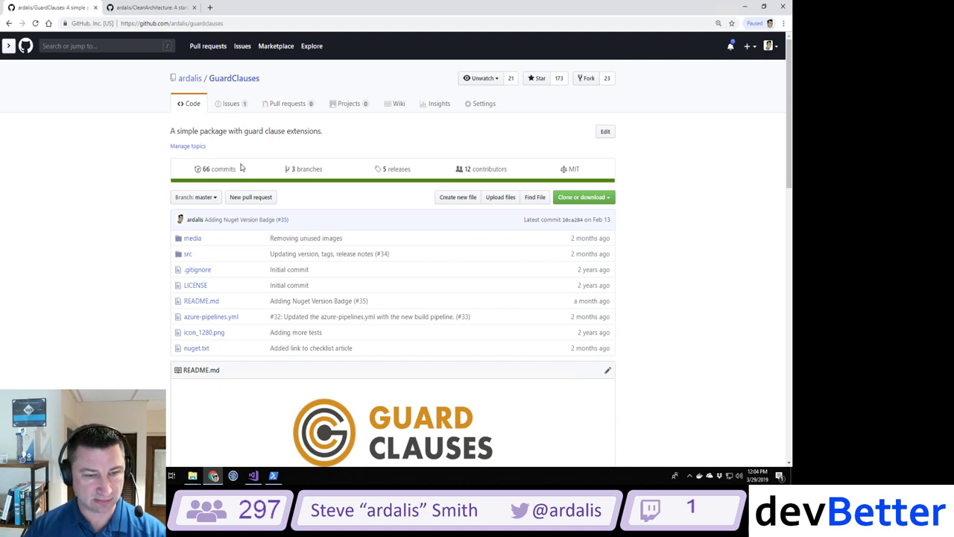
Step: Skim the GuardClauses README, then view its Issues list with open issue 'Add Guard.Against.Default'
scroll(152, 246, "down", 4)
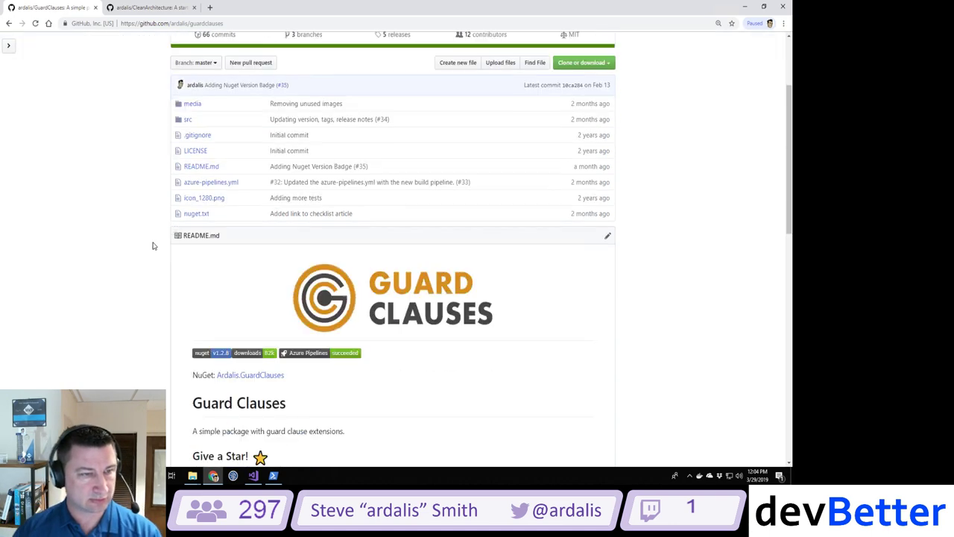
scroll(153, 246, "down", 1)
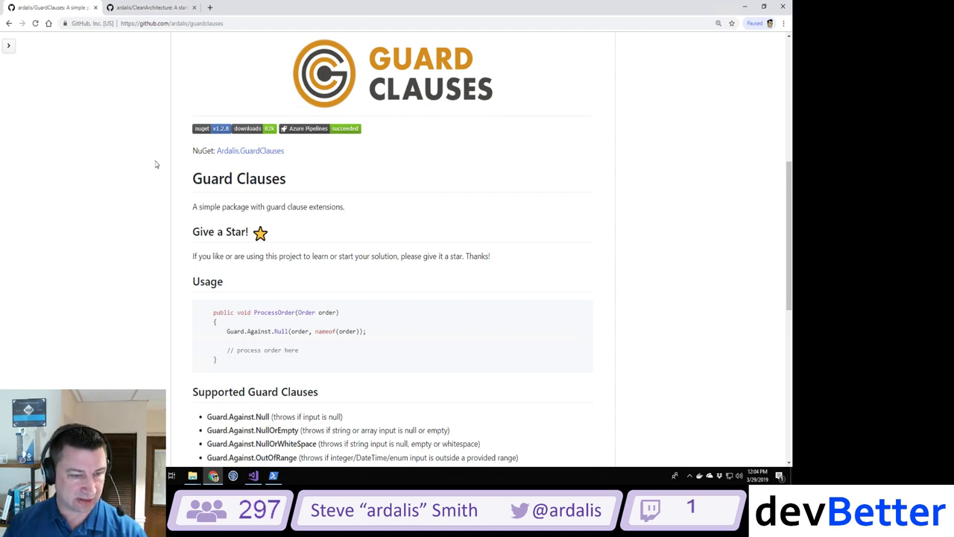
scroll(156, 164, "up", 1)
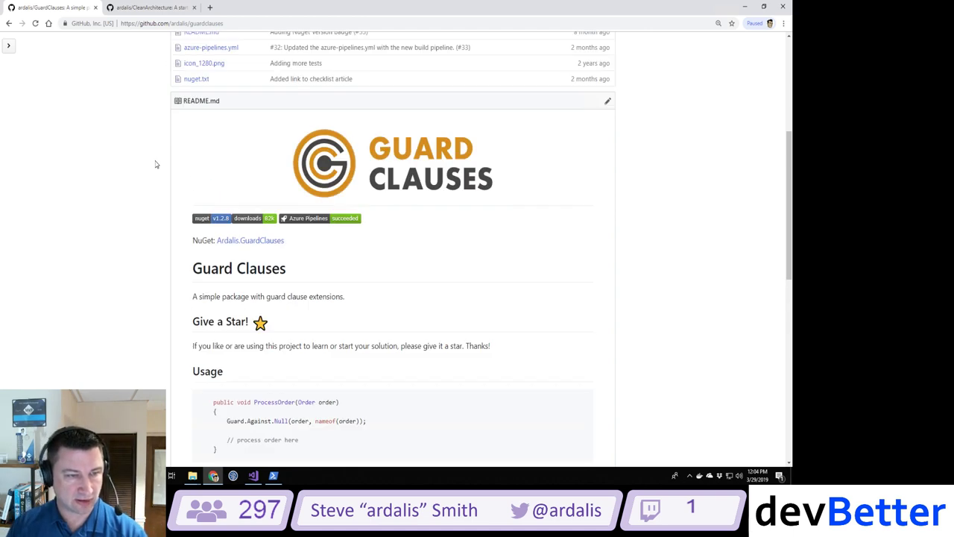
scroll(155, 164, "up", 3)
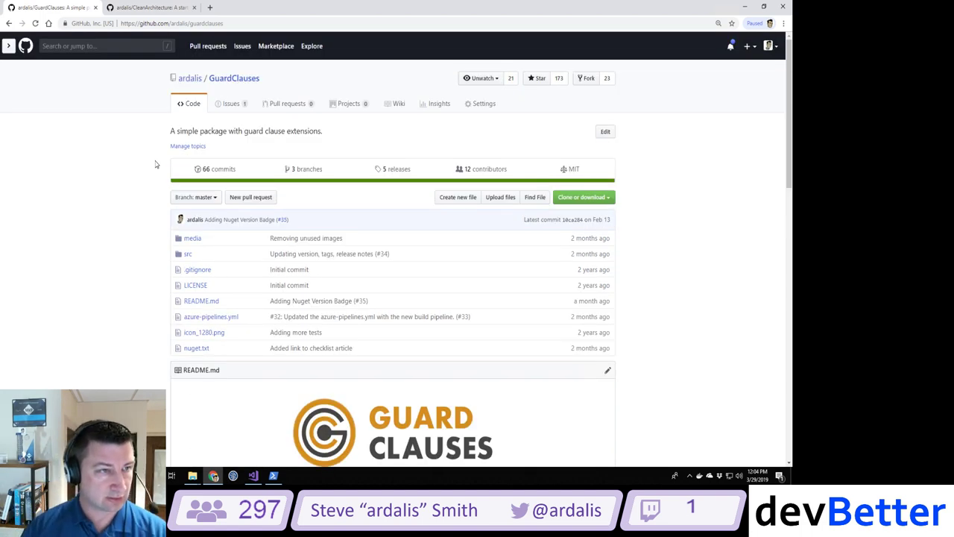
left_click(232, 106)
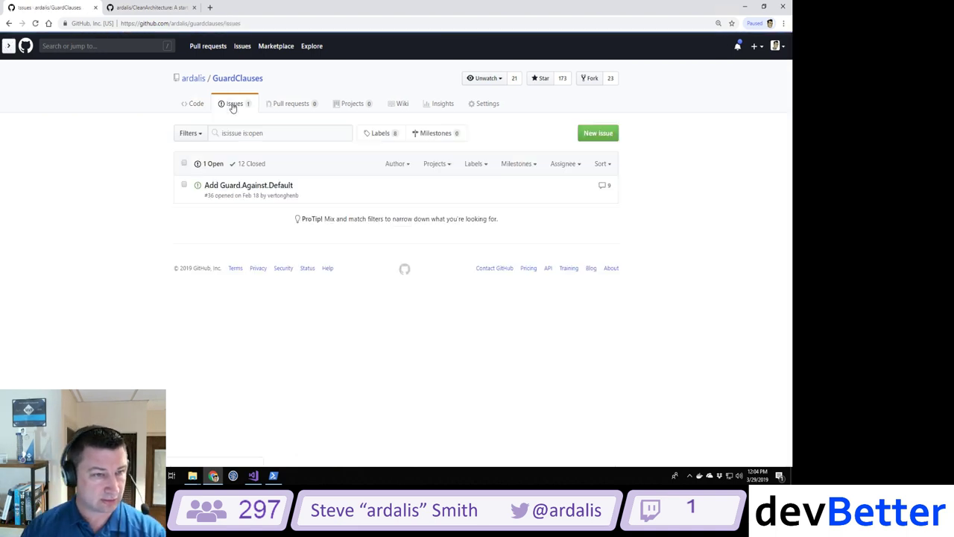
mouse_move(268, 189)
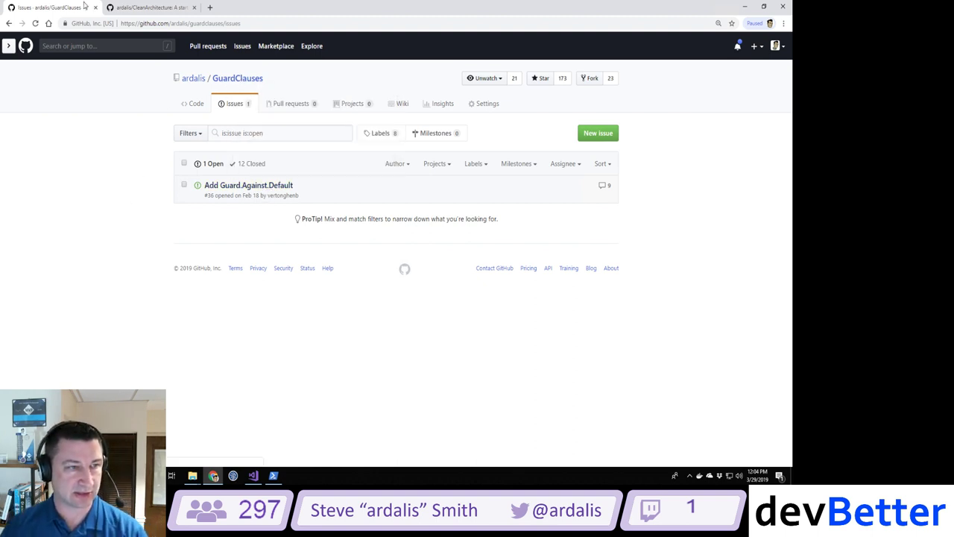
Step: Load the ardalis/SmartEnum GitHub repository in a new browser tab via the 'smartenum' suggestion
left_click(209, 8)
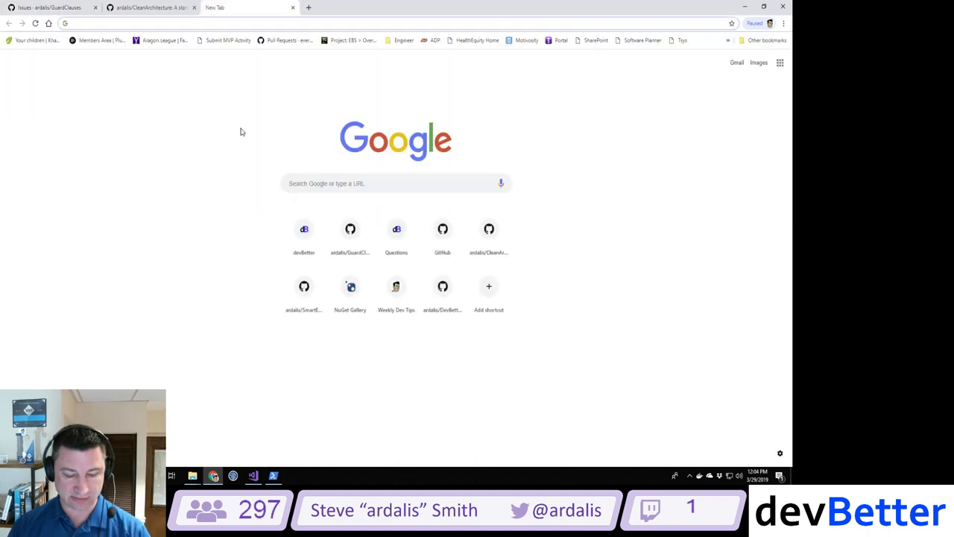
type("smartenum")
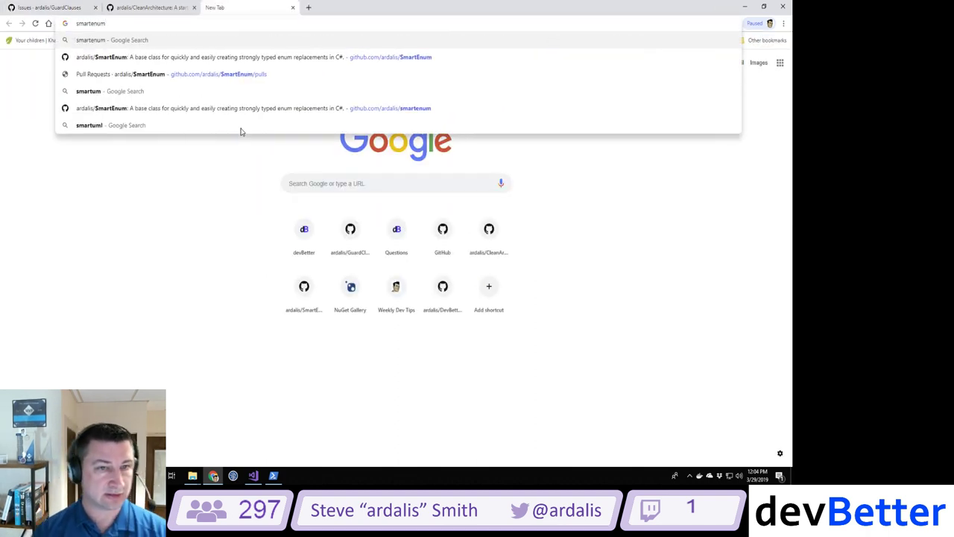
key("Down")
key("Return")
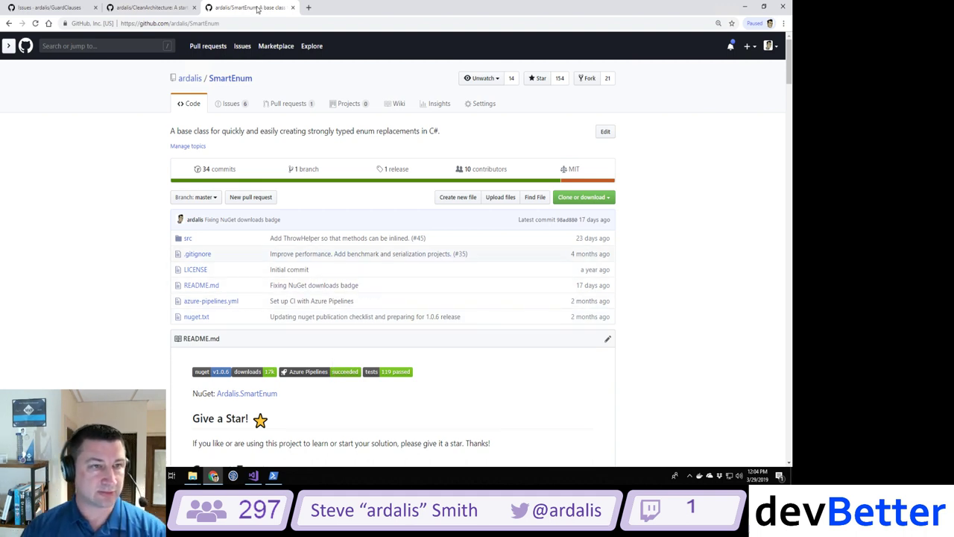
Step: Put SmartEnum's tab first and GuardClauses last, show CleanArchitecture issues, return to SmartEnum
left_click_drag(253, 7, 65, 4)
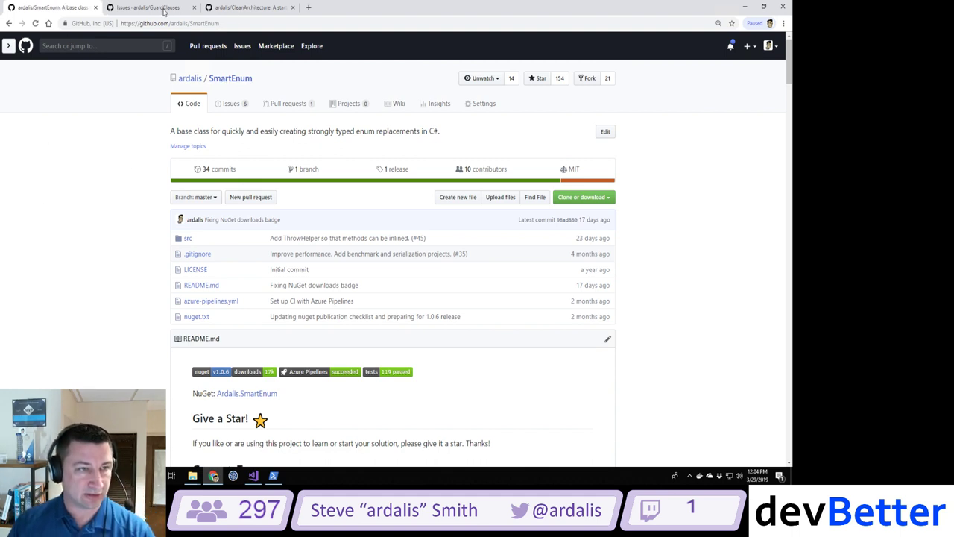
left_click_drag(159, 11, 246, 9)
left_click(153, 7)
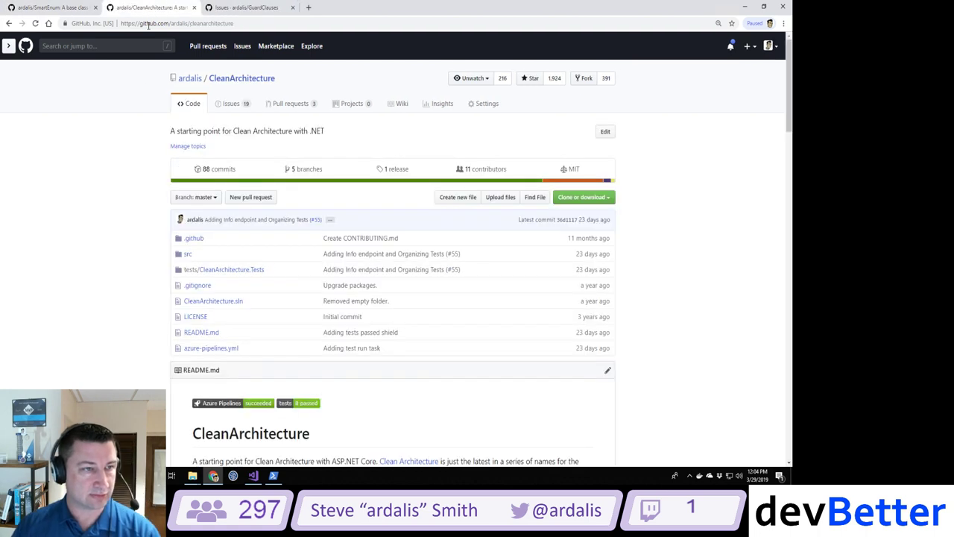
left_click(232, 106)
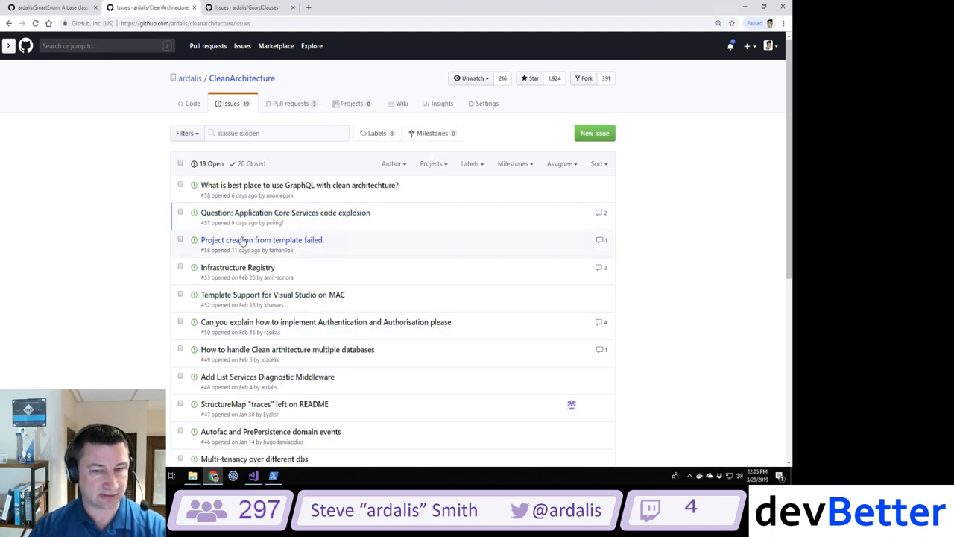
left_click(64, 9)
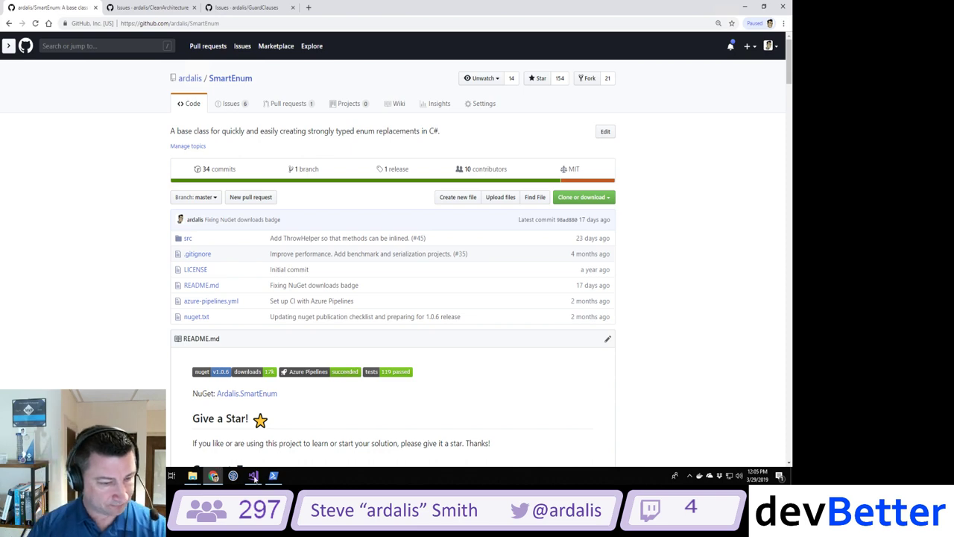
Step: Move the Explorer window from CleanArchitecture up to the GitHub repositories folder
mouse_move(192, 477)
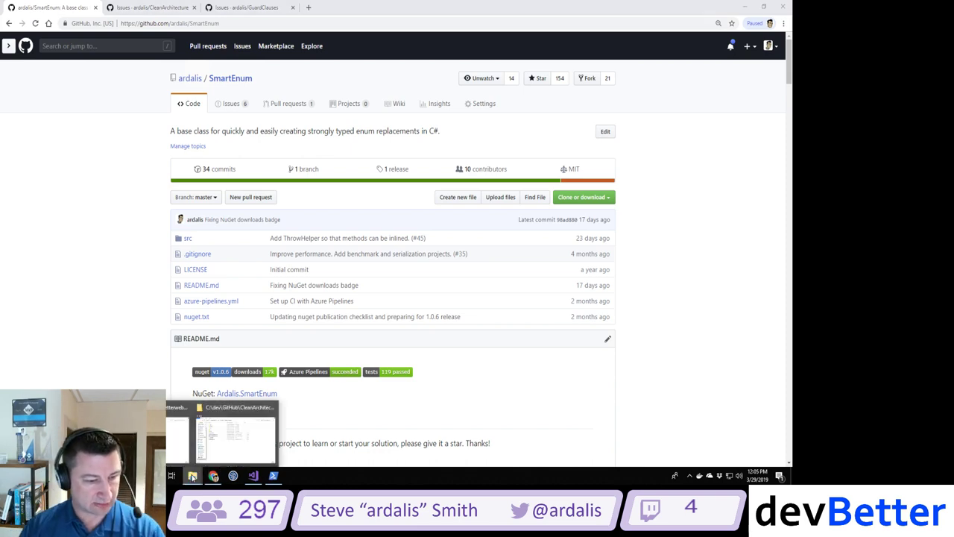
mouse_move(183, 439)
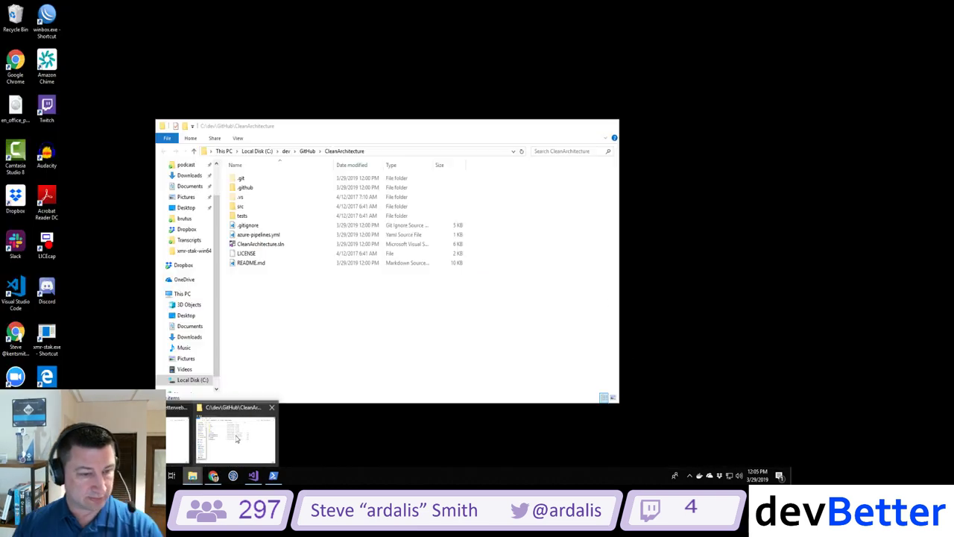
left_click(224, 436)
left_click(308, 151)
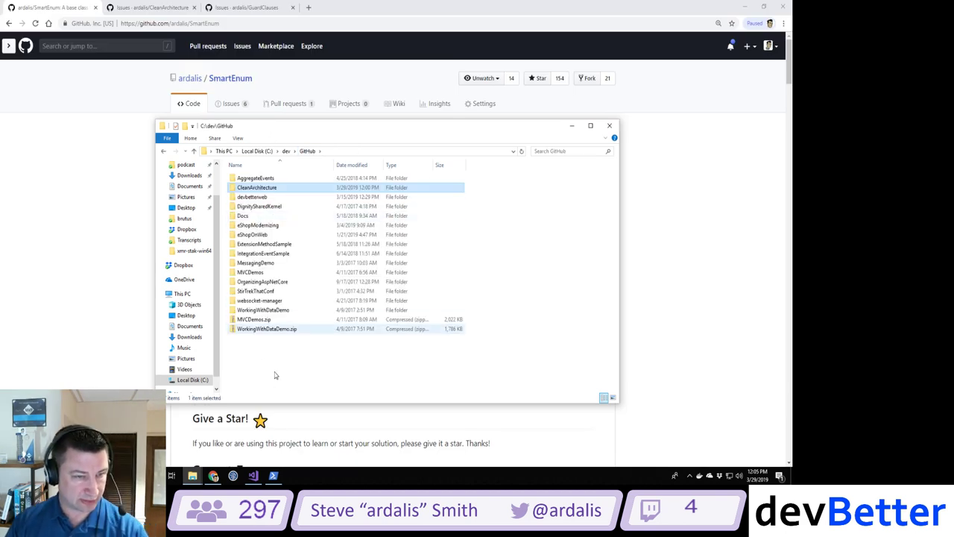
left_click(273, 475)
key("Escape")
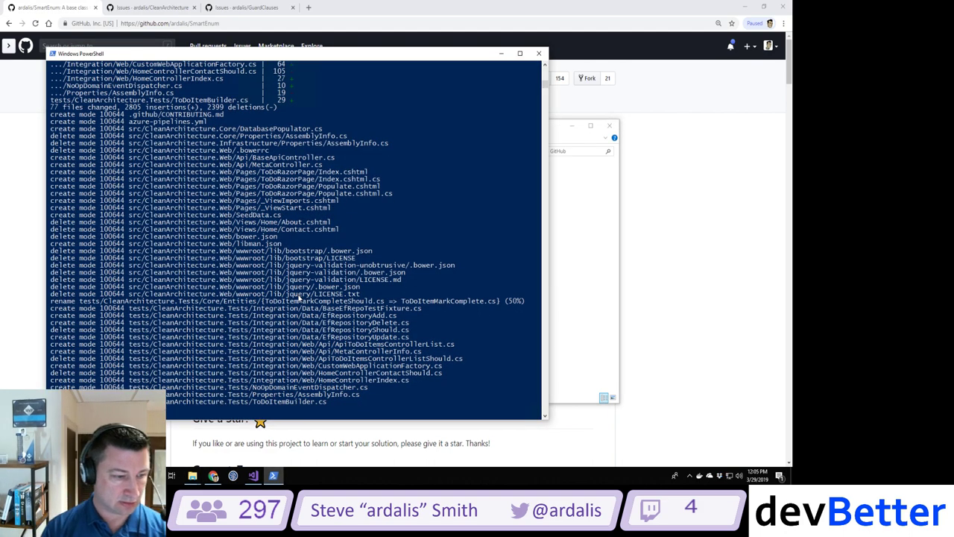
left_click(260, 24)
key("alt+Tab")
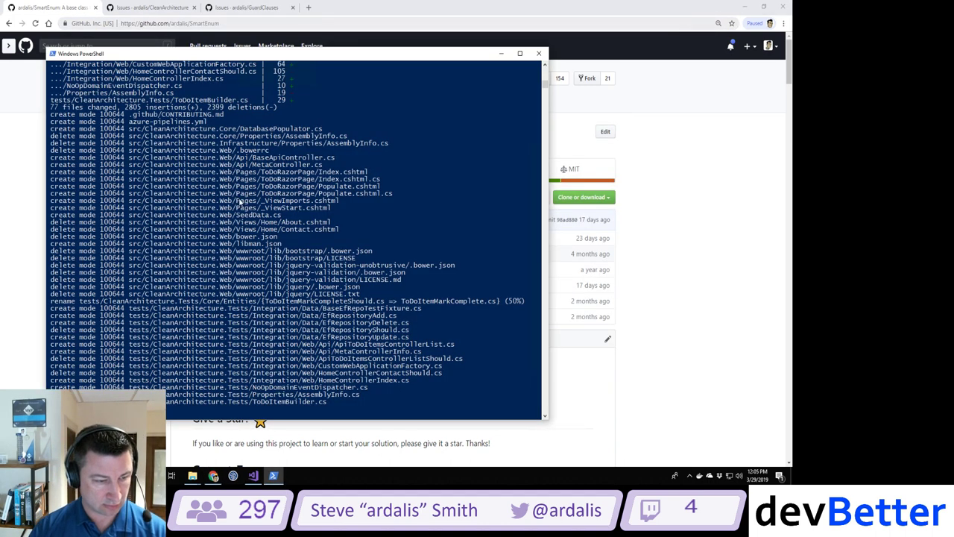
key("ctrl+v")
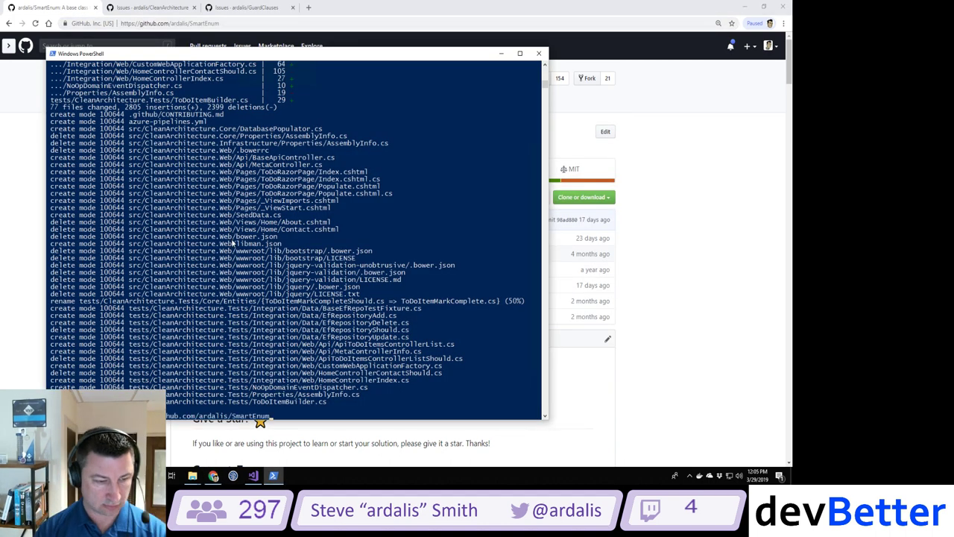
key("Return")
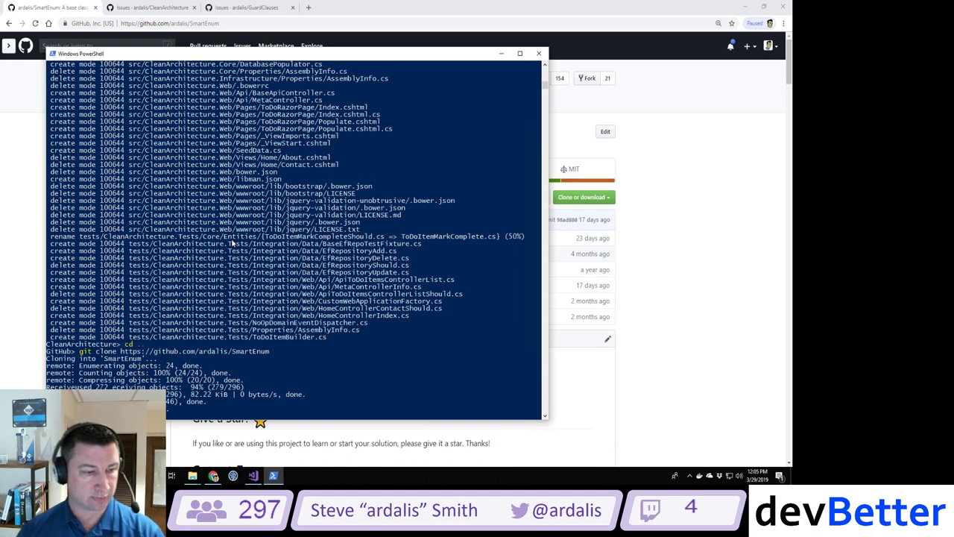
Step: Open SmartEnum\src\SmartEnum.sln in Visual Studio and build it with Ctrl+Shift+B
left_click(254, 475)
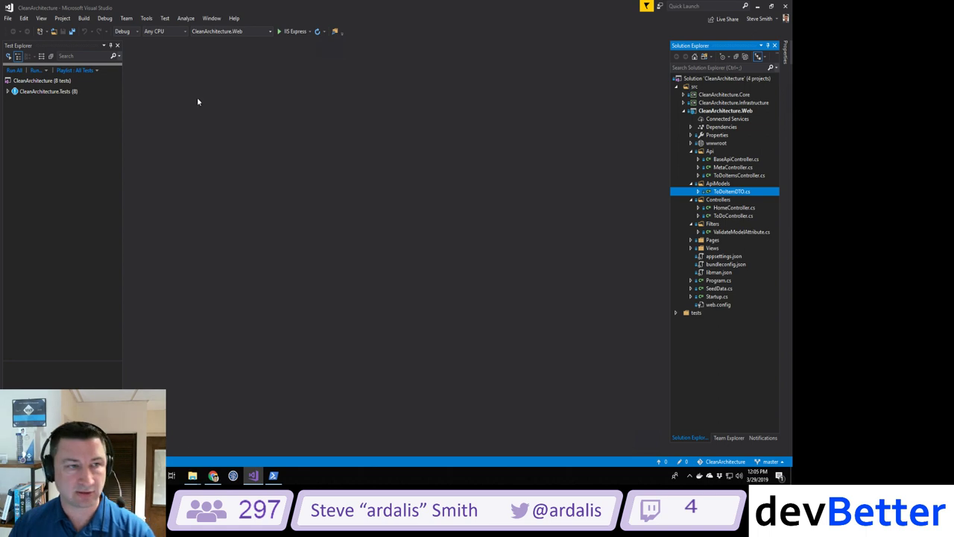
left_click(7, 18)
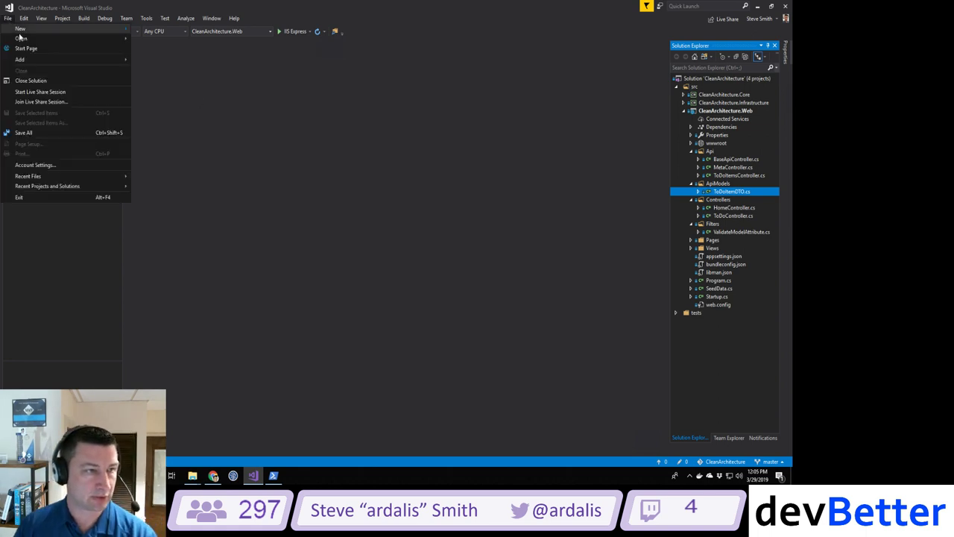
mouse_move(21, 39)
left_click(166, 40)
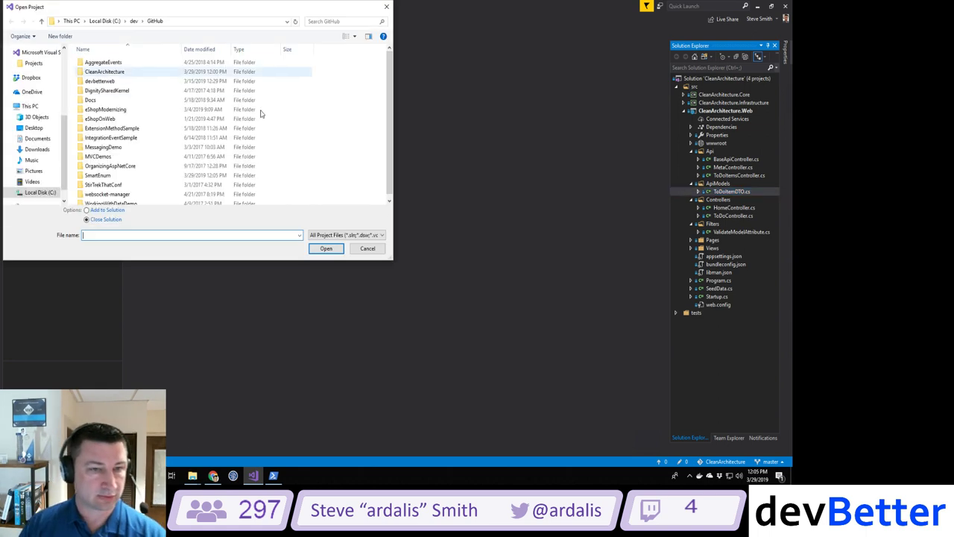
scroll(201, 138, "down", 1)
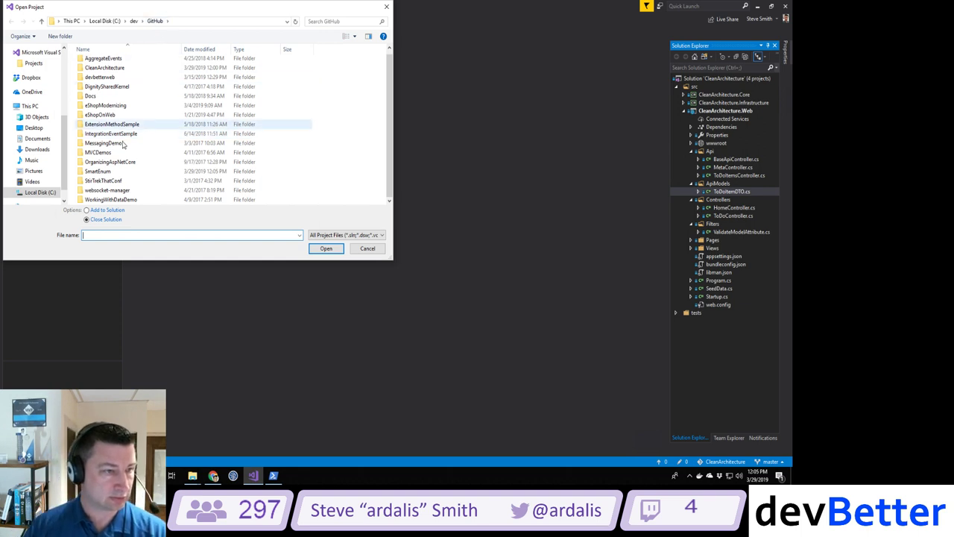
double_click(103, 172)
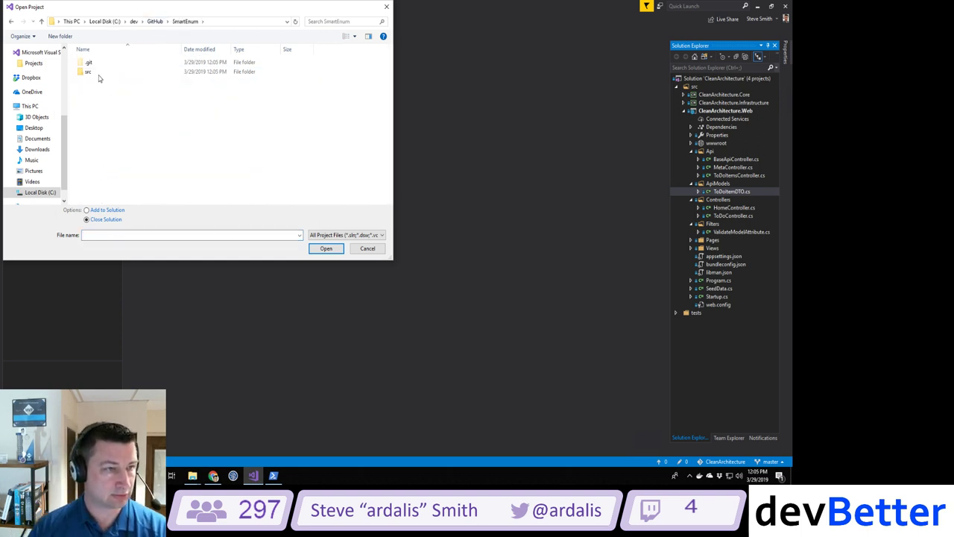
double_click(101, 78)
double_click(105, 184)
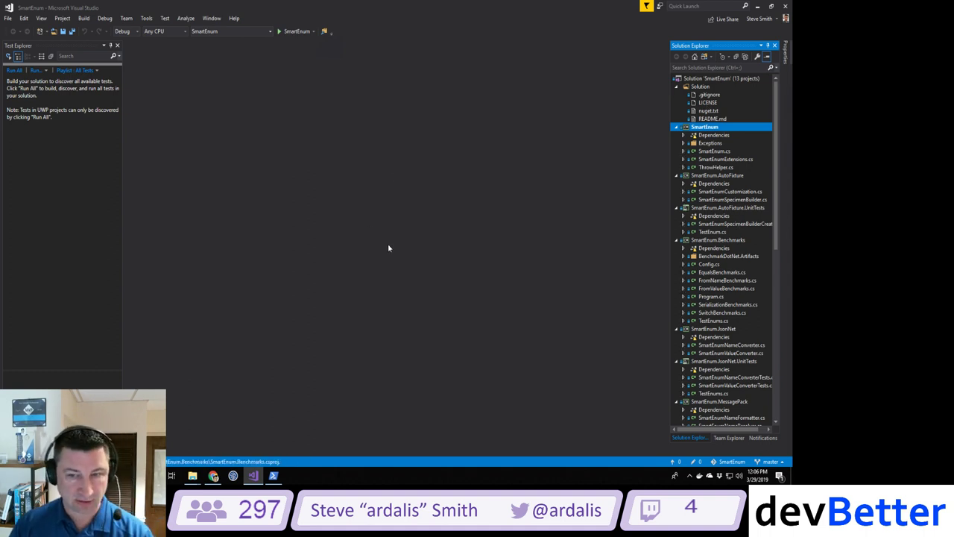
key("ctrl+shift+b")
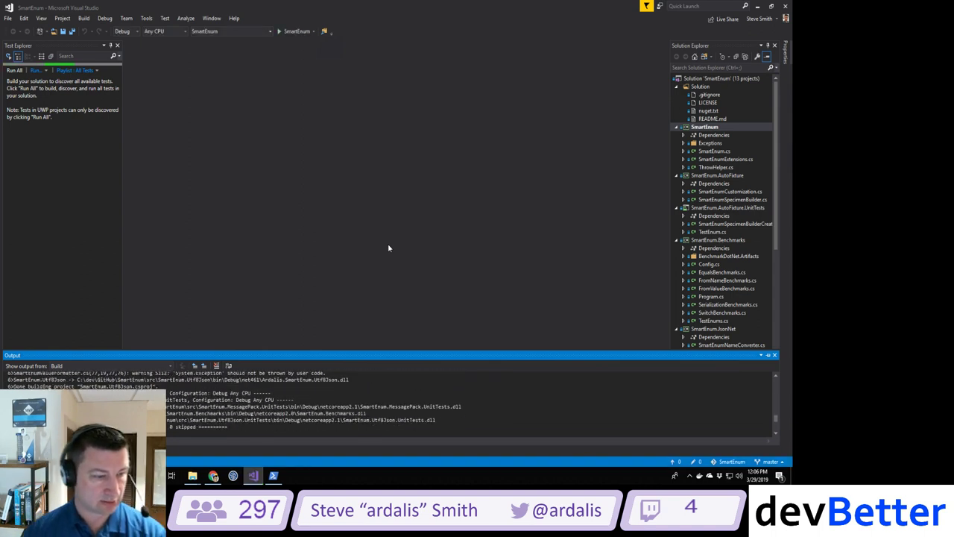
left_click(213, 476)
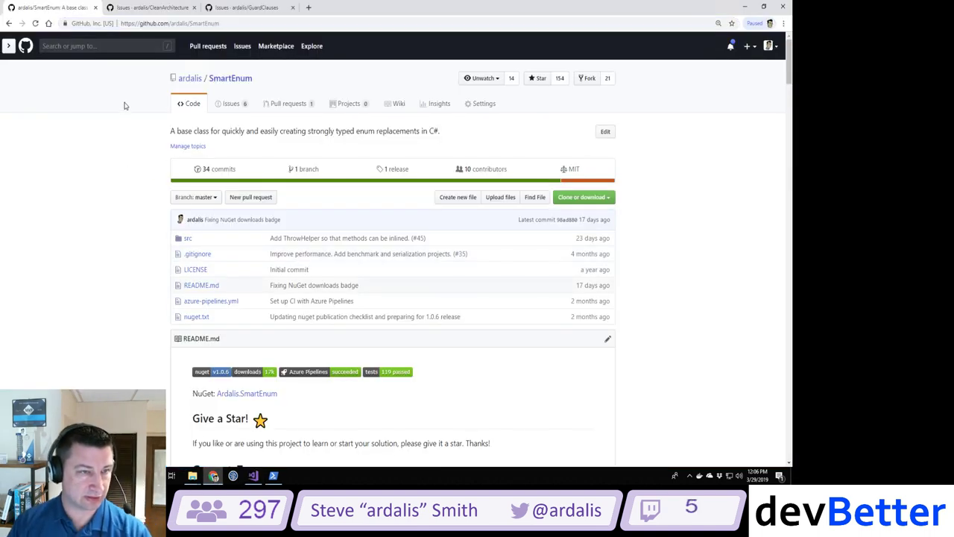
Step: Follow SmartEnum's 'Value can not be string?' issue to closed #42 and read it; add an empty tab
left_click(230, 105)
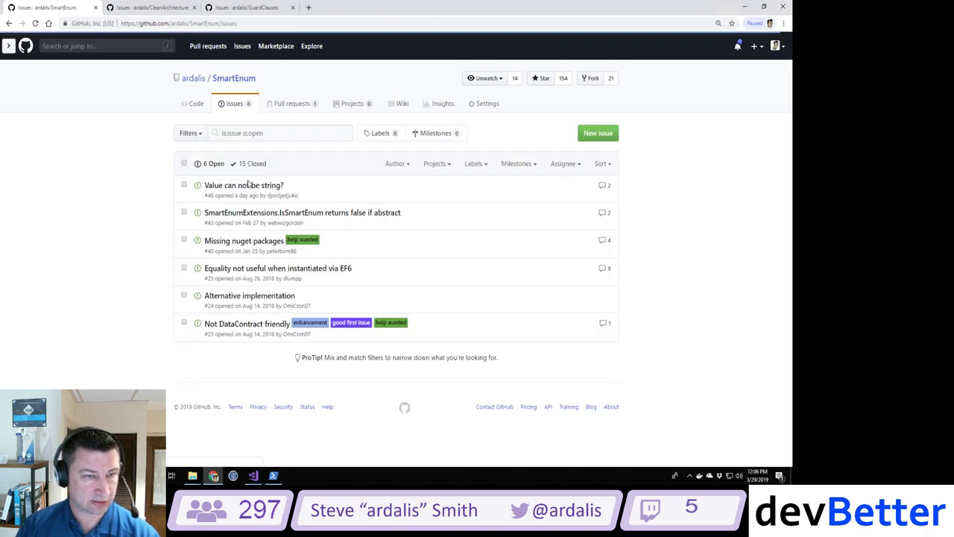
left_click(211, 185)
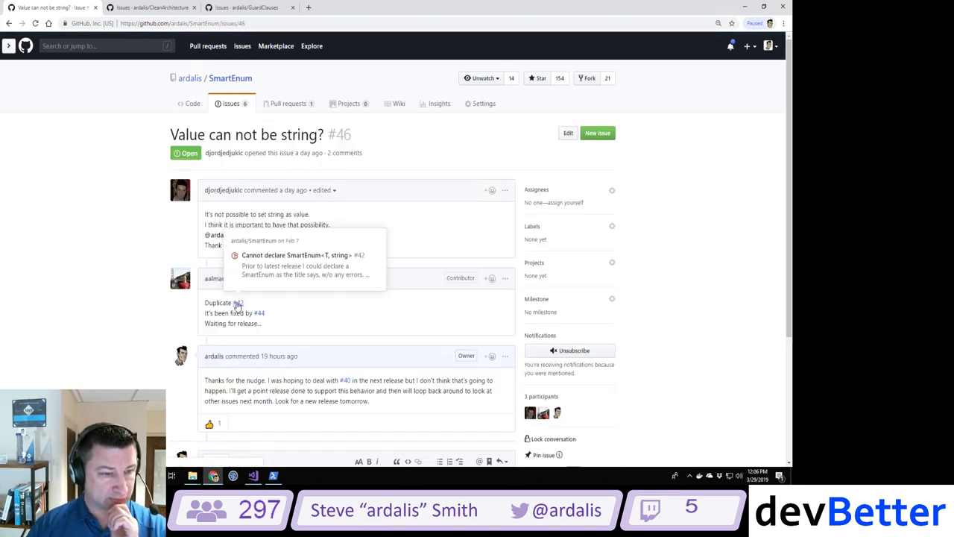
left_click(239, 302)
scroll(359, 231, "down", 2)
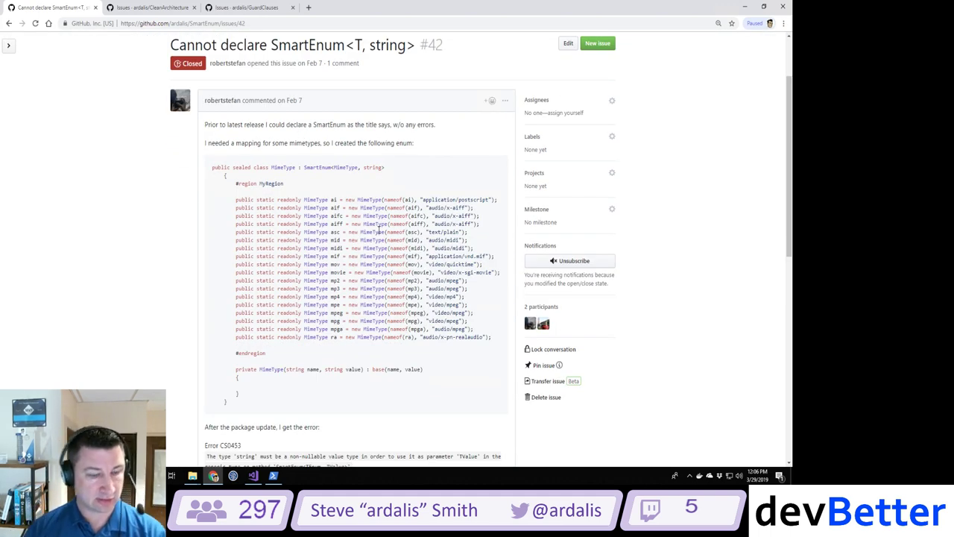
scroll(379, 231, "down", 10)
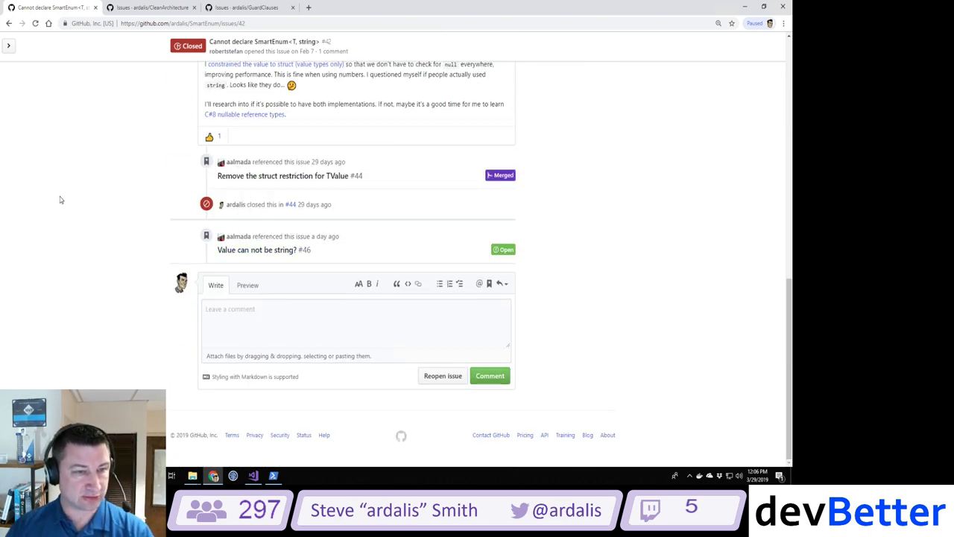
scroll(254, 231, "up", 2)
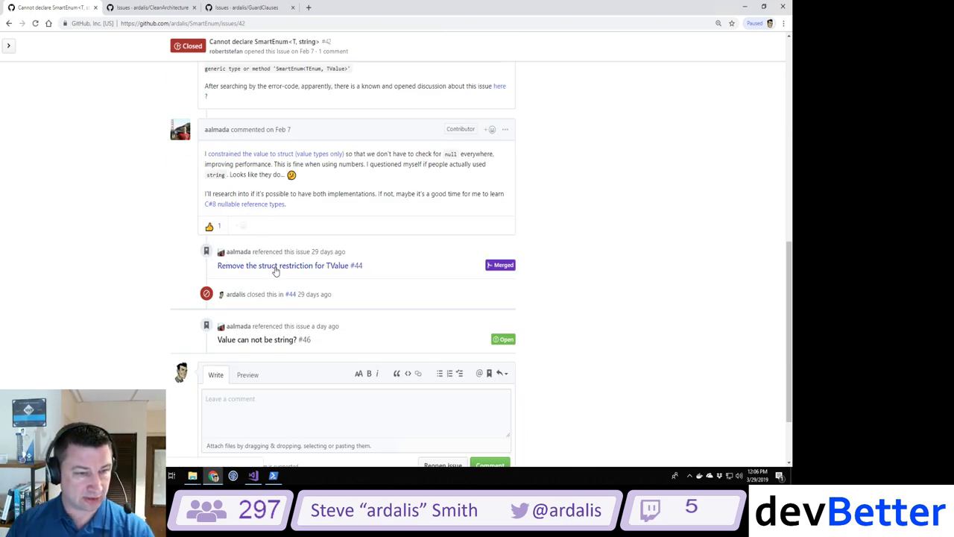
mouse_move(317, 273)
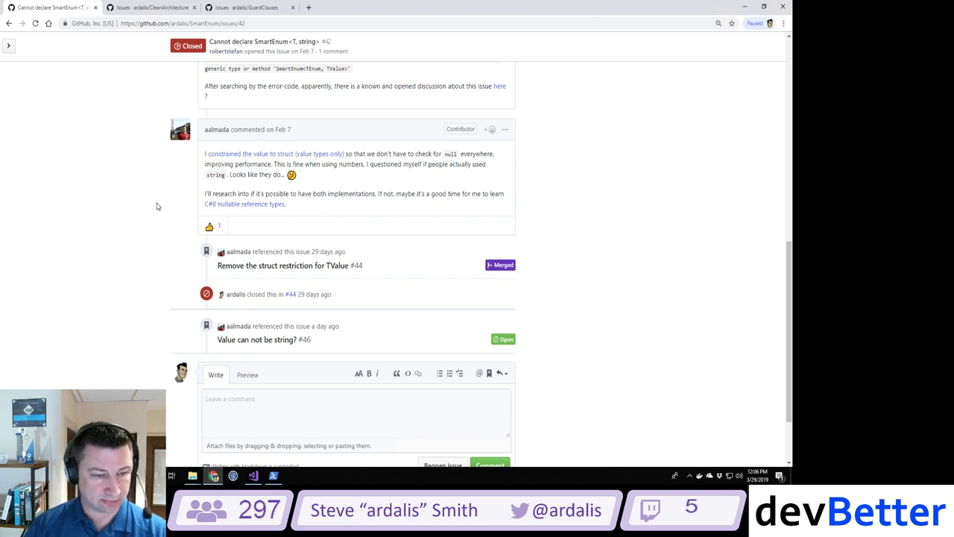
left_click(309, 8)
Step: From issue #42, go to the SmartEnum repo and check the Ardalis.SmartEnum 1.0.6 NuGet page via its badge
left_click(75, 8)
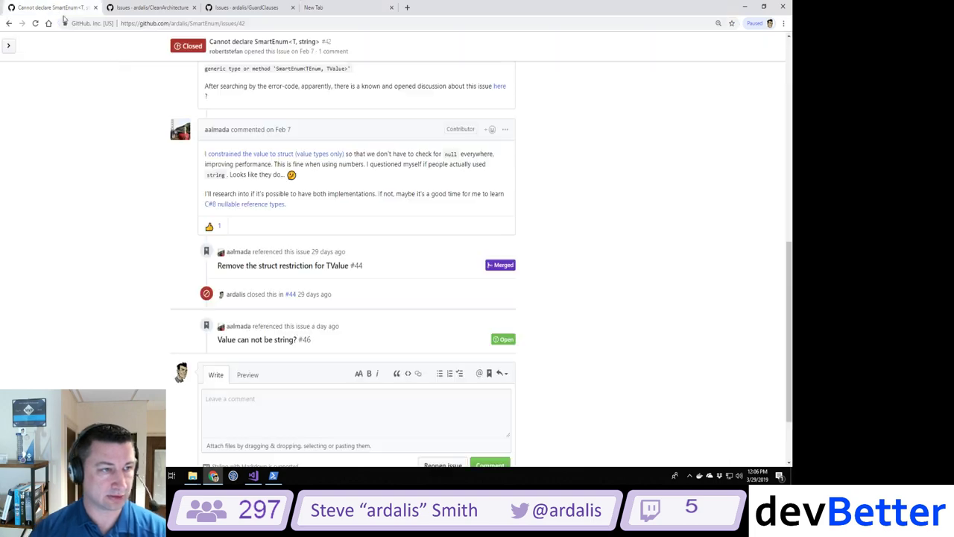
scroll(119, 157, "up", 10)
left_click(219, 80)
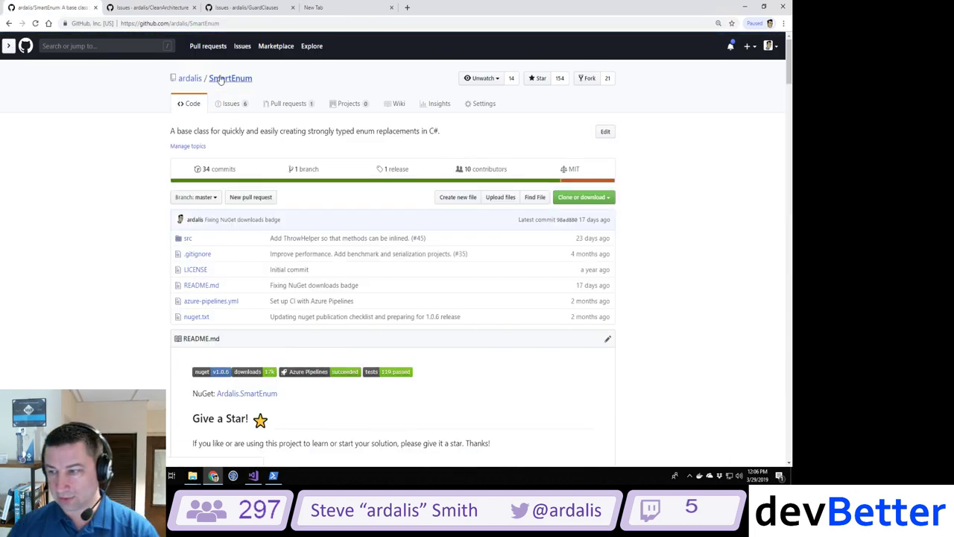
scroll(176, 313, "down", 2)
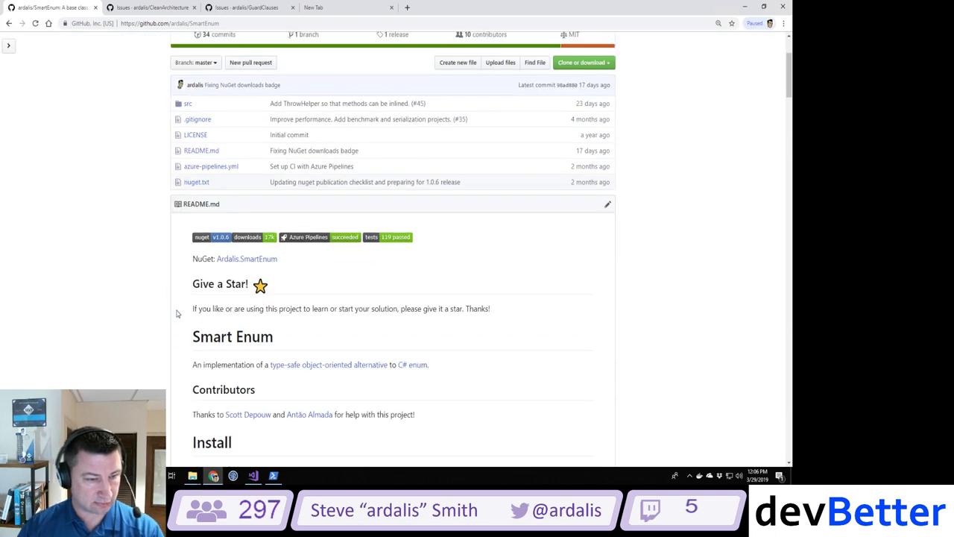
left_click(205, 240)
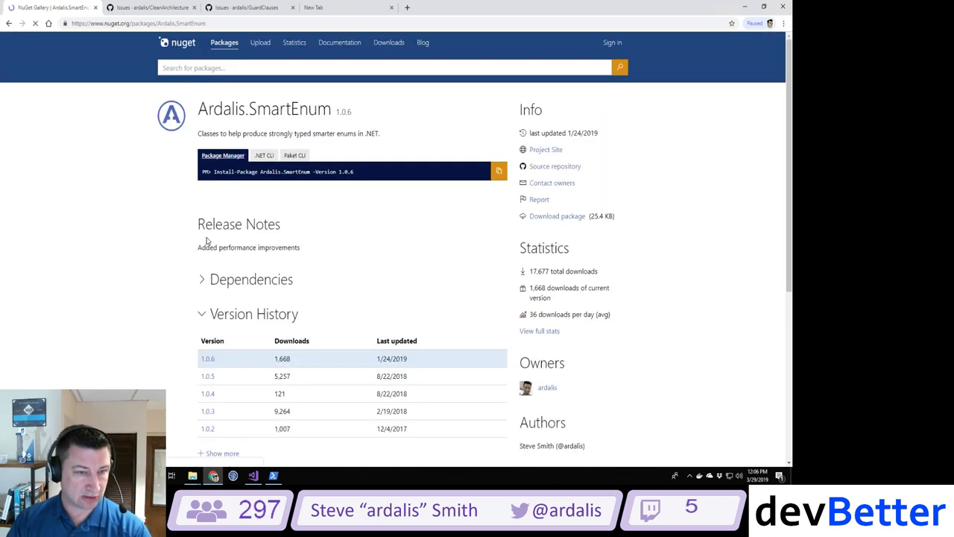
scroll(205, 240, "down", 1)
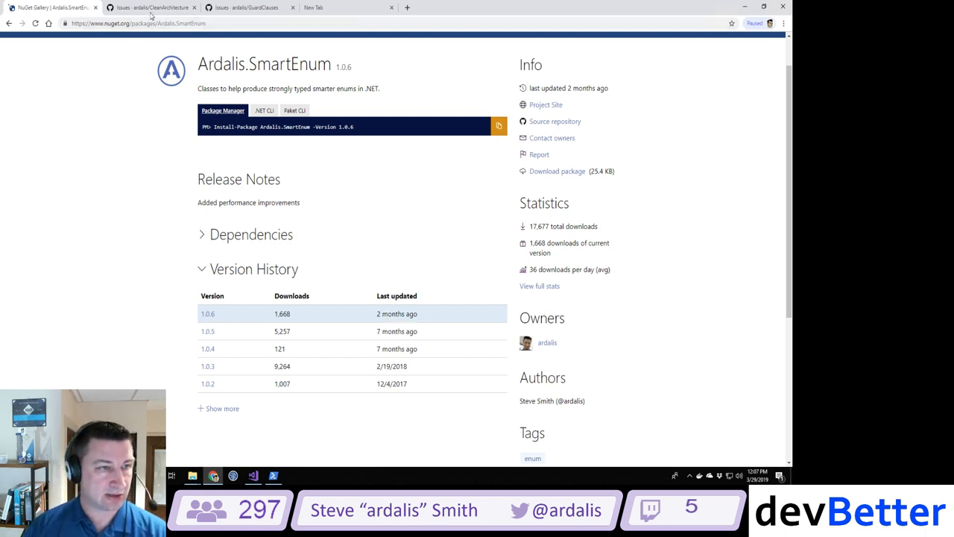
left_click(9, 23)
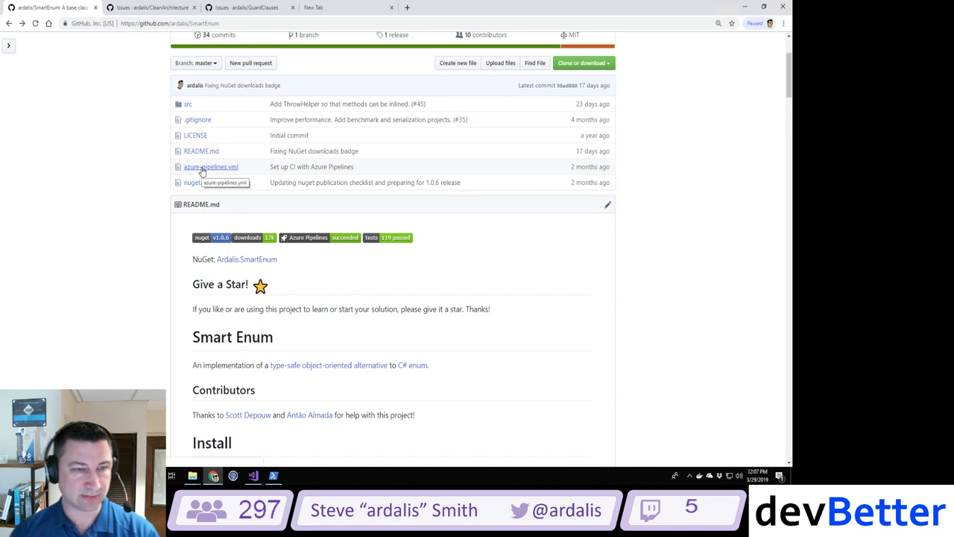
scroll(202, 171, "down", 3)
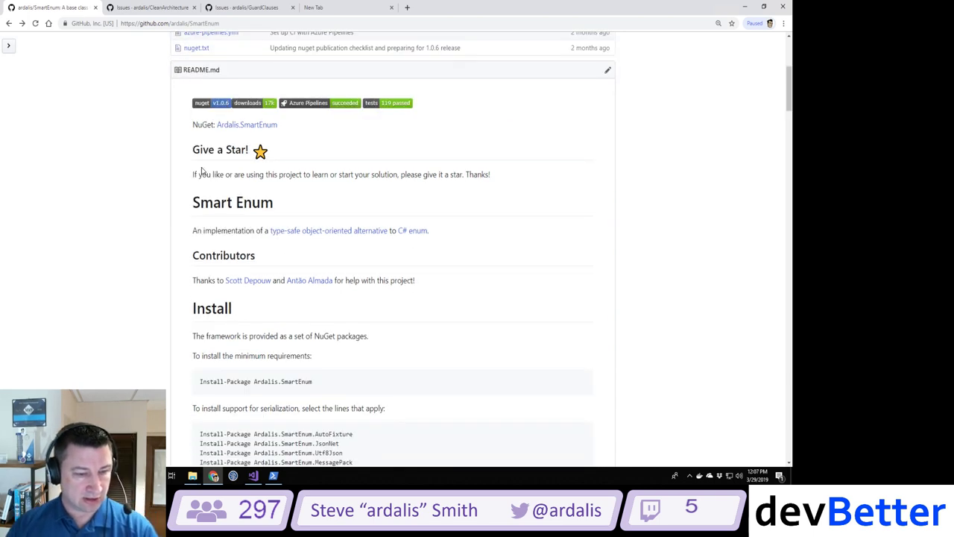
Step: View SmartEnum's nuget.txt checklist with dotnet pack, nuget push and git tag commands
scroll(202, 171, "down", 1)
scroll(202, 170, "up", 3)
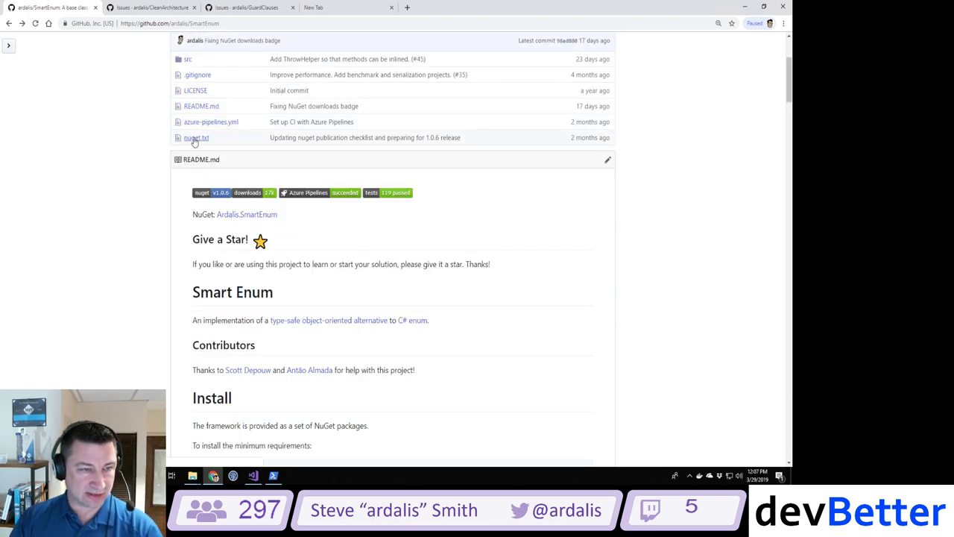
left_click(195, 139)
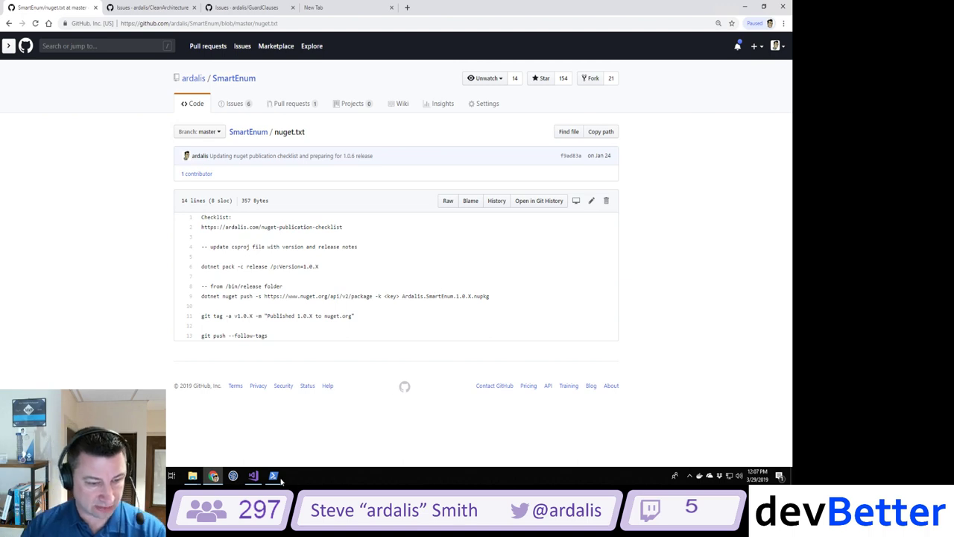
mouse_move(278, 483)
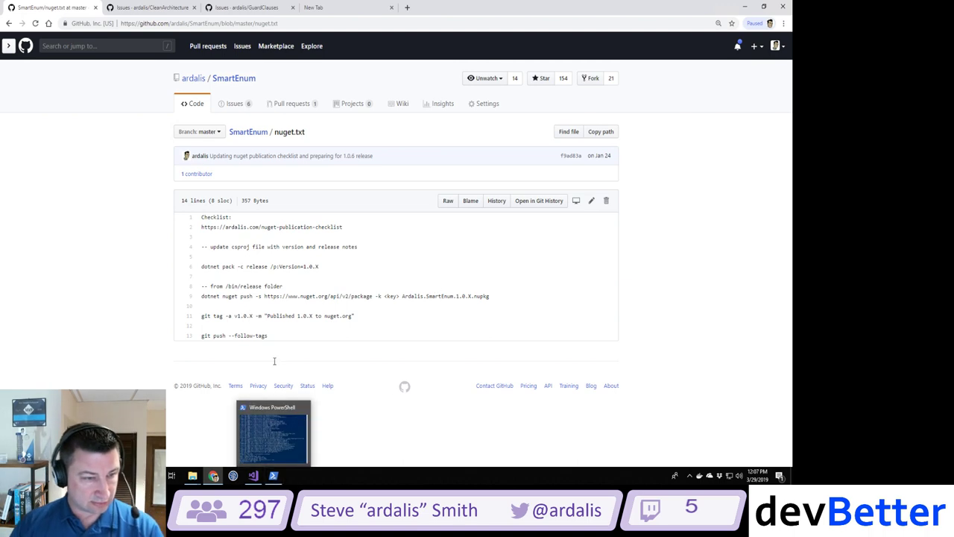
Step: Move PowerShell to the right, list the GitHub folder, then enter and list the SmartEnum clone
left_click(285, 449)
mouse_move(320, 54)
left_mouse_down()
mouse_move(658, 56)
mouse_move(616, 41)
left_mouse_up()
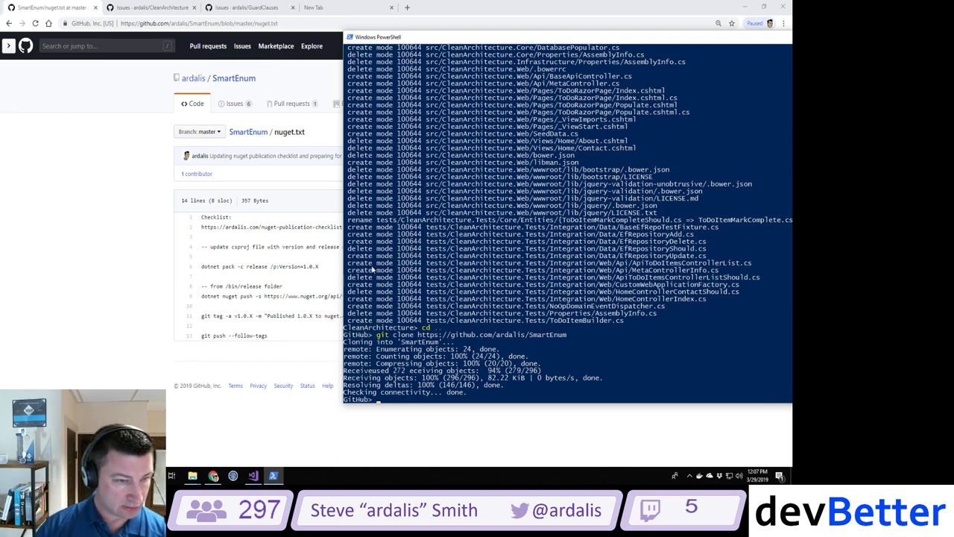
type("ls")
key("Return")
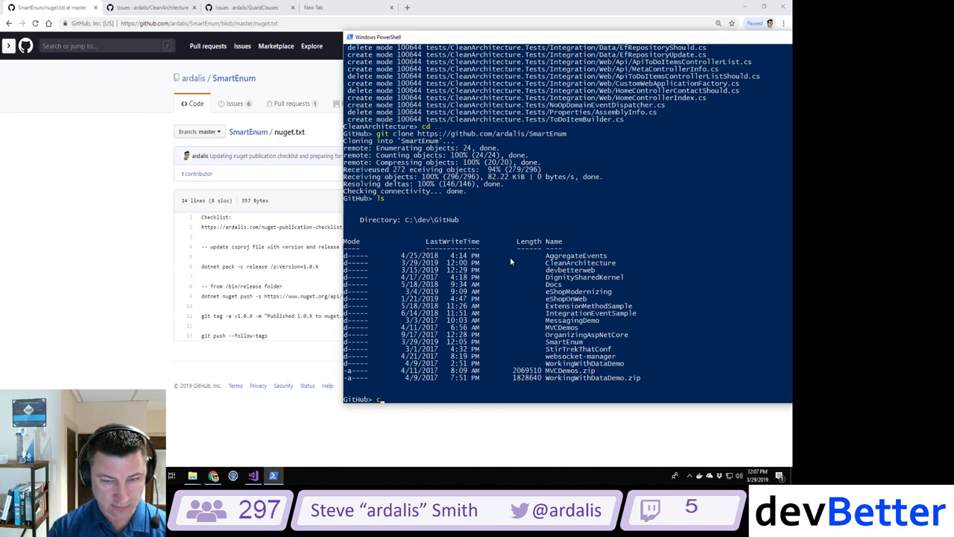
type("cd Sm")
key("Tab")
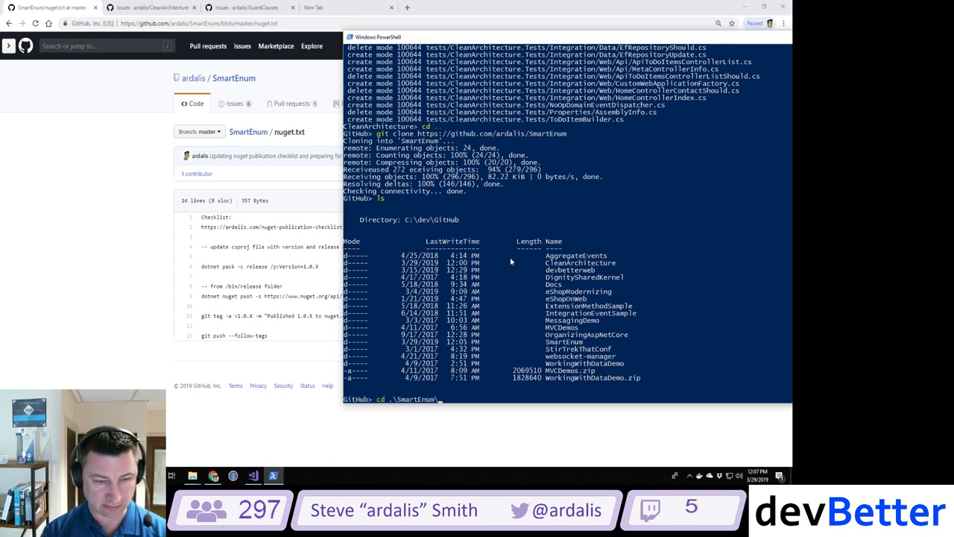
key("Return")
type("ls")
key("Return")
Step: Enter src, listing its project folders and SmartEnum.sln, and move the browser window left
type("cd sr")
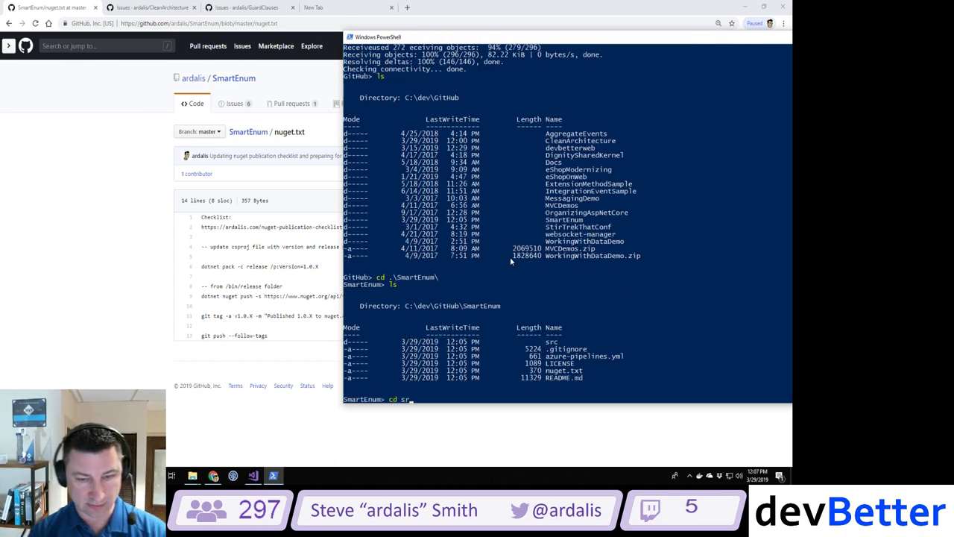
type("c")
key("Return")
type("ls")
key("Return")
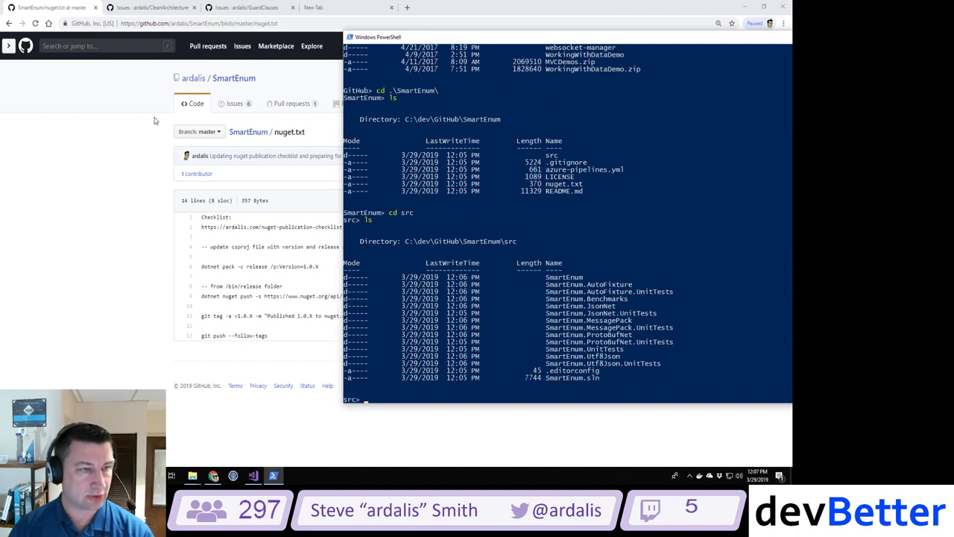
left_click_drag(498, 12, 268, 41)
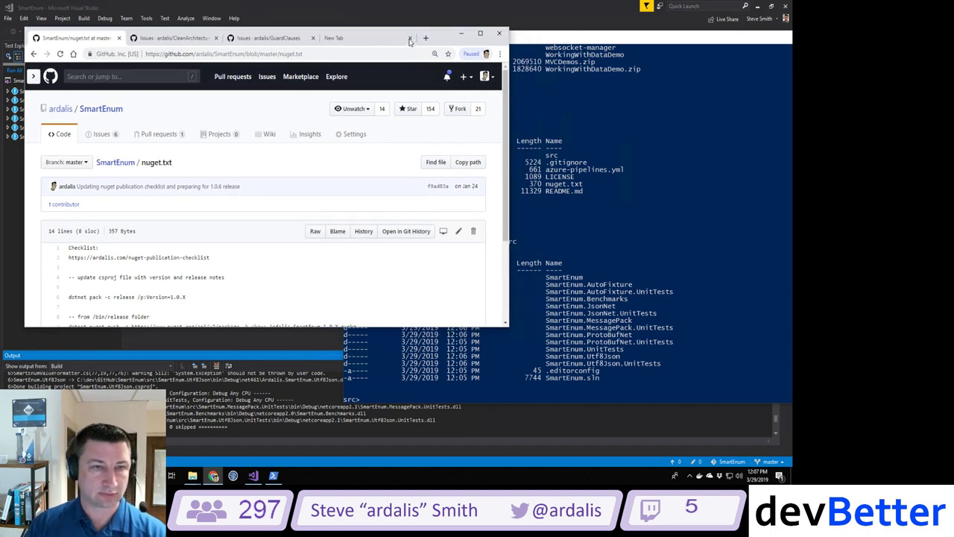
left_click_drag(319, 42, 0, 67)
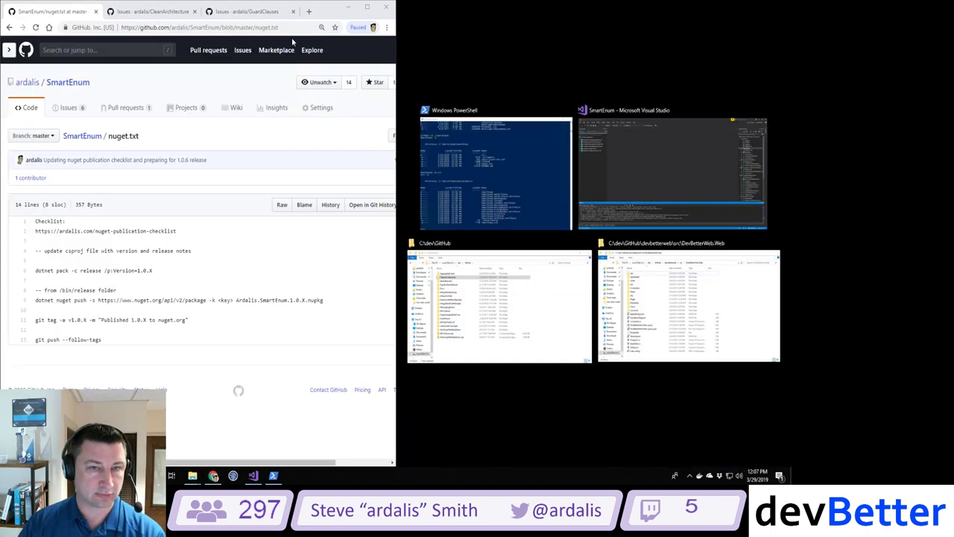
Step: Snap PowerShell to the right half and cd into the src\SmartEnum project folder
left_click(506, 149)
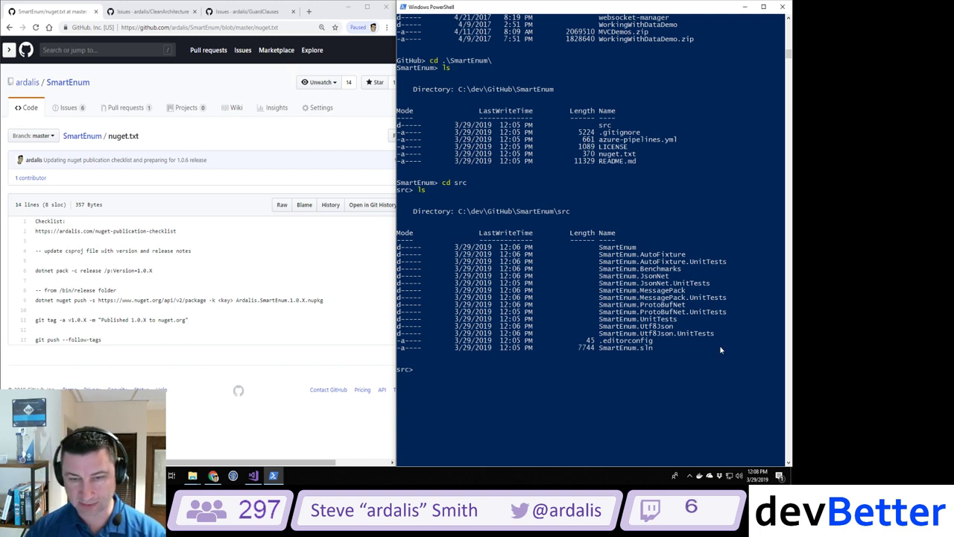
left_click(592, 392)
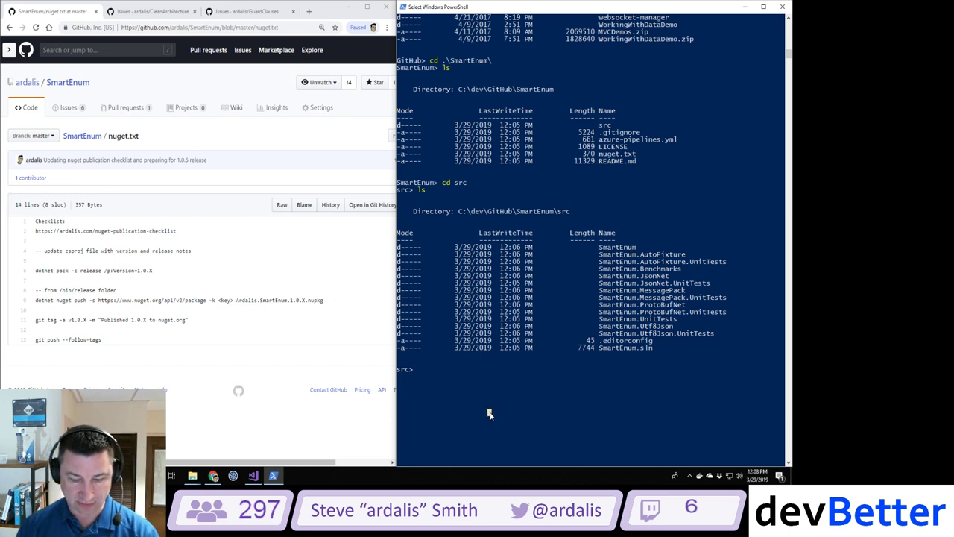
type("cd Sm")
key("Tab")
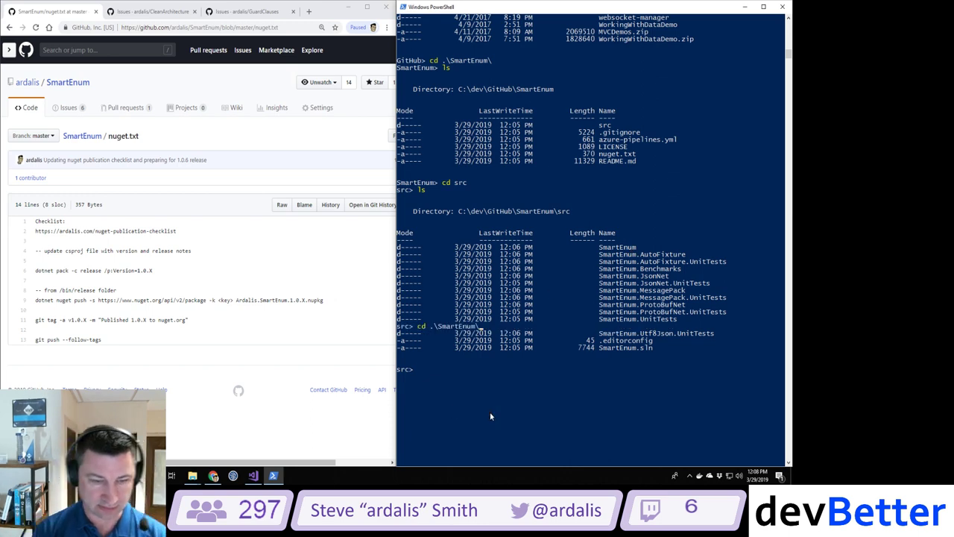
key("Return")
Step: Clear the console with cls, list SmartEnum.csproj and its source files, then return to Visual Studio
type("cls")
key("Return")
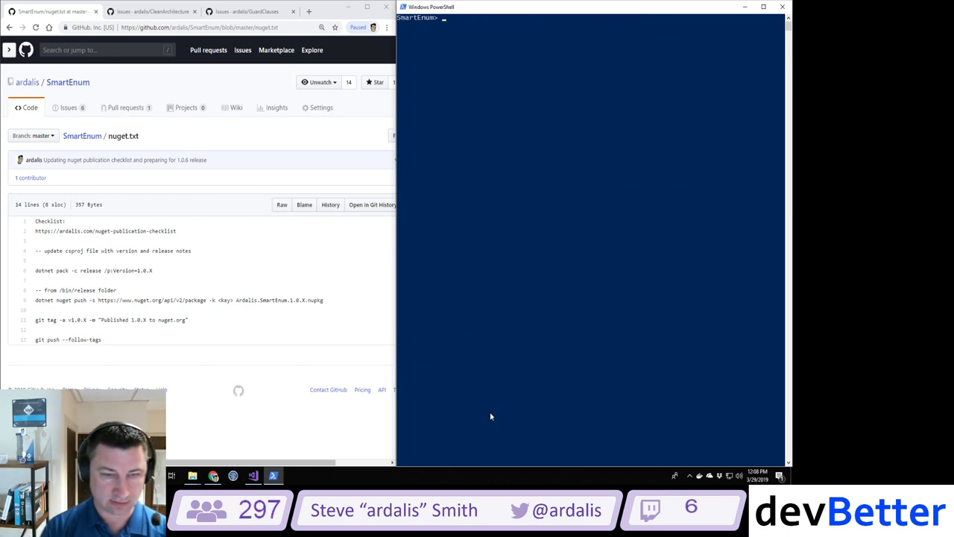
type("ls")
key("Return")
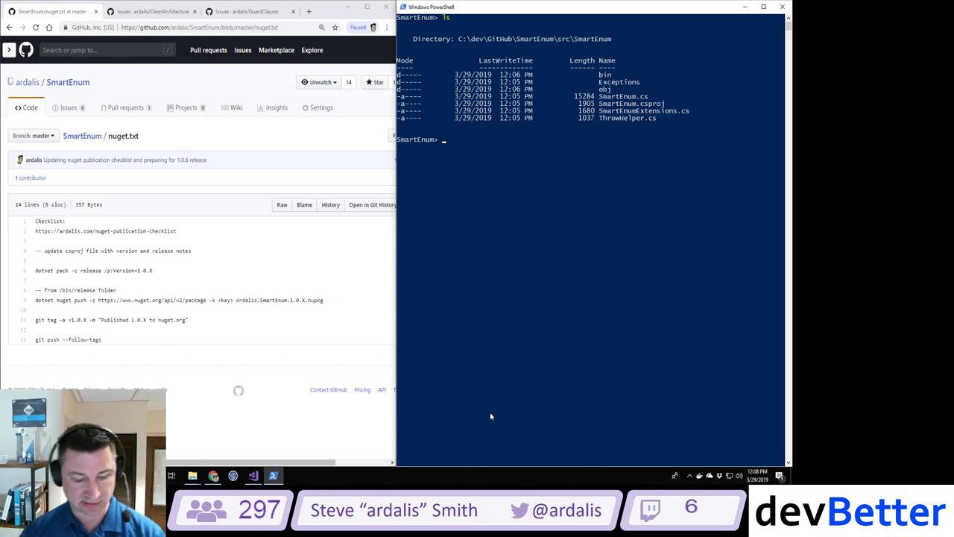
key("alt+Tab")
key("alt+Tab")
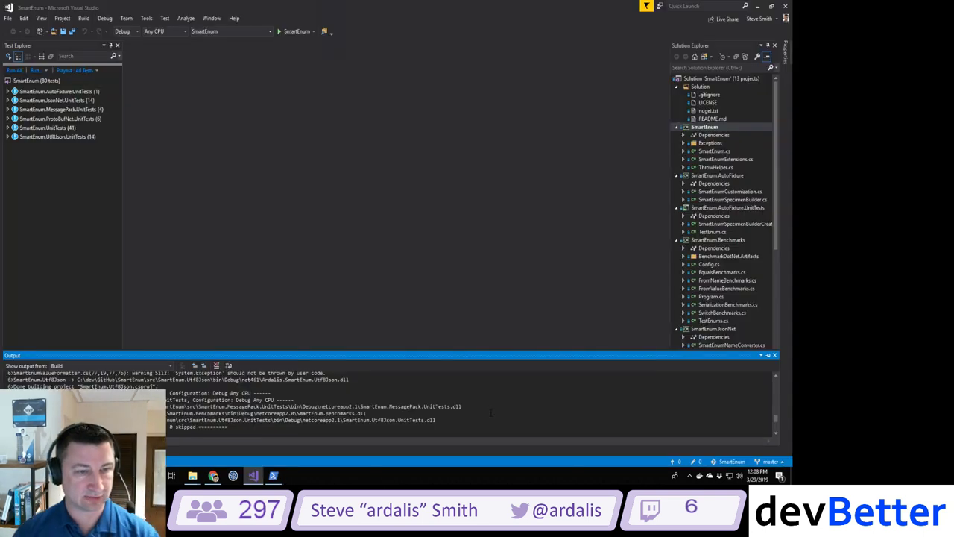
Step: Open the SmartEnum project's Package properties and select the 1.0.6 package version field
left_click(677, 87)
right_click(702, 97)
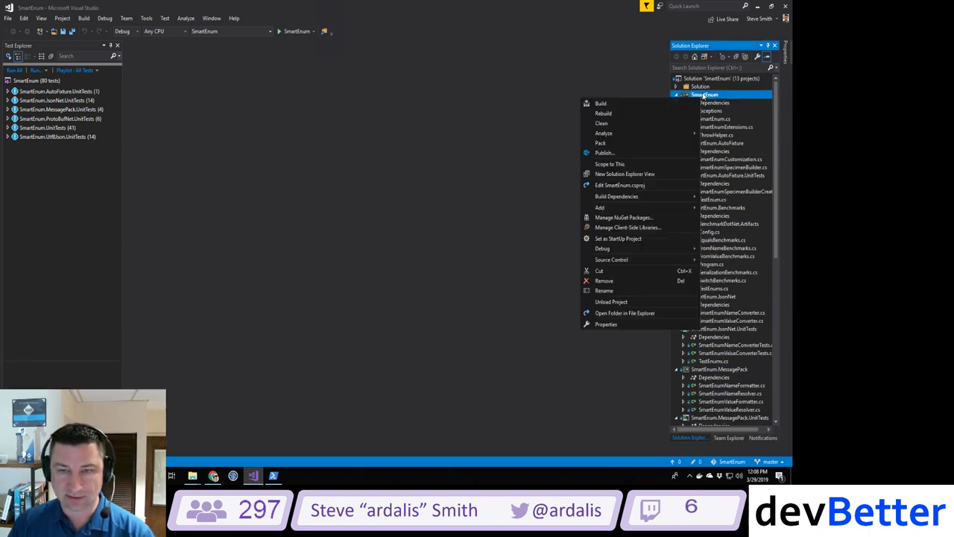
left_click(621, 324)
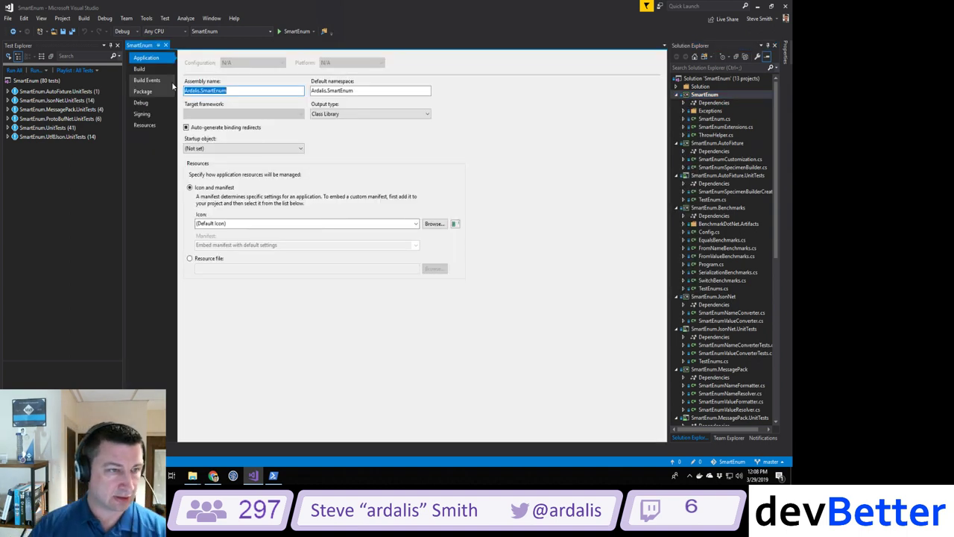
left_click(143, 90)
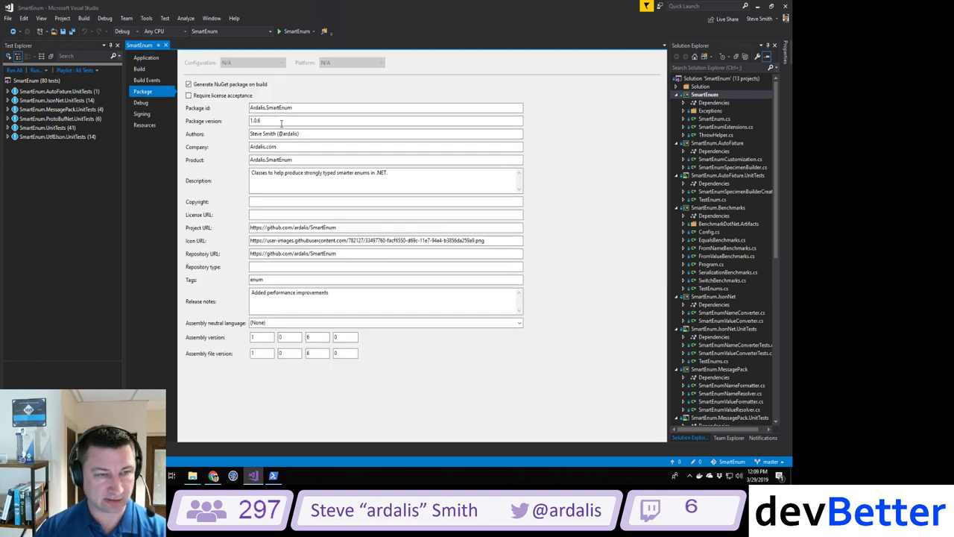
left_click(281, 122)
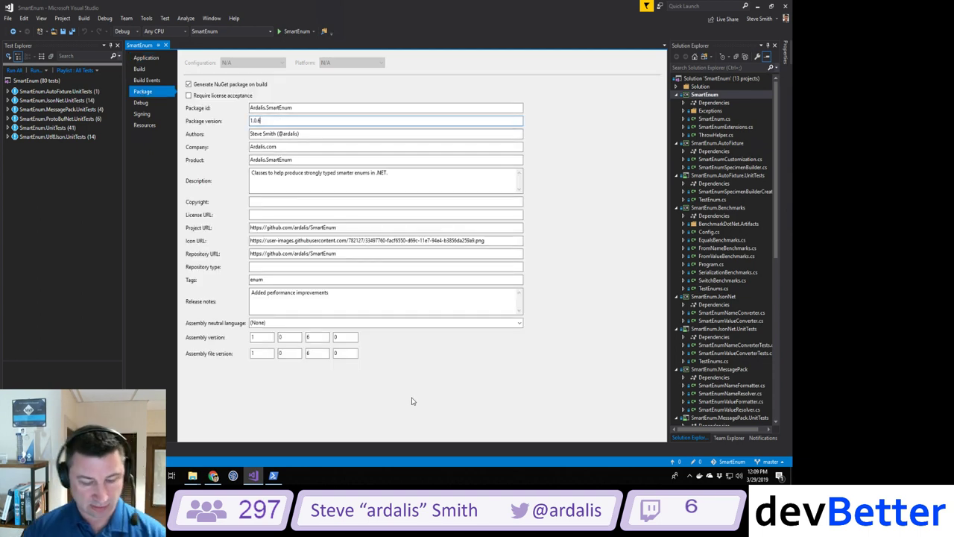
Step: In Chrome, open the SmartEnum repo page, its NuGet Gallery page in a tab, and nuget.txt
key("alt+Tab")
key("alt+Tab")
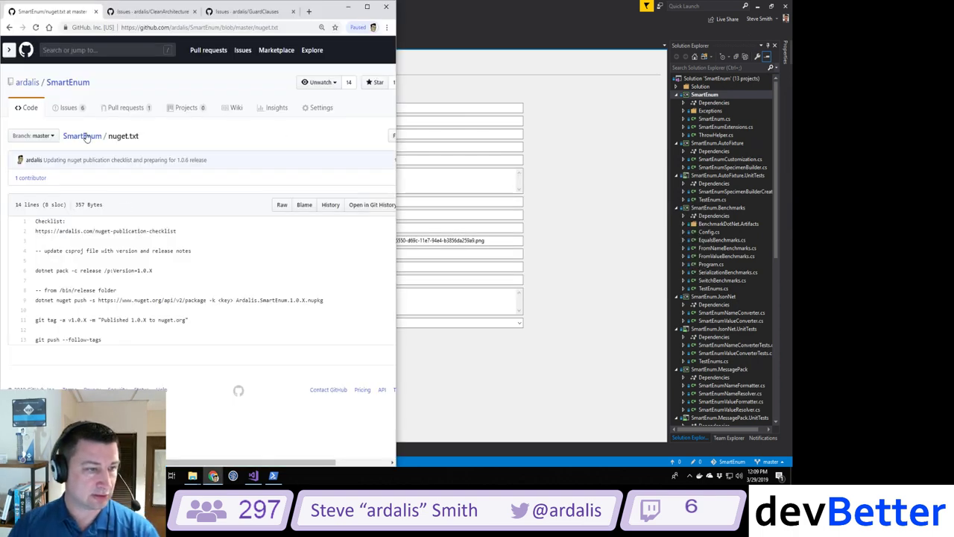
left_click(84, 136)
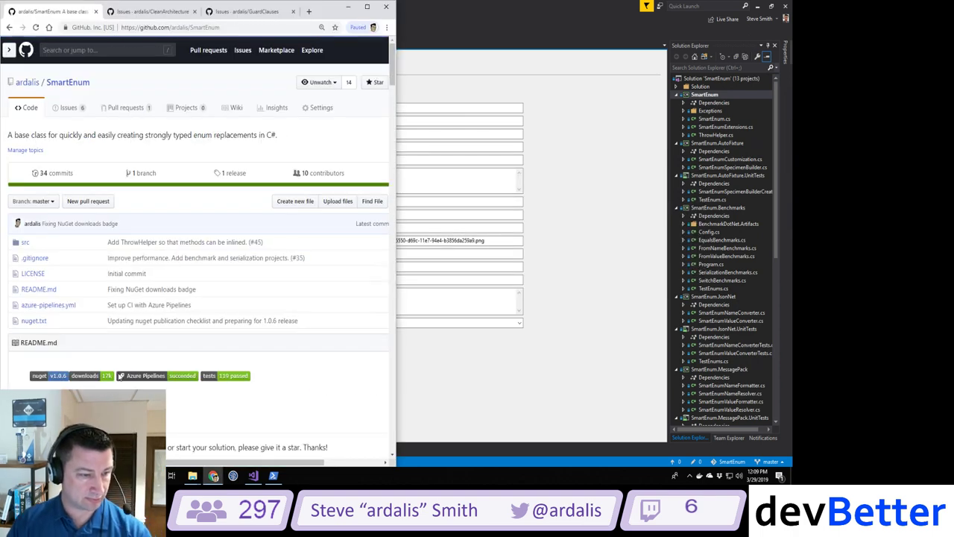
left_click(54, 376, "ctrl")
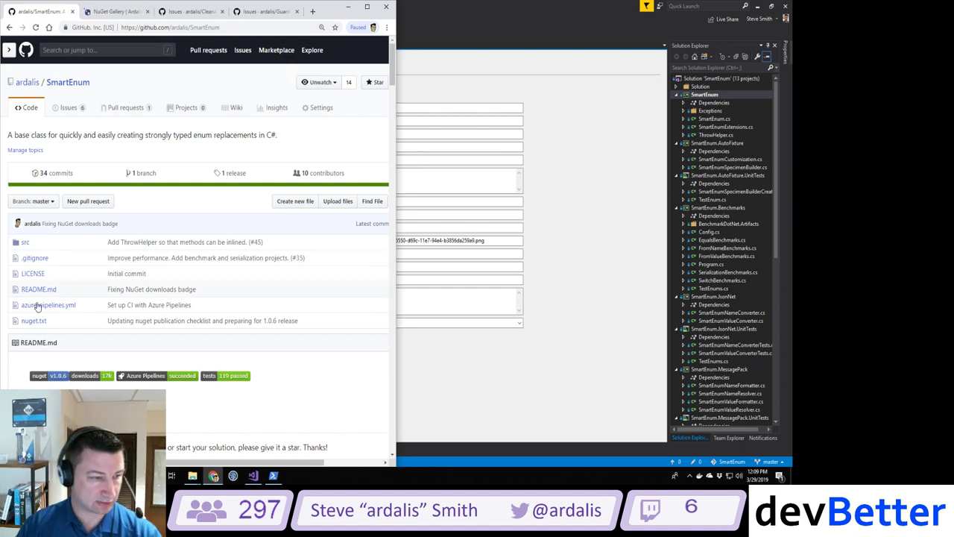
left_click(33, 321)
Step: Set SmartEnum's package and assembly versions to 1.0.7, update release notes to 'Remove struct restriction - allow string values.', and save
left_click(572, 130)
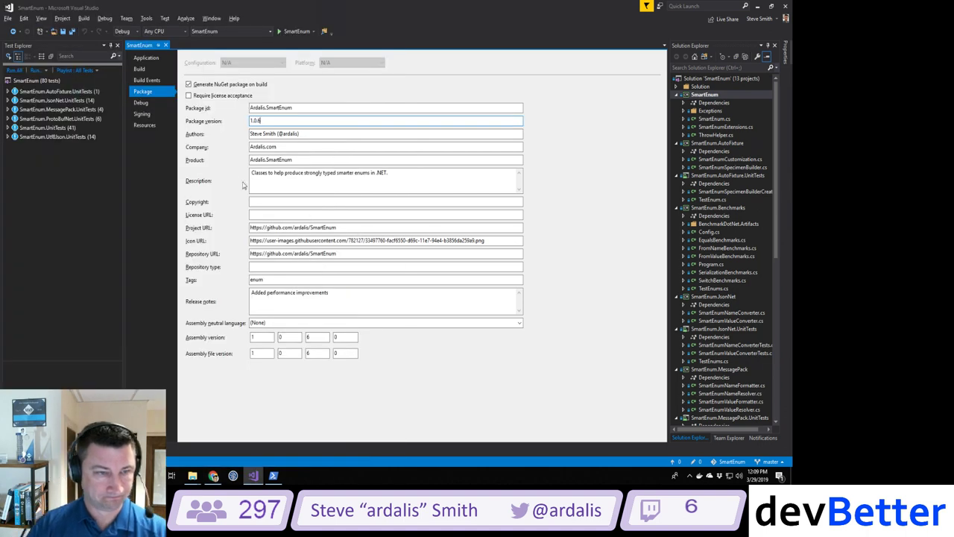
key("BackSpace")
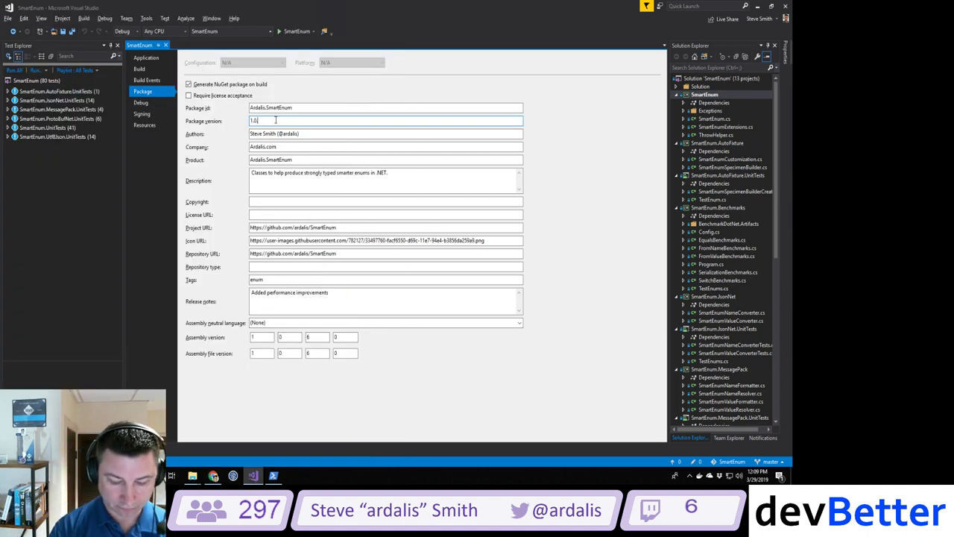
type("7")
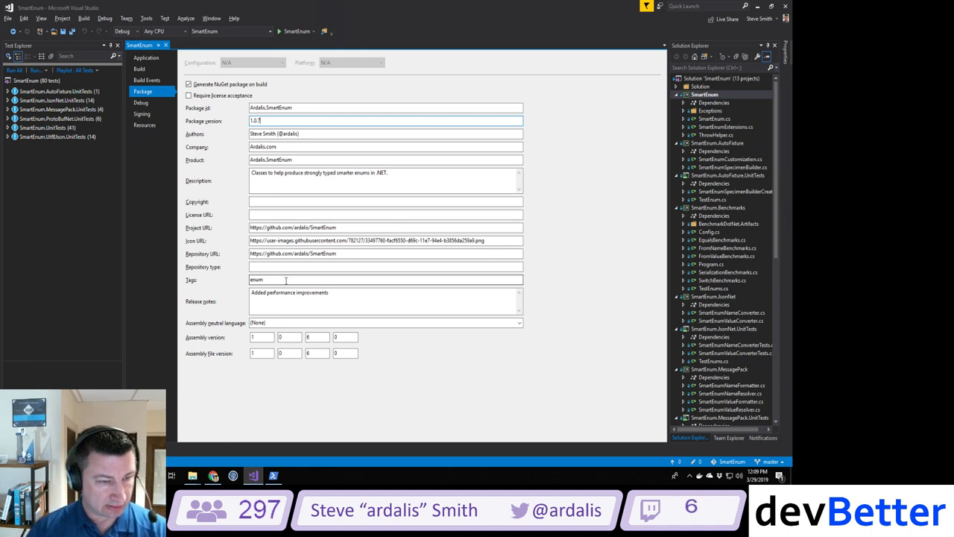
left_click(345, 296)
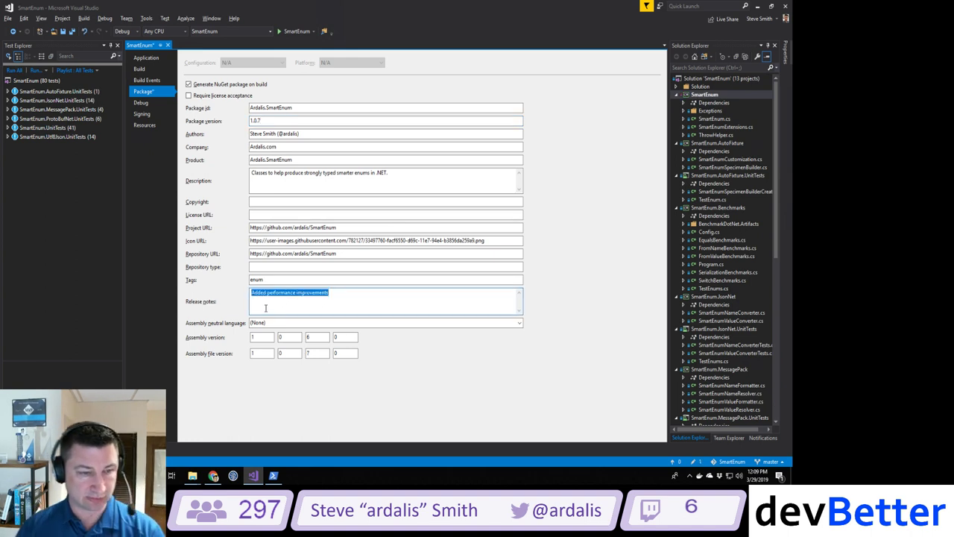
type("Remove st")
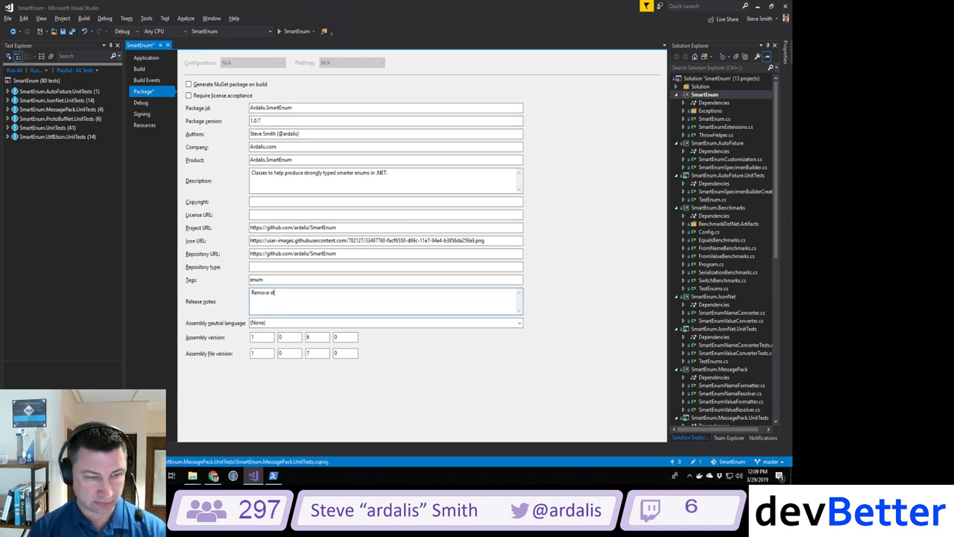
type("ruct restriction")
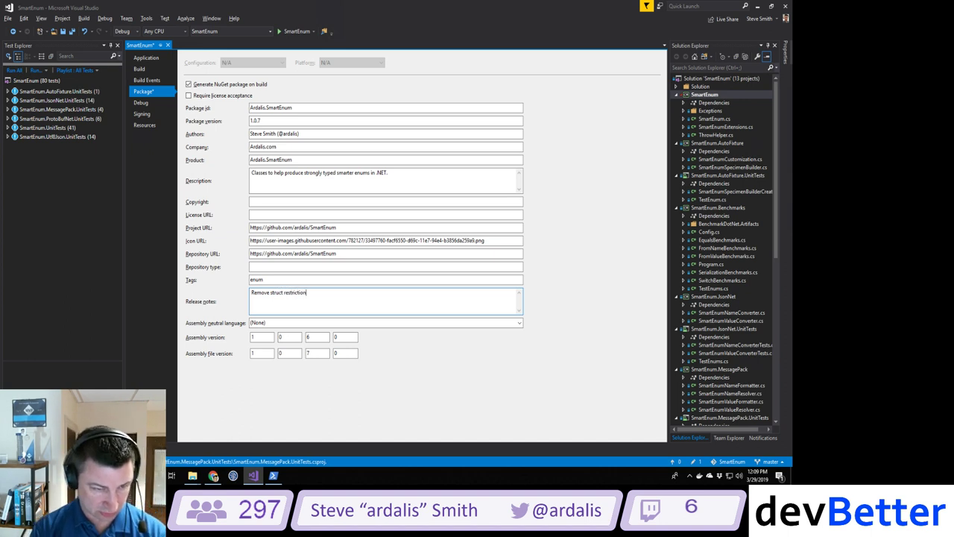
type(" - allow strin")
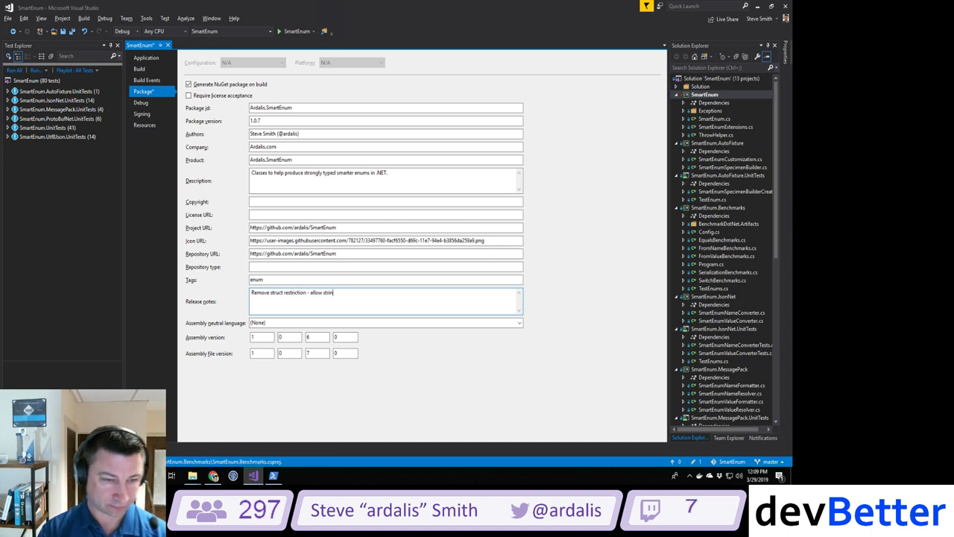
type("g values.")
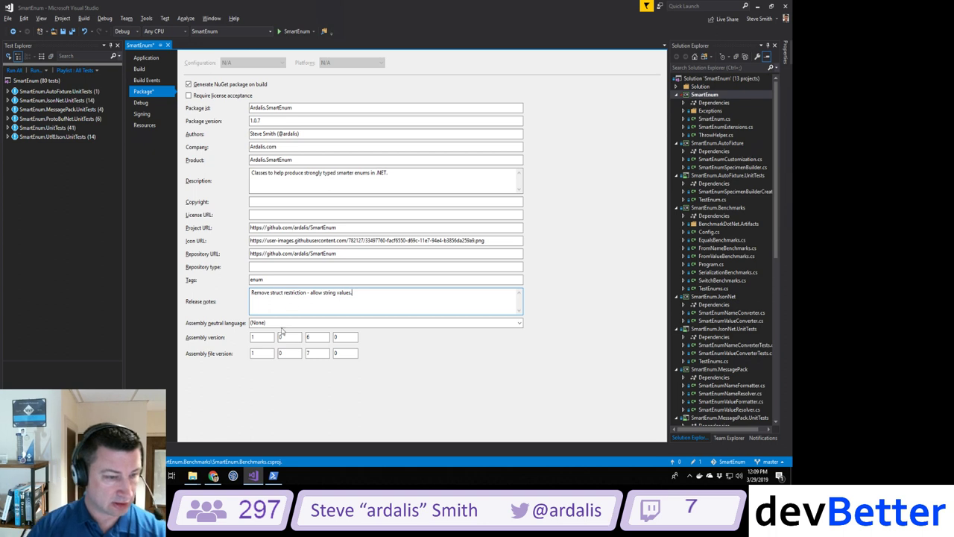
double_click(317, 338)
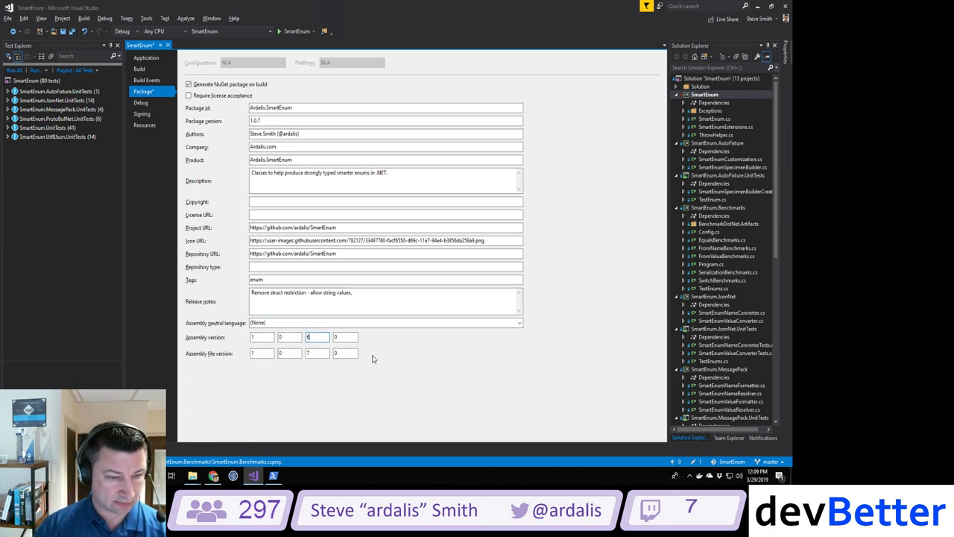
type("7")
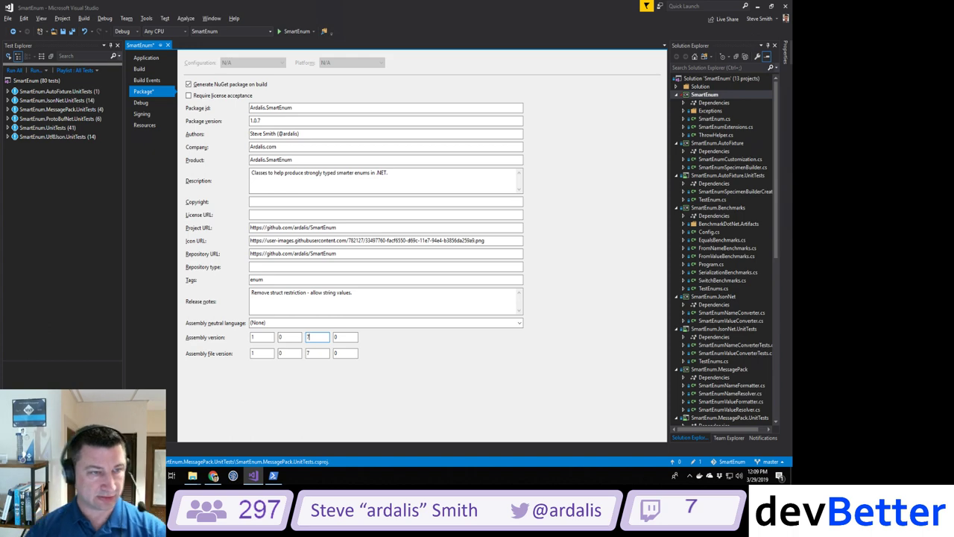
key("ctrl+s")
Step: Build the SmartEnum project in PowerShell with 'dotnet build'
key("alt+Tab")
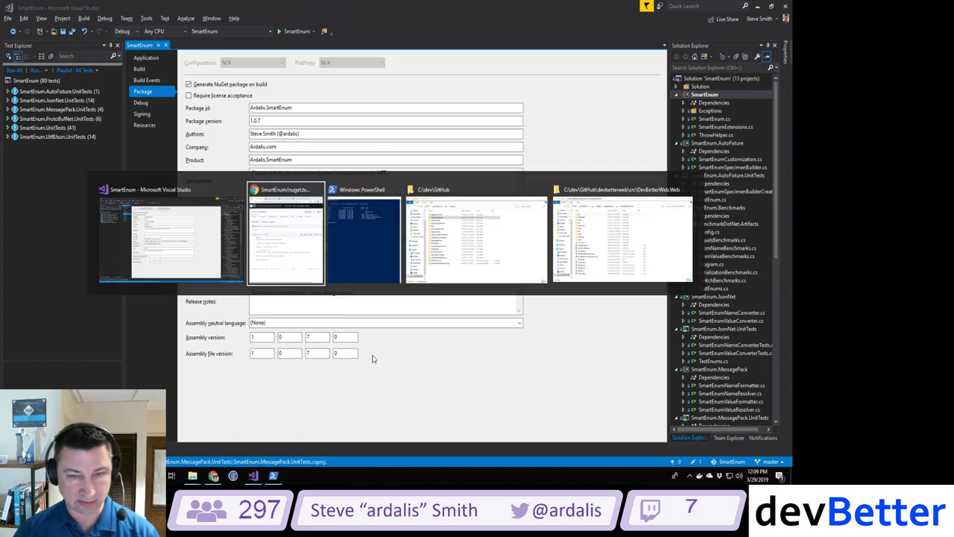
key("alt+Tab")
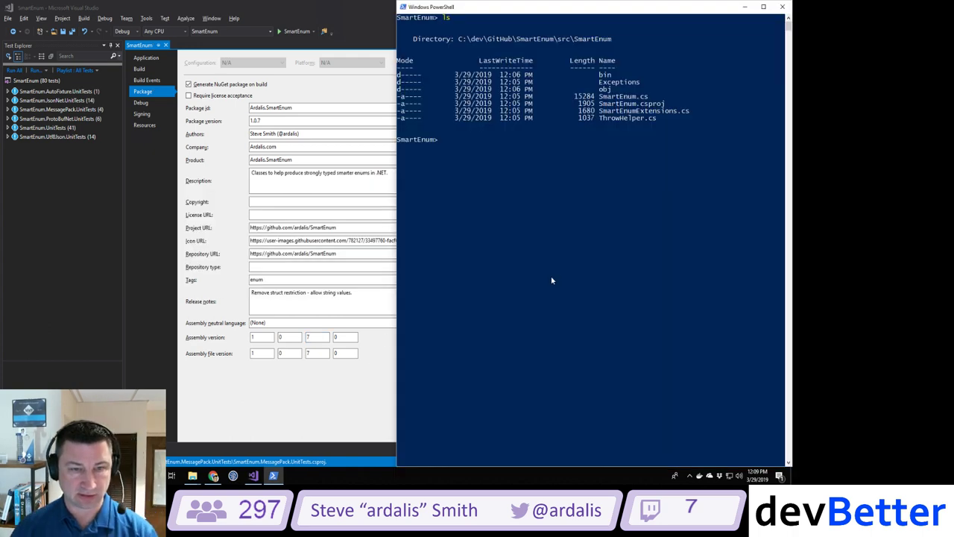
type("cd .\\SmartEnum\\")
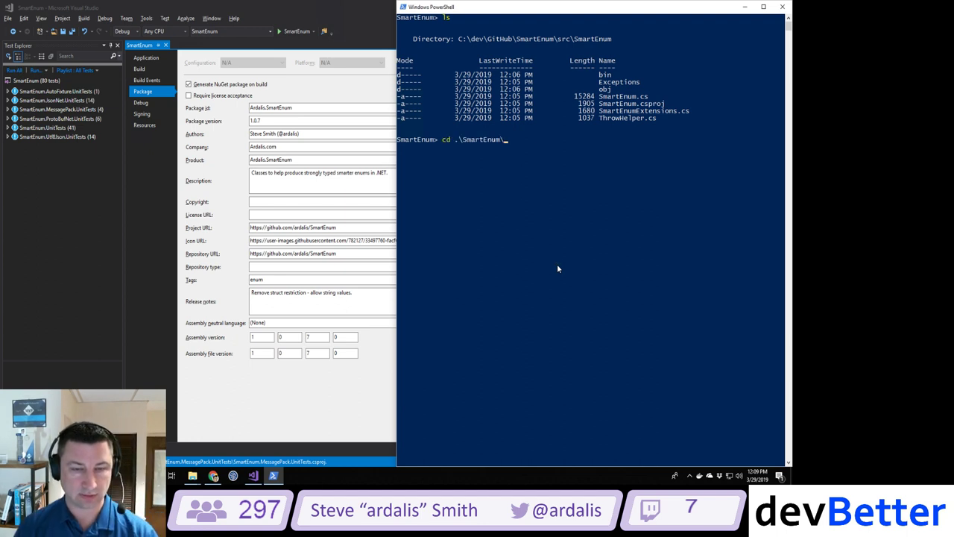
key("BackSpace")
key("BackSpace")
key("BackSpace")
key("BackSpace")
key("BackSpace")
key("BackSpace")
key("BackSpace")
key("BackSpace")
key("BackSpace")
key("BackSpace")
key("BackSpace")
key("BackSpace")
key("BackSpace")
key("BackSpace")
key("BackSpace")
type("dotn")
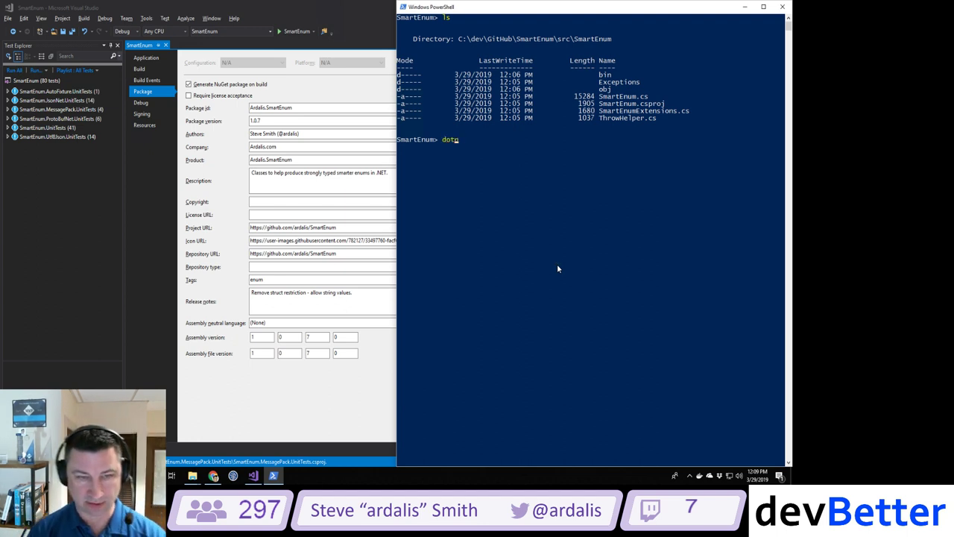
type("et build\\")
key("Return")
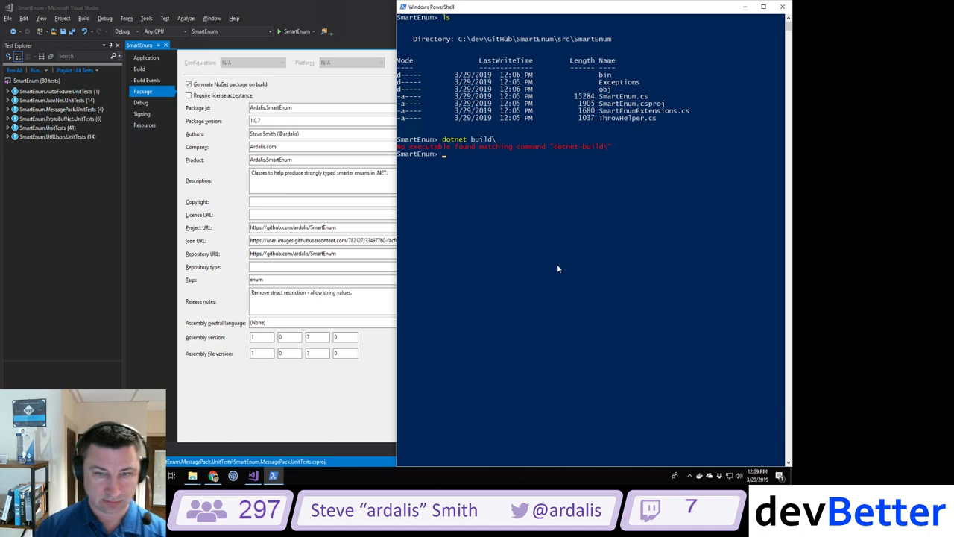
key("Up")
key("BackSpace")
key("Return")
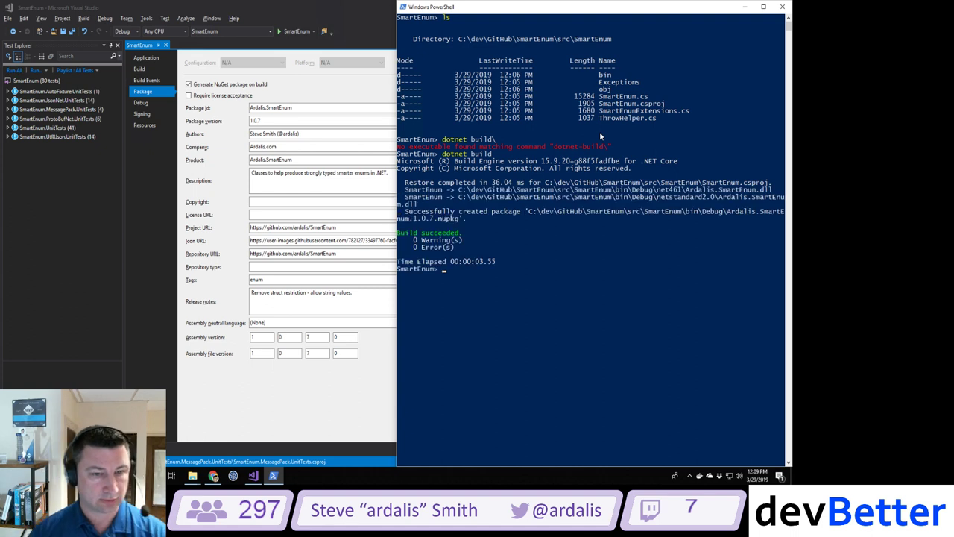
Step: Check the nuget.txt checklist, then enter 'dotnet pack -c Release /p:Version:1.0.7'
left_click(214, 477)
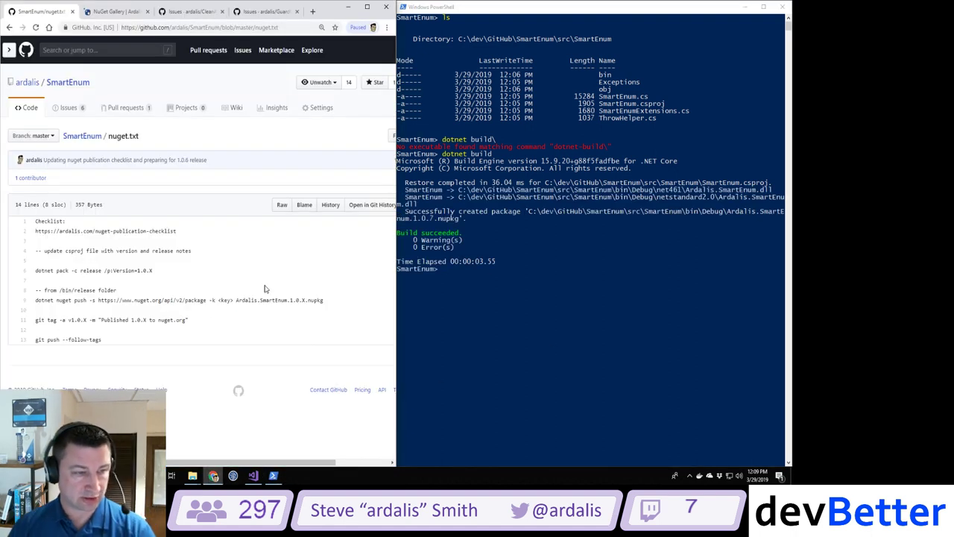
left_click(539, 335)
type("dotnet pac")
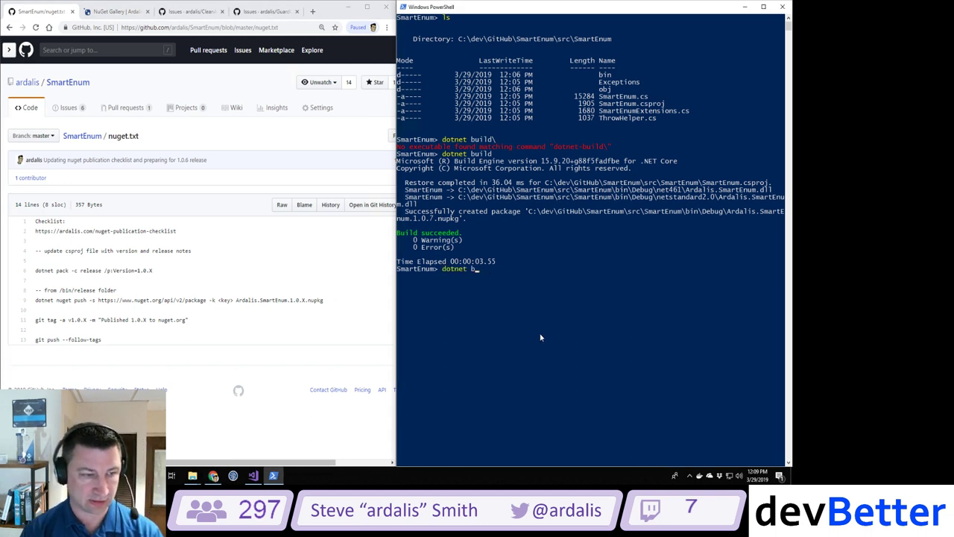
type("k -c R")
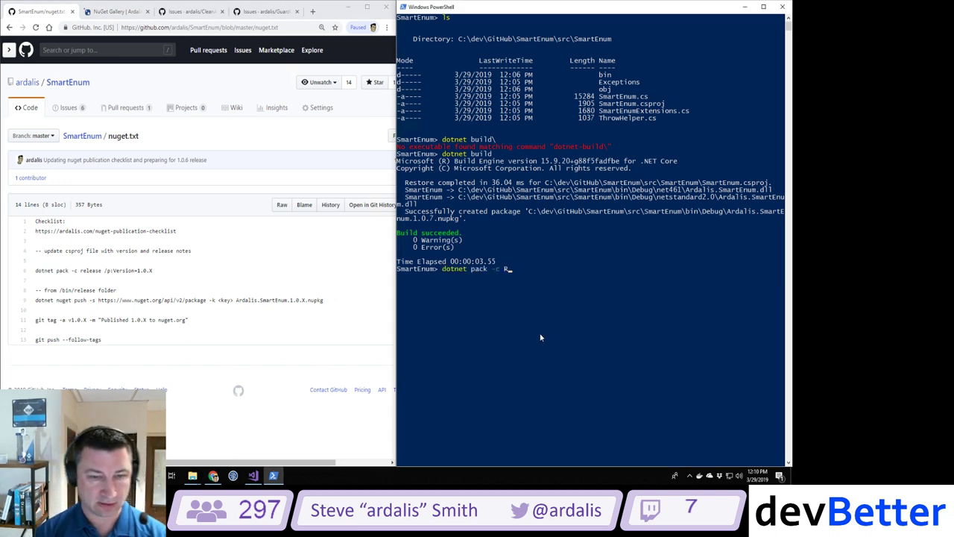
type("elease /p")
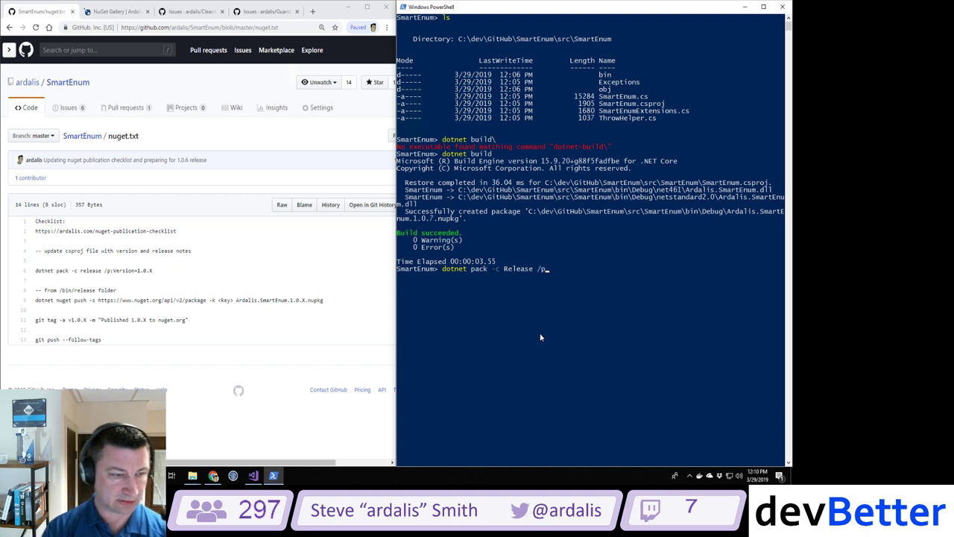
type(":Version:1.0")
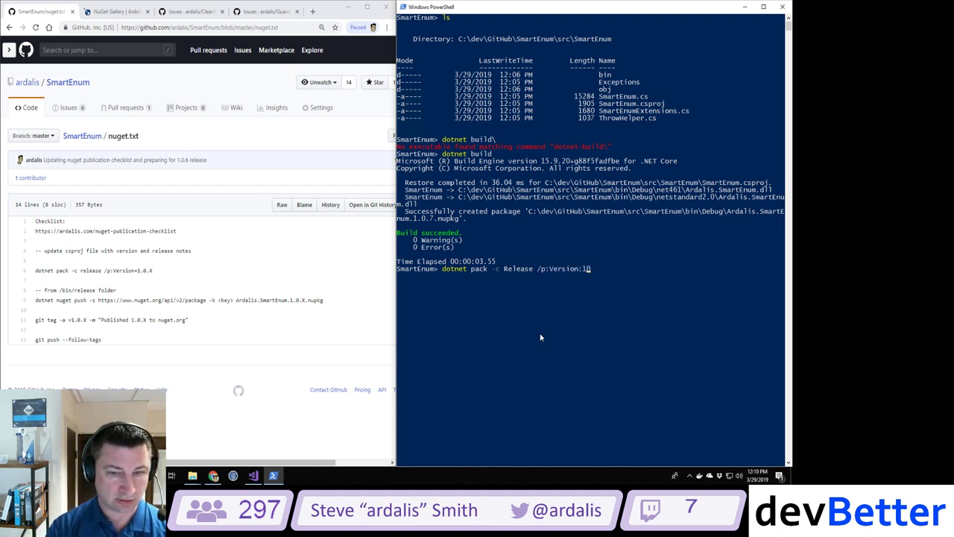
type(".7")
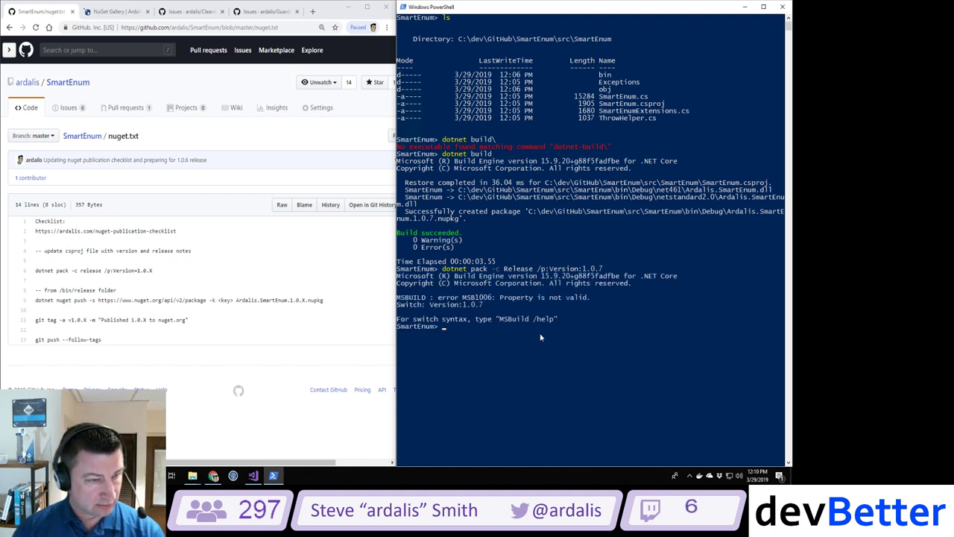
Step: Retry the Release pack with the switch corrected to '/p:Version=1.0.7'
key("Up")
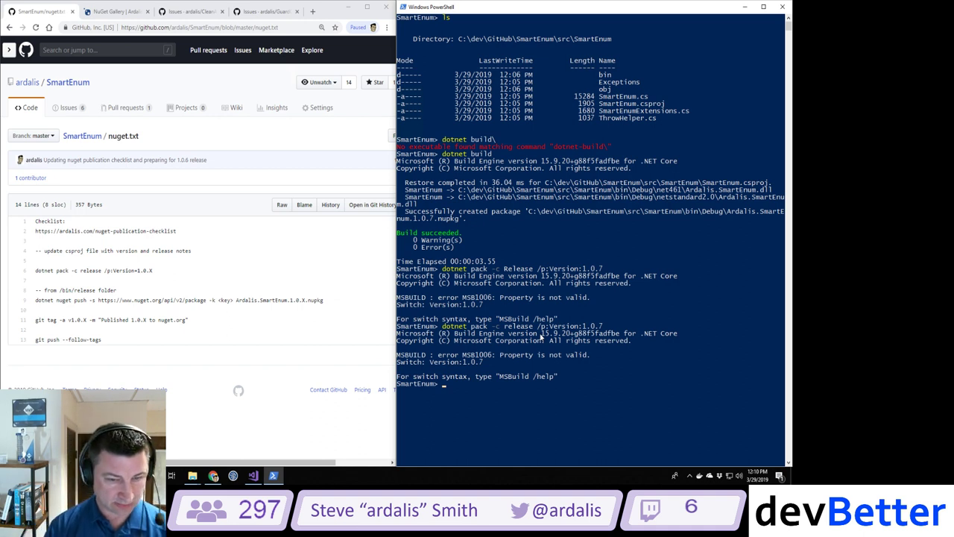
key("Up")
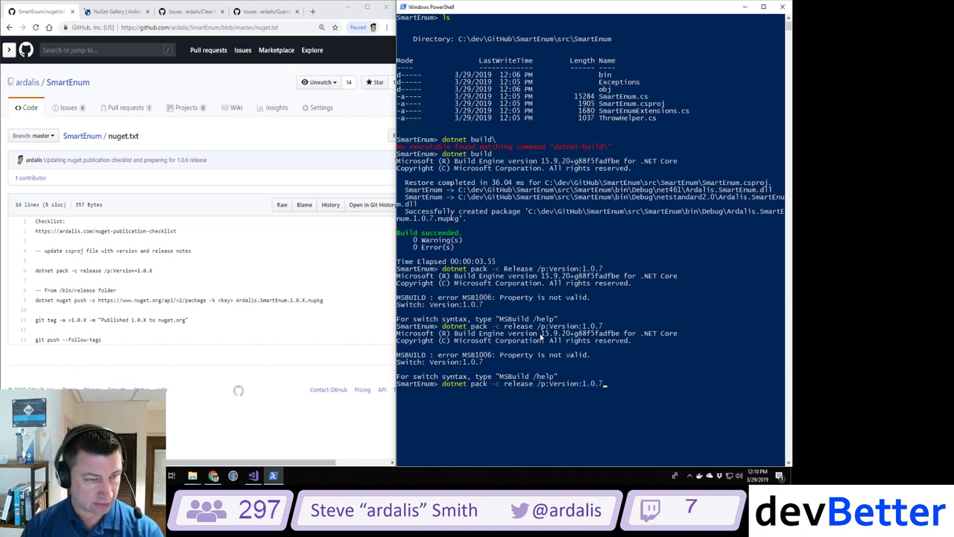
key("Left")
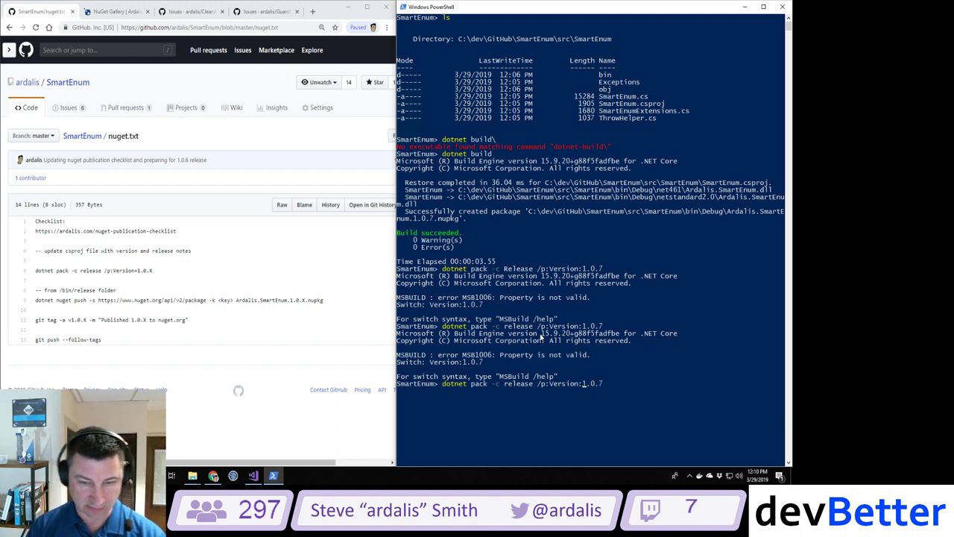
key("BackSpace")
type("=")
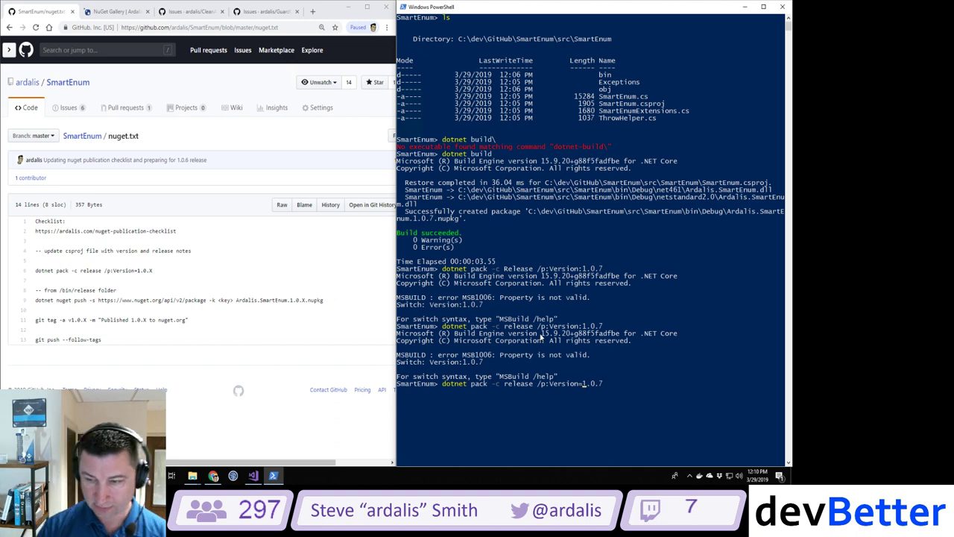
key("Return")
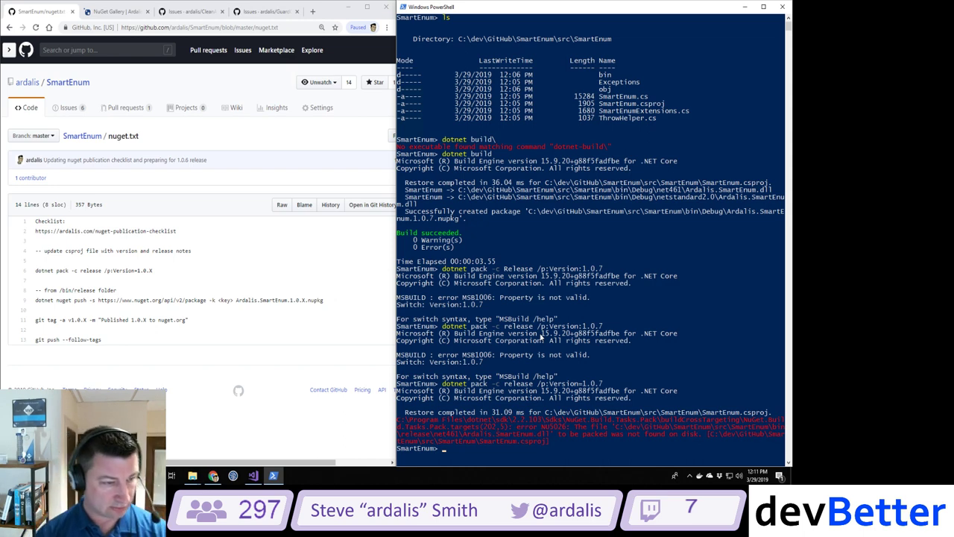
key("alt+Tab")
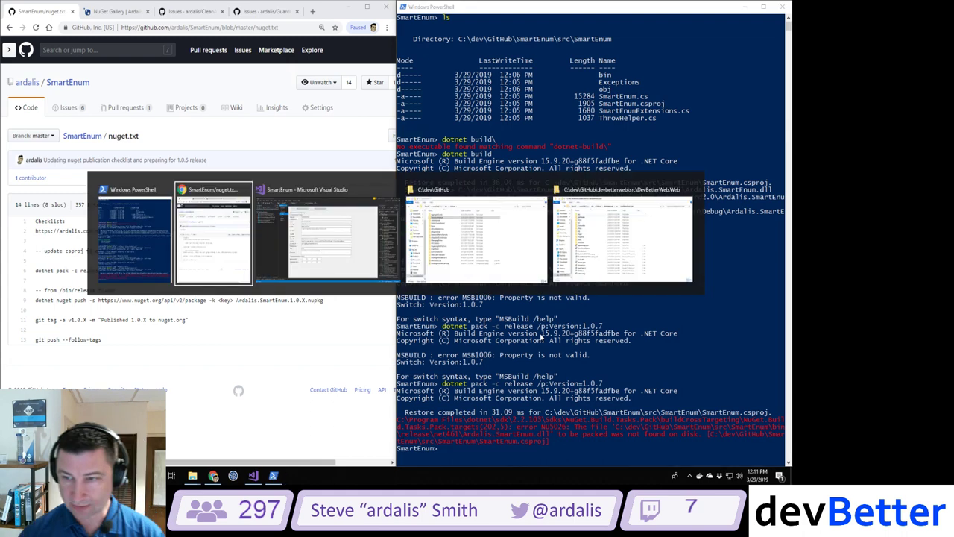
Step: Switch the solution configuration to Release and build it
key("alt+Tab")
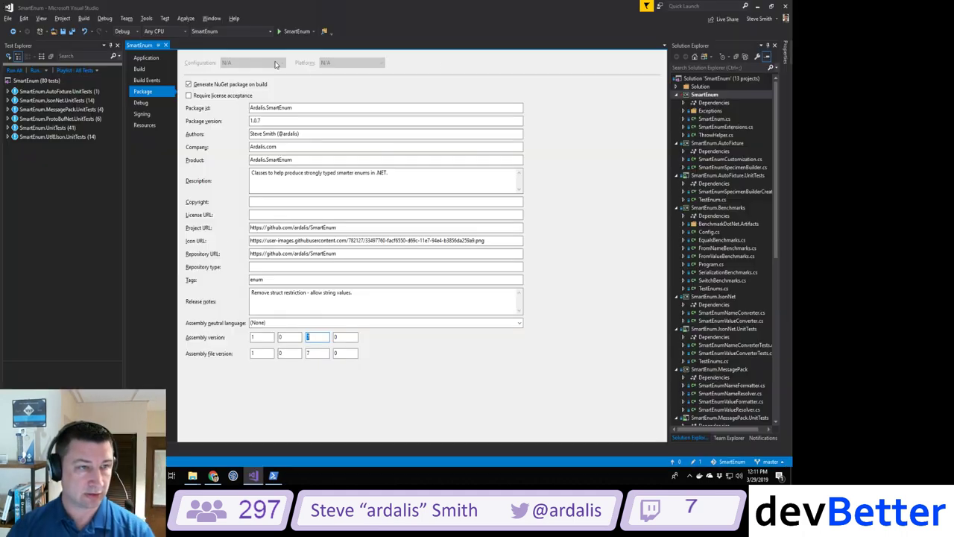
left_click(124, 31)
left_click(125, 50)
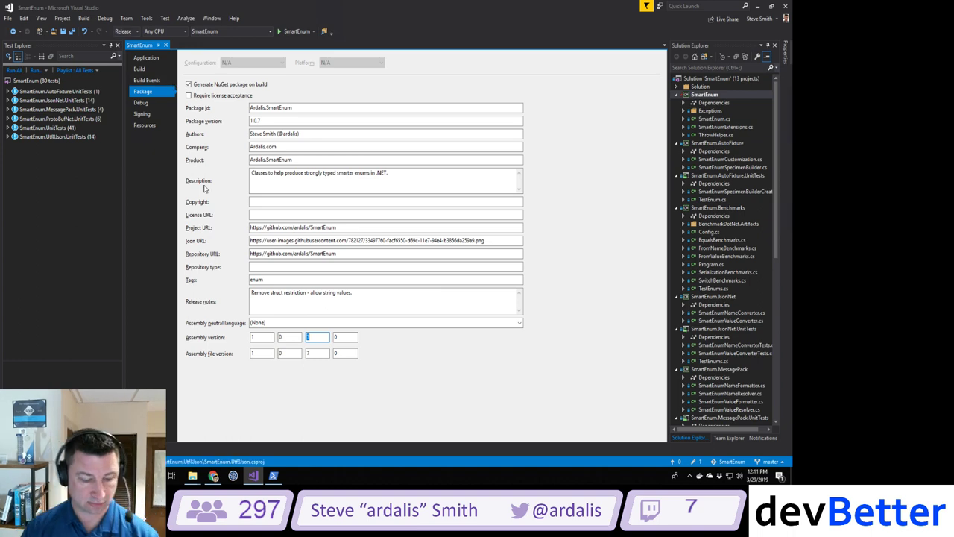
key("ctrl+shift+b")
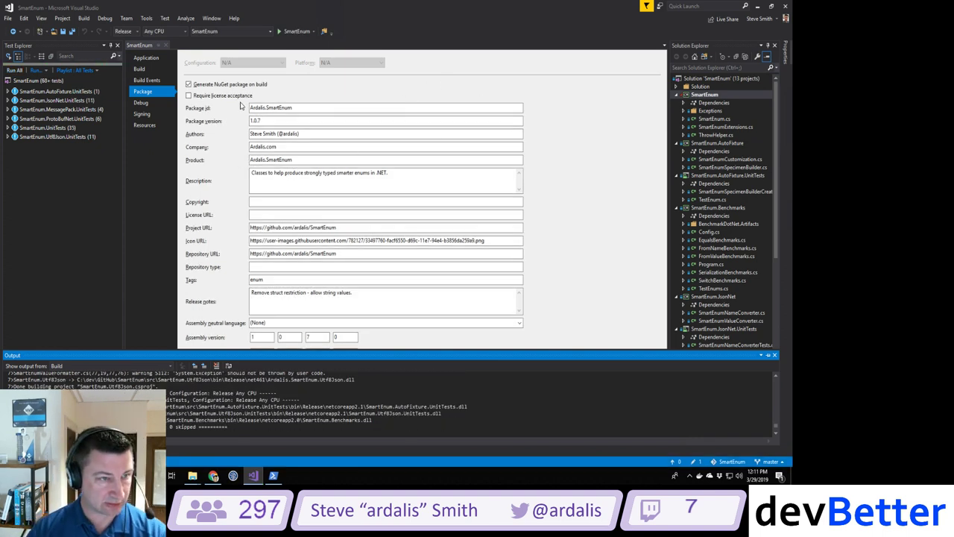
Step: Close the project properties page and pack the SmartEnum project into a NuGet package
left_click(166, 45)
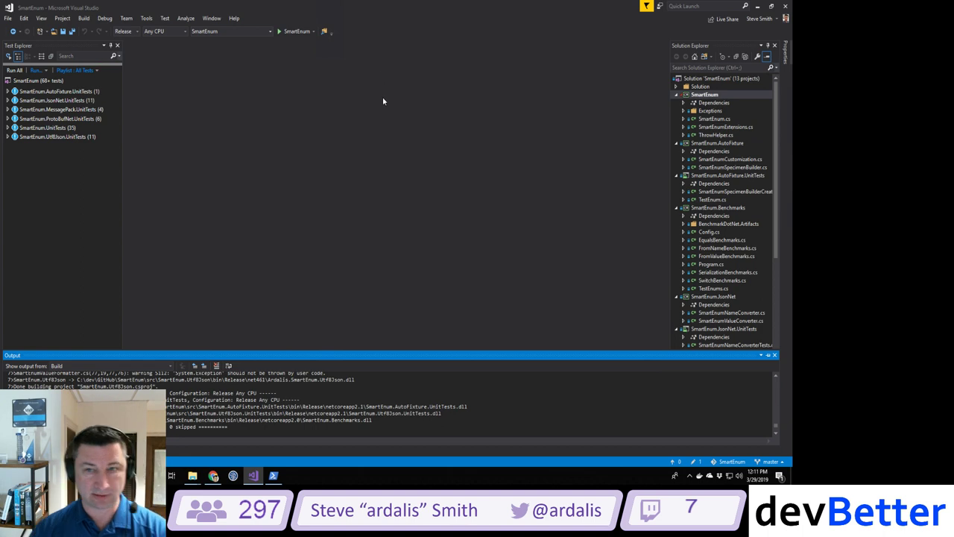
right_click(703, 95)
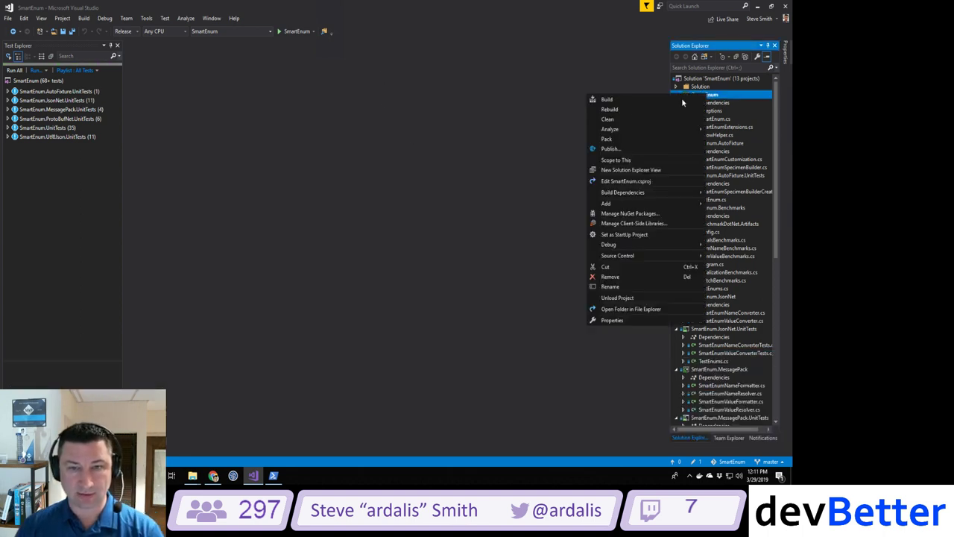
left_click(607, 139)
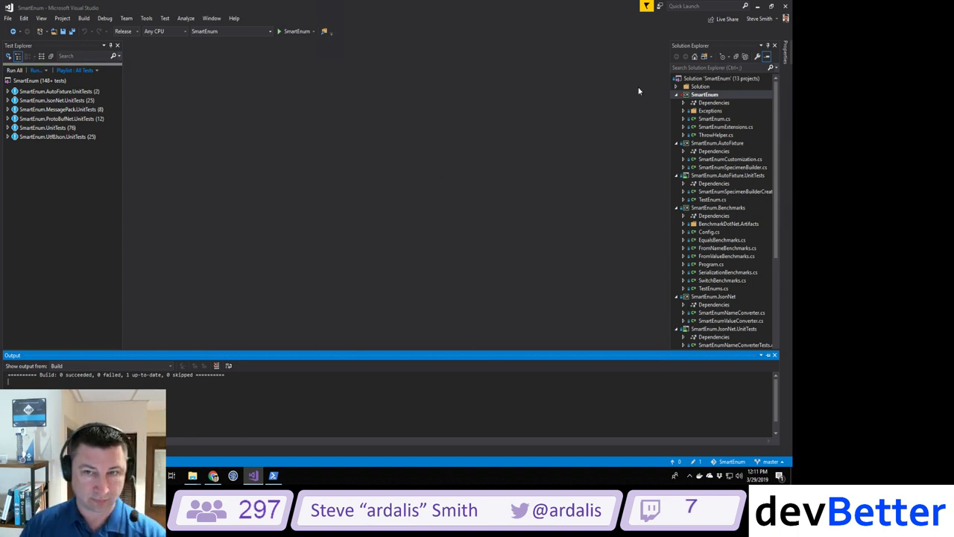
right_click(703, 96)
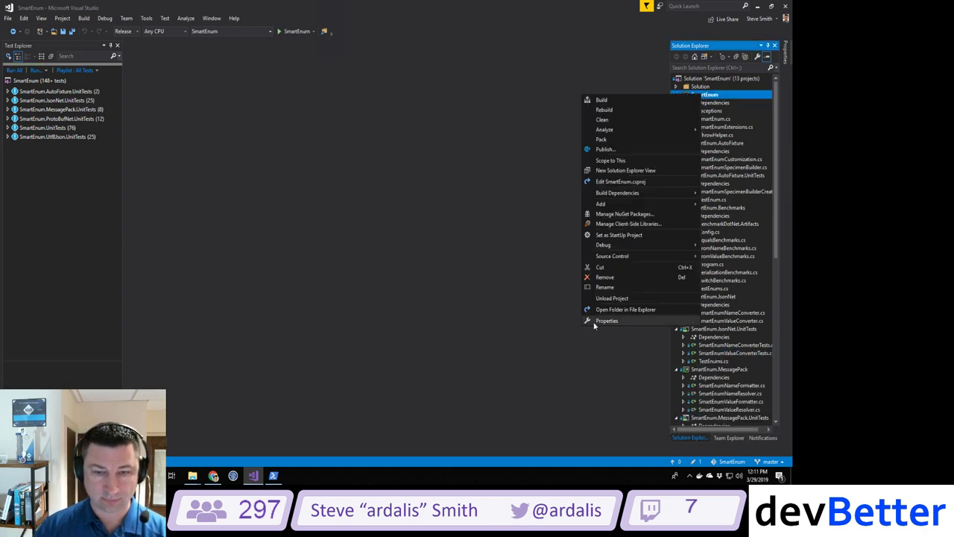
Step: Open SmartEnum's bin\release folder in File Explorer and select Ardalis.SmartEnum.1.0.7.nupkg
left_click(605, 310)
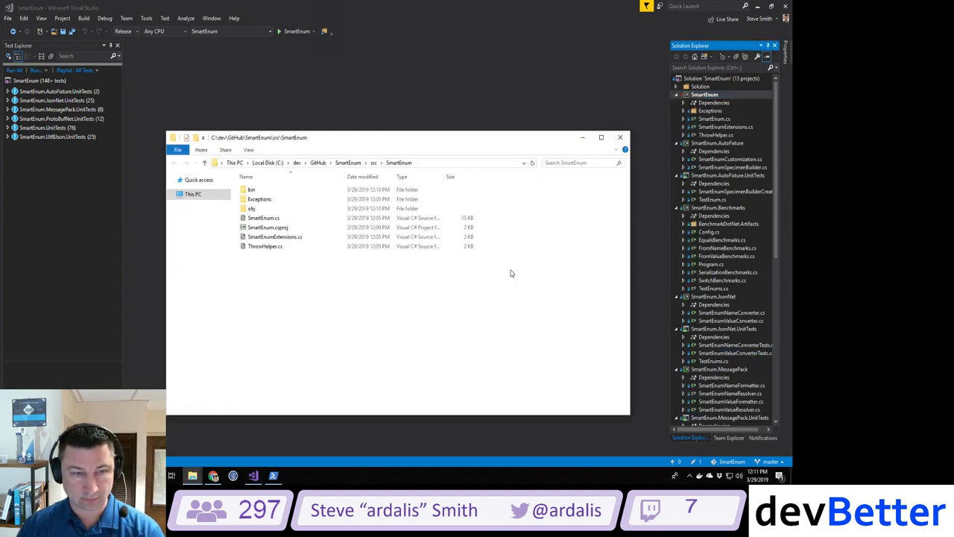
double_click(253, 190)
double_click(260, 199)
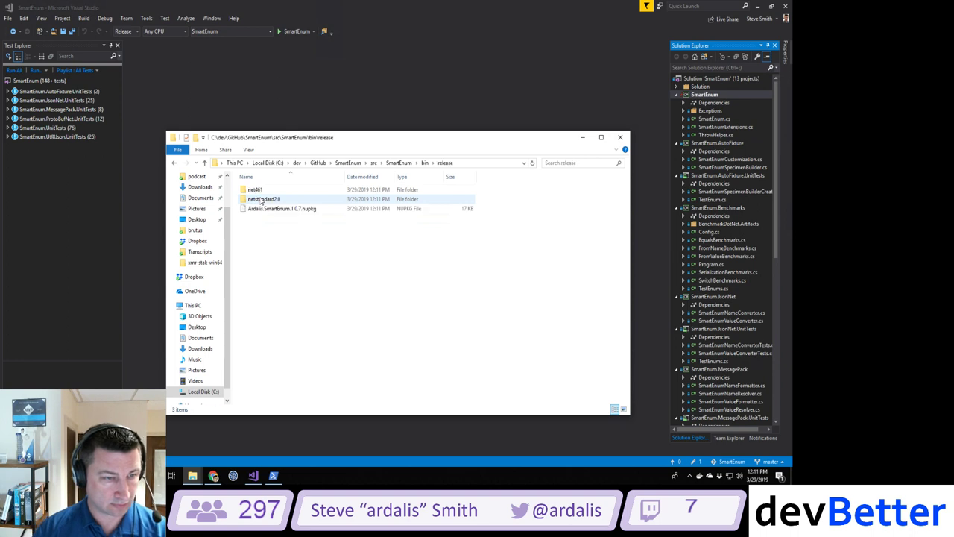
left_click(267, 209)
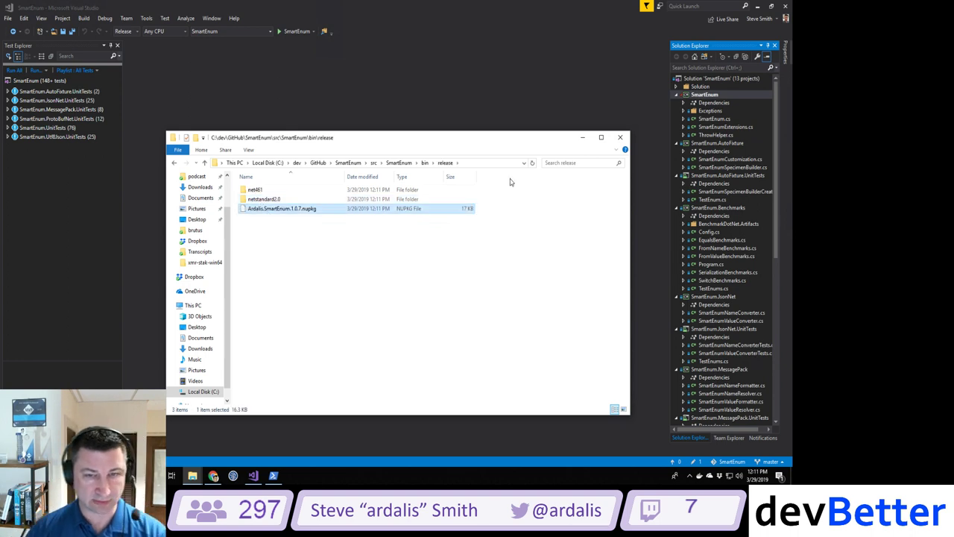
key("alt+Tab")
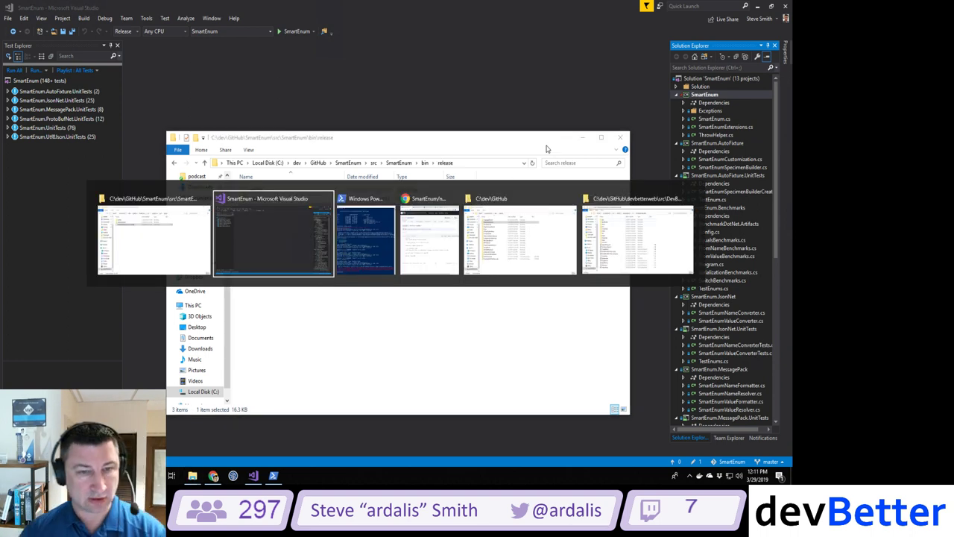
key("alt+Tab")
key("alt+Tab")
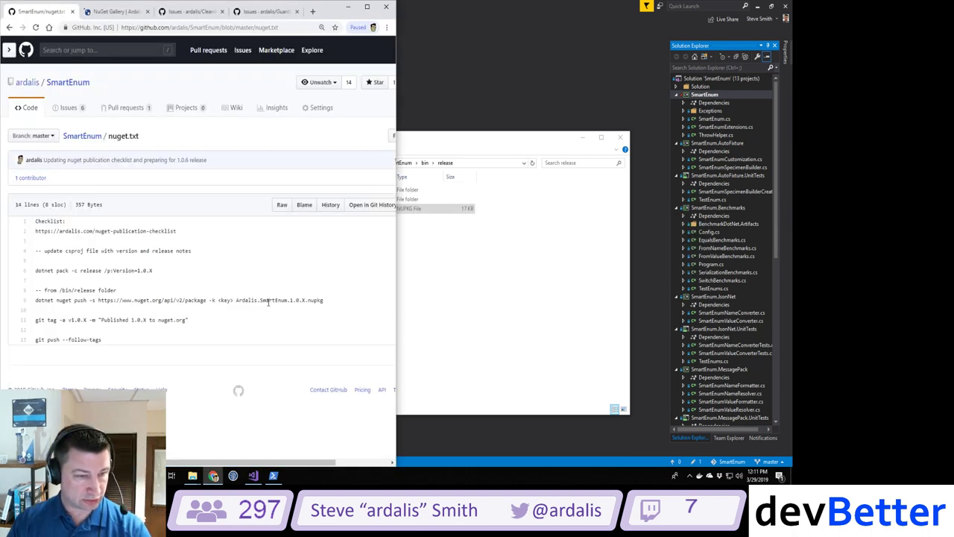
Step: Highlight the <key> placeholder in the checklist's nuget push line, then return to PowerShell
left_click_drag(219, 300, 236, 299)
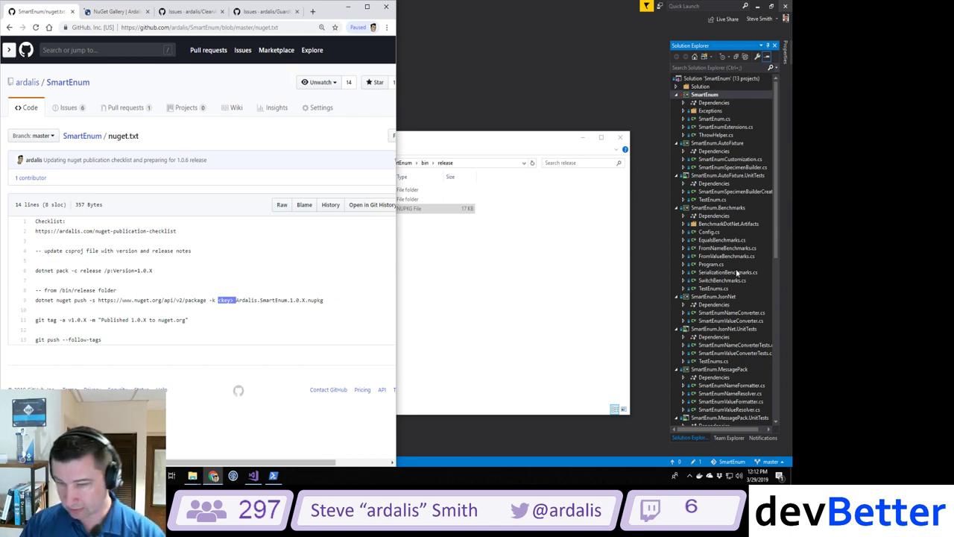
left_click(278, 473)
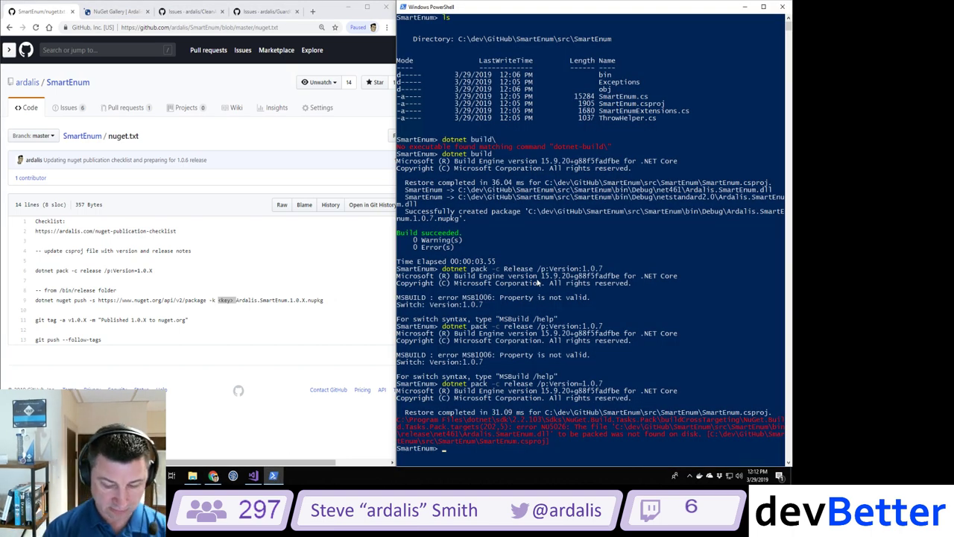
type("dotnet nuget ")
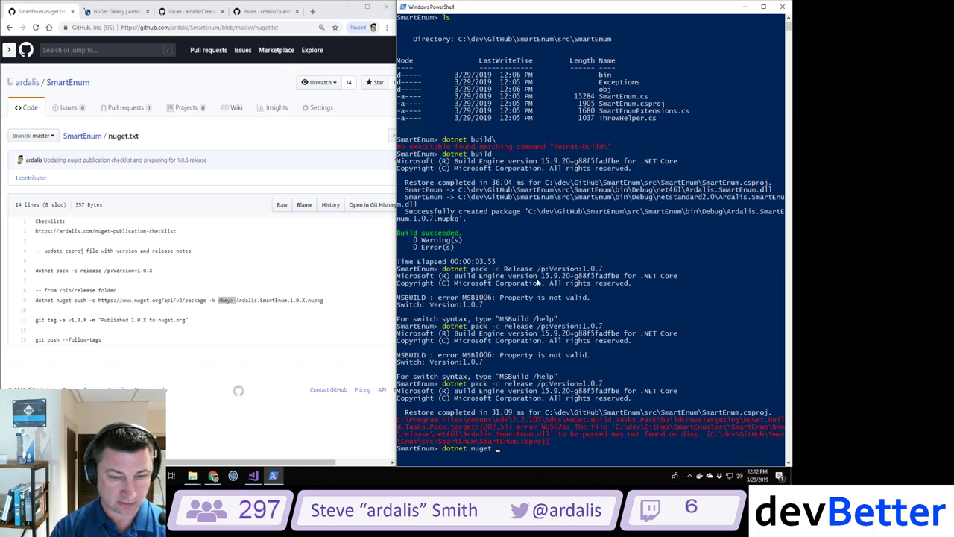
type("push -s http")
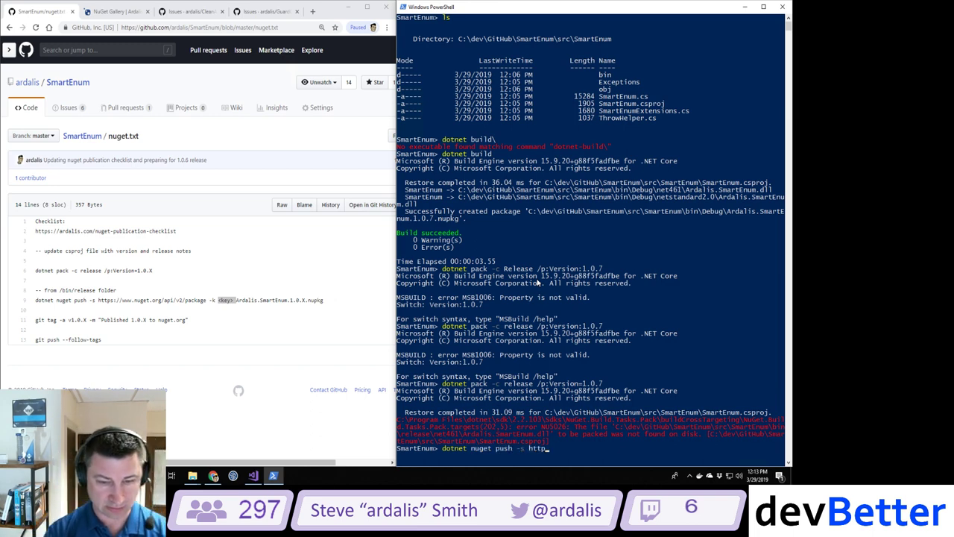
type("s://www.n")
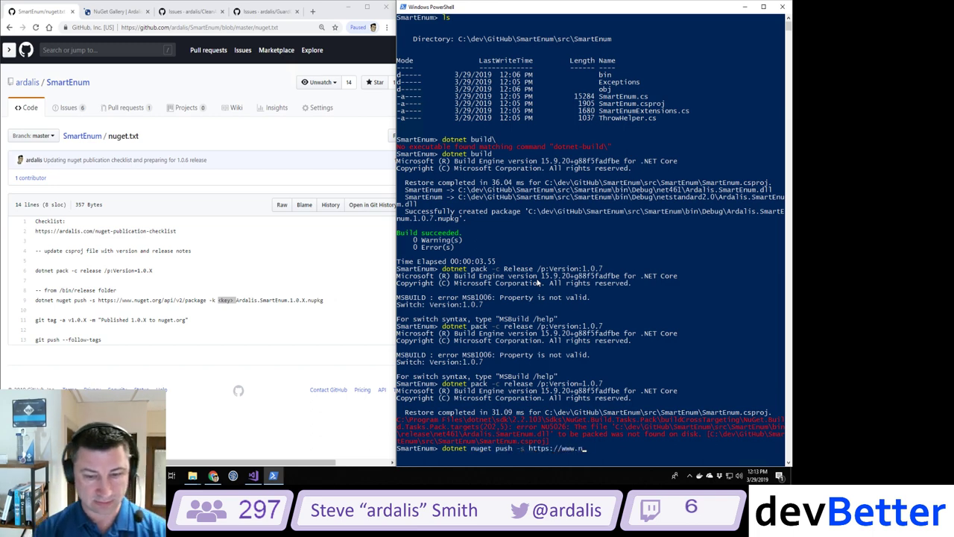
type("uget.org/api")
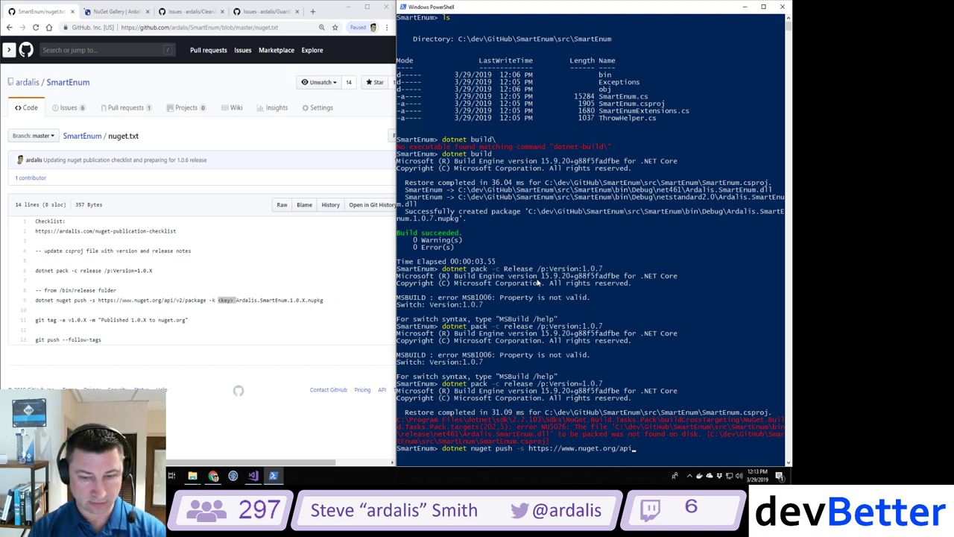
type("/v2/package -k")
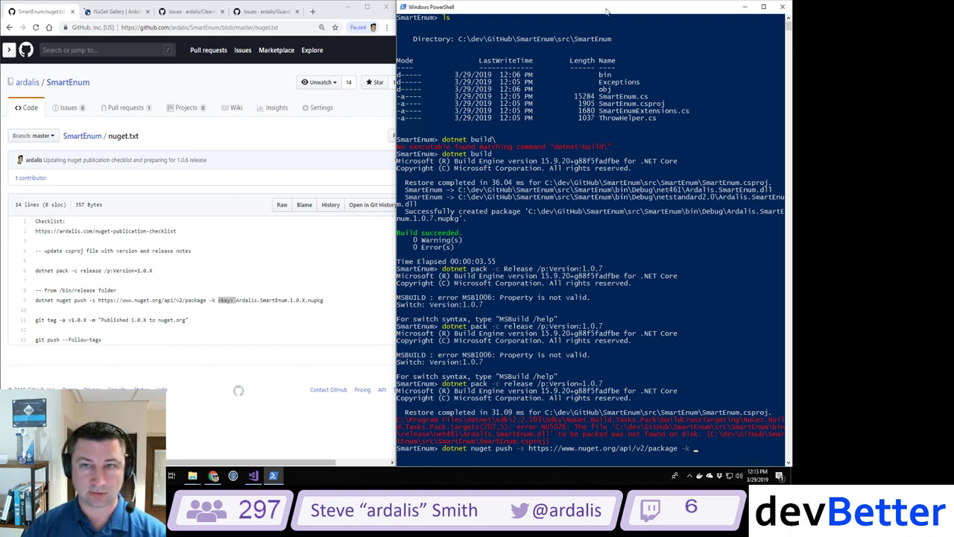
left_click_drag(605, 8, 557, 64)
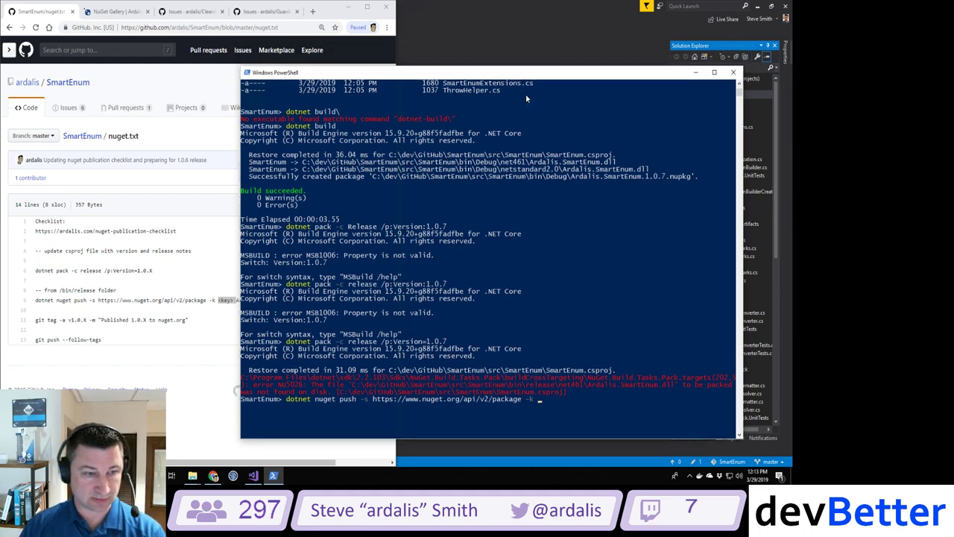
left_click_drag(576, 268, 529, 146)
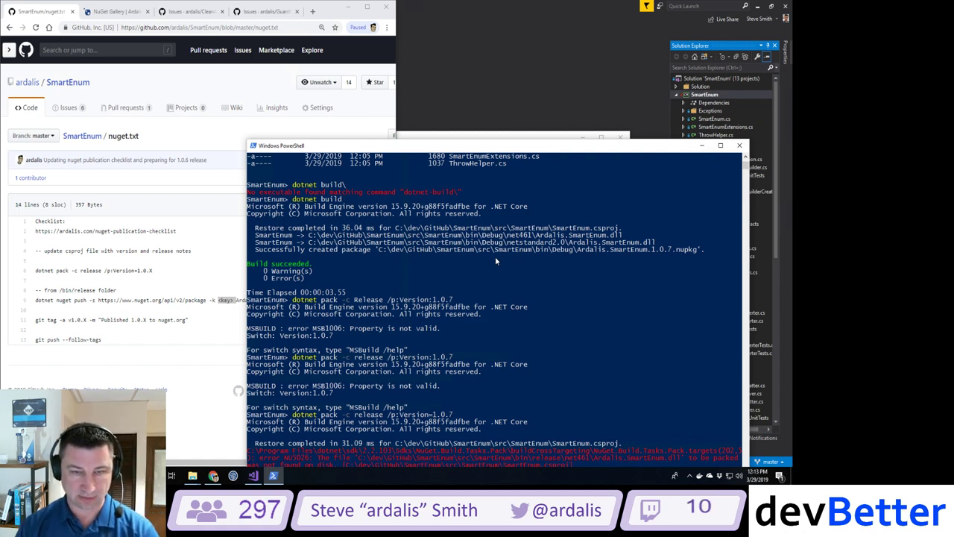
left_click_drag(520, 148, 517, 75)
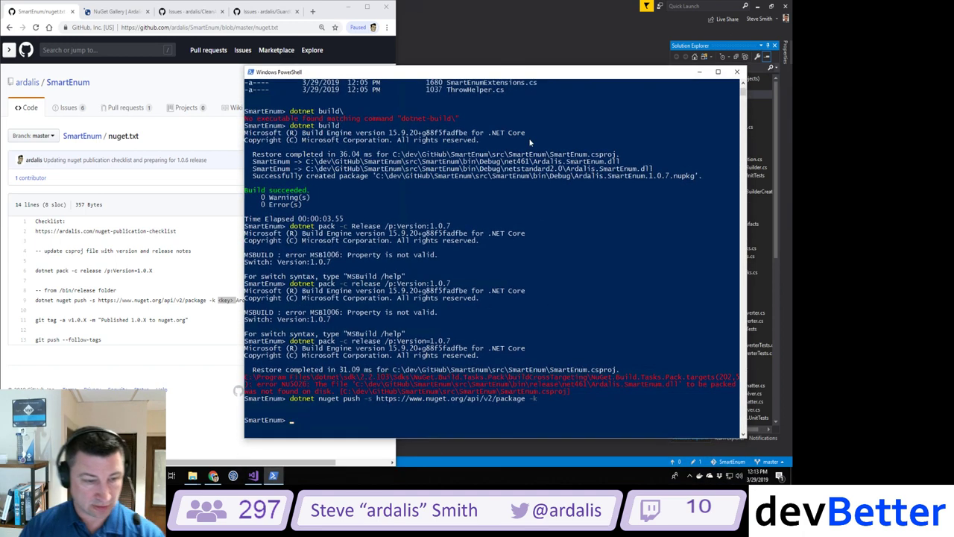
Step: Navigate into bin\release and list its contents
type("ls")
key("Return")
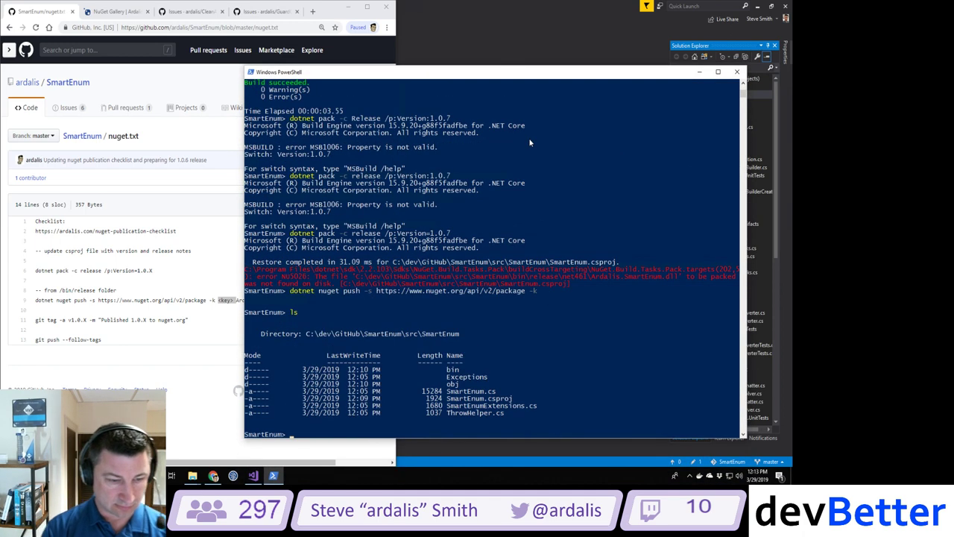
type("cd bin")
key("Return")
type("cd .\\release\\")
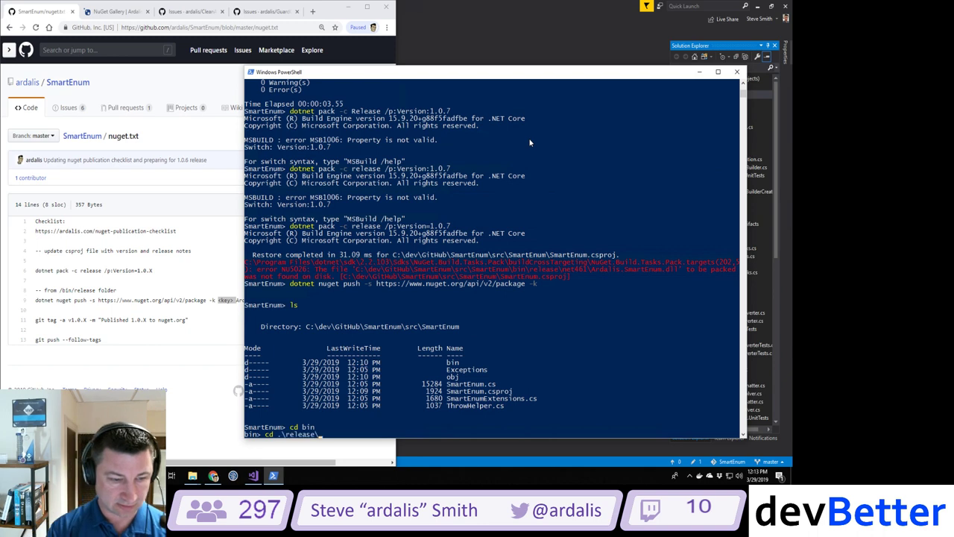
key("Return")
type("ls")
key("Return")
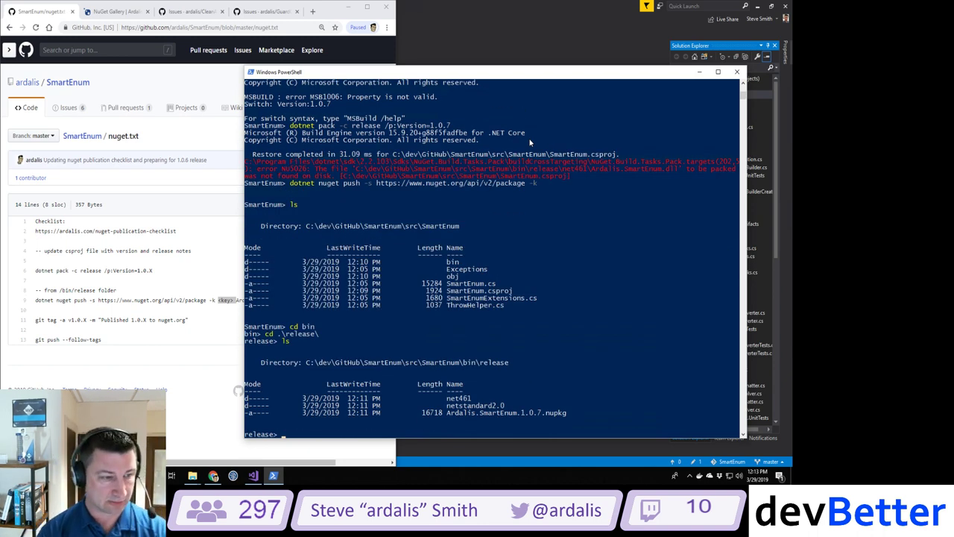
Step: Push Ardalis.SmartEnum.1.0.7.nupkg to nuget.org's v2 endpoint with the account's API key
type("dotnet nu")
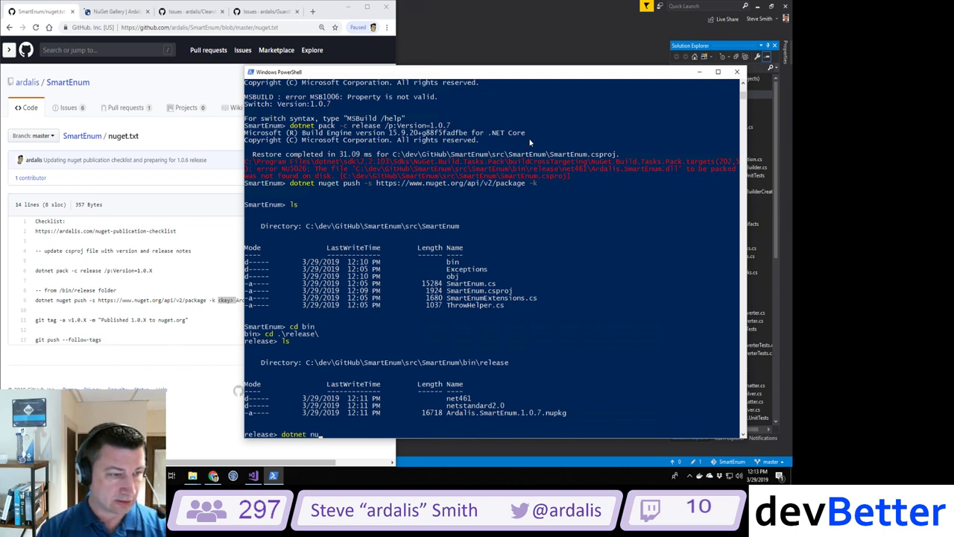
type("get push ")
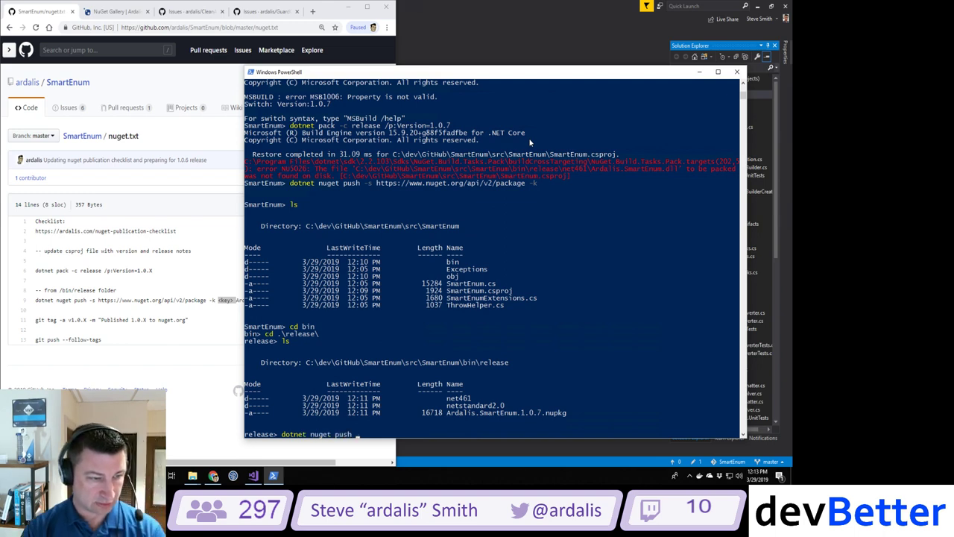
type("-s https://w")
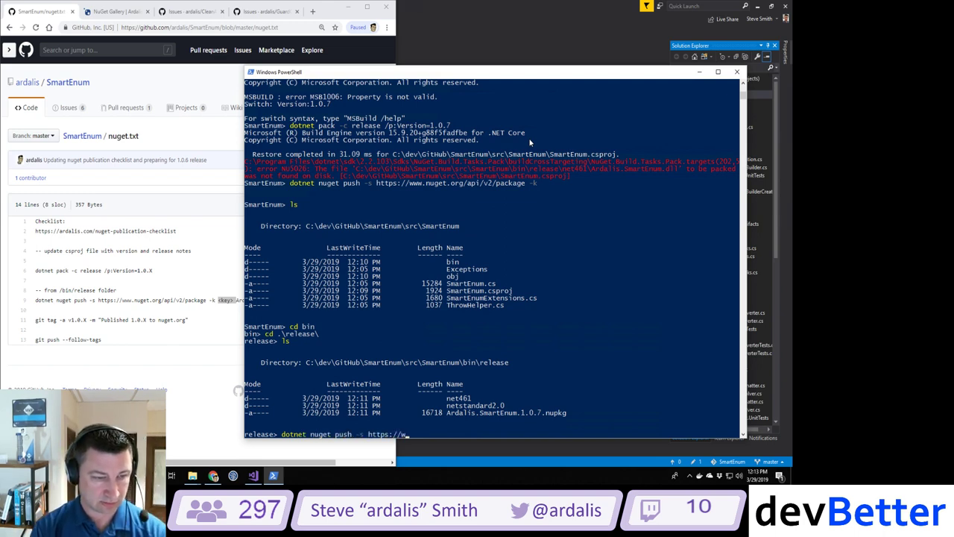
type("ww.nuget.org/")
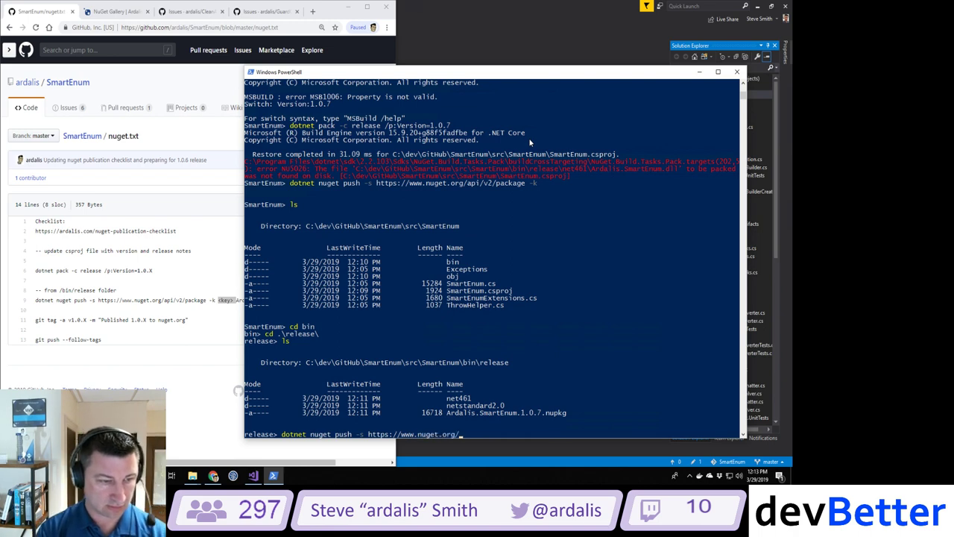
type("api/v2/packag")
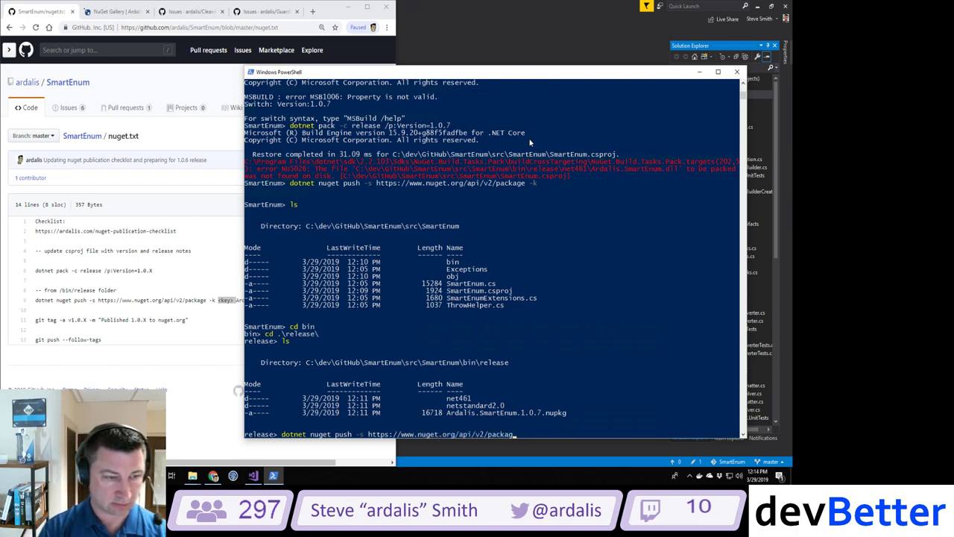
type("e -k")
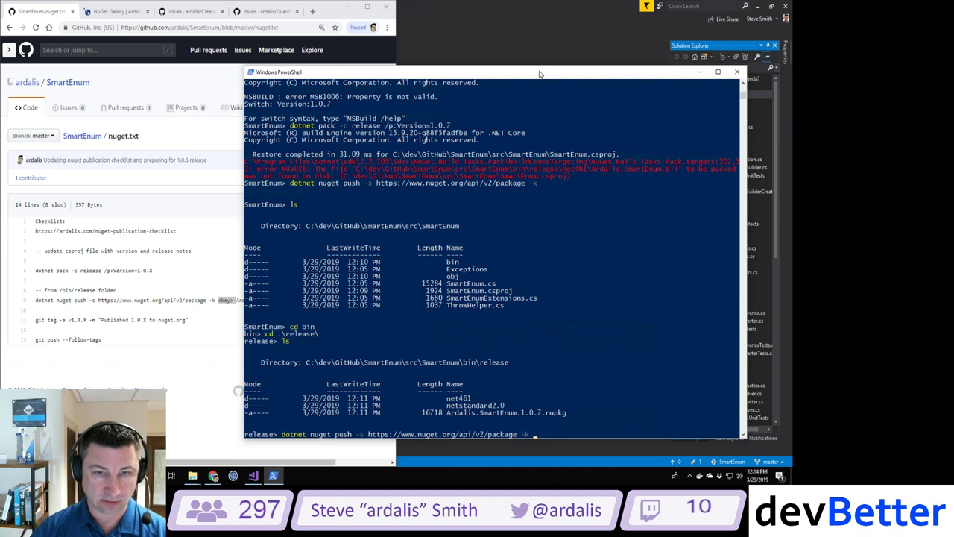
left_click_drag(539, 73, 541, 147)
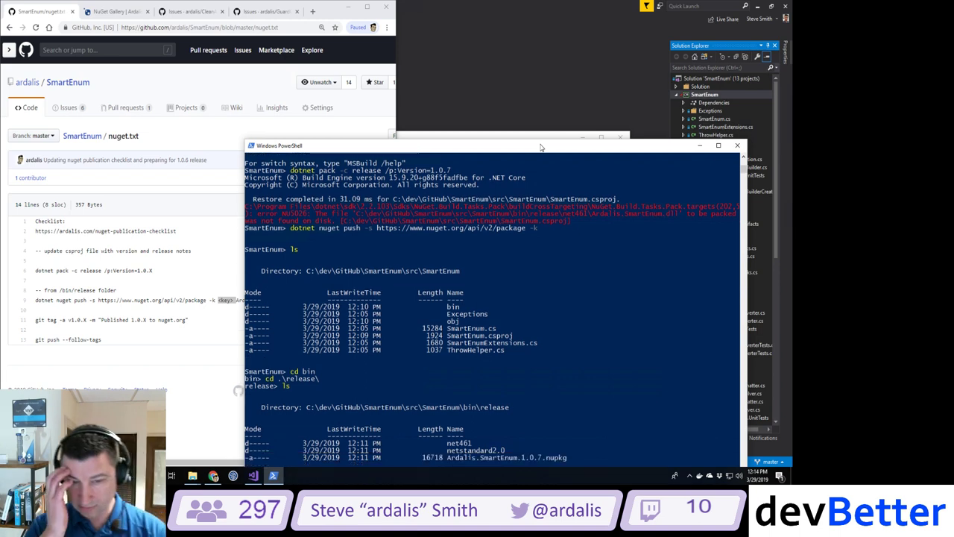
key("Return")
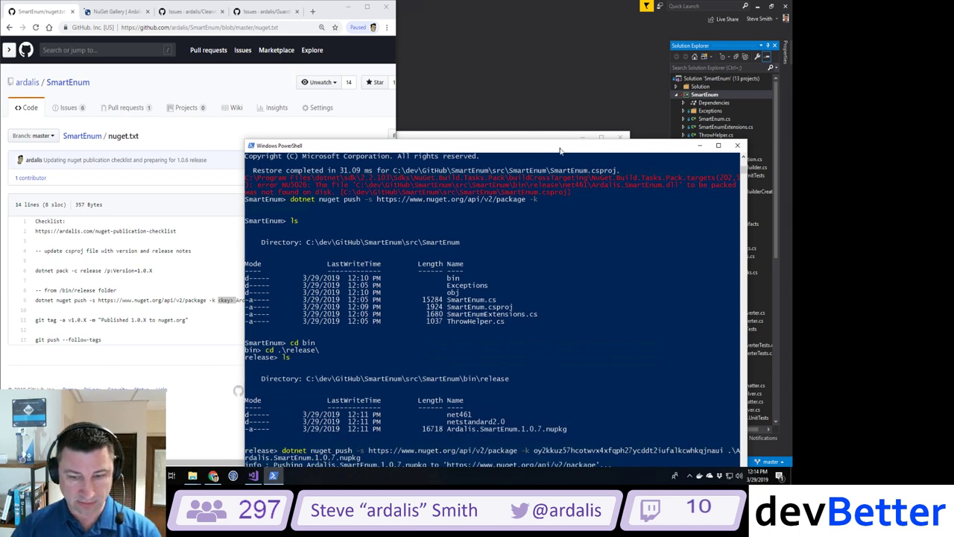
left_click_drag(560, 151, 544, 82)
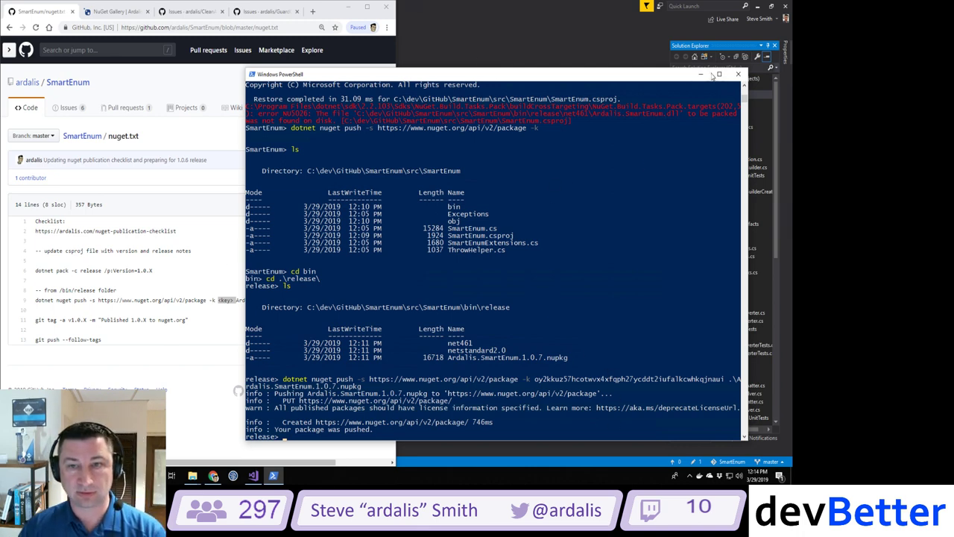
Step: Reload the Ardalis.SmartEnum NuGet Gallery page and widen the browser window
left_click(700, 74)
left_click(118, 12)
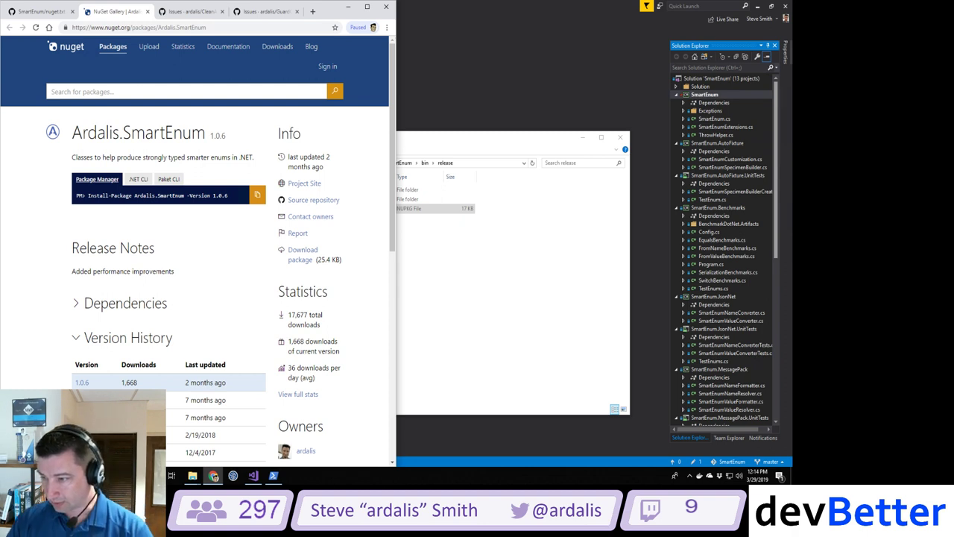
left_click(36, 27)
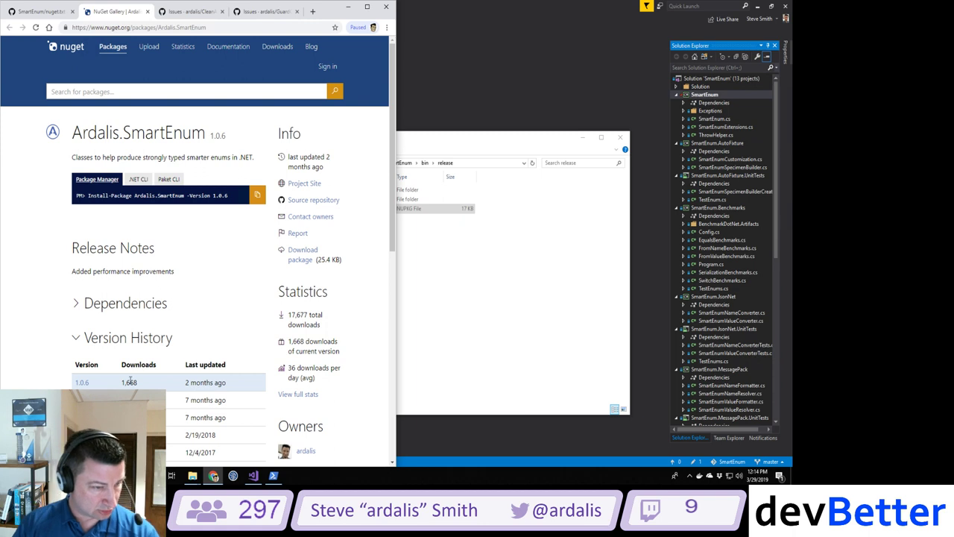
left_click_drag(395, 213, 492, 202)
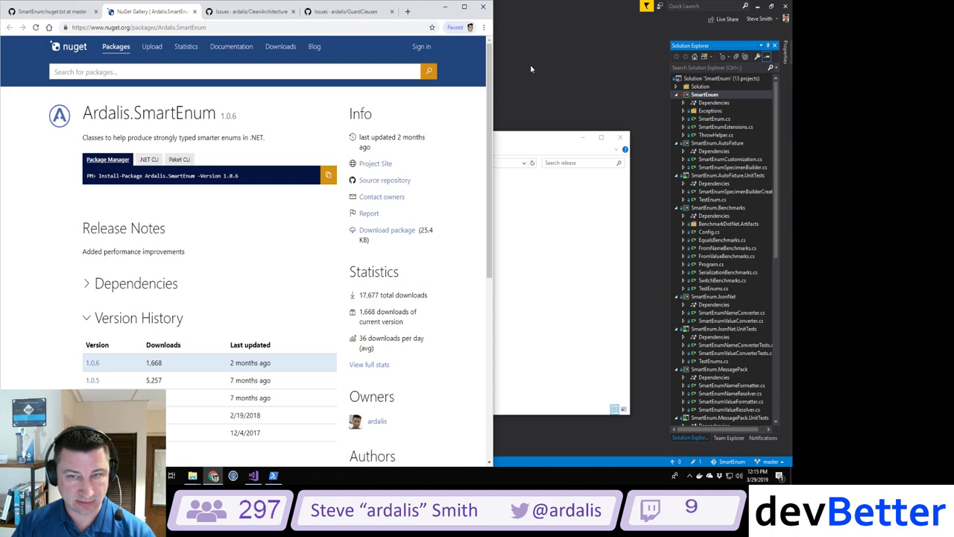
Step: Move from bin\release up to the SmartEnum repository root in PowerShell
left_click(273, 475)
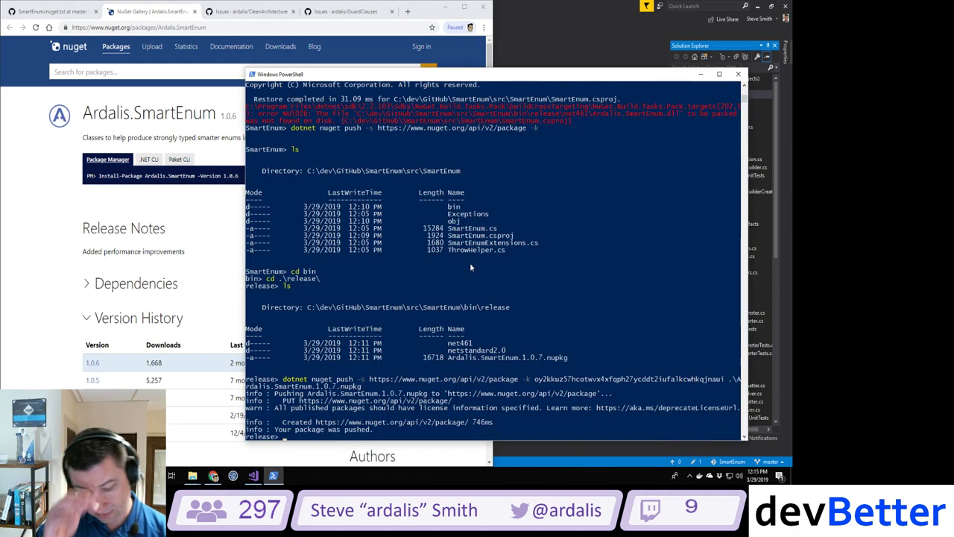
type("cd ..")
key("Return")
type("cd ..")
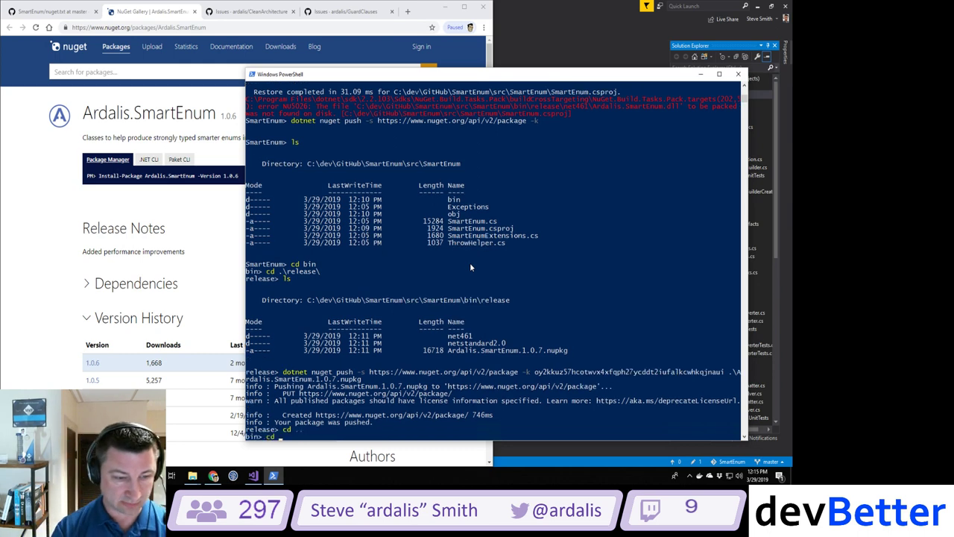
key("Return")
type("ls")
key("Return")
type("cd ..")
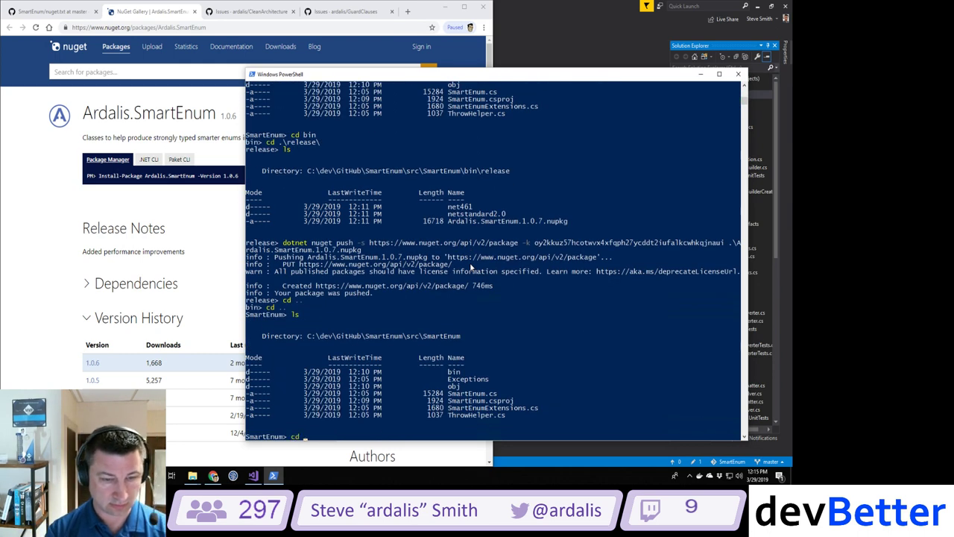
key("Return")
type("cd ..")
key("Return")
type("ls")
key("Return")
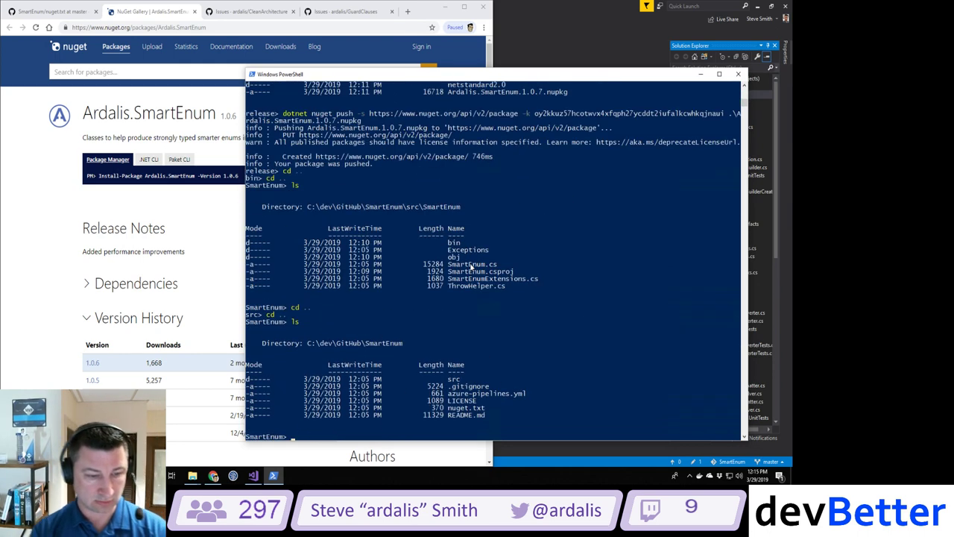
Step: Stage all changes, commit 'Updated nuget details in project file for 1.0.7 version', and push
type("git status")
key("Return")
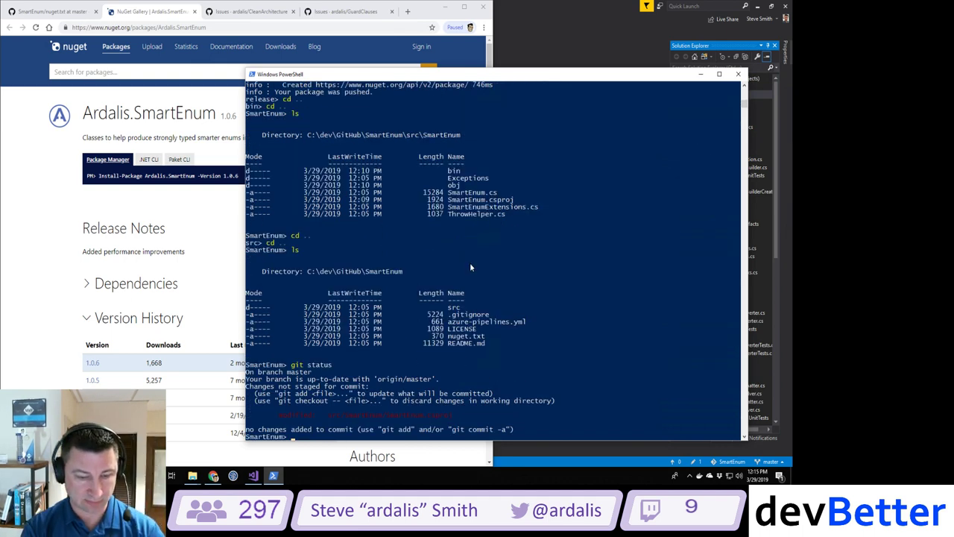
type("git add .")
key("Return")
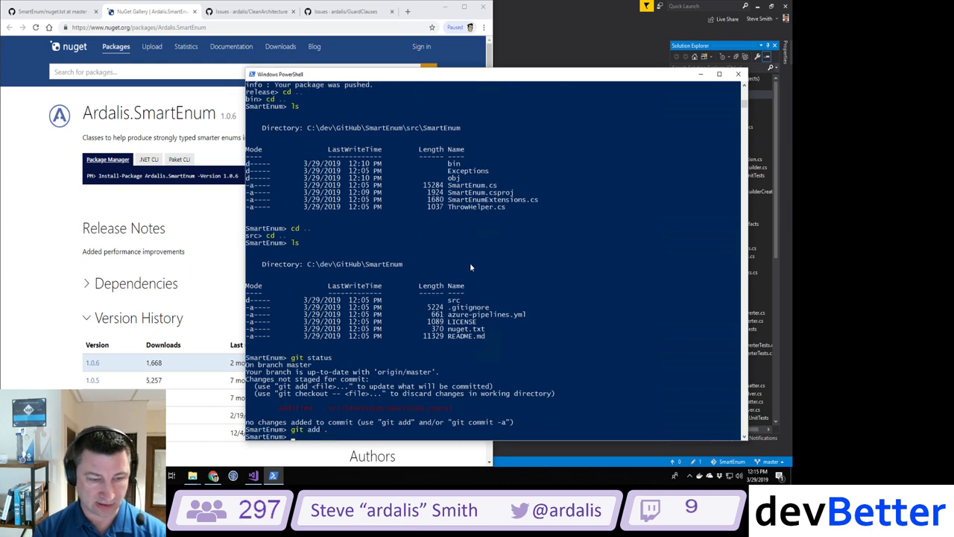
type("git commit -m")
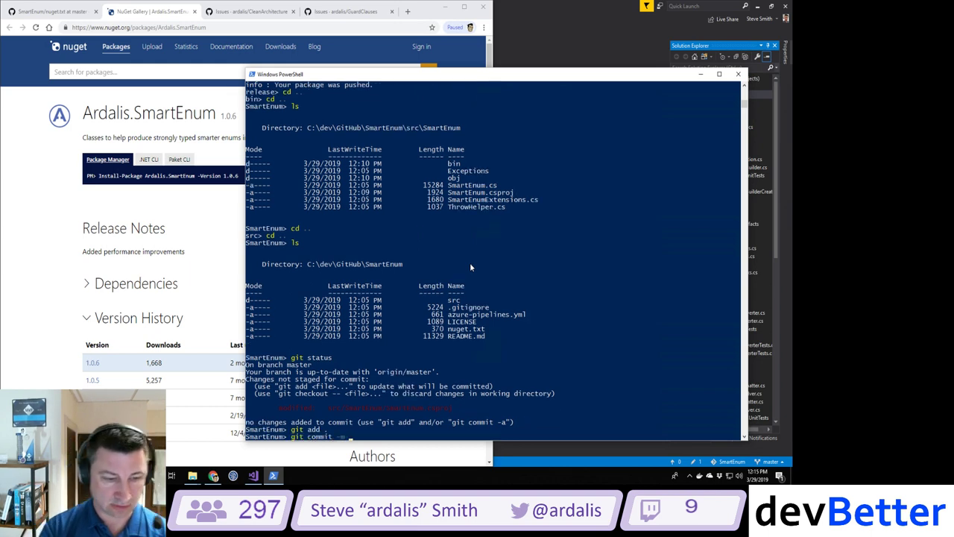
type(" 'Update")
type("d r")
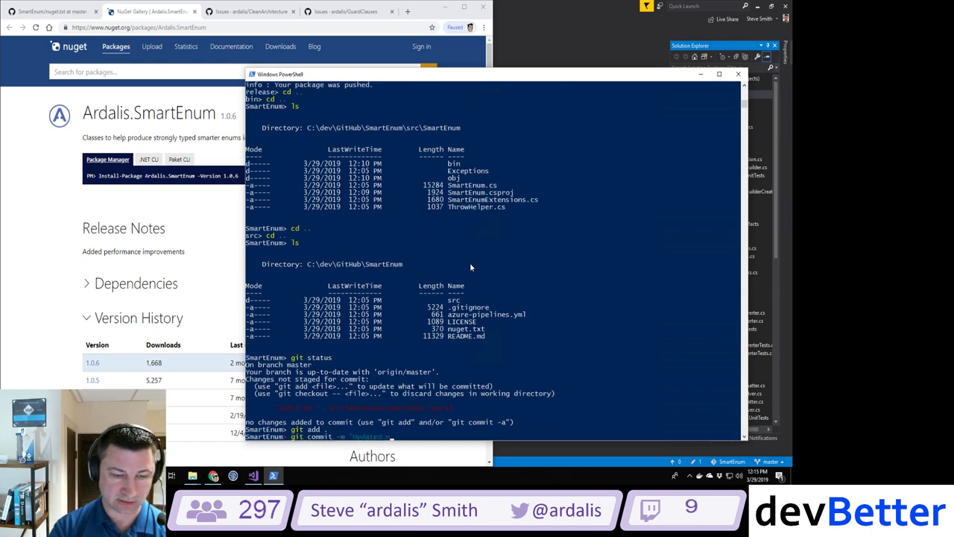
type("anges")
type(" details")
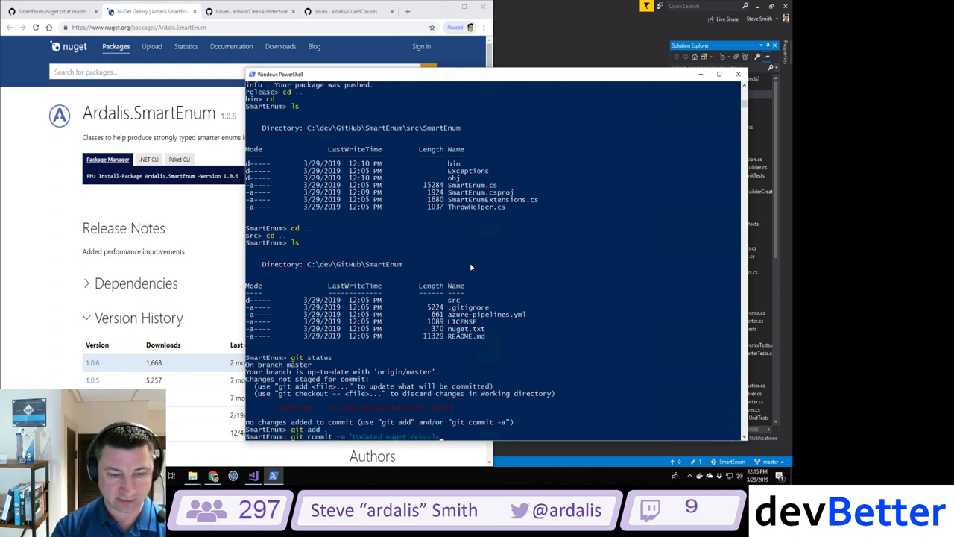
type(" in project file")
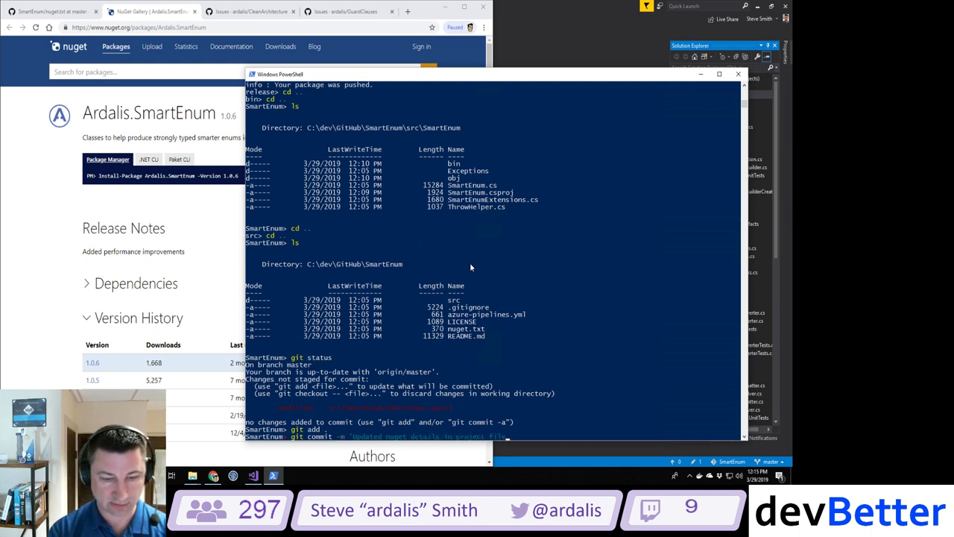
type(" for 1.0.7")
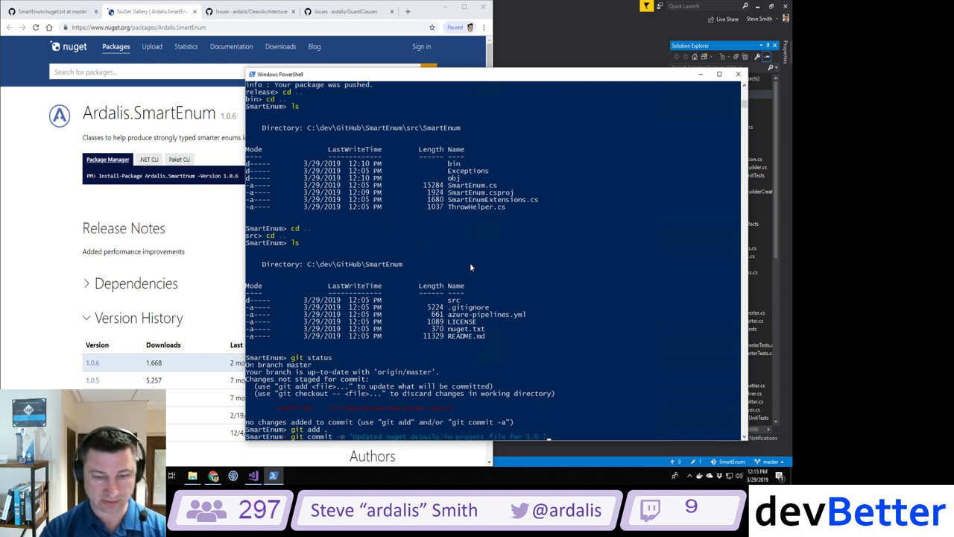
type(" version'")
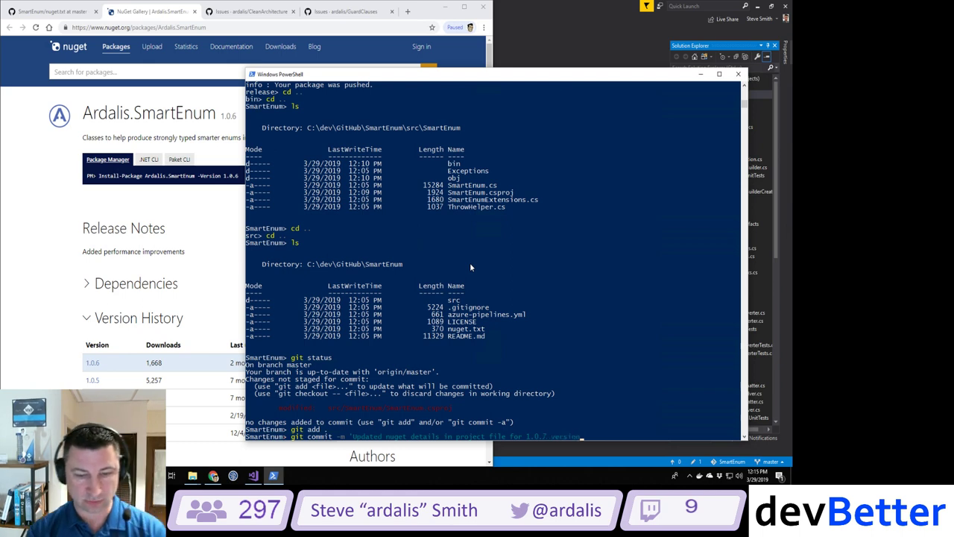
key("Return")
type("git push")
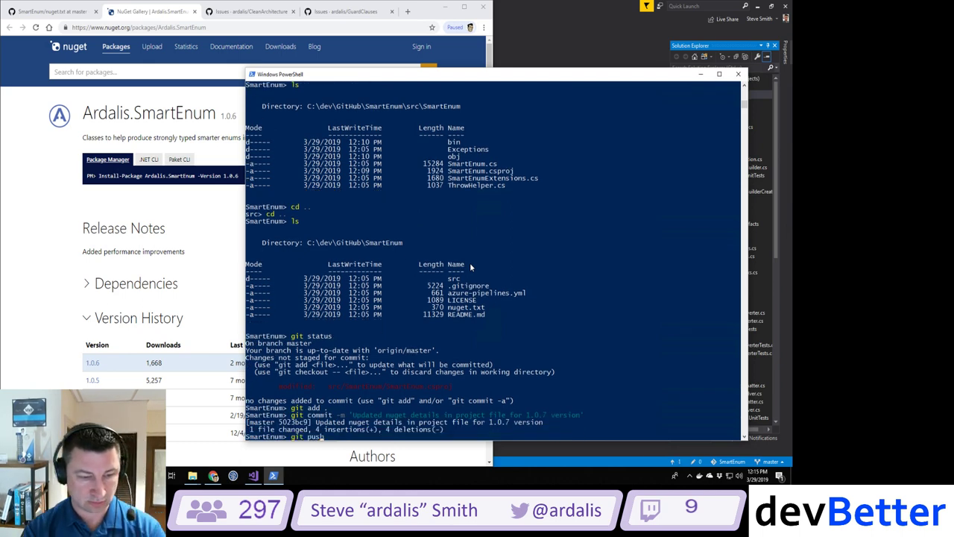
key("Return")
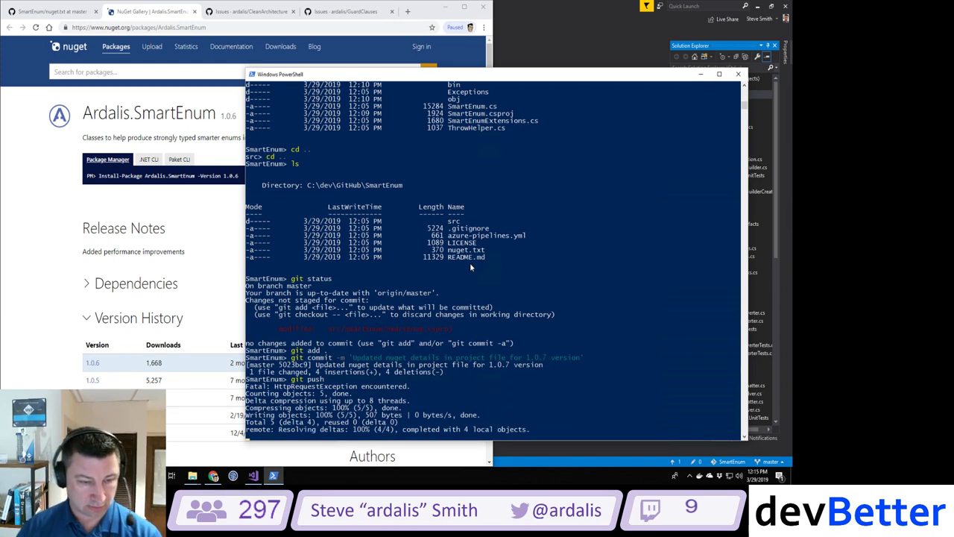
key("alt+Tab")
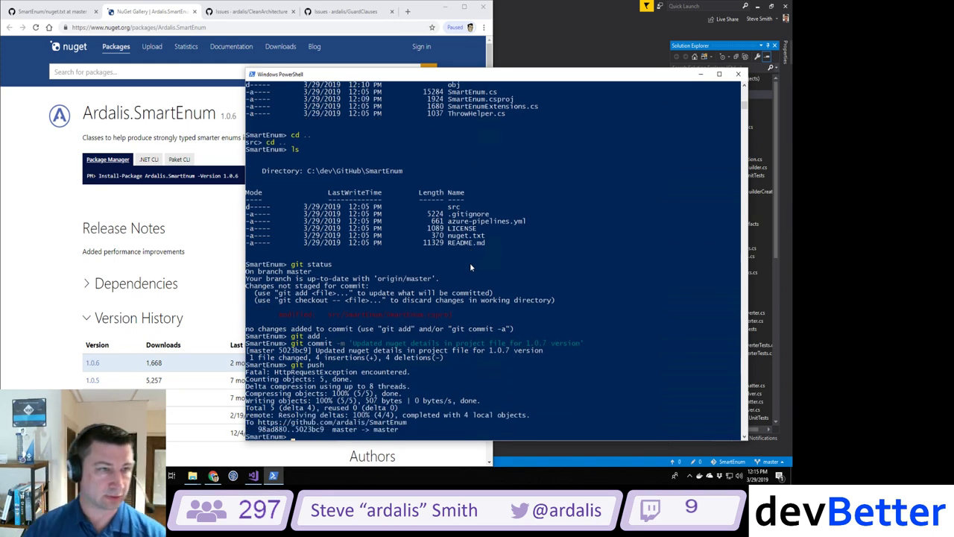
Step: Open SmartEnum's azure-pipelines.yml from the repository's file list, then bring up the GuardClauses issues tab
left_click(61, 14)
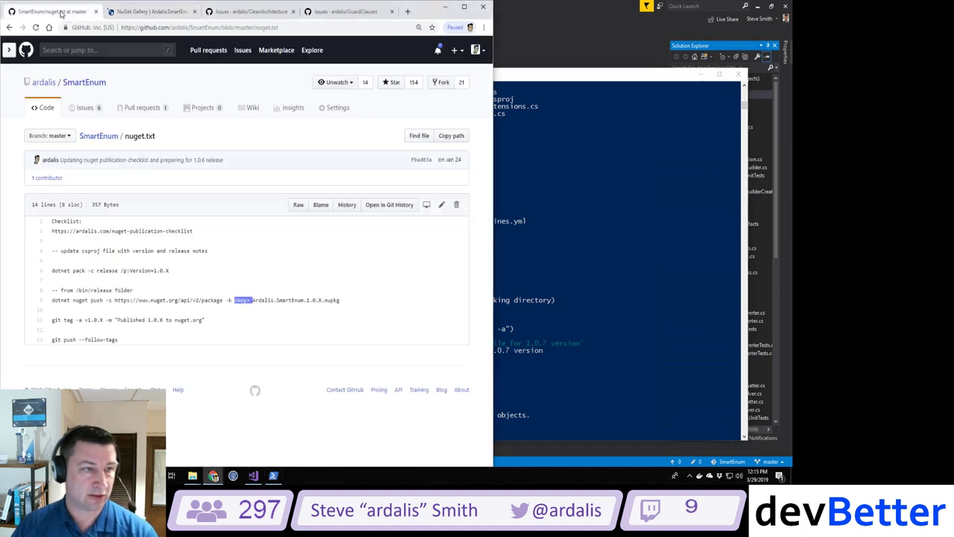
left_click(84, 82)
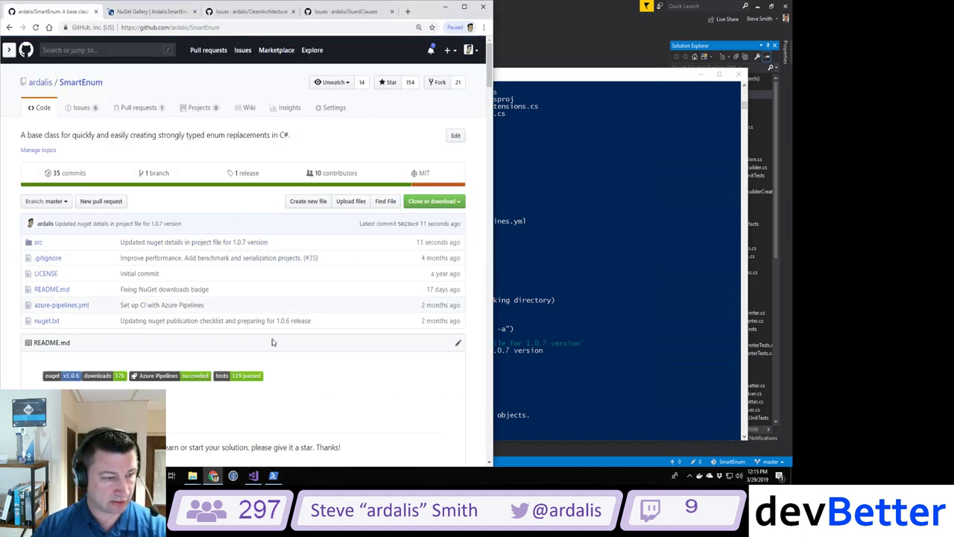
scroll(270, 339, "down", 1)
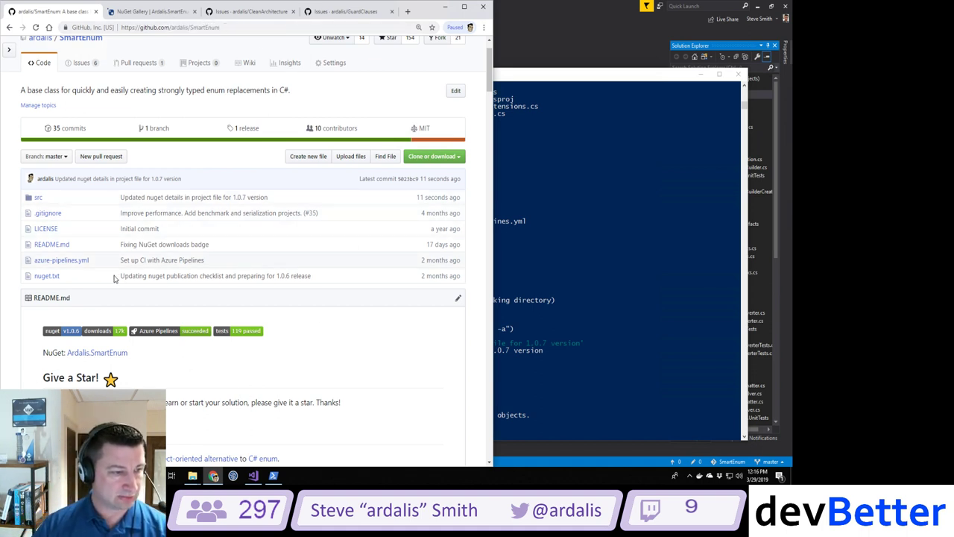
left_click(62, 261)
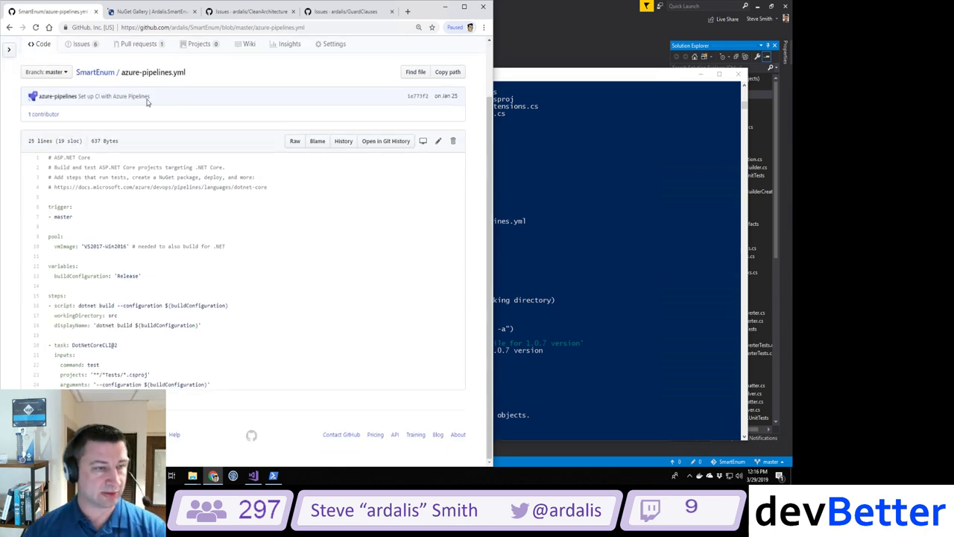
left_click(358, 14)
Step: Snap GuardClauses right and CleanArchitecture left, narrow the left window, and open GuardClauses' Code page
left_click_drag(333, 13, 528, 102)
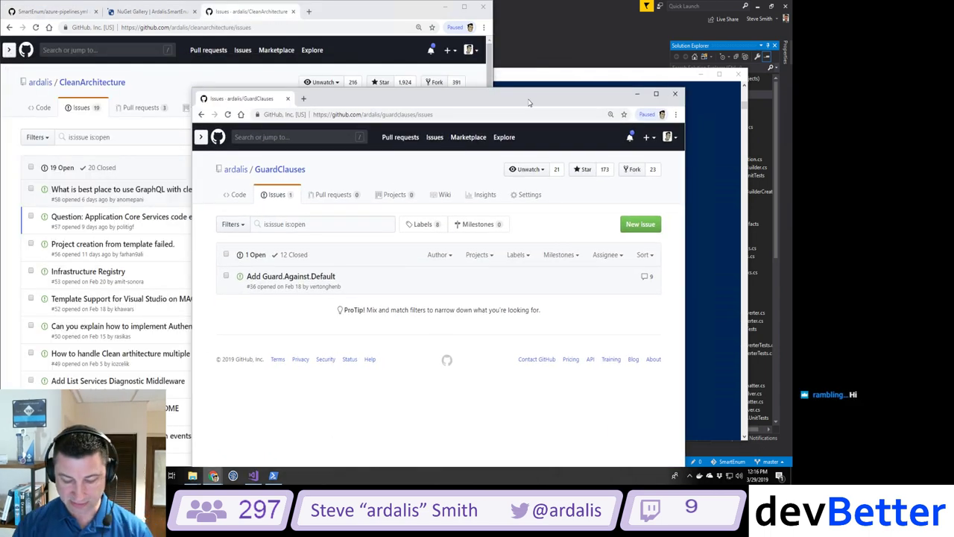
key("super+Right")
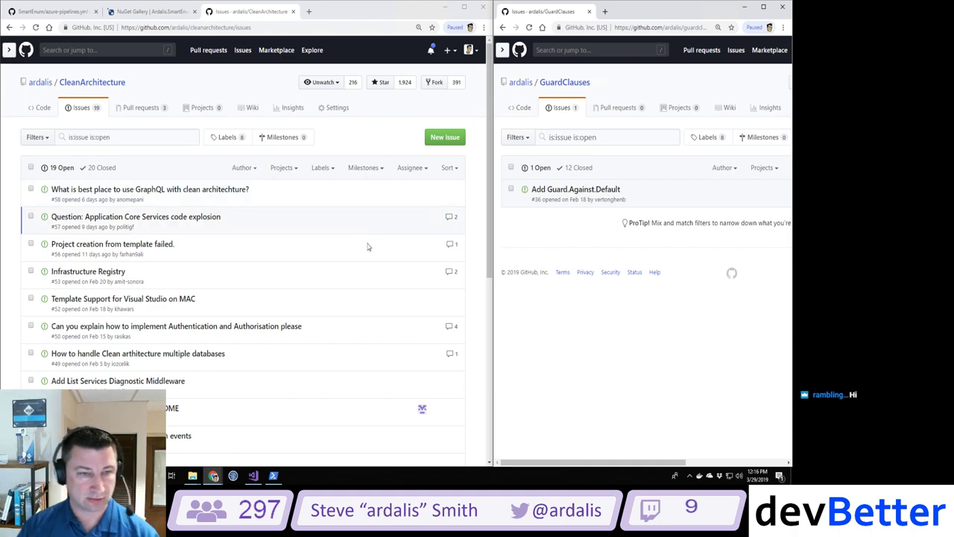
left_click(391, 12)
key("super+Right")
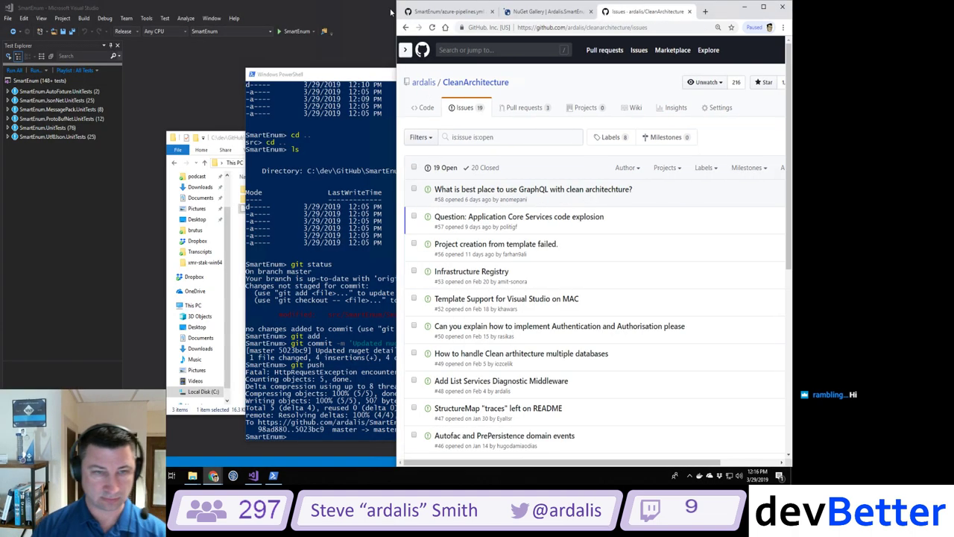
key("super+Left")
key("super+Left")
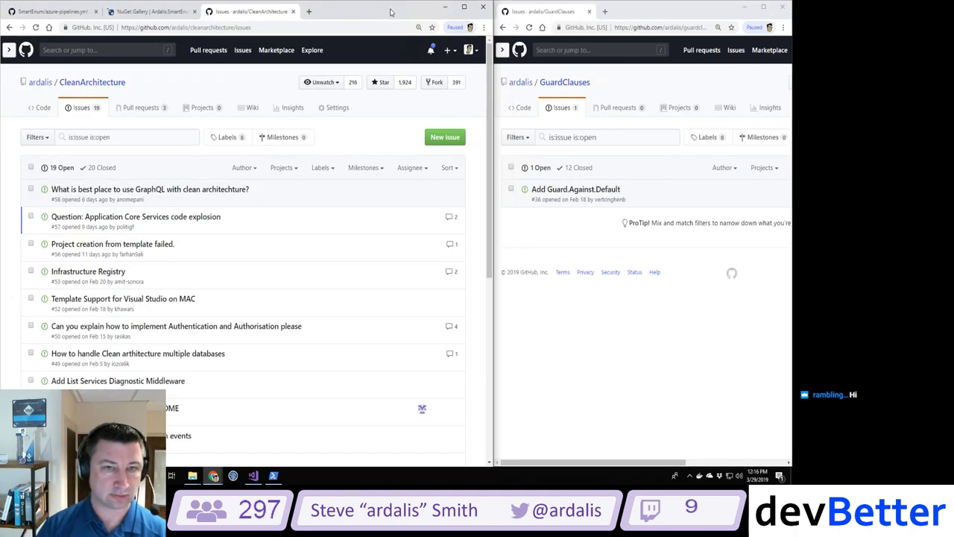
left_click_drag(492, 195, 357, 195)
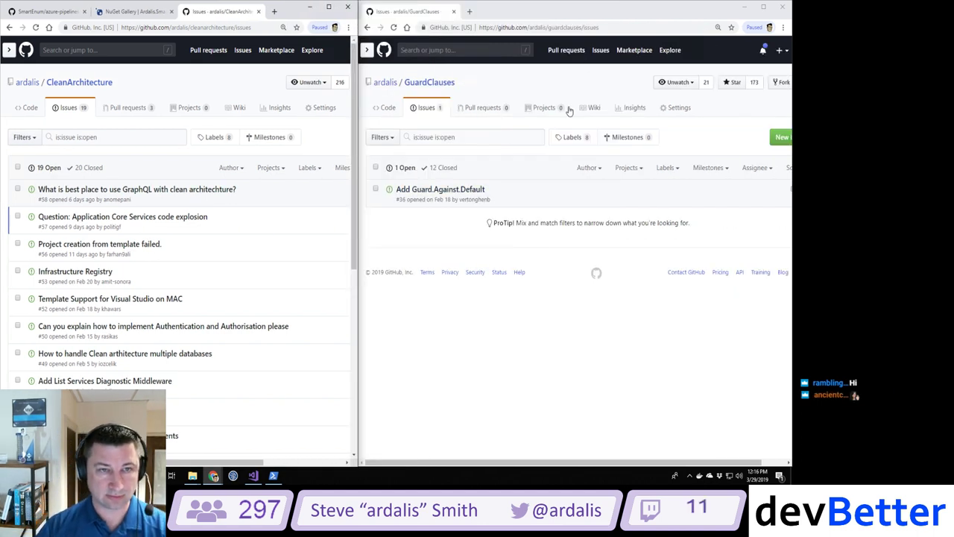
left_click(421, 107)
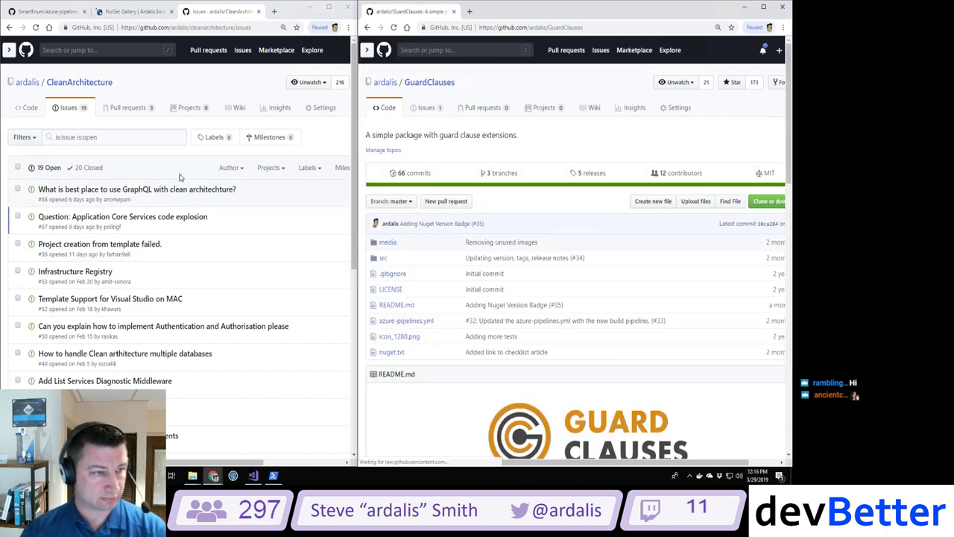
Step: Open GuardClauses' azure-pipelines.yml on the right and widen the SmartEnum window on the left
left_click(41, 12)
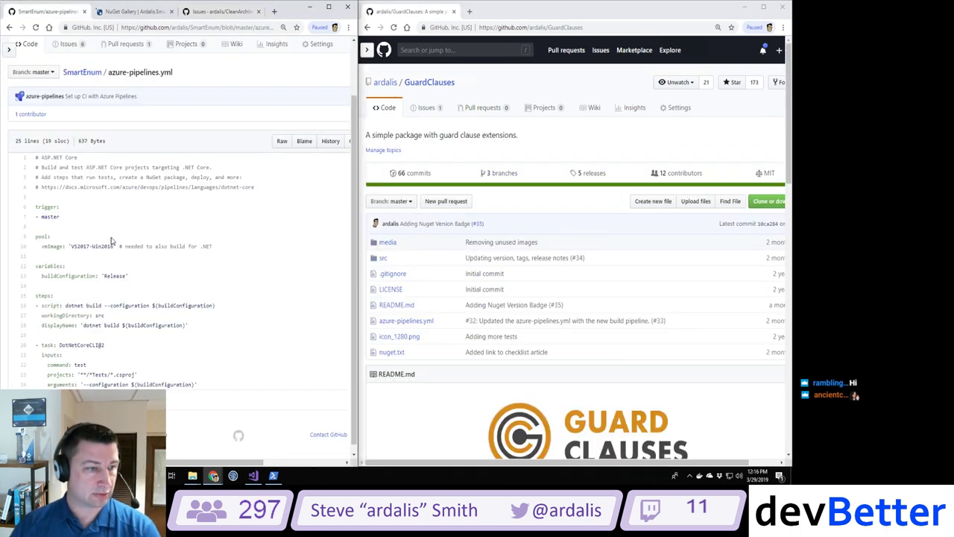
left_click(406, 321)
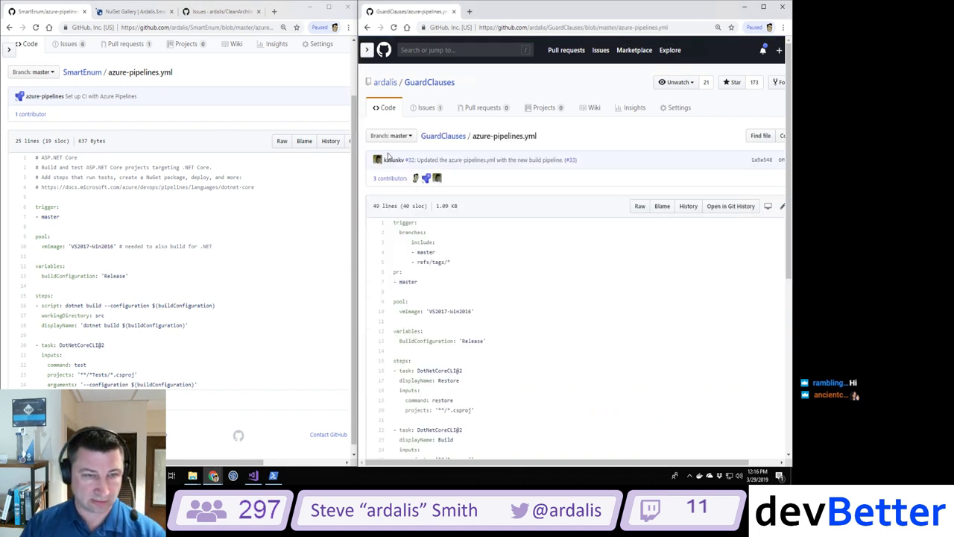
mouse_move(379, 162)
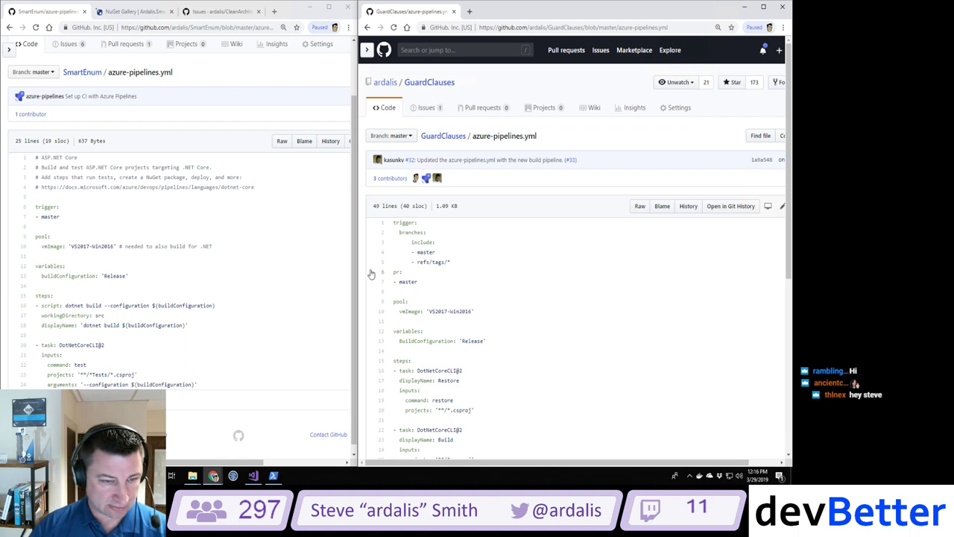
left_click_drag(354, 275, 377, 254)
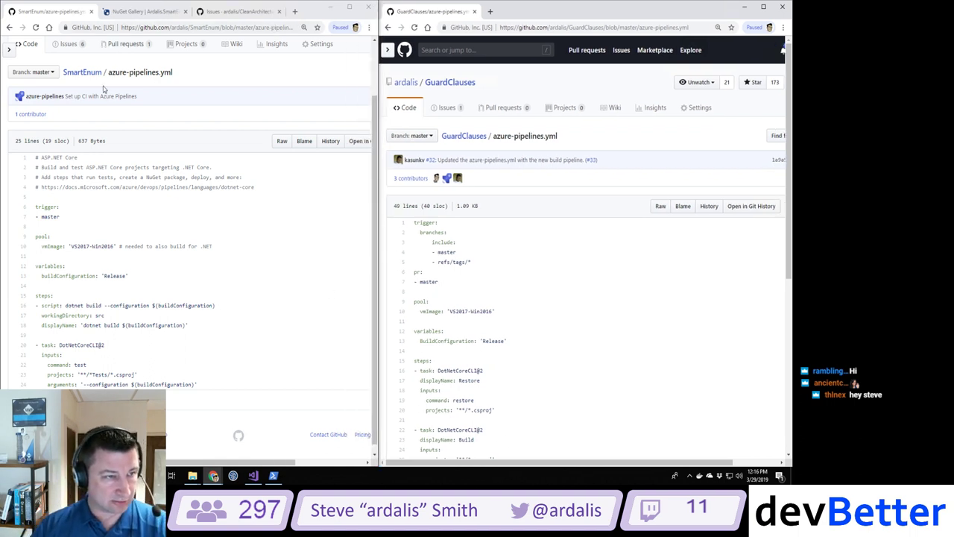
Step: Scroll through both YAML files and highlight the master and refs/tags/* trigger entries
scroll(564, 341, "down", 1)
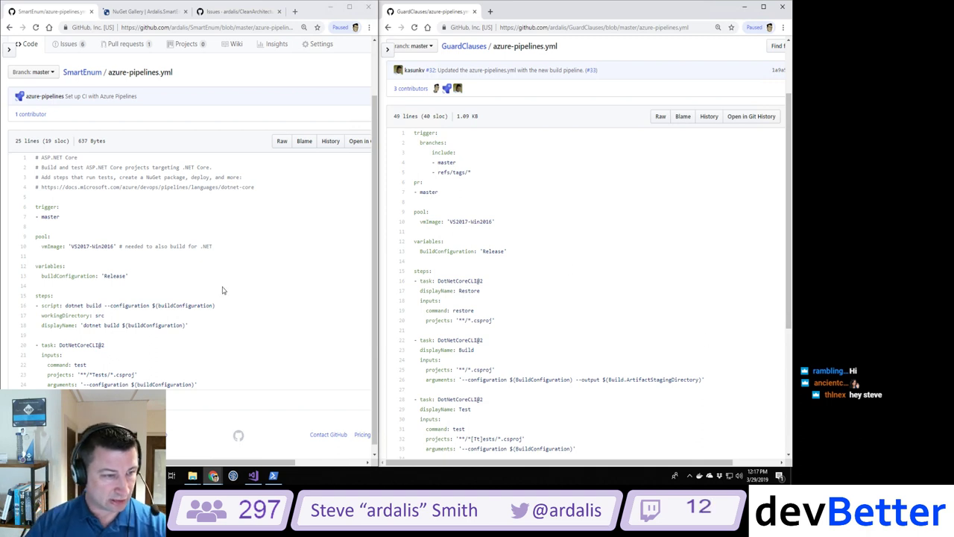
scroll(527, 259, "down", 5)
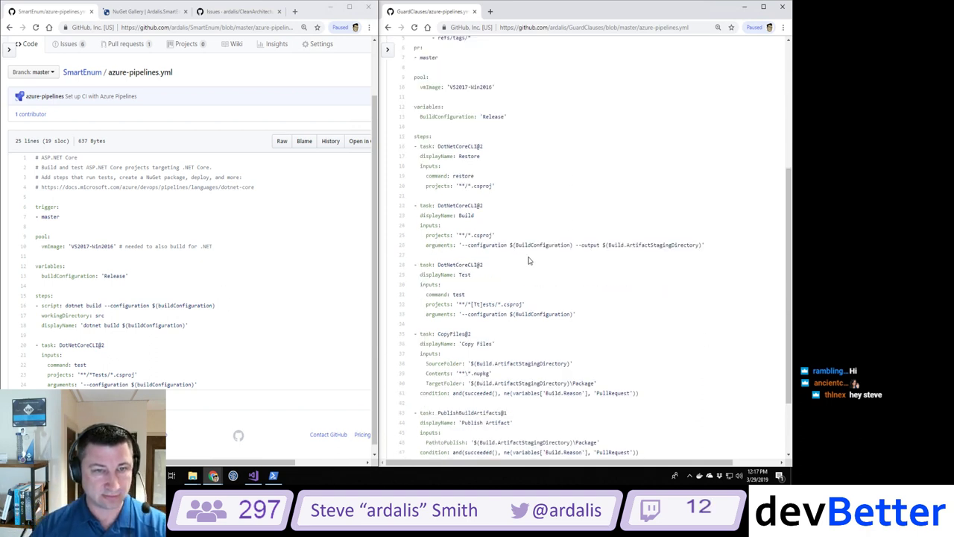
scroll(179, 300, "down", 1)
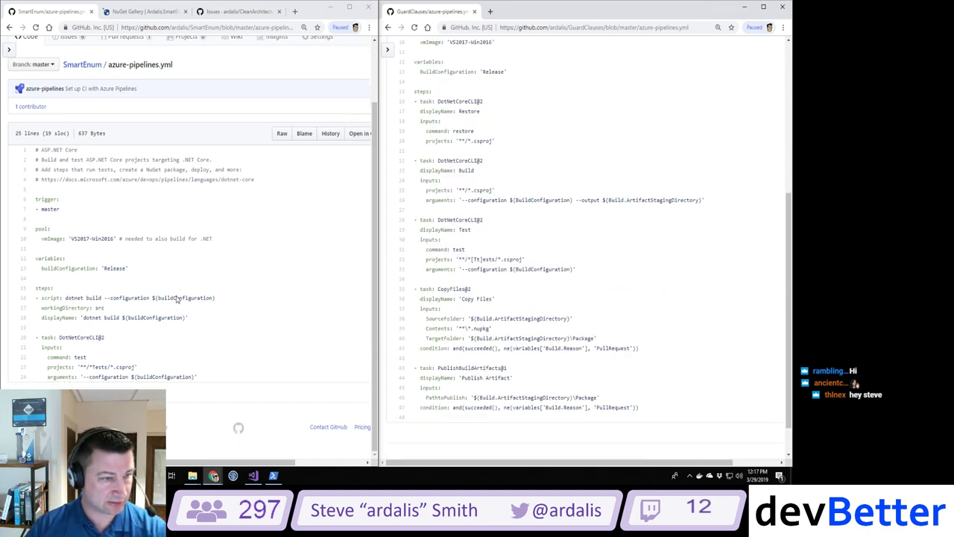
scroll(579, 164, "up", 3)
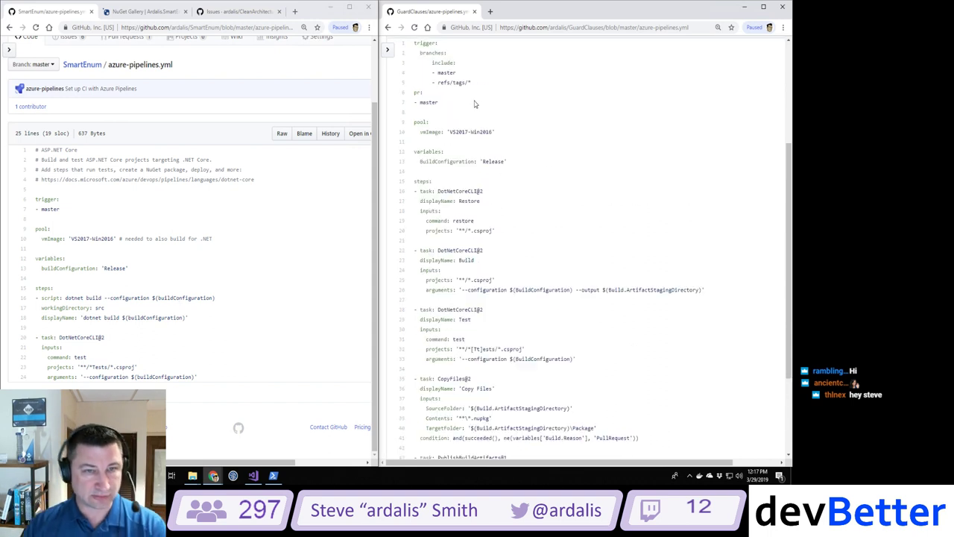
scroll(425, 54, "up", 2)
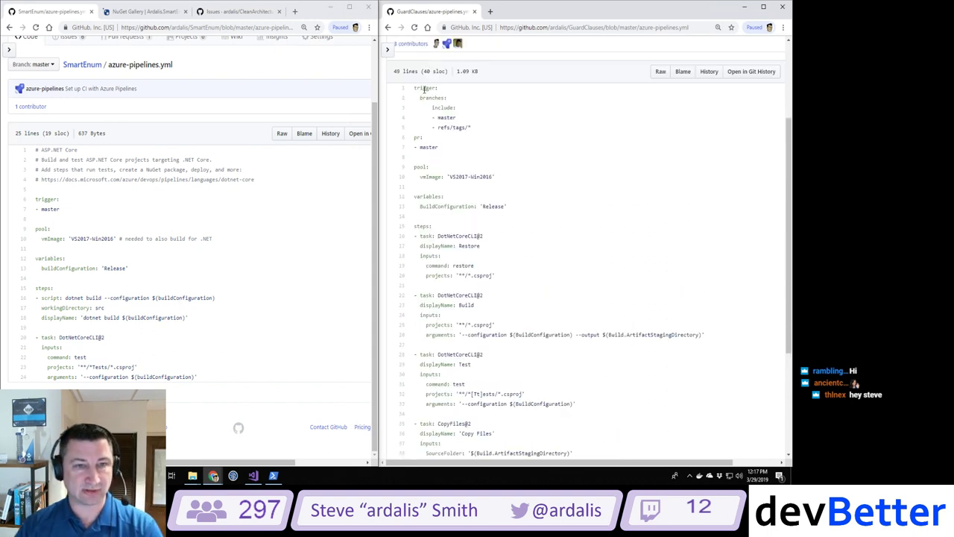
double_click(446, 117)
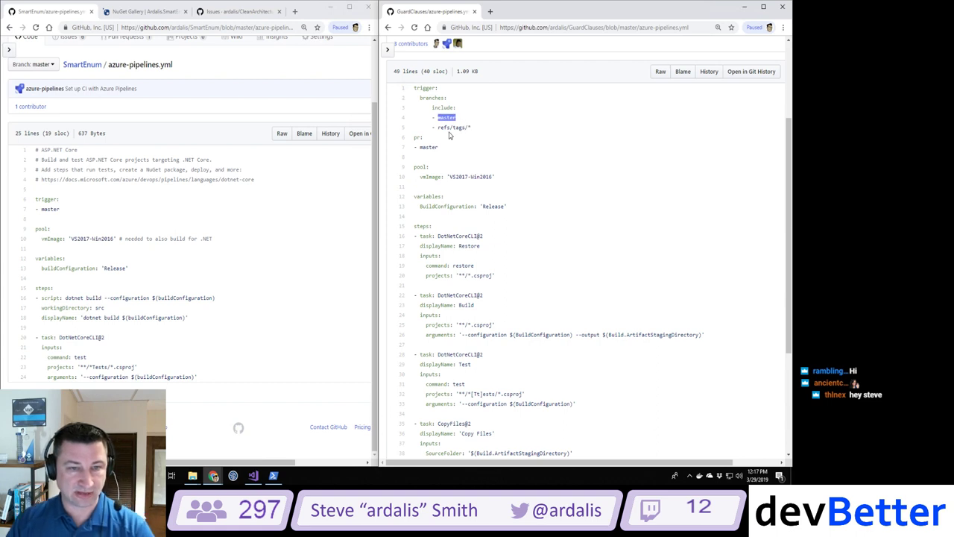
left_click_drag(437, 128, 493, 132)
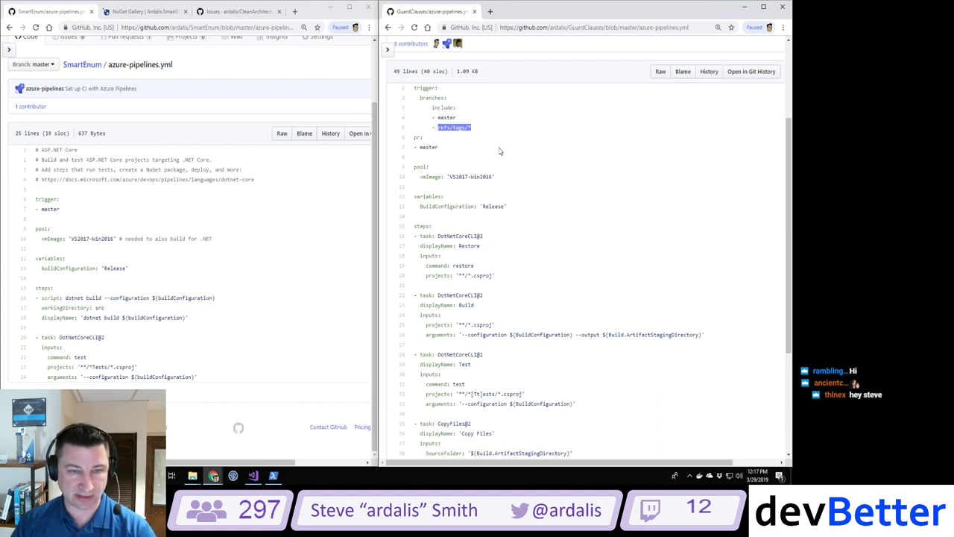
left_click(430, 154)
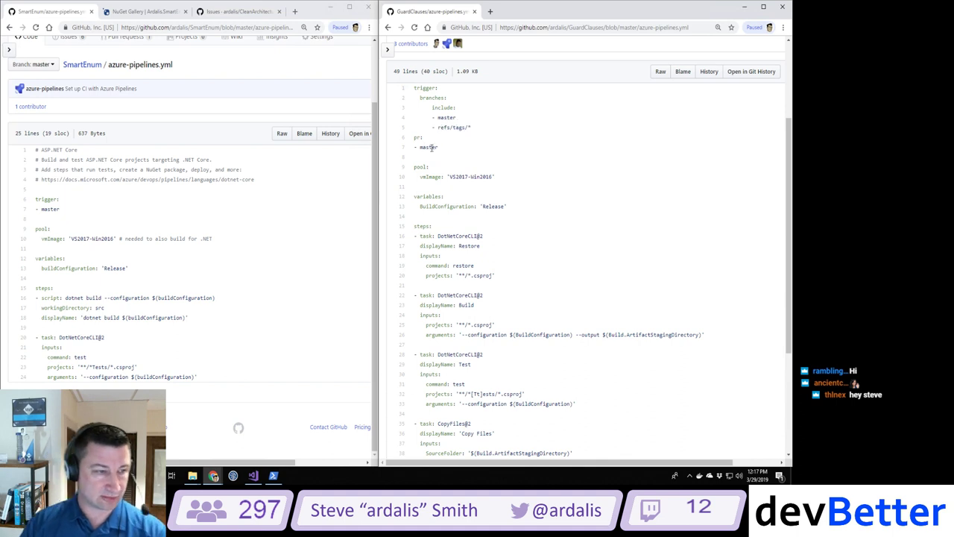
Step: Highlight SmartEnum's VS2017-Win2016 image name and GuardClauses' Restore task lines 17–20
scroll(607, 192, "down", 3)
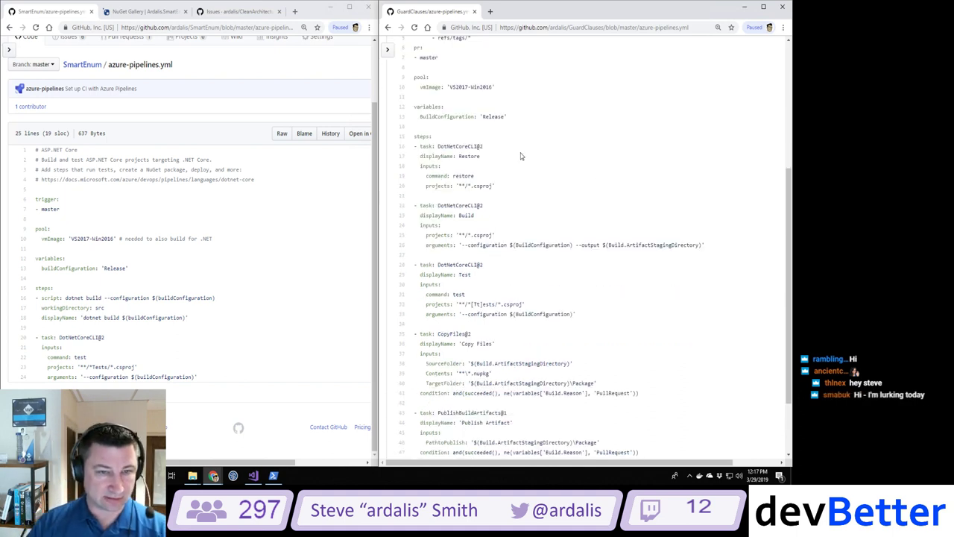
scroll(521, 156, "down", 2)
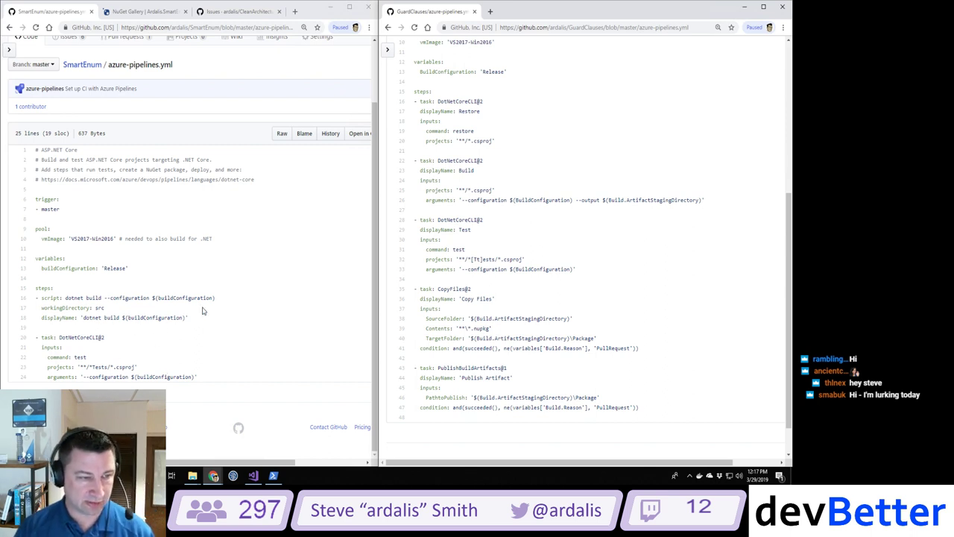
left_click_drag(68, 239, 113, 238)
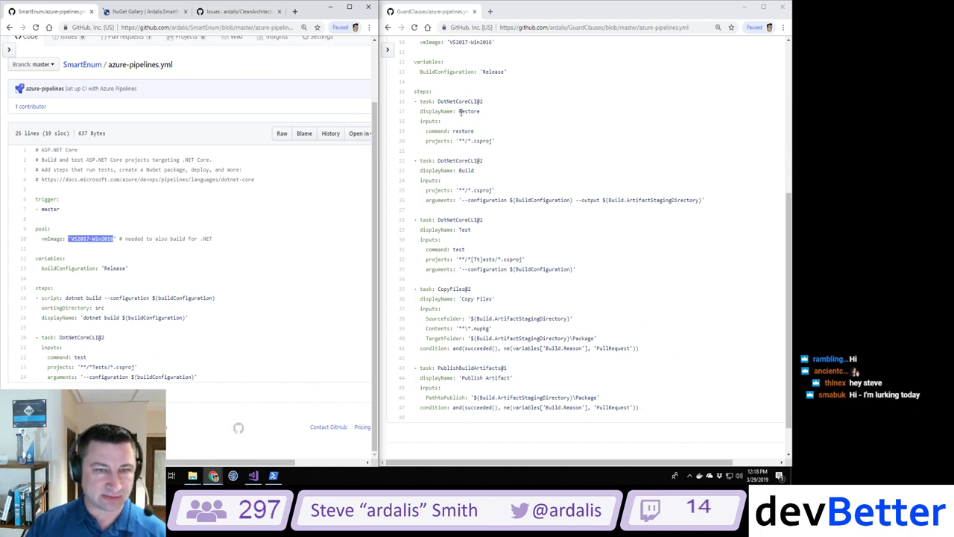
left_click_drag(502, 140, 387, 105)
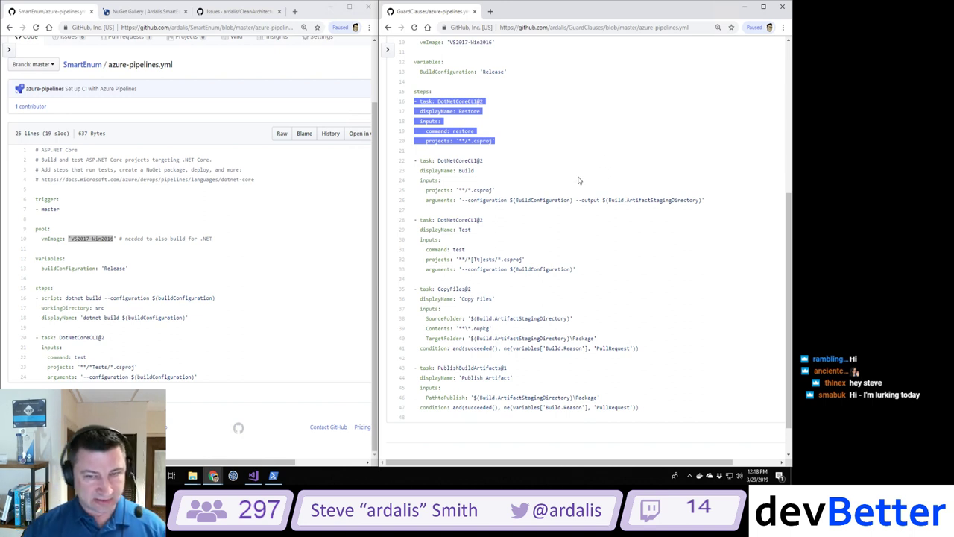
double_click(654, 199)
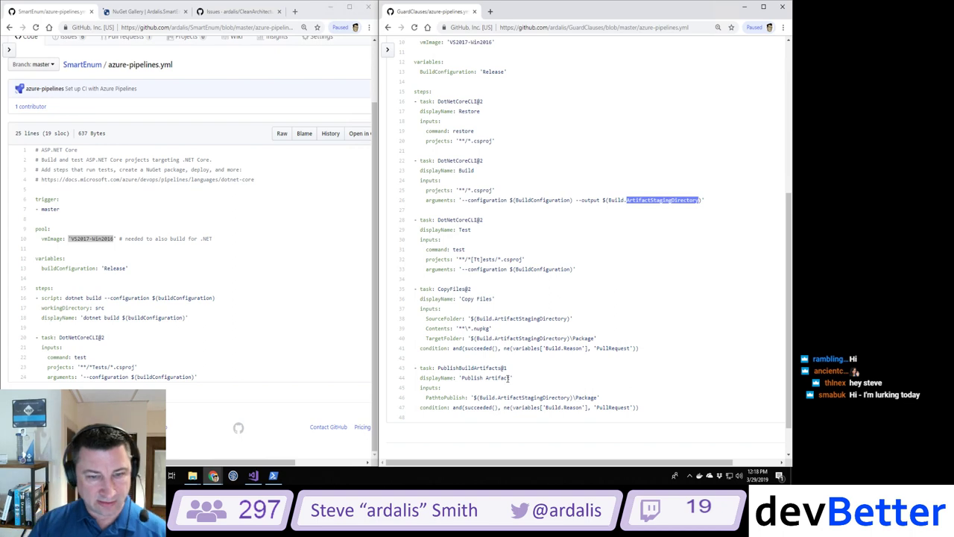
scroll(509, 378, "up", 3)
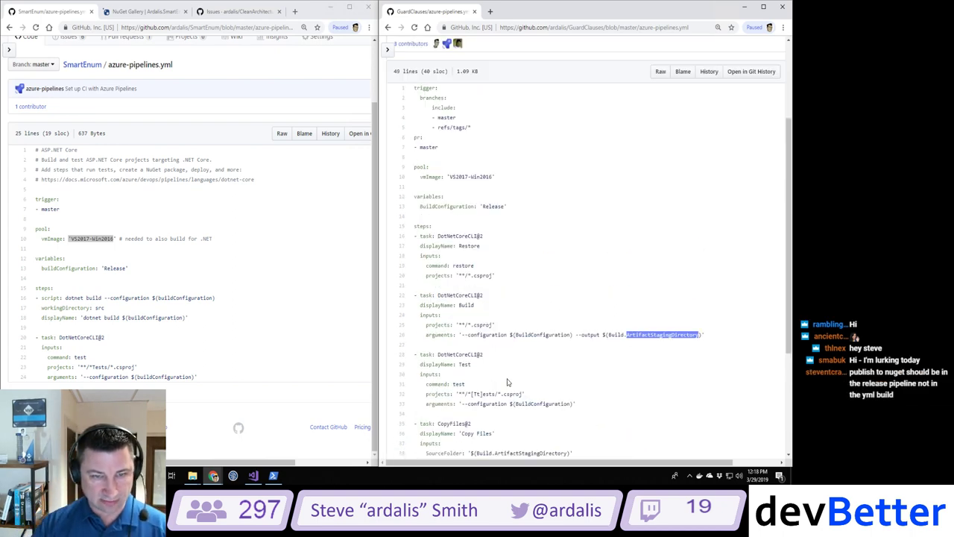
scroll(507, 382, "down", 3)
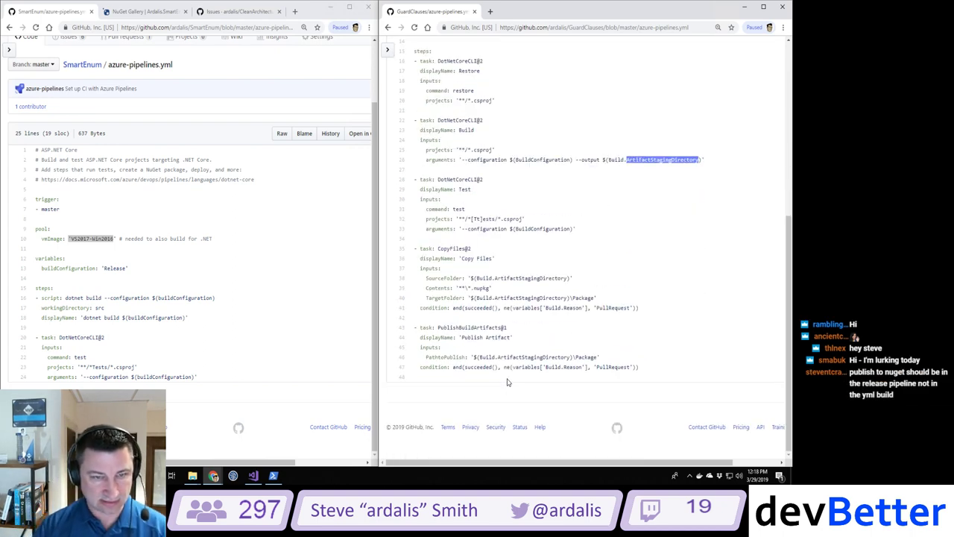
scroll(508, 381, "up", 1)
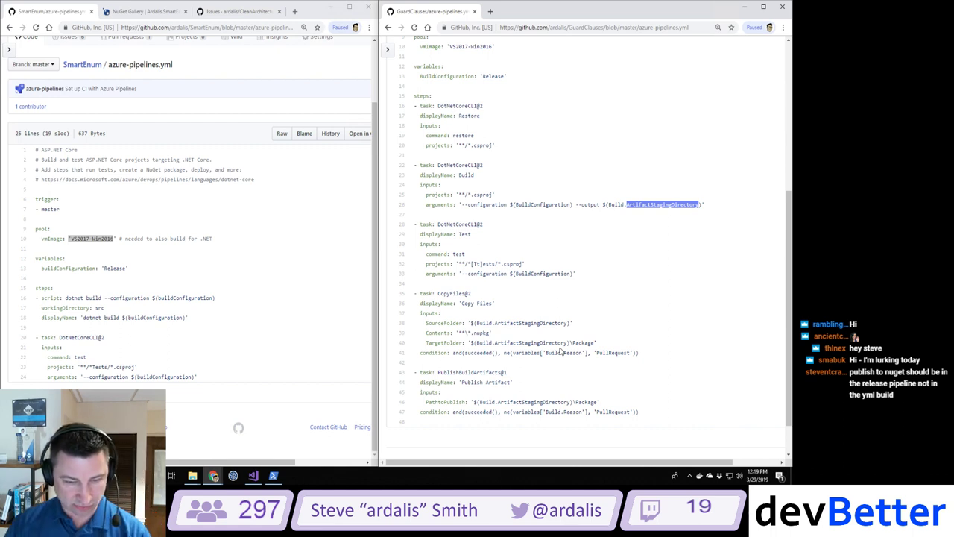
left_click_drag(462, 384, 522, 379)
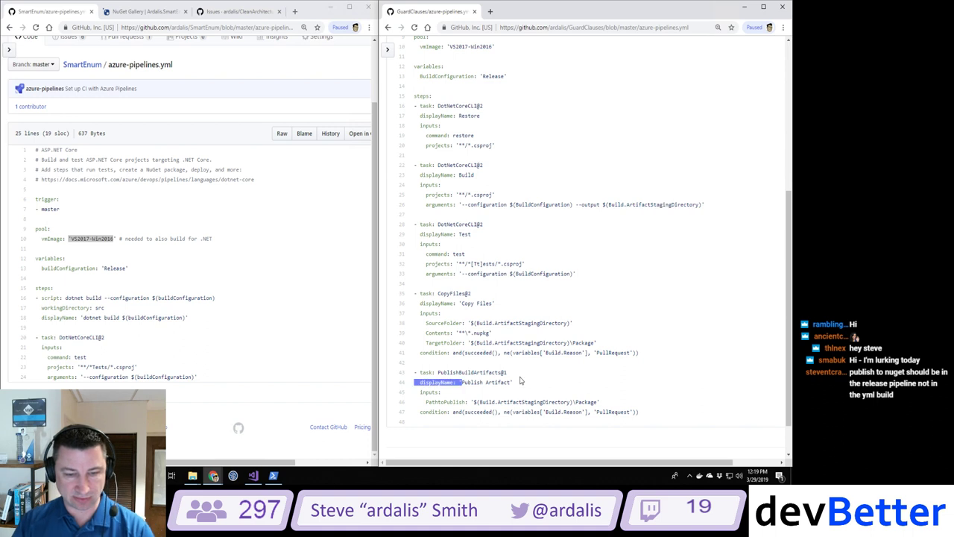
left_click(488, 380)
left_click_drag(460, 382, 511, 381)
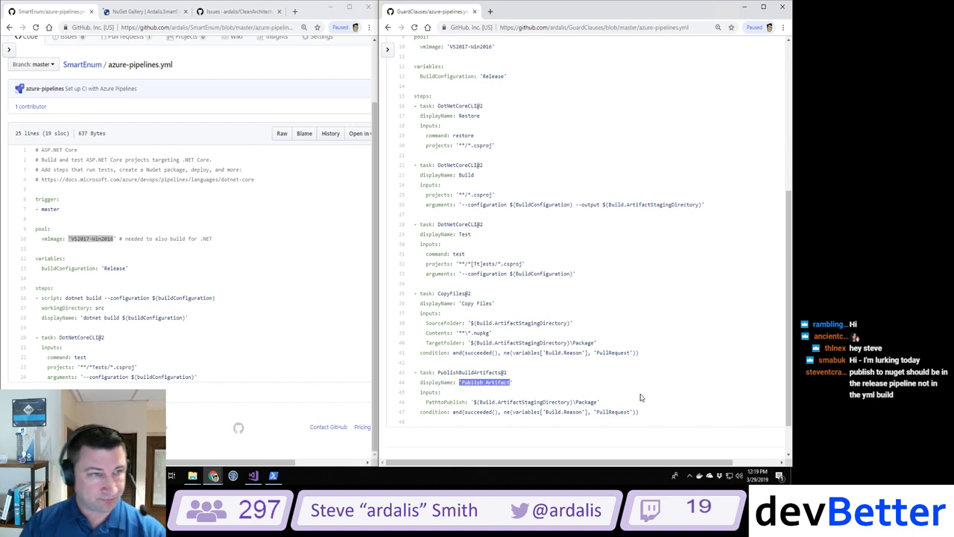
scroll(639, 398, "up", 4)
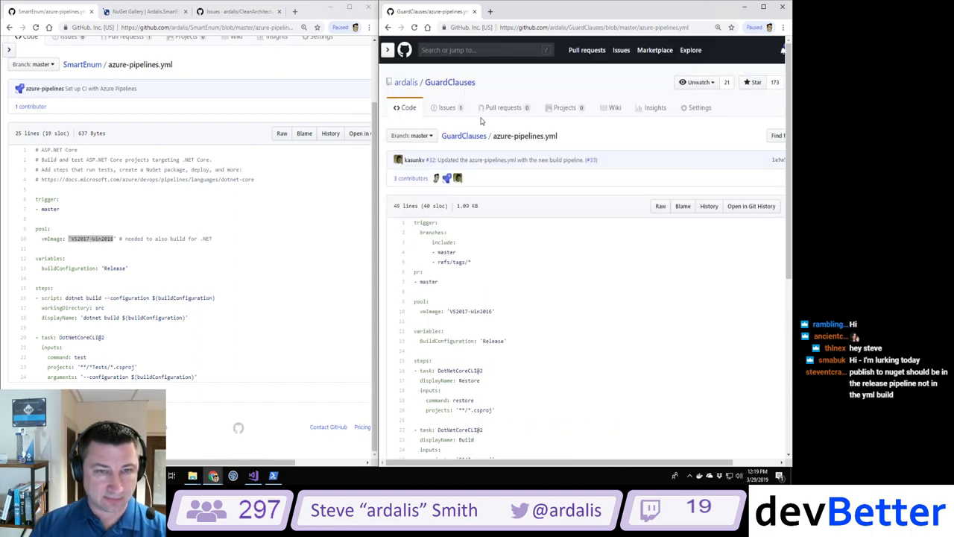
Step: Open the latest GuardClauses build via the Azure Pipelines badge on the repository page
left_click(446, 87)
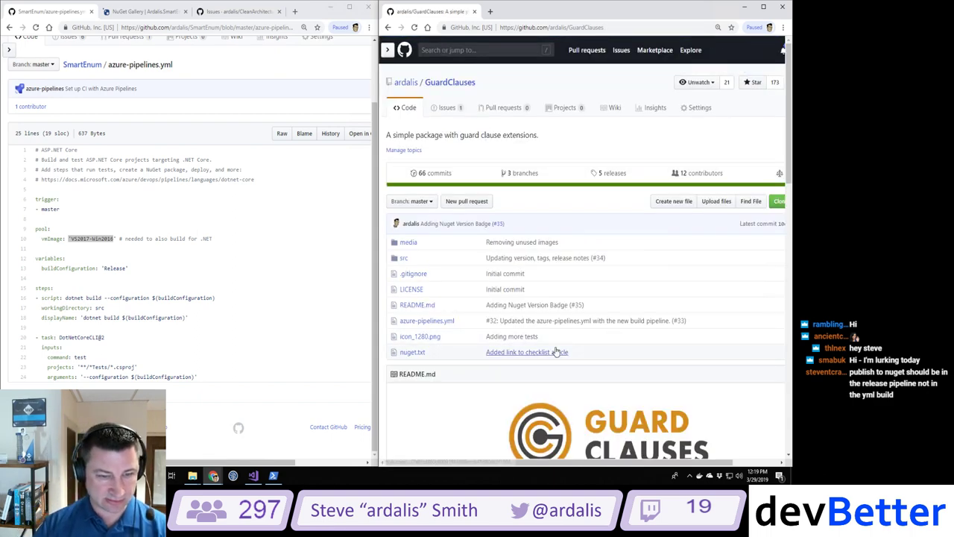
scroll(501, 335, "down", 2)
scroll(500, 335, "down", 1)
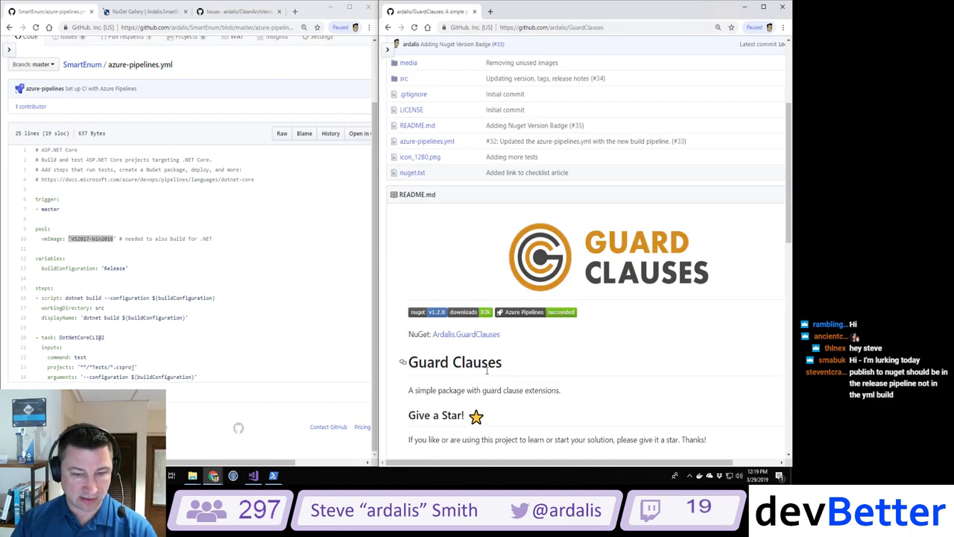
left_click(524, 312)
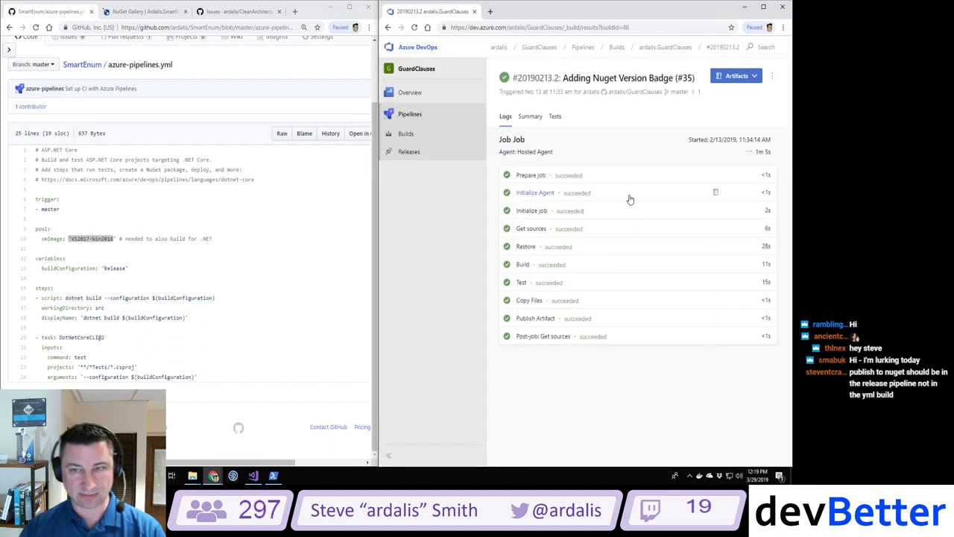
Step: Check the build's artifacts, view the Builds list, then go to the project Overview
left_click(738, 78)
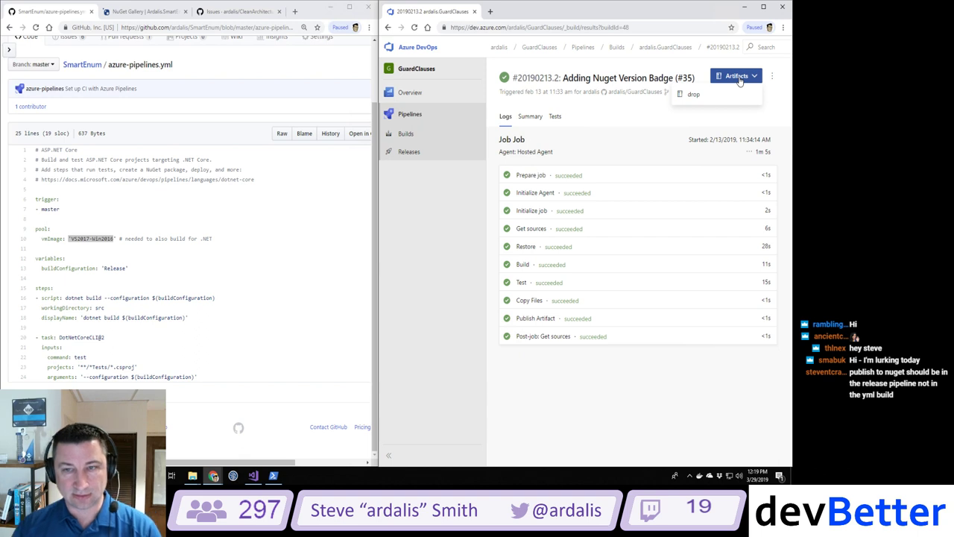
left_click(739, 78)
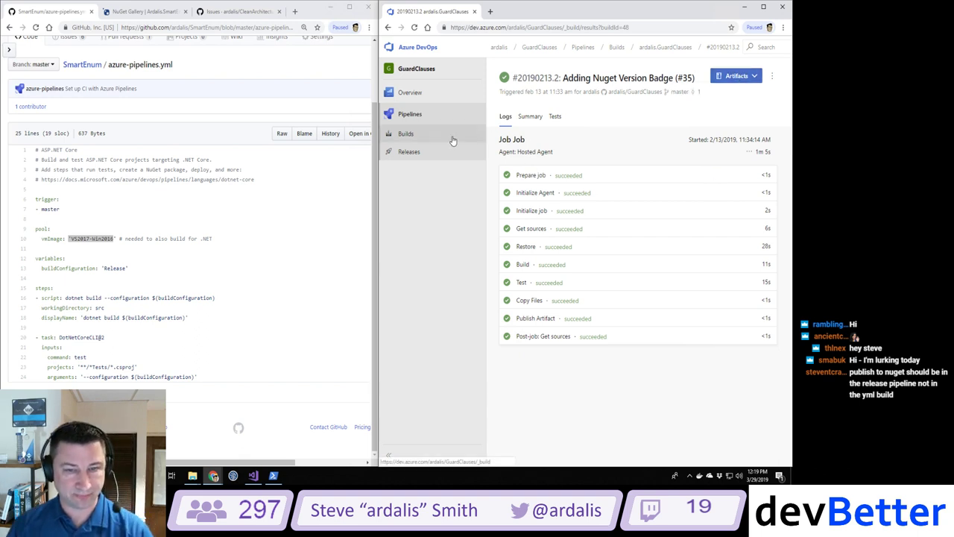
left_click(406, 133)
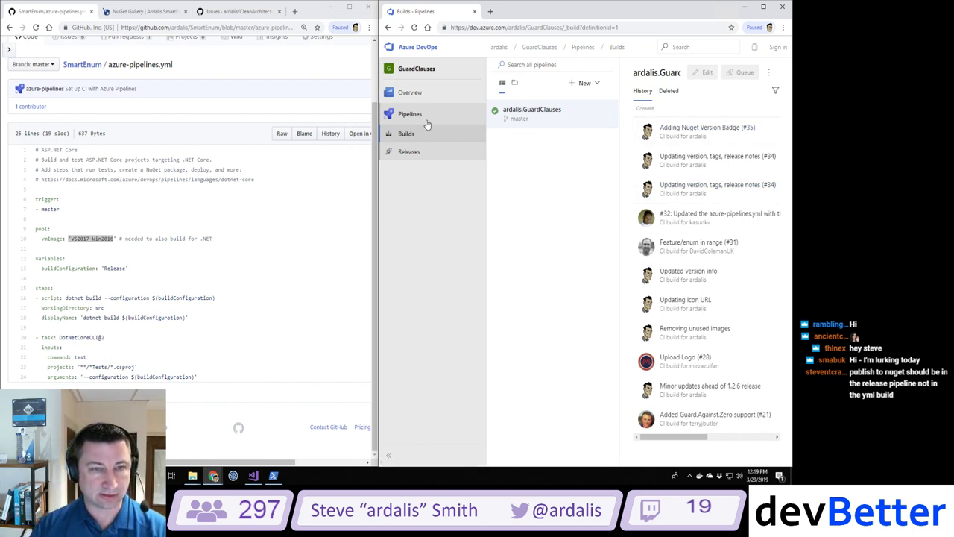
left_click(406, 91)
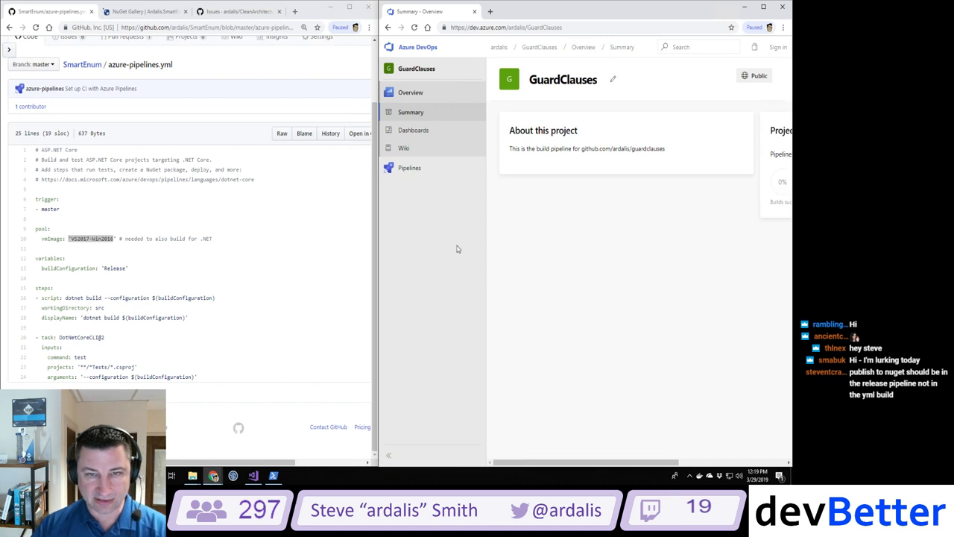
Step: Widen the Azure DevOps window and sign in with the personal Microsoft account address, staying signed in
left_click_drag(378, 249, 302, 248)
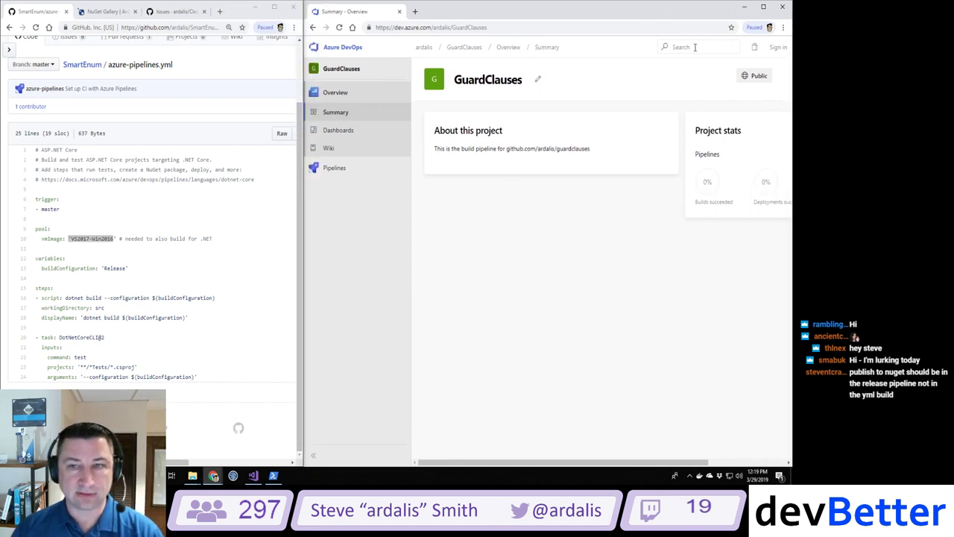
left_click(775, 48)
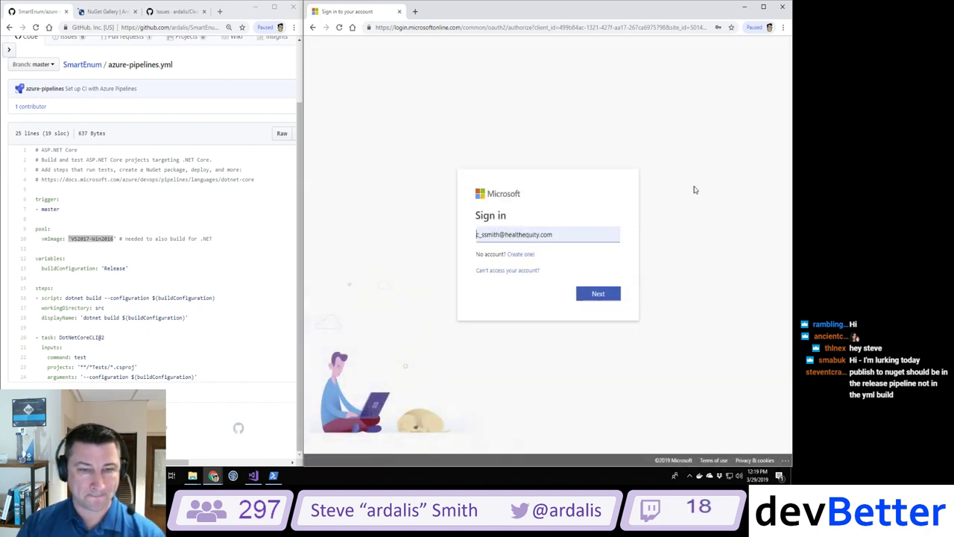
triple_click(586, 235)
key("BackSpace")
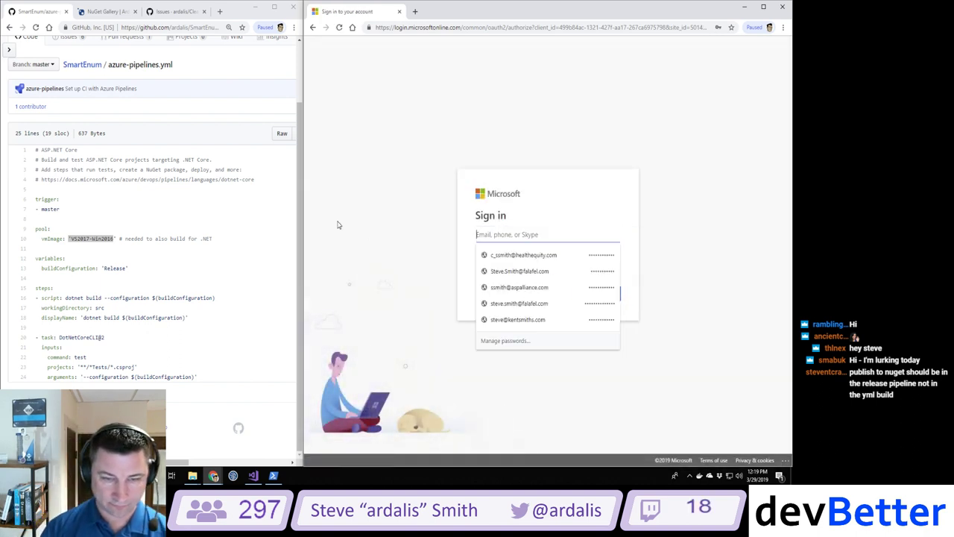
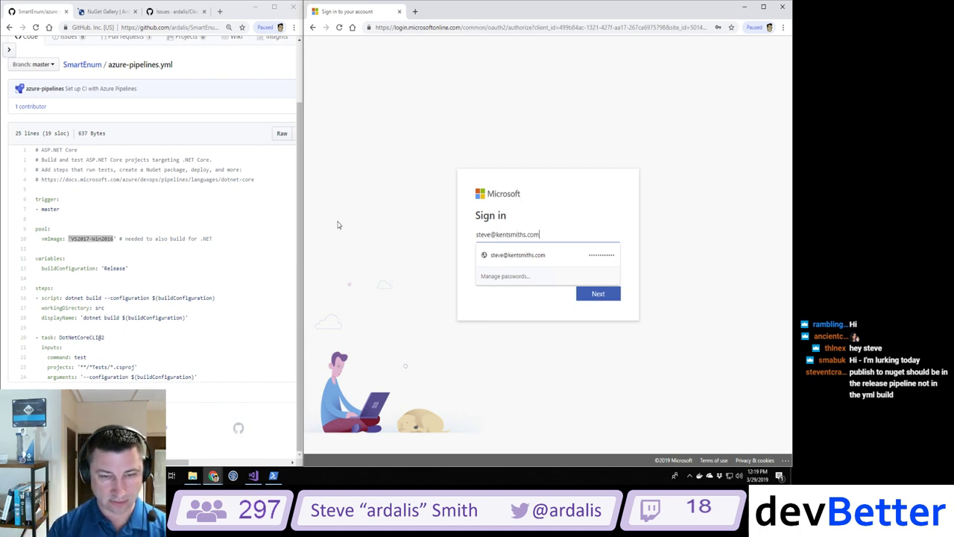
key("Return")
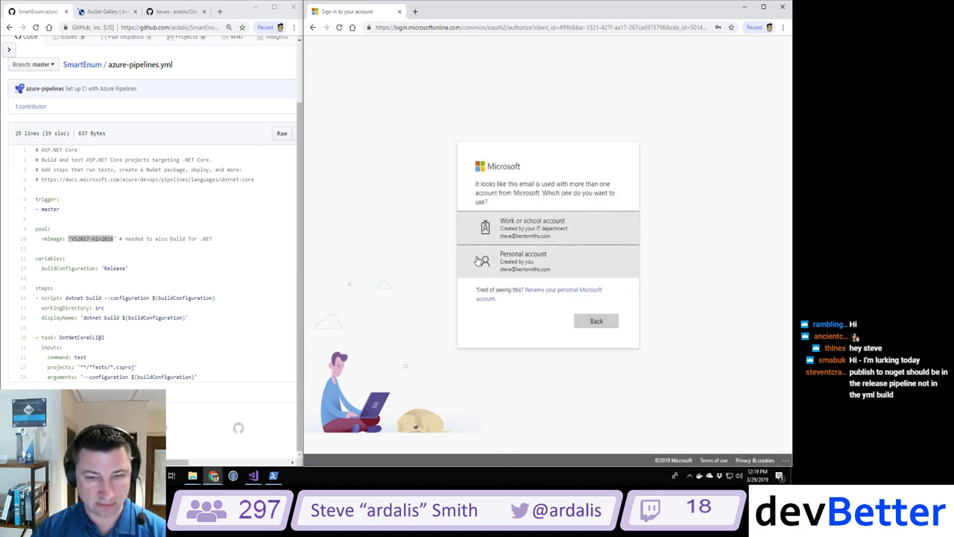
left_click(514, 258)
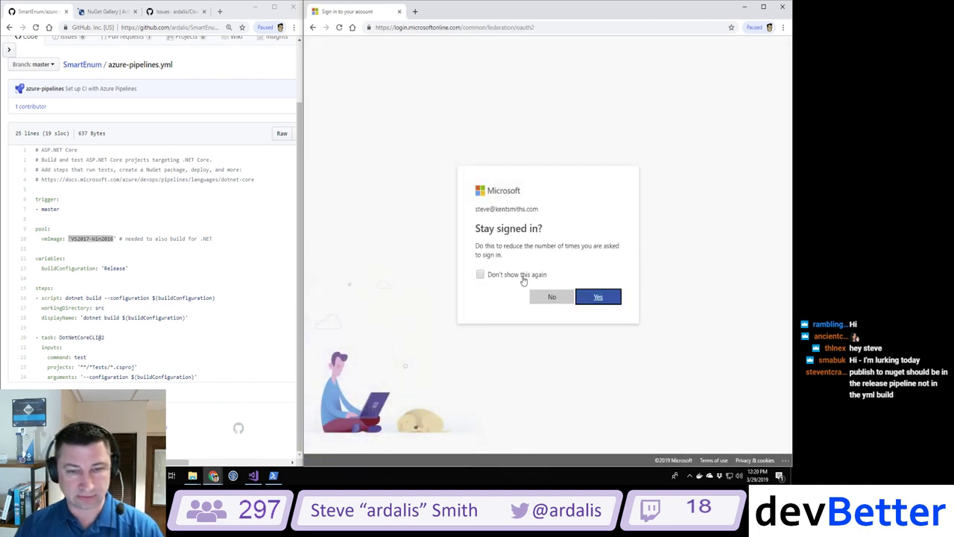
left_click(603, 298)
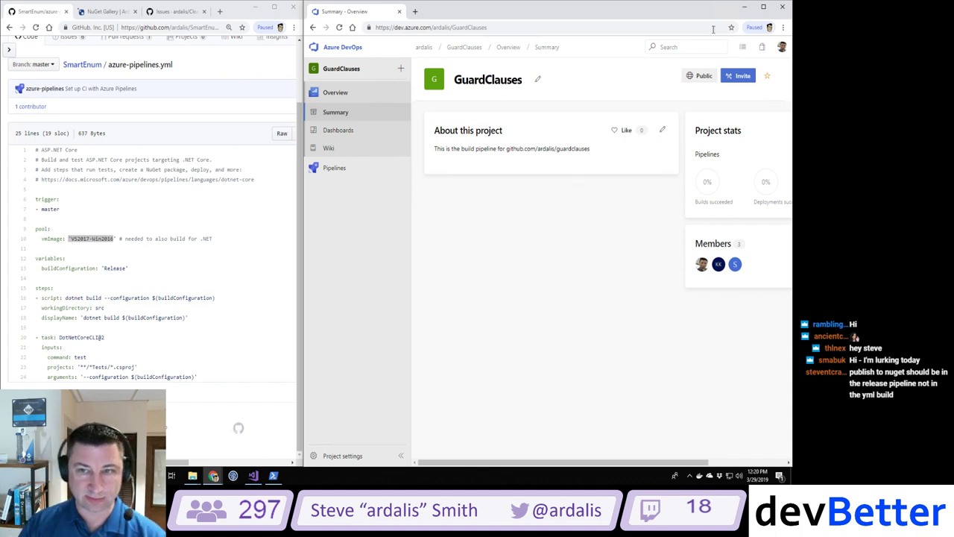
Step: Check the personal access tokens under the profile's Security settings, then return to the project summary
left_click(781, 48)
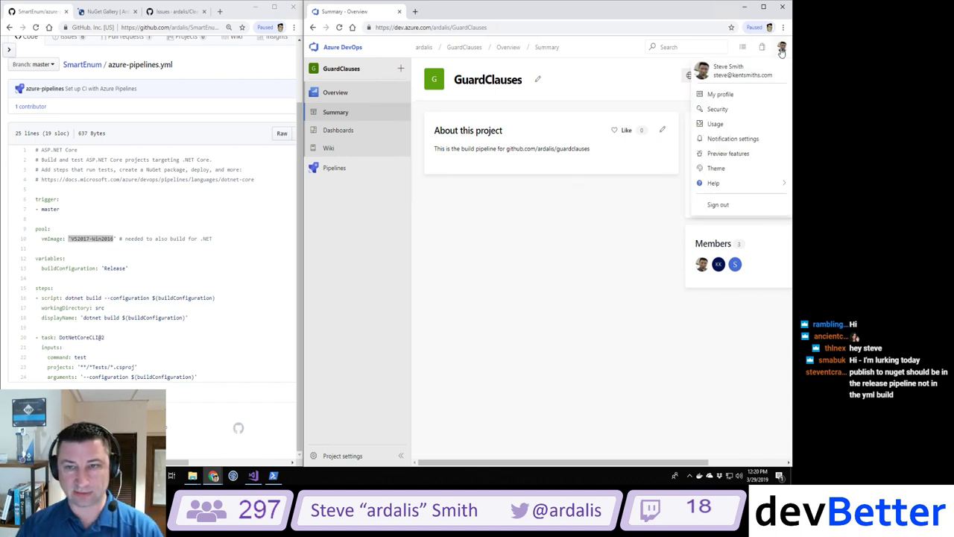
left_click(718, 111)
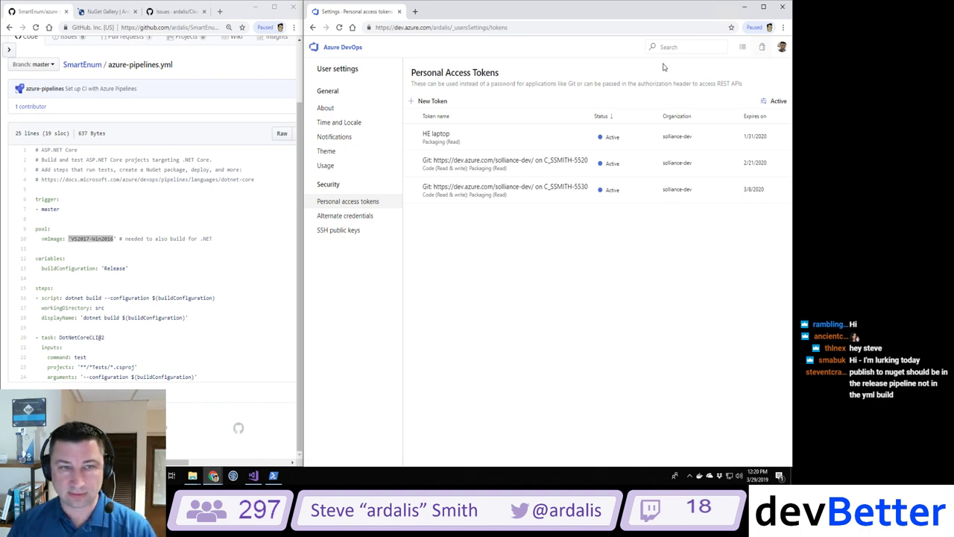
left_click(313, 27)
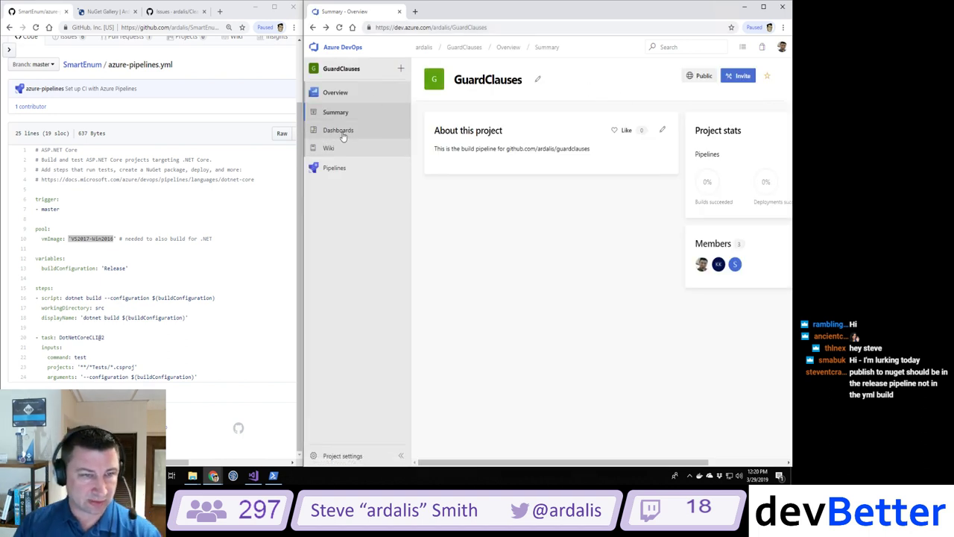
Step: Look over the GuardClauses build pipelines and its options, then move to Pipelines > Releases
left_click(333, 168)
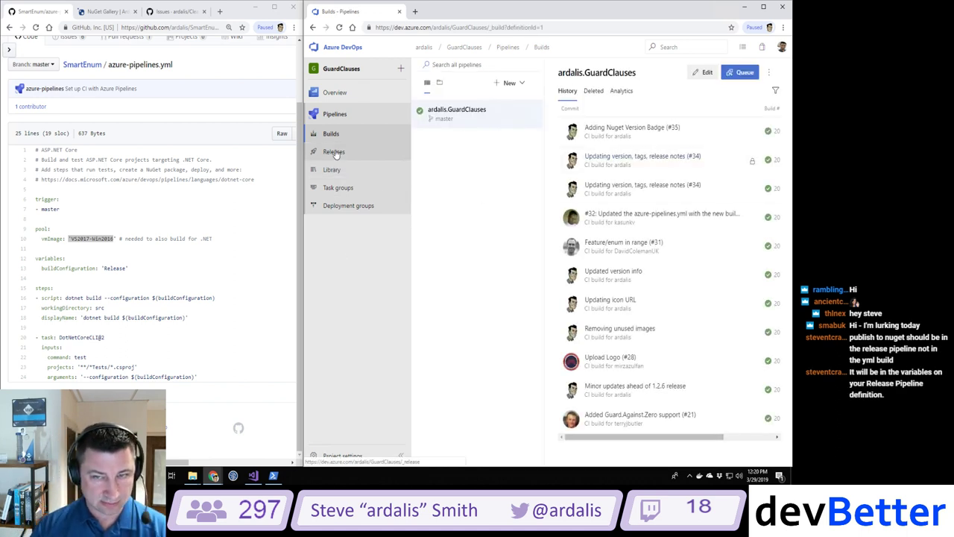
left_click(771, 72)
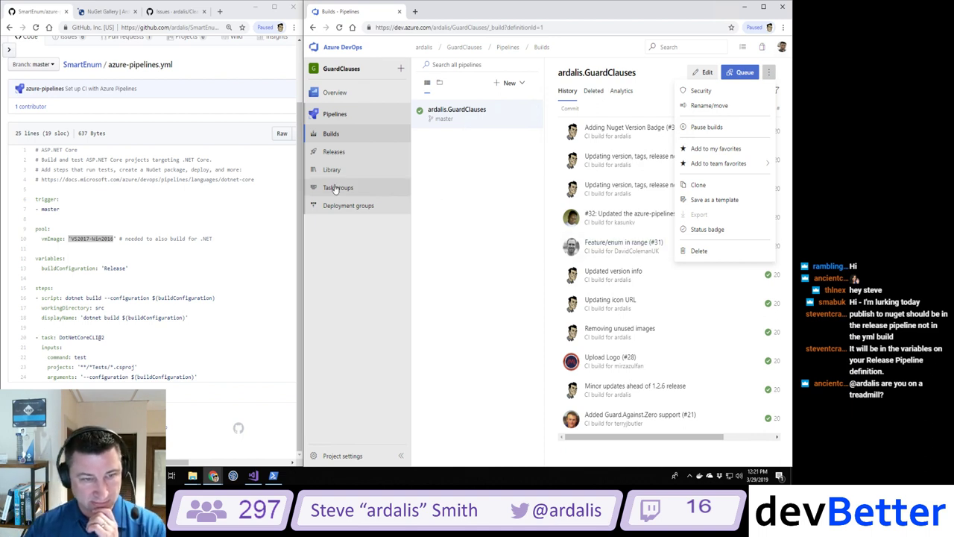
left_click(333, 151)
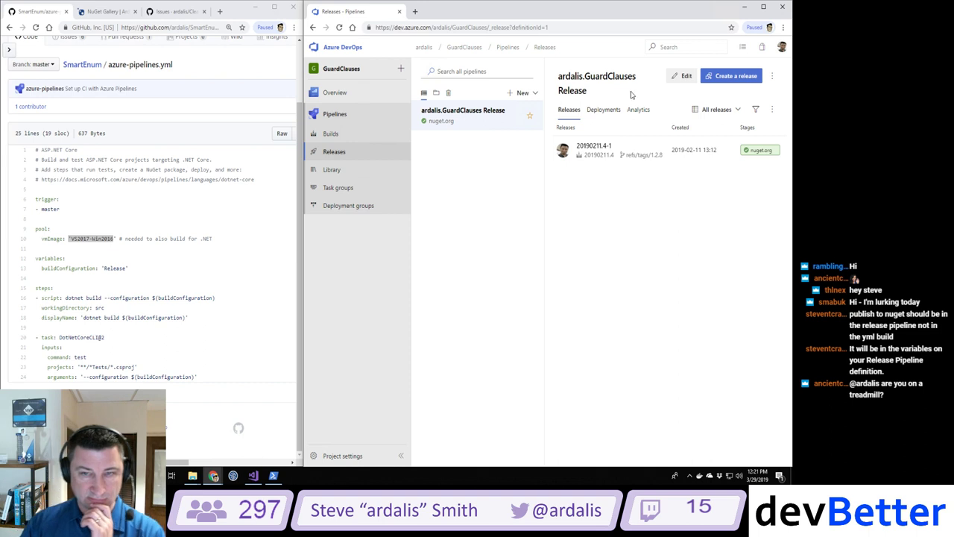
Step: Edit the release pipeline and review its Variables, variable groups, Options, Retention and History tabs
left_click(675, 77)
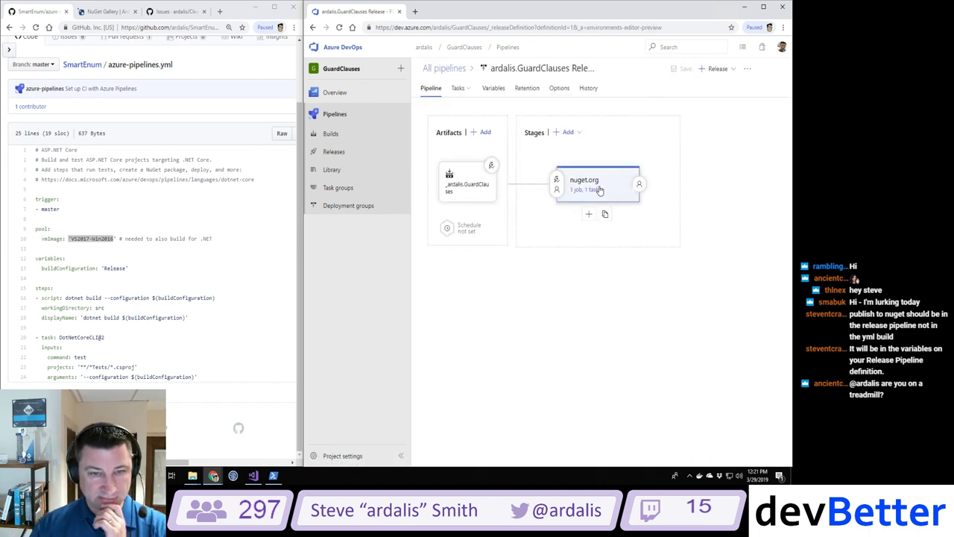
left_click(492, 90)
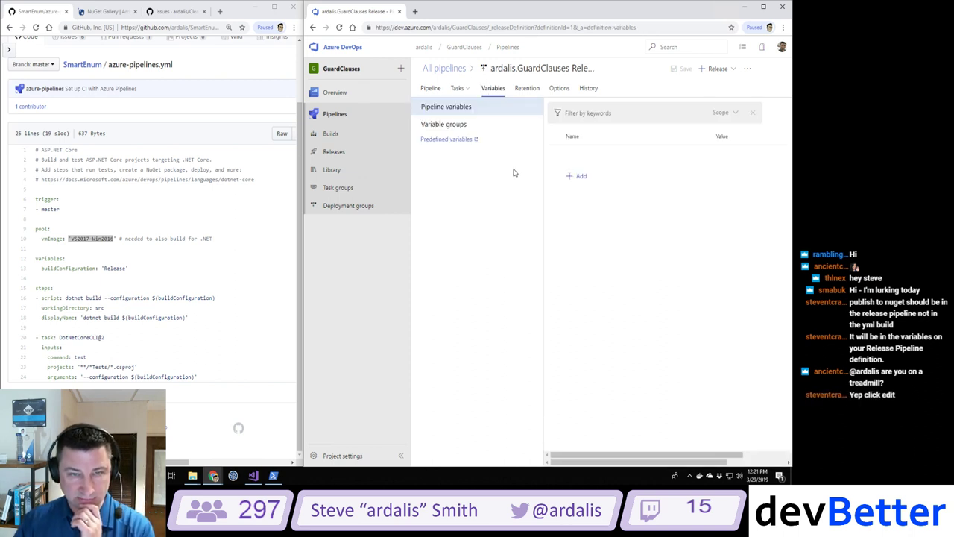
left_click(444, 140)
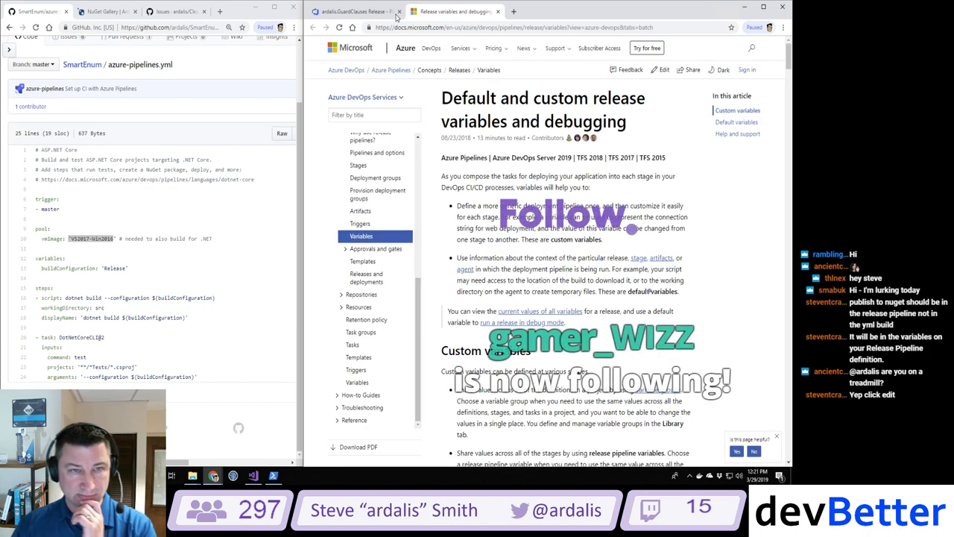
left_click(356, 11)
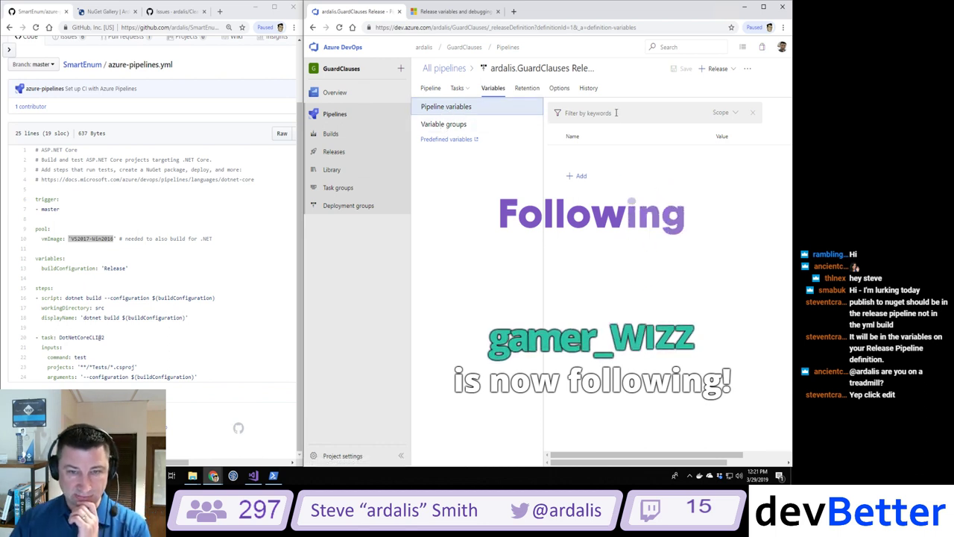
left_click(445, 127)
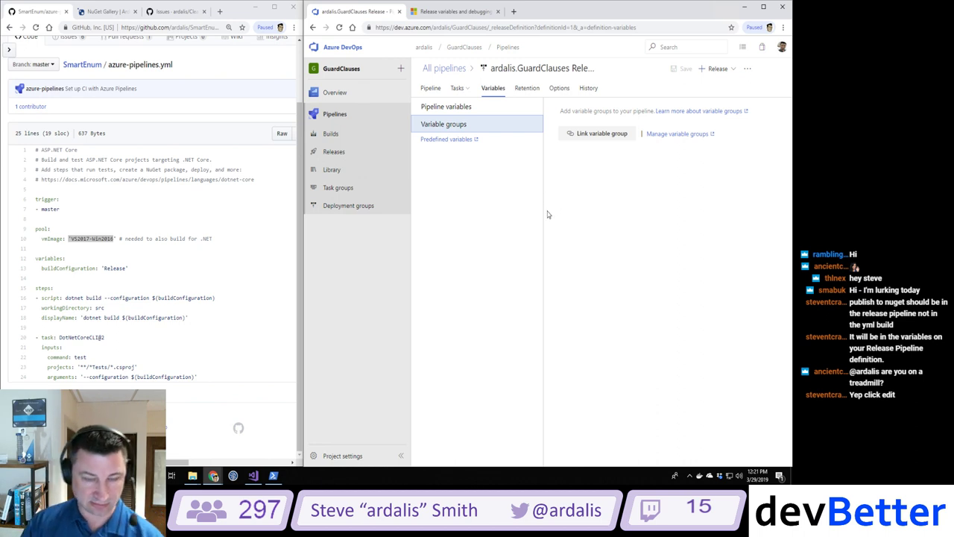
left_click(559, 88)
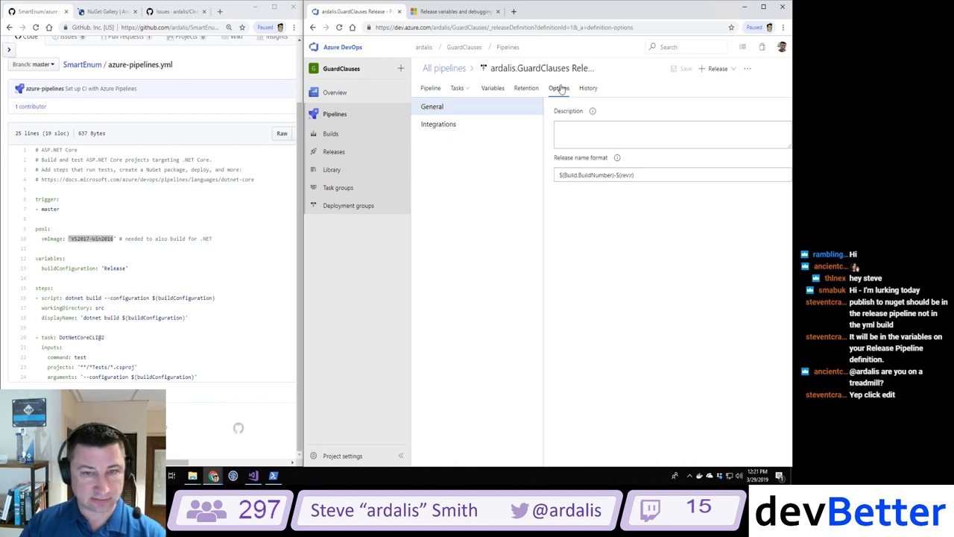
left_click(526, 88)
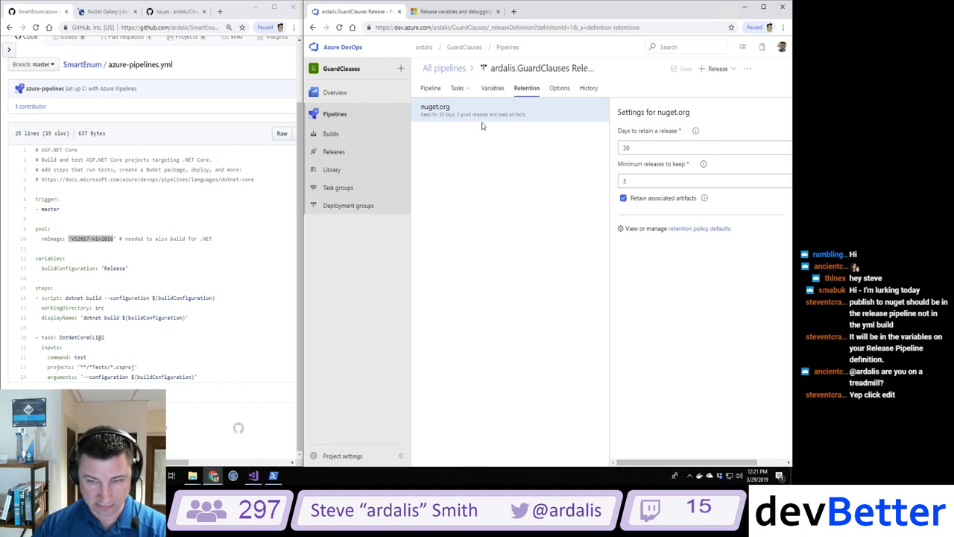
left_click(587, 90)
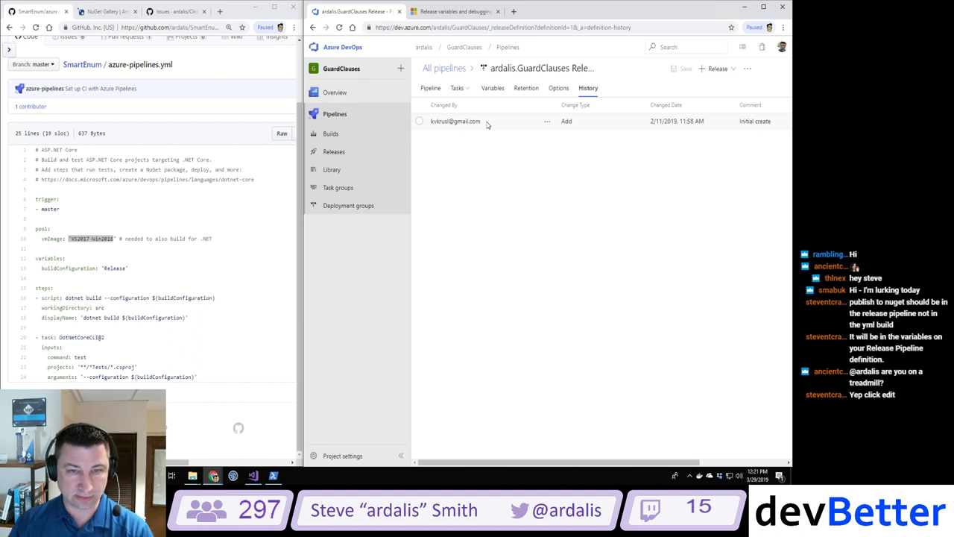
left_click(560, 90)
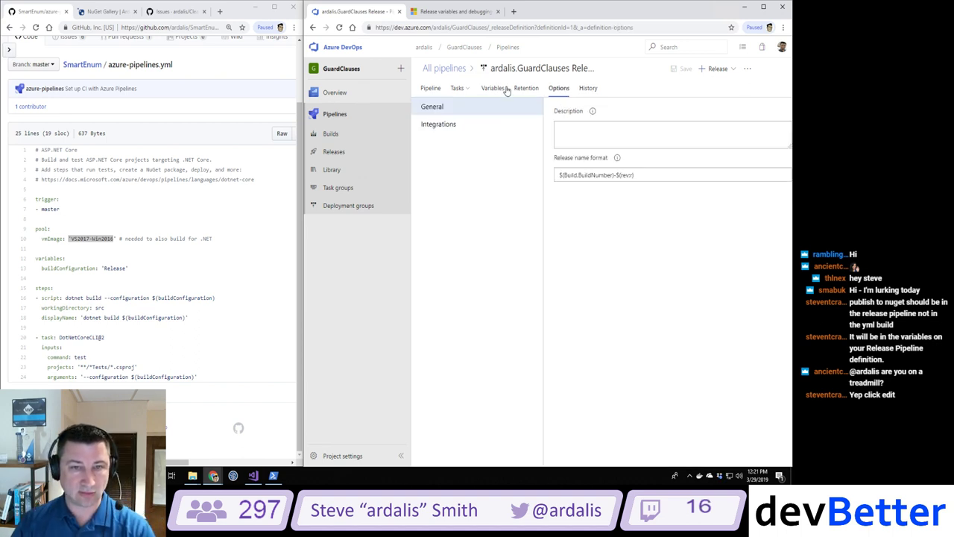
left_click(431, 89)
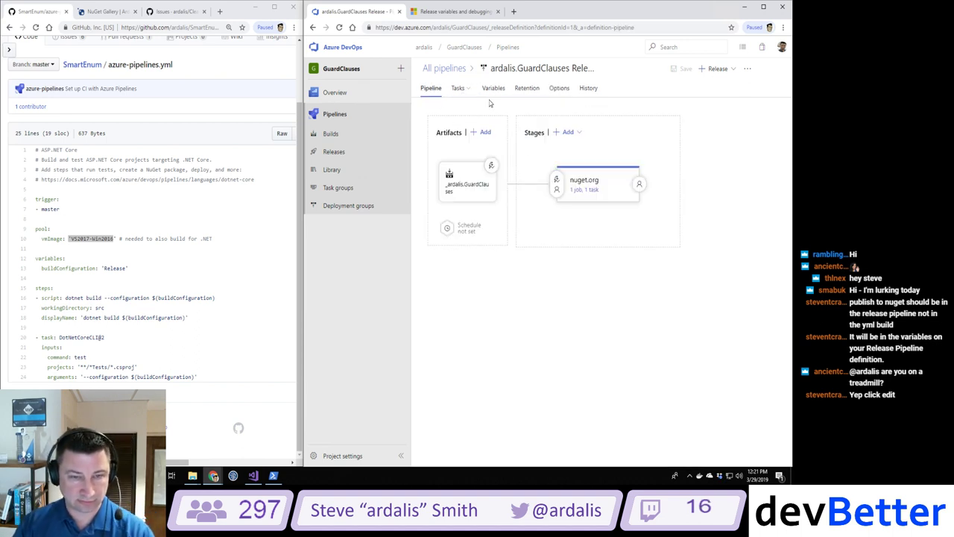
Step: Inspect the build artifact's details and the nuget.org stage, then show the stage's tasks
left_click(458, 187)
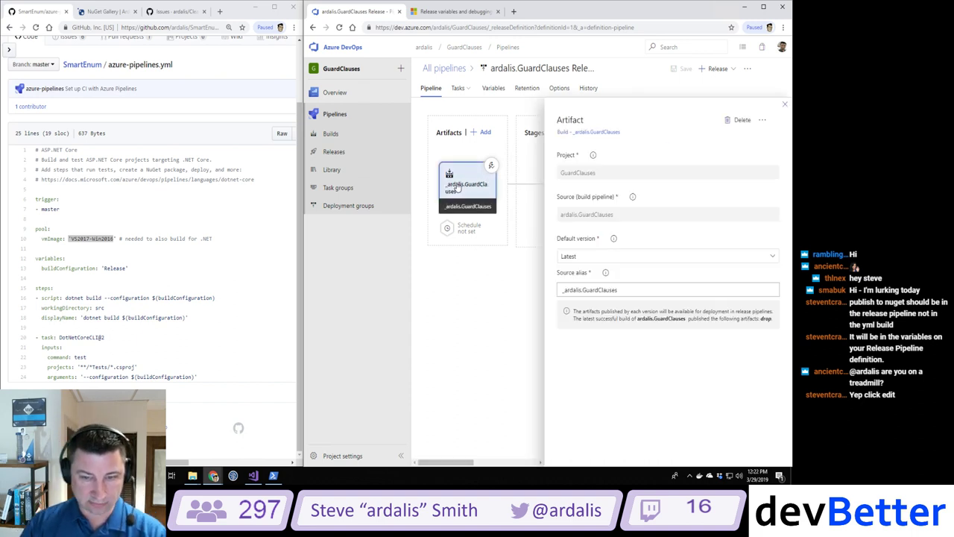
left_click(762, 123)
left_click(784, 105)
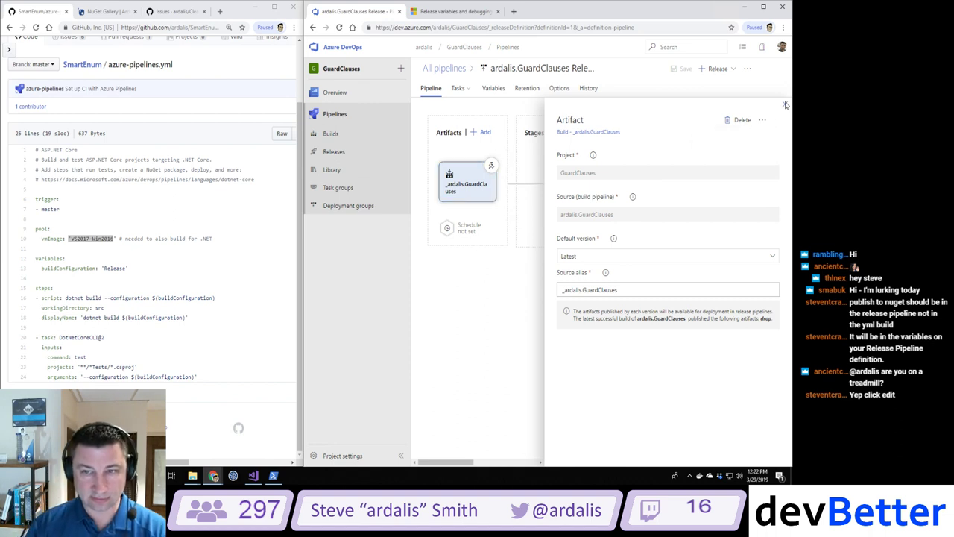
left_click(611, 175)
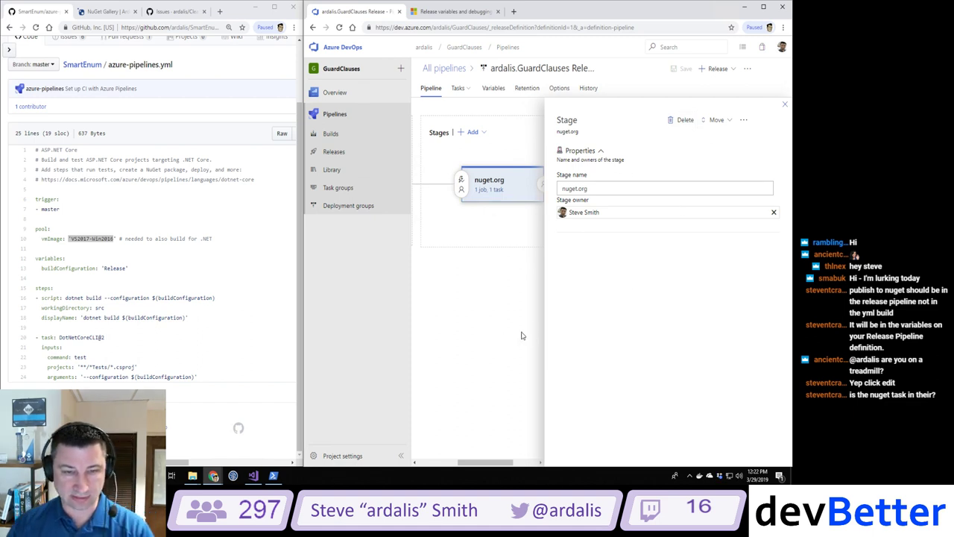
left_click(491, 190)
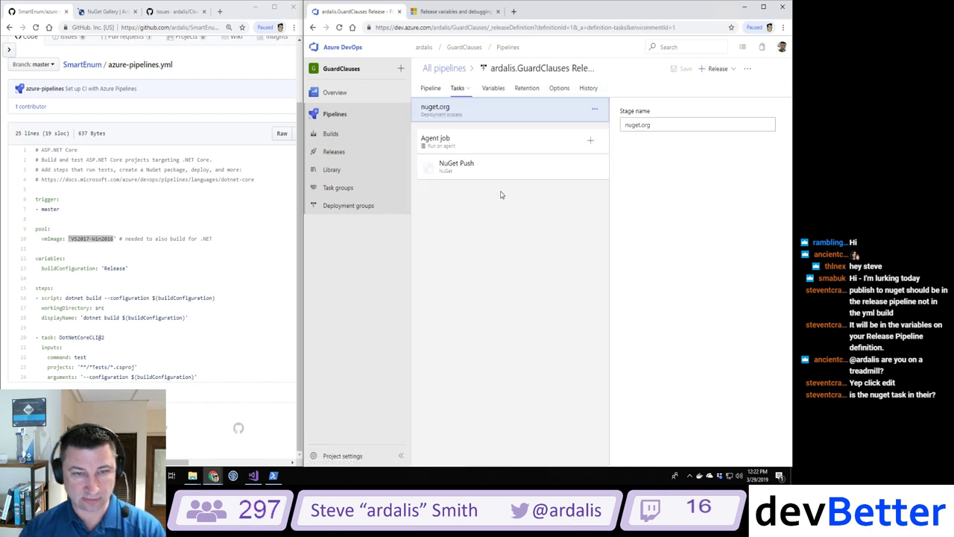
Step: Review the NuGet Push task's Advanced, Control Options and Output Variables, then manage its NuGetConnection server
left_click(468, 169)
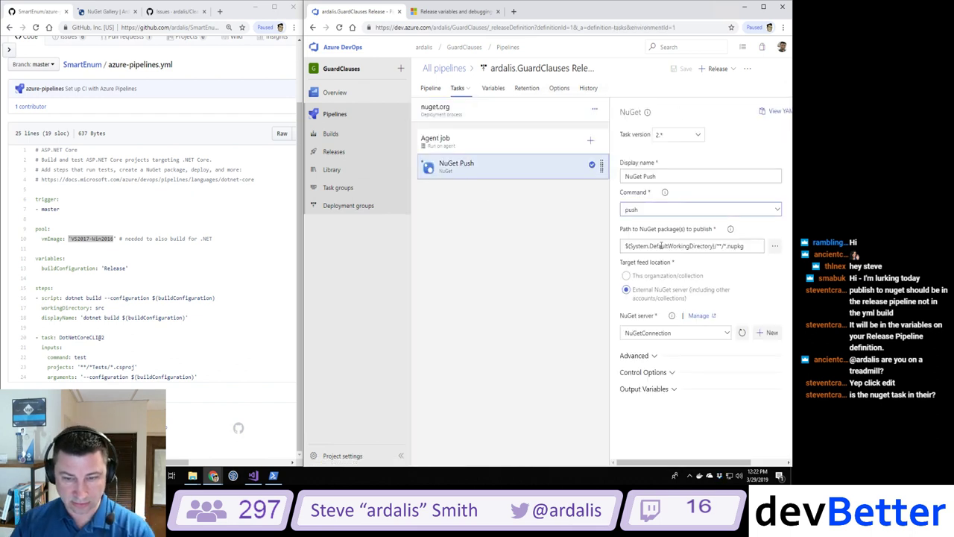
left_click(645, 358)
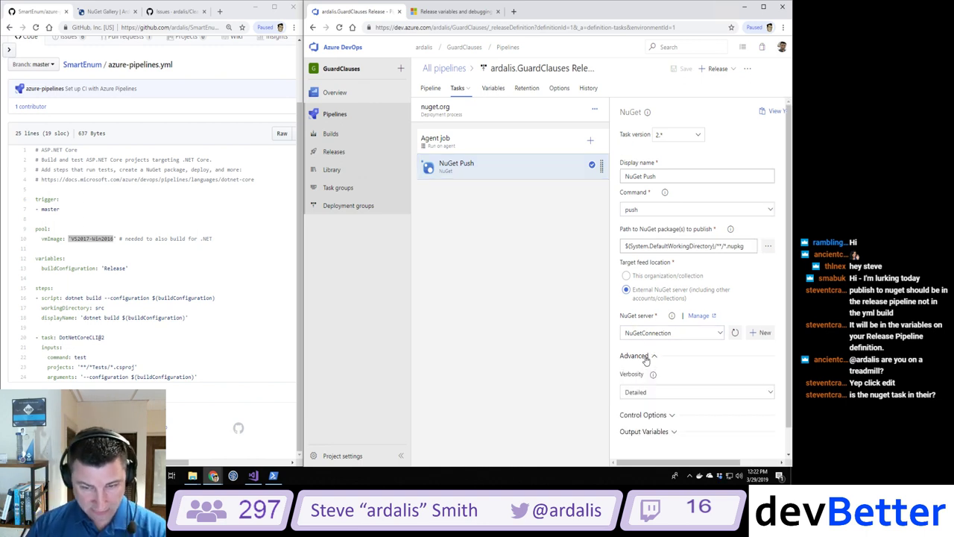
left_click(655, 415)
scroll(656, 414, "down", 2)
left_click(654, 405)
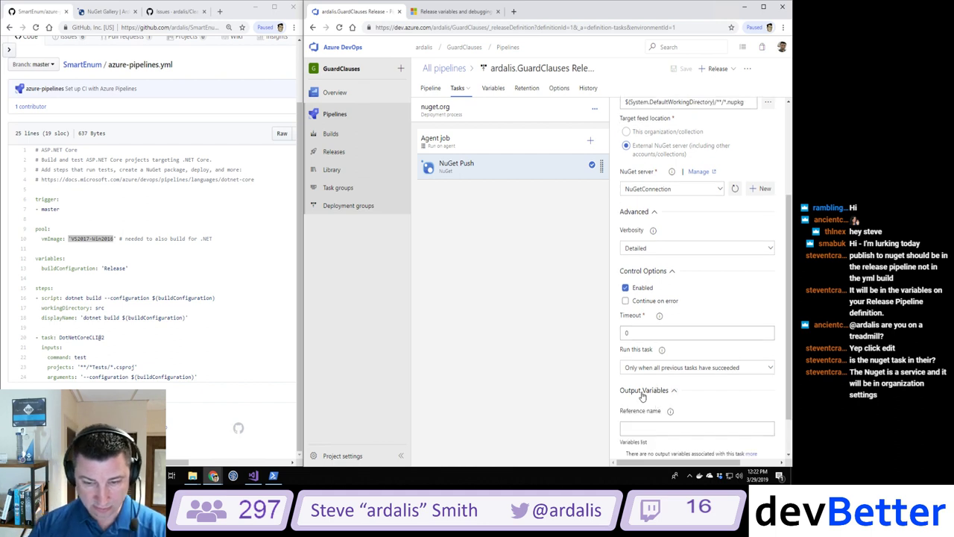
scroll(641, 402, "down", 1)
scroll(638, 396, "up", 3)
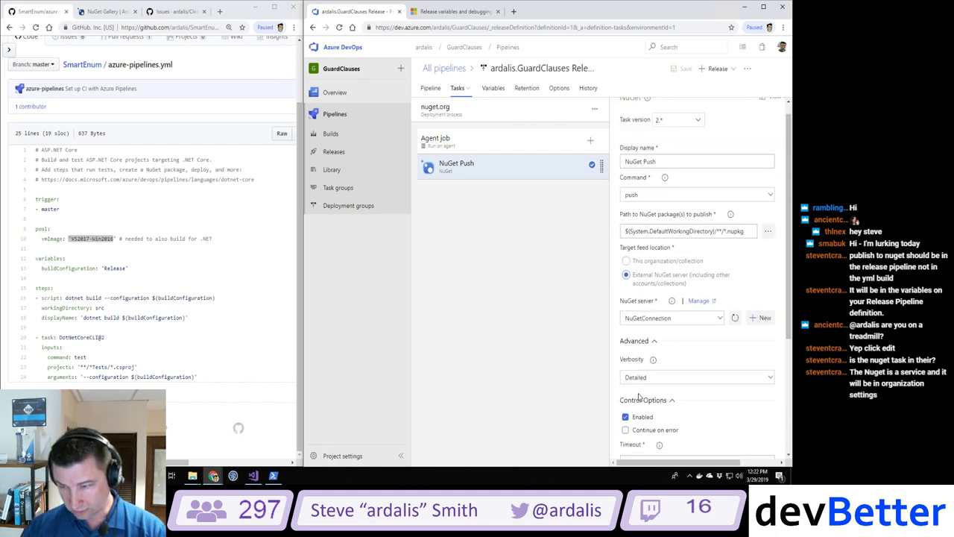
scroll(638, 396, "up", 1)
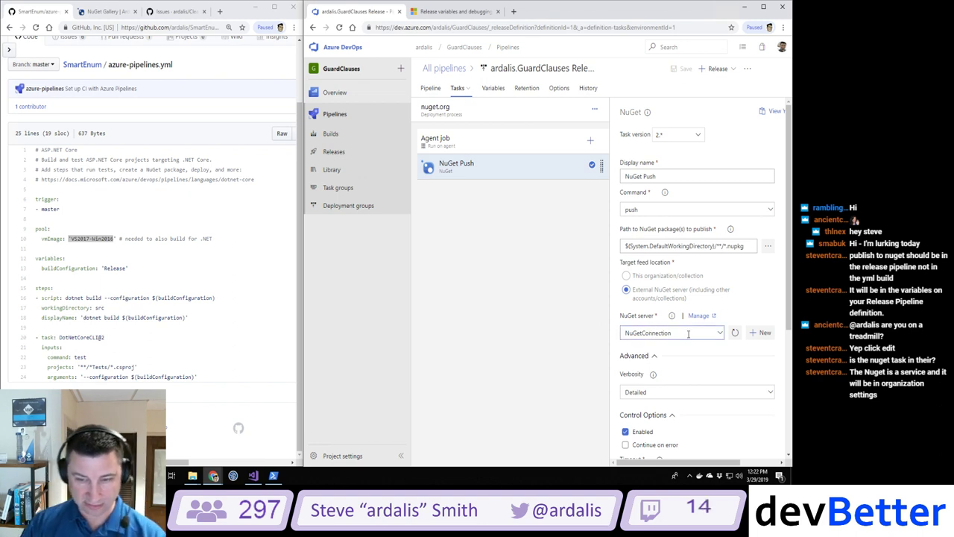
left_click(698, 315)
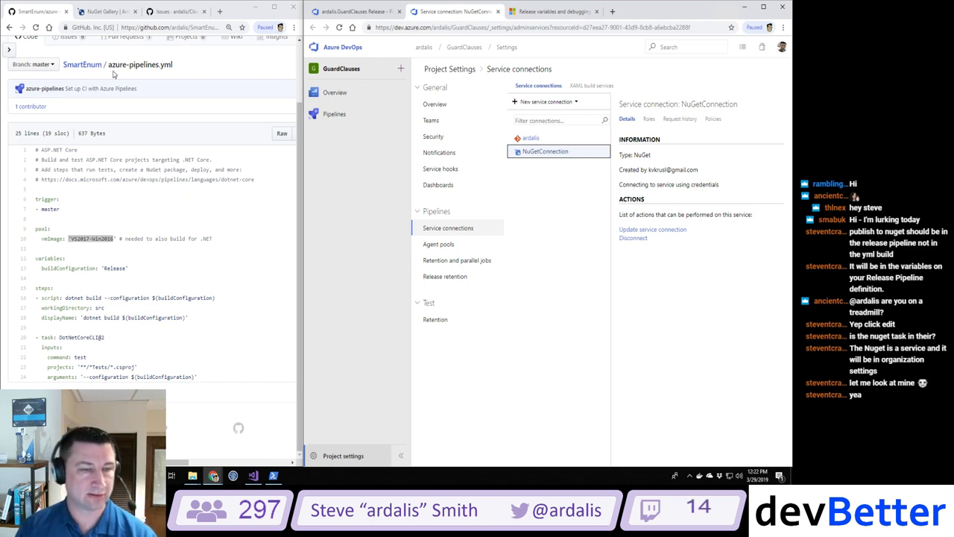
Step: Browse the GuardClauses build and release pipeline lists, then go back to the ardalis.GuardClauses Release NuGet Push task
mouse_move(334, 116)
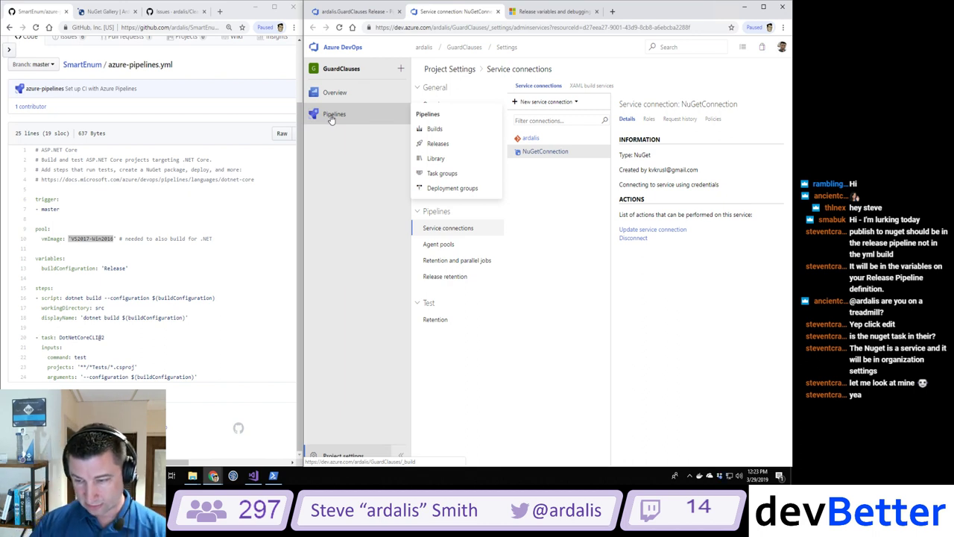
left_click(332, 117)
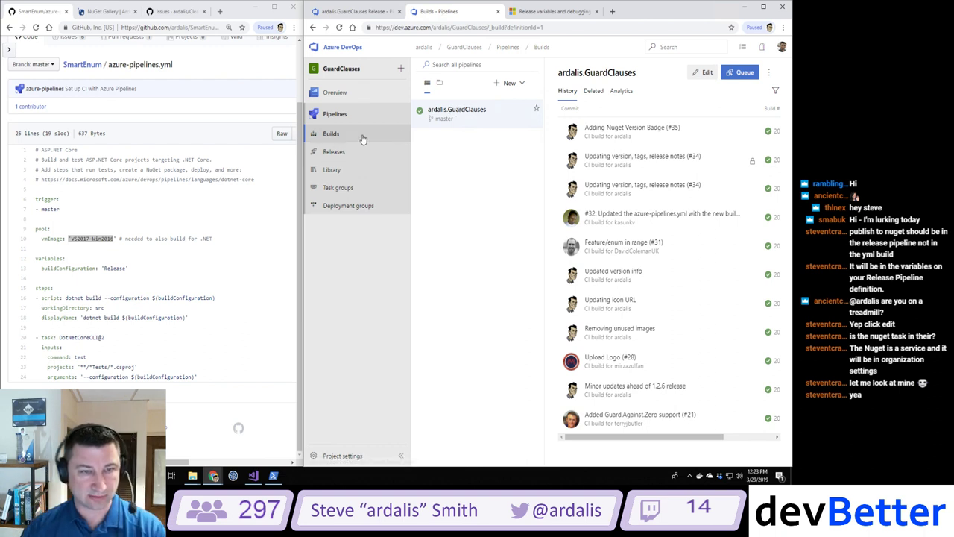
left_click(331, 152)
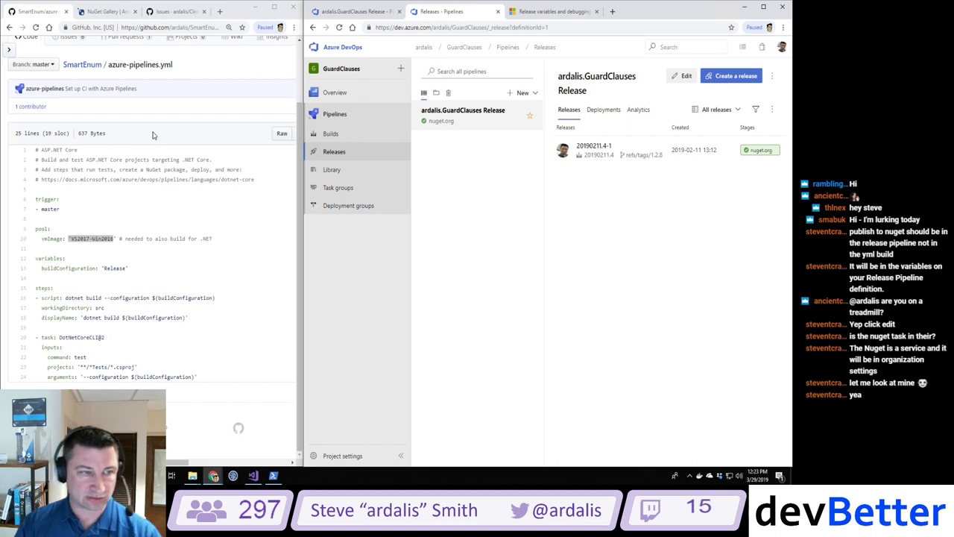
left_click(328, 13)
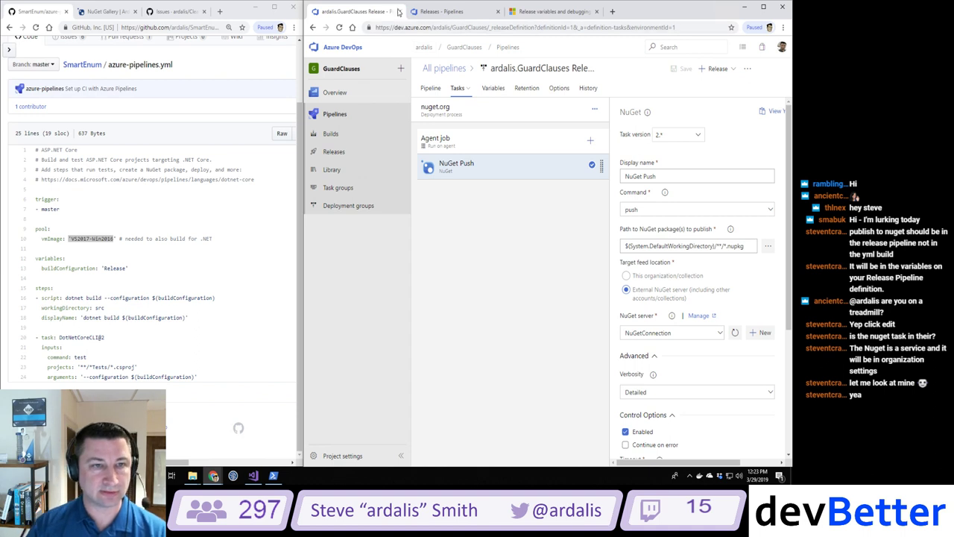
Step: Open GuardClauses' azure-pipelines.yml as raw text in a new tab and copy all of it
left_click(219, 11)
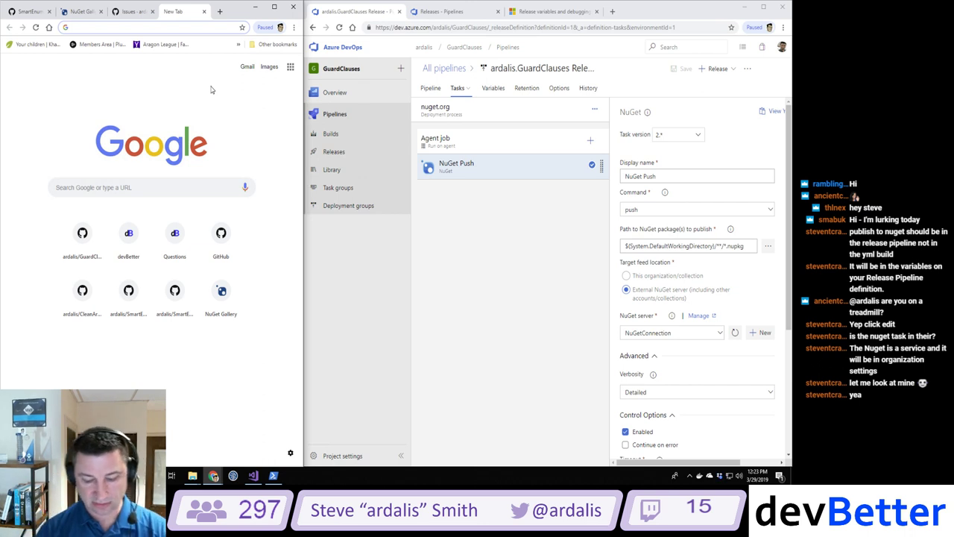
type("guard")
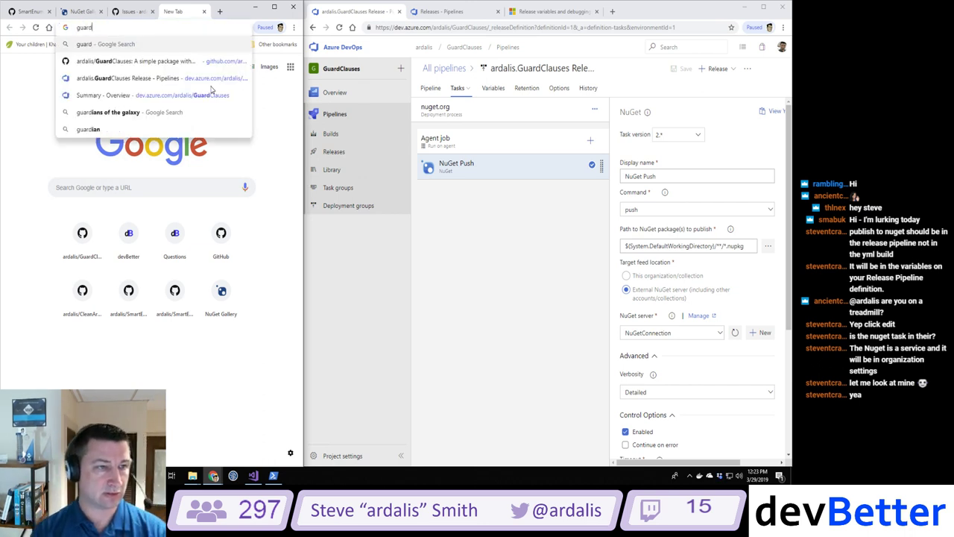
key("Down")
key("Return")
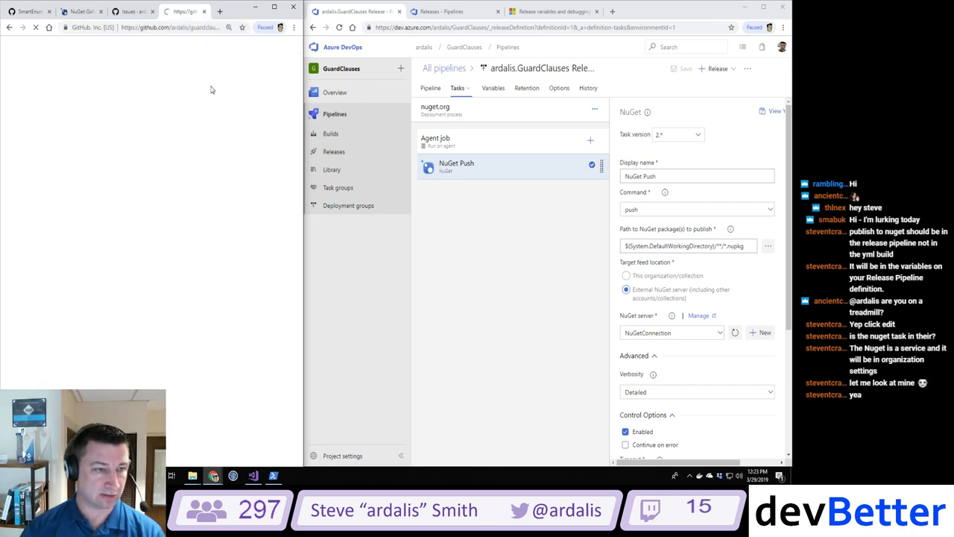
left_click(52, 322)
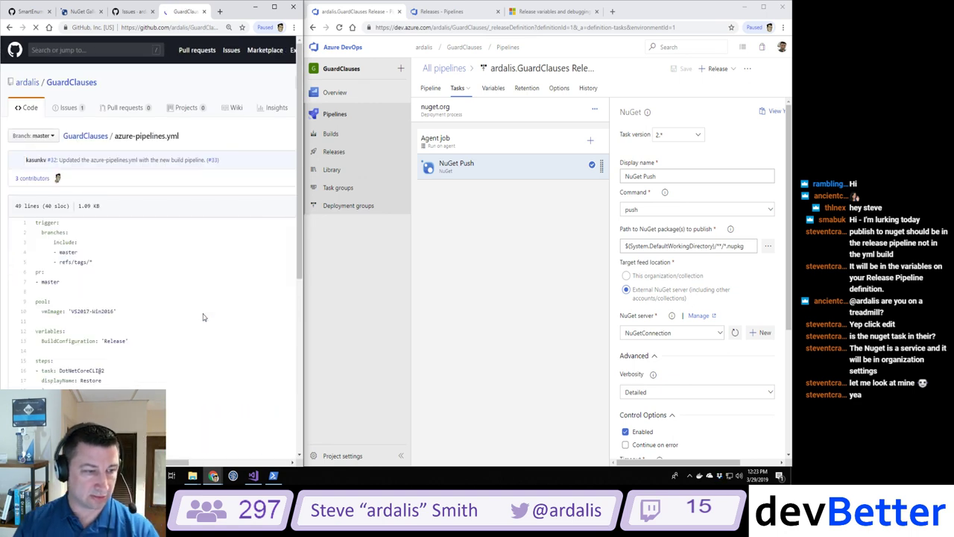
left_click(281, 206)
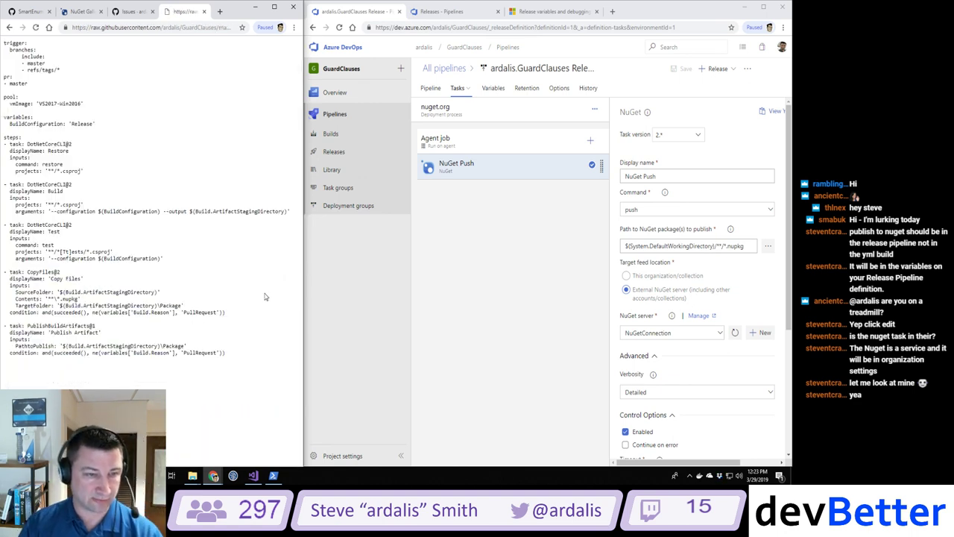
key("ctrl+a")
key("ctrl+c")
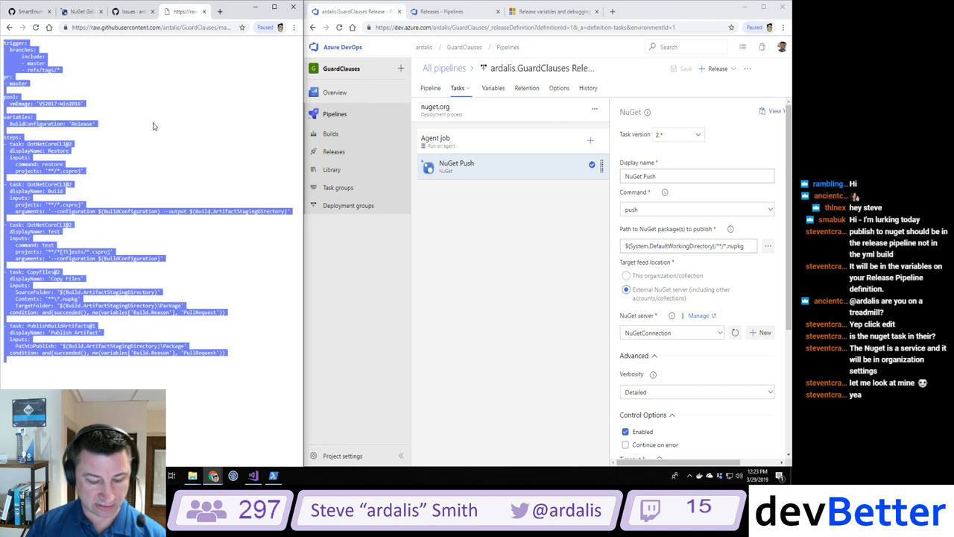
Step: Return to SmartEnum's azure-pipelines.yml and maximize the GitHub window
left_click(30, 12)
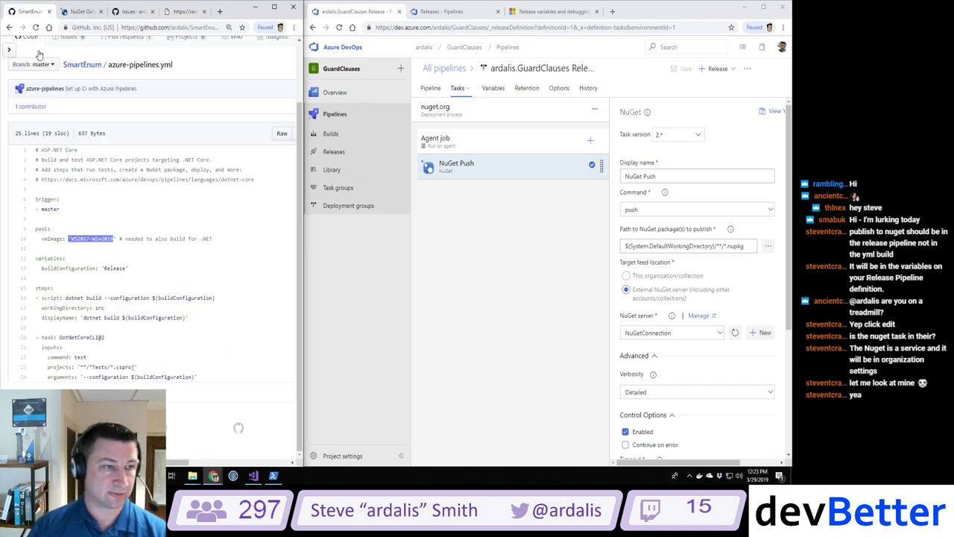
left_click(256, 216)
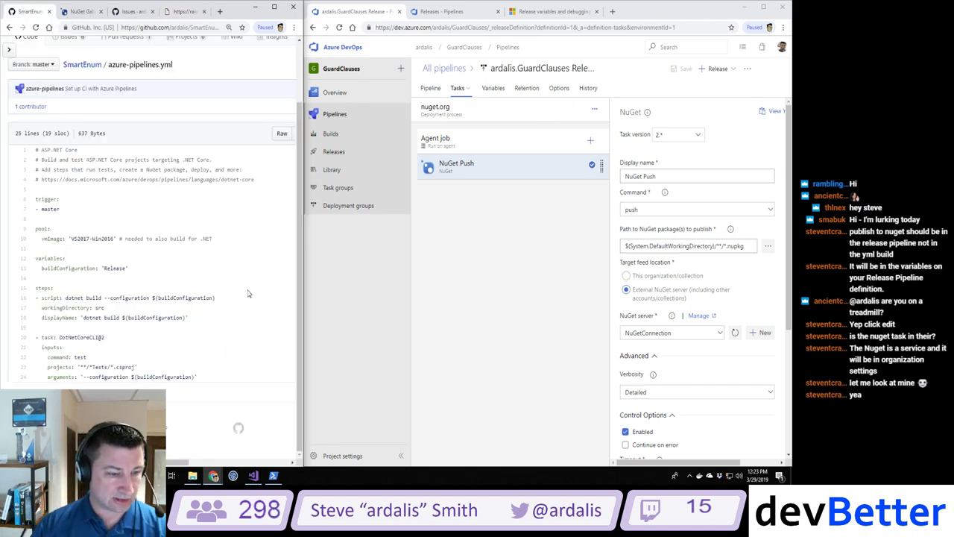
left_click(274, 7)
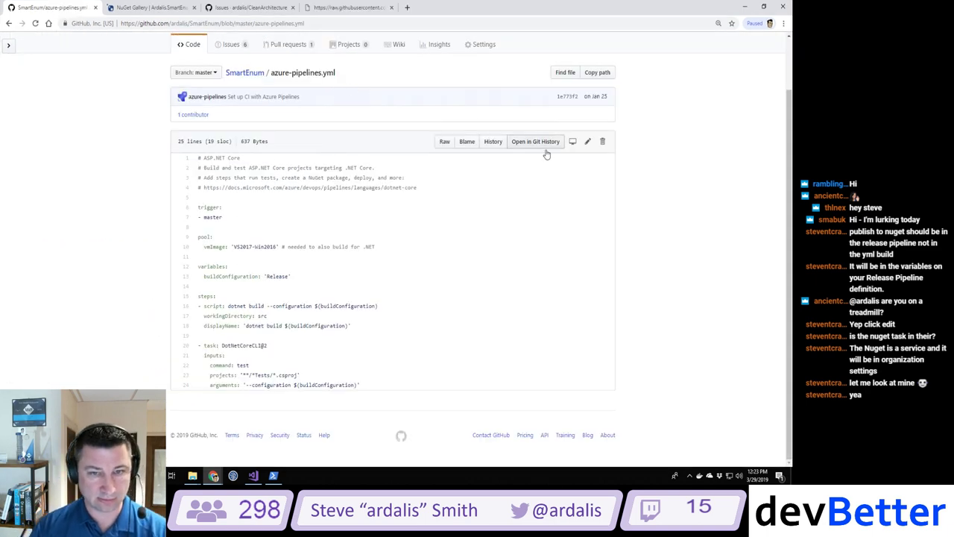
Step: Replace the contents of SmartEnum's azure-pipelines.yml with the copied GuardClauses build YAML
left_click(588, 143)
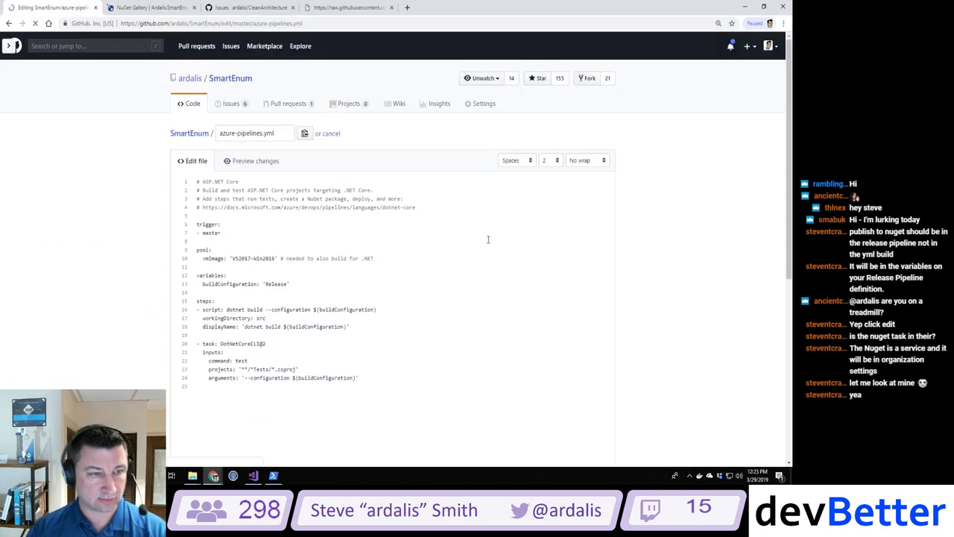
key("ctrl+a")
key("ctrl+v")
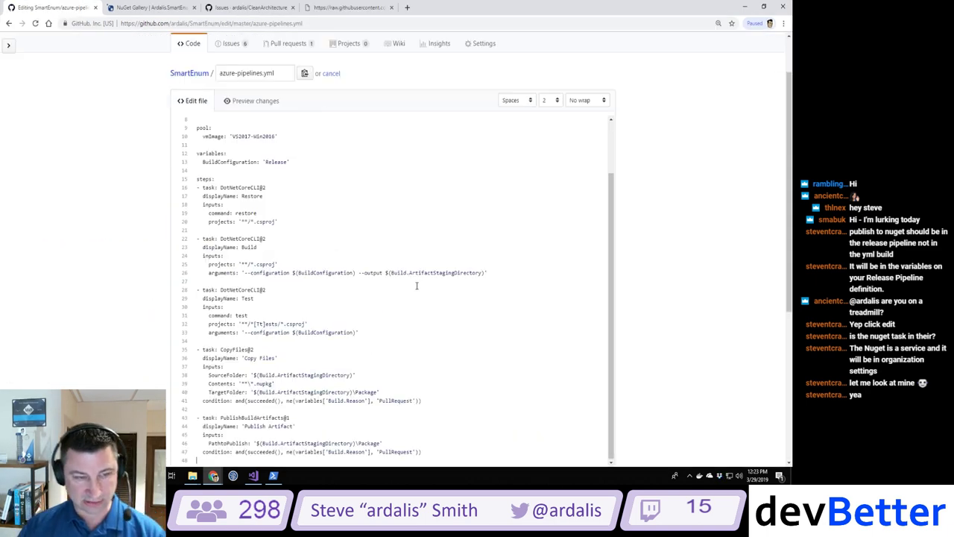
scroll(416, 285, "down", 4)
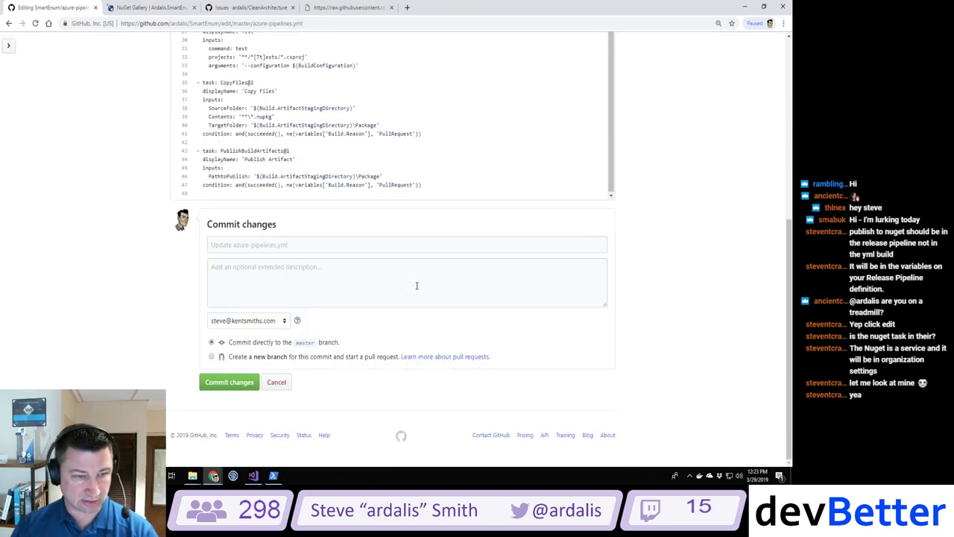
Step: Commit the file to master as 'Updating to support automatic nuget publication' and review the 48-line result
left_click(356, 245)
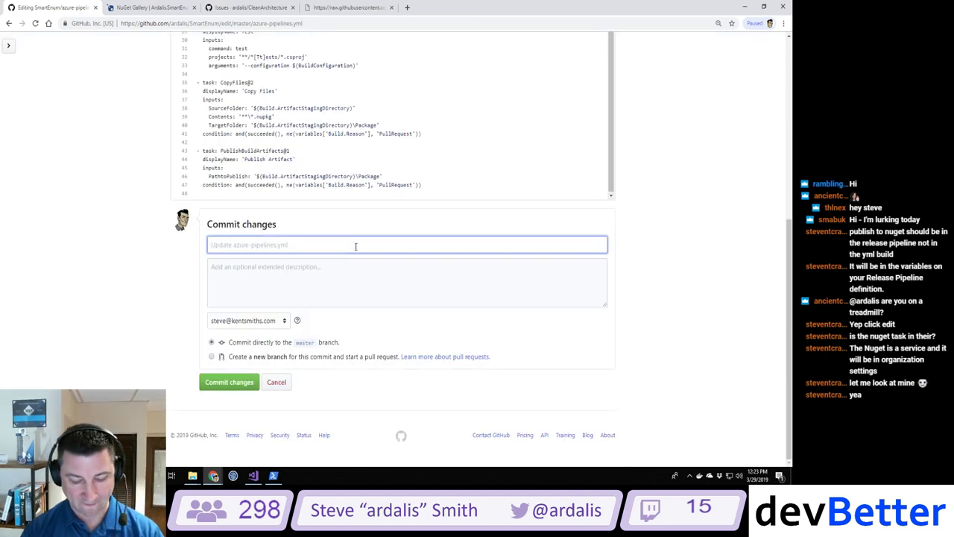
type("Updating to")
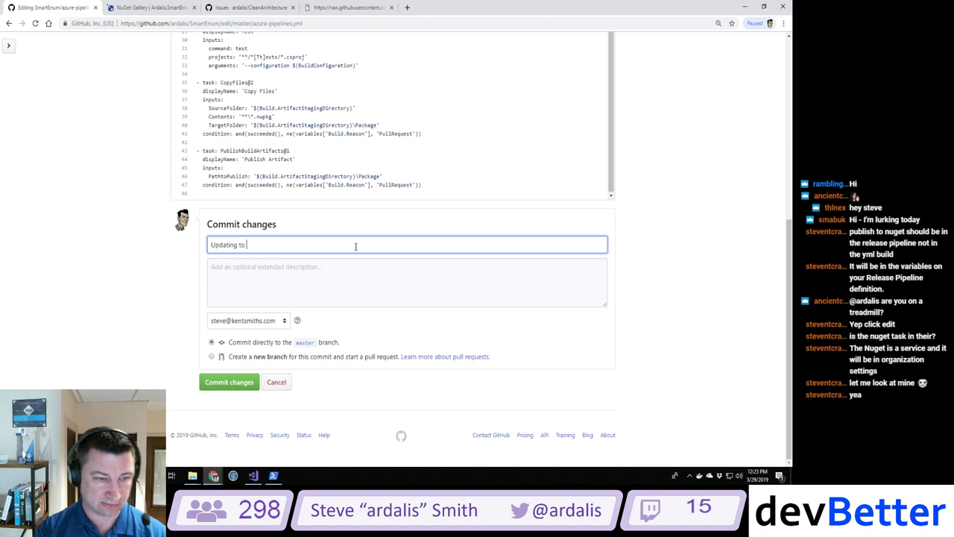
type(" support aut")
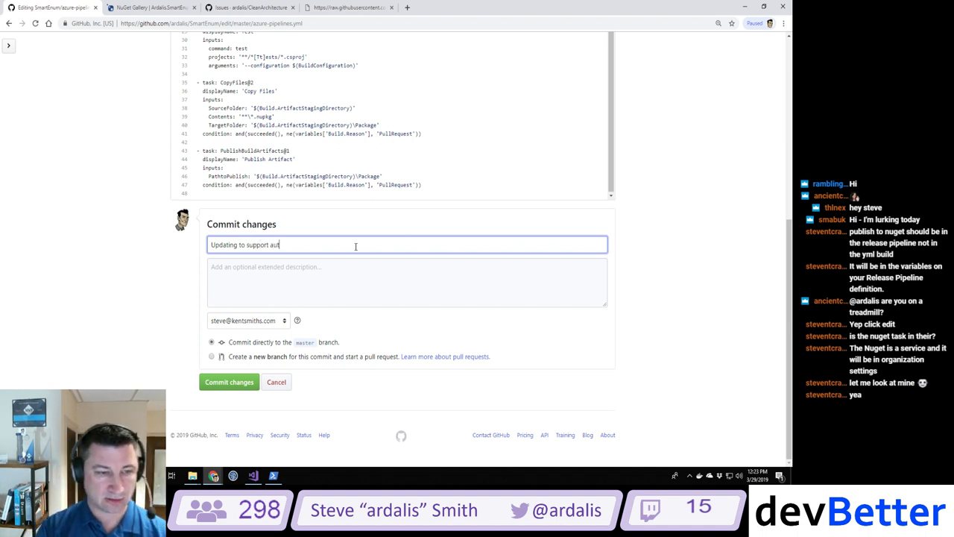
type("omatic nuget publication")
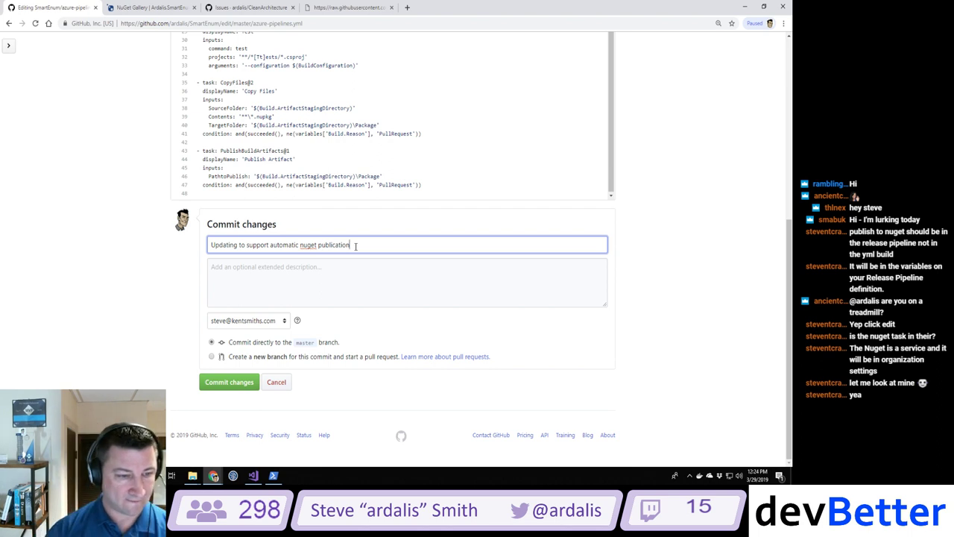
left_click(231, 381)
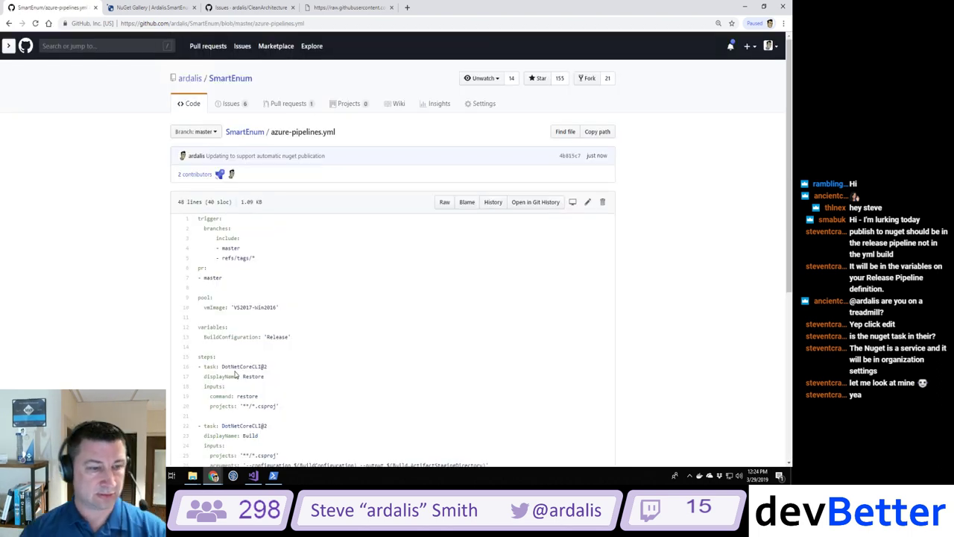
scroll(286, 329, "down", 1)
scroll(286, 329, "down", 3)
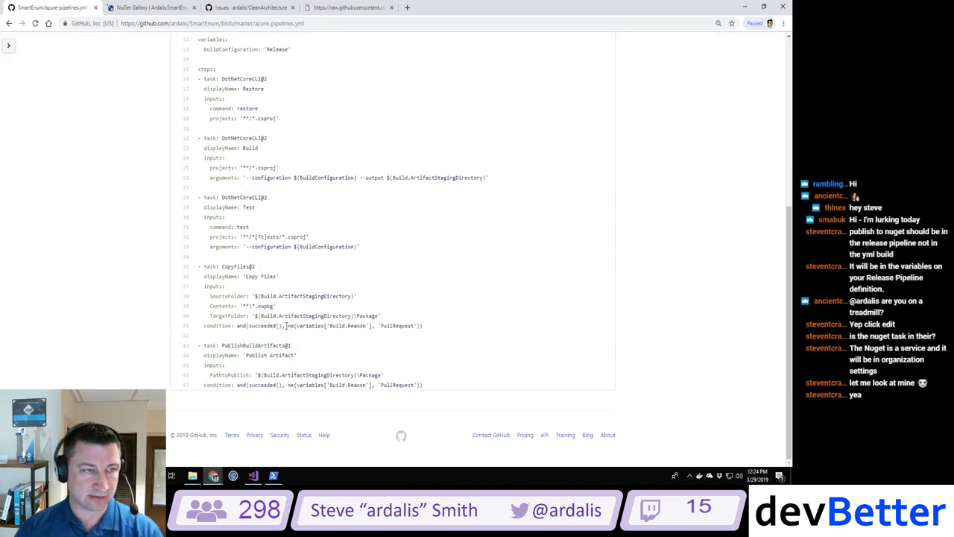
scroll(286, 326, "up", 1)
scroll(55, 157, "up", 3)
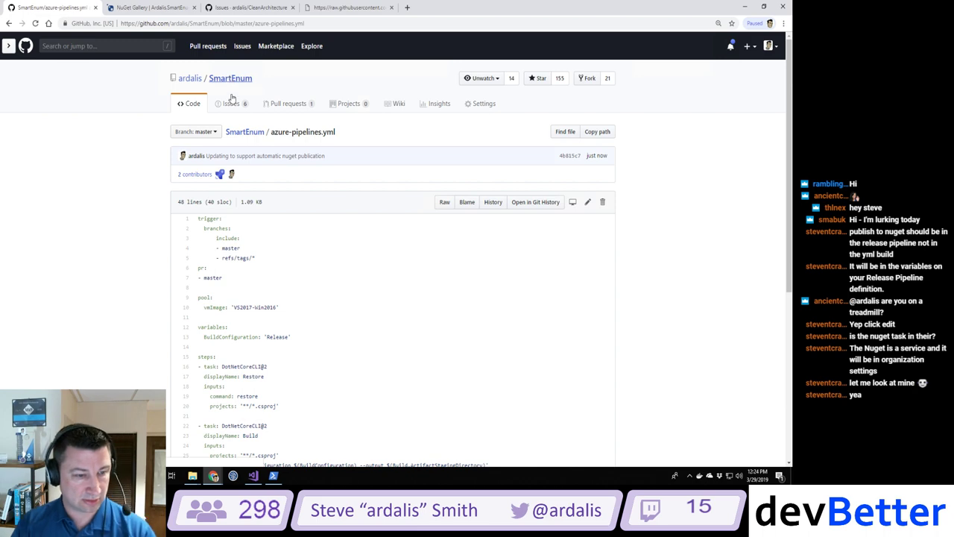
scroll(280, 254, "down", 4)
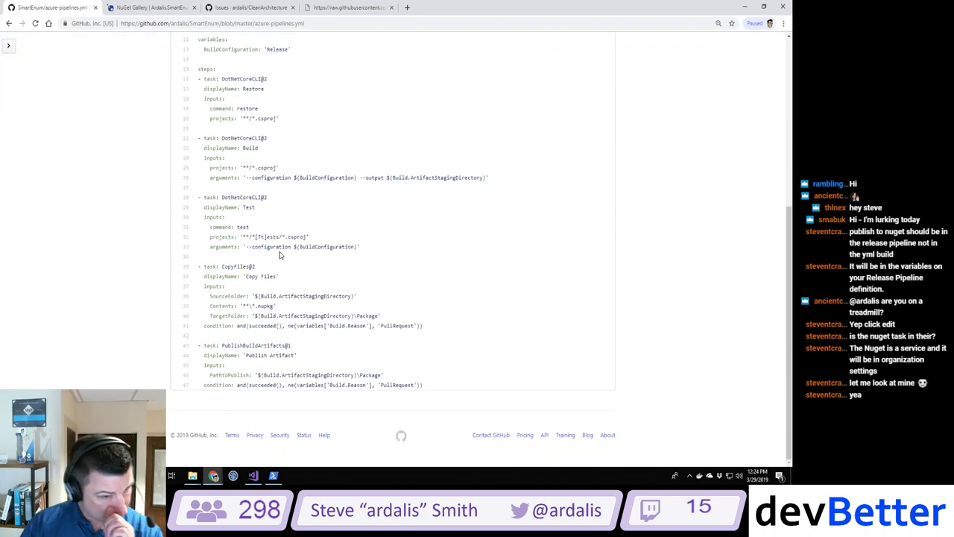
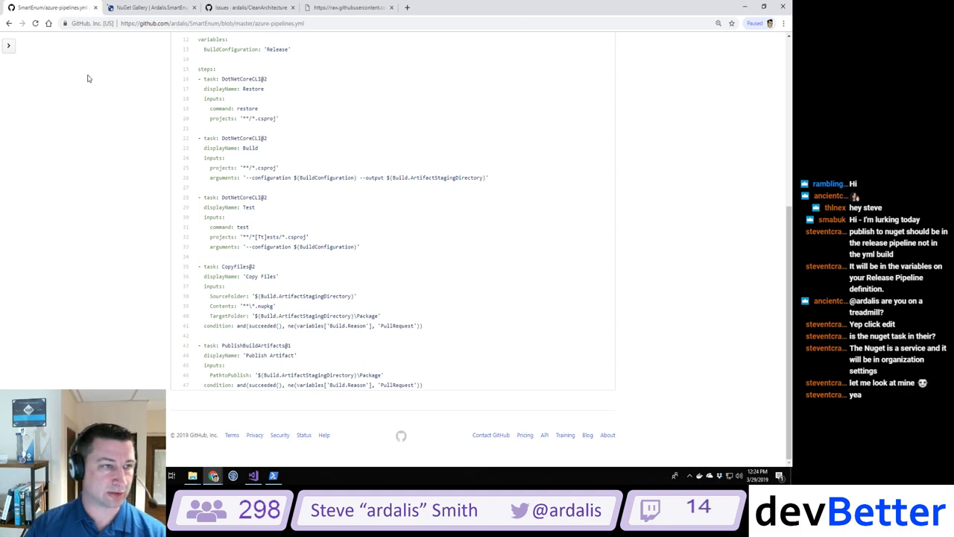
Step: Open the SmartEnum repository and its Azure Pipelines badge to view build #20190329.1 results
scroll(114, 183, "up", 5)
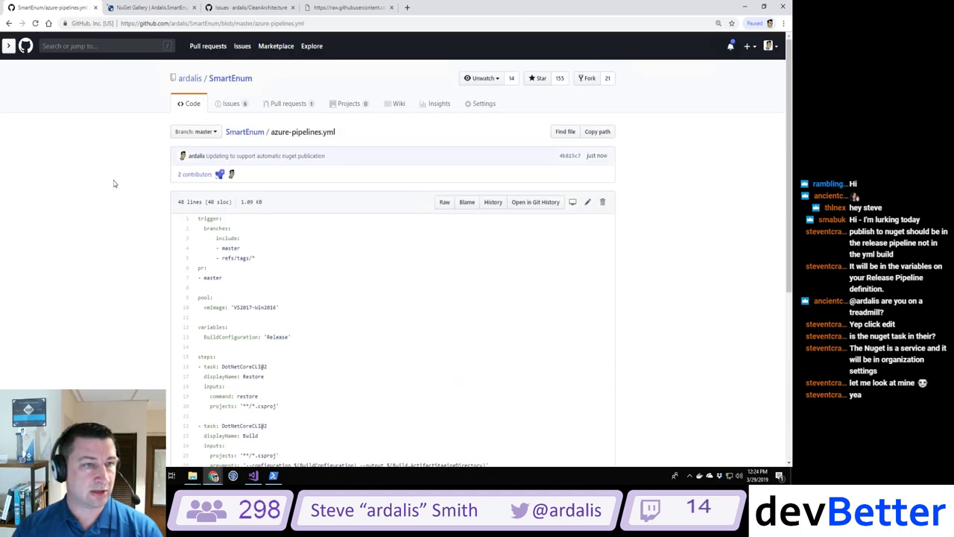
left_click(228, 81)
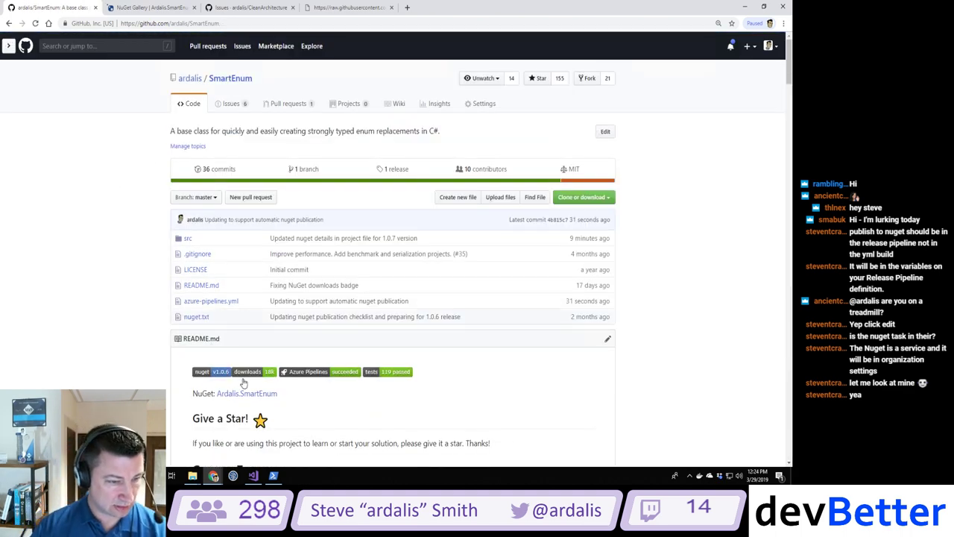
left_click(307, 371)
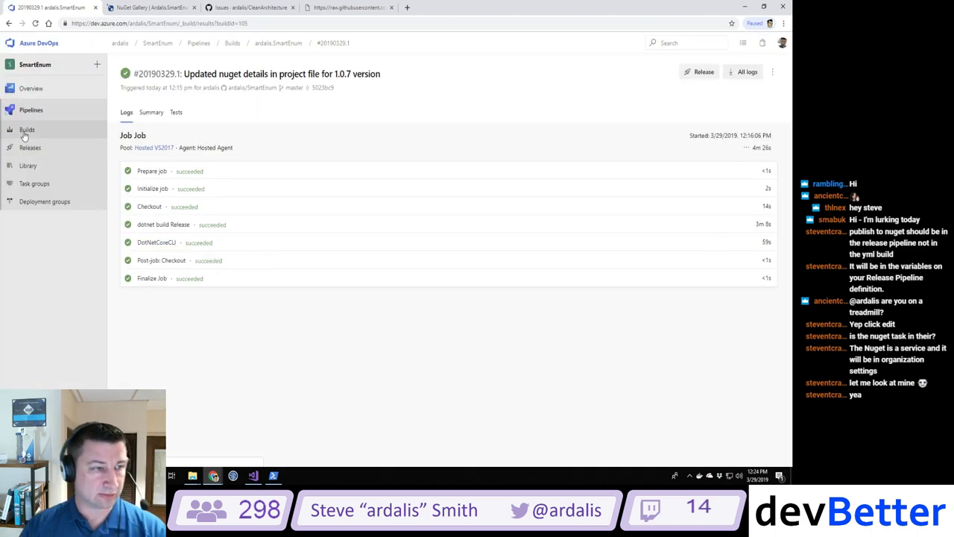
Step: Start a new release pipeline and place the GuardClauses release window alongside it
left_click(27, 130)
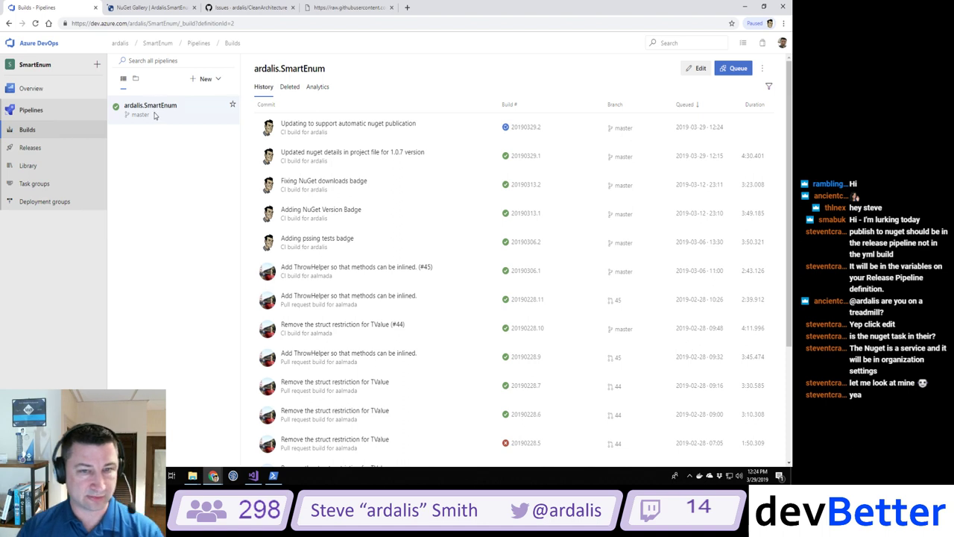
left_click(30, 147)
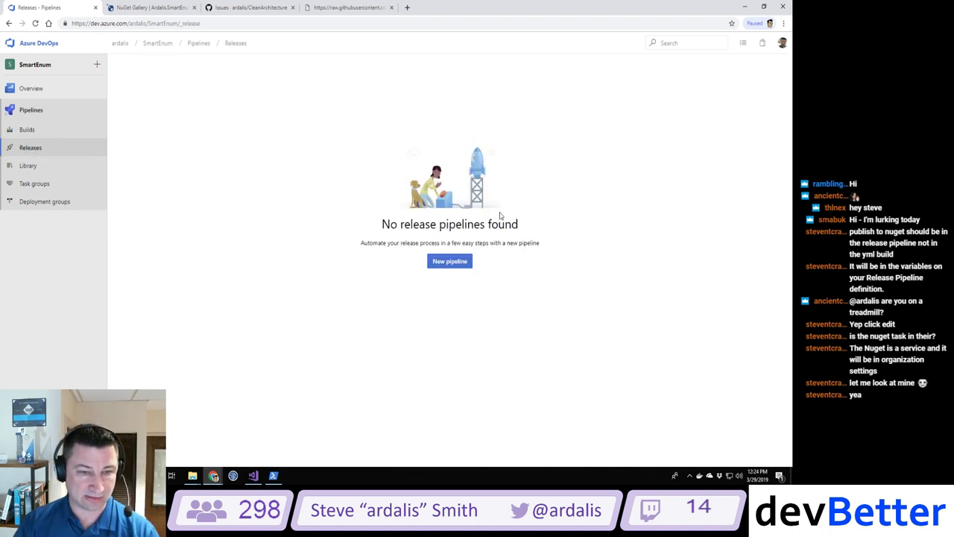
left_click(451, 261)
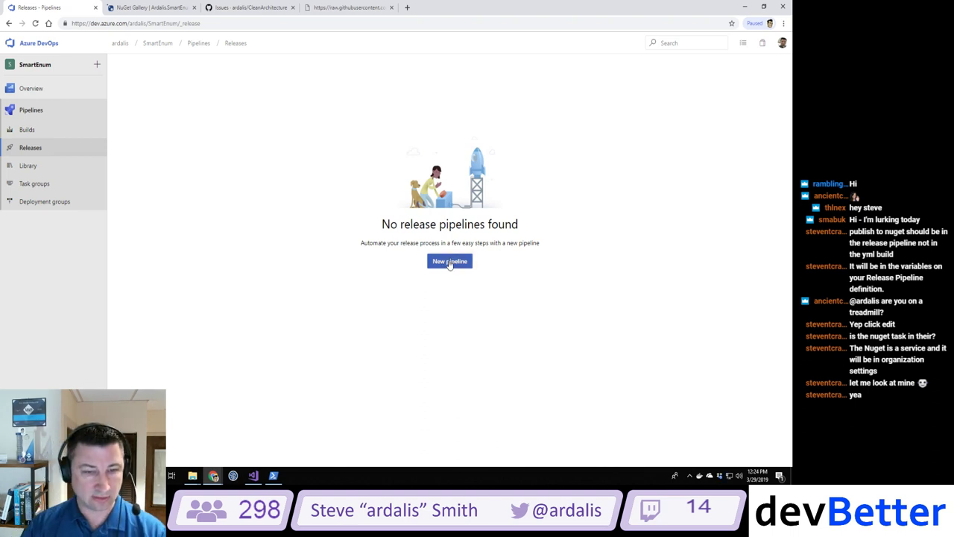
double_click(465, 9)
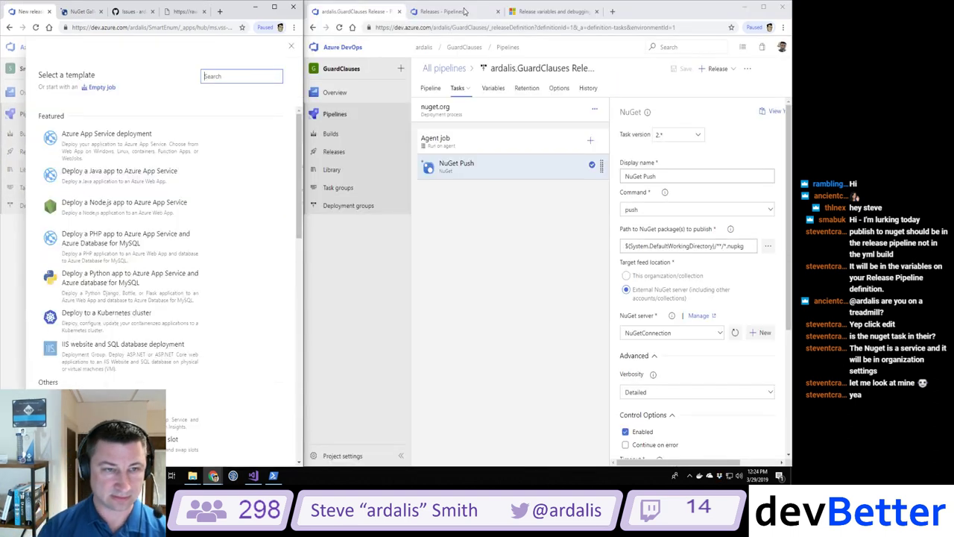
left_click(507, 260)
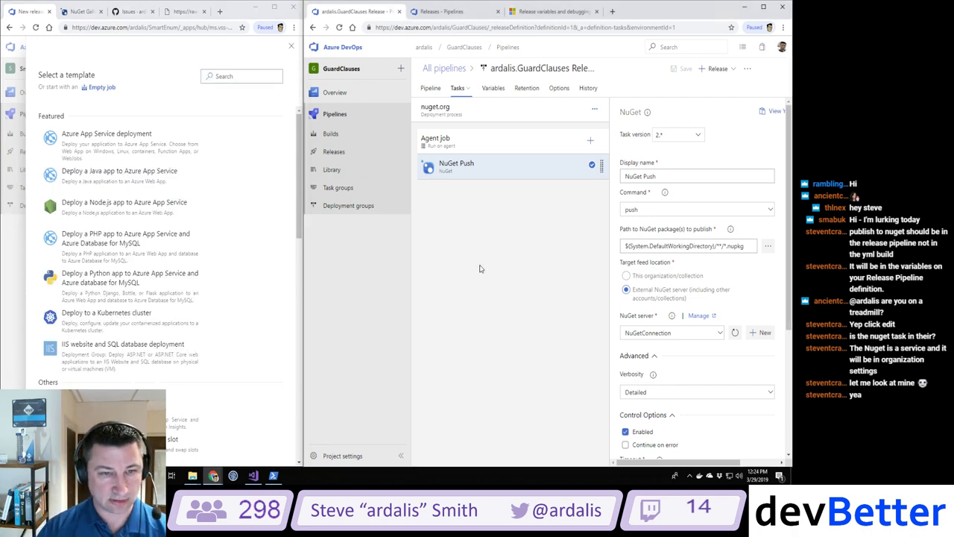
scroll(190, 317, "down", 10)
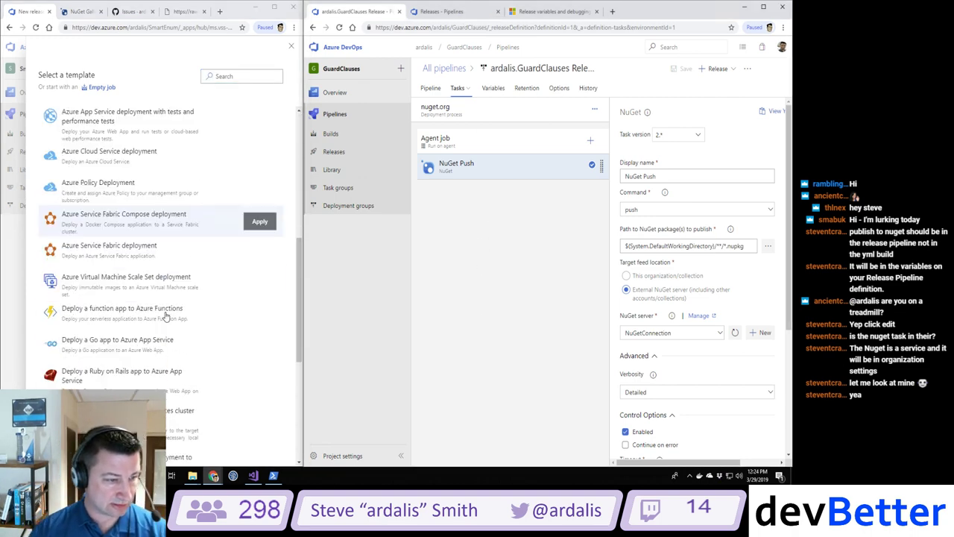
scroll(163, 312, "up", 10)
Step: Search release templates for 'nuget' and open GuardClauses' release pipeline for editing
left_click(234, 76)
type("nuget")
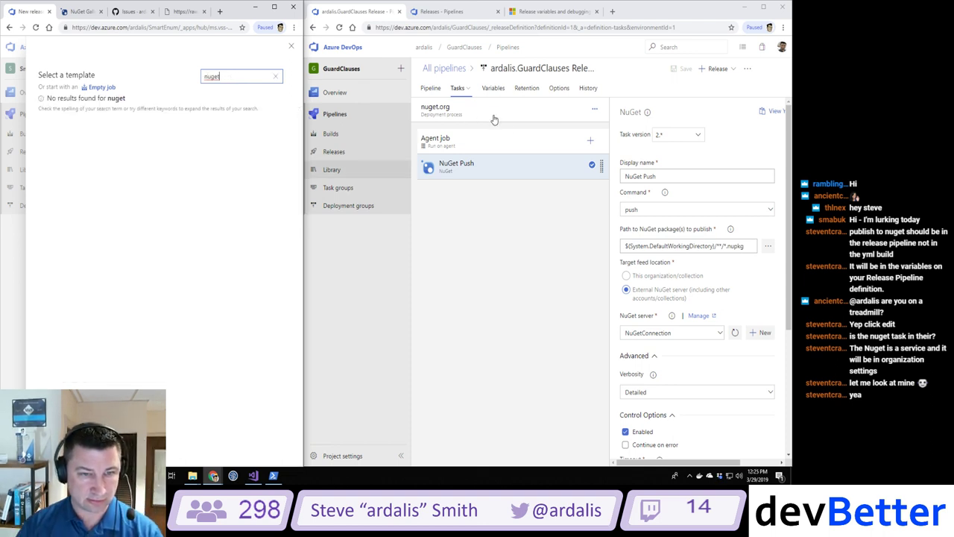
left_click(343, 132)
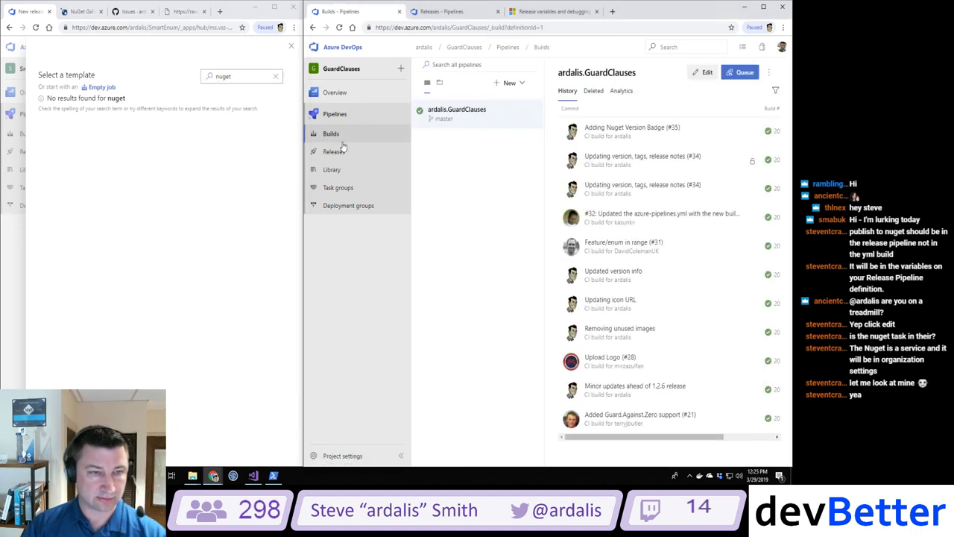
left_click(333, 151)
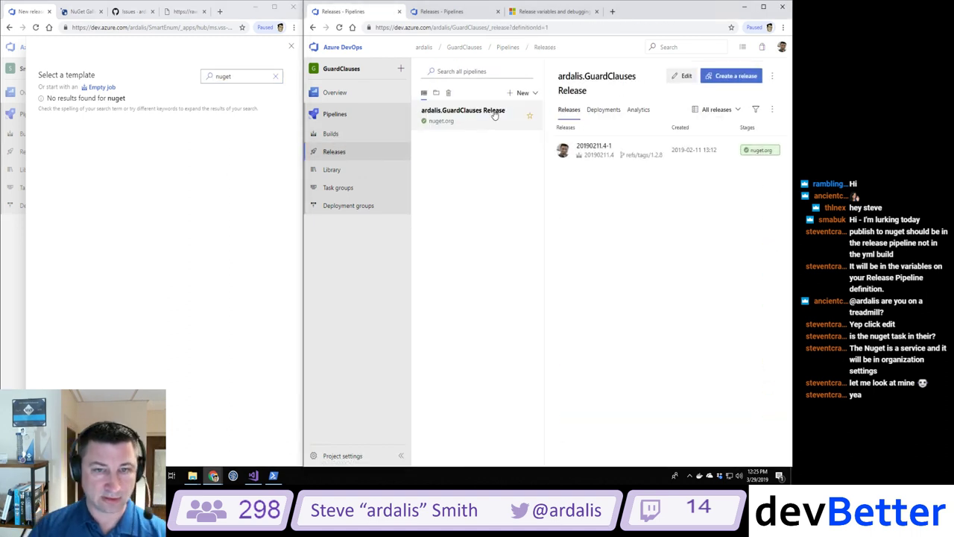
left_click(683, 77)
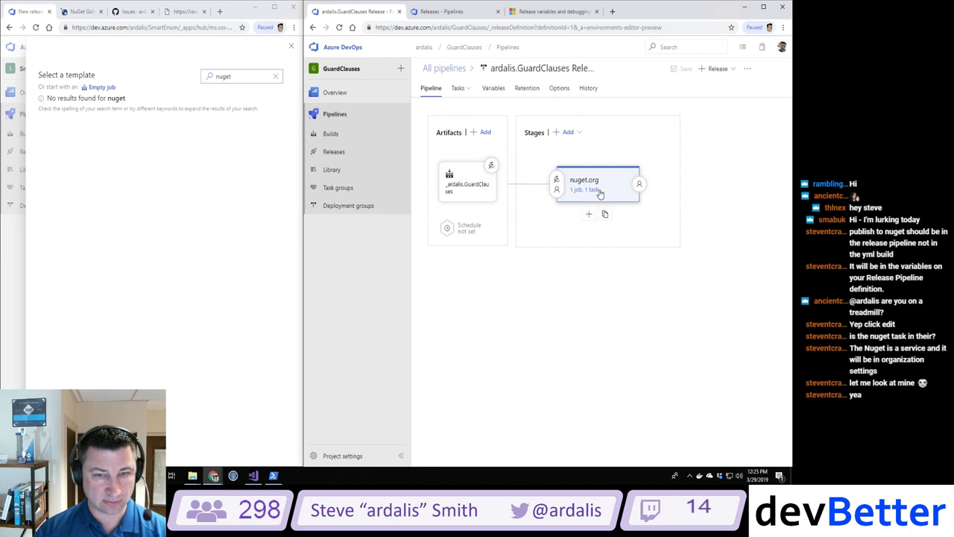
Step: Clear the template search and start the SmartEnum pipeline from an Empty job
left_click(131, 85)
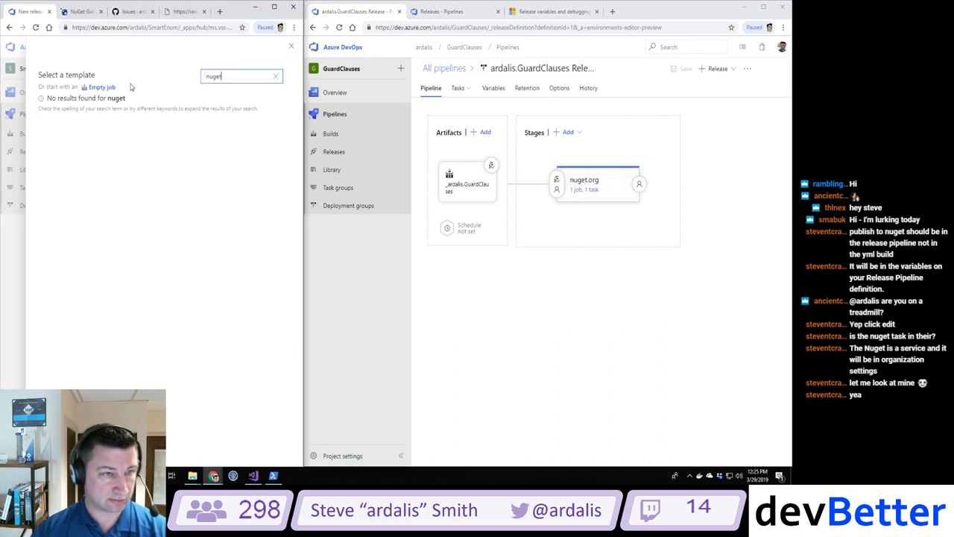
key("ctrl+a")
key("BackSpace")
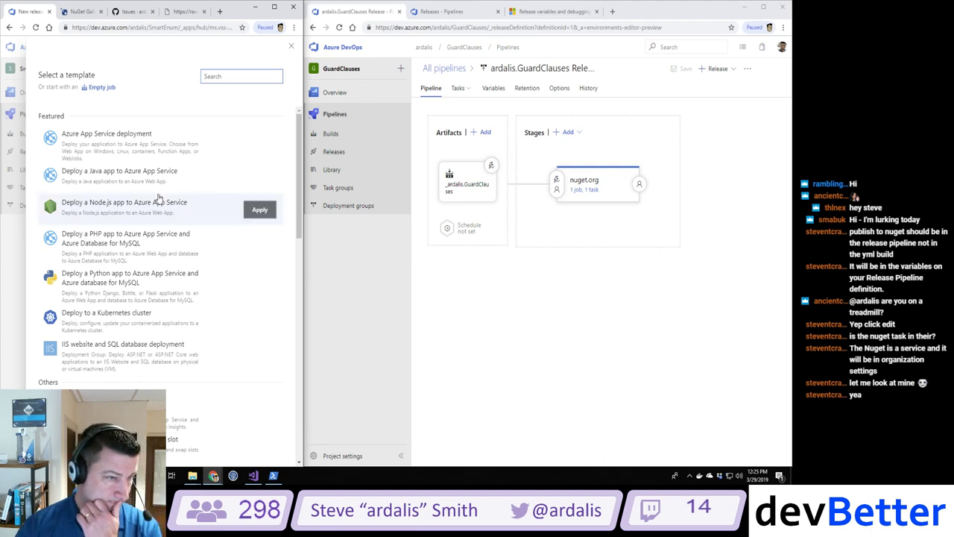
scroll(162, 188, "down", 1)
scroll(162, 192, "down", 7)
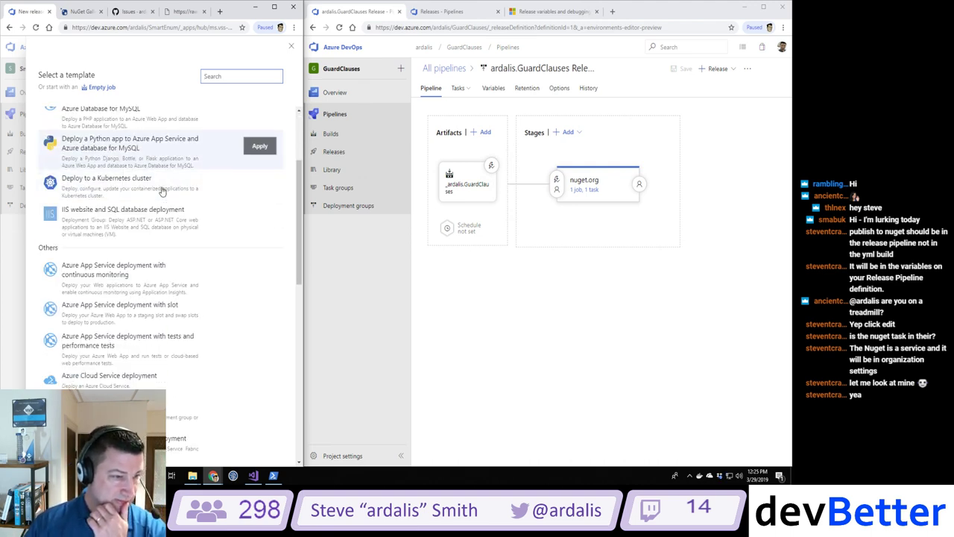
scroll(162, 191, "down", 5)
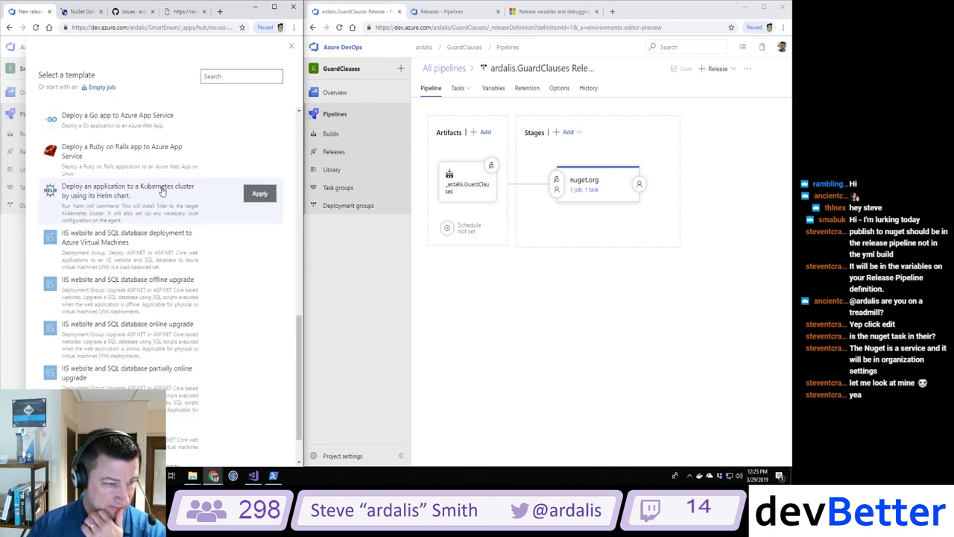
scroll(162, 192, "up", 12)
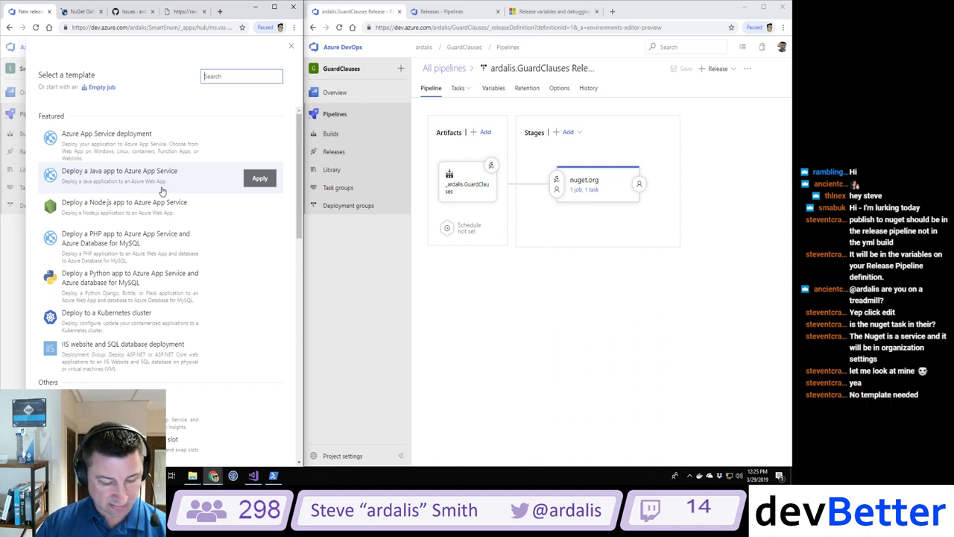
left_click(102, 87)
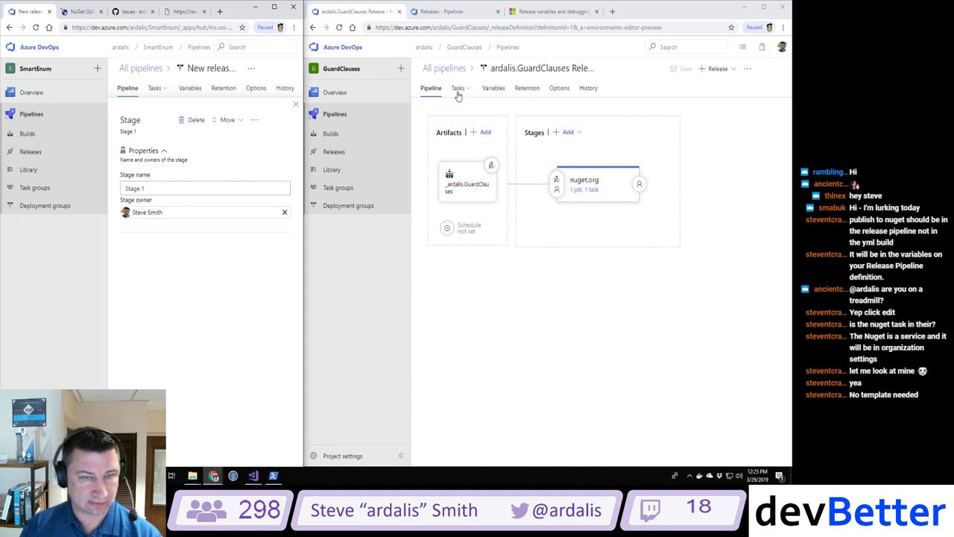
Step: Rename Stage 1 to 'Publish to nuget.org' and widen the SmartEnum pipeline window
mouse_move(155, 89)
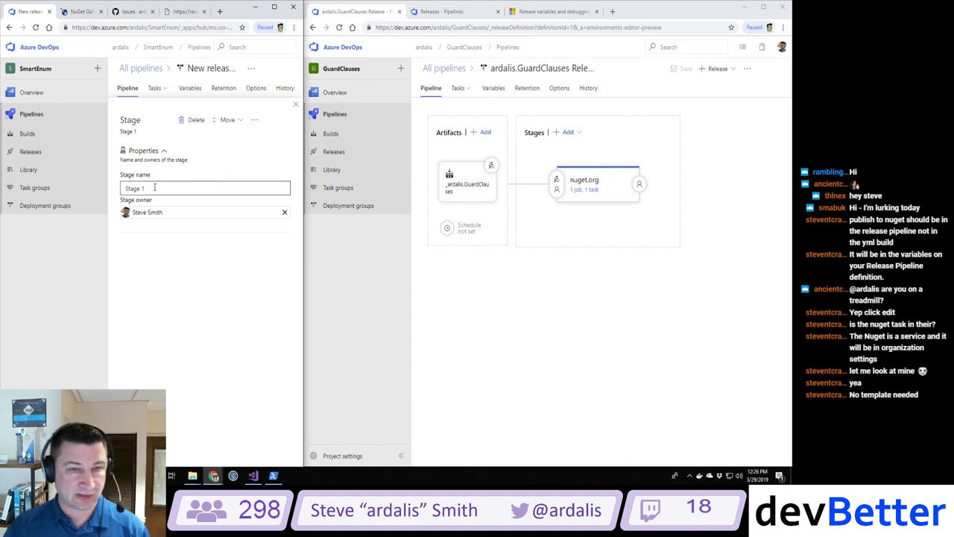
left_click_drag(154, 187, 44, 187)
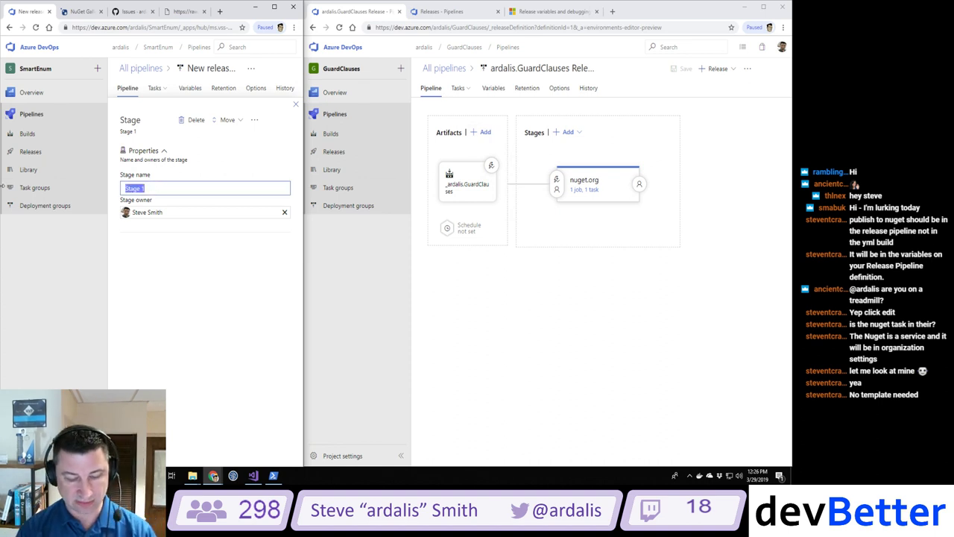
type("Publish to nuget.org")
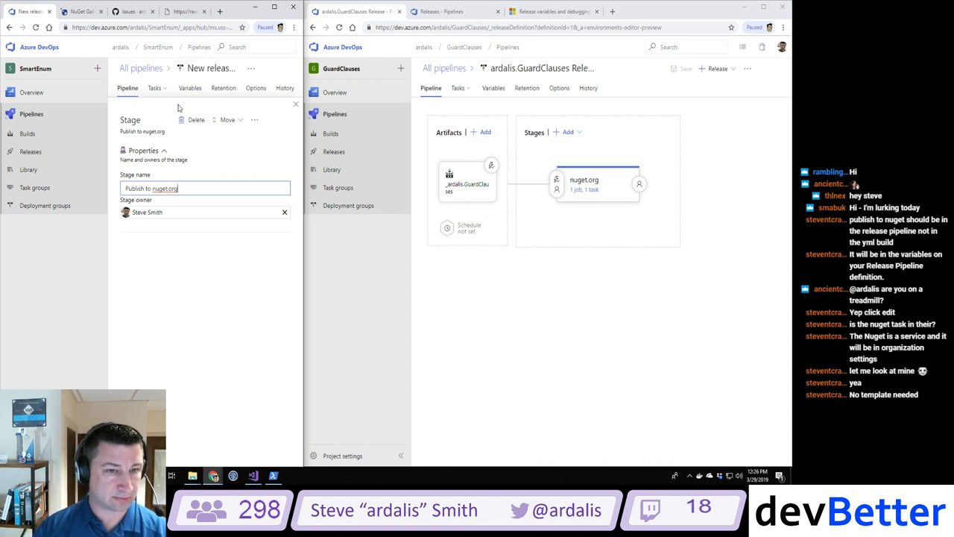
left_click(431, 90)
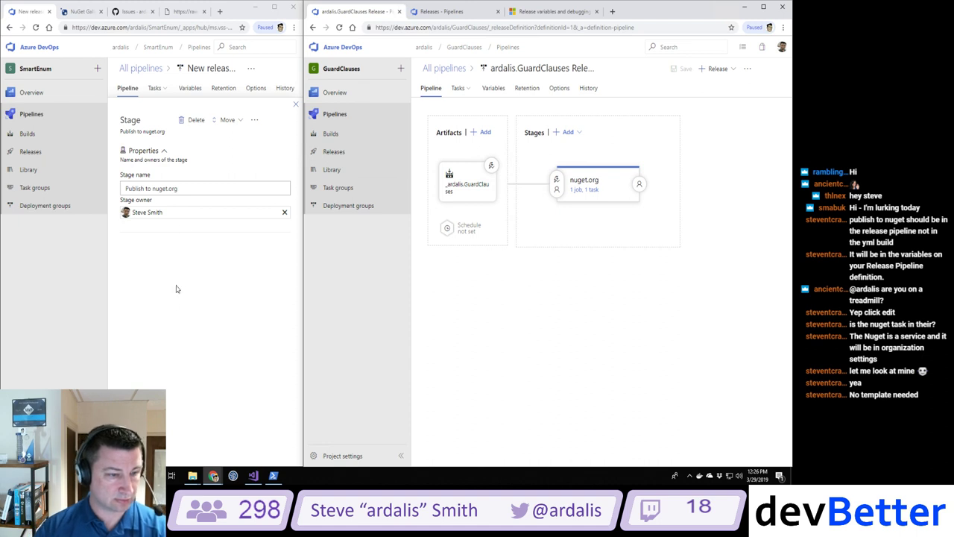
left_click_drag(303, 267, 372, 269)
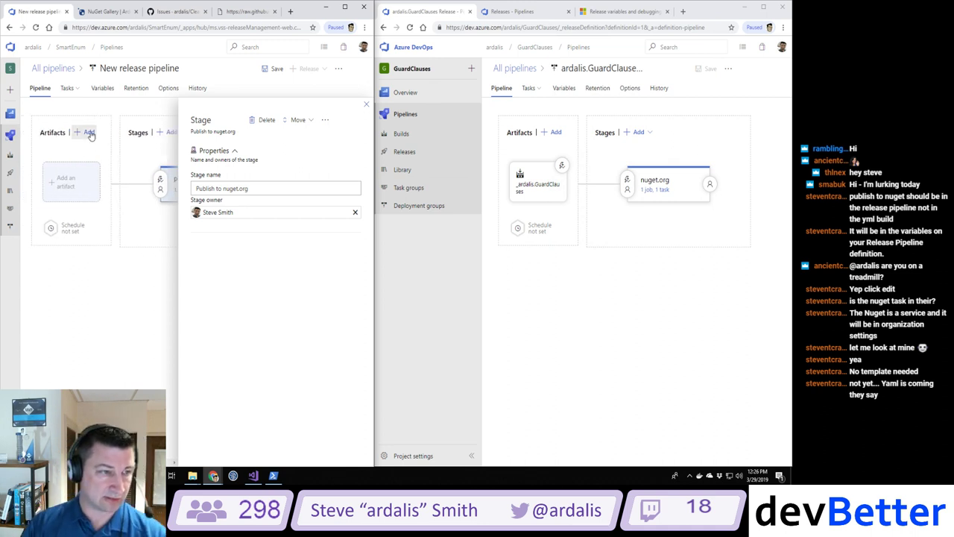
Step: Add the ardalis.SmartEnum build pipeline as the release pipeline's artifact source
left_click(87, 135)
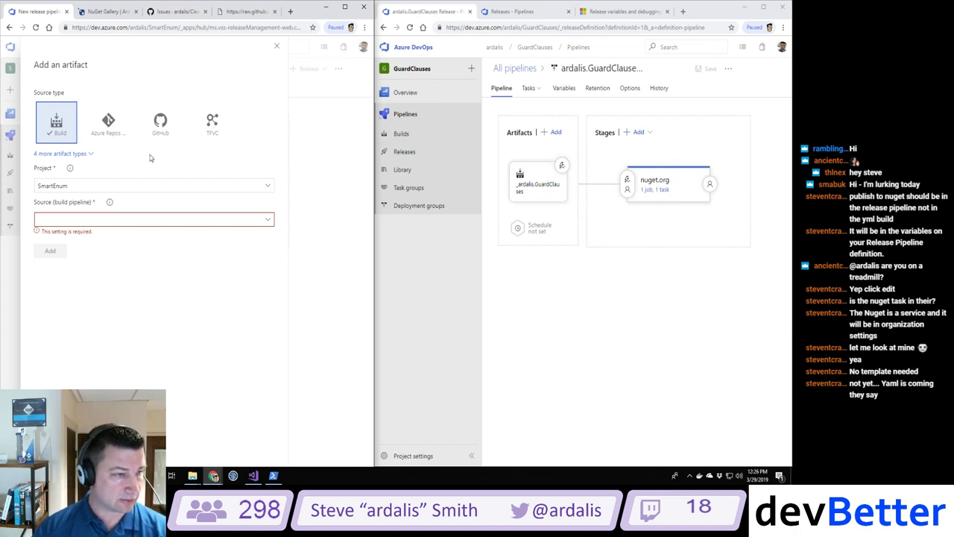
left_click(54, 154)
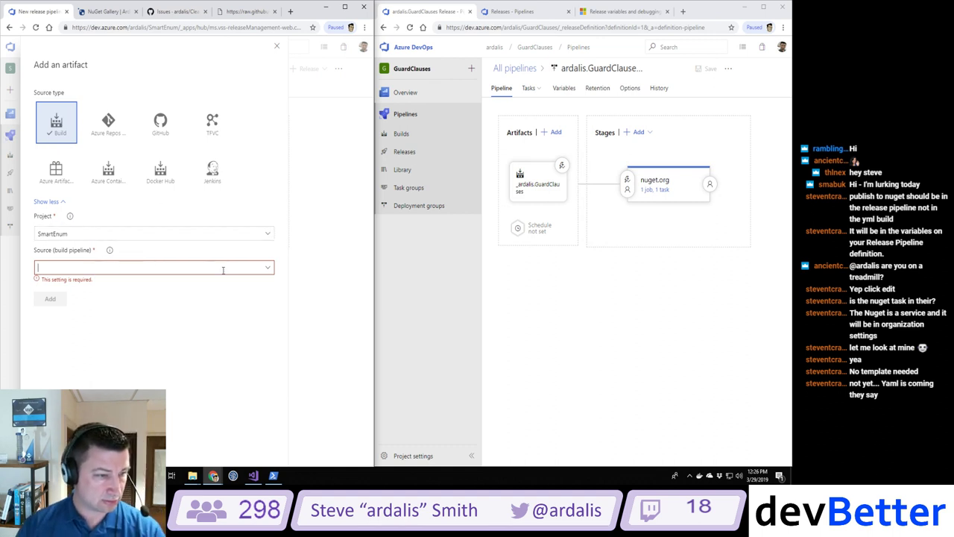
left_click(268, 267)
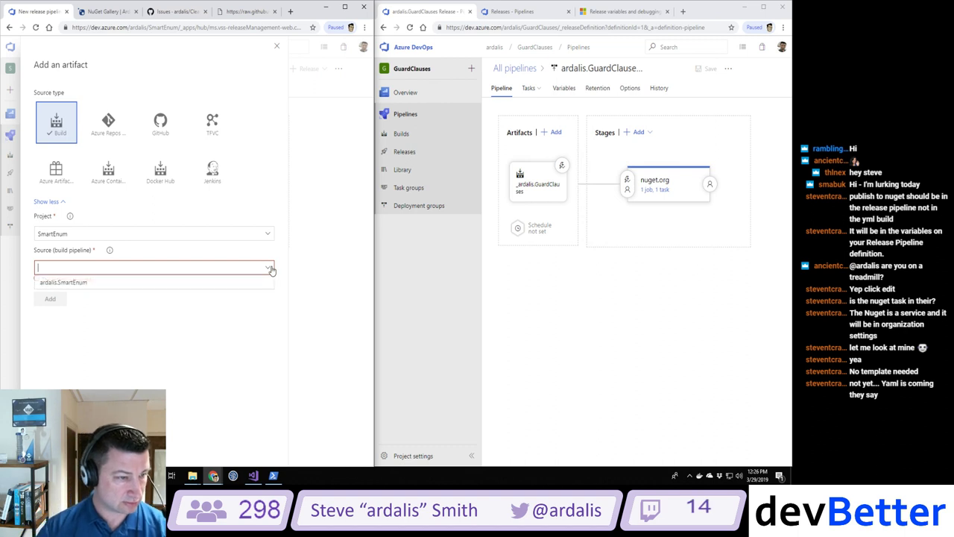
left_click(53, 283)
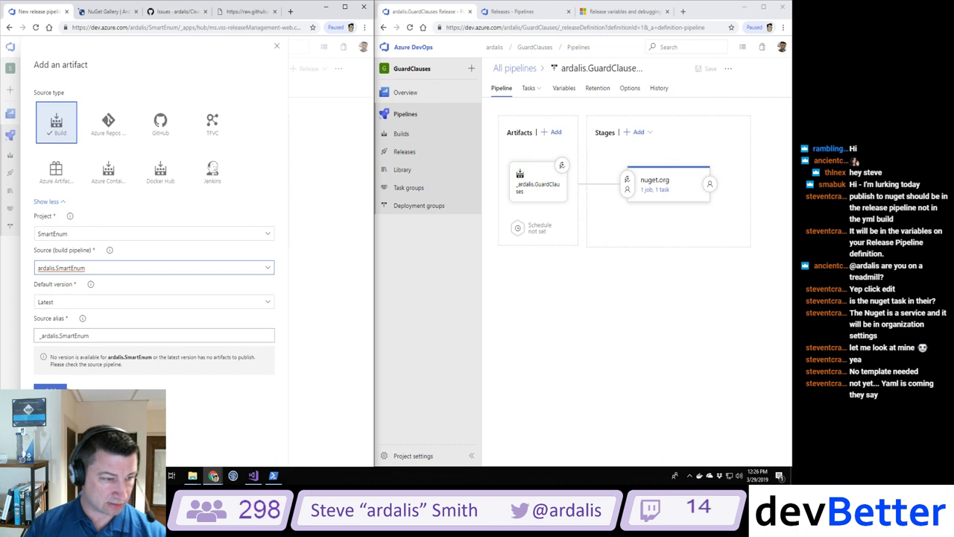
left_click(50, 389)
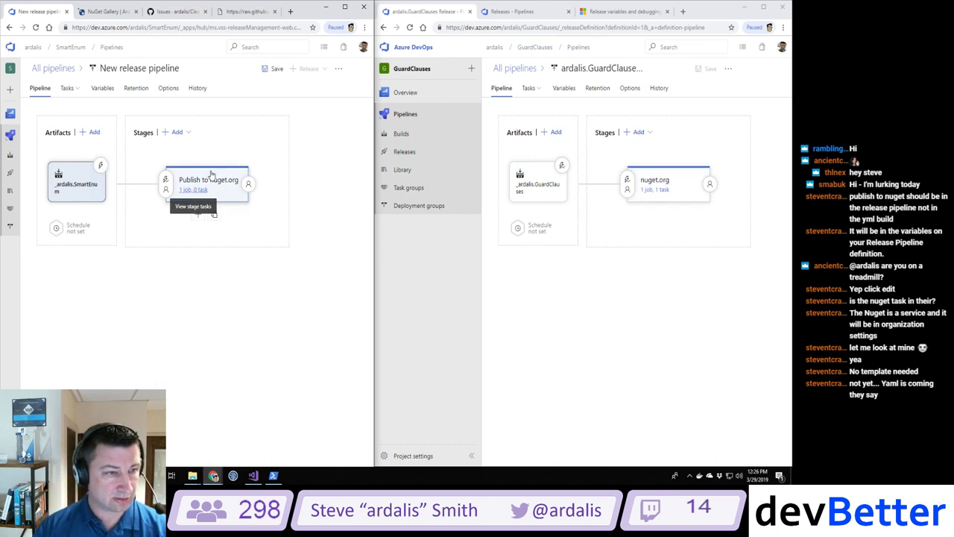
Step: Show both pipelines' stage tasks and add the NuGet task to SmartEnum's agent job
left_click(192, 189)
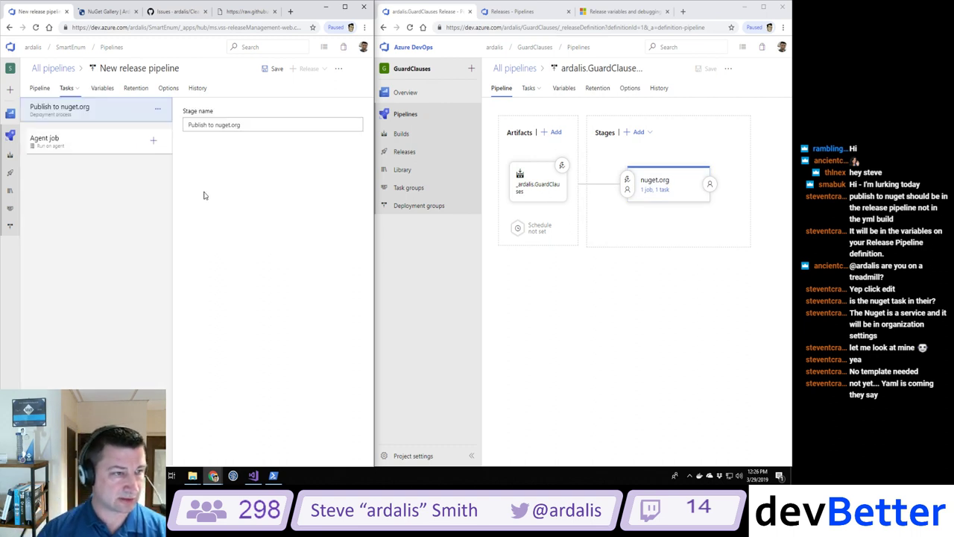
left_click(659, 191)
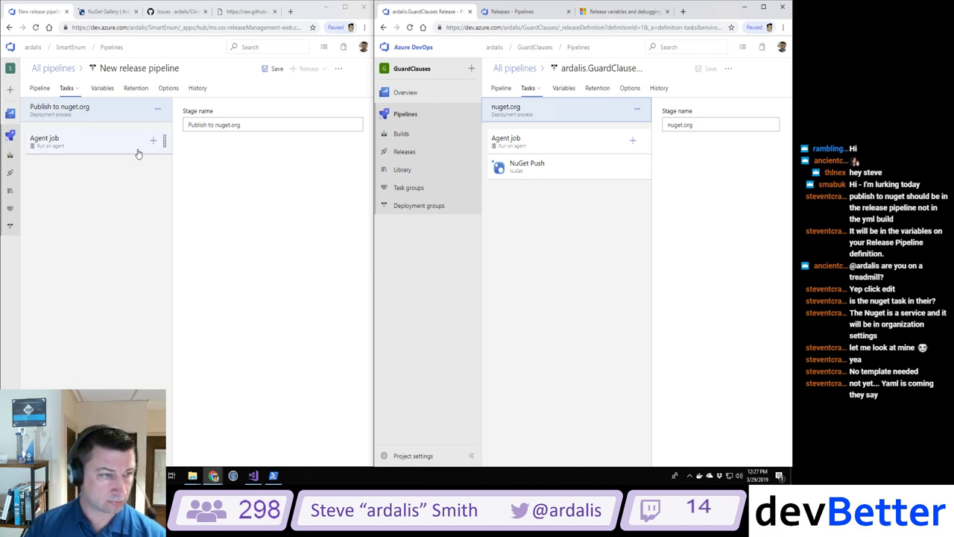
left_click(153, 141)
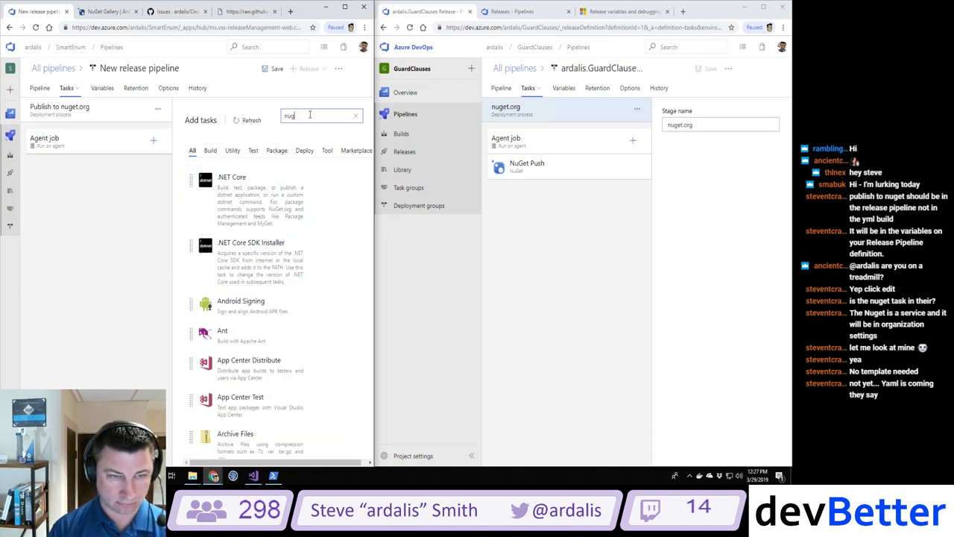
type("nuget")
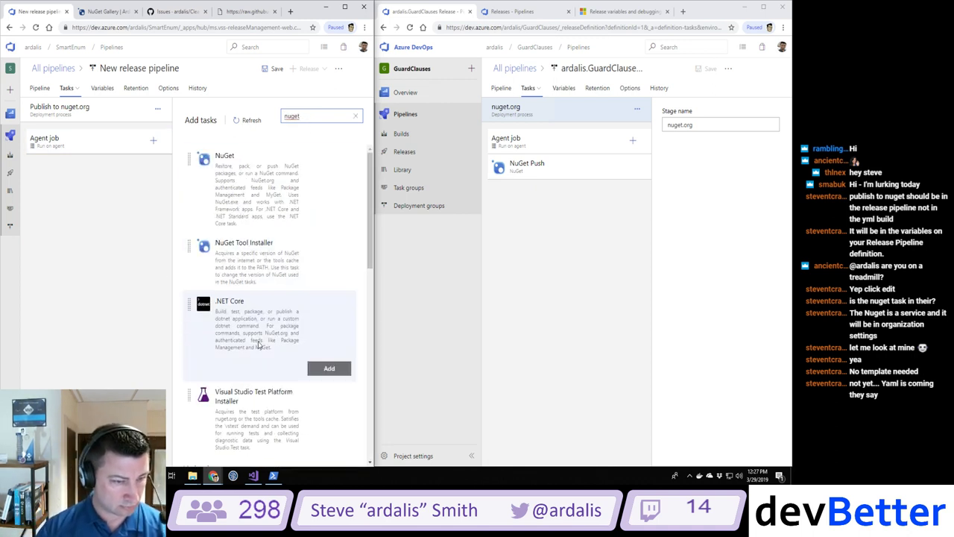
scroll(259, 344, "down", 2)
scroll(258, 344, "up", 3)
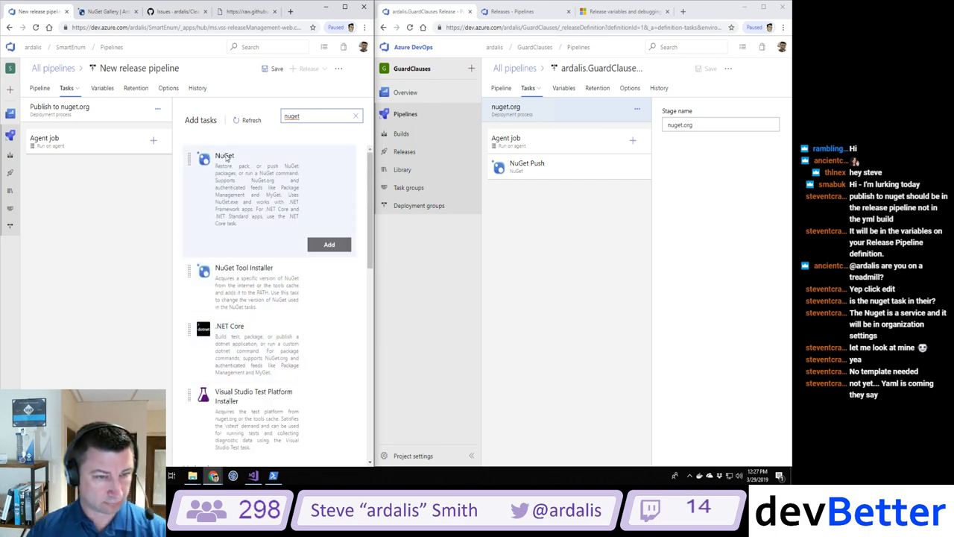
left_click(328, 244)
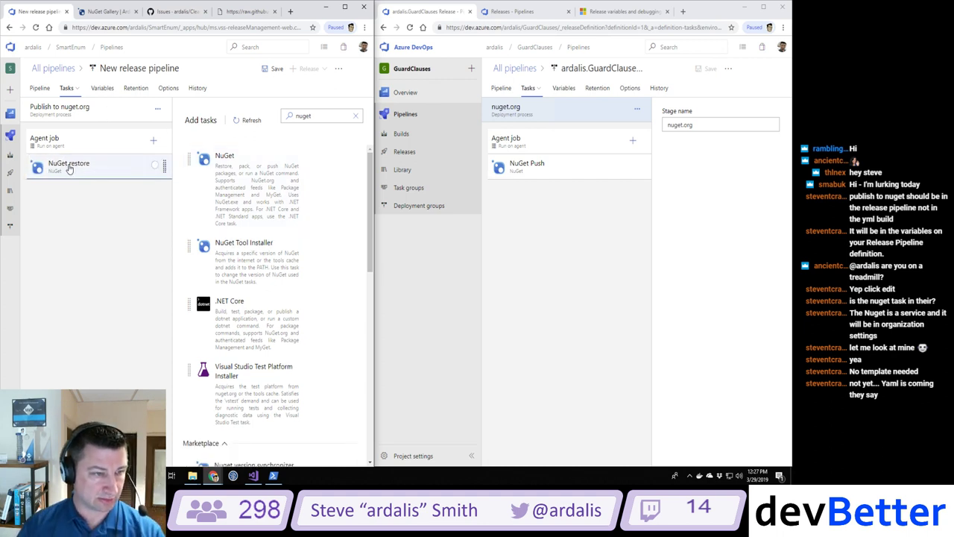
Step: Rename the new task to 'NuGet Push' and view GuardClauses' NuGet Push settings
left_click(153, 168)
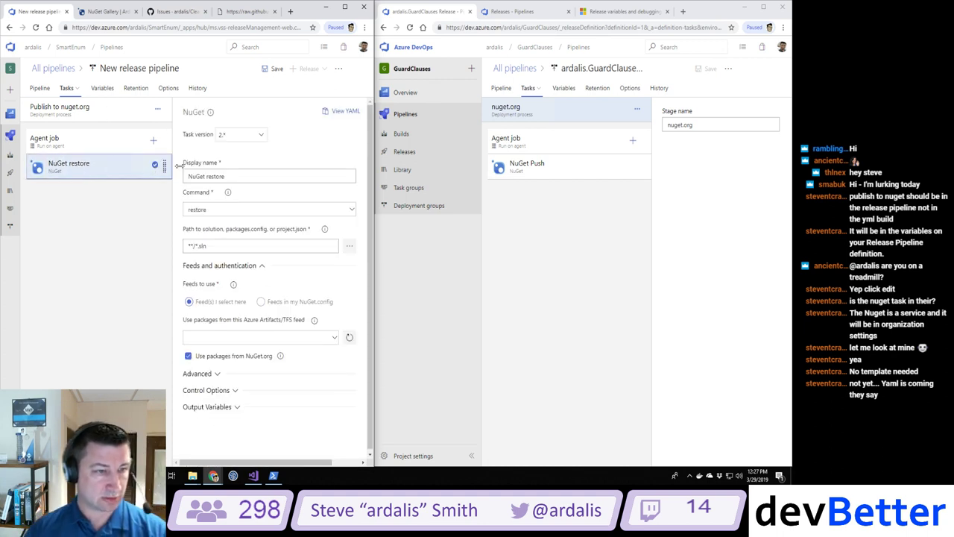
double_click(216, 176)
type("P")
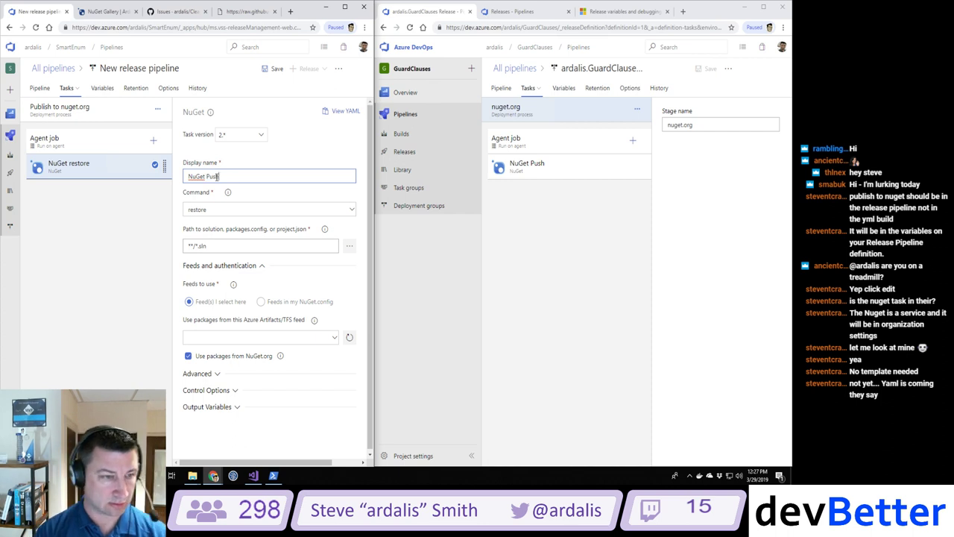
type("ush")
key("Tab")
key("Tab")
left_click(525, 168)
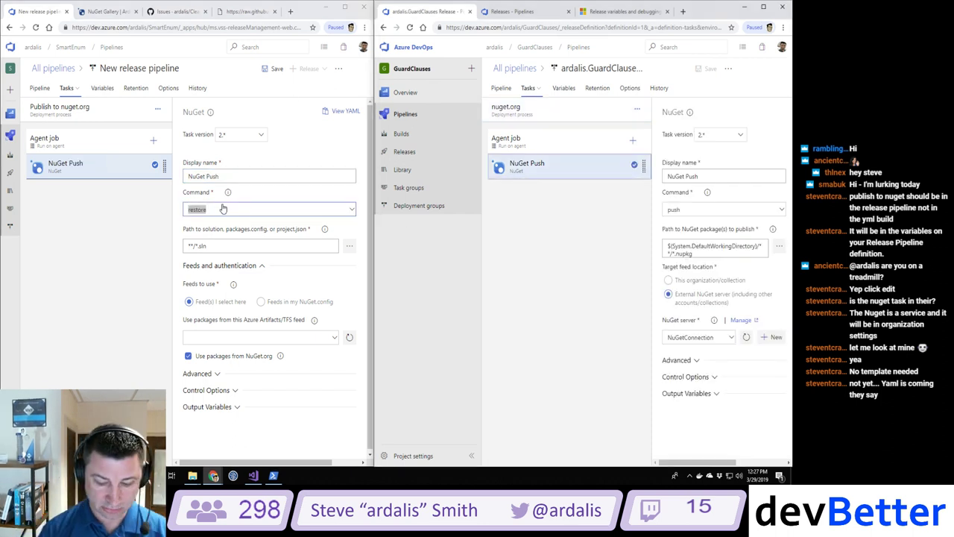
type("h")
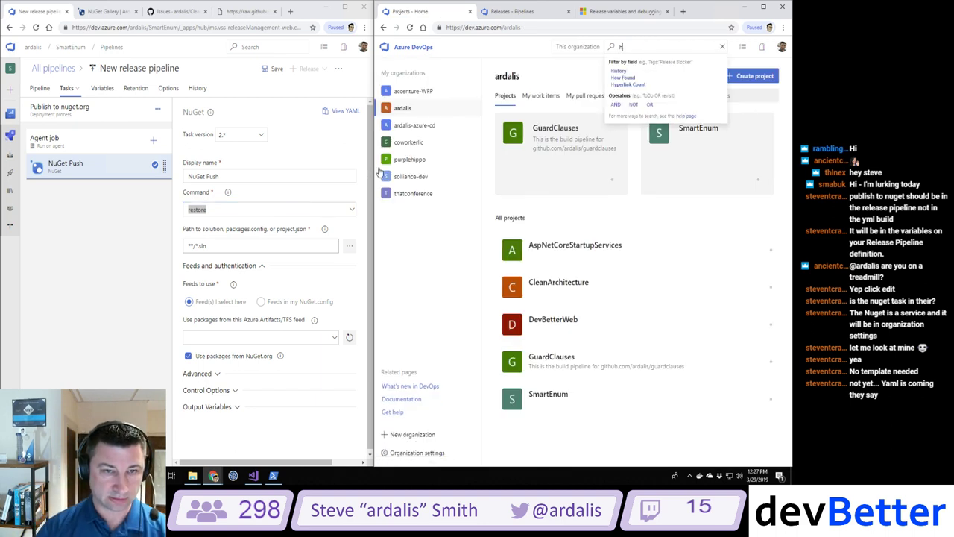
left_click(383, 26)
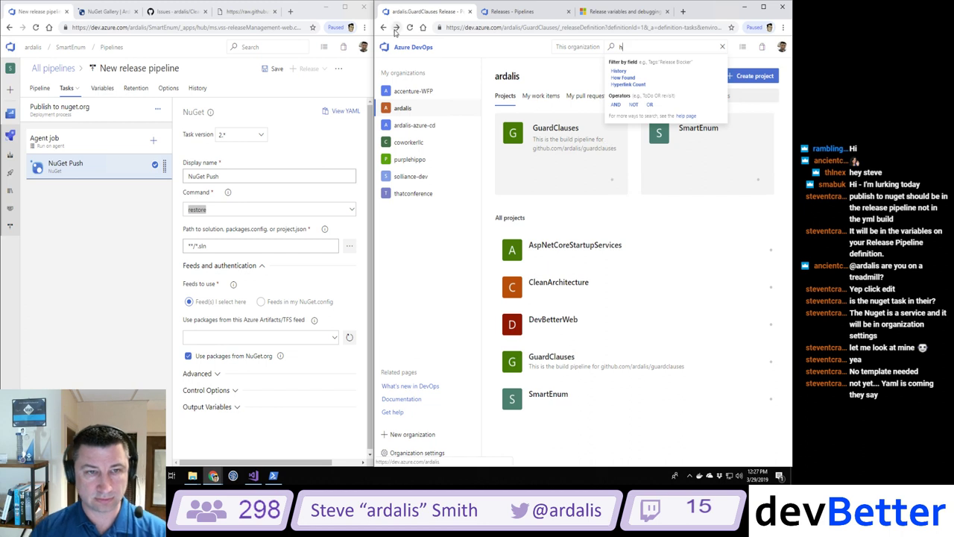
key("BackSpace")
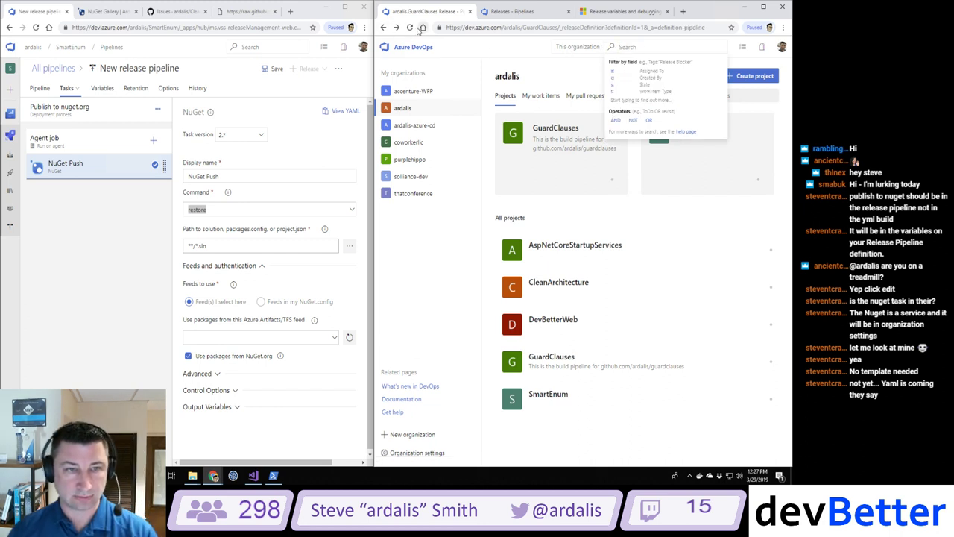
left_click(383, 27)
left_click(383, 27)
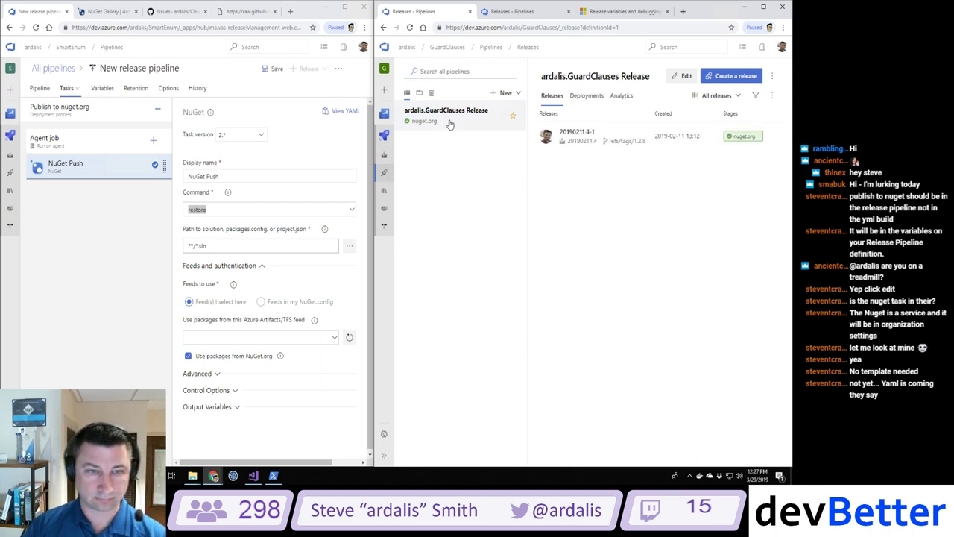
left_click(573, 132)
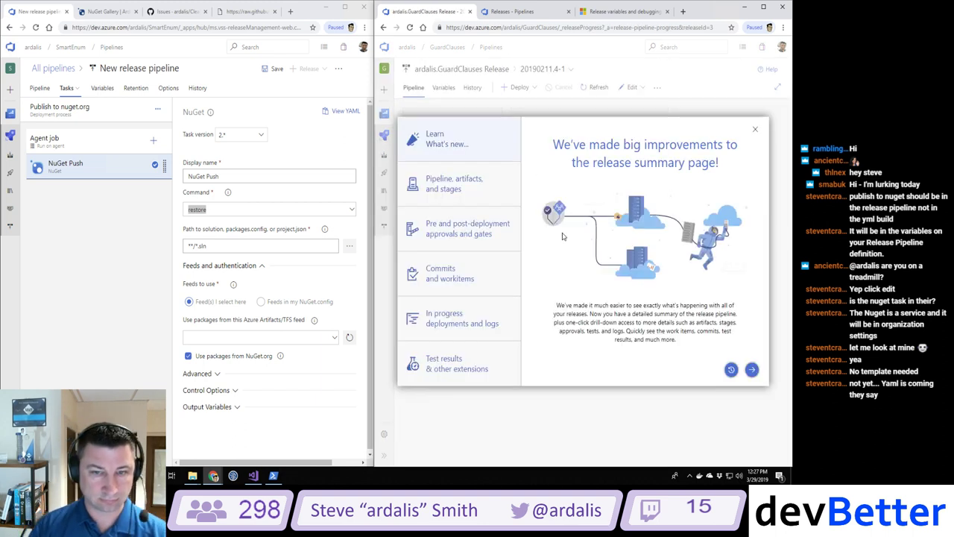
left_click(756, 130)
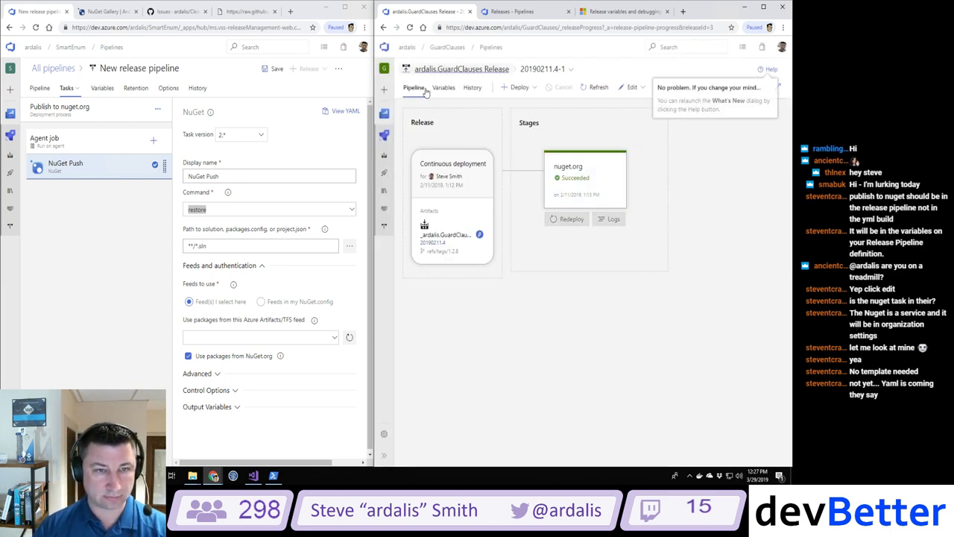
left_click(384, 172)
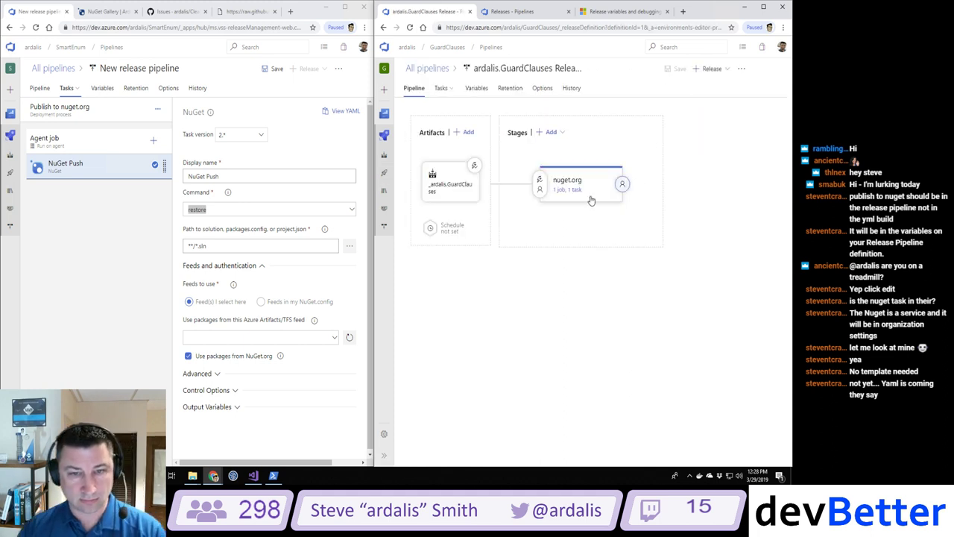
left_click(573, 195)
left_click(469, 172)
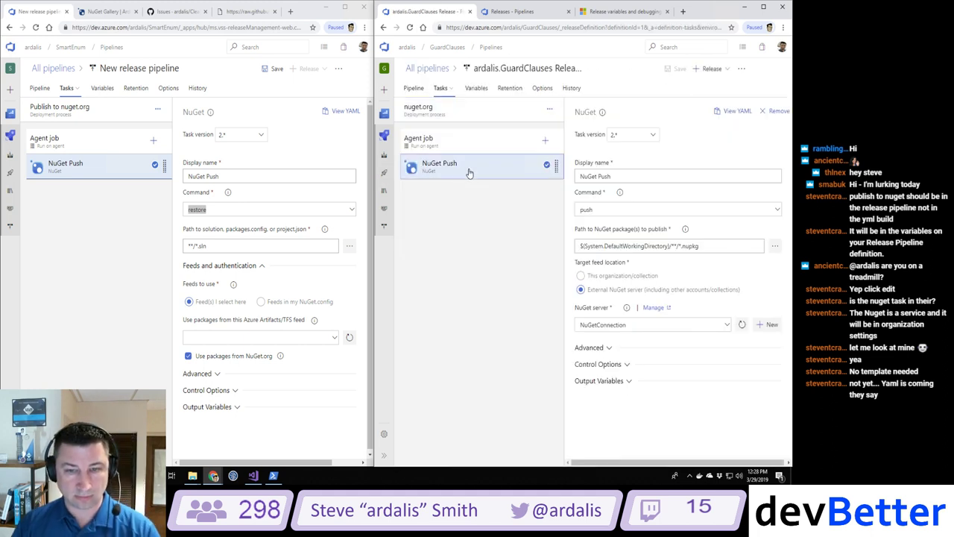
Step: Set the task command to push with package path $(System.DefaultWorkingDirectory)/**/*.nupkg copied from GuardClauses
left_click(217, 210)
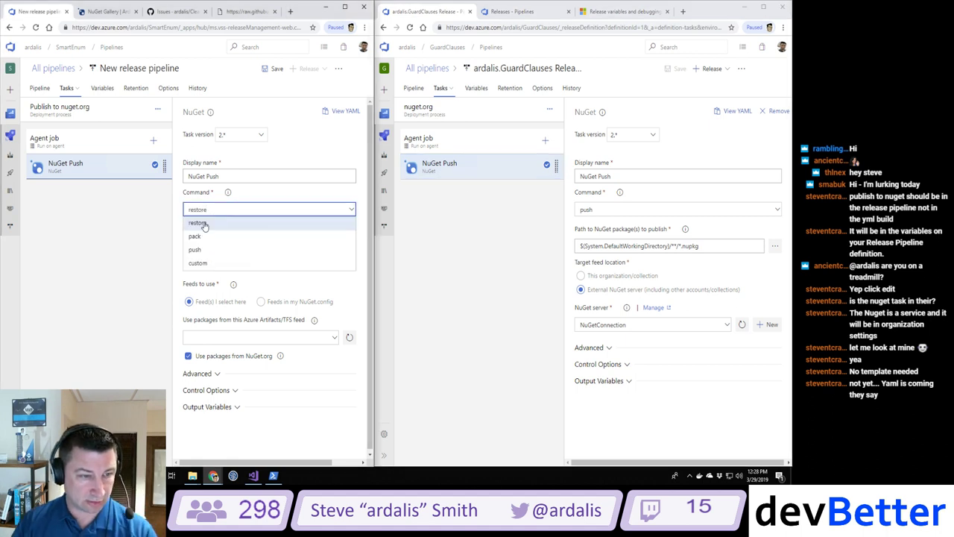
left_click(197, 249)
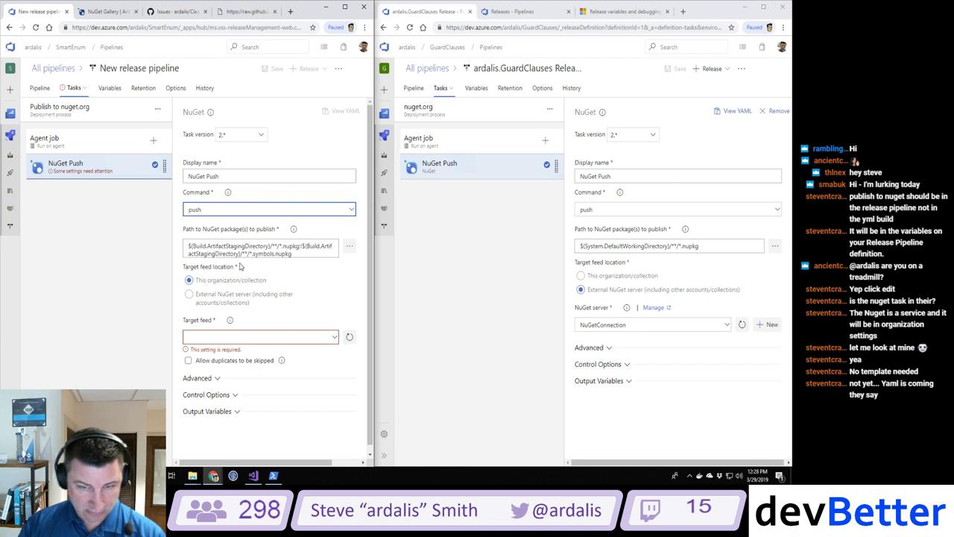
left_click_drag(701, 245, 535, 254)
key("ctrl+c")
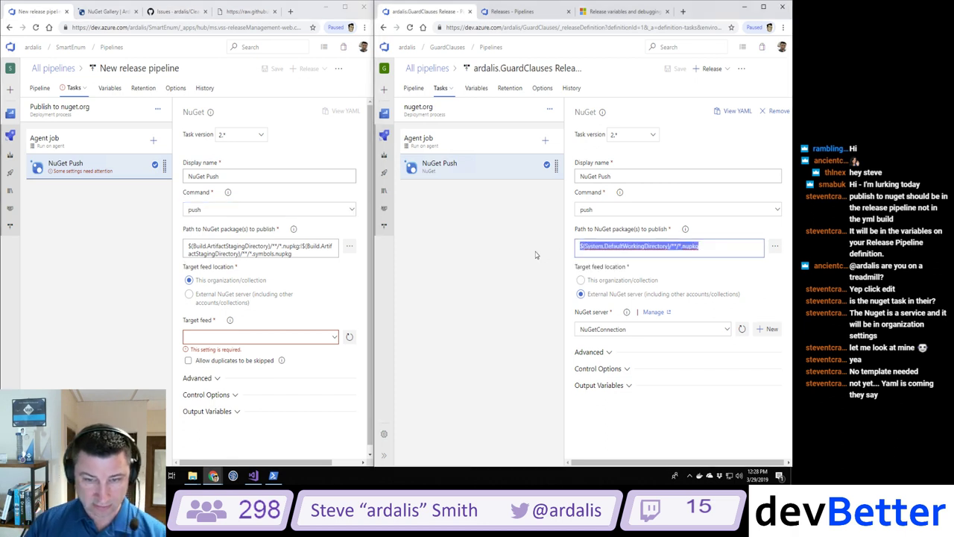
left_click(266, 252)
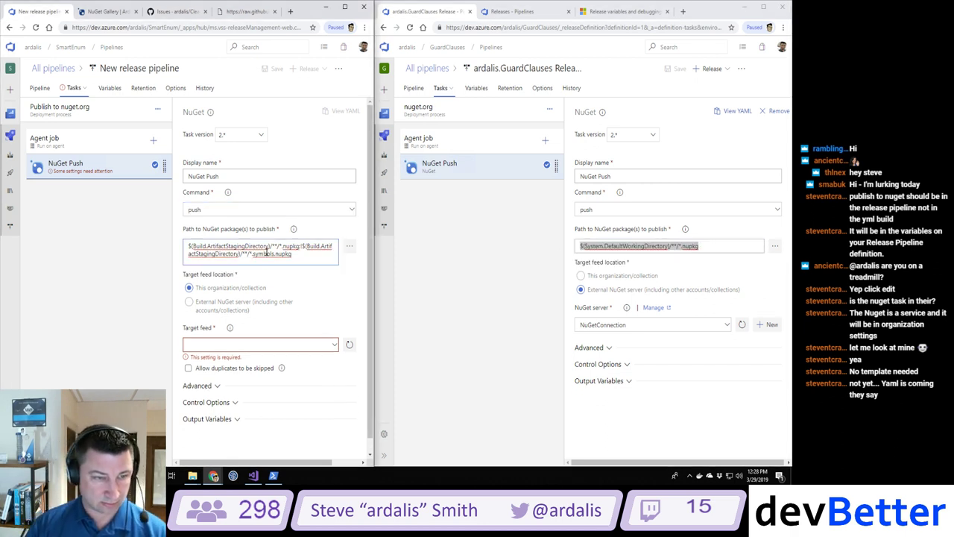
key("ctrl+a")
key("ctrl+v")
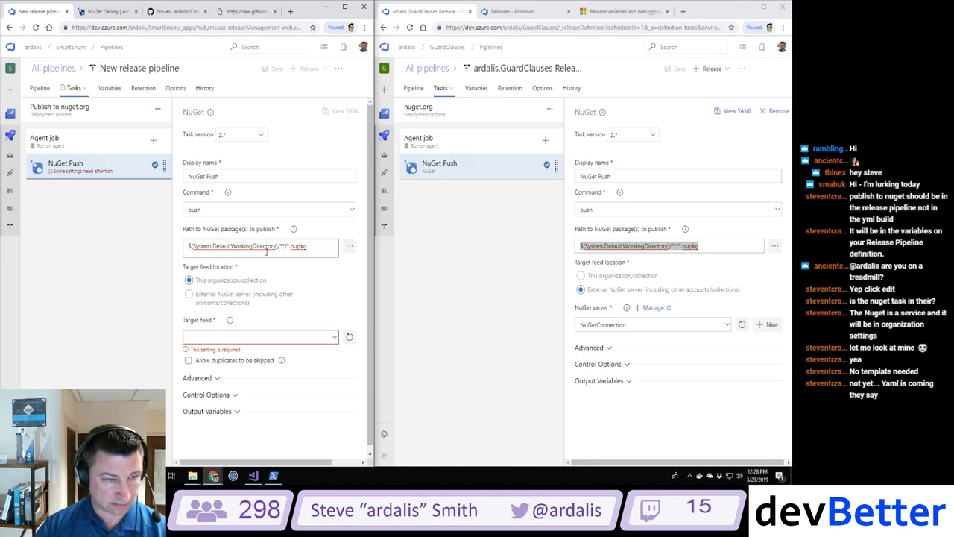
Step: Target an external NuGet server and begin a new service connection named NuGetConnection
left_click(189, 294)
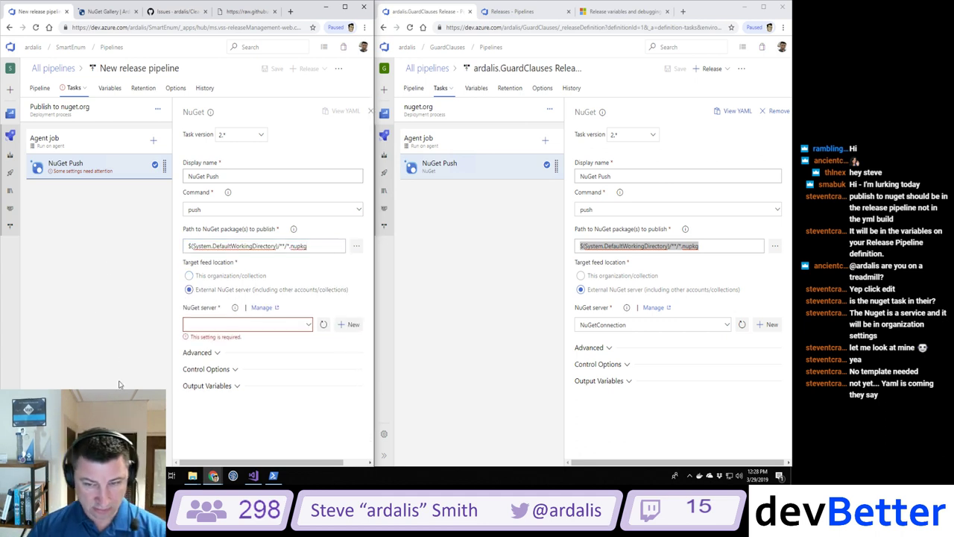
left_click(304, 324)
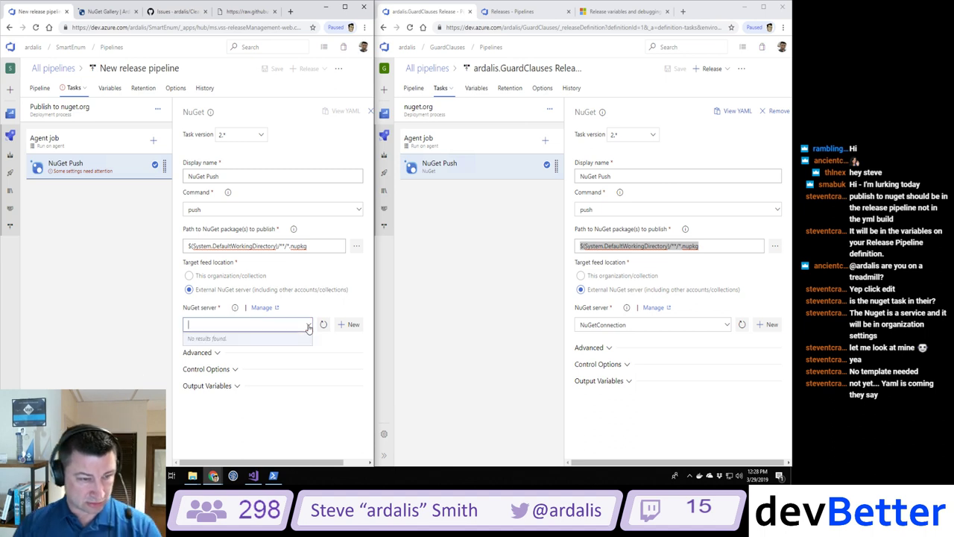
left_click(305, 327)
left_click(307, 329)
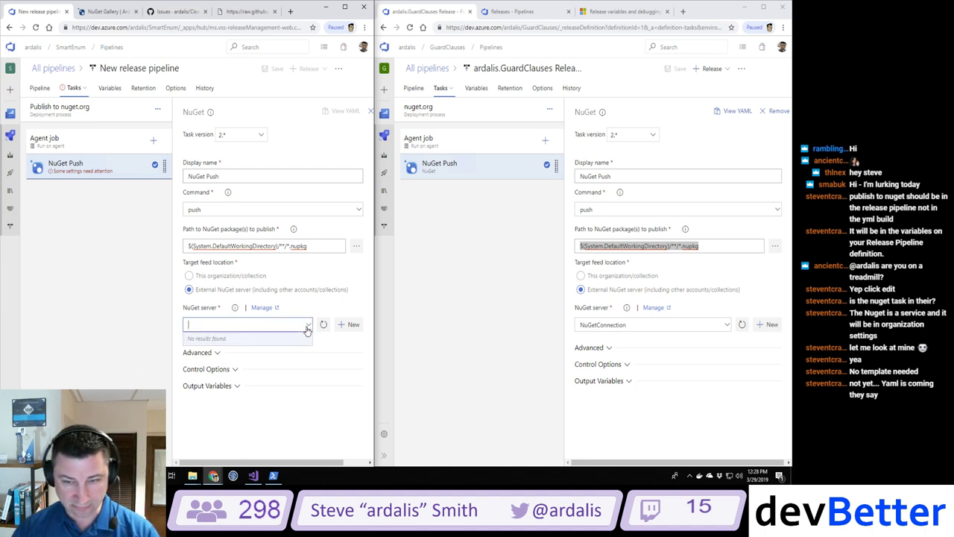
left_click(351, 326)
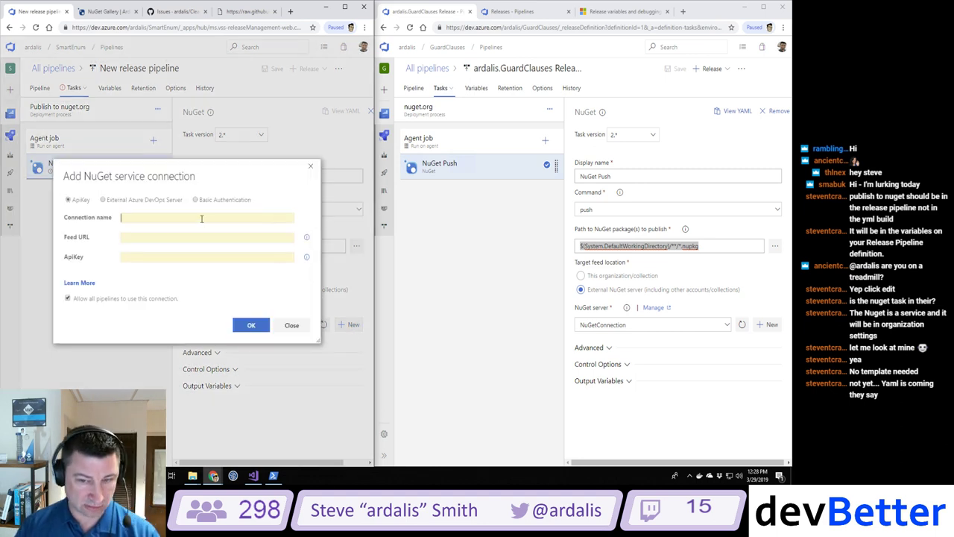
type("Nu")
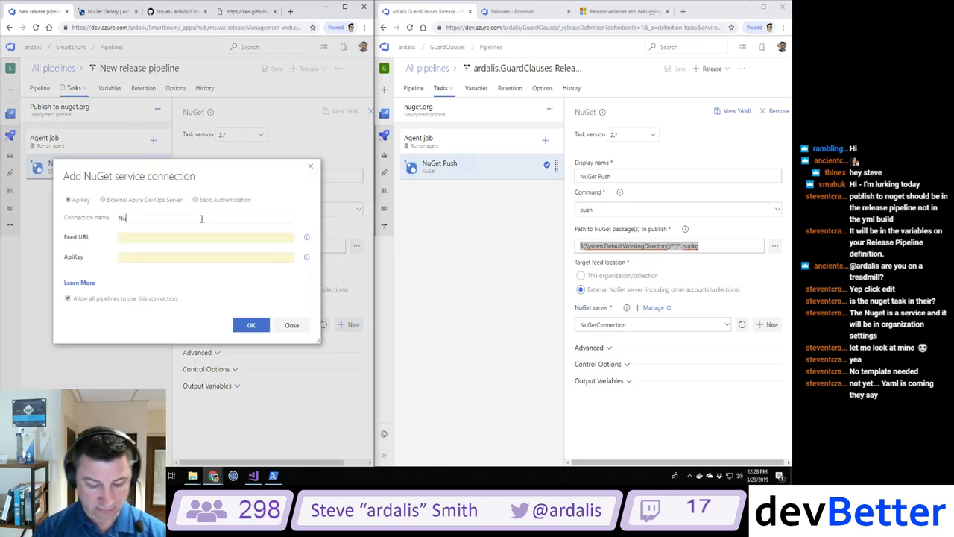
type("GetConnection")
key("Tab")
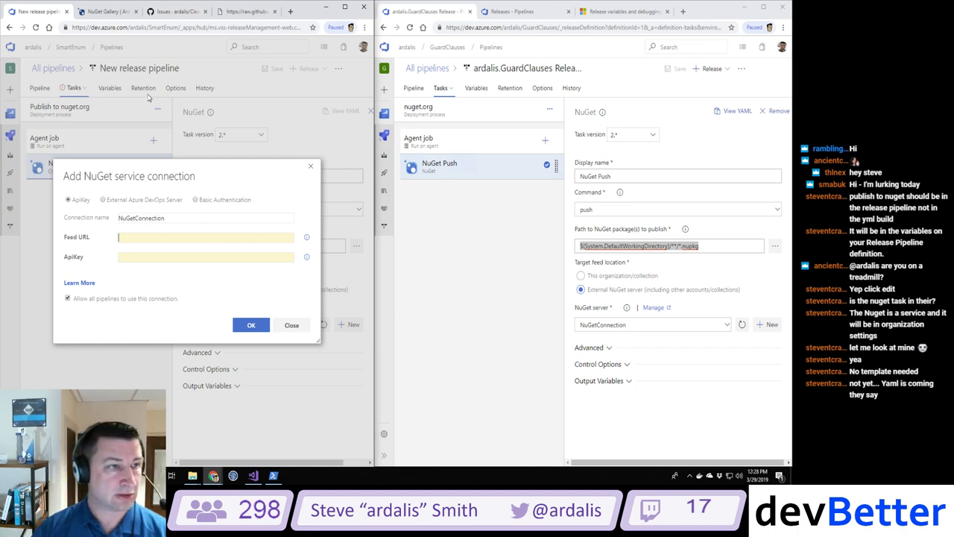
left_click(248, 11)
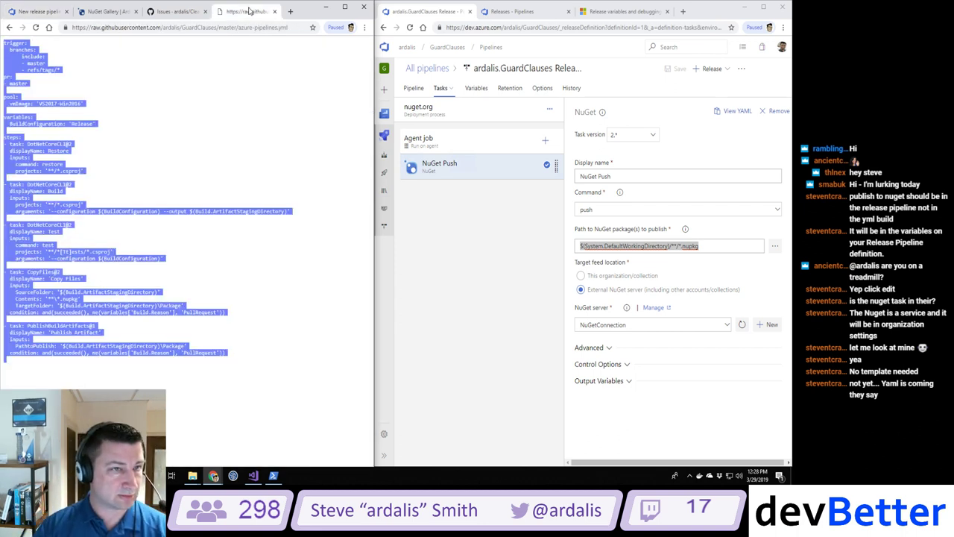
Step: Trim the raw YAML file address down to the repository path and load it
left_click(182, 91)
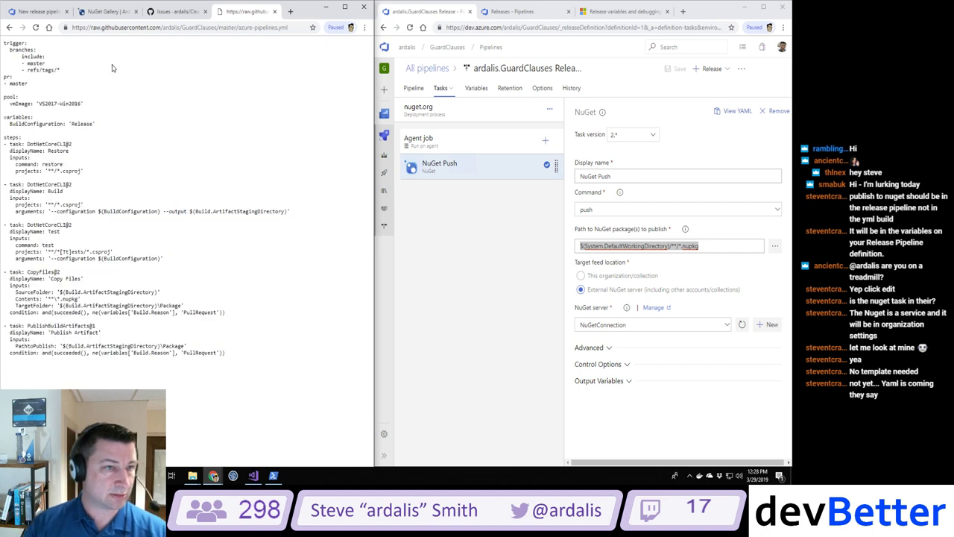
left_click(233, 28)
left_click(222, 27)
left_click_drag(216, 28, 337, 33)
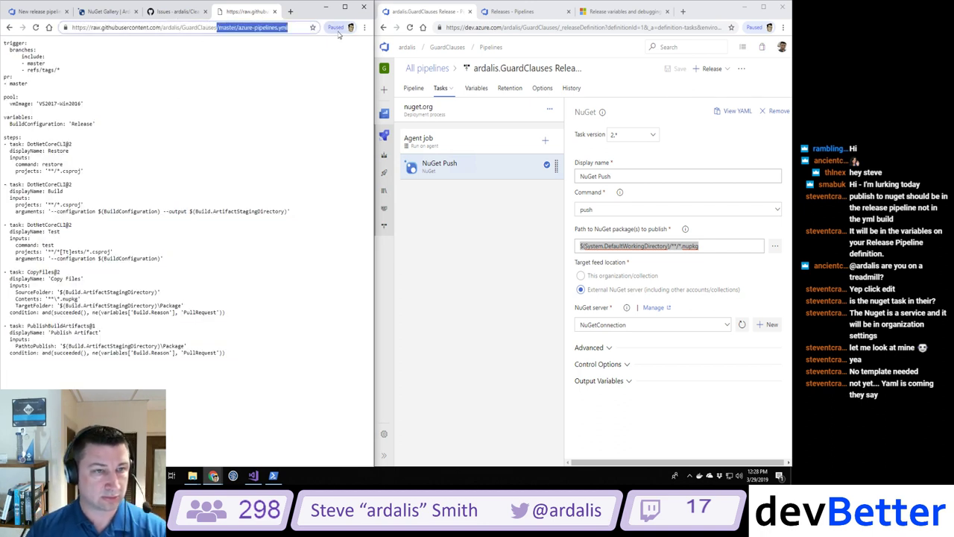
key("BackSpace")
key("Return")
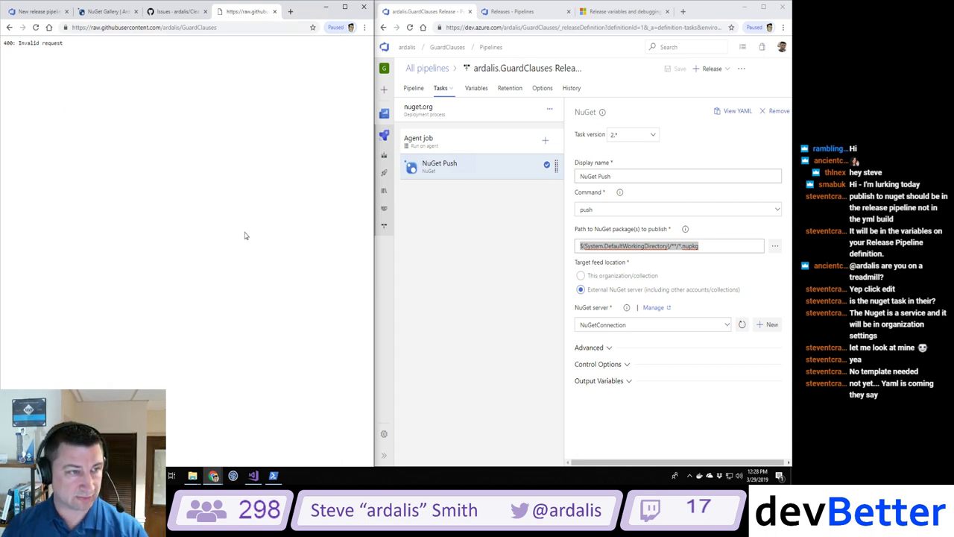
Step: Go to github.com/ardalis/guardclauses, open nuget.txt, and copy the nuget.org feed URL on line 9
left_click(129, 28)
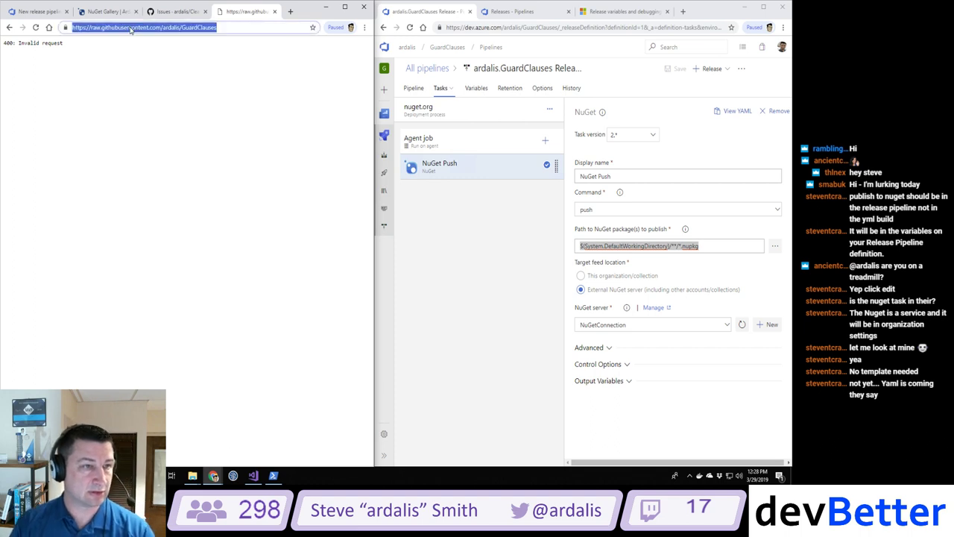
double_click(130, 28)
left_click(90, 28)
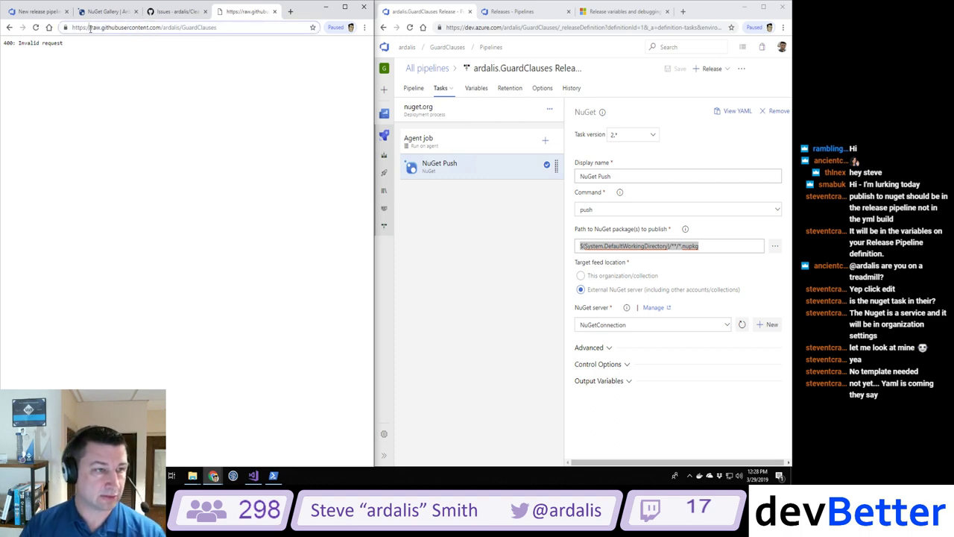
left_click_drag(90, 28, 260, 42)
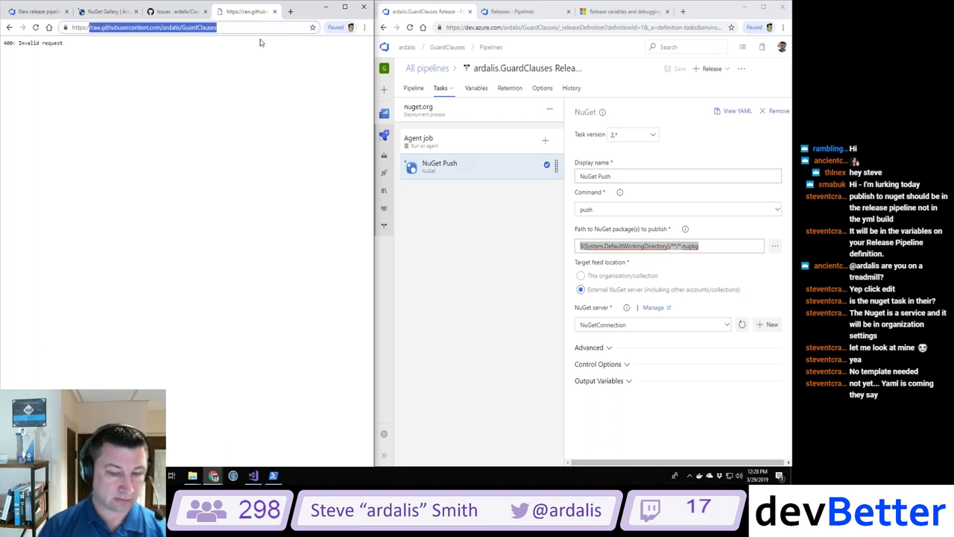
type("gi")
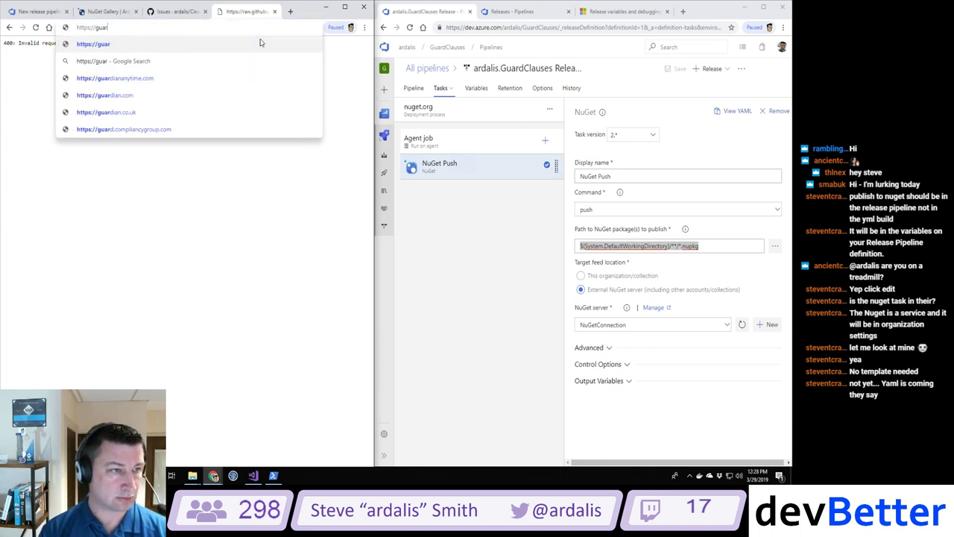
key("BackSpace")
key("BackSpace")
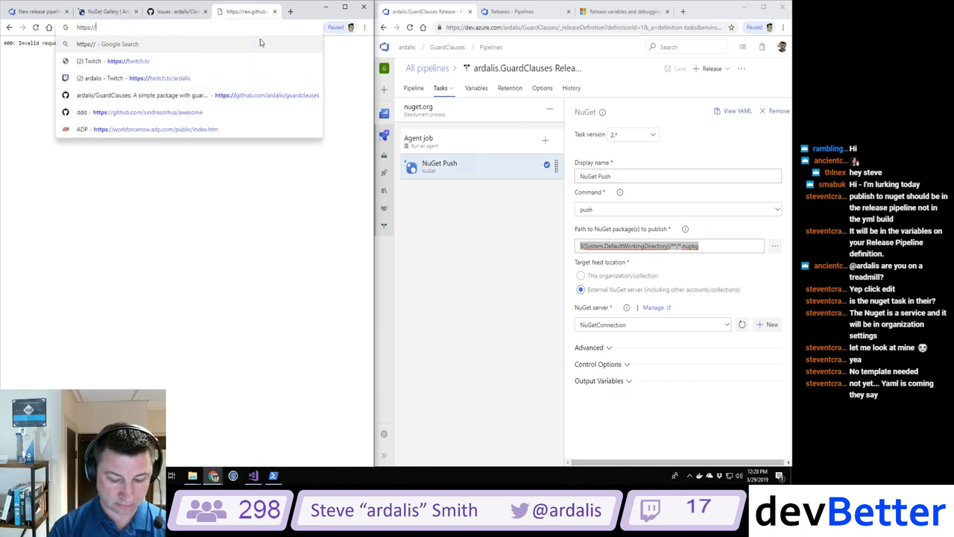
type("github.com/ardalis")
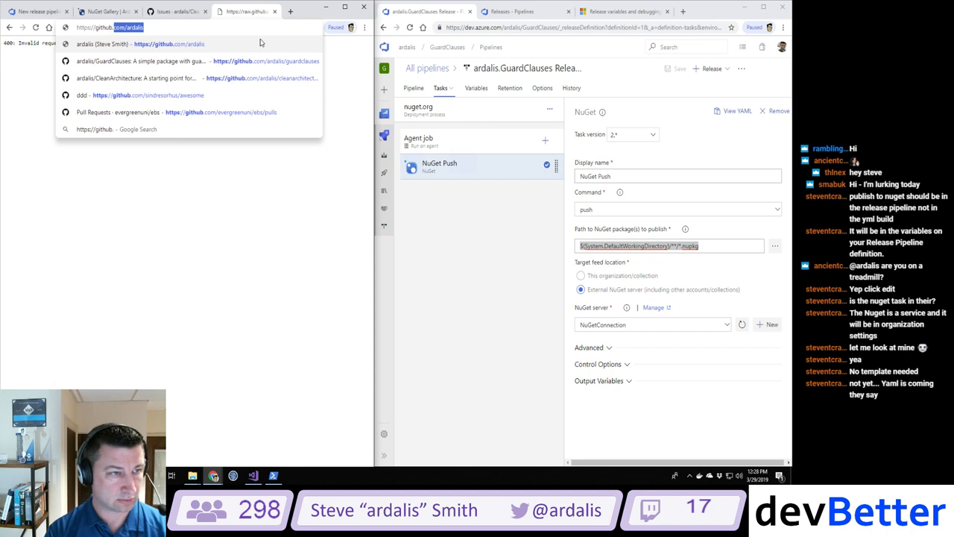
type("/guardclauses")
key("Return")
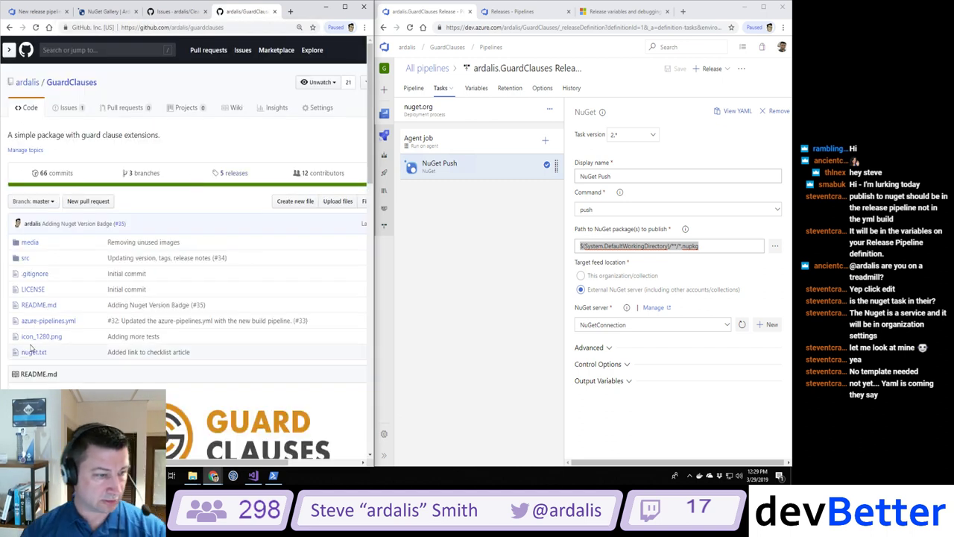
left_click(33, 352)
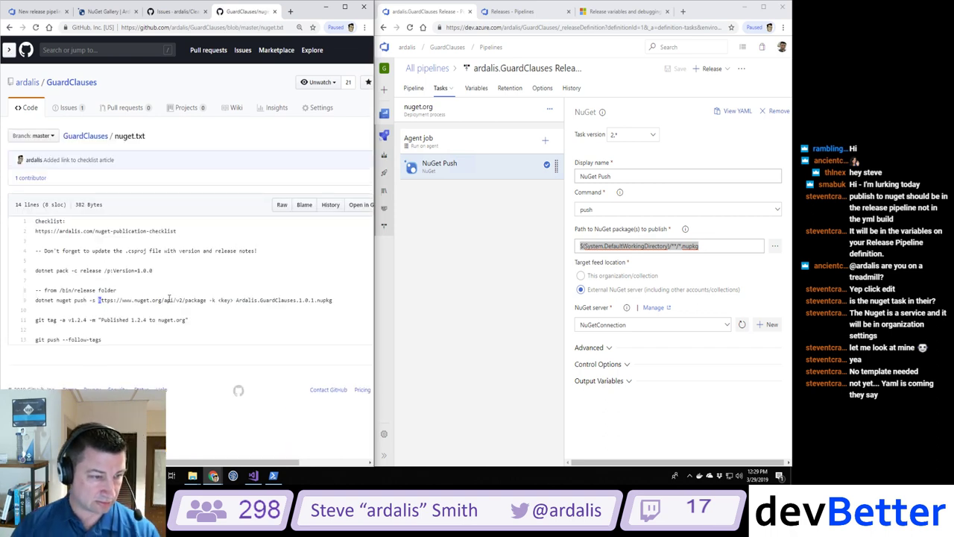
left_click_drag(97, 299, 205, 299)
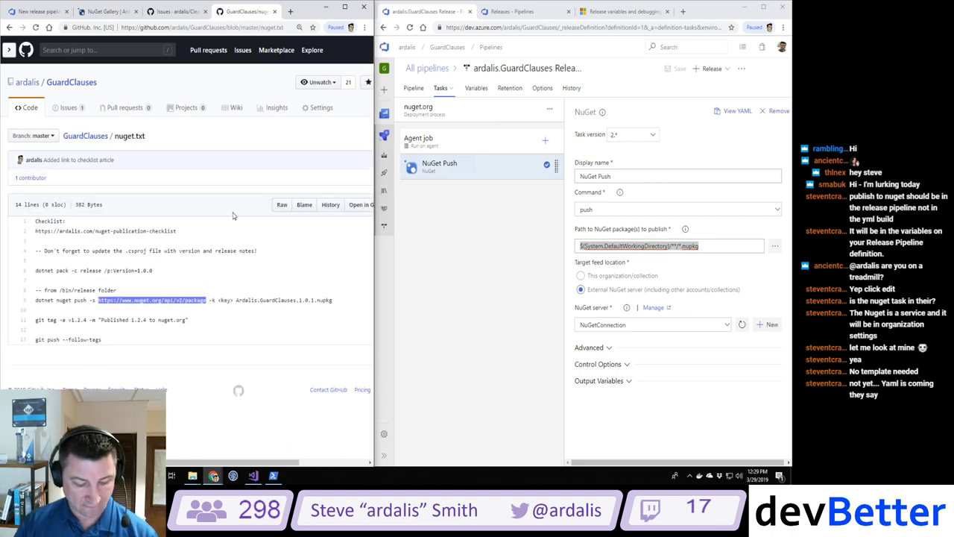
left_click(45, 11)
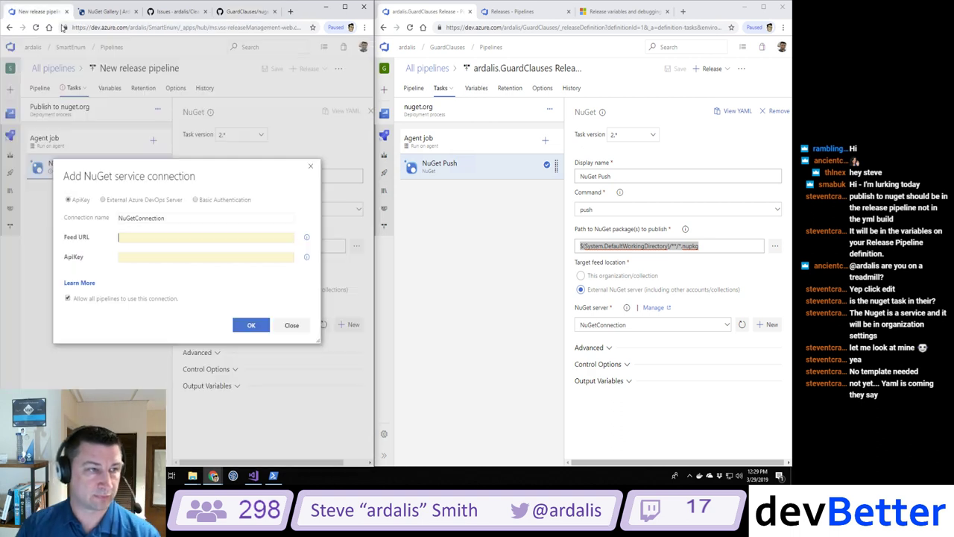
type("https://www.nuget.org/api/v2/package")
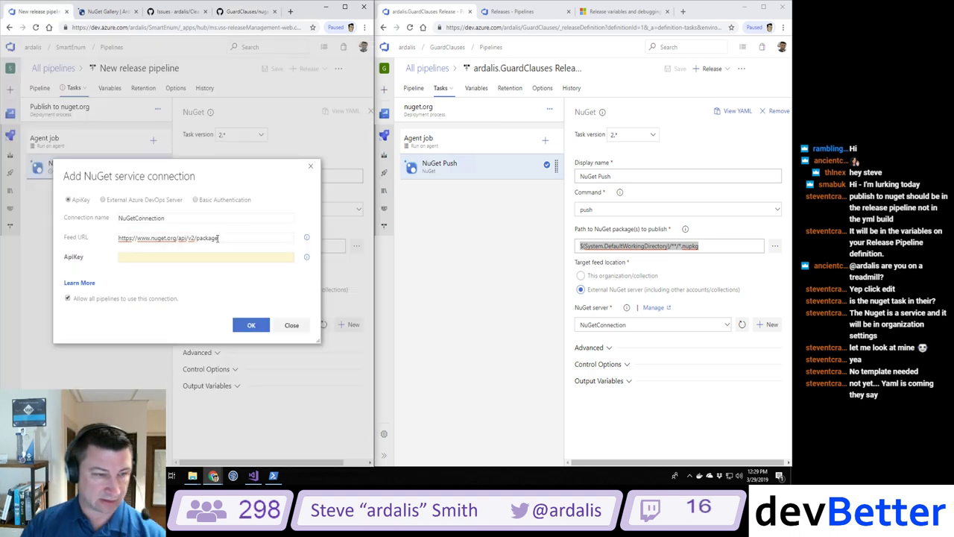
left_click(213, 256)
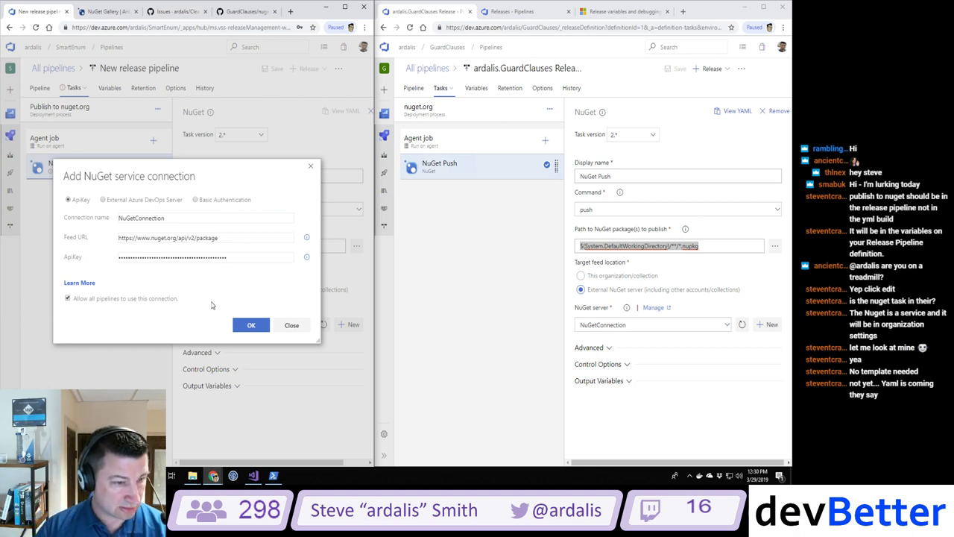
left_click(251, 325)
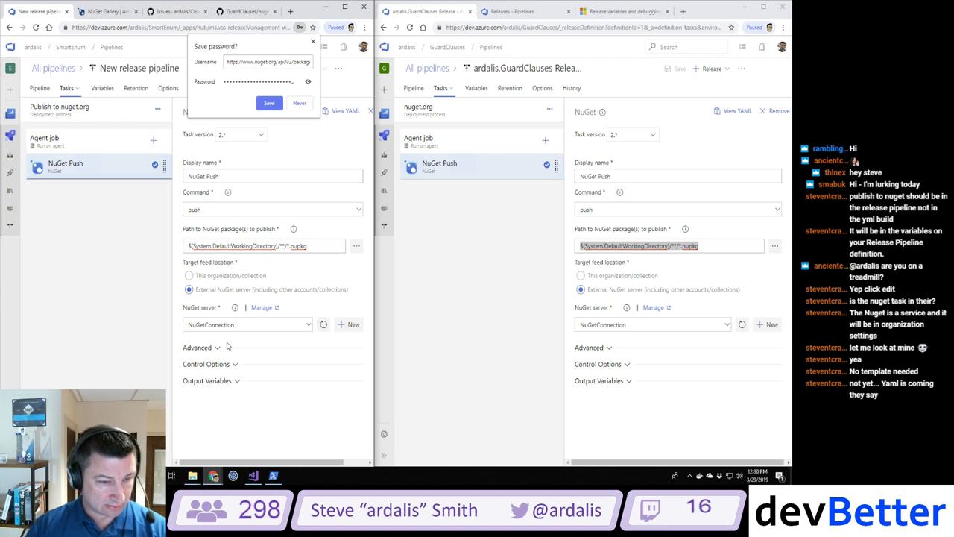
left_click(295, 104)
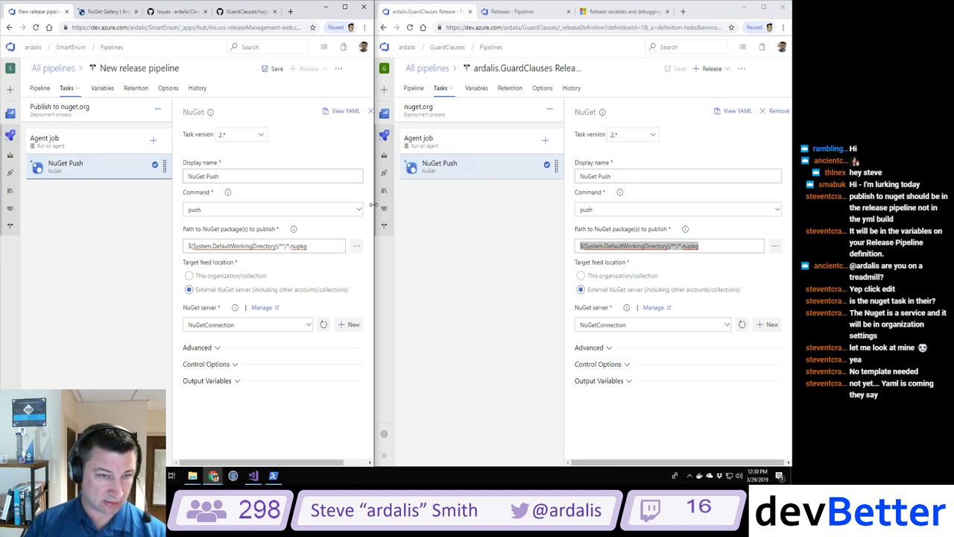
left_click_drag(373, 205, 465, 201)
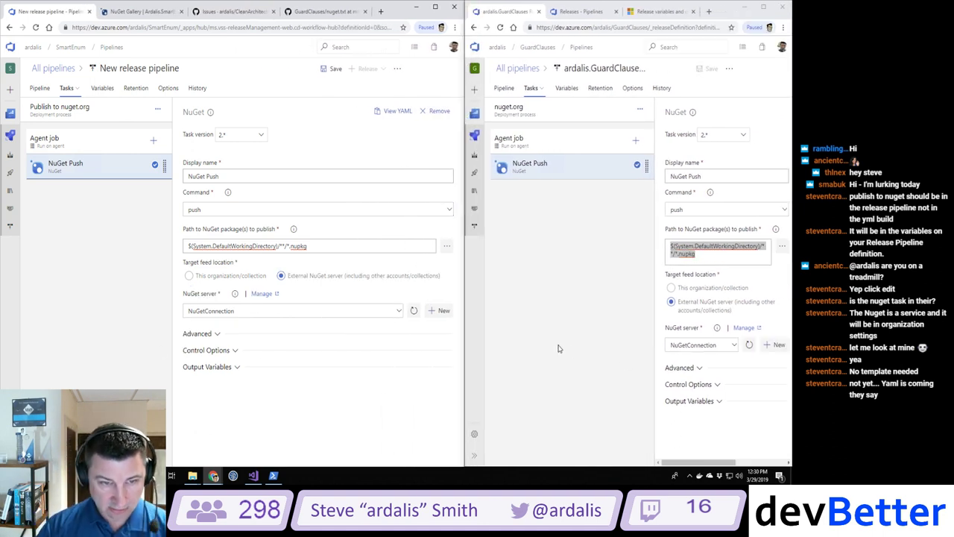
Step: Save the SmartEnum release pipeline and widen the GuardClauses window beside it
left_click(333, 69)
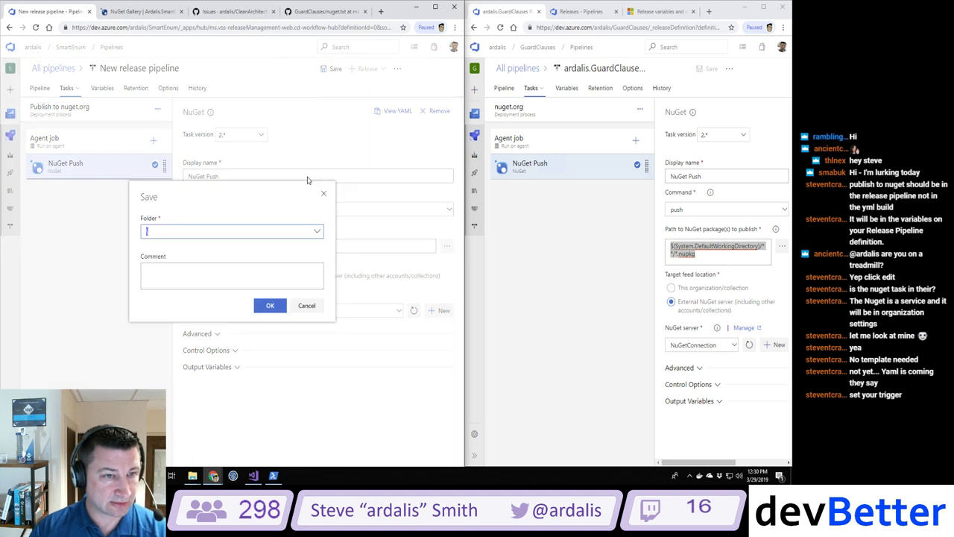
left_click(271, 306)
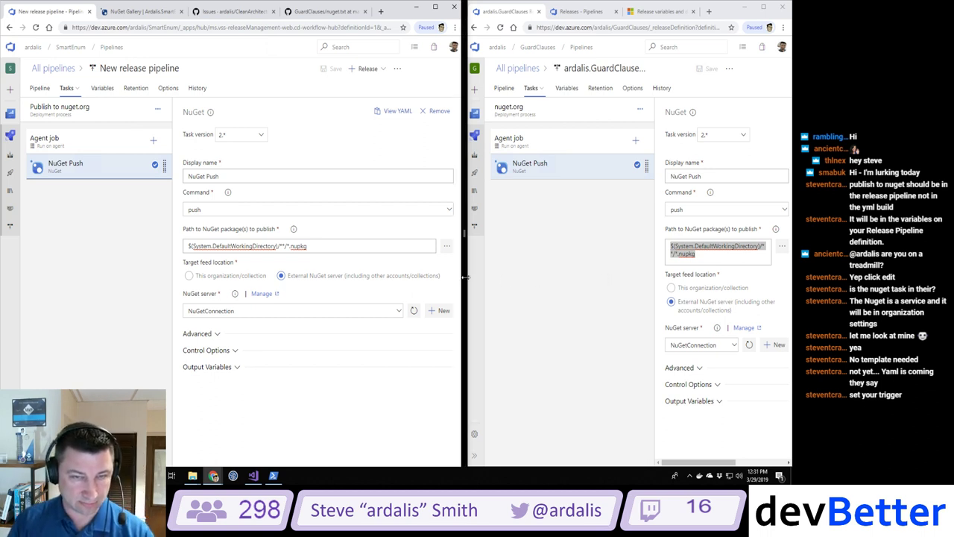
left_click_drag(463, 278, 354, 279)
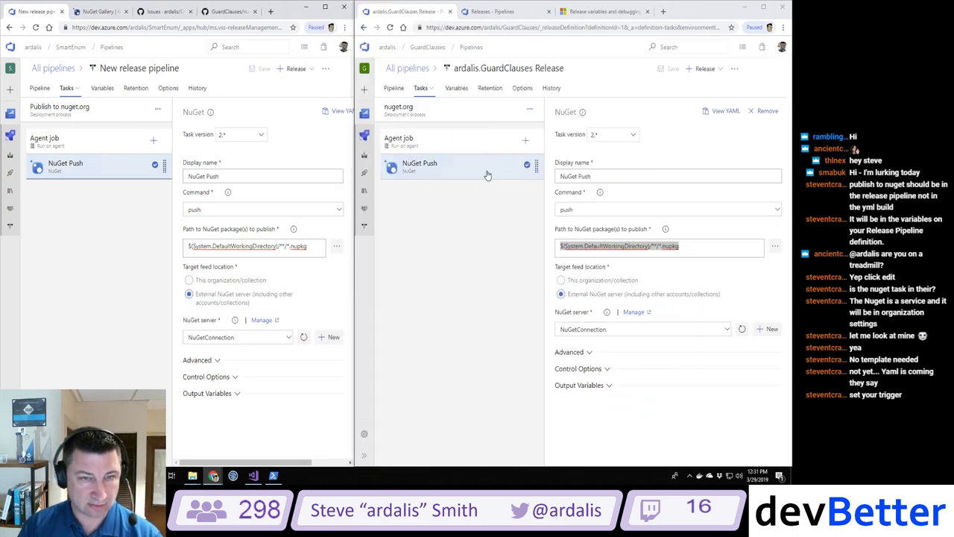
Step: Review GuardClauses' Variables, Retention and Options tabs, then return to its Pipeline diagram
left_click(394, 88)
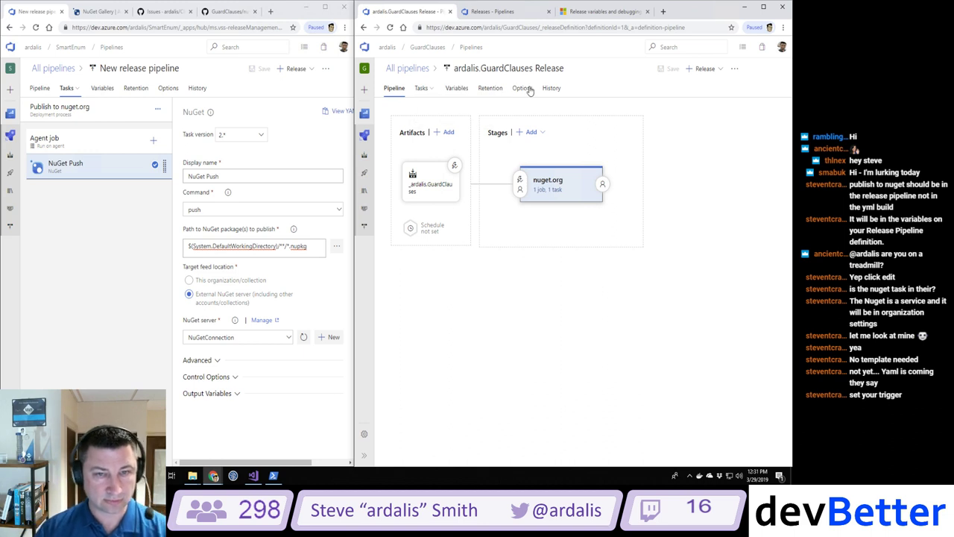
left_click(457, 89)
left_click(492, 88)
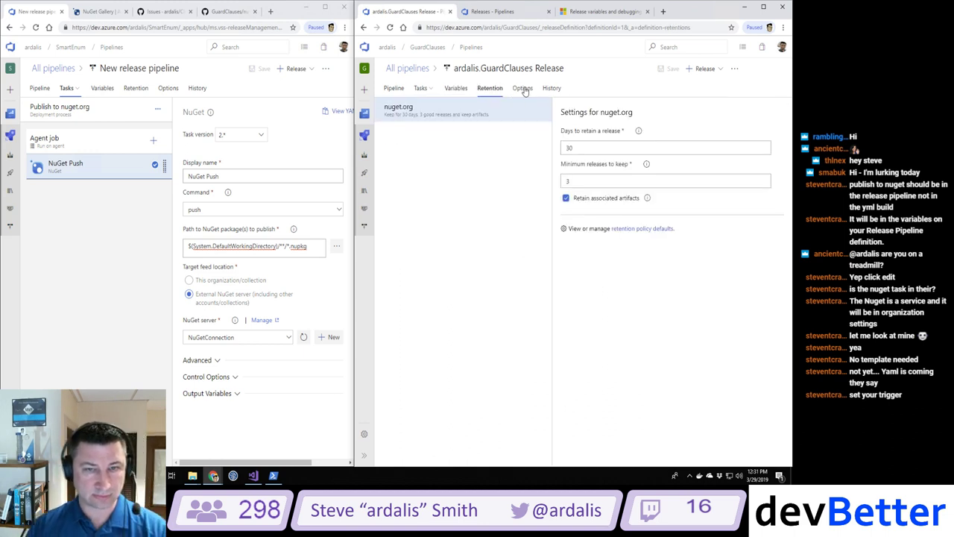
left_click(525, 89)
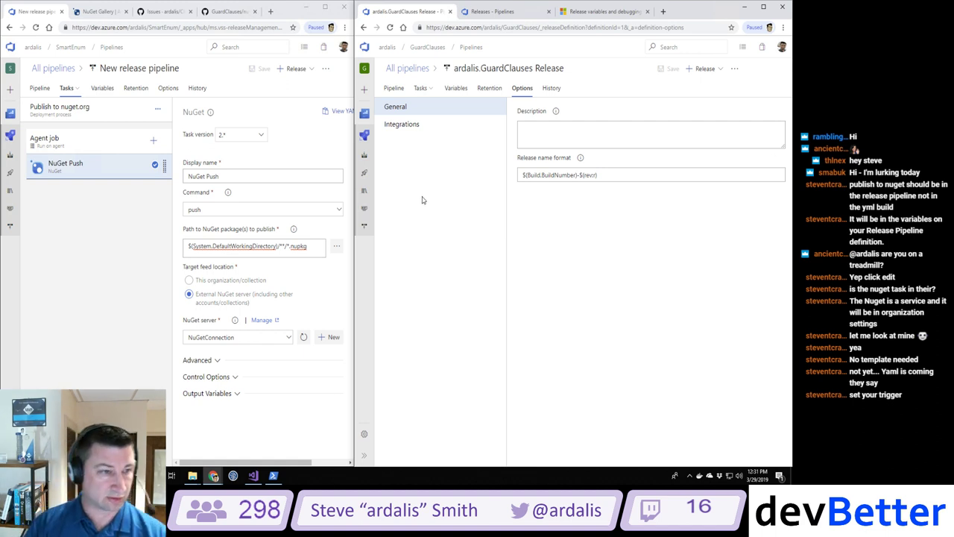
left_click(393, 90)
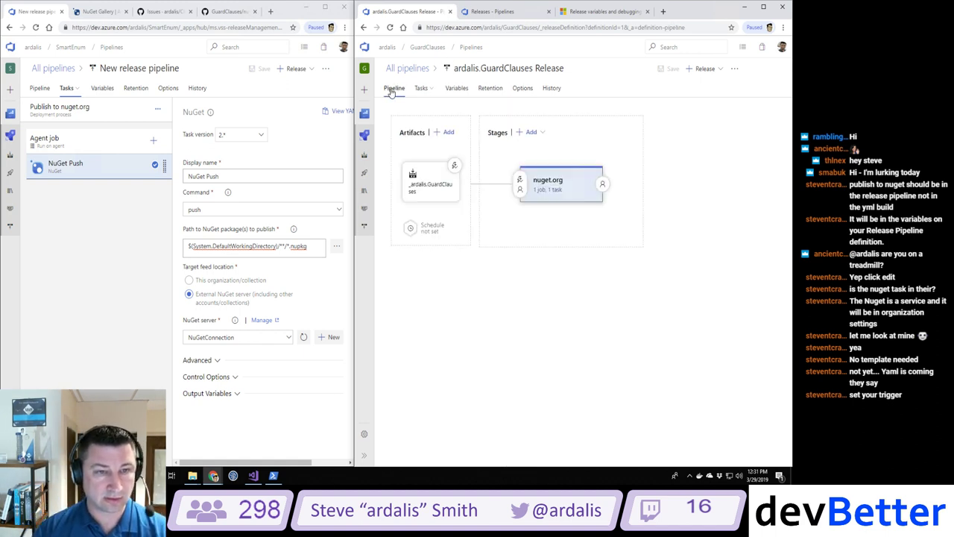
Step: Enable the continuous deployment trigger on the SmartEnum pipeline's build artifact and save the pipeline
left_click(454, 165)
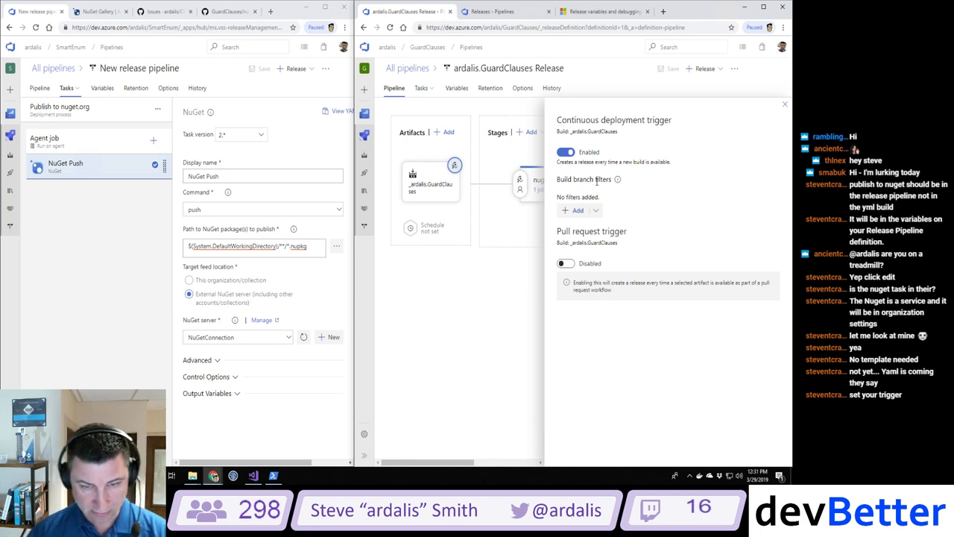
left_click(107, 307)
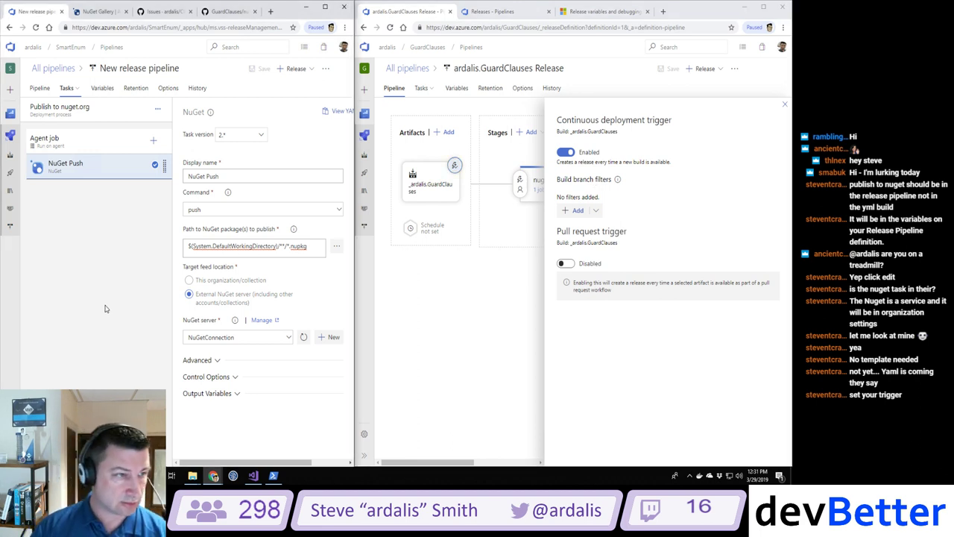
left_click(38, 88)
left_click(100, 165)
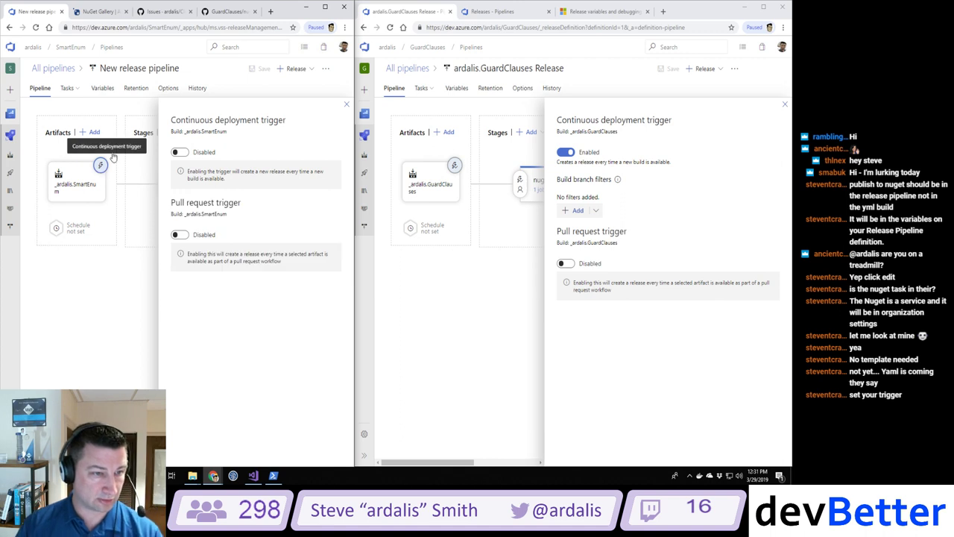
left_click(179, 152)
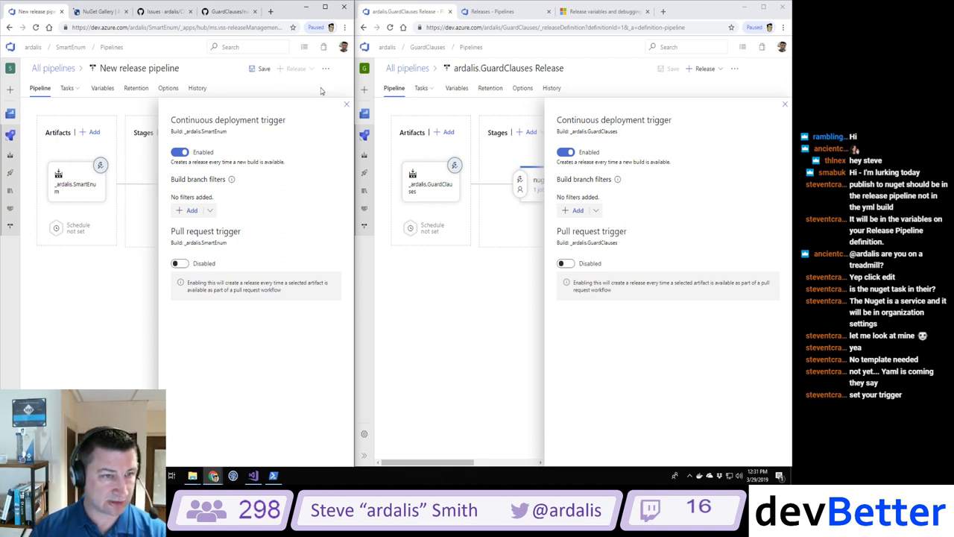
left_click(258, 70)
left_click(216, 288)
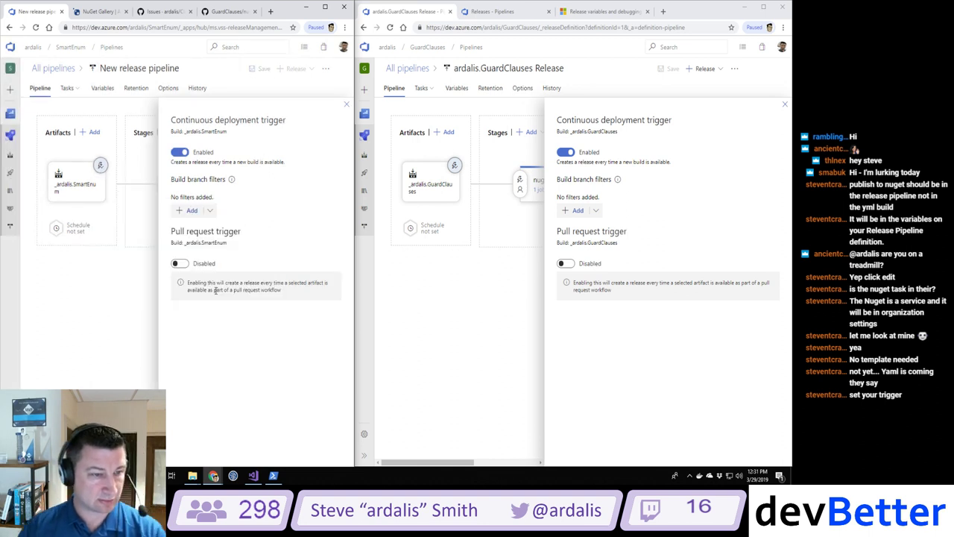
left_click(345, 104)
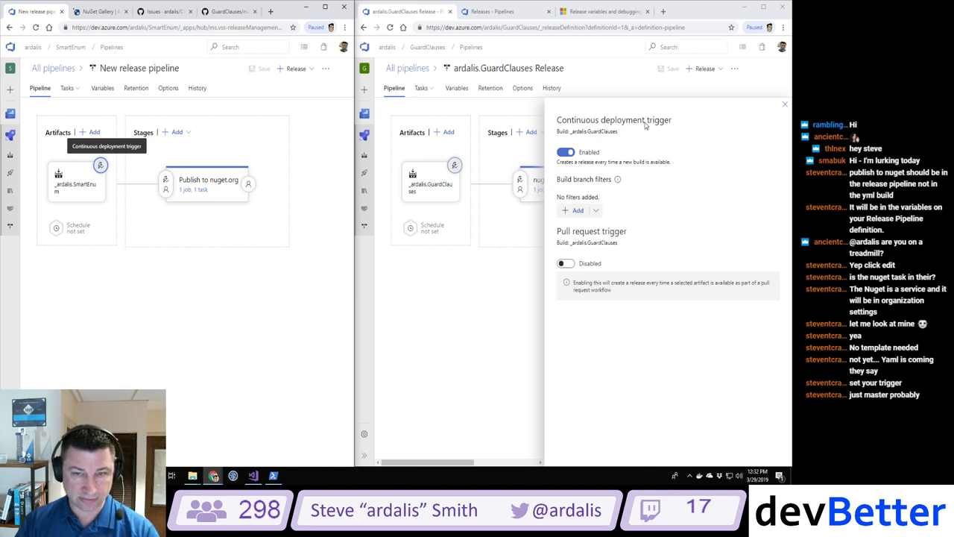
left_click(784, 104)
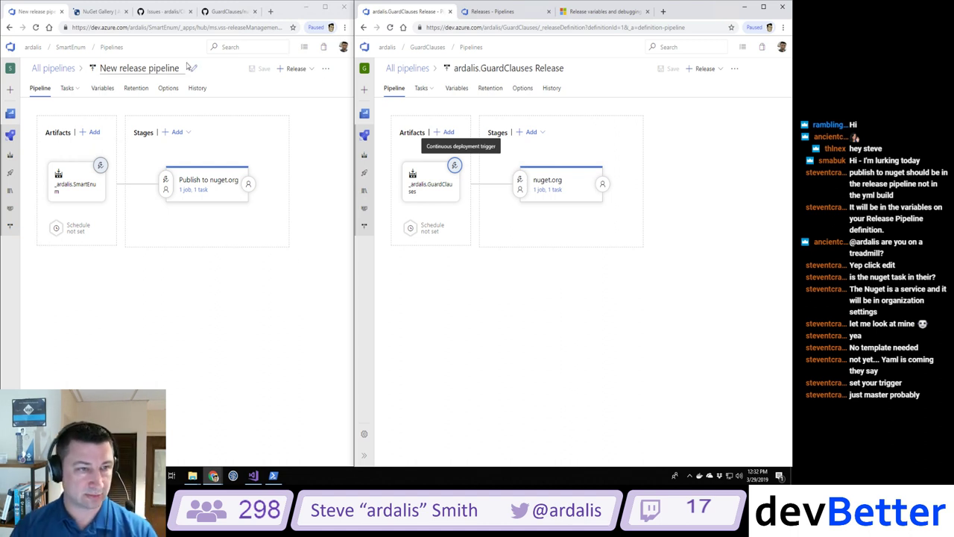
Step: Rename the release pipeline to 'ardalis.SmartEnum Release' and save it
left_click(138, 68)
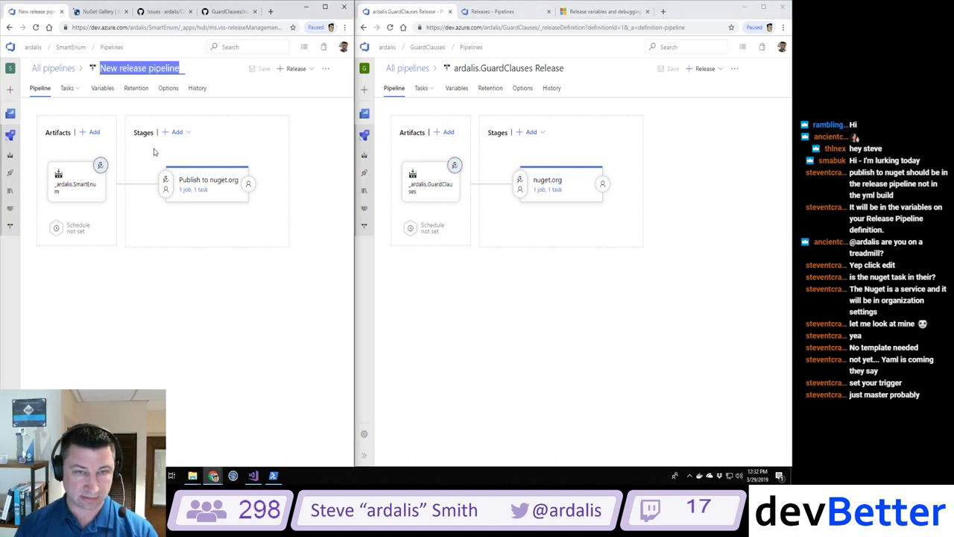
type("ardalis.Smart")
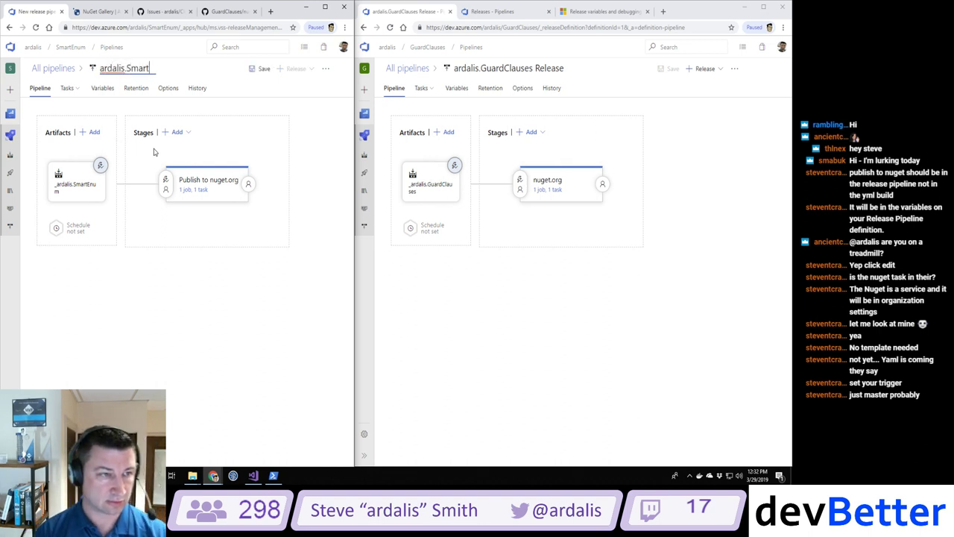
type("Enum Release")
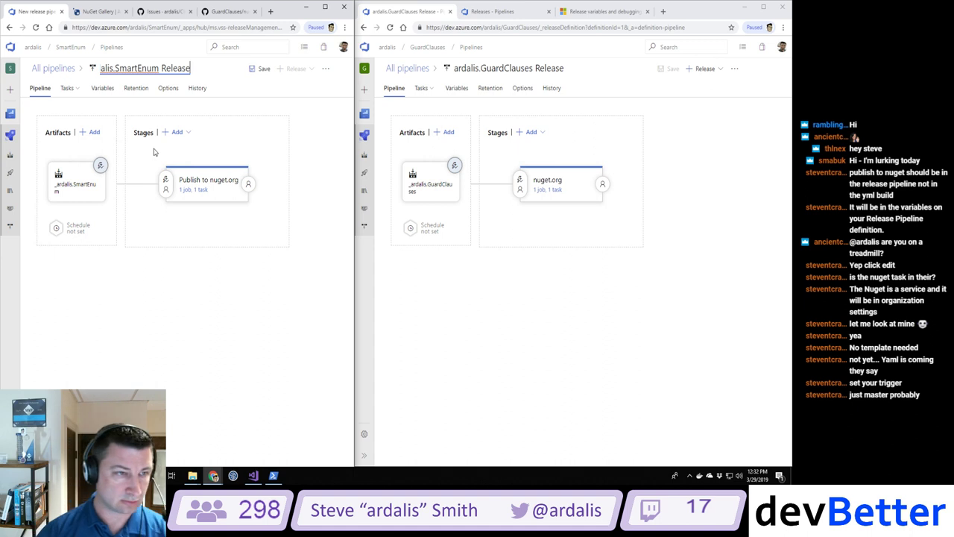
left_click(261, 69)
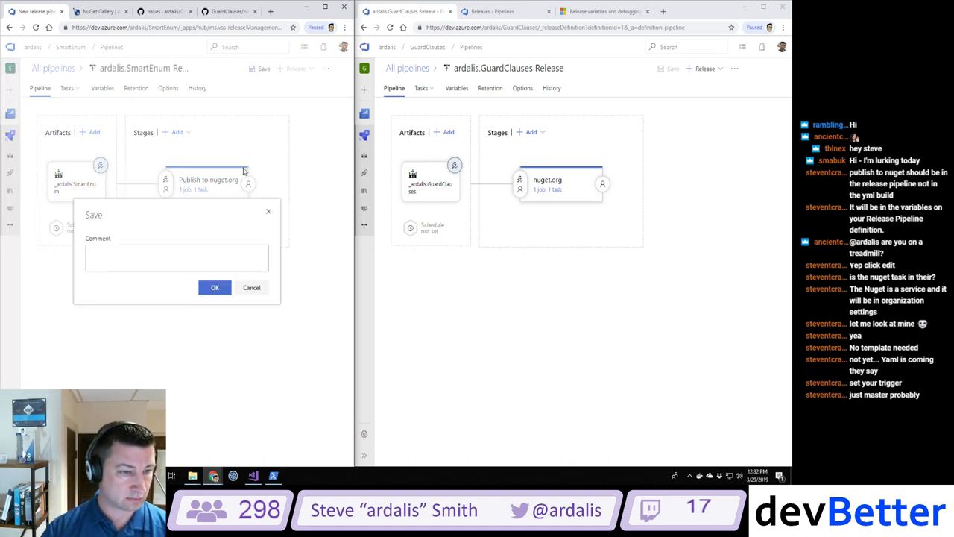
left_click(216, 287)
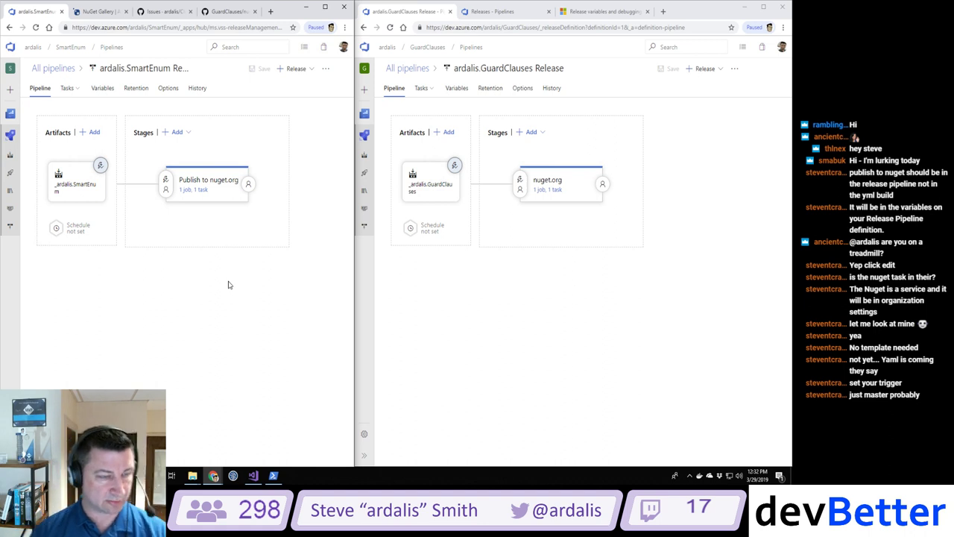
Step: Reload the Ardalis.SmartEnum NuGet package page, then open the GitHub SmartEnum repository in a new tab
left_click(102, 14)
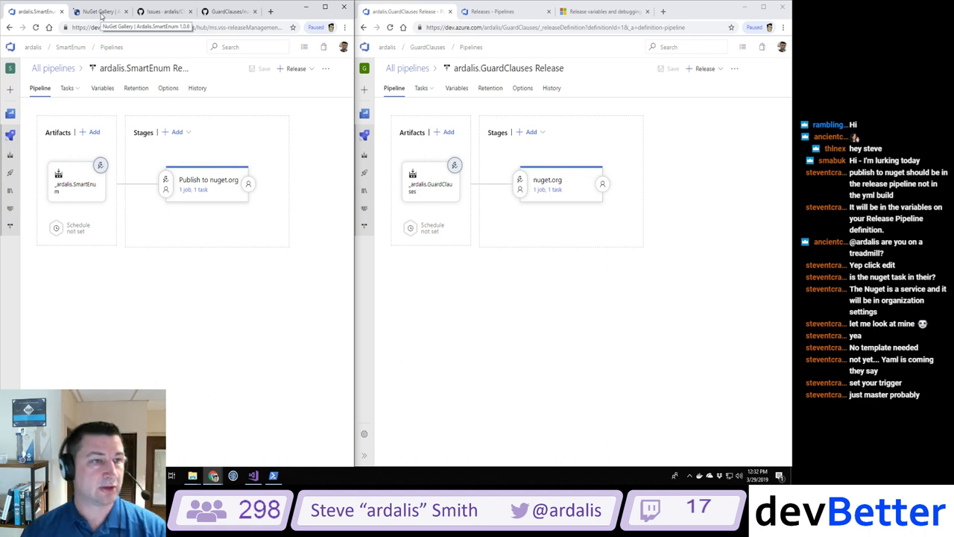
left_click(35, 27)
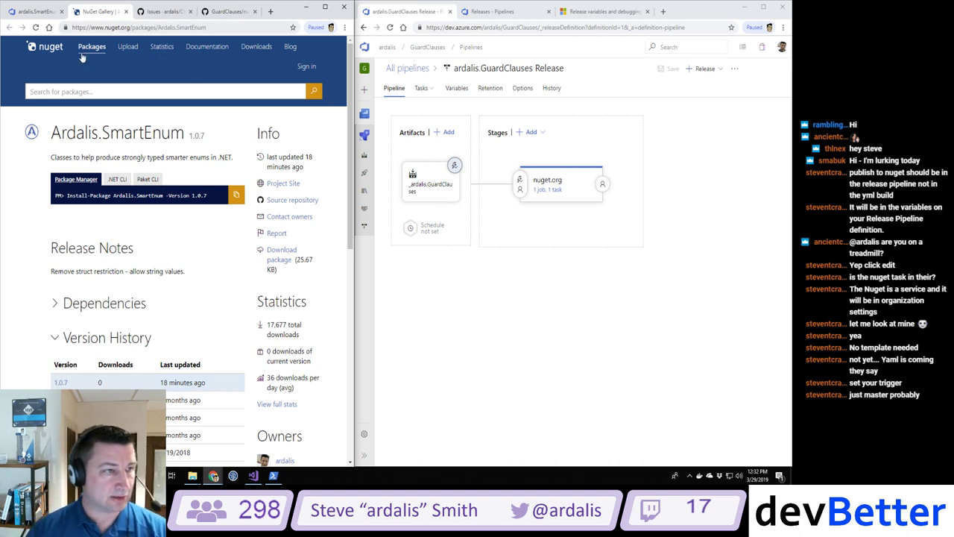
left_click(271, 12)
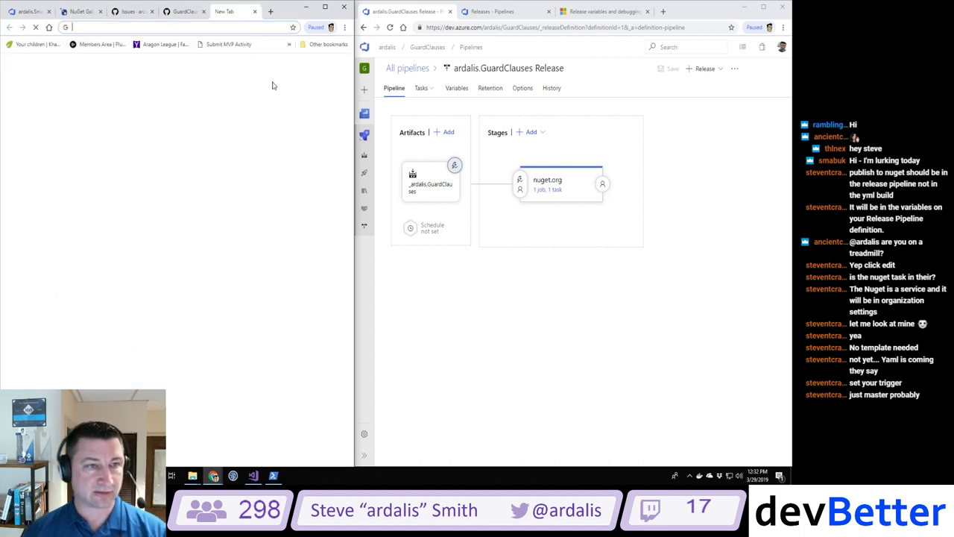
type("smartenum")
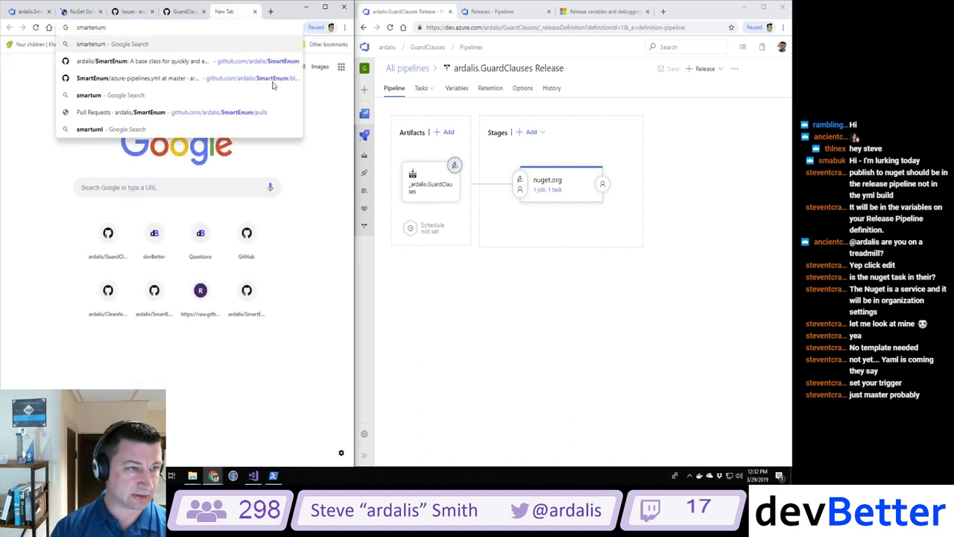
key("Down")
key("Return")
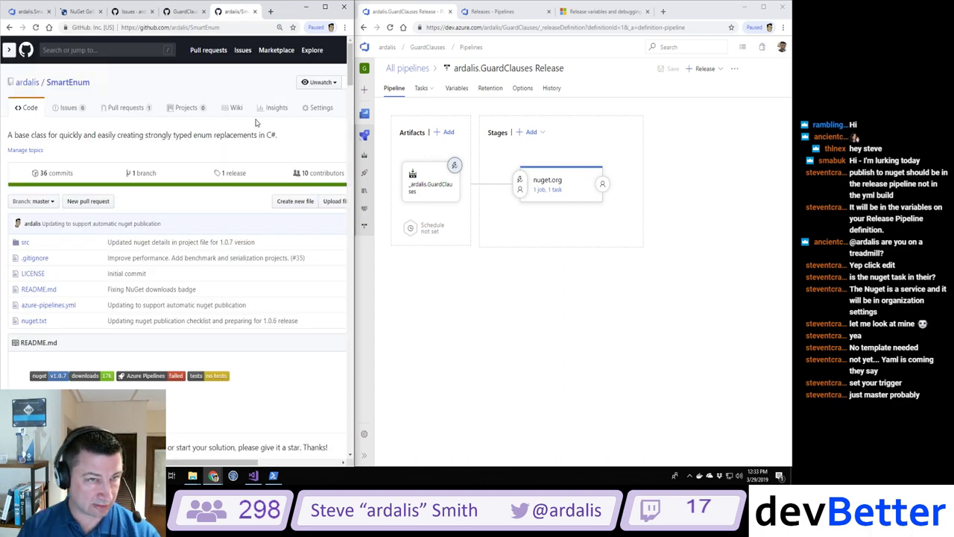
Step: Maximize the GitHub window and follow the README's failed Azure Pipelines badge to build #20190329.2
left_click(327, 8)
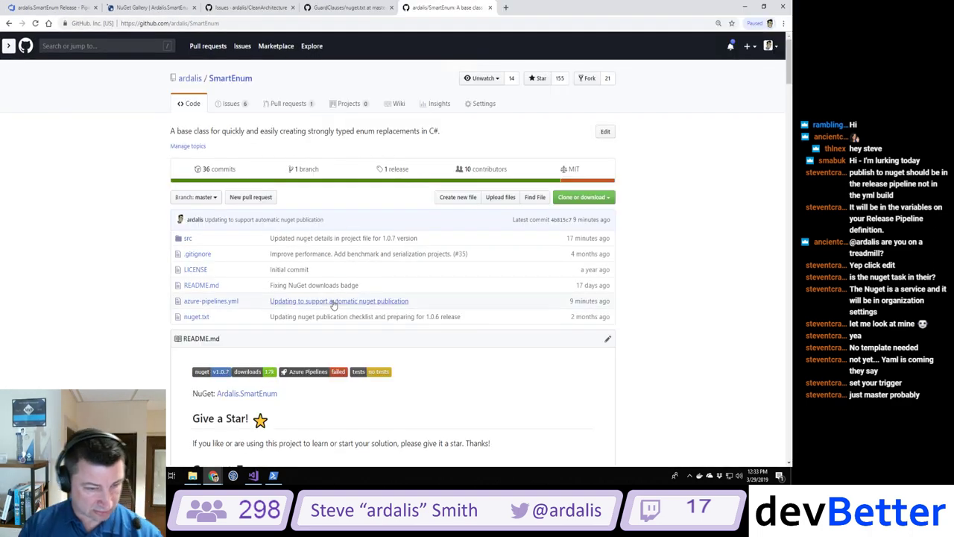
scroll(333, 305, "down", 2)
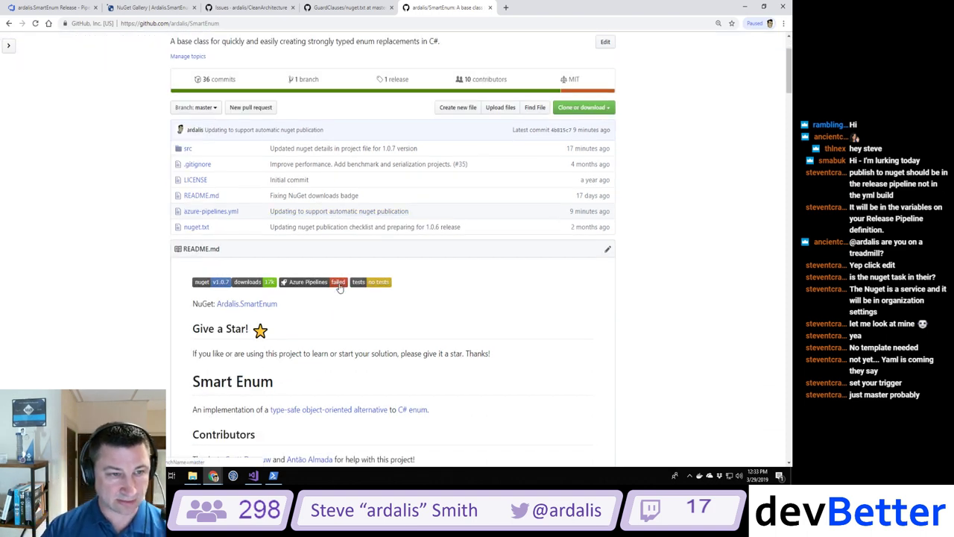
left_click(339, 284)
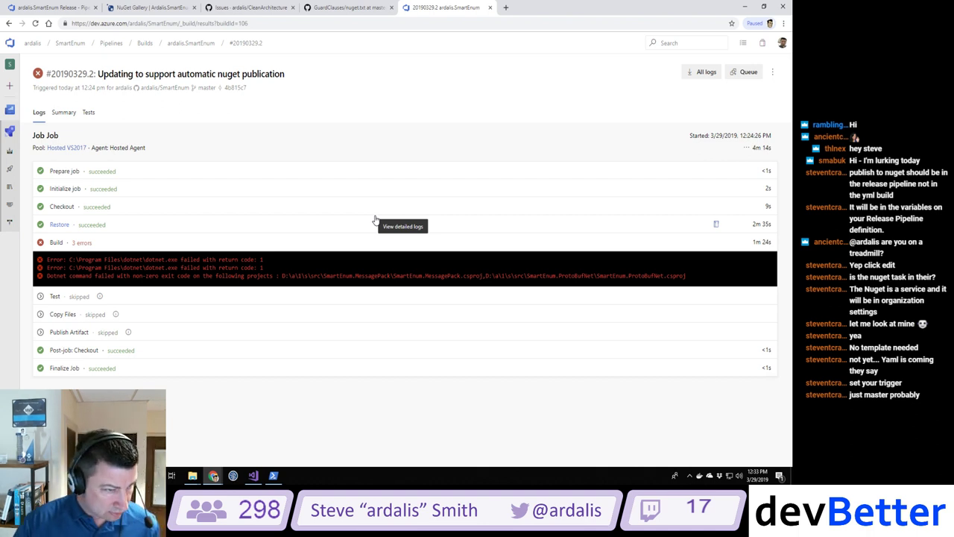
Step: Open the failing Build step's log and look through its three errors
left_click(79, 243)
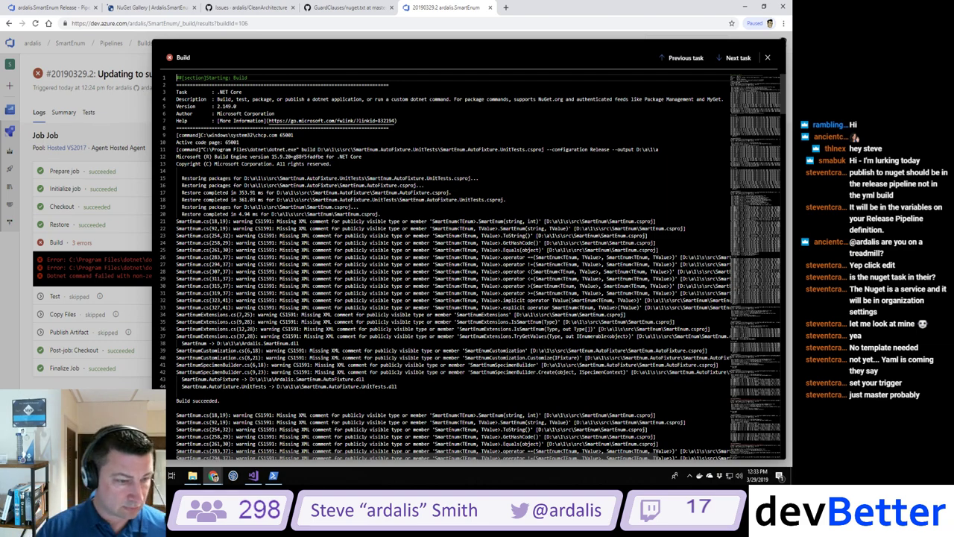
scroll(473, 267, "down", 10)
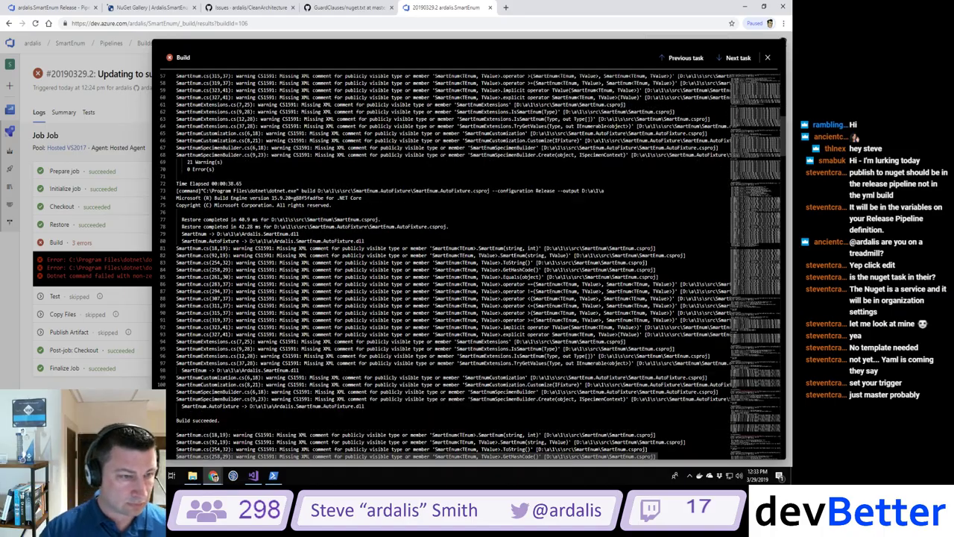
scroll(473, 267, "up", 3)
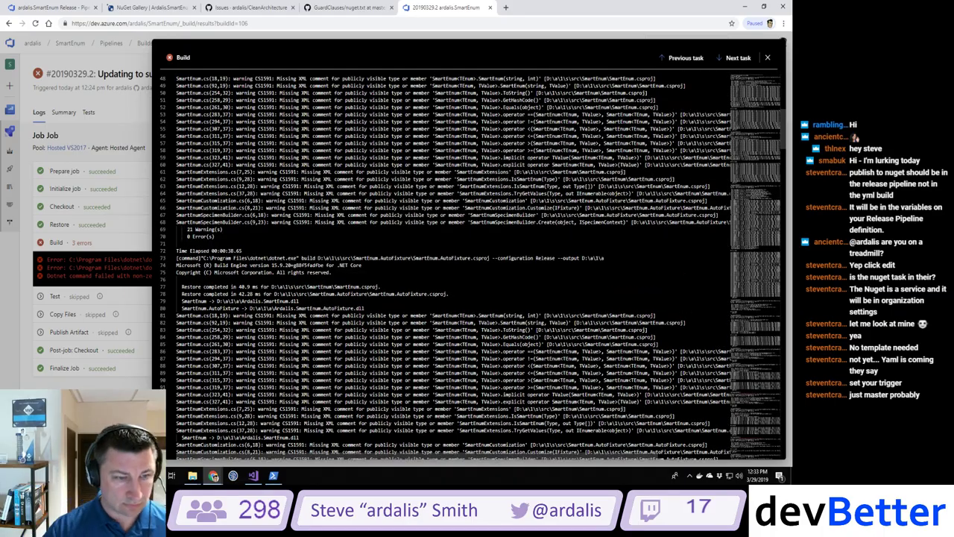
scroll(473, 267, "down", 20)
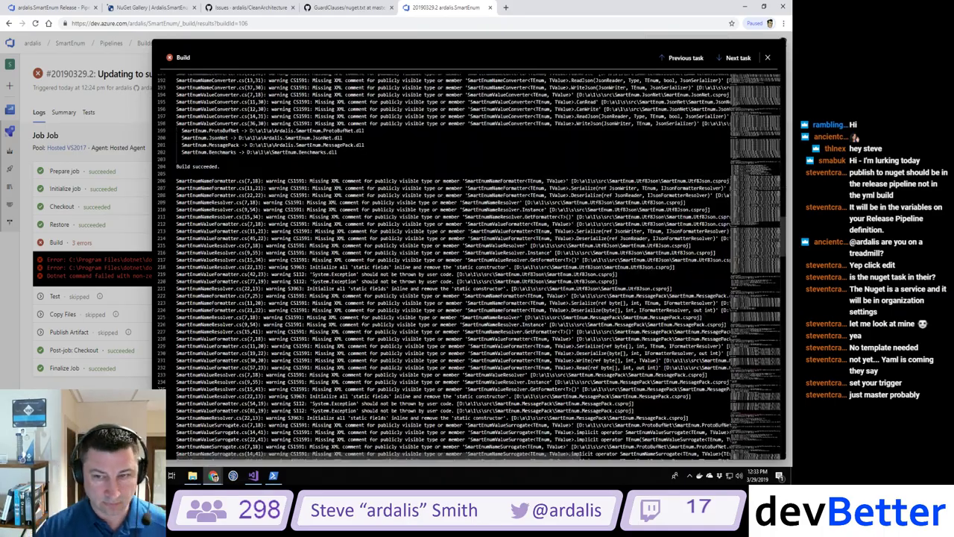
scroll(473, 267, "down", 18)
scroll(473, 267, "down", 16)
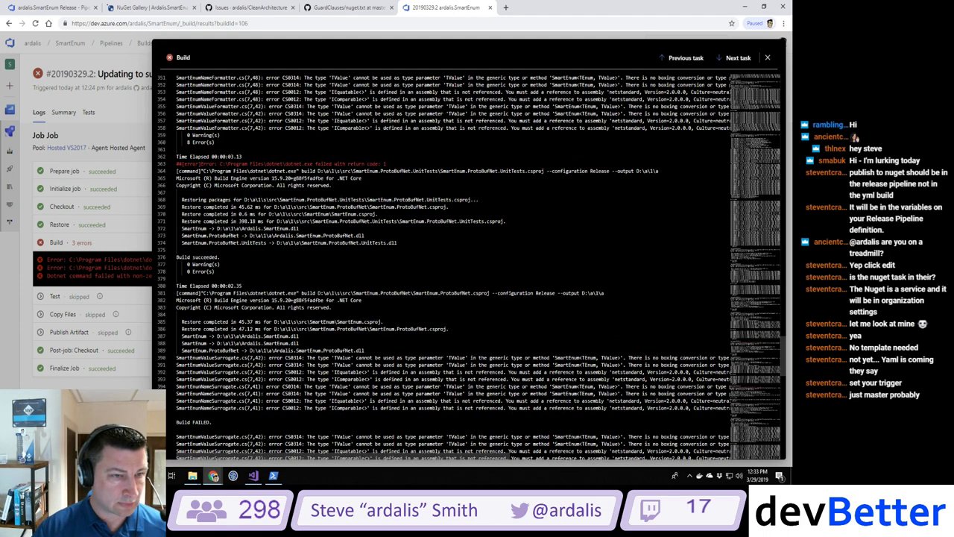
scroll(474, 266, "up", 5)
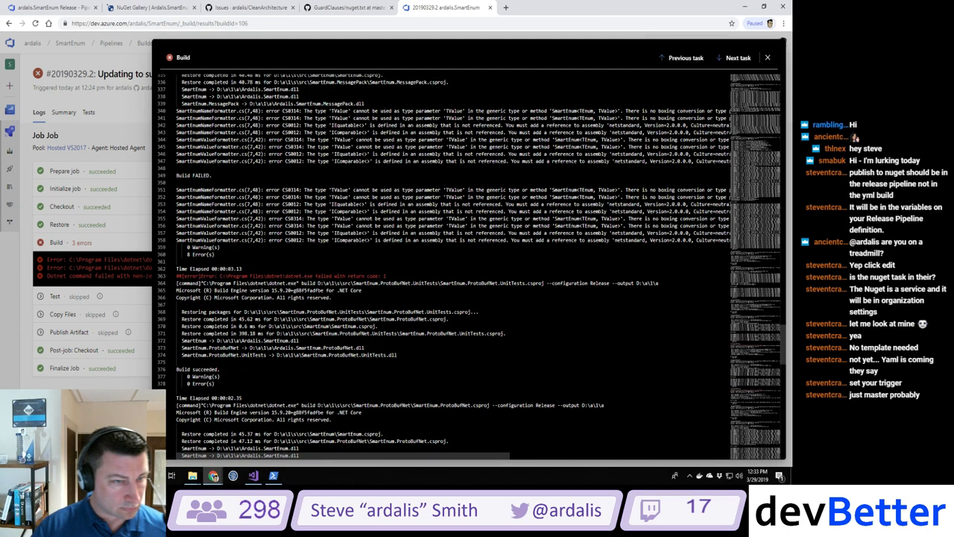
scroll(473, 267, "up", 5)
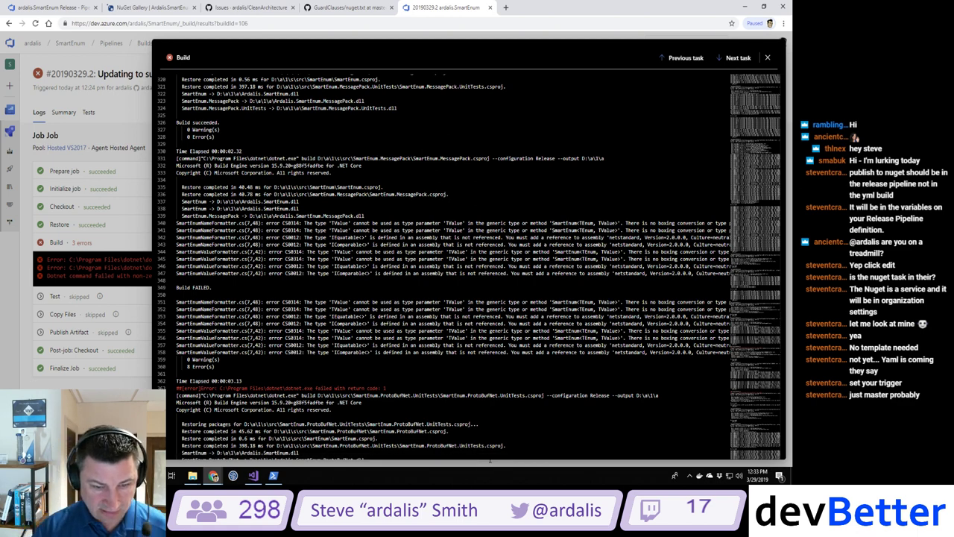
left_click_drag(492, 458, 715, 457)
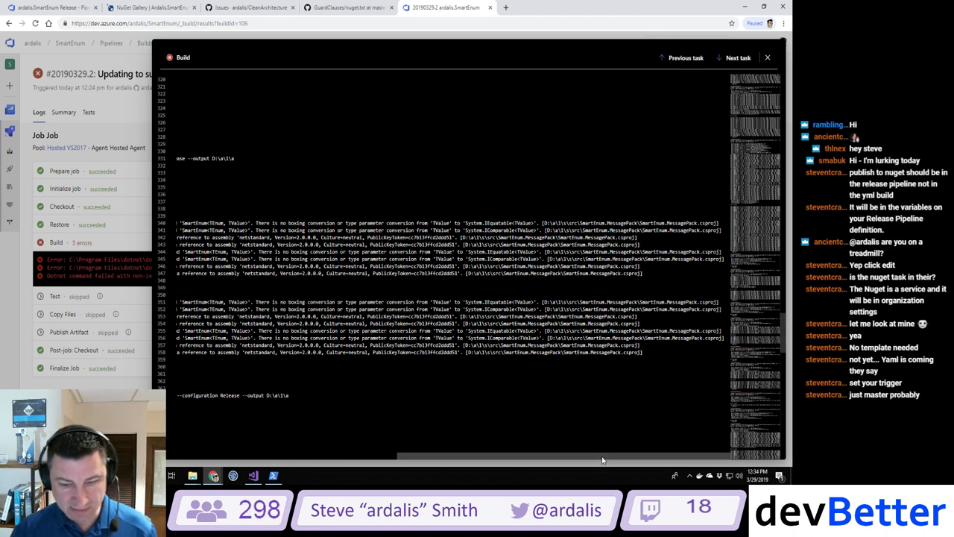
left_click_drag(603, 458, 382, 459)
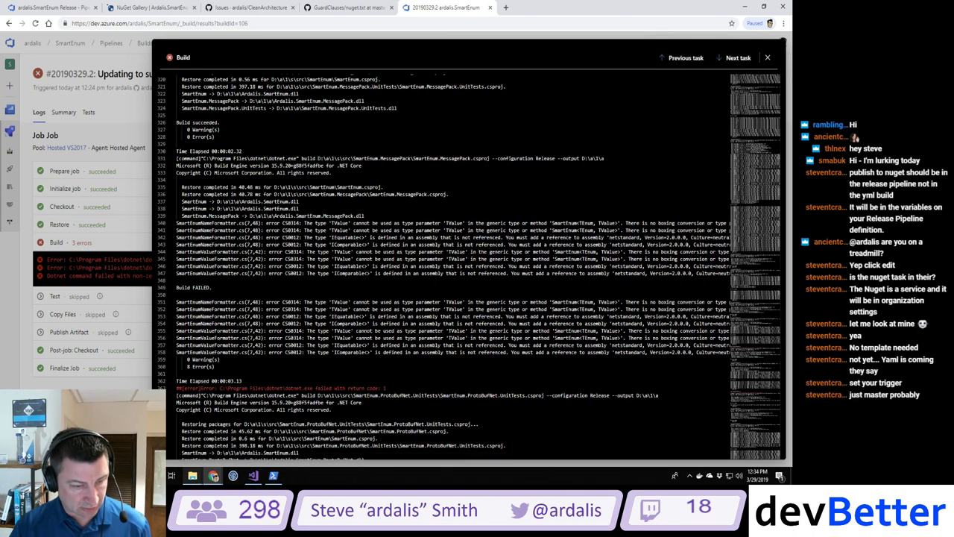
Step: Scroll to the end of the log and select SmartEnum.MessagePack in the final error line
scroll(477, 261, "down", 4)
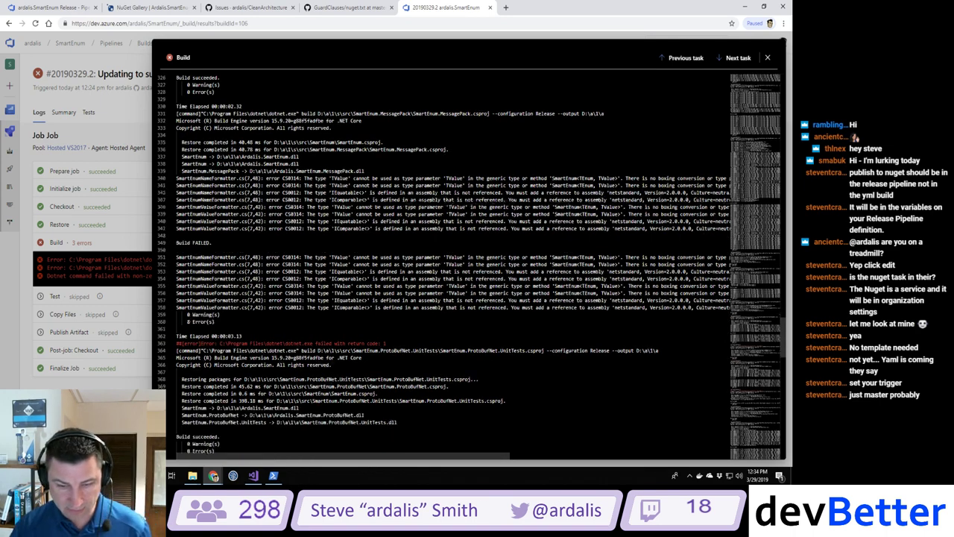
scroll(470, 261, "down", 2)
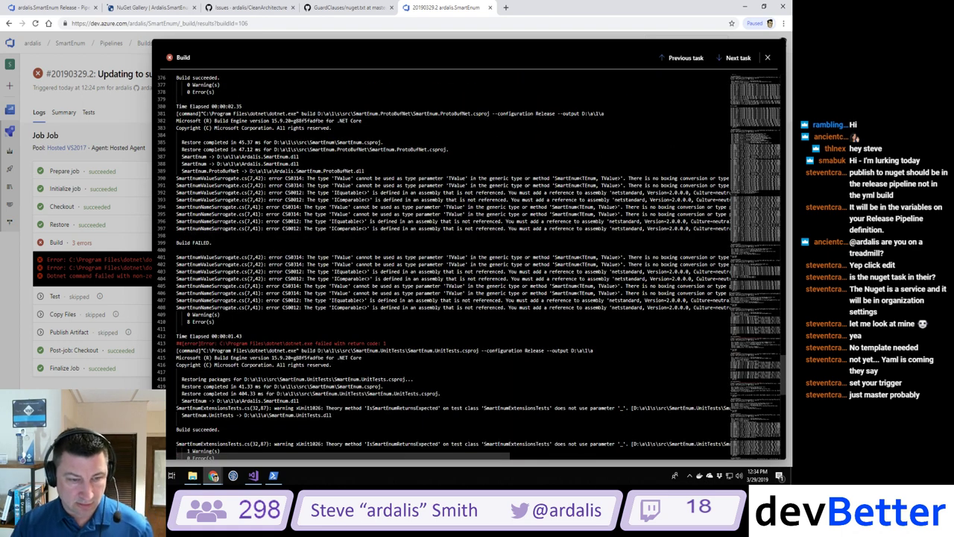
scroll(470, 261, "down", 2)
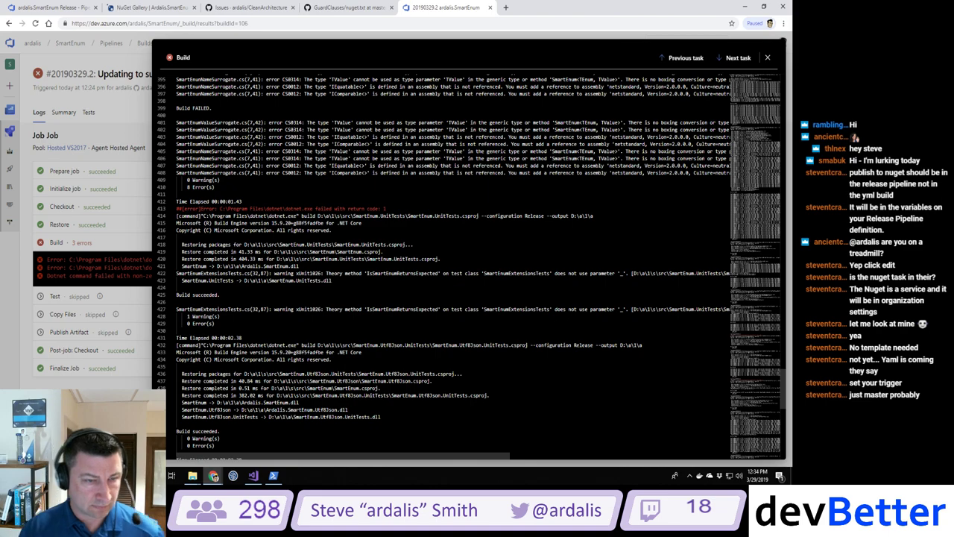
scroll(469, 260, "down", 4)
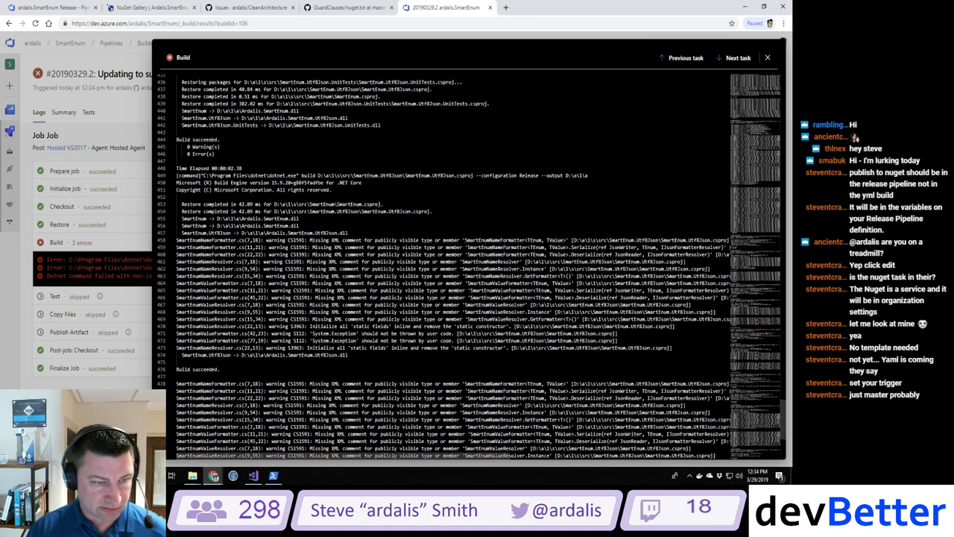
scroll(470, 261, "down", 3)
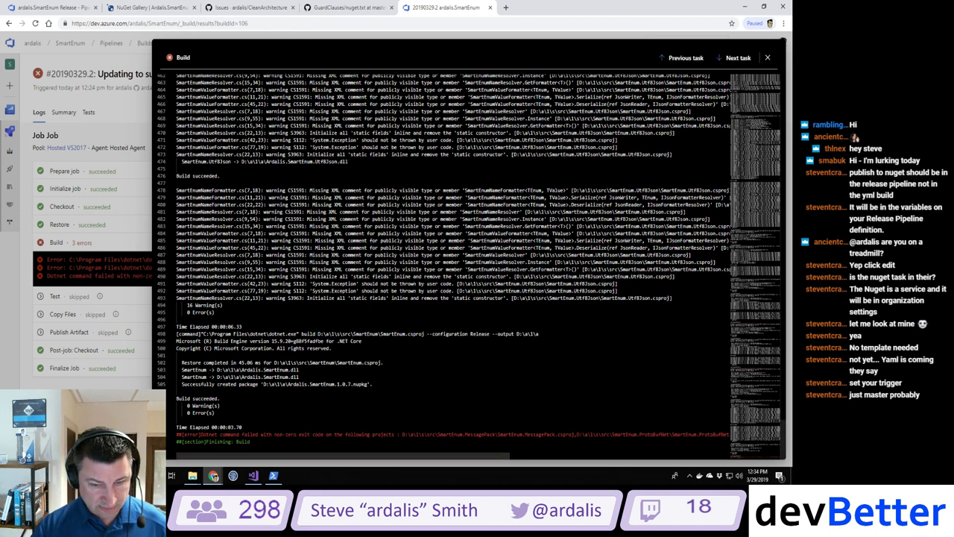
left_click_drag(497, 434, 555, 434)
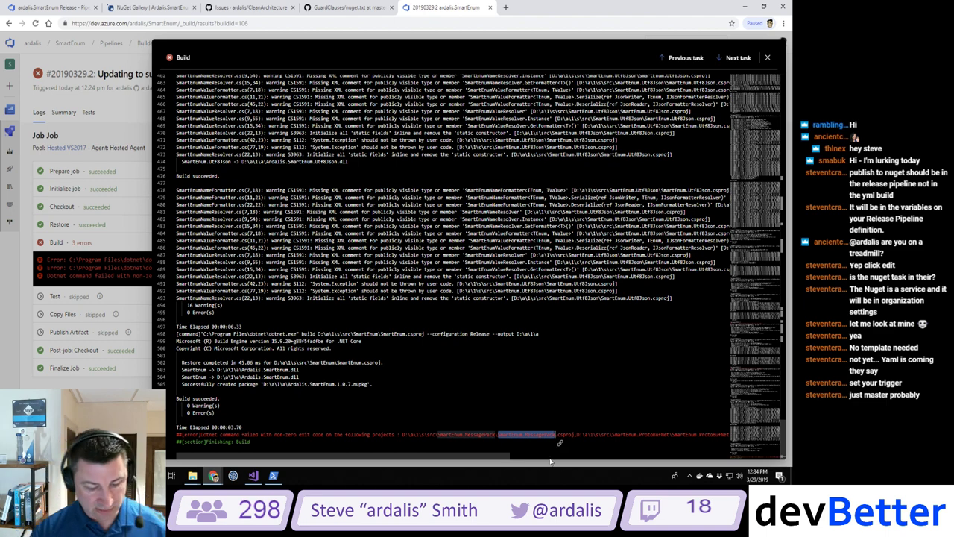
Step: Collapse every project node in the SmartEnum solution's Solution Explorer
left_click(254, 475)
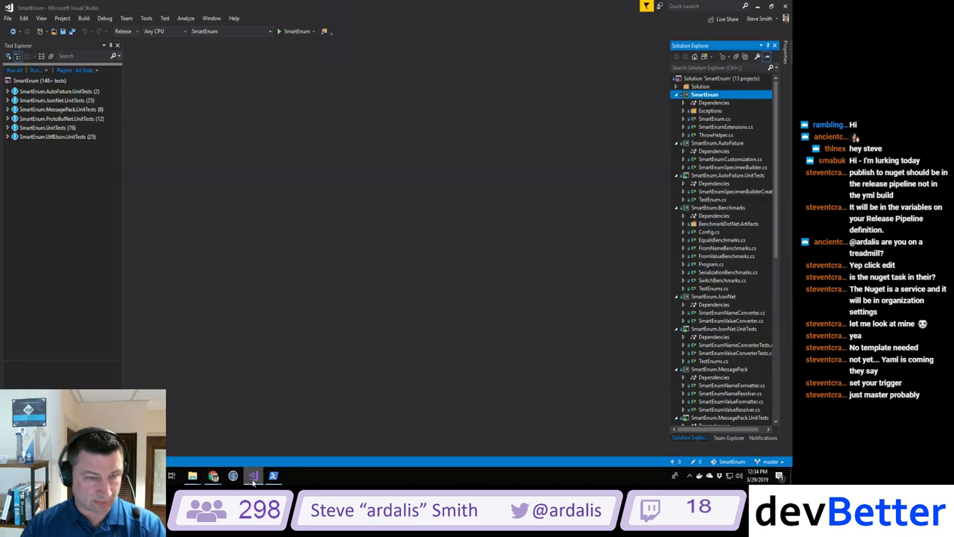
left_click(677, 143)
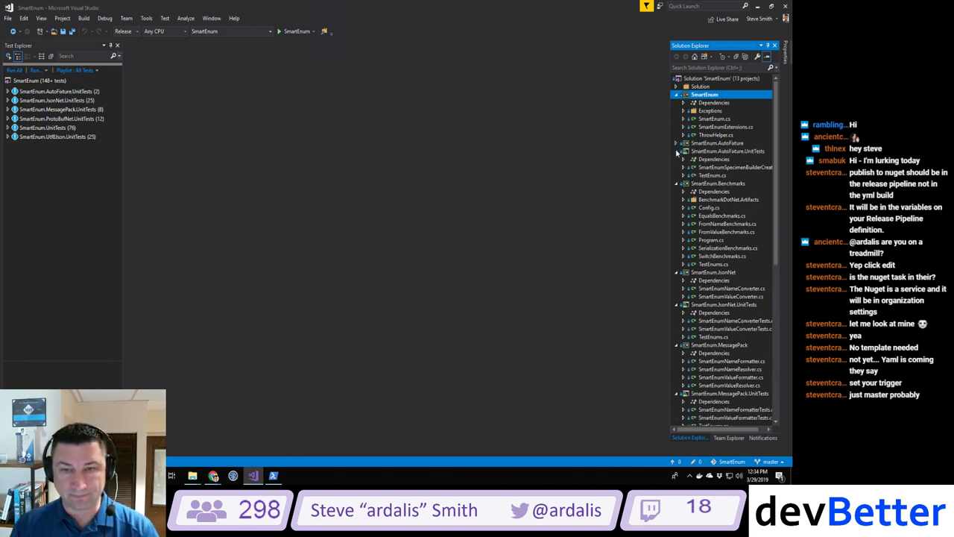
left_click(677, 152)
left_click(677, 159)
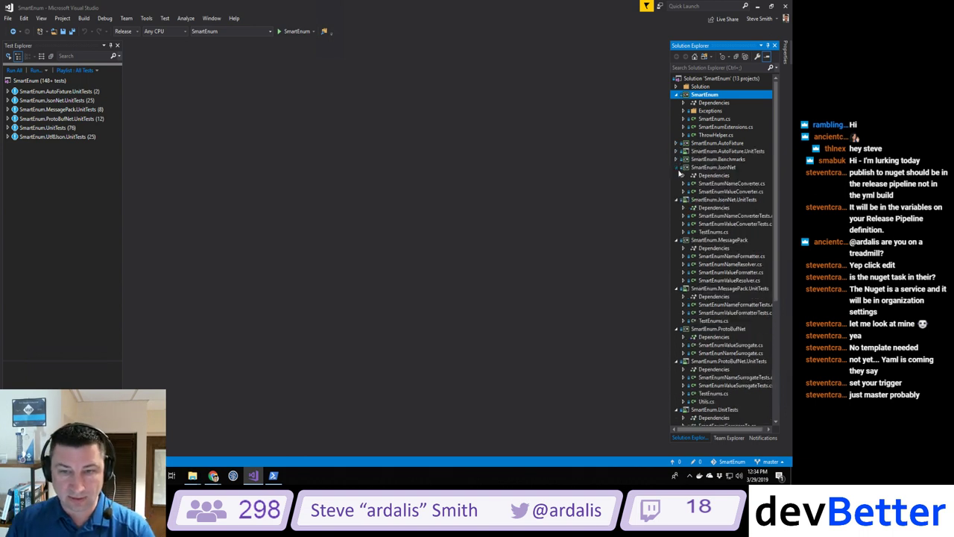
left_click(676, 167)
left_click(677, 175)
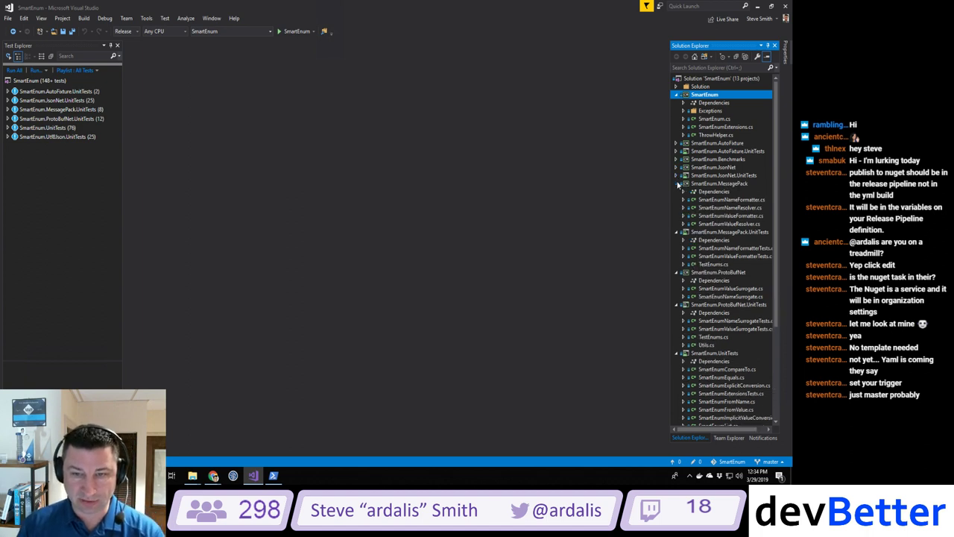
left_click(677, 183)
left_click(677, 192)
left_click(676, 200)
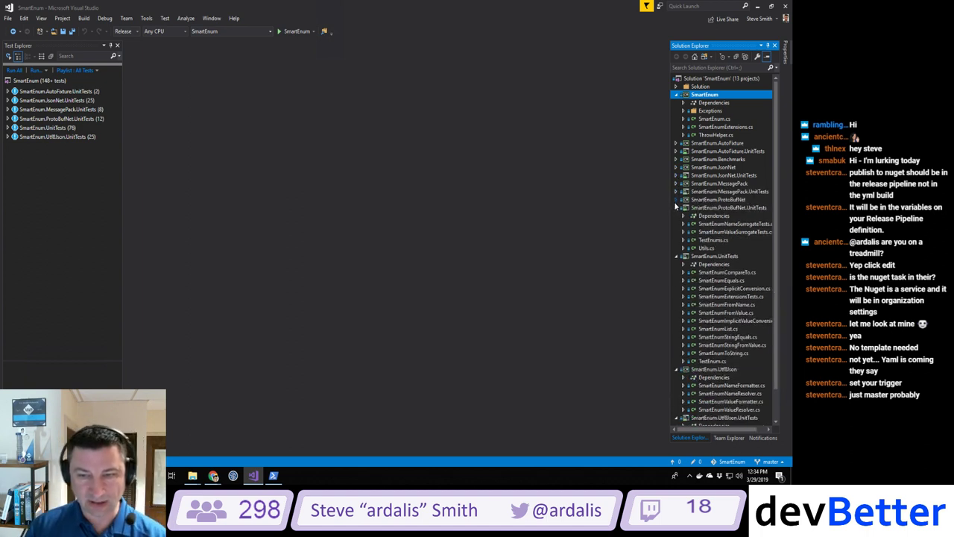
left_click(676, 208)
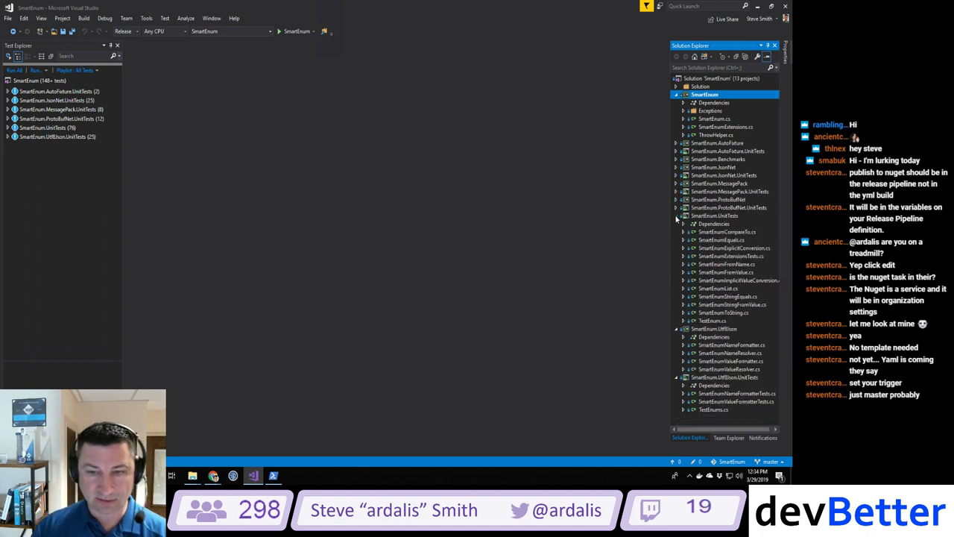
left_click(676, 216)
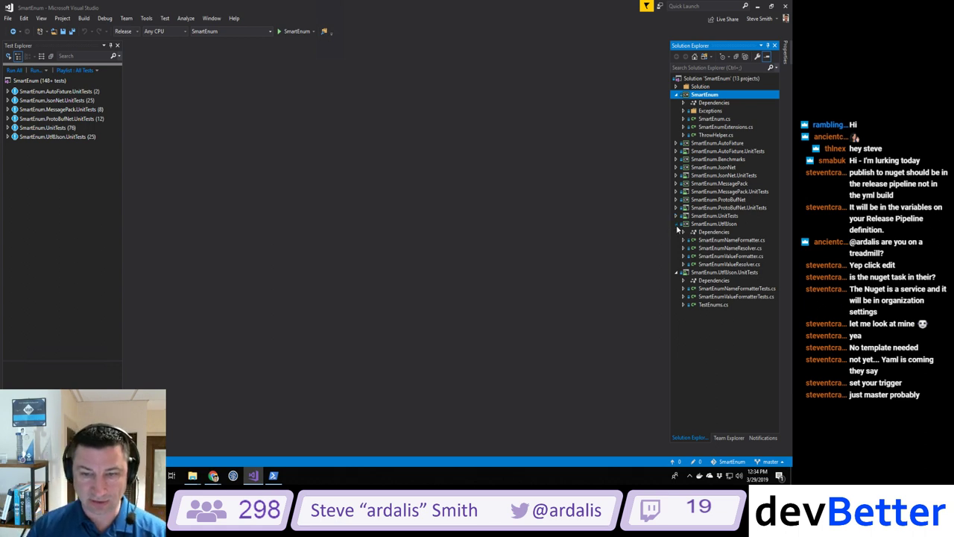
left_click(677, 224)
left_click(676, 232)
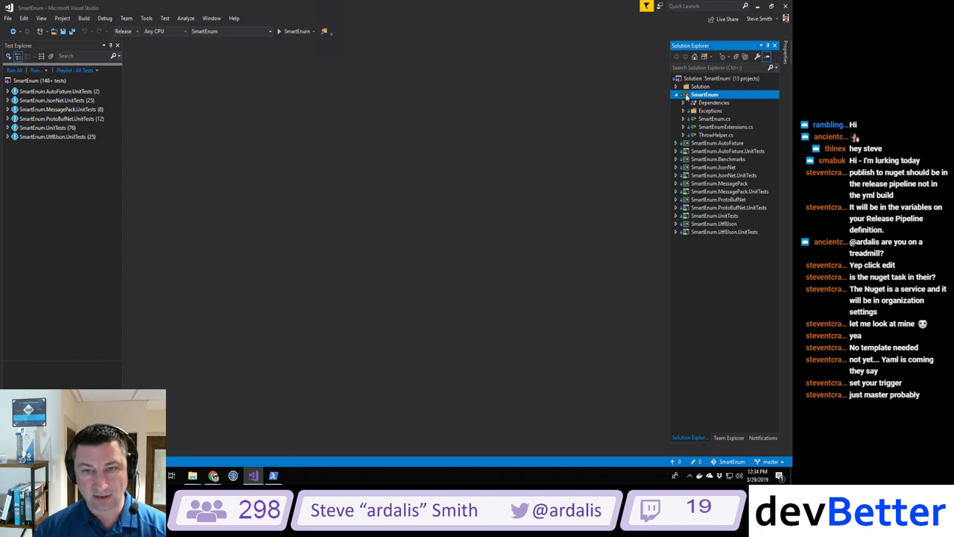
Step: Expand SmartEnum.UnitTests and SmartEnum.Benchmarks, and select the JsonNet, MessagePack, ProtoBufNet and Utf8Json projects
left_click(675, 216)
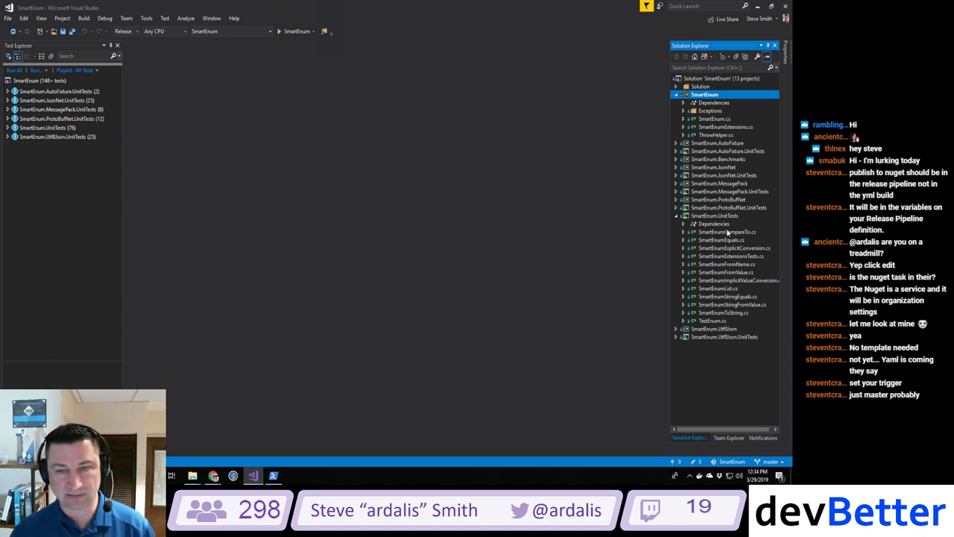
left_click(675, 159)
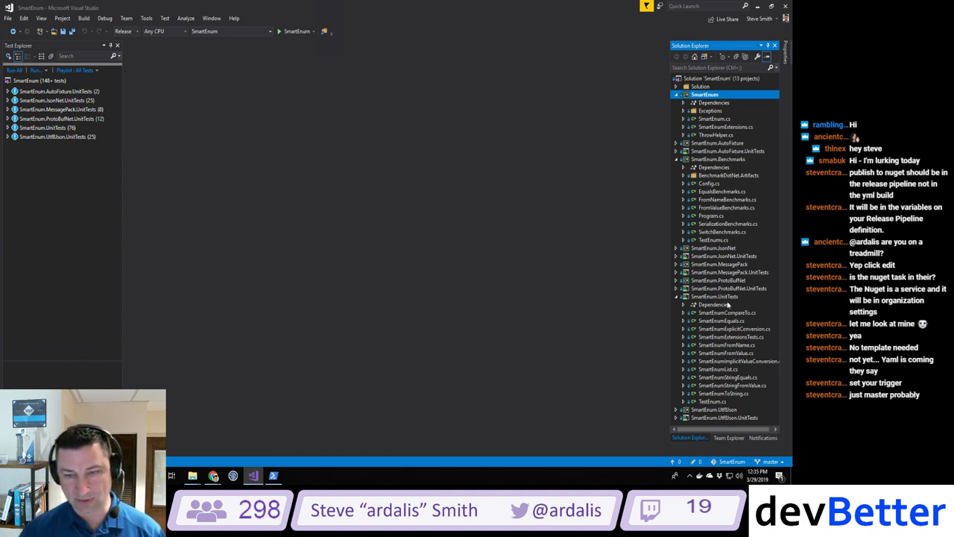
left_click(708, 249)
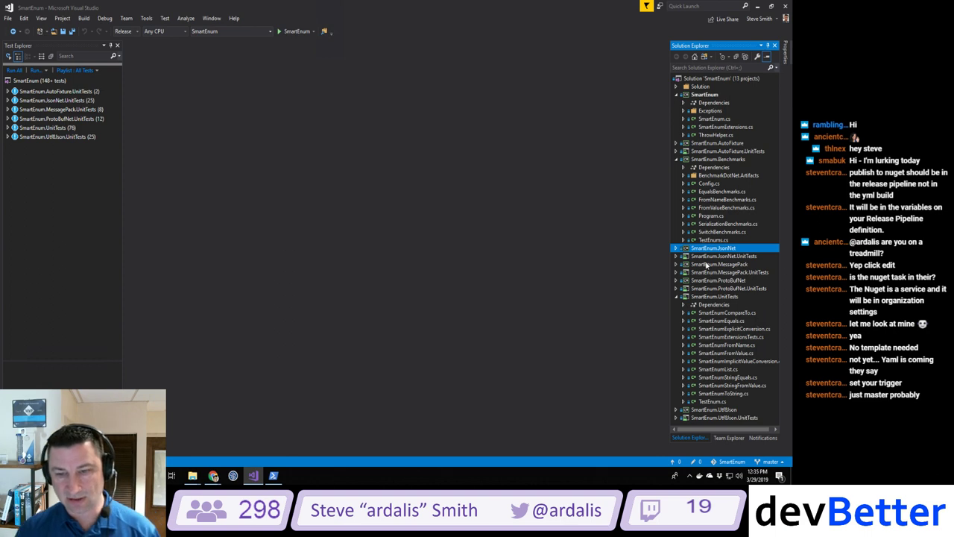
left_click(694, 264)
left_click(699, 281)
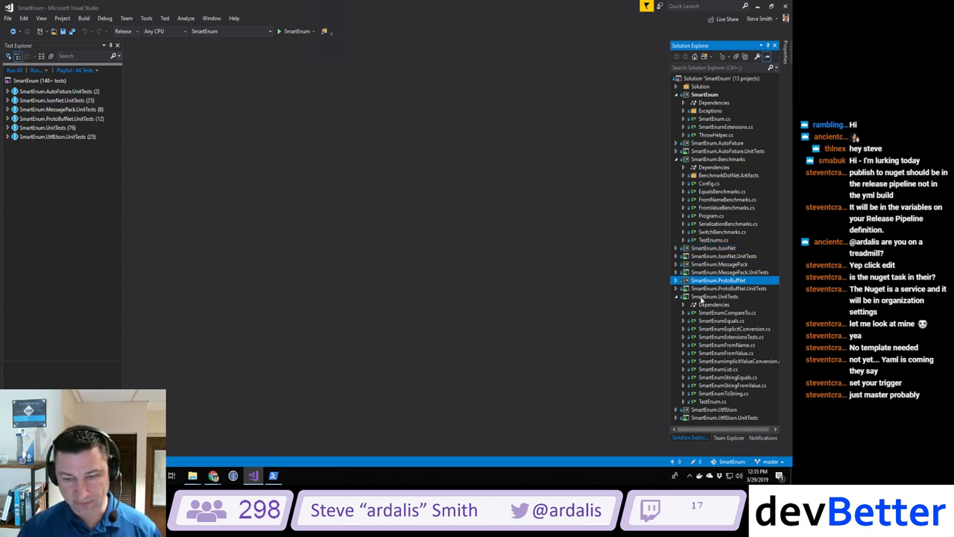
left_click(722, 409)
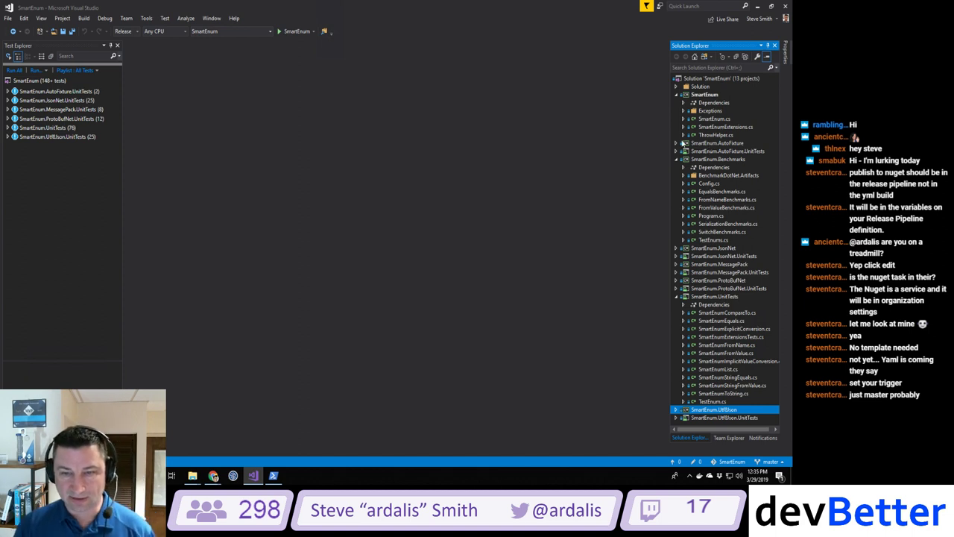
Step: Expand then collapse SmartEnum.AutoFixture, collapse Benchmarks, and widen the Solution Explorer pane
left_click(676, 143)
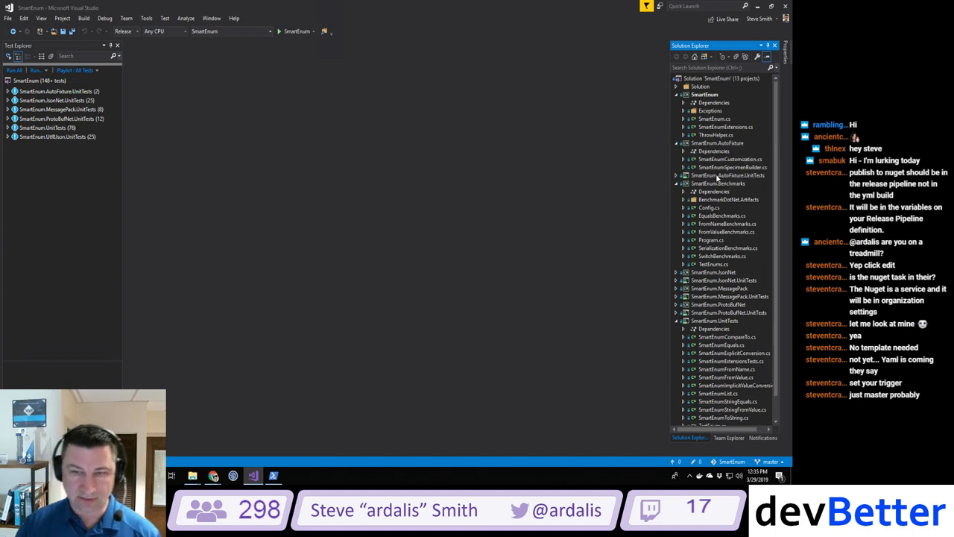
left_click(676, 143)
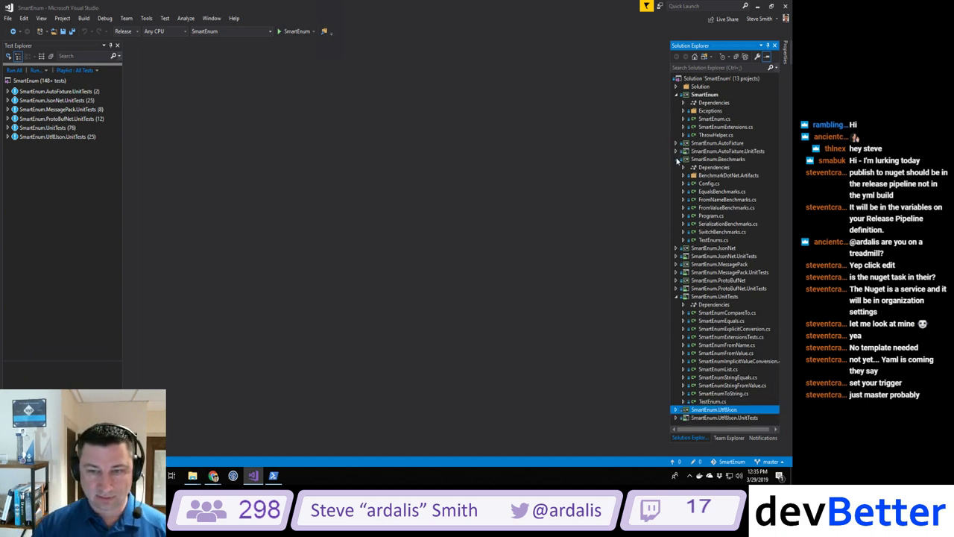
left_click(677, 159)
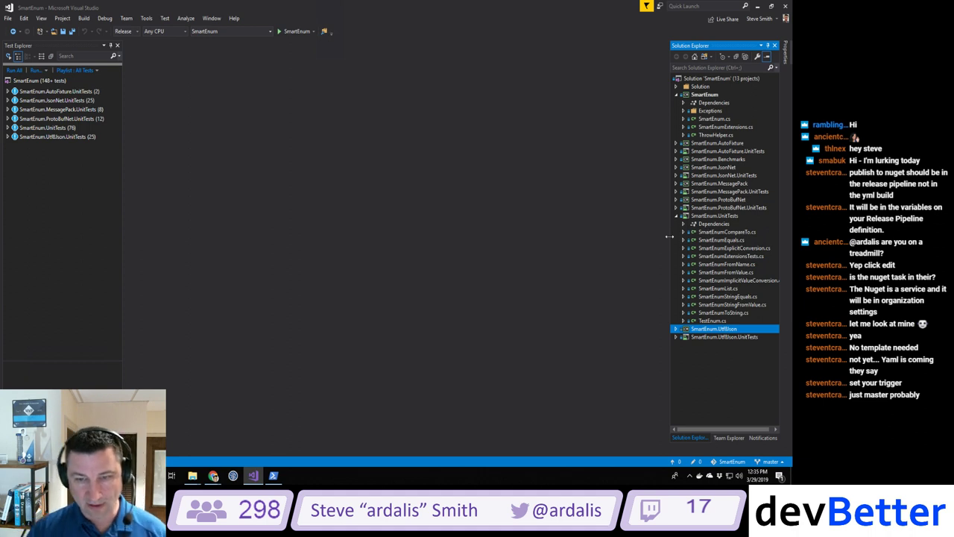
left_click_drag(670, 250, 643, 249)
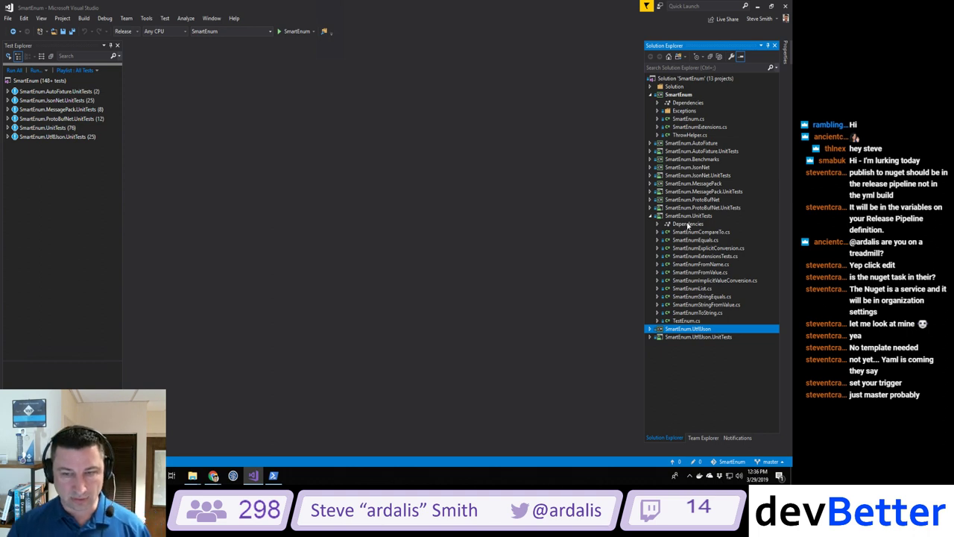
Step: Select the AutoFixture, JsonNet, MessagePack and ProtoBufNet projects, then expand SmartEnum.AutoFixture
left_click(678, 142)
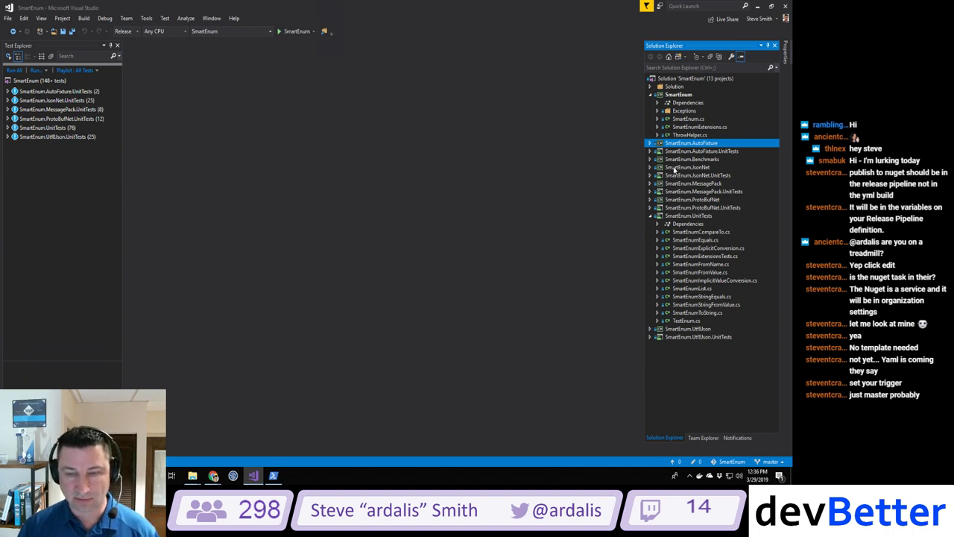
left_click(675, 167)
left_click(675, 183)
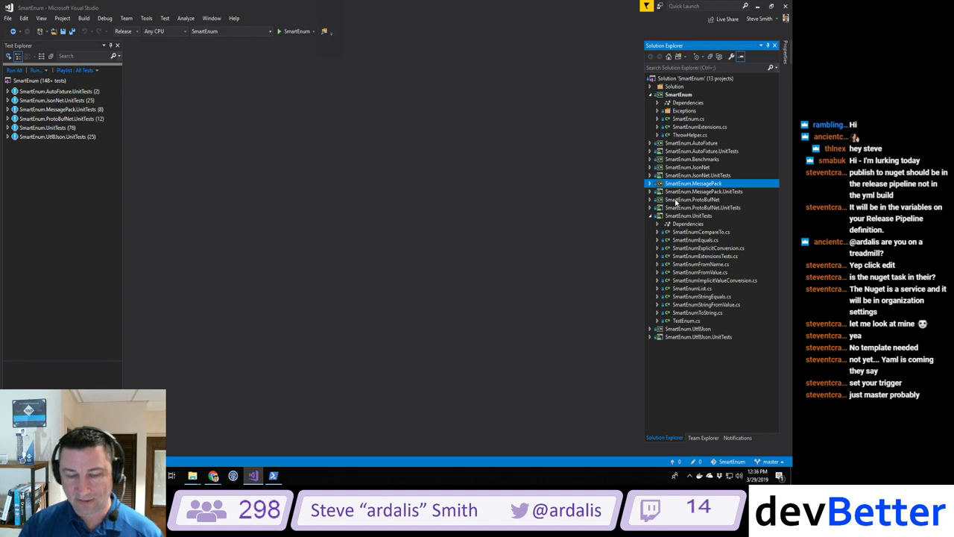
left_click(676, 199)
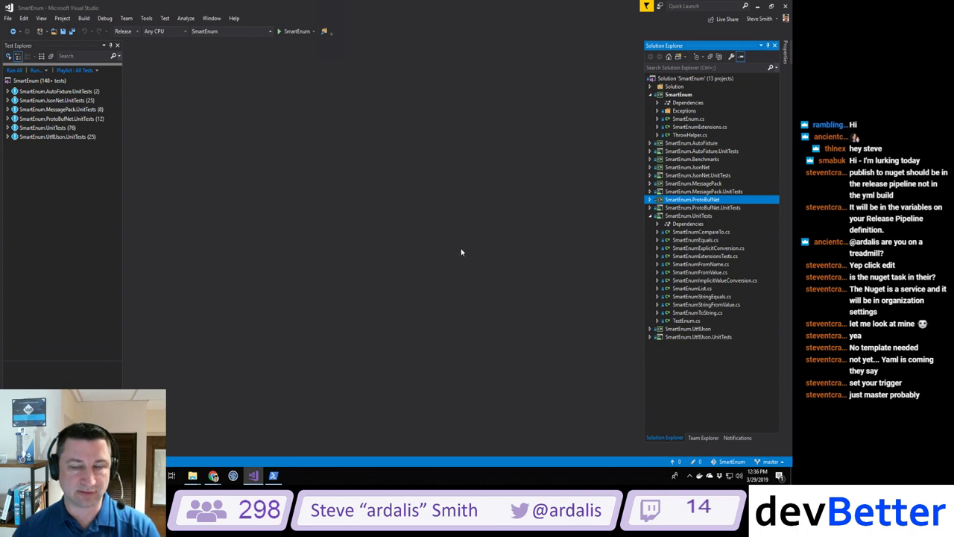
left_click(660, 144)
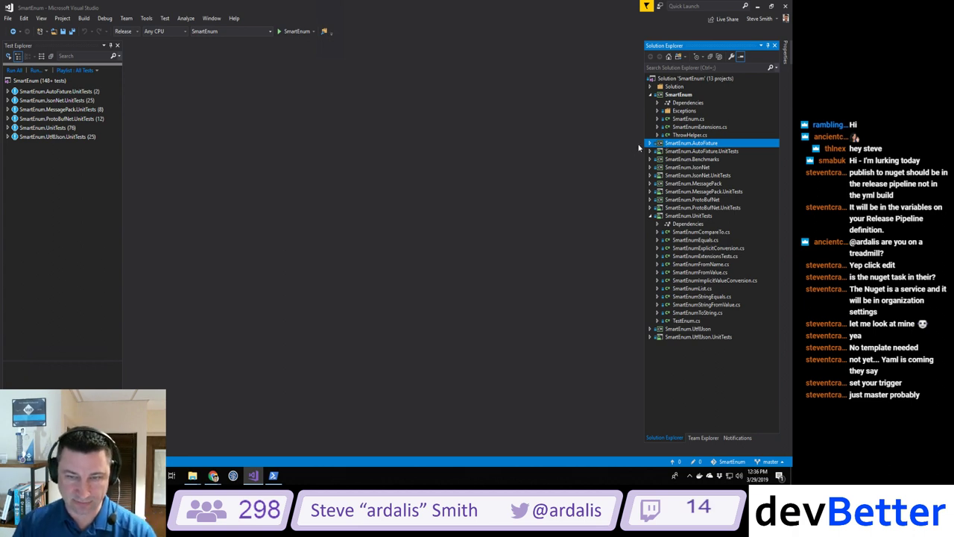
left_click(649, 143)
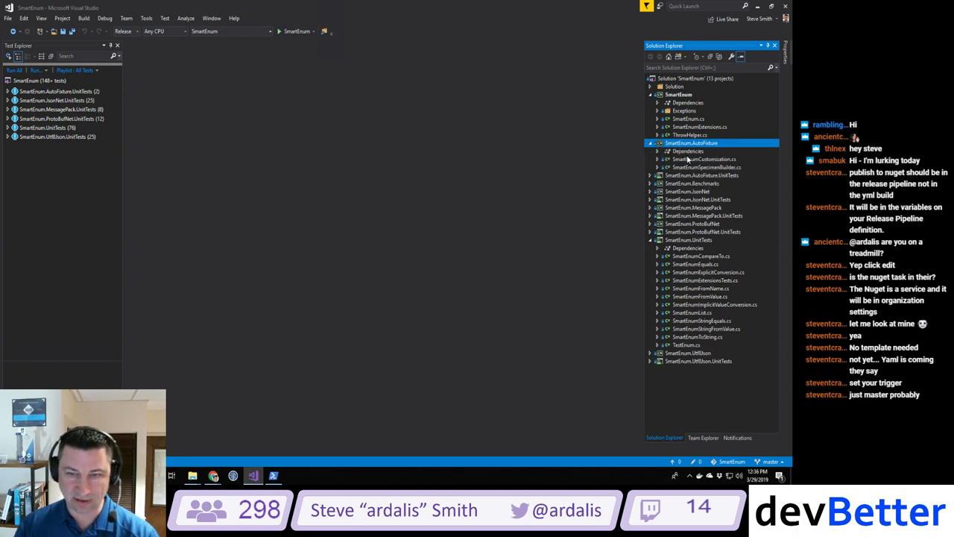
Step: Open SmartEnumCustomization.cs and SmartEnumSpecimenBuilder.cs to review them, then close both
double_click(676, 159)
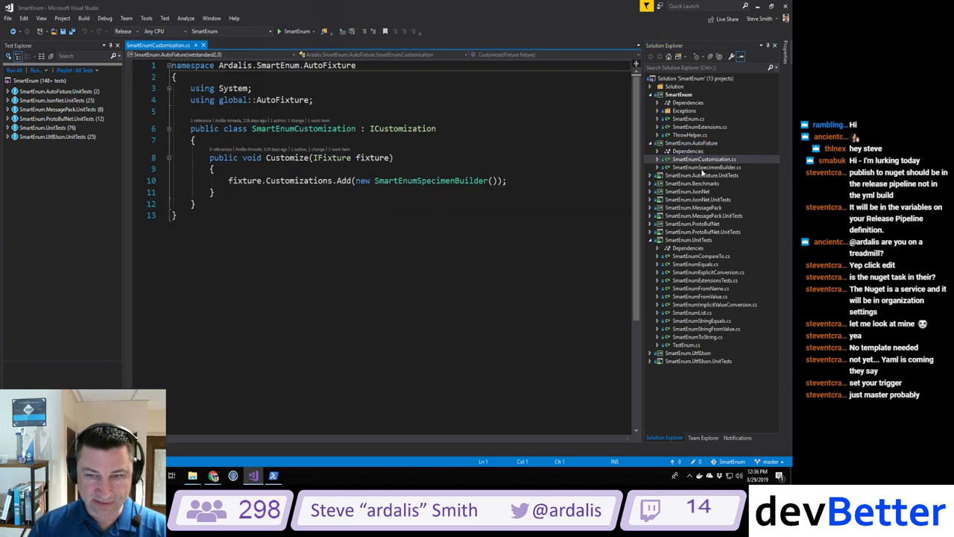
double_click(705, 167)
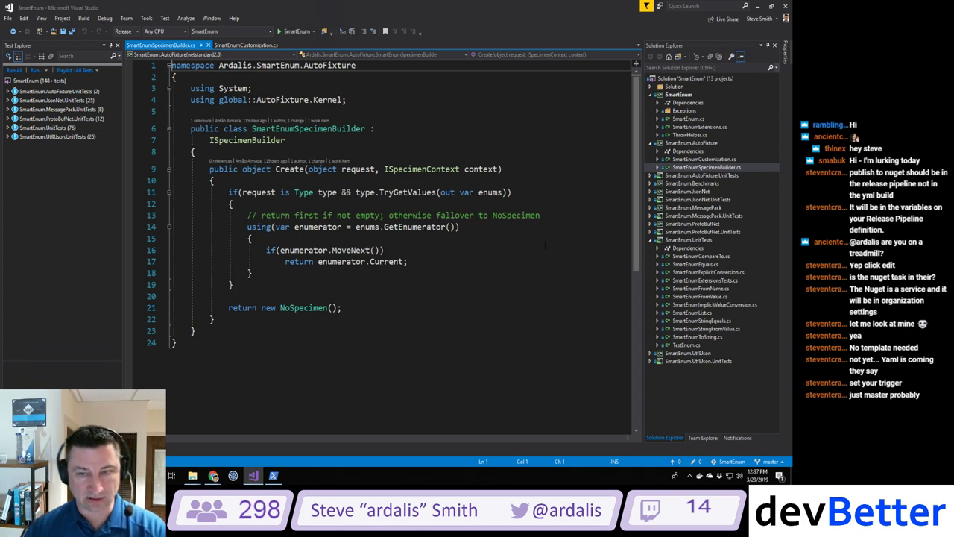
left_click(207, 45)
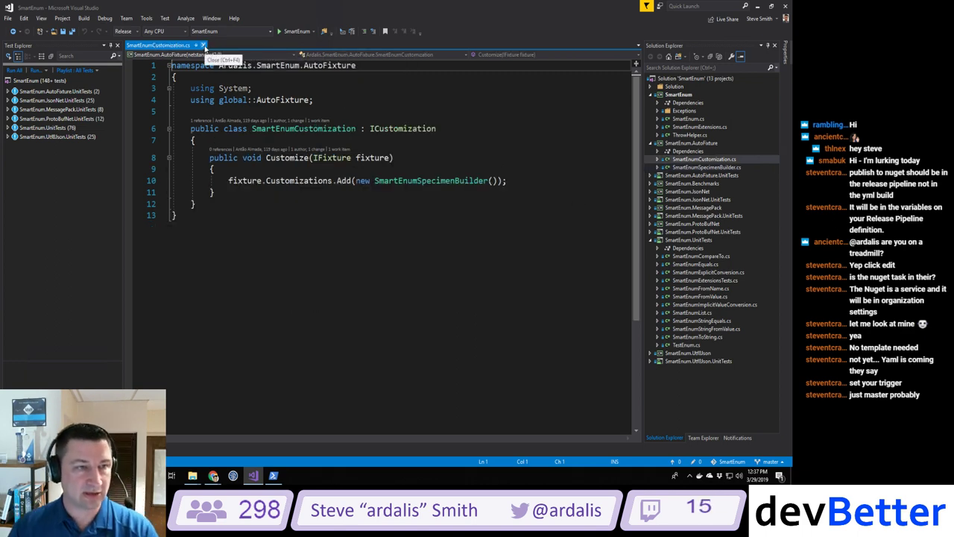
left_click(203, 46)
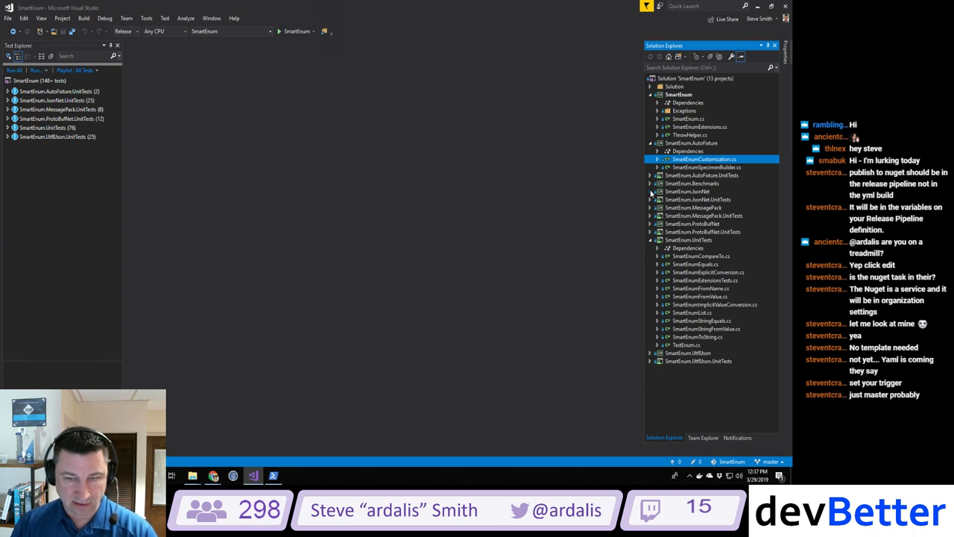
Step: Expand SmartEnum's Dependencies with its .NETStandard 2.0 and .NETFramework 4.6.1 nodes
left_click(658, 103)
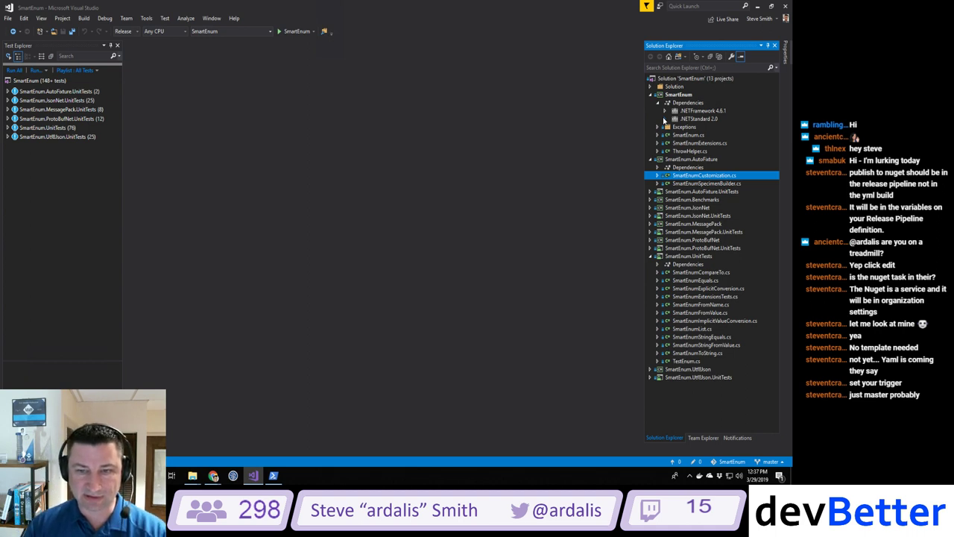
left_click(665, 119)
left_click(664, 110)
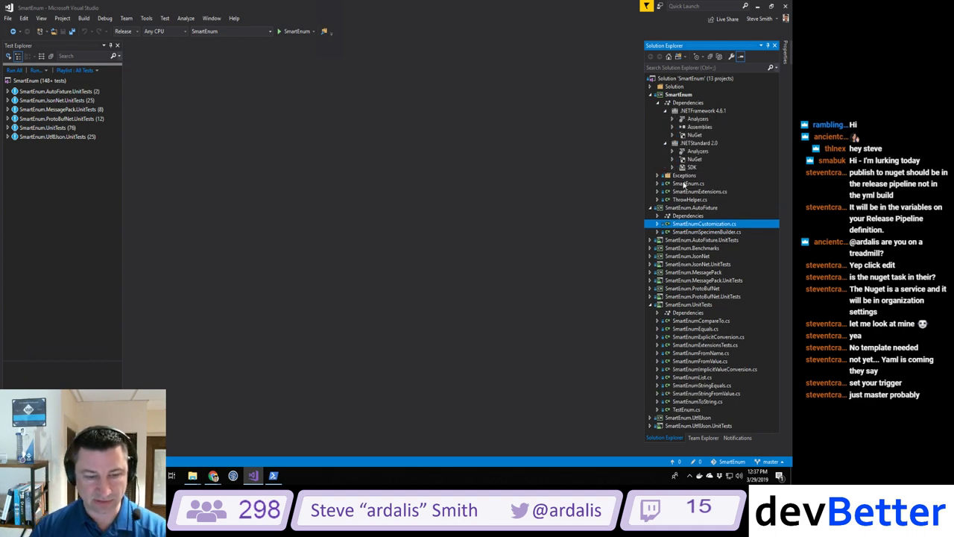
mouse_move(215, 477)
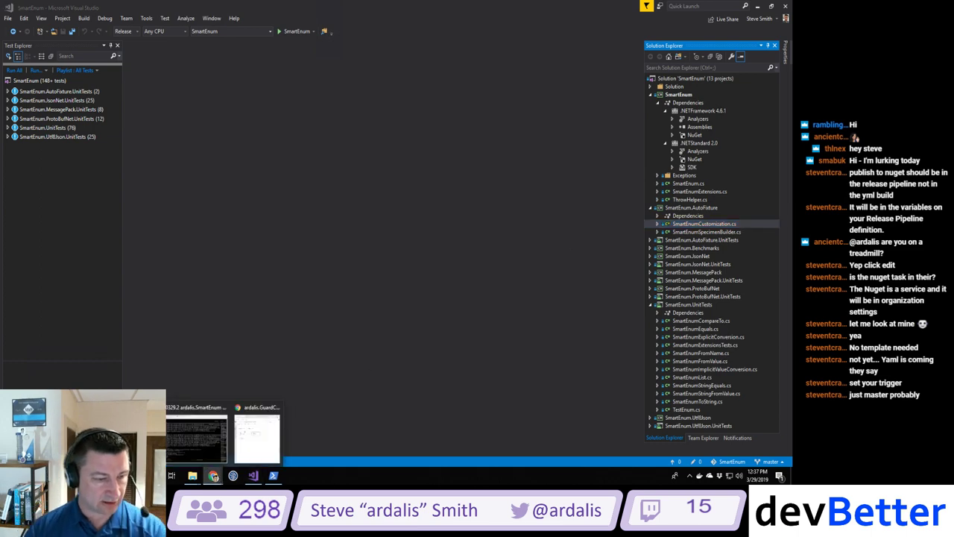
left_click(195, 431)
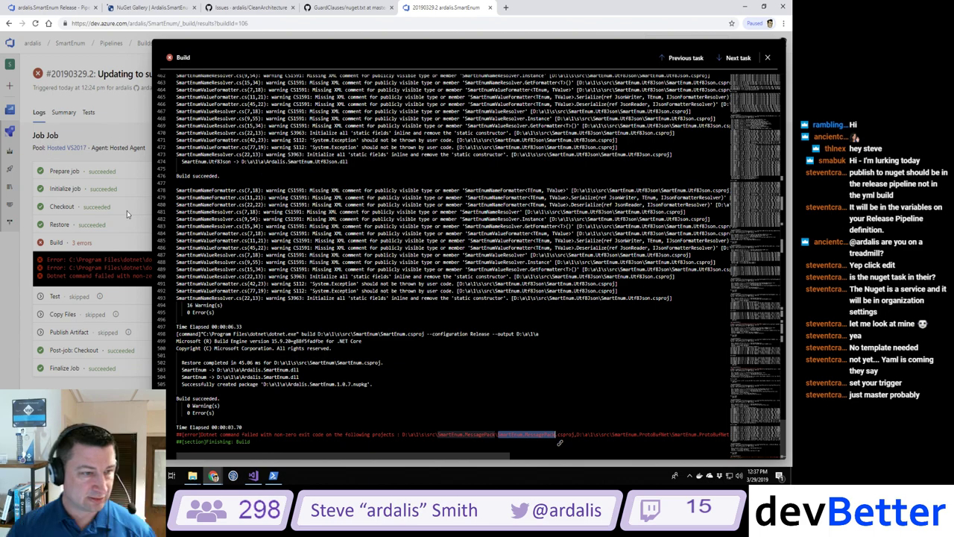
Step: Scroll up the Build log and select the AutoFixture unit test project path on line 11
scroll(559, 443, "up", 2)
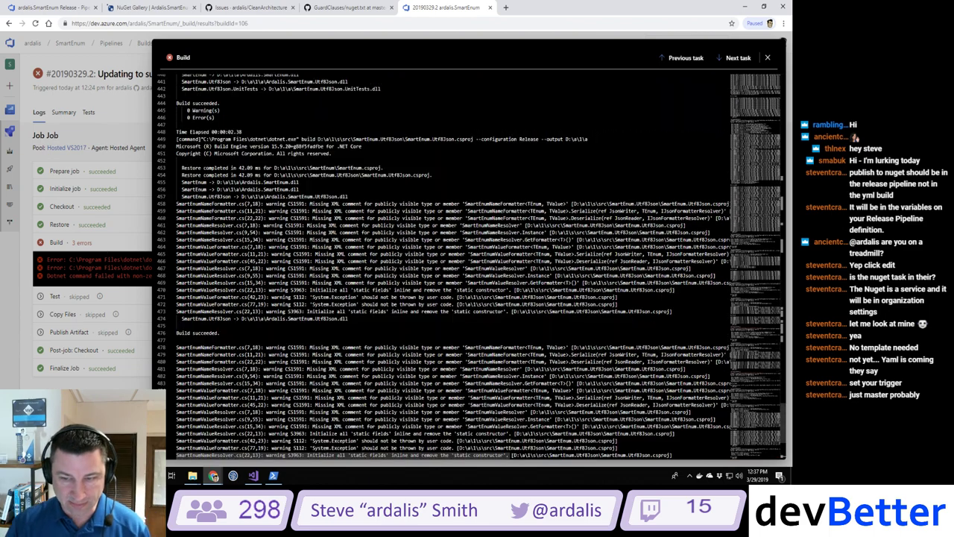
scroll(780, 216, "up", 15)
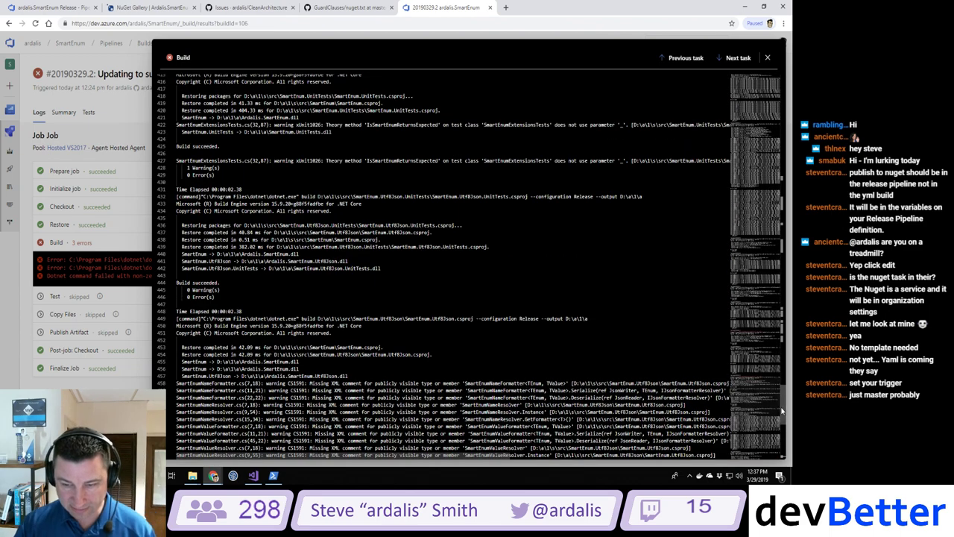
scroll(781, 216, "up", 20)
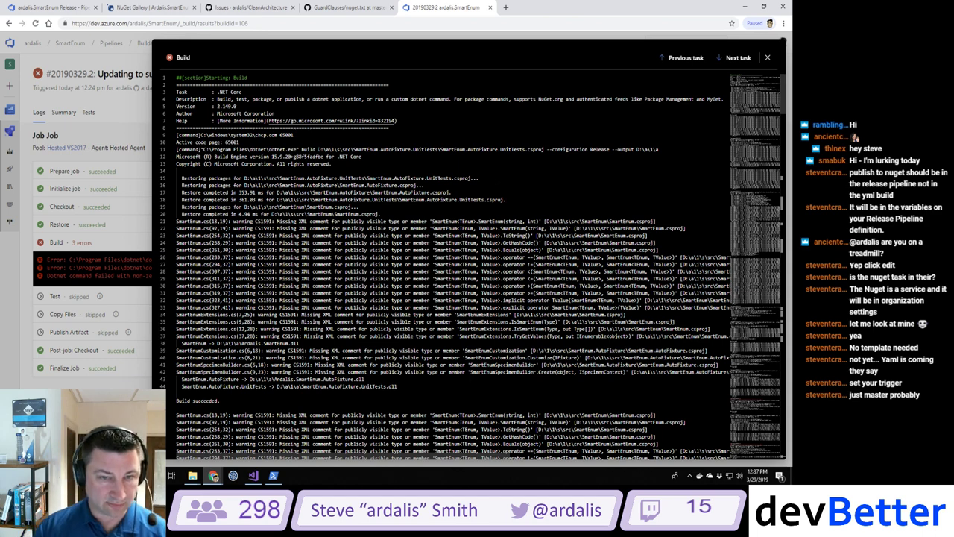
left_click_drag(380, 149, 549, 153)
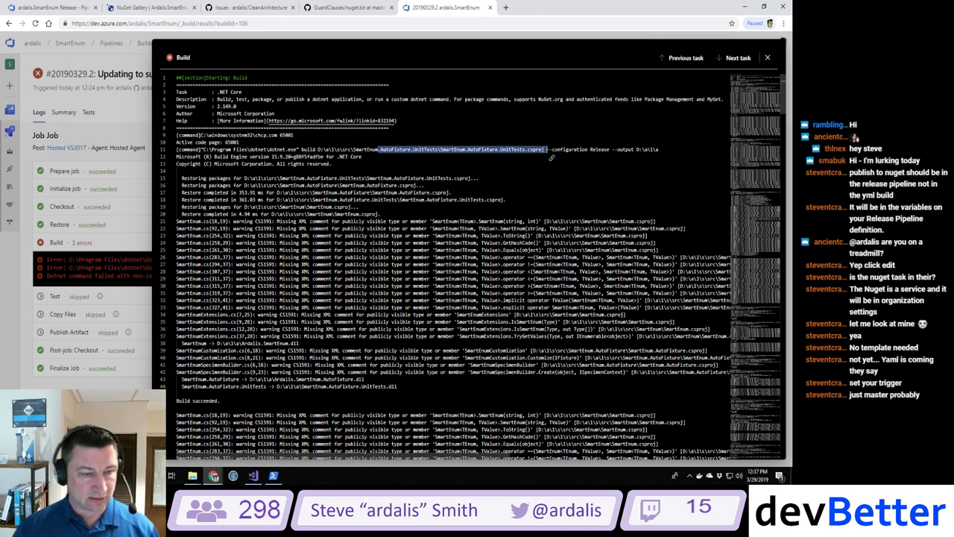
Step: Scroll through the log errors and select the SmartEnum.MessagePack.csproj project name
scroll(552, 157, "down", 6)
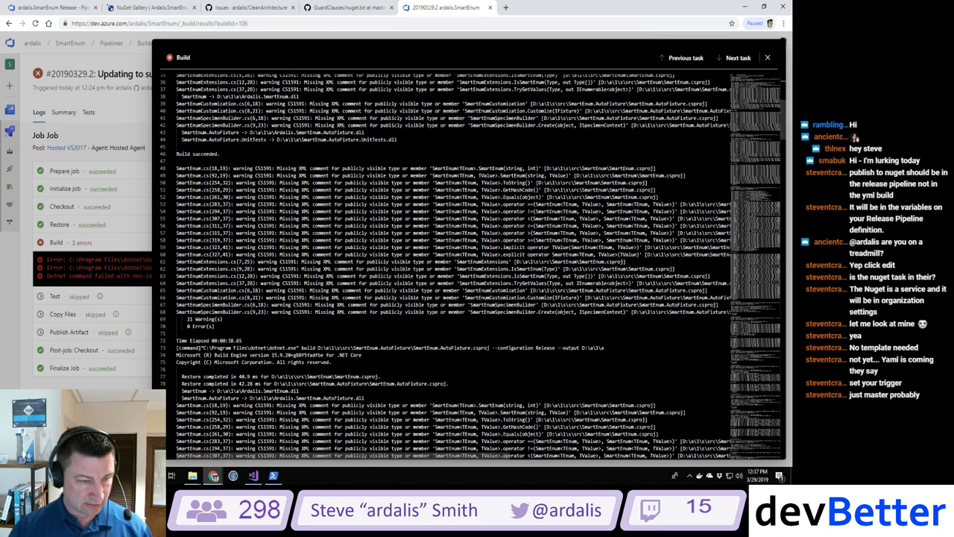
scroll(473, 266, "down", 4)
scroll(473, 266, "down", 20)
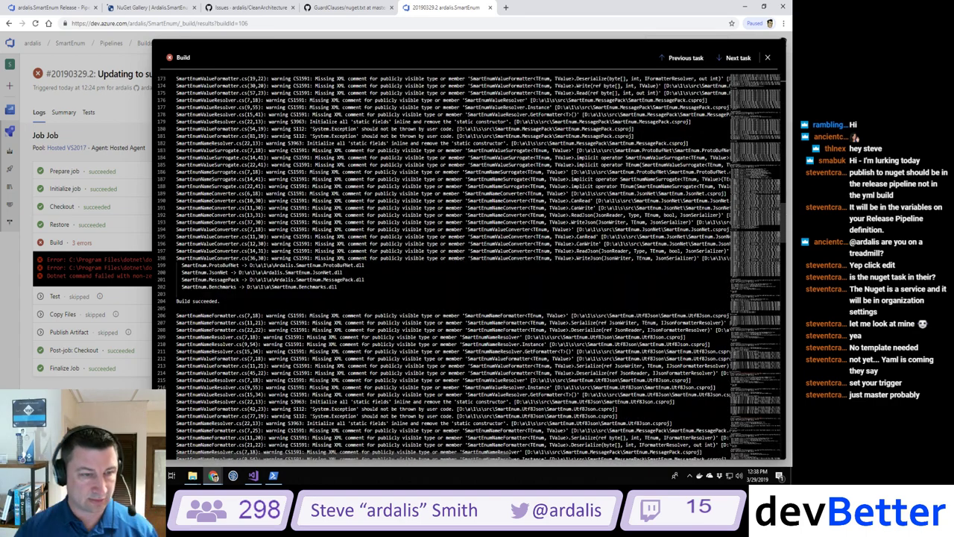
scroll(473, 266, "down", 9)
scroll(473, 266, "down", 9)
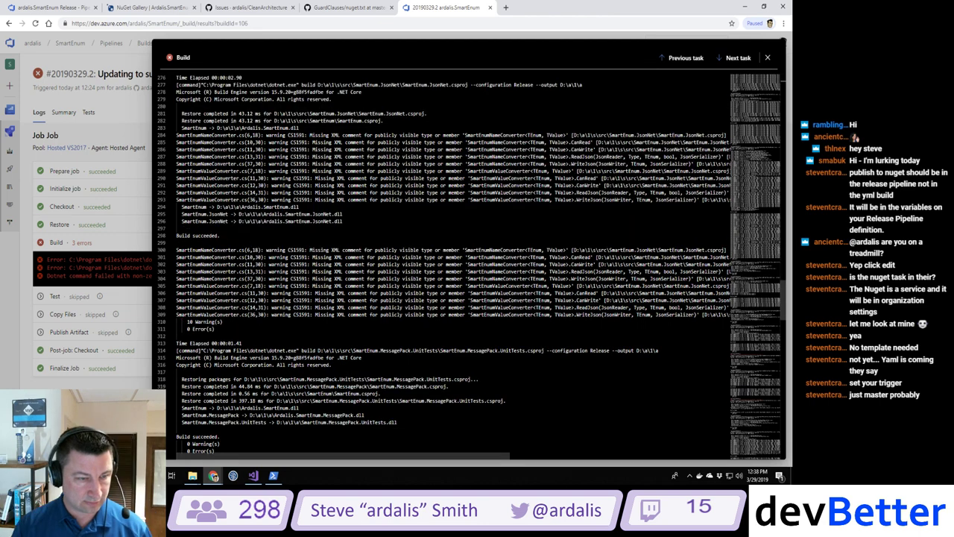
scroll(473, 266, "down", 10)
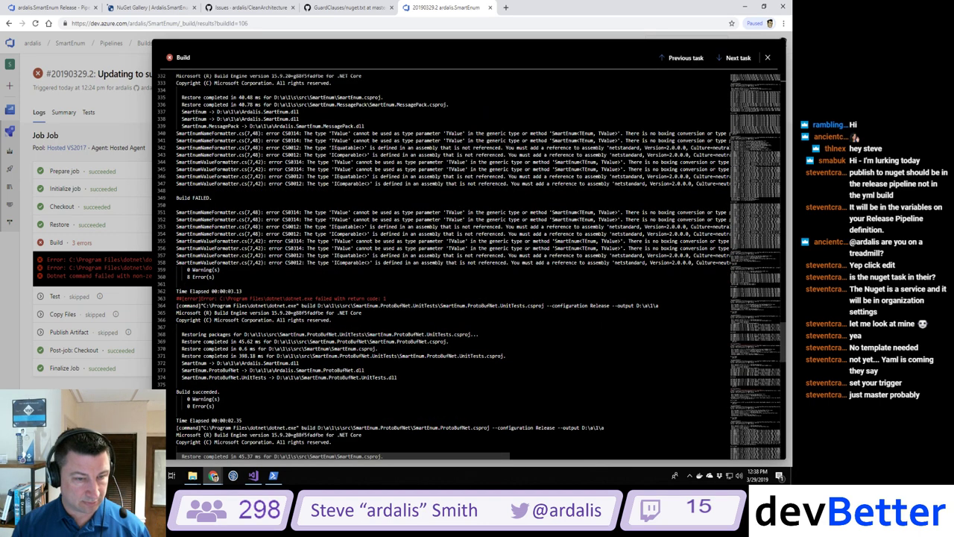
scroll(469, 266, "up", 1)
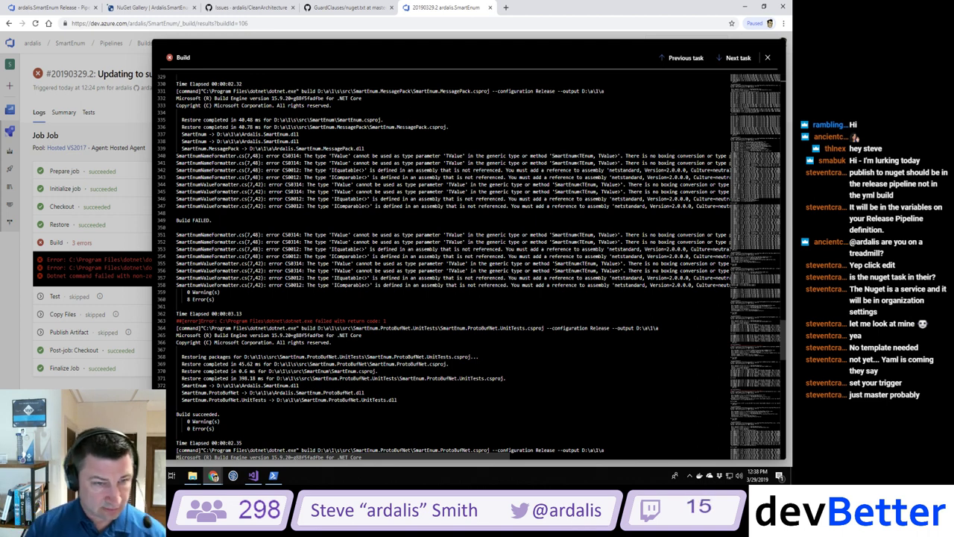
scroll(444, 268, "up", 1)
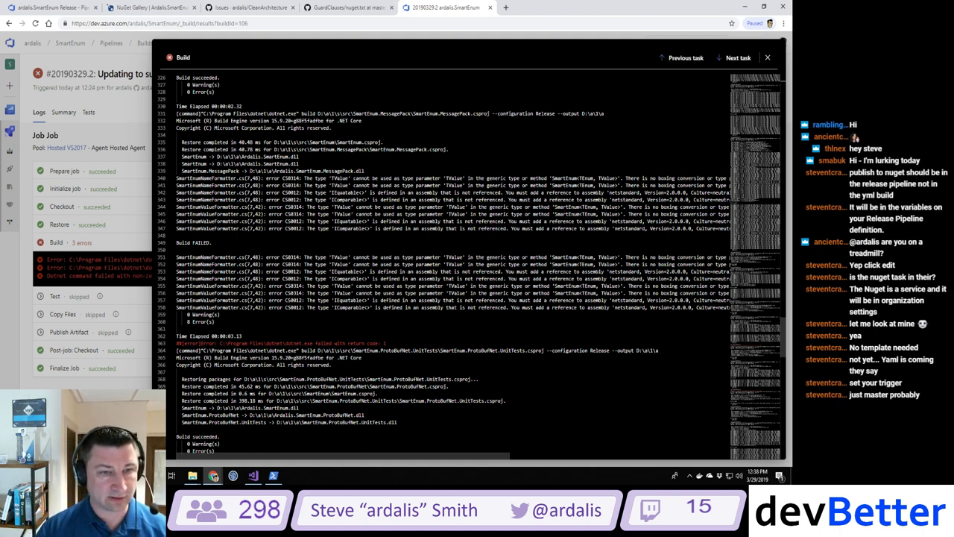
left_click_drag(411, 113, 490, 114)
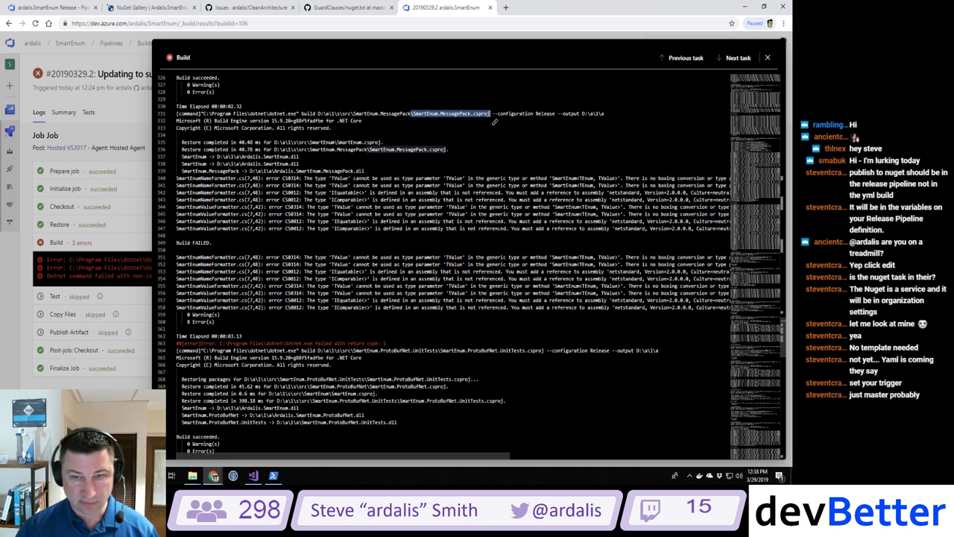
scroll(494, 121, "right", 10)
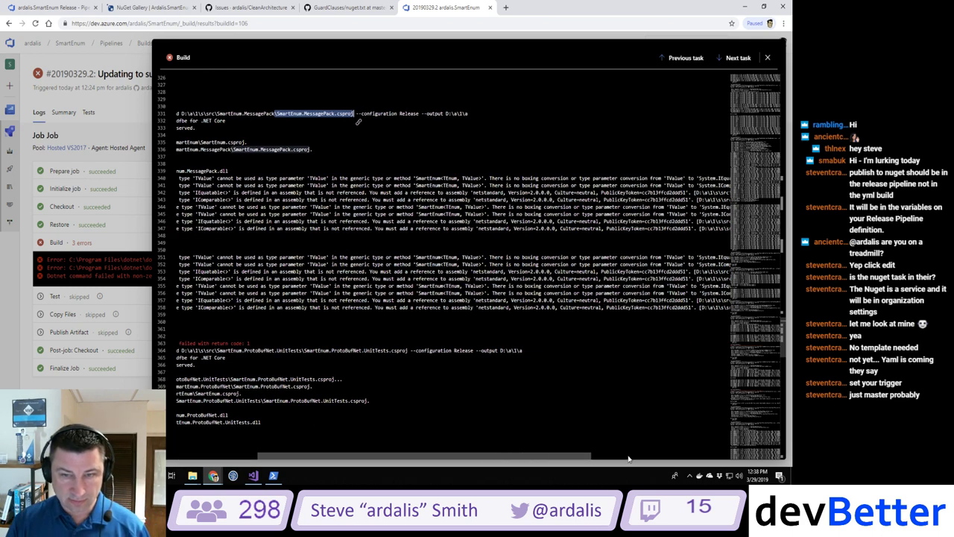
scroll(453, 283, "left", 10)
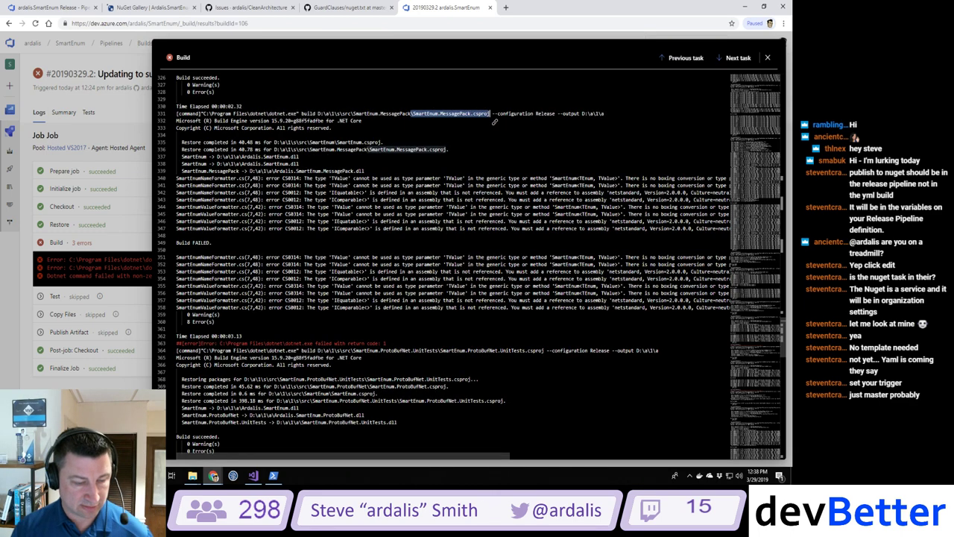
left_click(253, 476)
Step: In PowerShell, run ls, cd src and dotnet build, building SmartEnum with 0 errors and 17 warnings
left_click(273, 476)
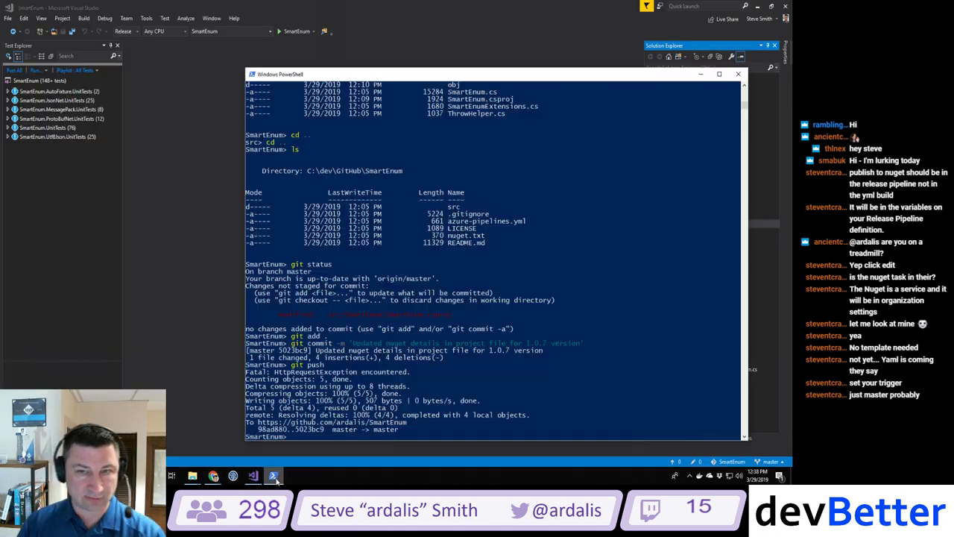
type("ls")
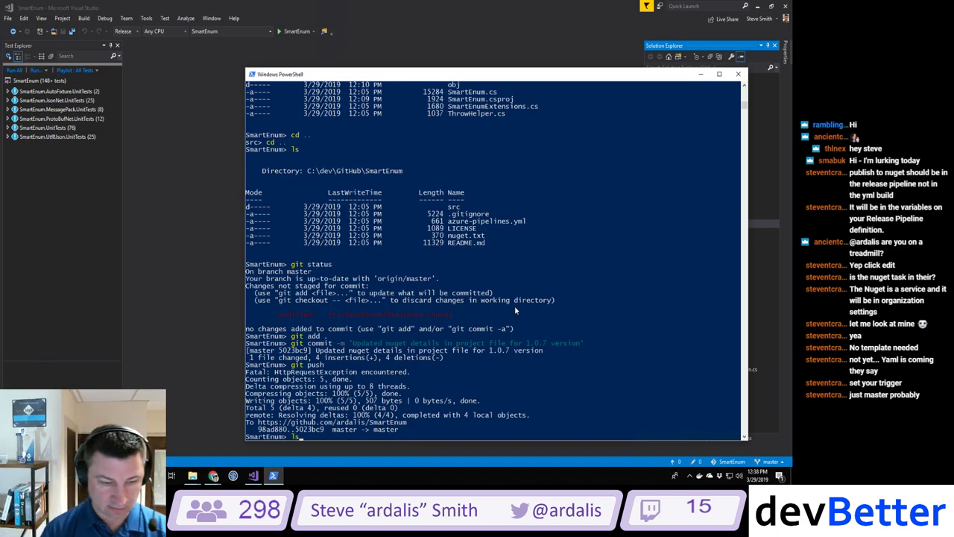
key("Return")
type("cd src")
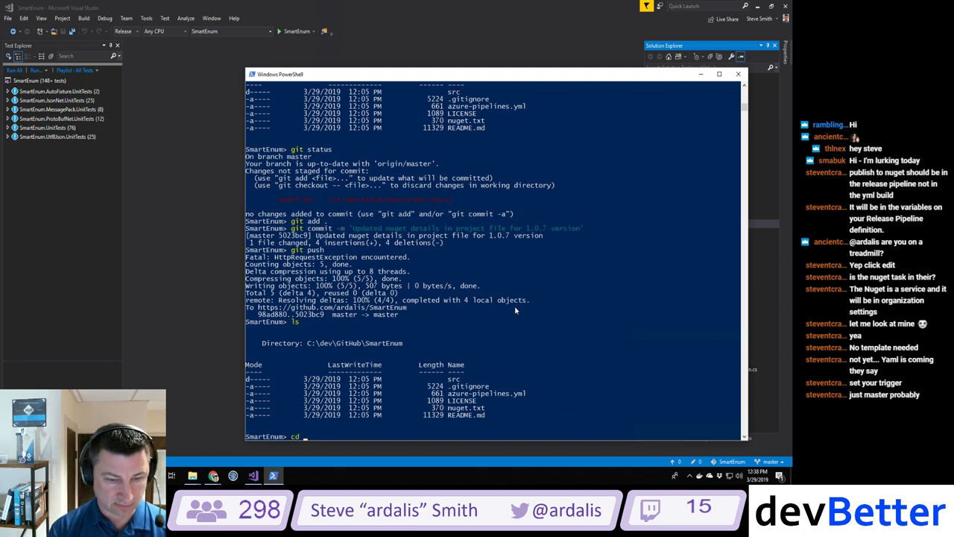
key("Return")
type("dotnet build")
key("Return")
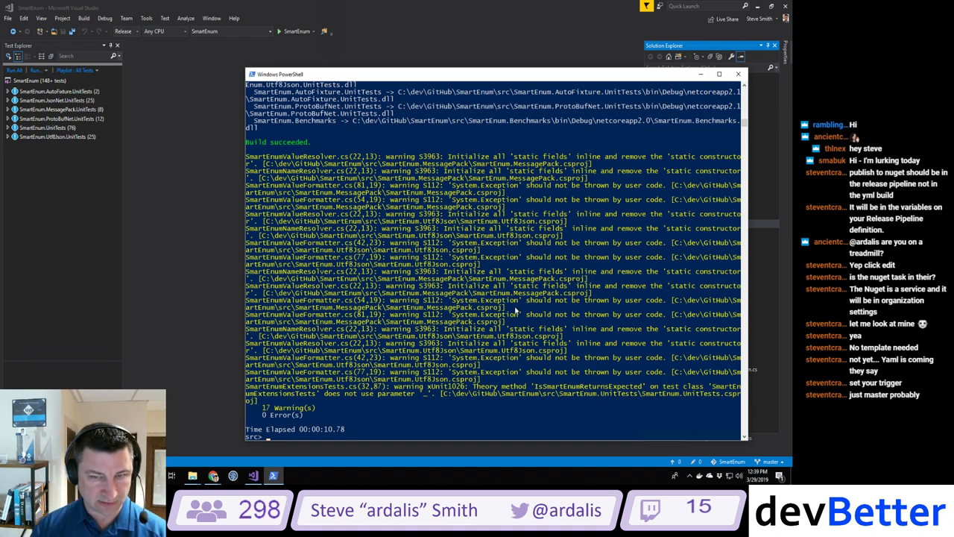
key("alt+Tab")
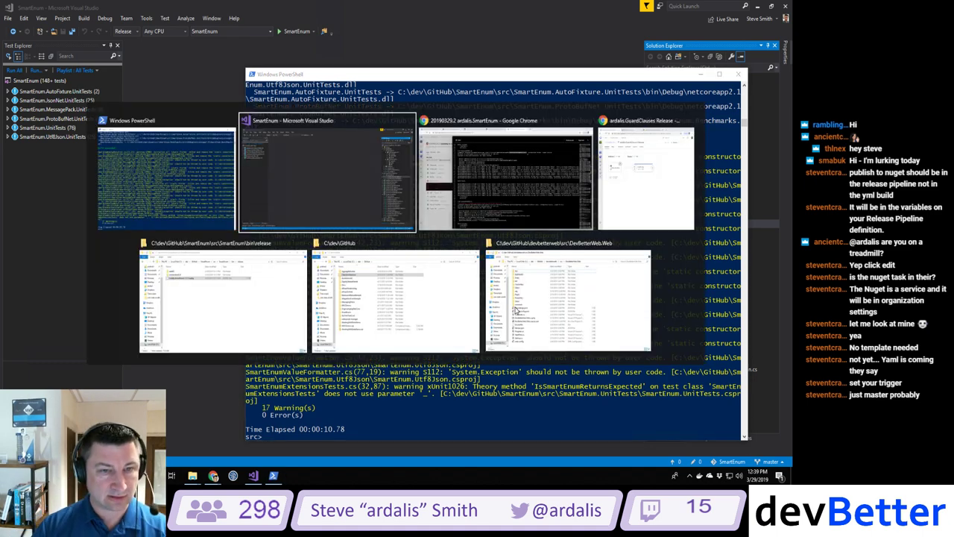
key("alt+Tab")
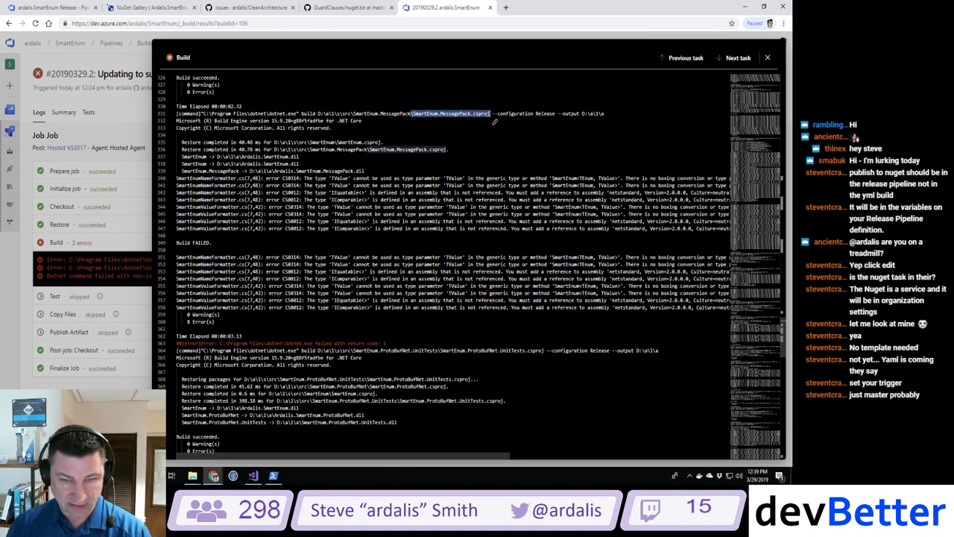
Step: Select the CS0012 error text requiring a reference to netstandard 2.0.0.0 in the log
left_click_drag(419, 454, 630, 462)
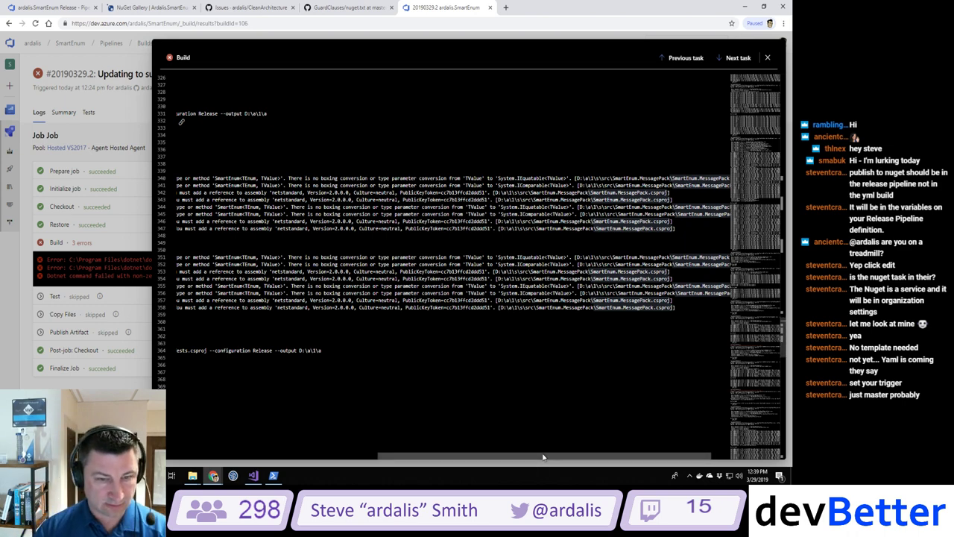
left_click_drag(543, 456, 463, 456)
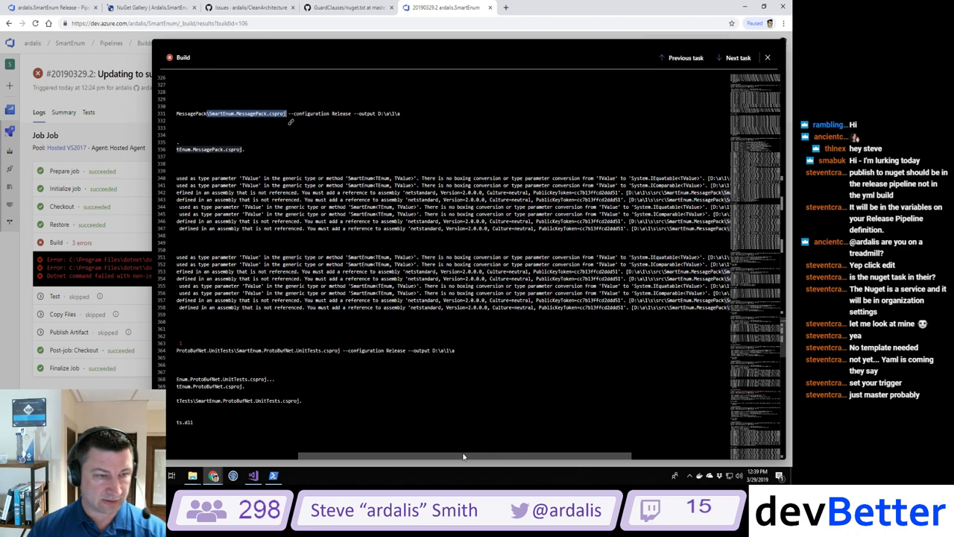
left_click_drag(302, 222, 543, 223)
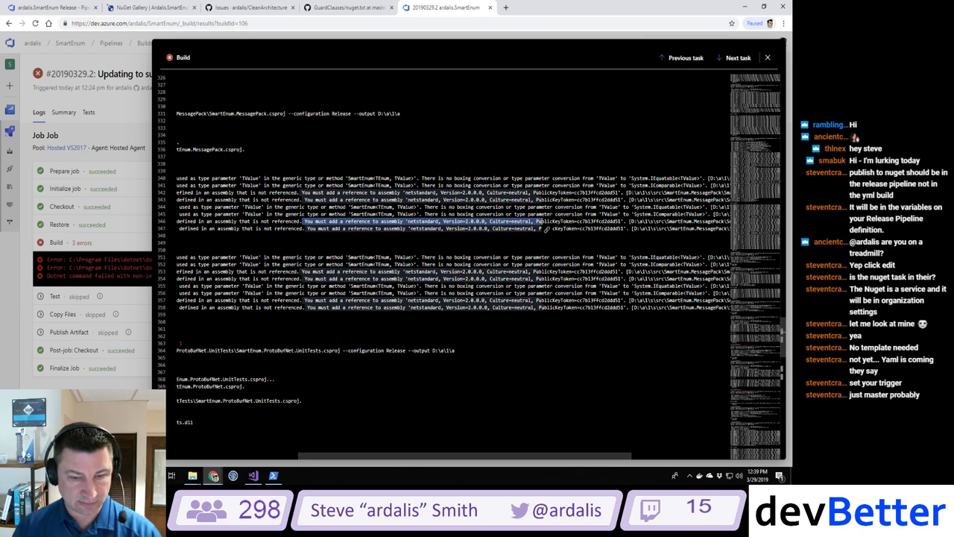
left_click_drag(515, 456, 408, 456)
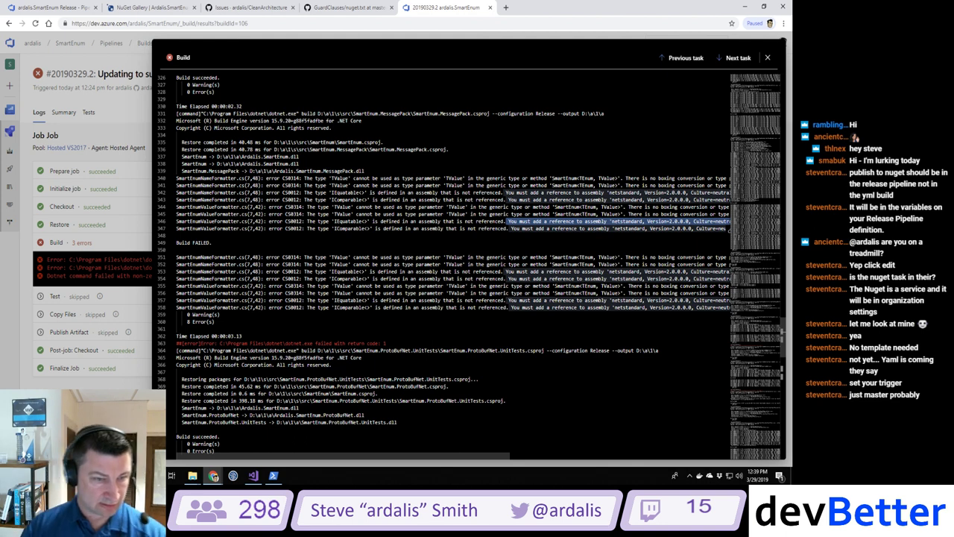
left_click_drag(283, 221, 644, 224)
key("ctrl+c")
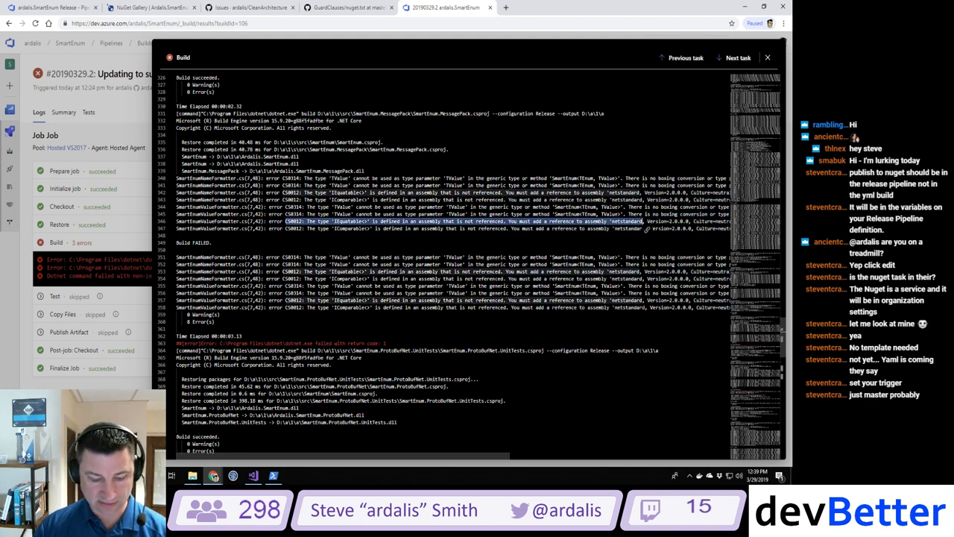
Step: Search the web for the copied netstandard reference error and open the first GitHub issue result
left_click(506, 7)
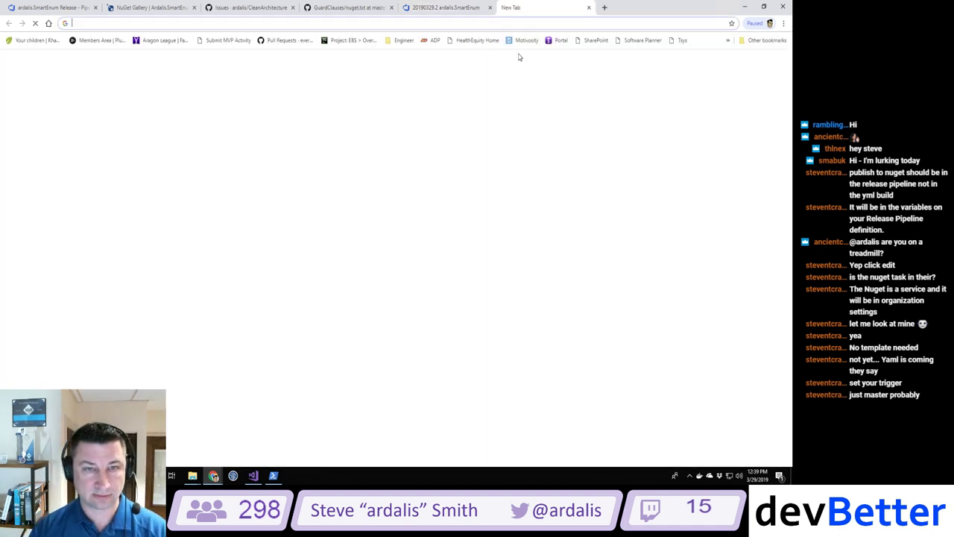
key("ctrl+v")
key("Return")
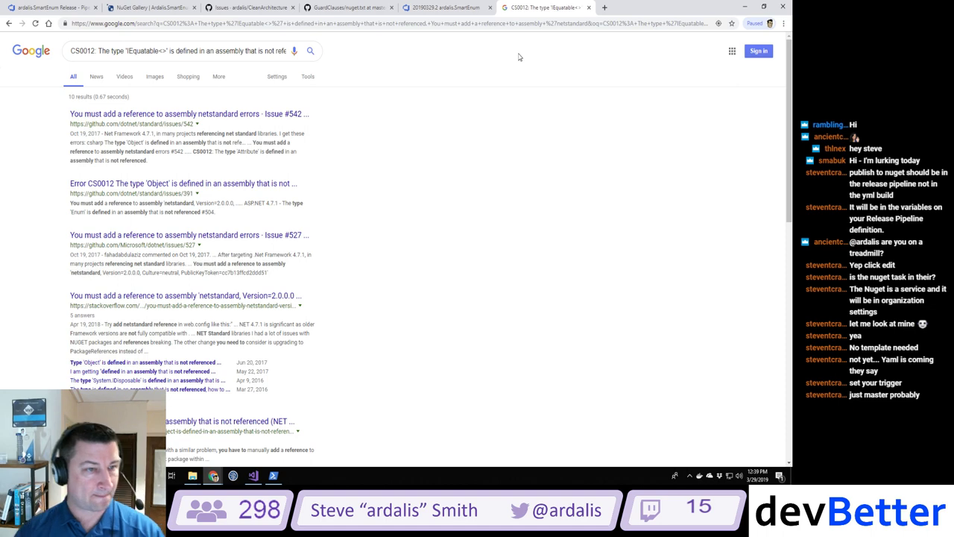
left_click(214, 117)
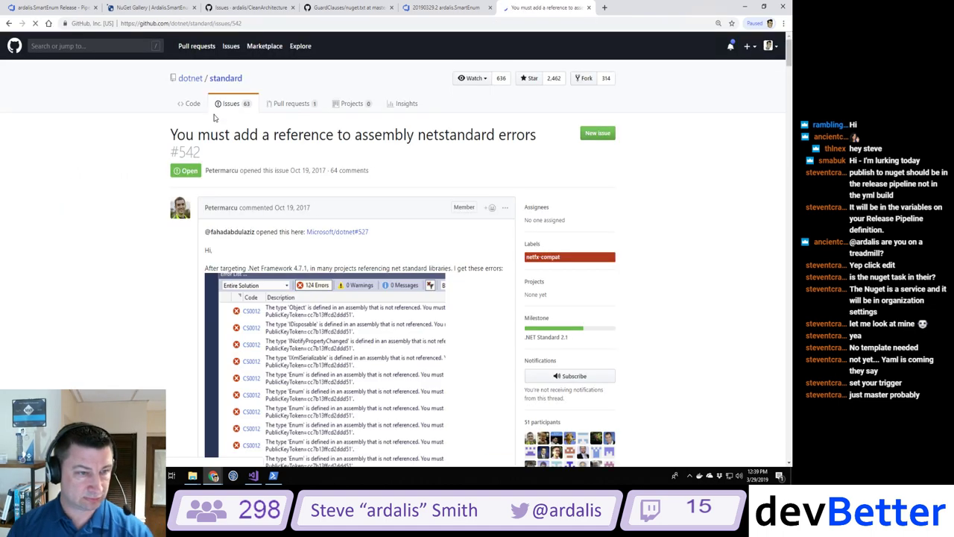
Step: Scroll through issue #542's comments to the sample .csproj containing the netstandard Reference
scroll(133, 245, "down", 7)
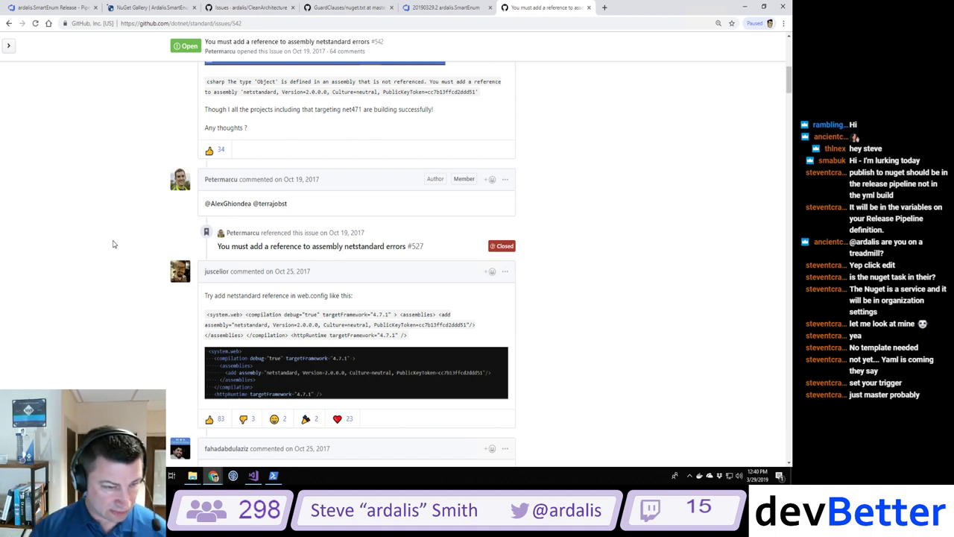
scroll(114, 244, "down", 4)
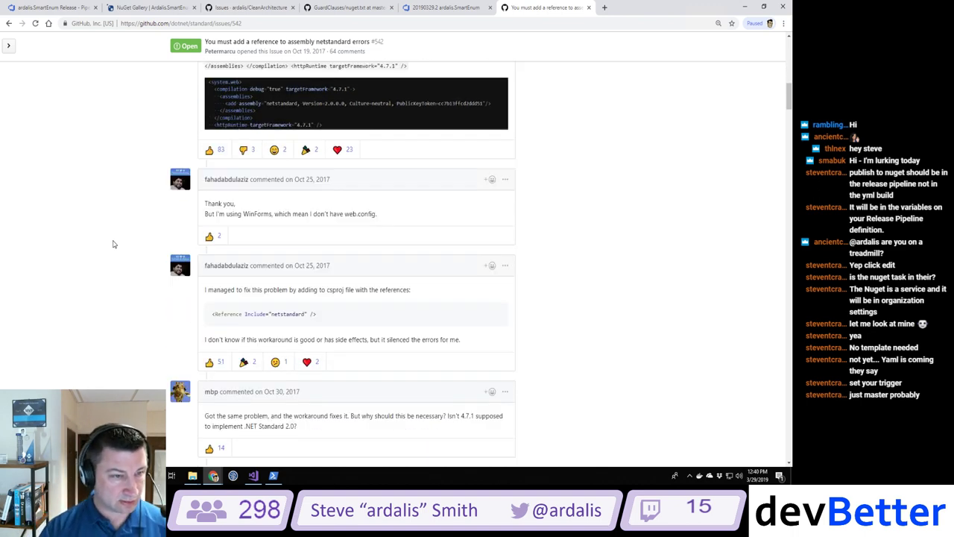
scroll(113, 243, "down", 2)
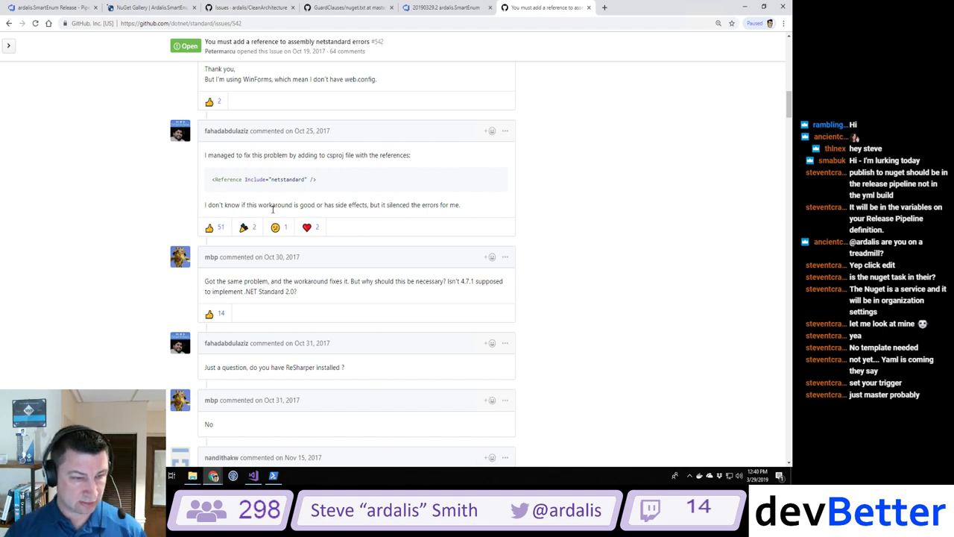
scroll(272, 210, "down", 3)
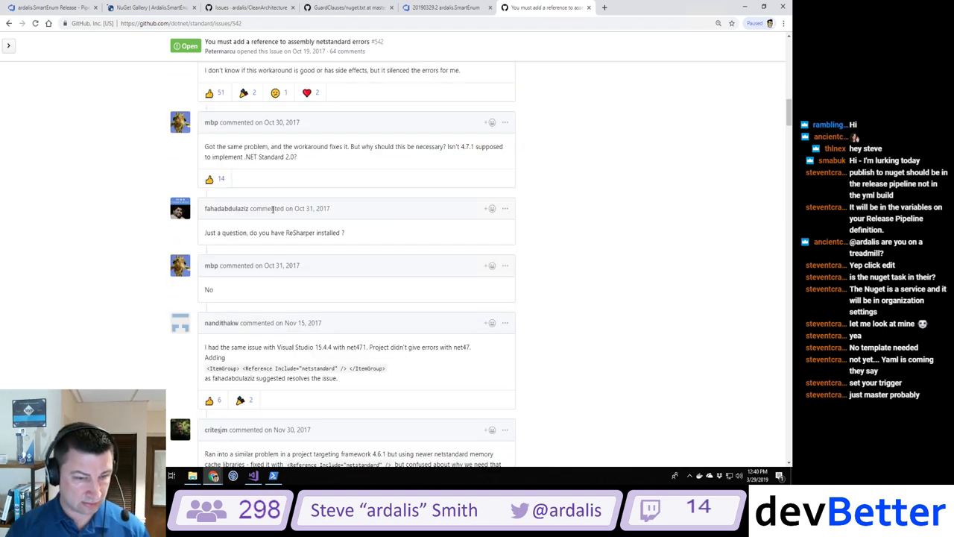
scroll(272, 209, "down", 5)
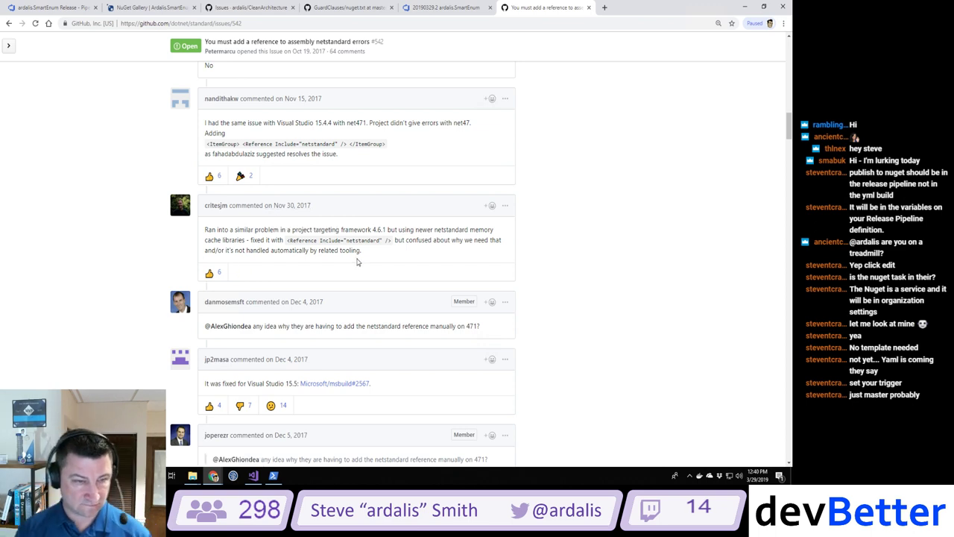
scroll(356, 260, "down", 4)
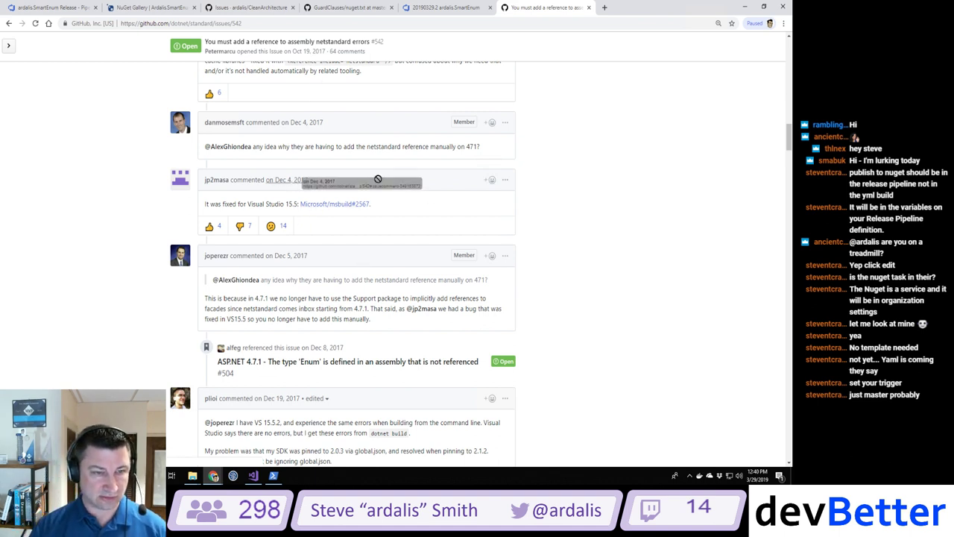
scroll(538, 225, "down", 1)
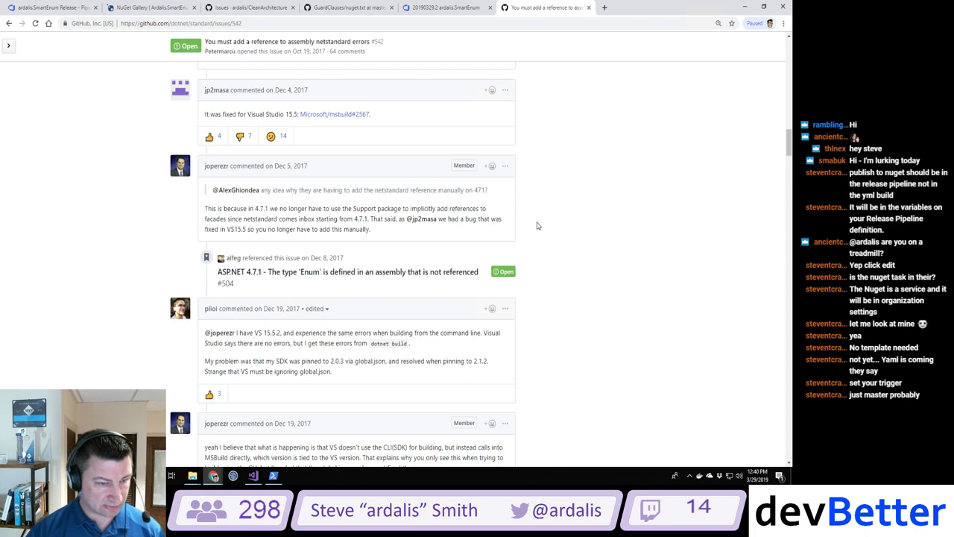
scroll(537, 225, "down", 8)
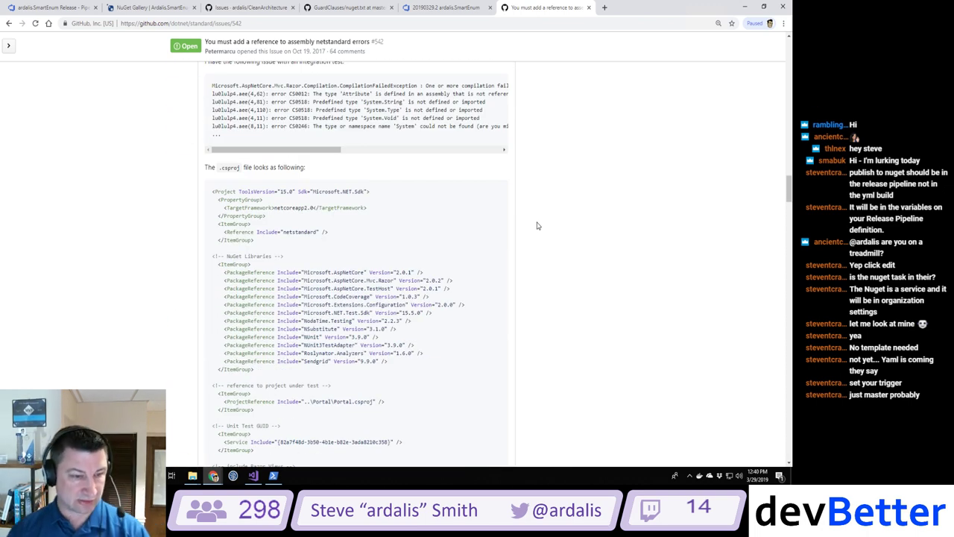
scroll(537, 225, "down", 1)
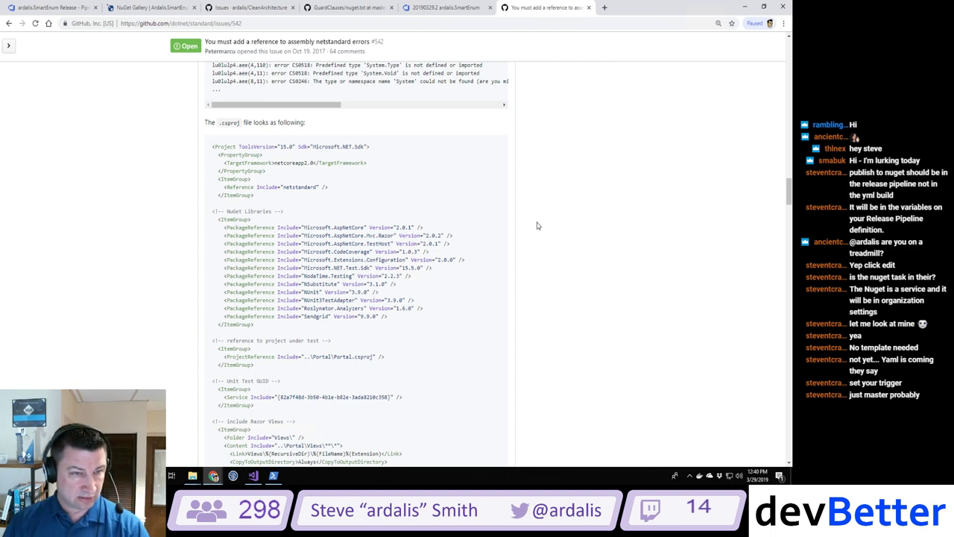
scroll(536, 225, "down", 1)
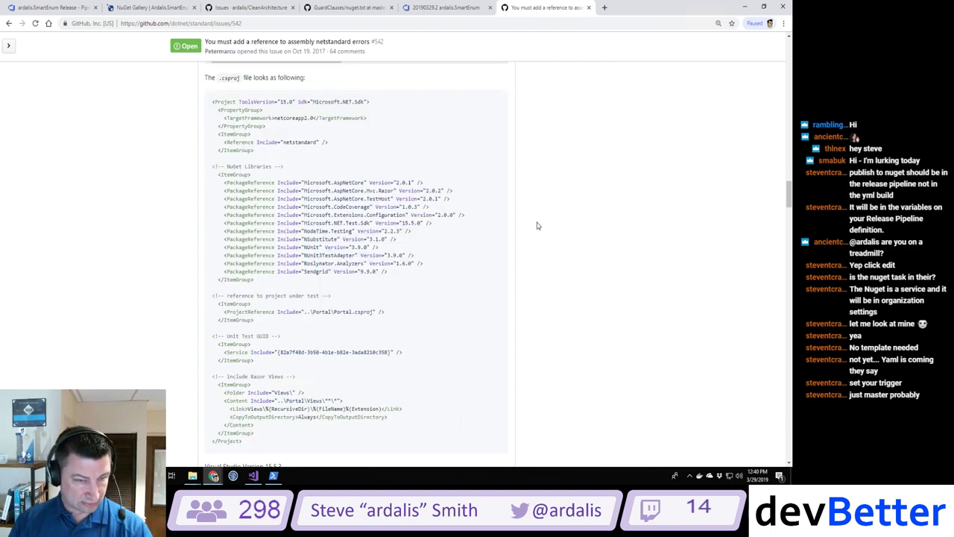
scroll(537, 225, "down", 3)
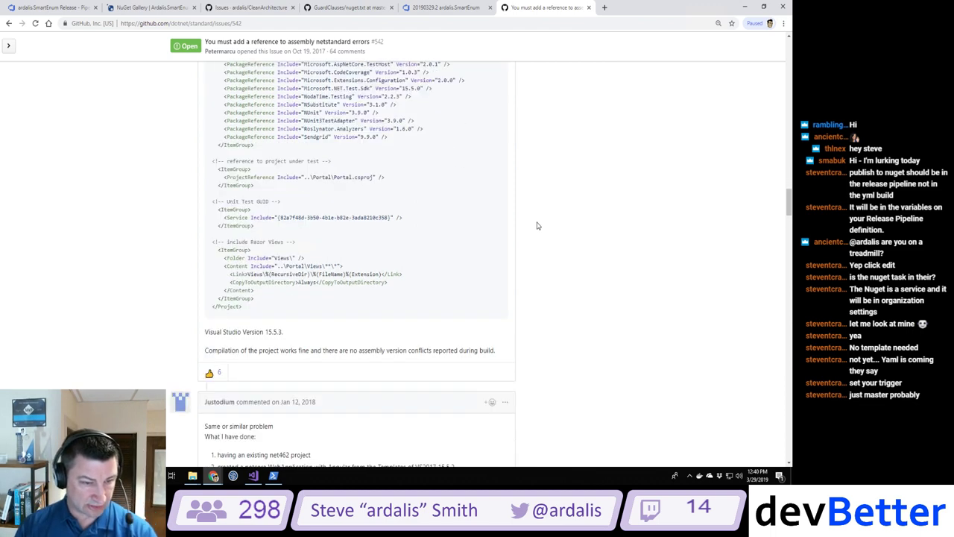
scroll(537, 225, "up", 2)
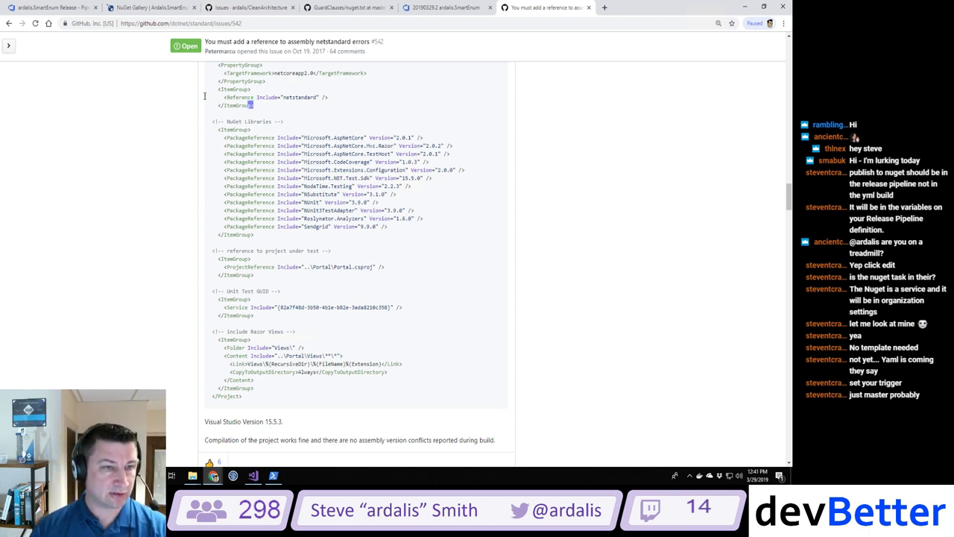
Step: Copy the three-line netstandard Reference ItemGroup, then return to the Azure DevOps build log tab
left_click_drag(253, 105, 202, 95)
key("ctrl+c")
scroll(445, 123, "up", 2)
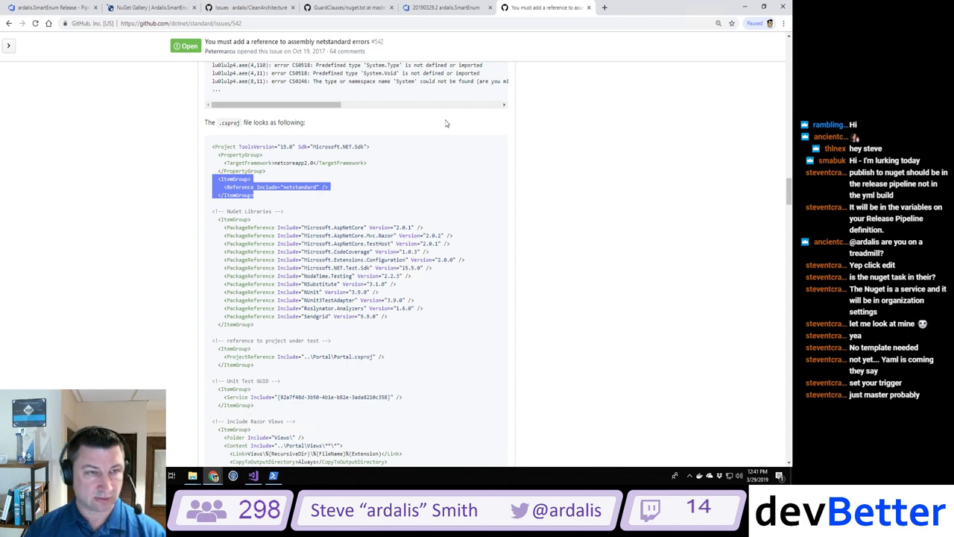
left_click(254, 475)
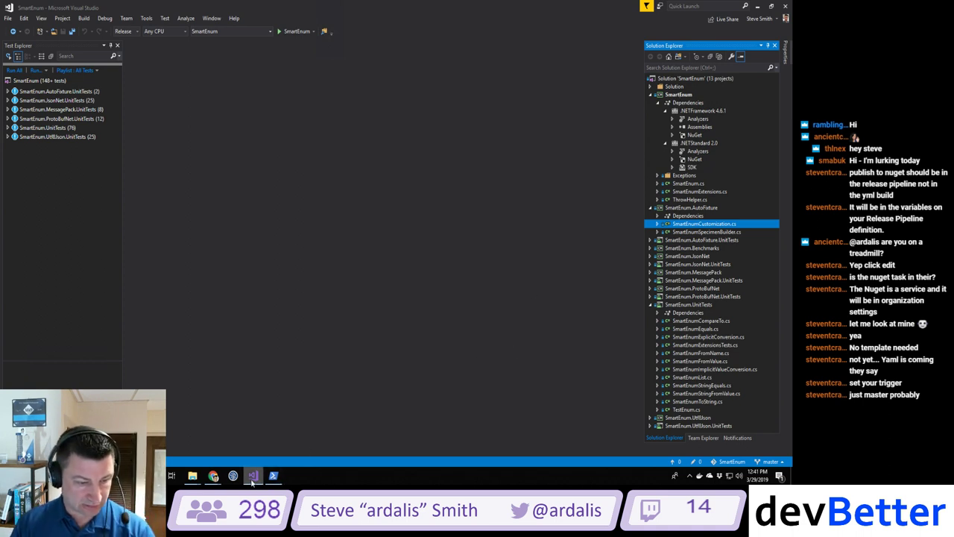
mouse_move(215, 479)
left_click(197, 431)
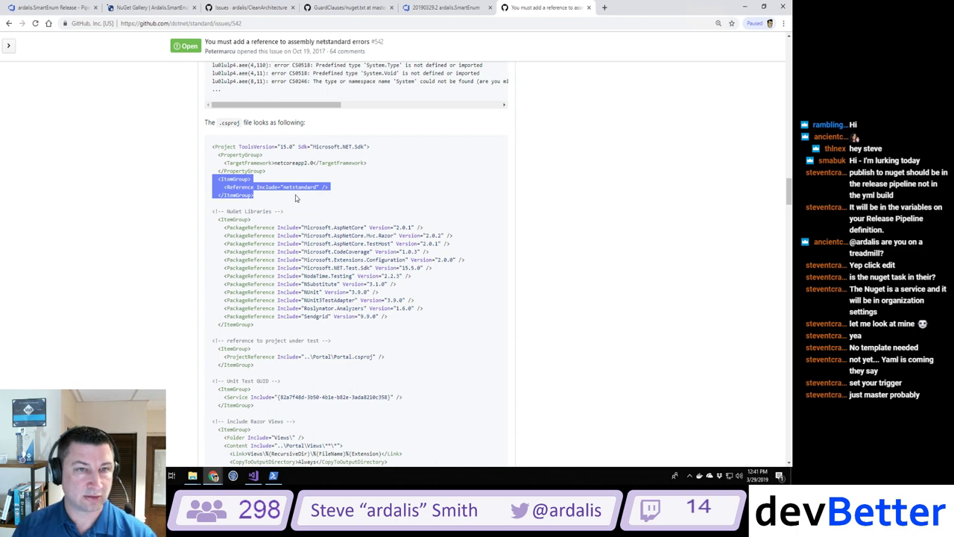
left_click(443, 11)
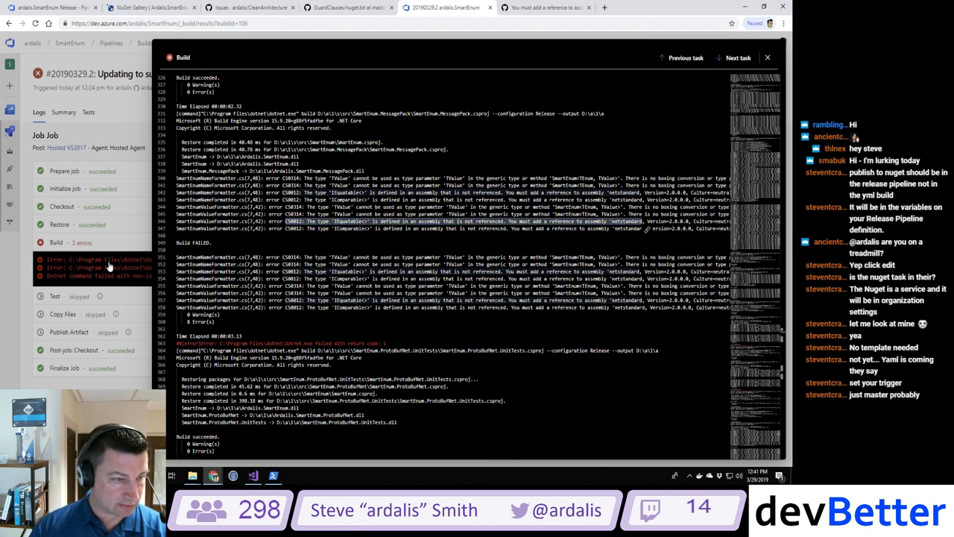
Step: Review the failed Build step's log for MessagePack and ProtoBufNet netstandard reference errors
key("Escape")
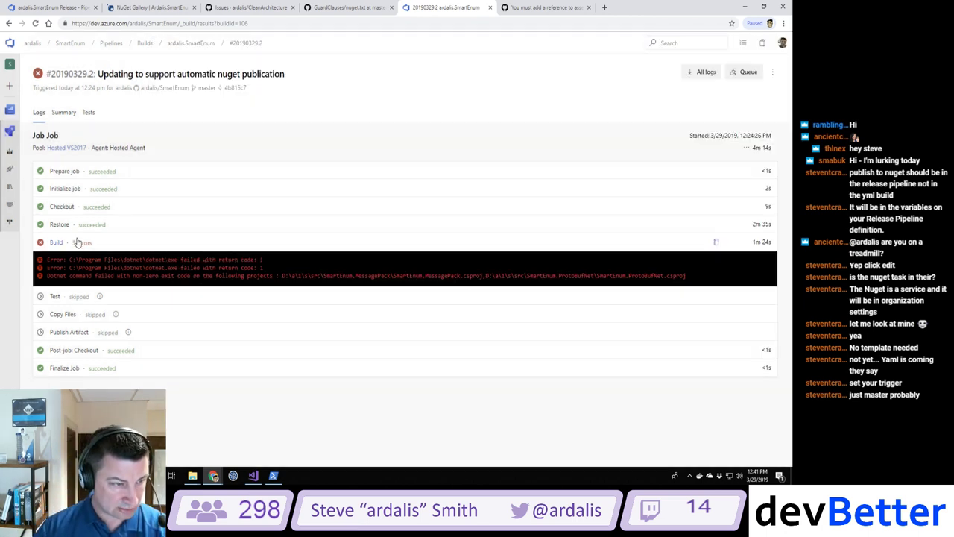
left_click(103, 255)
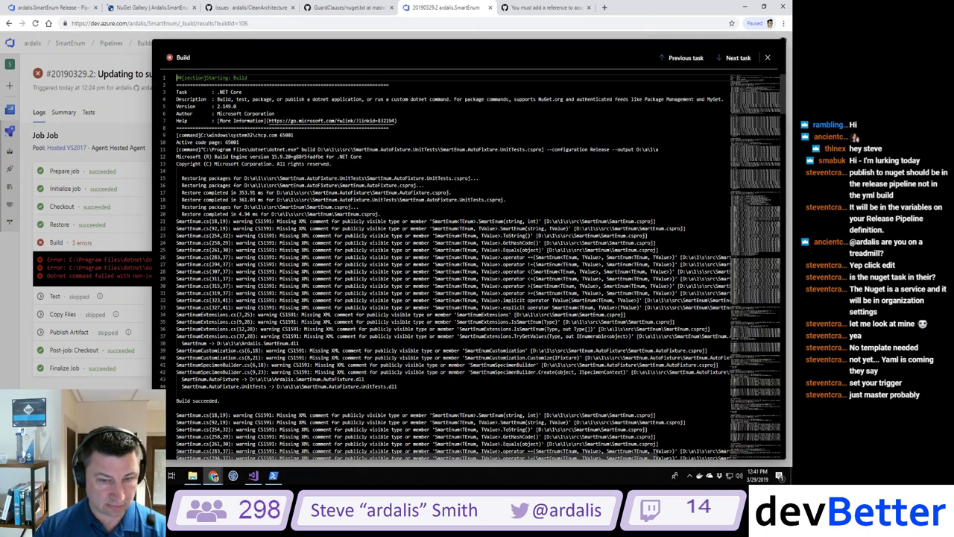
scroll(477, 261, "down", 20)
scroll(477, 261, "down", 20)
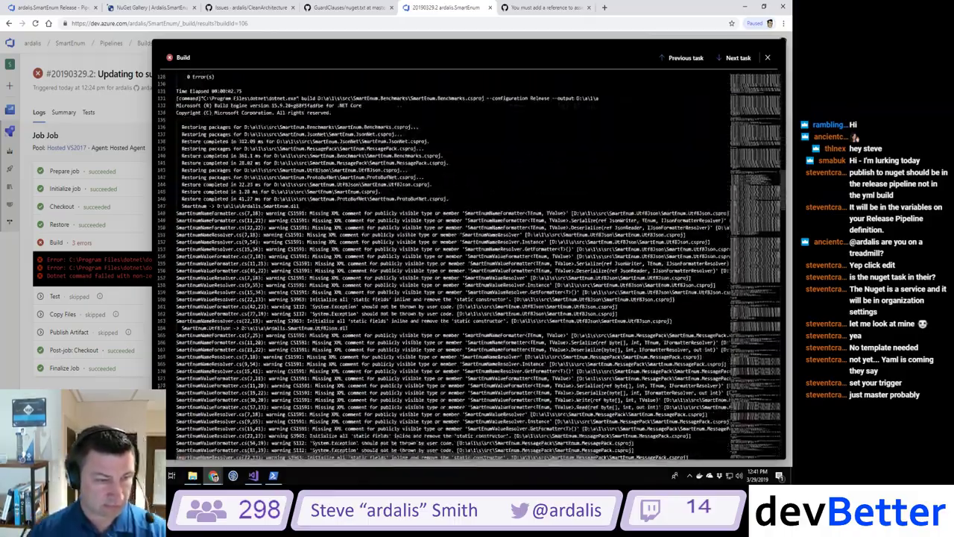
scroll(477, 261, "down", 20)
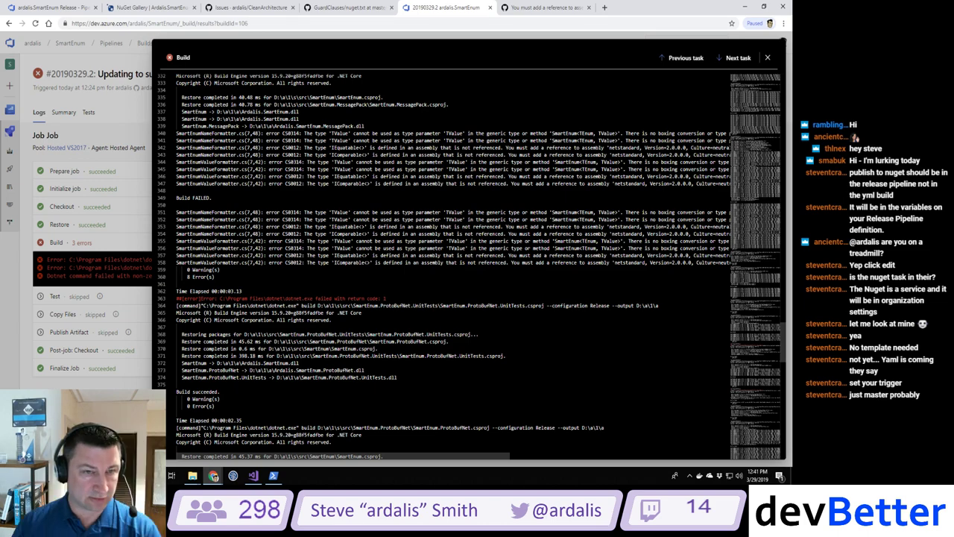
double_click(295, 111)
scroll(303, 119, "down", 5)
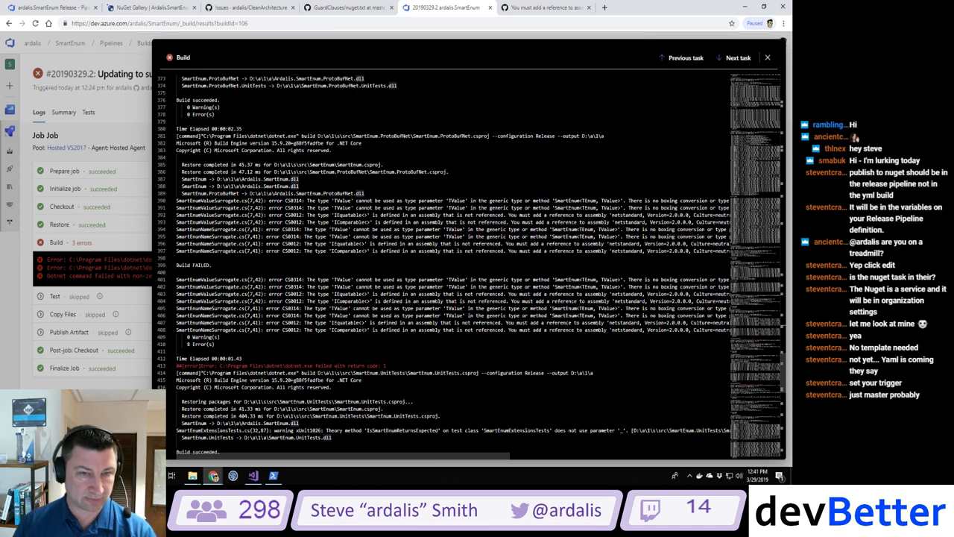
scroll(472, 267, "down", 10)
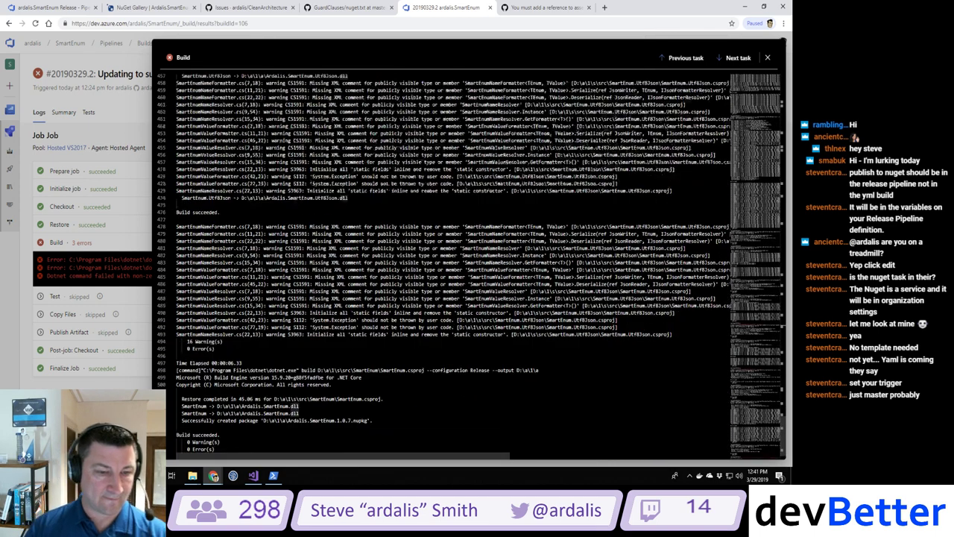
scroll(472, 267, "down", 1)
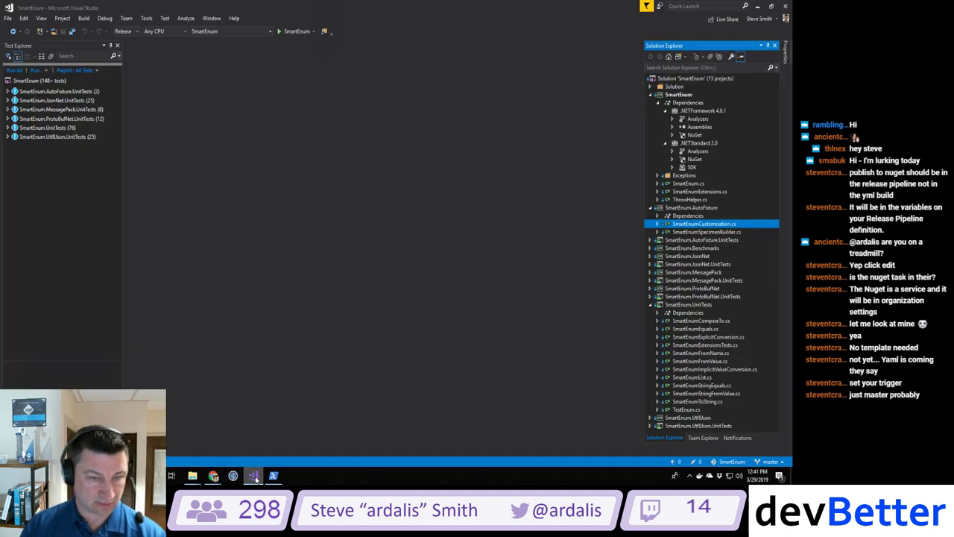
left_click(253, 474)
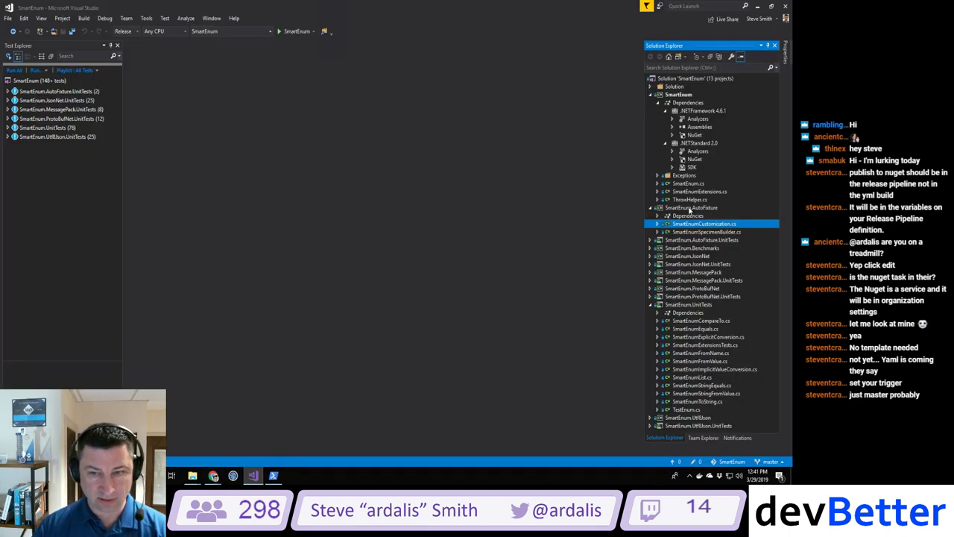
Step: Paste the netstandard Reference ItemGroup into the MessagePack and ProtoBufNet .csproj files, then save and build
left_click(697, 273)
right_click(696, 273)
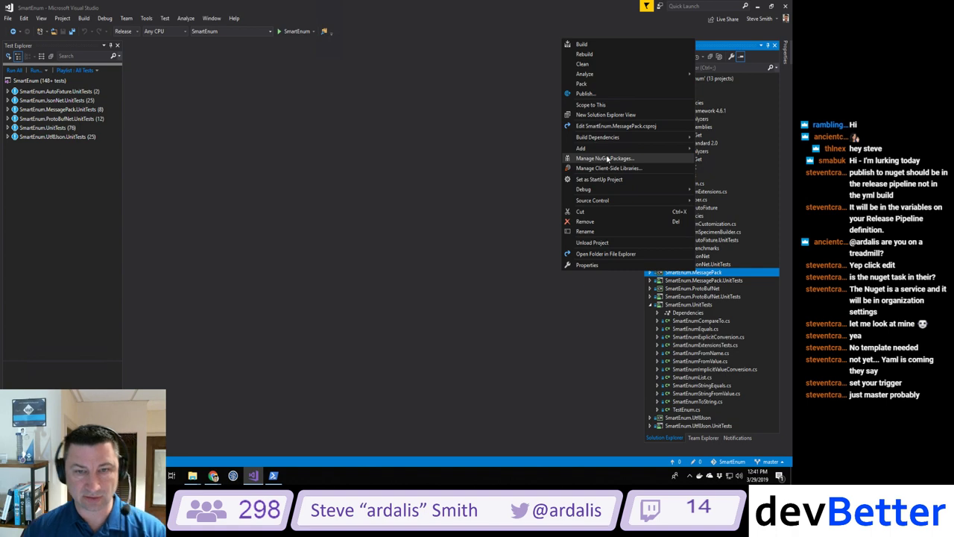
left_click(605, 127)
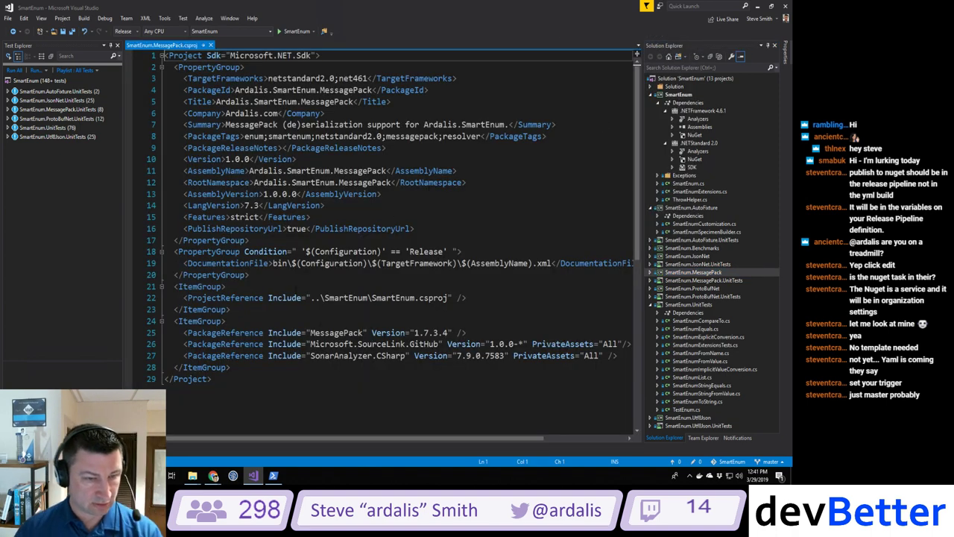
left_click(261, 367)
key("ctrl+v")
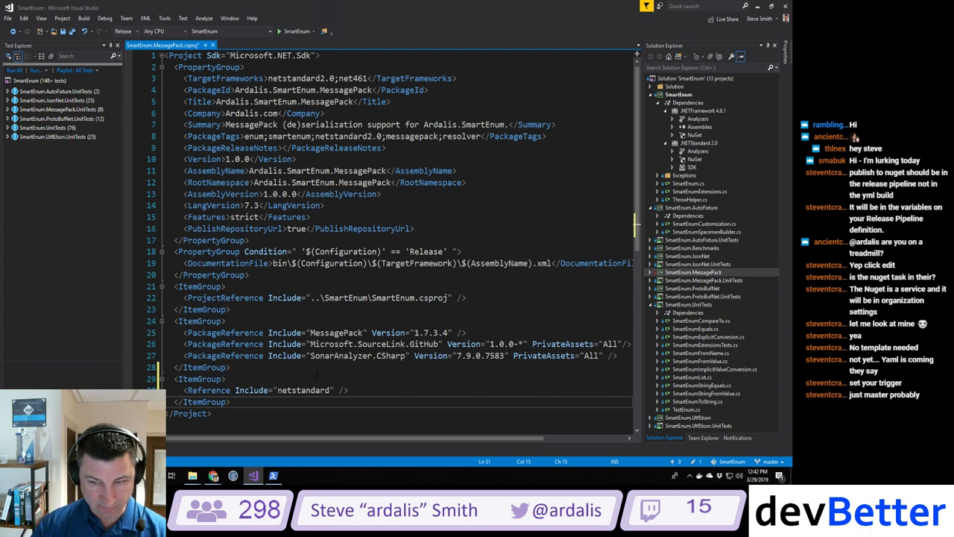
right_click(715, 288)
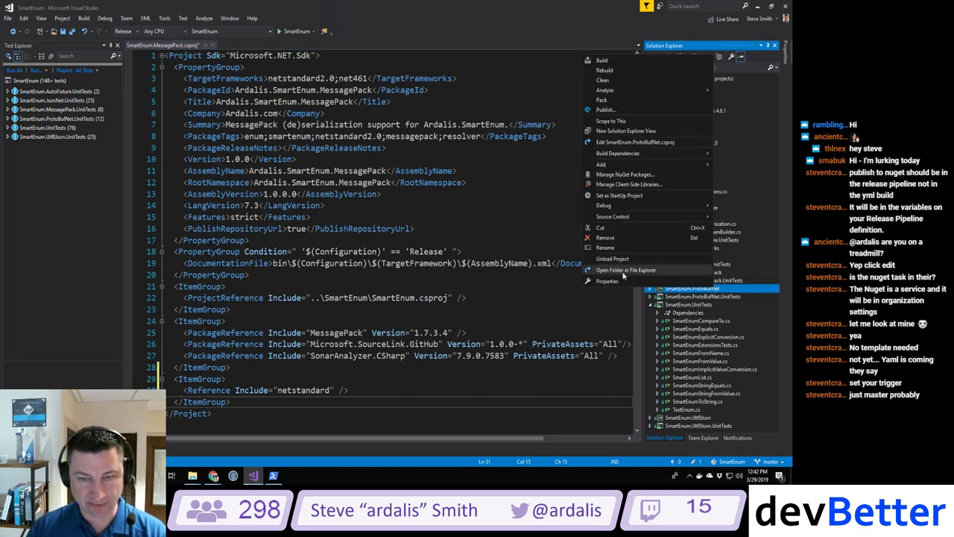
left_click(635, 142)
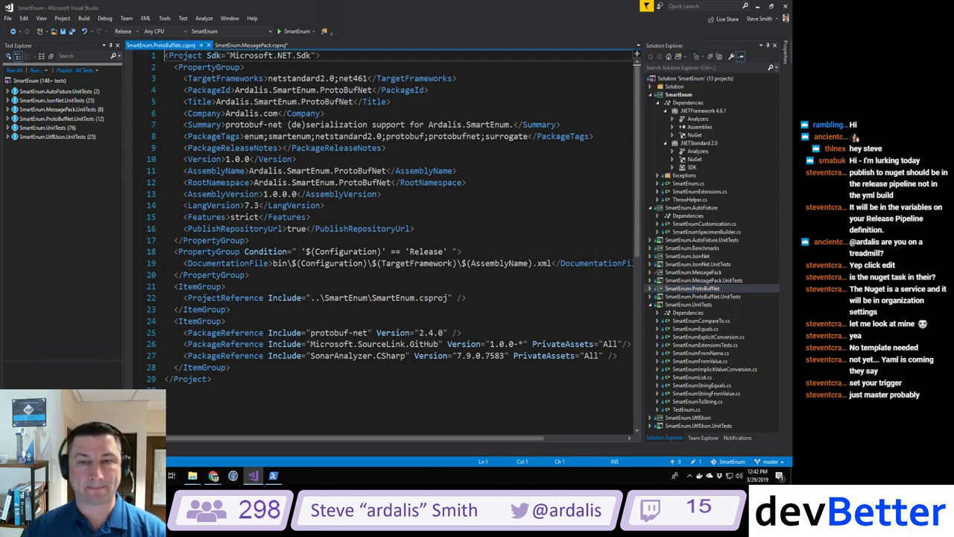
left_click(267, 367)
key("ctrl+v")
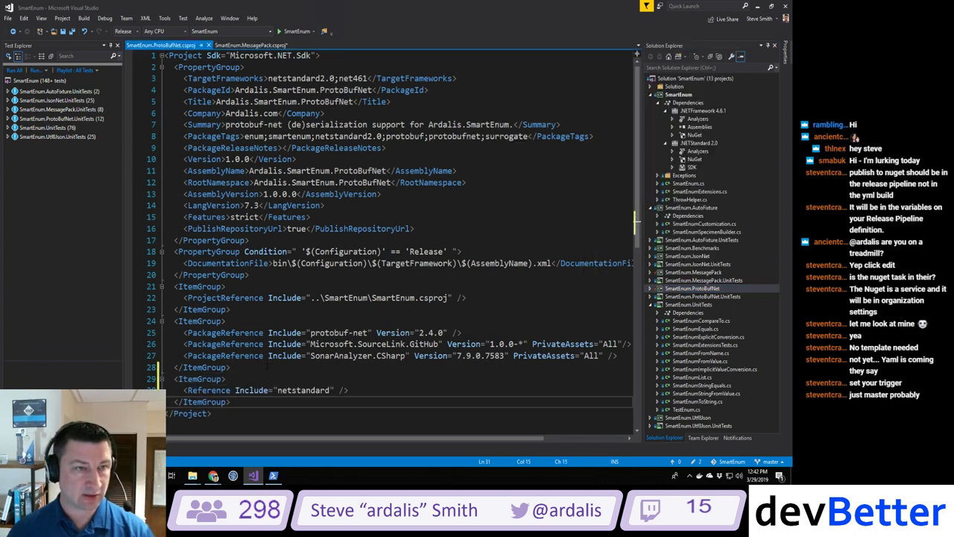
key("ctrl+shift+b")
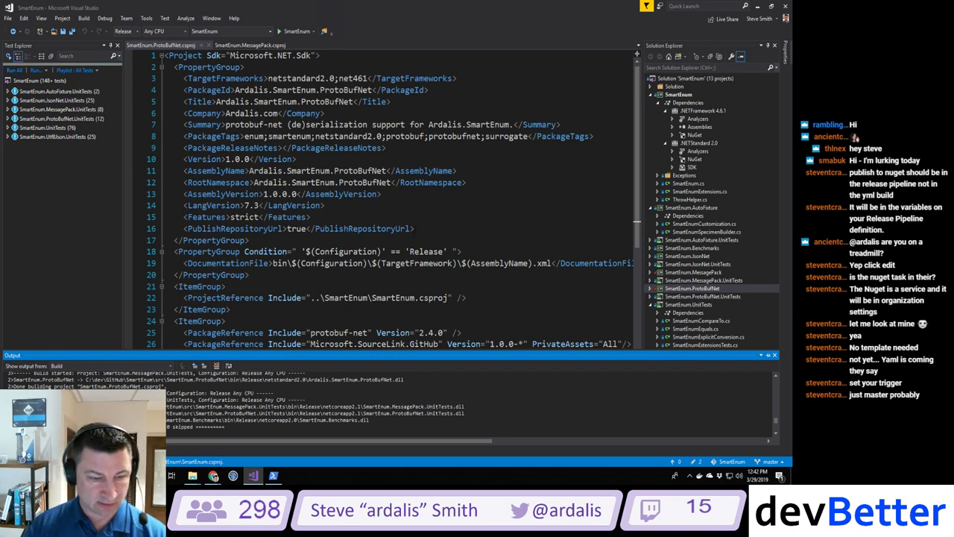
Step: In PowerShell, move up to the SmartEnum repository folder and create branch ardalis/fixbuild
left_click(273, 475)
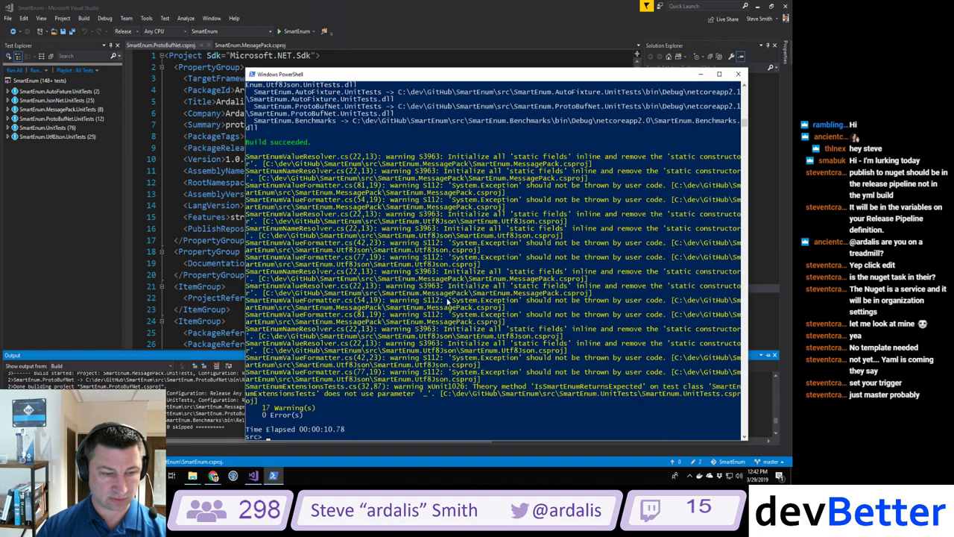
type("cd ..")
key("Return")
type("ls")
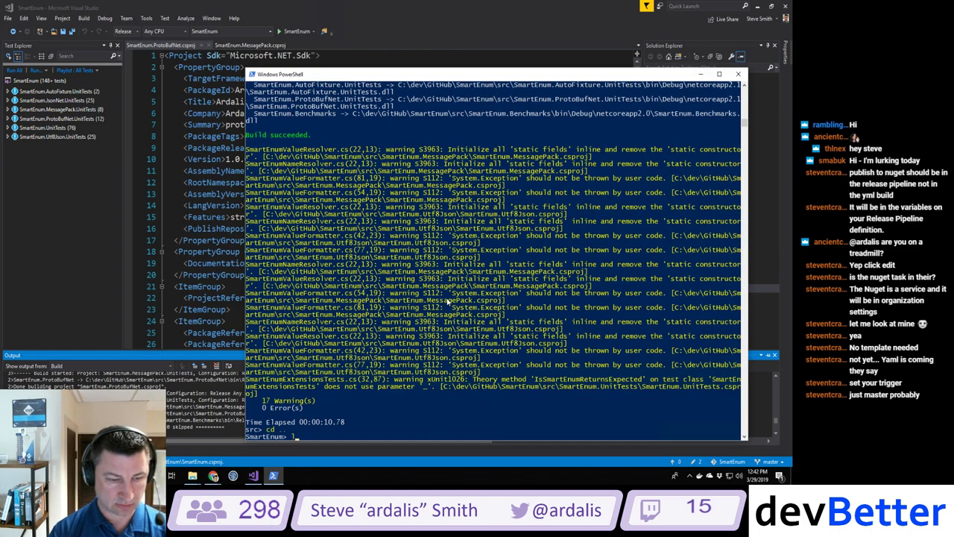
key("Return")
type("g")
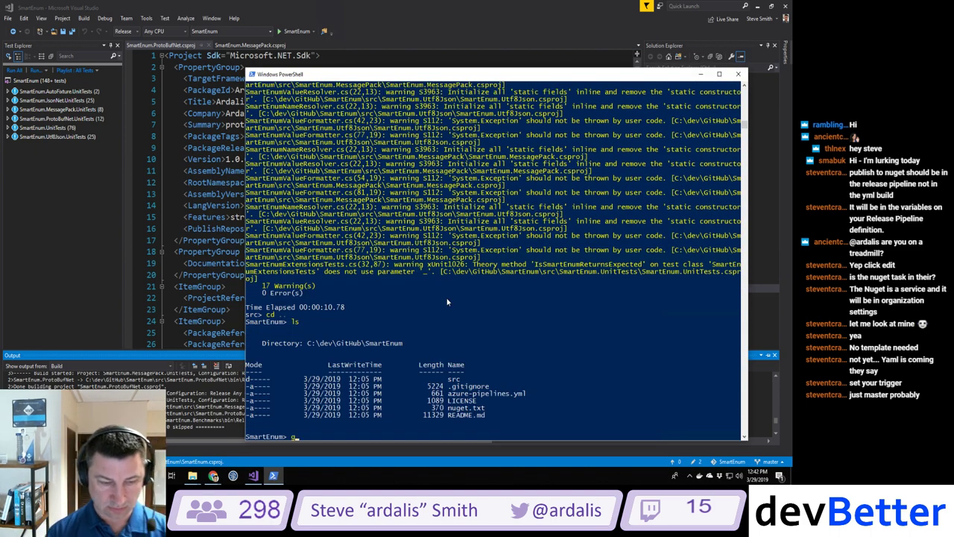
type("it check")
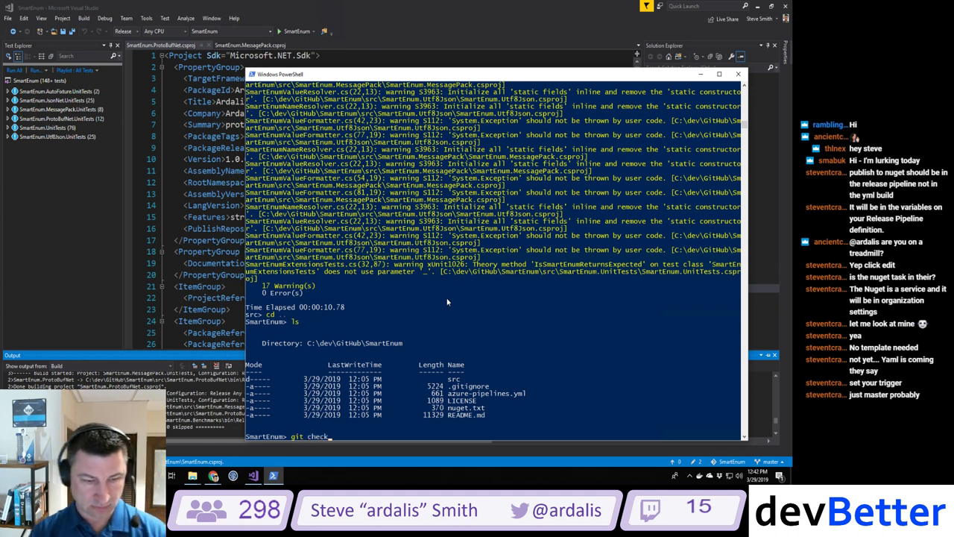
type("out -b ardalis/")
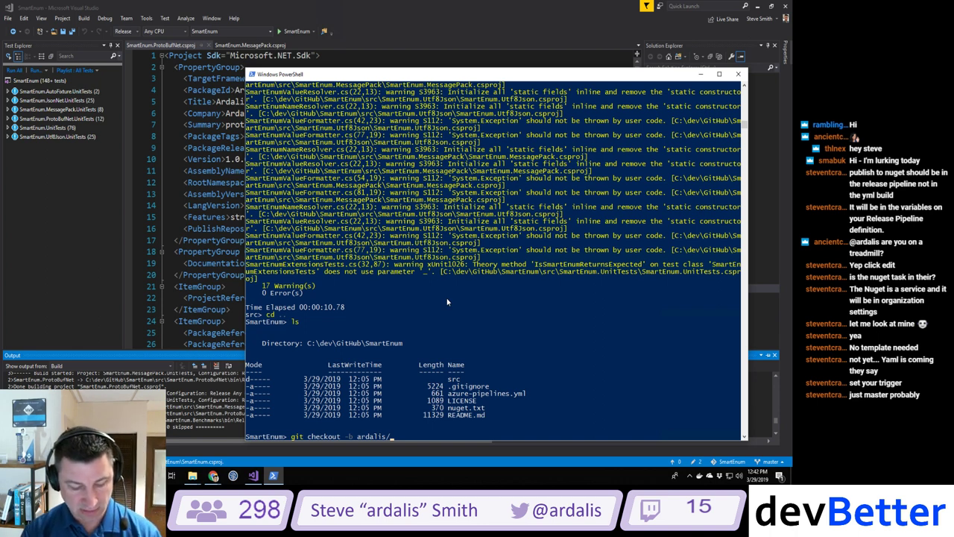
type("fi")
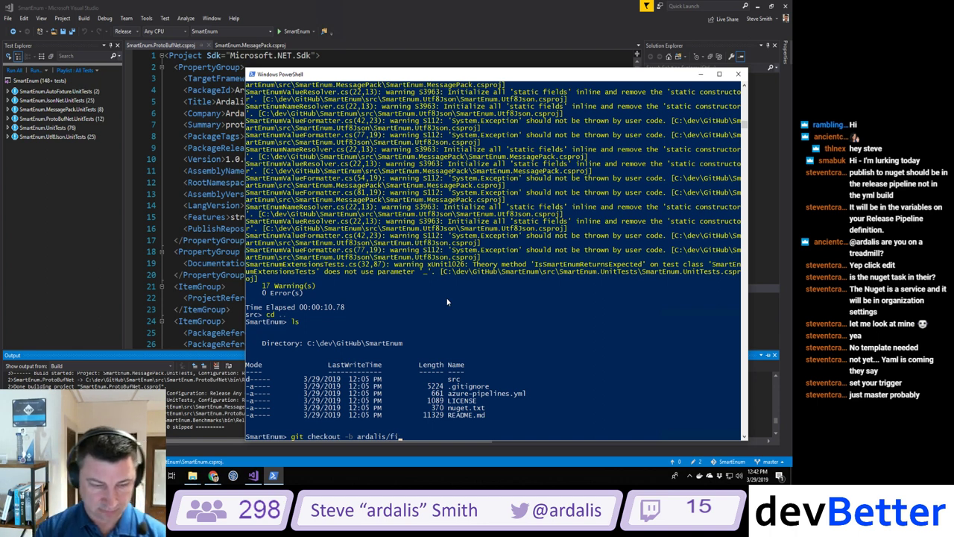
type("xbuild")
key("Return")
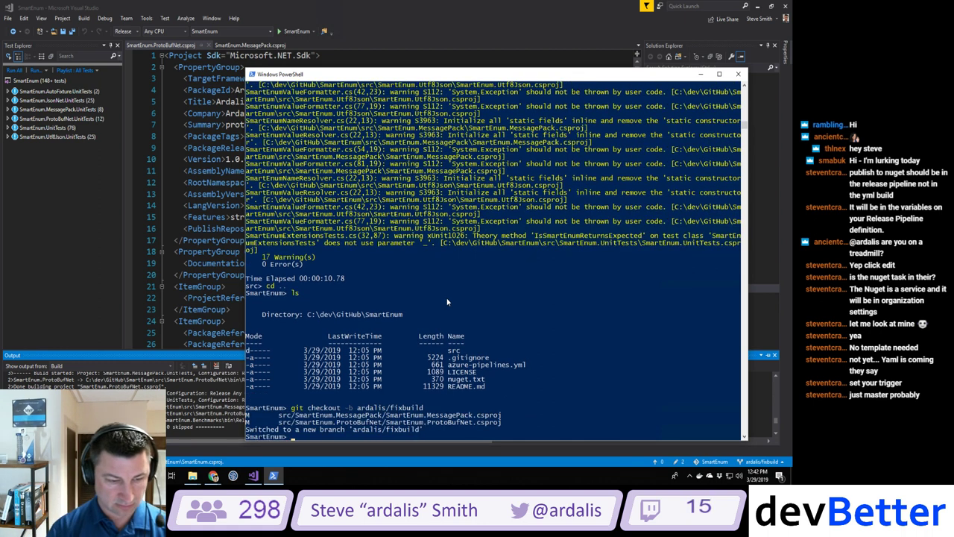
Step: Stage all changes and commit them as 'adding reference to netstandard'
type("git add .")
key("Return")
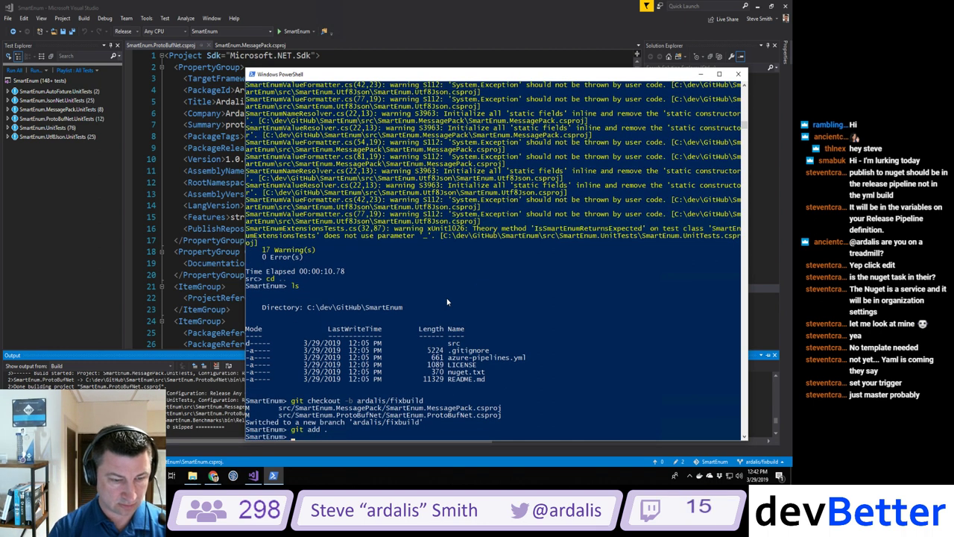
type("git commit ")
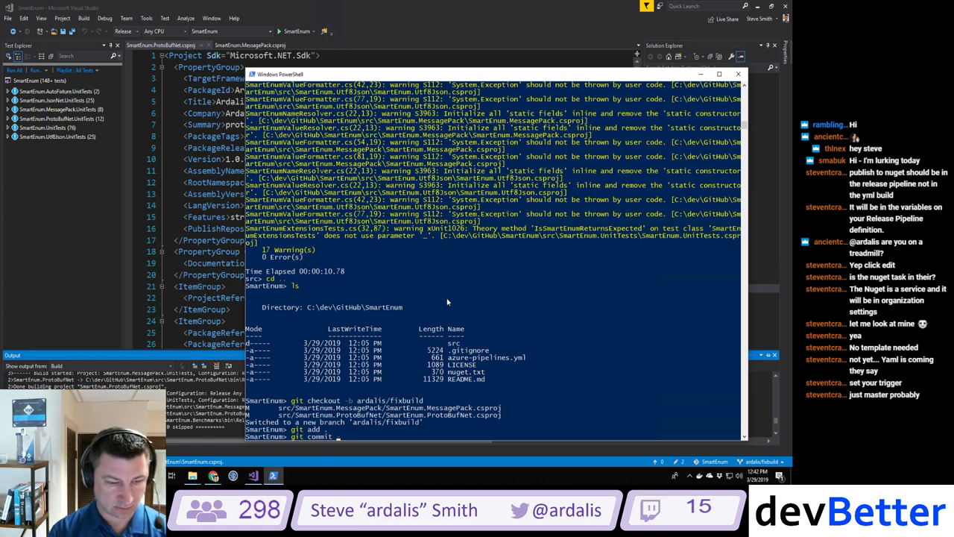
type("-m 'adding r")
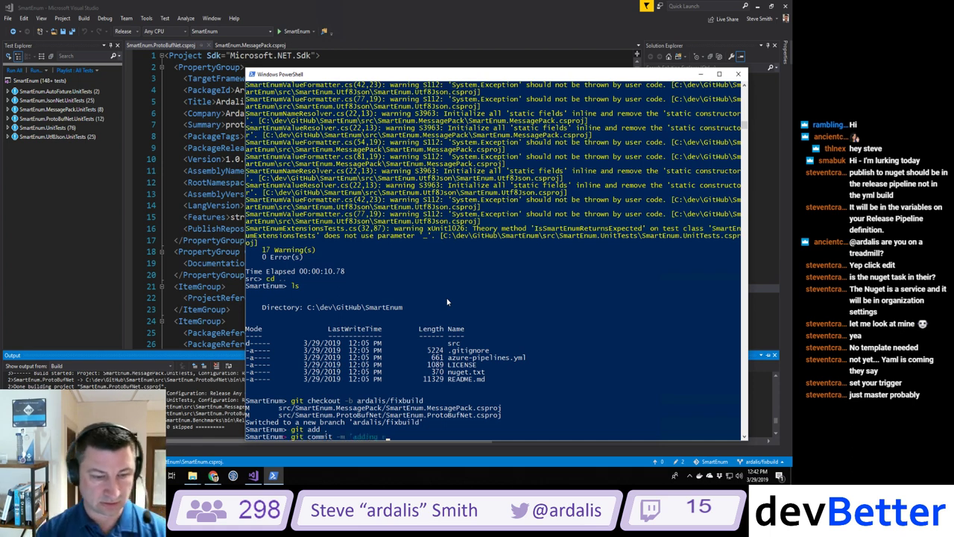
type("eference to n")
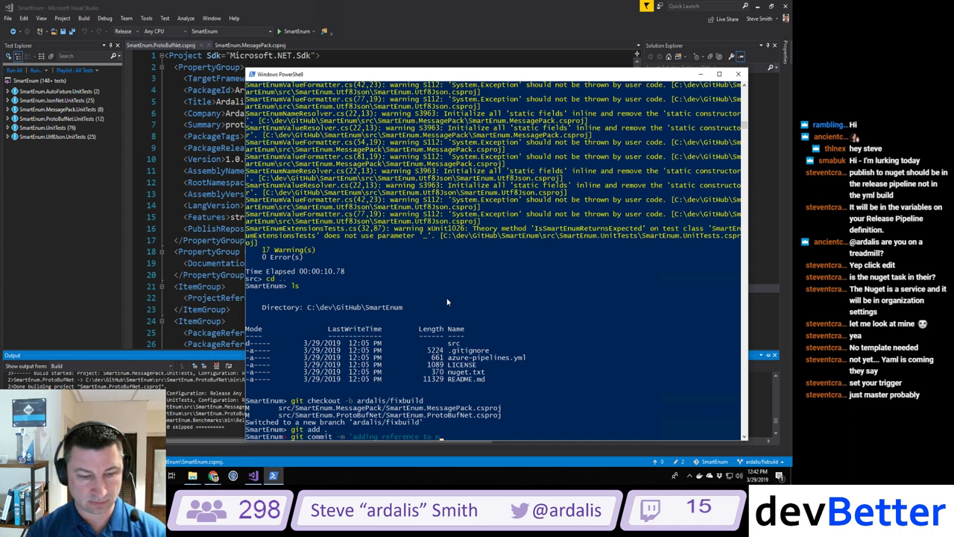
type("etstandard'")
key("Return")
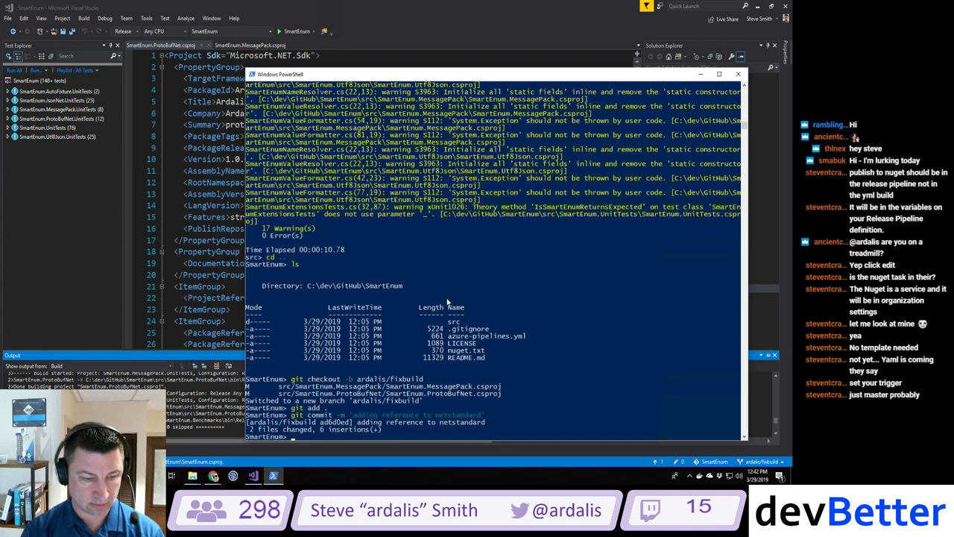
Step: Push ardalis/fixbuild to origin with upstream tracking set
type("git push")
key("Return")
type("g")
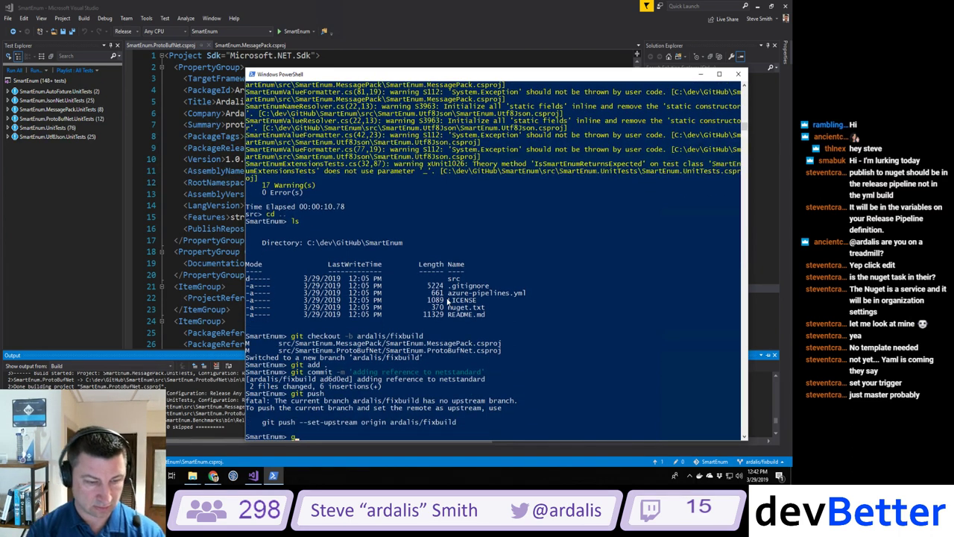
type("it push --set-")
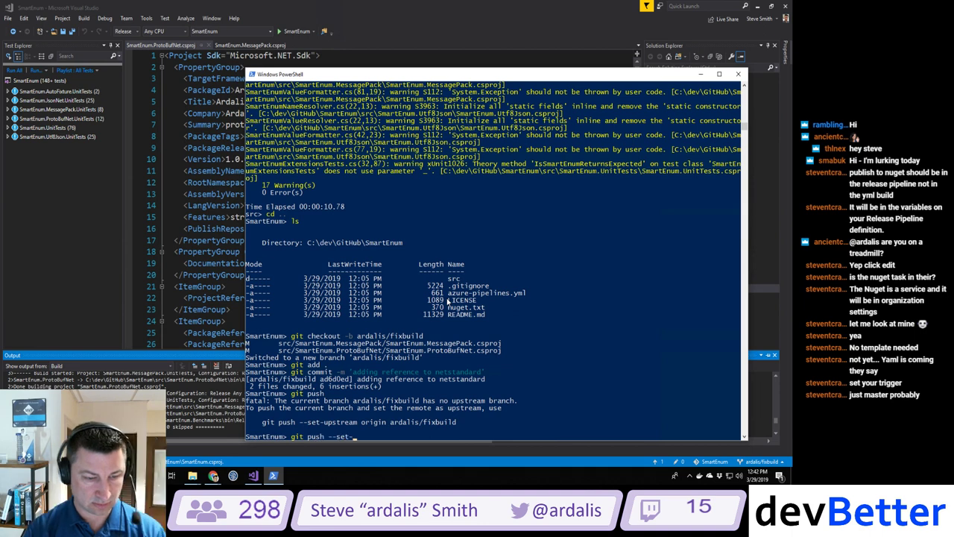
type("upstream origin arda")
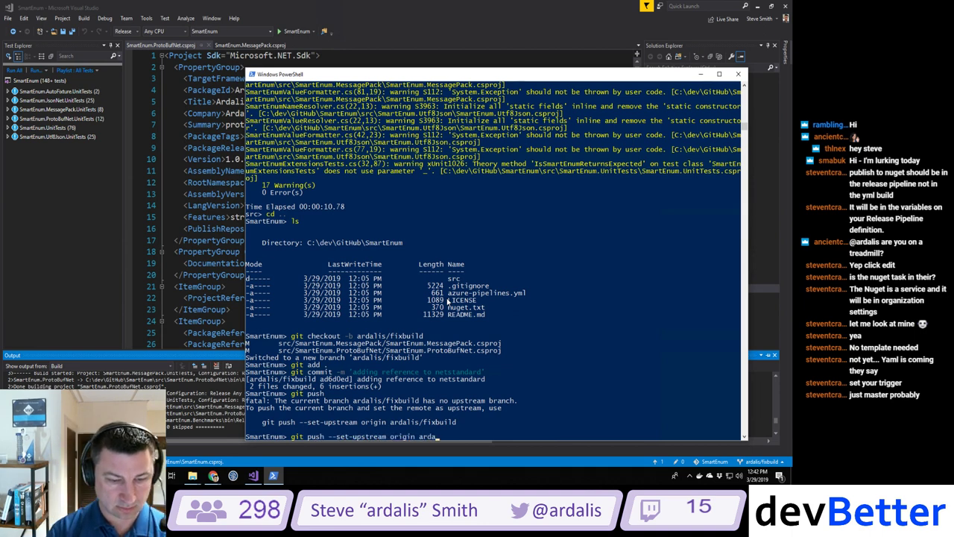
type("lis/fixbuild")
key("Return")
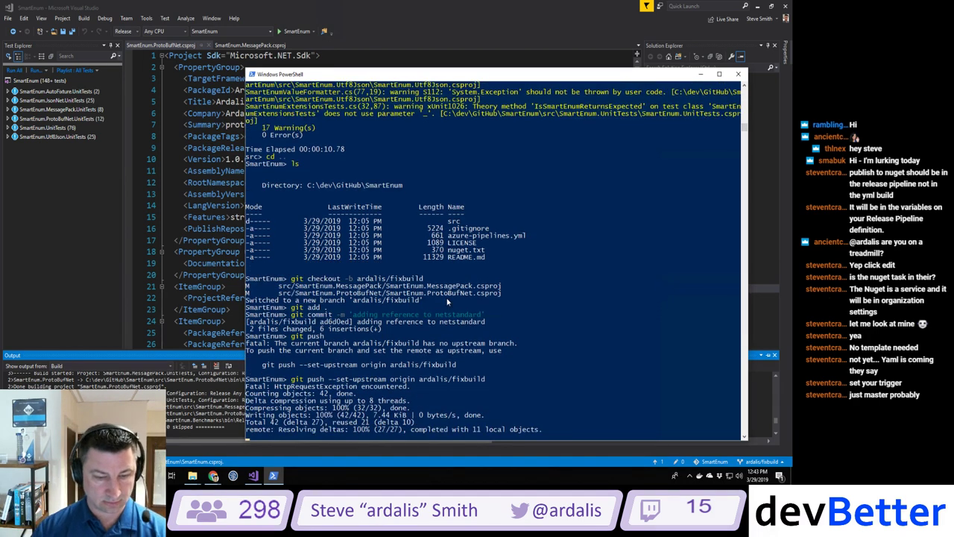
left_click(216, 477)
left_click(187, 454)
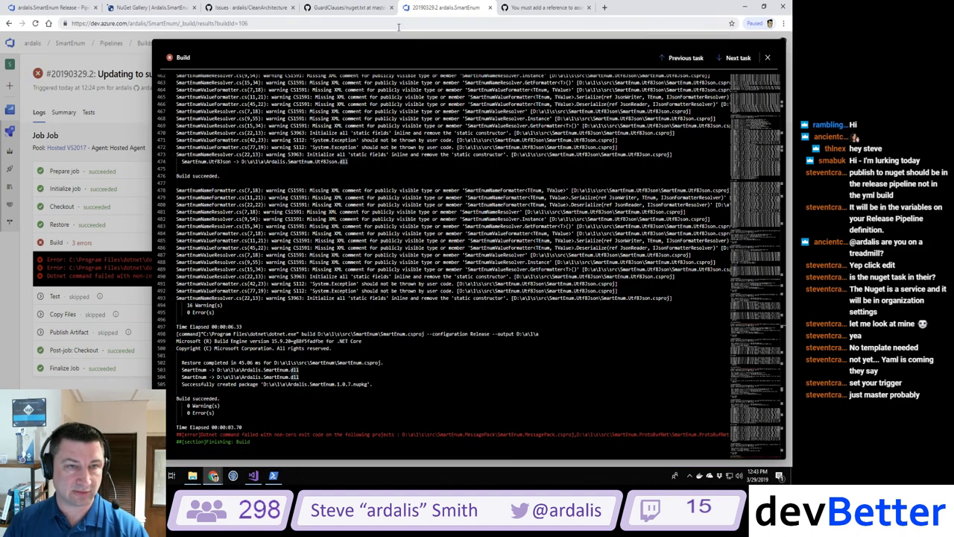
Step: Navigate the issue tab to the ardalis/SmartEnum repository on GitHub
left_click(61, 7)
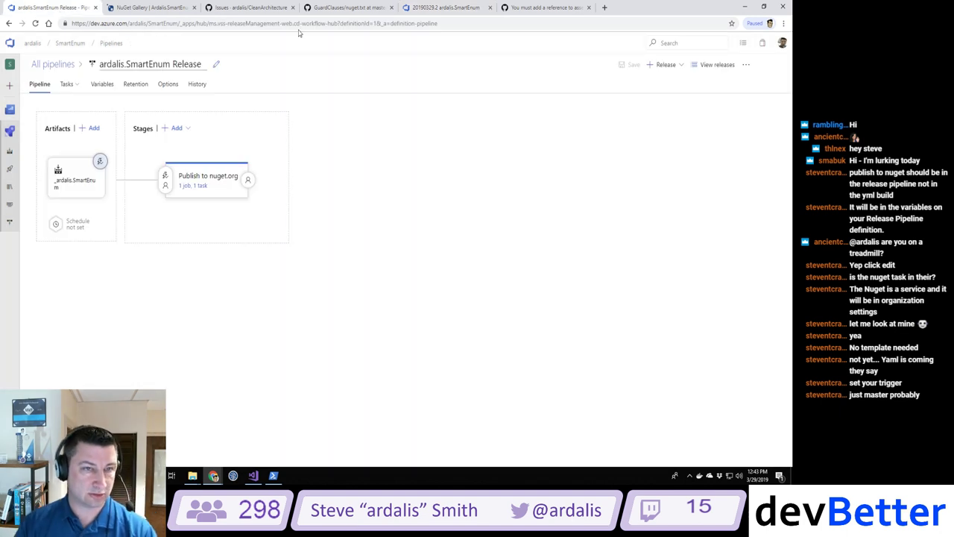
left_click(521, 9)
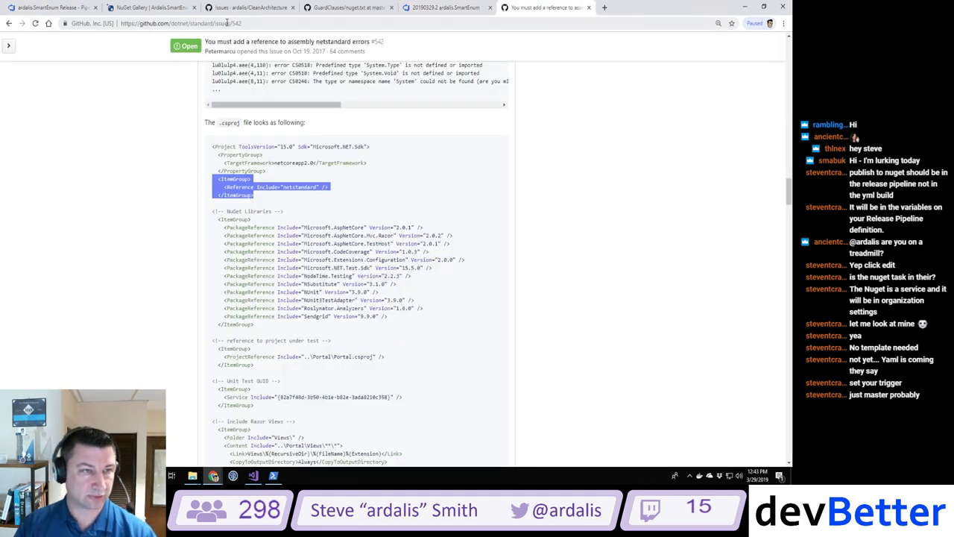
left_click(271, 23)
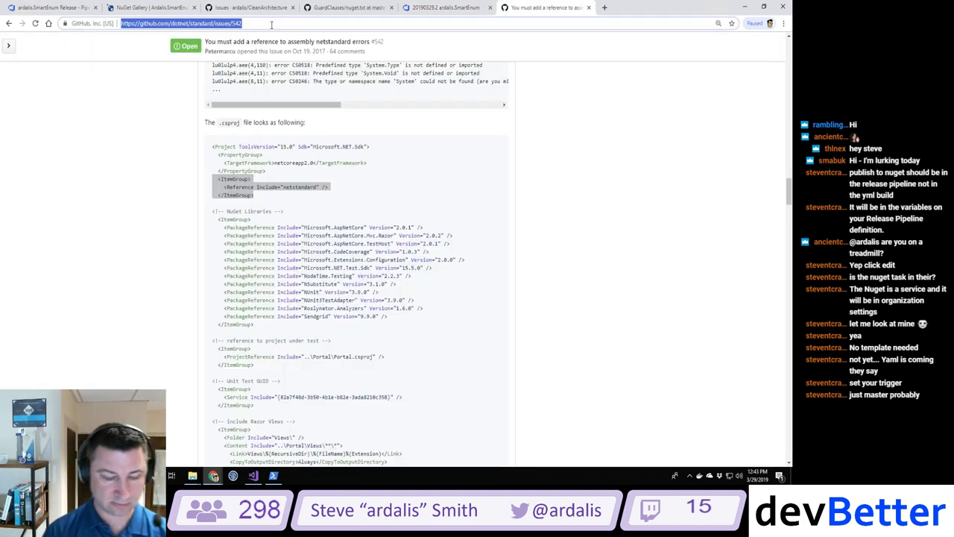
type("github.com/ardalis/smartenum")
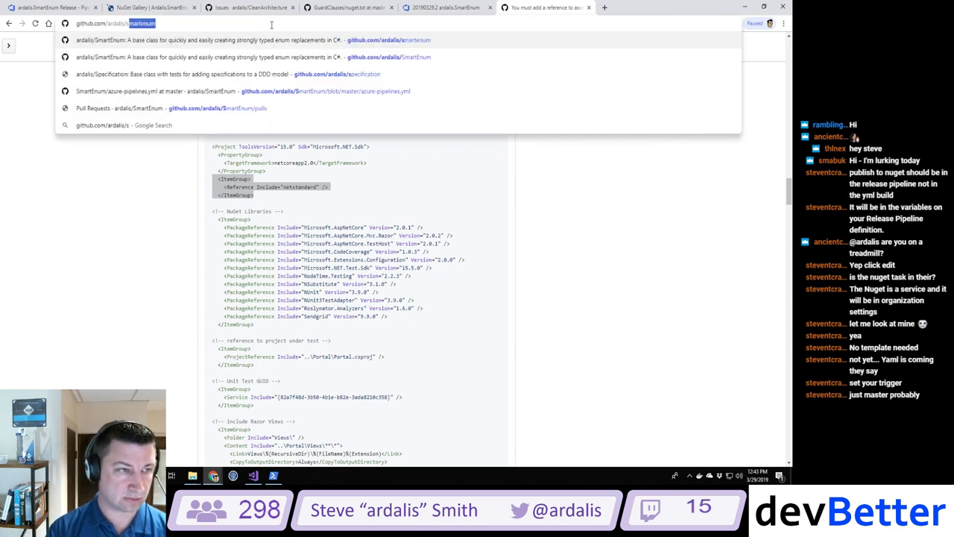
key("Return")
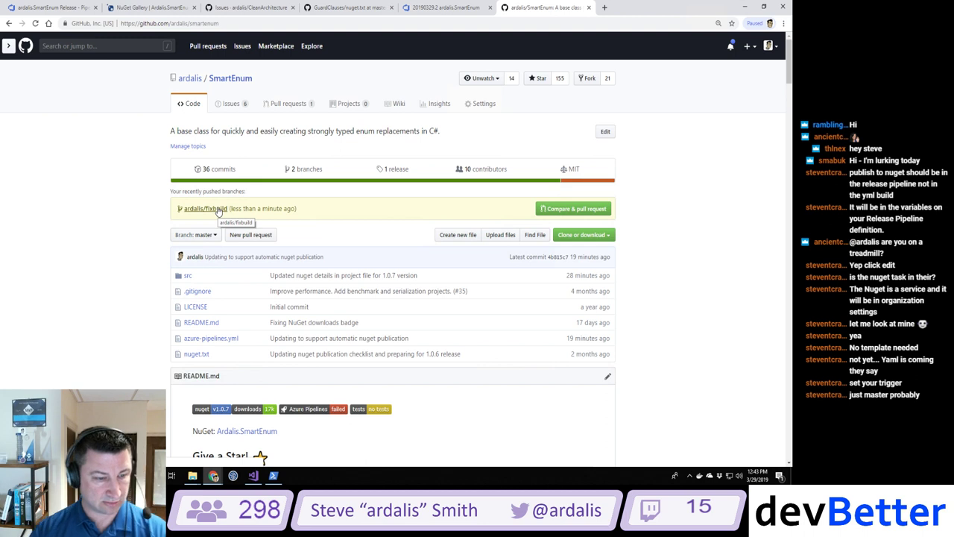
Step: Check the Azure Pipelines builds list, then return to the SmartEnum repository tab
left_click(66, 9)
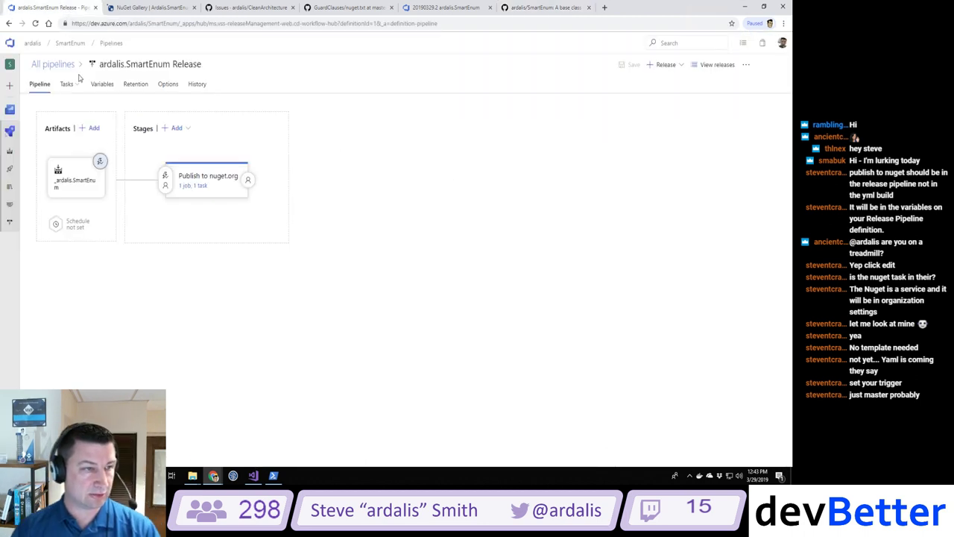
left_click(10, 152)
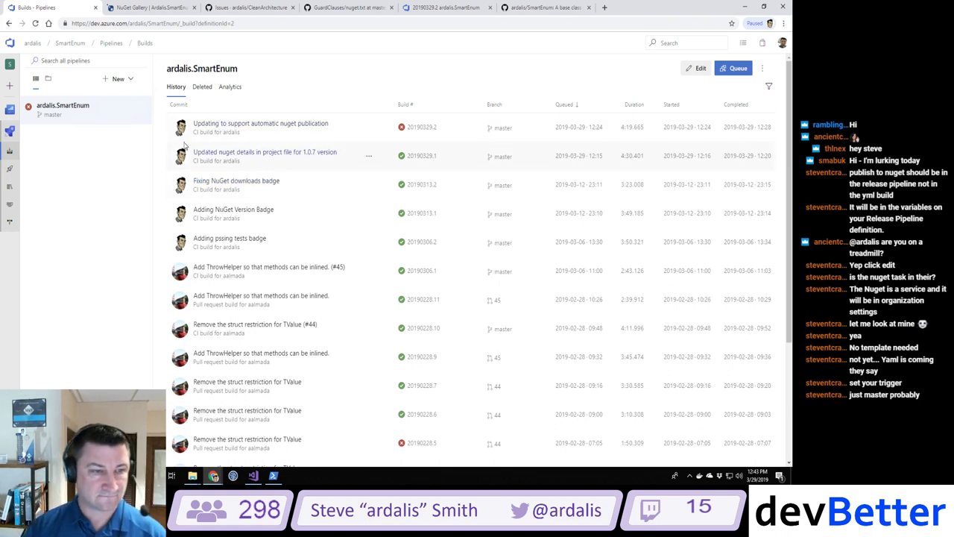
left_click(538, 8)
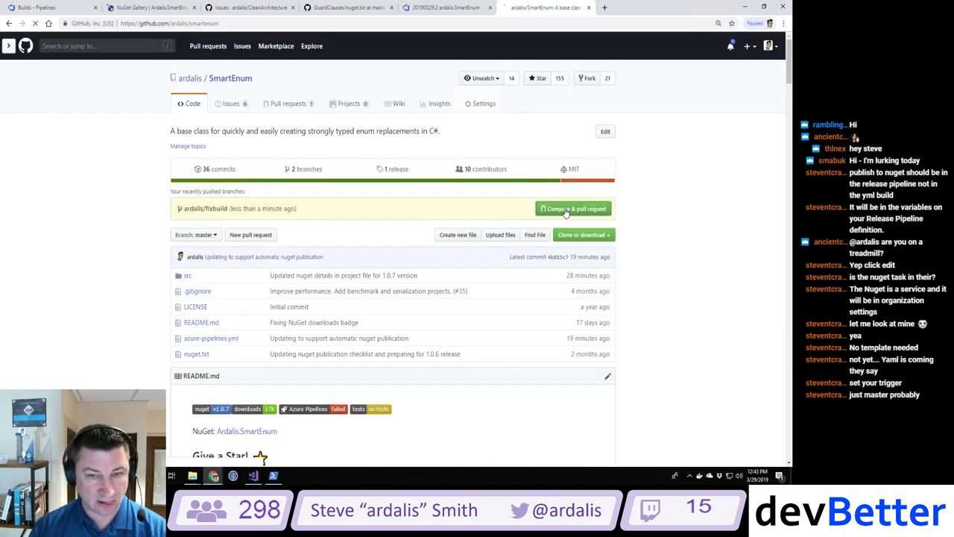
Step: Create pull request #47 'adding reference to netstandard' from ardalis/fixbuild into master
left_click(556, 212)
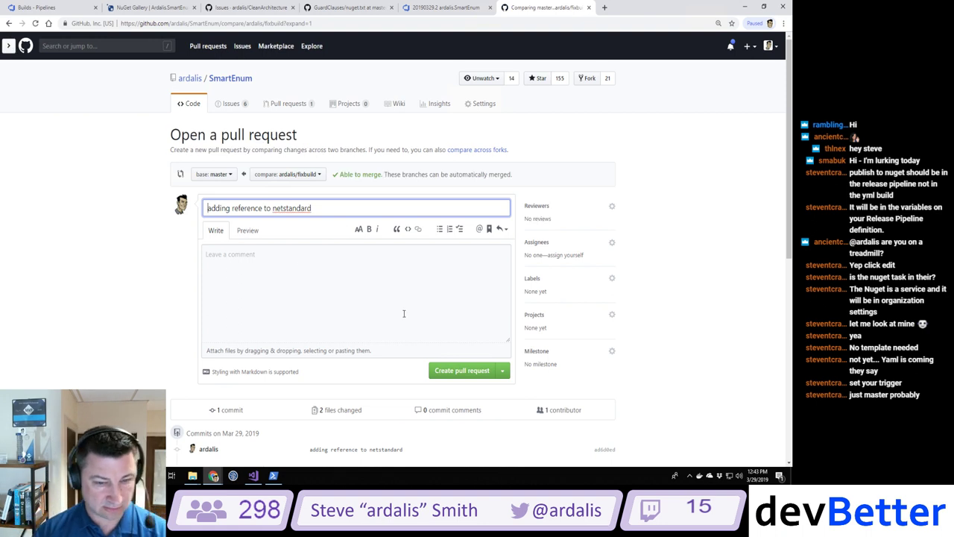
left_click(442, 367)
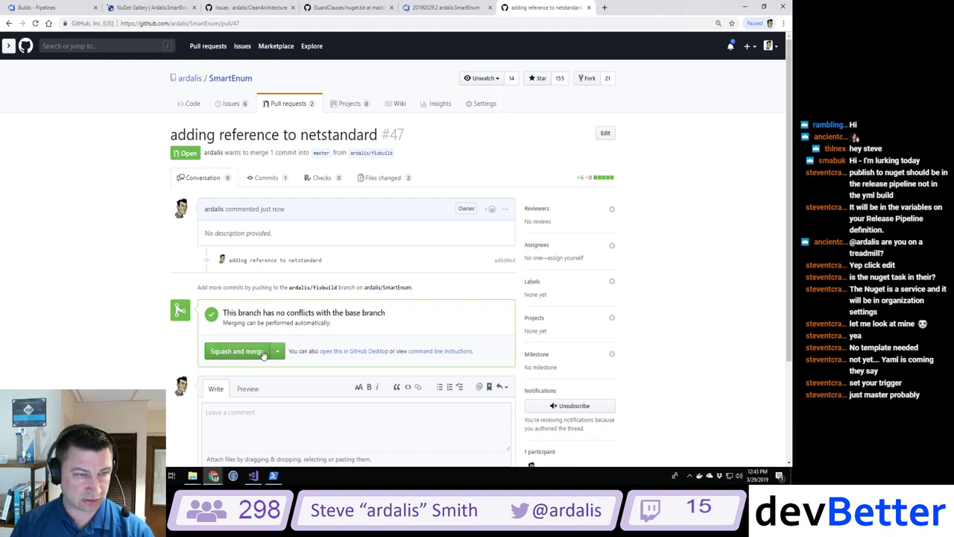
left_click(483, 105)
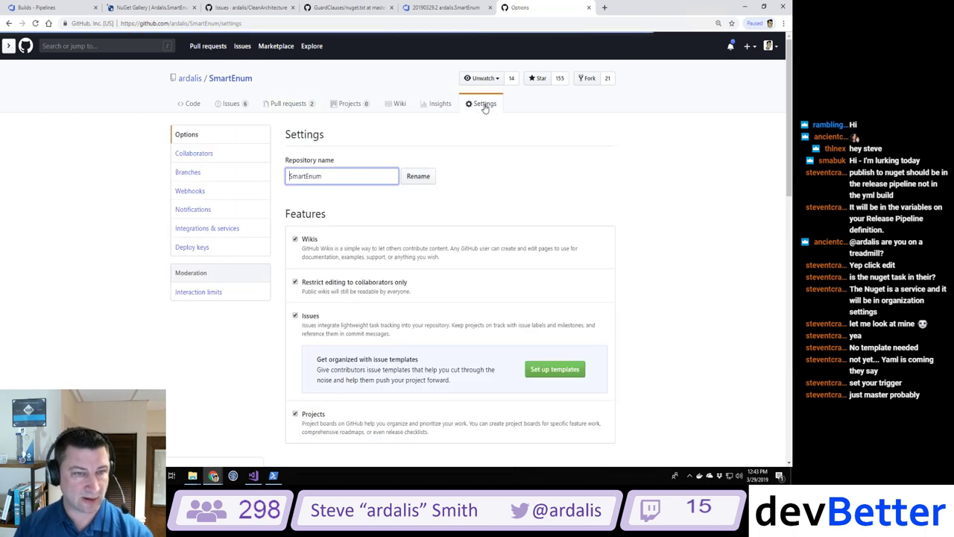
Step: Attempt a new branch rule requiring up-to-date branches and the ardalis.SmartEnum check, with no name pattern
left_click(198, 176)
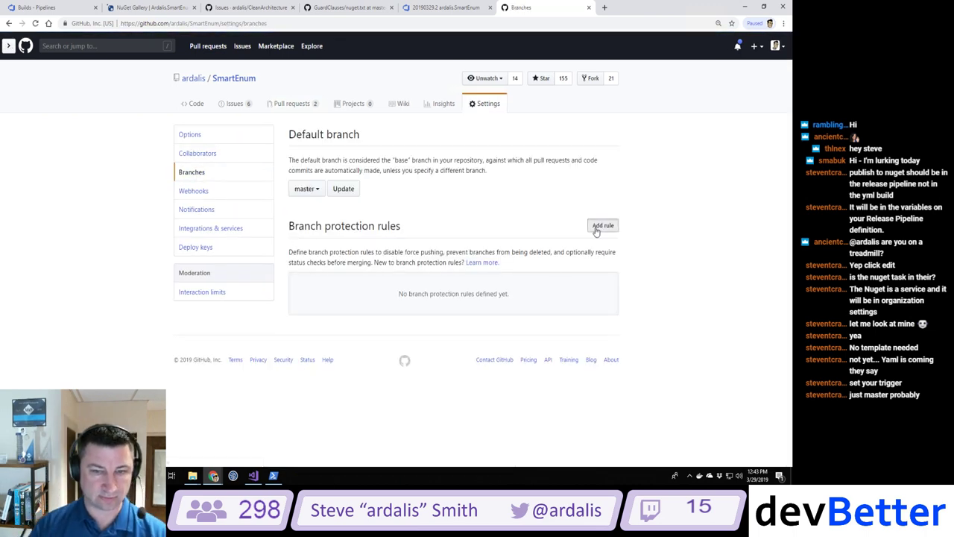
left_click(603, 225)
scroll(429, 249, "down", 1)
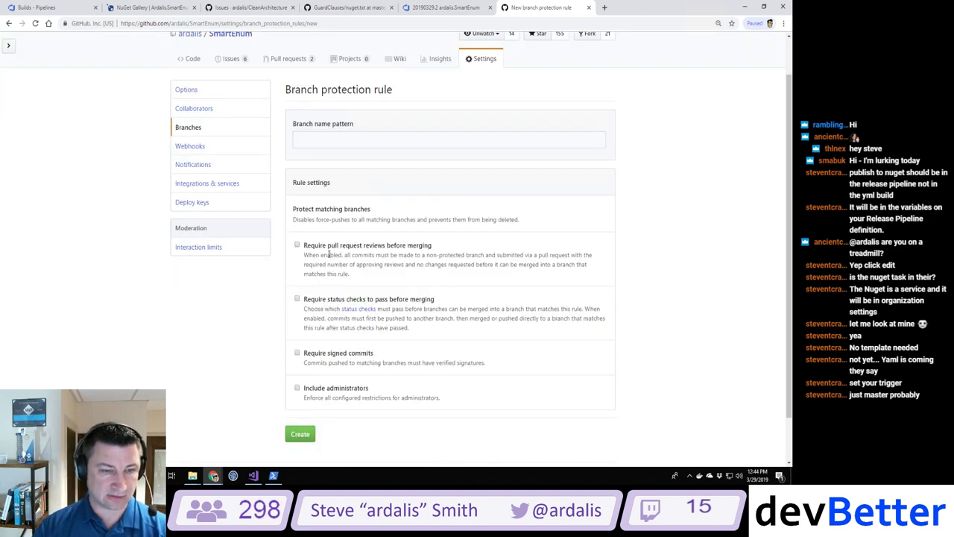
left_click(297, 298)
scroll(462, 306, "down", 2)
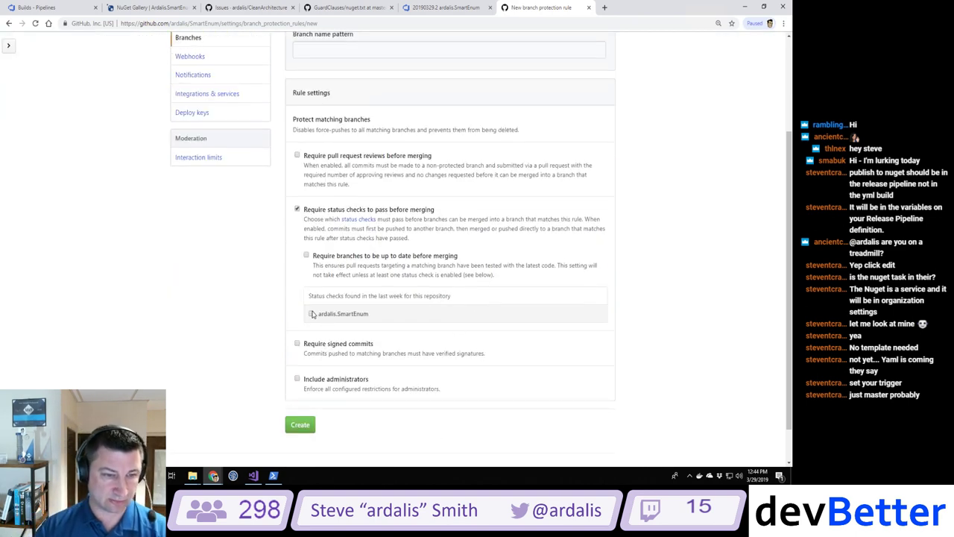
left_click(306, 256)
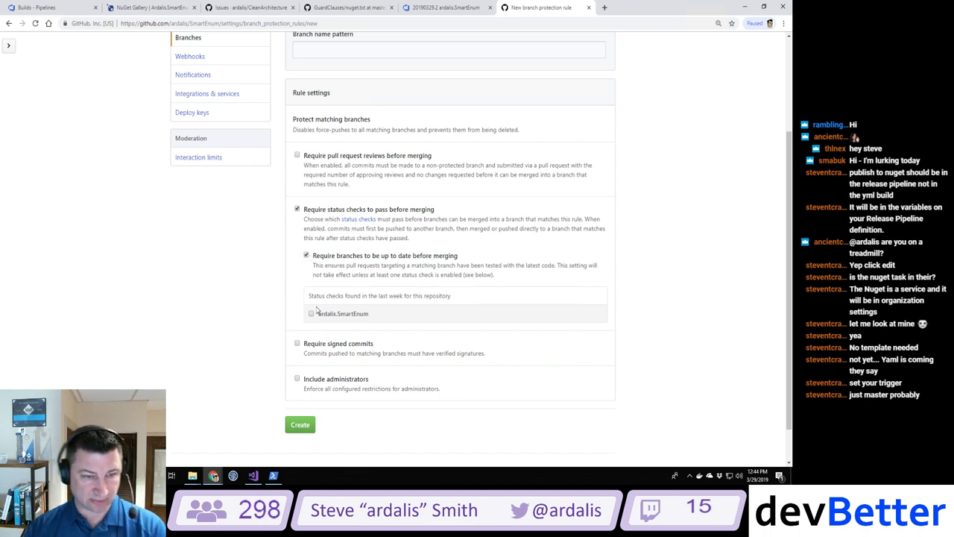
left_click(311, 314)
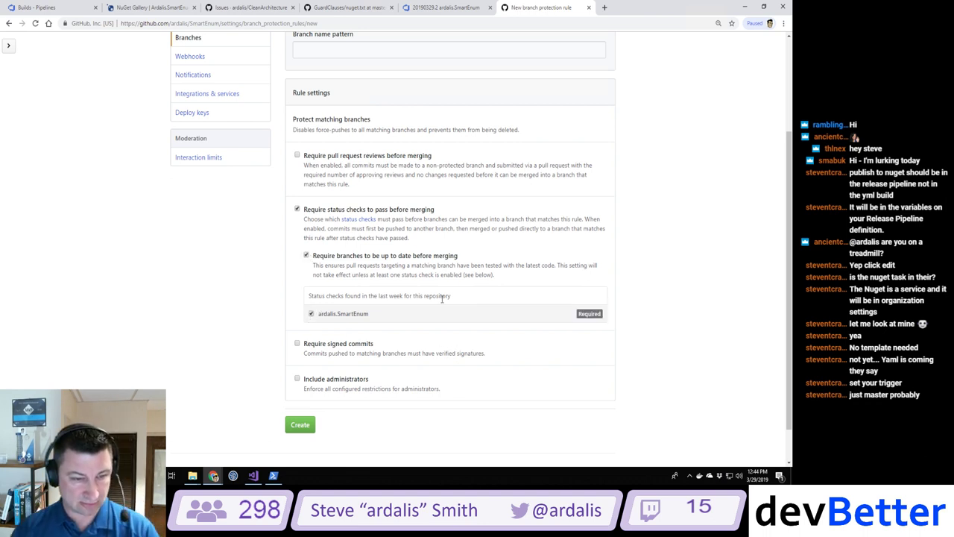
left_click(303, 424)
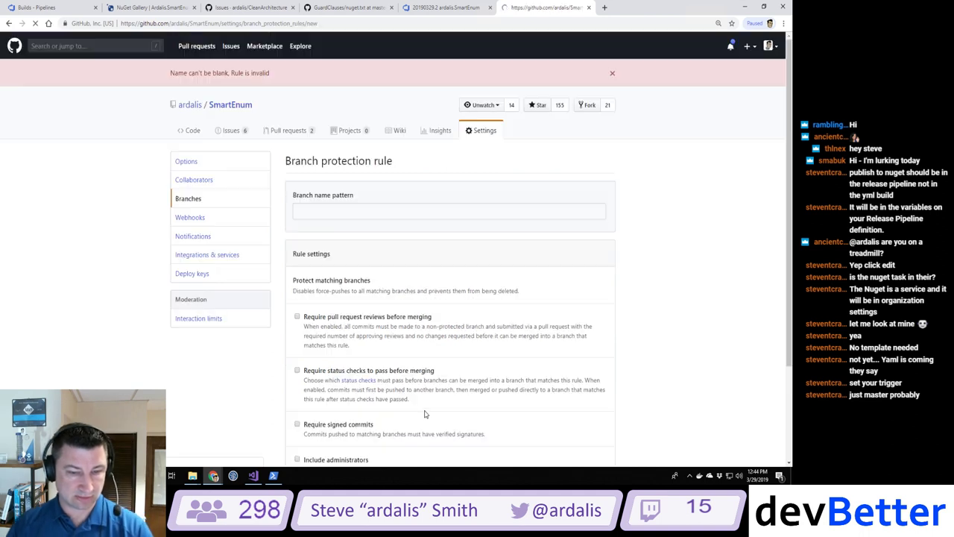
Step: Retry the rule with name pattern 'master - requires status check' and the same status-check options
left_click(381, 212)
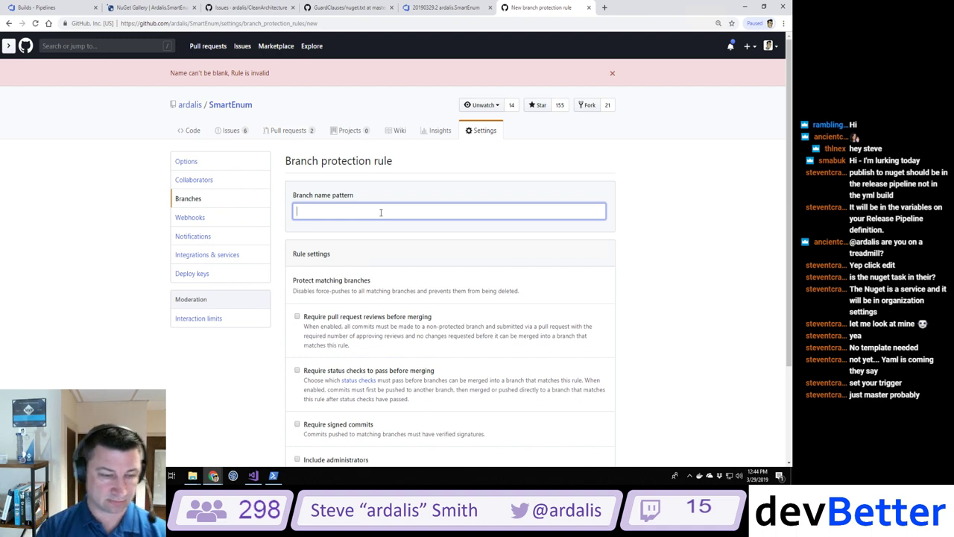
type("master")
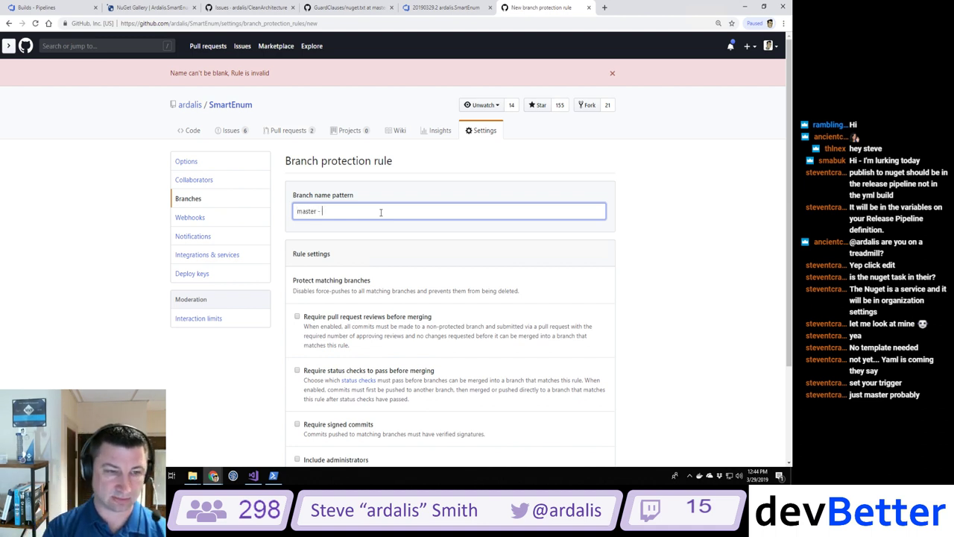
type(" - requires status")
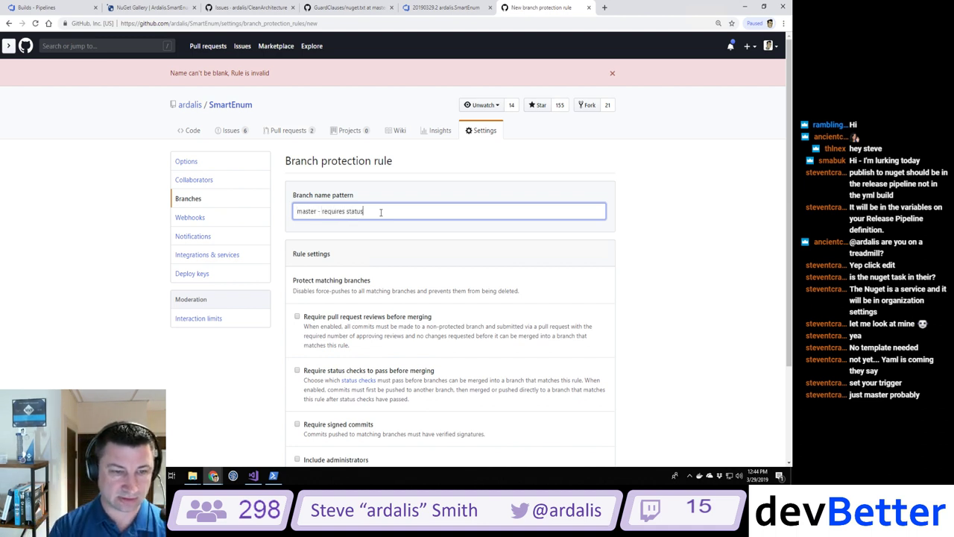
type(" check")
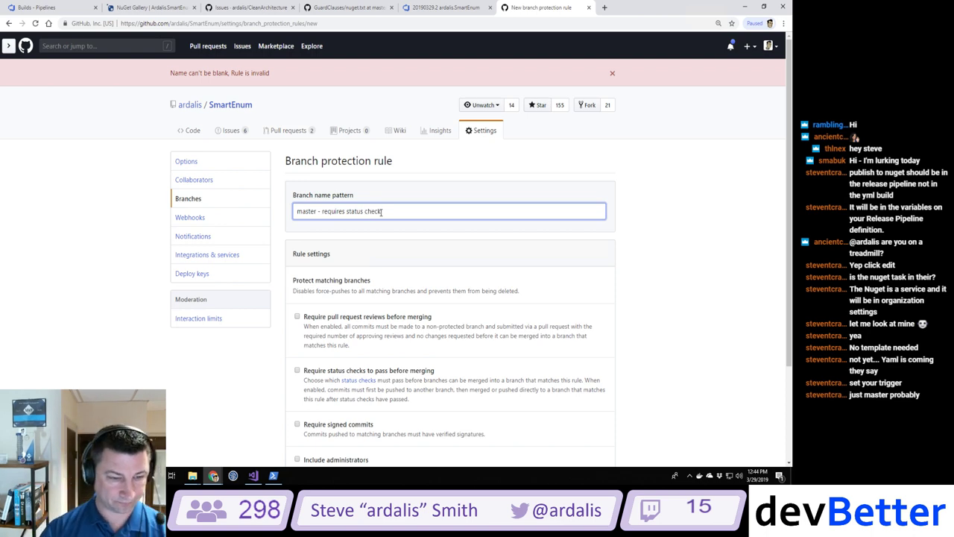
scroll(466, 375, "down", 2)
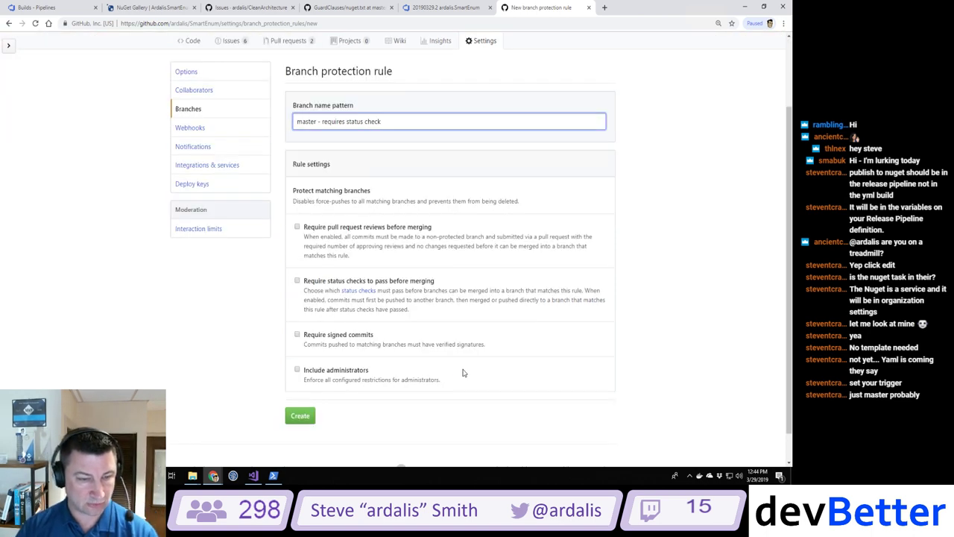
left_click(297, 281)
scroll(298, 287, "down", 2)
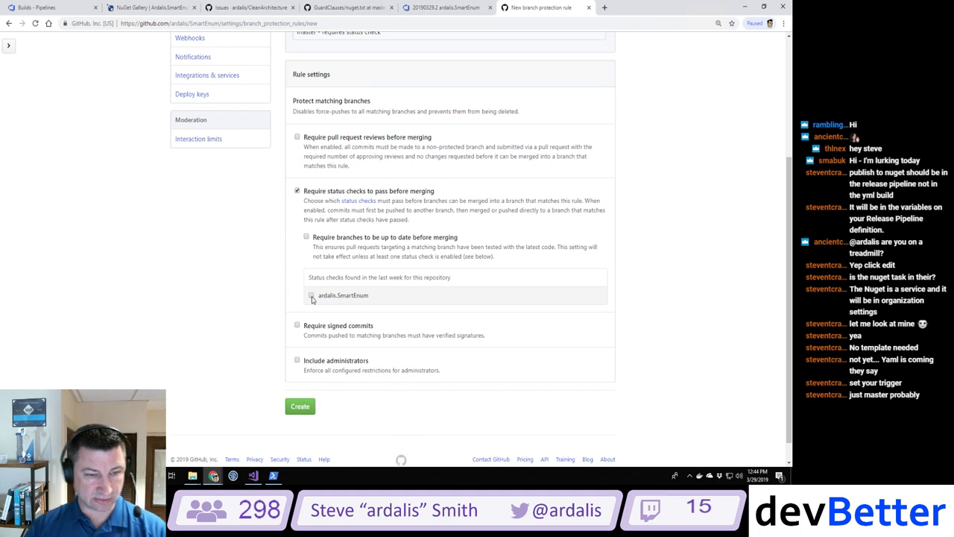
left_click(312, 295)
left_click(306, 237)
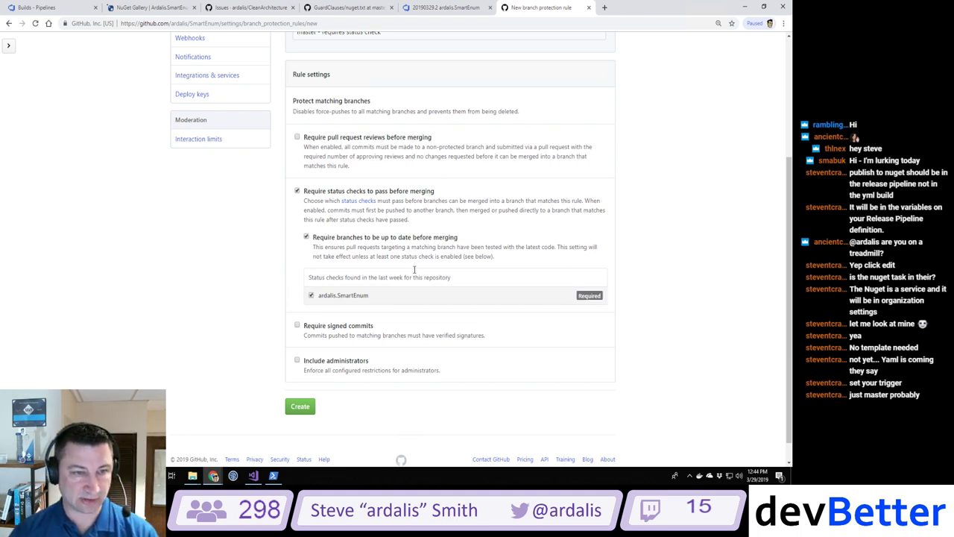
left_click(300, 409)
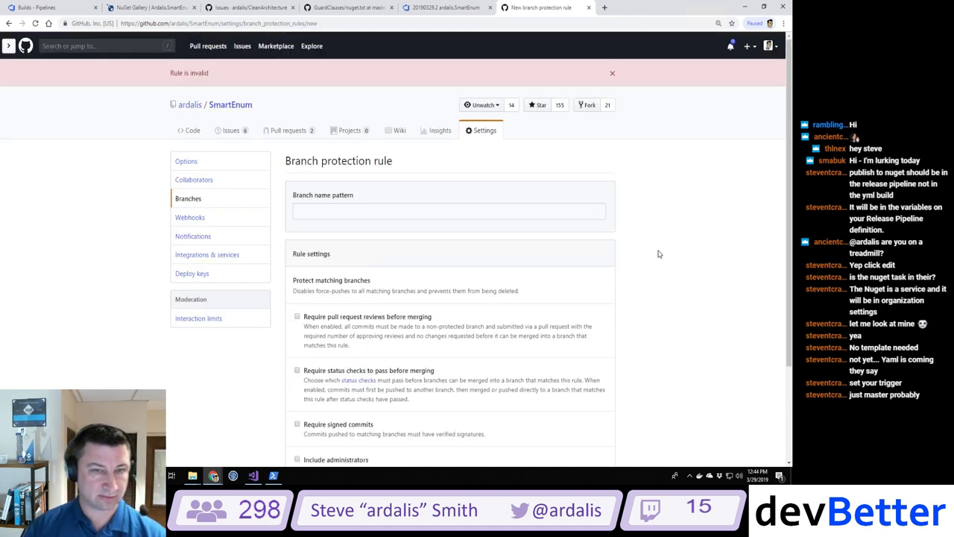
Step: Create a 'master' protection rule requiring up-to-date branches and the ardalis.SmartEnum status check
scroll(658, 253, "down", 3)
scroll(658, 254, "up", 3)
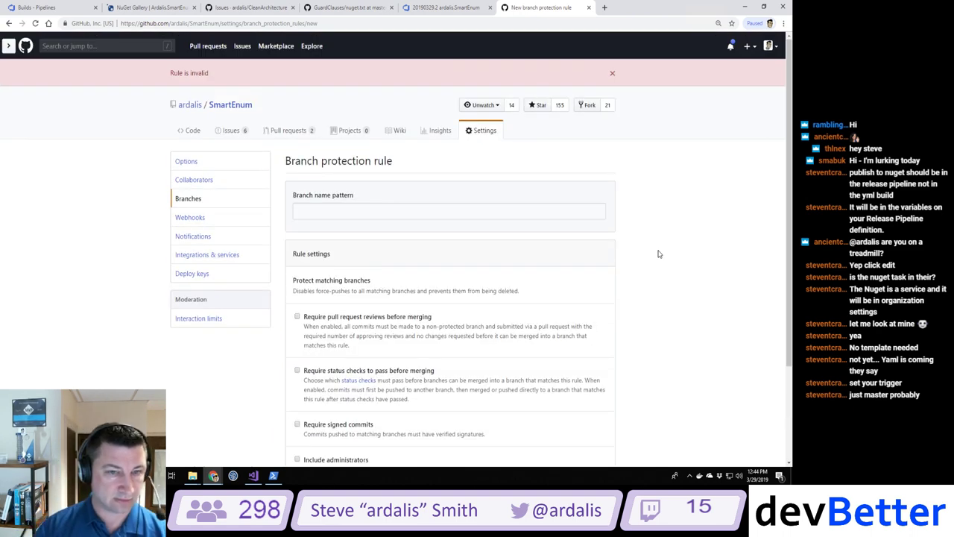
left_click(346, 213)
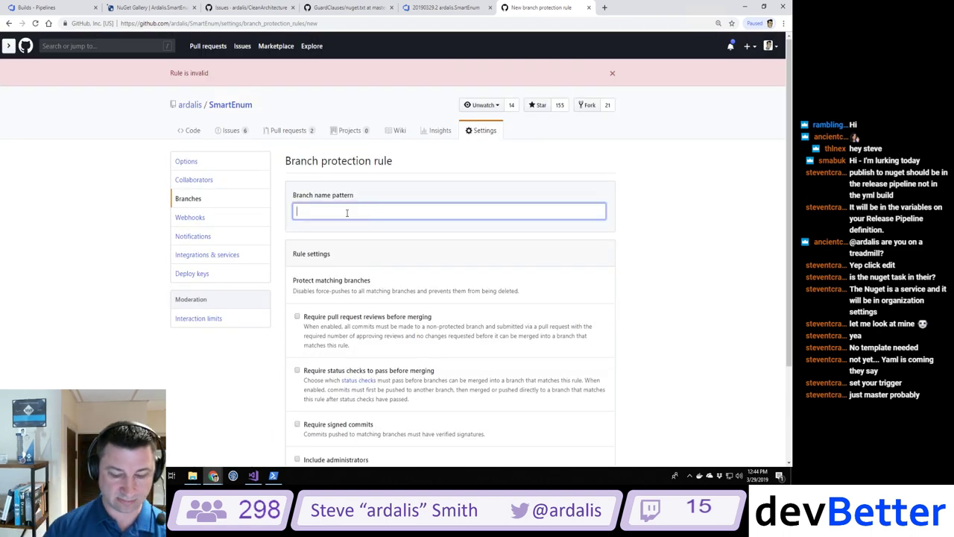
type("master")
scroll(348, 216, "down", 1)
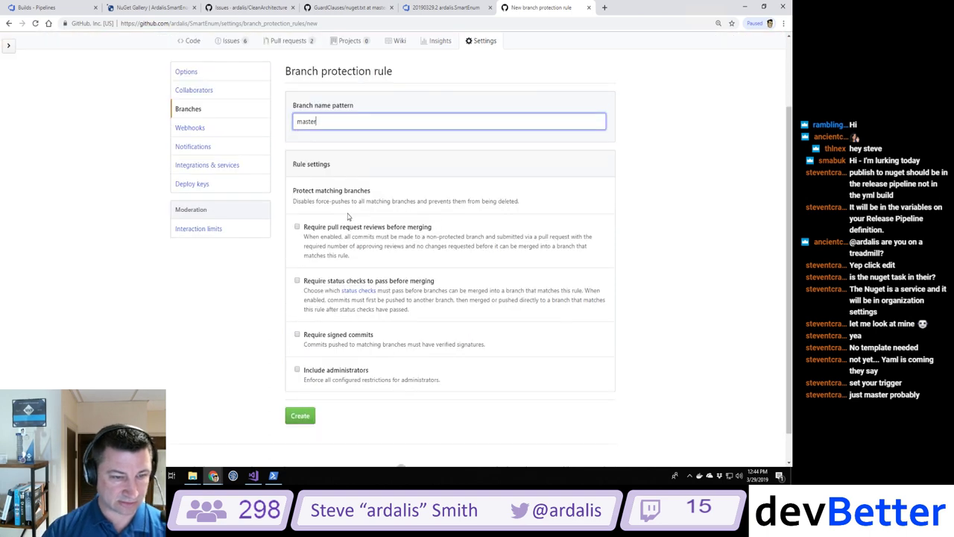
left_click(297, 281)
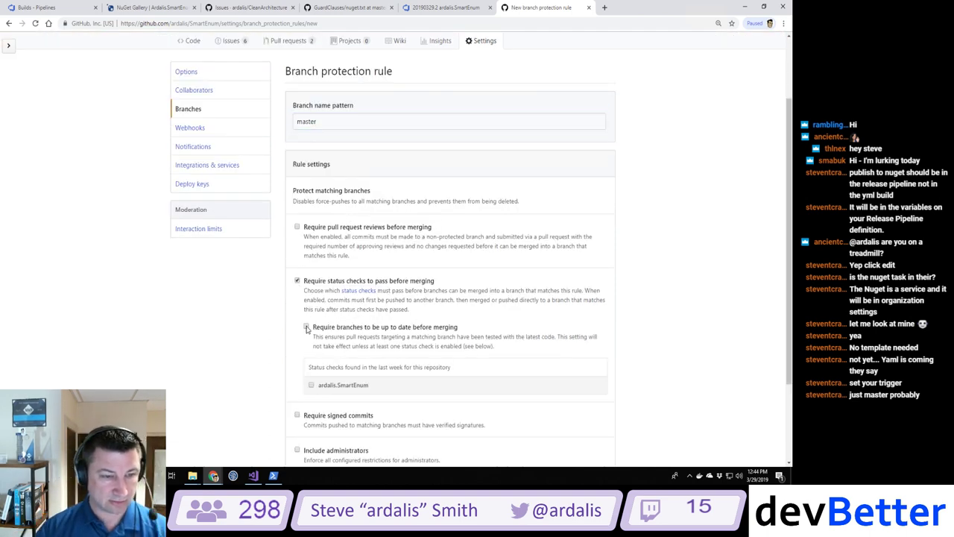
left_click(306, 329)
left_click(311, 384)
scroll(232, 353, "down", 1)
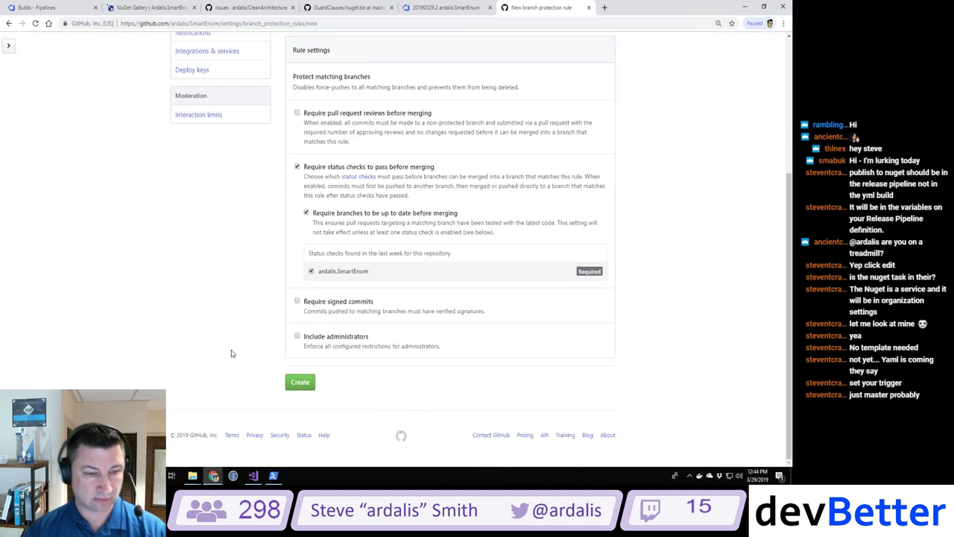
left_click(301, 381)
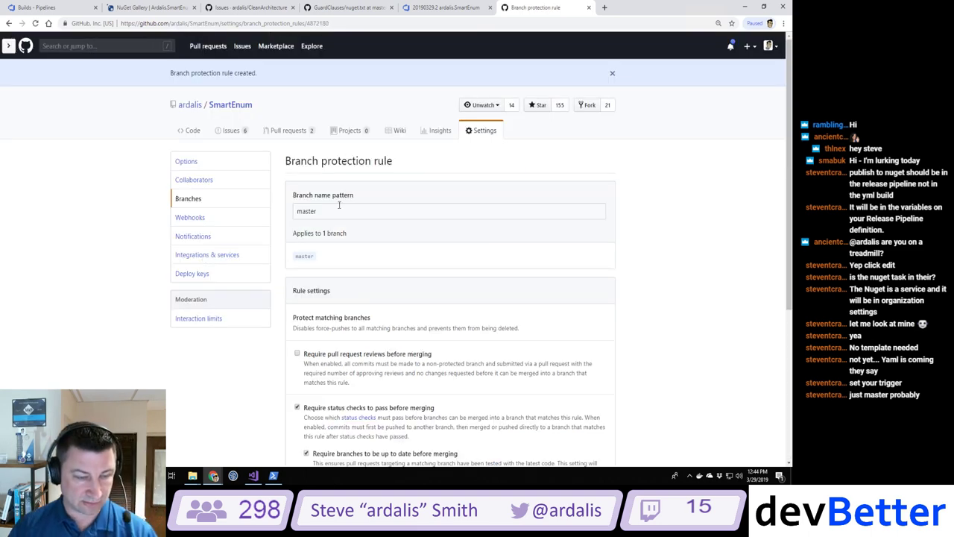
Step: Go to the repository's open pull requests list
scroll(309, 256, "down", 2)
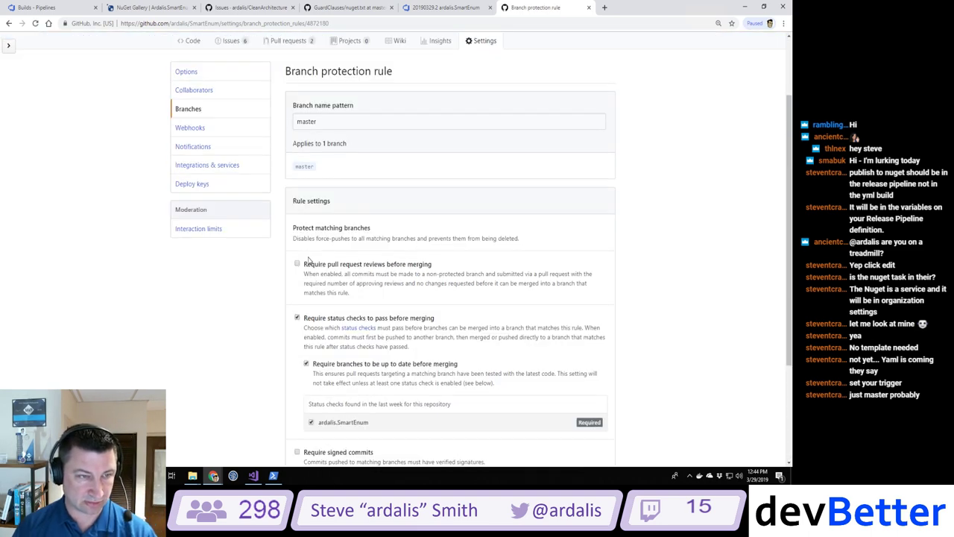
scroll(308, 257, "up", 2)
left_click(290, 131)
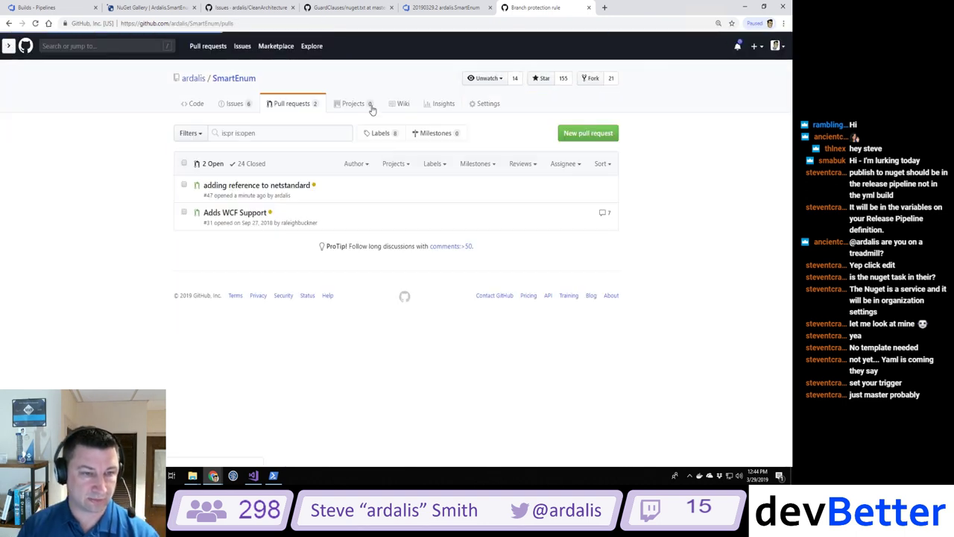
Step: Open PR #47 and follow its in-progress ardalis.SmartEnum check to the Azure Pipelines build history
left_click(249, 187)
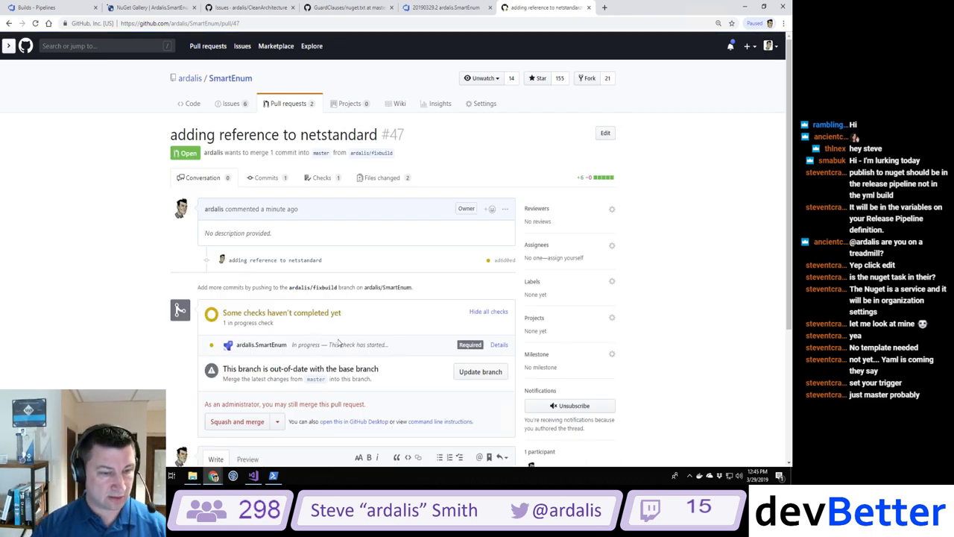
left_click(498, 345)
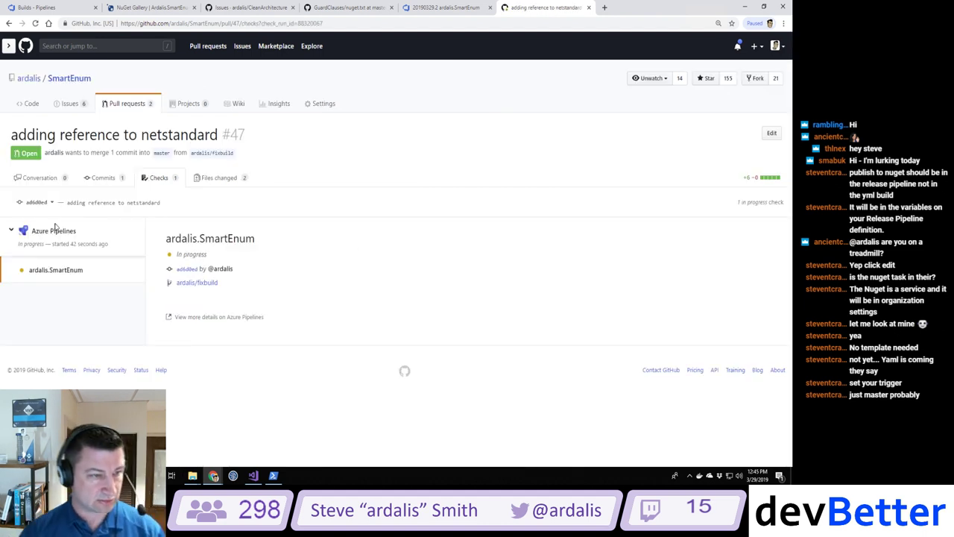
left_click(53, 8)
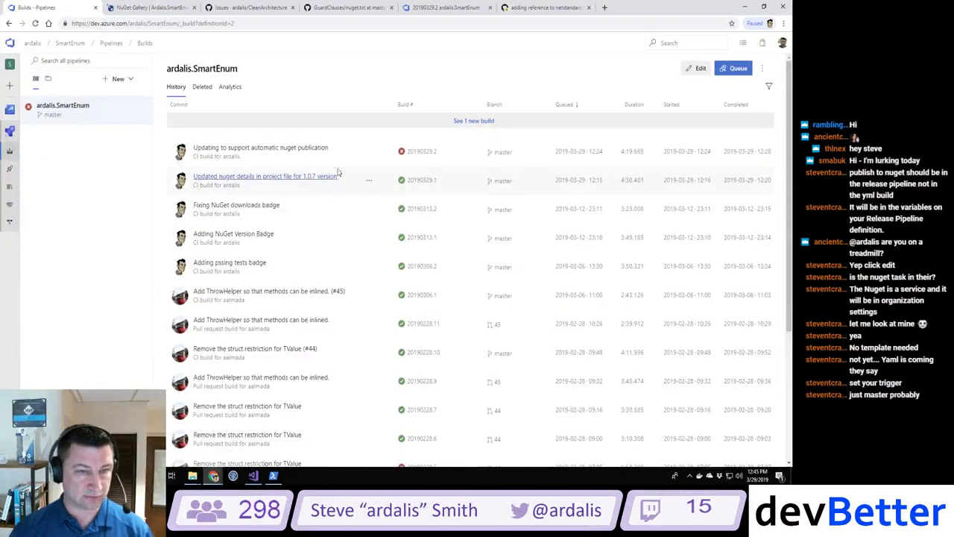
Step: Open pull request build #20190329.3 'adding reference to netstandard' to follow its Restore log
left_click(467, 121)
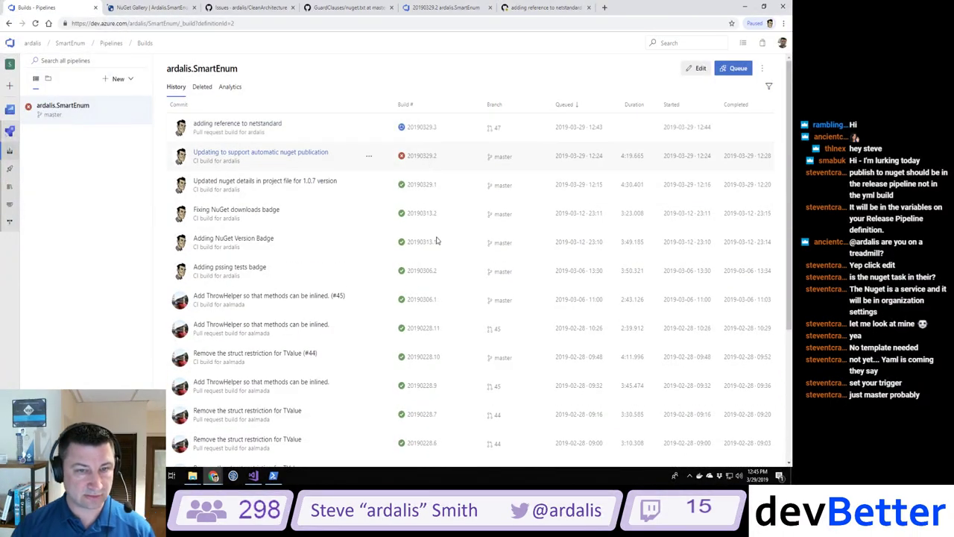
left_click(273, 124)
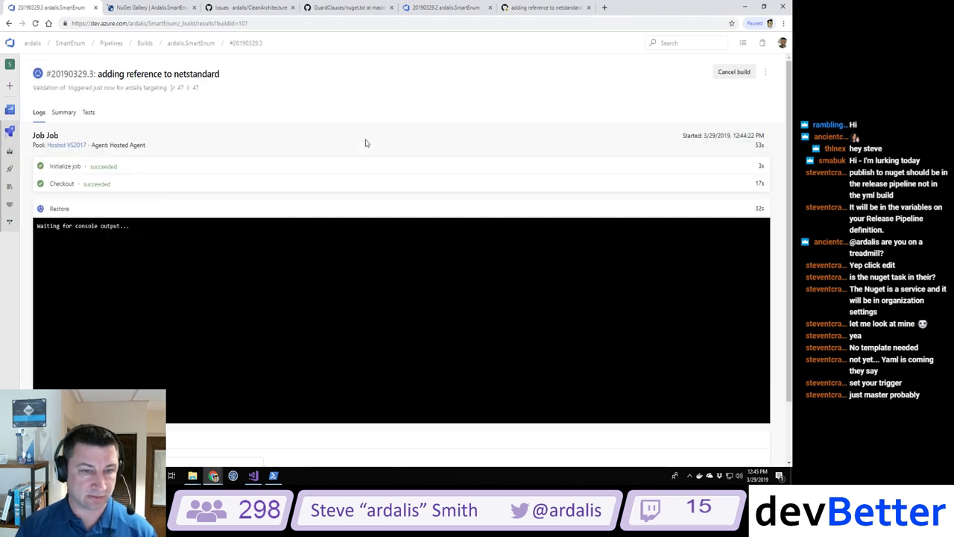
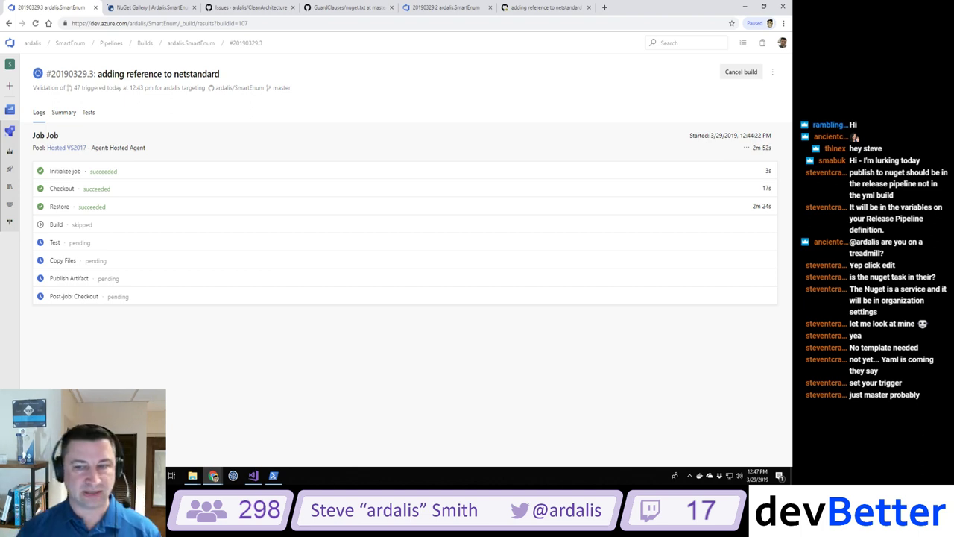
Step: Watch build 20190329.3 until it finishes, with the Build step failing on 2 errors
left_click(745, 209)
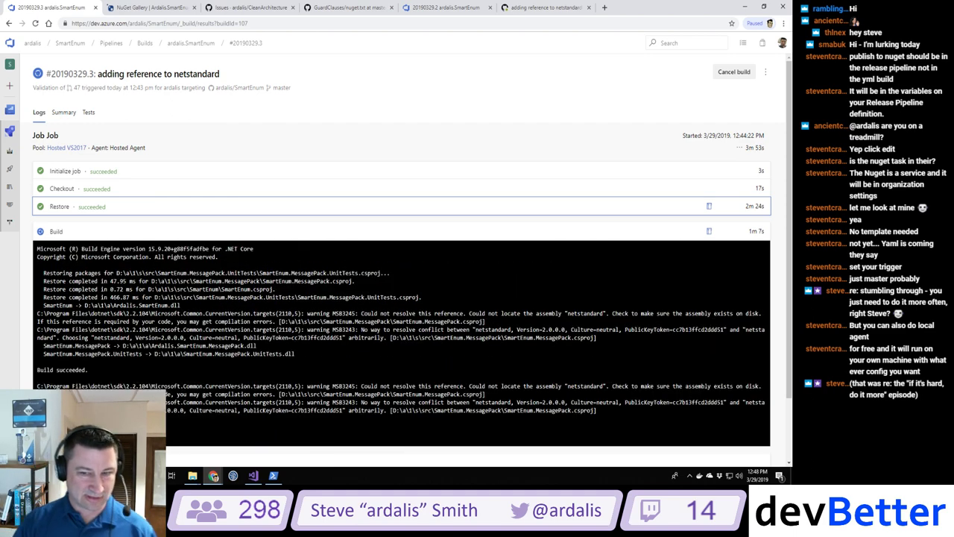
scroll(167, 298, "down", 1)
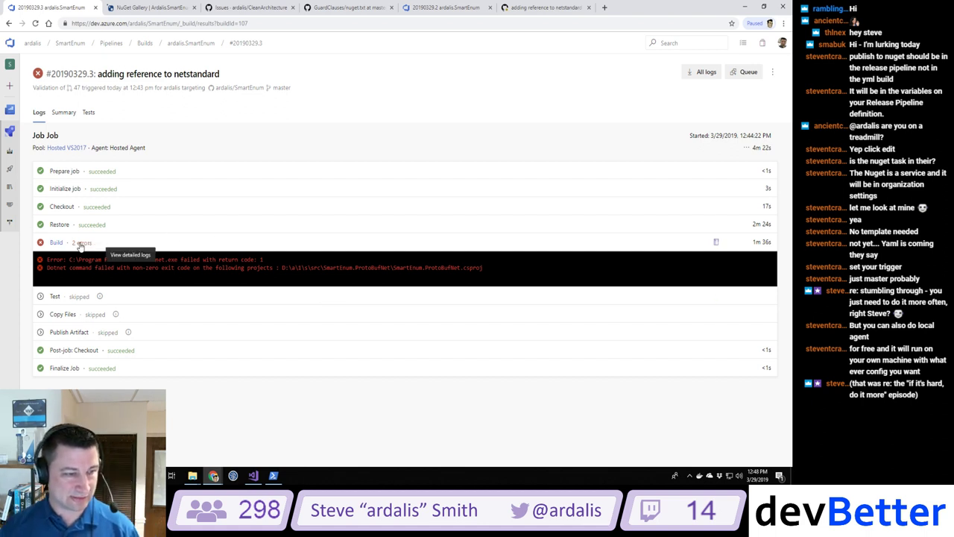
Step: Open the Build step's full log and find the CS0012 and CS0314 netstandard reference errors
left_click(80, 244)
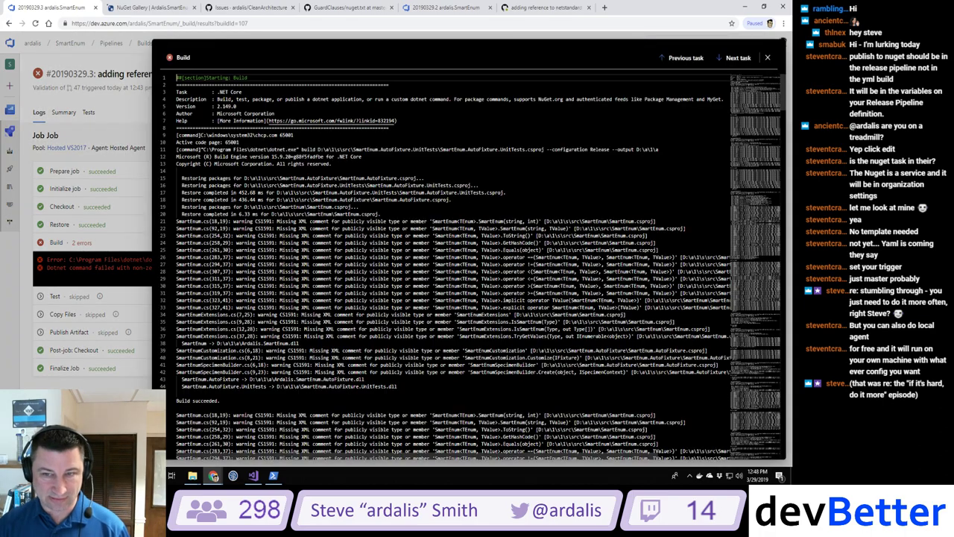
scroll(474, 268, "down", 6)
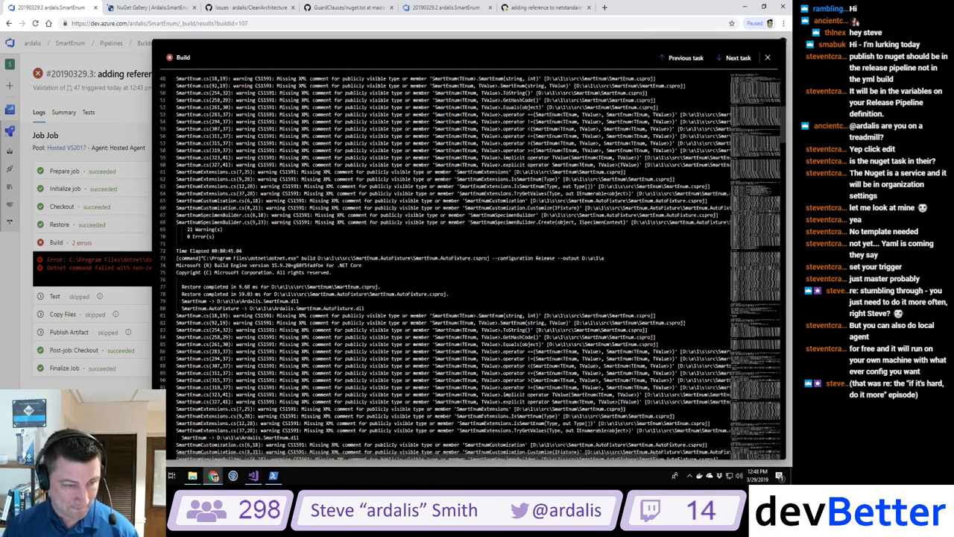
scroll(473, 267, "down", 4)
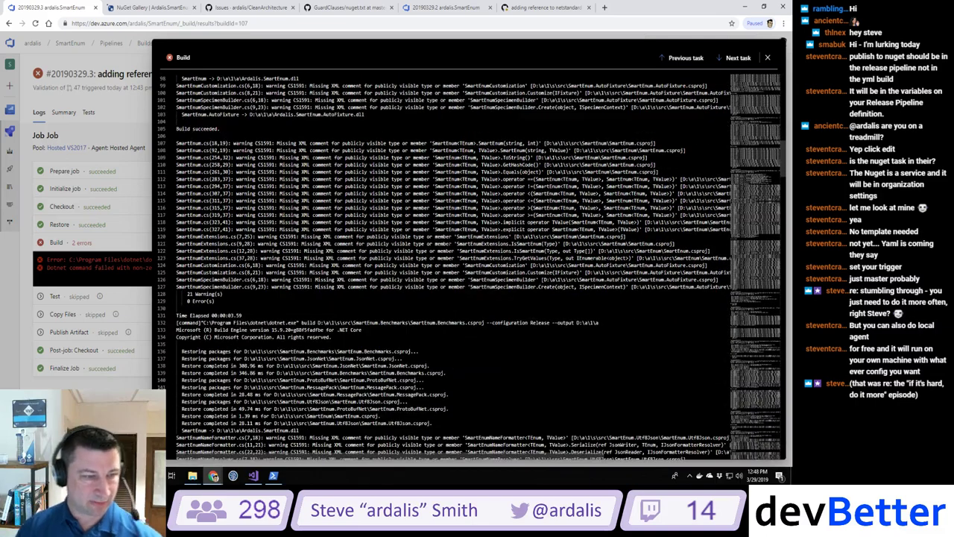
scroll(472, 267, "down", 5)
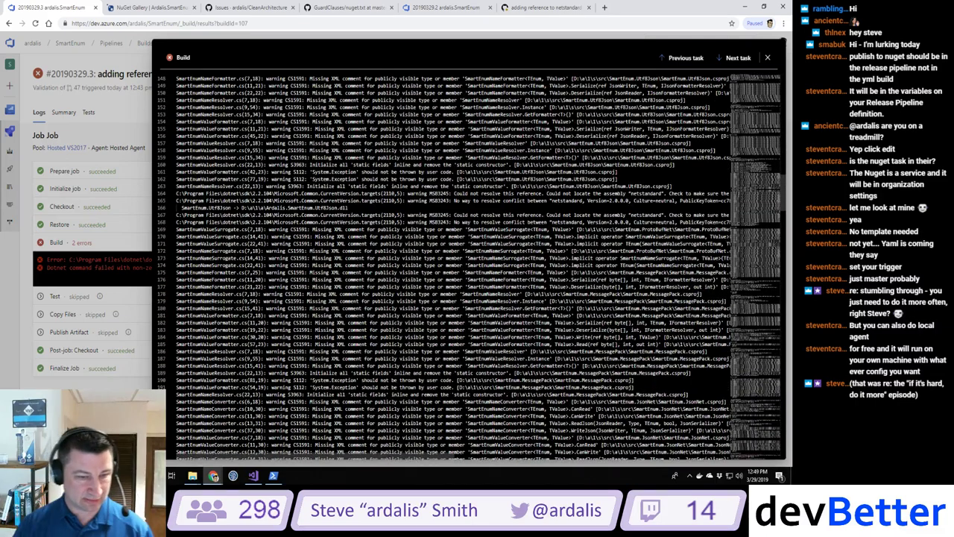
scroll(472, 268, "down", 2)
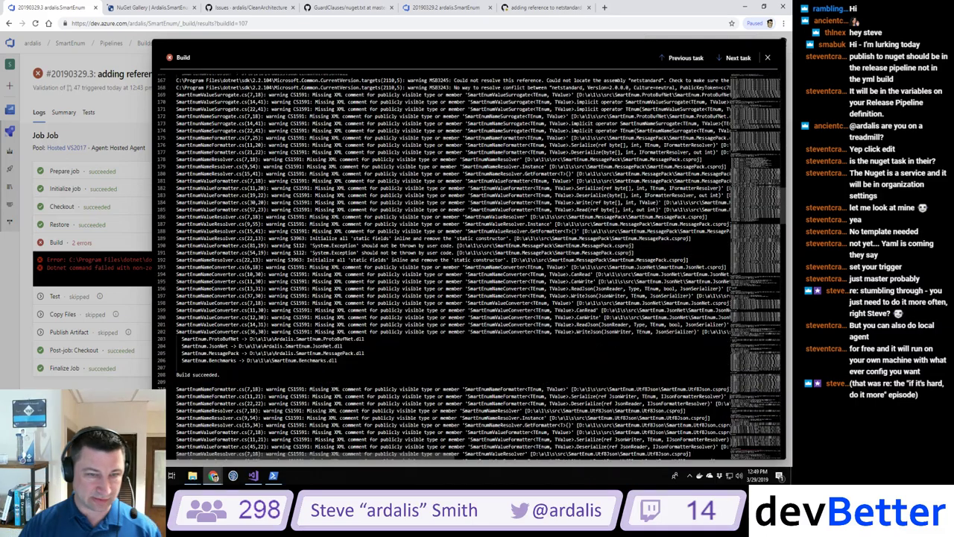
scroll(471, 267, "down", 1)
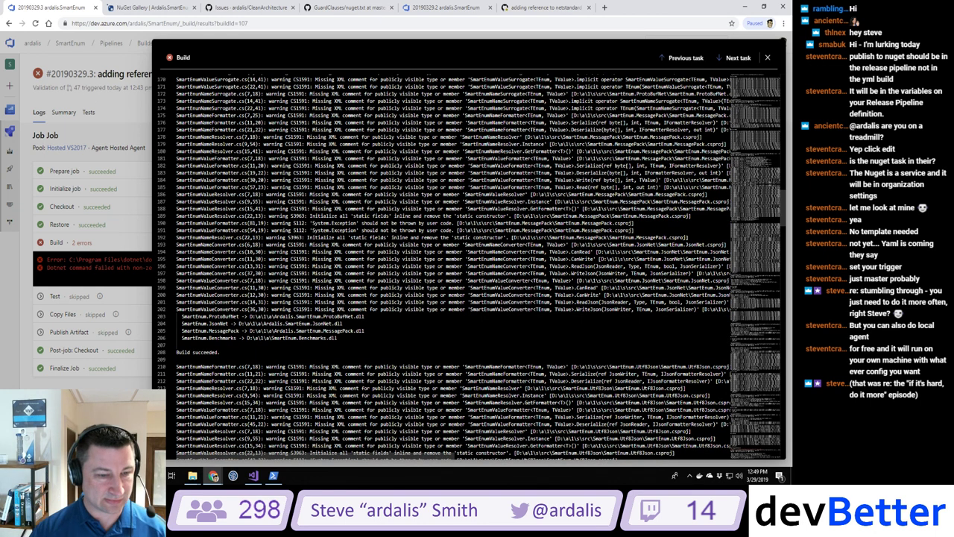
scroll(472, 268, "down", 15)
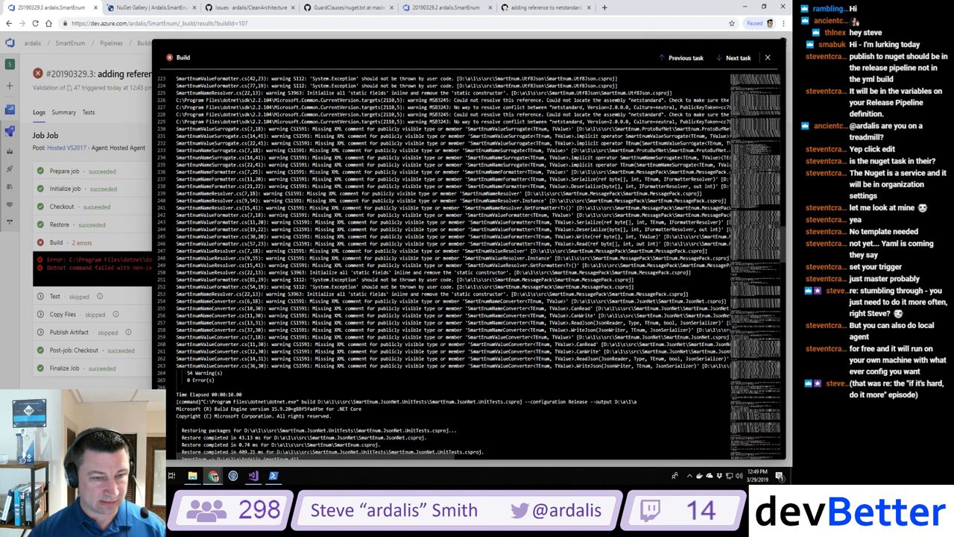
scroll(472, 267, "down", 4)
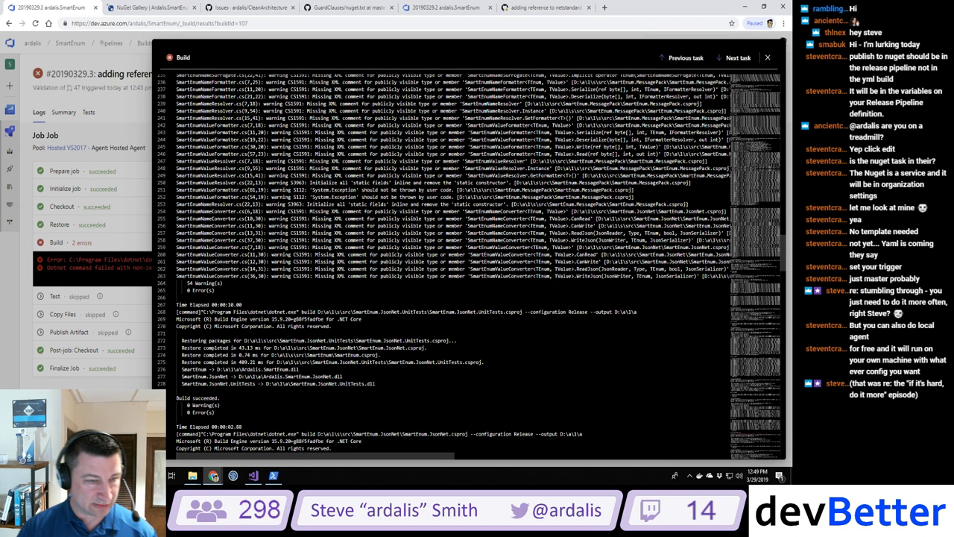
scroll(478, 266, "down", 1)
scroll(478, 266, "down", 7)
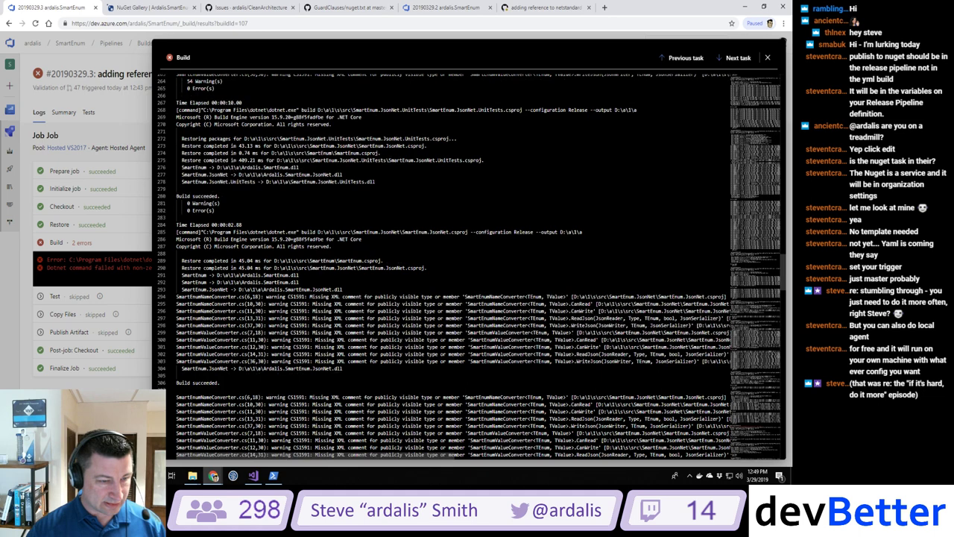
scroll(479, 266, "down", 19)
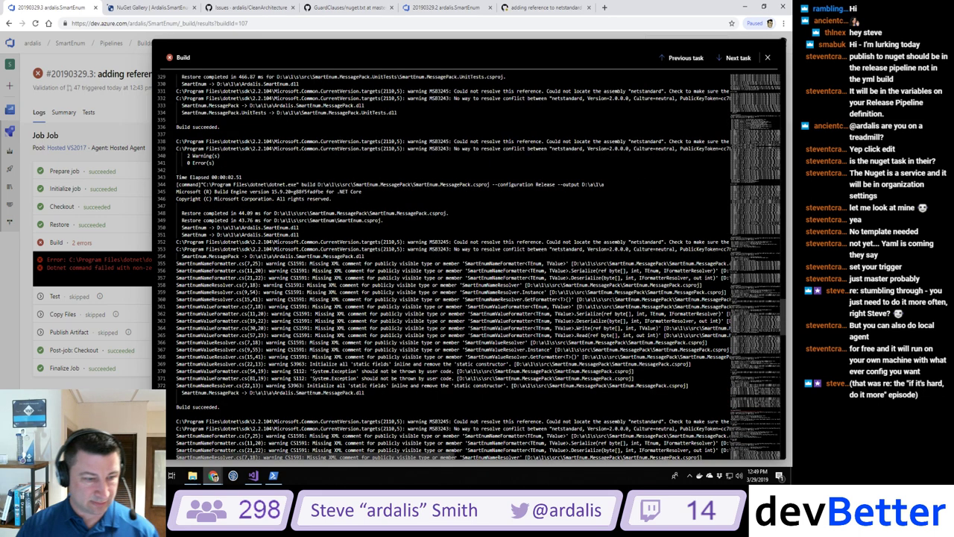
scroll(470, 266, "down", 20)
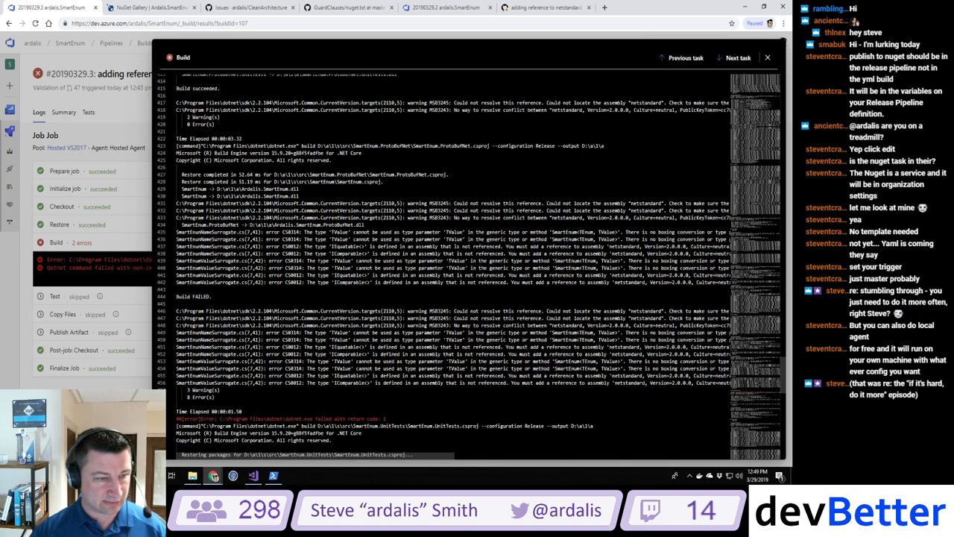
scroll(479, 266, "down", 3)
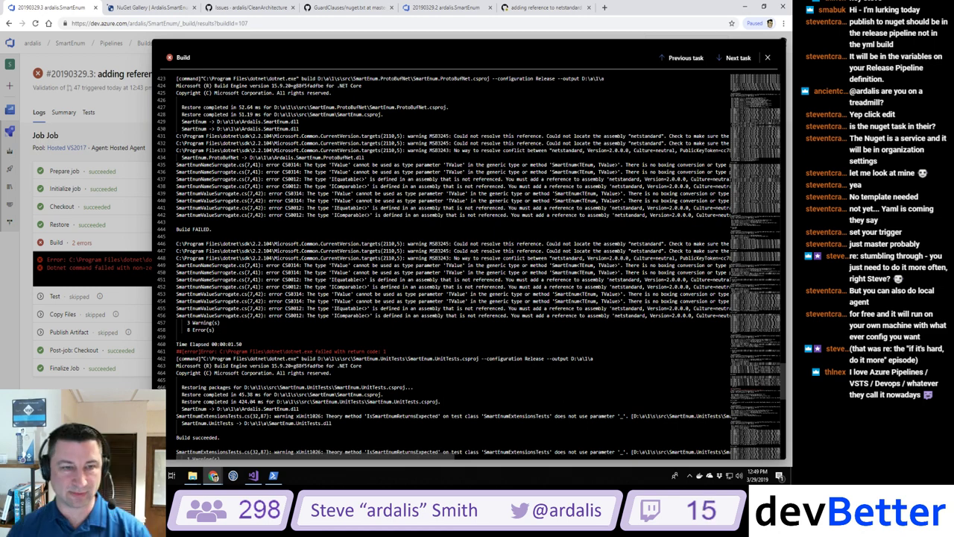
scroll(469, 261, "up", 2)
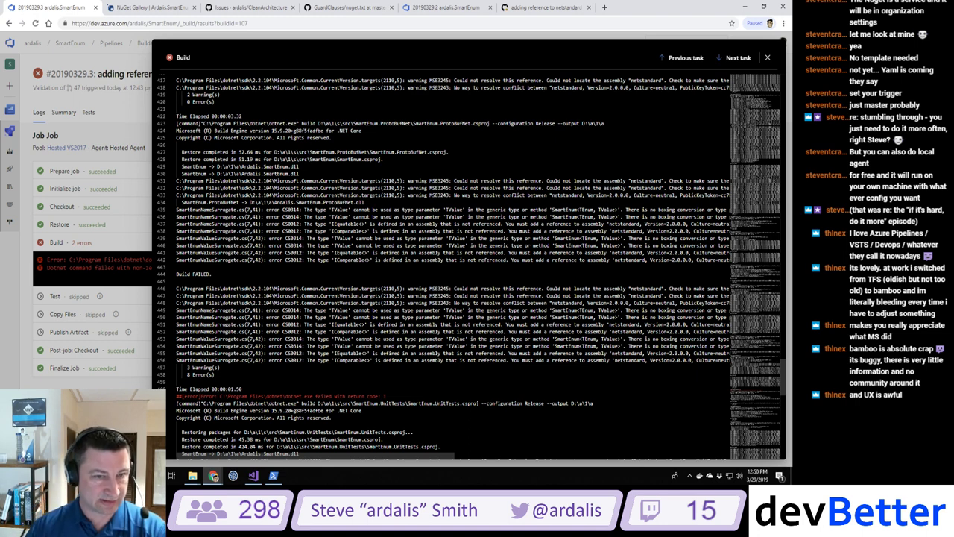
Step: Select the failing SmartEnum.ProtoBufNet project name, then view its csproj in Visual Studio
left_click_drag(368, 152, 432, 154)
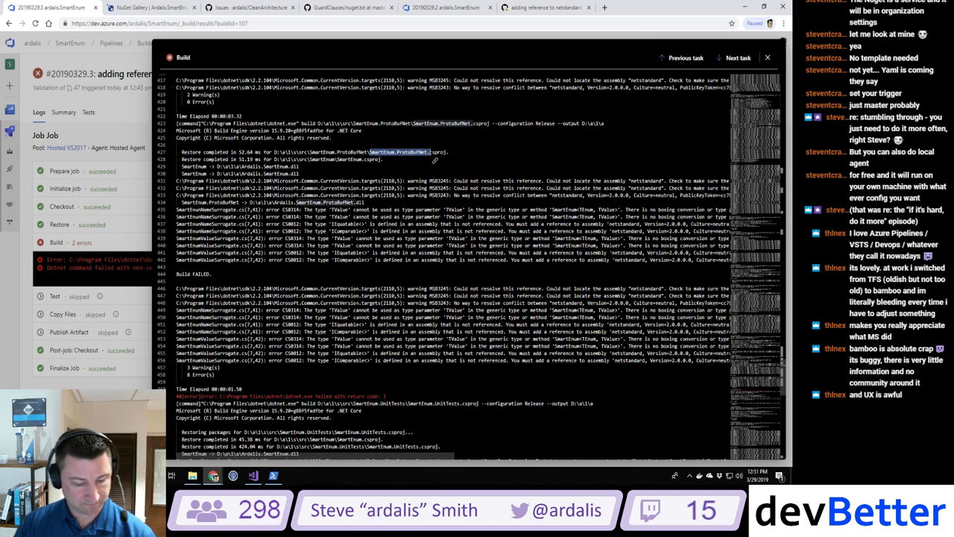
key("alt+Tab")
key("alt+Tab")
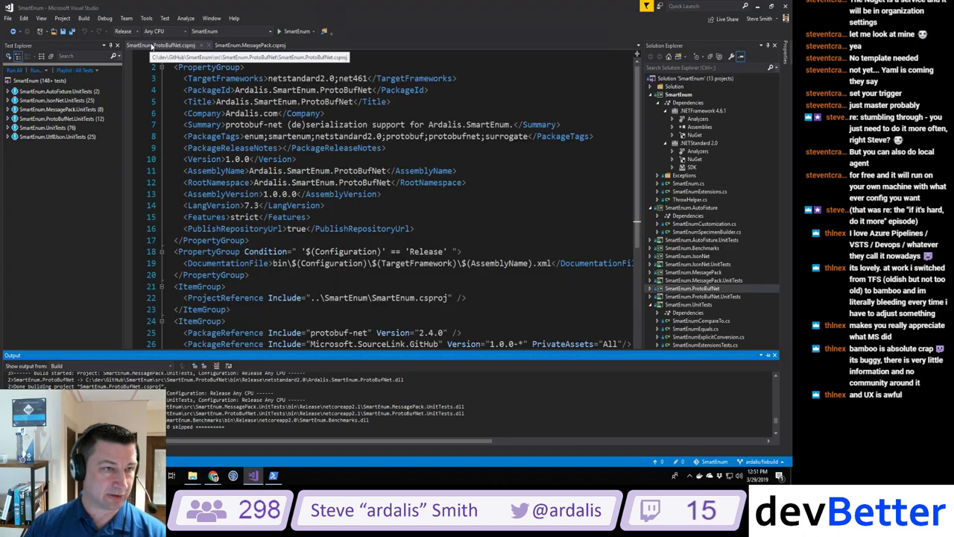
Step: Review the netstandard Reference ItemGroup in SmartEnum.ProtoBufNet.csproj, then return to the build log
scroll(395, 201, "down", 6)
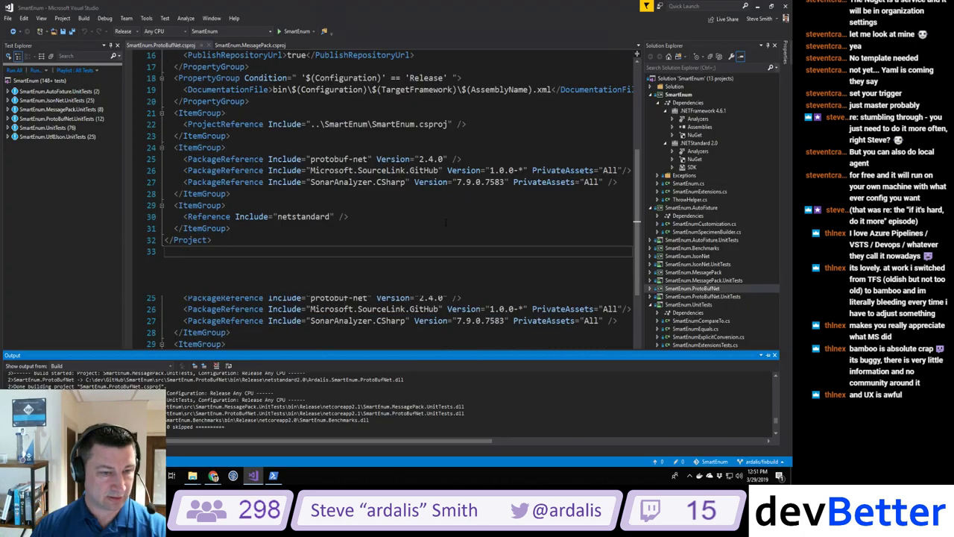
left_click(280, 174)
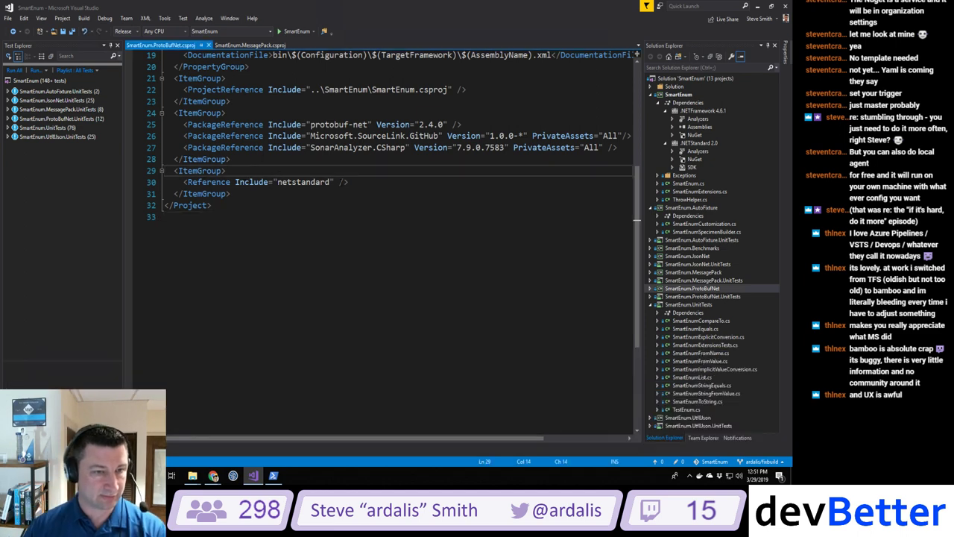
scroll(284, 210, "up", 4)
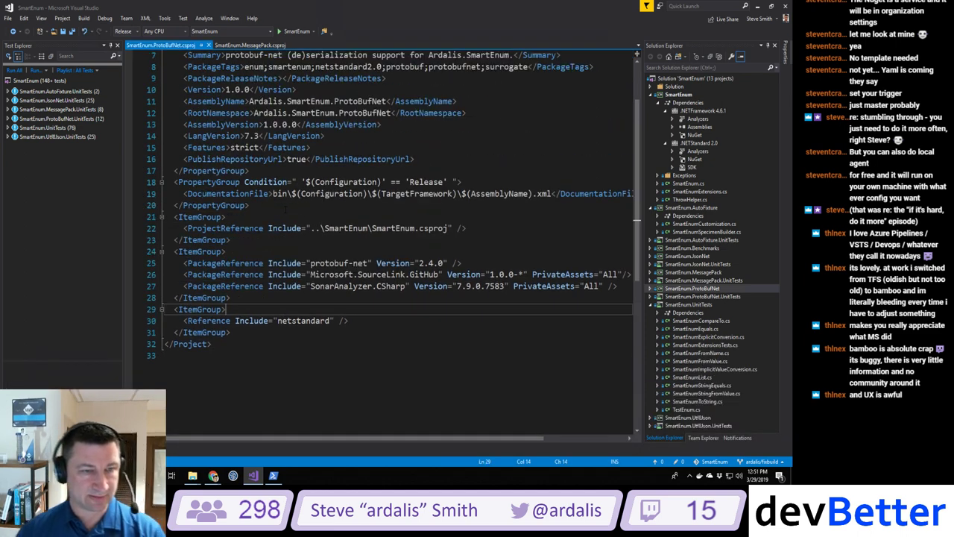
scroll(285, 209, "up", 2)
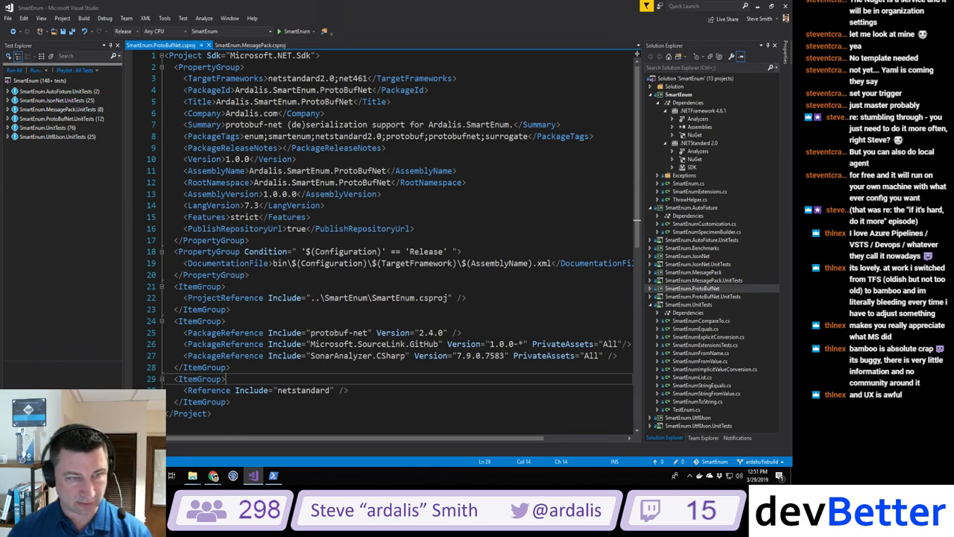
key("alt+Tab")
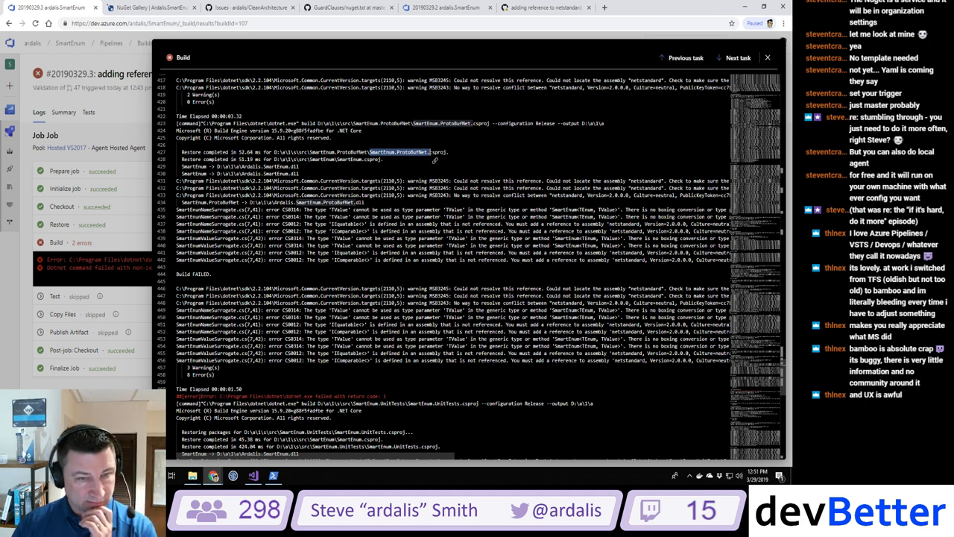
Step: Google the MSB3245 'Could not locate the assembly netstandard' warning and open GitHub issue #458
left_click_drag(453, 181, 668, 183)
key("ctrl+c")
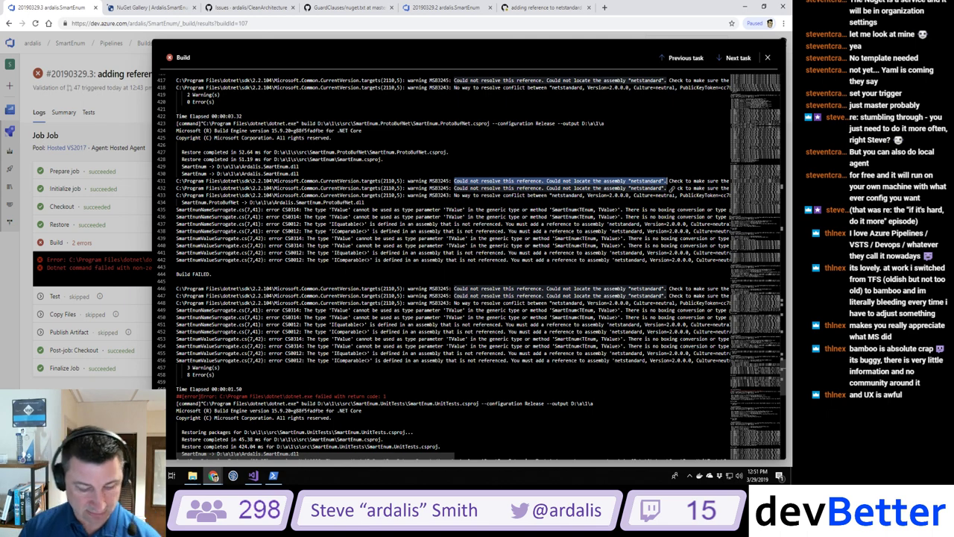
left_click(606, 8)
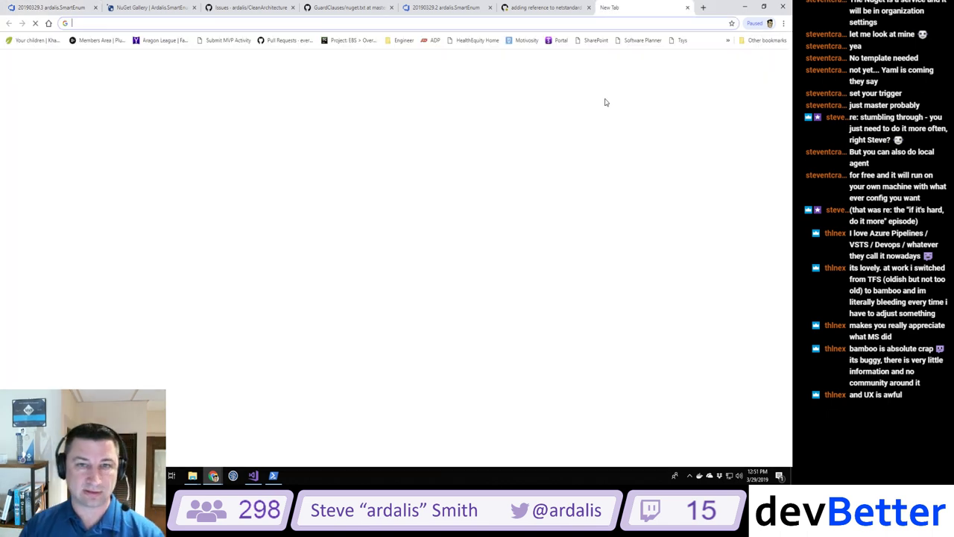
key("ctrl+v")
key("Return")
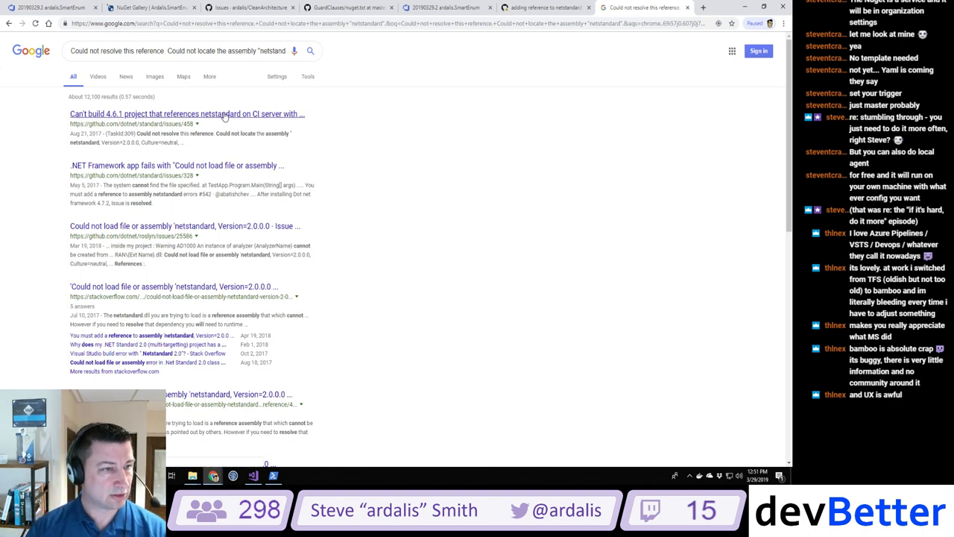
left_click(223, 114)
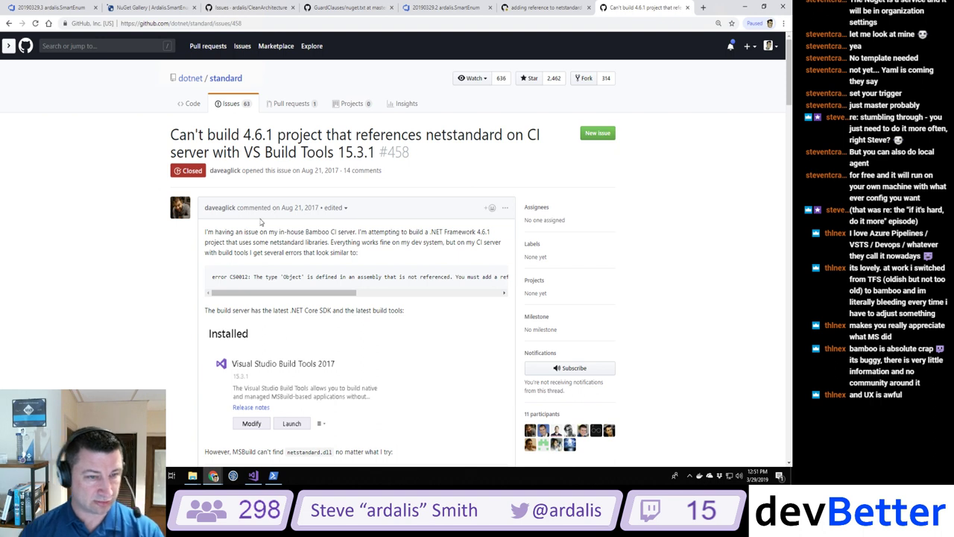
Step: Read issue #458 from the Bamboo CI server mention down to its summary comment
left_click_drag(305, 232, 297, 232)
left_click_drag(364, 232, 368, 231)
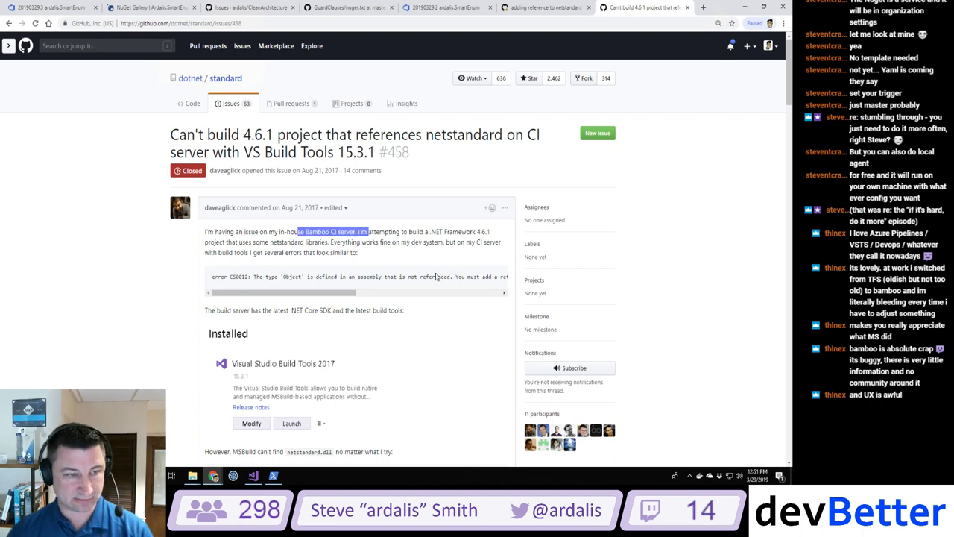
scroll(289, 243, "down", 2)
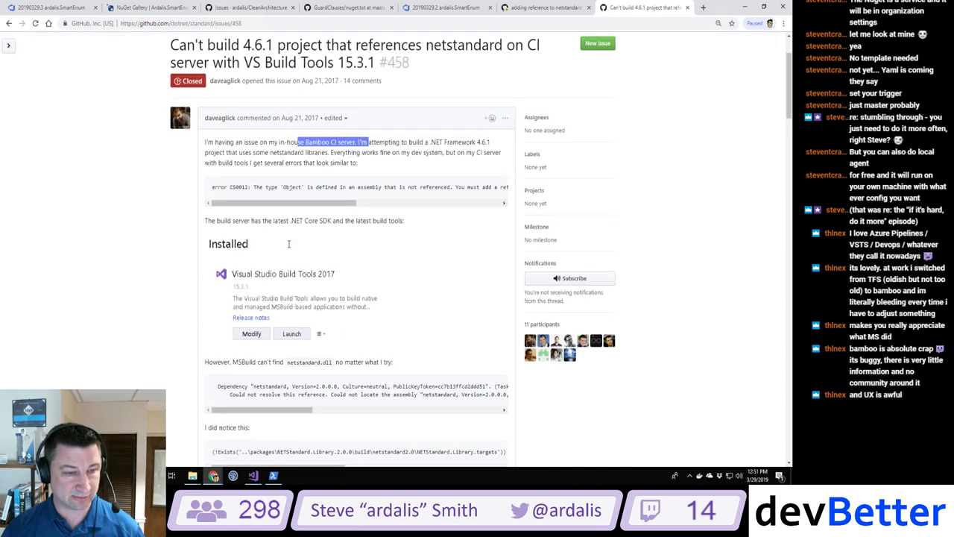
scroll(289, 248, "down", 5)
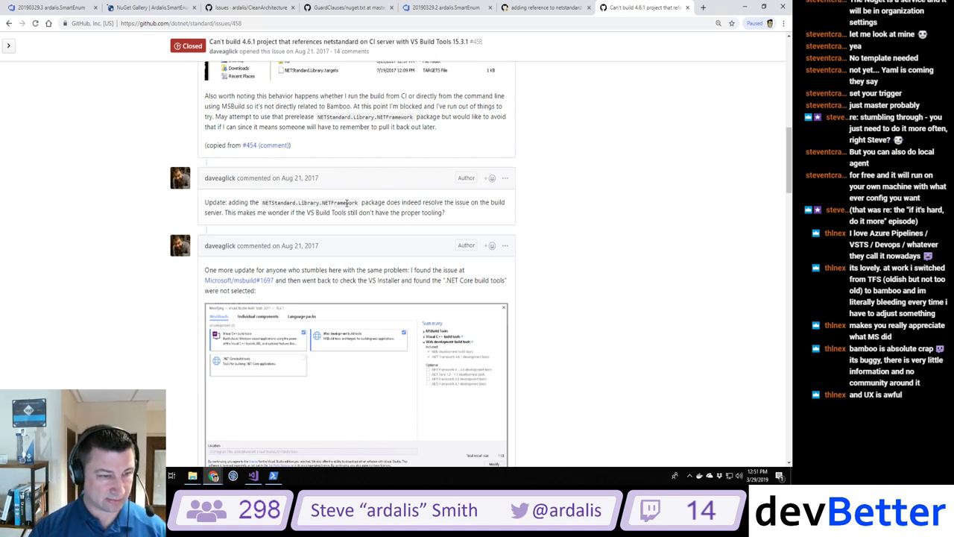
scroll(346, 203, "down", 2)
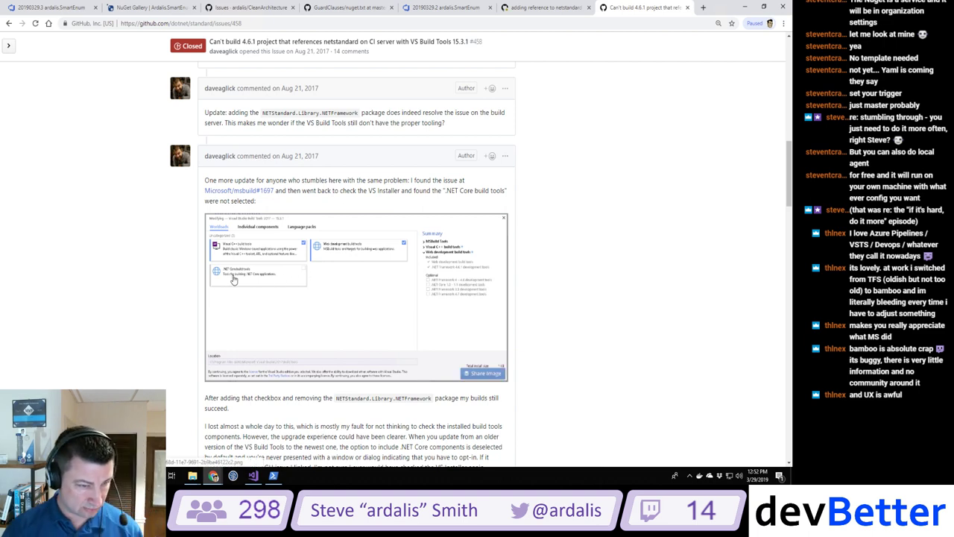
scroll(233, 279, "down", 2)
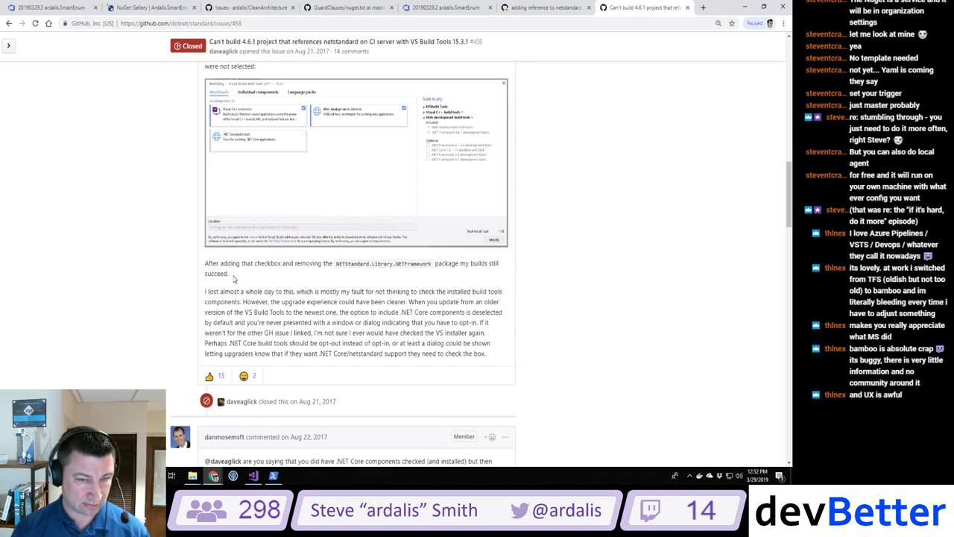
scroll(233, 279, "down", 1)
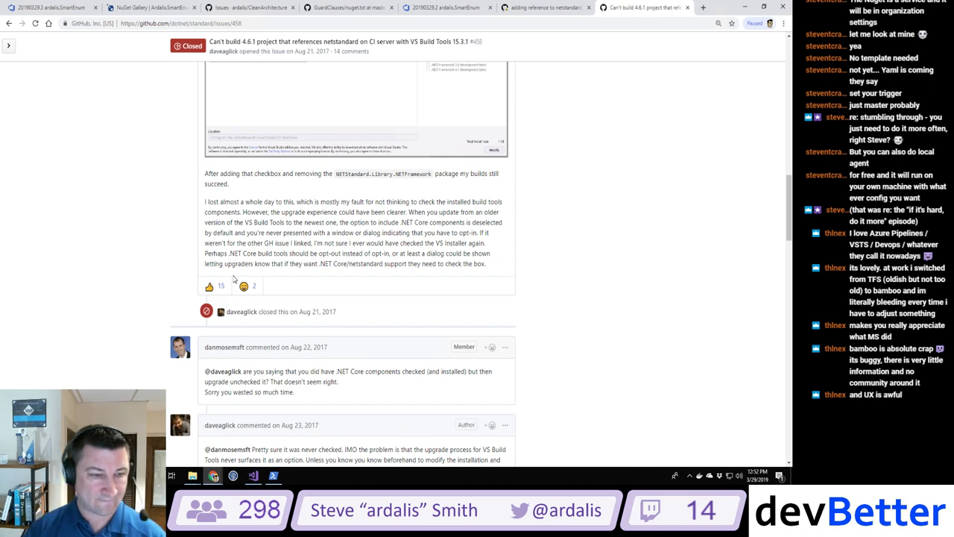
scroll(233, 279, "down", 3)
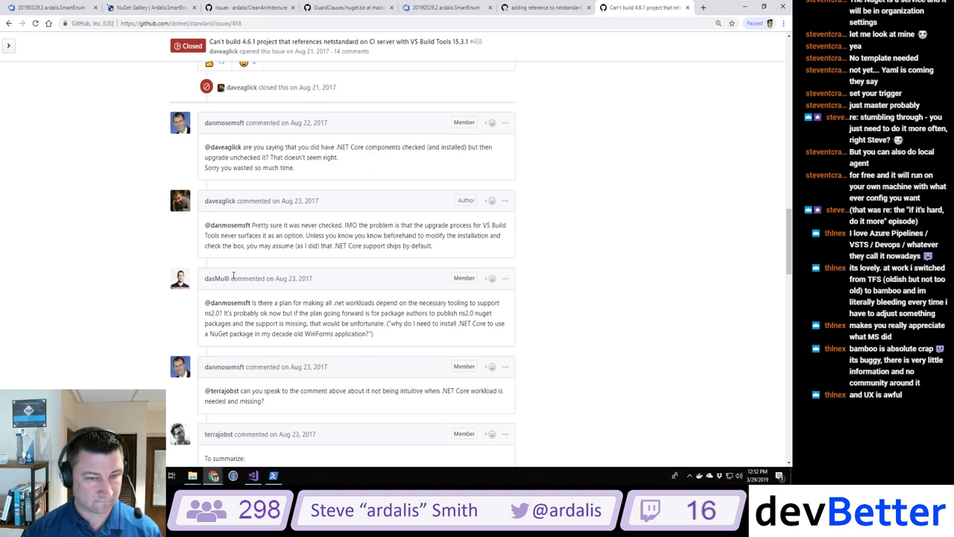
scroll(233, 276, "down", 4)
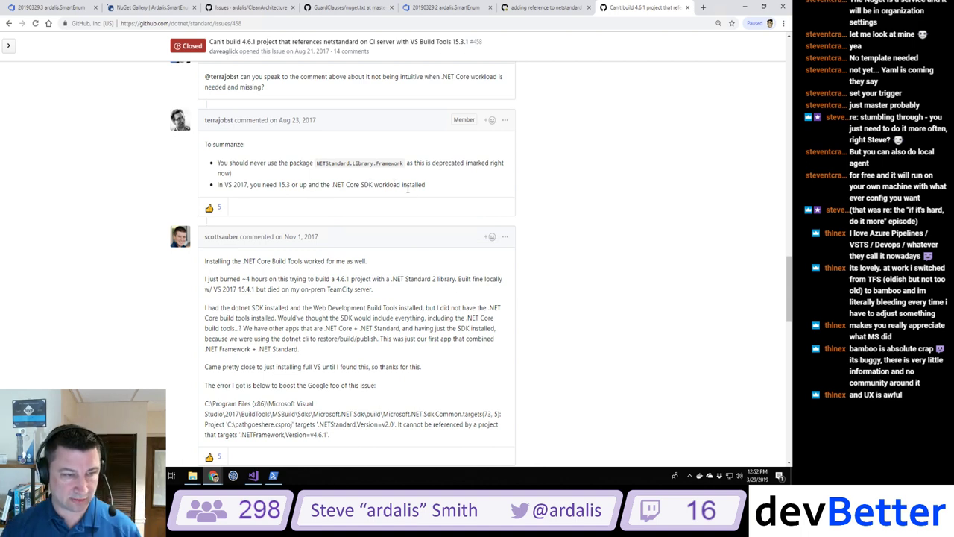
Step: Highlight the last comment's sentence recommending the Chocolatey .NET Core build tools package
scroll(408, 188, "down", 3)
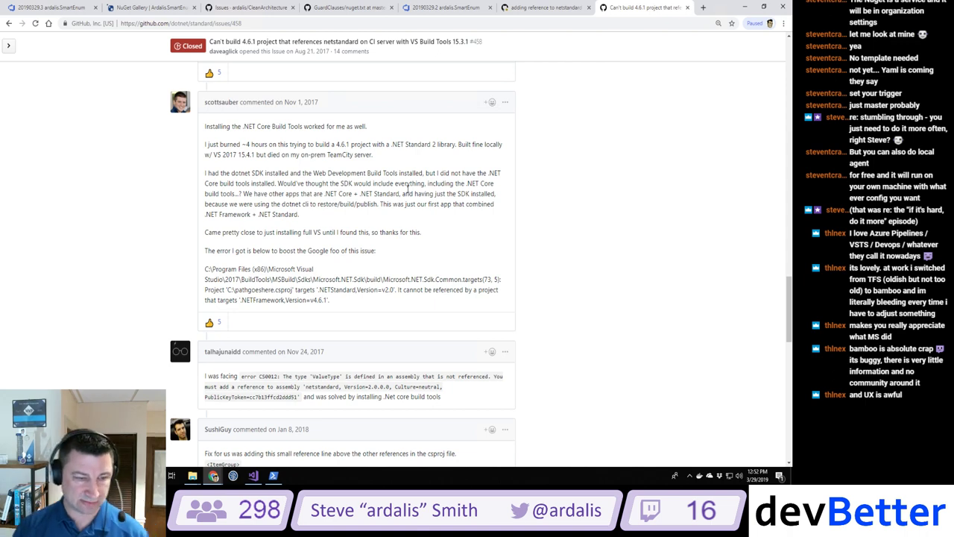
scroll(407, 189, "down", 6)
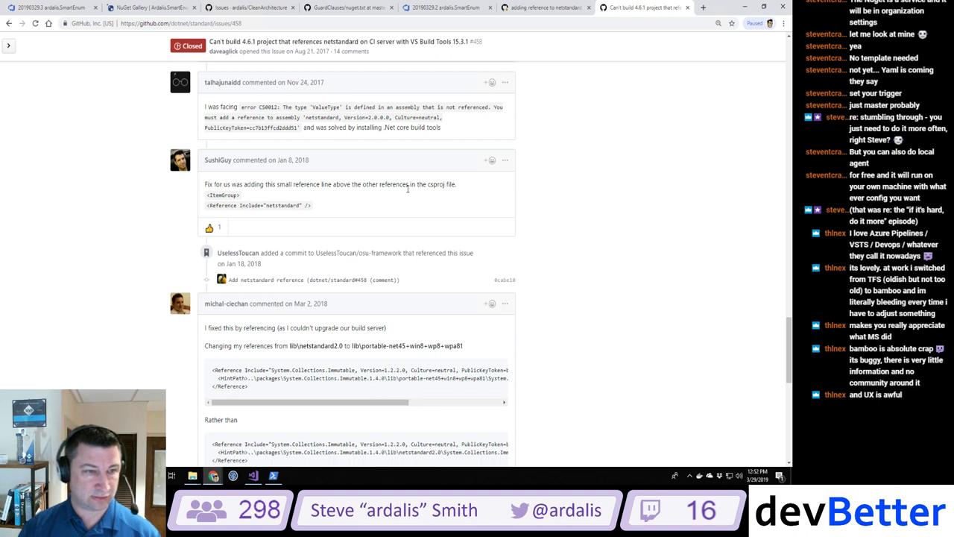
scroll(407, 189, "down", 2)
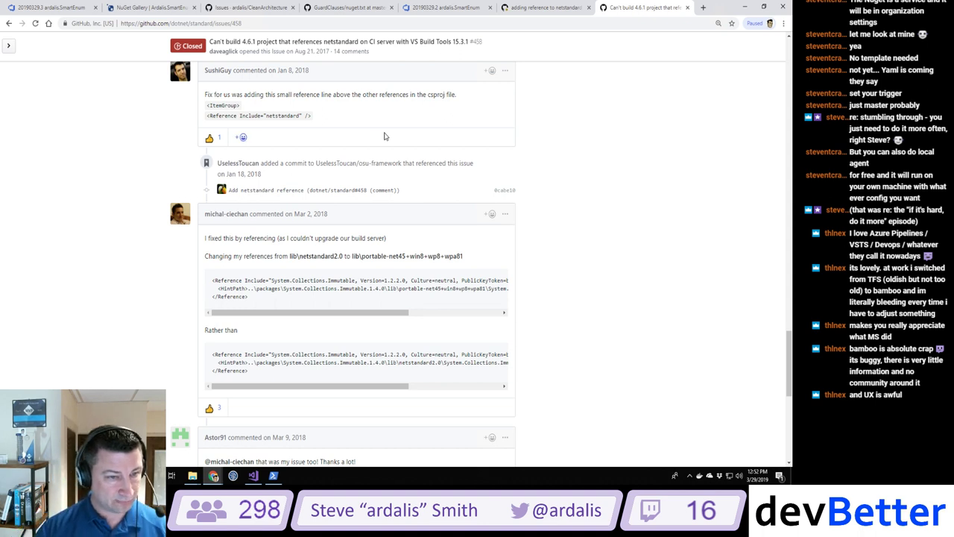
scroll(384, 136, "down", 3)
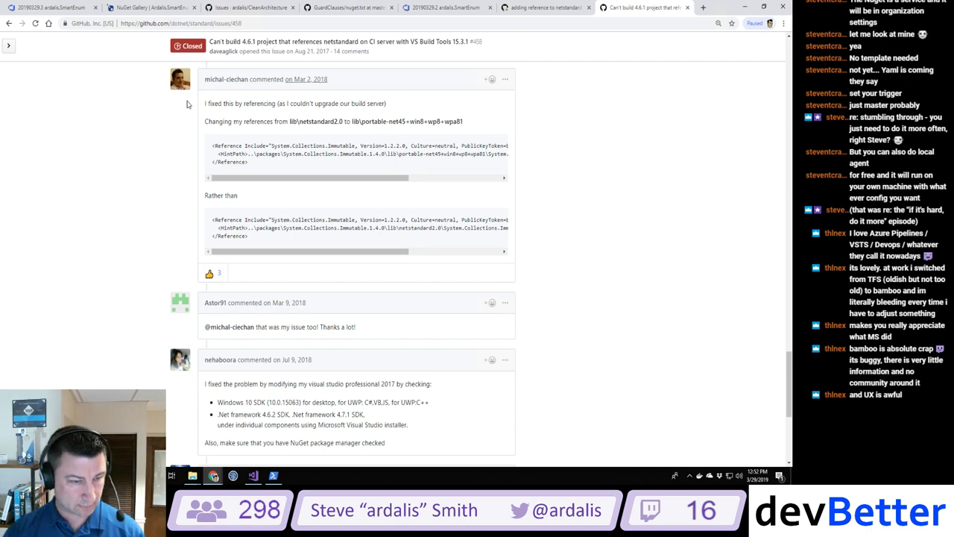
scroll(163, 167, "down", 4)
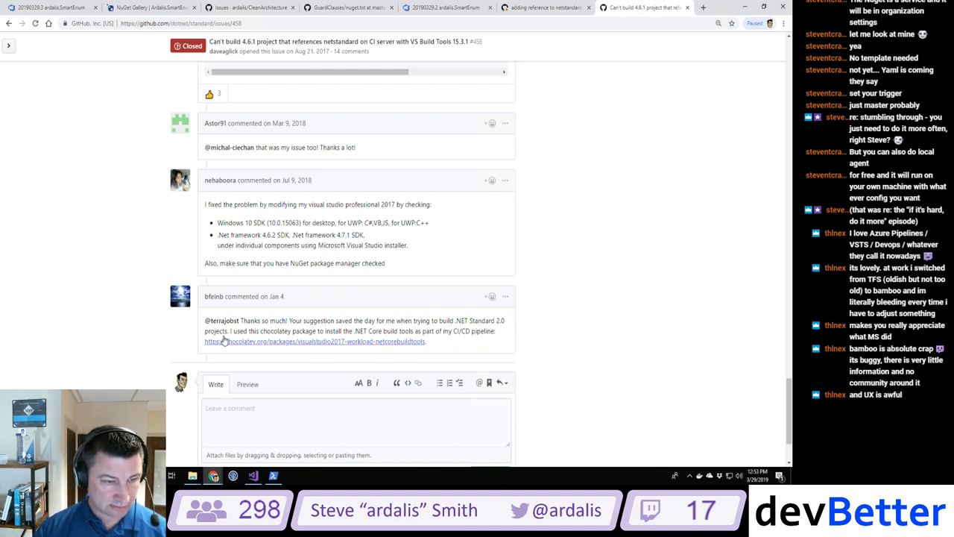
left_click_drag(231, 331, 520, 333)
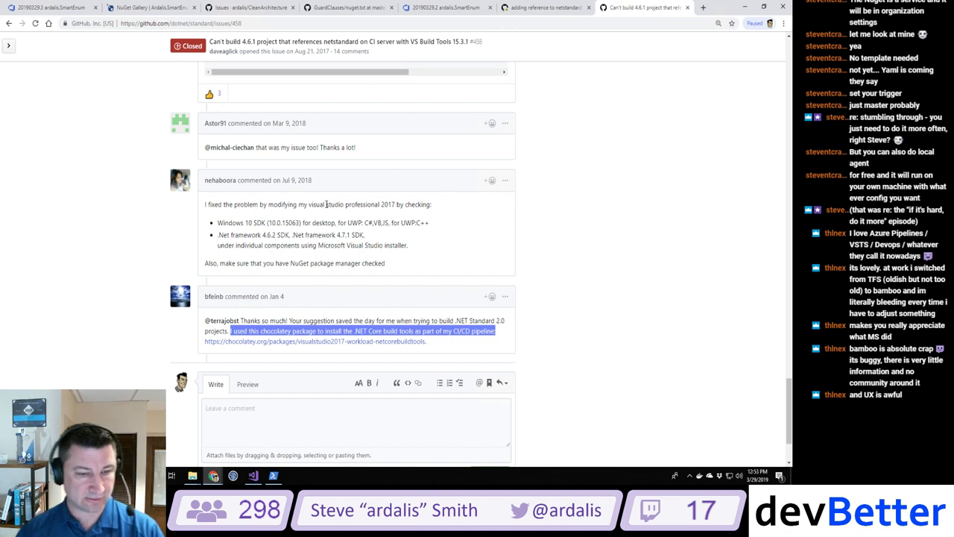
Step: Review the choco install command on the visualstudio2017-workload-netcorebuildtools package page
left_click(319, 341)
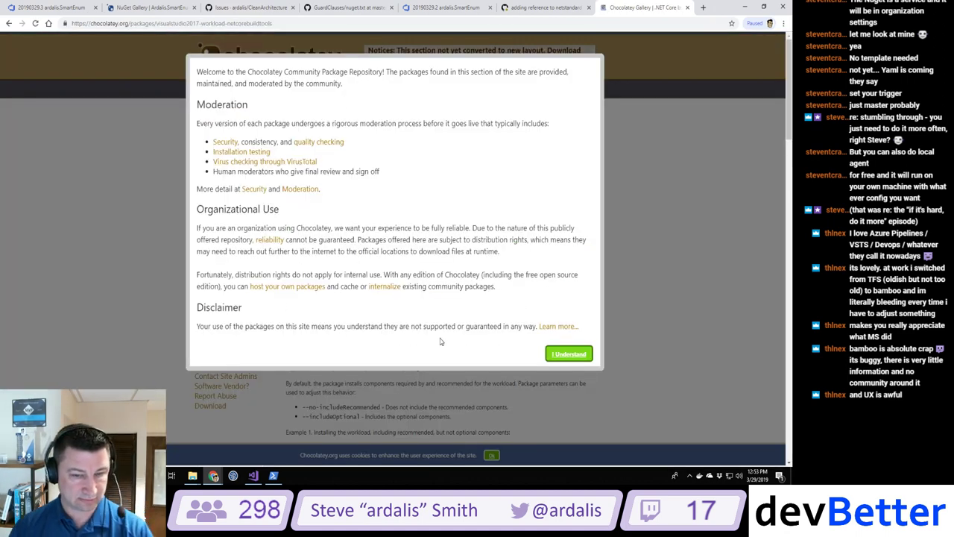
left_click(569, 353)
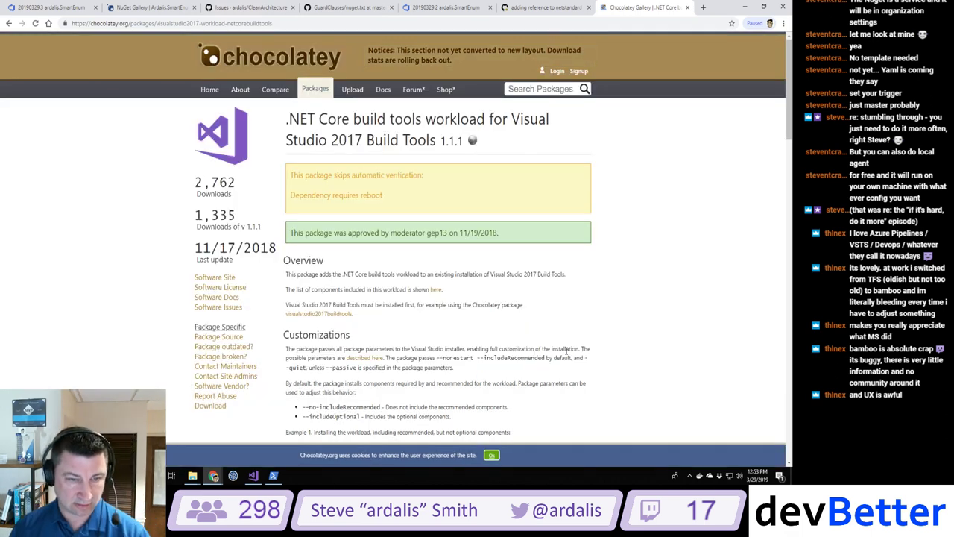
scroll(566, 350, "down", 5)
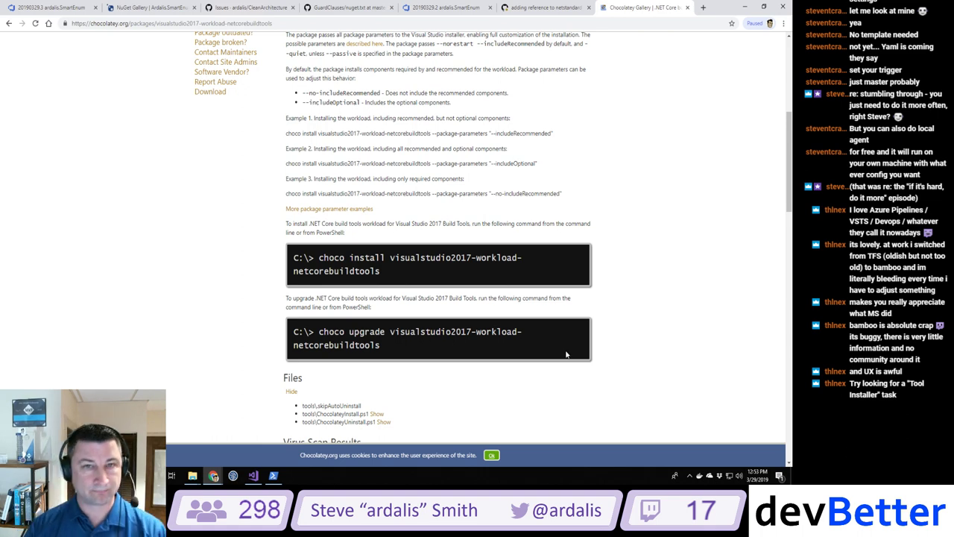
left_click(452, 10)
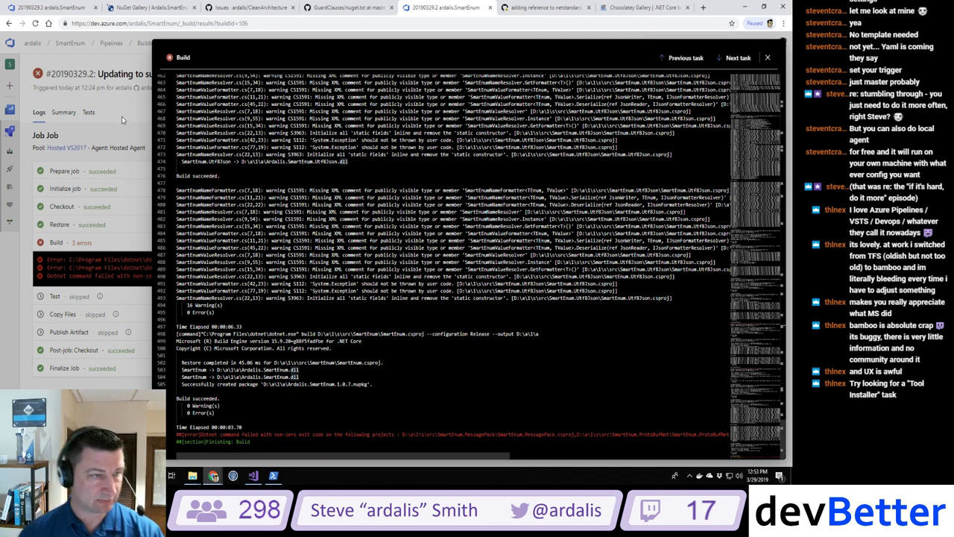
Step: Open the Restore task log, then check pull request #47's failed #20190329.3 check results
left_click(60, 224)
left_click(60, 224)
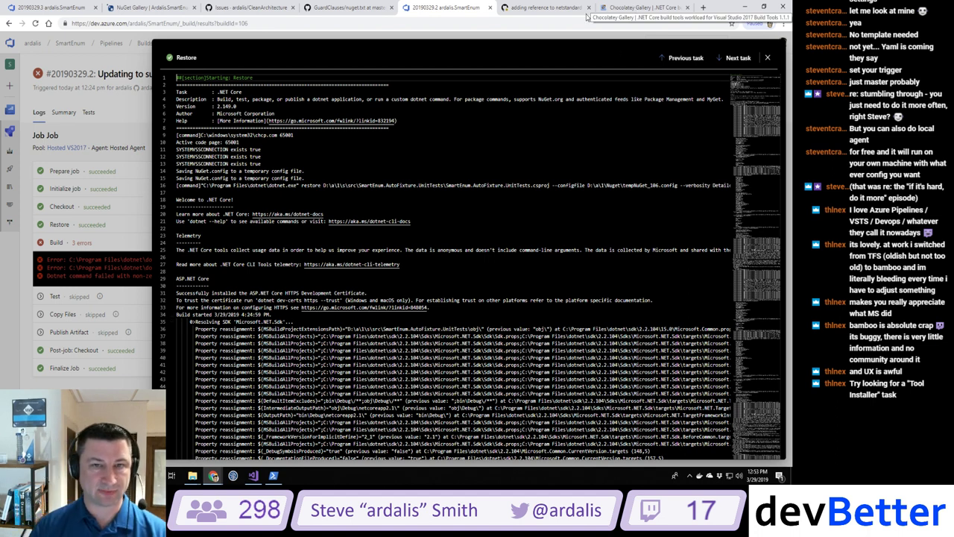
left_click(547, 8)
scroll(461, 322, "down", 3)
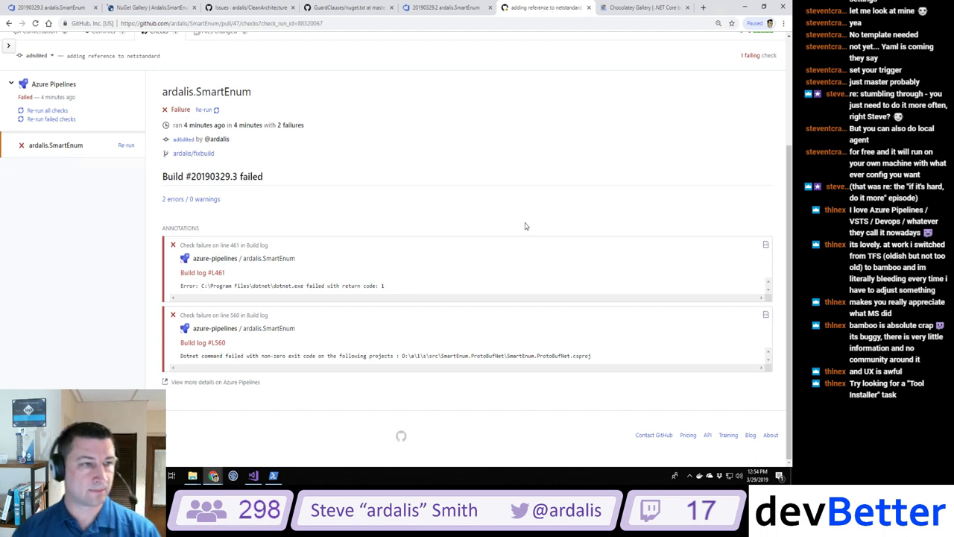
Step: Navigate back to the Google results for the netstandard warning
scroll(526, 225, "up", 3)
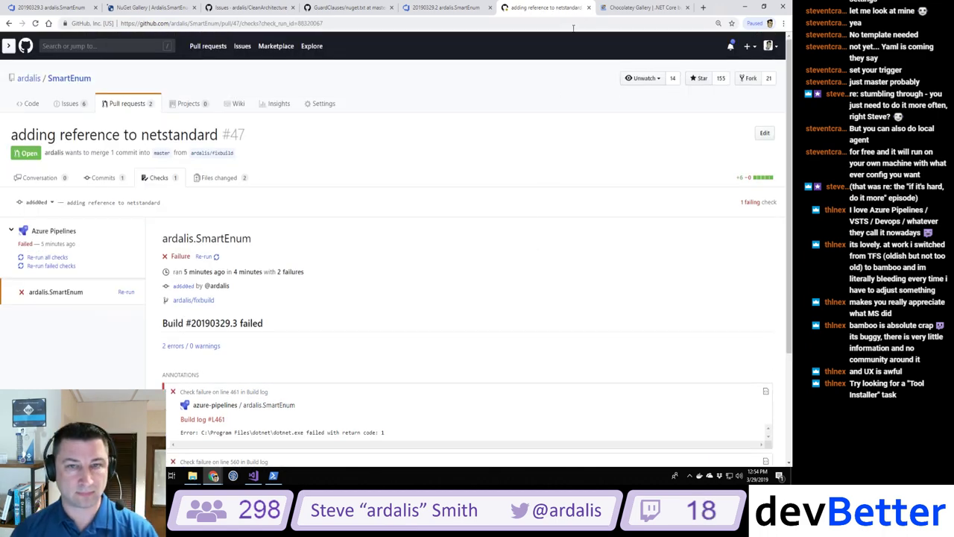
left_click(661, 7)
key("alt+Left")
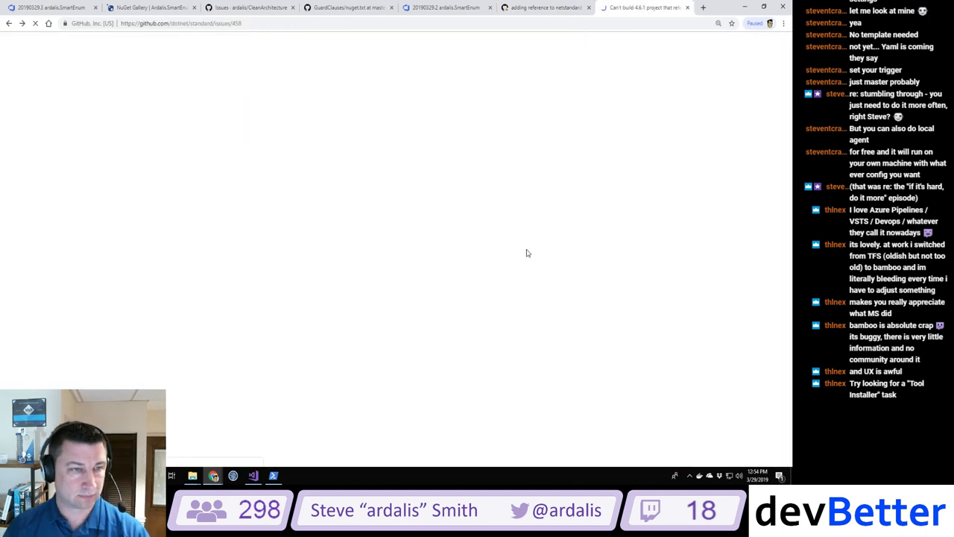
key("alt+Left")
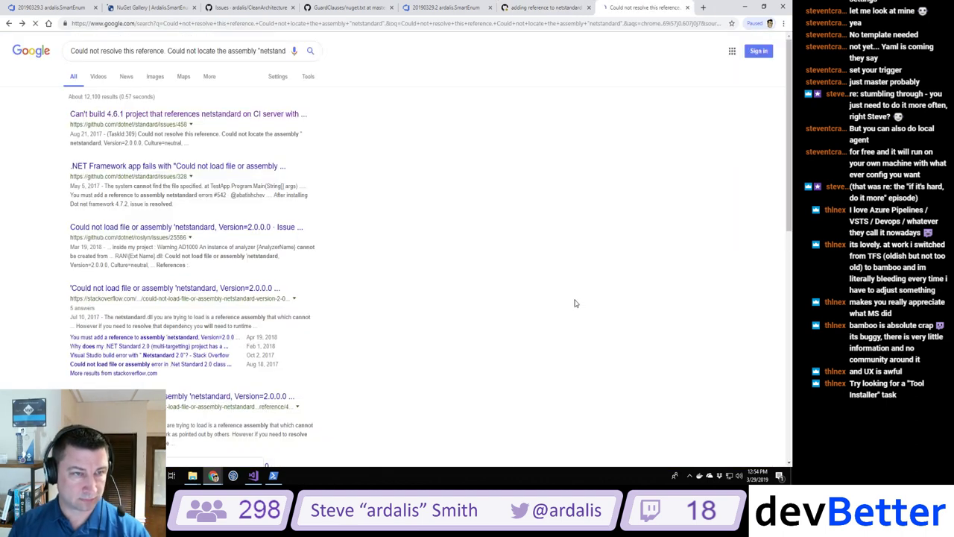
key("alt+Left")
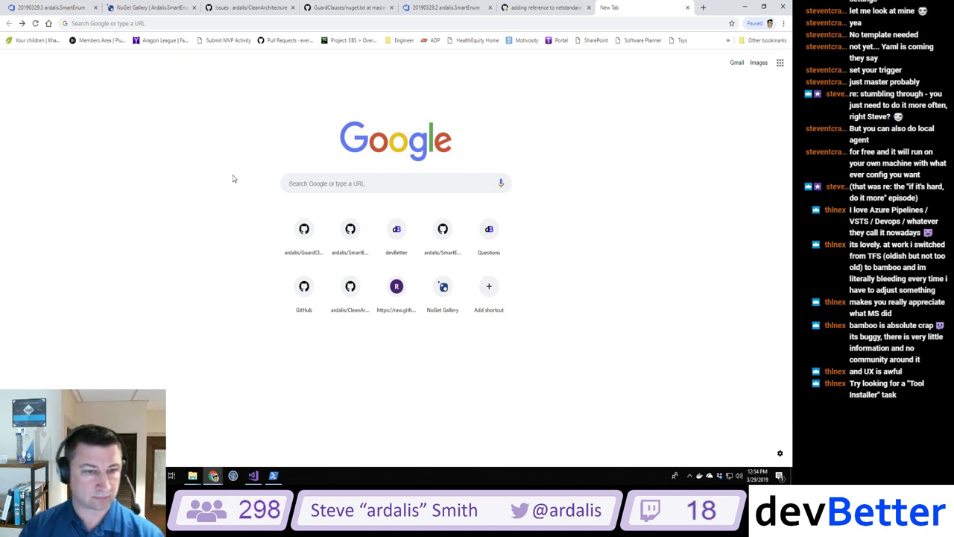
left_click(22, 24)
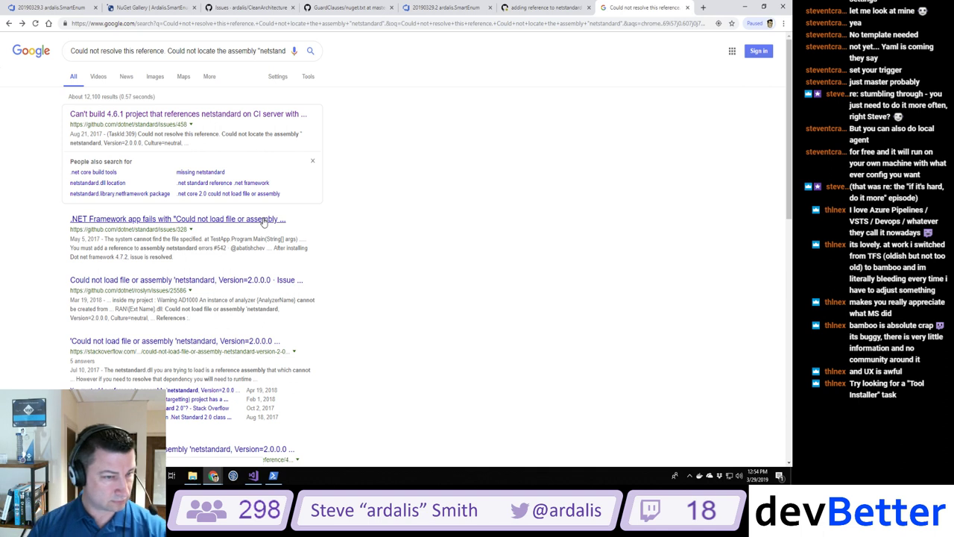
Step: Append 'azure devops pipeline' to the search query and rerun the search
left_click(241, 50)
key("End")
type(". ")
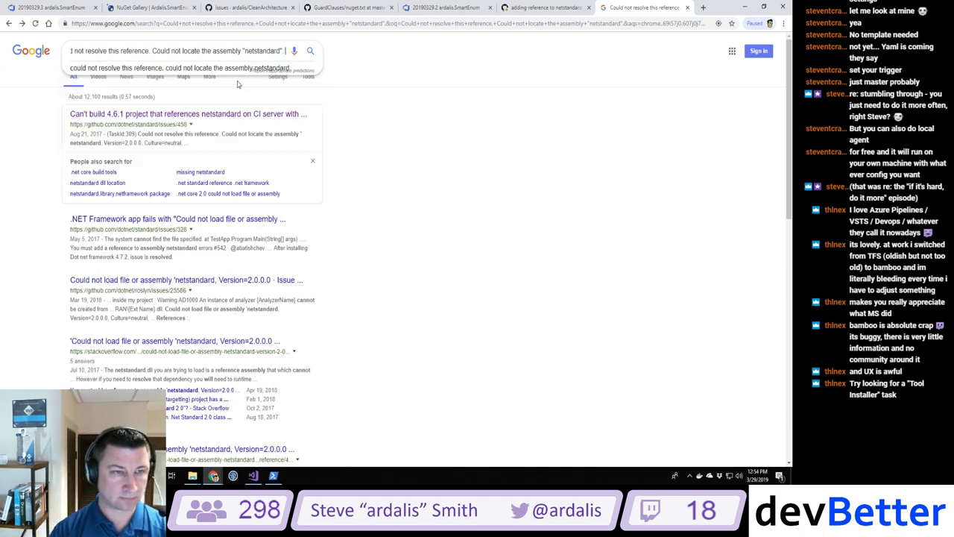
type("azure devops pipeline")
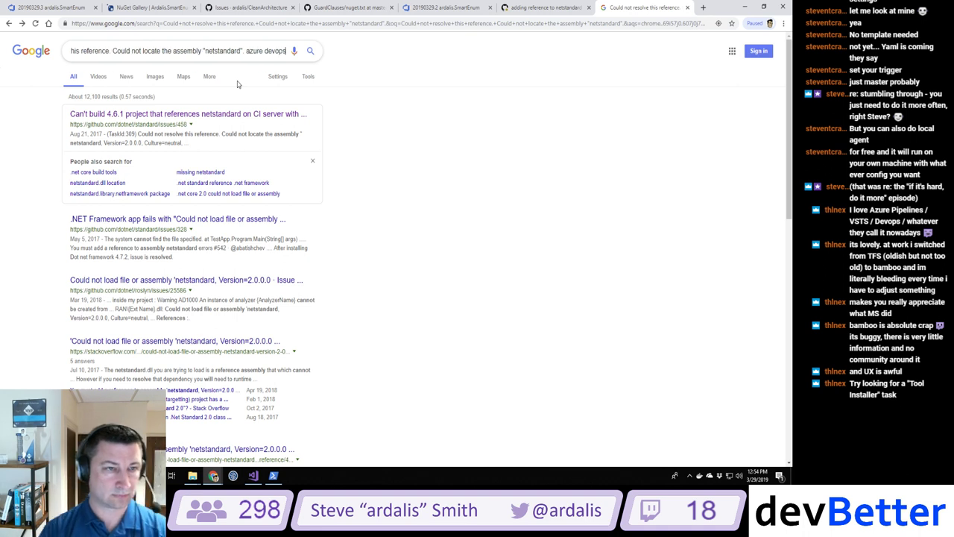
key("Return")
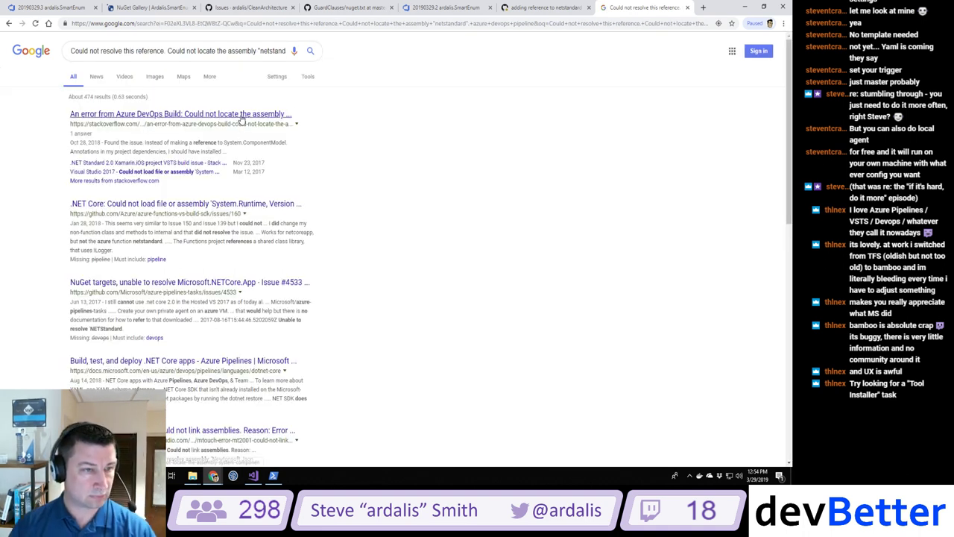
Step: Check the Stack Overflow answer about a missing NuGet package, then return to the results
left_click(241, 114)
scroll(513, 188, "down", 4)
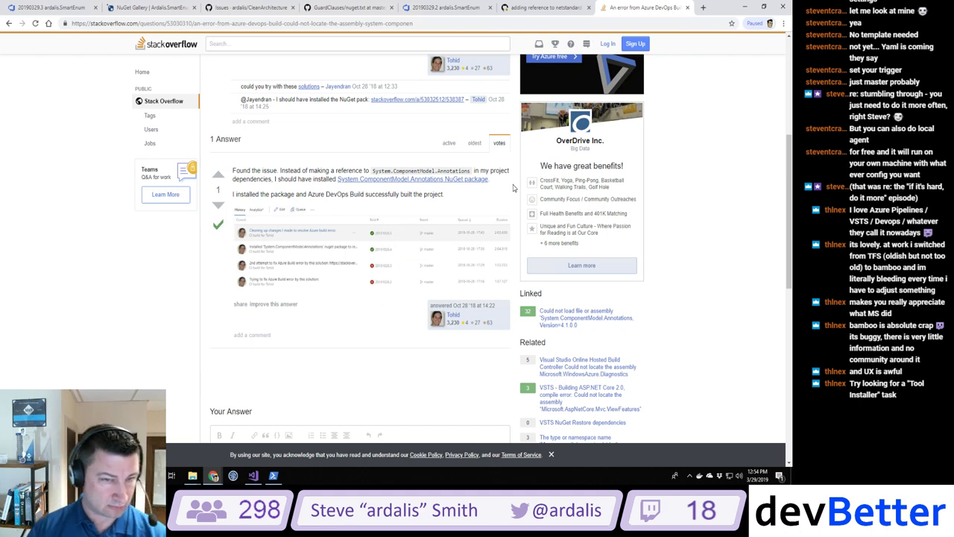
key("alt+Left")
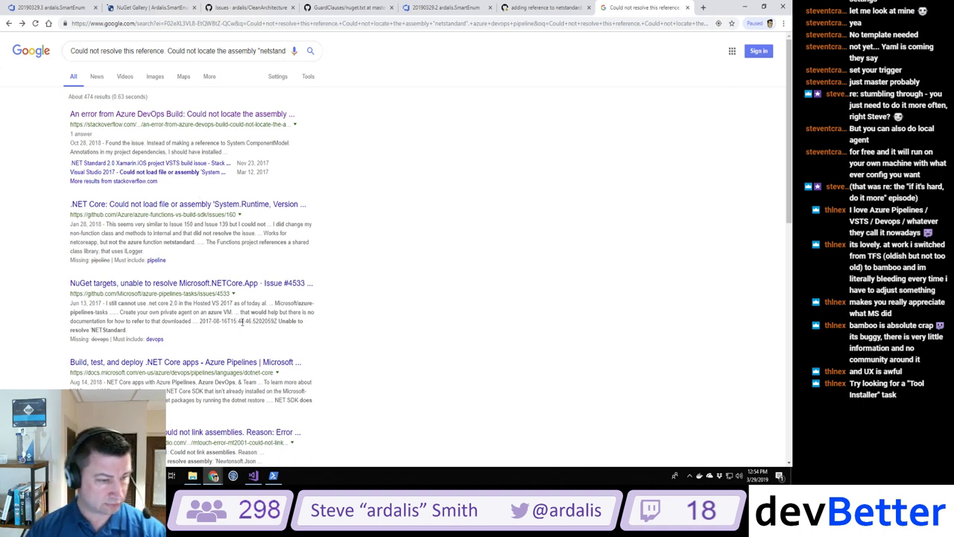
scroll(242, 325, "down", 3)
scroll(243, 325, "down", 1)
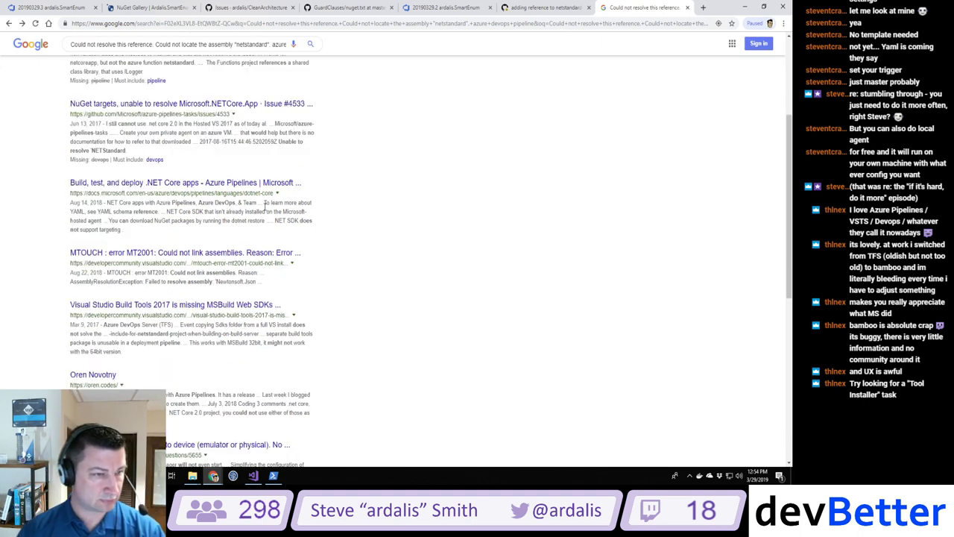
Step: Open the 'Build, test, and deploy .NET Core apps' article and read down to its Q&A and Feedback sections
left_click(237, 185)
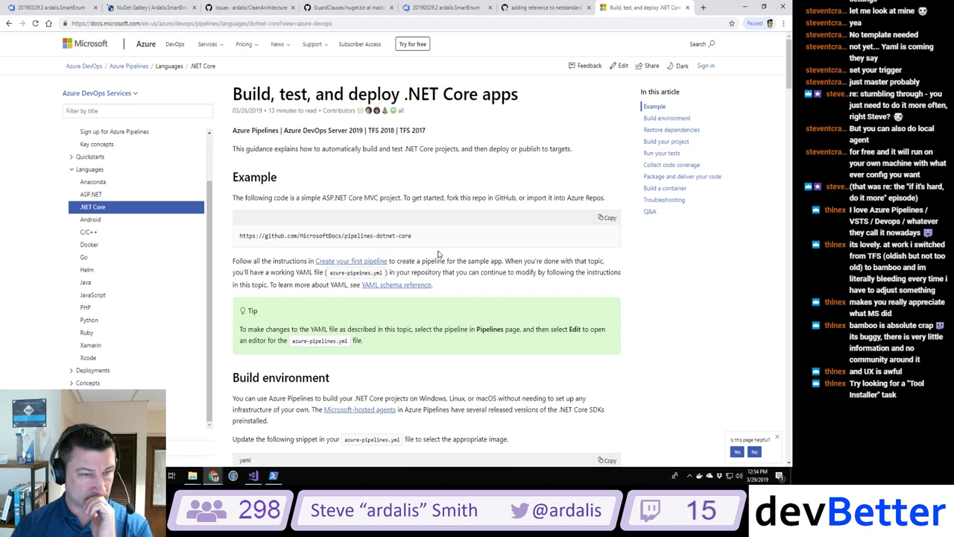
scroll(438, 254, "down", 3)
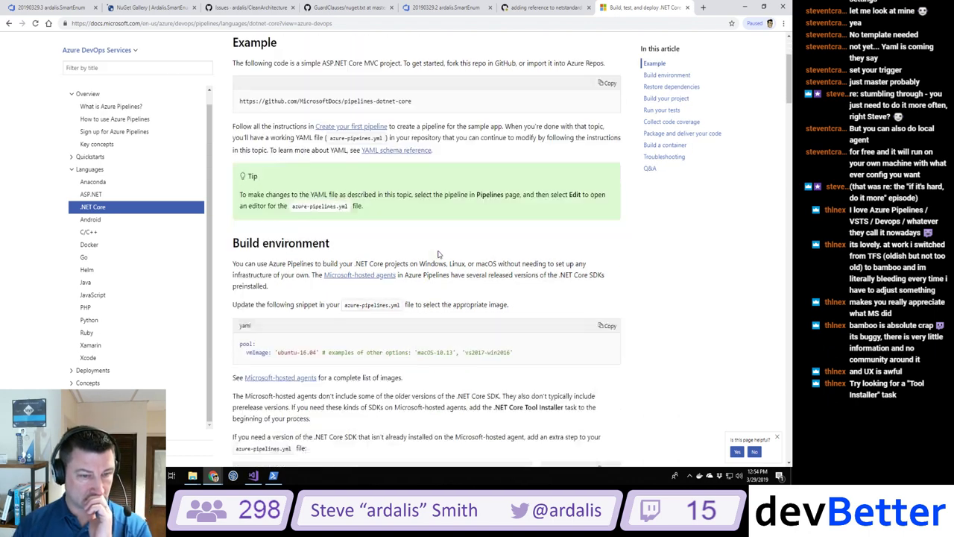
scroll(438, 255, "down", 3)
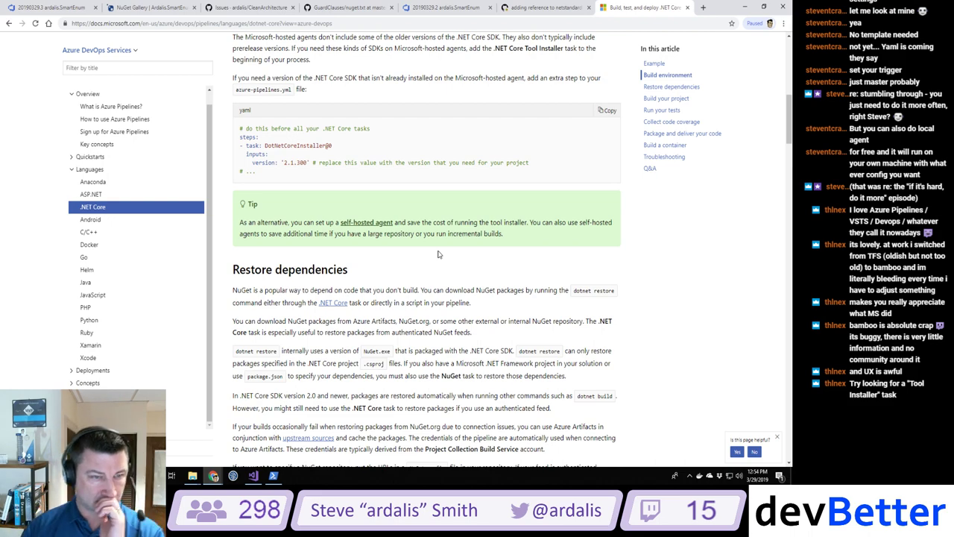
scroll(438, 254, "down", 2)
scroll(438, 254, "down", 3)
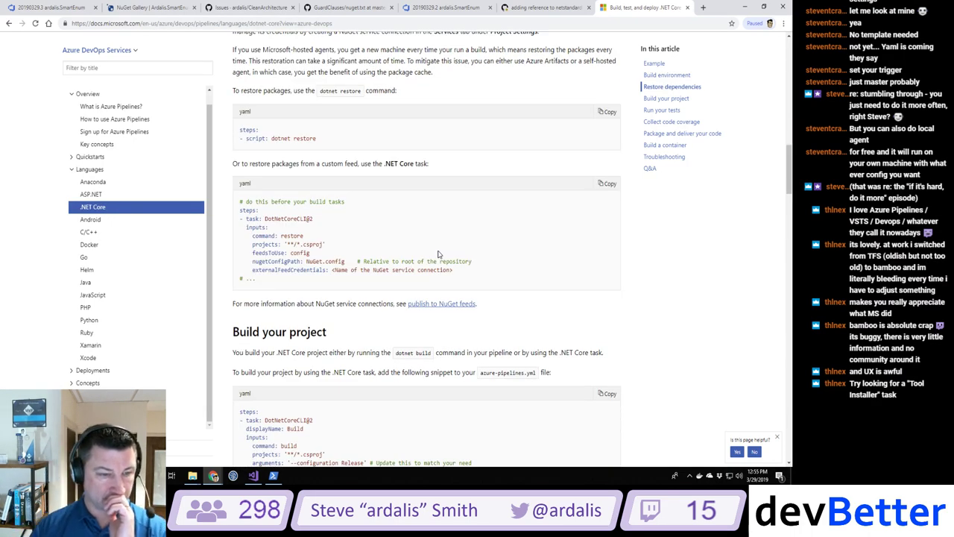
scroll(438, 254, "down", 10)
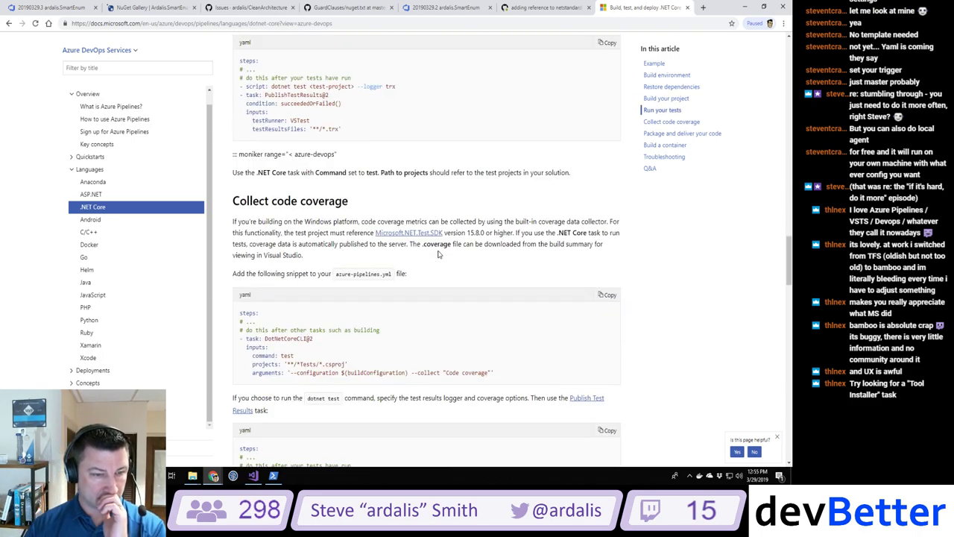
scroll(439, 254, "down", 7)
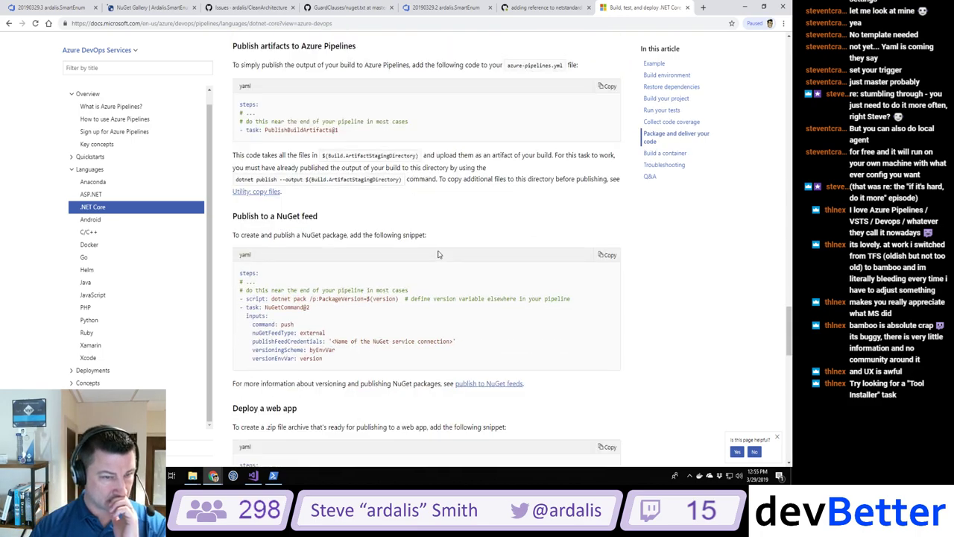
scroll(438, 254, "down", 7)
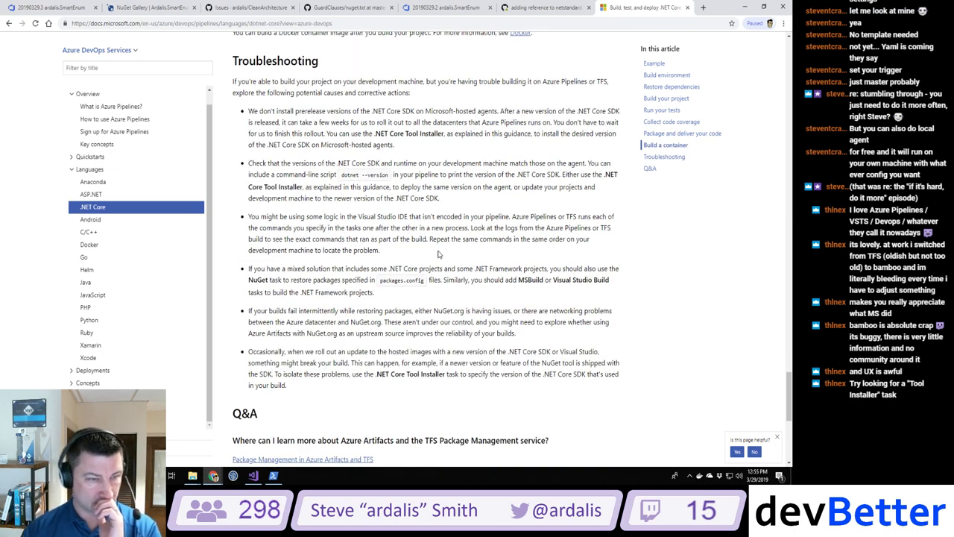
scroll(438, 254, "down", 4)
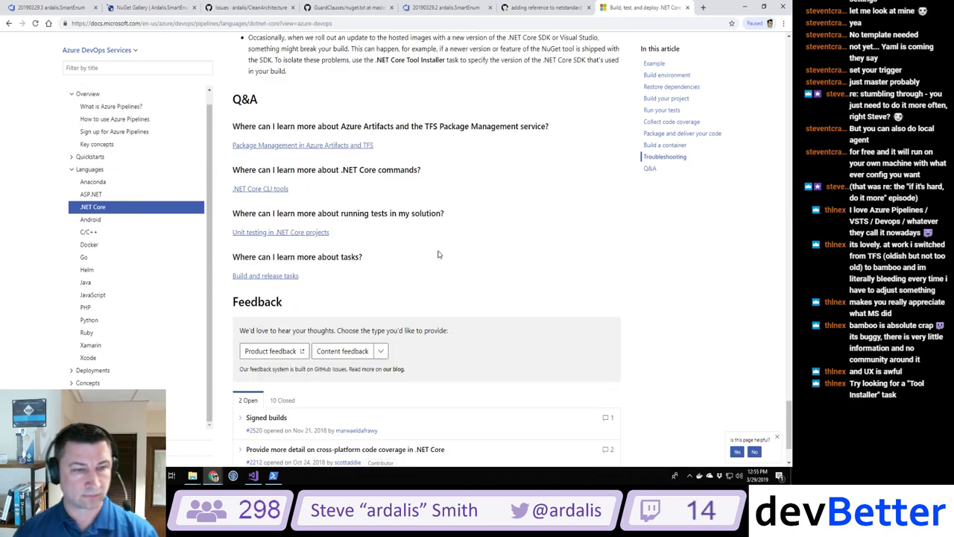
scroll(438, 254, "down", 1)
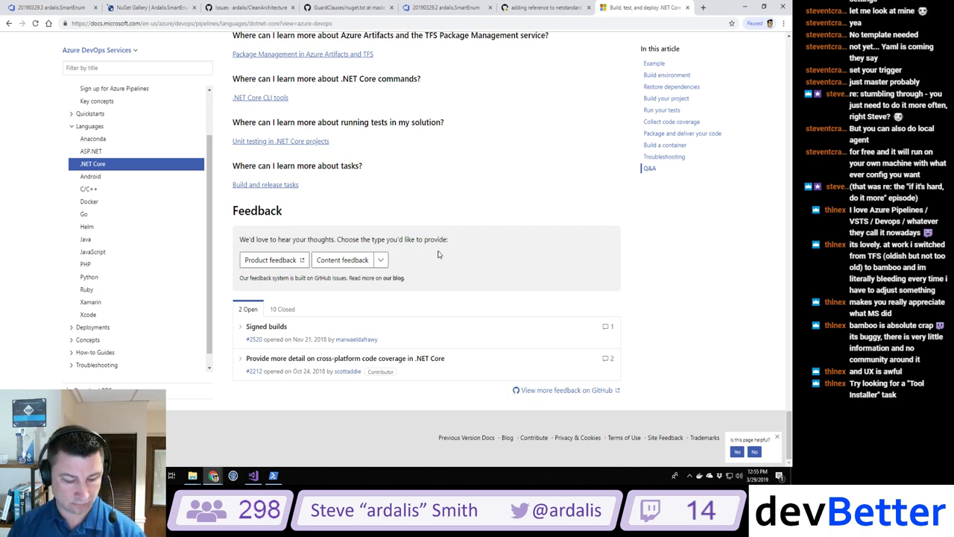
Step: Return to the Google results for the reference error and skim through them
key("alt+Left")
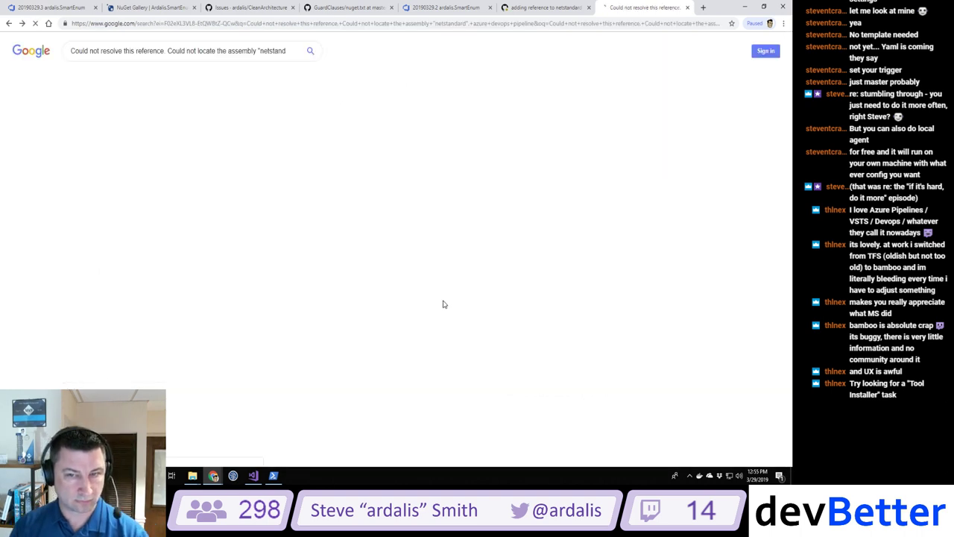
scroll(431, 317, "down", 3)
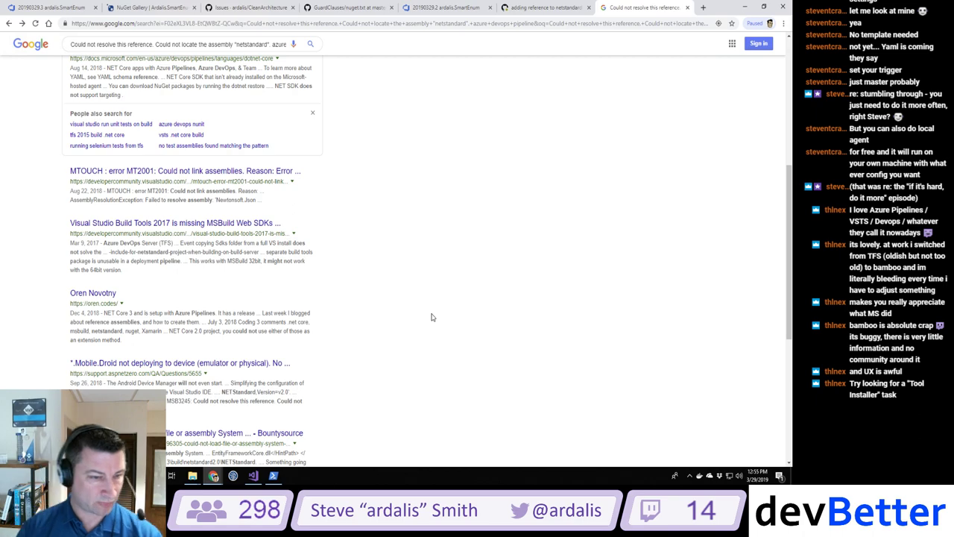
scroll(431, 317, "down", 3)
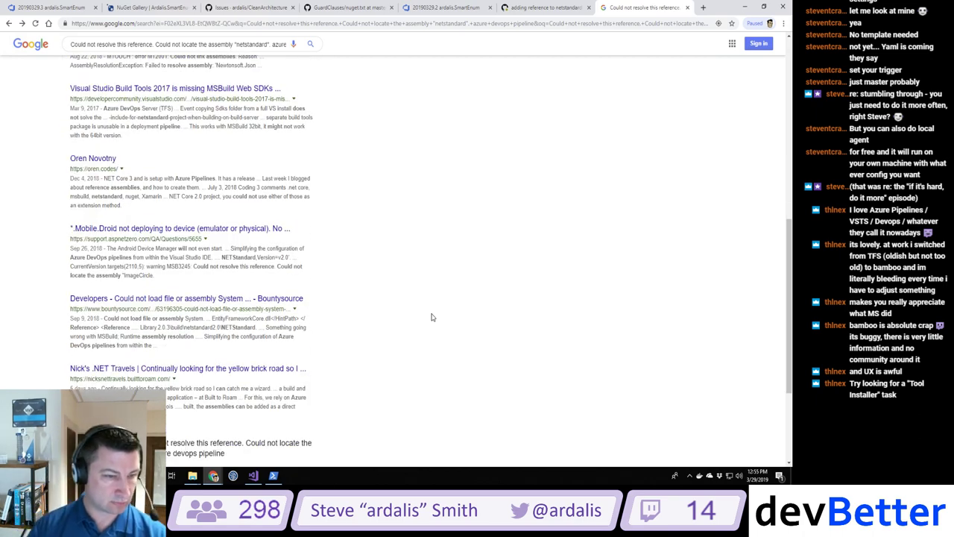
scroll(209, 301, "up", 9)
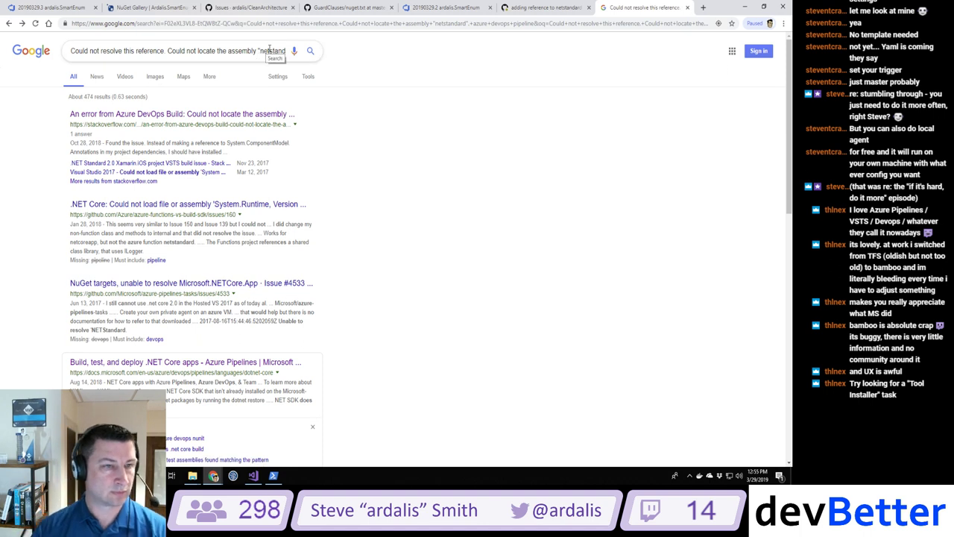
Step: Search Google for 'azure devops build pipeline netstandard' and scroll the results
triple_click(174, 51)
type("azure ")
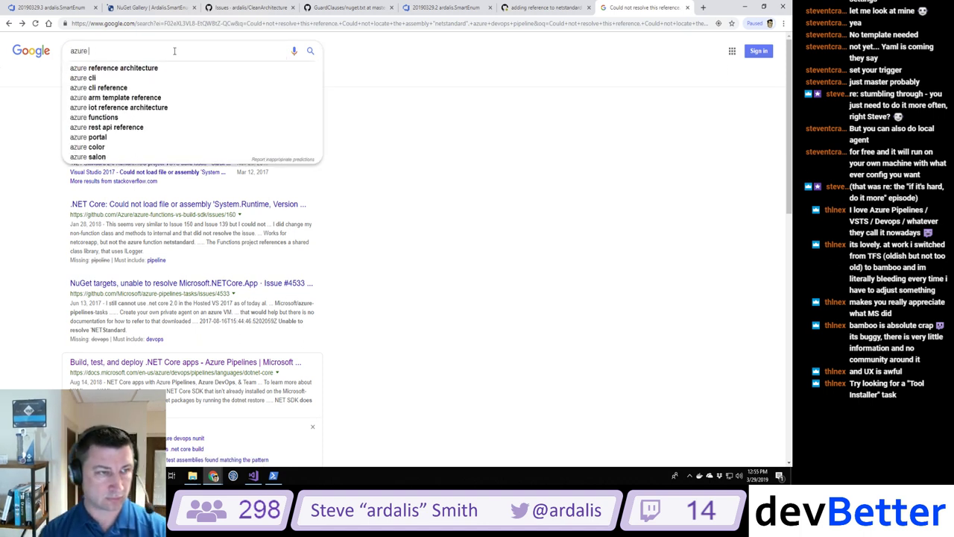
type("devops pipe")
key("BackSpace")
key("BackSpace")
key("BackSpace")
key("BackSpace")
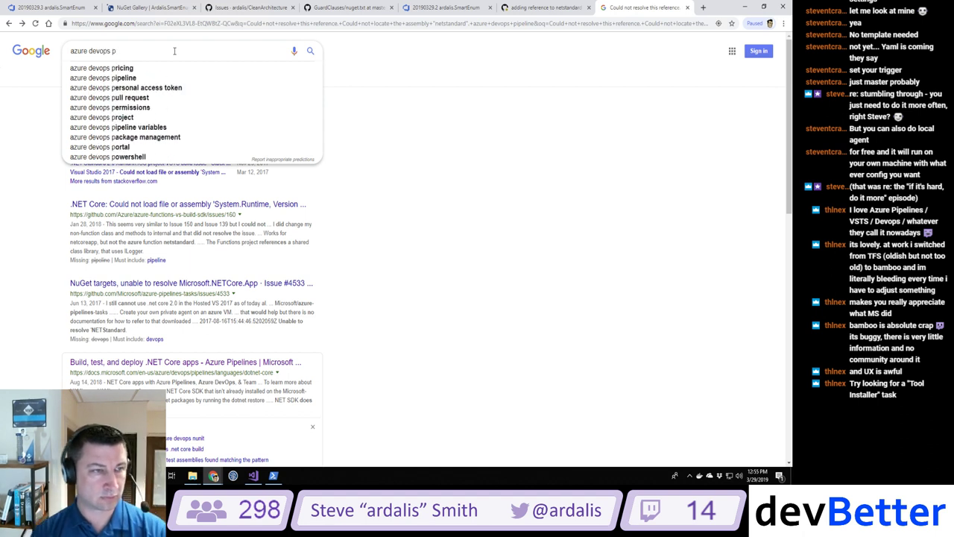
type("build pipeline")
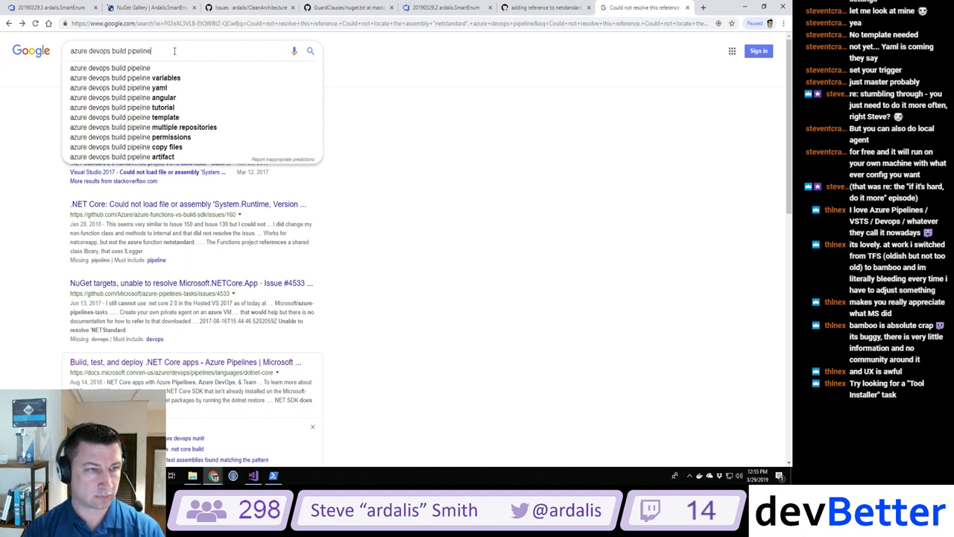
type(" netstandard")
key("Return")
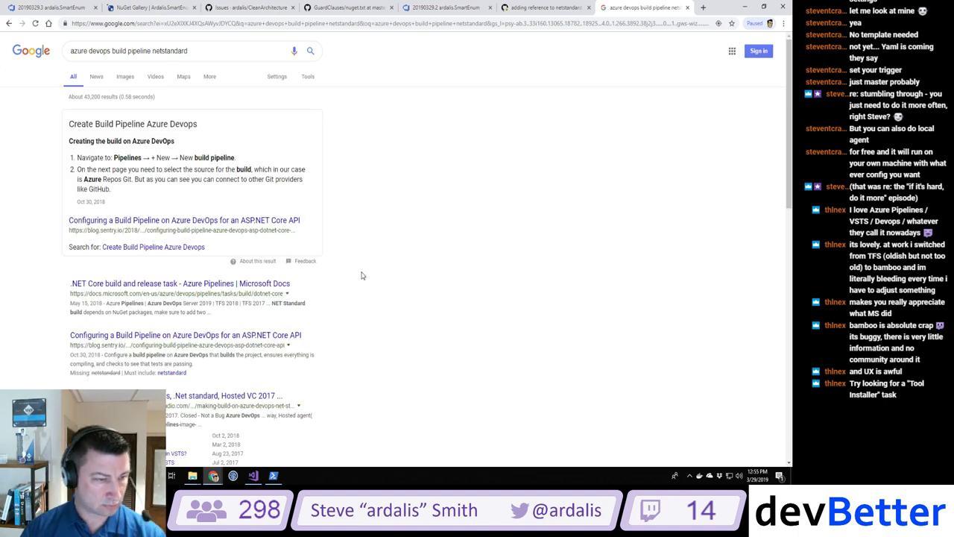
scroll(362, 276, "down", 2)
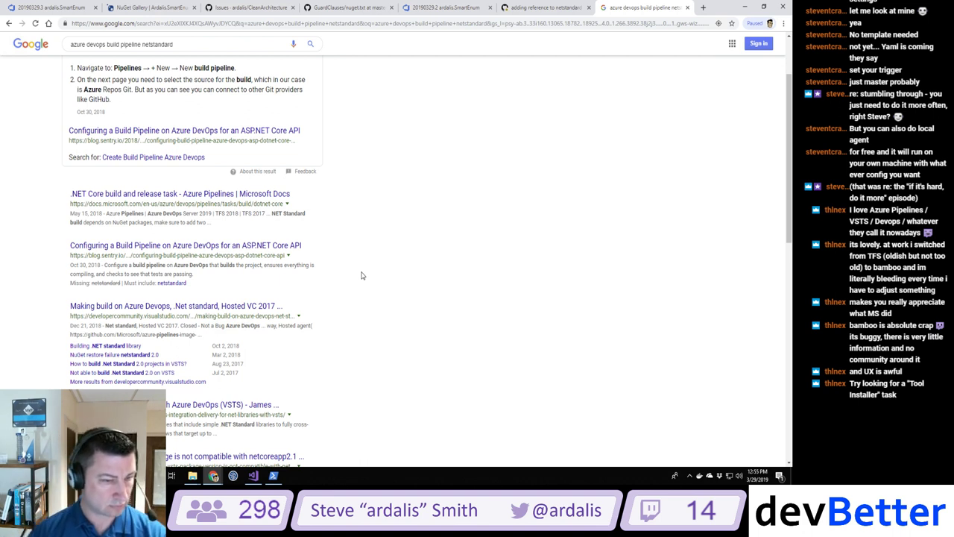
Step: Read the Developer Community '.Net standard' post's 'inherit from pipeline' fix, then view build #20190329.2's summary
left_click(154, 311)
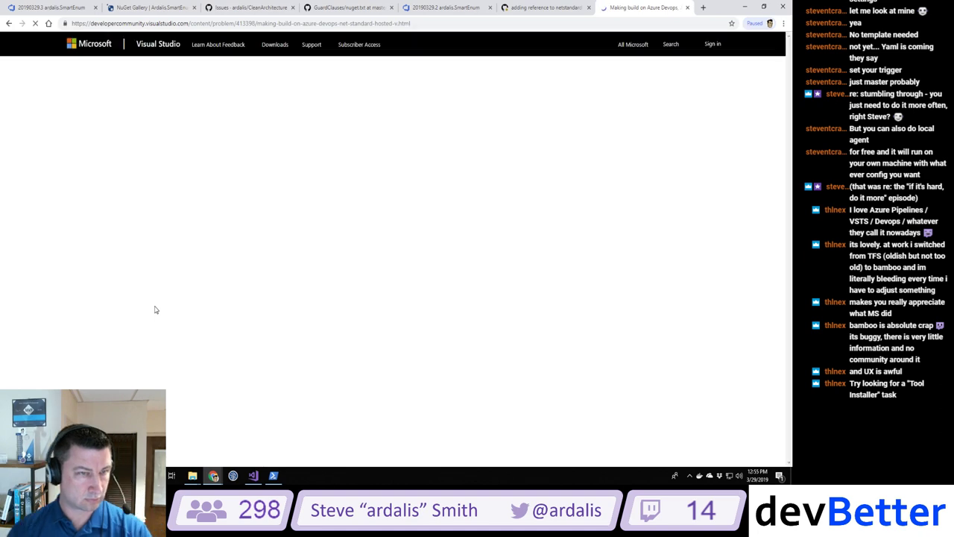
scroll(155, 309, "down", 3)
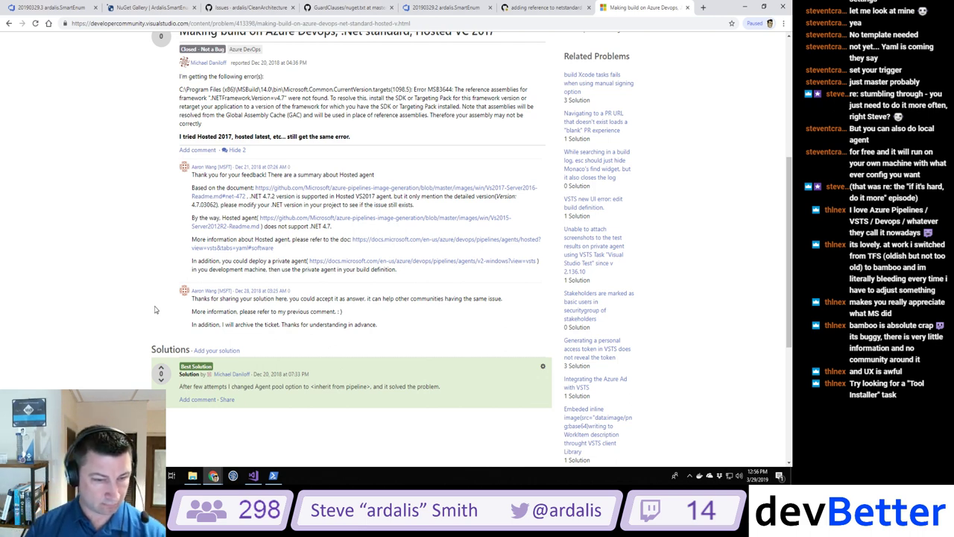
scroll(155, 309, "down", 2)
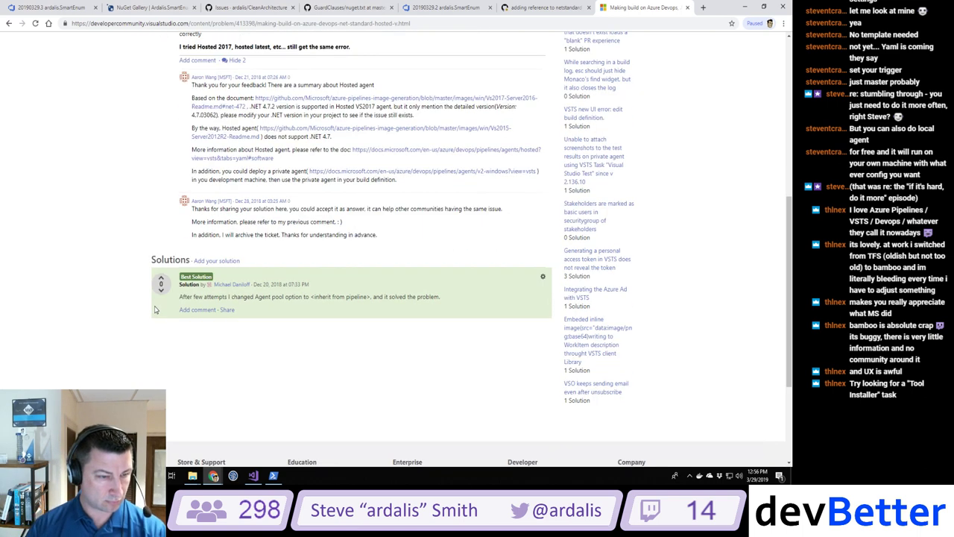
left_click(446, 7)
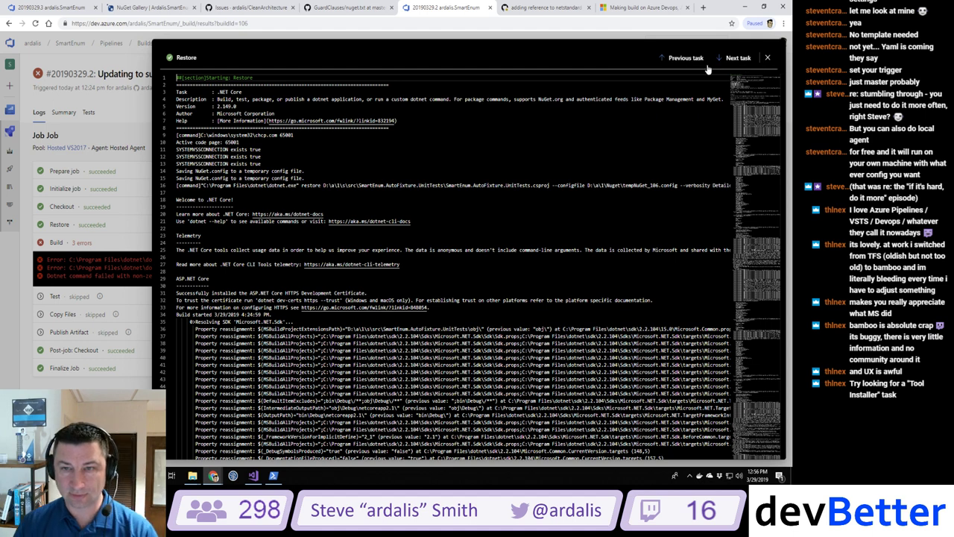
left_click(768, 58)
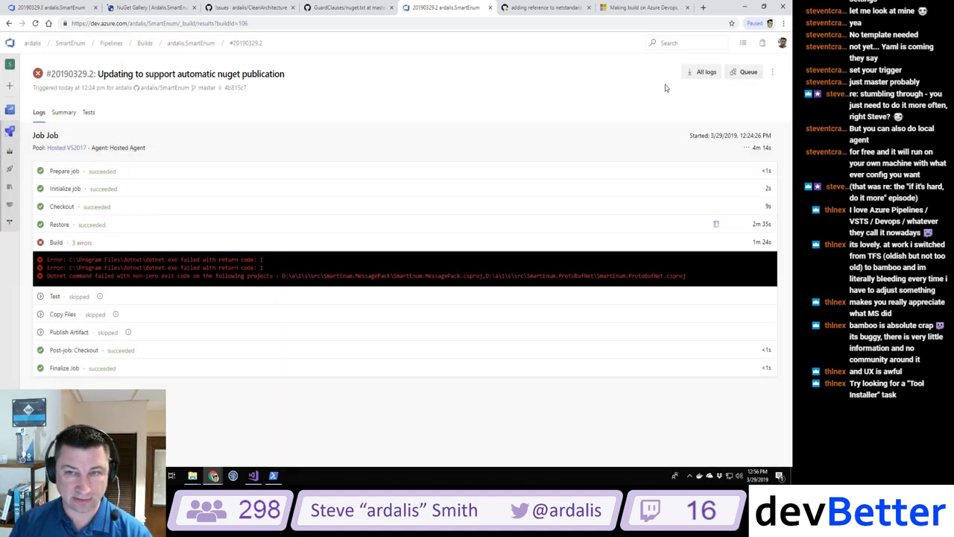
Step: Review the SmartEnum pipeline YAML after authorizing GitHub, then select the Developer Community post's URL
left_click(10, 151)
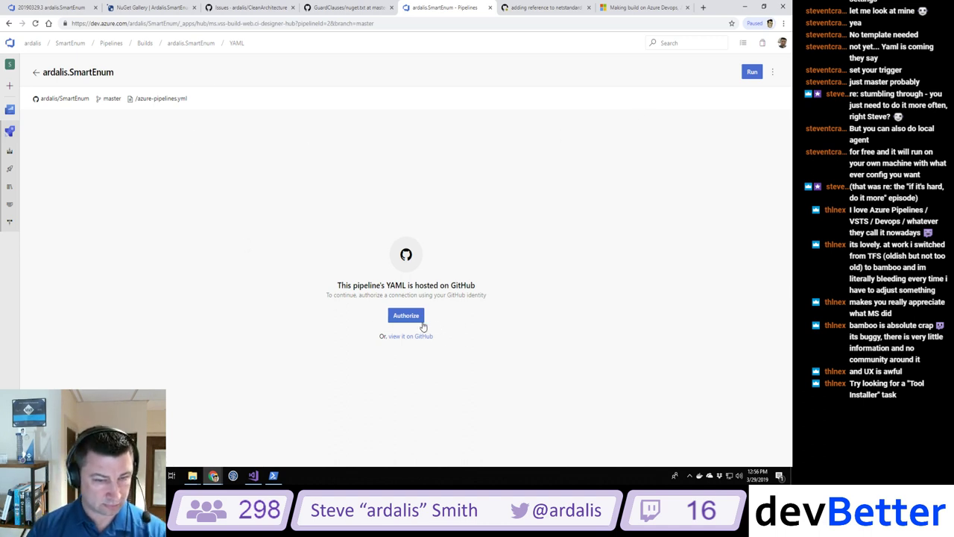
left_click(403, 317)
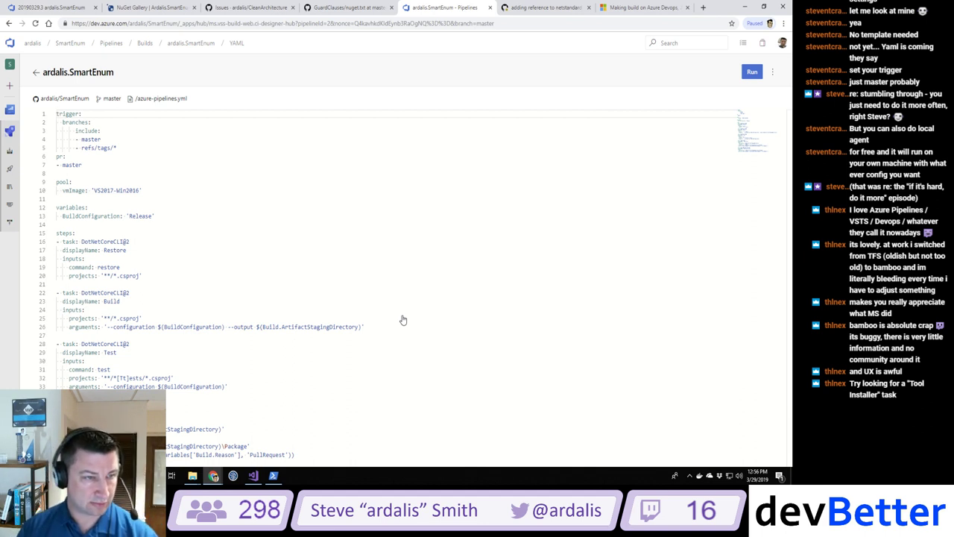
left_click(646, 9)
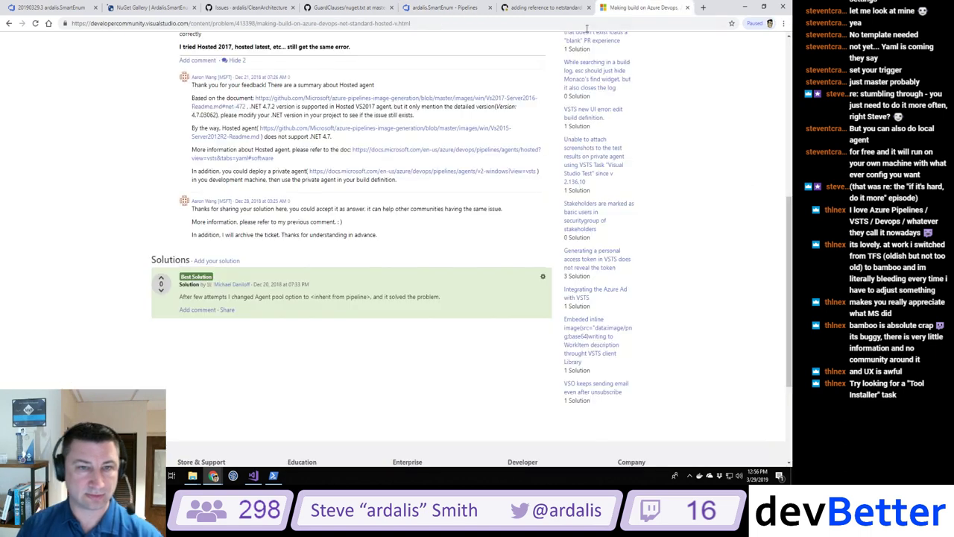
left_click(491, 24)
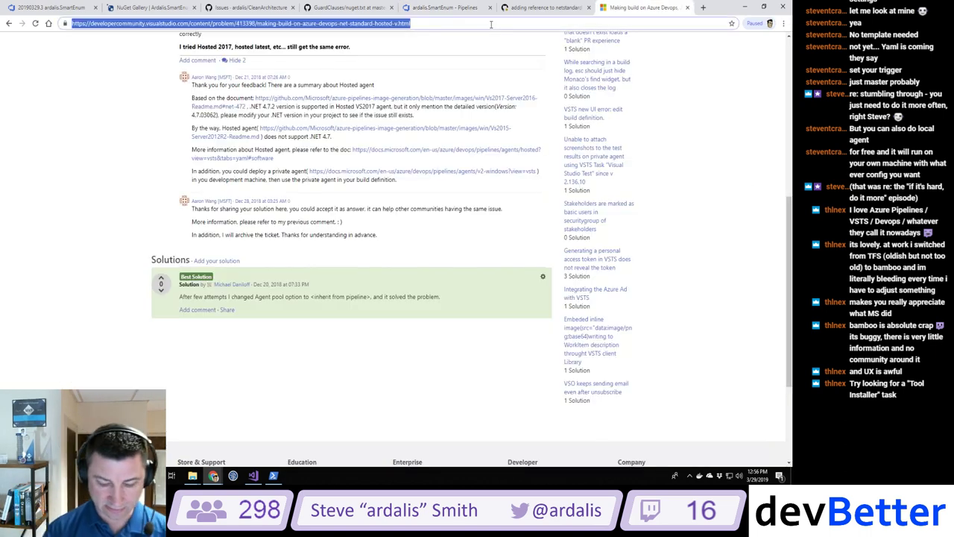
Step: In a new tab, search Google for 'azure pipeline yaml task install dotnet core sdk'
left_click(703, 8)
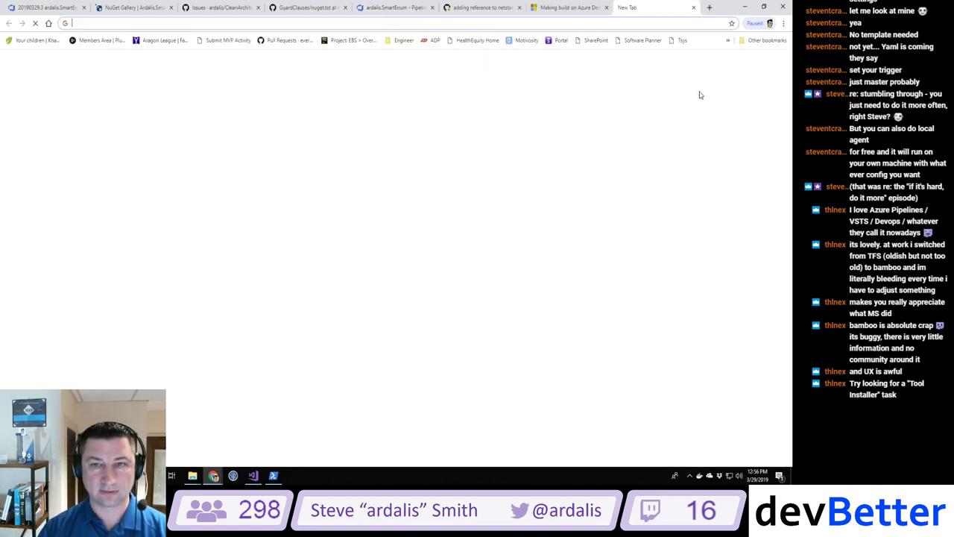
type("azure pipeline ")
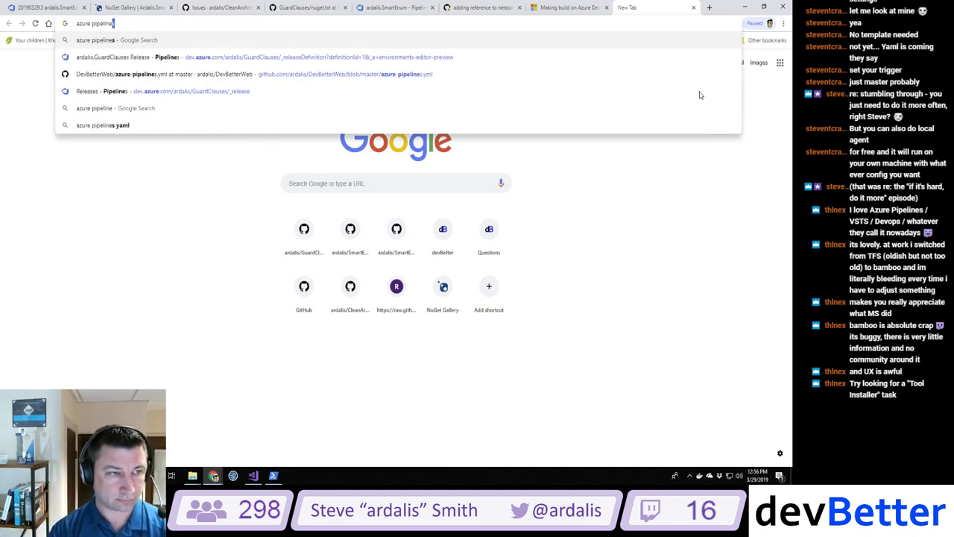
type("yaml")
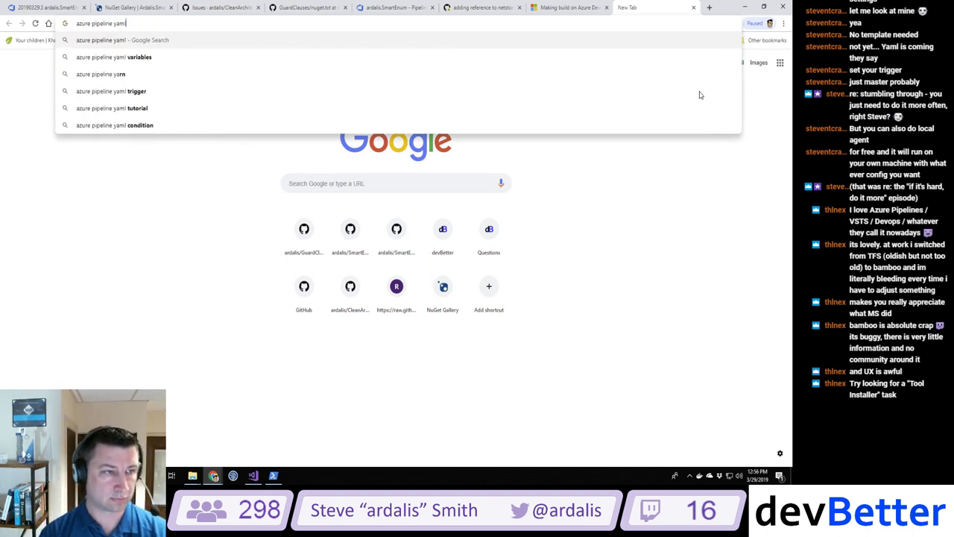
type(" task install d")
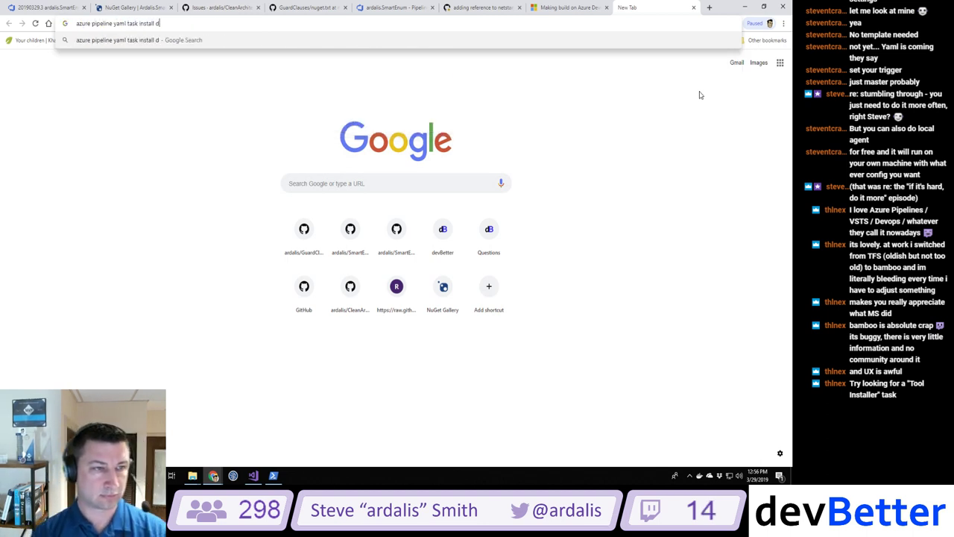
type("otnet core sdk")
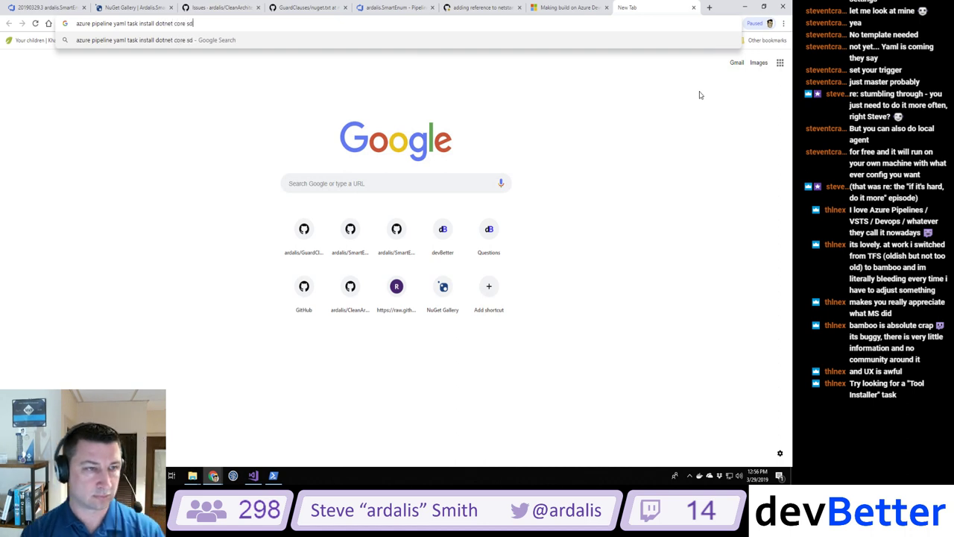
key("Return")
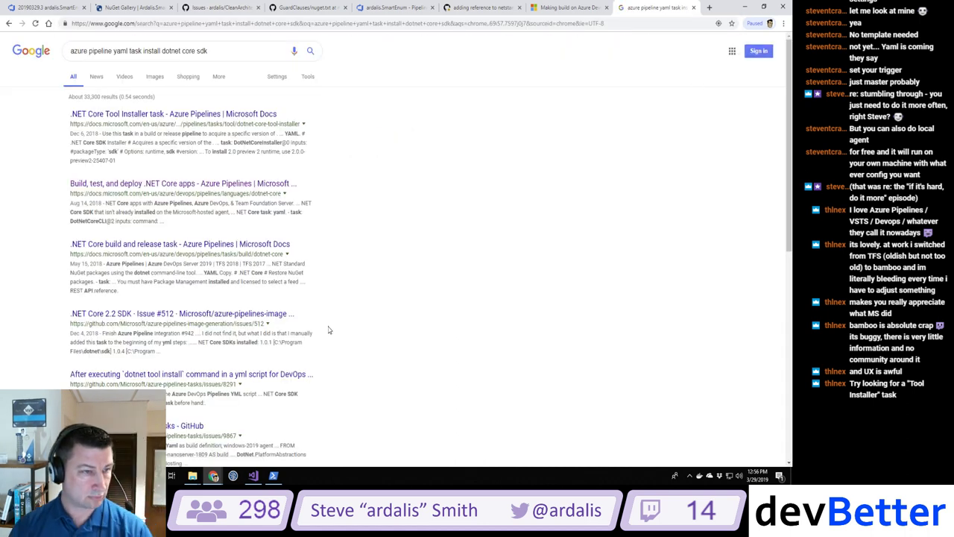
Step: Open the '.NET Core Tool Installer task' docs and select its DotNetCoreInstaller@0 YAML snippet
left_click(142, 114)
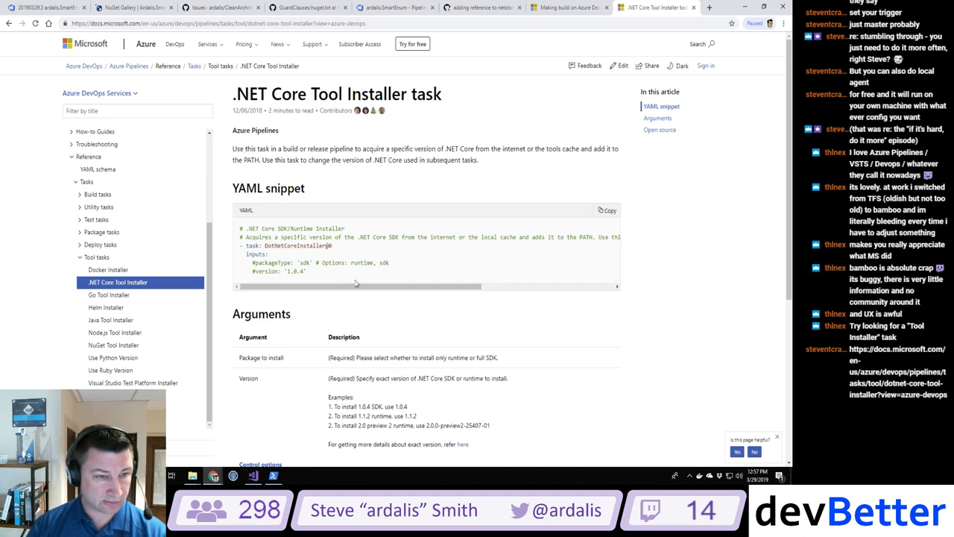
scroll(420, 211, "down", 1)
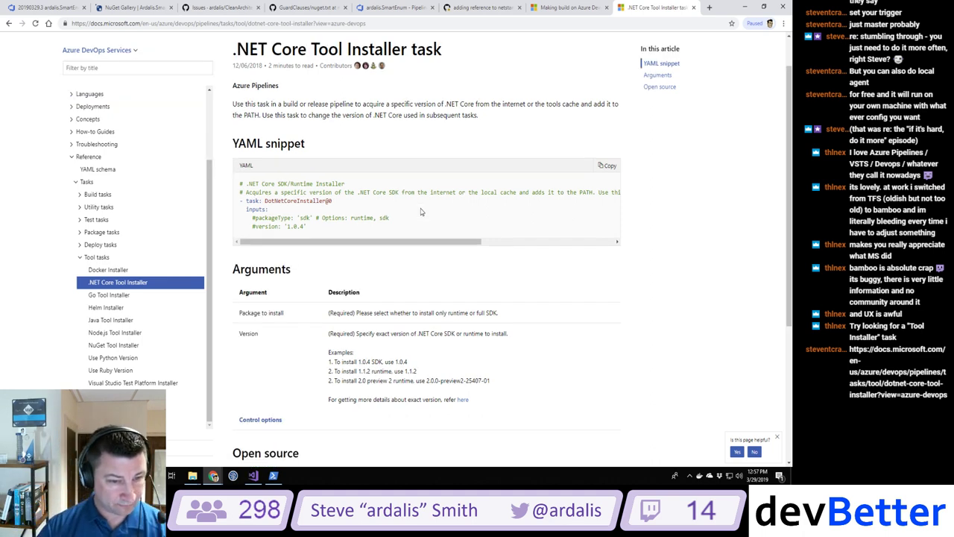
scroll(421, 211, "down", 4)
scroll(421, 212, "up", 3)
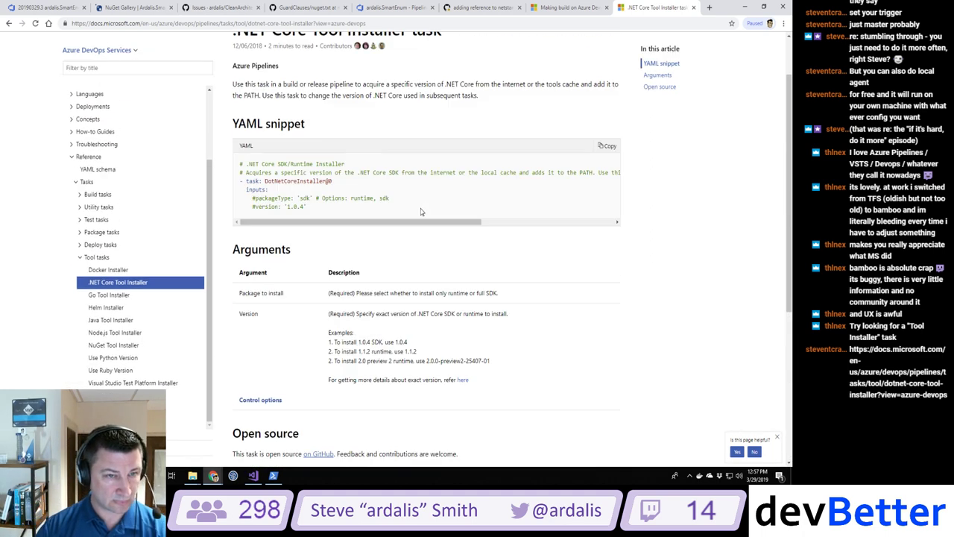
left_click_drag(317, 209, 247, 189)
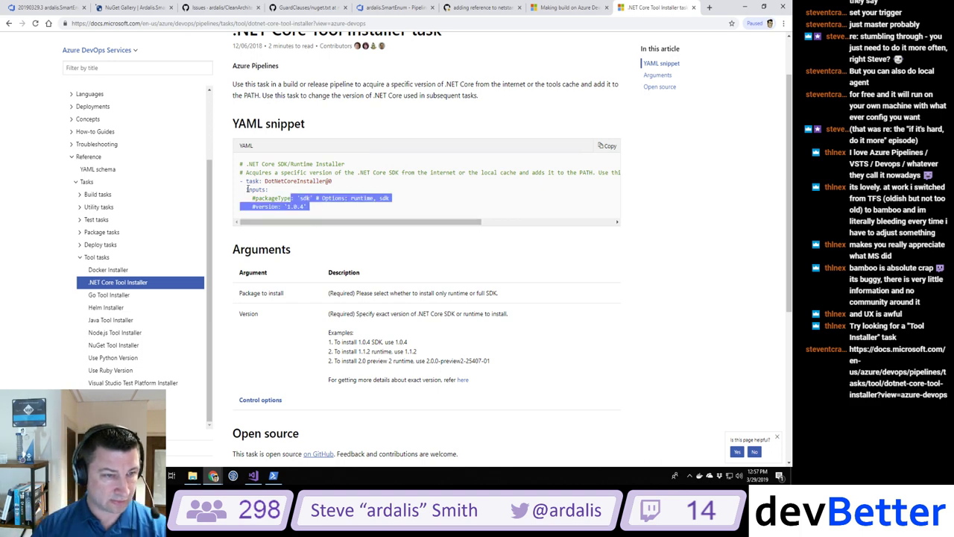
key("ctrl+a")
key("ctrl+a")
key("ctrl+c")
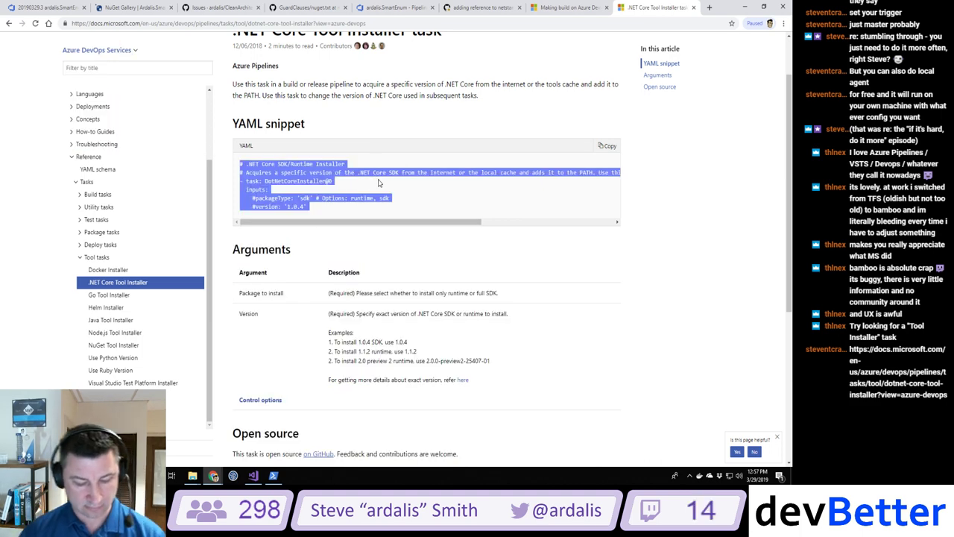
Step: Paste the DotNetCoreInstaller@0 task under steps: in azure-pipelines.yml, before the Restore task
left_click(576, 7)
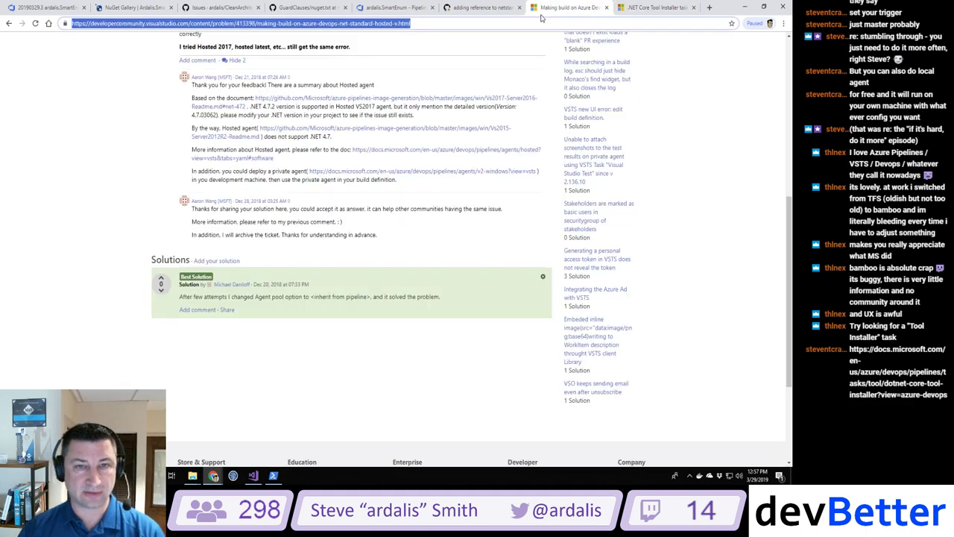
left_click(492, 9)
left_click(391, 7)
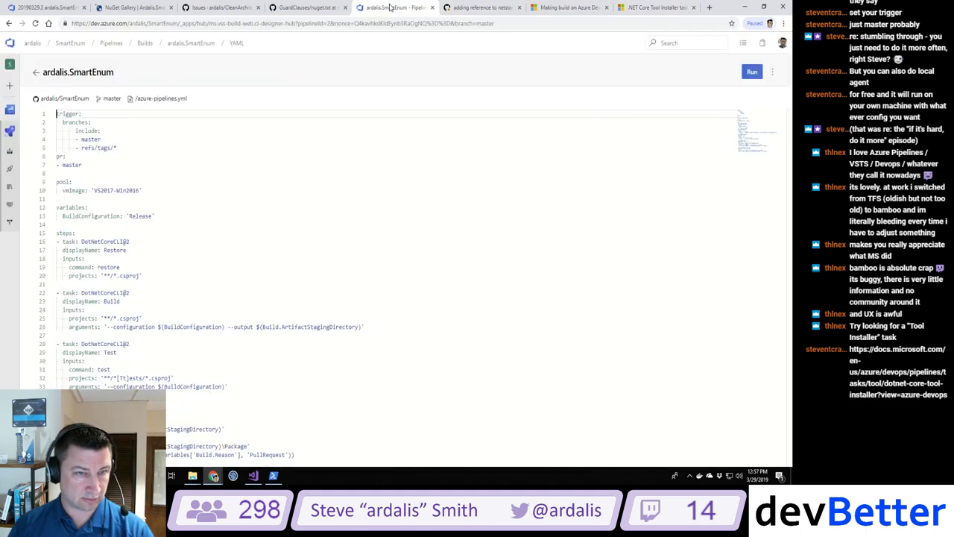
left_click(355, 207)
scroll(353, 206, "down", 1)
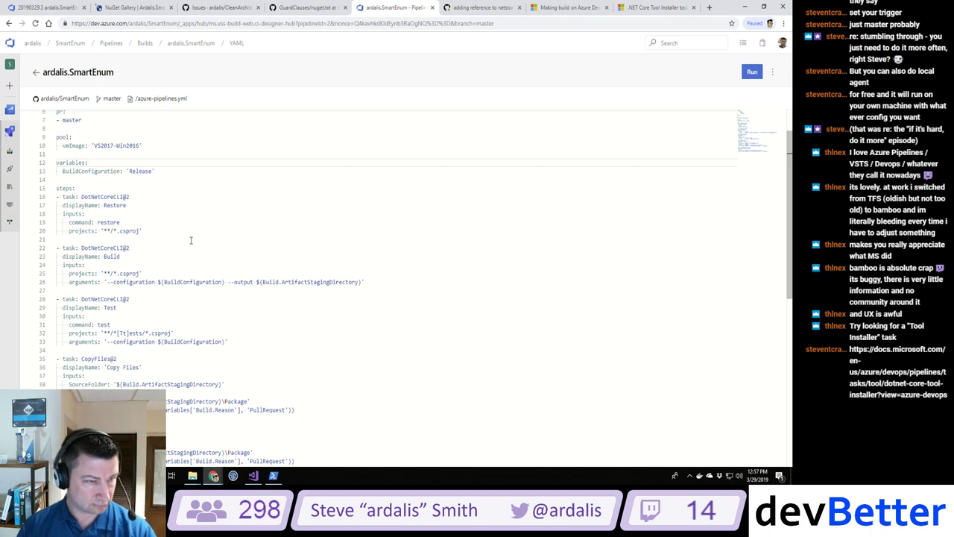
key("Down")
key("Down")
key("Down")
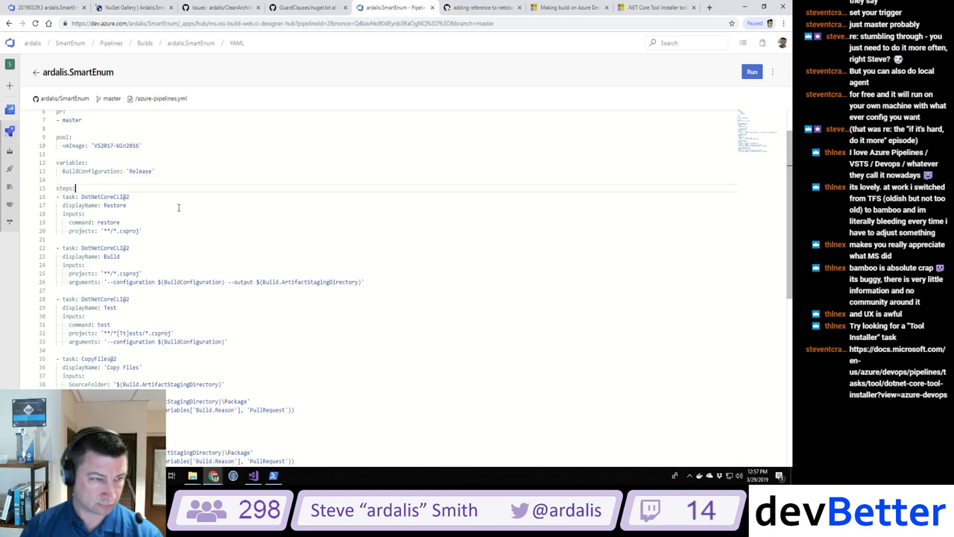
key("Return")
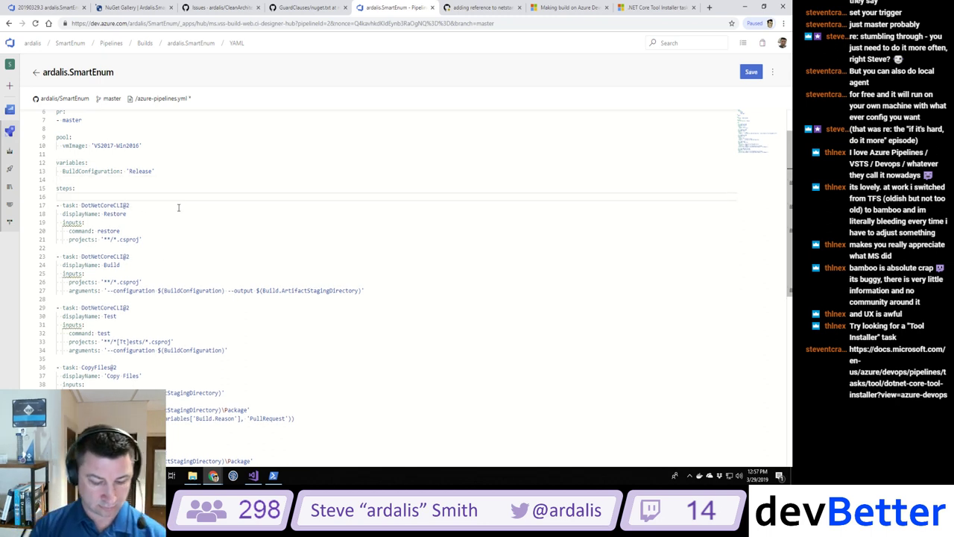
key("ctrl+v")
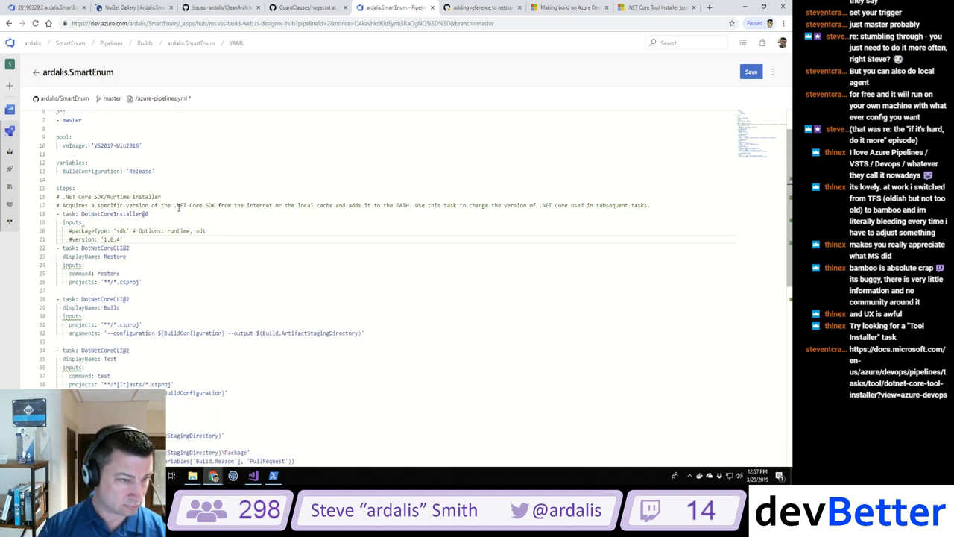
key("Return")
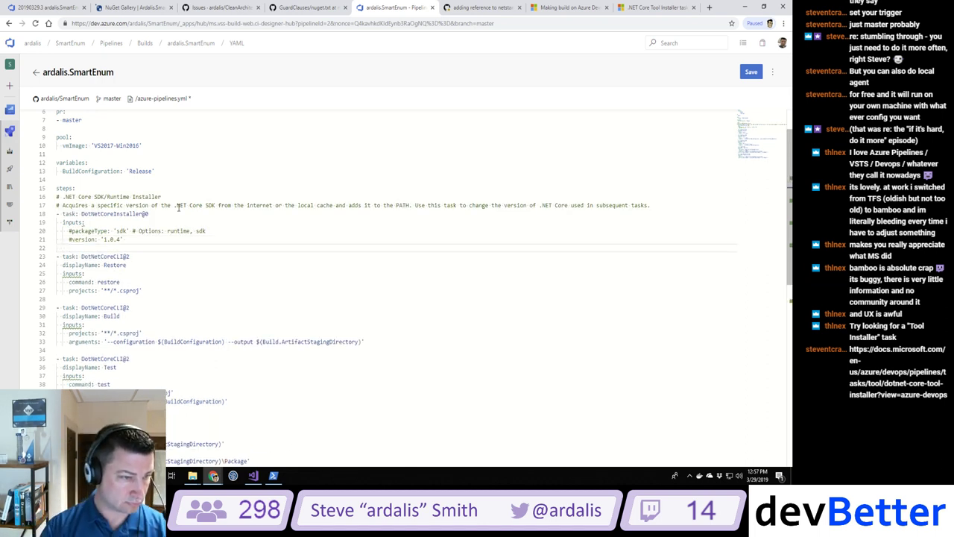
key("BackSpace")
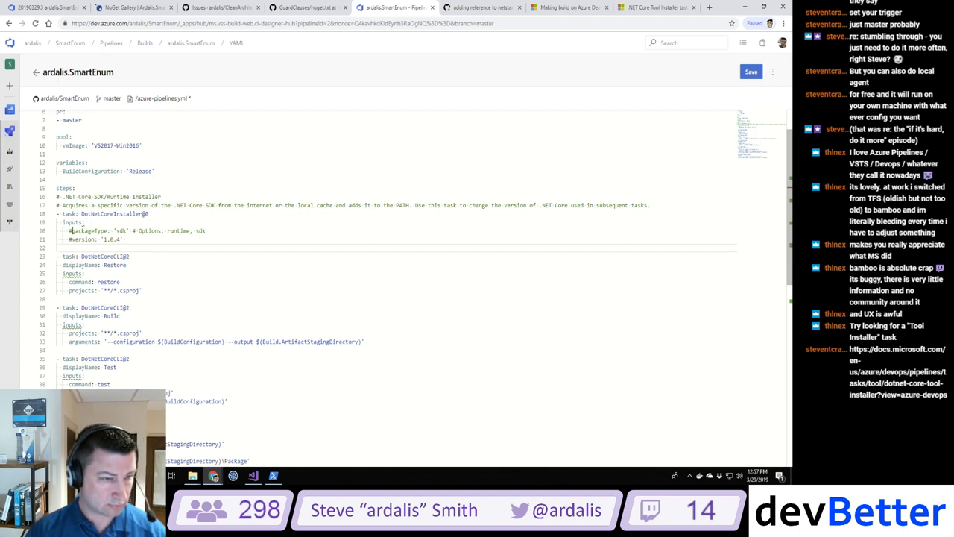
Step: Uncomment the installer's packageType 'sdk' and version '1.0.4' inputs
key("Up")
key("Up")
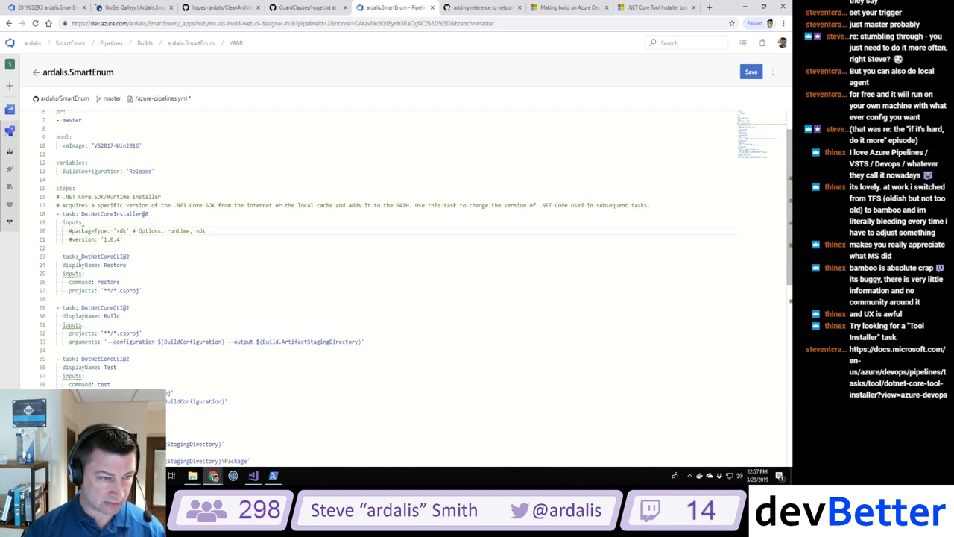
key("Delete")
key("End")
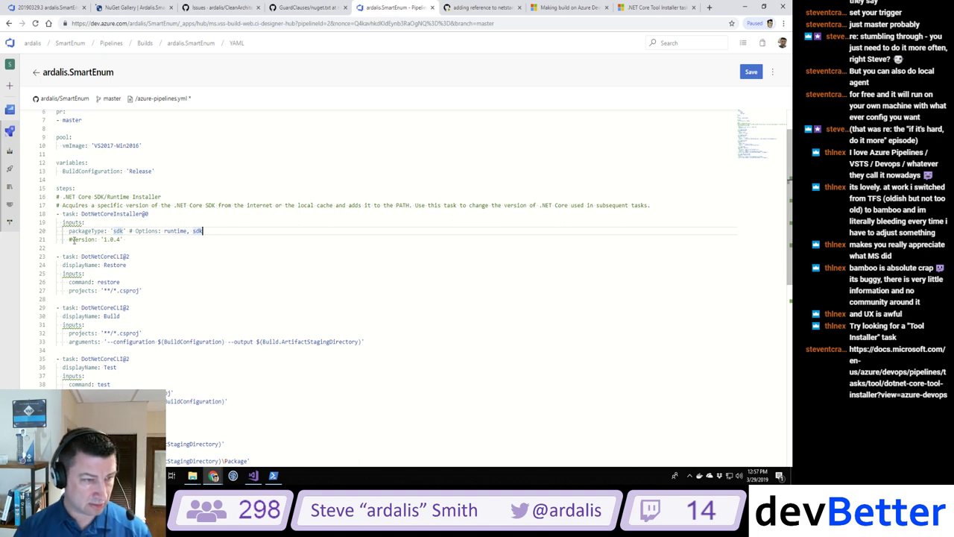
left_click(69, 238)
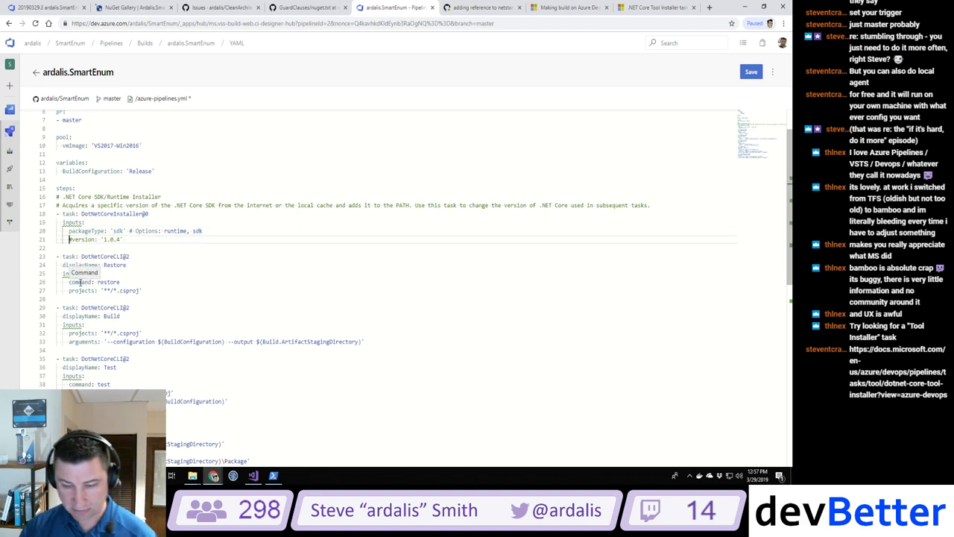
key("Delete")
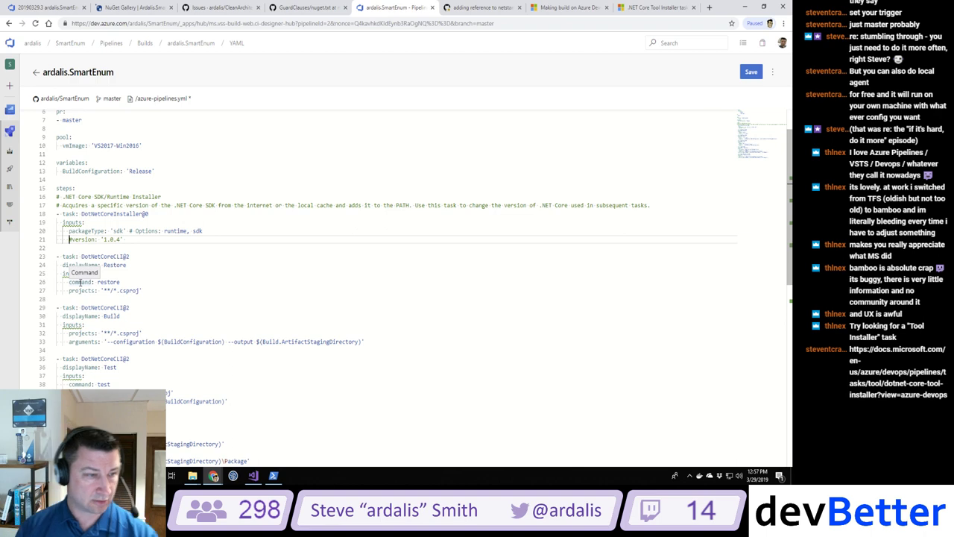
key("Delete")
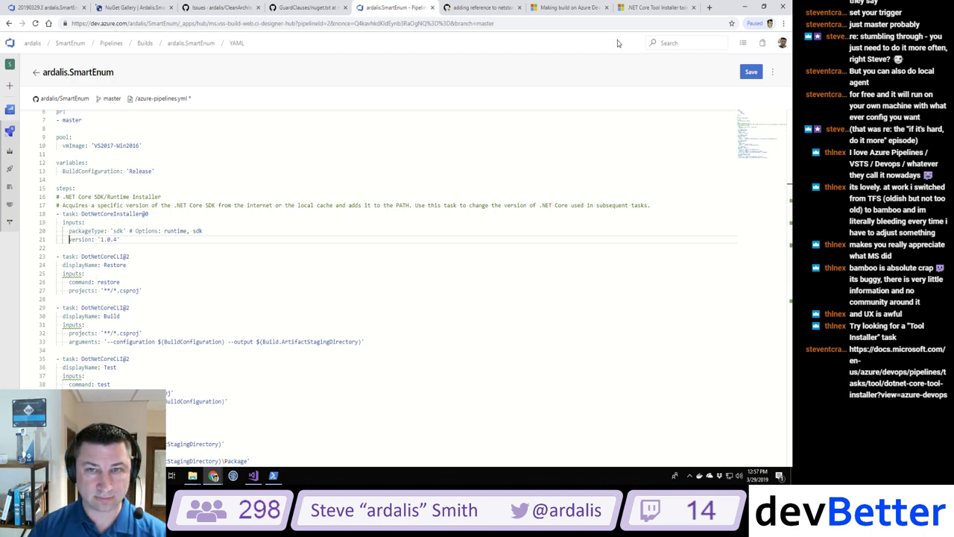
left_click(650, 7)
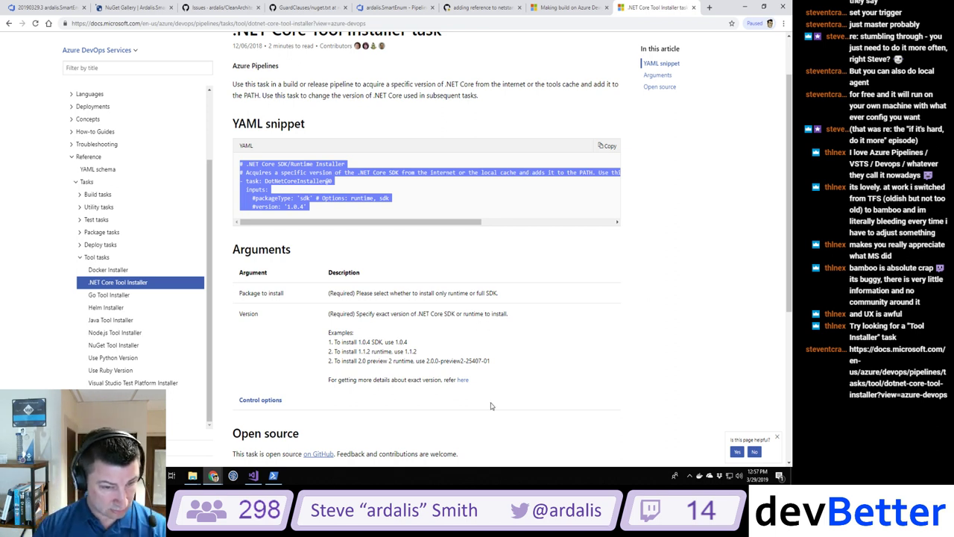
Step: Expand the docs Feedback issue about testing against .NET Core 1.0 through 2.2 to see its YAML
scroll(490, 405, "down", 2)
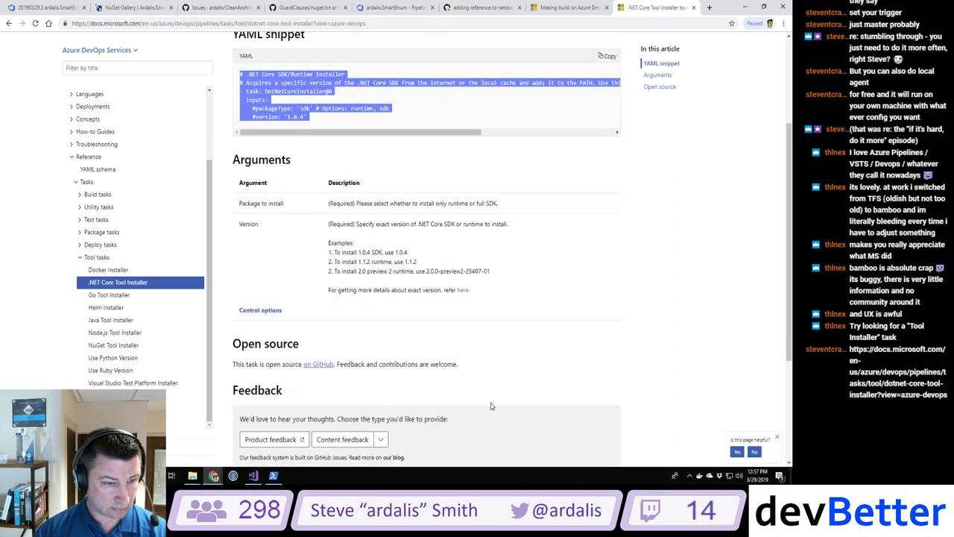
scroll(490, 406, "down", 4)
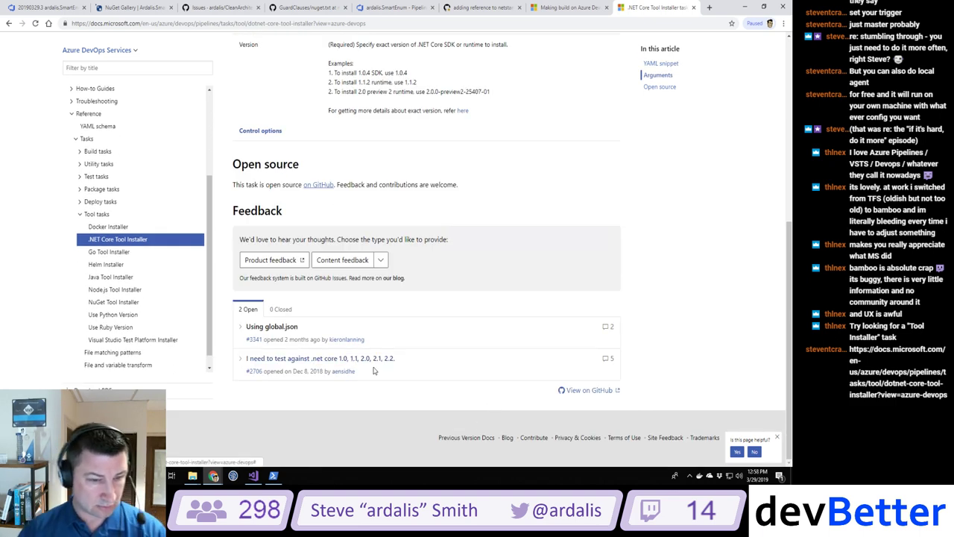
left_click(318, 359)
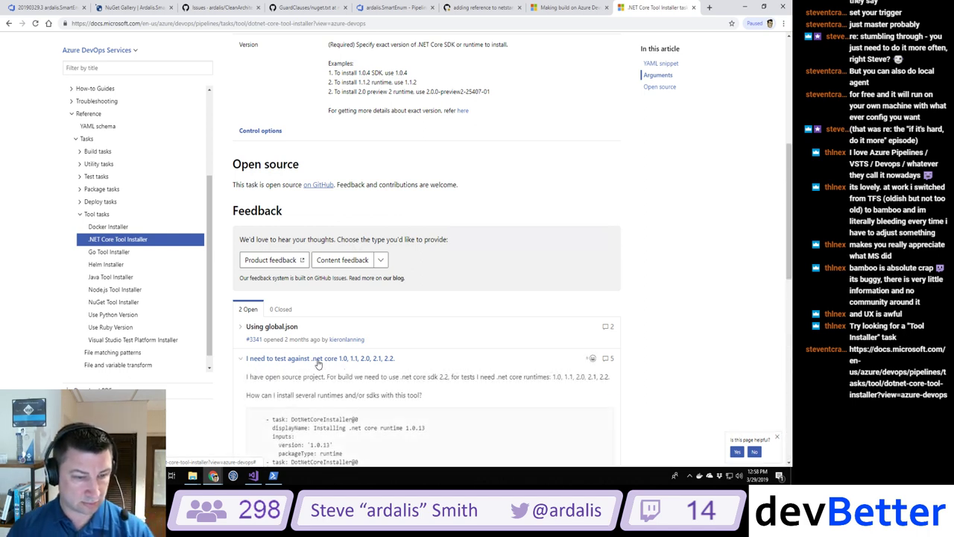
scroll(318, 361, "down", 2)
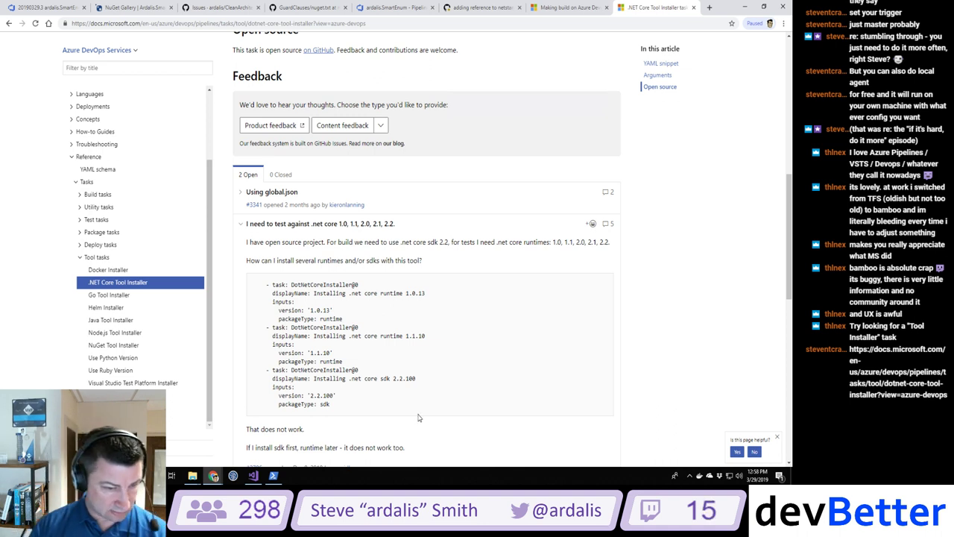
left_click(708, 8)
Step: Look up the current .NET Core SDK version, v2.2.105, on the dotnet.microsoft.com download page
type("dotnet")
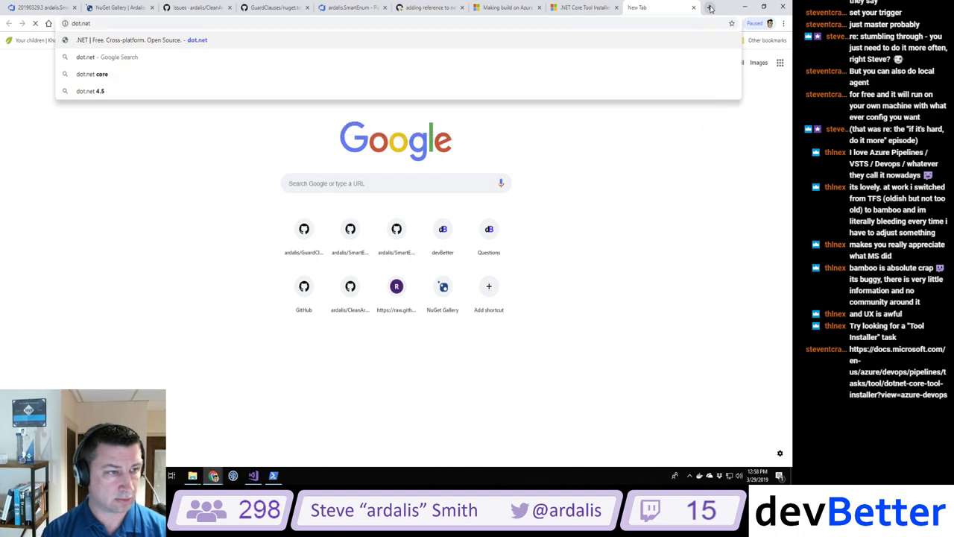
key("Return")
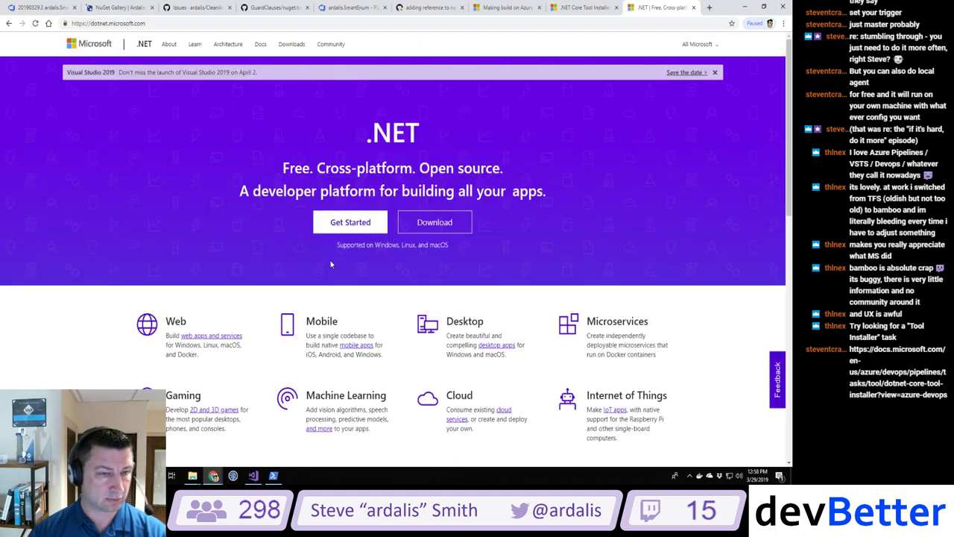
left_click(434, 222)
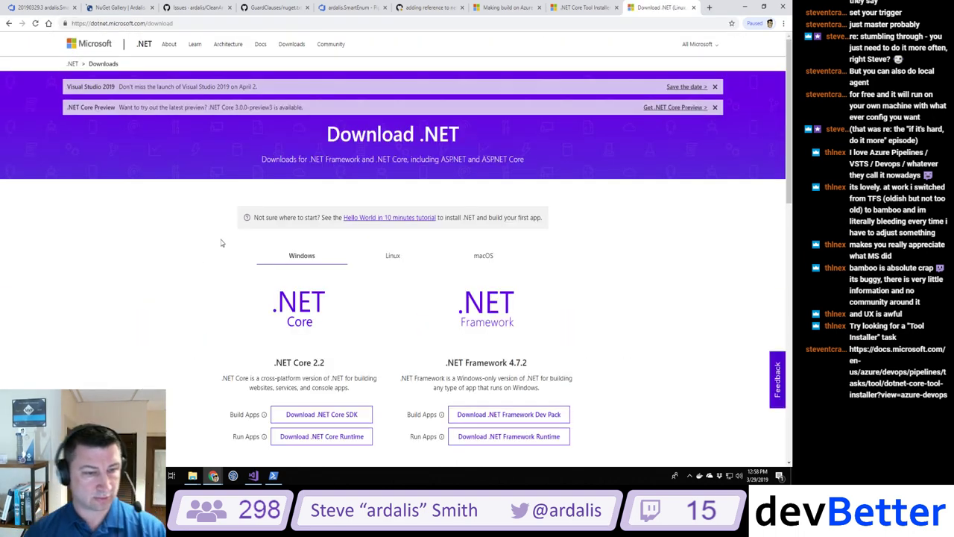
scroll(178, 307, "down", 2)
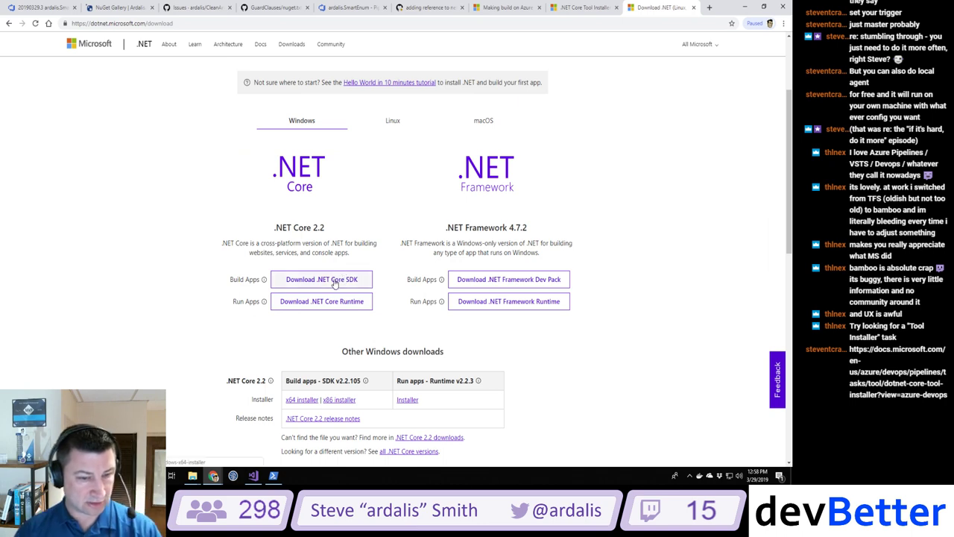
scroll(335, 282, "down", 2)
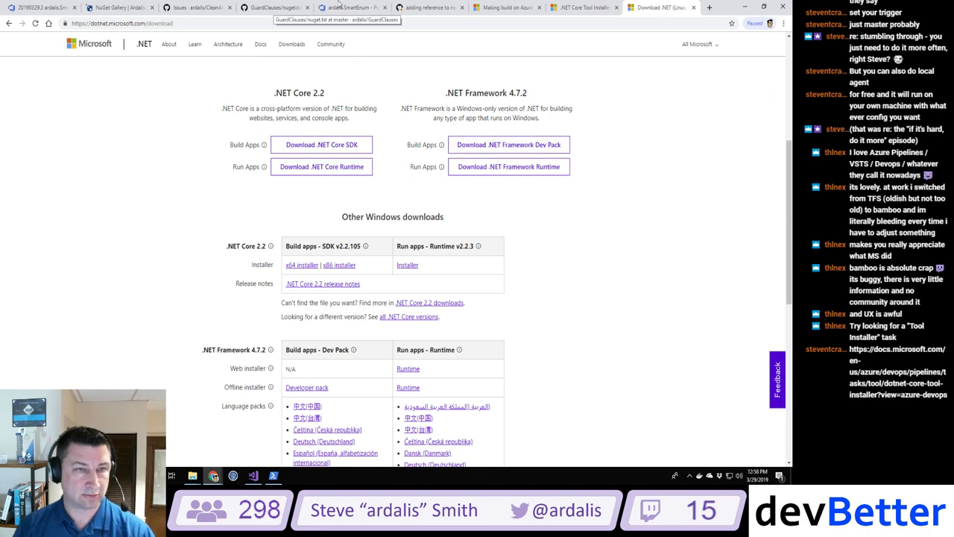
left_click(510, 7)
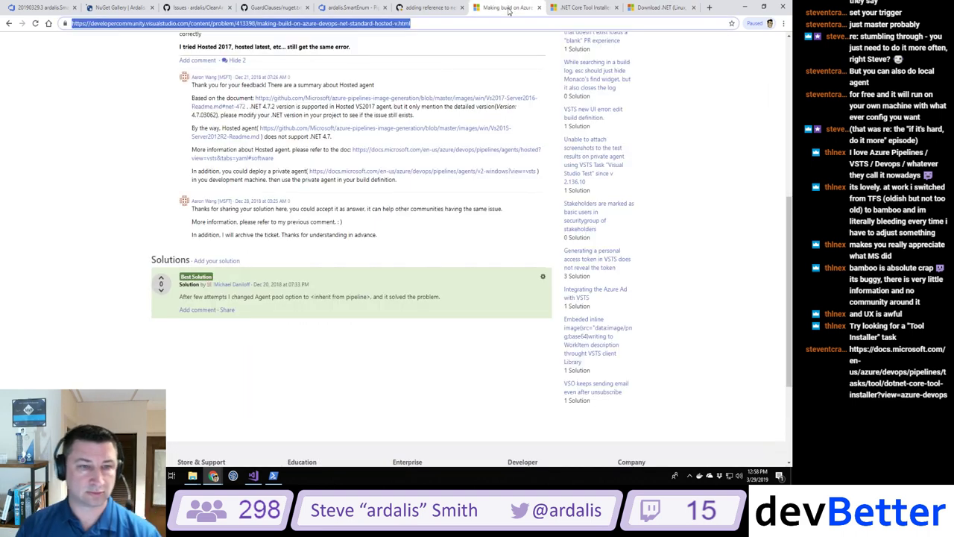
Step: Change the installer task's version on line 21 from '1.0.4' to '2.2.105' and start saving
left_click(538, 8)
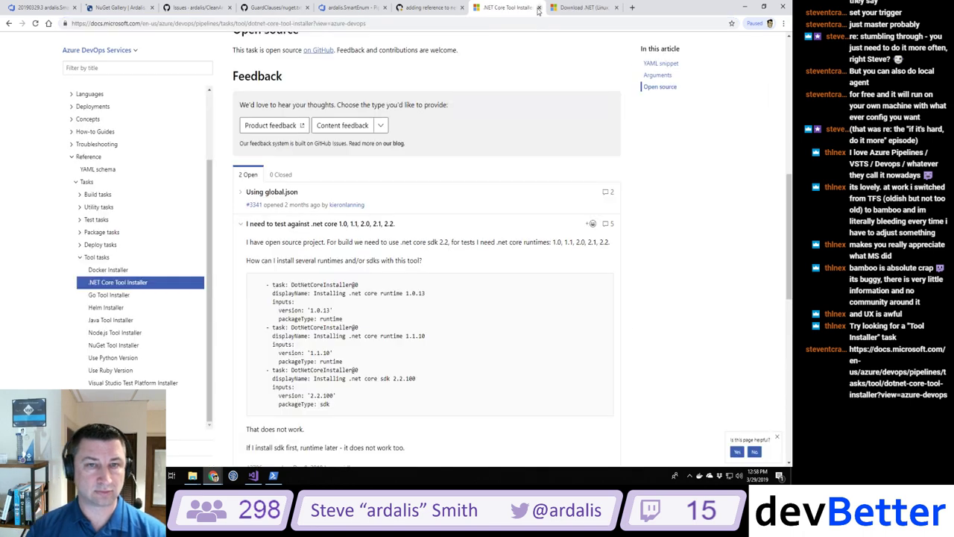
left_click(442, 10)
left_click(365, 8)
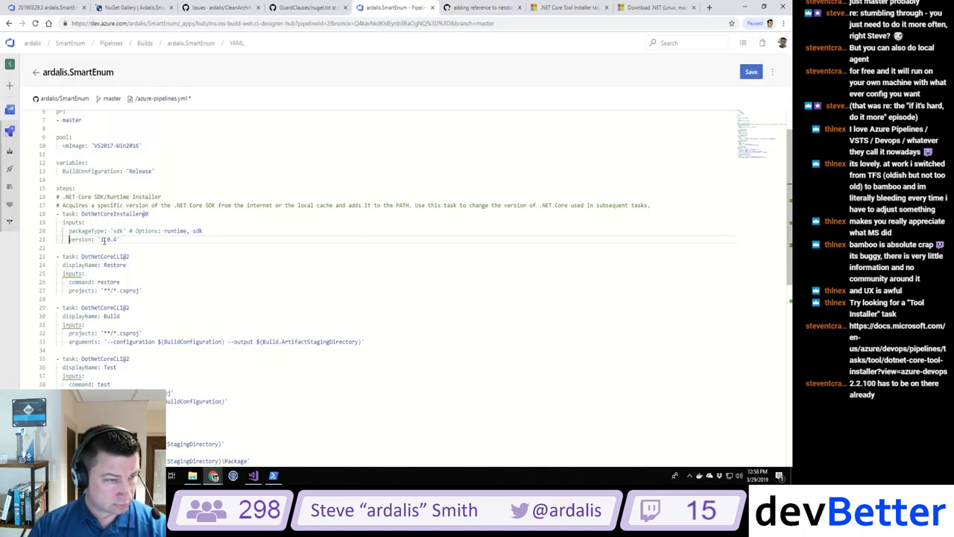
left_click_drag(101, 240, 117, 239)
type("2.2.1")
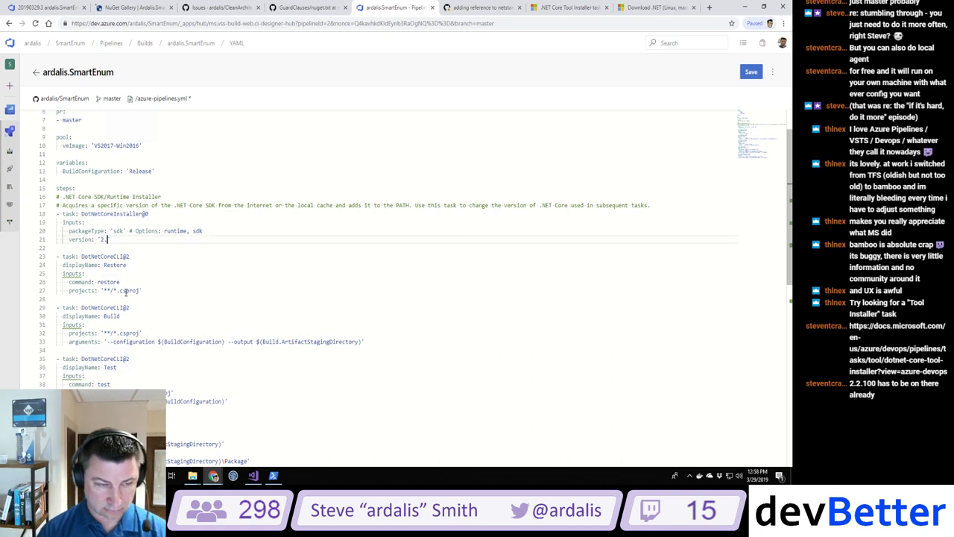
type("05")
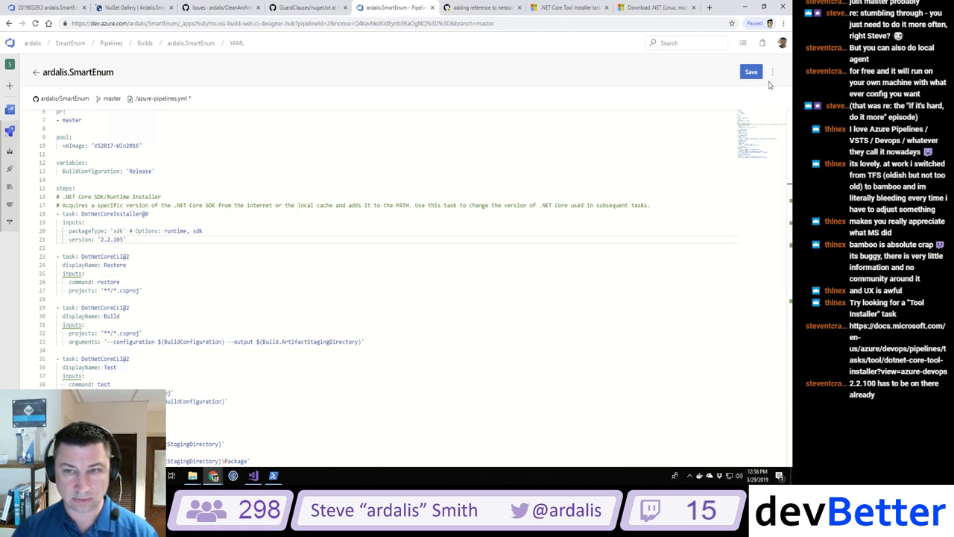
left_click(751, 72)
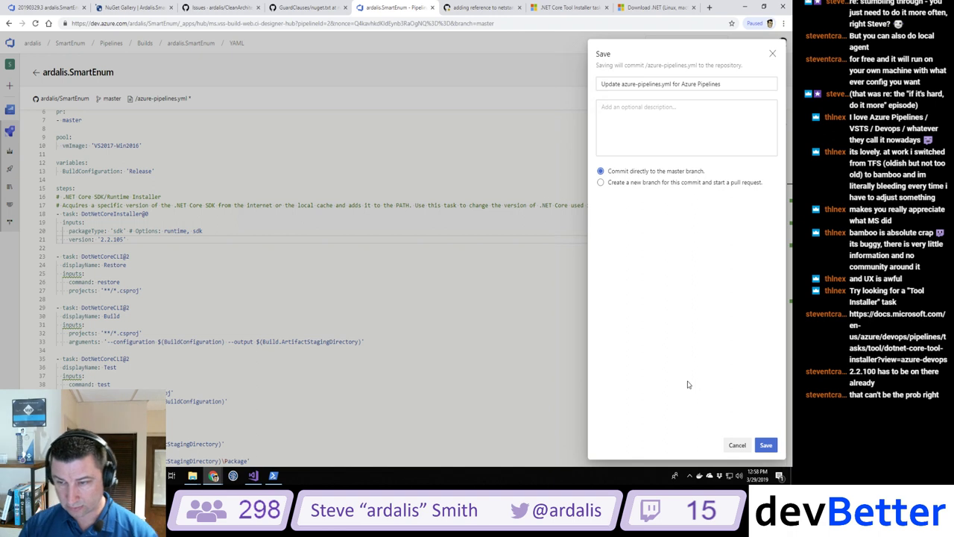
Step: Commit the YAML change directly to master, queue a build, and find run 20190329.4 in Builds
left_click(766, 447)
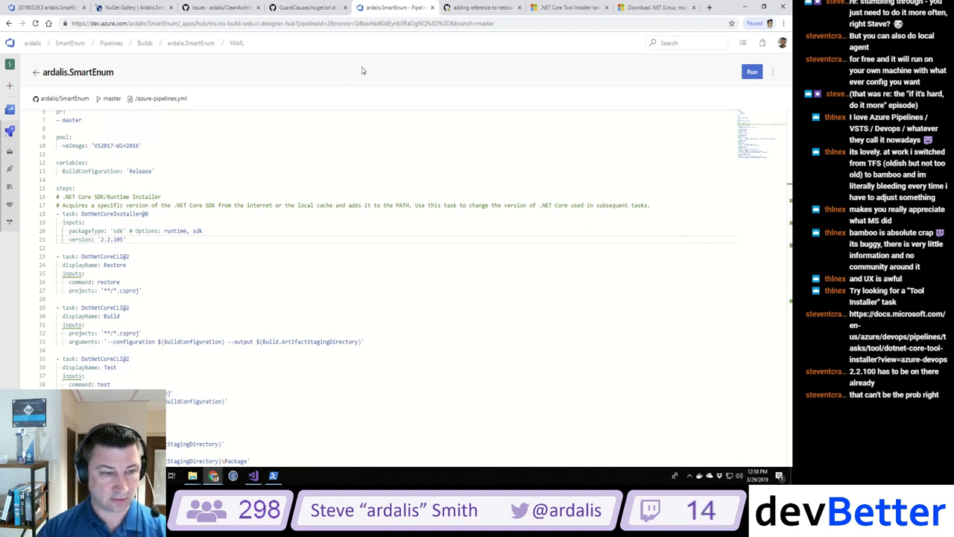
left_click(751, 73)
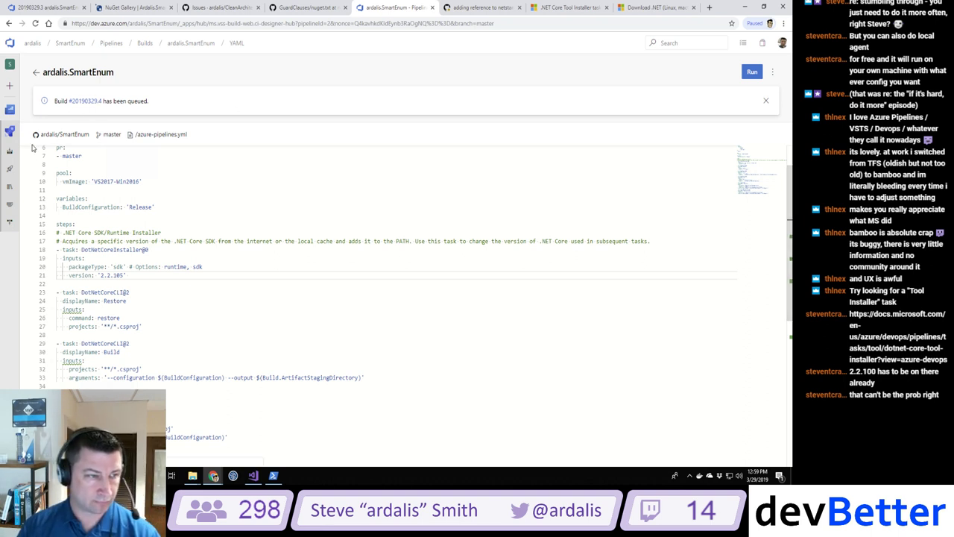
left_click(10, 154)
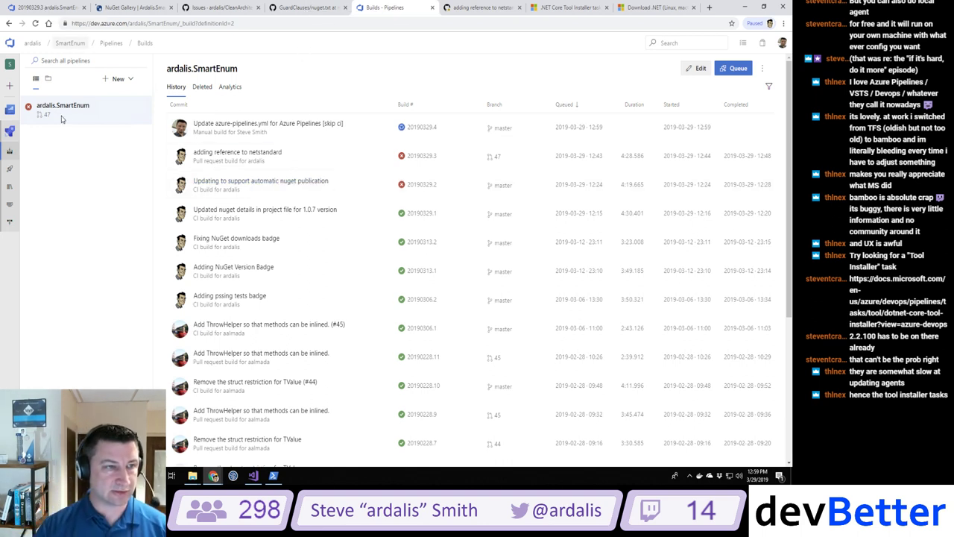
Step: Open GuardClauses' azure-pipelines.yml from the repo root and highlight its Build task lines 22–26
left_click(304, 9)
left_click(266, 137)
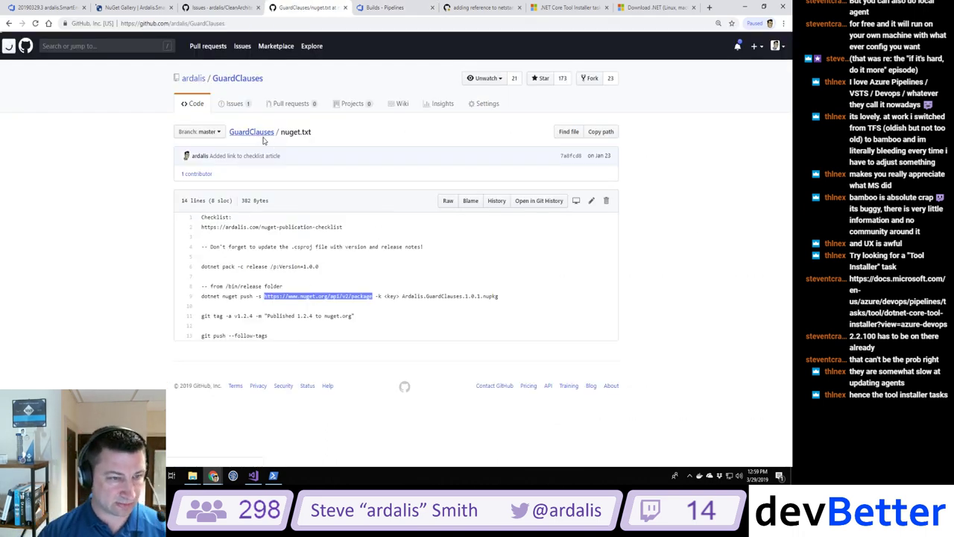
scroll(399, 251, "down", 2)
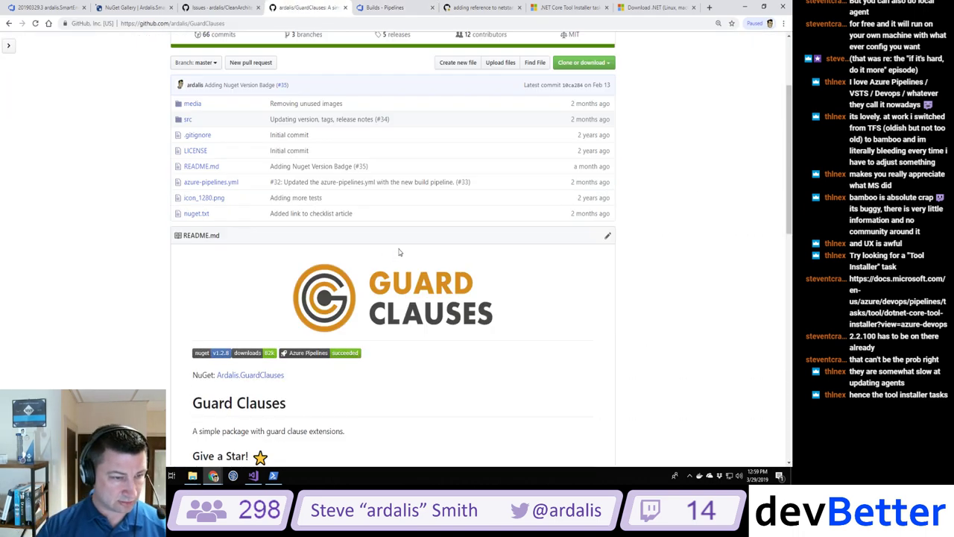
left_click(212, 184)
scroll(409, 183, "down", 3)
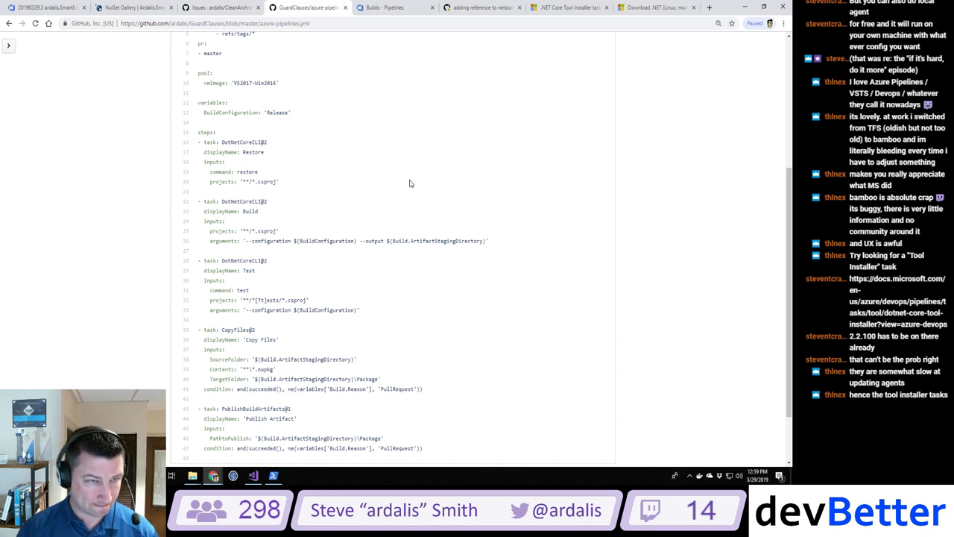
scroll(409, 183, "up", 2)
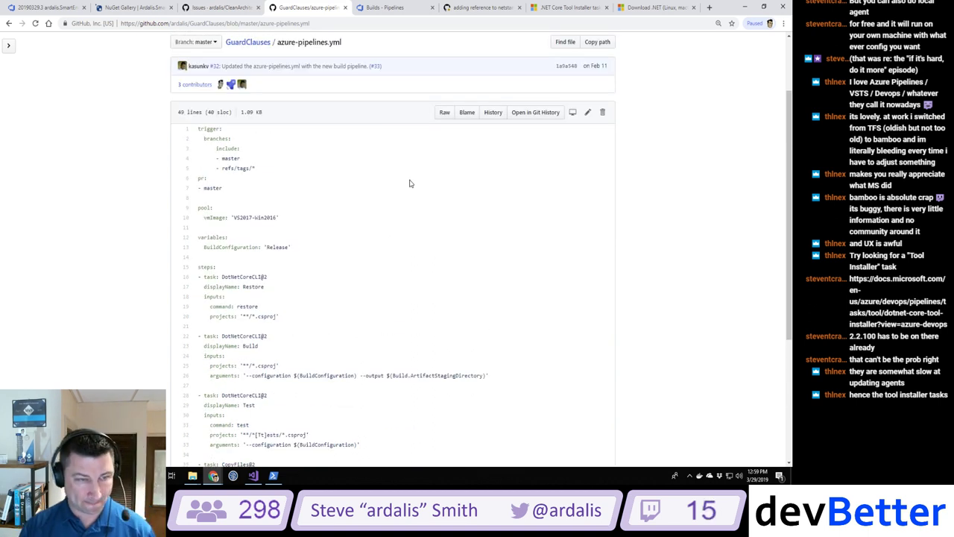
scroll(409, 183, "down", 3)
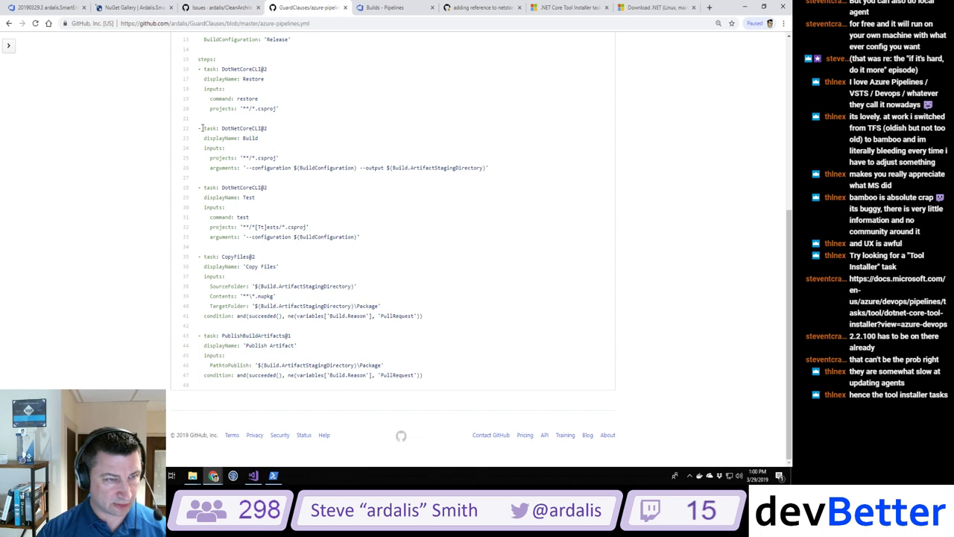
left_click_drag(201, 128, 528, 174)
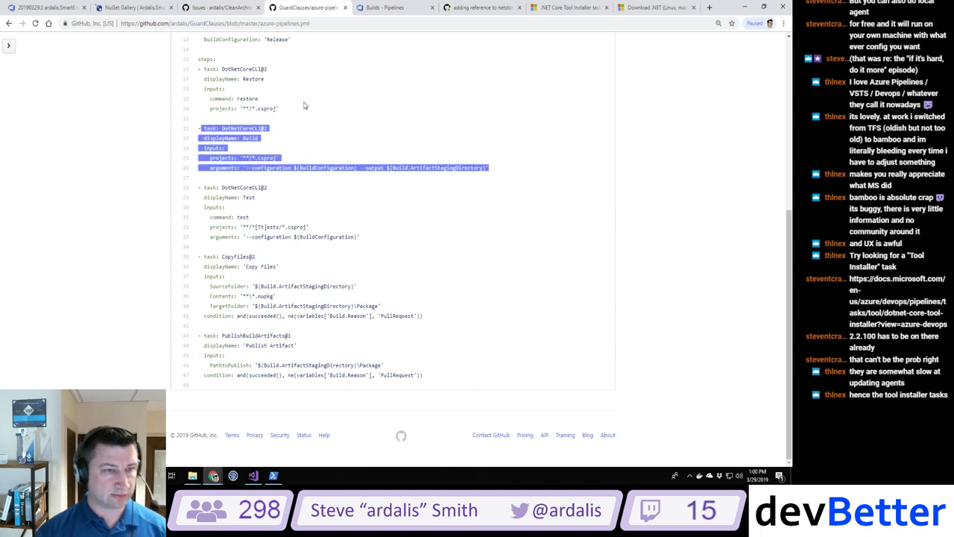
scroll(335, 122, "up", 1)
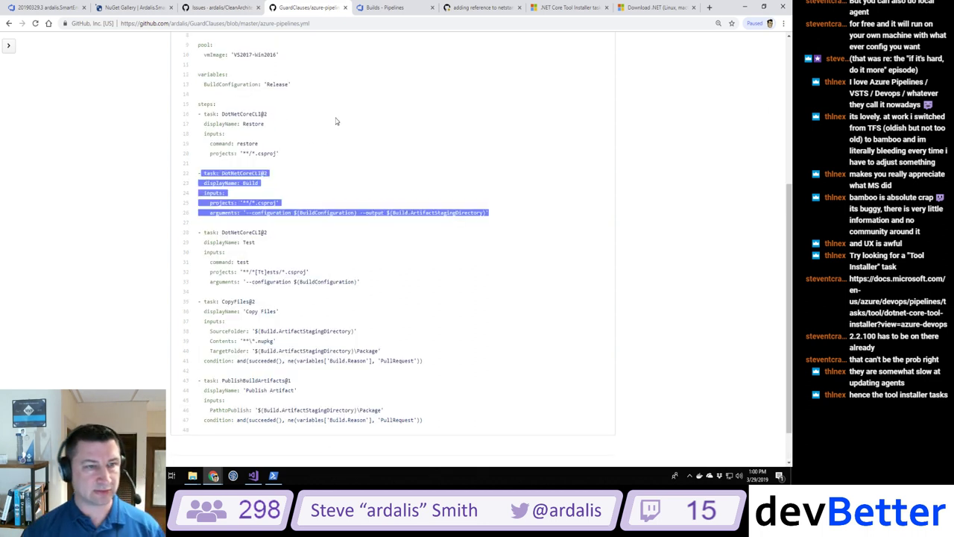
scroll(335, 122, "up", 1)
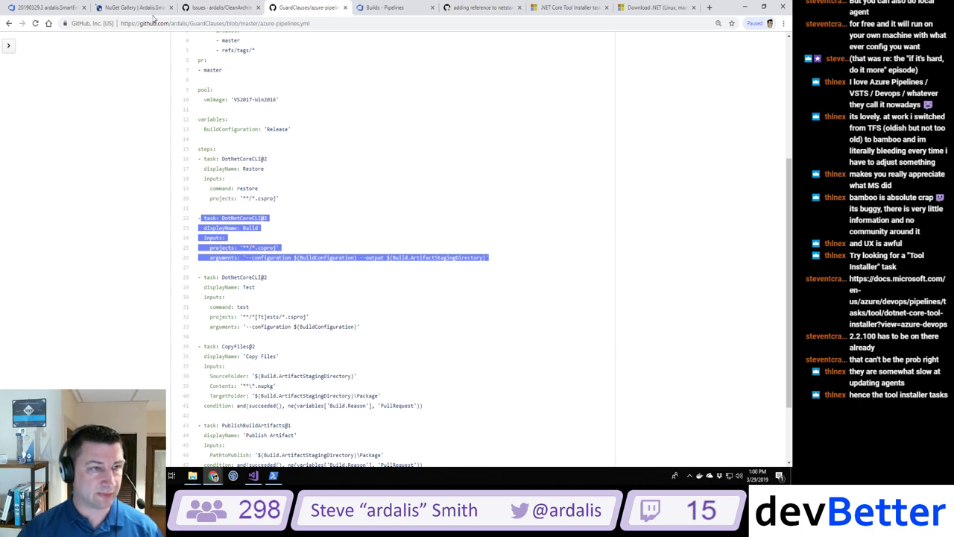
Step: Open SmartEnum's current azure-pipelines.yml from the ardalis profile
left_click(226, 9)
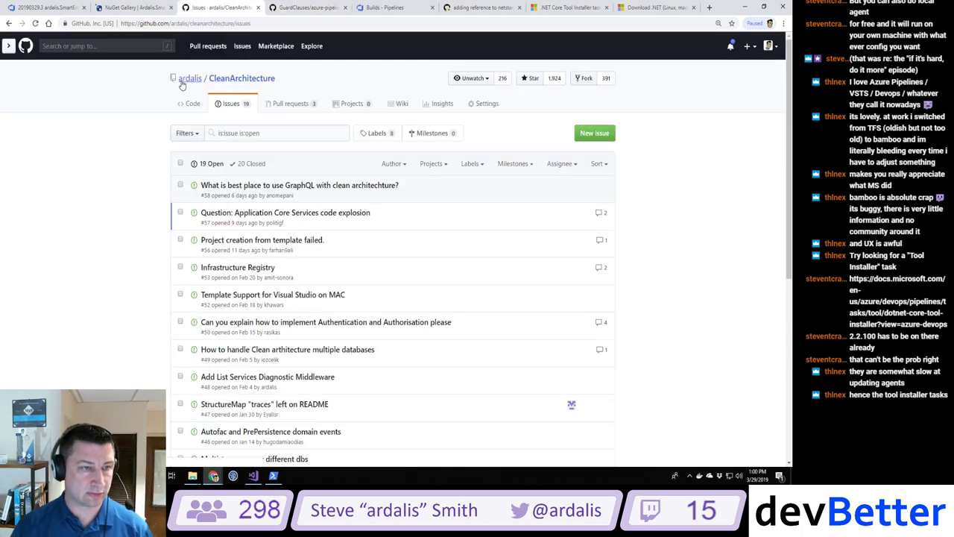
left_click(188, 78)
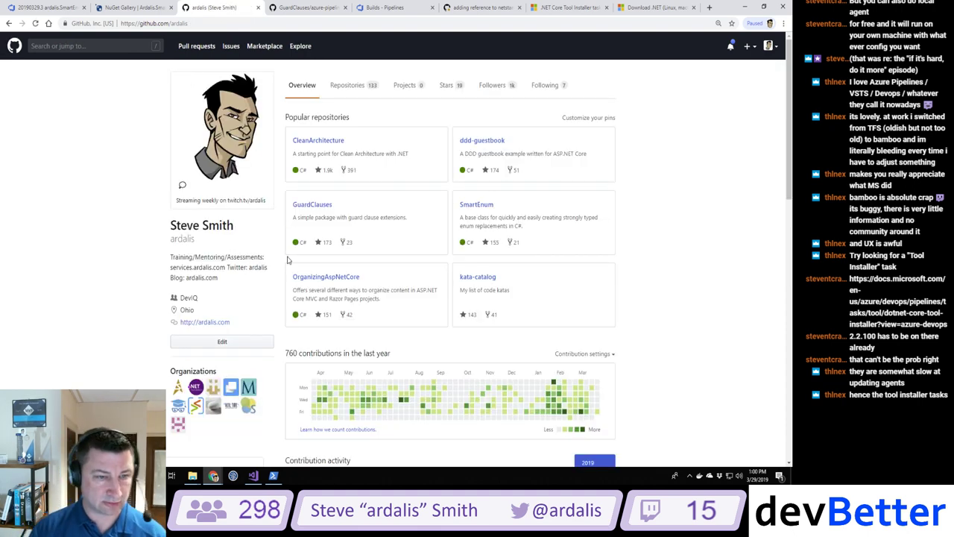
left_click(475, 205)
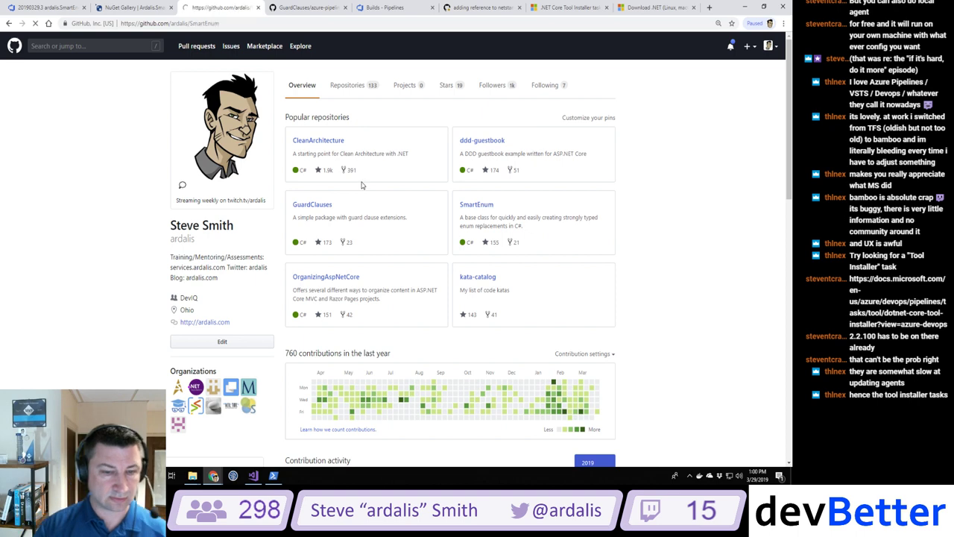
left_click(213, 302)
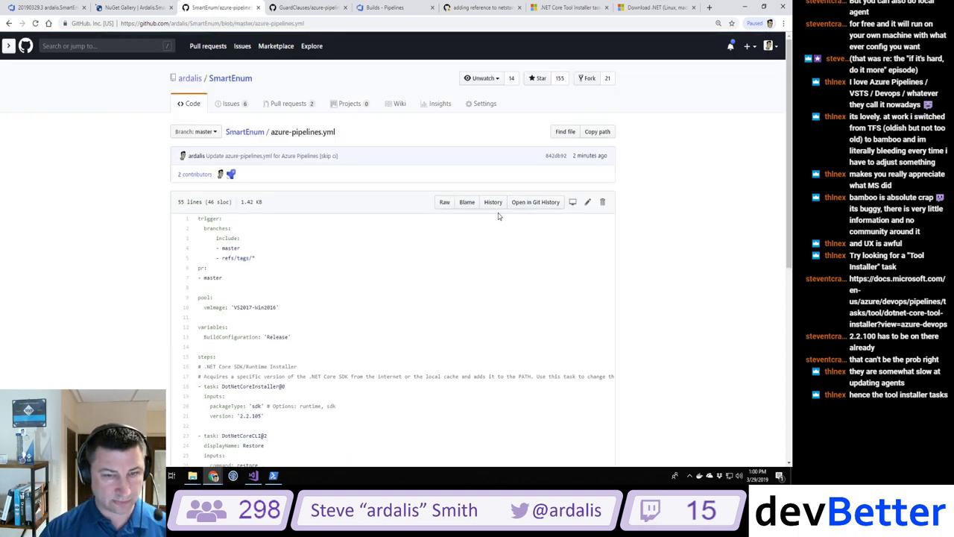
Step: View azure-pipelines.yml as of the 'Set up CI with Azure Pipelines' commit 1e773f2
left_click(492, 202)
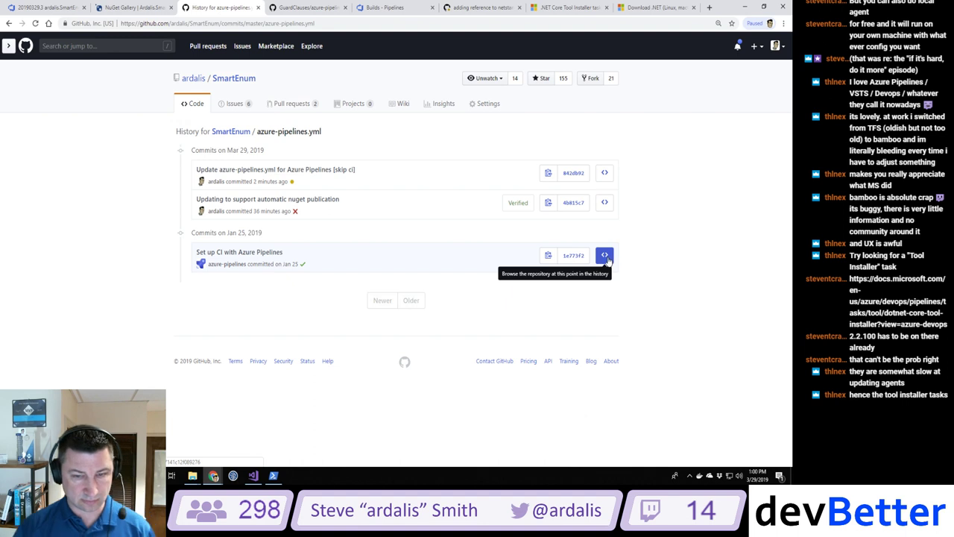
left_click(605, 256)
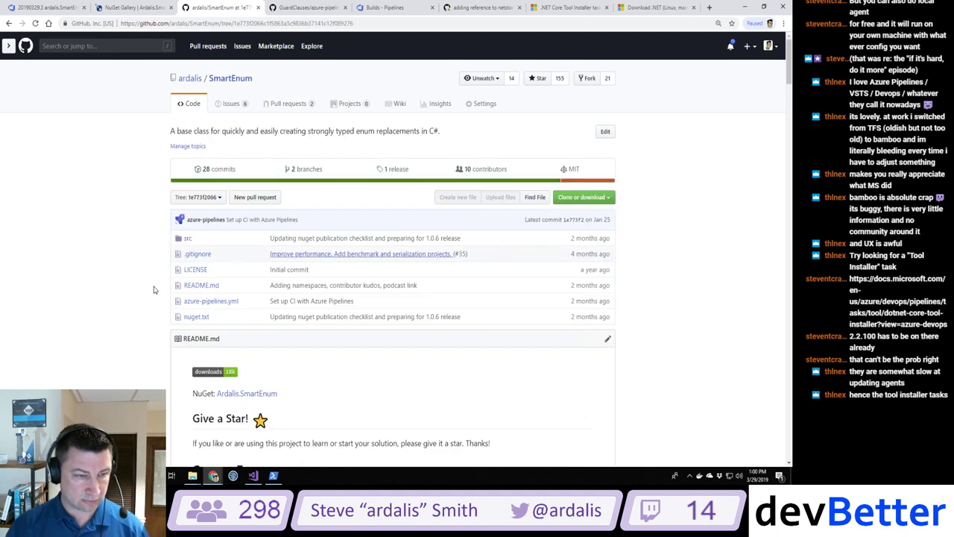
left_click(216, 301)
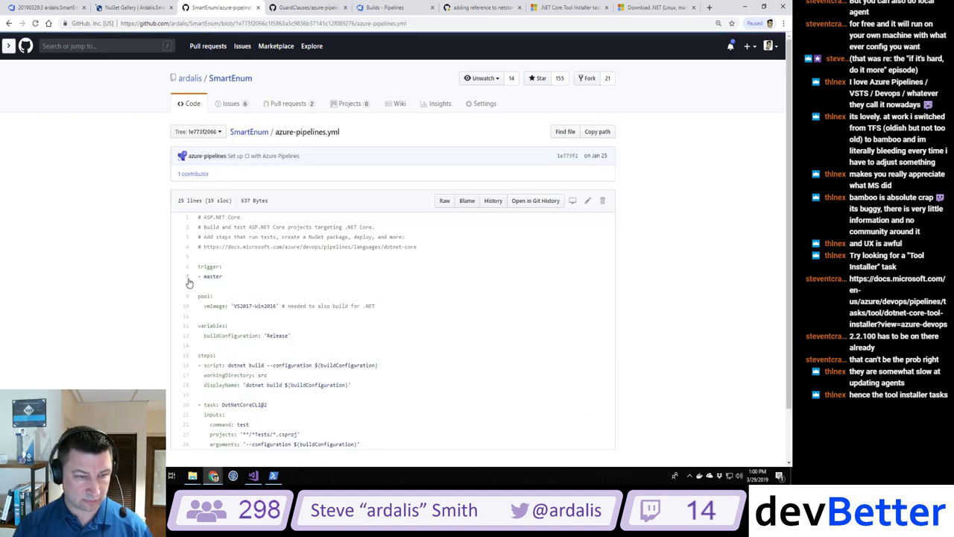
scroll(188, 281, "down", 1)
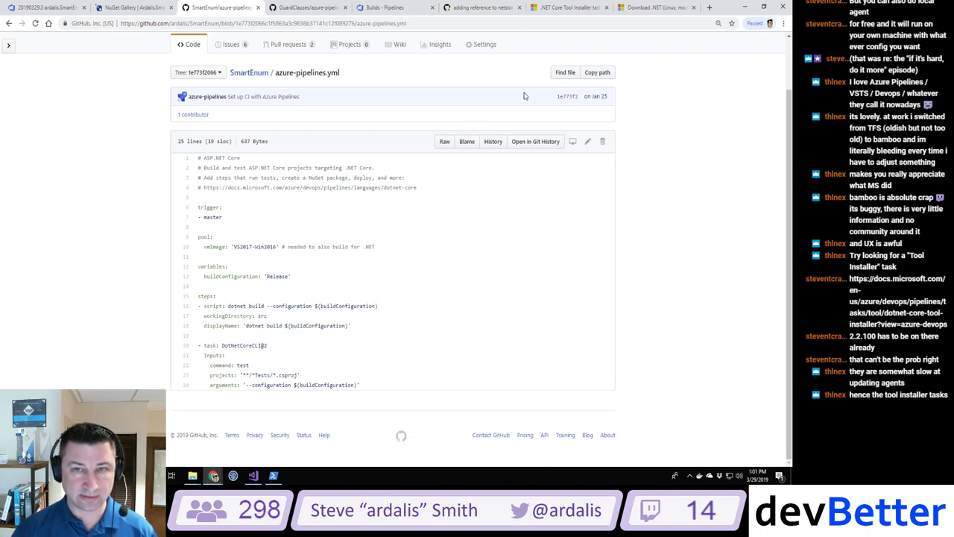
left_click(674, 9)
Step: Close the Download .NET, .NET Core Tool Installer docs and netstandard pull request tabs
left_click(693, 7)
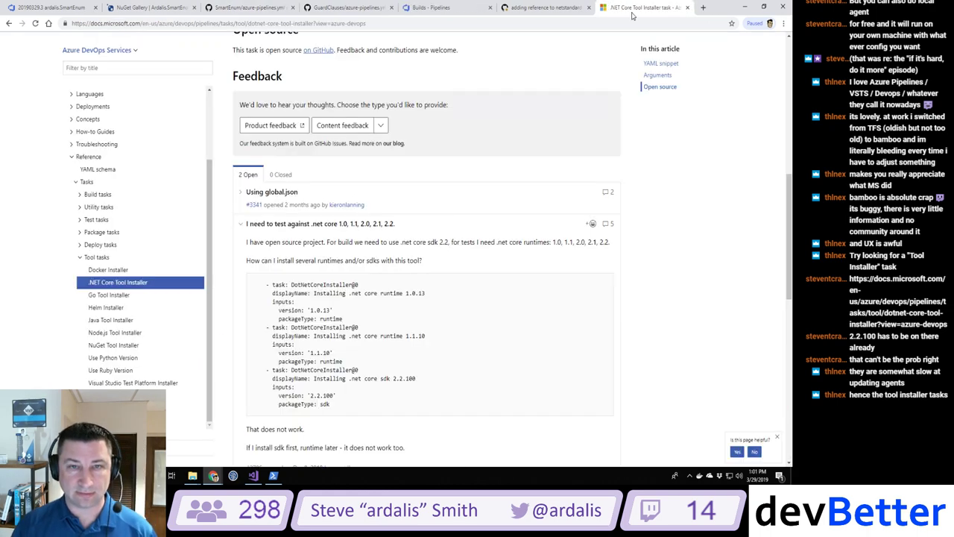
left_click(687, 8)
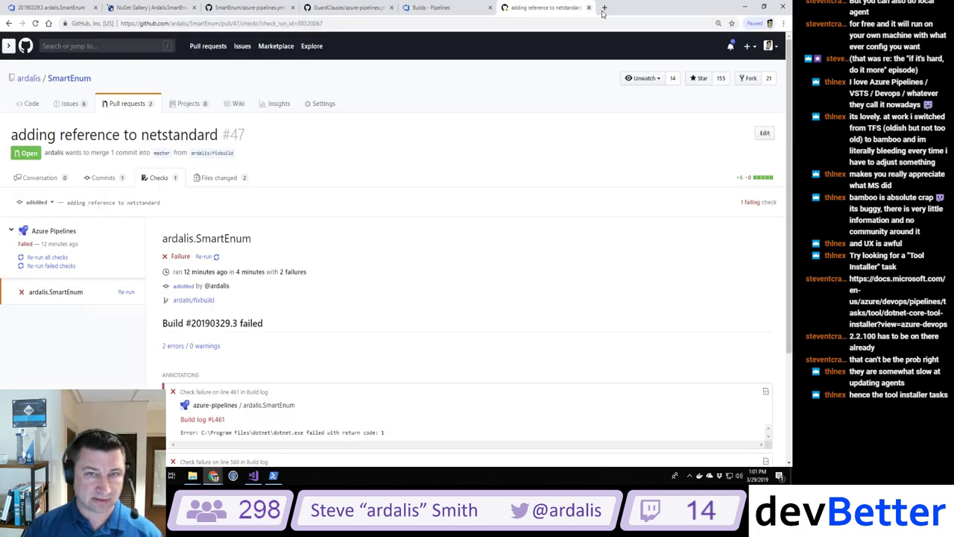
left_click(592, 8)
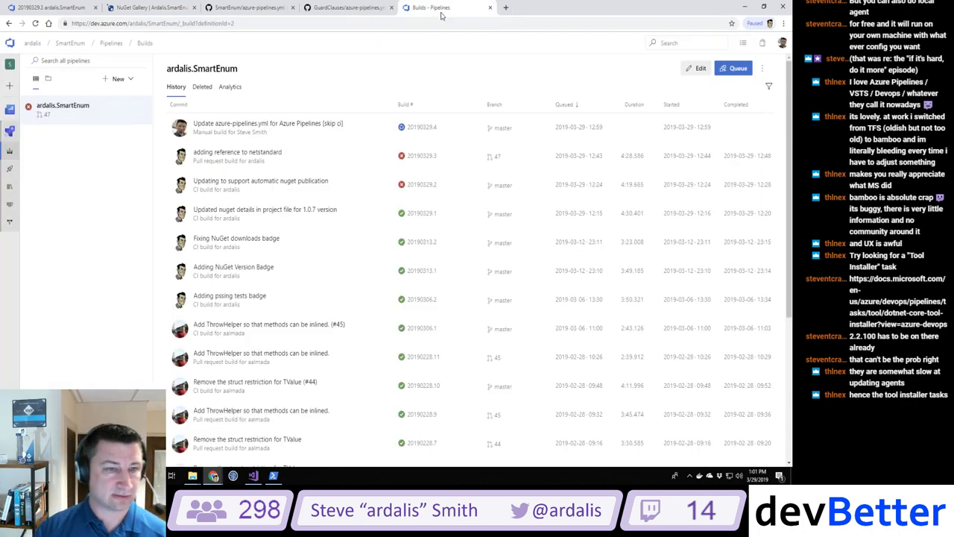
Step: Open build 20190329.4's log and inspect the DotNetCoreInstaller step result
left_click(271, 125)
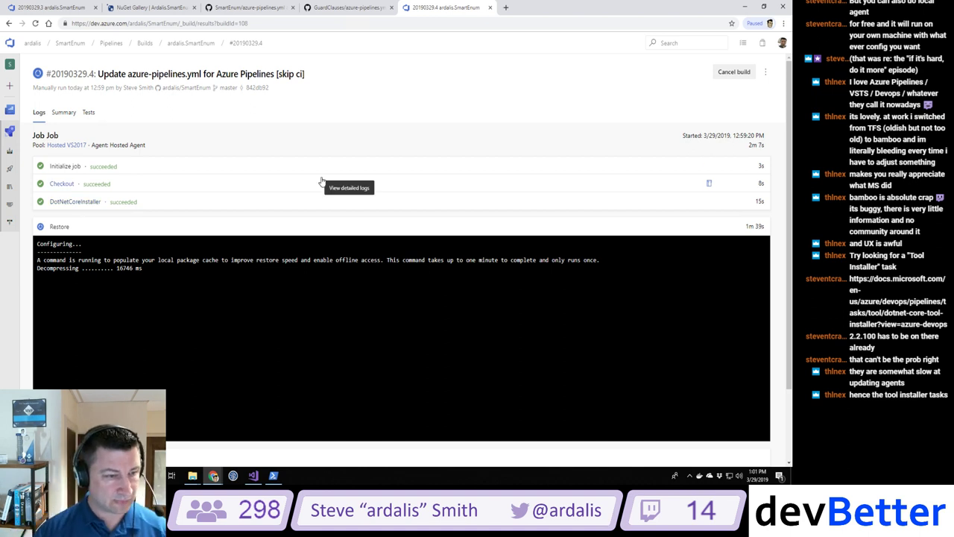
scroll(321, 180, "down", 2)
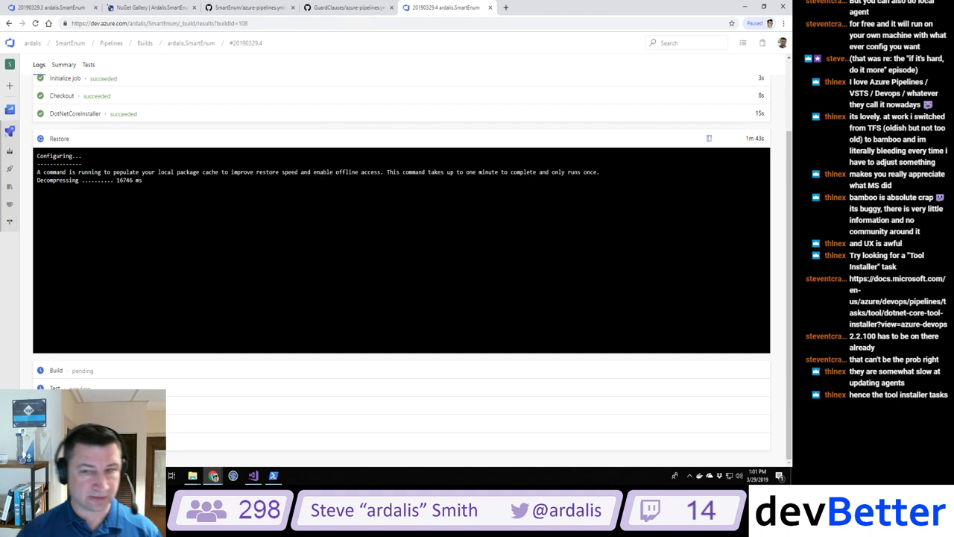
double_click(755, 113)
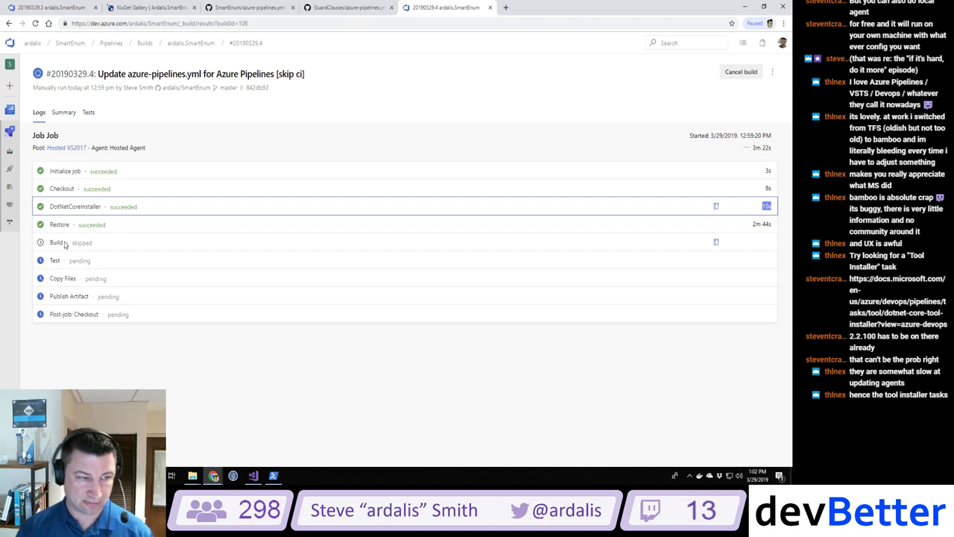
Step: Follow build 20190329.4's Build step until it fails with 2 errors and later steps are skipped
left_click(40, 245)
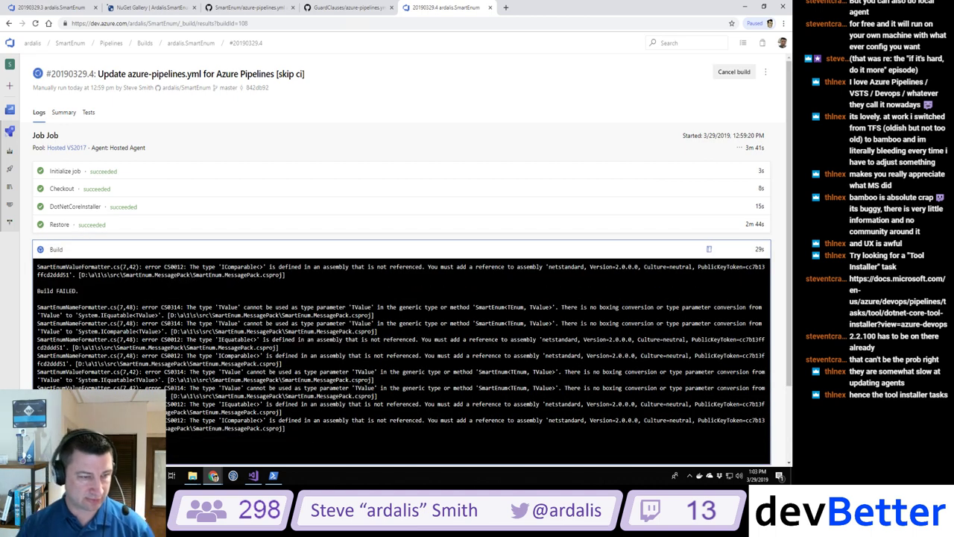
scroll(211, 318, "down", 1)
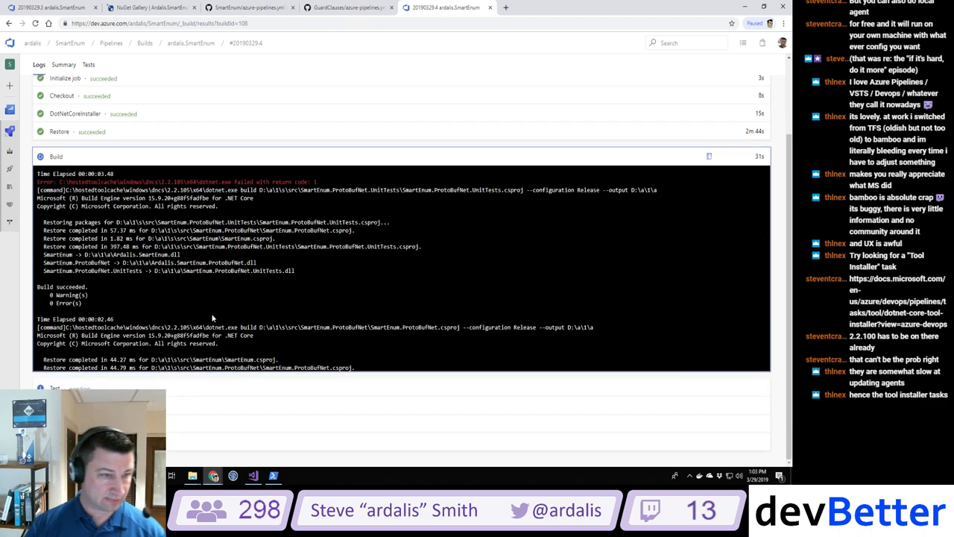
scroll(213, 316, "up", 1)
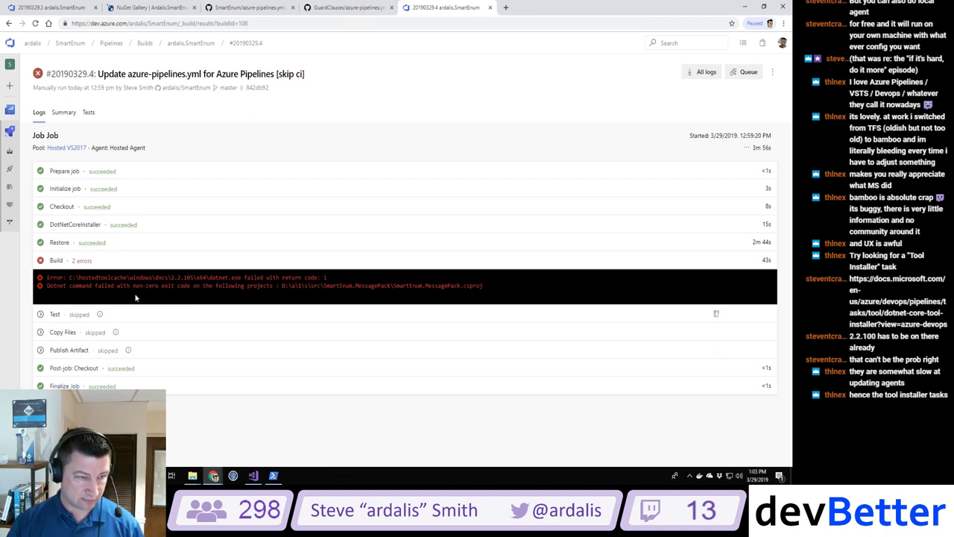
Step: Inspect the Build log's SmartEnum.MessagePack netstandard reference errors and ProtoBufNet mentions, then close it
left_click(82, 262)
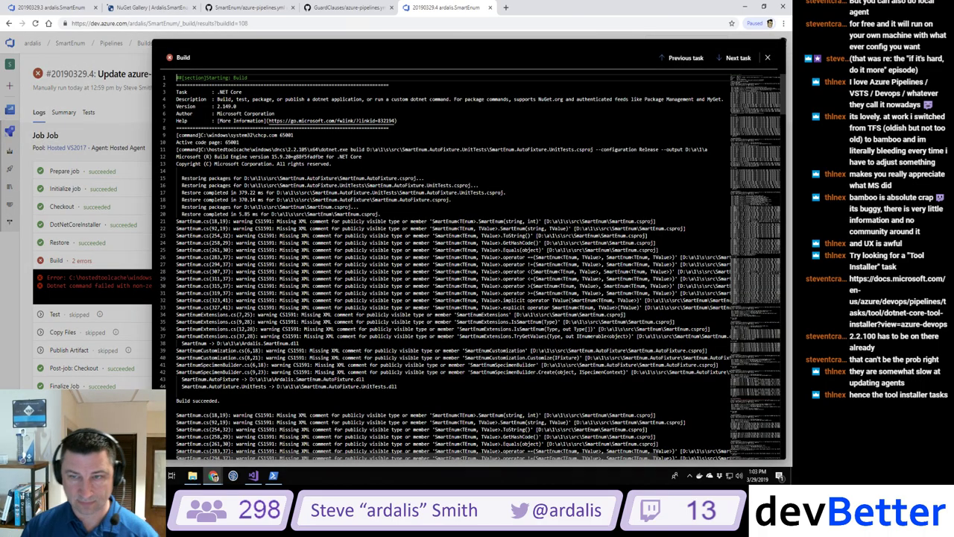
left_click_drag(784, 91, 785, 432)
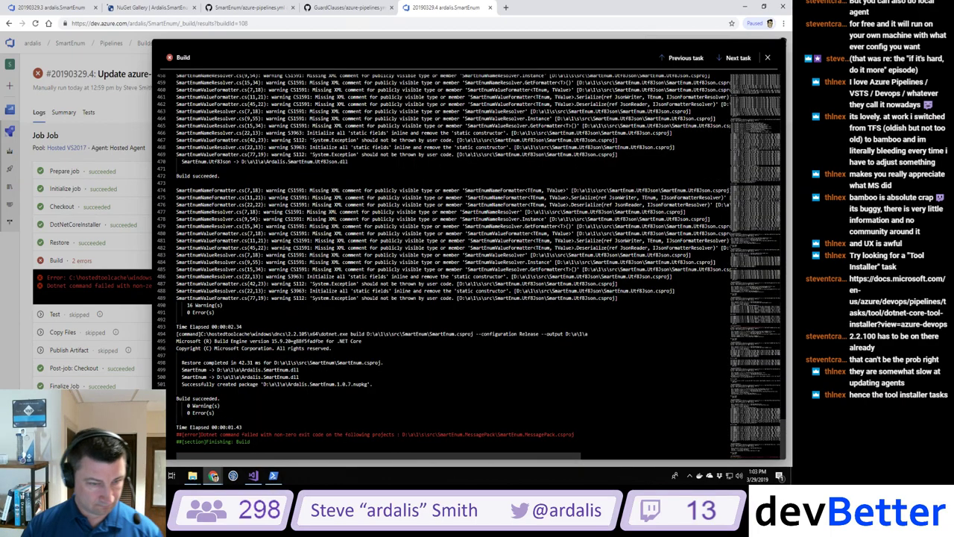
scroll(477, 261, "up", 13)
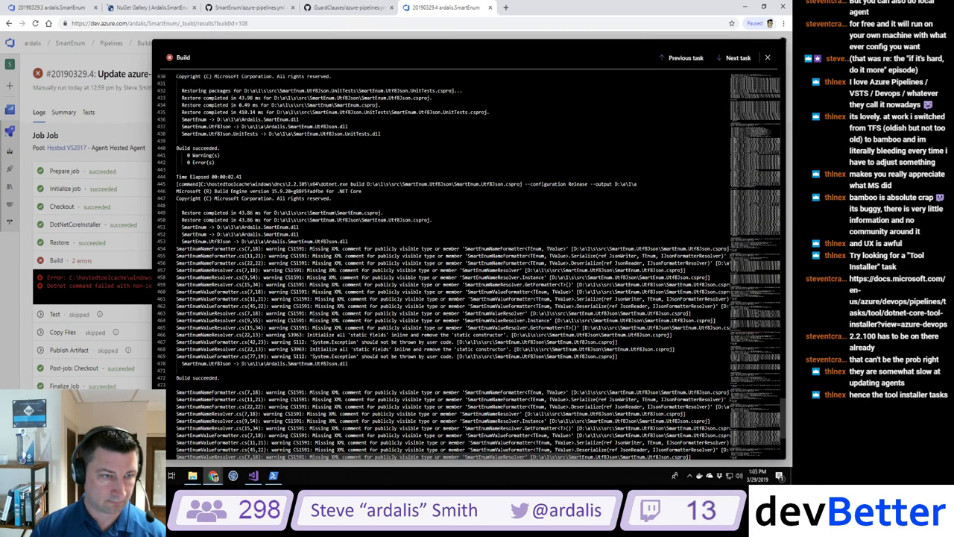
scroll(471, 268, "up", 5)
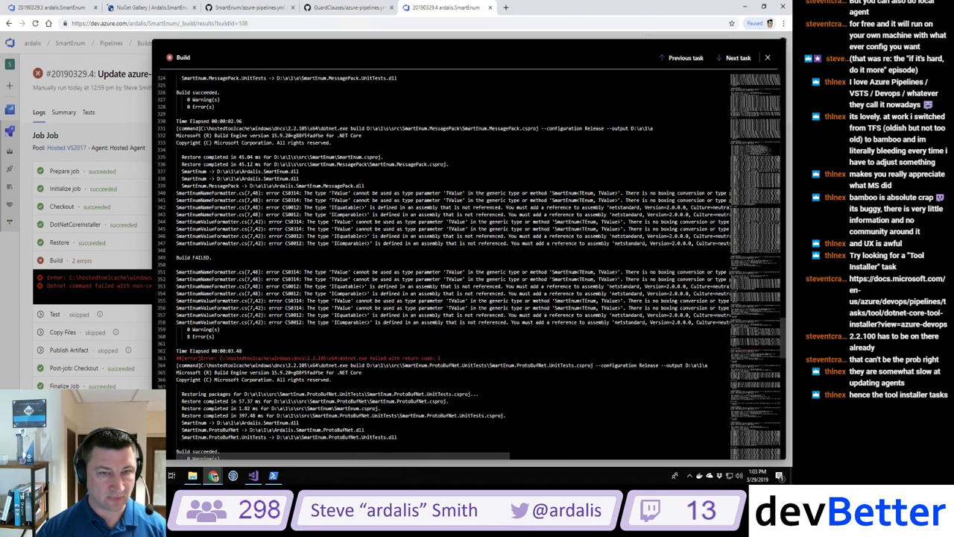
double_click(505, 128)
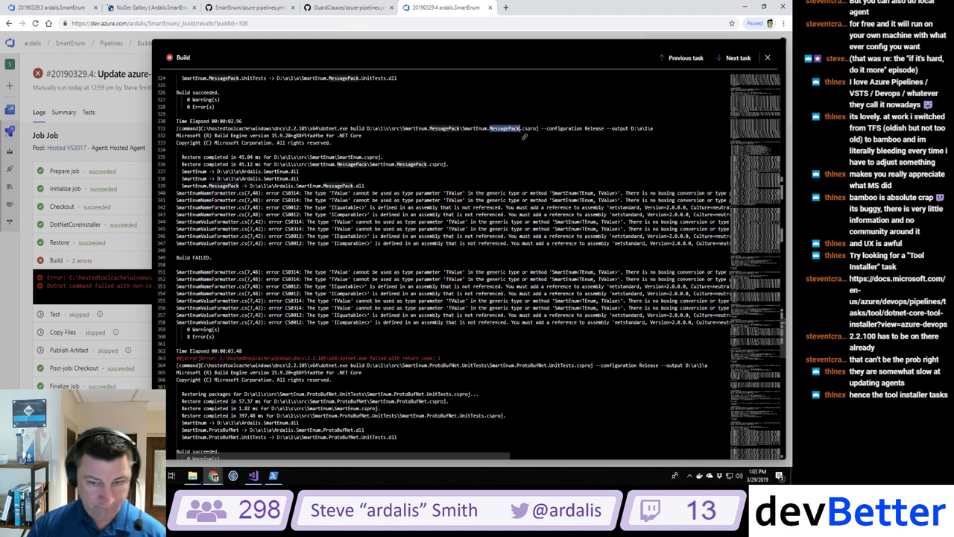
left_click_drag(612, 322, 682, 323)
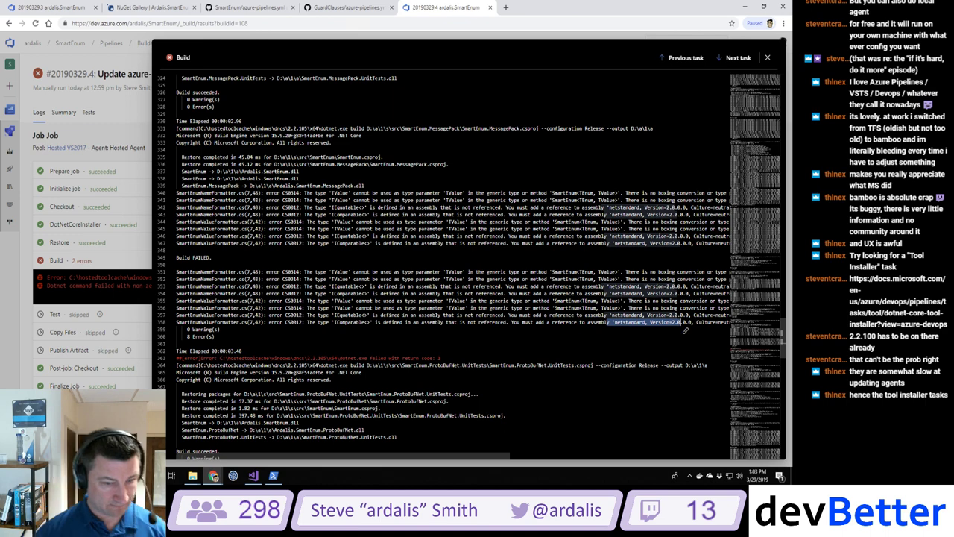
double_click(532, 365)
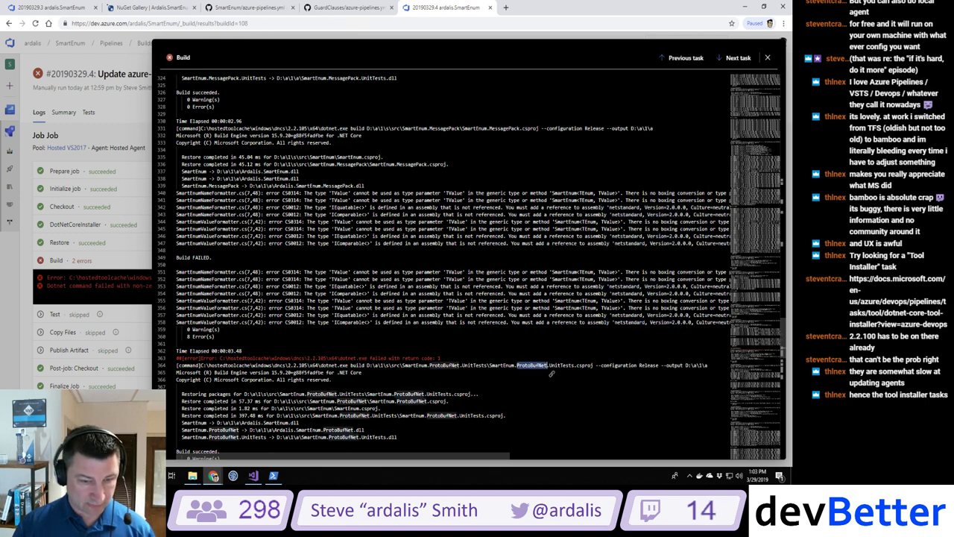
scroll(551, 374, "down", 3)
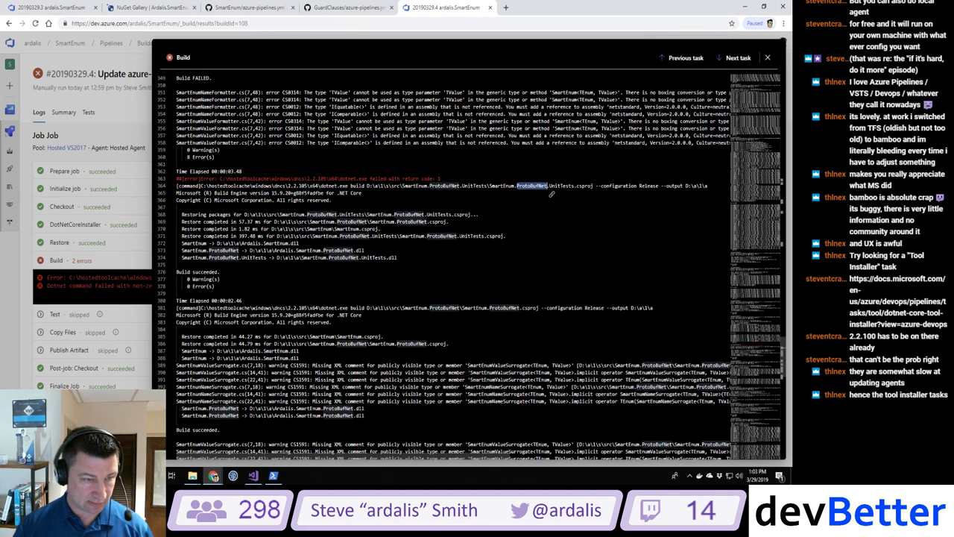
scroll(552, 194, "up", 3)
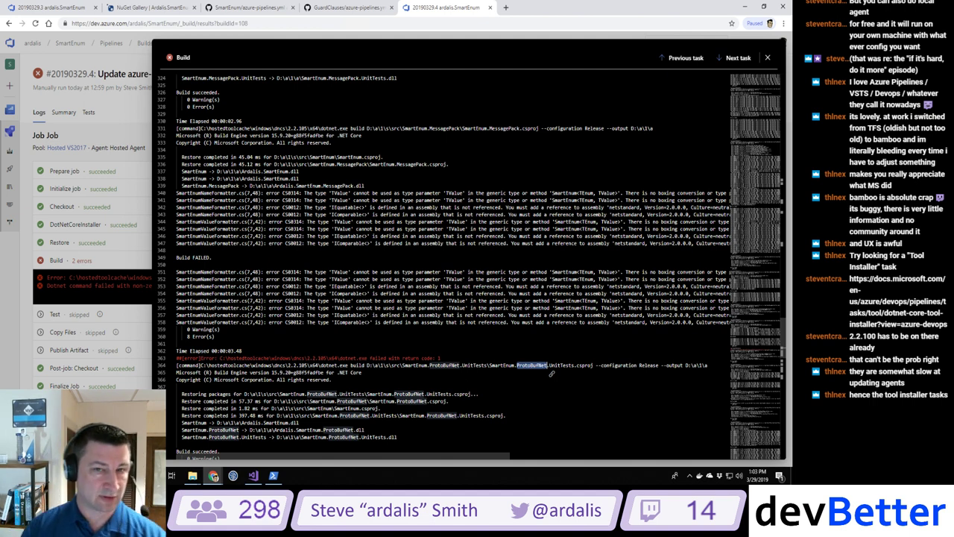
left_click(767, 57)
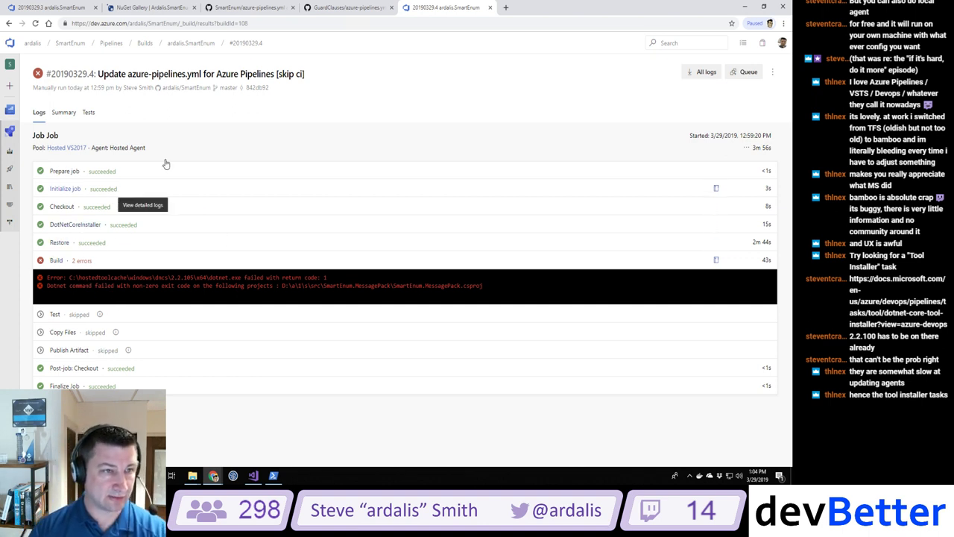
Step: Open the ardalis.SmartEnum pipeline's azure-pipelines.yml for editing
left_click(191, 43)
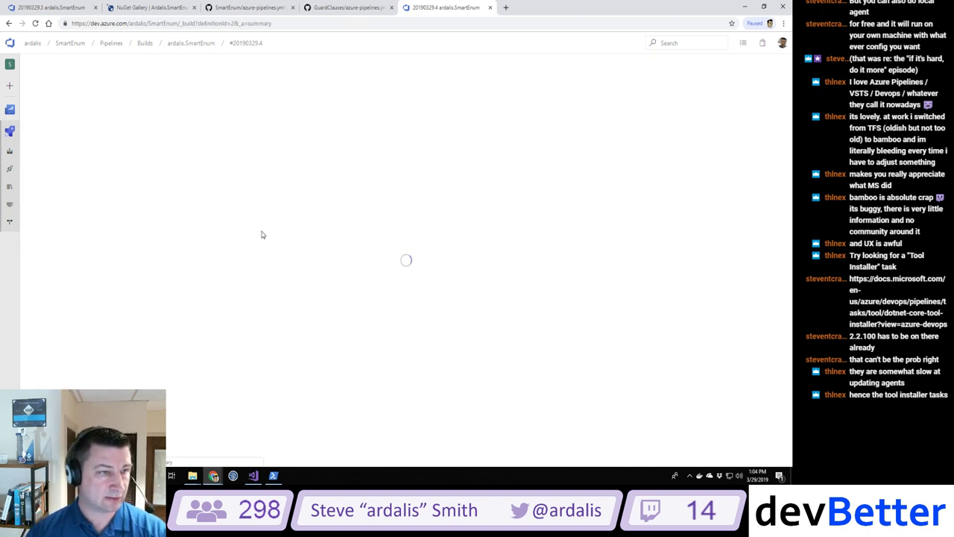
left_click(693, 68)
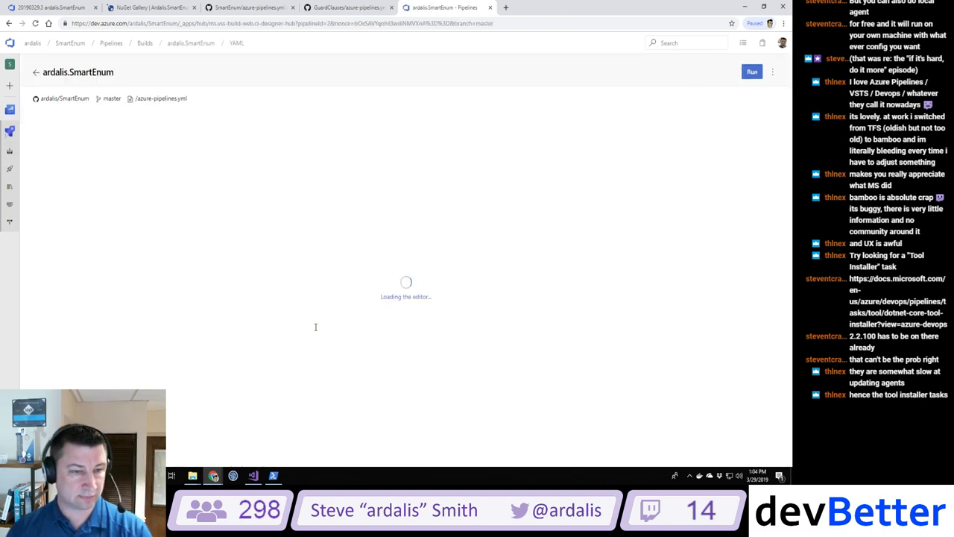
scroll(320, 284, "down", 2)
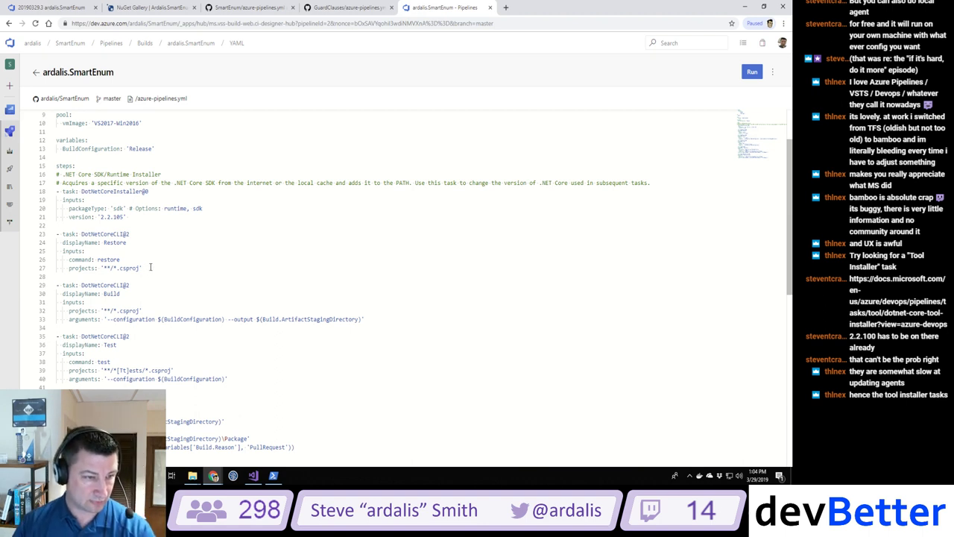
left_click_drag(149, 267, 24, 192)
left_click(251, 284)
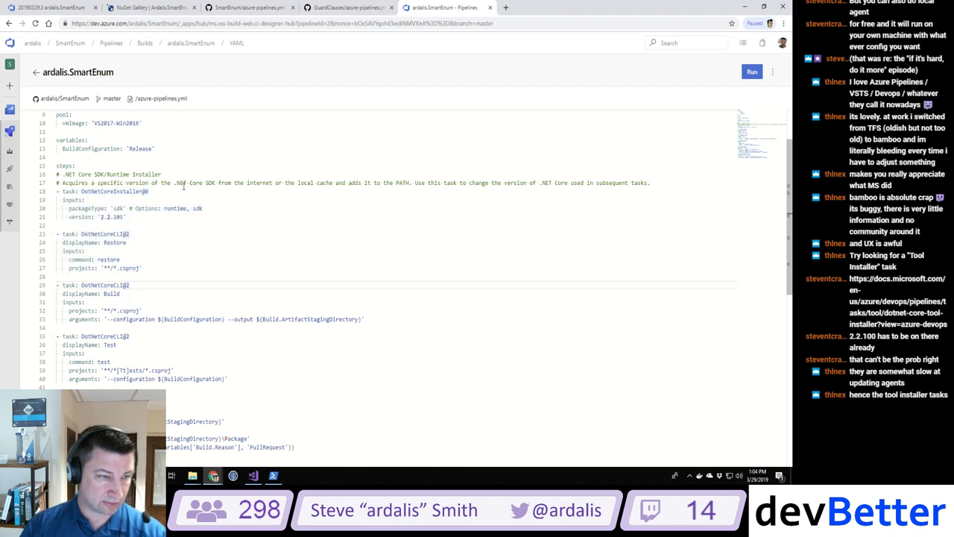
Step: Comment out the DotNetCoreInstaller@0 task lines with #
left_click(183, 188)
key("Right")
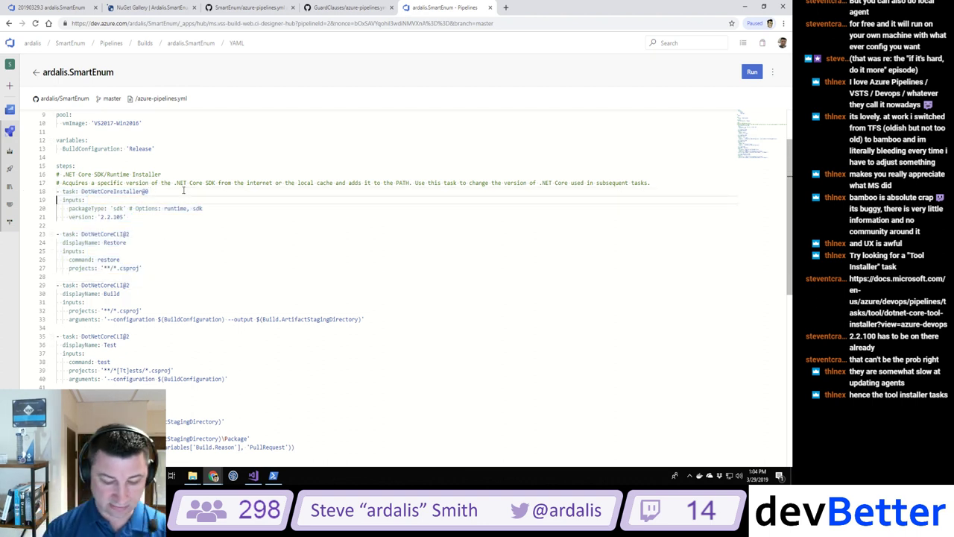
type("#")
key("Up")
key("Home")
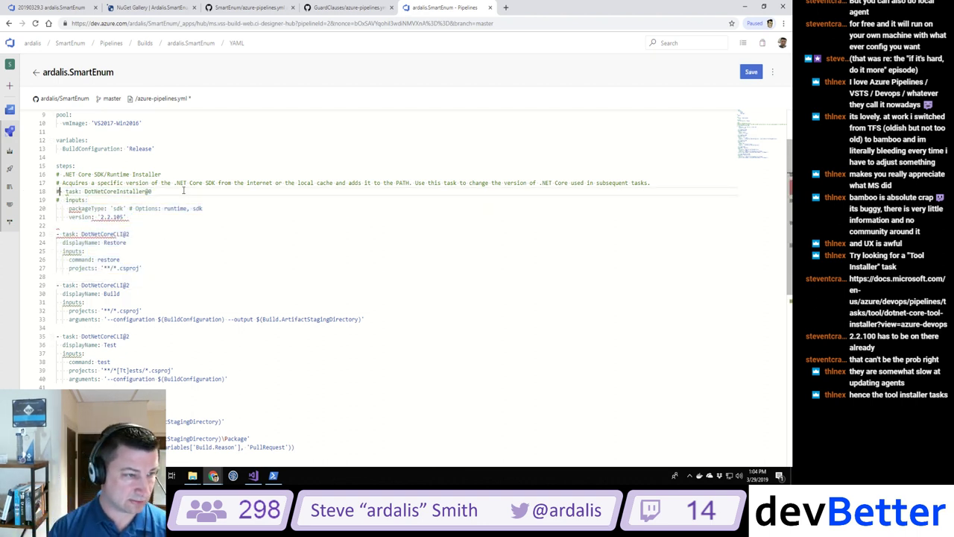
type("#")
key("Down")
key("Down")
key("Home")
type("#")
key("Down")
key("Home")
type("#")
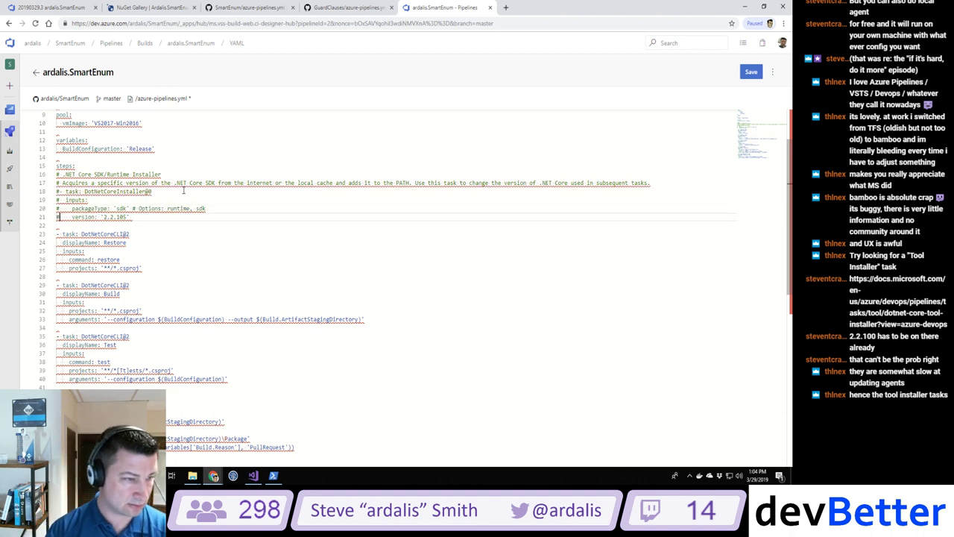
Step: Comment out each line of the Restore task with #
key("Down")
key("Down")
key("Home")
type("#")
key("Down")
key("Home")
type("#")
key("Down")
key("Home")
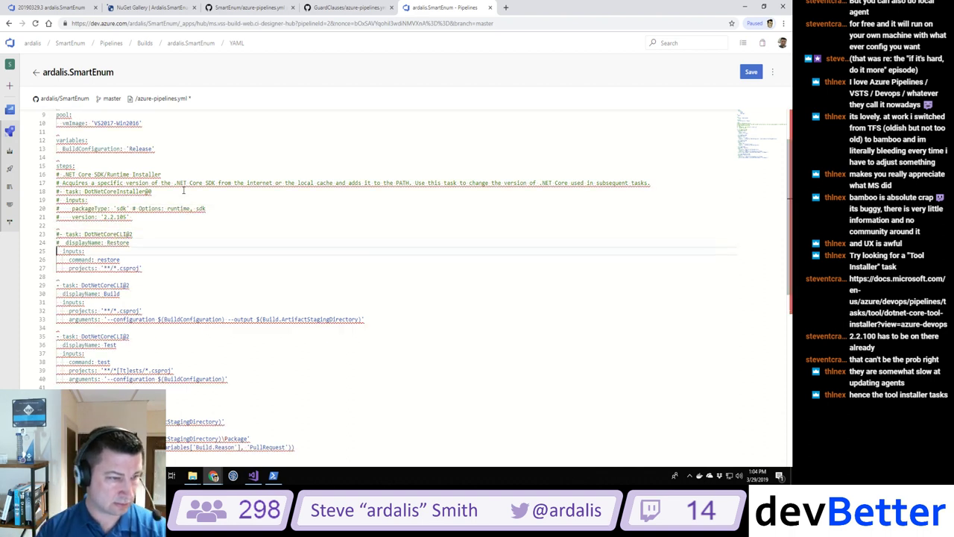
type("#")
key("Down")
key("Home")
type("#")
key("Down")
key("Home")
type("#")
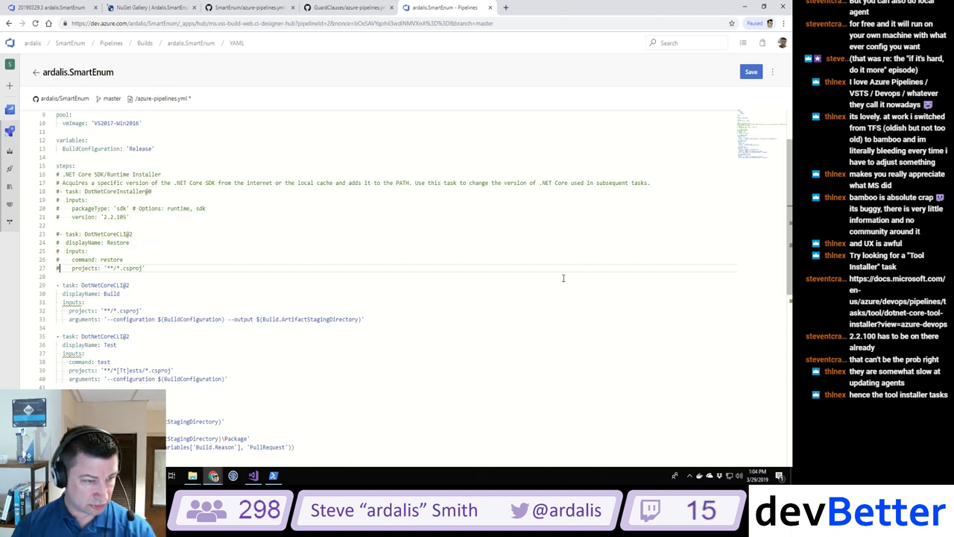
Step: Comment out the blank lines after the installer and Restore tasks, dismissing the property hints
mouse_move(77, 302)
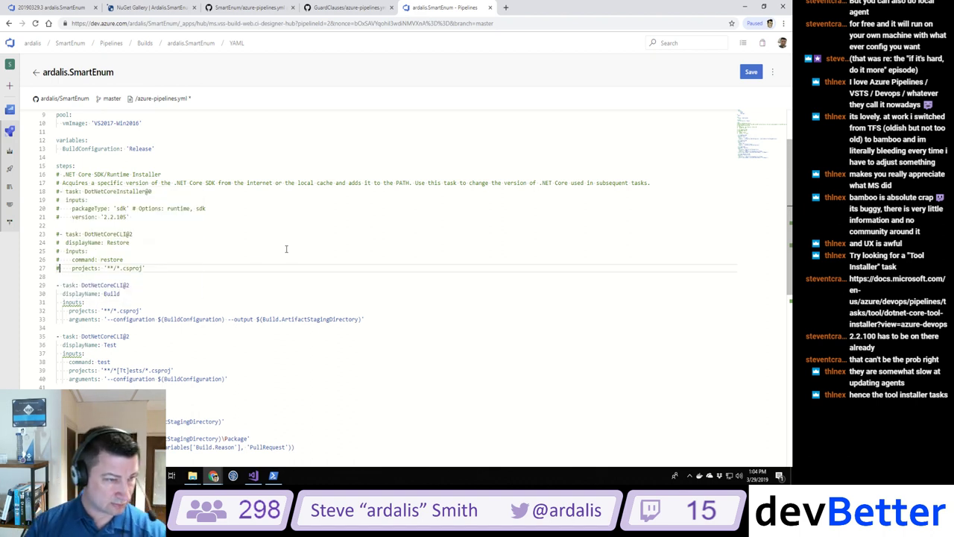
key("Down")
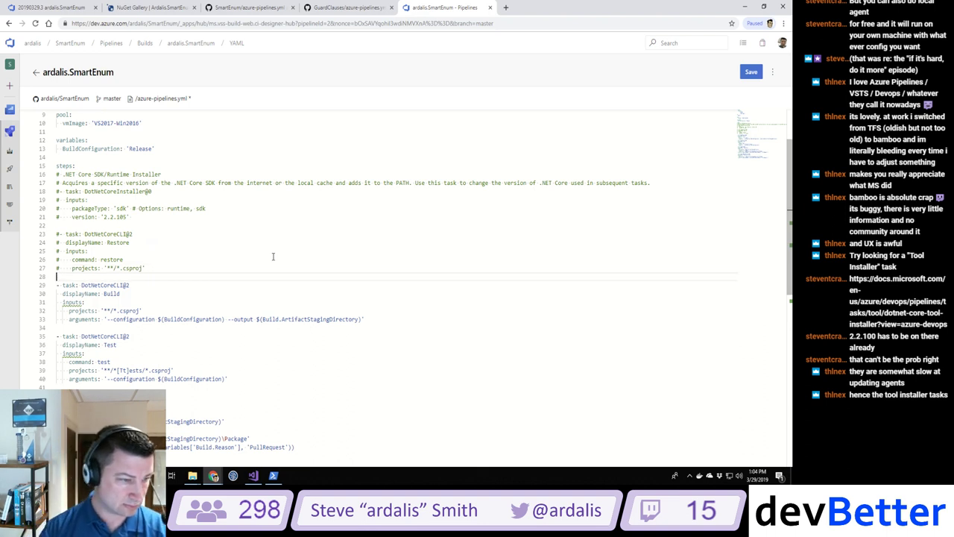
type("#")
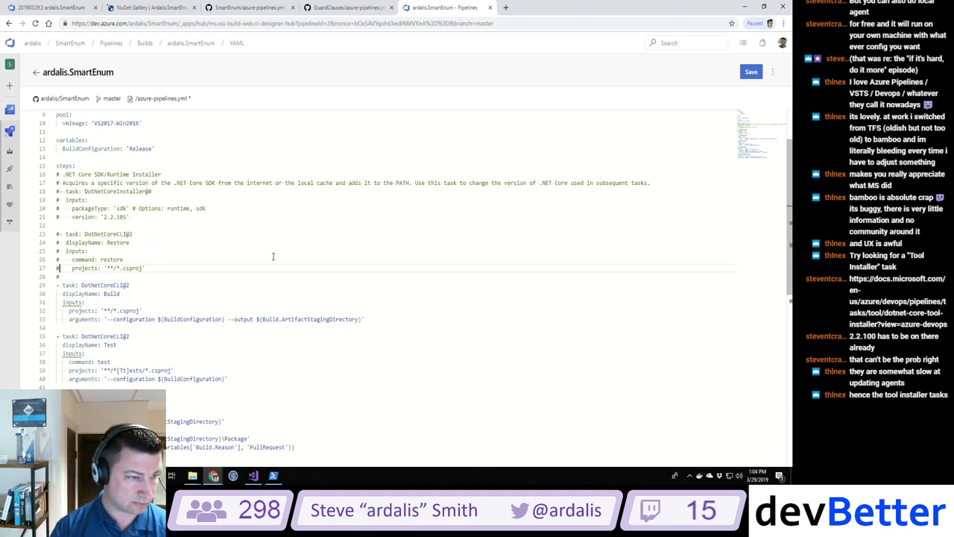
key("Up")
key("Up")
key("Up")
key("Up")
key("Up")
key("Up")
type("#")
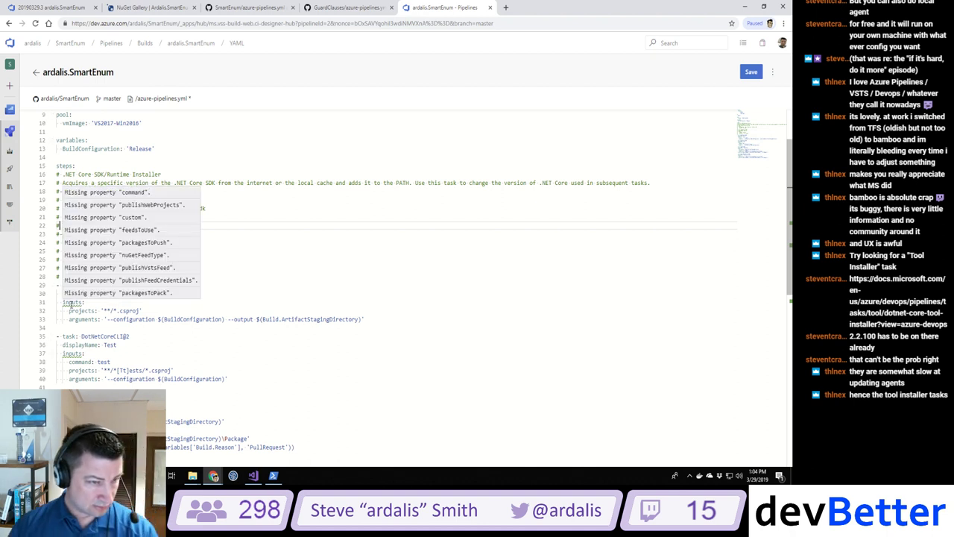
key("Escape")
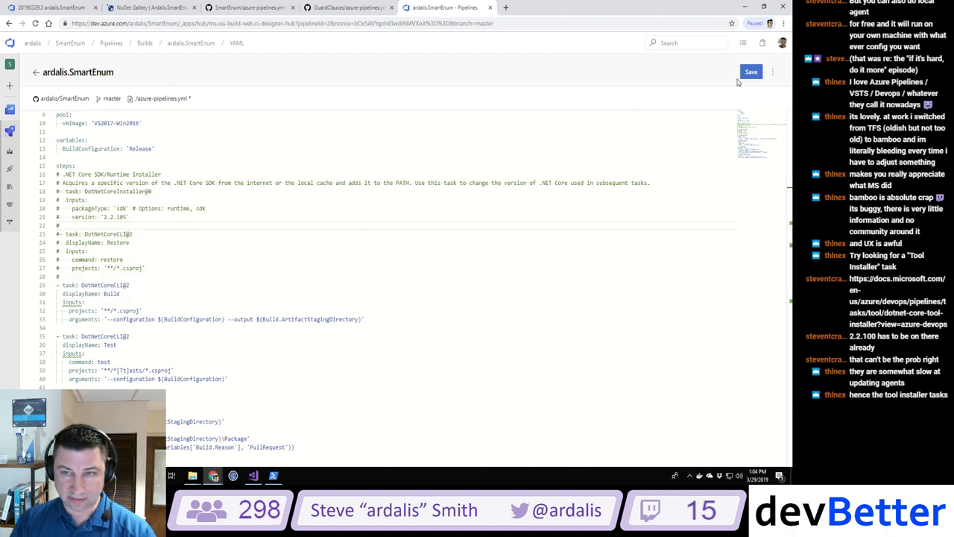
Step: Commit the YAML change directly to master and run the pipeline, opening build #20190329.5
left_click(750, 72)
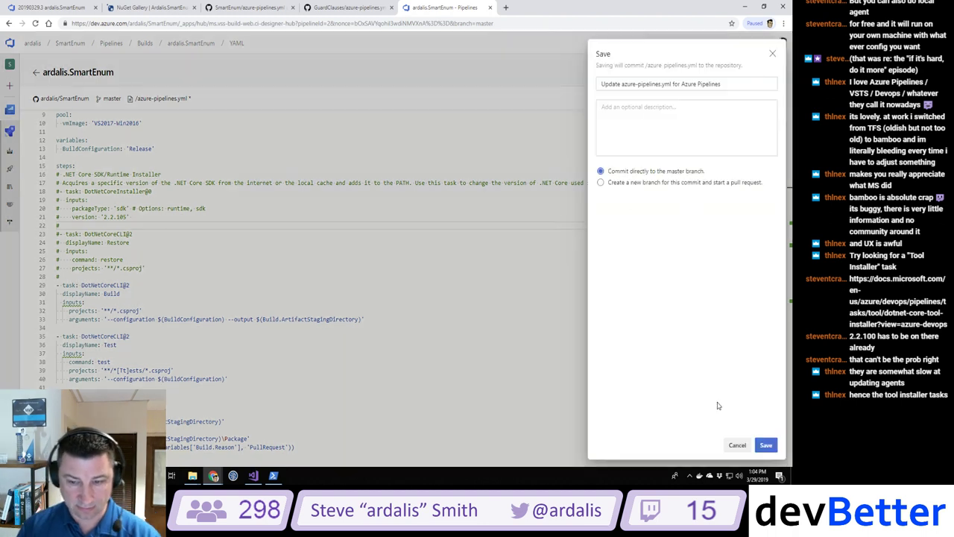
left_click(766, 445)
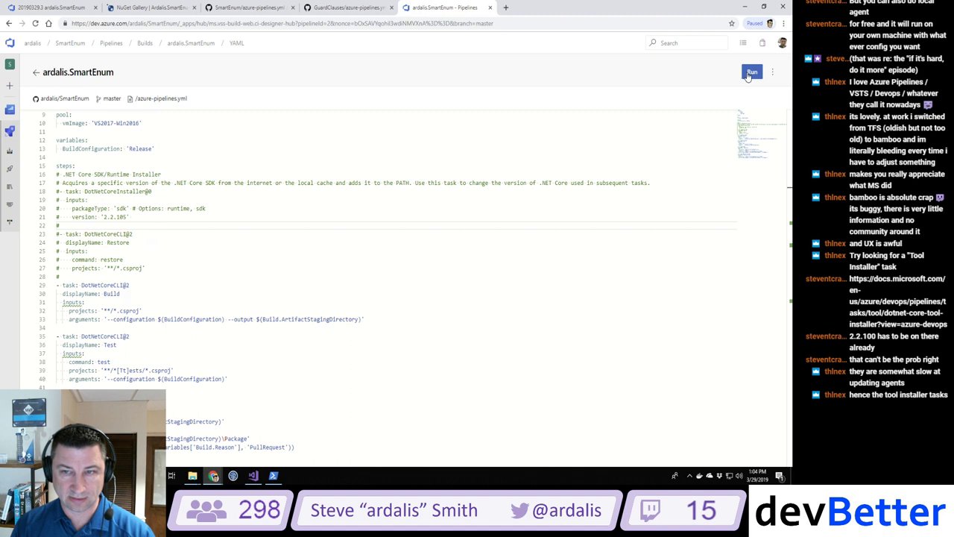
left_click(751, 72)
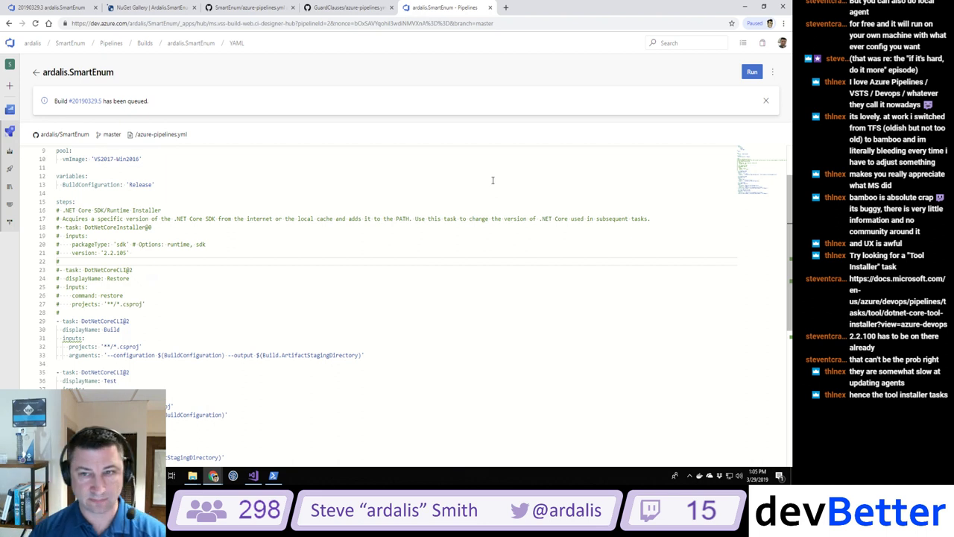
left_click(78, 102)
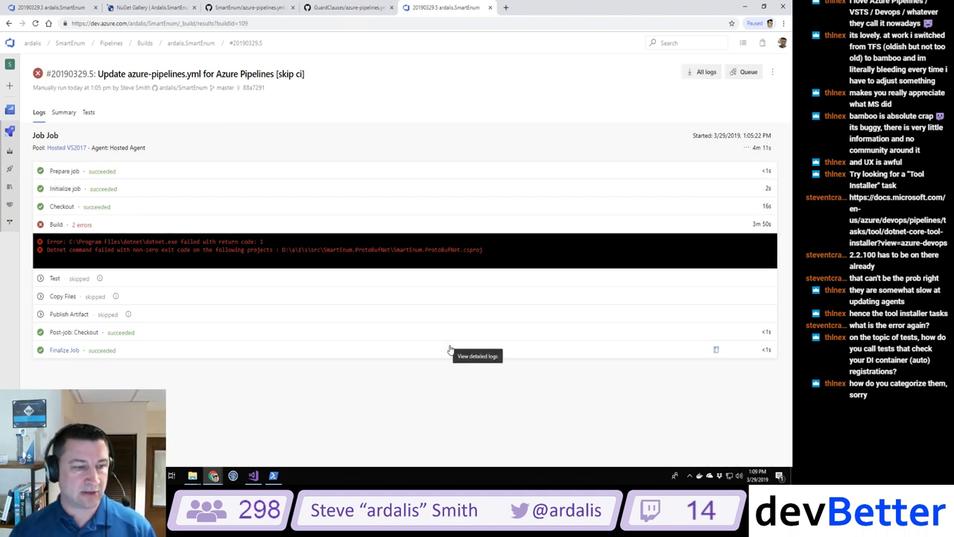
Step: In the Build step's full log, select the missing 'netstandard, Version=2.0.0.0' reference error line
left_click(159, 251)
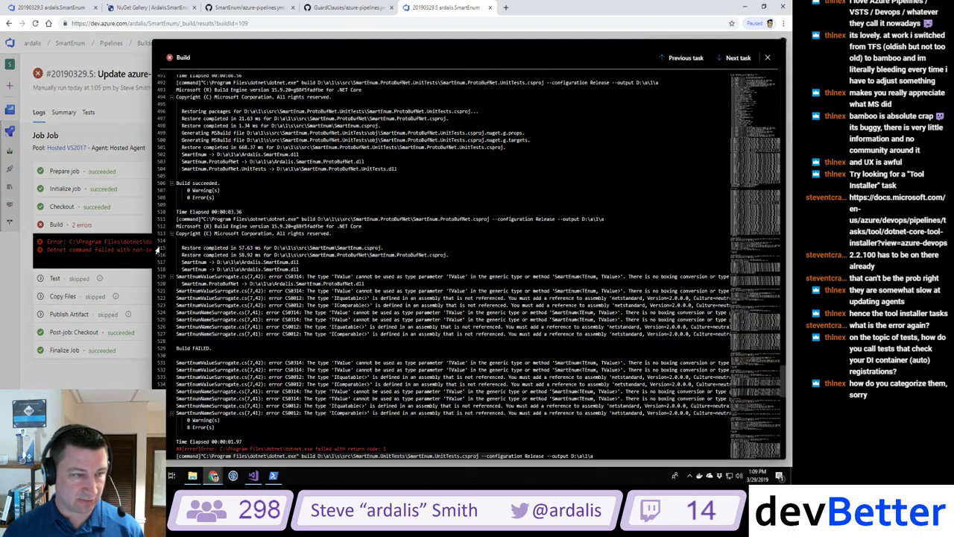
scroll(166, 250, "up", 4)
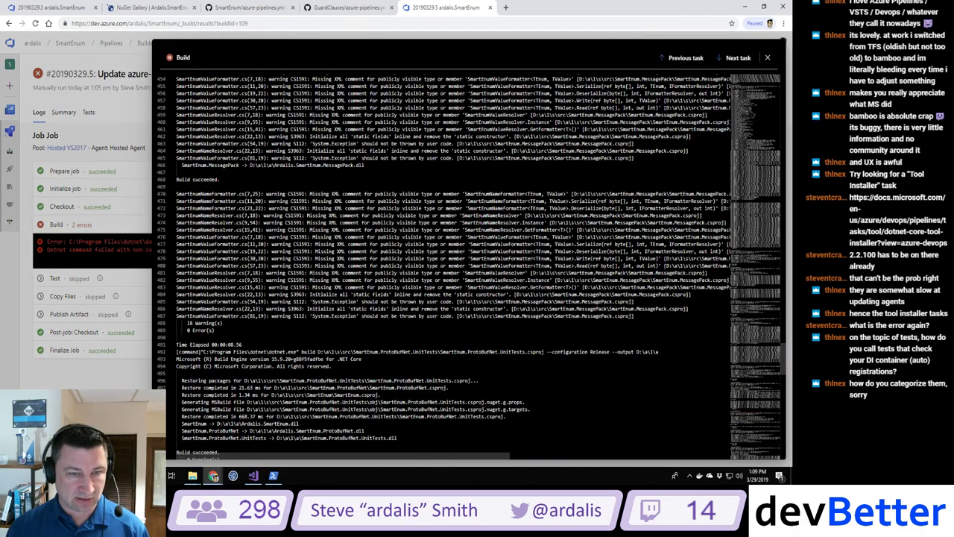
scroll(470, 266, "up", 2)
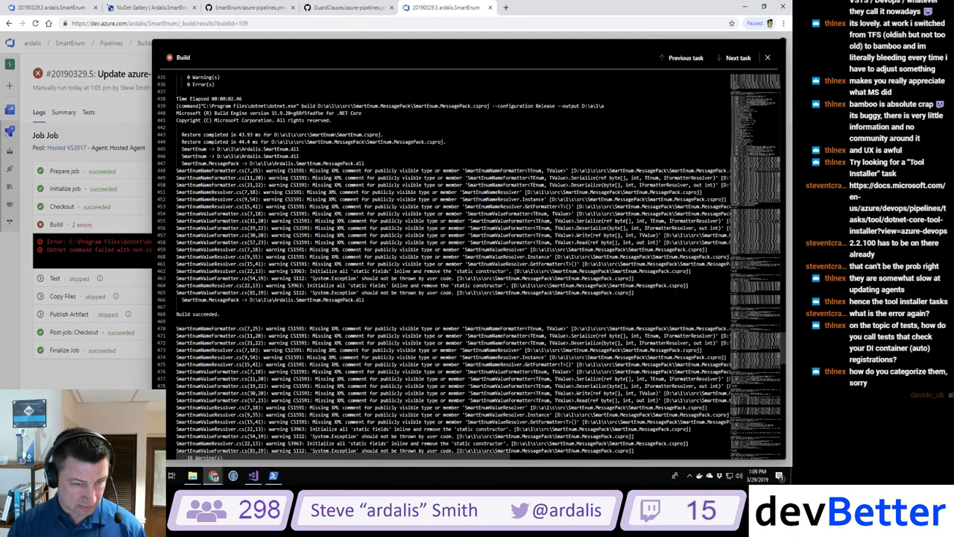
scroll(469, 266, "up", 4)
scroll(470, 266, "up", 13)
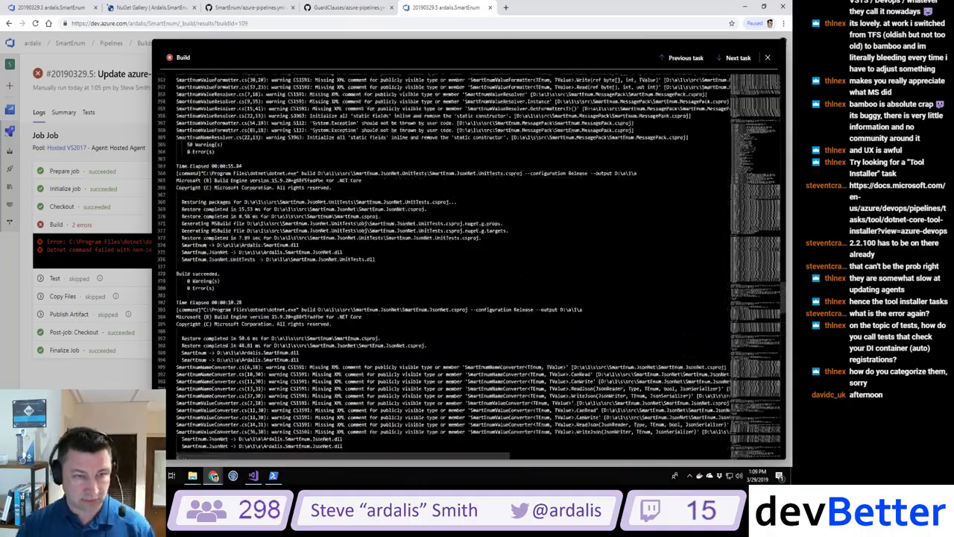
scroll(469, 266, "up", 12)
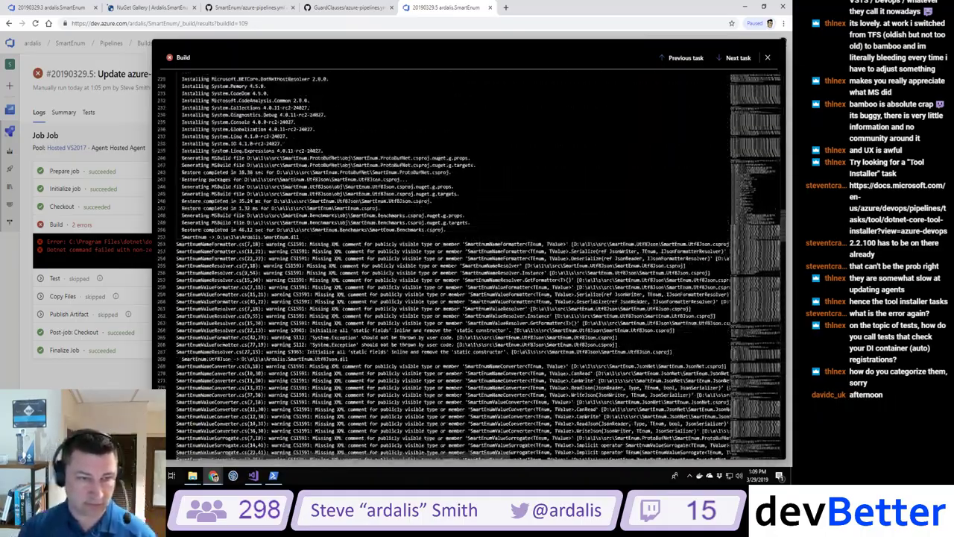
scroll(469, 266, "up", 12)
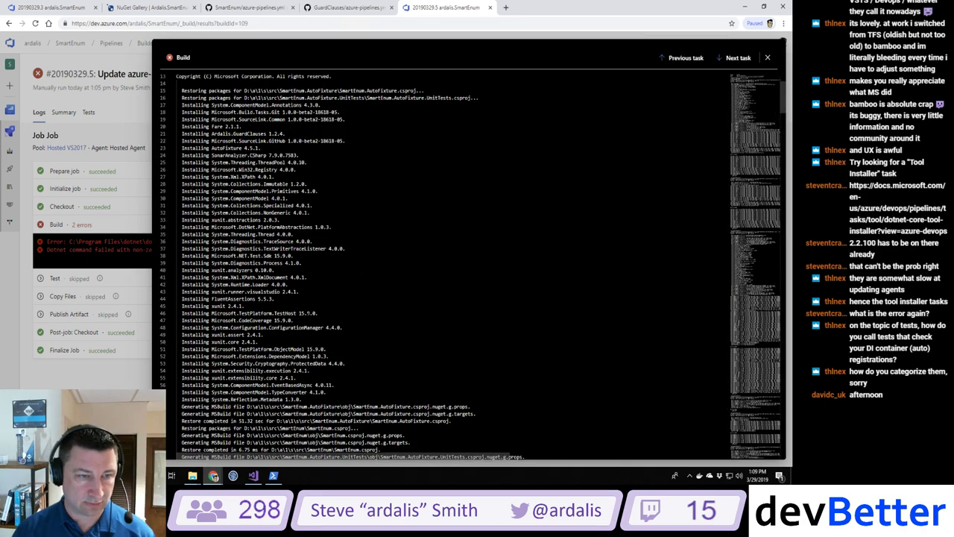
scroll(470, 266, "up", 2)
scroll(786, 145, "down", 7)
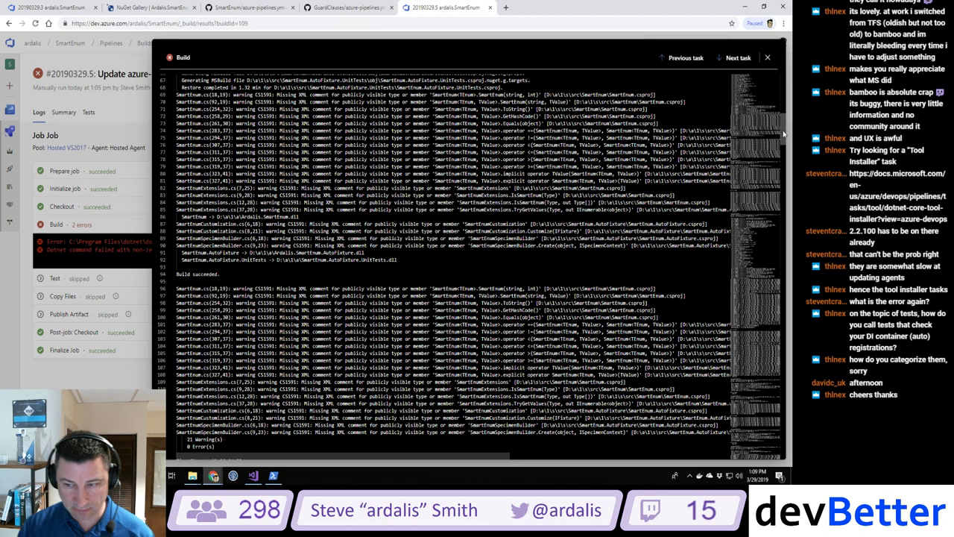
left_click_drag(783, 135, 767, 396)
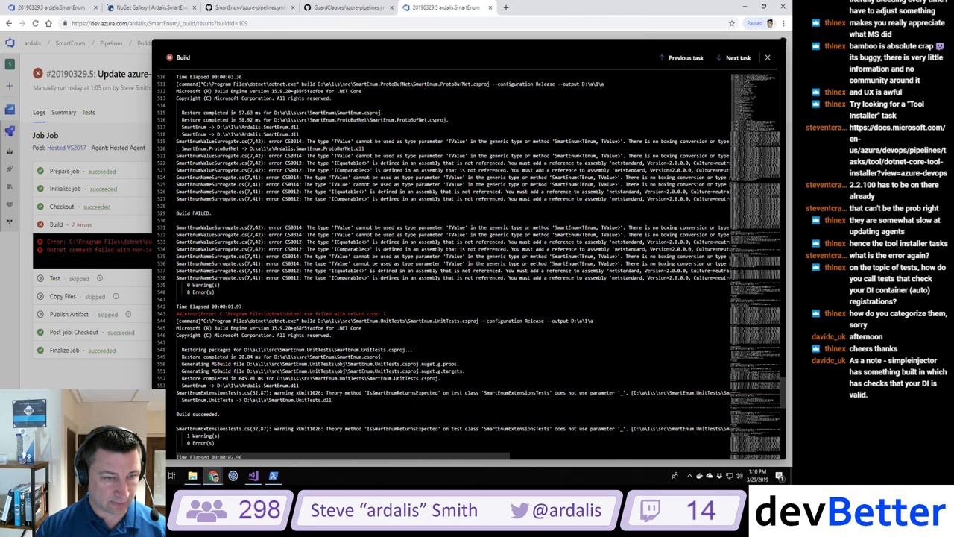
scroll(477, 261, "up", 1)
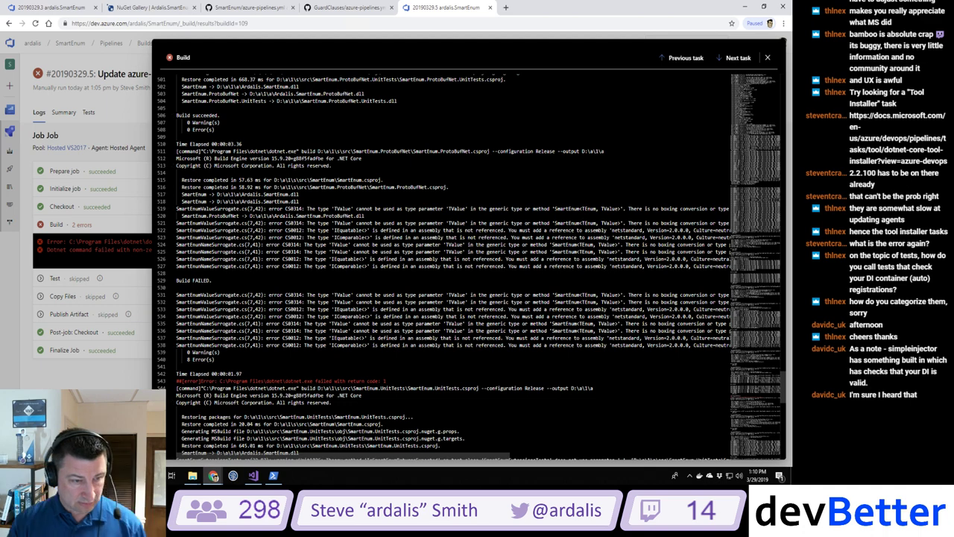
left_click_drag(177, 345, 728, 354)
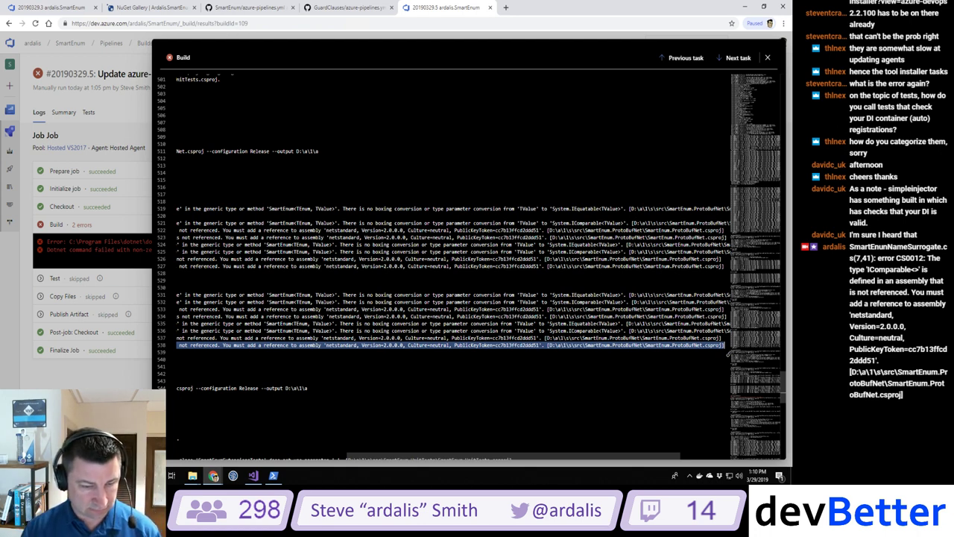
Step: Select the whole netstandard error line, then close the log back to build #20190329.5's summary
triple_click(264, 463)
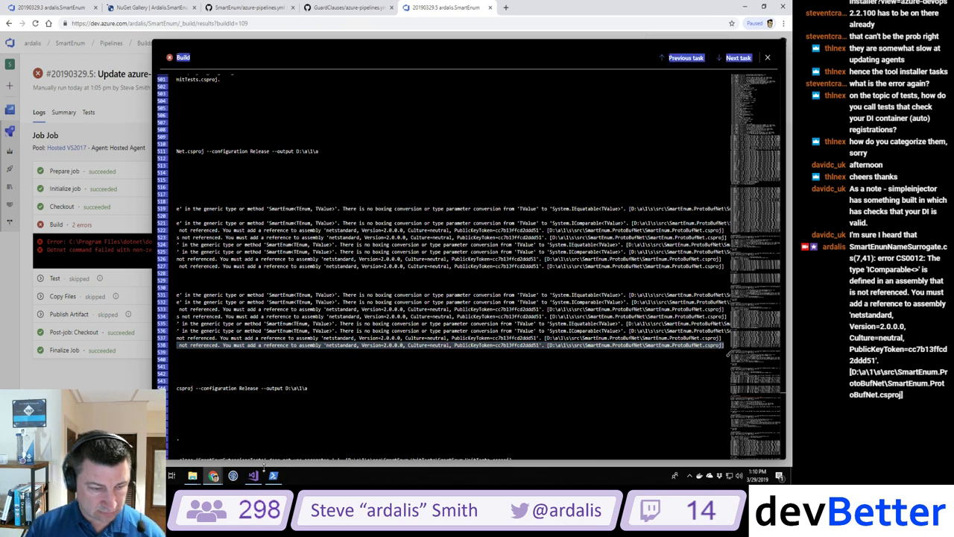
scroll(347, 458, "up", 2)
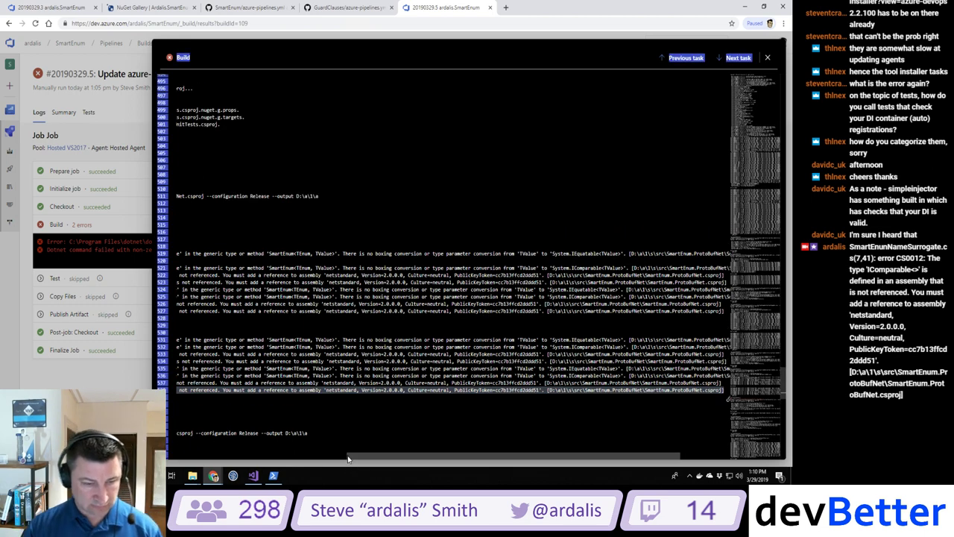
left_click(319, 463)
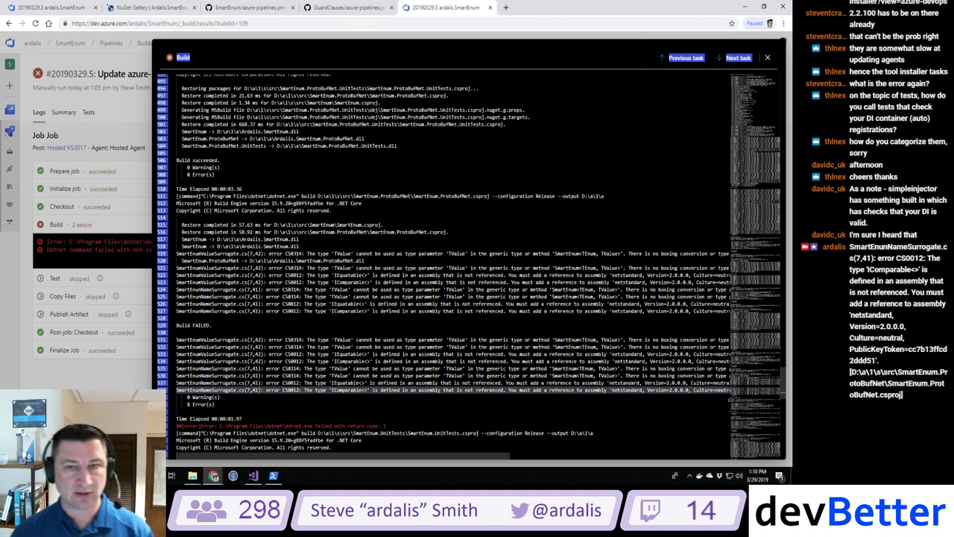
left_click(152, 254)
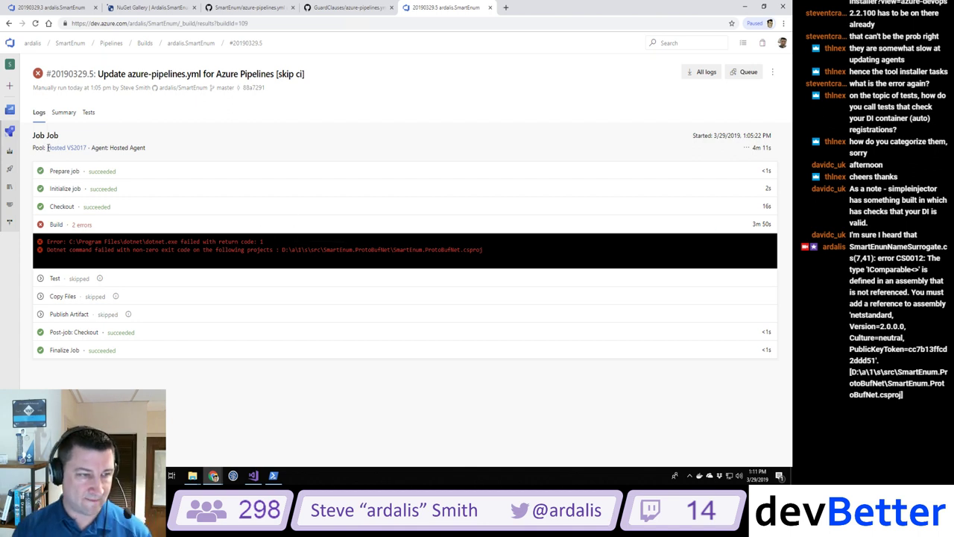
Step: Open the Hosted VS2017 agent pool's settings and widen the pool list
left_click(78, 149)
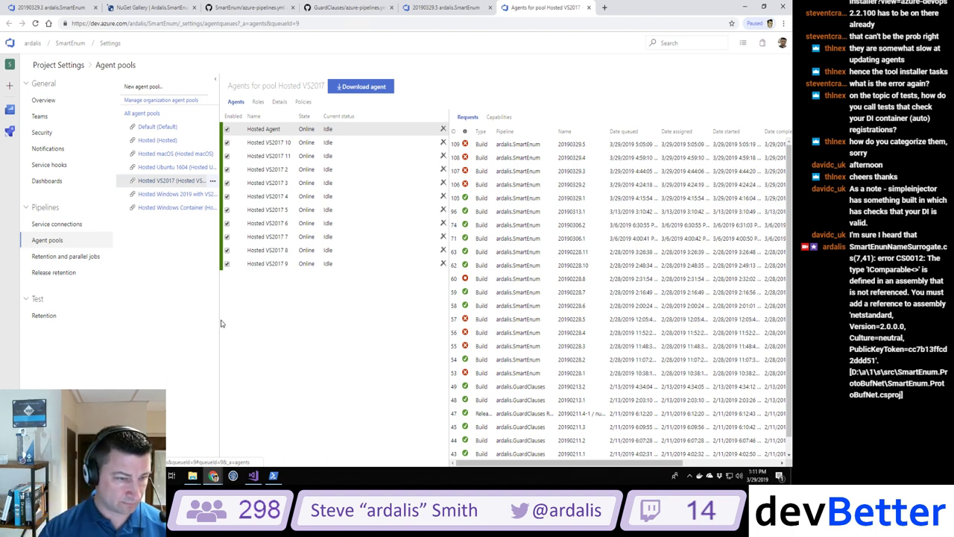
left_click_drag(218, 319, 287, 318)
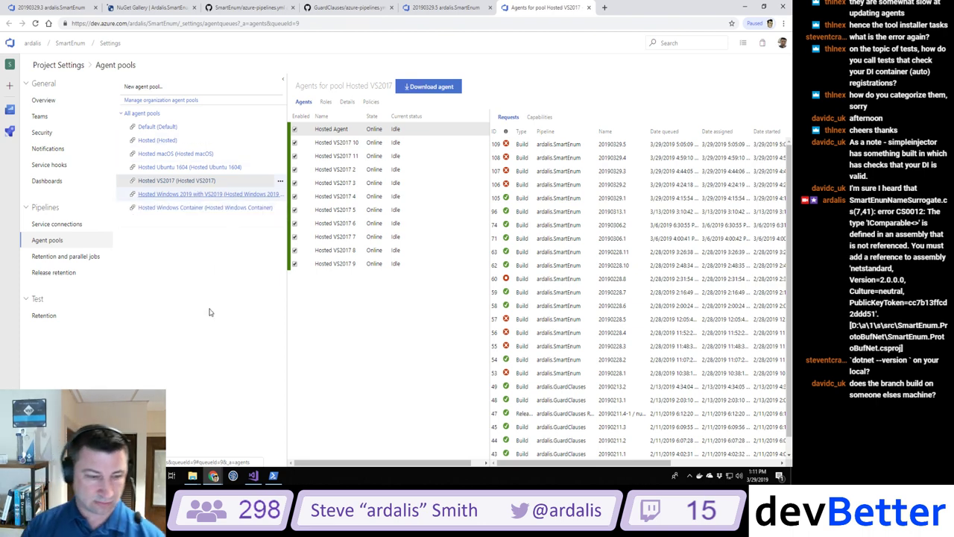
Step: Bring PowerShell forward and step back through command history to the earlier SmartEnum git clone line
left_click(273, 475)
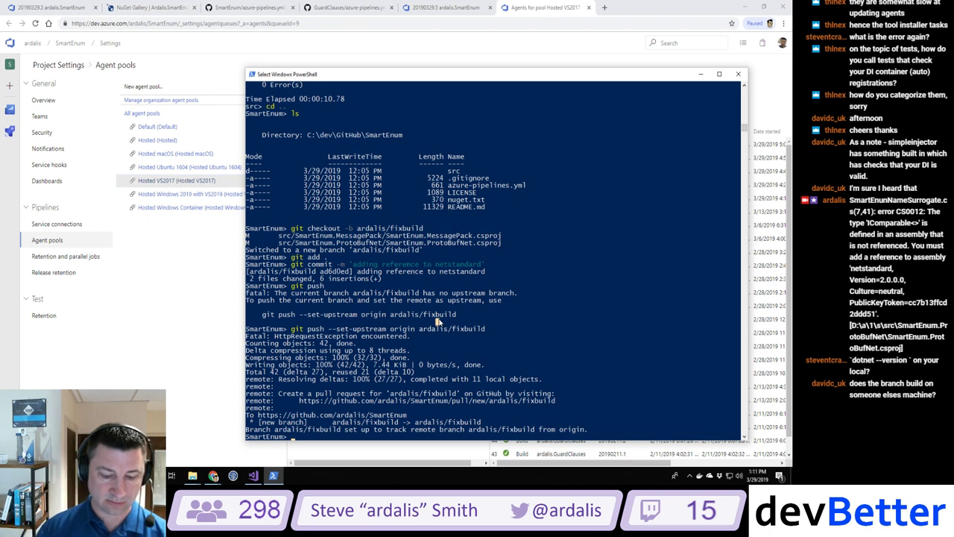
type("dotnet")
key("BackSpace")
key("BackSpace")
key("BackSpace")
key("BackSpace")
key("BackSpace")
key("BackSpace")
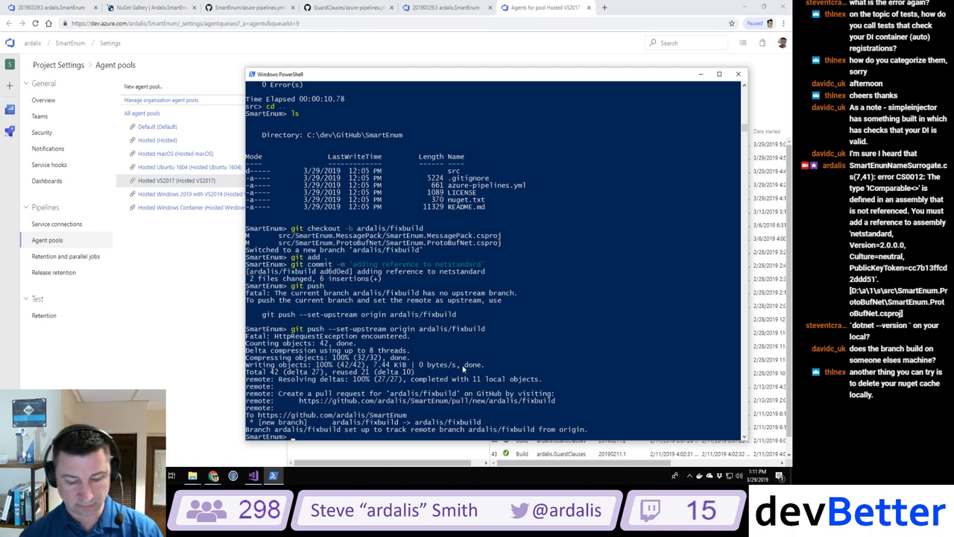
type("ls")
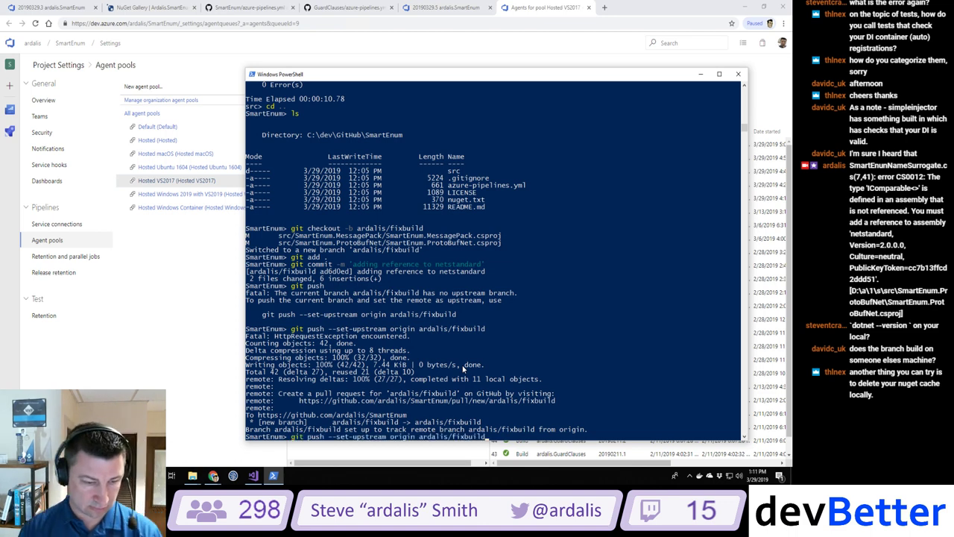
key("BackSpace")
key("BackSpace")
type("cd ..")
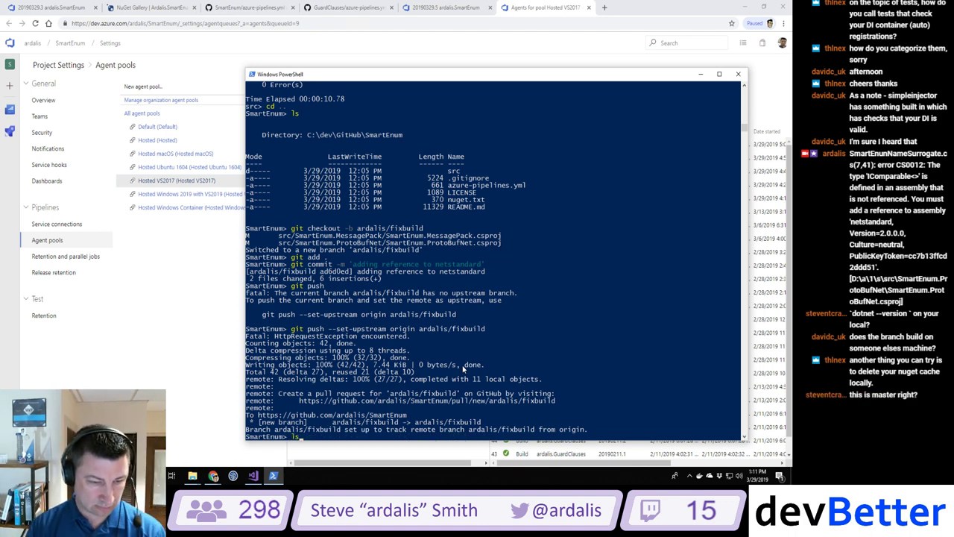
key("BackSpace")
key("BackSpace")
key("BackSpace")
key("BackSpace")
key("BackSpace")
type("ls")
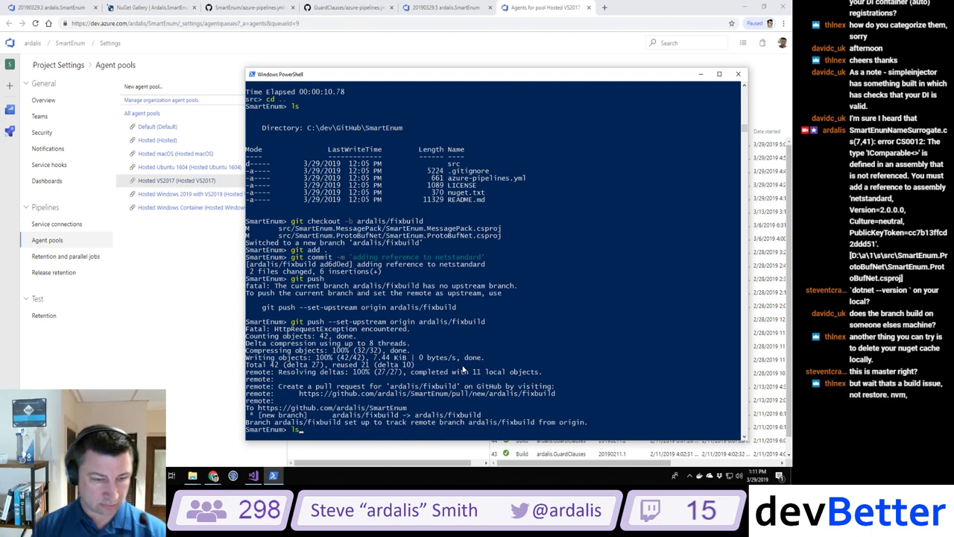
key("BackSpace")
key("BackSpace")
type("git pull")
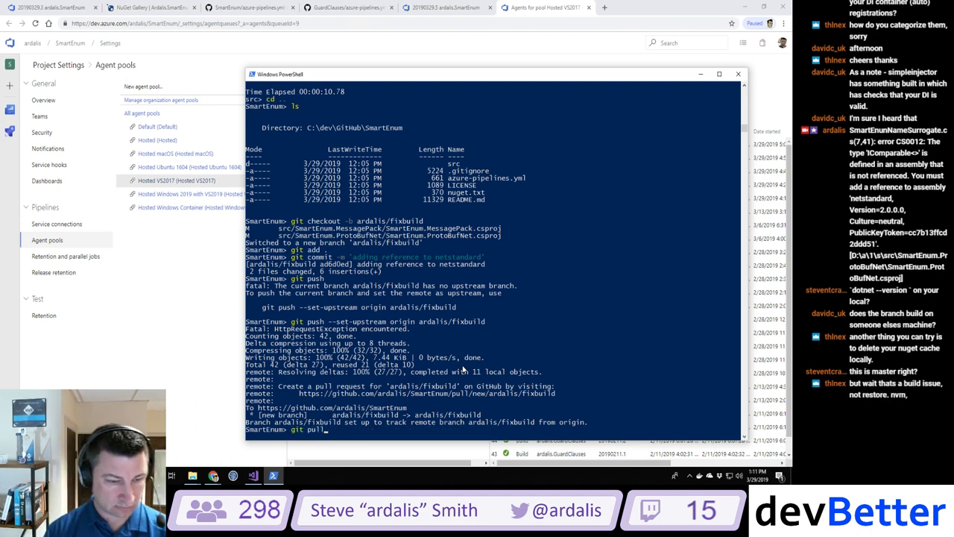
key("Up")
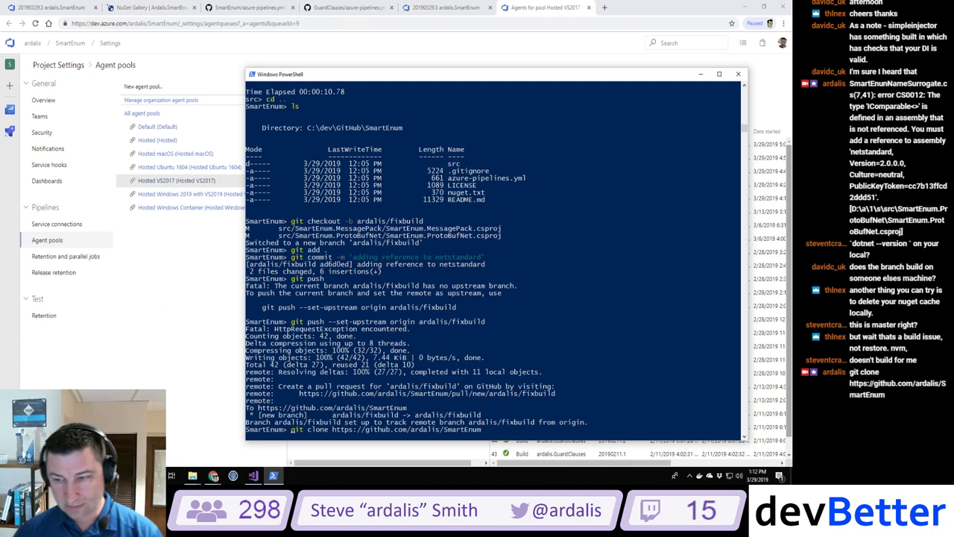
Step: Cancel the stray console text selections and discard the unfinished git clone command
left_click(553, 339)
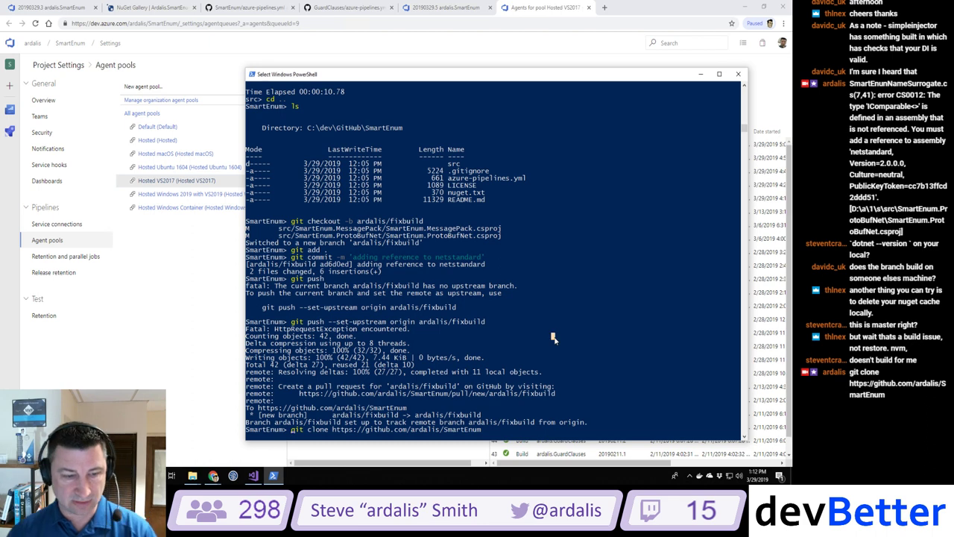
key("Escape")
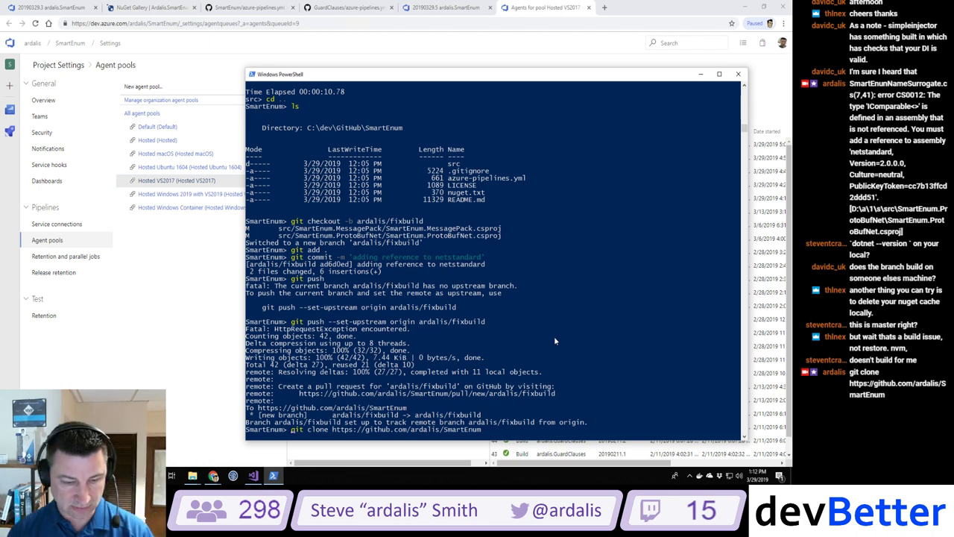
left_click(554, 341)
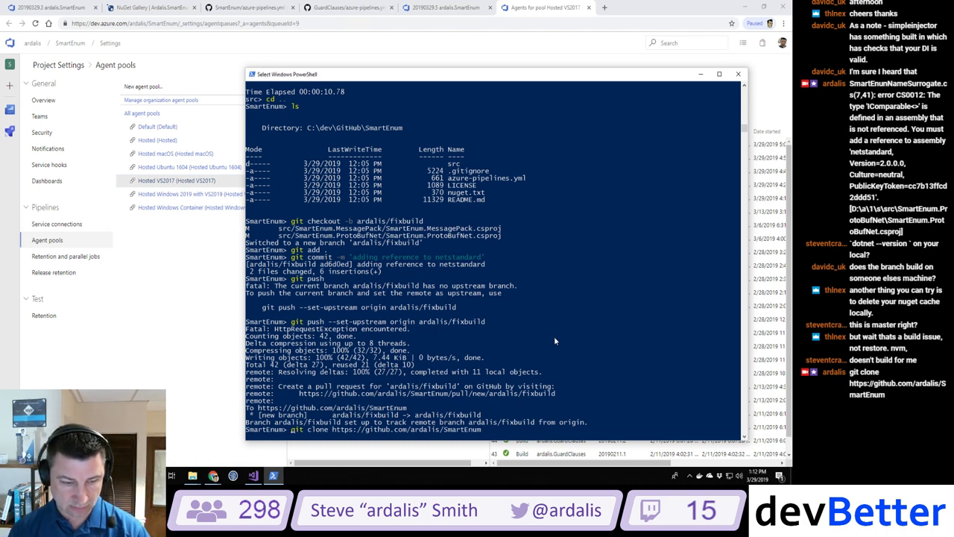
key("Escape")
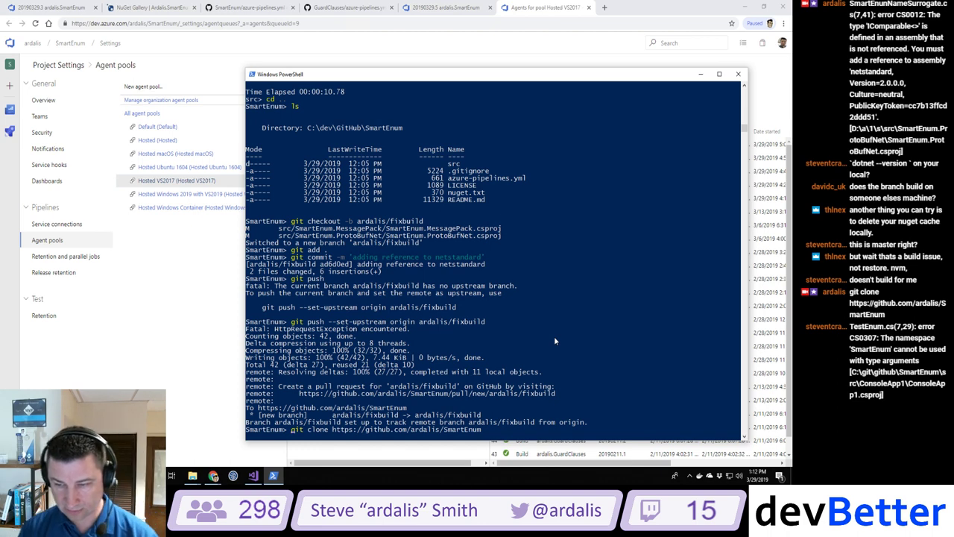
left_click(585, 325)
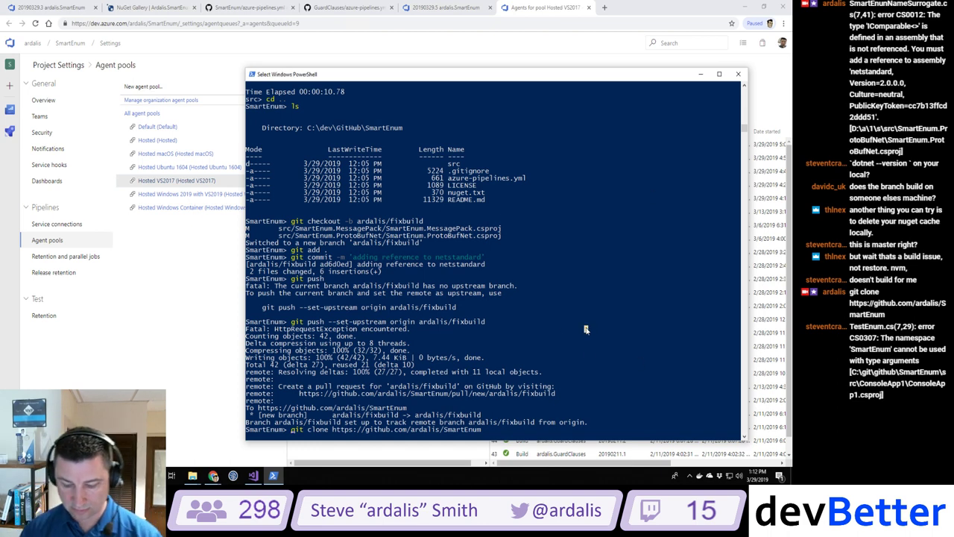
key("Escape")
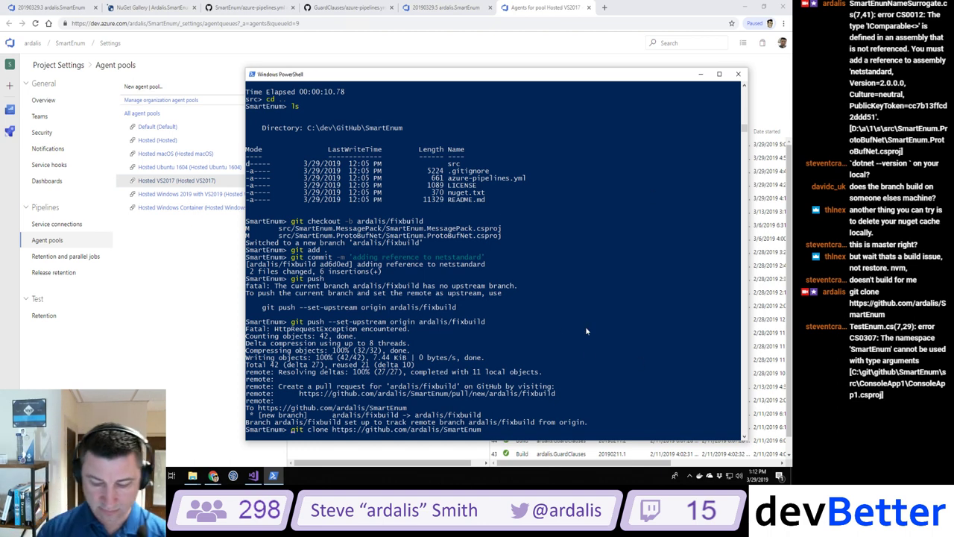
key("ctrl+a")
key("BackSpace")
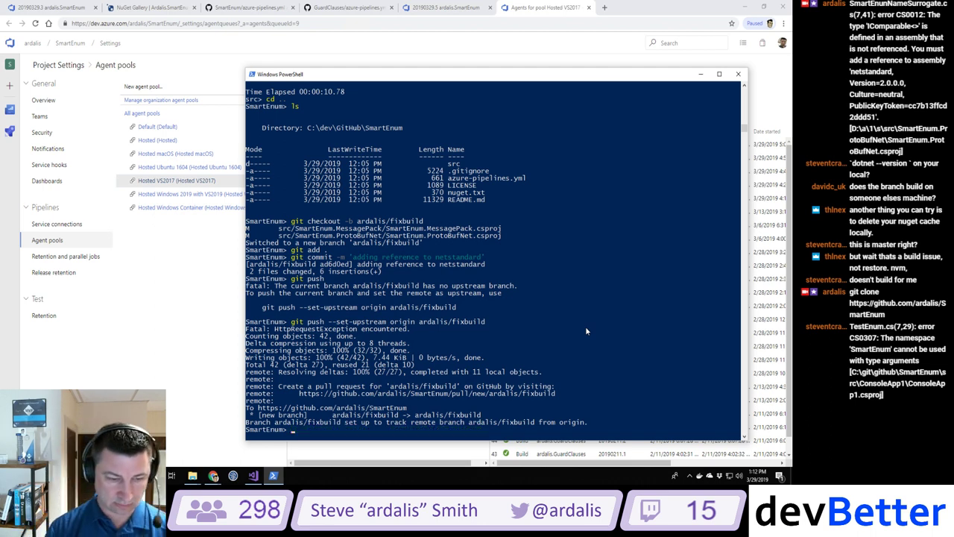
Step: Clear the console, move into the src folder and run dotnet build on the fixbuild branch
type("cls")
key("Return")
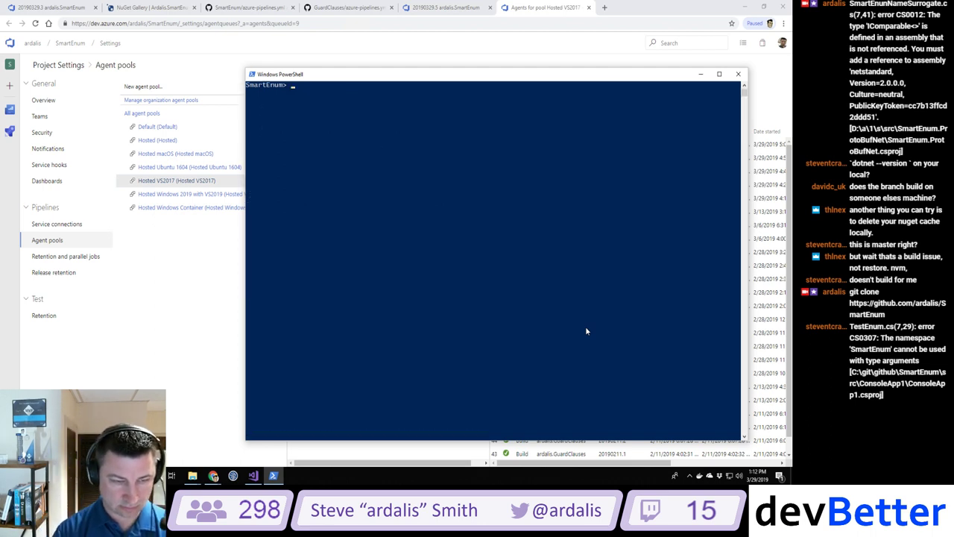
type("ls")
key("Return")
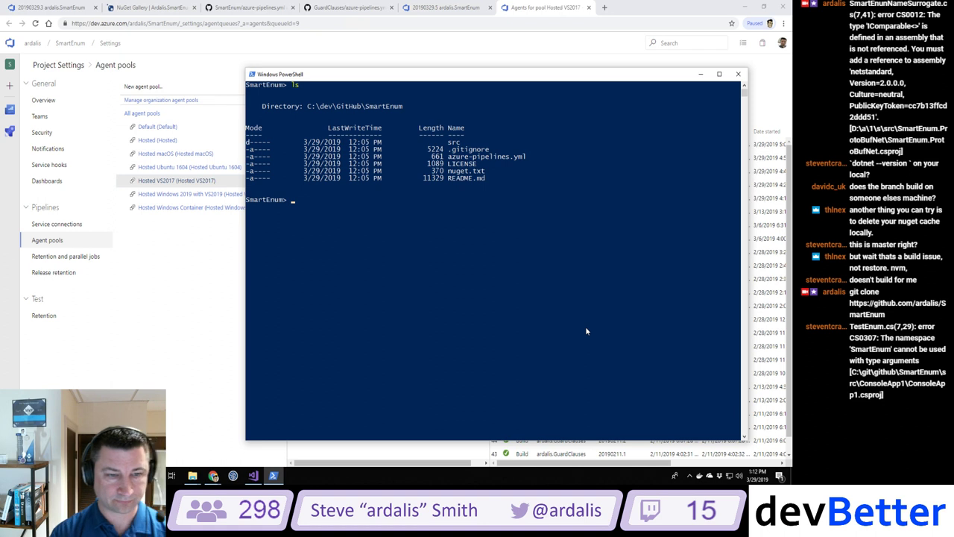
type("cd src")
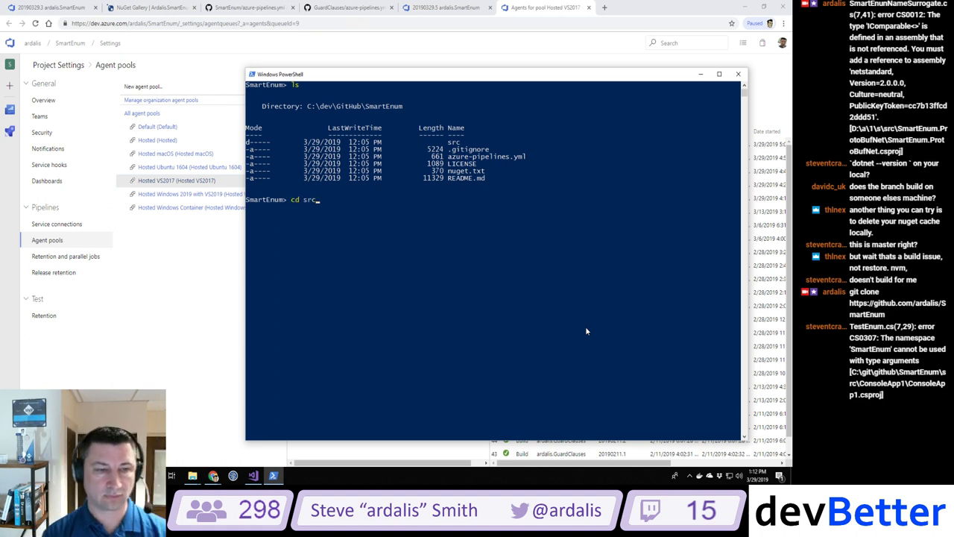
key("Return")
type("ls")
key("Return")
type("dotnet build")
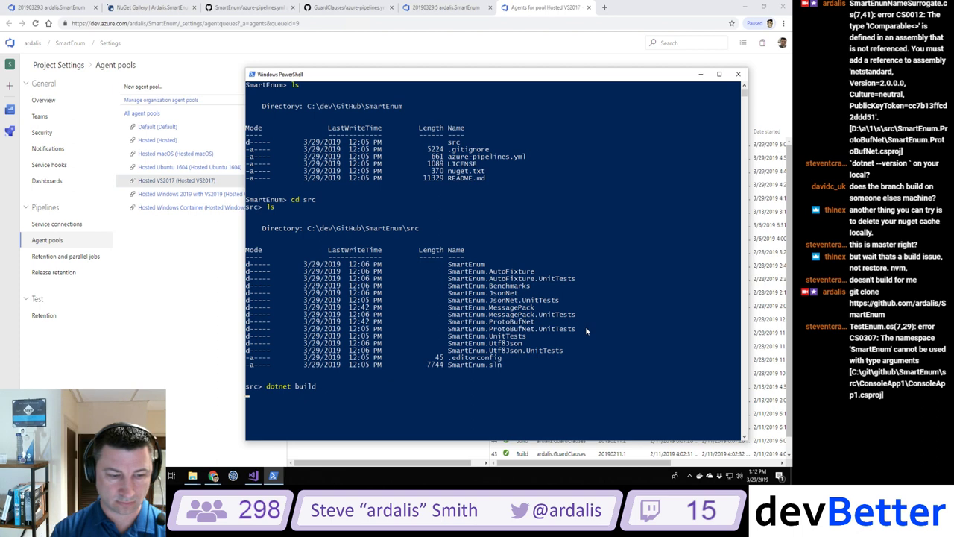
key("Return")
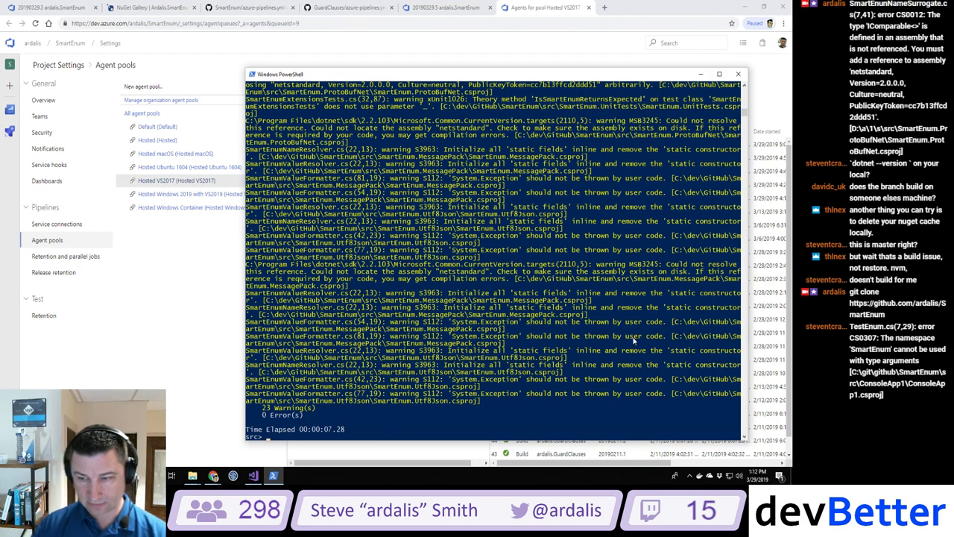
Step: Review the build output and select the MSB3245 missing netstandard warning text
scroll(602, 340, "up", 1)
scroll(602, 340, "up", 8)
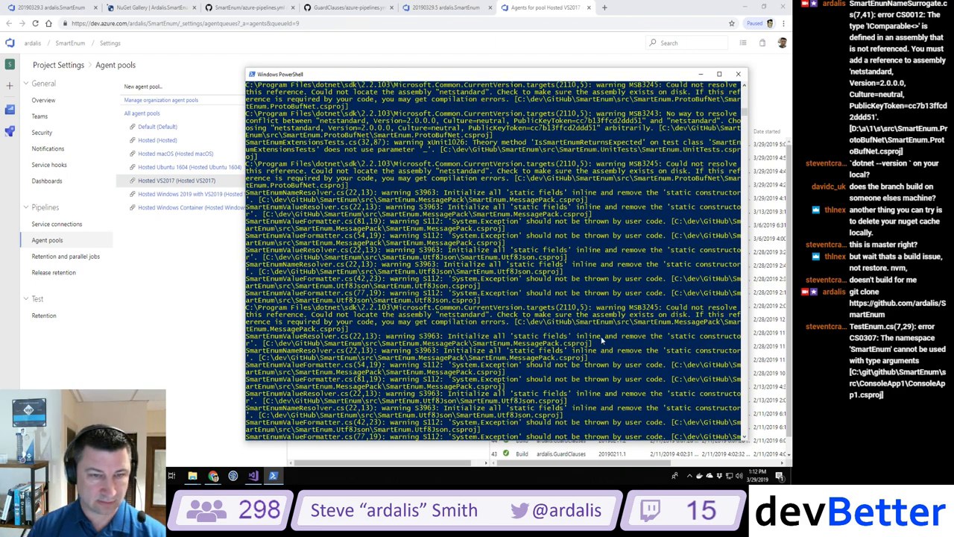
scroll(602, 341, "up", 20)
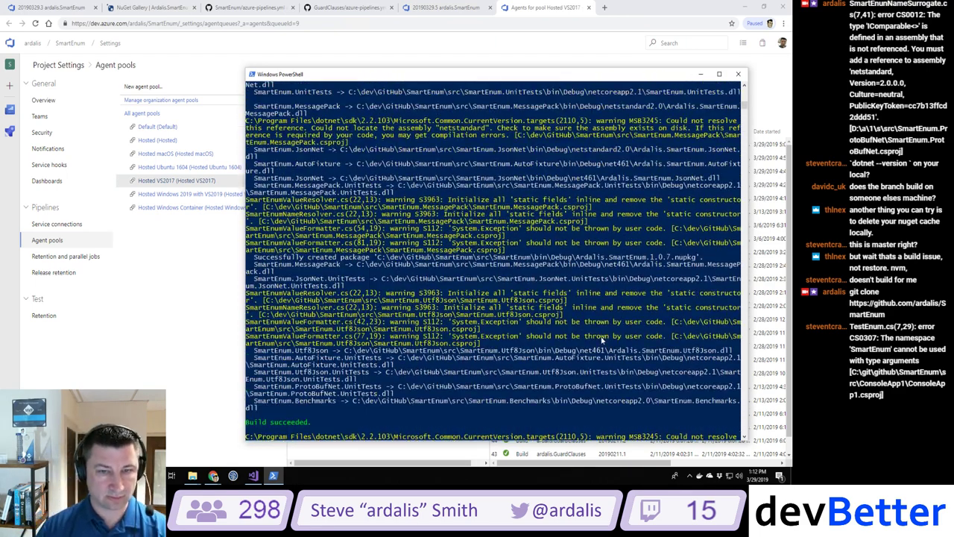
scroll(602, 341, "up", 11)
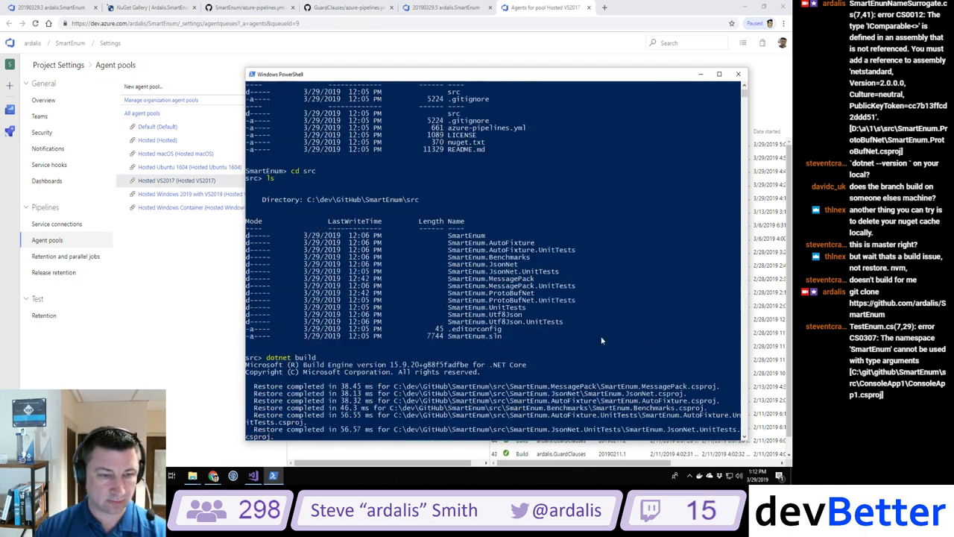
scroll(602, 340, "down", 11)
scroll(602, 341, "down", 11)
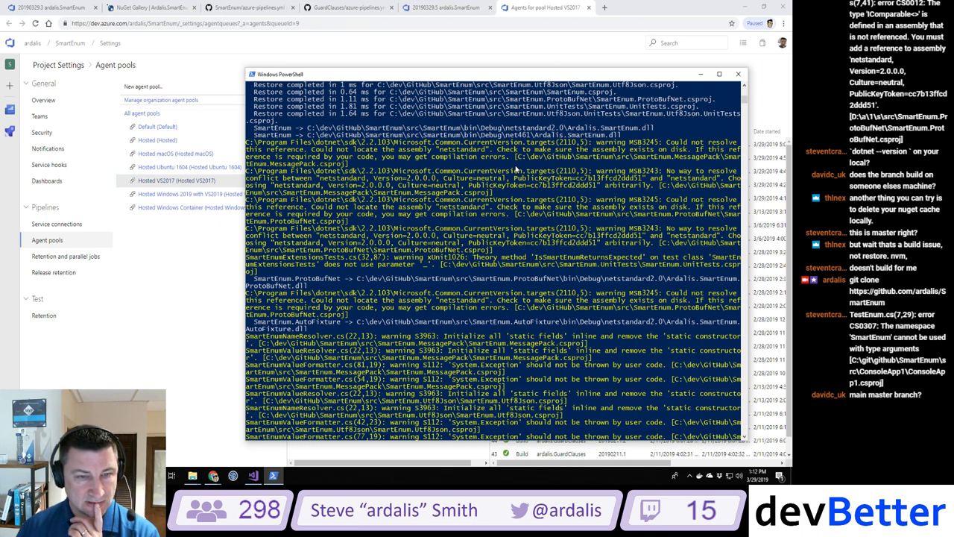
left_click_drag(359, 169, 246, 141)
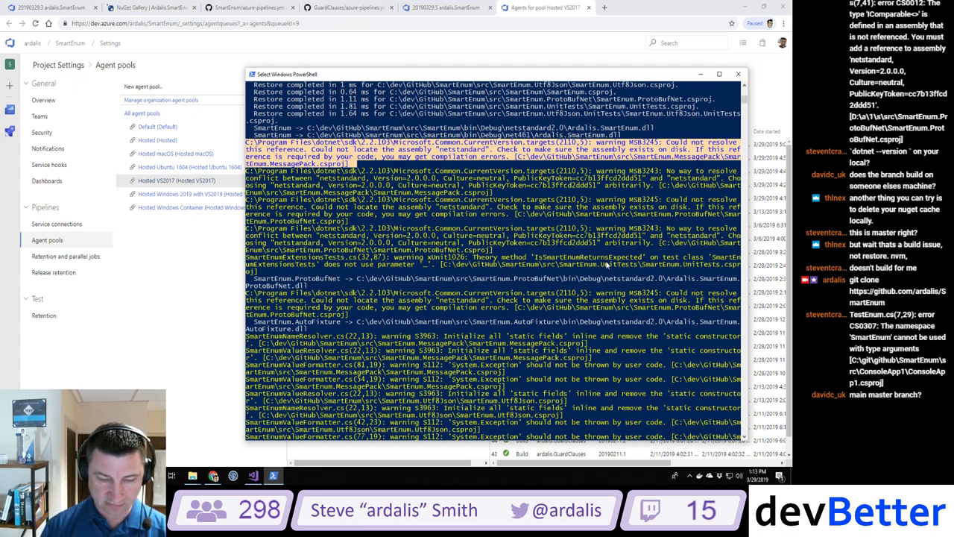
Step: Copy the selected warning, check git status, and check out the master branch
key("ctrl+c")
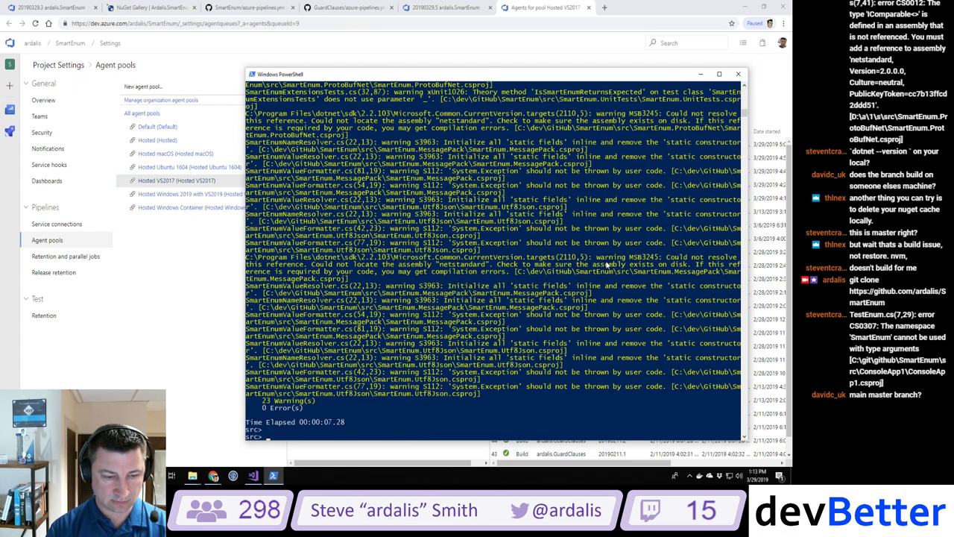
type("git status")
key("Return")
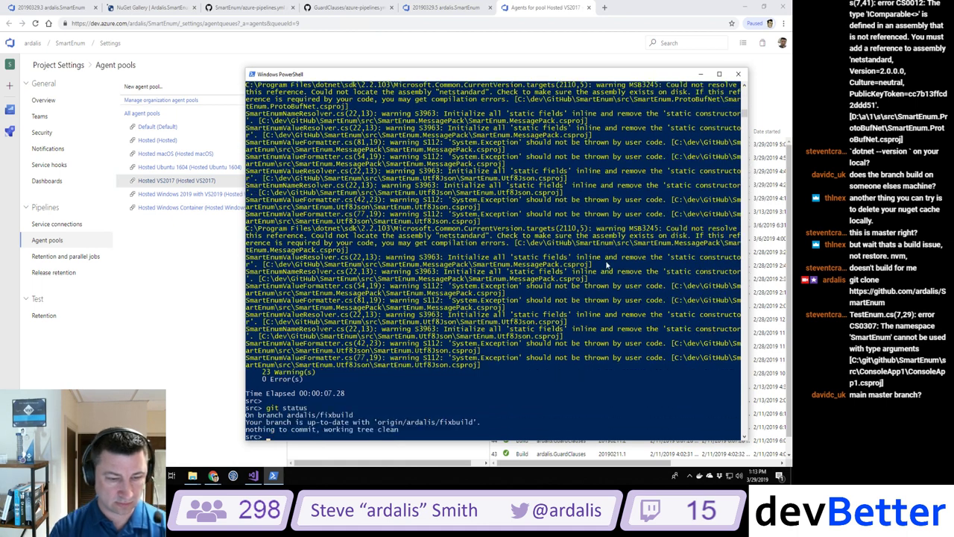
type("git checkout master")
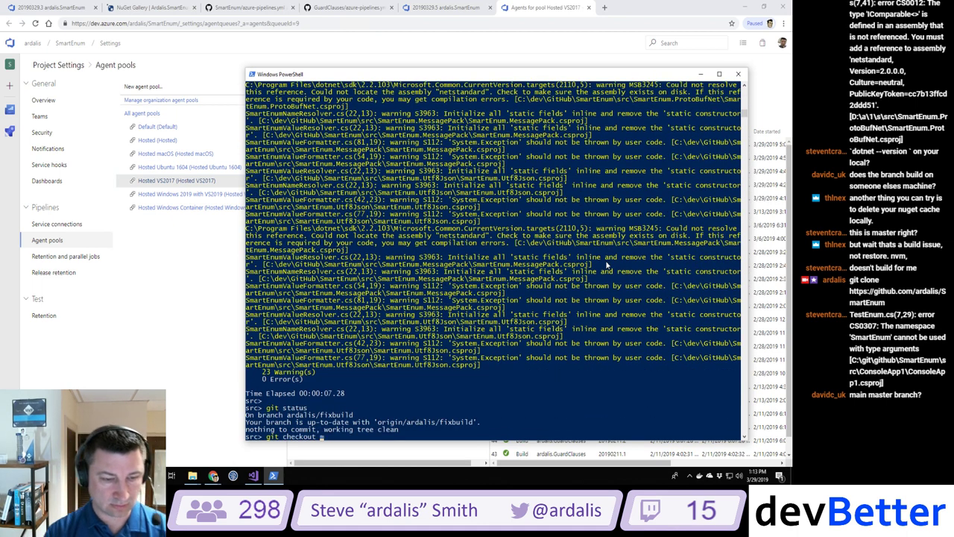
key("Return")
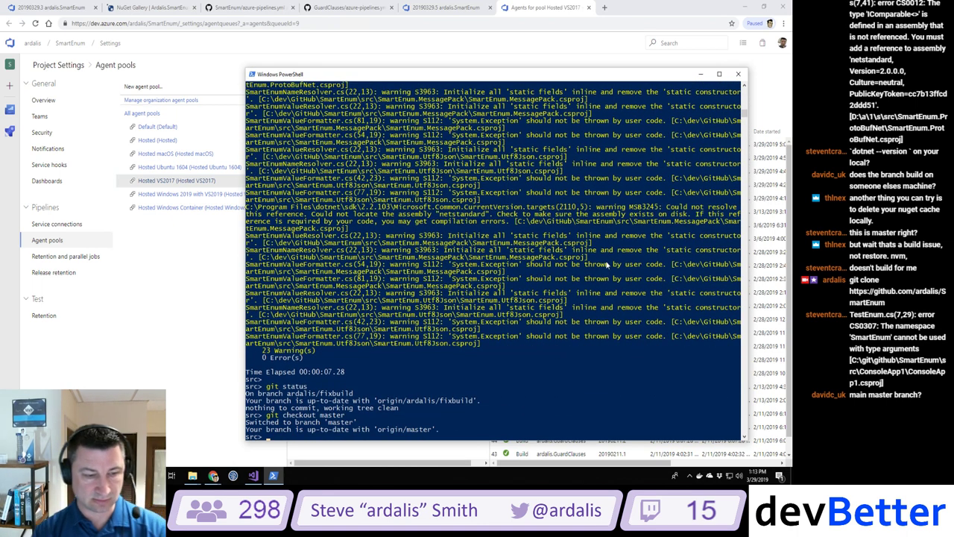
Step: Run dotnet build on master twice and review the output: 17 warnings, 0 errors
type("dotnet build")
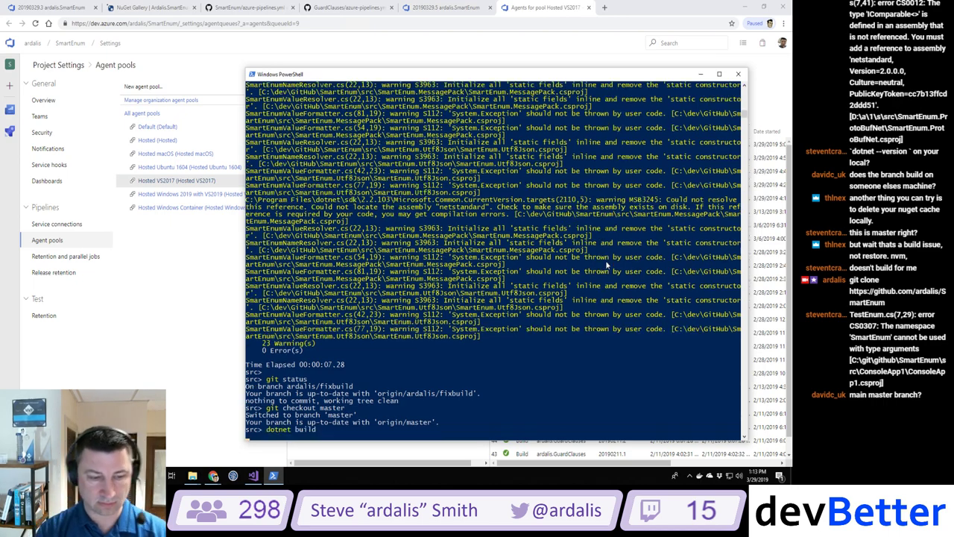
key("Return")
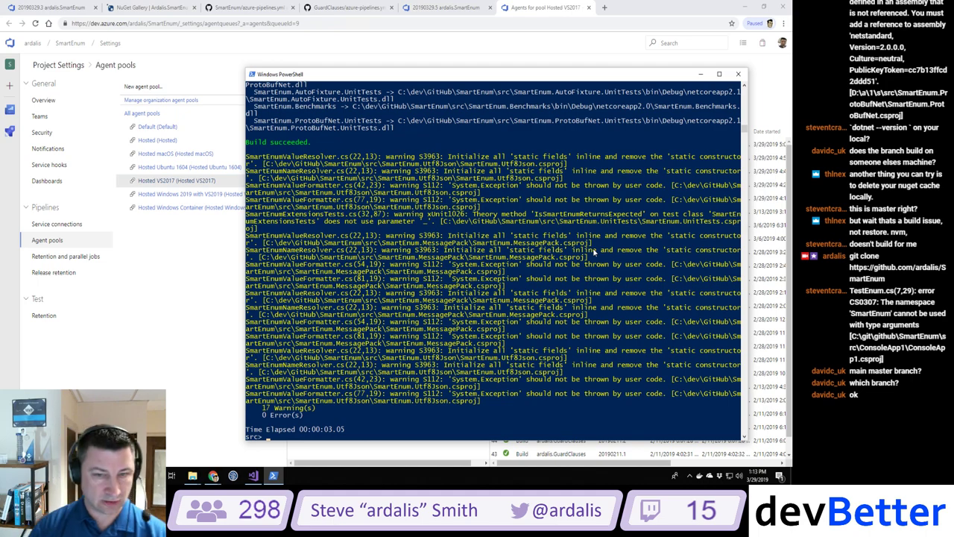
key("Up")
key("Return")
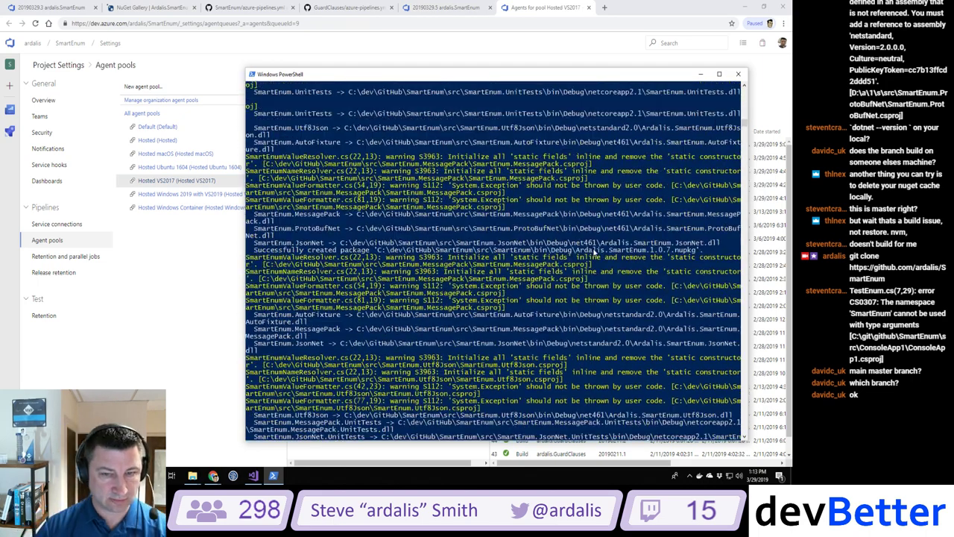
scroll(594, 252, "up", 3)
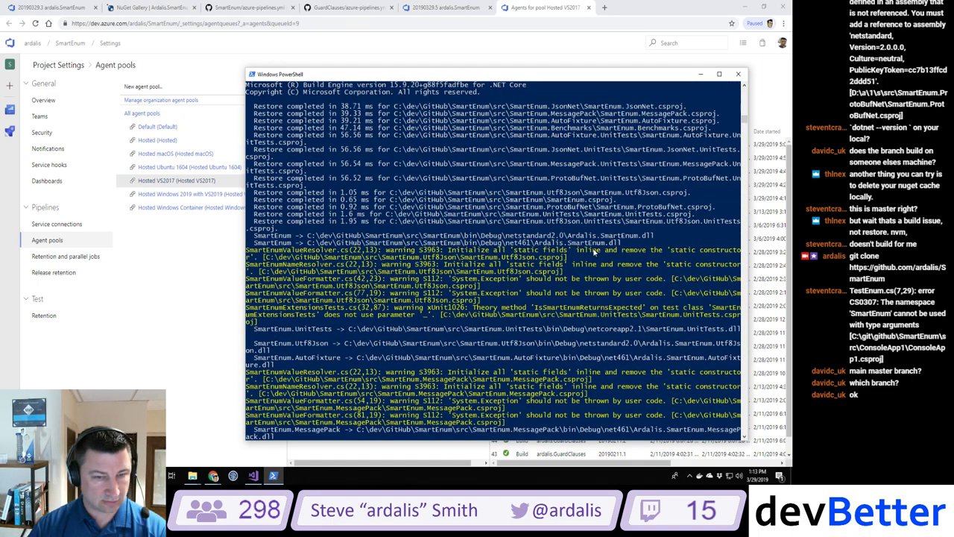
scroll(594, 252, "up", 6)
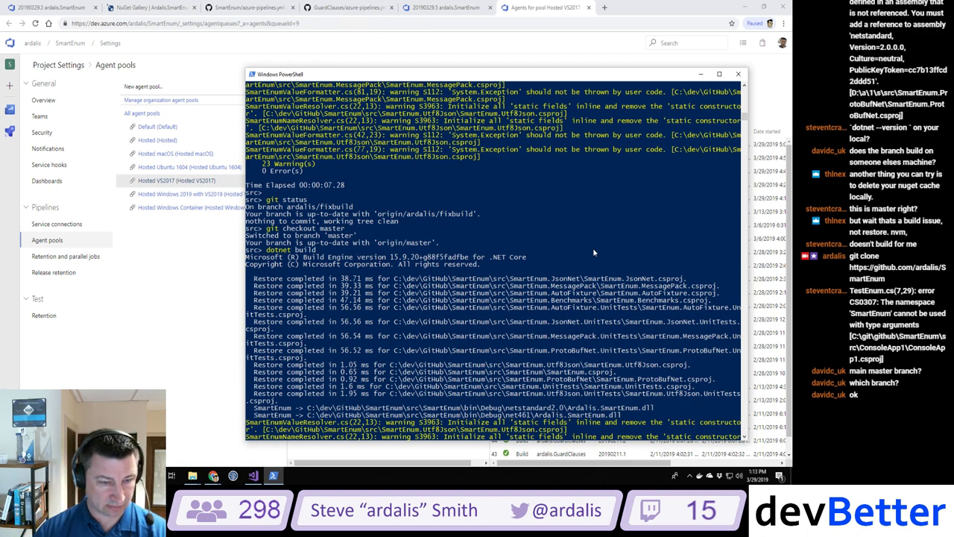
scroll(593, 247, "down", 2)
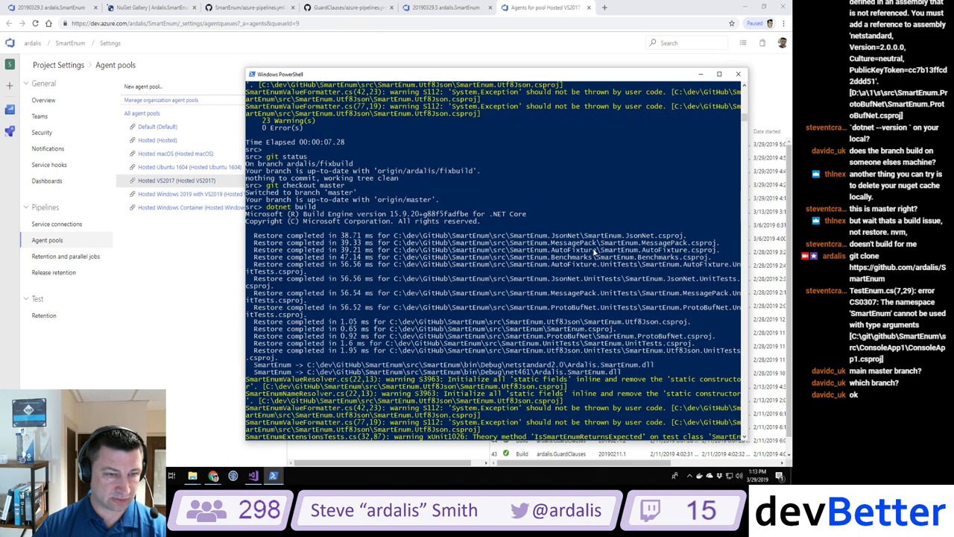
scroll(594, 252, "down", 9)
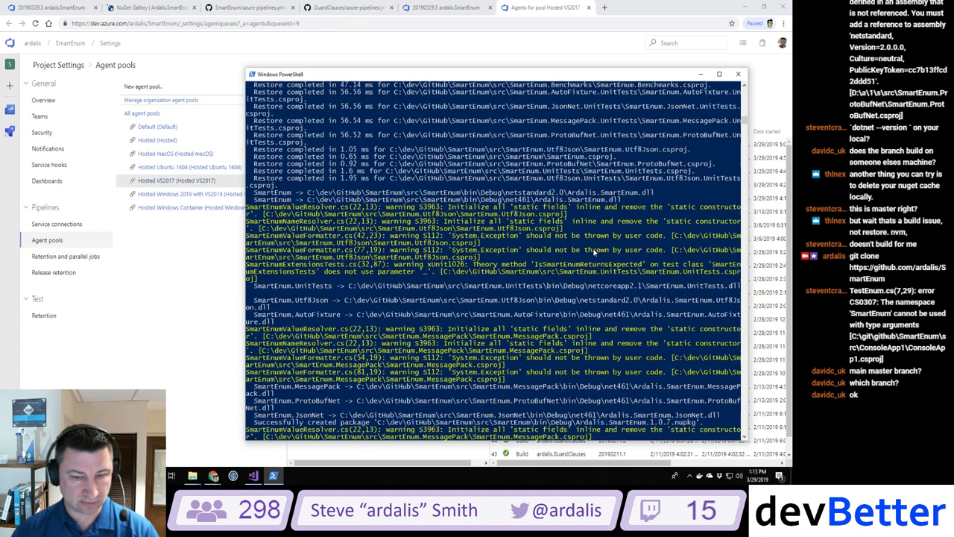
scroll(594, 252, "down", 1)
scroll(593, 251, "up", 3)
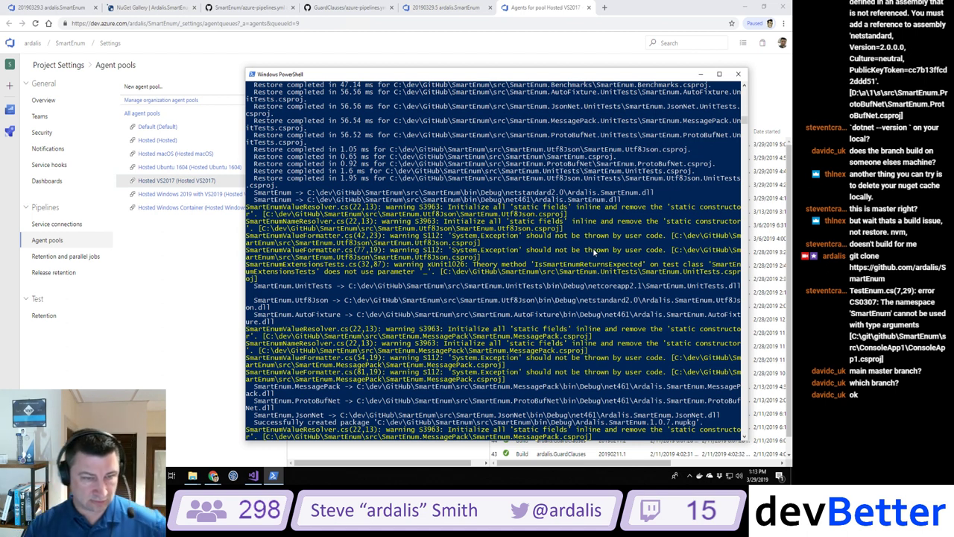
scroll(592, 247, "down", 4)
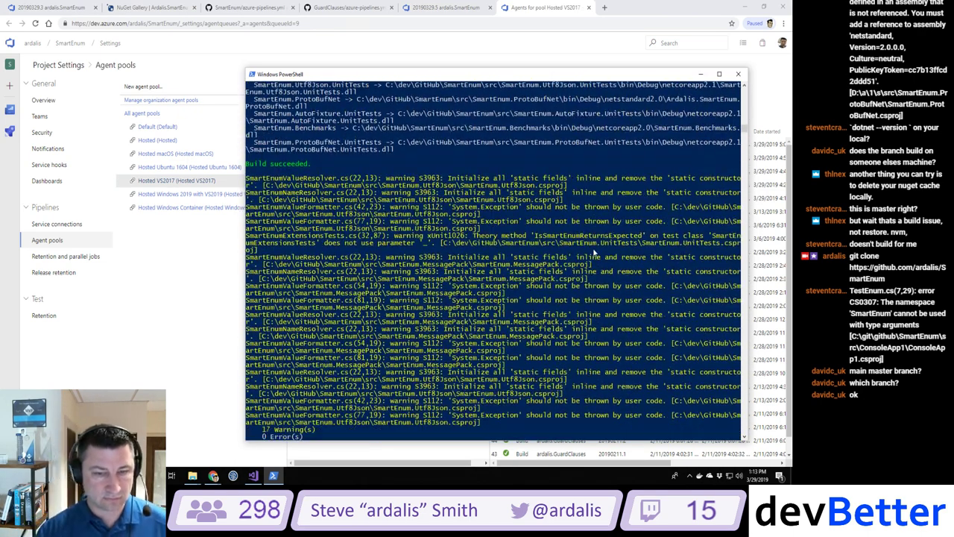
scroll(593, 252, "up", 6)
scroll(593, 251, "up", 1)
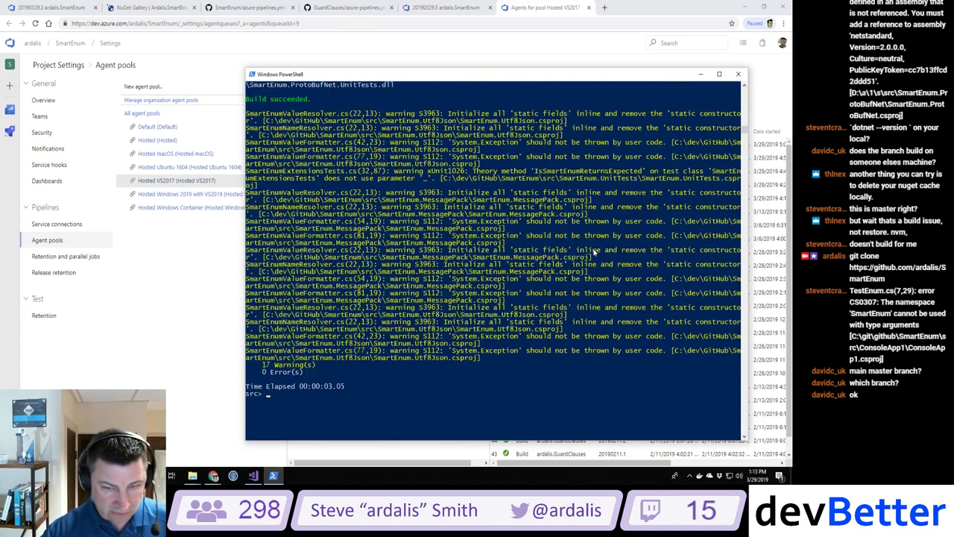
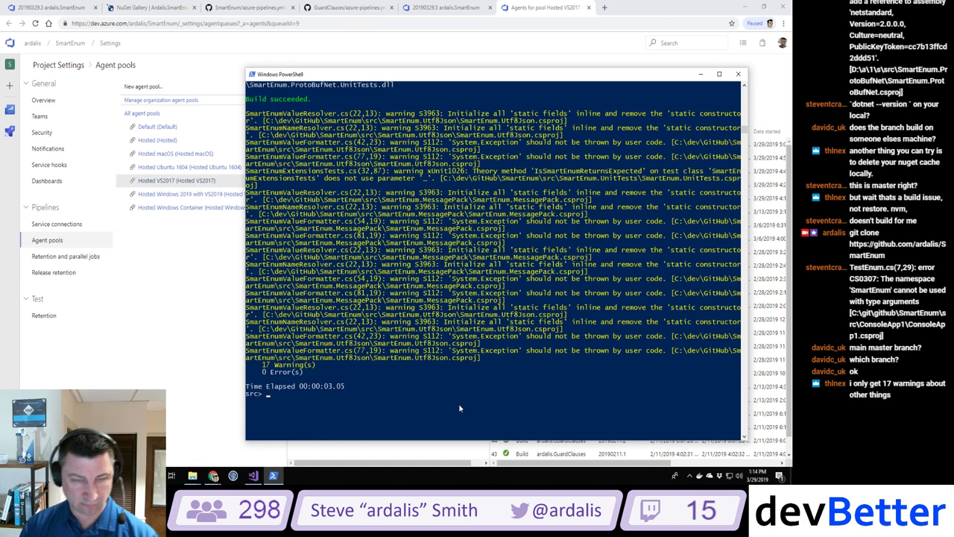
Step: Search Google for 'warning s112 exception' in a new Chrome tab
left_click(604, 7)
type("w")
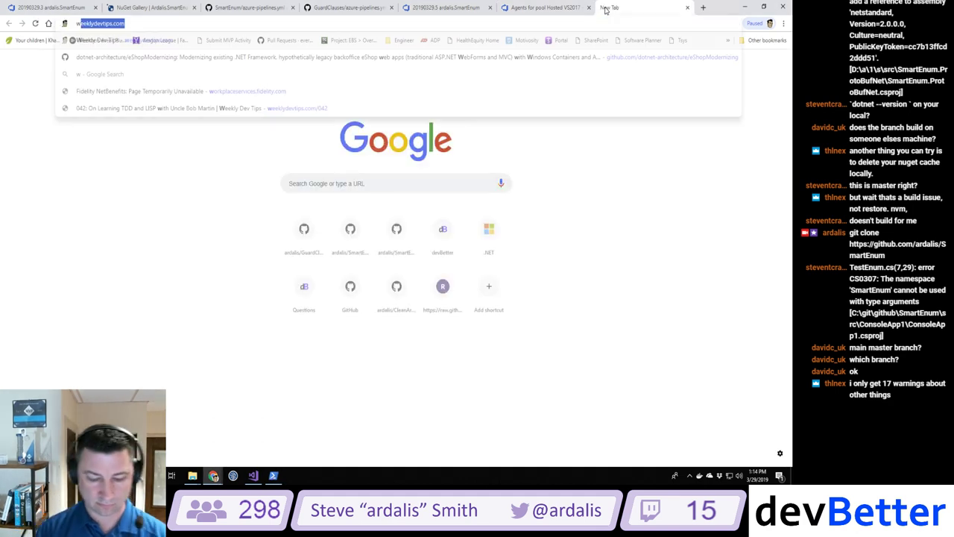
type("arning s112")
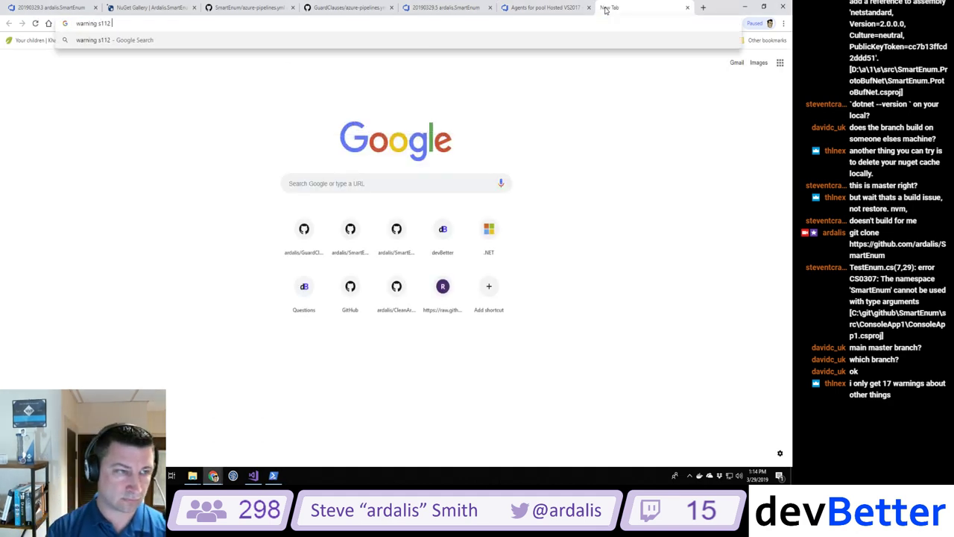
type(" exception")
key("Return")
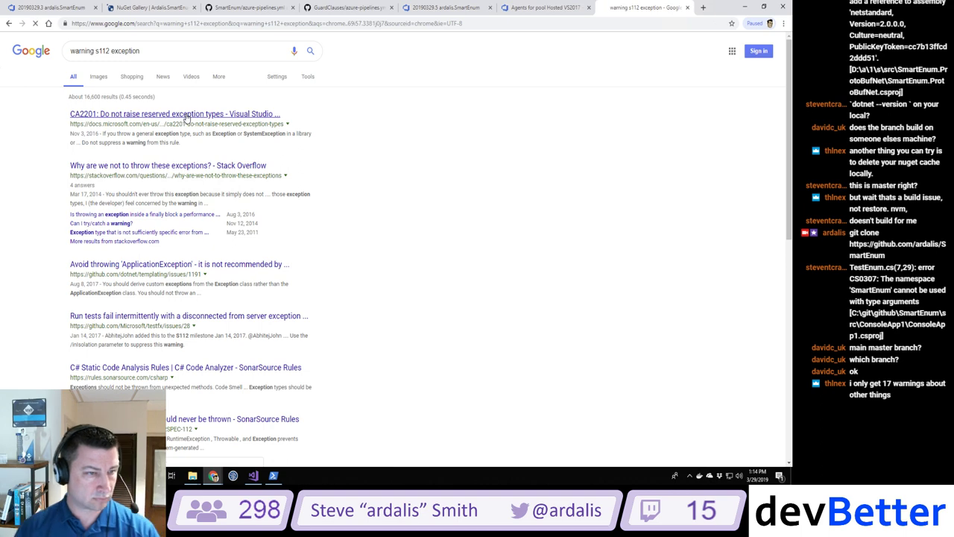
Step: Read the CA2201 reserved exception types article and the System.Exception class documentation
left_click(186, 115)
scroll(186, 116, "down", 3)
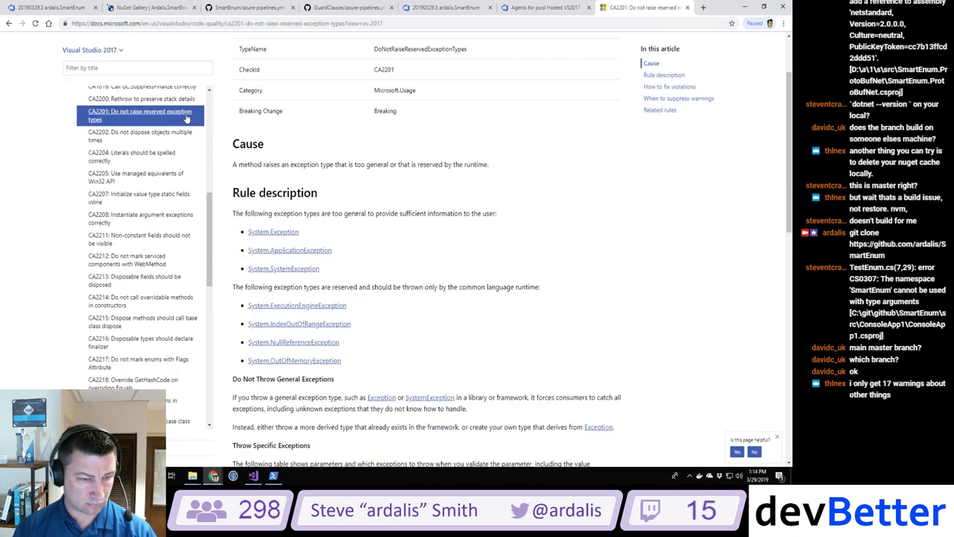
scroll(186, 118, "down", 4)
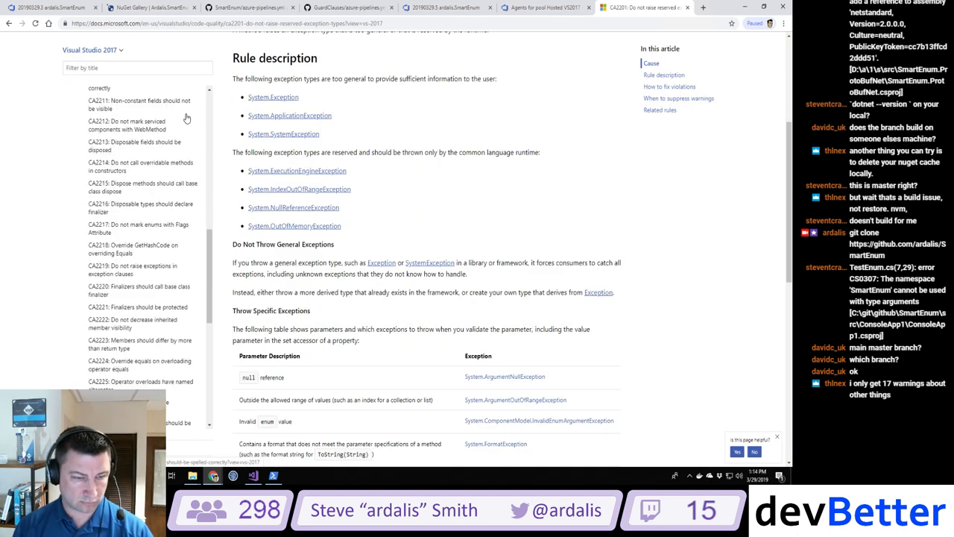
scroll(503, 131, "down", 4)
scroll(504, 130, "down", 3)
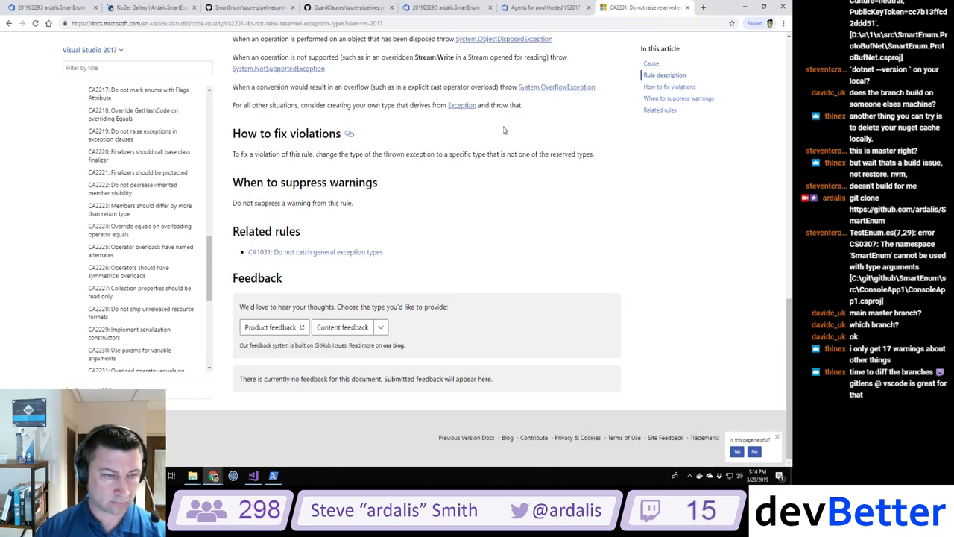
scroll(504, 130, "up", 3)
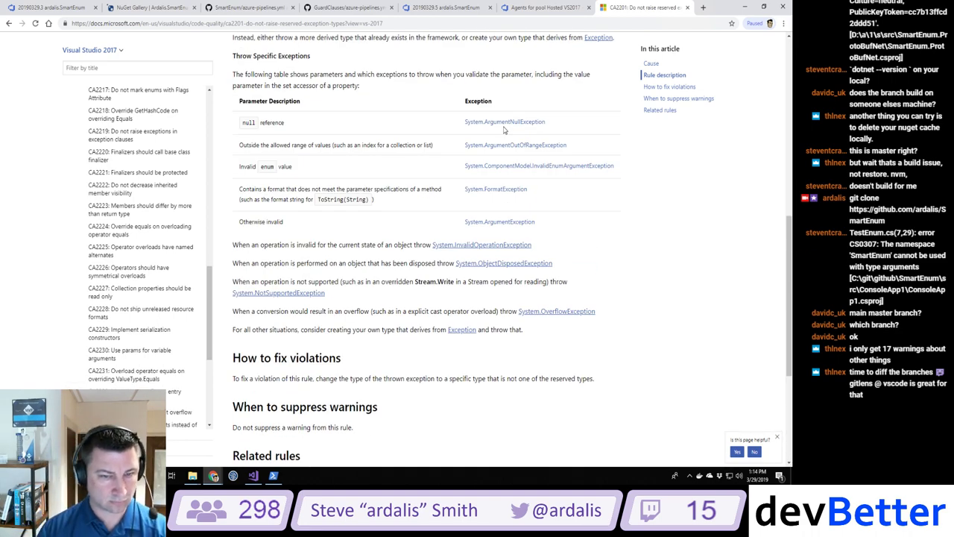
scroll(503, 131, "up", 4)
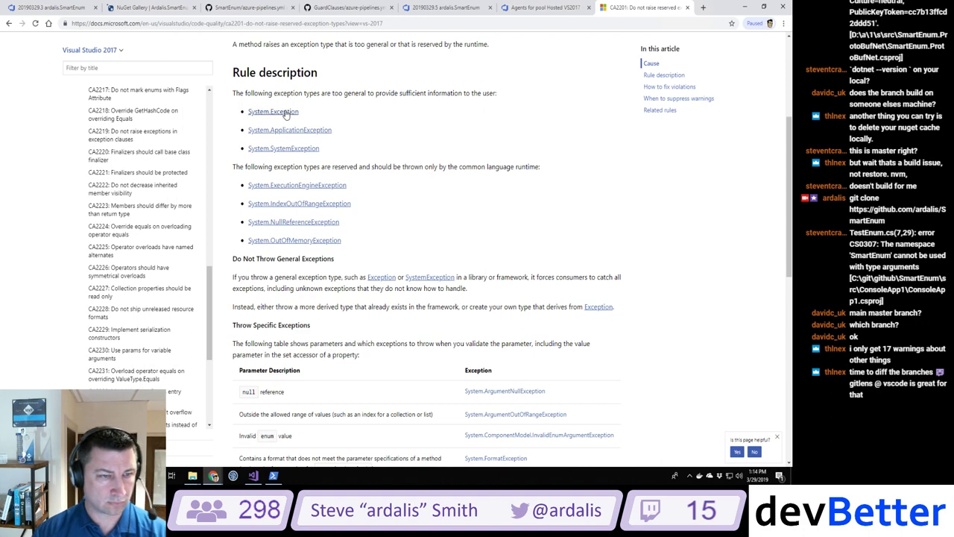
left_click(287, 112)
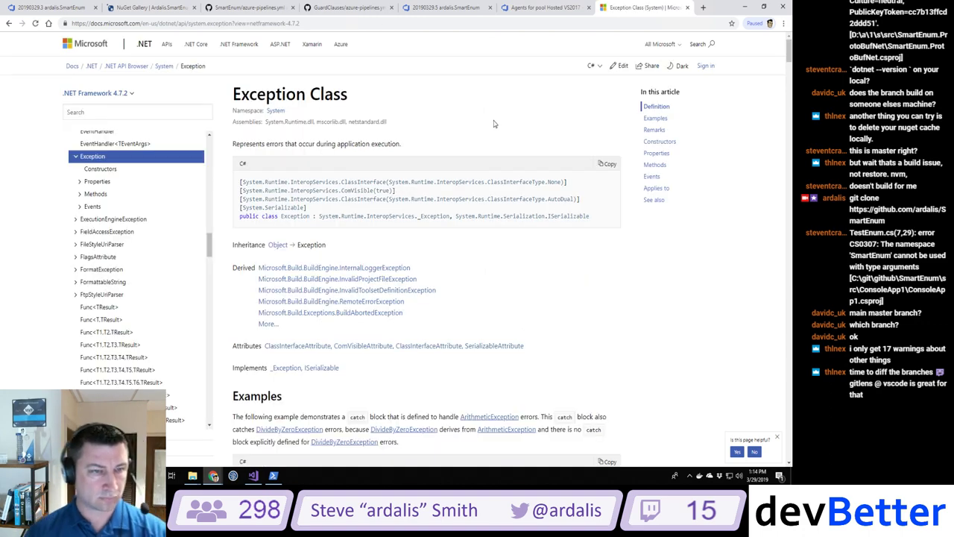
scroll(494, 124, "down", 9)
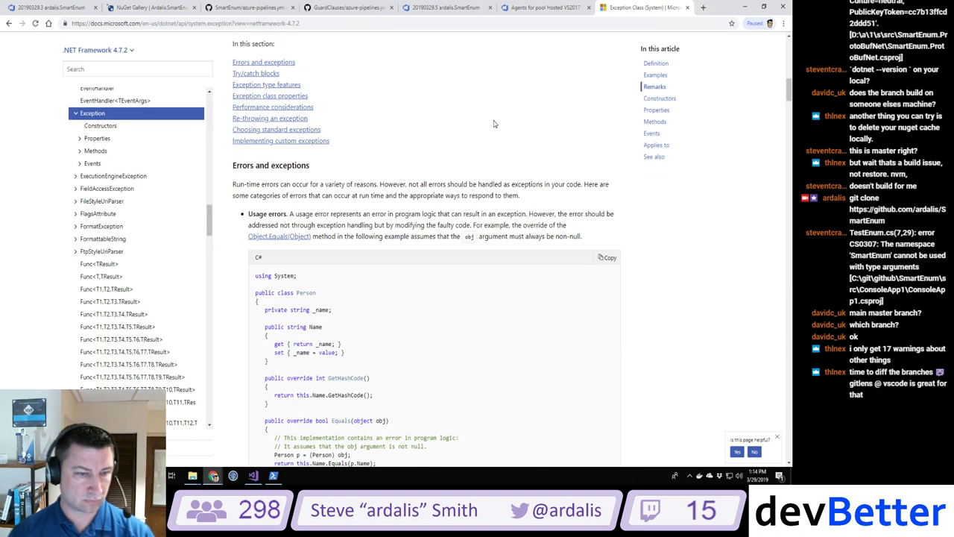
scroll(493, 124, "down", 12)
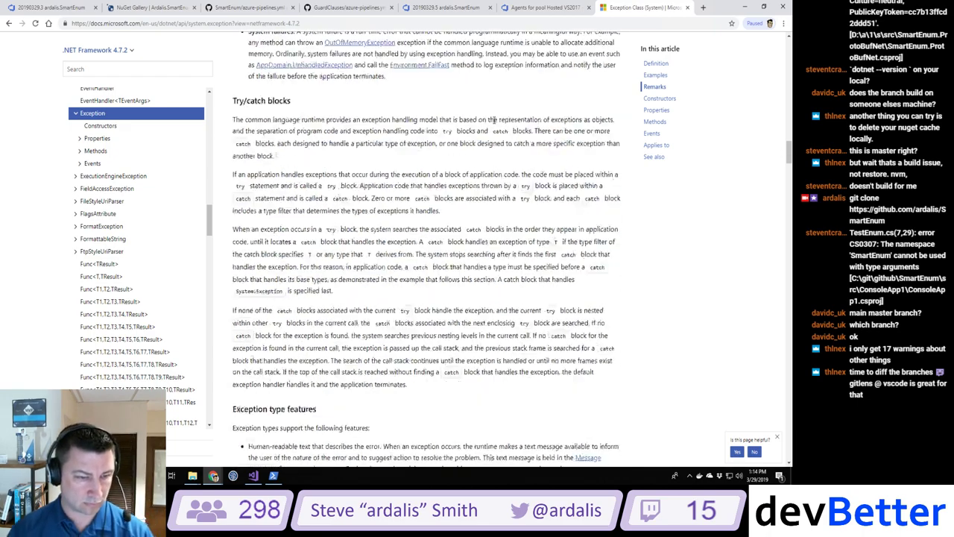
scroll(493, 119, "down", 5)
Step: Return to the 'warning s112 exception' results, then switch back to PowerShell
key("alt+Left")
key("alt+Left")
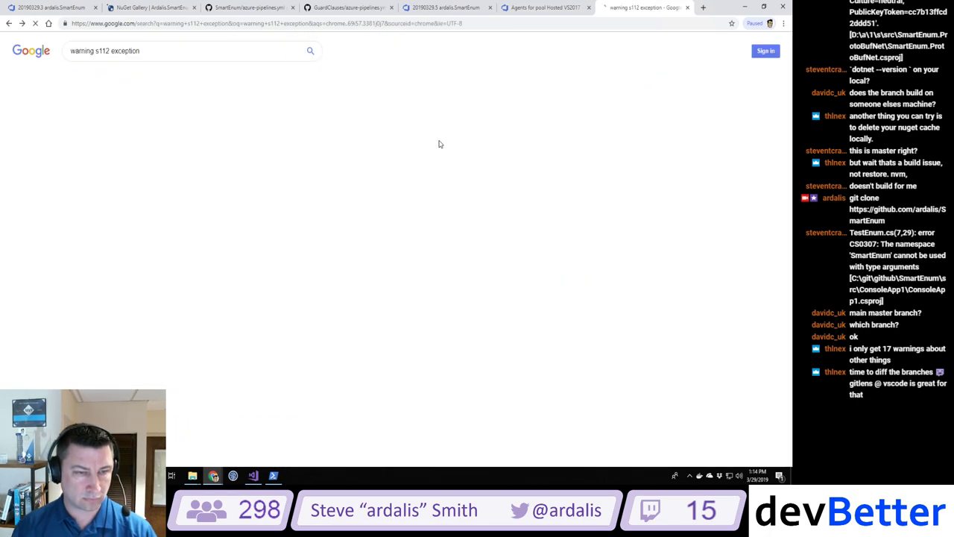
key("alt+Left")
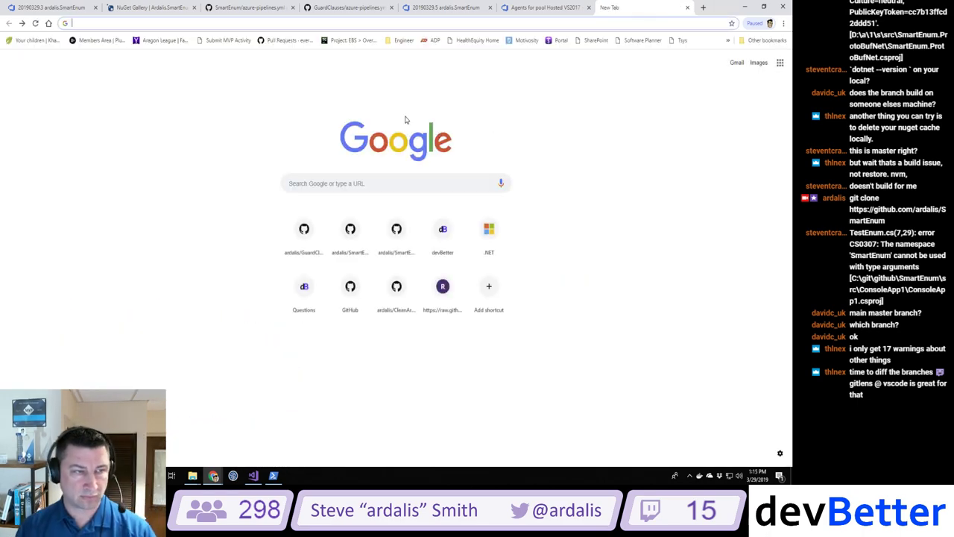
key("alt+Right")
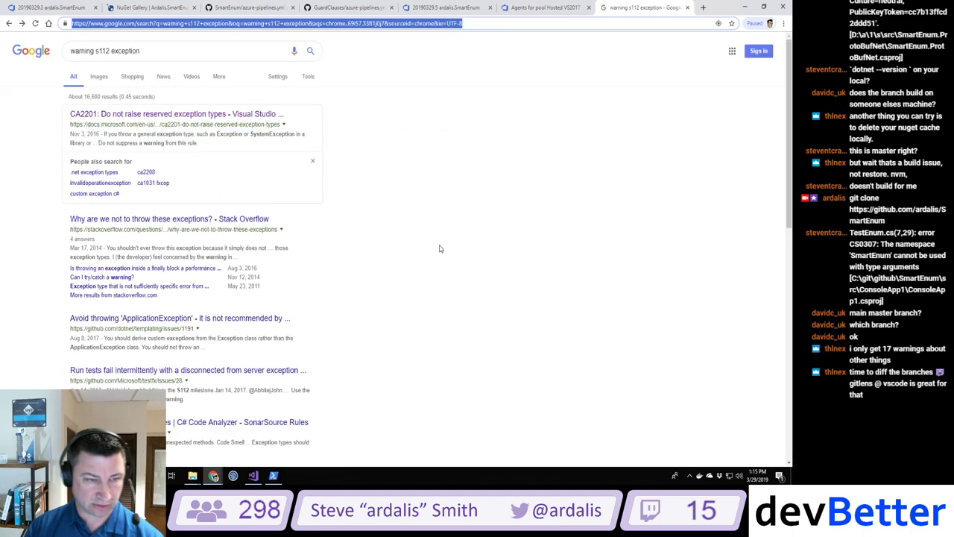
key("alt+Tab")
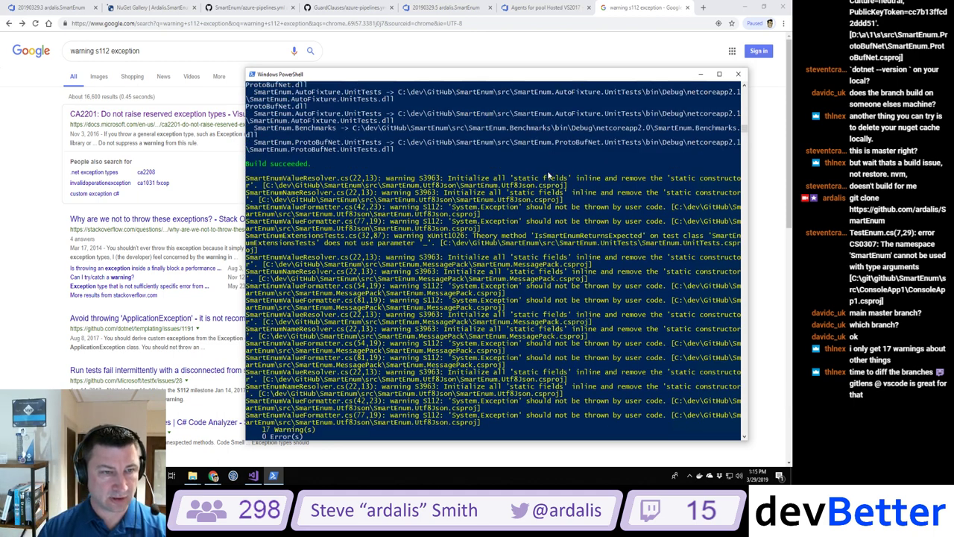
scroll(549, 173, "up", 5)
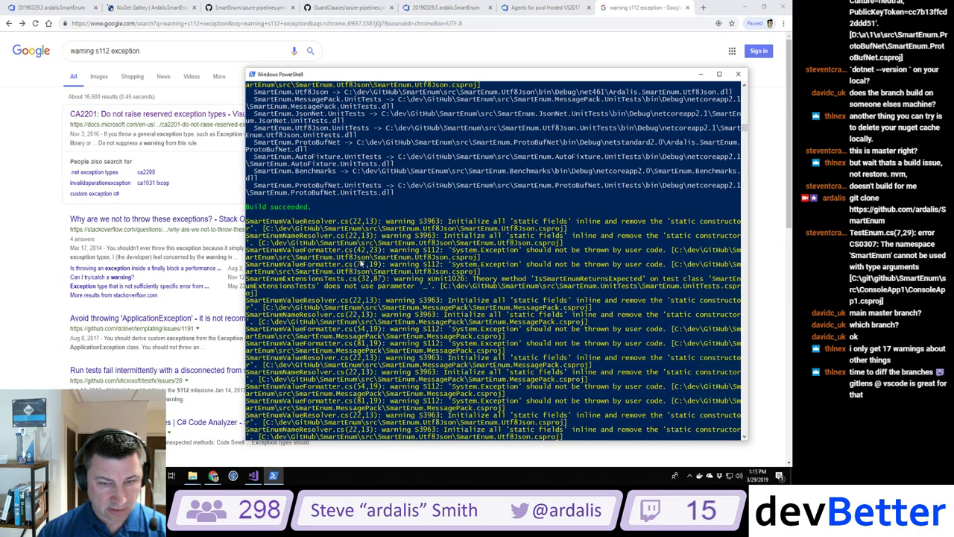
scroll(360, 264, "down", 5)
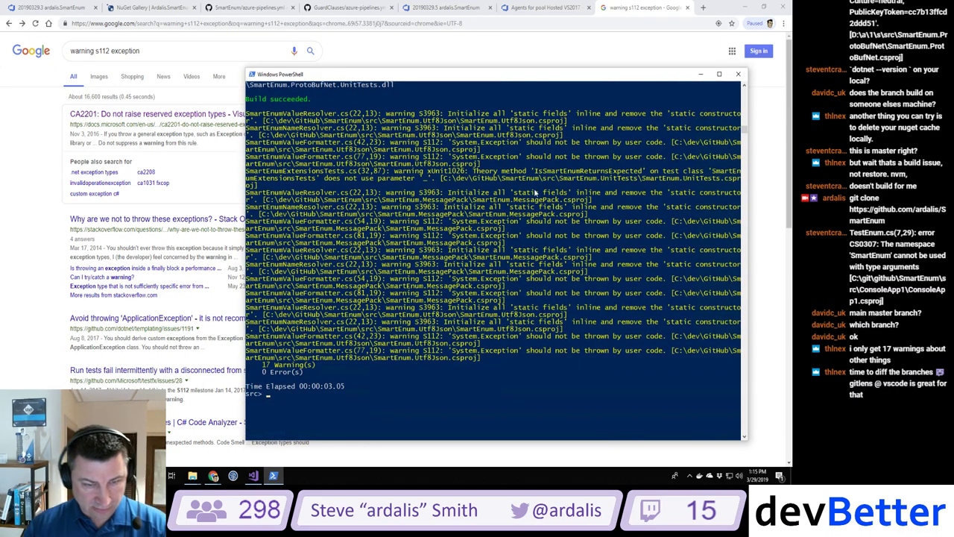
left_click_drag(450, 278, 520, 279)
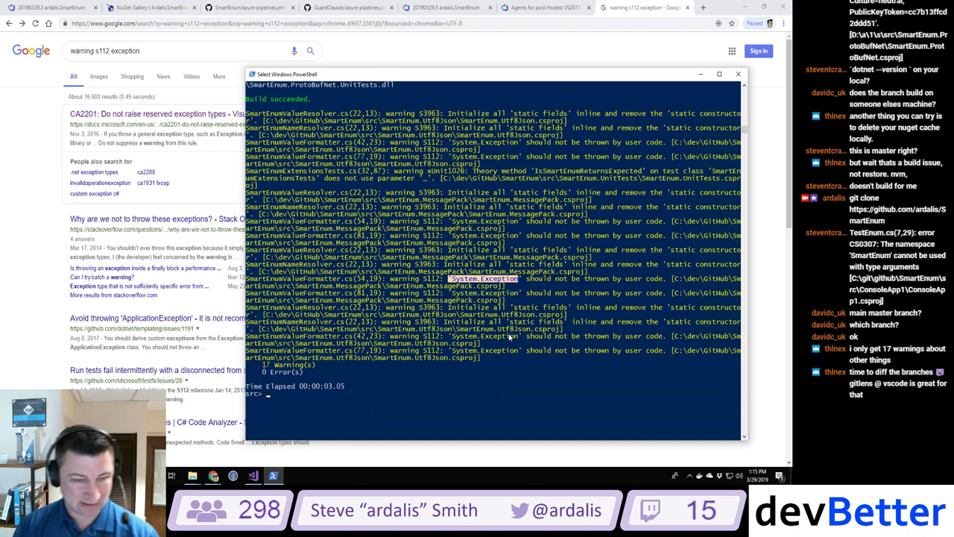
scroll(509, 336, "up", 2)
scroll(509, 336, "down", 3)
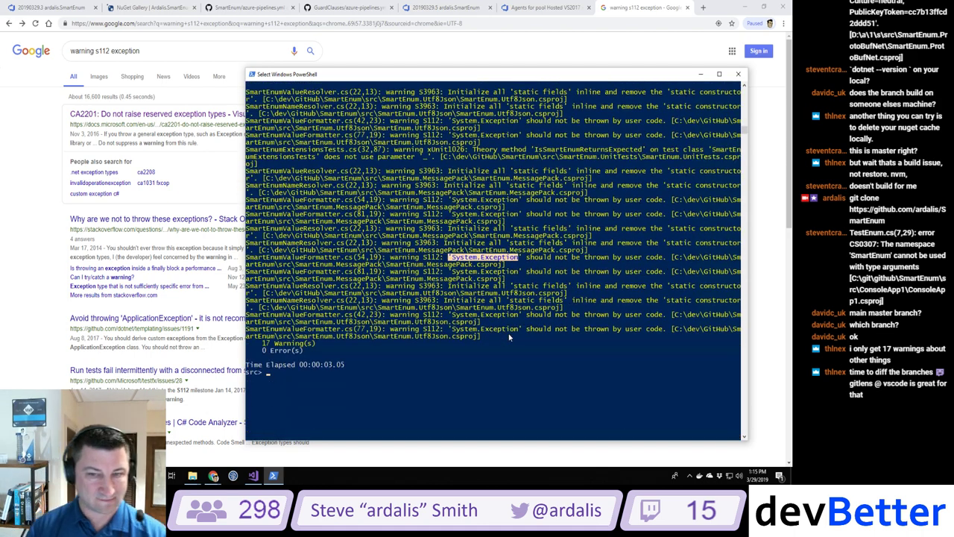
Step: Run git pull and dotnet build again on the current branch
key("Escape")
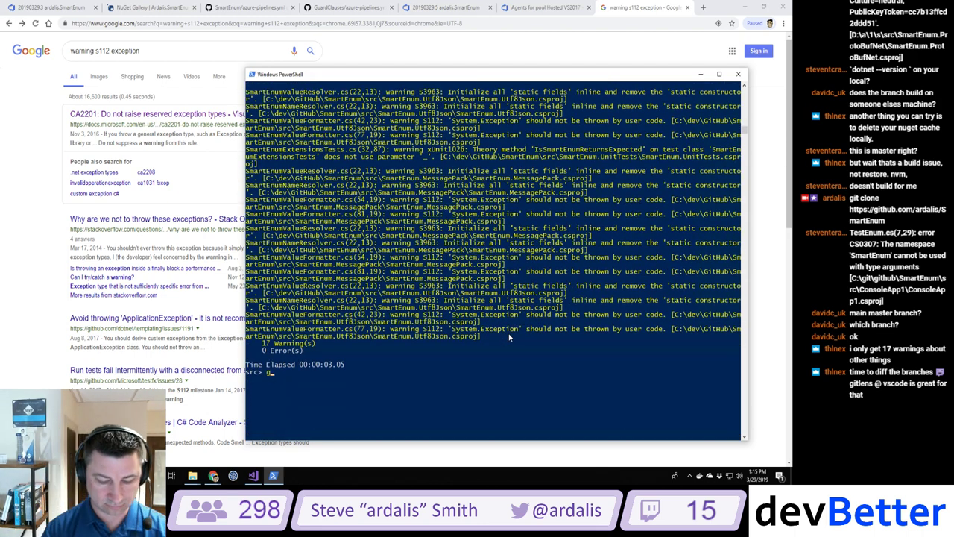
type("git pull")
key("Return")
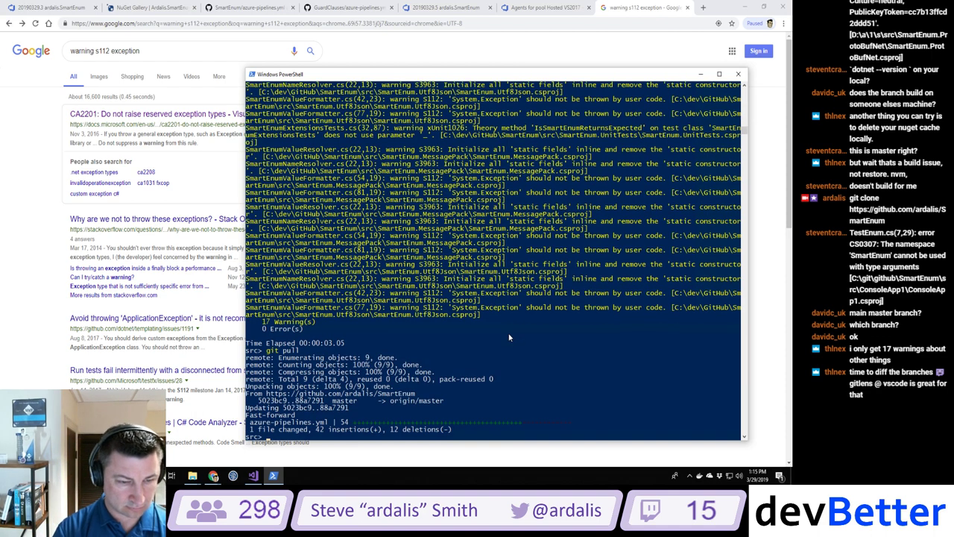
type("dotnet build")
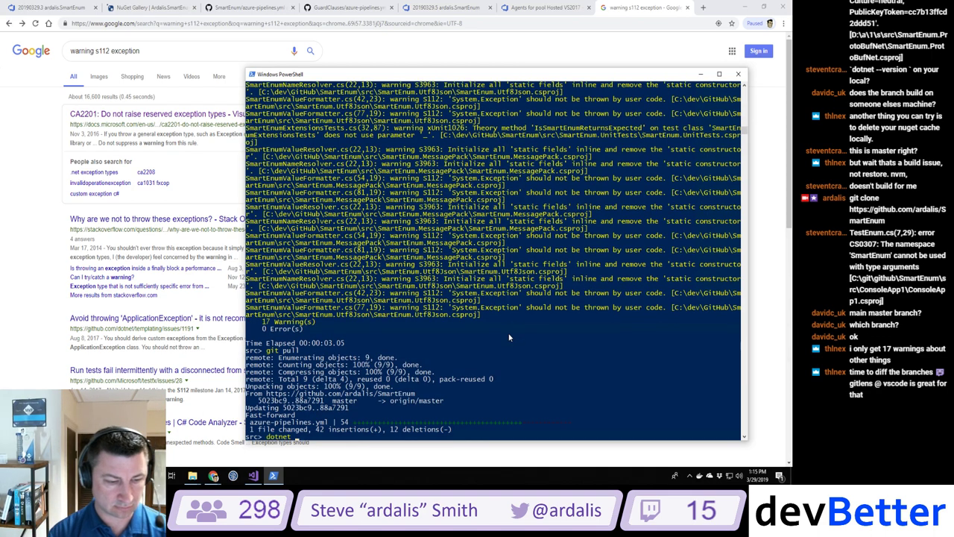
key("Return")
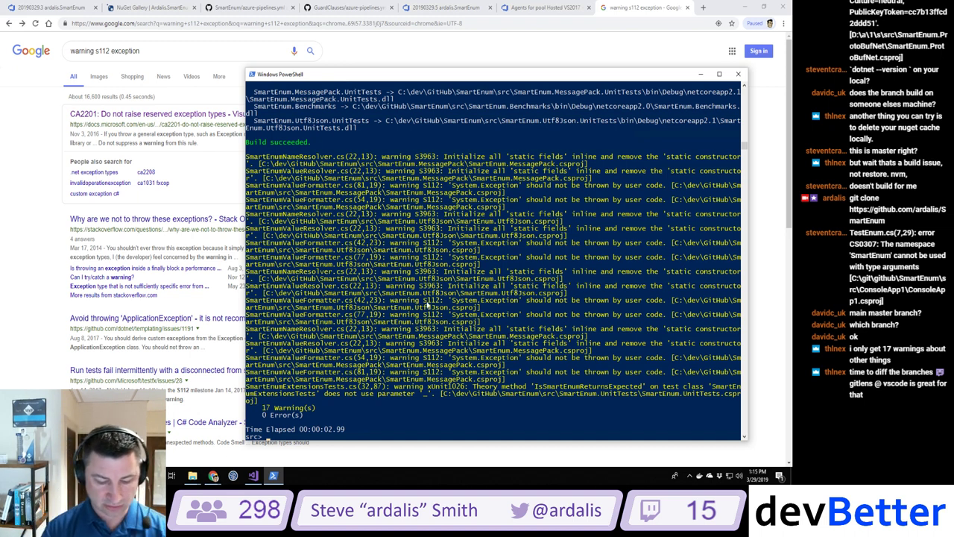
Step: List the local branches with git branch and enter git checkout ardalis/fixbuild
type("git checkout ardalis/")
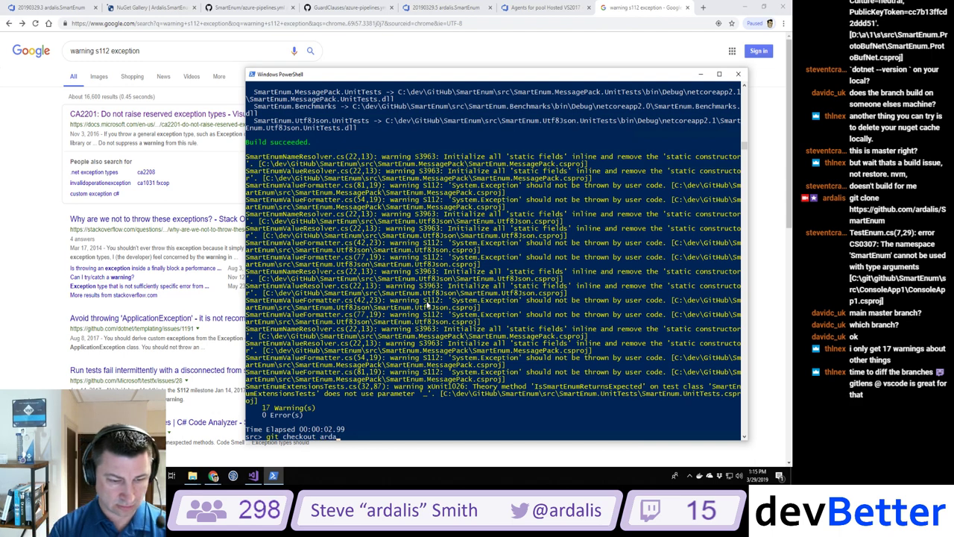
key("BackSpace")
key("BackSpace")
key("BackSpace")
key("BackSpace")
key("BackSpace")
key("BackSpace")
key("BackSpace")
key("BackSpace")
key("BackSpace")
key("BackSpace")
key("BackSpace")
key("BackSpace")
key("BackSpace")
key("BackSpace")
key("BackSpace")
key("BackSpace")
key("BackSpace")
key("BackSpace")
key("BackSpace")
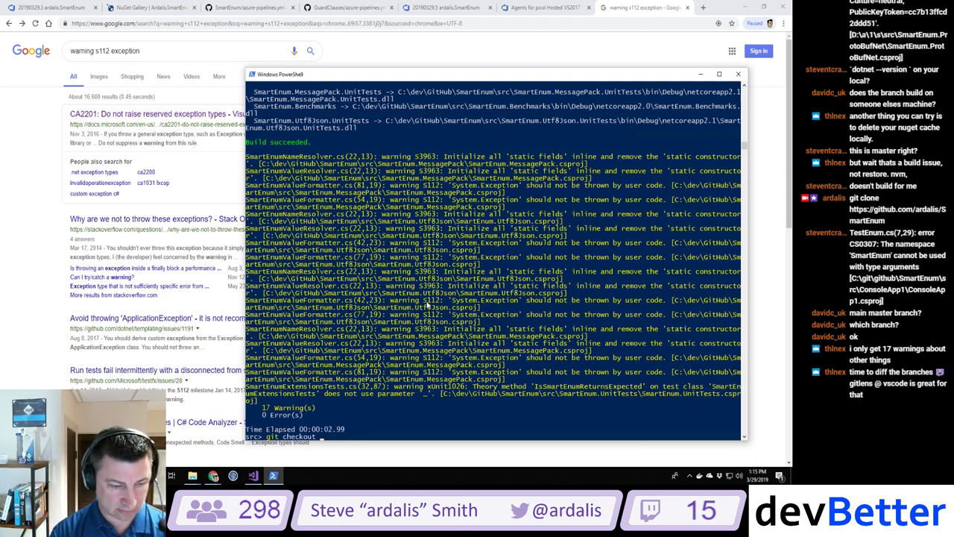
type("t branch")
key("Return")
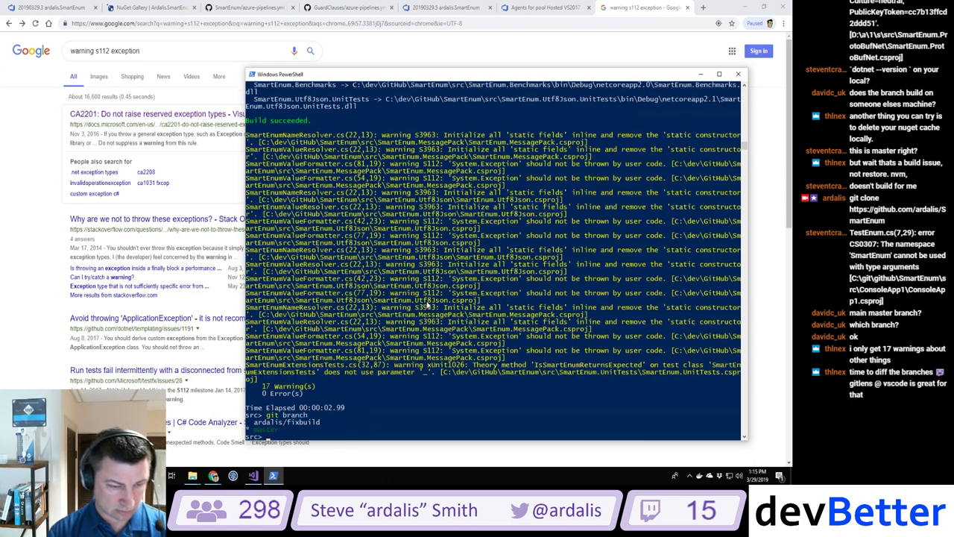
type("git branch")
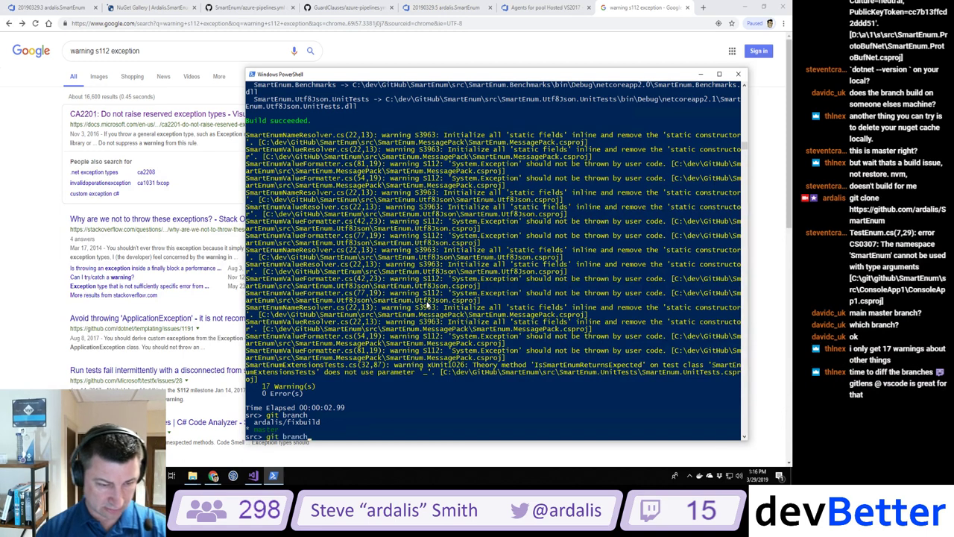
key("BackSpace")
key("BackSpace")
type("checkout ar")
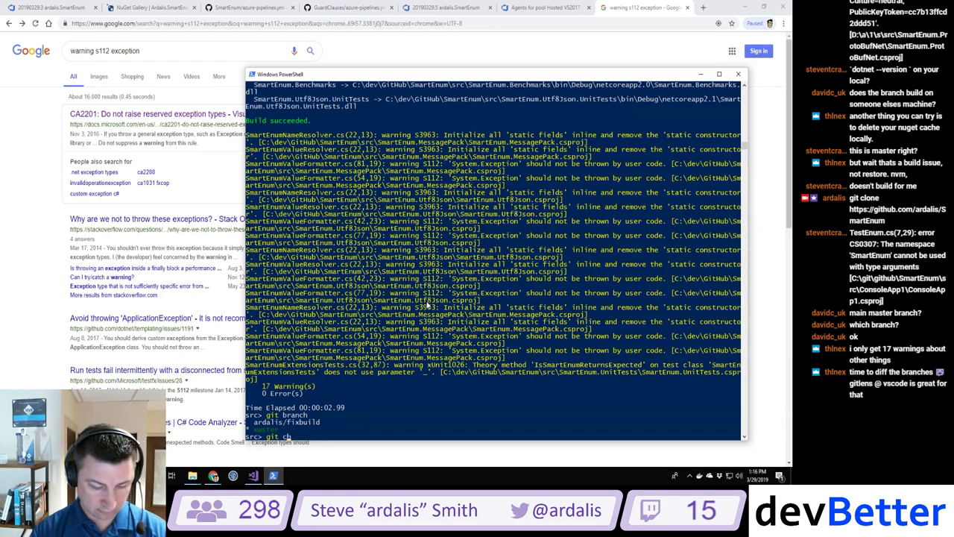
type("dalis/fixbuild")
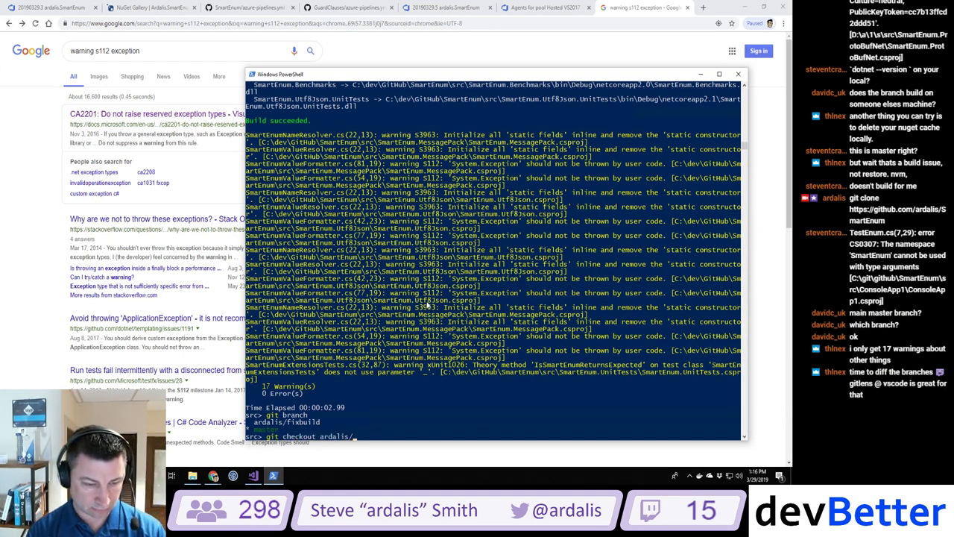
key("Return")
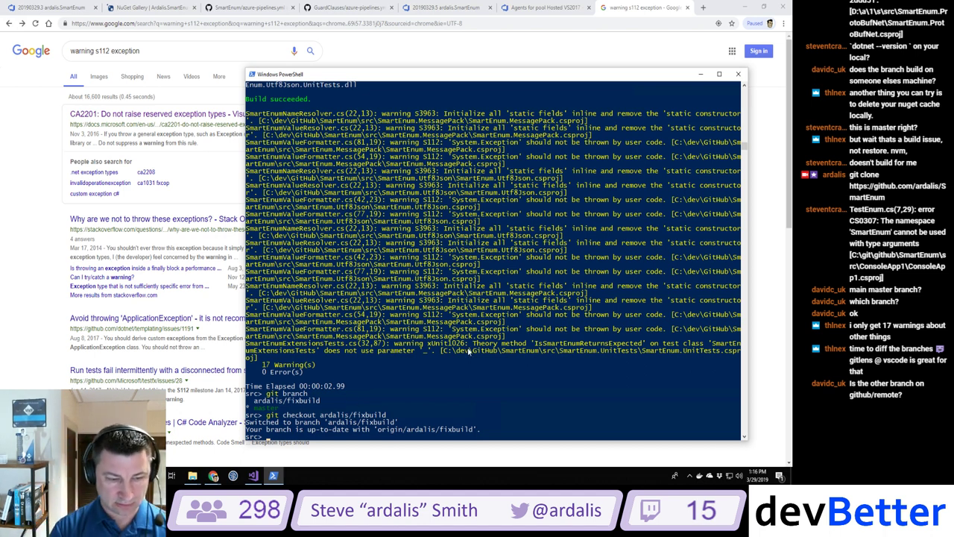
Step: Pull the ardalis/fixbuild branch, which is already up to date, and start a dotnet build
type("git pull")
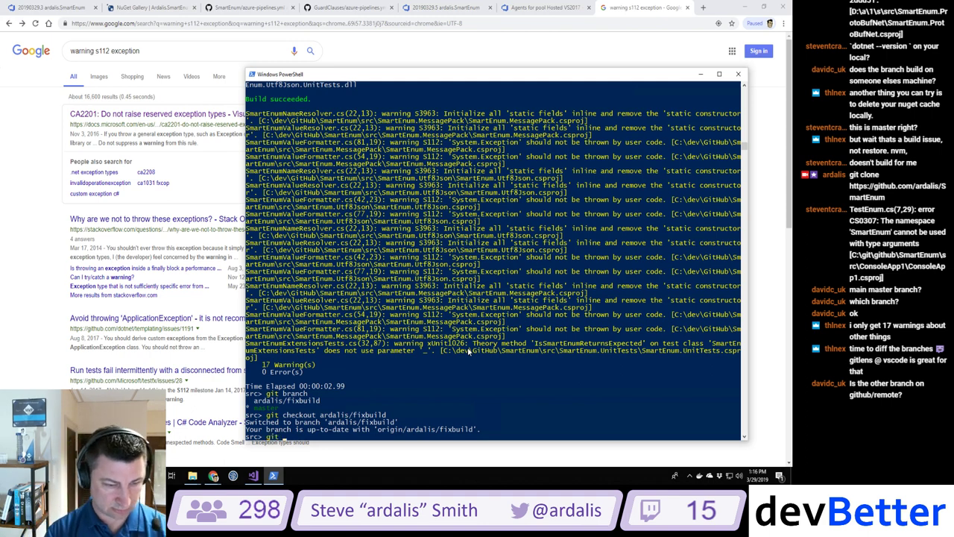
key("Return")
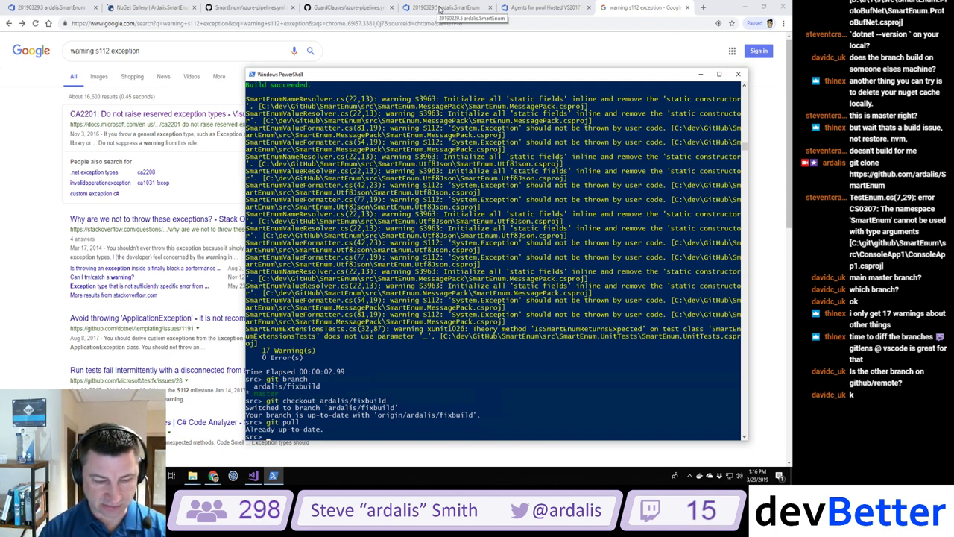
type("dotn")
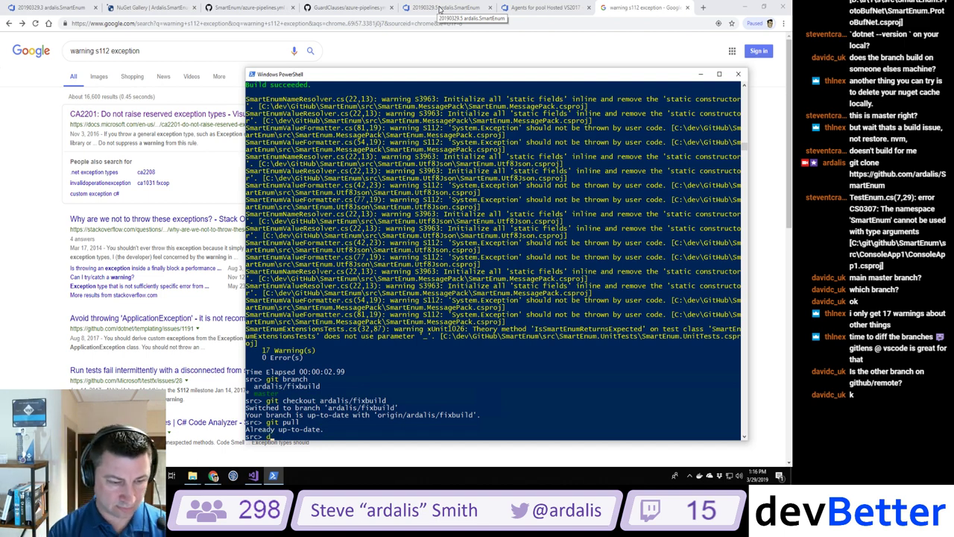
type("et build")
key("Return")
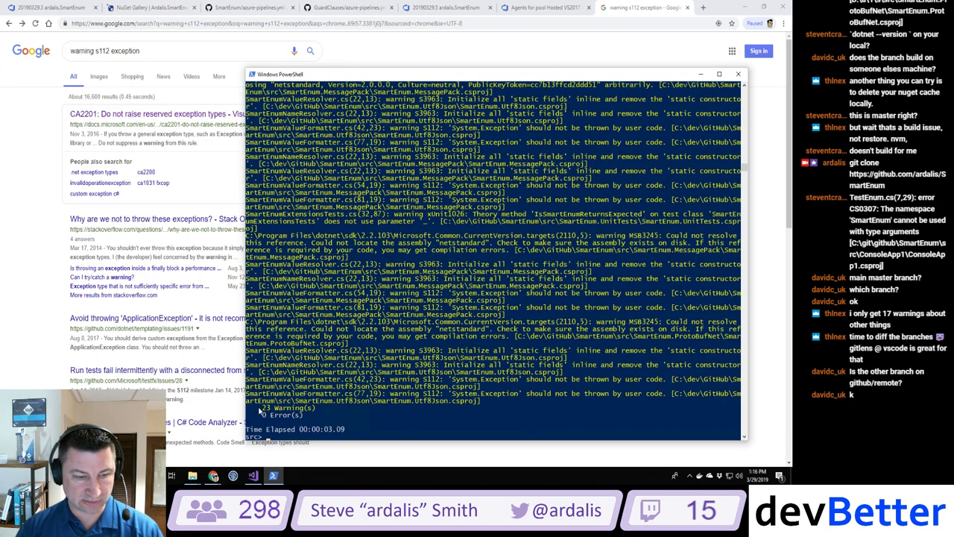
Step: Highlight the 23 Warning(s) total and the MSB3245 warning that netstandard cannot be resolved
left_click_drag(259, 408, 324, 410)
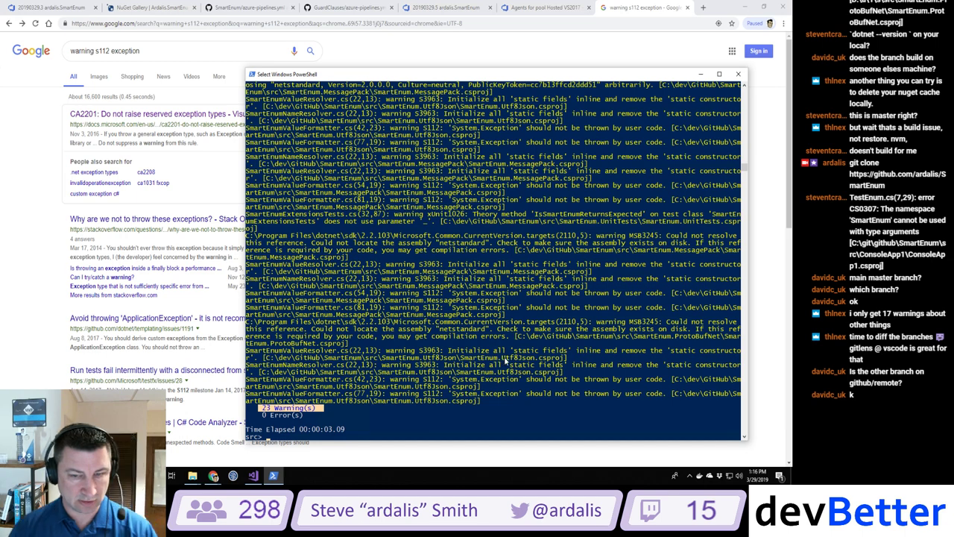
scroll(504, 360, "up", 1)
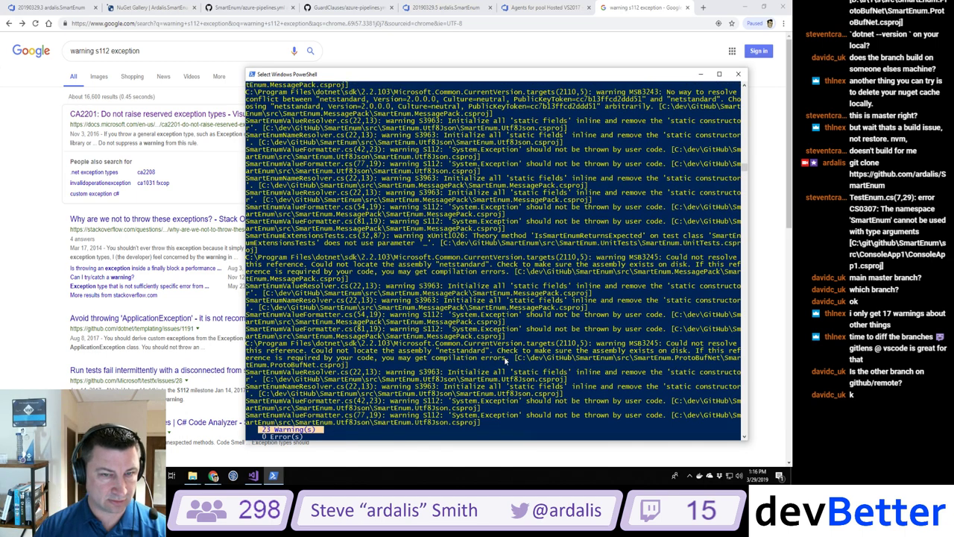
scroll(504, 360, "up", 7)
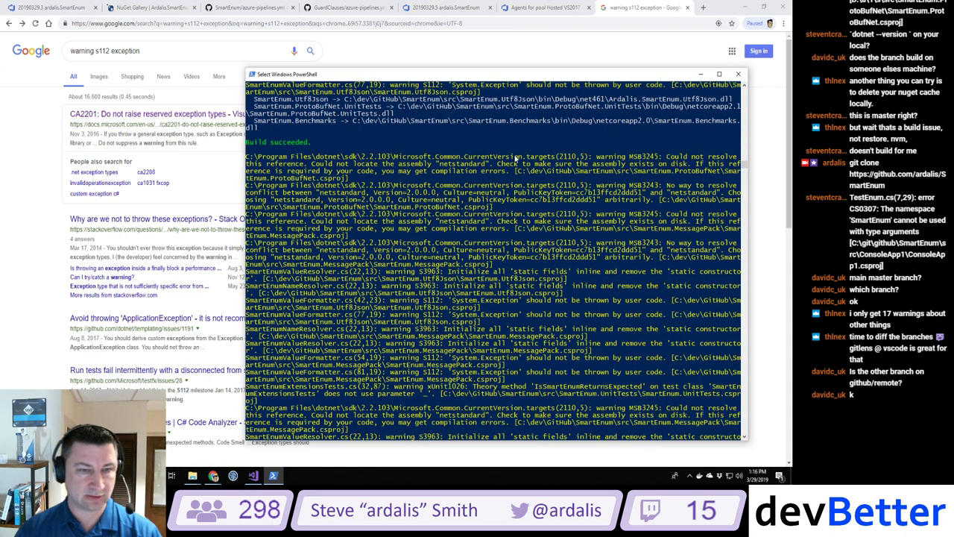
left_click_drag(667, 158, 669, 171)
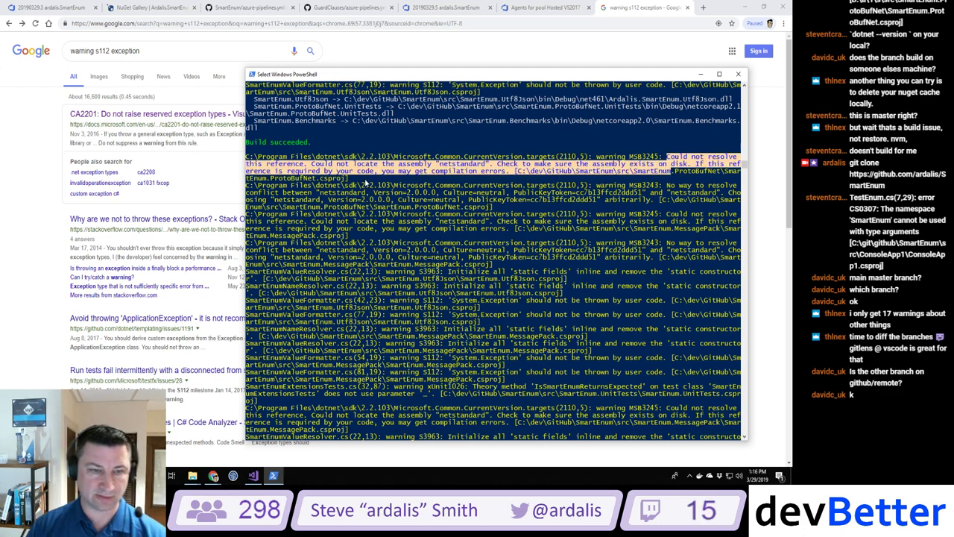
left_click_drag(247, 157, 350, 178)
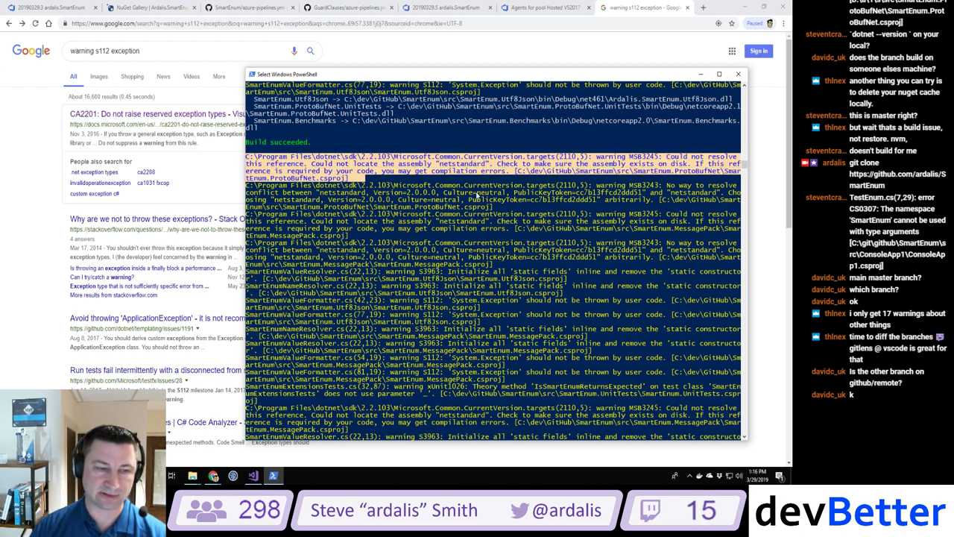
Step: Delete the netstandard Reference ItemGroup from ProtoBufNet.csproj and MessagePack.csproj
left_click(254, 475)
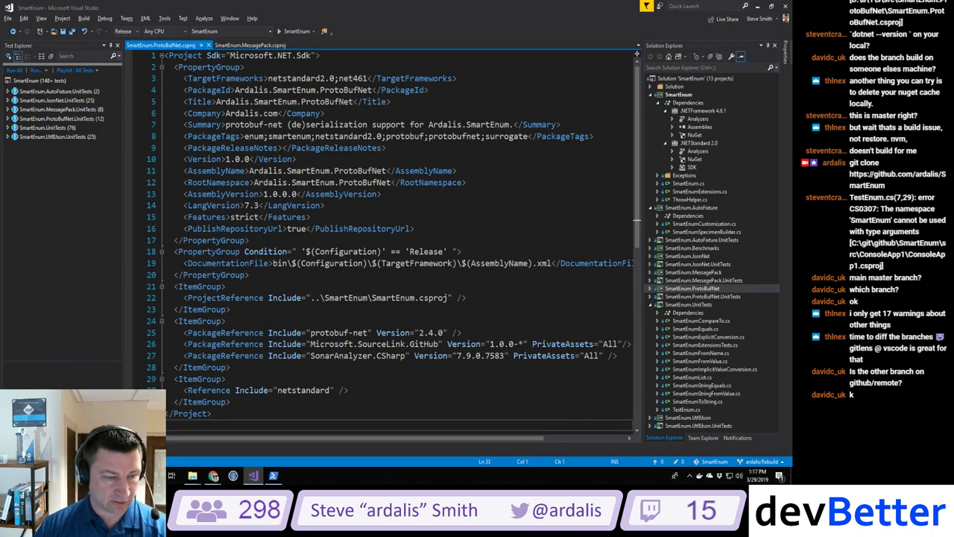
key("Up")
key("shift+Up")
key("shift+Up")
key("shift+Up")
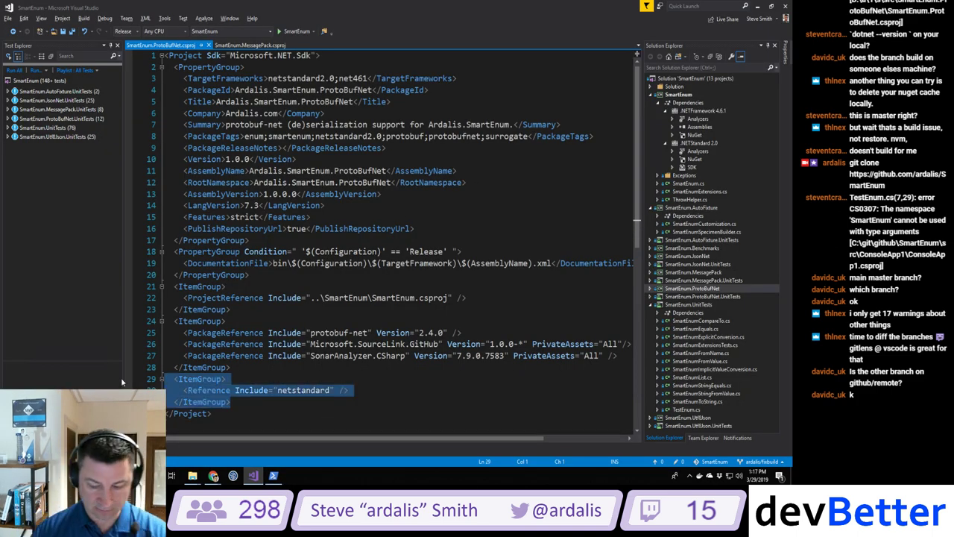
key("Delete")
key("BackSpace")
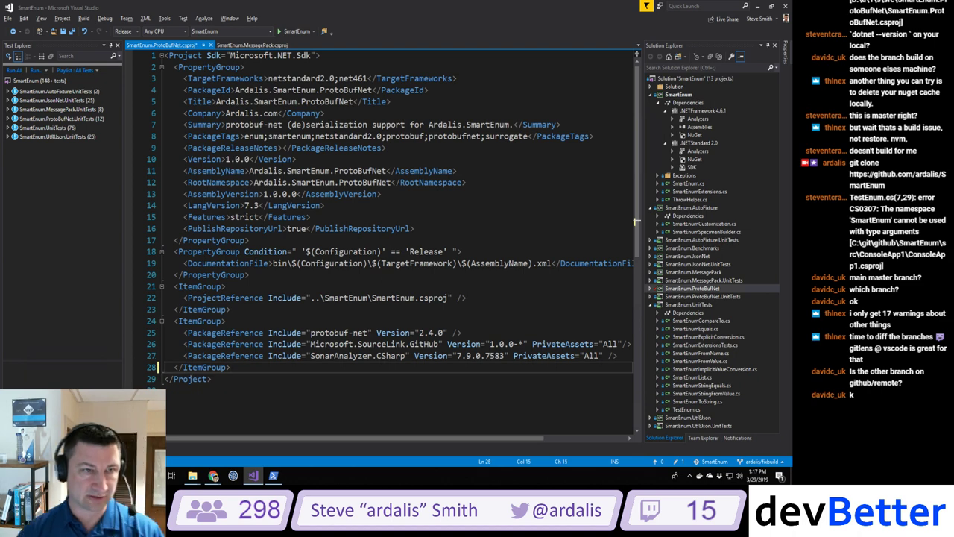
left_click(252, 45)
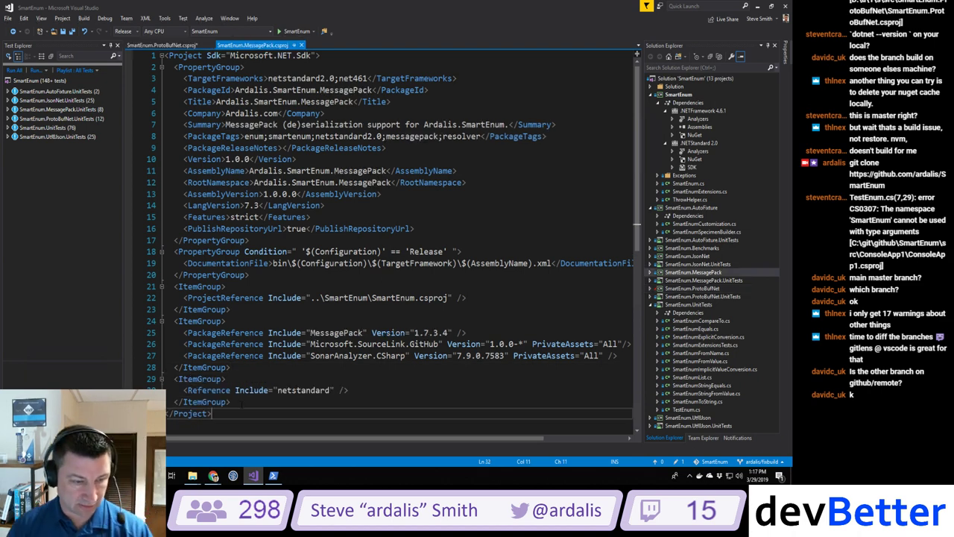
key("Home")
key("shift+Up")
key("shift+Up")
key("shift+Up")
key("Delete")
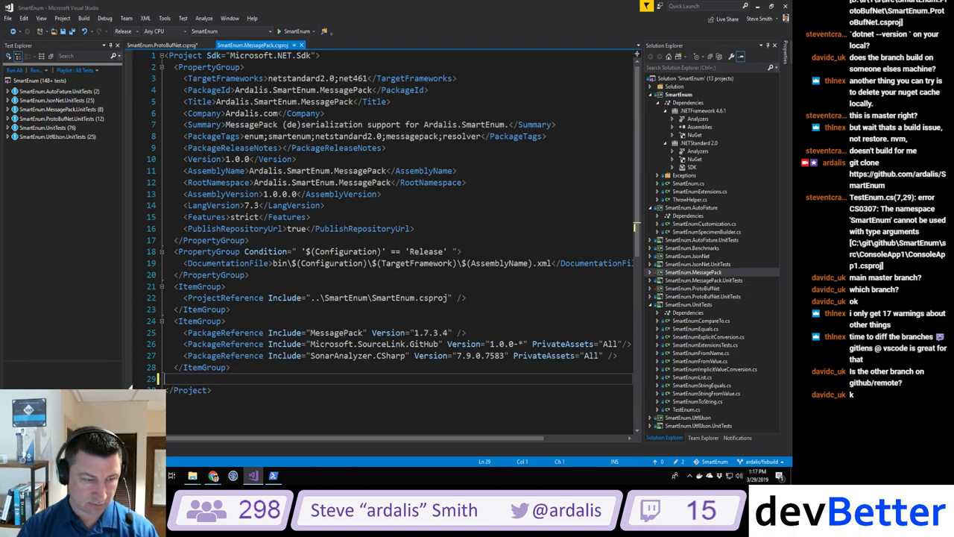
Step: Rebuild the solution with Ctrl+Shift+B and open the Error List
key("ctrl+shift+b")
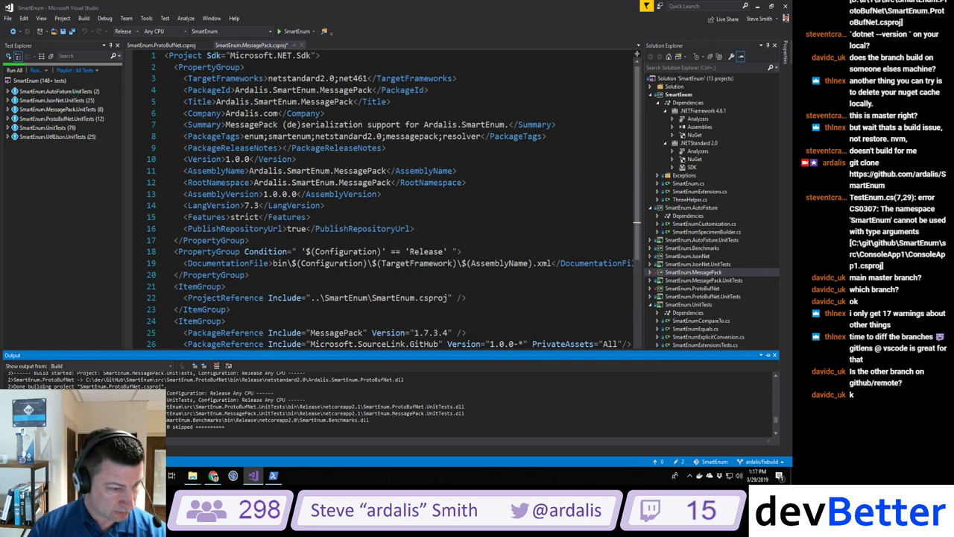
key("ctrl+backslash")
key("e")
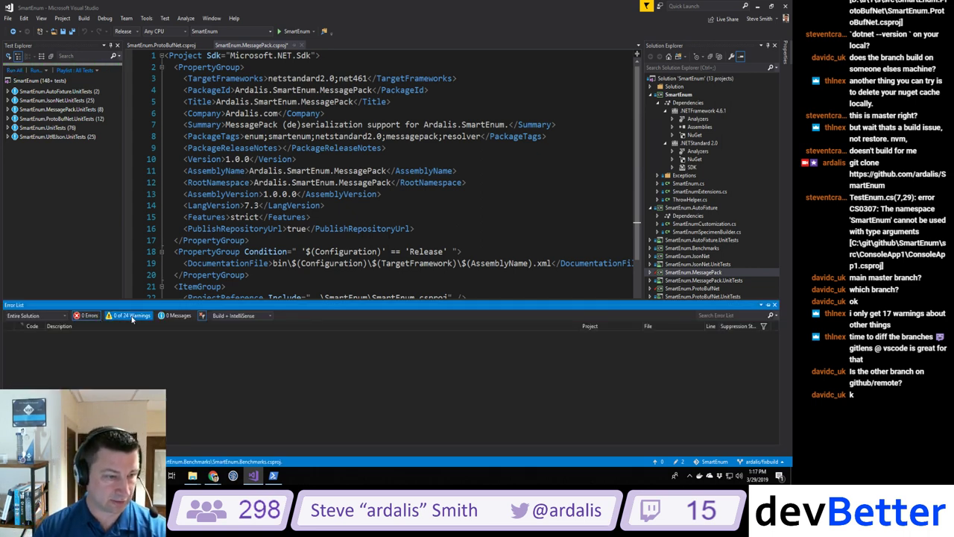
Step: Show all 24 warnings in the Error List, review them, and sort by Description
left_click(130, 317)
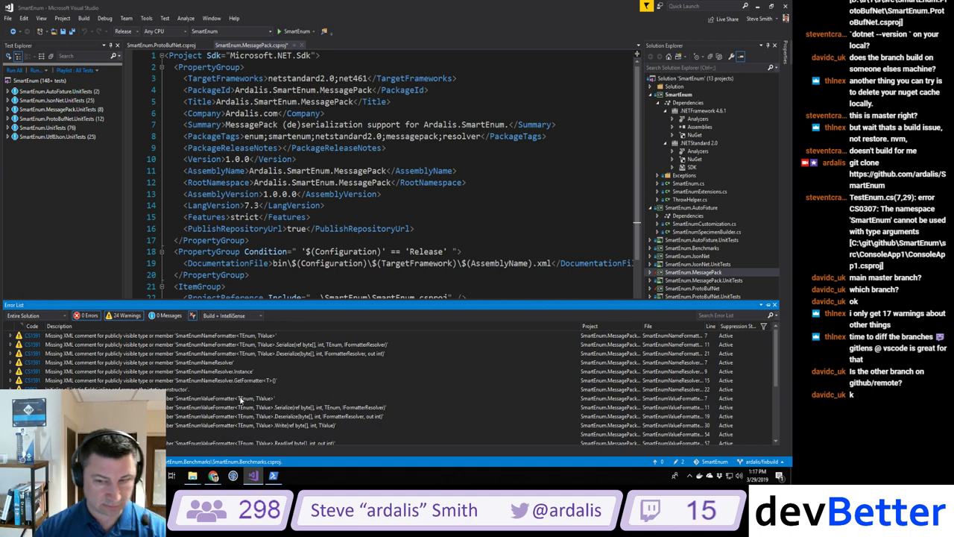
scroll(241, 400, "down", 5)
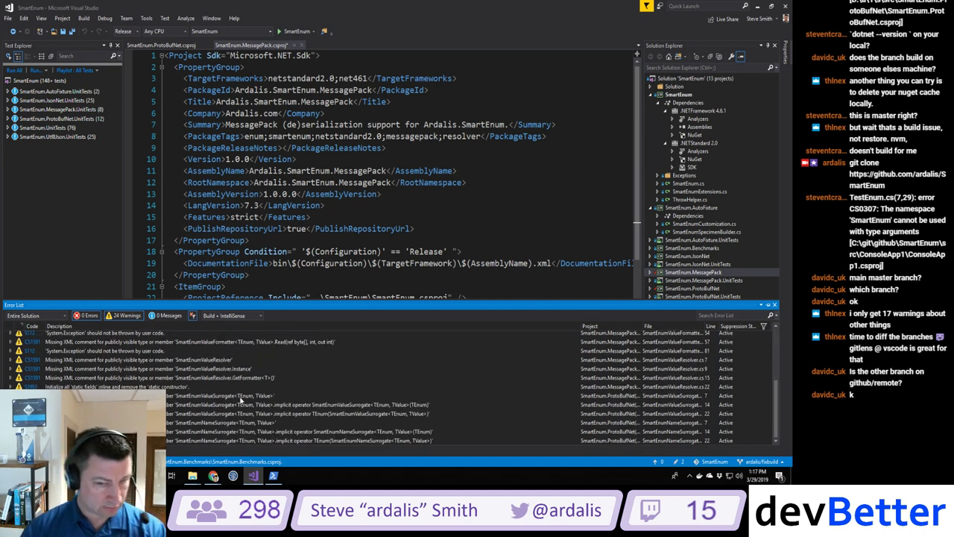
scroll(241, 400, "up", 3)
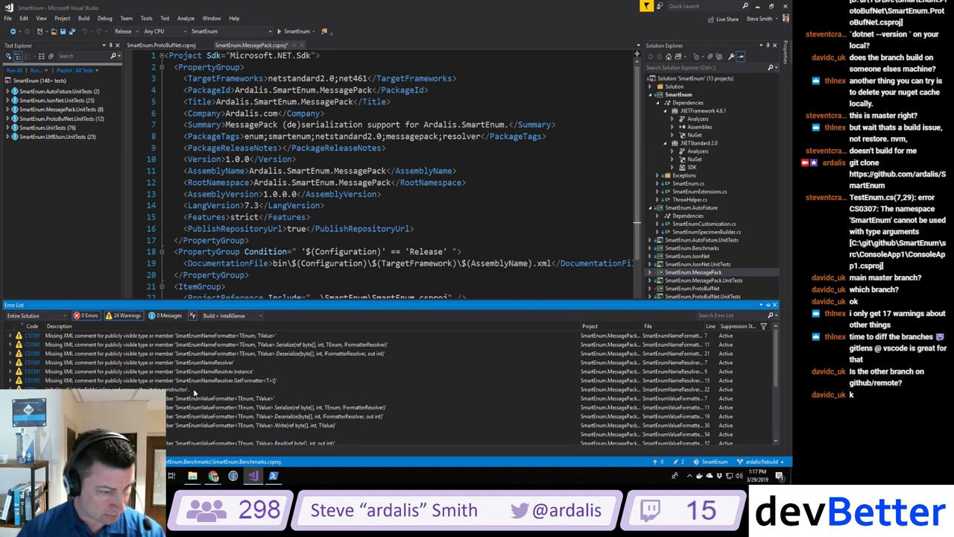
scroll(217, 411, "down", 3)
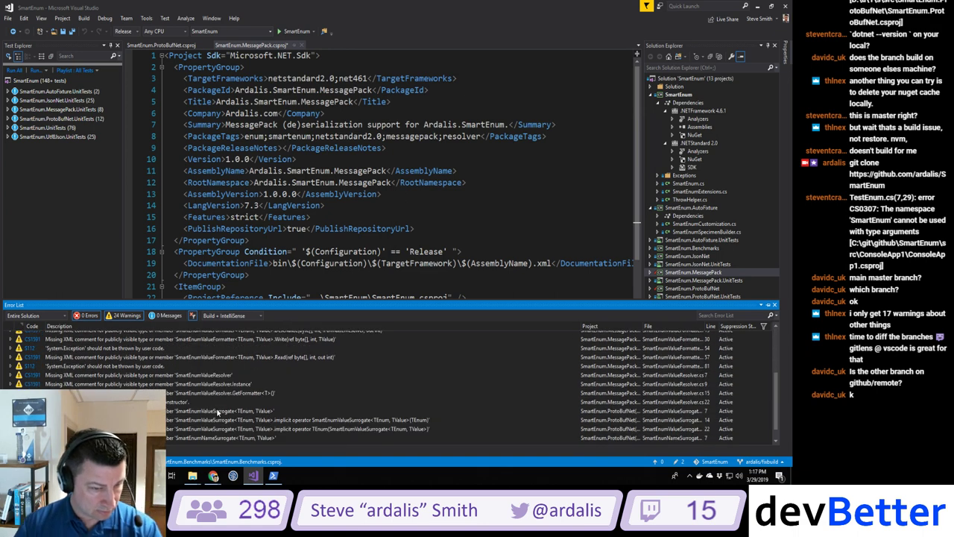
scroll(217, 411, "down", 1)
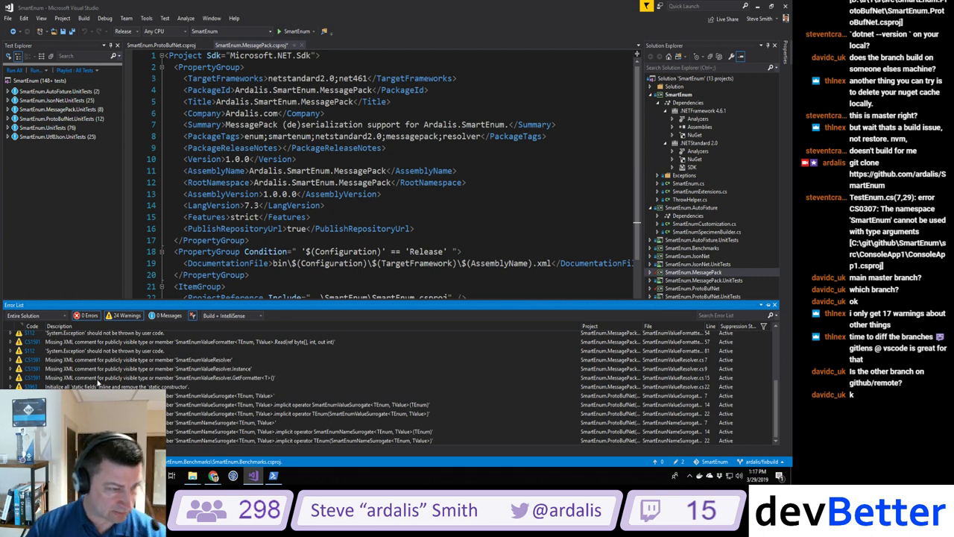
scroll(97, 381, "up", 2)
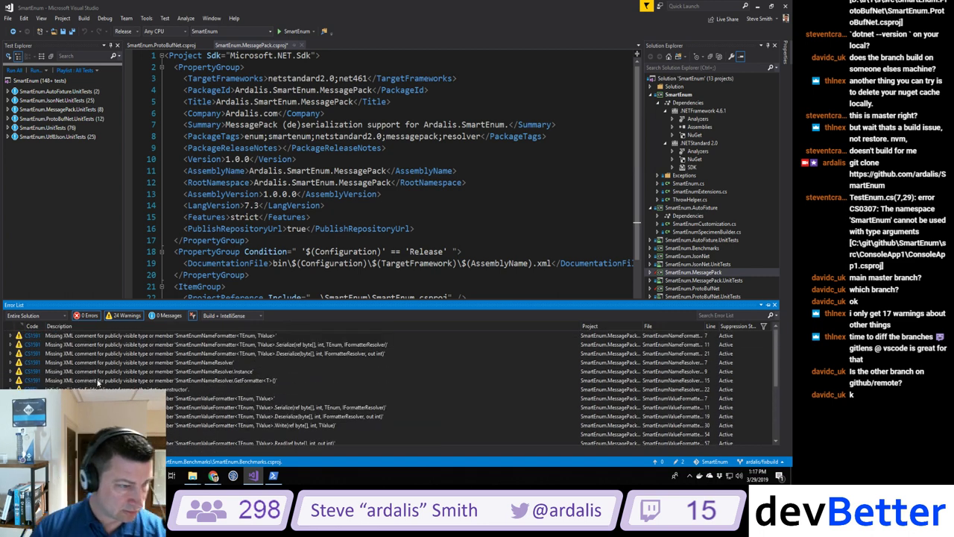
left_click(59, 326)
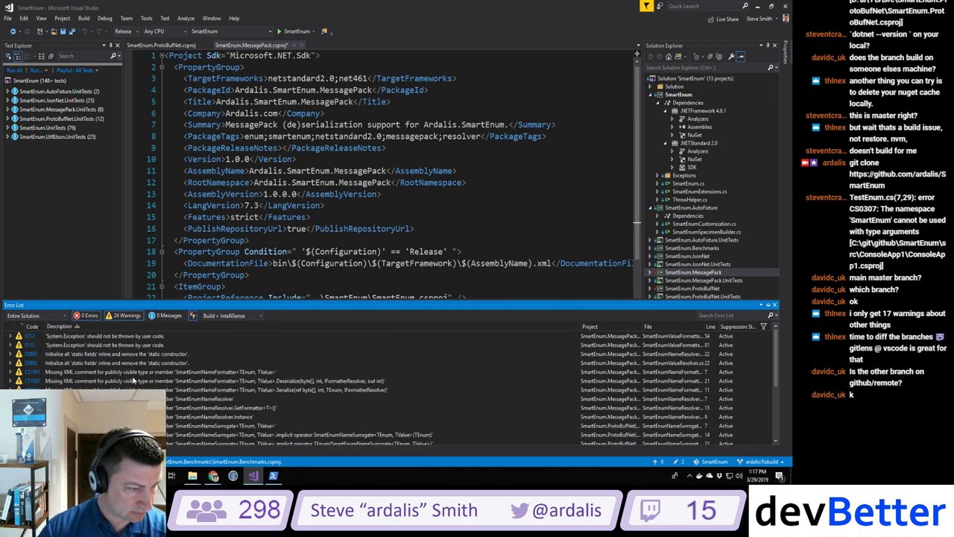
Step: Jump to the System.Exception throw on line 54 and review the S112 suggested fixes
double_click(121, 336)
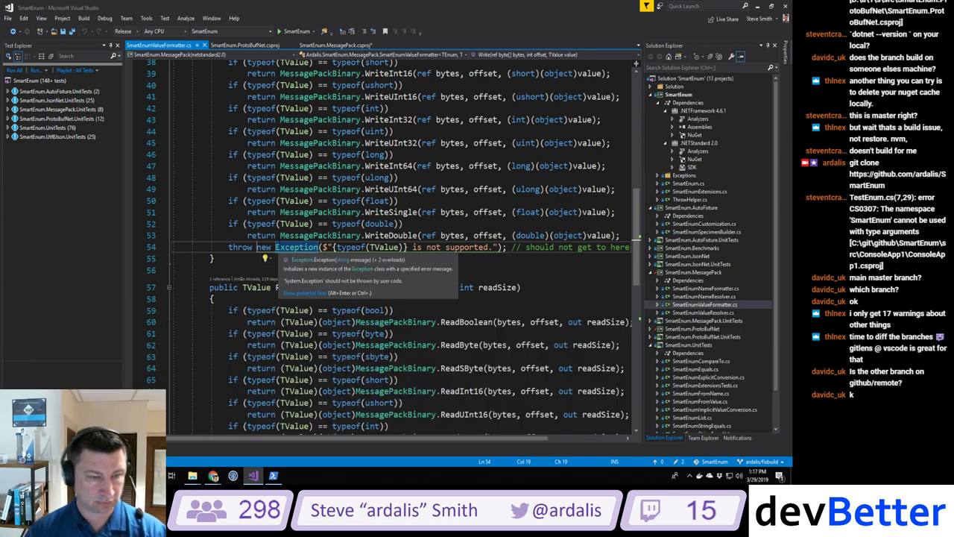
left_click(280, 246)
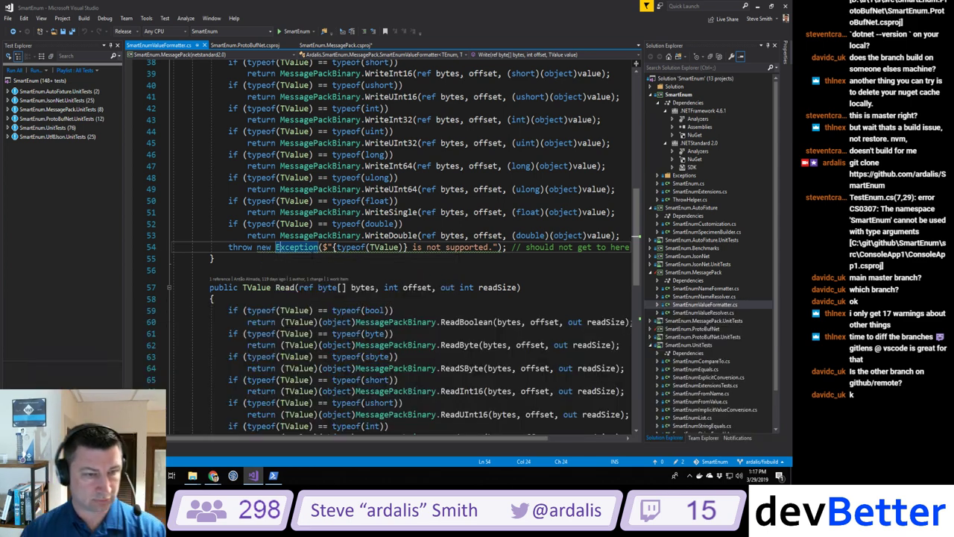
key("ctrl+period")
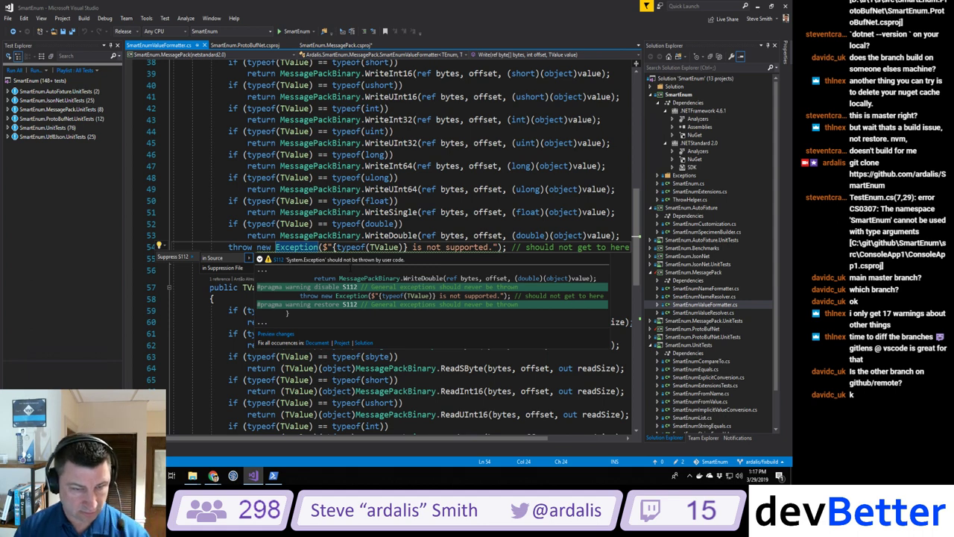
left_click(308, 234)
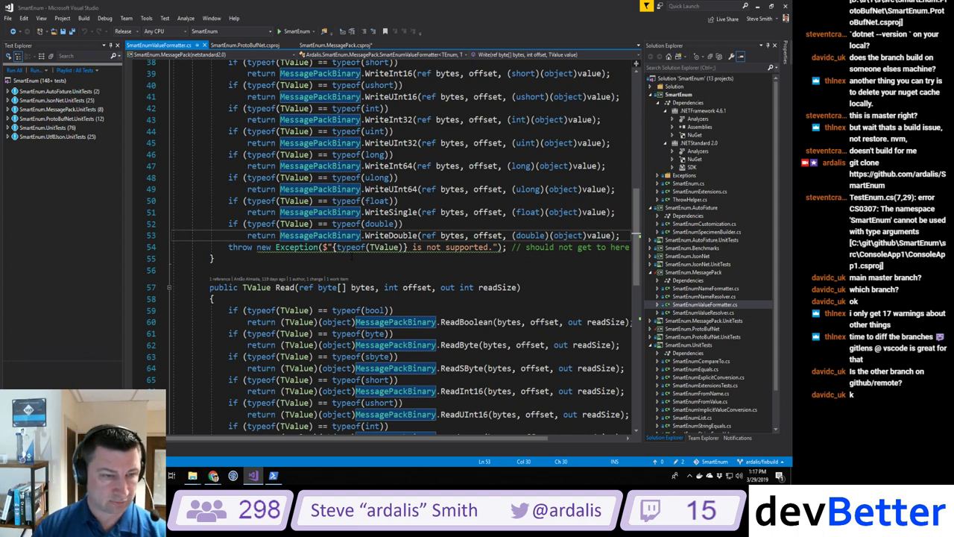
scroll(358, 246, "up", 4)
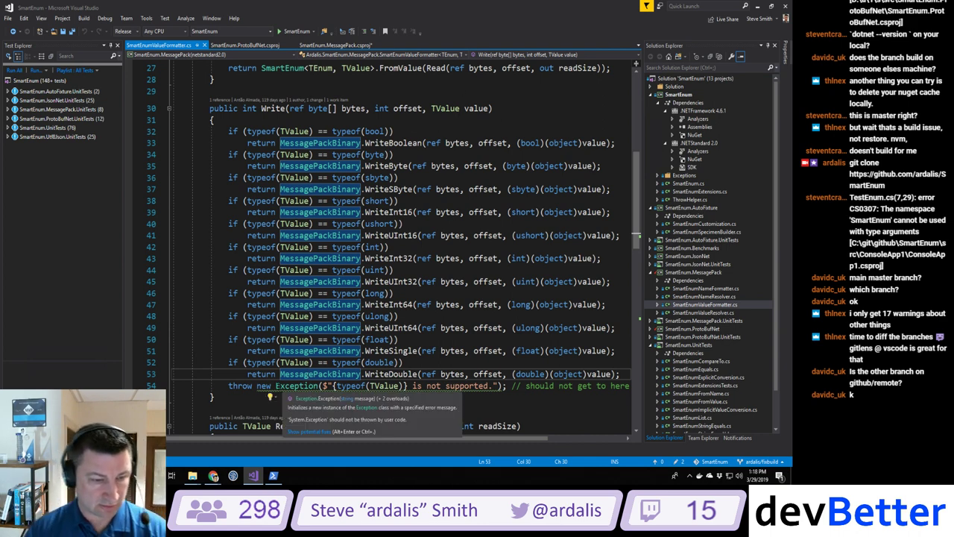
Step: Change line 54 to throw ArgumentOutOfRangeException with nameof(value) as the first argument
left_click(276, 385)
type("ArgumentOut")
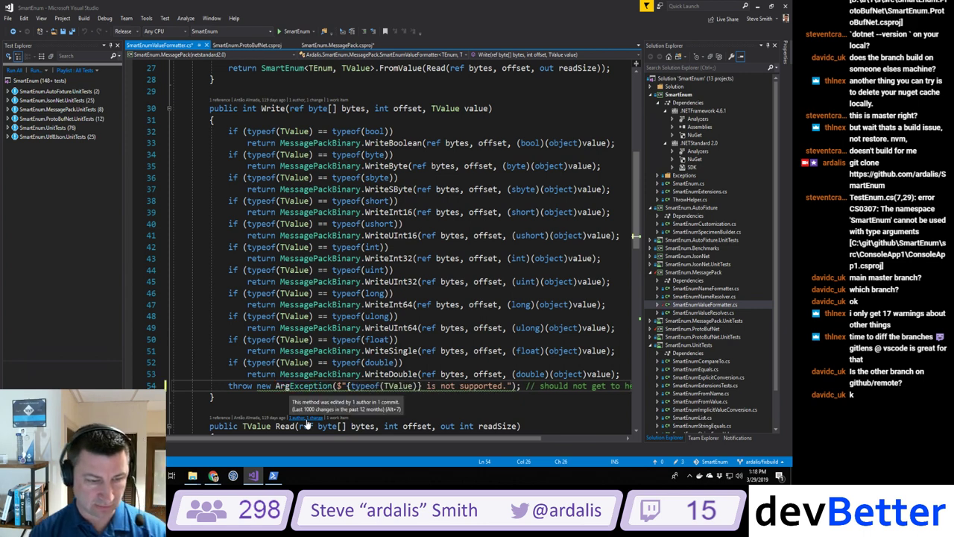
type("Range")
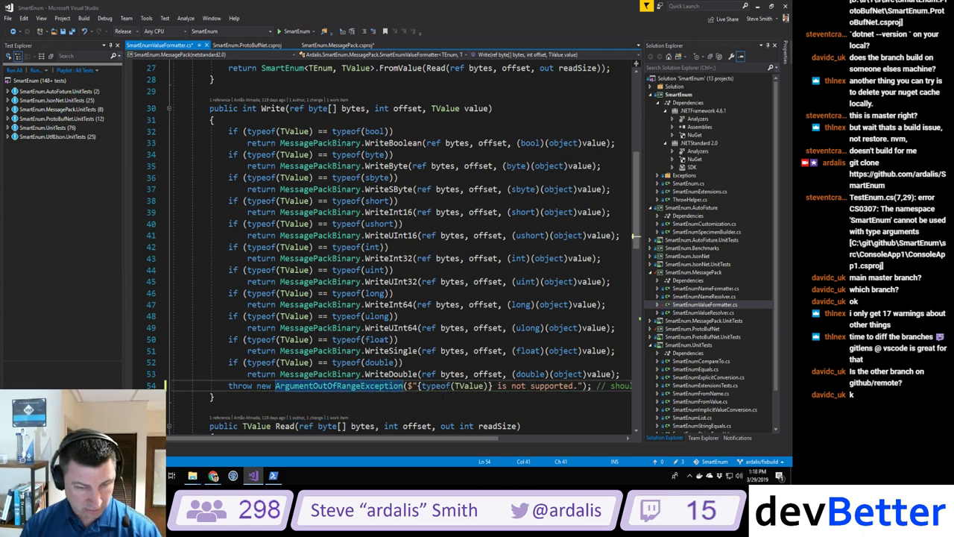
left_click(408, 386)
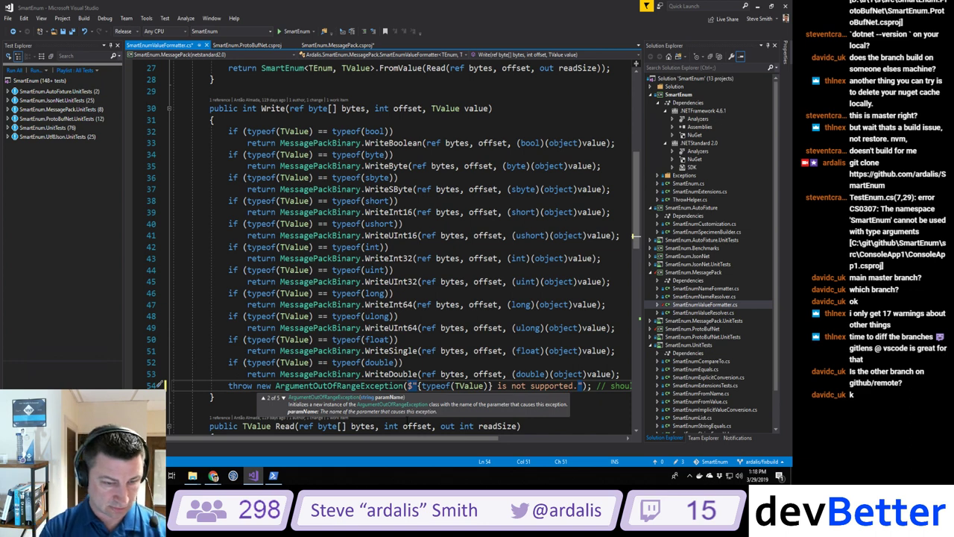
type("nameof(value")
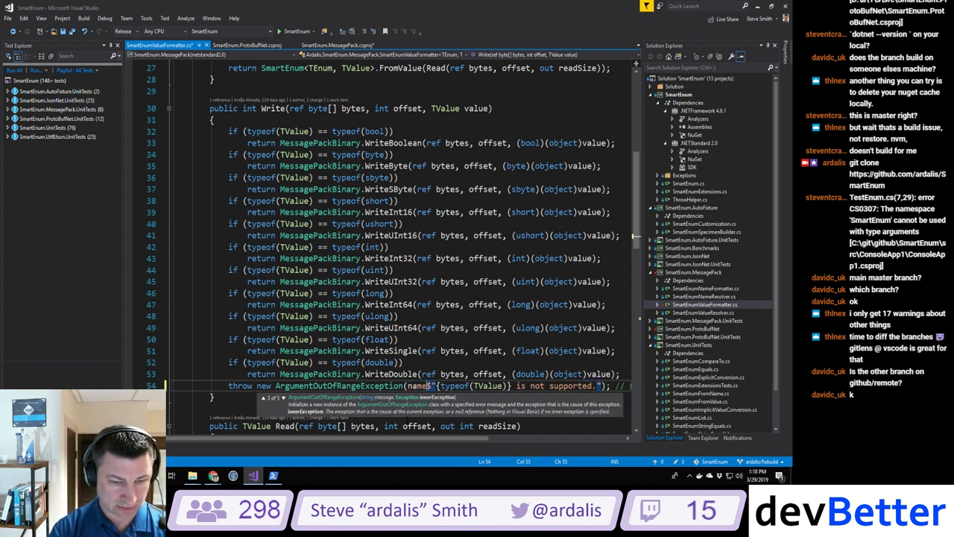
type(")")
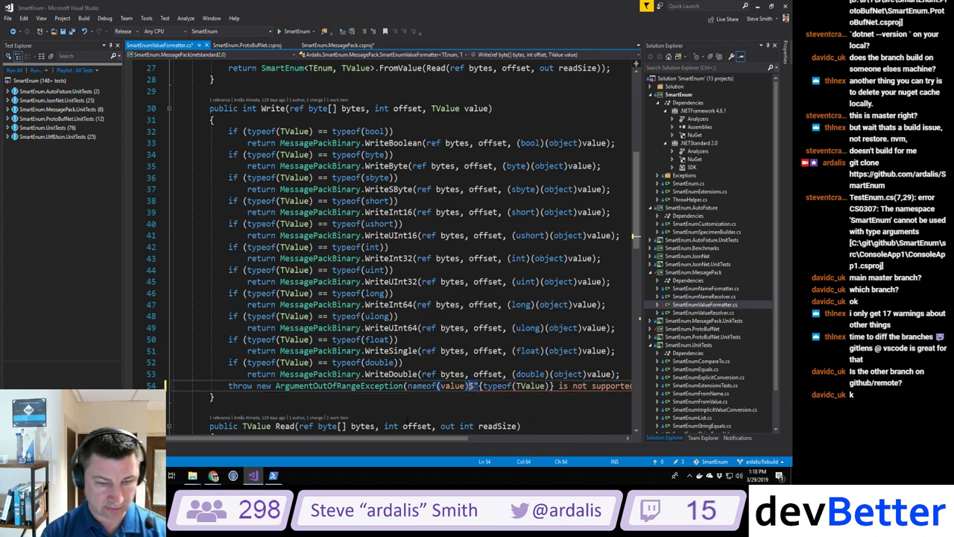
type(",")
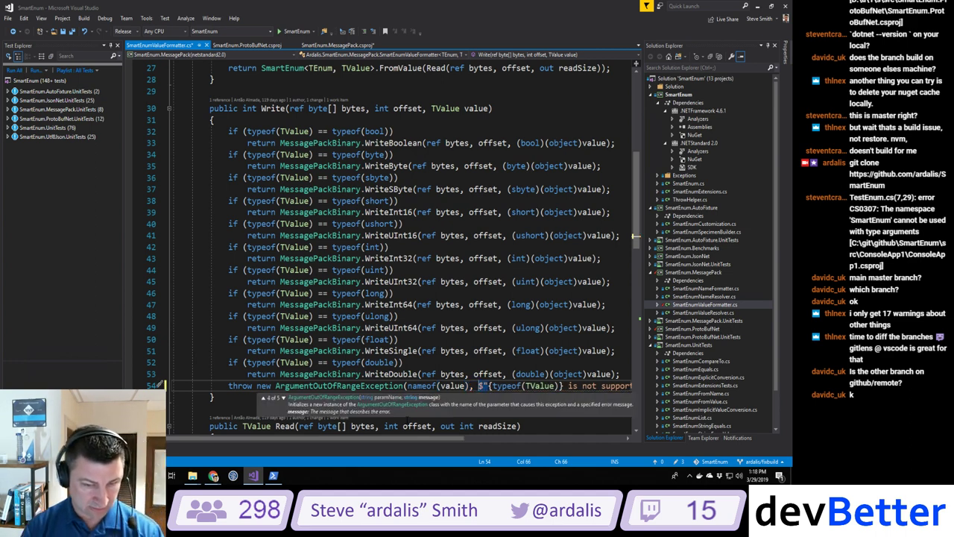
left_click(417, 350)
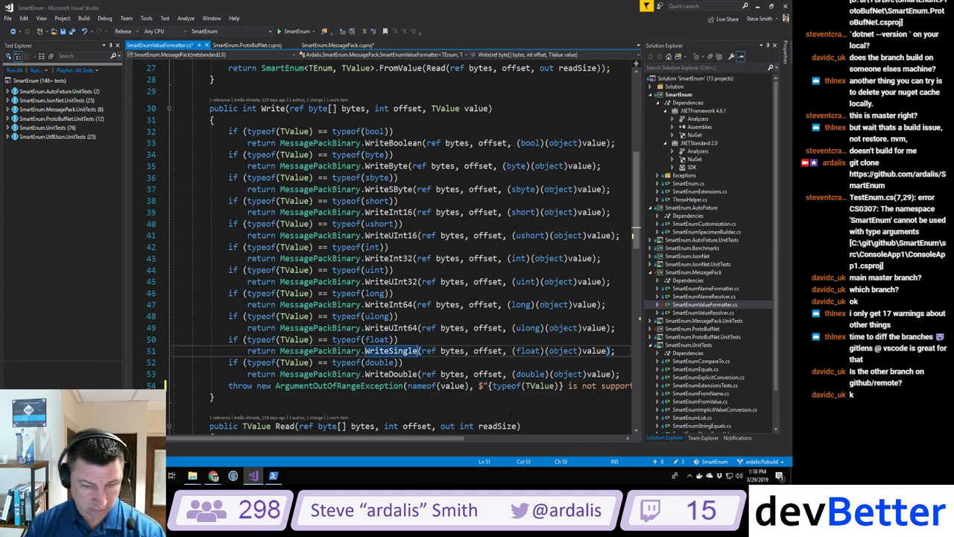
Step: Paste the new throw statement over line 81 and build the project
scroll(402, 246, "down", 2)
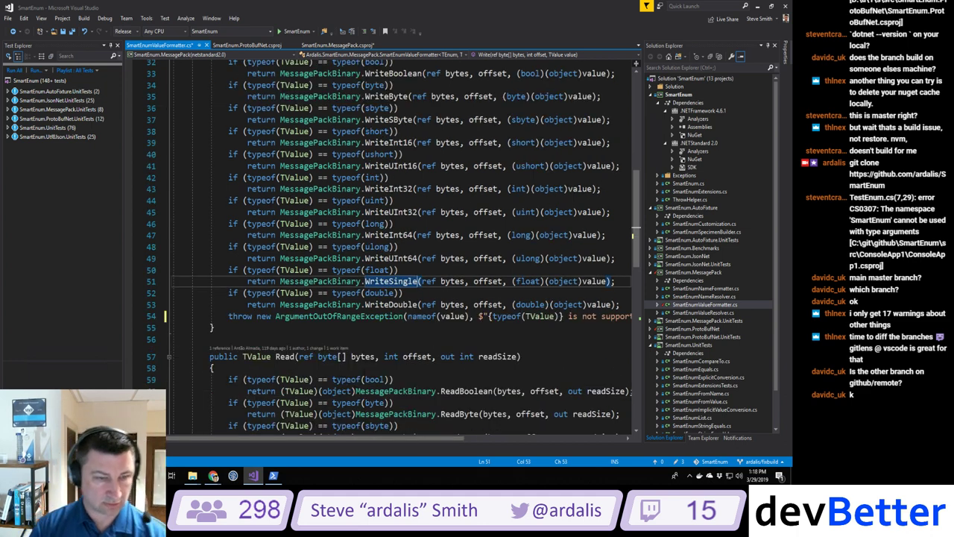
scroll(392, 245, "down", 1)
left_click(153, 281)
key("ctrl+c")
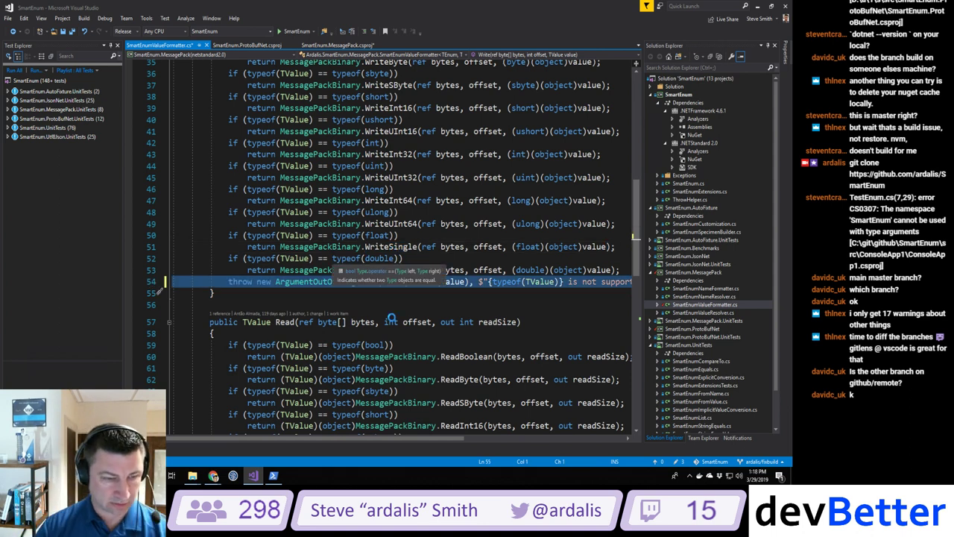
scroll(389, 319, "down", 11)
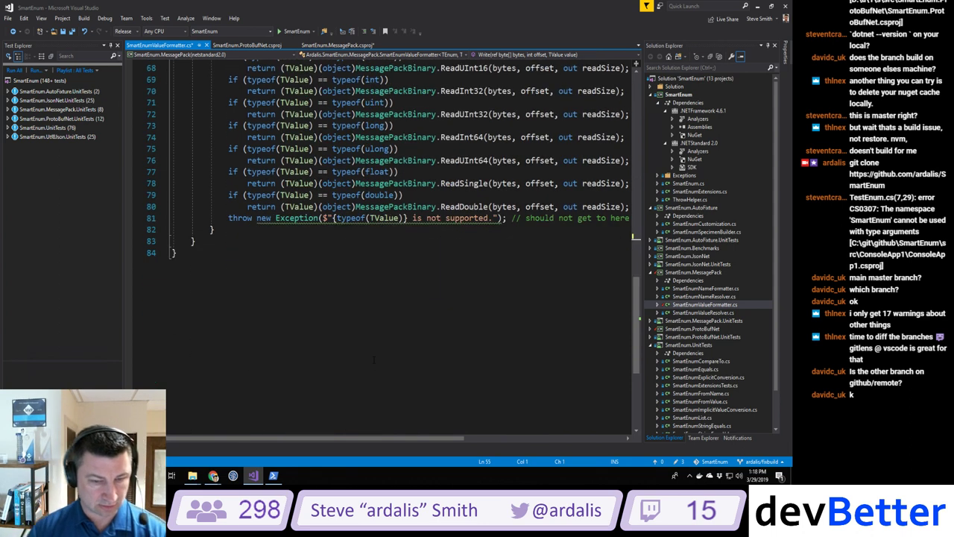
left_click(150, 218)
key("ctrl+v")
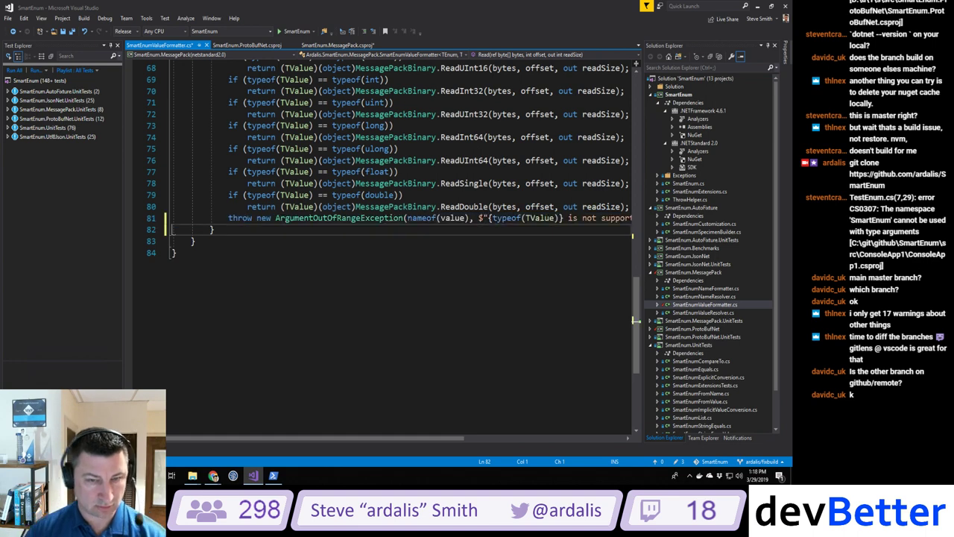
key("ctrl+shift+b")
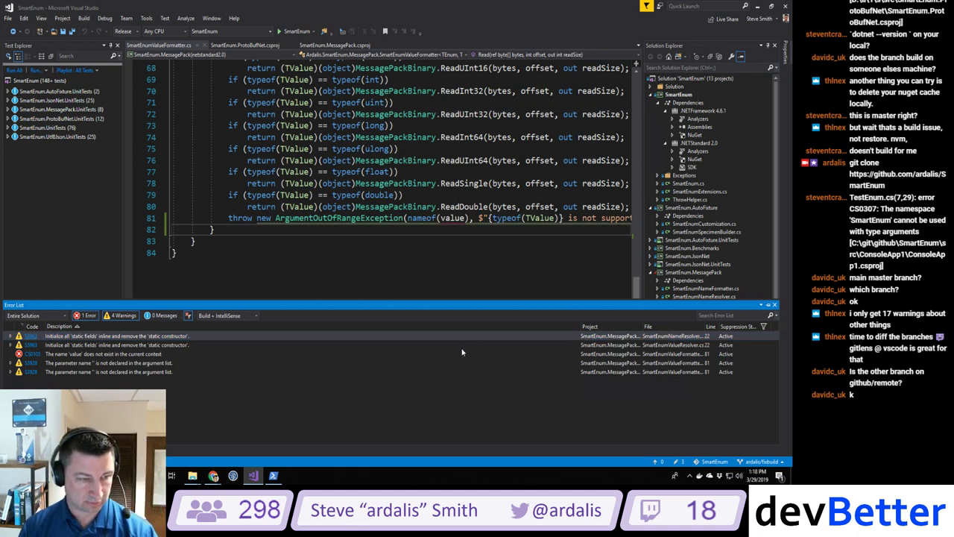
Step: Go to the CS0103 undefined 'value' error on line 81
double_click(85, 354)
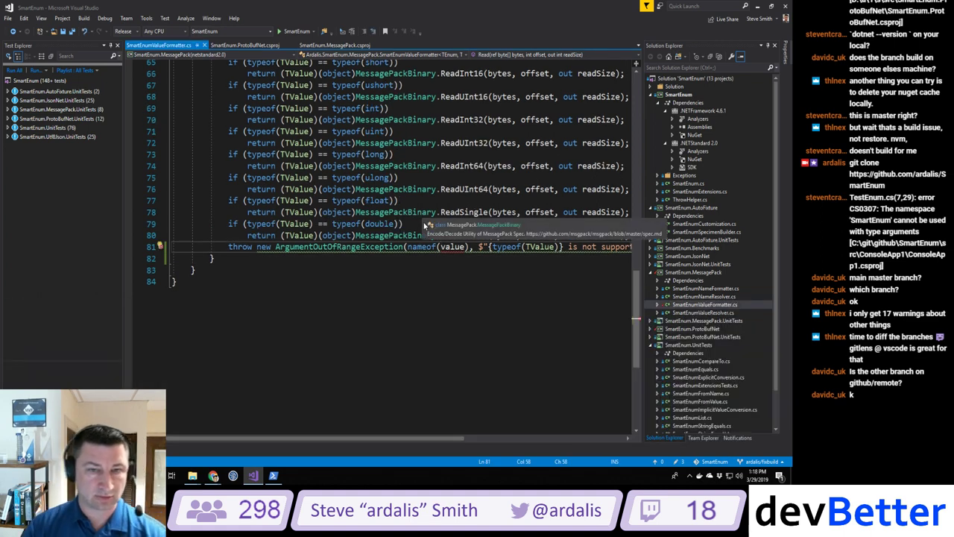
left_click(400, 200)
scroll(401, 201, "up", 5)
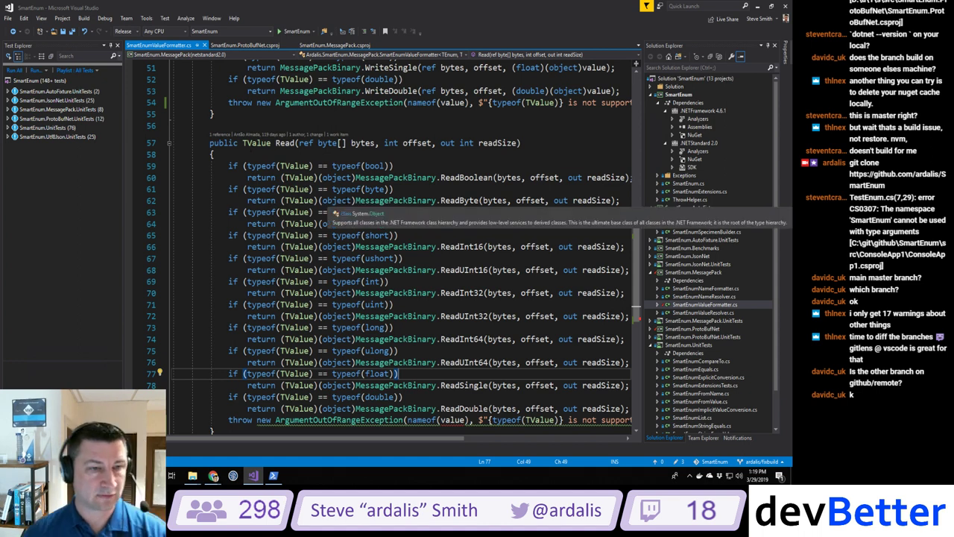
scroll(402, 261, "down", 6)
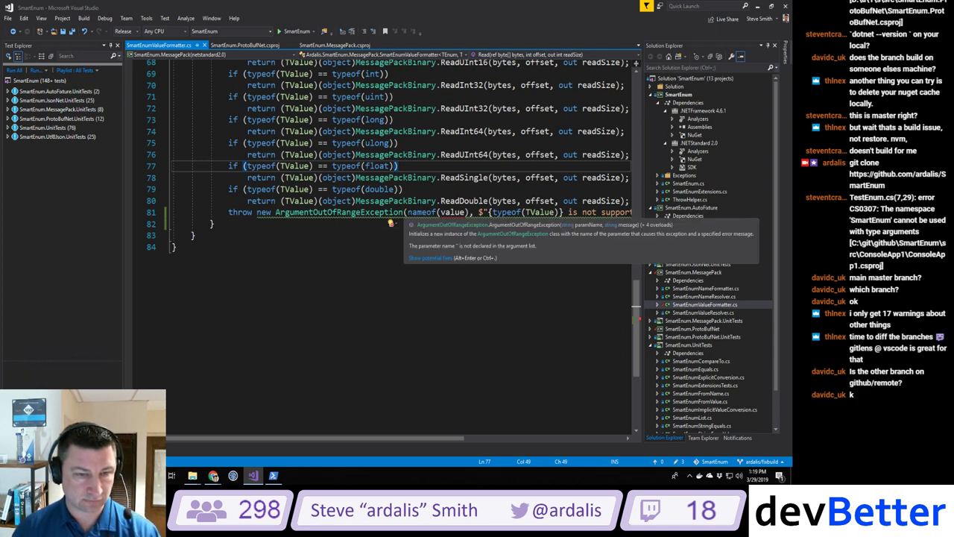
scroll(402, 223, "up", 9)
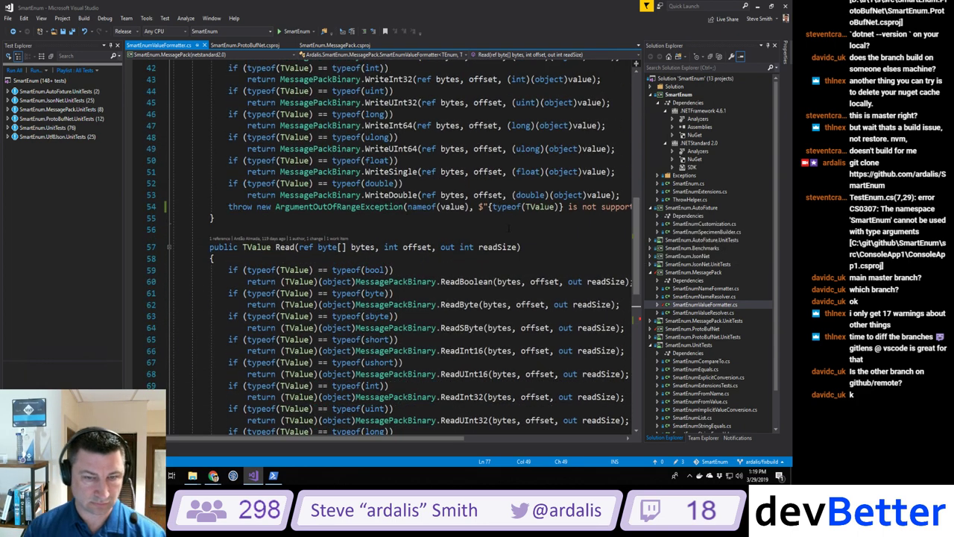
scroll(447, 253, "down", 7)
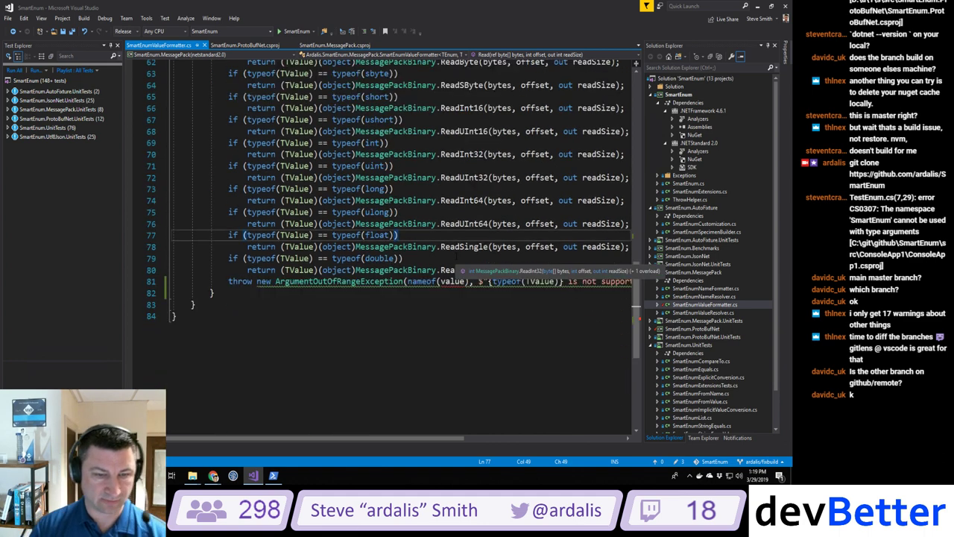
Step: Replace nameof(value) with typeof(TValue).ToString() on line 81 and rebuild
double_click(421, 281)
type("typeof")
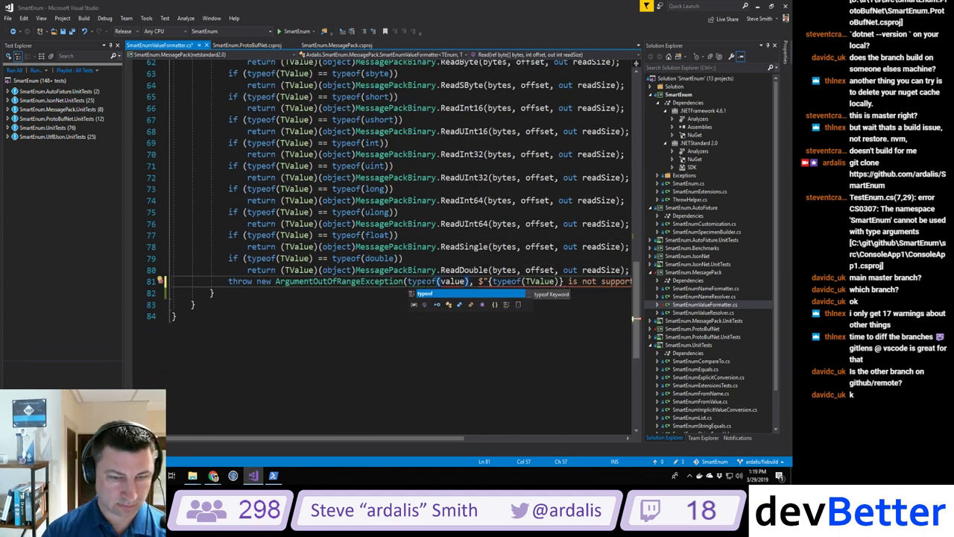
key("Right")
key("Right")
key("Right")
key("Right")
key("Right")
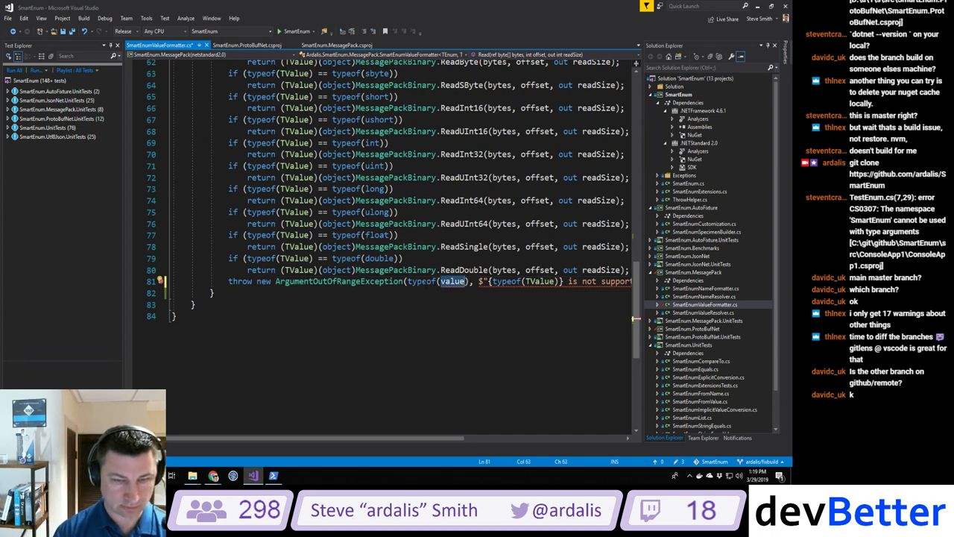
key("ctrl+BackSpace")
type("TVa")
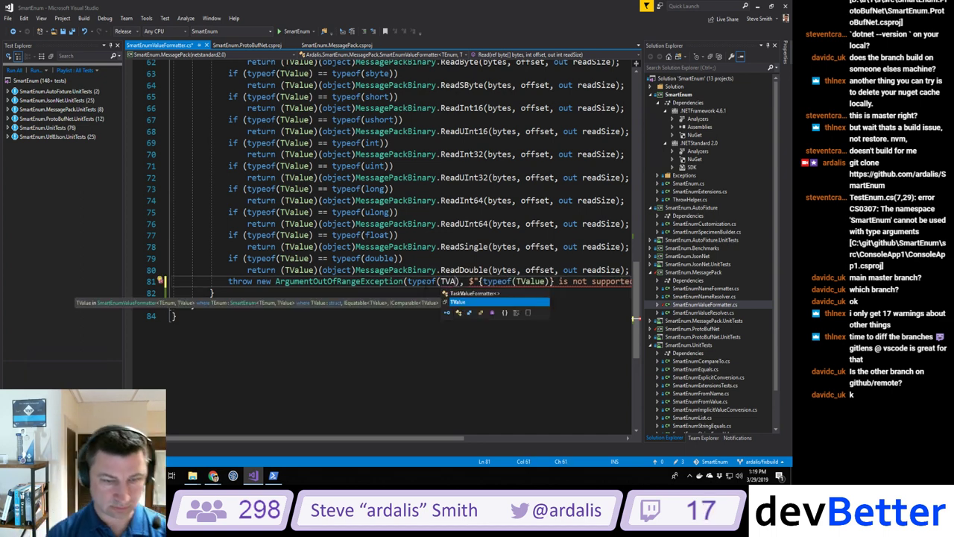
key("Tab")
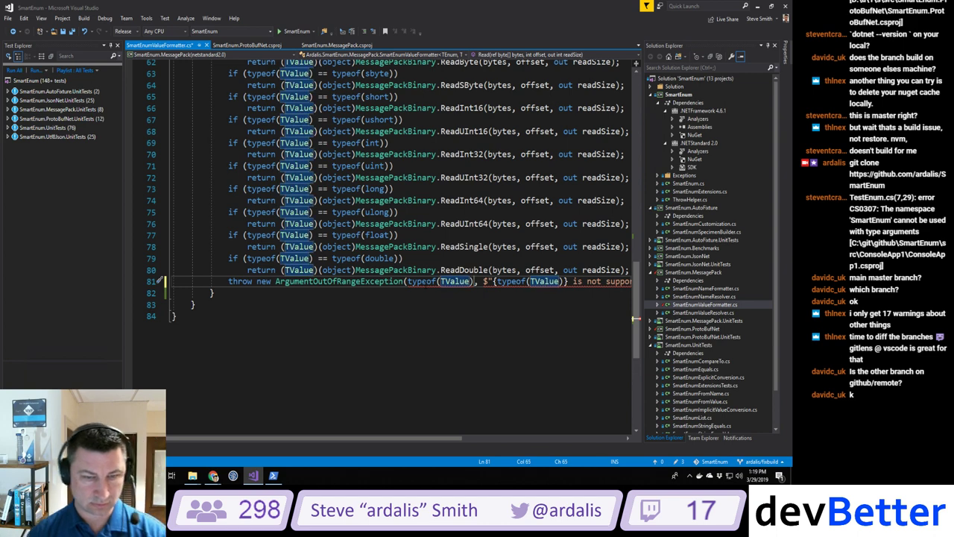
key("Right")
type(".ToString(")
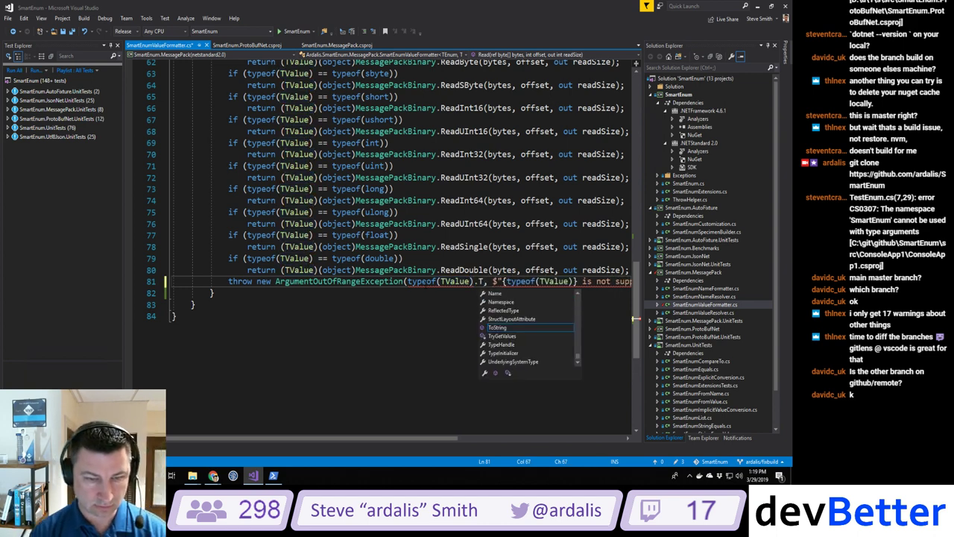
type(")")
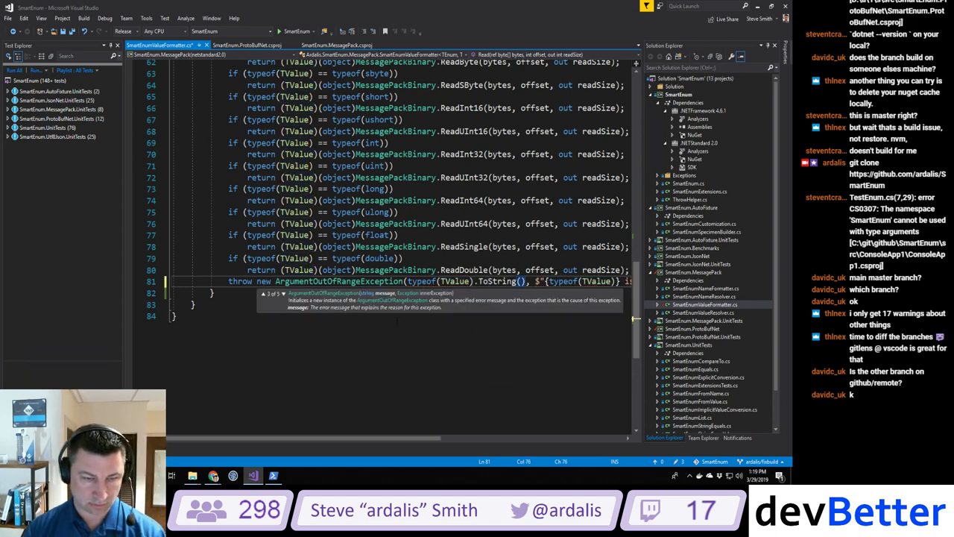
left_click(400, 379)
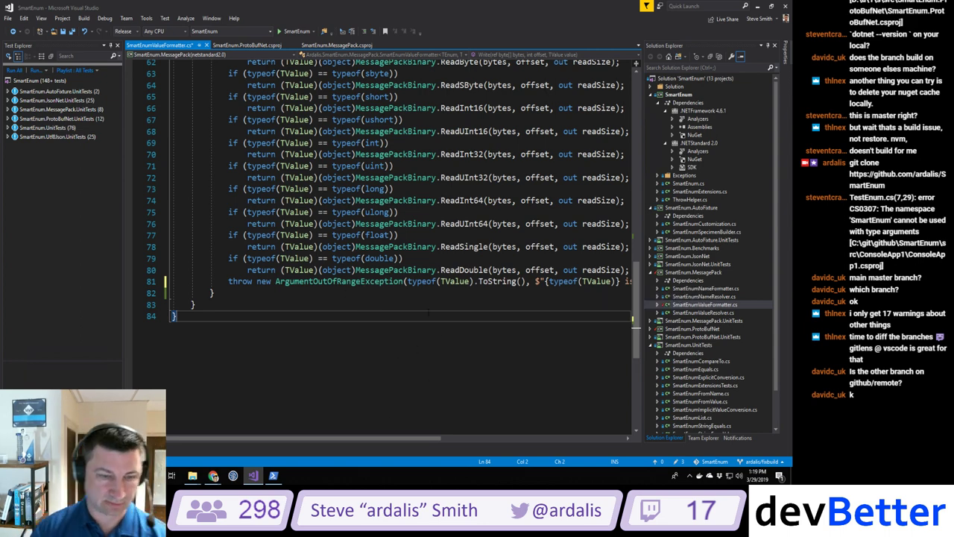
key("ctrl+shift+b")
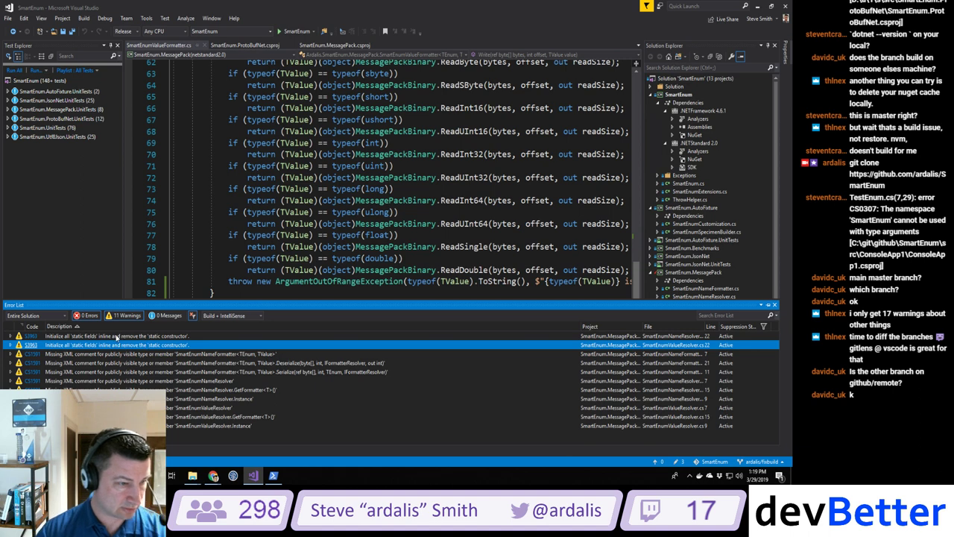
Step: Open the first S3963 warning, dock the Error List, hide the test list, and suppress S3963 there
double_click(114, 337)
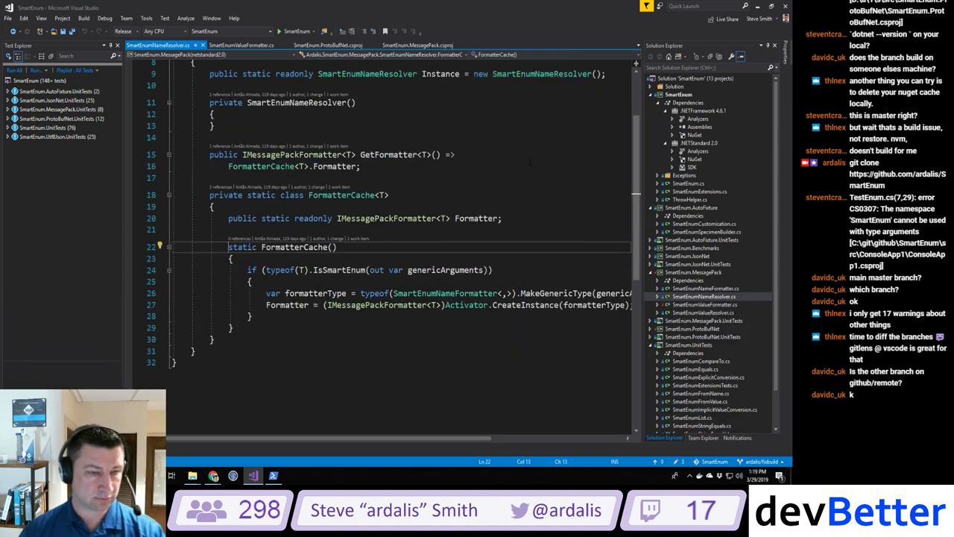
left_click(22, 452)
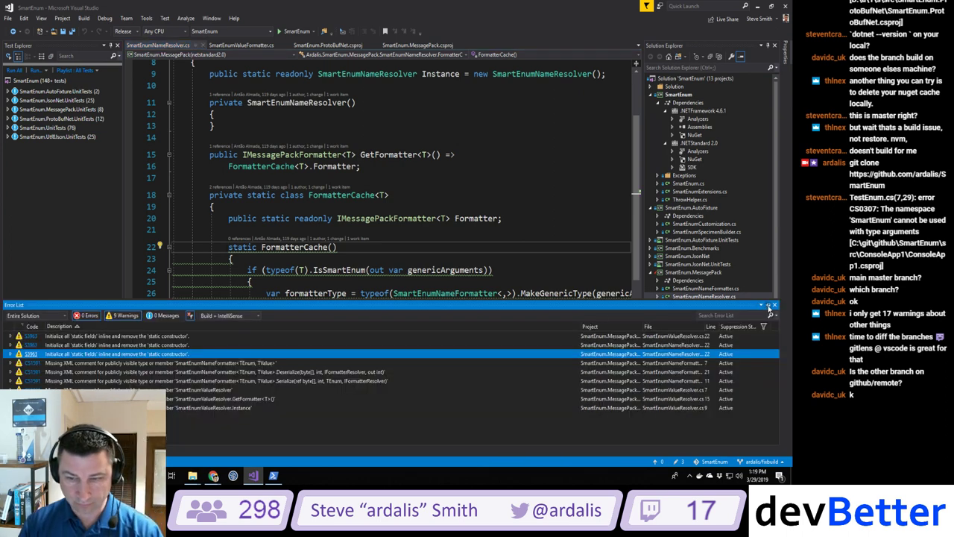
left_click(761, 306)
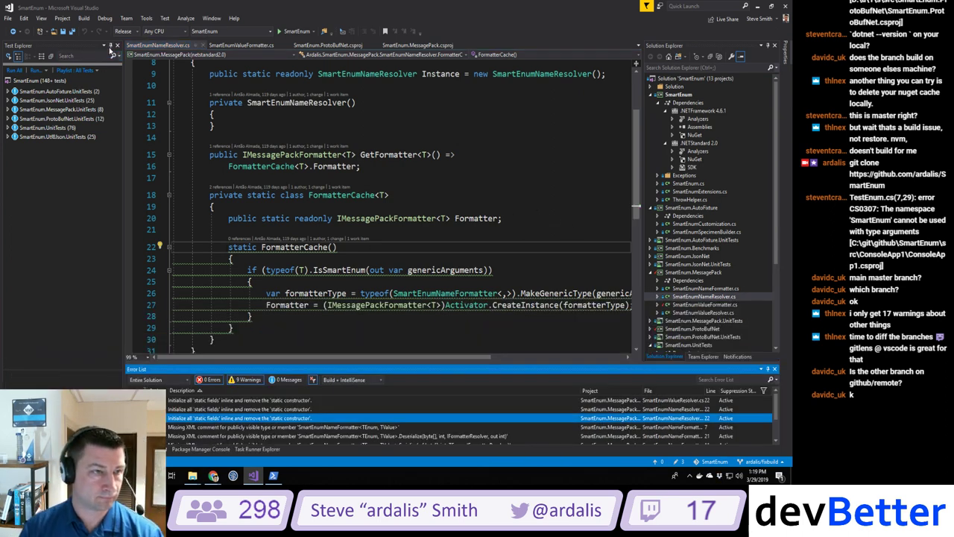
left_click(110, 46)
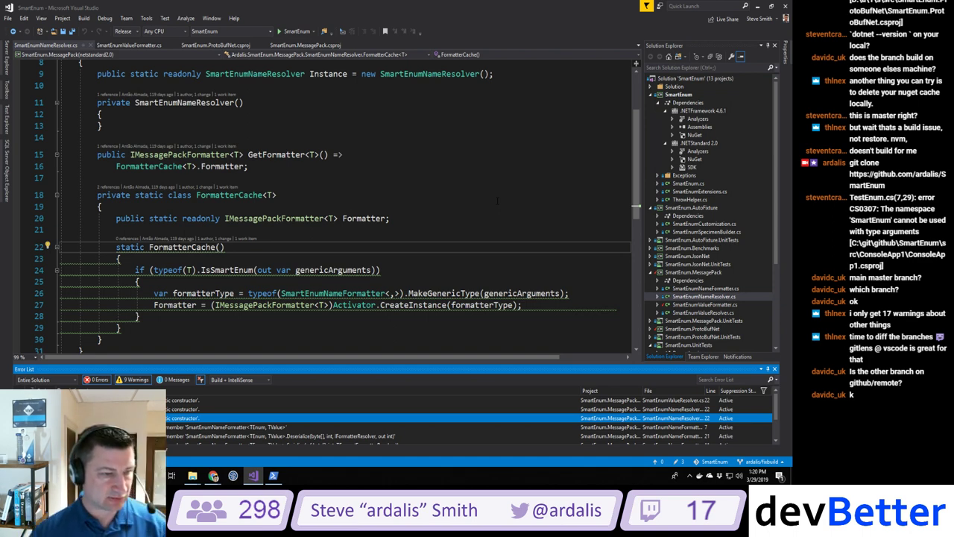
scroll(497, 200, "down", 2)
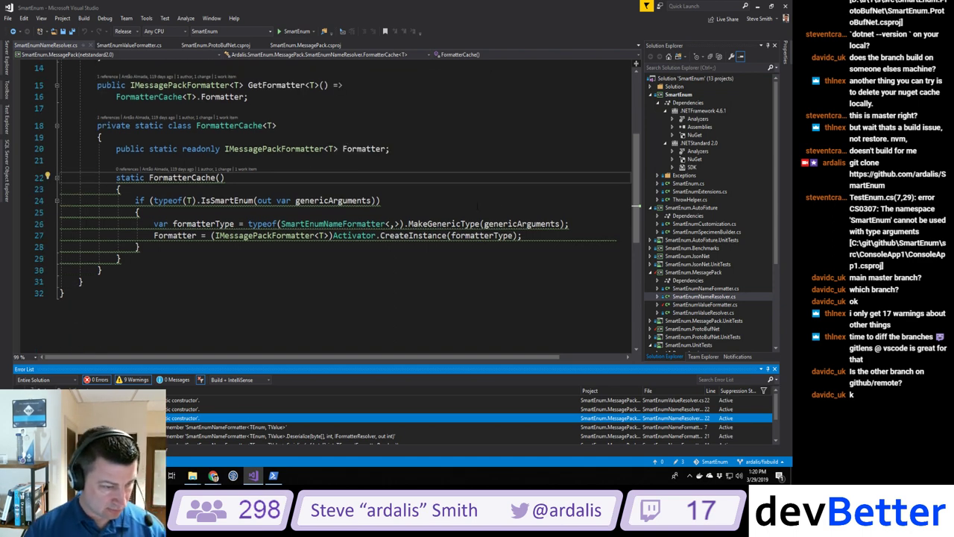
left_click(192, 235)
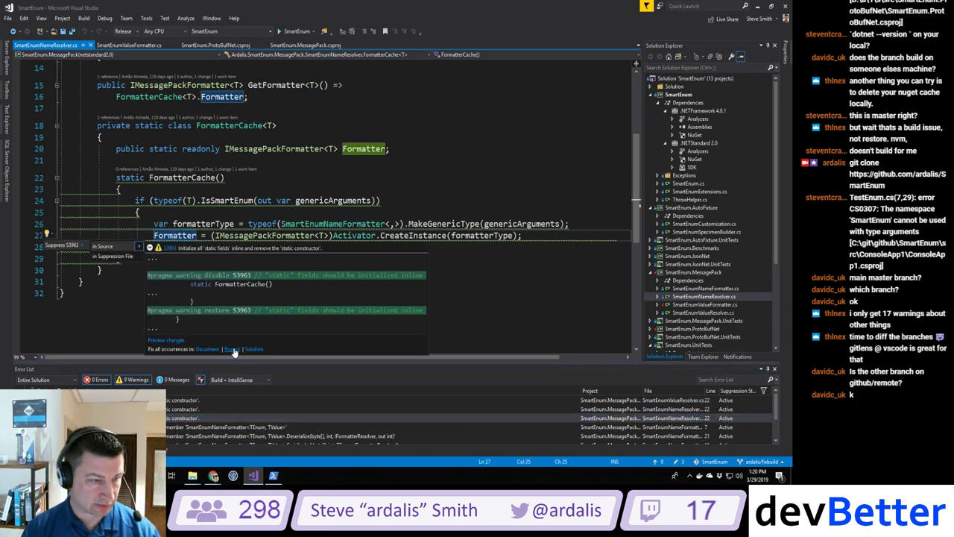
left_click(231, 348)
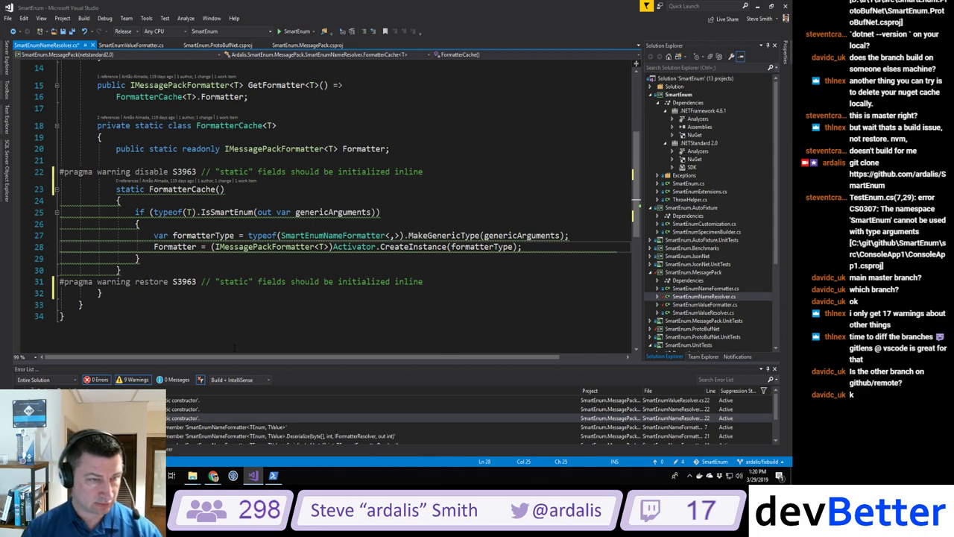
Step: Suppress S3963 in source around the FormatterCache static constructor in SmartEnumValueResolver.cs
double_click(171, 401)
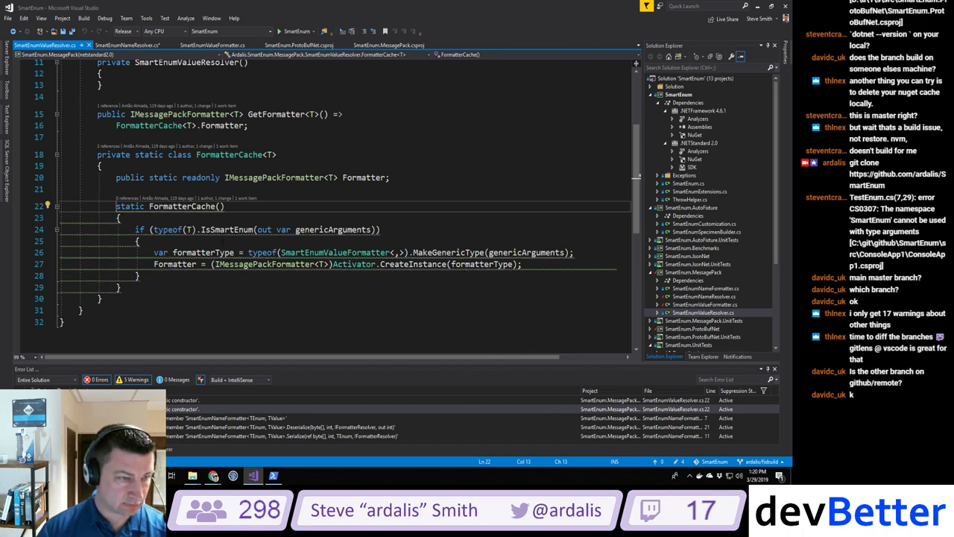
left_click(186, 229)
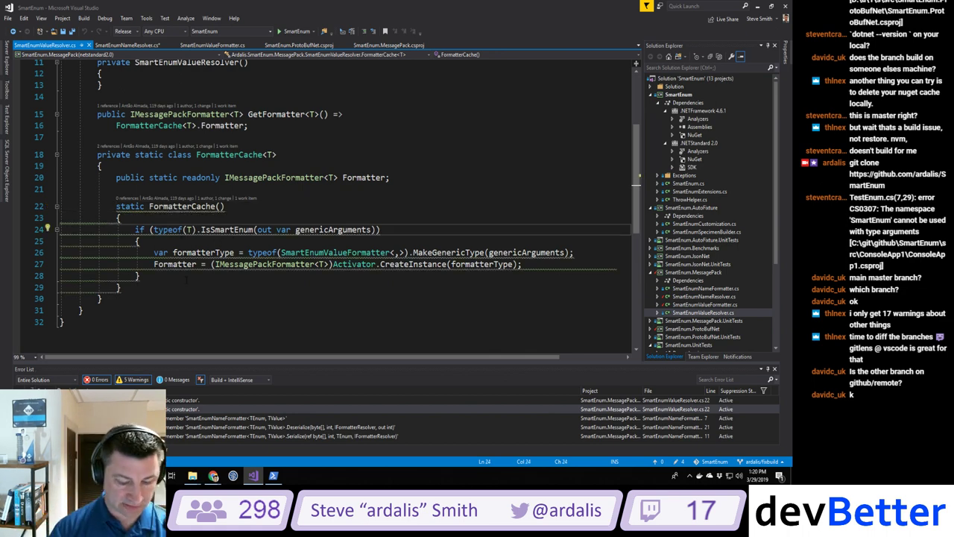
key("ctrl+period")
key("Down")
key("Down")
key("Down")
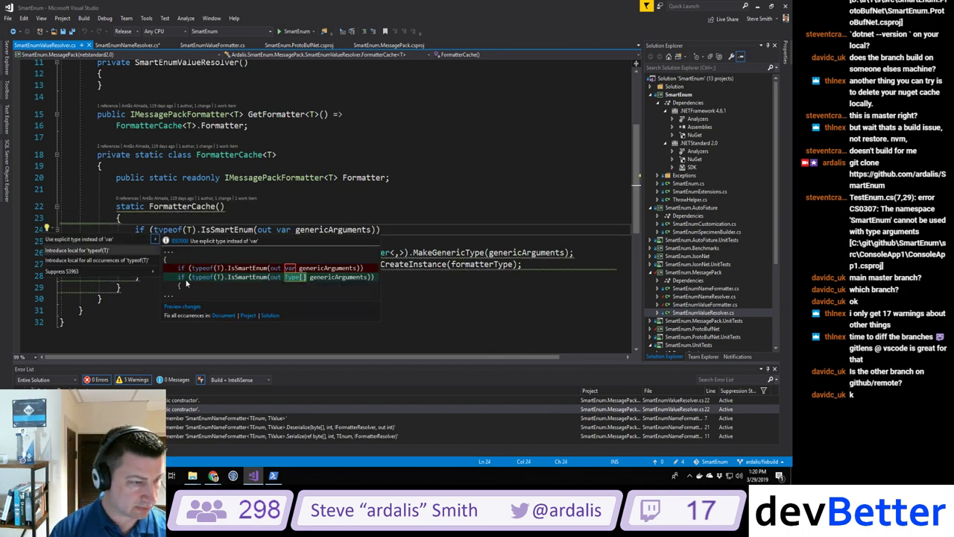
key("Right")
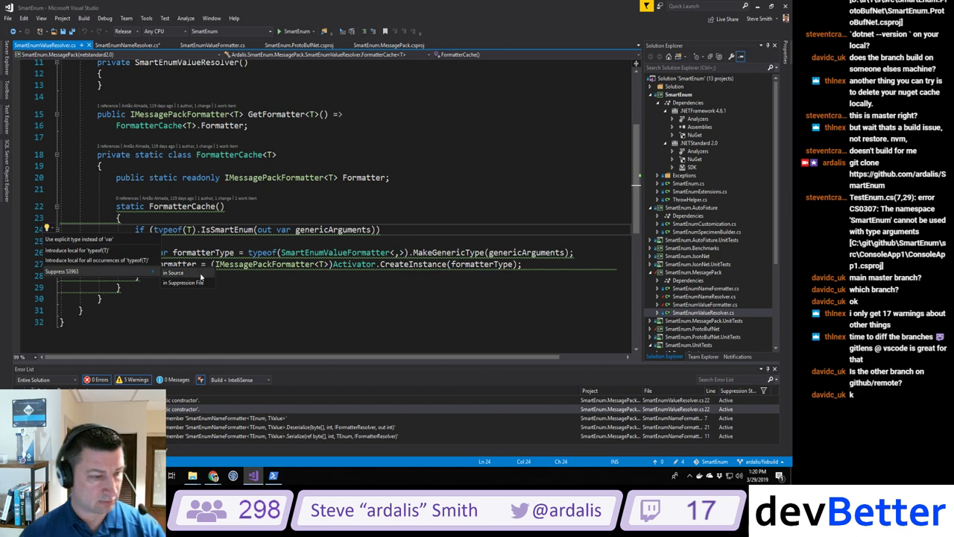
left_click(298, 400)
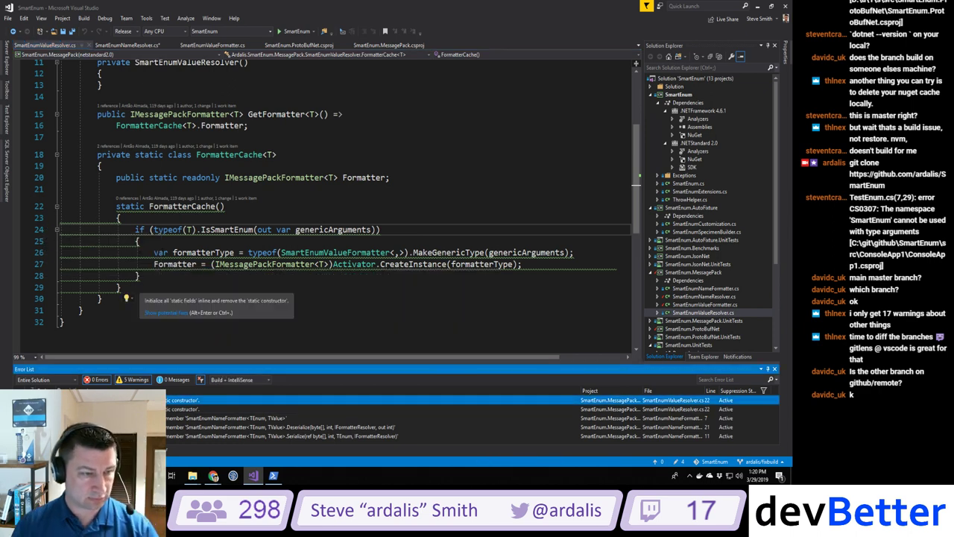
left_click(160, 252)
key("ctrl+period")
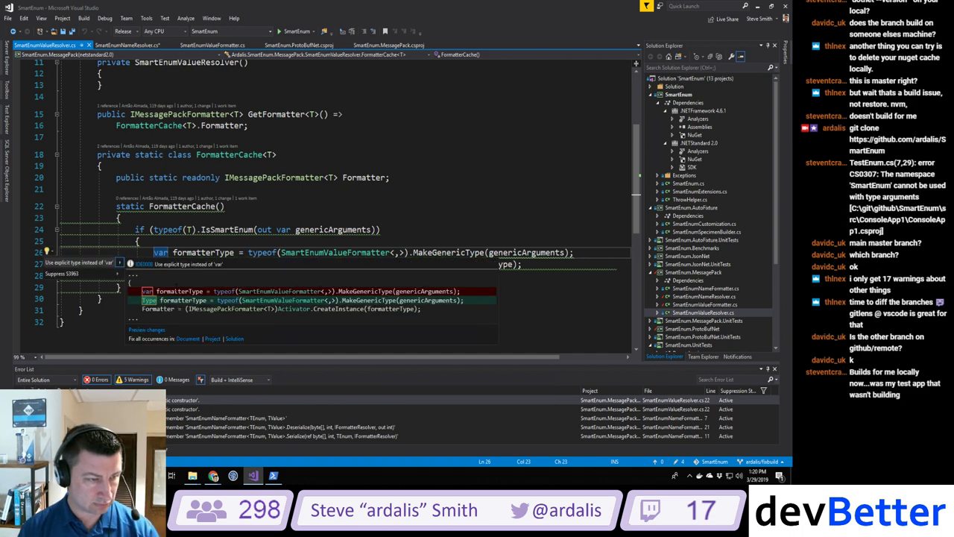
left_click(176, 291)
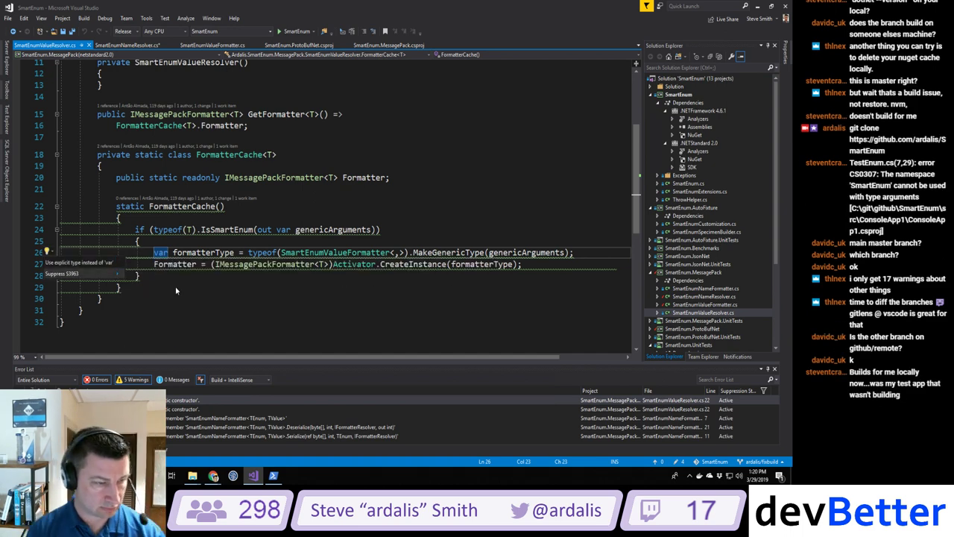
key("Down")
key("Right")
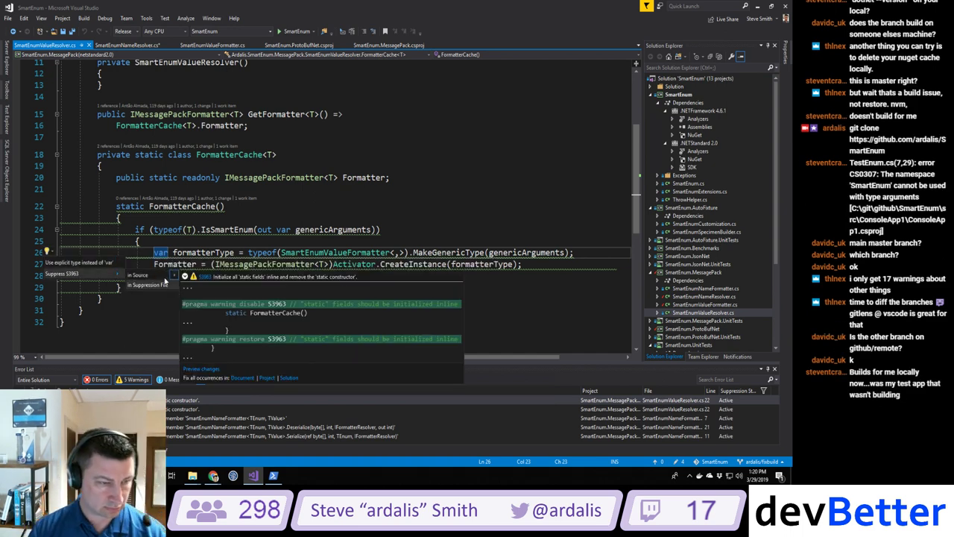
left_click(155, 275)
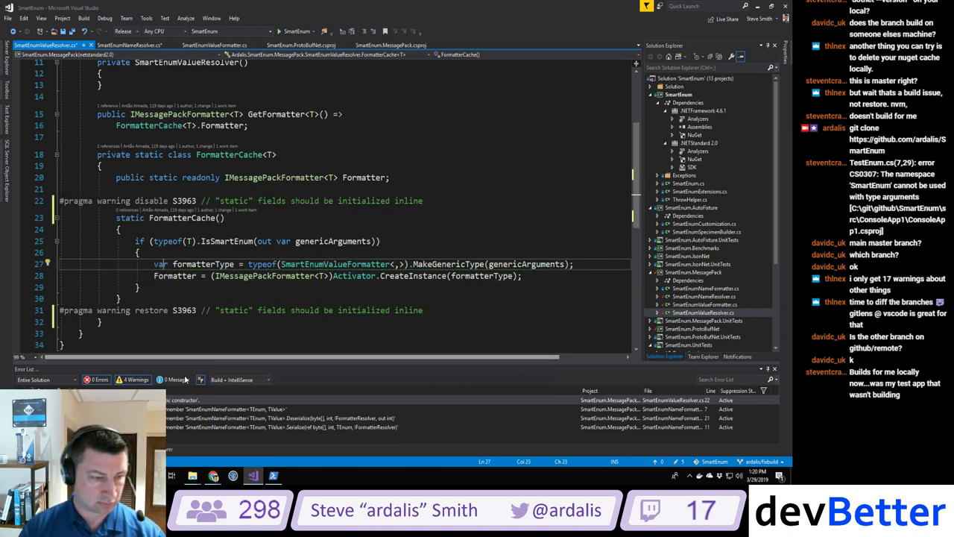
double_click(298, 401)
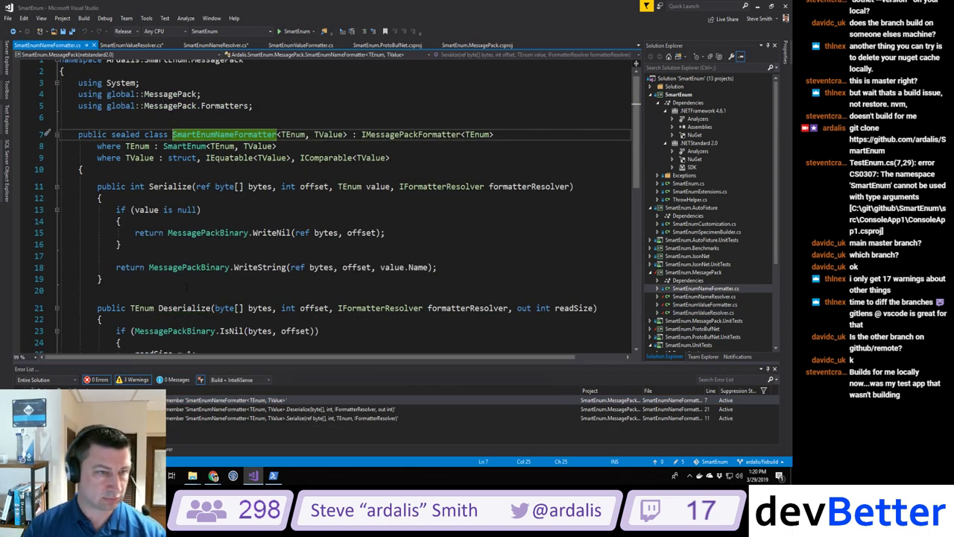
Step: Rebuild to confirm 0 errors and 0 warnings, then bring the PowerShell build output forward
scroll(314, 210, "down", 3)
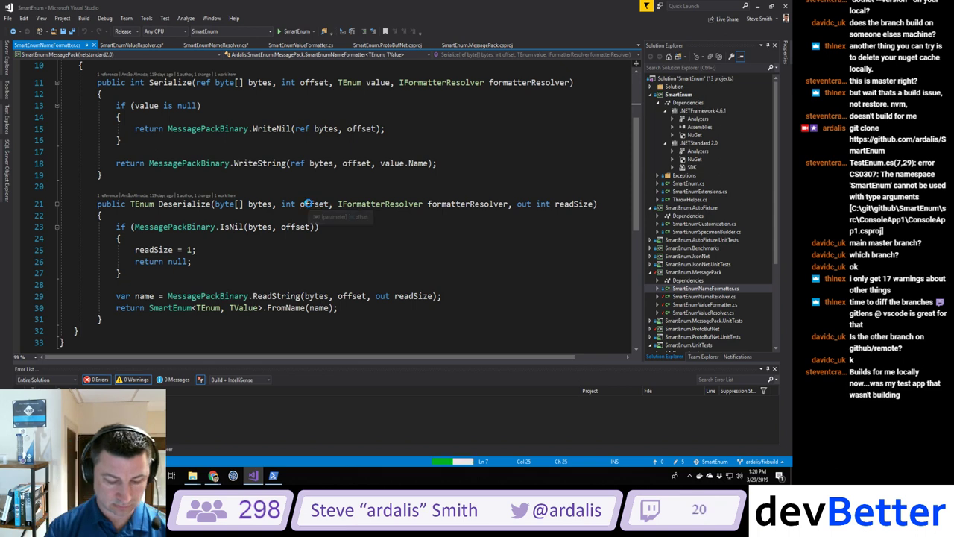
key("ctrl+shift+b")
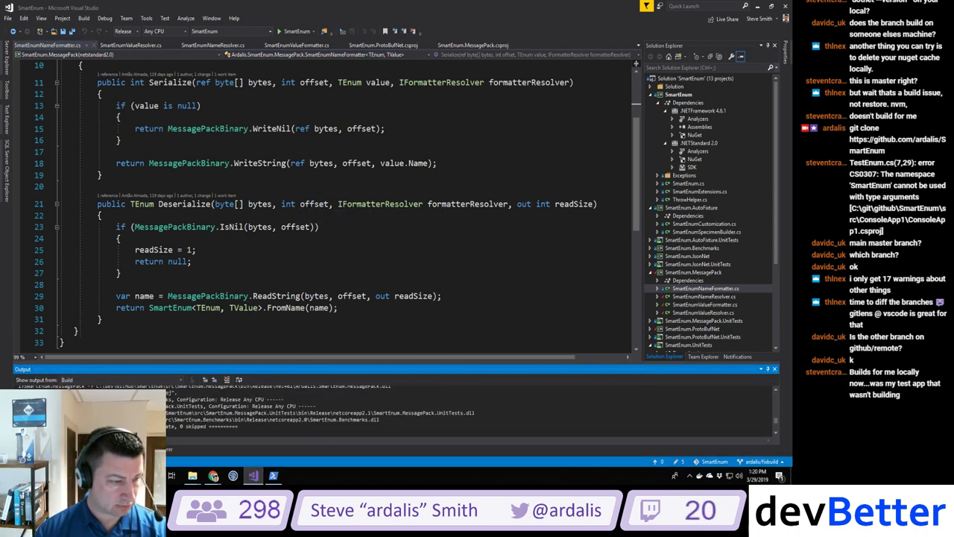
left_click(157, 449)
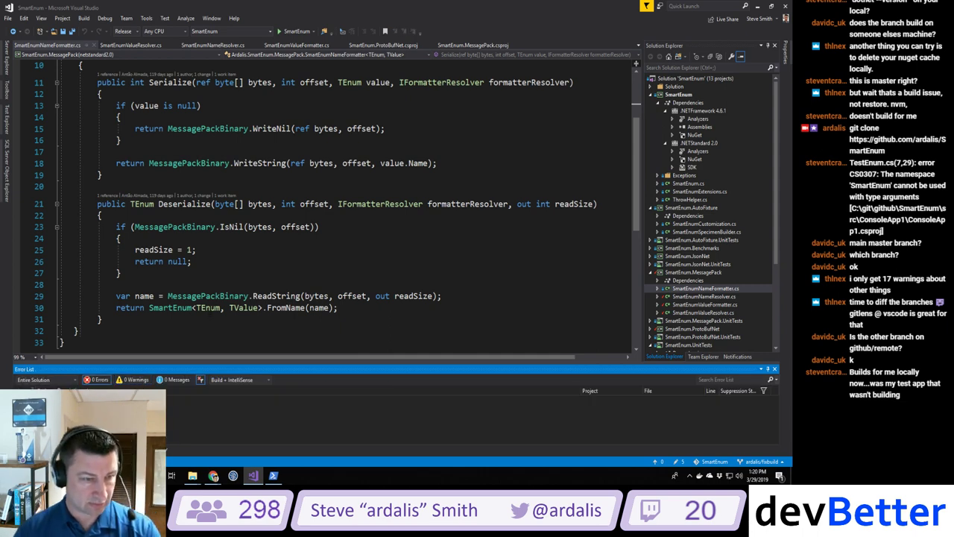
left_click(149, 261)
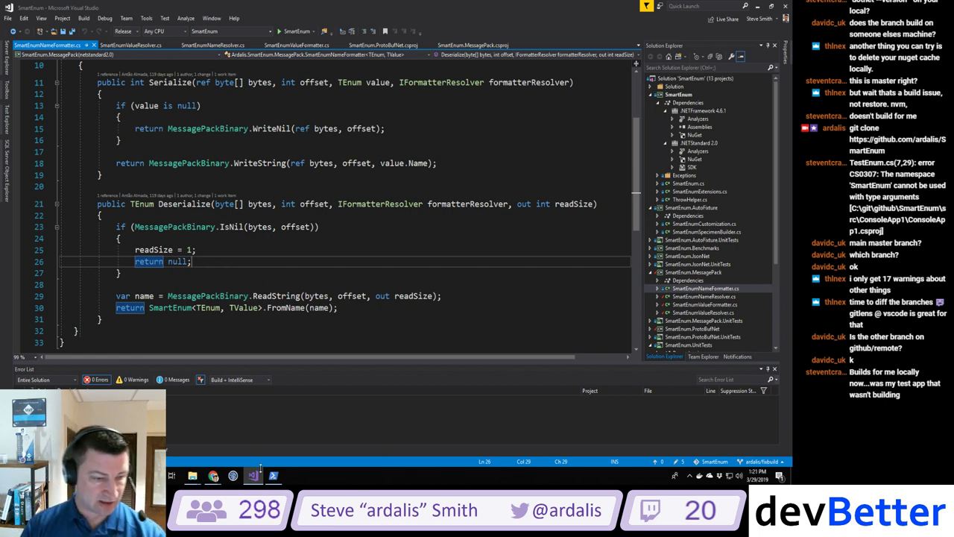
left_click(273, 474)
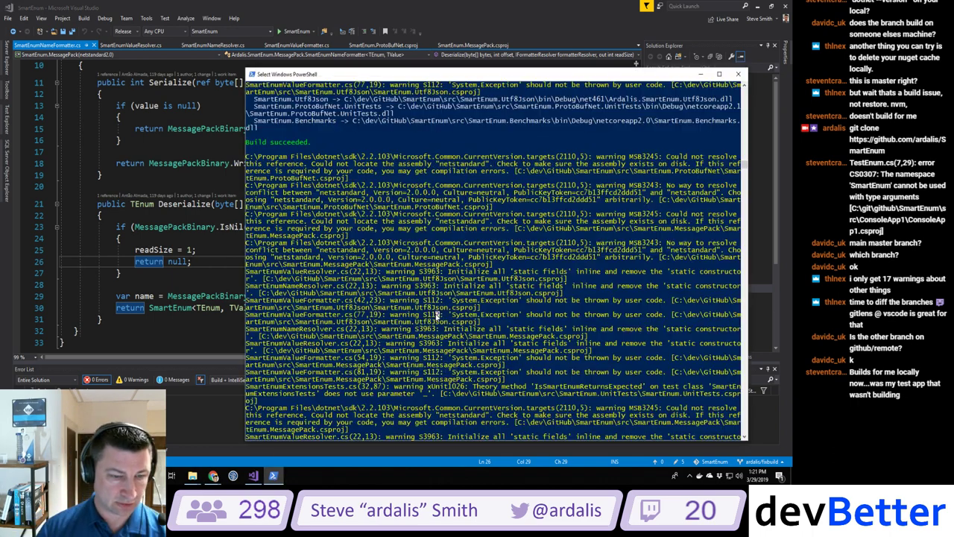
Step: Move up to the repository root, stage all changed files with git add ., and check the status
left_click(436, 319)
scroll(436, 319, "down", 10)
scroll(436, 319, "up", 10)
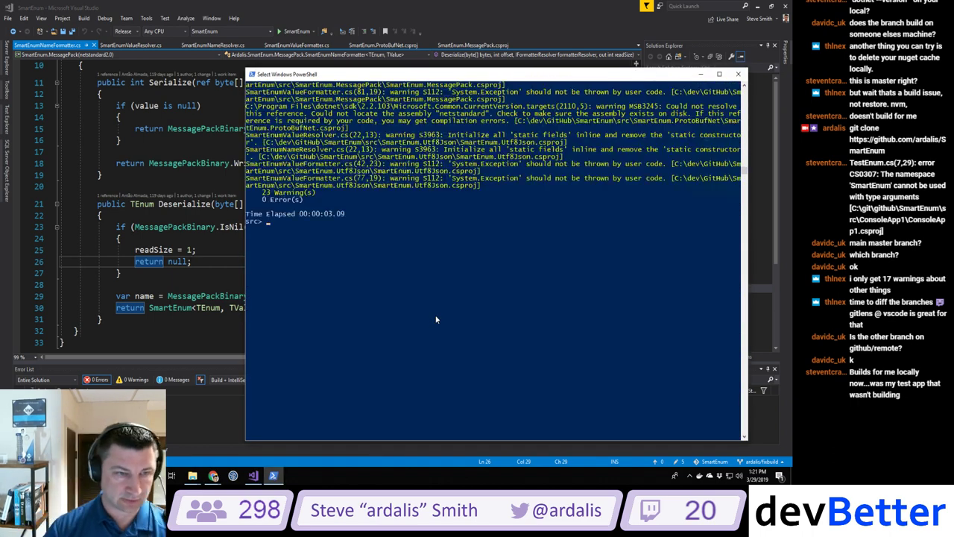
type("cd ..")
key("Return")
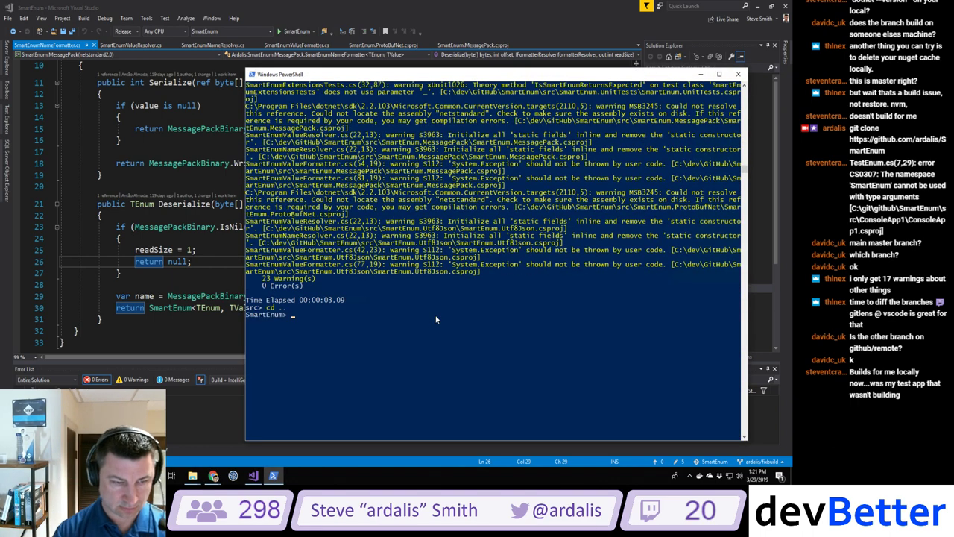
type("ls")
key("Return")
type("git add .")
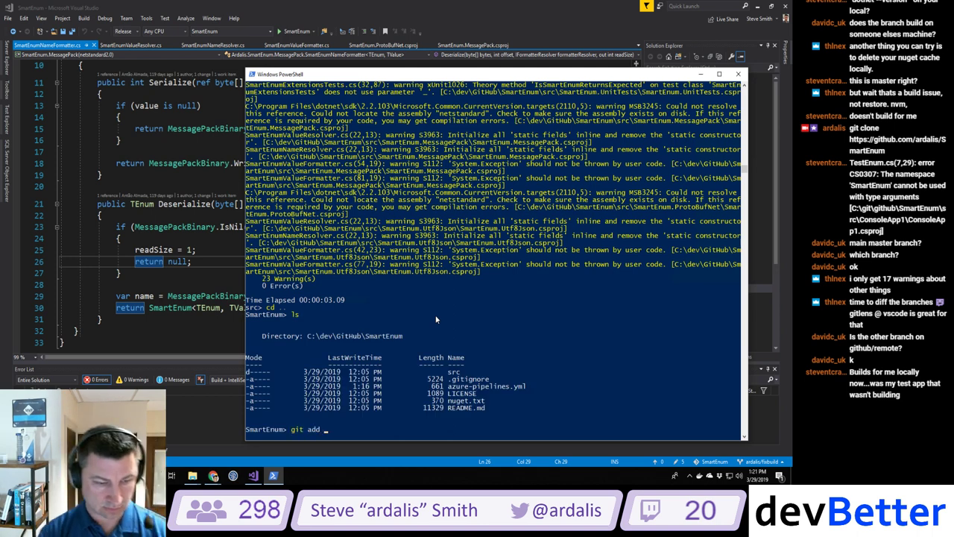
key("Return")
type("git c")
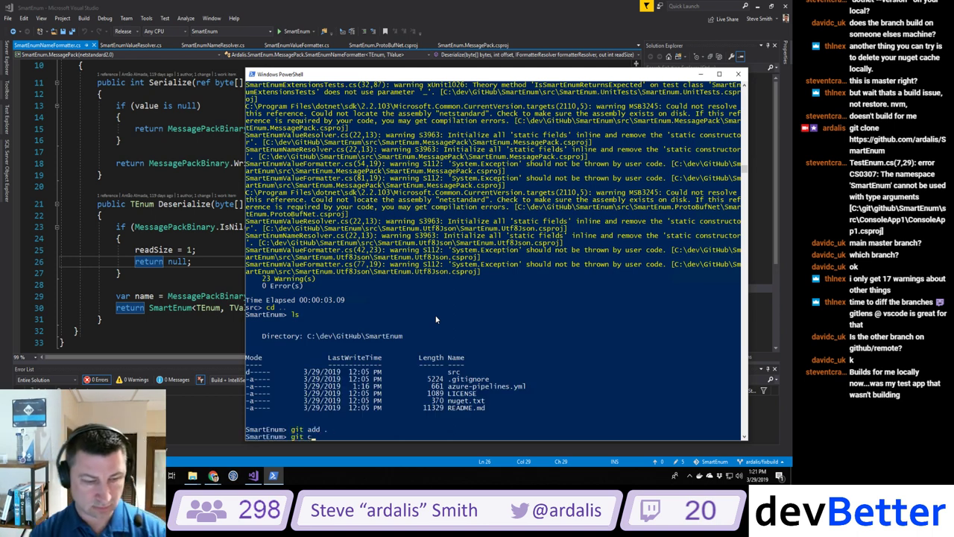
type("tatus")
key("Return")
Step: Commit the staged changes as 'Fixing build warnings' and push them to the fixbuild branch
type("git ")
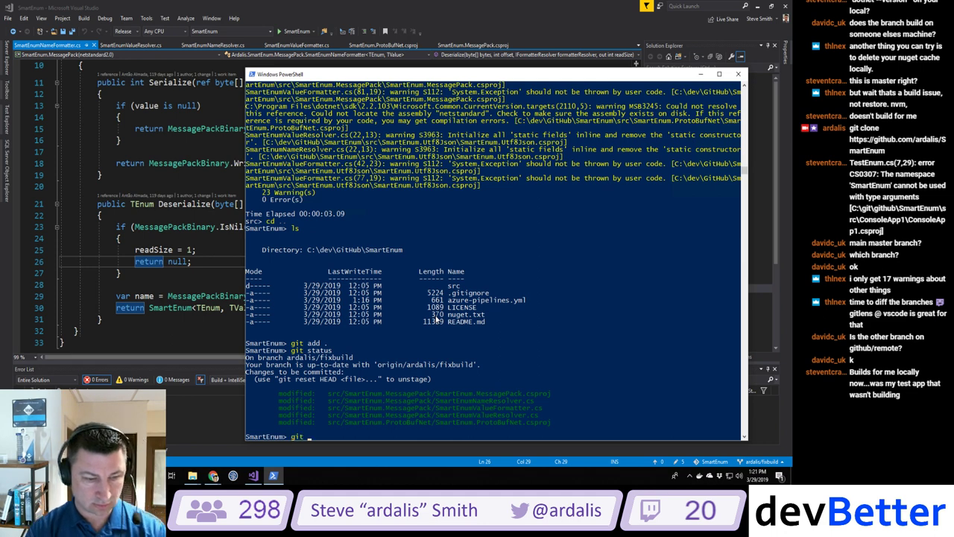
type("commit -m 'Fixing bu")
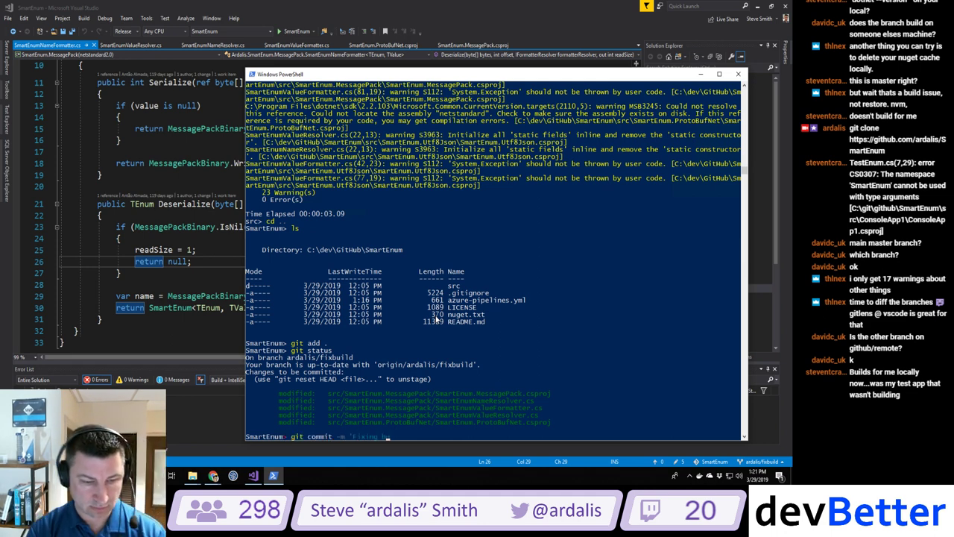
type("ild warnings'")
key("Return")
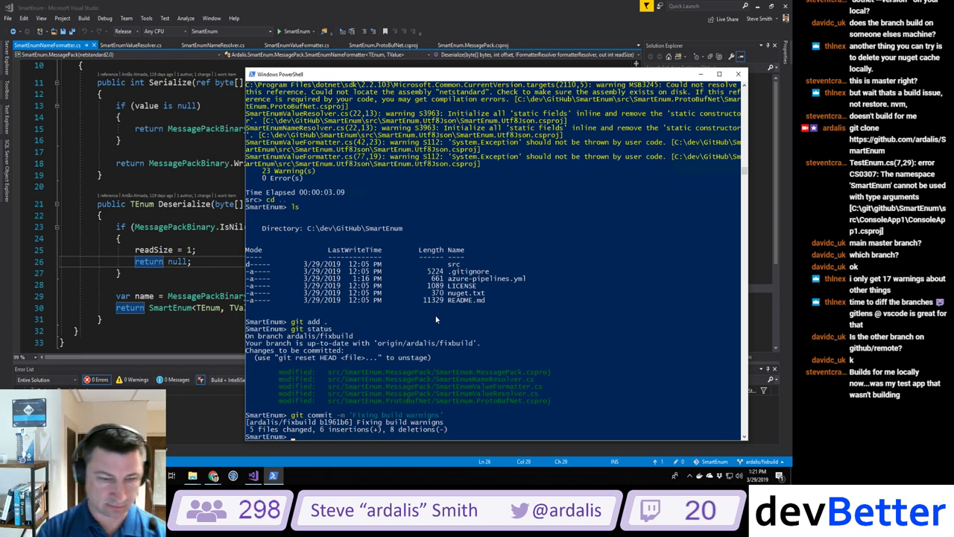
type("git push")
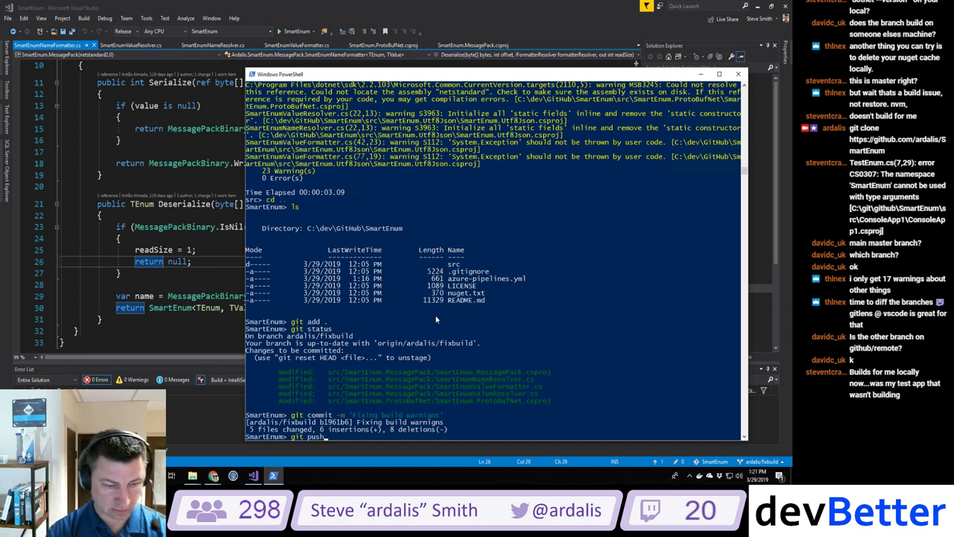
key("Return")
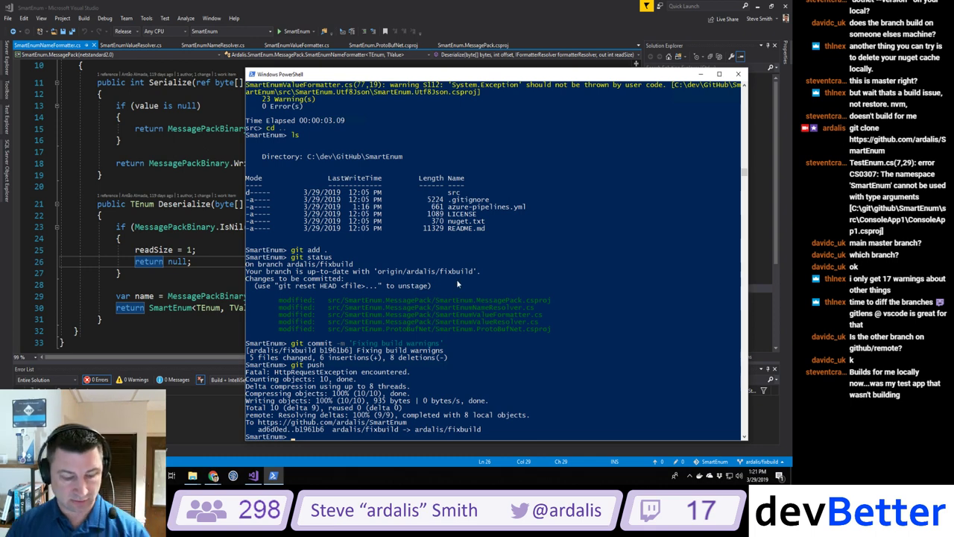
key("alt+Tab")
key("alt+Tab")
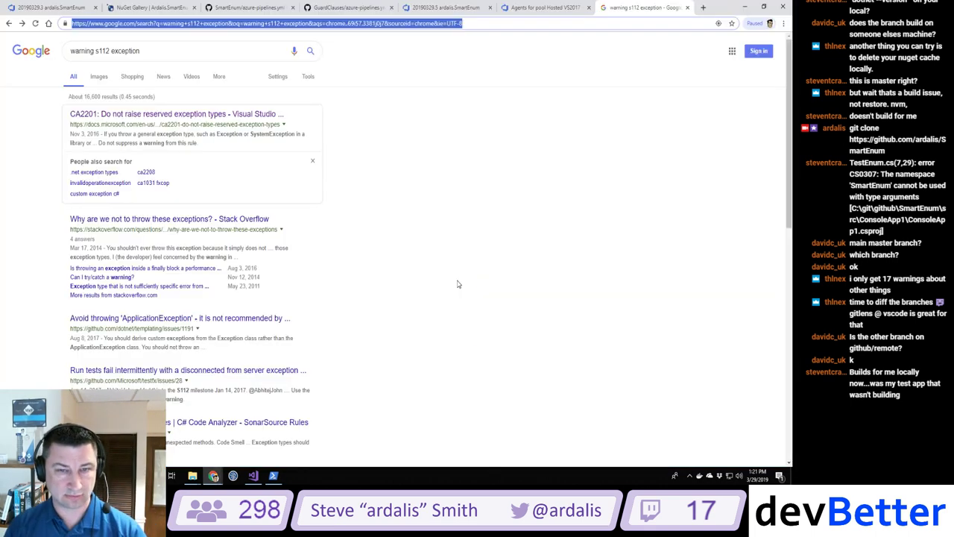
Step: Close the search tab, recheck the build log, NuGet page and azure-pipelines.yml, then open the SmartEnum repo home
left_click(688, 8)
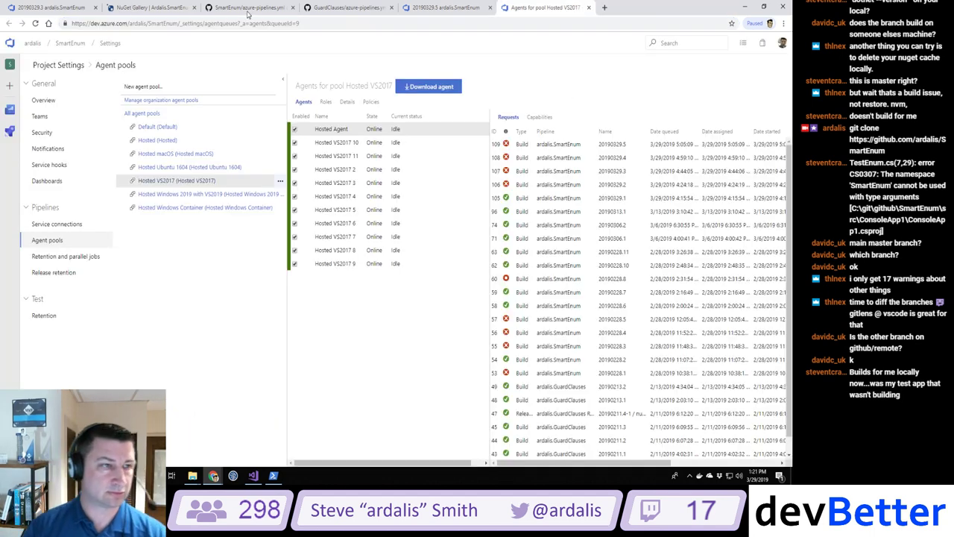
left_click(65, 9)
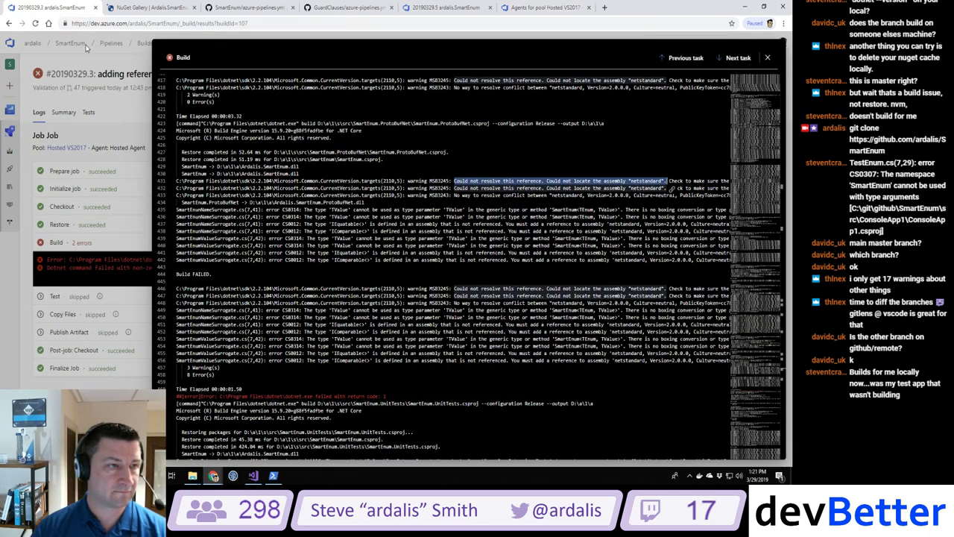
left_click(134, 7)
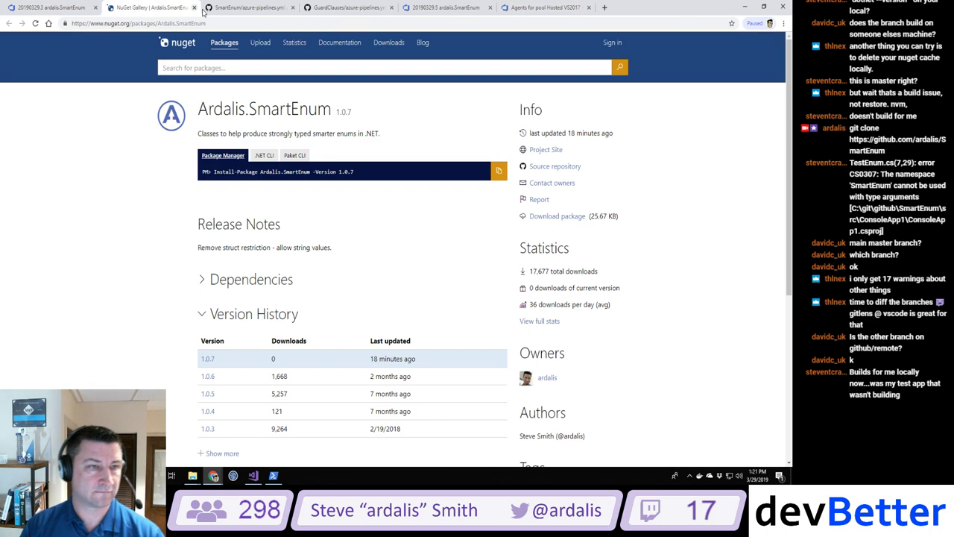
left_click(246, 7)
left_click(249, 73)
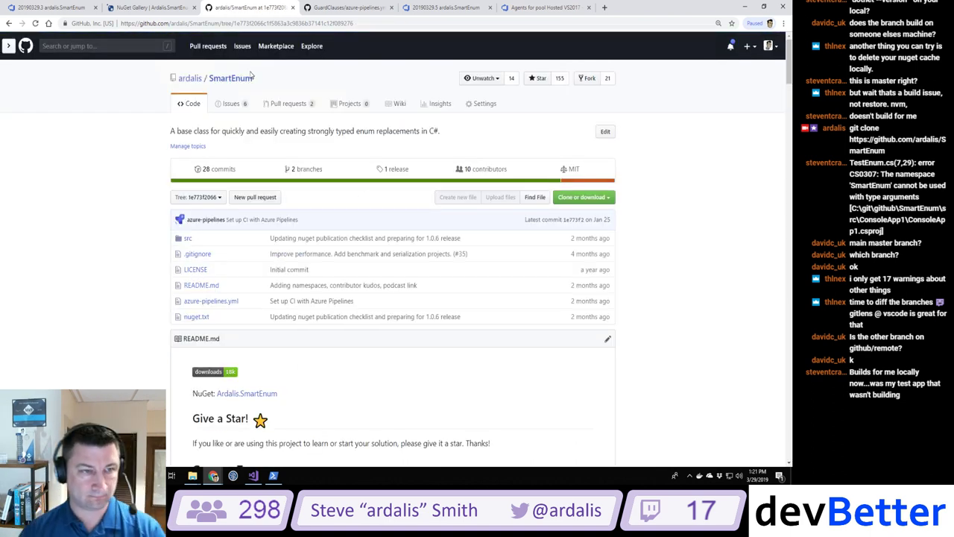
Step: Open pull request #47 'adding reference to netstandard' and inspect its queued pipeline check details
left_click(278, 104)
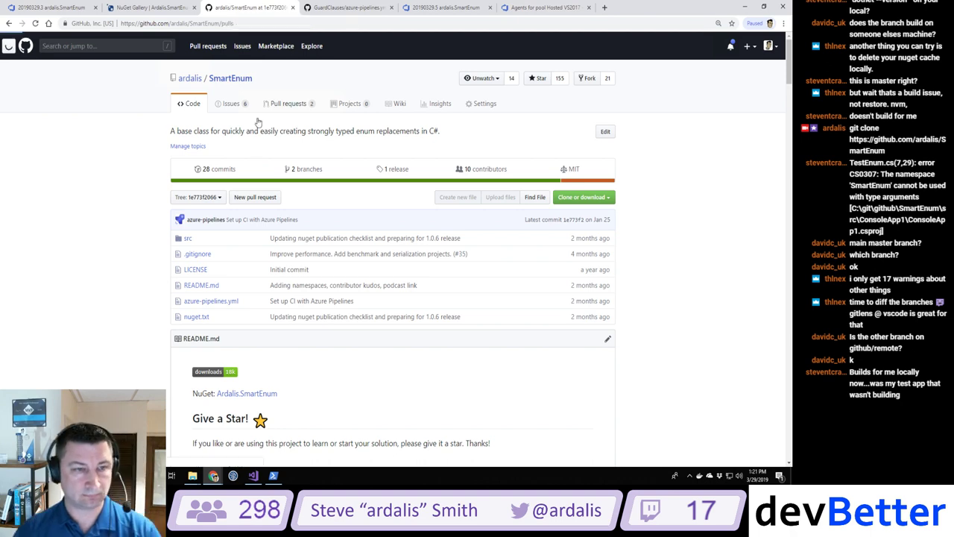
left_click(304, 186)
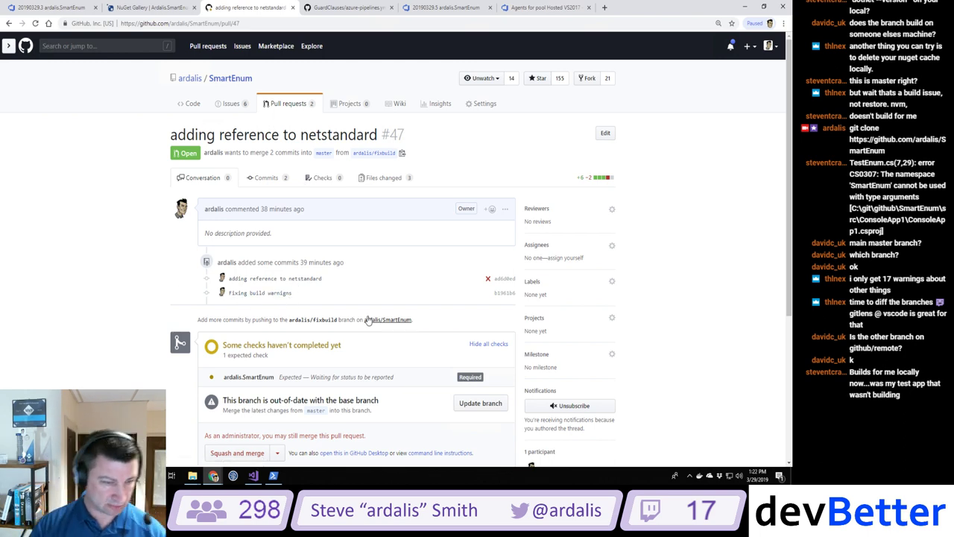
scroll(367, 317, "down", 2)
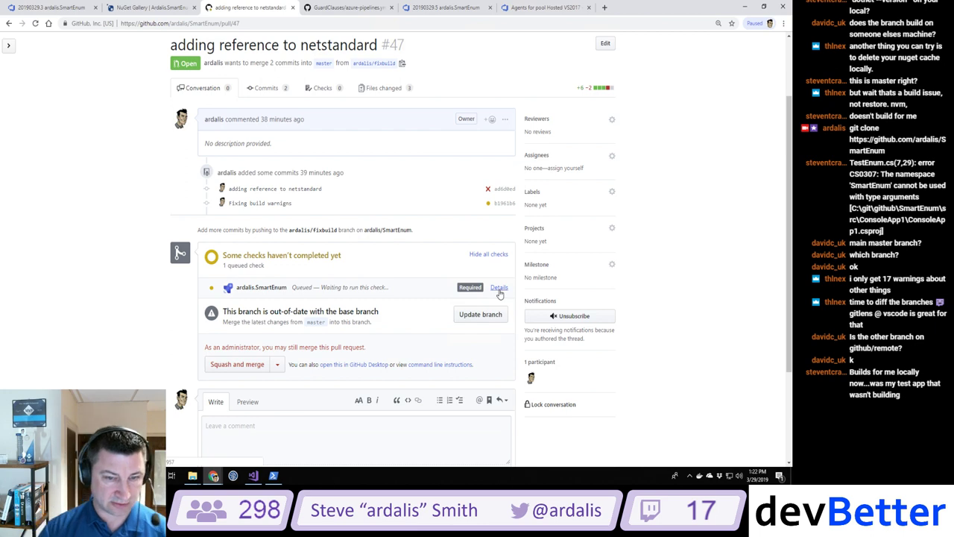
left_click(499, 289)
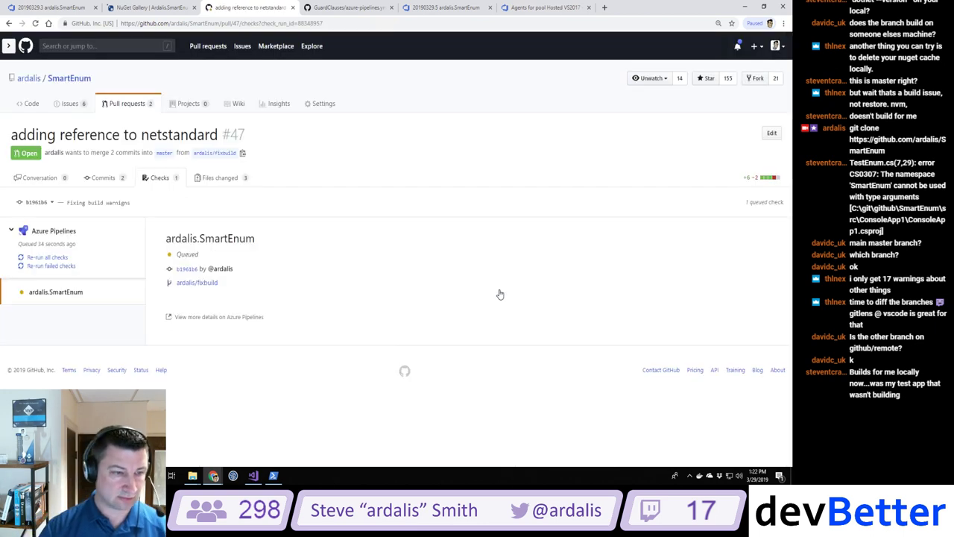
key("alt+Left")
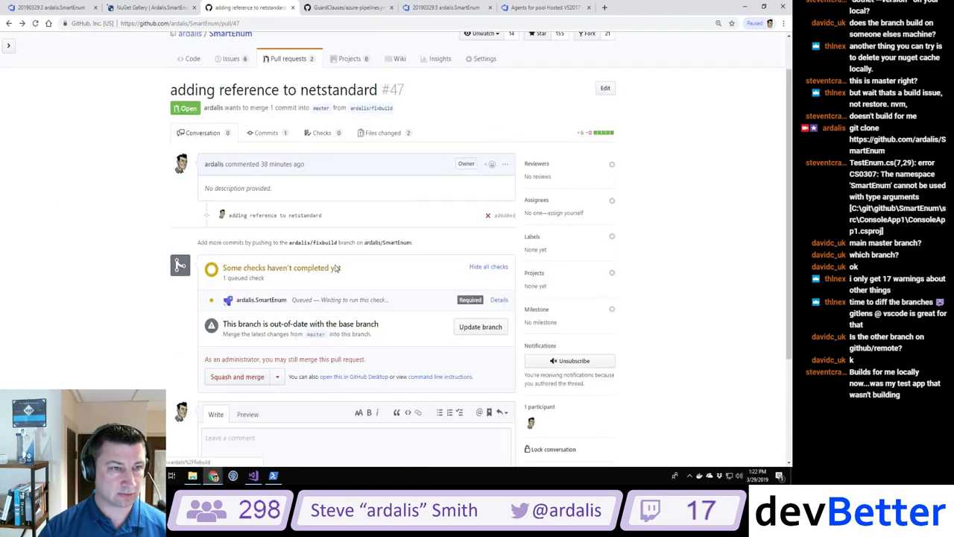
scroll(337, 267, "up", 1)
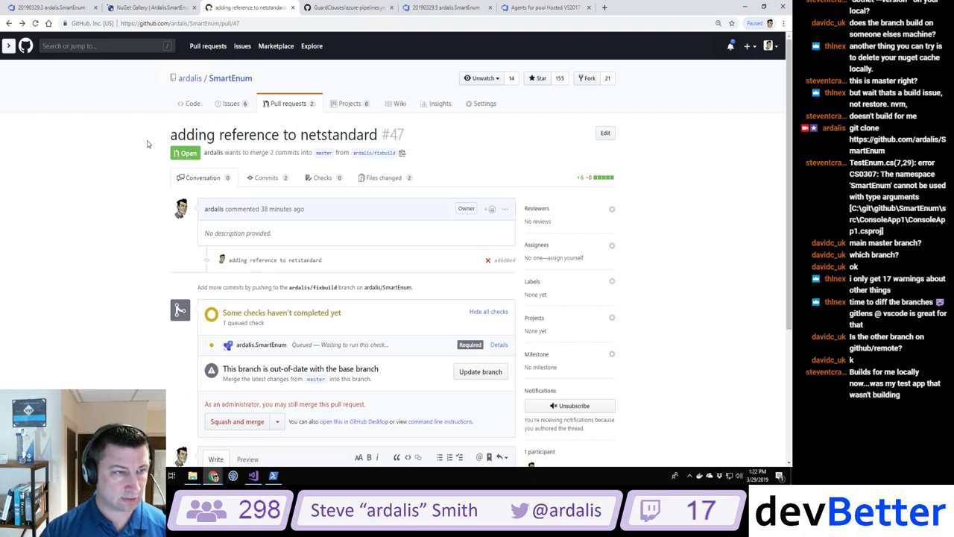
Step: Reload PR #47 and update its fixbuild branch with the latest master changes
left_click(35, 23)
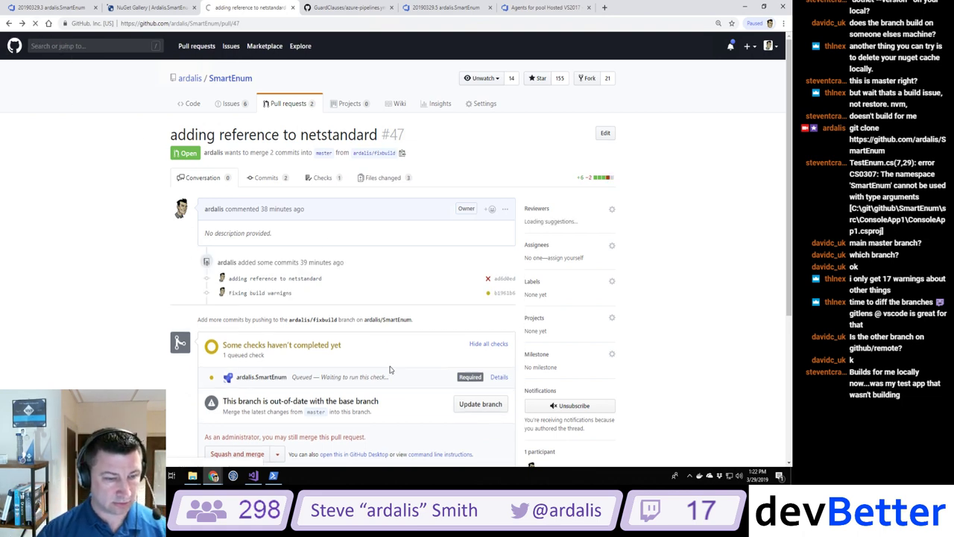
scroll(323, 416, "down", 2)
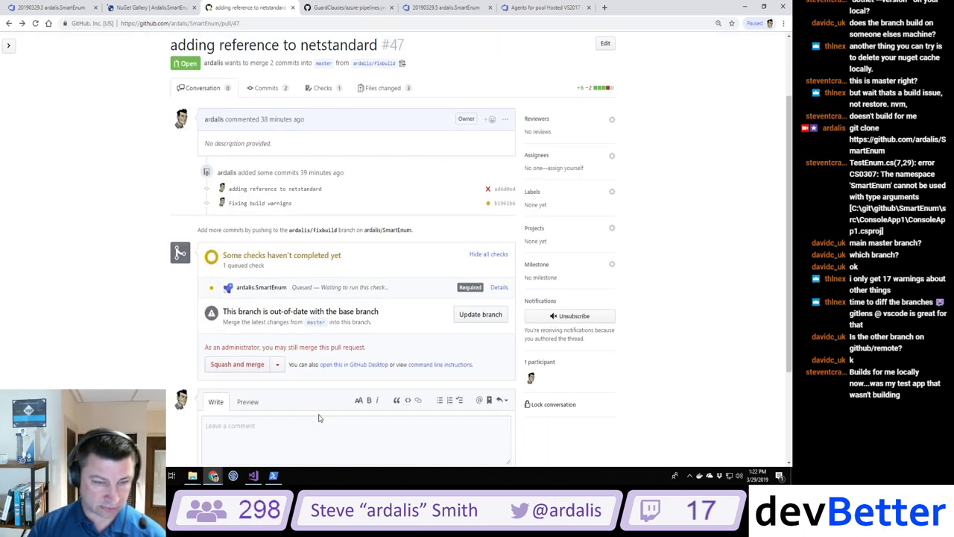
left_click(481, 314)
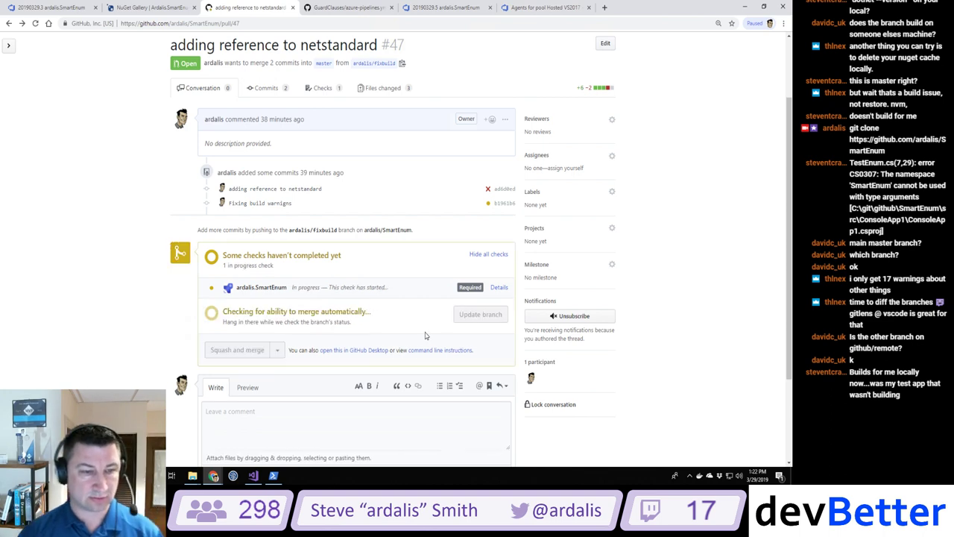
left_click(274, 474)
left_click(395, 315)
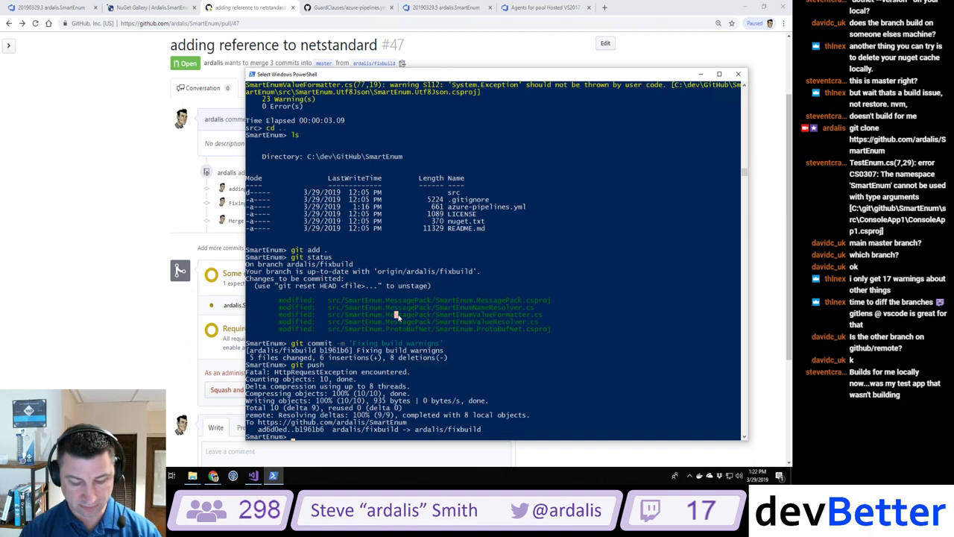
Step: Pull the updated branch locally and run dotnet build in src, getting 0 errors and 9 warnings
type("git pull")
key("Return")
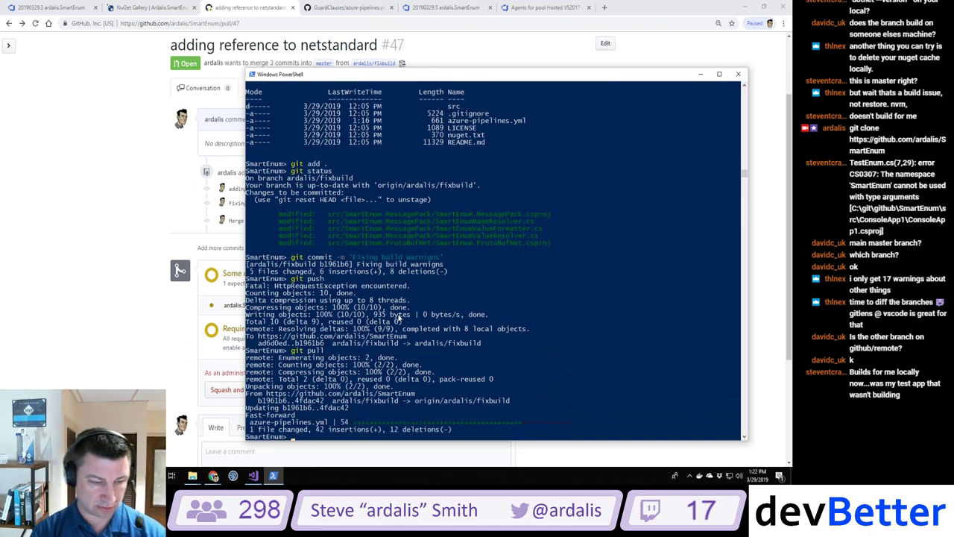
type("cd src")
key("Return")
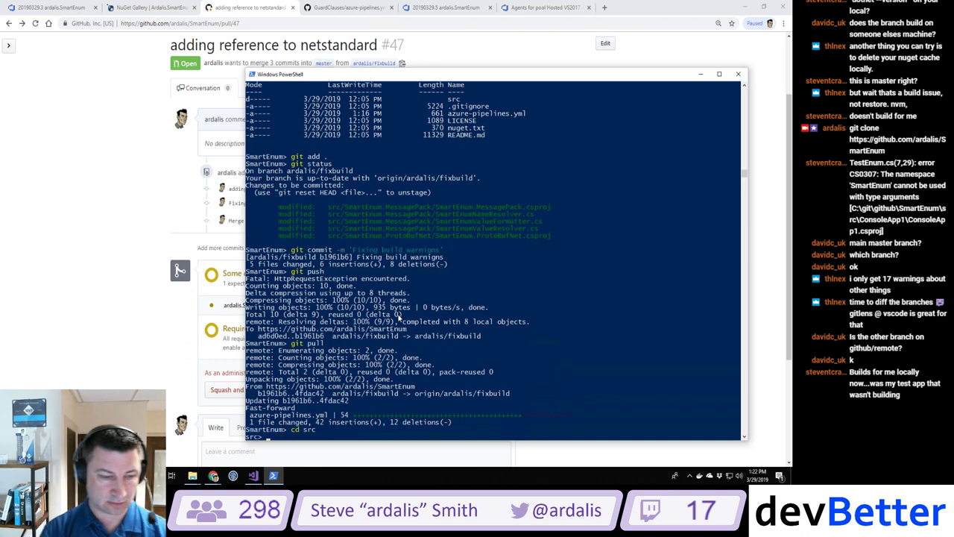
type("dotnet build")
key("Return")
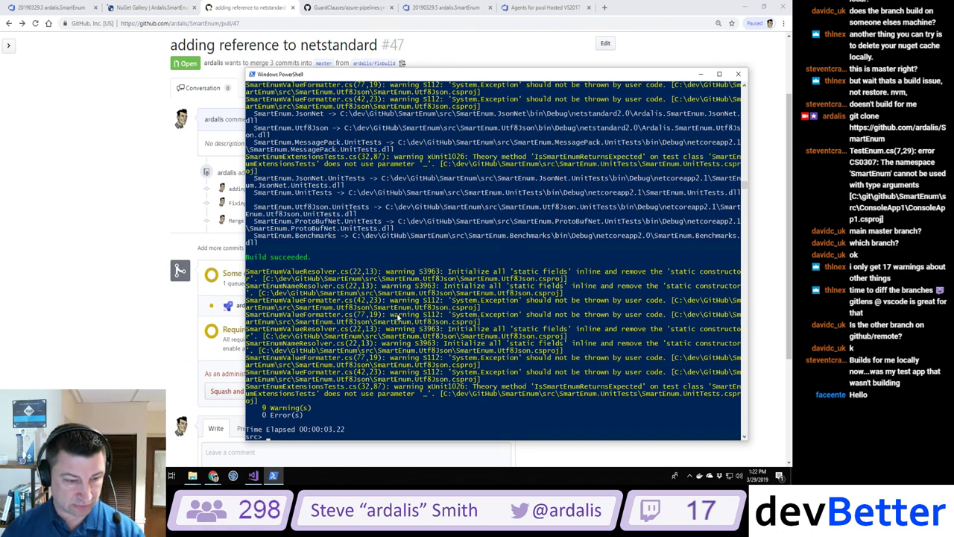
left_click(254, 475)
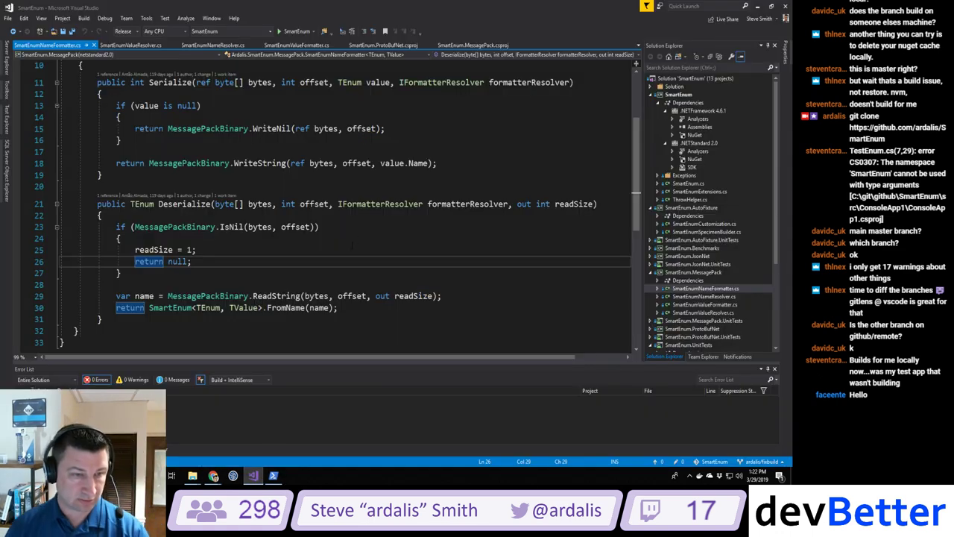
Step: Rebuild the whole solution in Visual Studio and enlarge the Error List showing 54 warnings
left_click(356, 239)
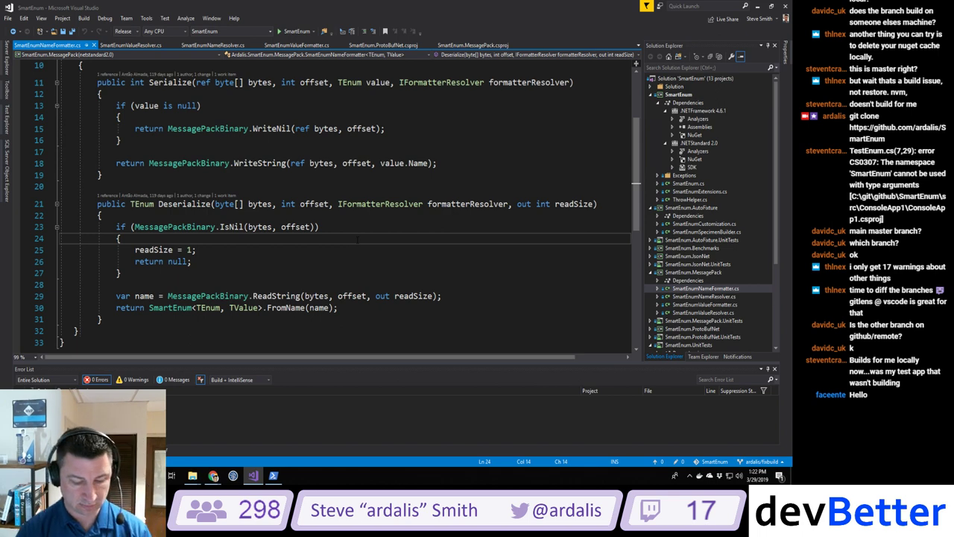
key("ctrl+shift+b")
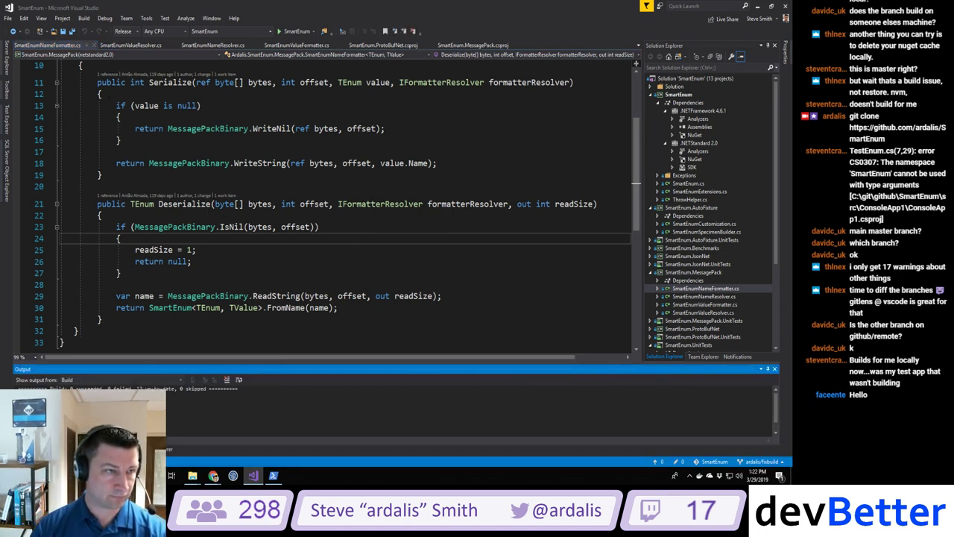
left_click(83, 17)
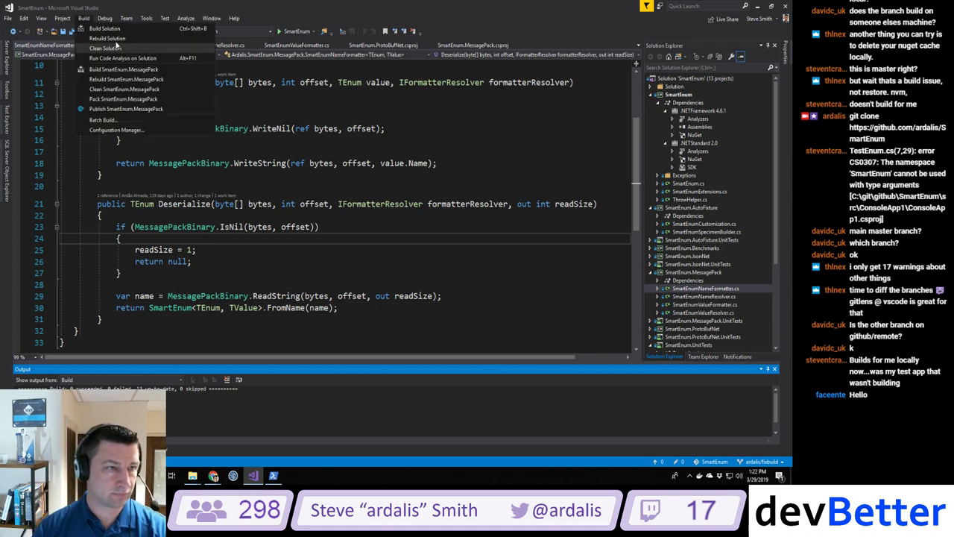
left_click(108, 38)
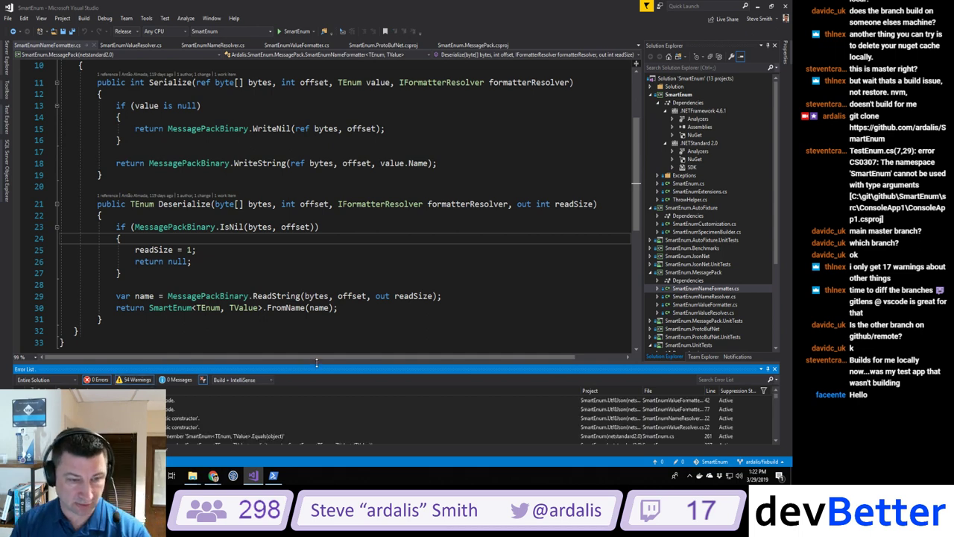
left_click_drag(316, 362, 320, 304)
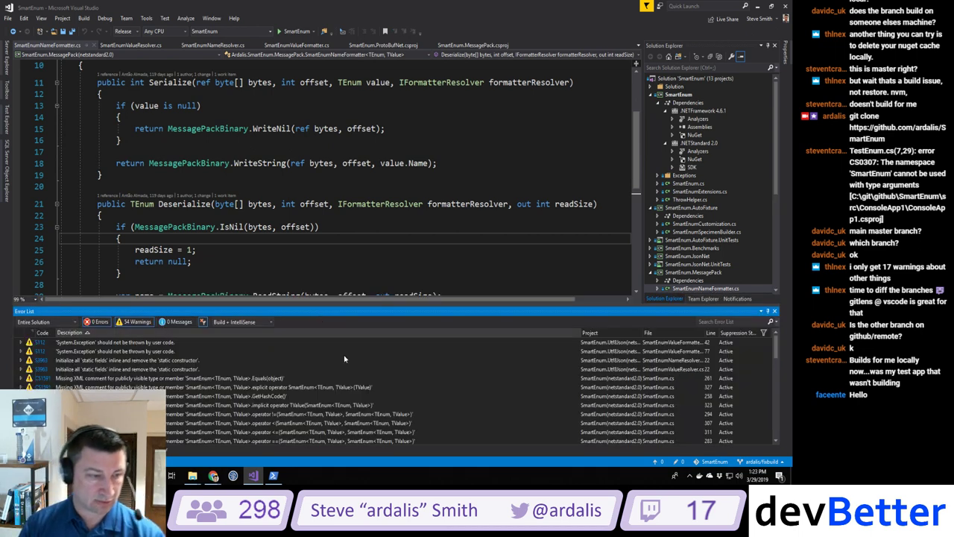
Step: Change line 42's throw to ArgumentOutOfRangeException with typeof(TValue).ToString() as its argument
double_click(110, 342)
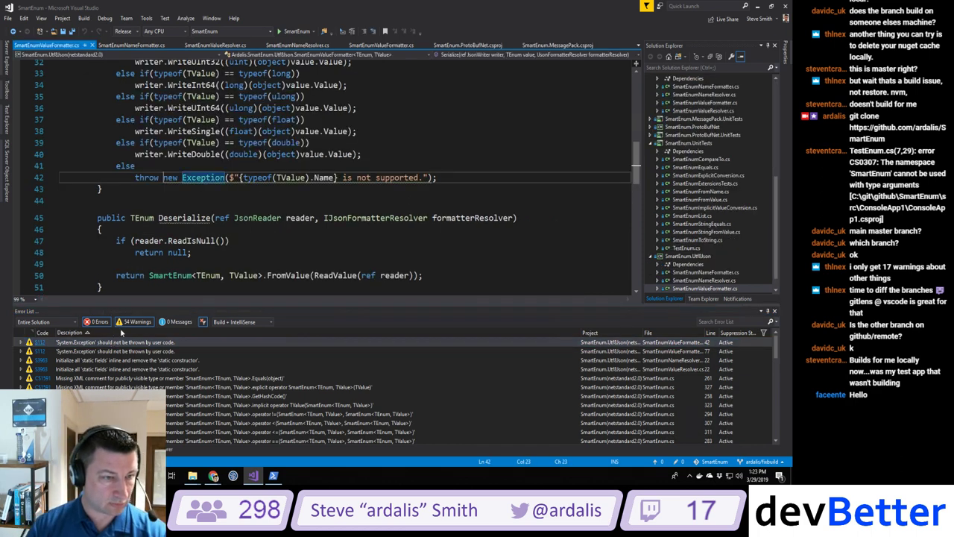
key("ctrl+Right")
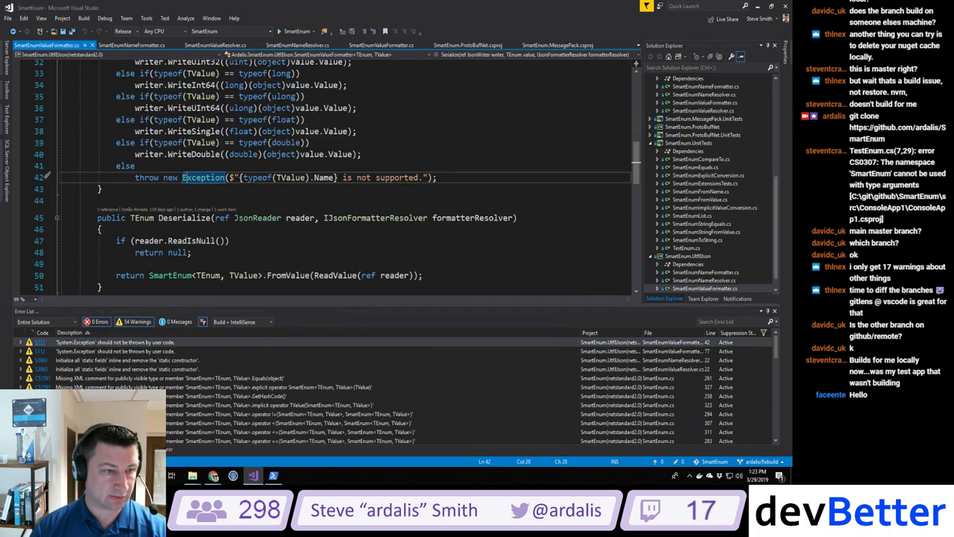
type("Argum,ent")
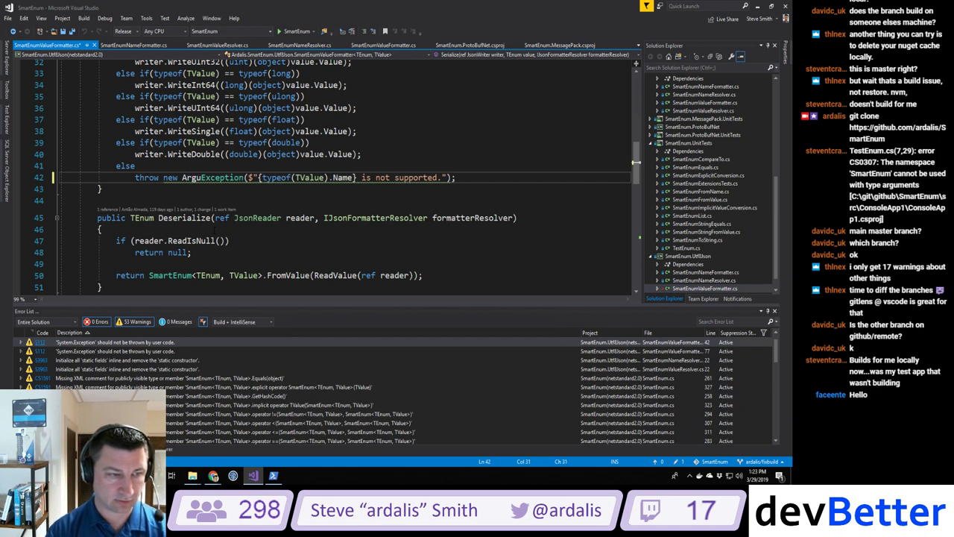
key("BackSpace")
key("BackSpace")
key("BackSpace")
key("BackSpace")
type("entOut")
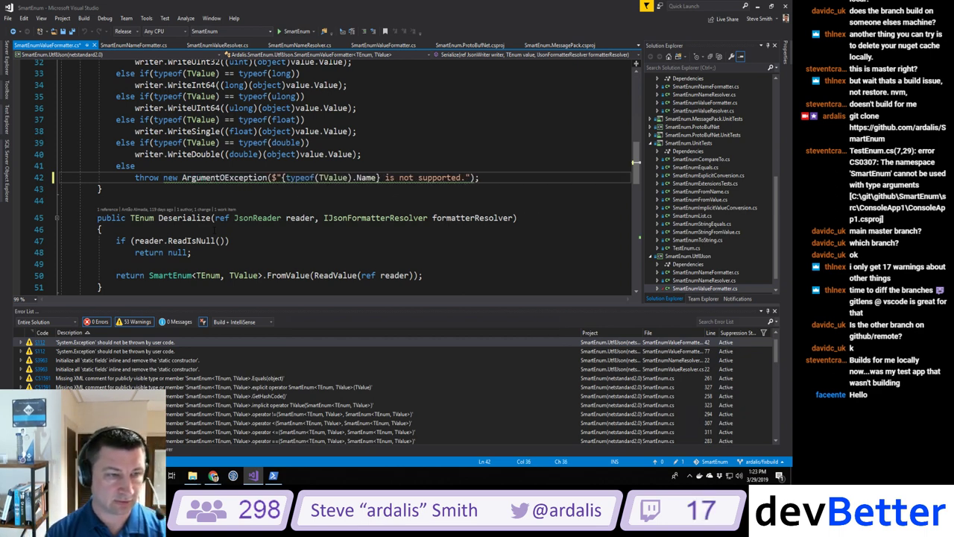
type("OfRange")
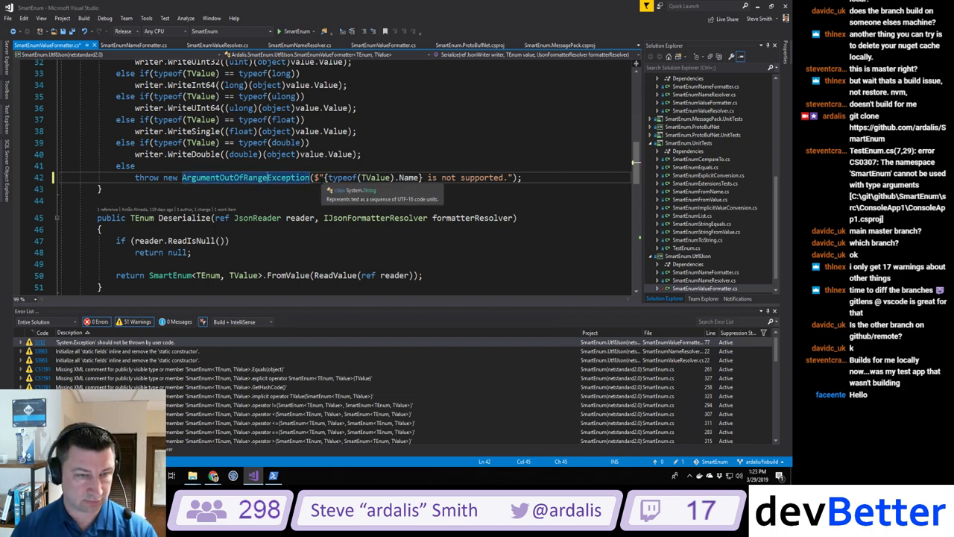
key("Right")
key("Right")
key("Right")
key("Right")
key("Right")
key("Right")
key("Right")
key("Right")
key("Right")
key("Right")
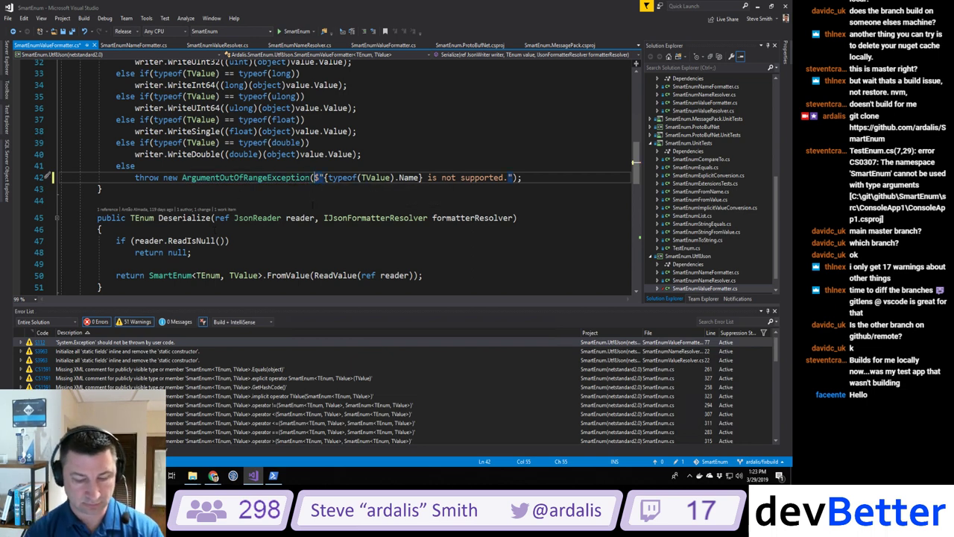
type("typeof(TValue)")
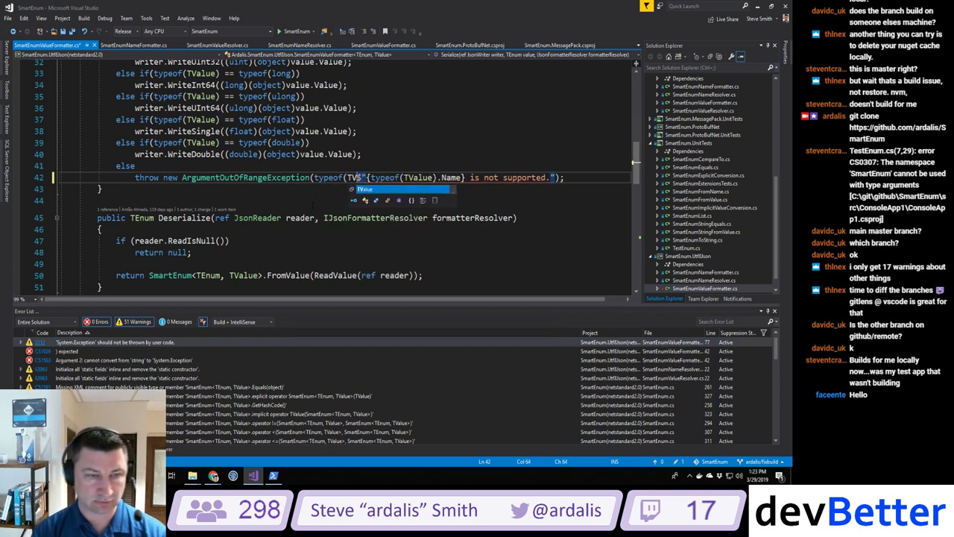
type(".ToString(),")
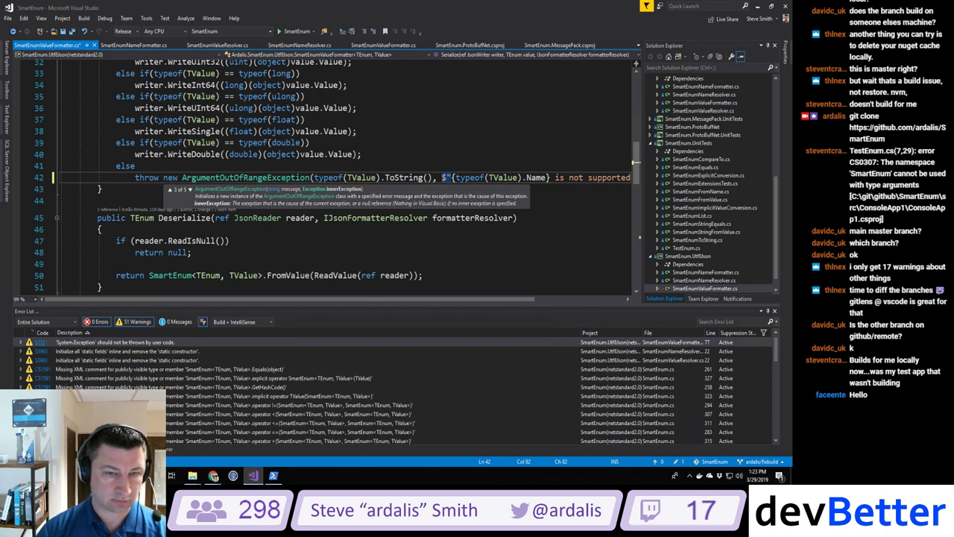
left_click(413, 134)
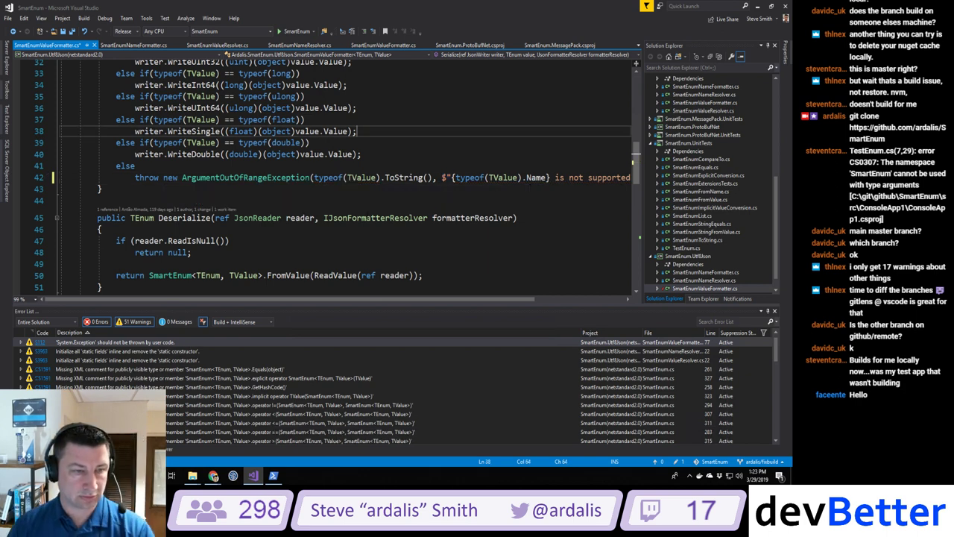
Step: Replace the generic Exception throw on line 77 with the fixed line 42
double_click(156, 342)
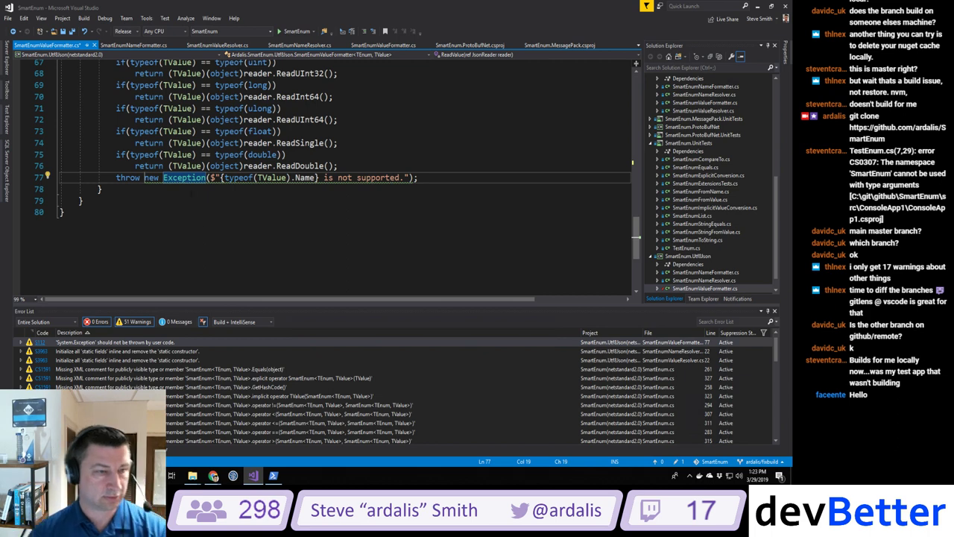
scroll(191, 192, "up", 12)
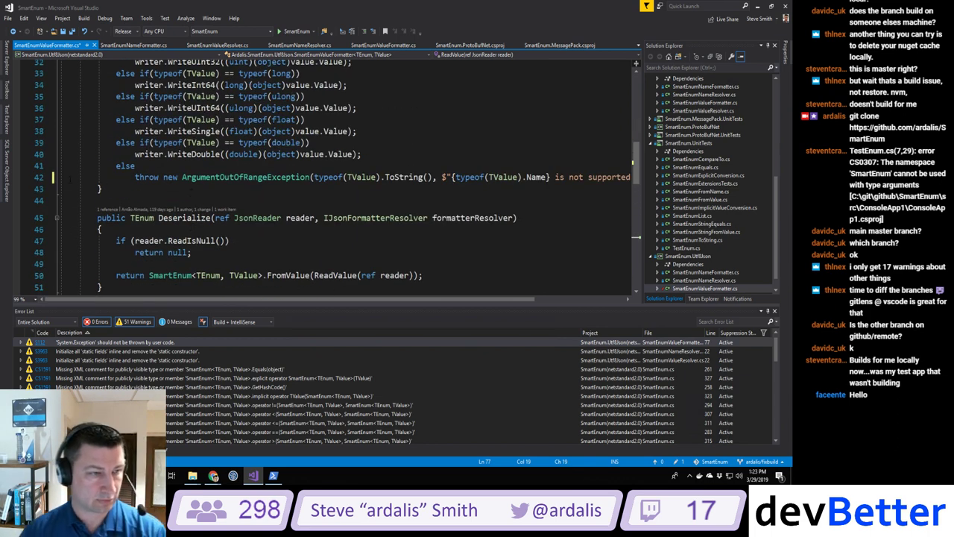
left_click(38, 179)
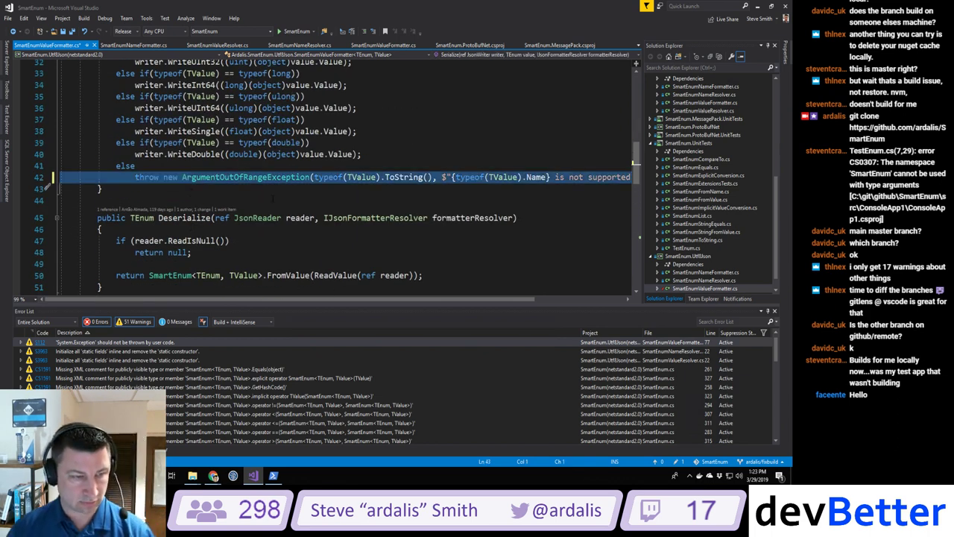
scroll(45, 183, "down", 6)
scroll(127, 160, "down", 7)
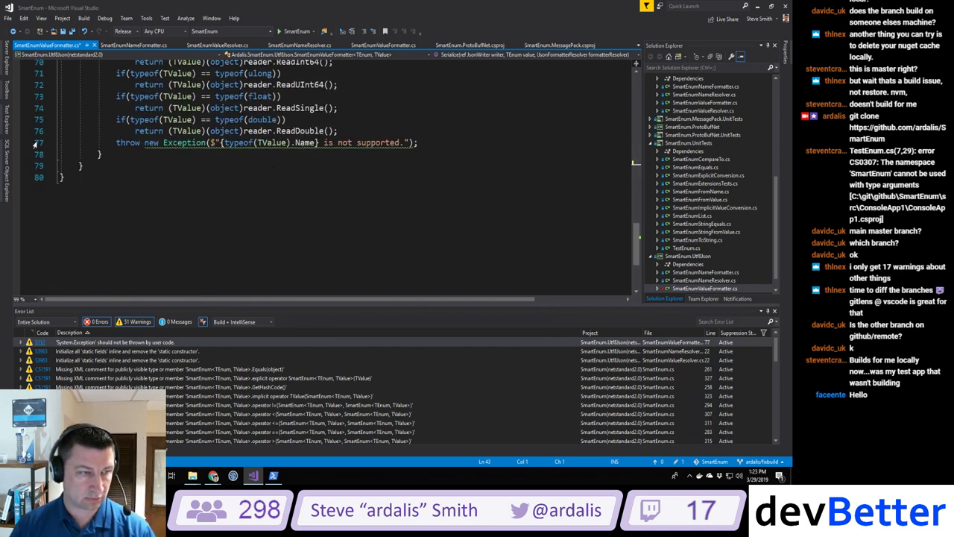
left_click(35, 142)
type("throw new ArgumentOutOfRangeException(typeof(TValue).ToString(), $\"{typeof(TValue).Name} is not supported.\");")
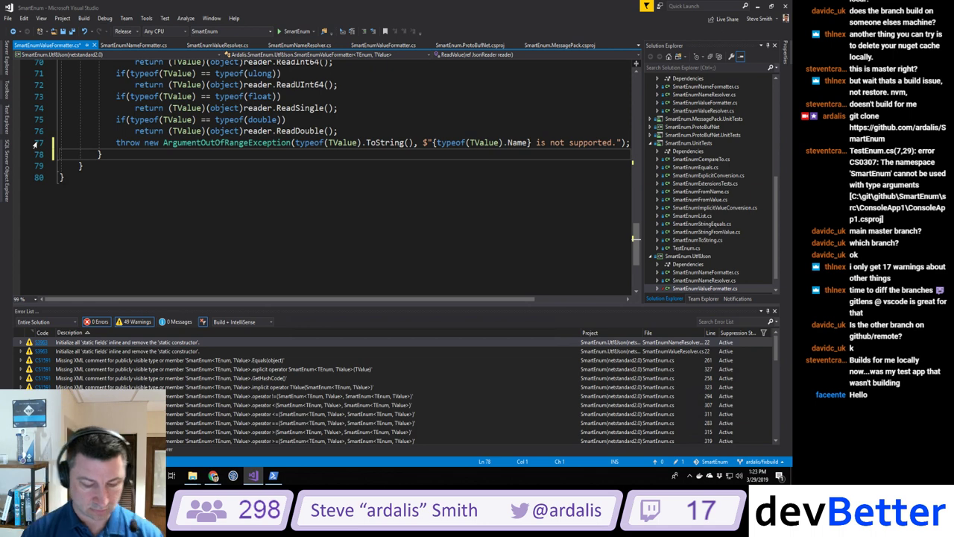
Step: Rebuild the solution via Build > Rebuild Solution to refresh the warning count
left_click(84, 17)
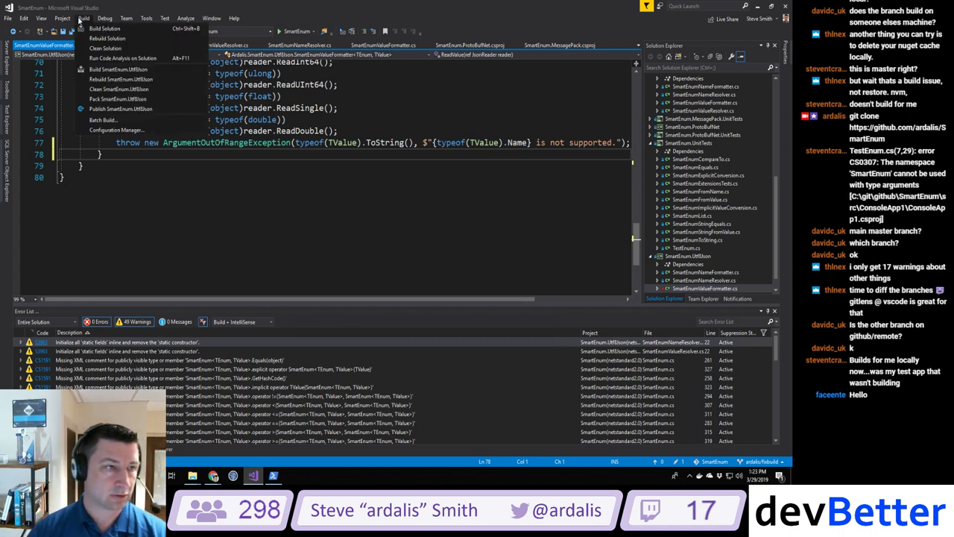
left_click(104, 41)
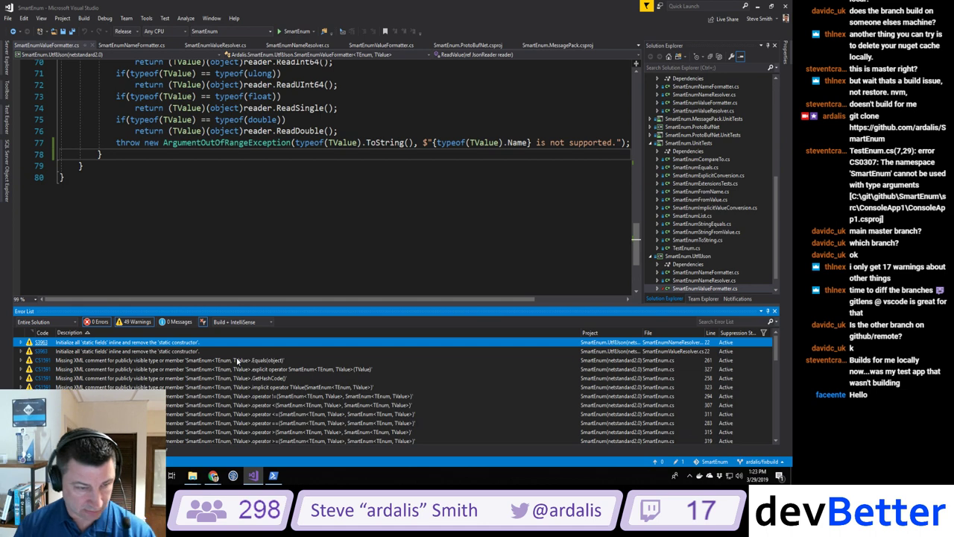
Step: Suppress S3963 in source around the static constructor in SmartEnumNameResolver.cs
double_click(132, 344)
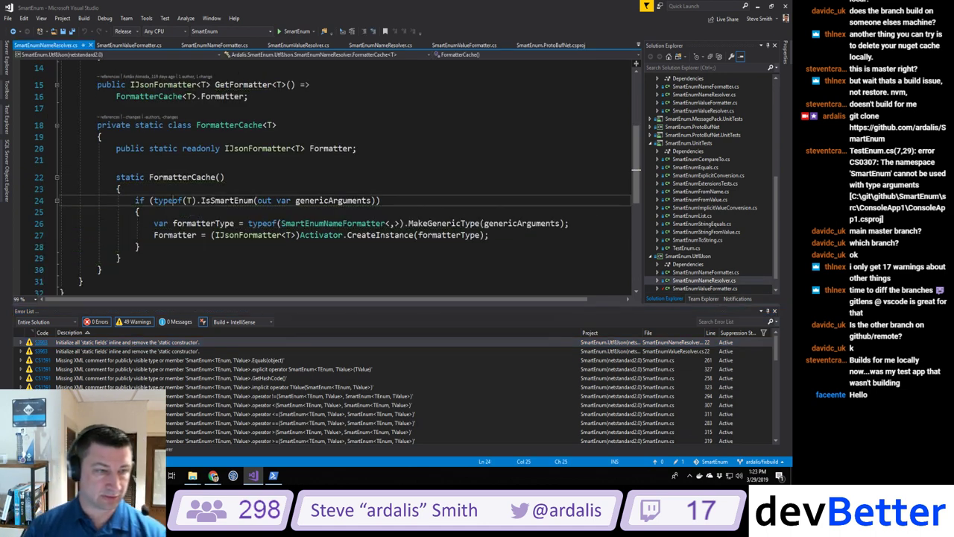
key("ctrl+period")
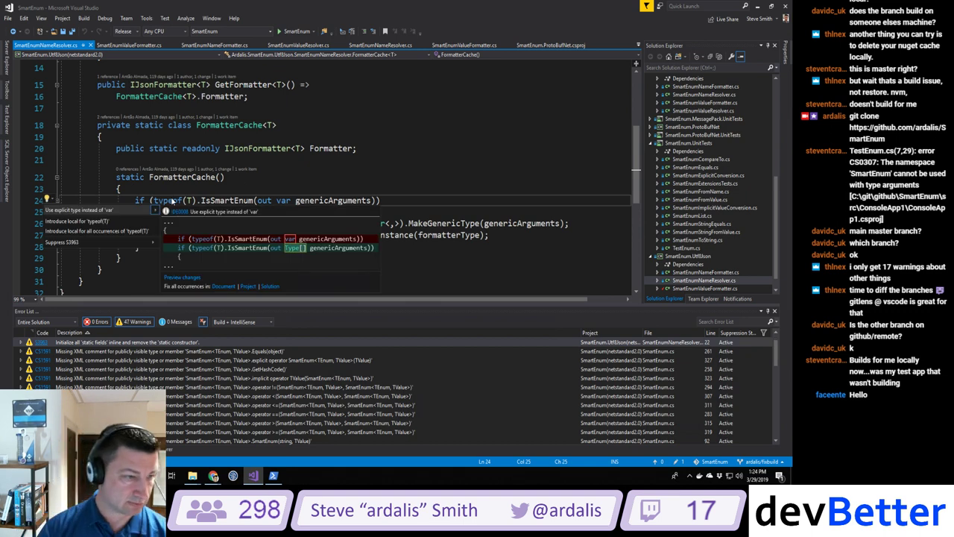
mouse_move(152, 242)
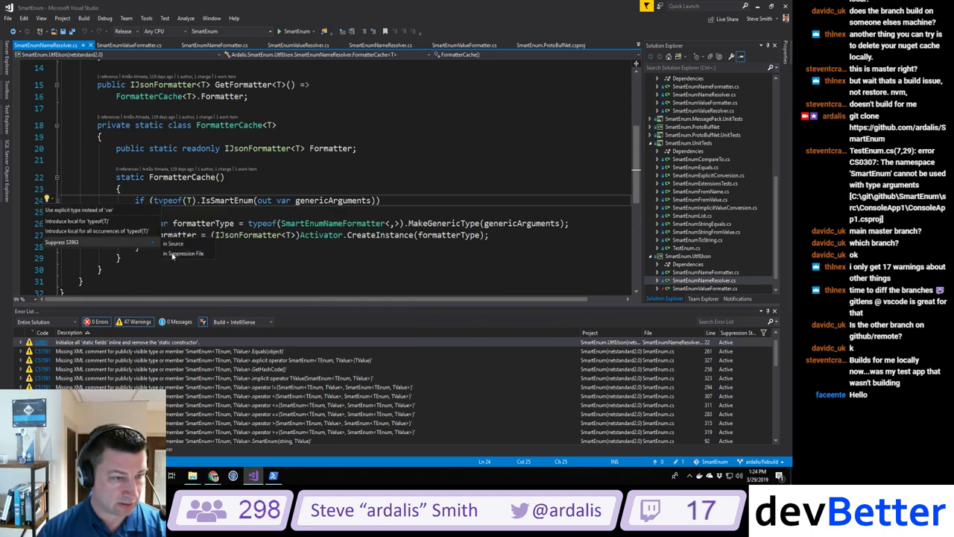
left_click(176, 246)
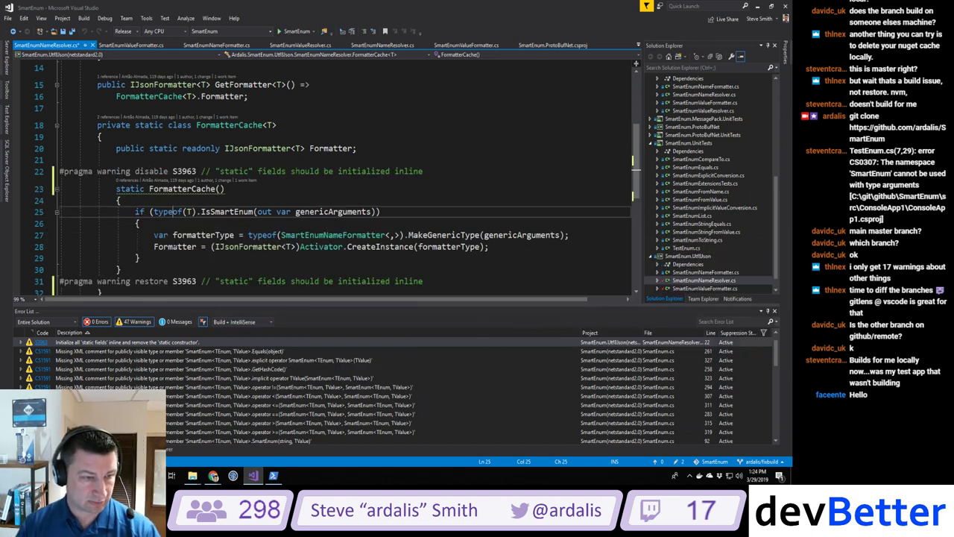
Step: Suppress S3963 around the FormatterCache static constructor in SmartEnumValueResolver.cs, then start a build
double_click(155, 342)
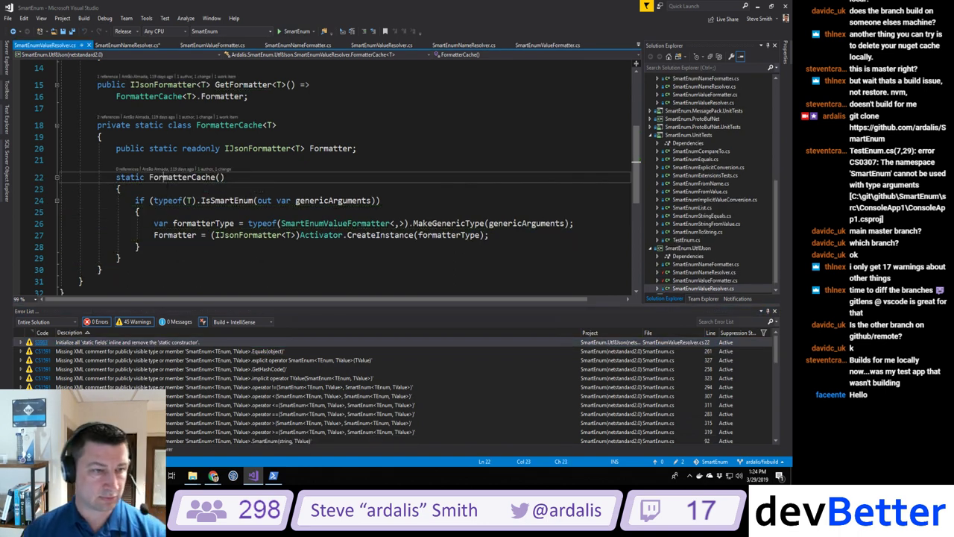
left_click(164, 178)
key("ctrl+period")
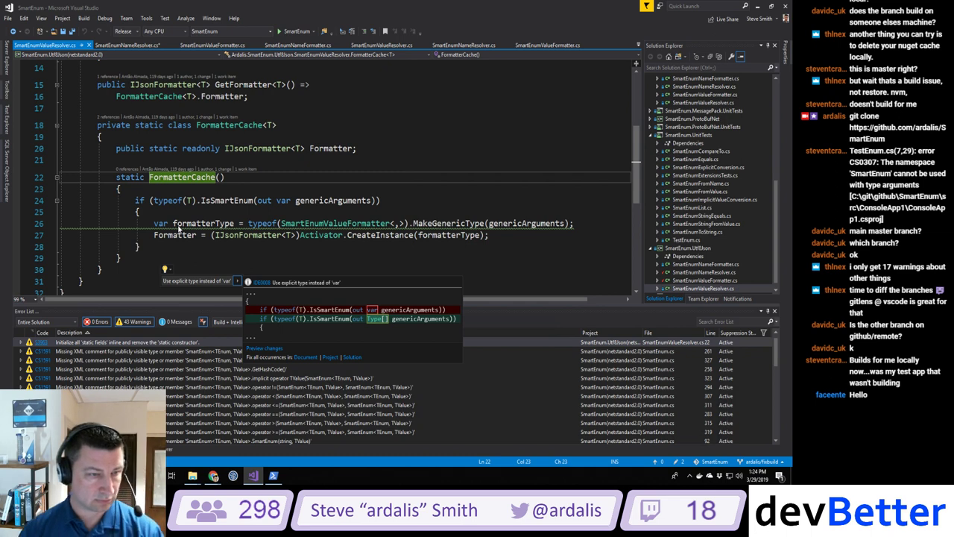
key("Escape")
key("Down")
key("Down")
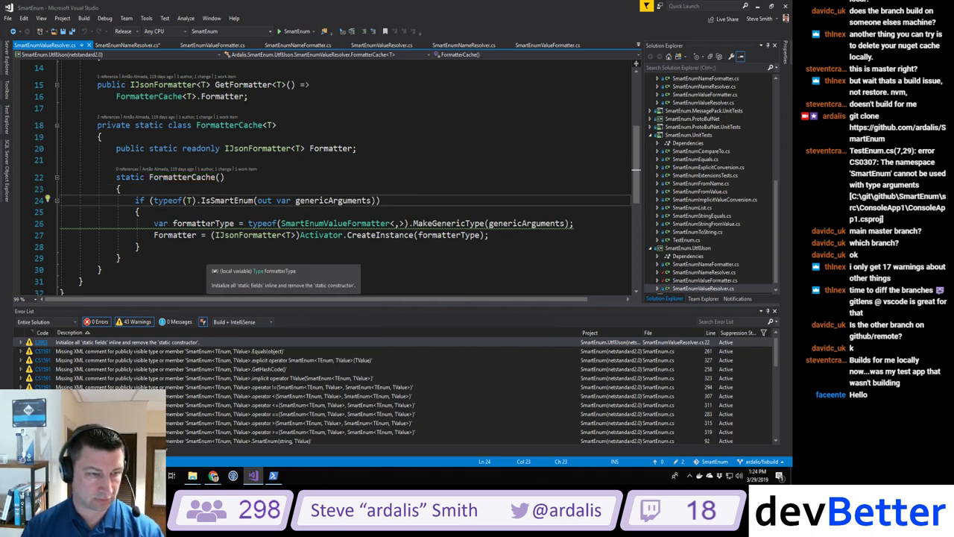
left_click(168, 223)
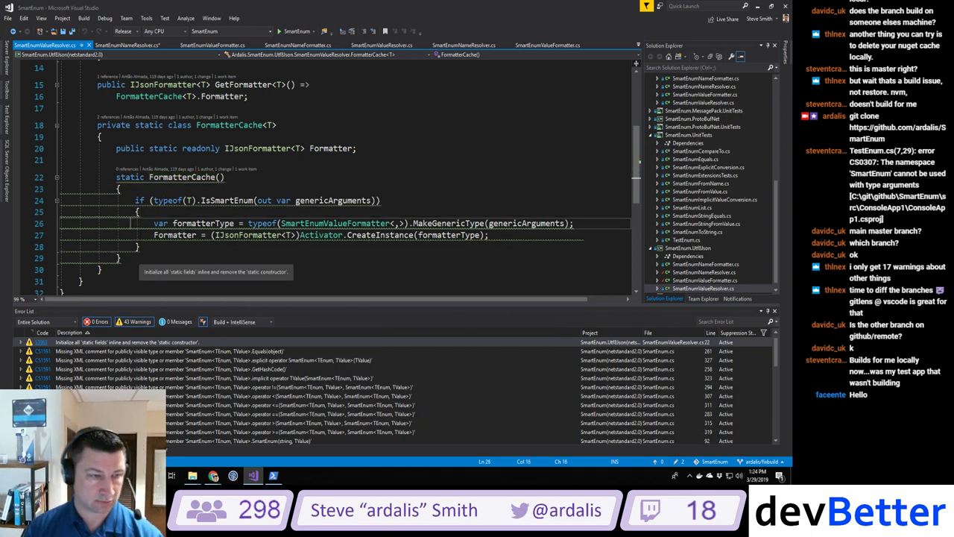
key("ctrl+period")
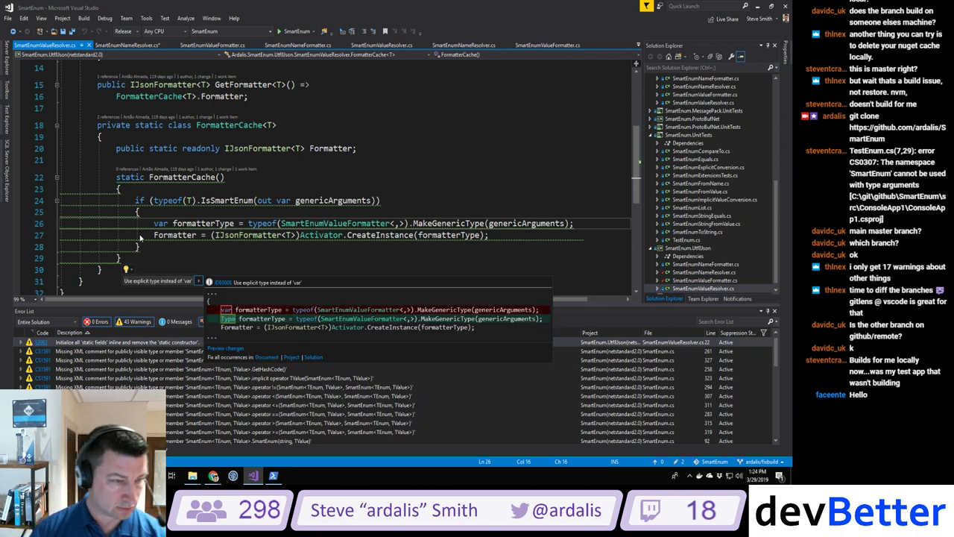
key("Escape")
left_click(139, 247)
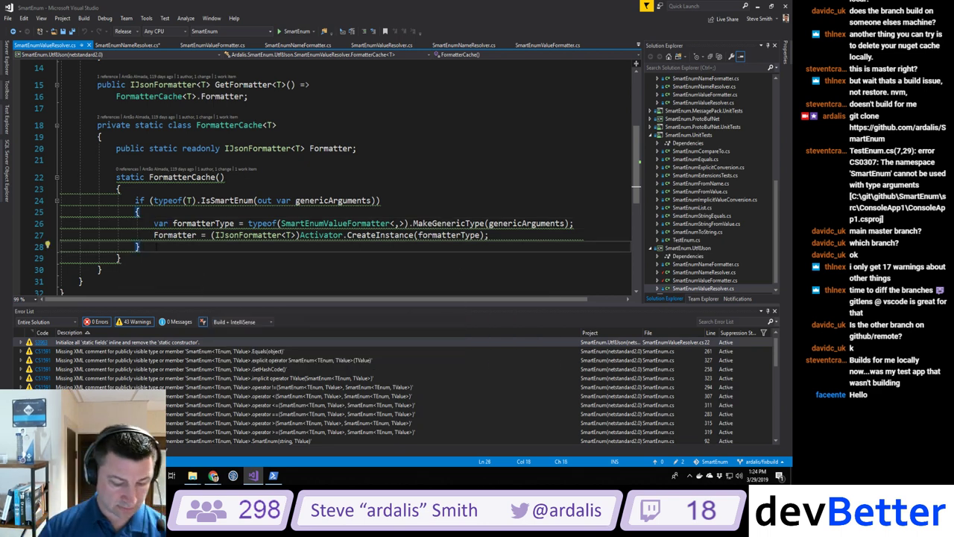
key("ctrl+period")
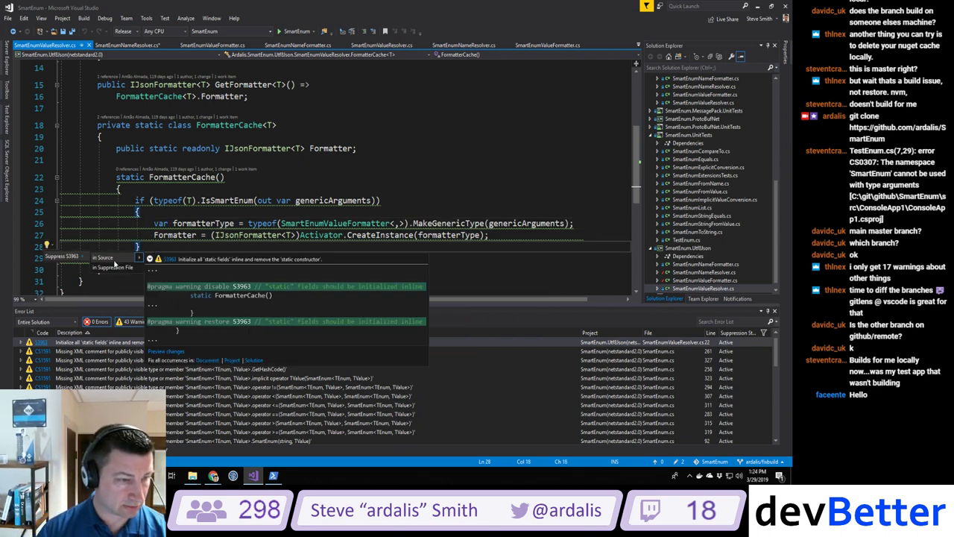
left_click(107, 257)
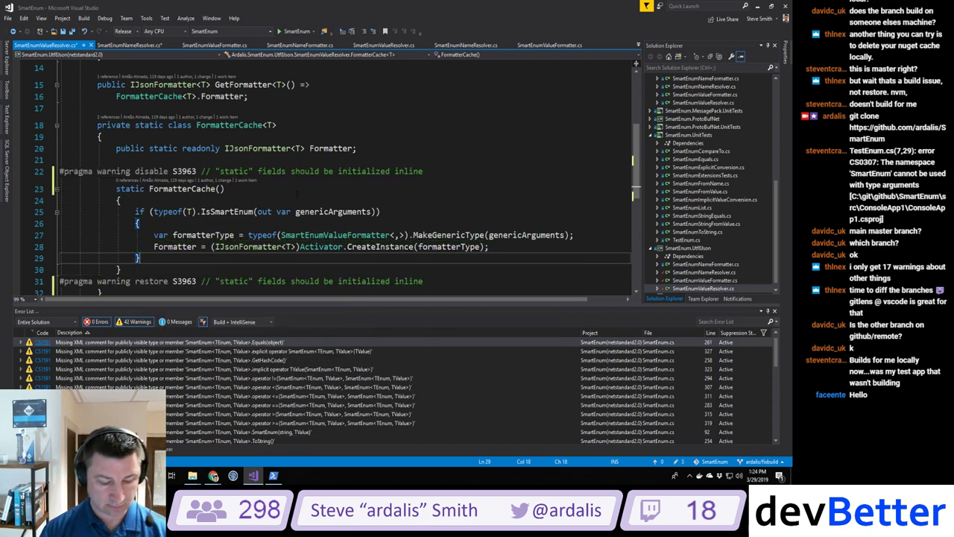
key("ctrl+shift+b")
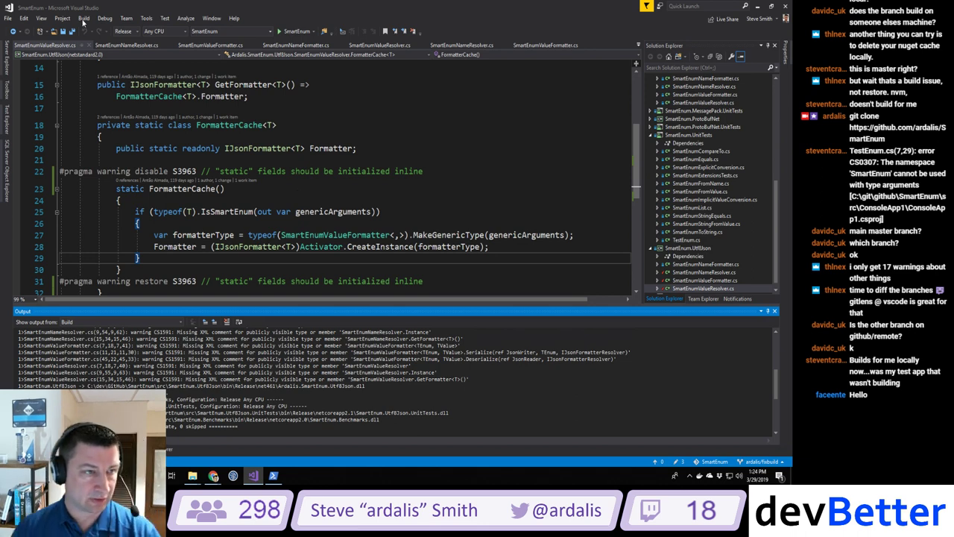
Step: Rebuild the solution and review the Error List's 41 remaining warnings, mostly CS1591 missing XML comments
left_click(83, 18)
left_click(101, 38)
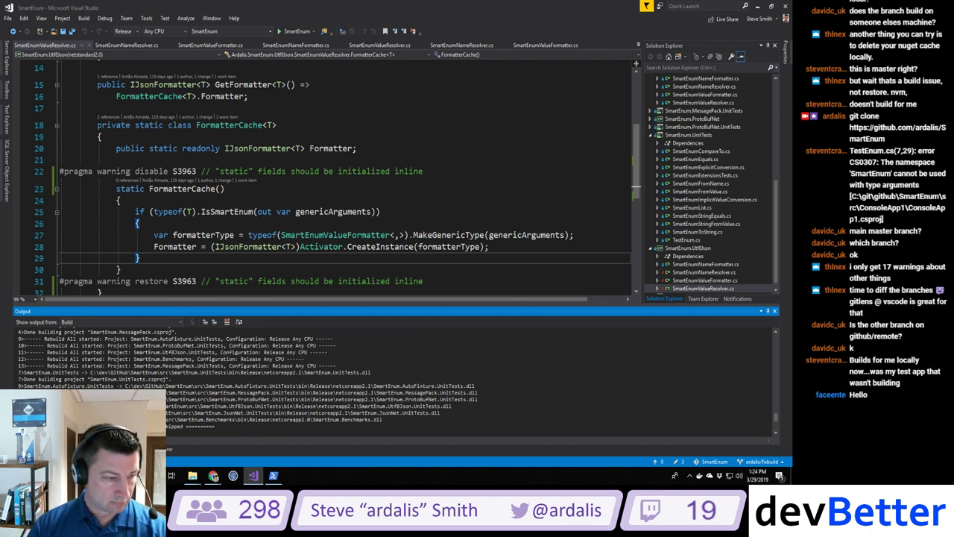
key("ctrl+backslash")
key("e")
scroll(135, 379, "up", 1)
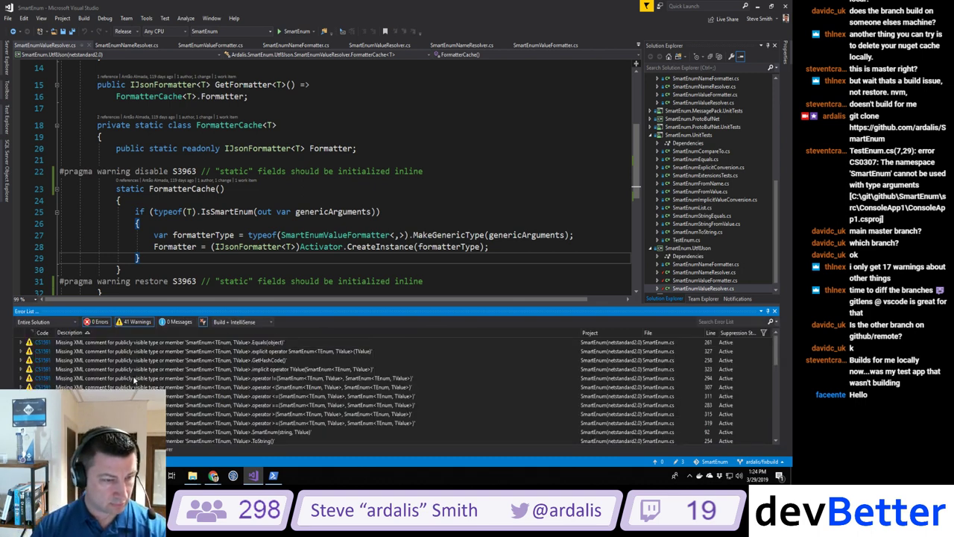
scroll(135, 379, "down", 10)
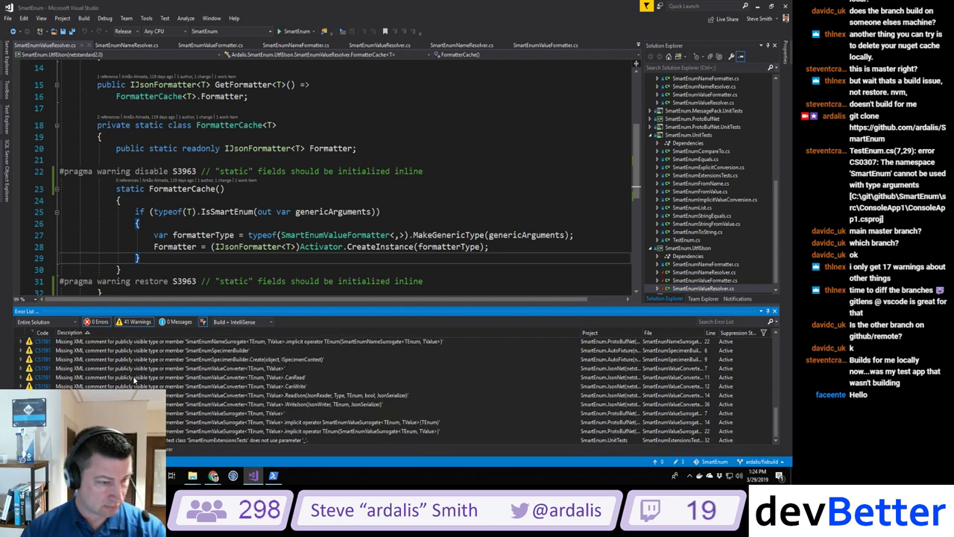
Step: Jump from the last warning to line 32 of SmartEnumExtensionsTests.cs and inspect the test method
double_click(231, 440)
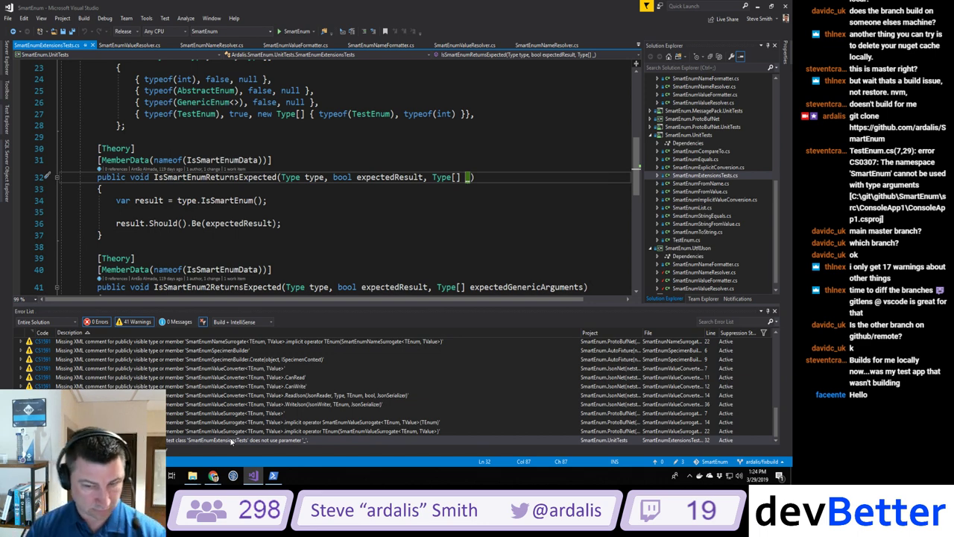
key("Down")
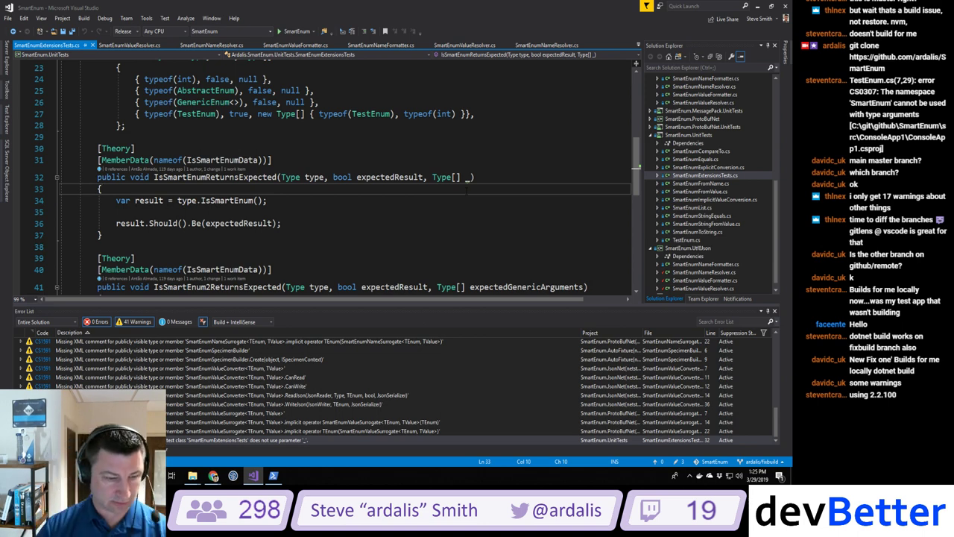
left_click(378, 247)
Step: From pull request #47 in Chrome, open failing Azure Pipelines build #20190329.7 with its 3 errors
key("alt+Tab")
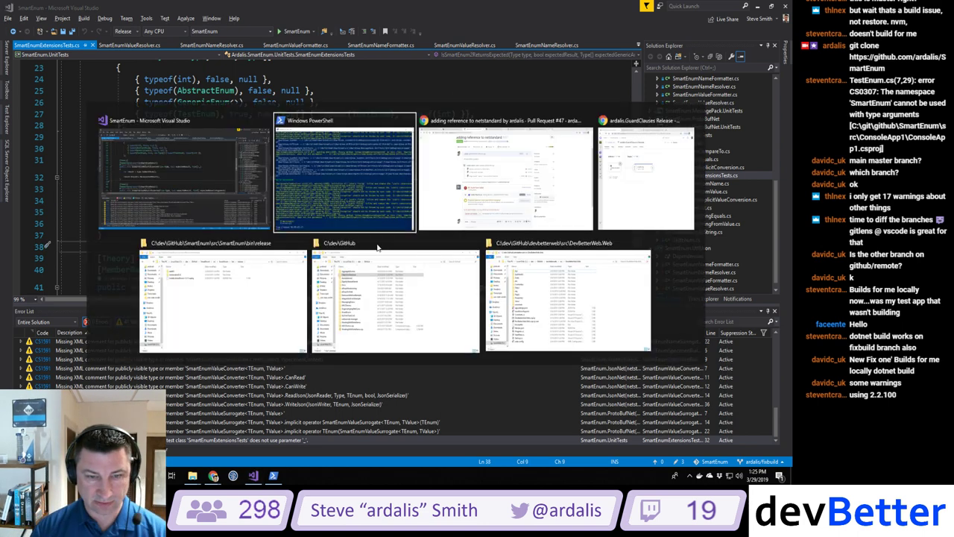
key("alt+Tab")
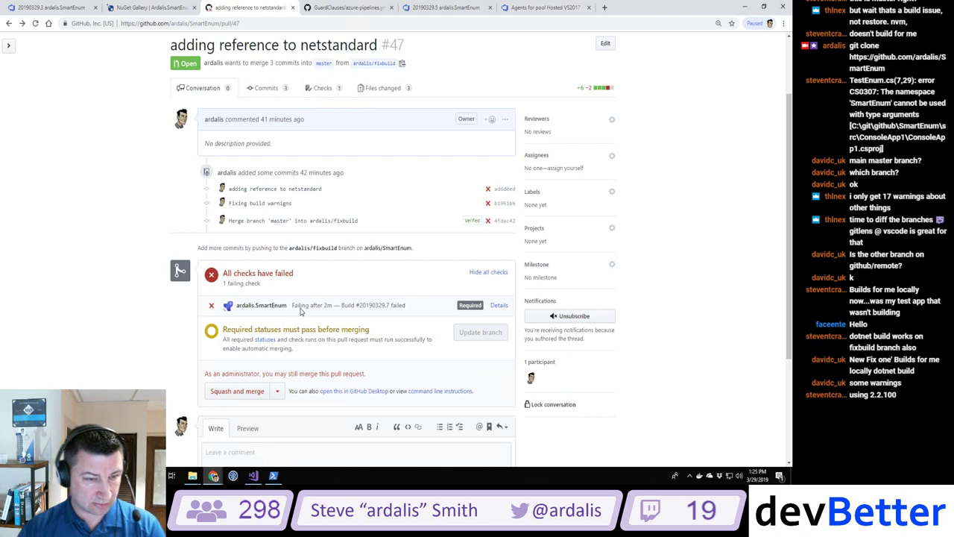
left_click(498, 305)
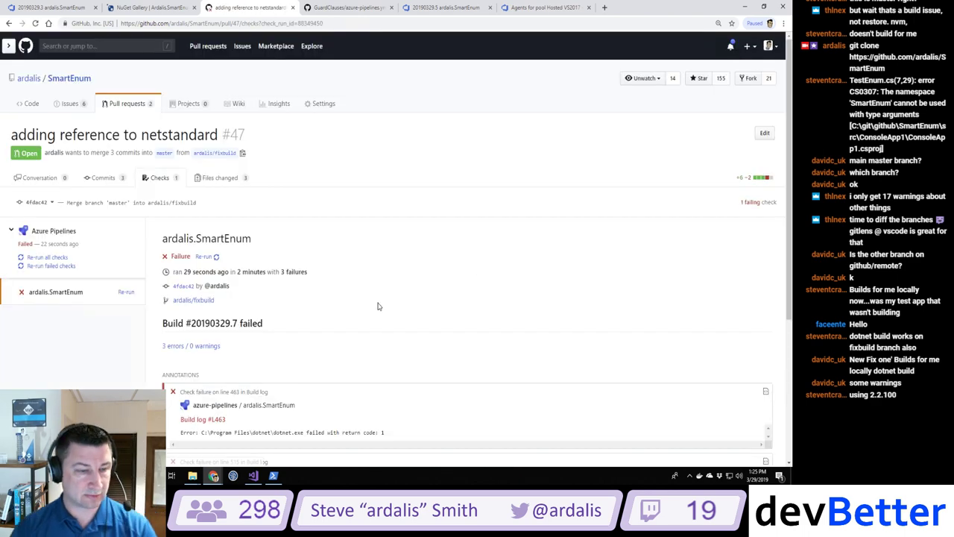
scroll(385, 316, "down", 3)
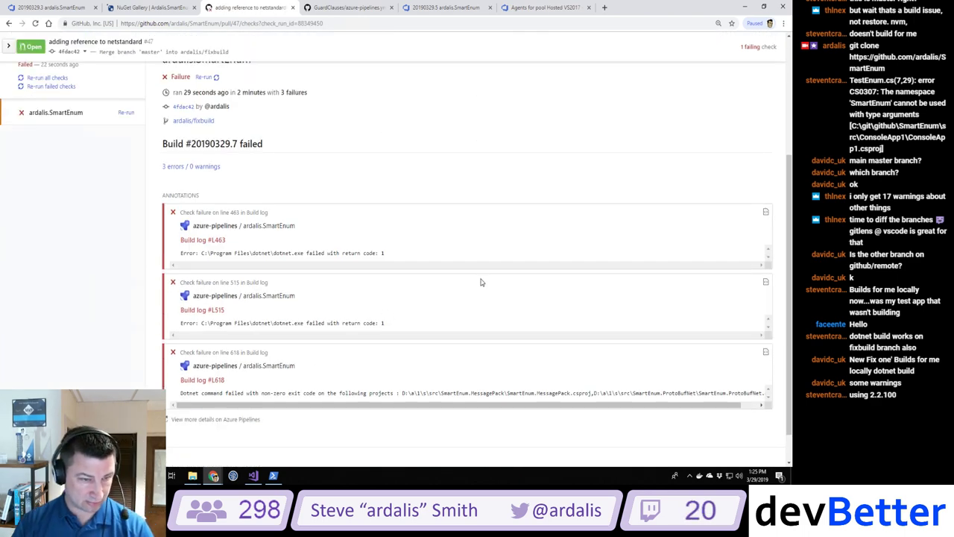
scroll(456, 279, "up", 3)
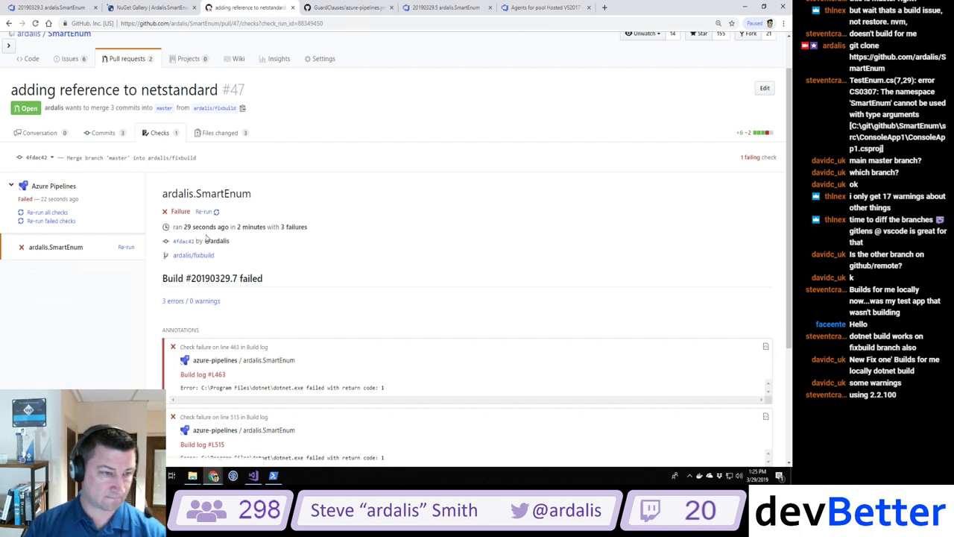
left_click(177, 304)
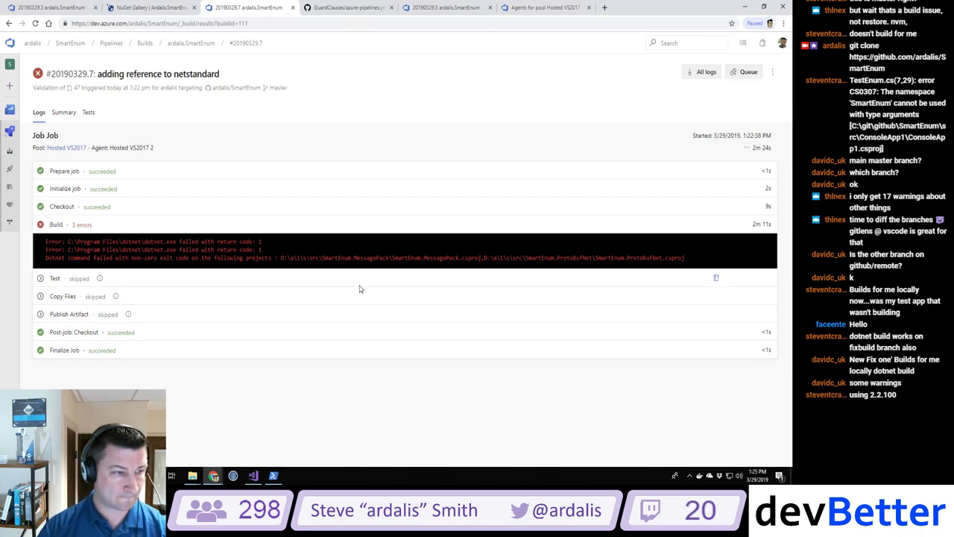
Step: Open the full Build step log and find the netstandard reference error on line 447
left_click(56, 225)
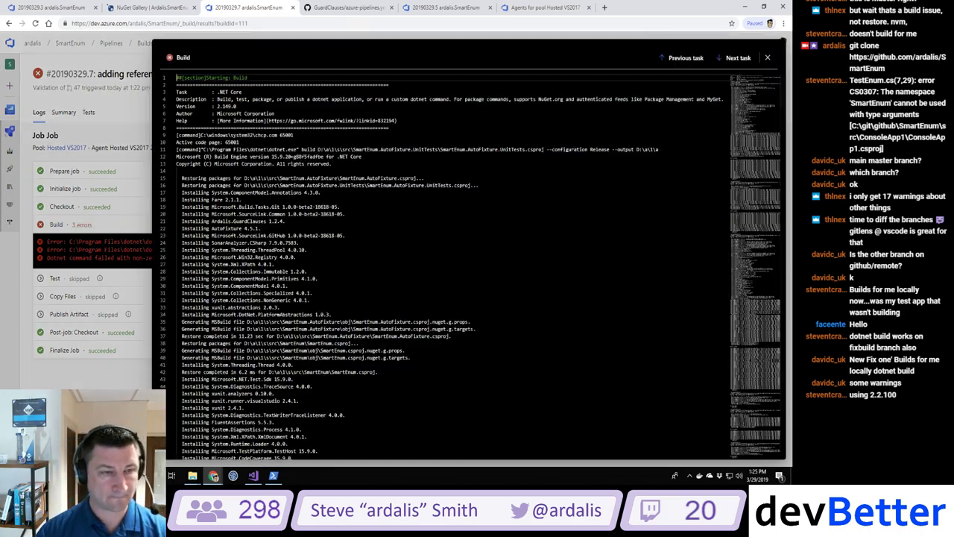
scroll(306, 211, "down", 4)
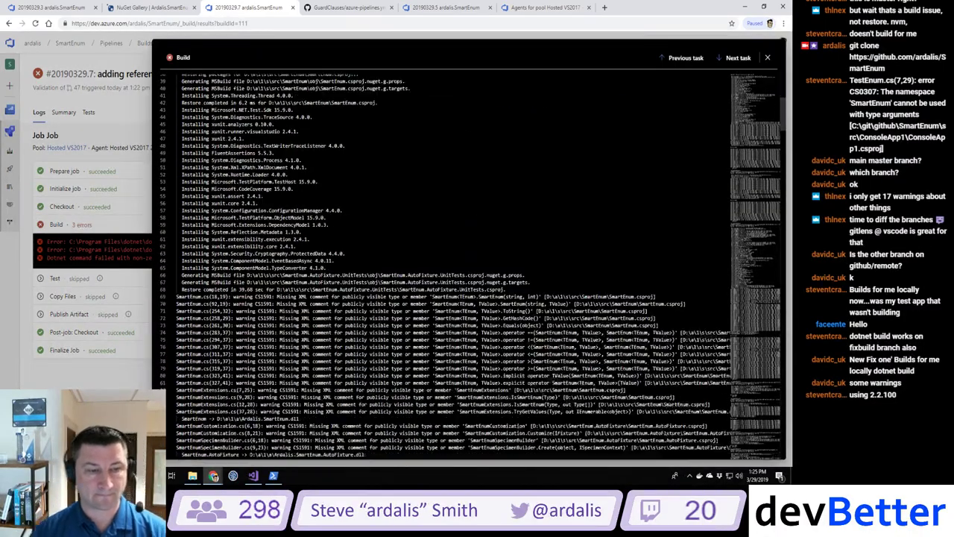
scroll(477, 266, "down", 19)
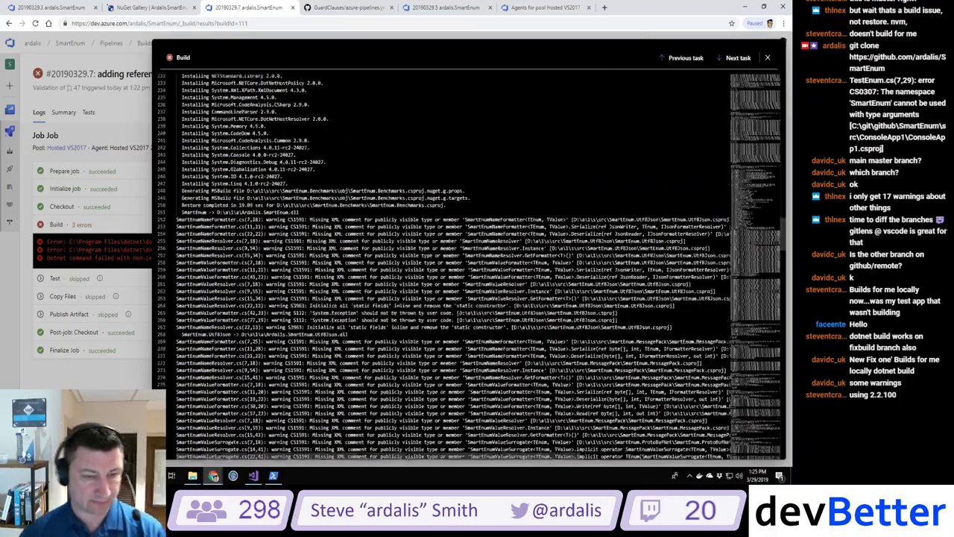
scroll(469, 266, "down", 12)
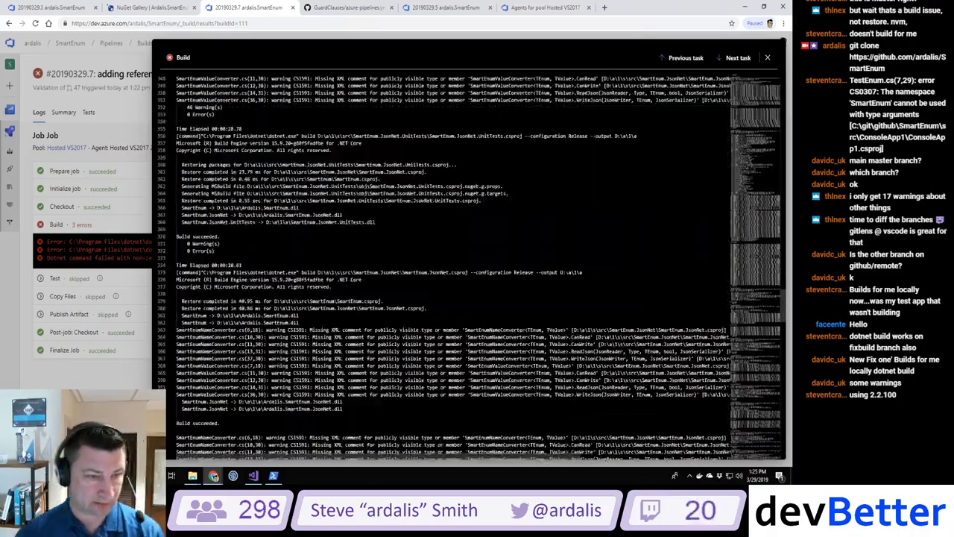
scroll(469, 266, "down", 8)
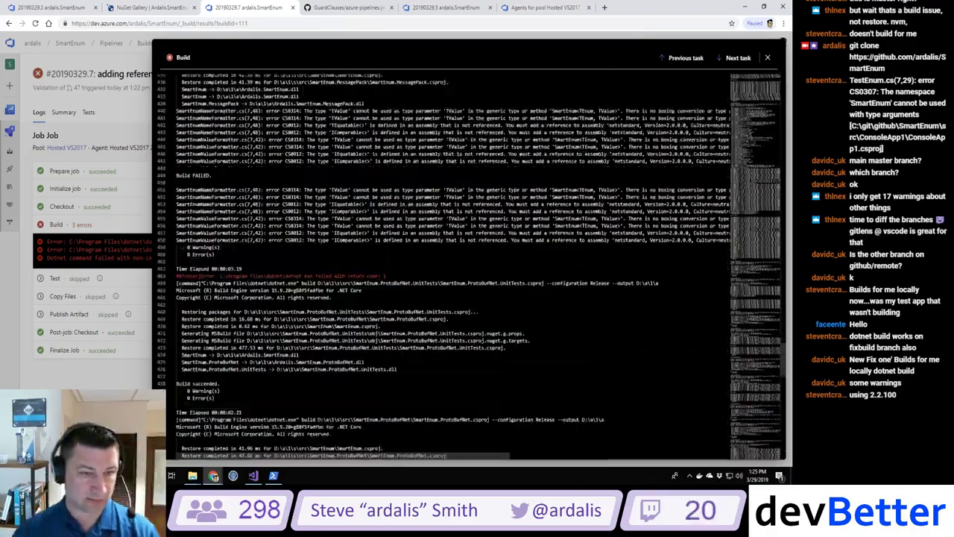
scroll(469, 266, "down", 1)
scroll(470, 266, "up", 1)
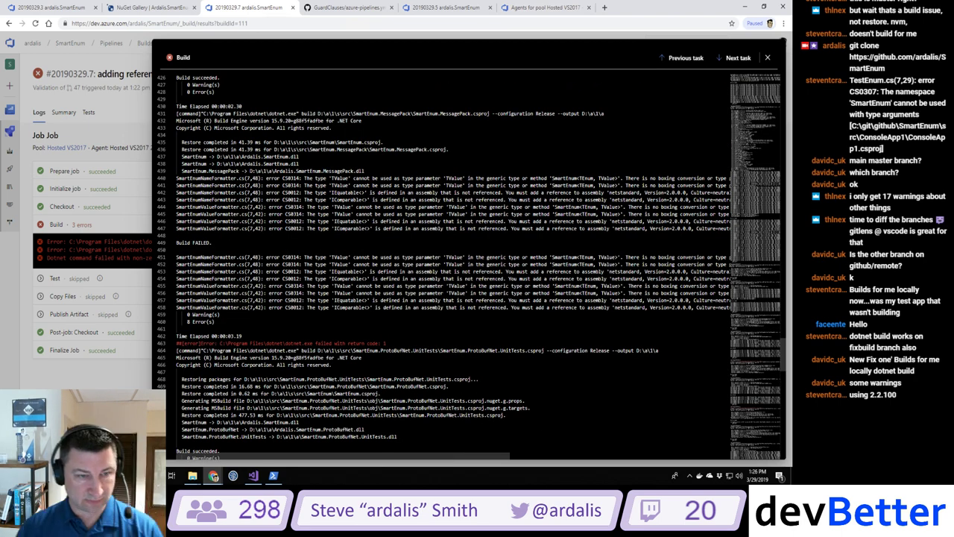
left_click_drag(248, 228, 702, 233)
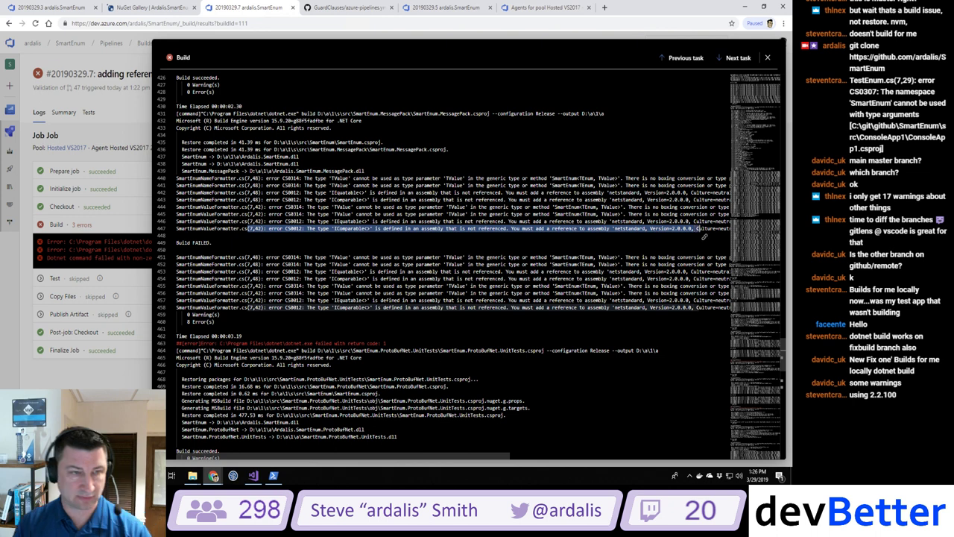
Step: Check the build command's Release configuration, dotnet.exe path and the build engine version on line 432
scroll(703, 237, "up", 1)
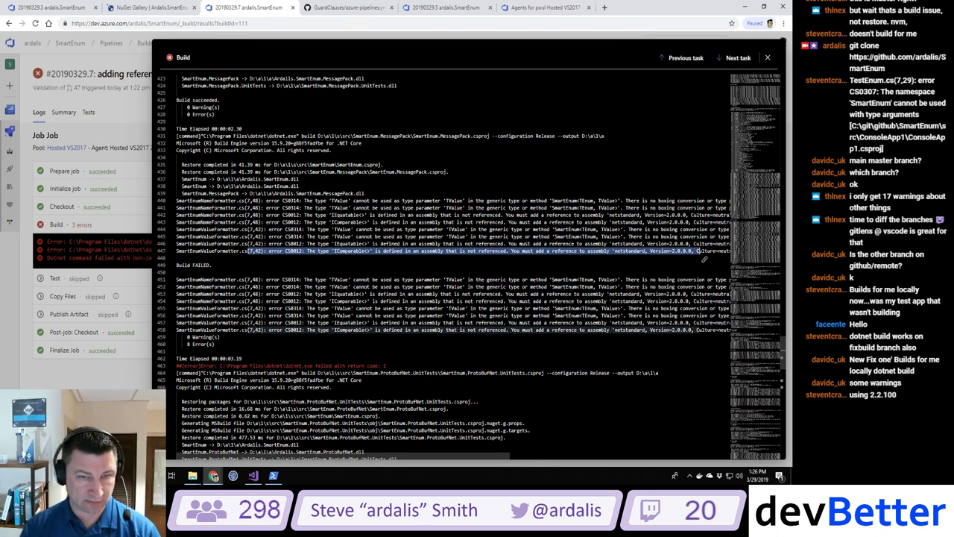
left_click_drag(489, 136, 565, 138)
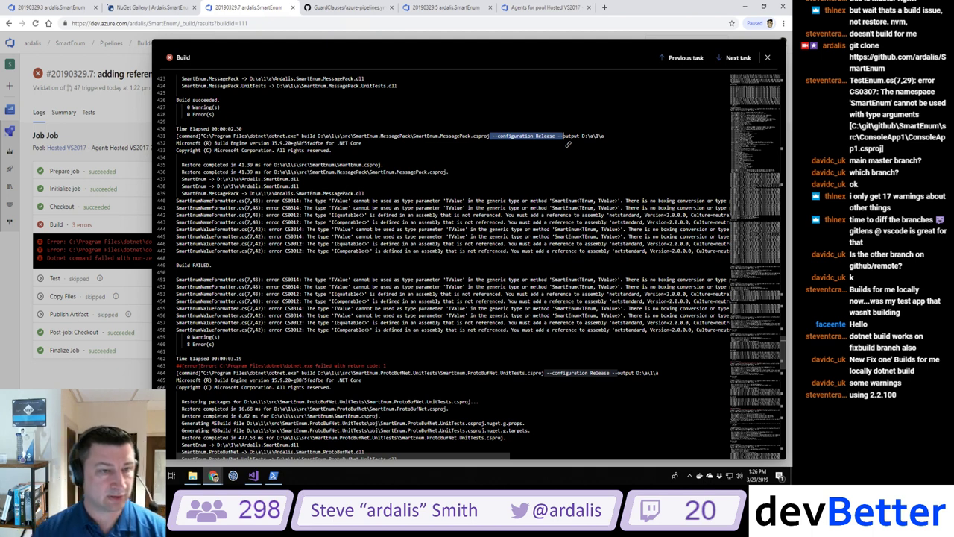
left_click_drag(271, 143, 333, 132)
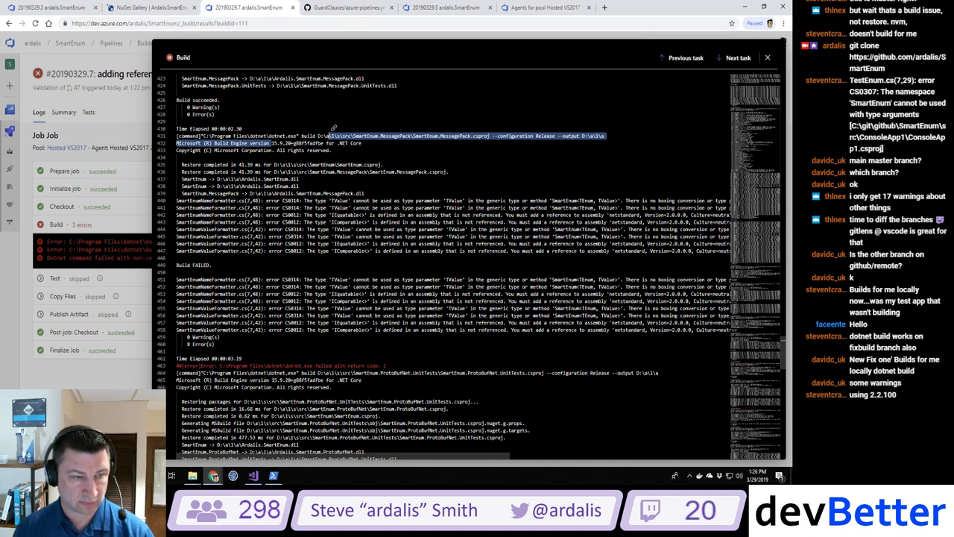
left_click(274, 143)
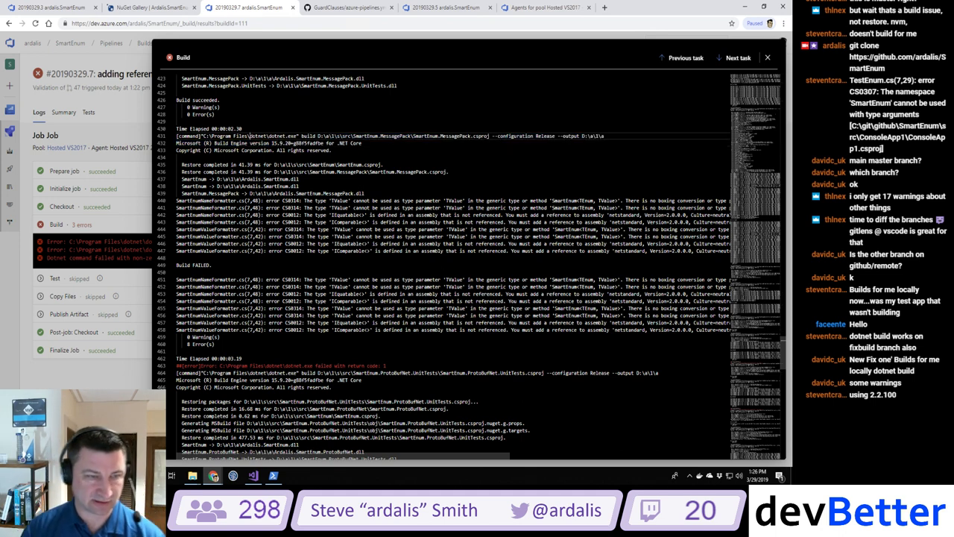
left_click_drag(250, 136, 296, 137)
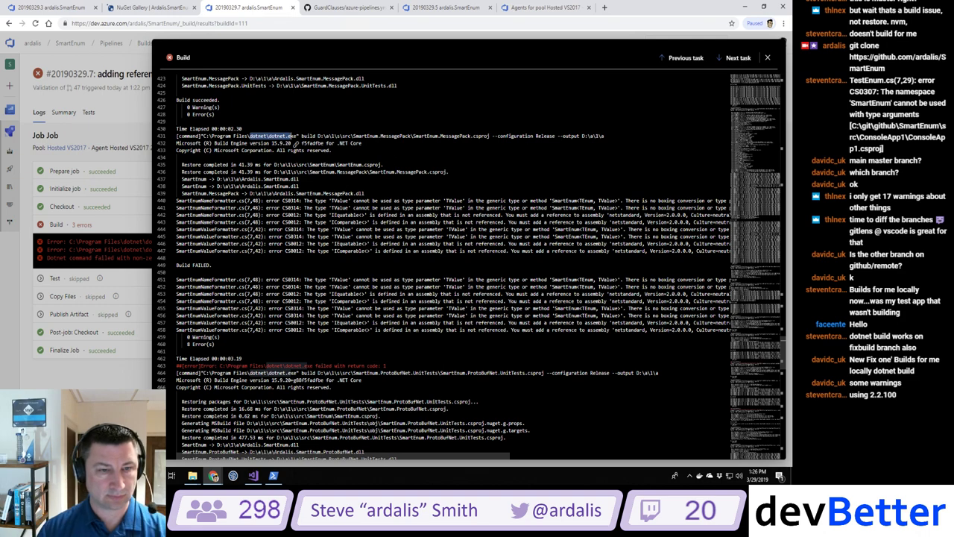
left_click(177, 158)
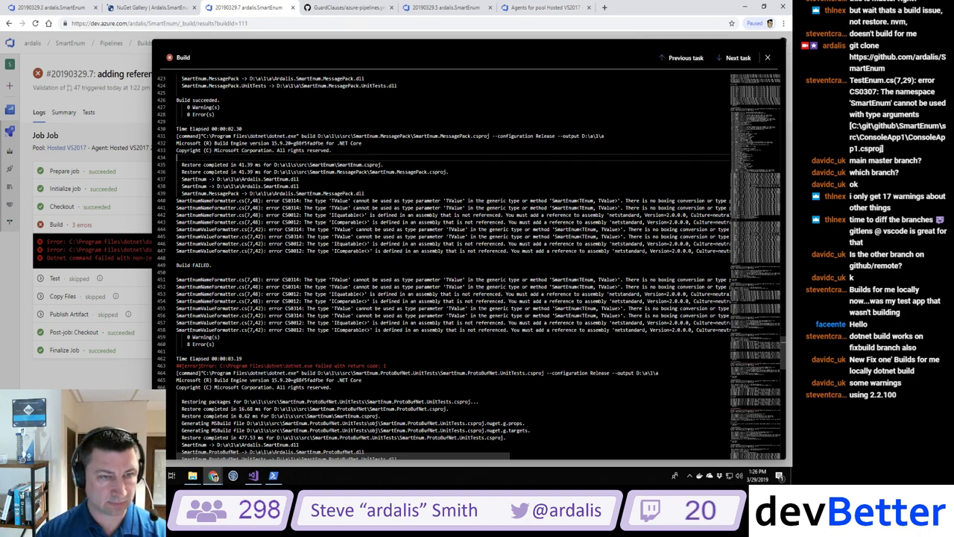
scroll(447, 268, "up", 10)
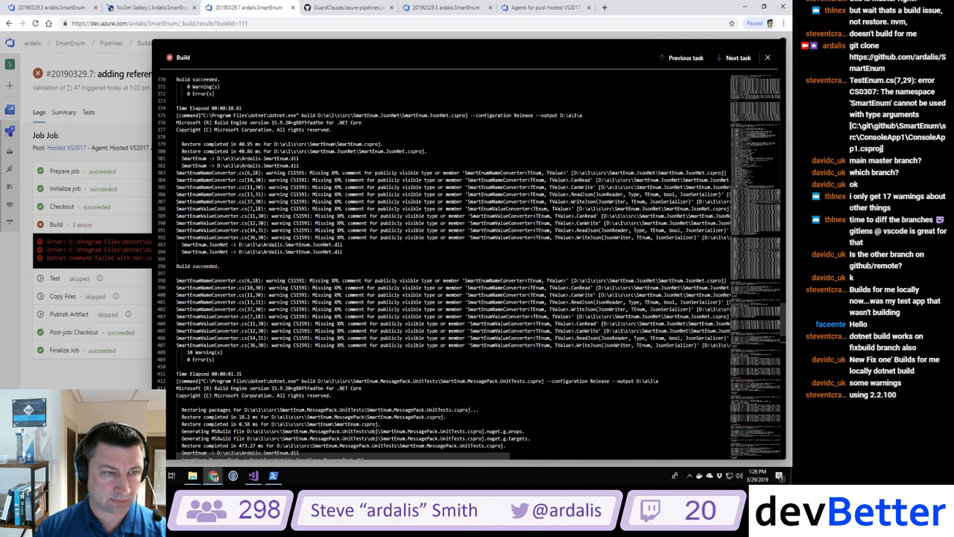
Step: Return to the top of the Build log and check the .NET Core task version 2.149.0
scroll(447, 268, "up", 9)
scroll(772, 181, "up", 4)
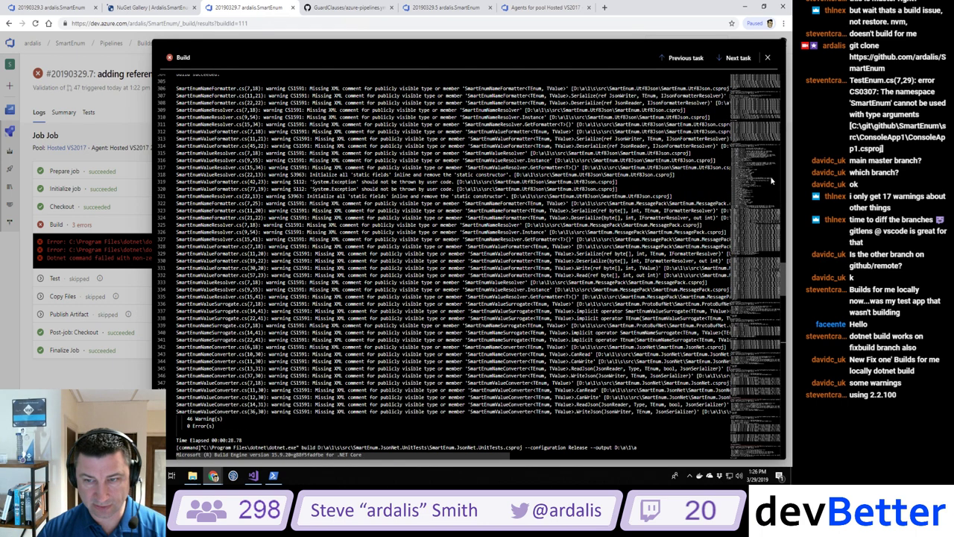
key("ctrl+Home")
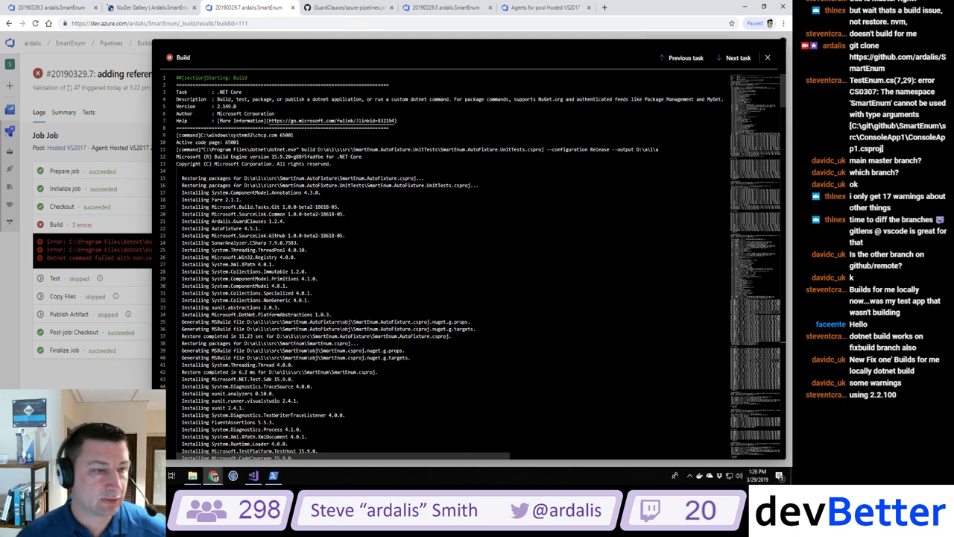
double_click(227, 106)
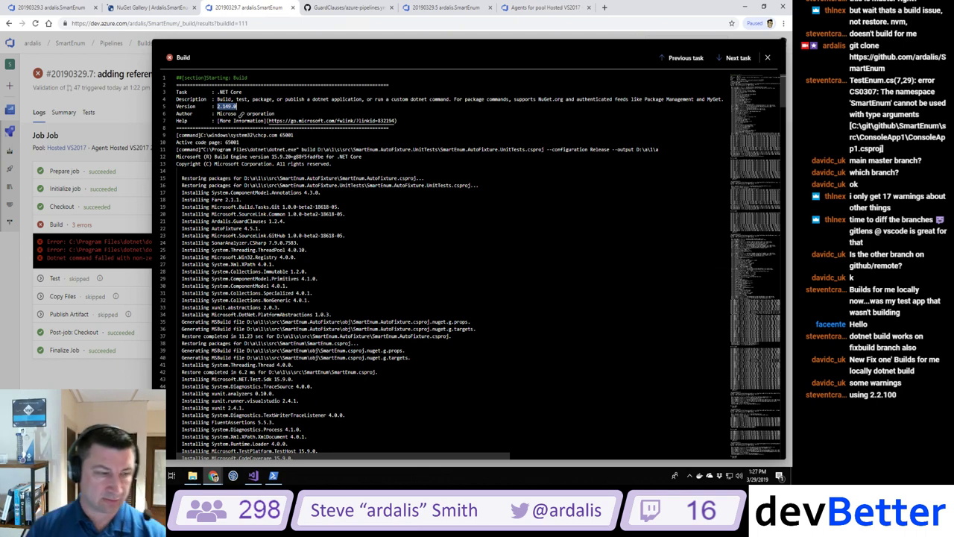
Step: Back in Visual Studio, add a /// doc comment stub to SmartEnum's Equals(object)
left_click(254, 475)
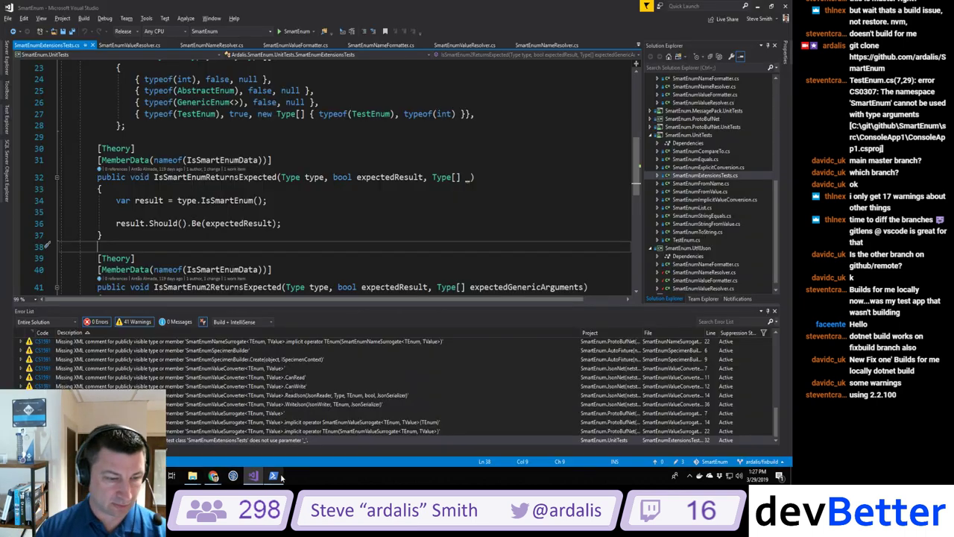
scroll(266, 393, "up", 4)
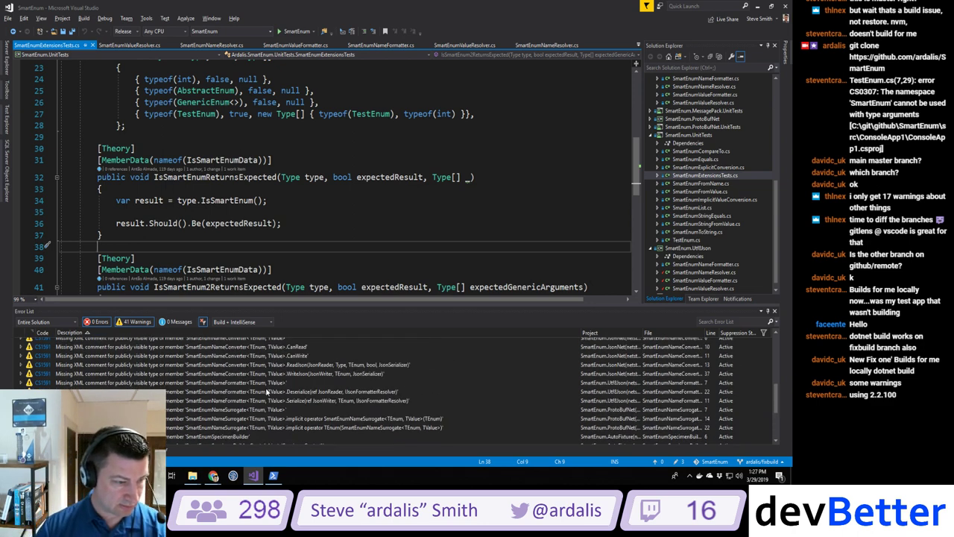
scroll(266, 393, "up", 3)
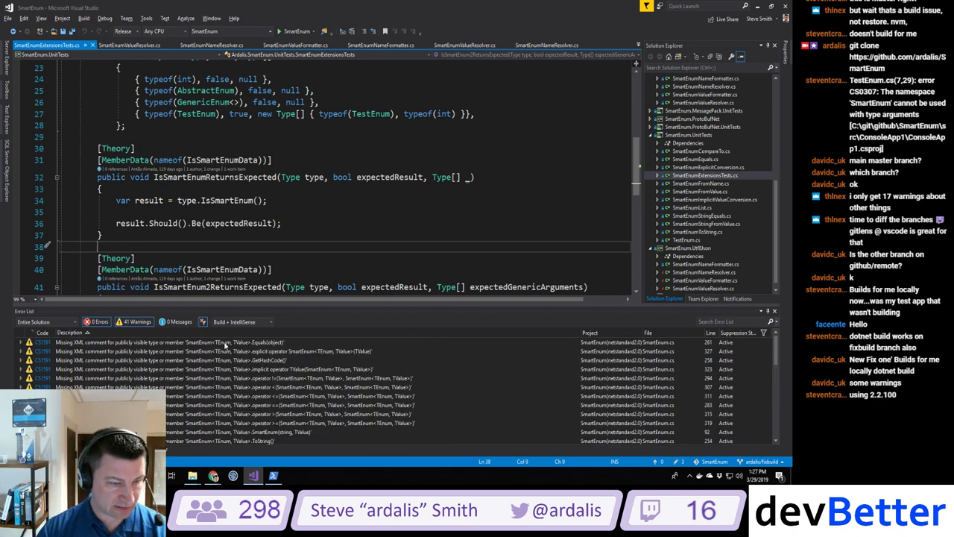
left_click(224, 343)
double_click(225, 343)
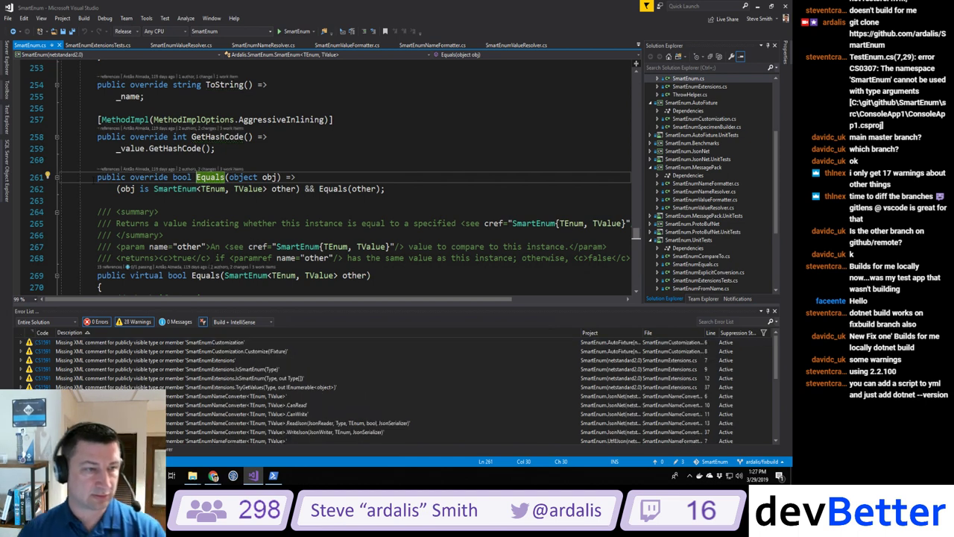
key("Home")
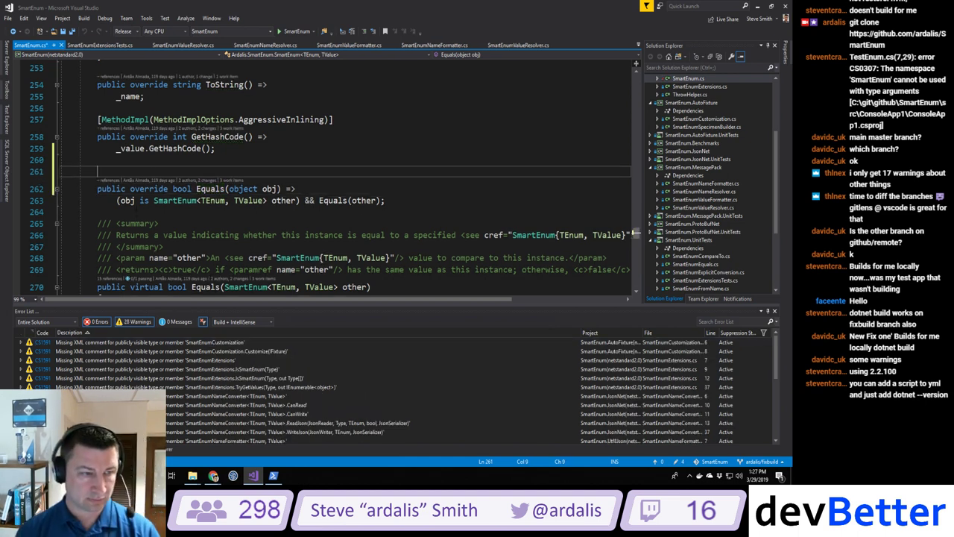
type("/// <summary>")
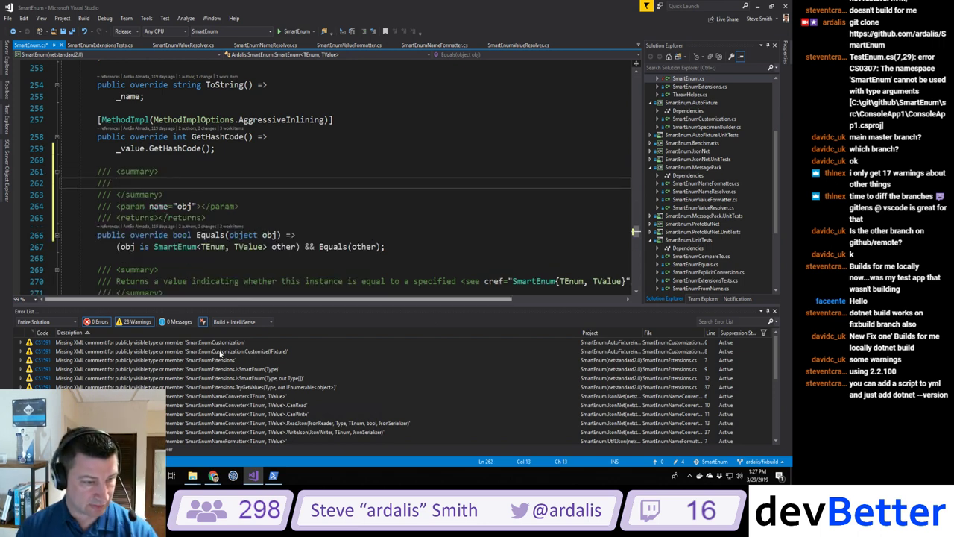
Step: Add /// doc comment stubs above the Customize and IsSmartEnum methods
double_click(179, 351)
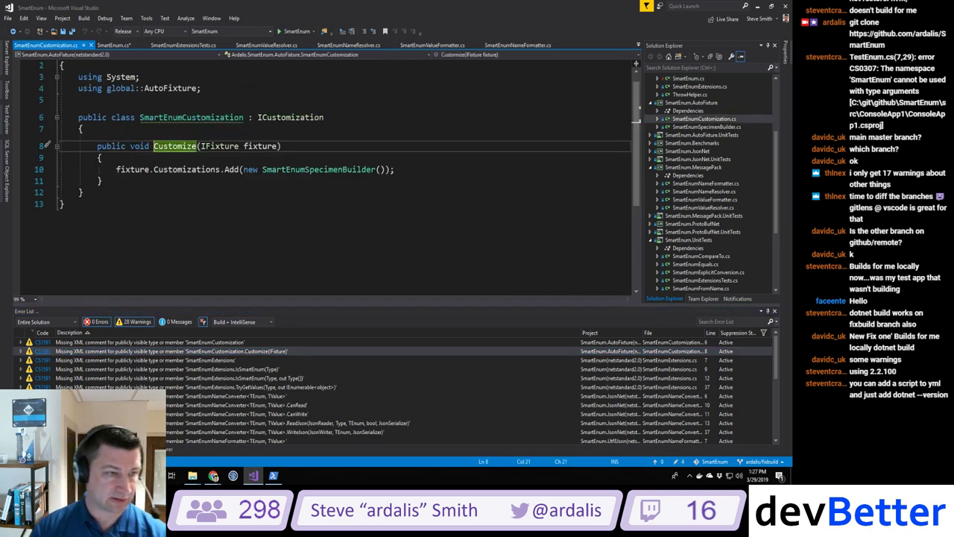
key("Up")
key("Return")
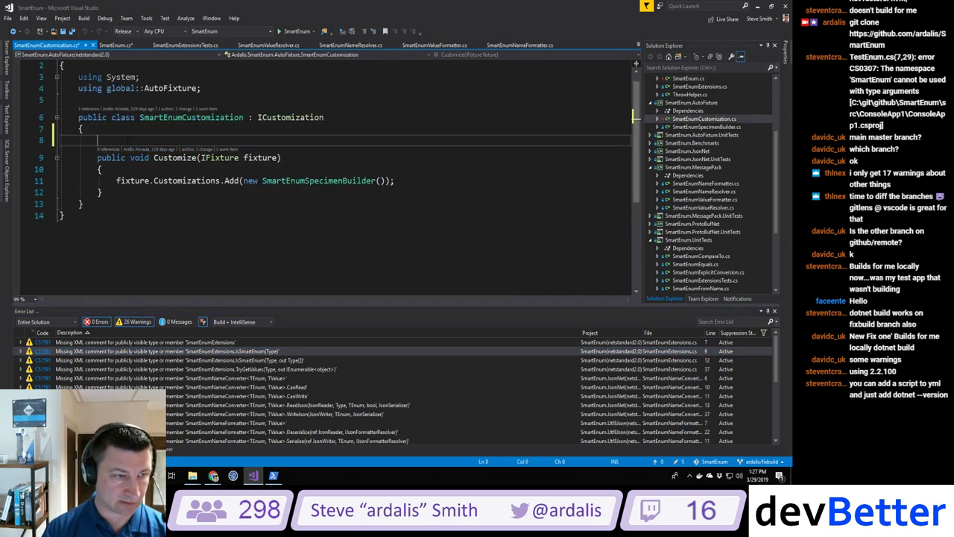
type("/// <summary>")
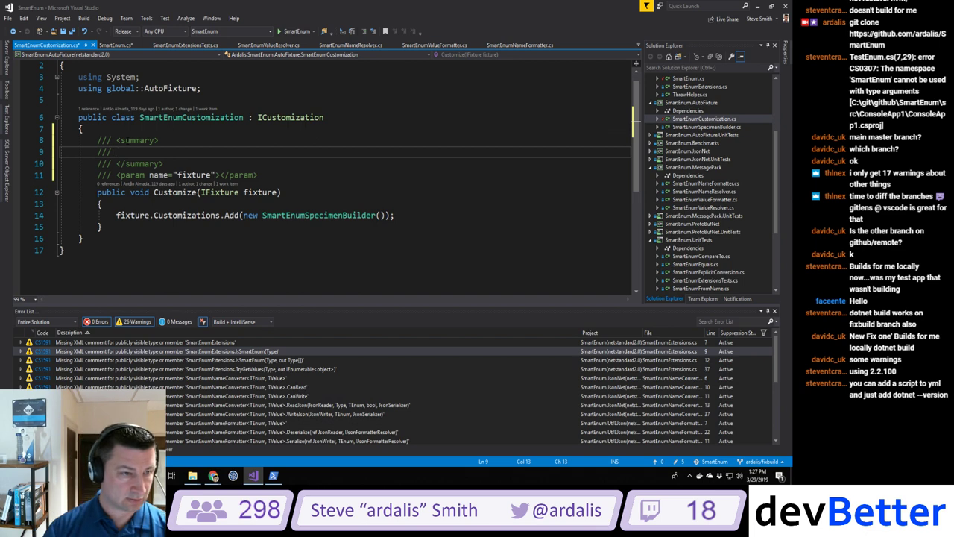
double_click(149, 360)
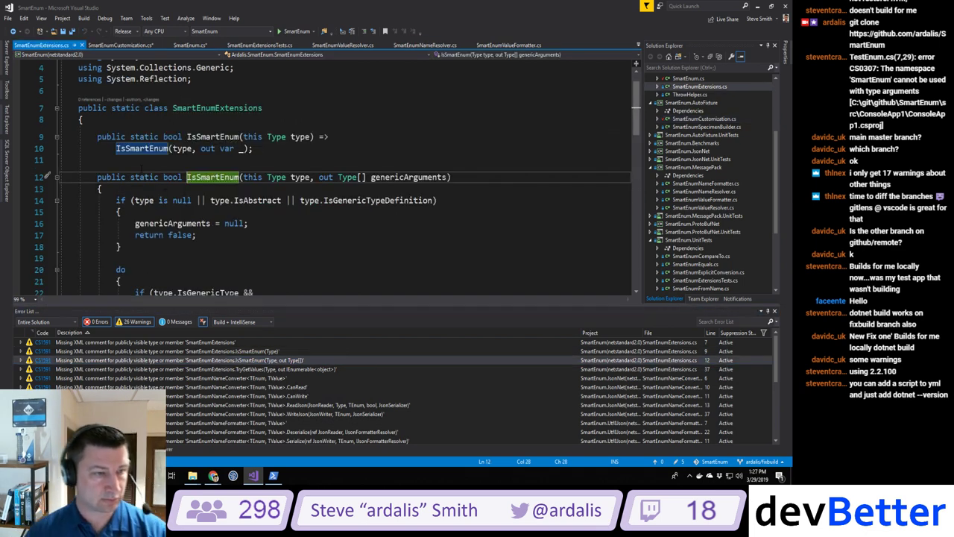
key("Home")
key("ctrl+Return")
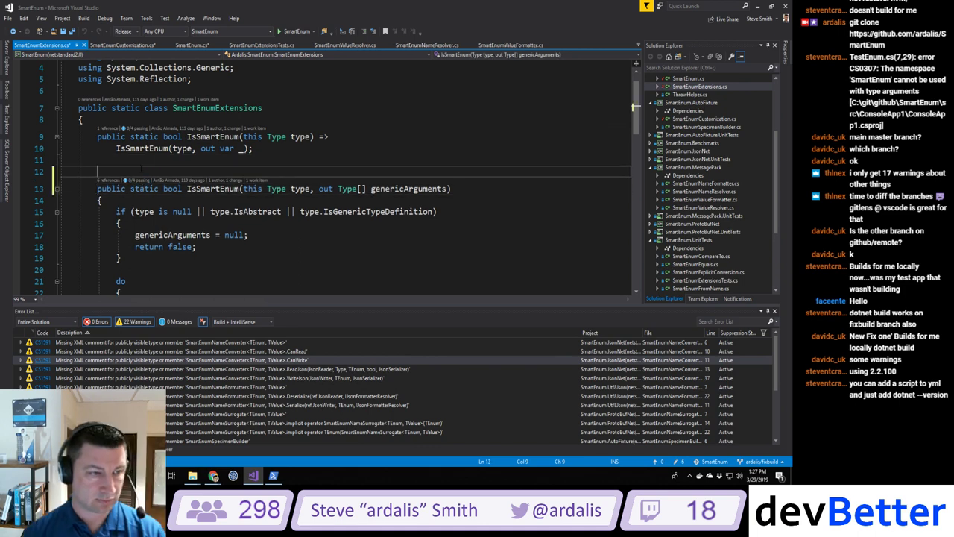
type("/// <summary>")
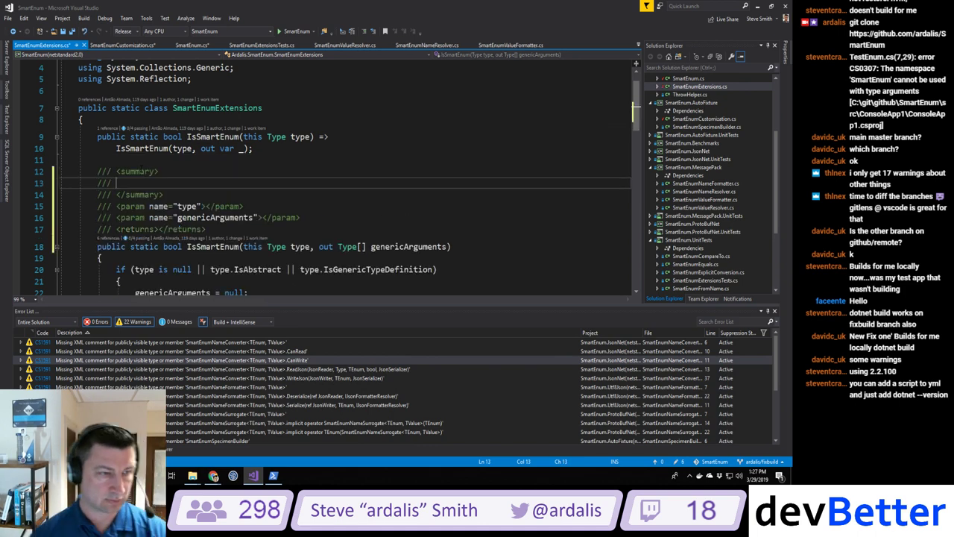
Step: Add /// doc comment stubs above ReadJson and the name surrogate's implicit operator
double_click(147, 368)
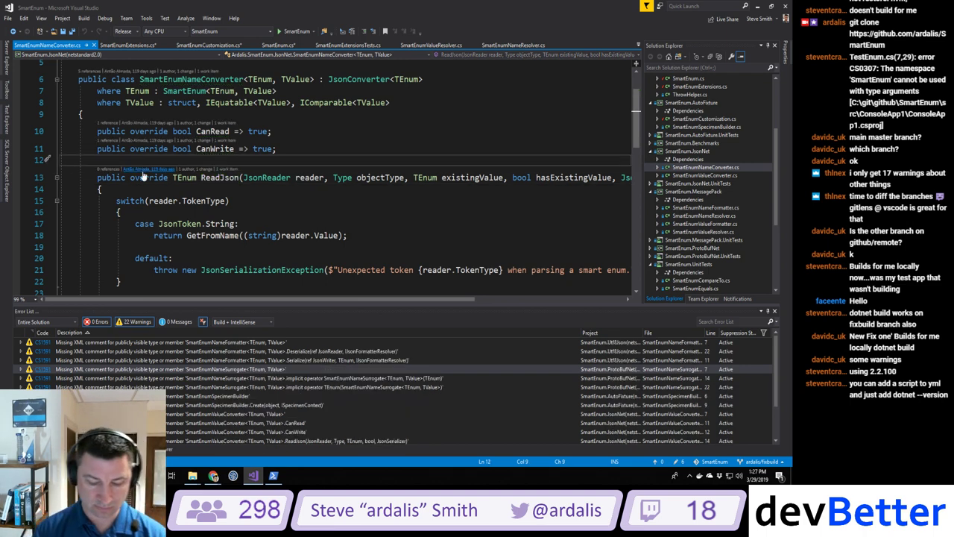
key("ctrl+Return")
type("///")
scroll(335, 186, "down", 6)
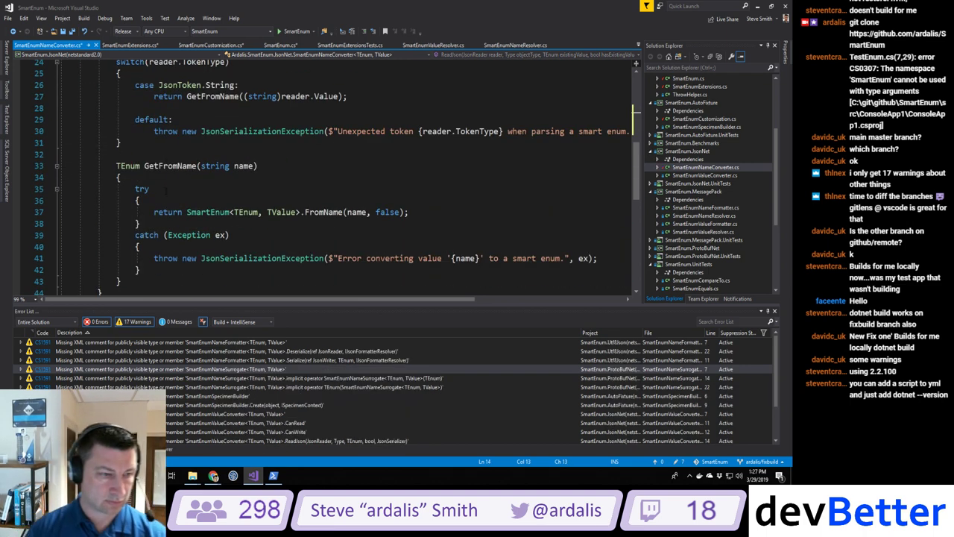
left_click(151, 379)
double_click(151, 379)
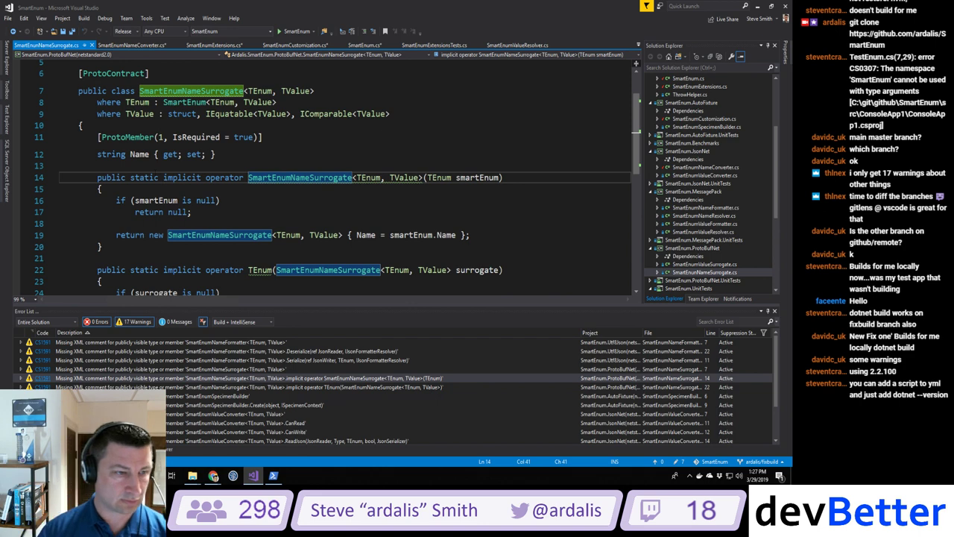
key("ctrl+Return")
type("/")
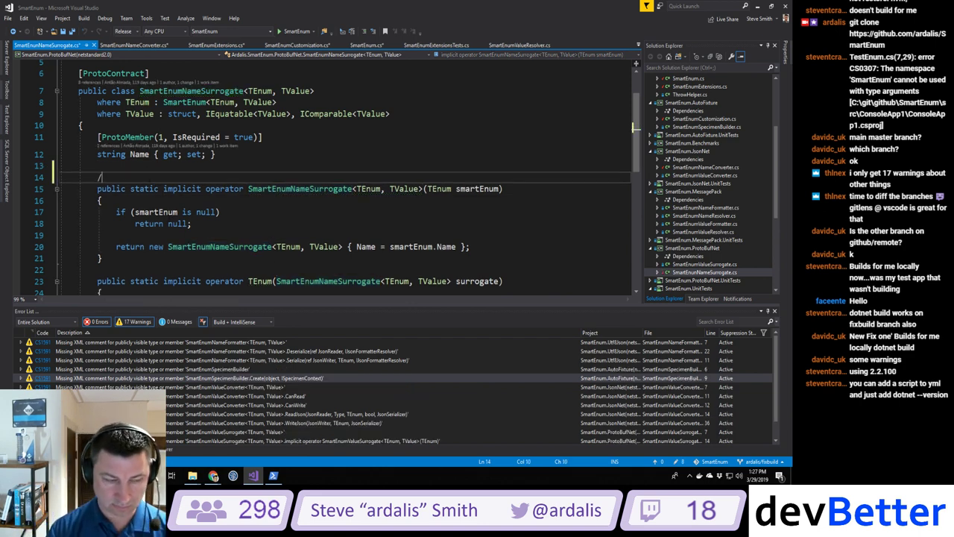
type("// <summary>")
scroll(159, 222, "down", 6)
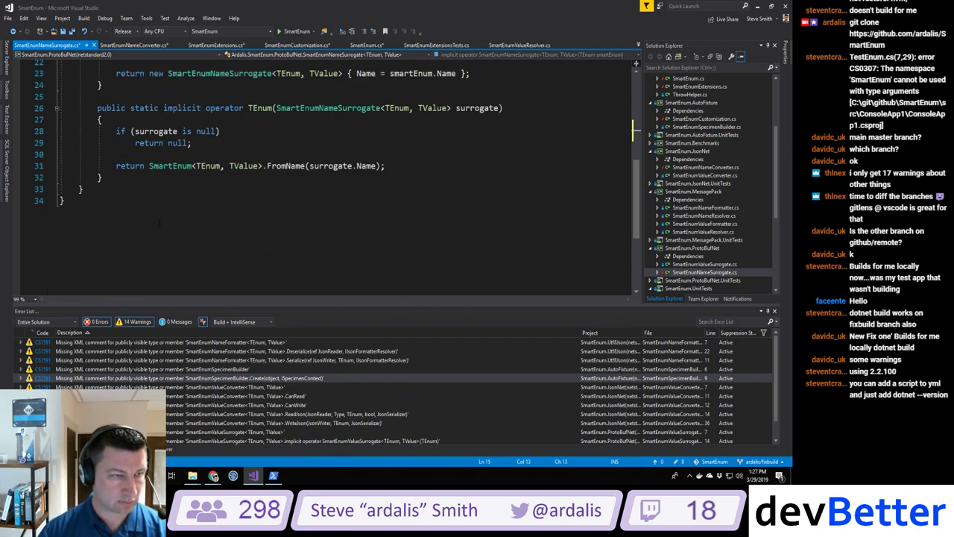
double_click(199, 386)
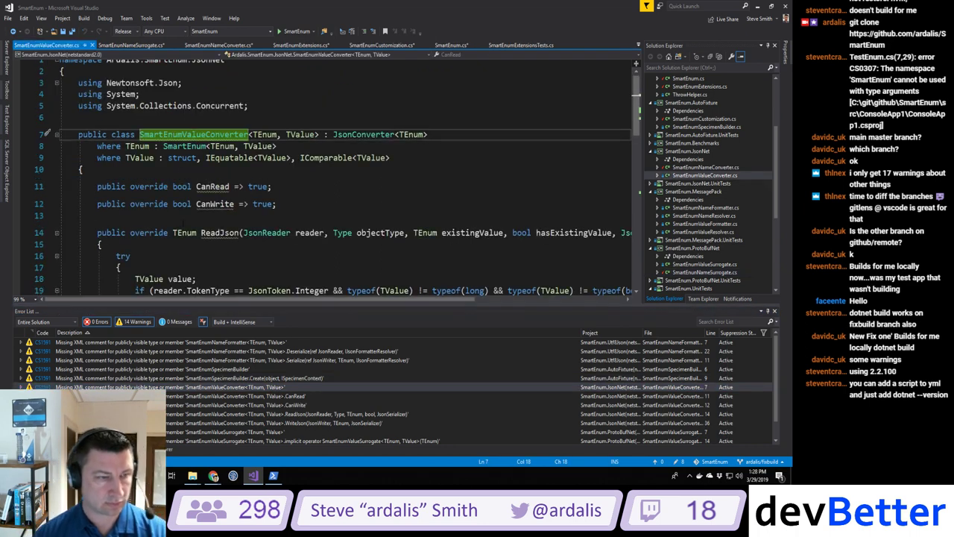
Step: Add a /// doc comment stub above SmartEnumSpecimenBuilder's Create method
left_click(118, 120)
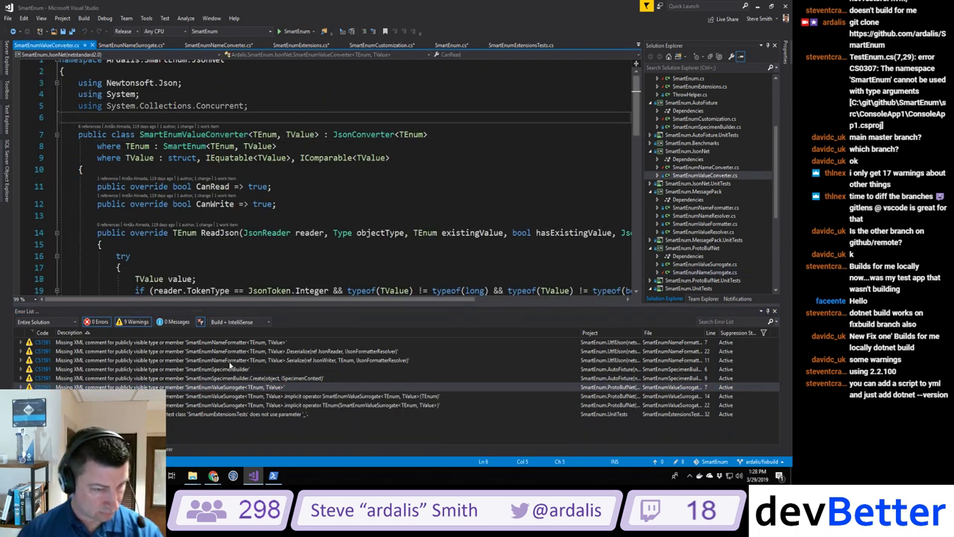
left_click(216, 378)
double_click(216, 370)
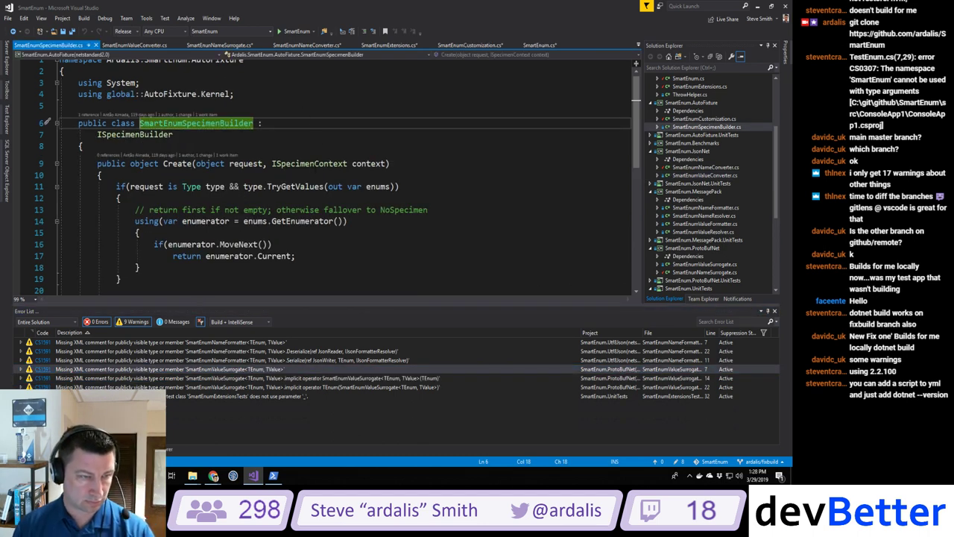
key("Down")
key("Down")
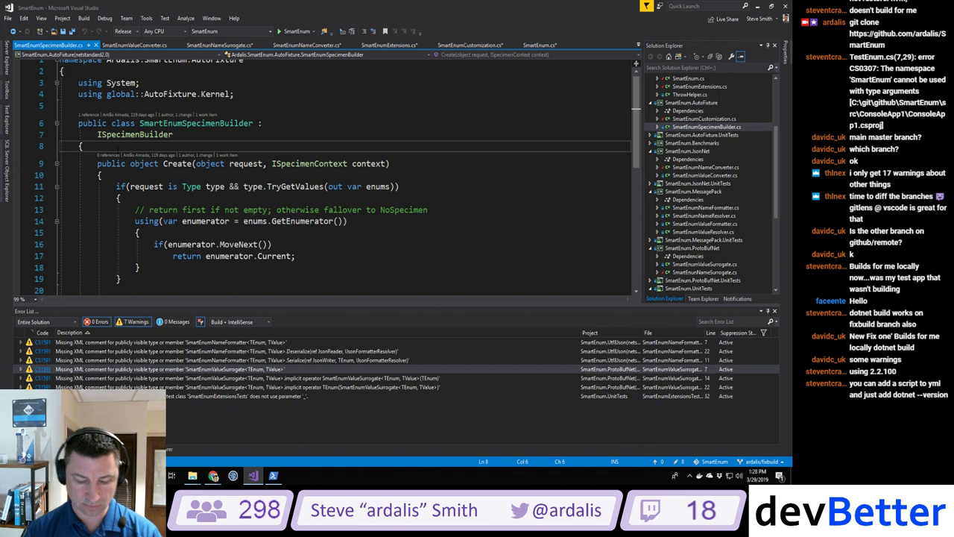
key("Return")
type("/// <summary>")
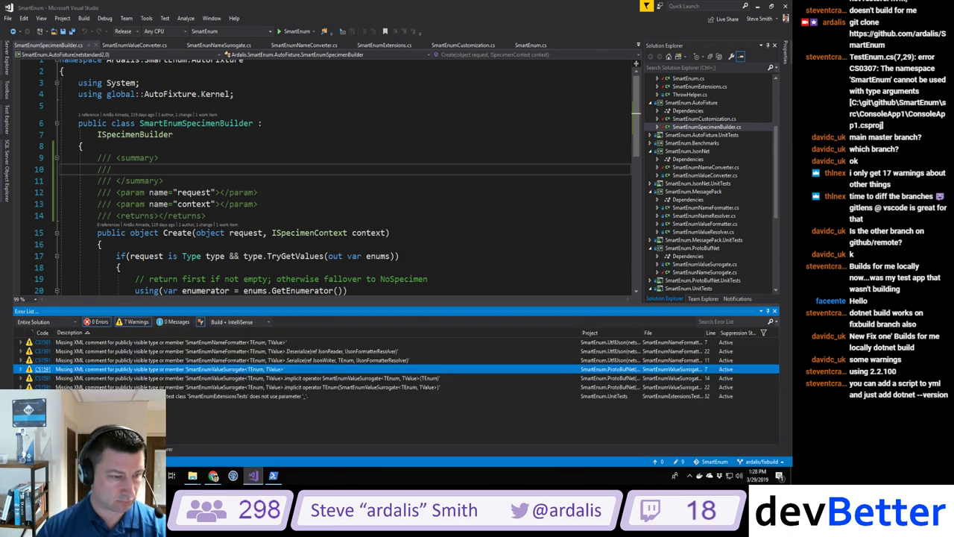
Step: Add a /// doc comment stub above the SmartEnumNameFormatter class, undoing an accidental comment-out
double_click(93, 344)
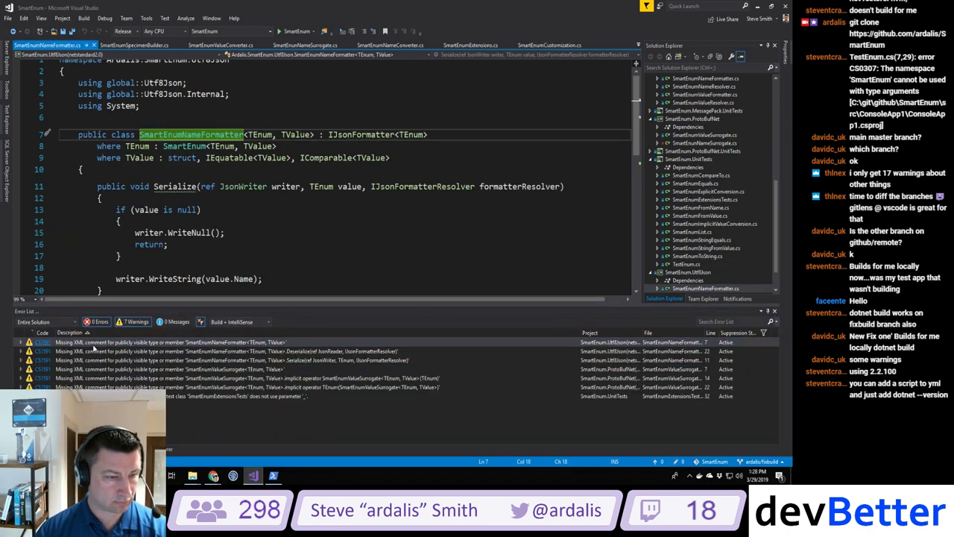
key("Up")
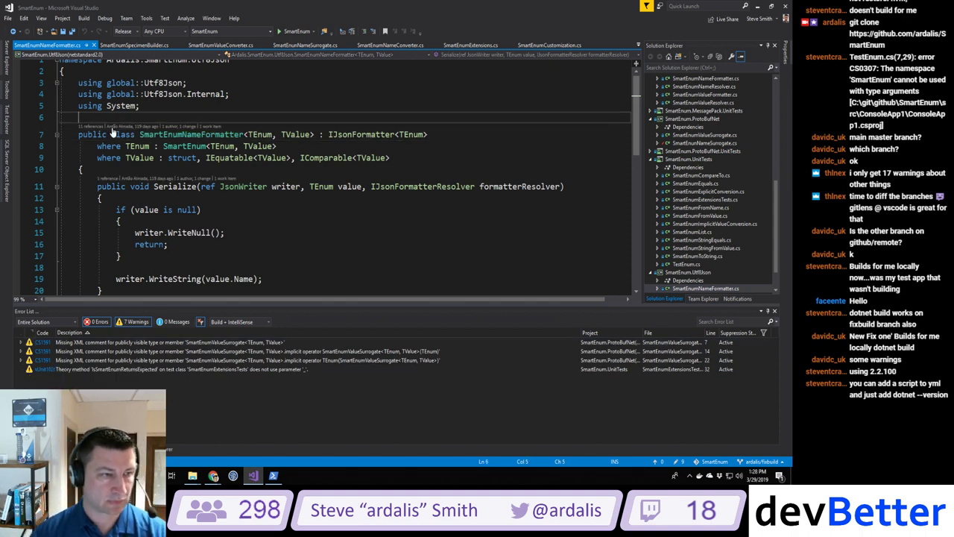
key("Down")
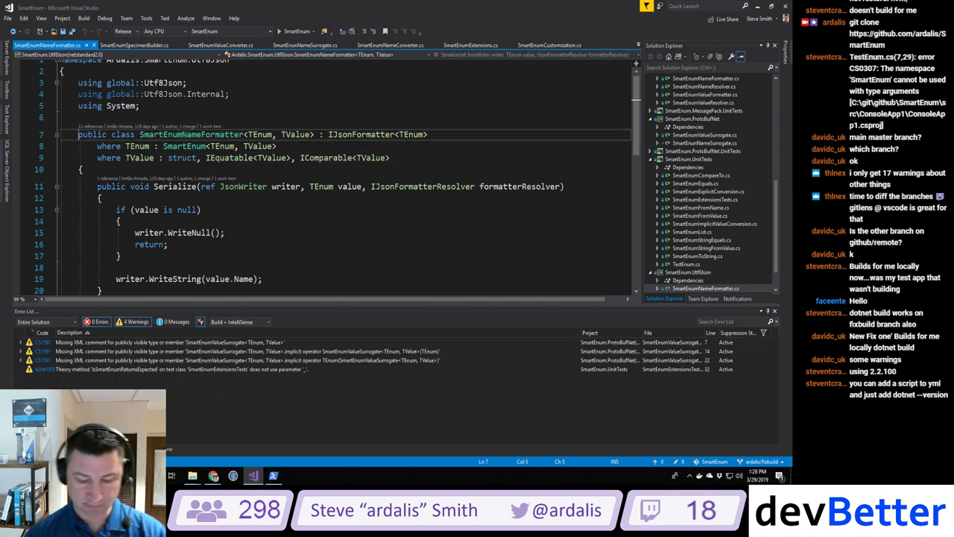
key("Return")
type("//")
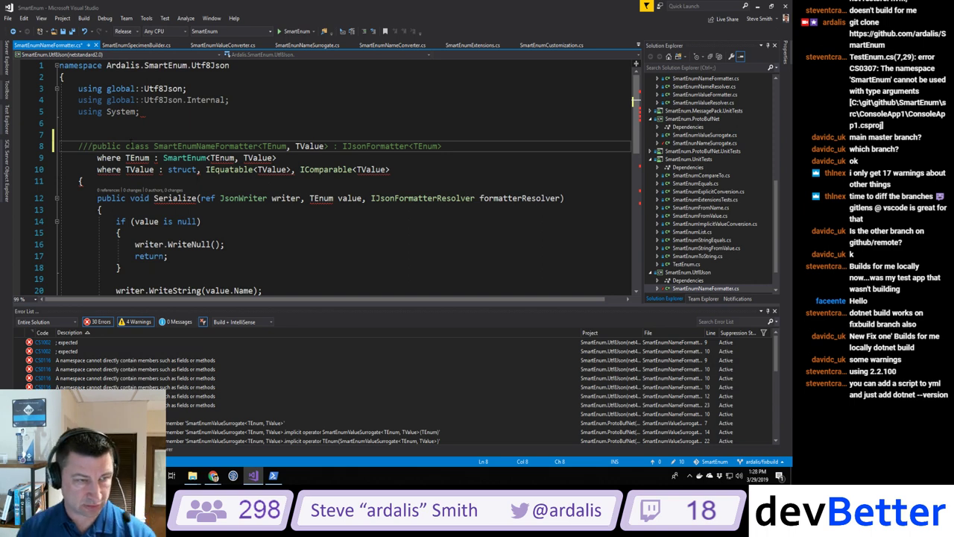
key("ctrl+z")
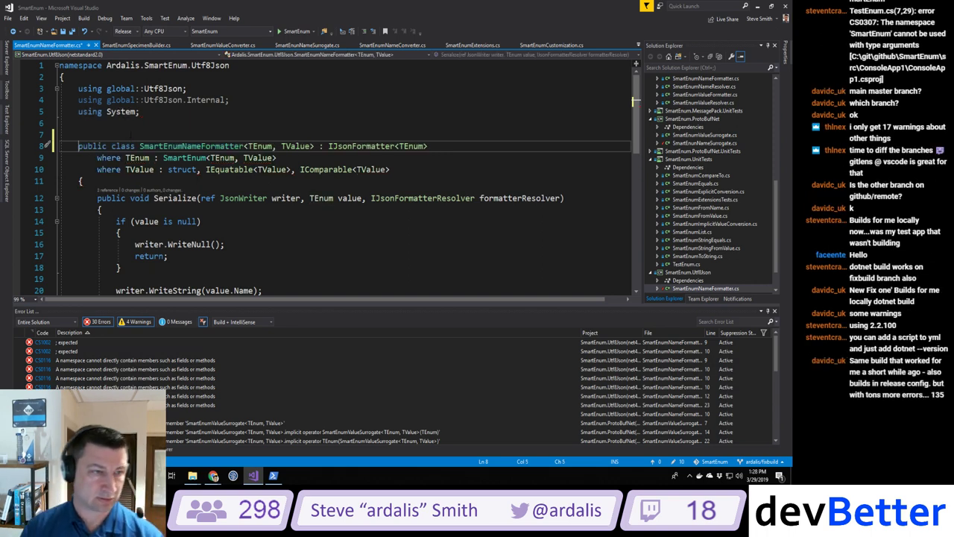
key("Up")
type("///")
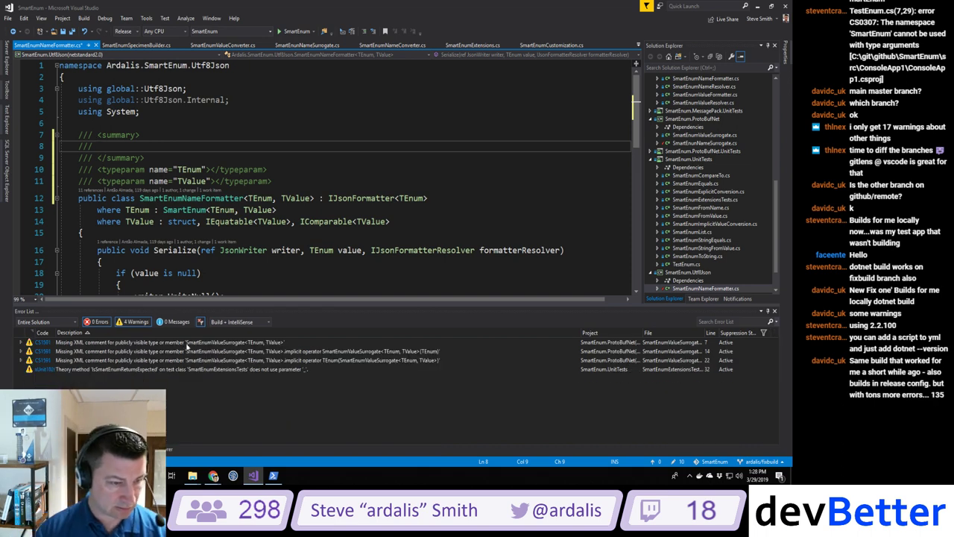
Step: Add a /// stub above SmartEnumValueSurrogate's ProtoContract attribute, then rebuild the solution
double_click(186, 345)
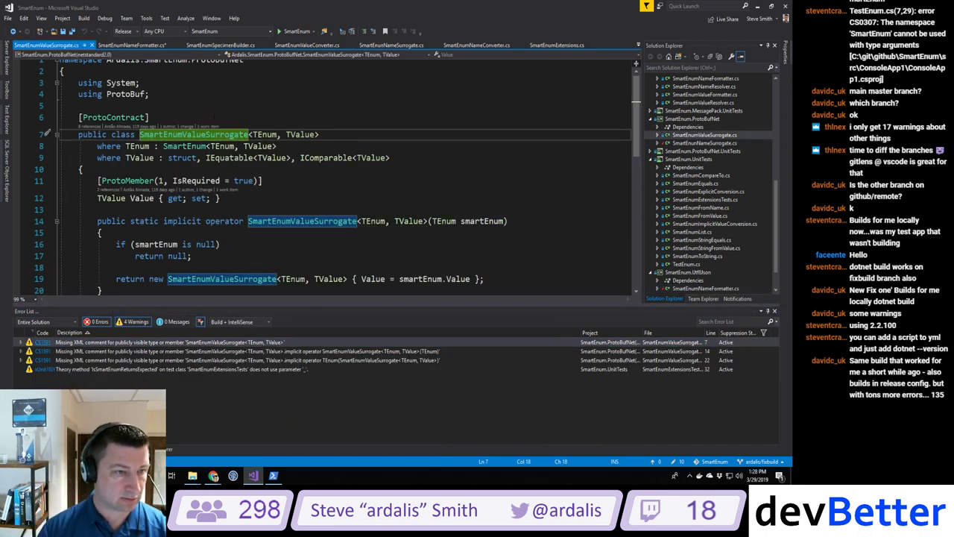
left_click(78, 105)
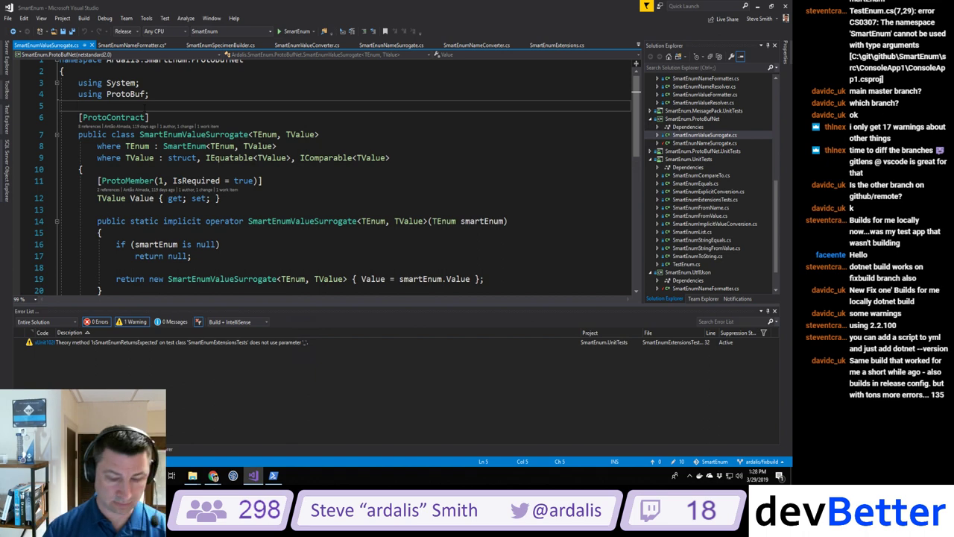
key("Return")
type("/// <summary>")
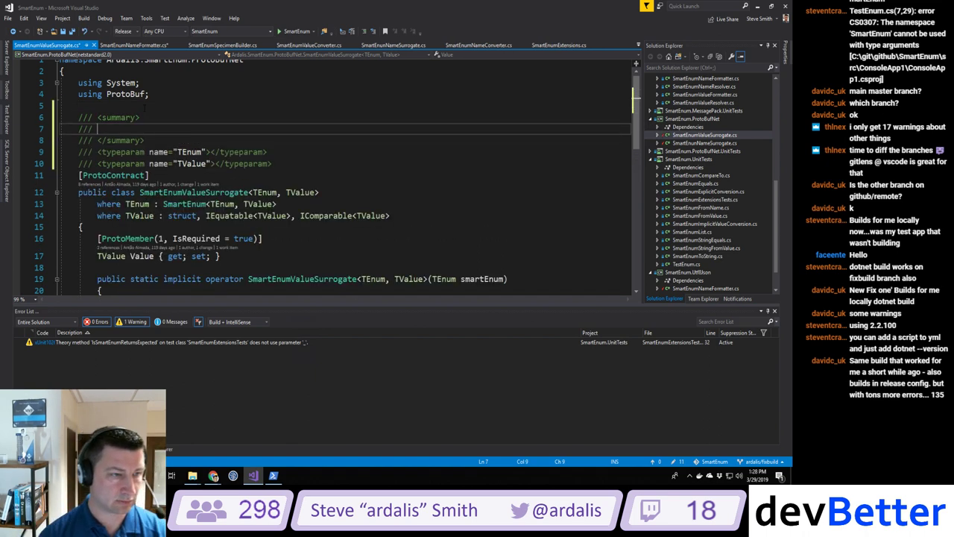
left_click(83, 18)
left_click(104, 40)
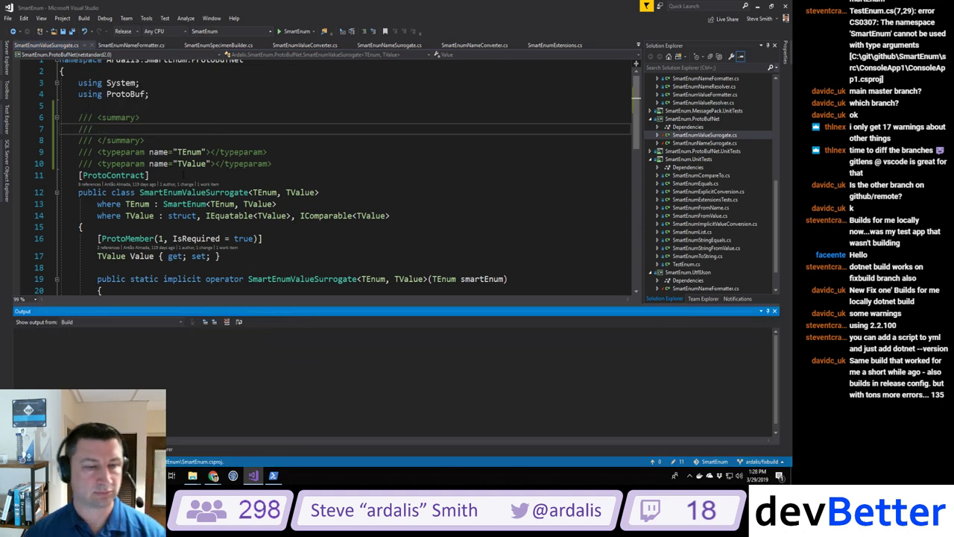
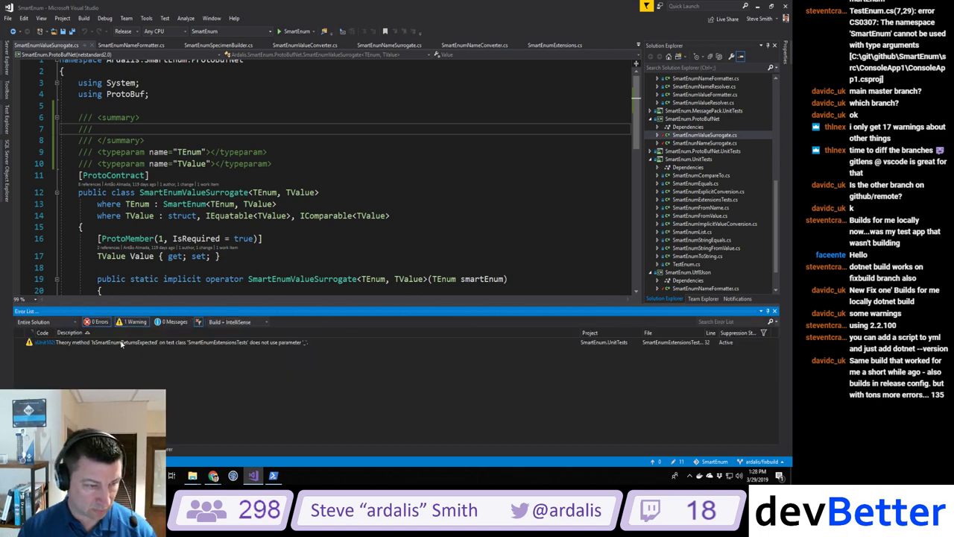
Step: Jump to the xUnit1026 warning in SmartEnumExtensionsTests.cs and clean the solution
double_click(122, 342)
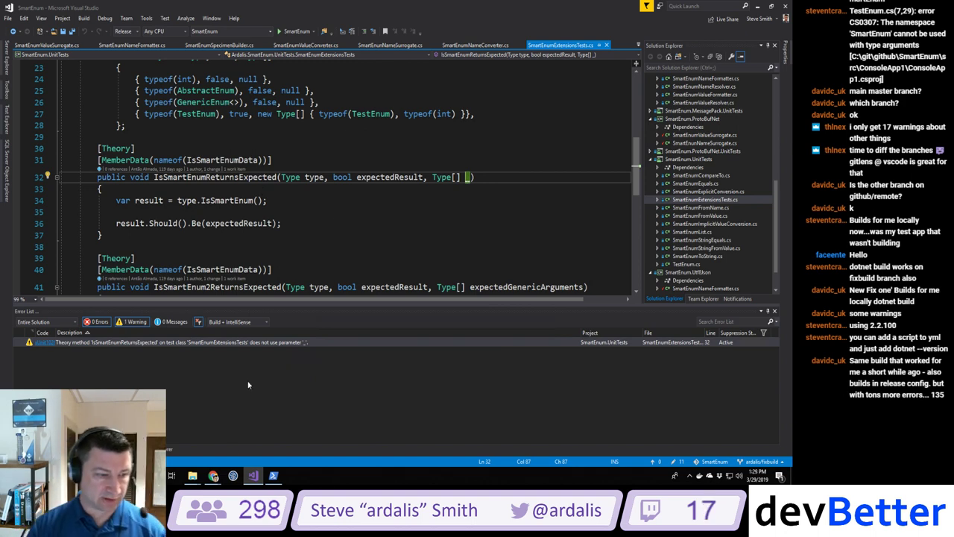
left_click(83, 18)
left_click(104, 48)
left_click(83, 17)
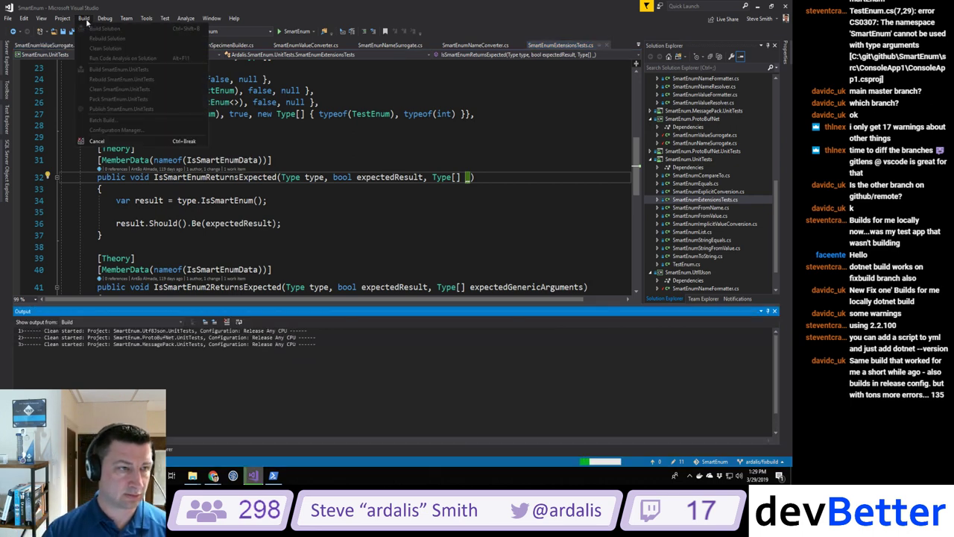
left_click(85, 19)
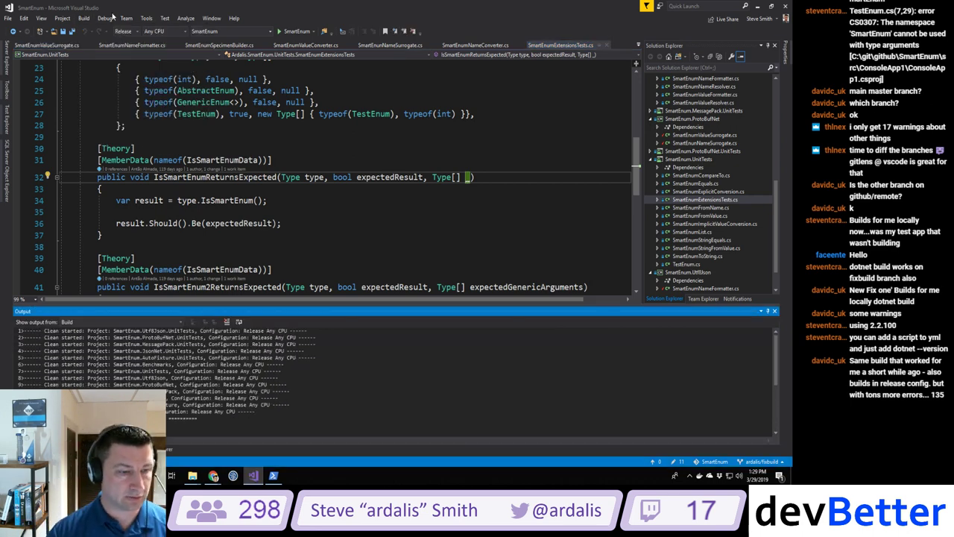
Step: Rebuild the solution, then toggle the Error List's Warnings filter off and back on
left_click(84, 18)
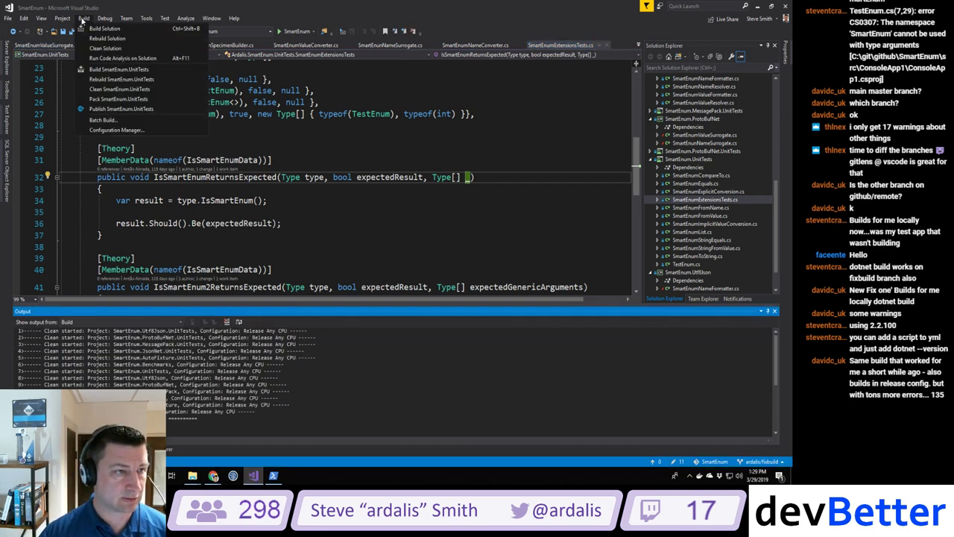
left_click(94, 38)
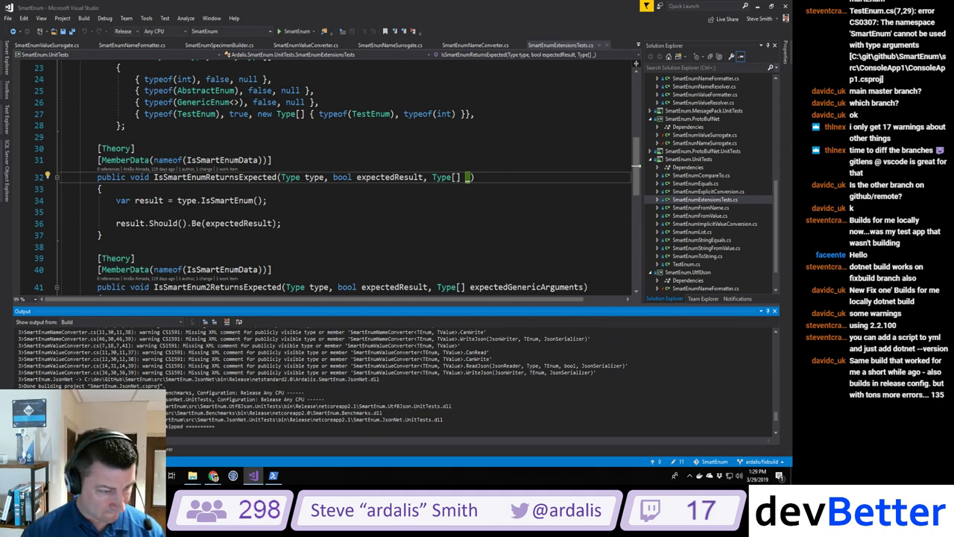
key("ctrl+backslash")
key("e")
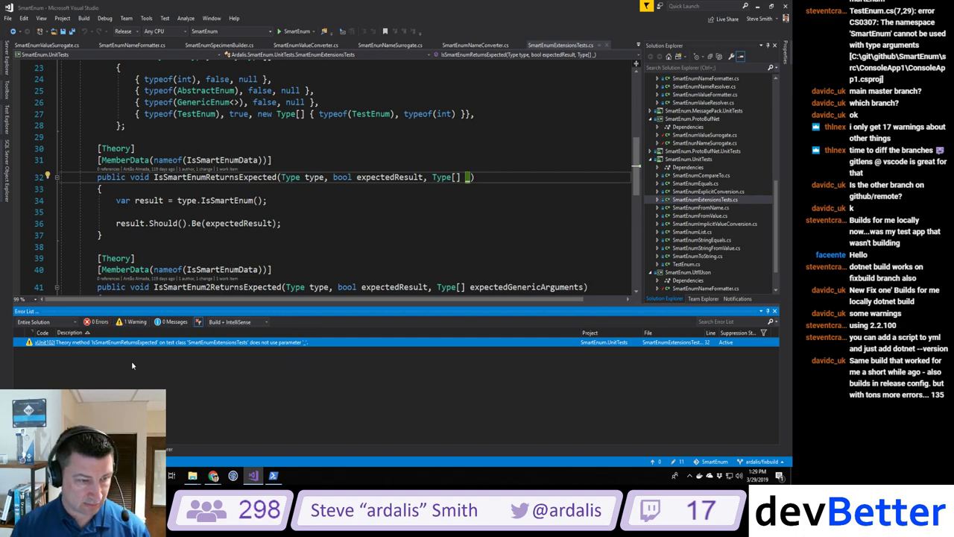
left_click(131, 322)
left_click(130, 321)
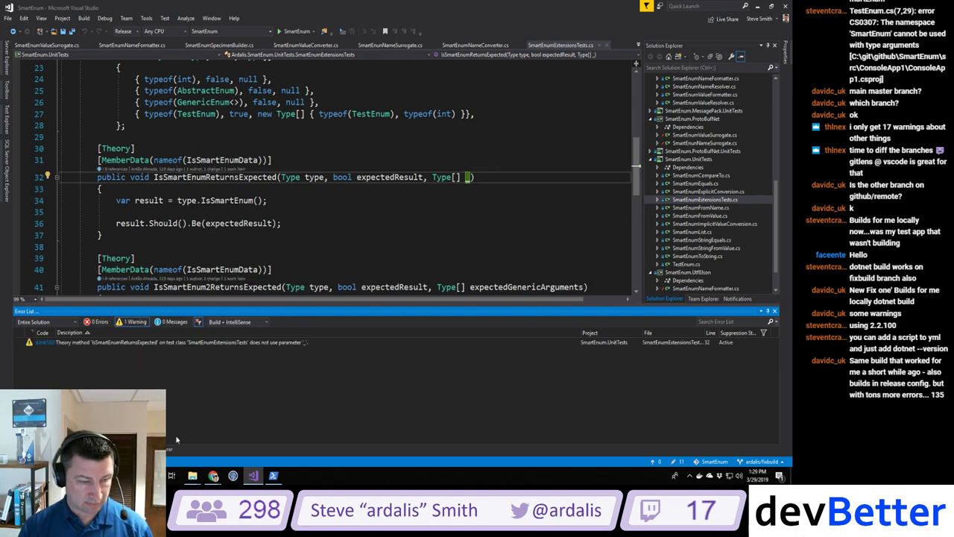
Step: Run dotnet build in the PowerShell console
left_click(273, 475)
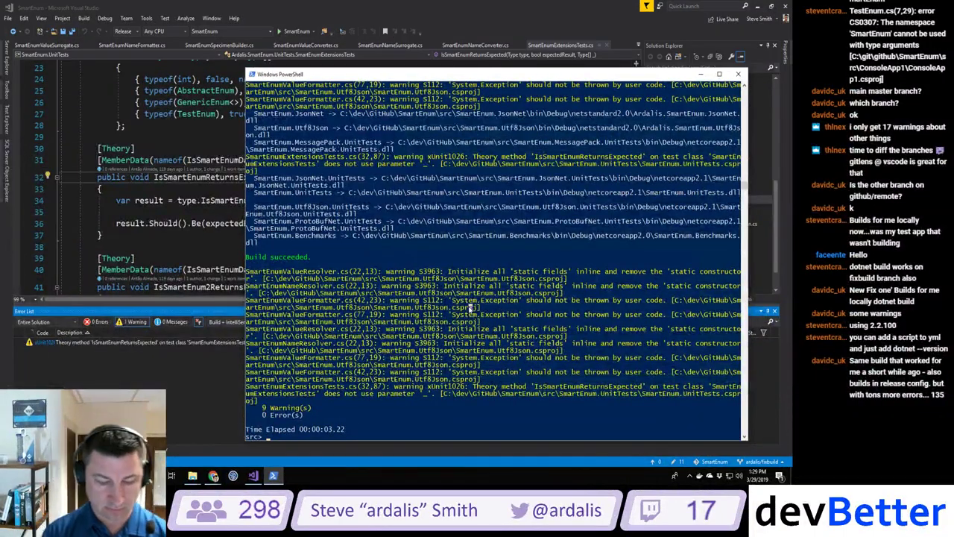
type("dotnet build")
key("Return")
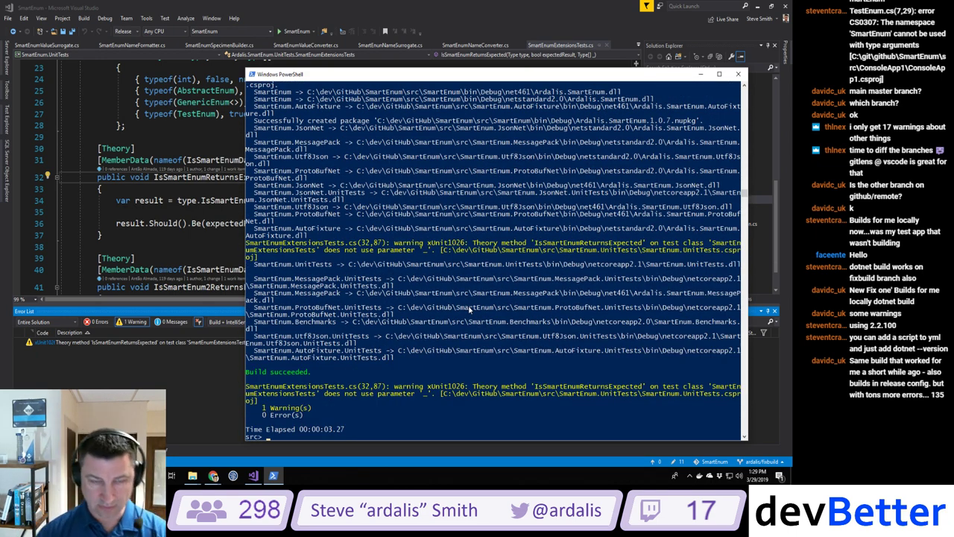
Step: Rerun the build with --configuration Release
key("Up")
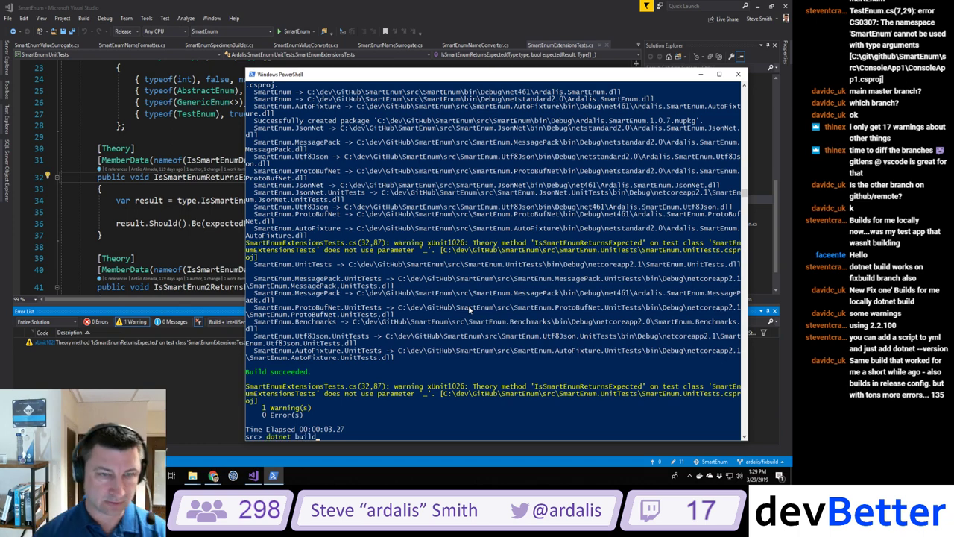
key("alt+Tab")
key("alt+Tab")
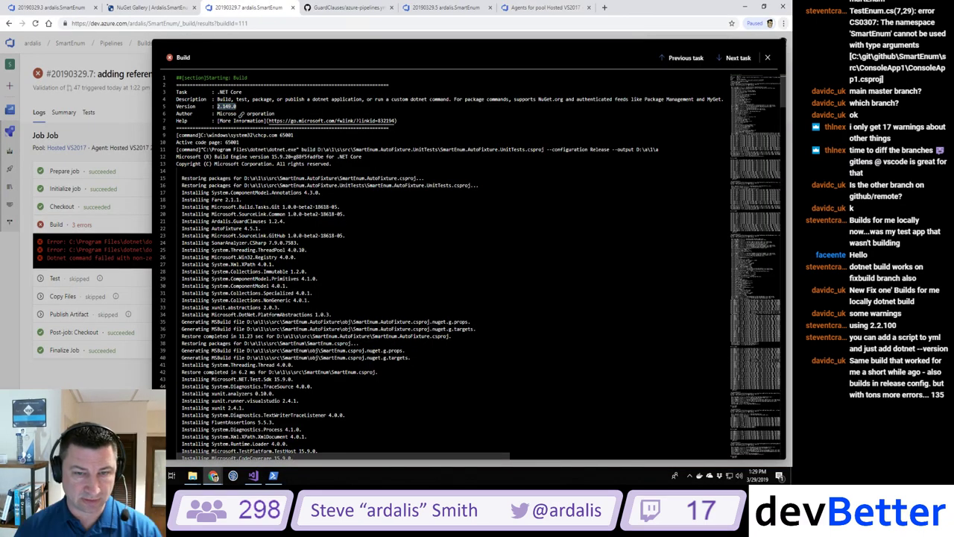
key("alt+Tab")
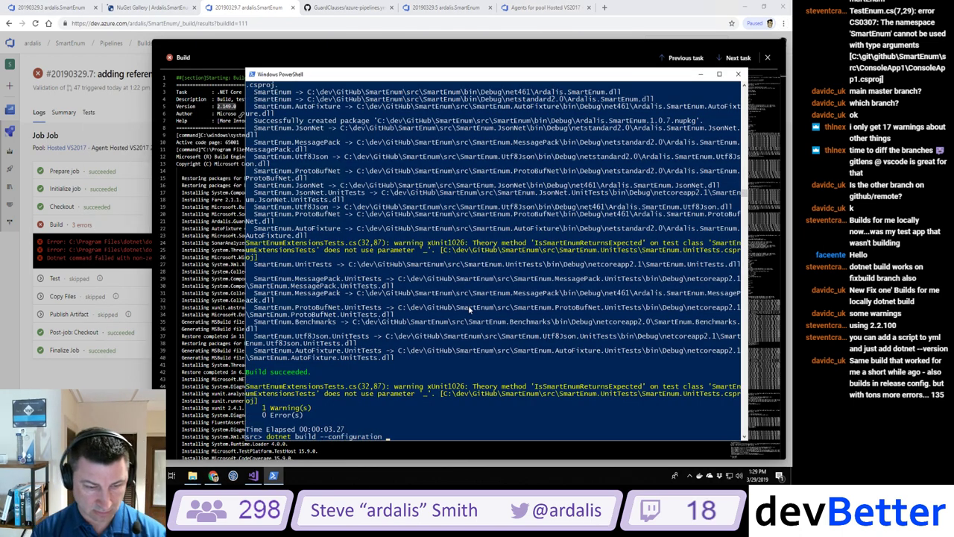
type("se")
key("Return")
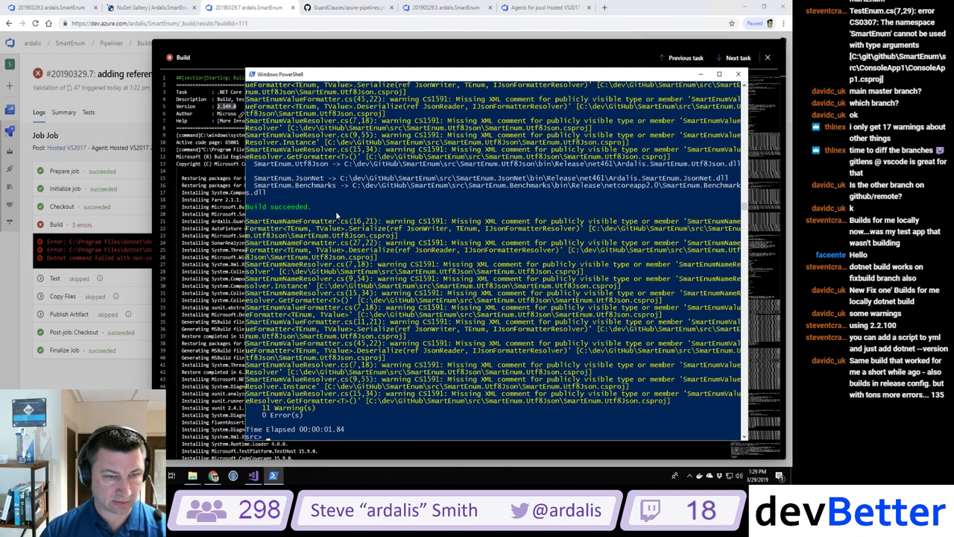
Step: Select the SmartEnumNameFormatter.cs(16,21) warning location and return to Visual Studio
left_click(305, 225)
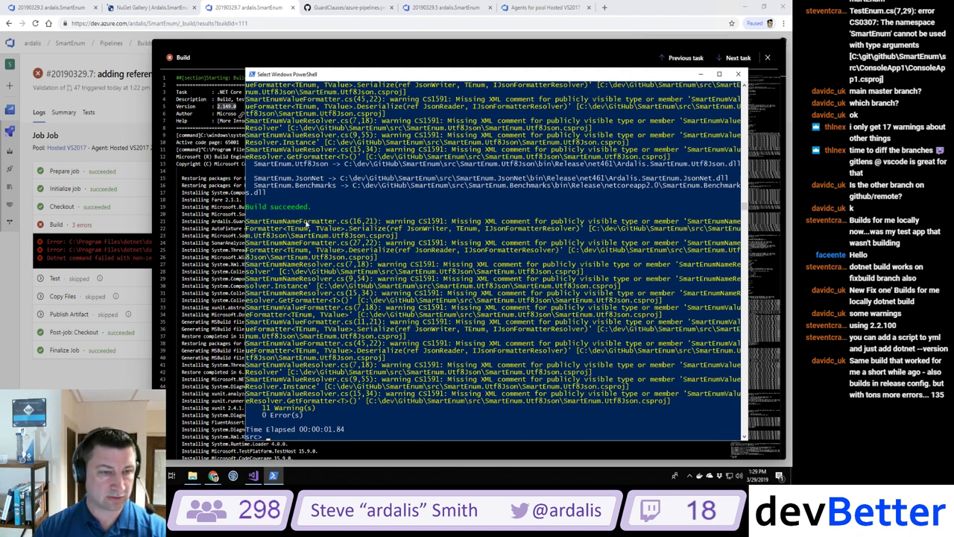
double_click(306, 223)
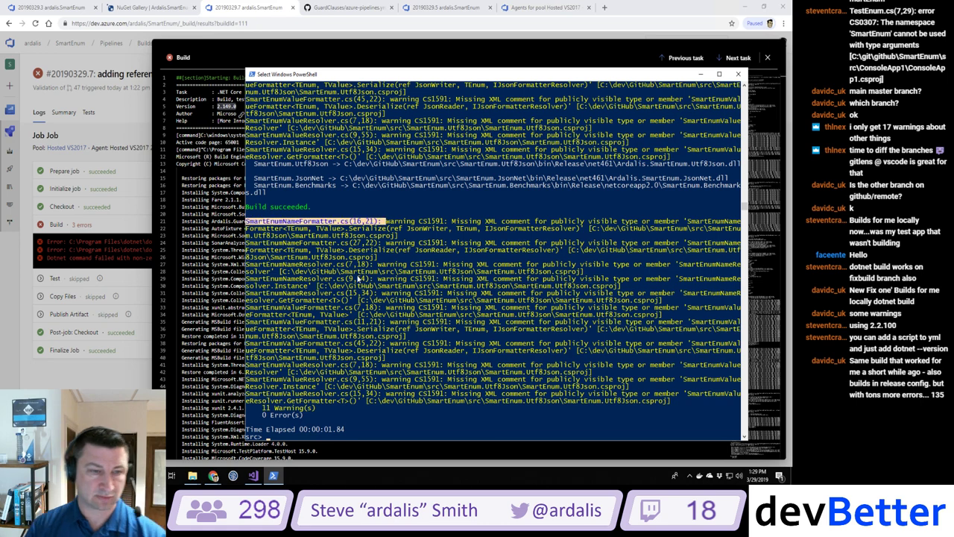
key("alt+Tab")
key("Tab")
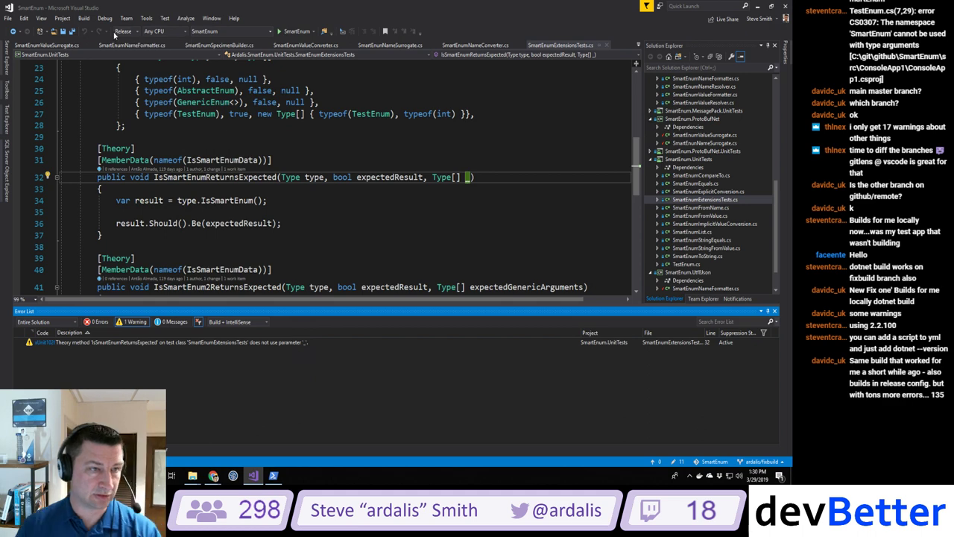
Step: Keep Release as the build configuration and build to show the output warnings
left_click(128, 32)
left_click(128, 32)
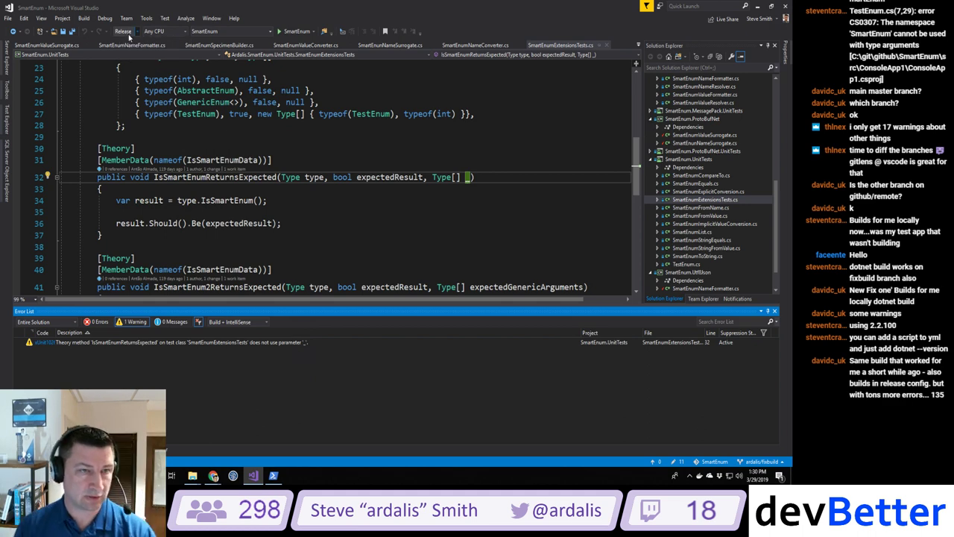
left_click(215, 148)
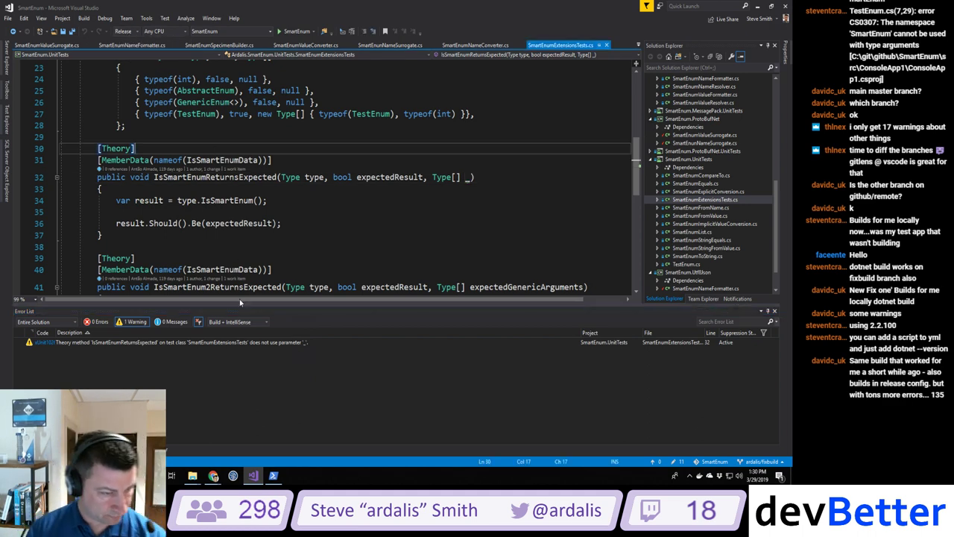
key("ctrl+shift+b")
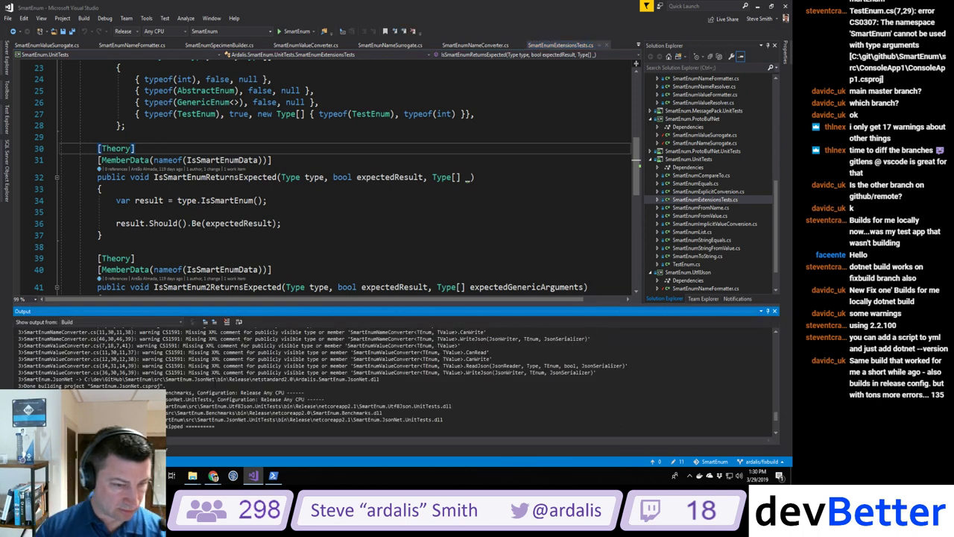
Step: Add empty /// doc comments above CanRead and CanWrite in SmartEnumValueConverter.cs
key("F8")
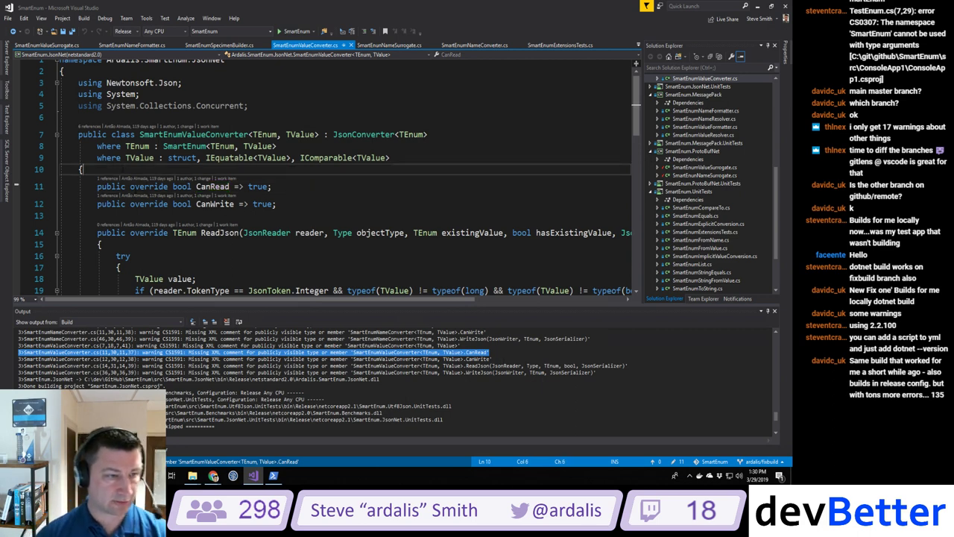
key("ctrl+Return")
type("/// <summary>")
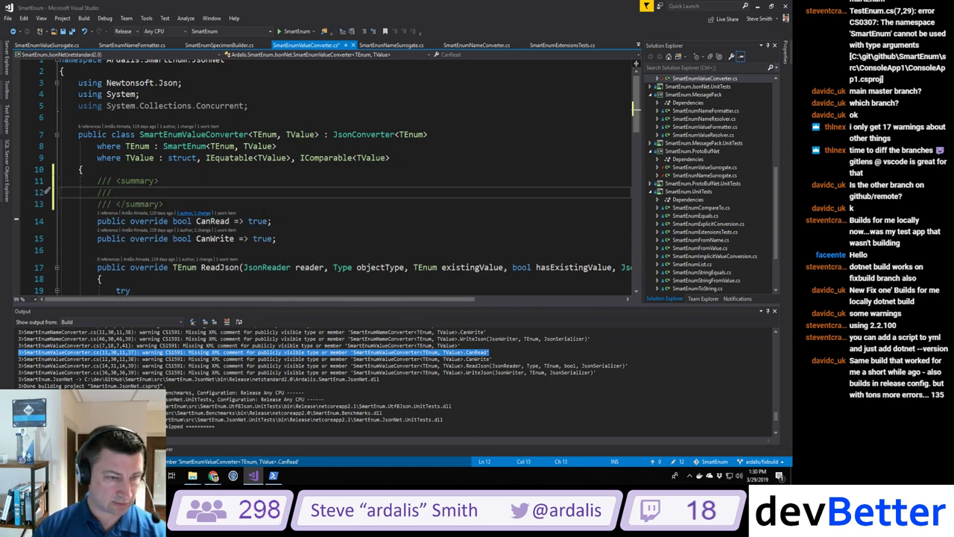
left_click(299, 220)
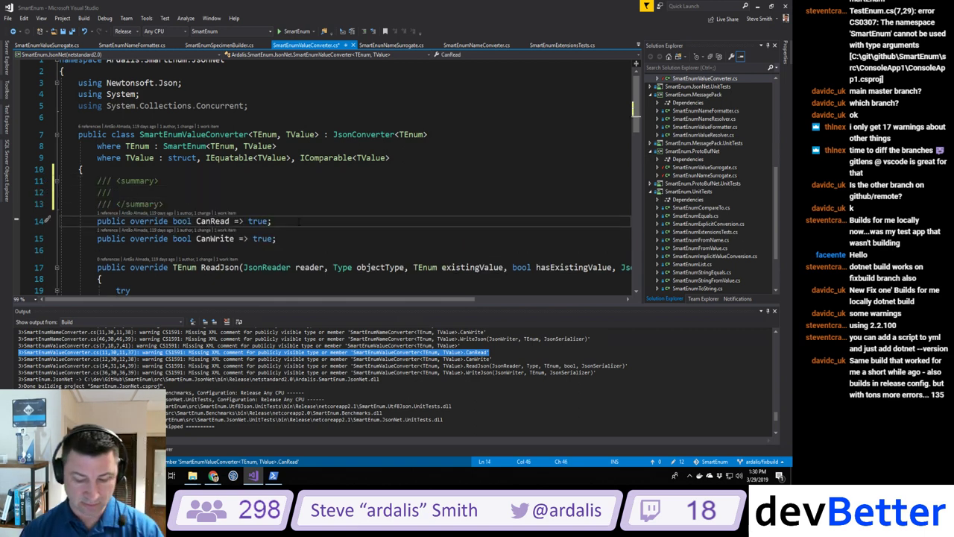
key("Return")
type("/// <summary>")
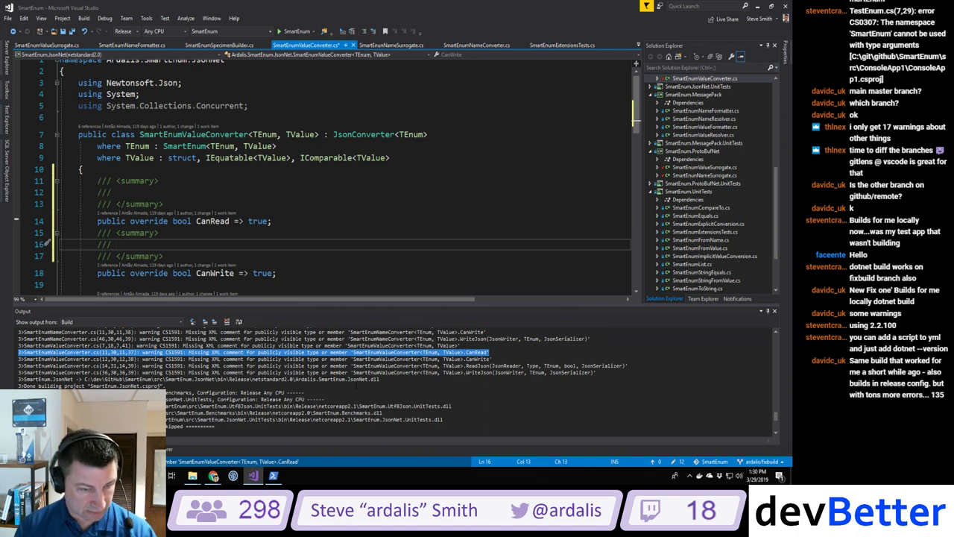
Step: Add /// doc stubs above ReadJson and WriteJson, then start a new build
key("F8")
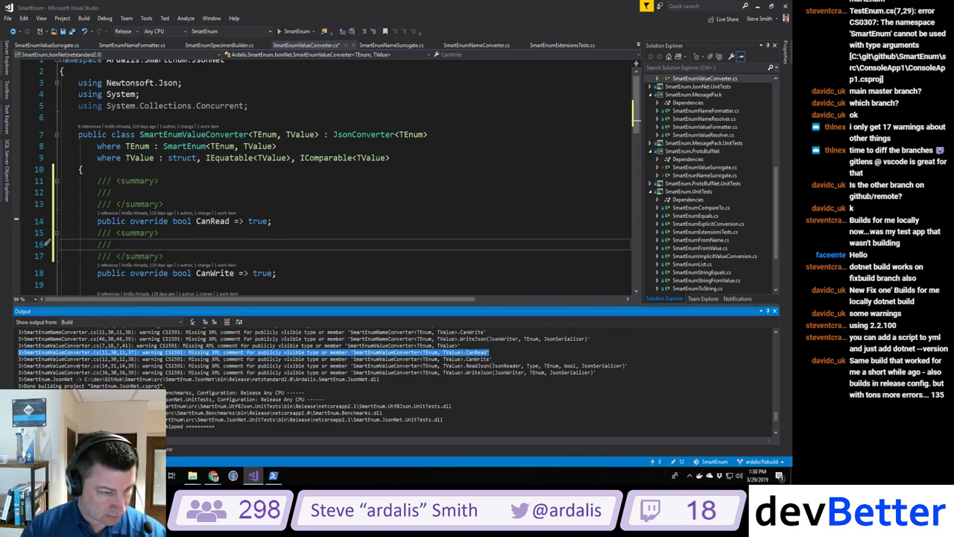
scroll(247, 236, "down", 3)
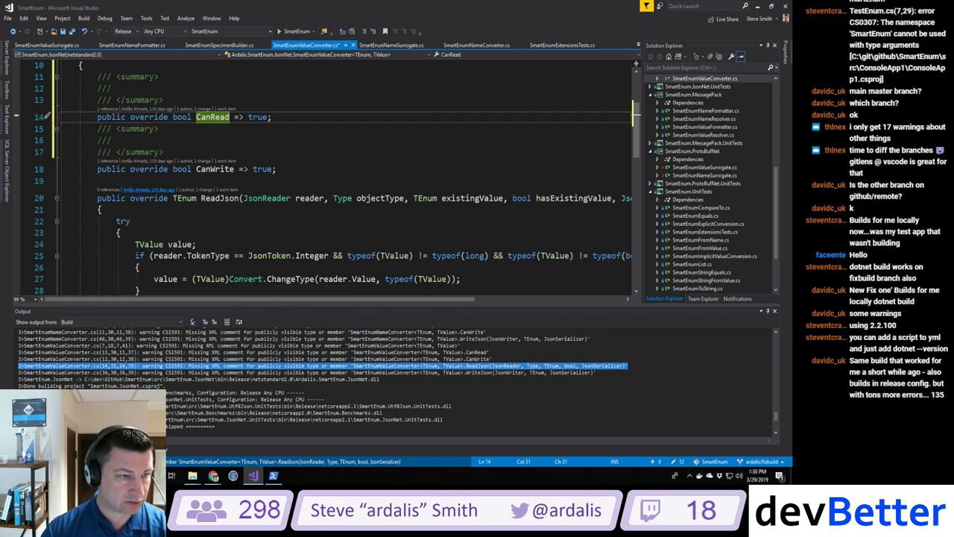
left_click(97, 197)
key("ctrl+Return")
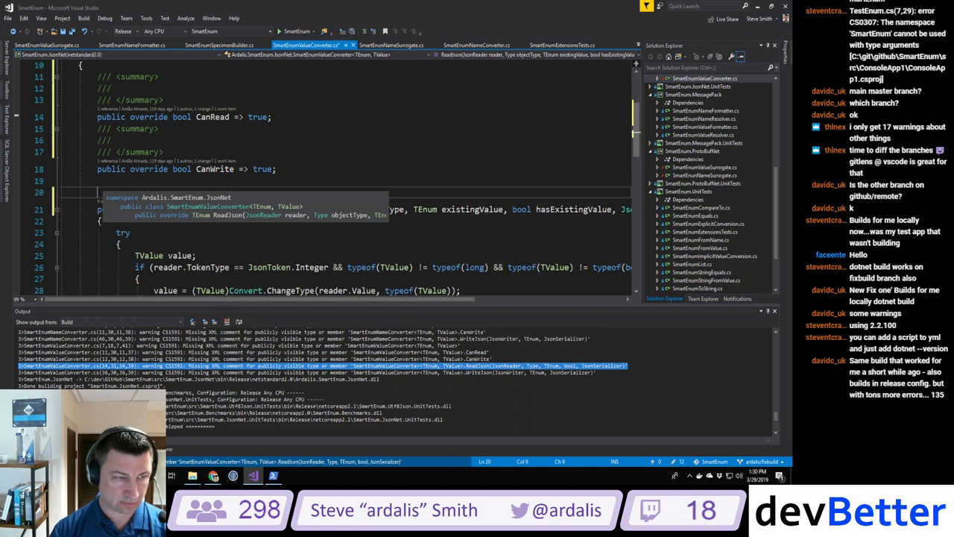
type("/// <summary>")
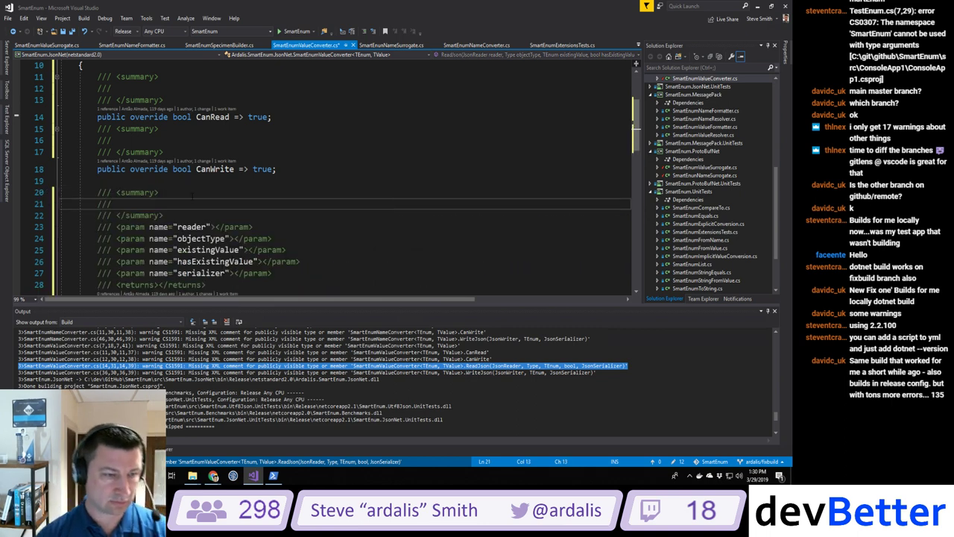
scroll(336, 179, "down", 10)
scroll(96, 152, "down", 1)
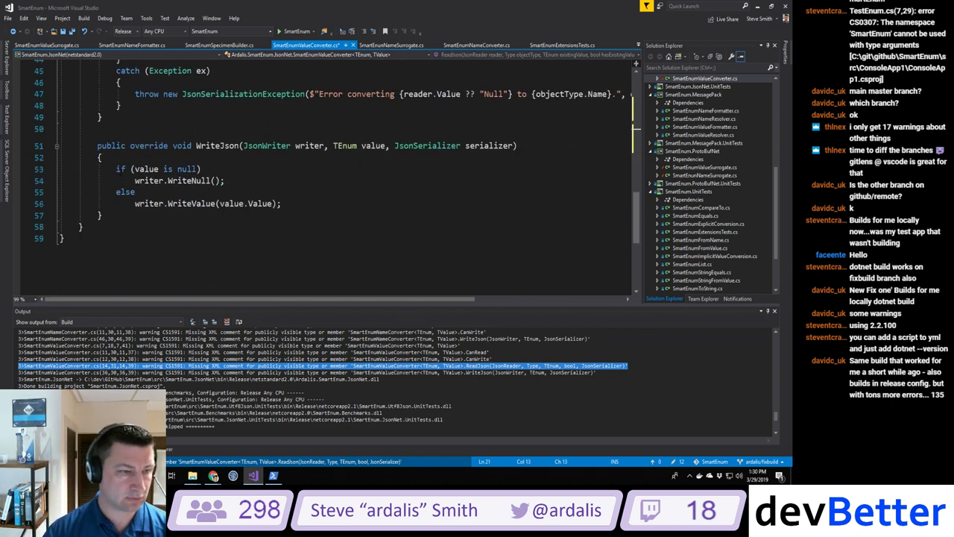
left_click(97, 146)
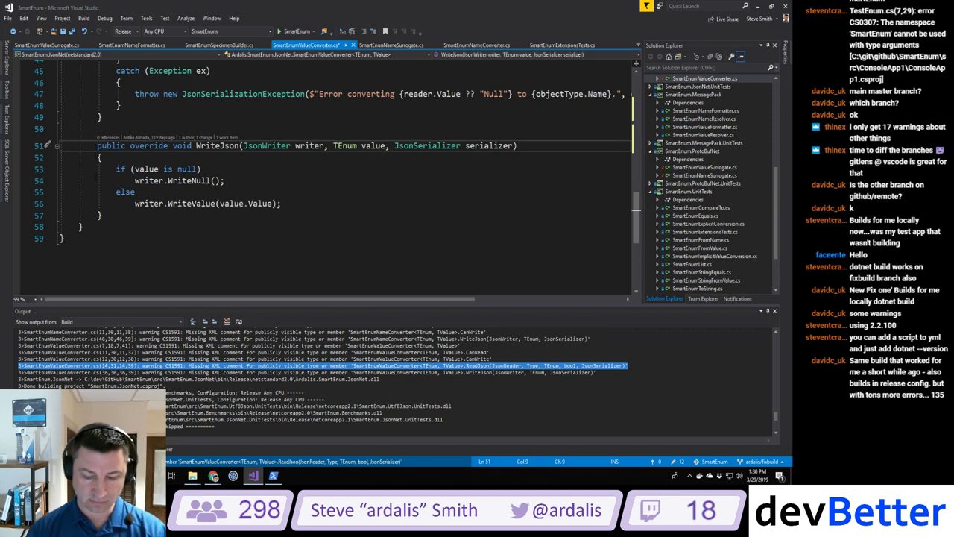
key("Return")
type("/// <summary>")
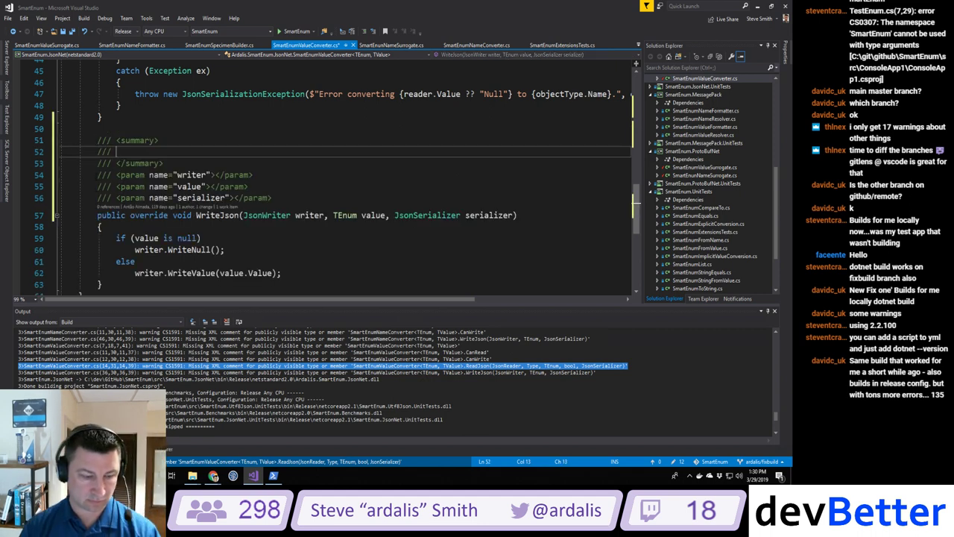
key("ctrl+shift+b")
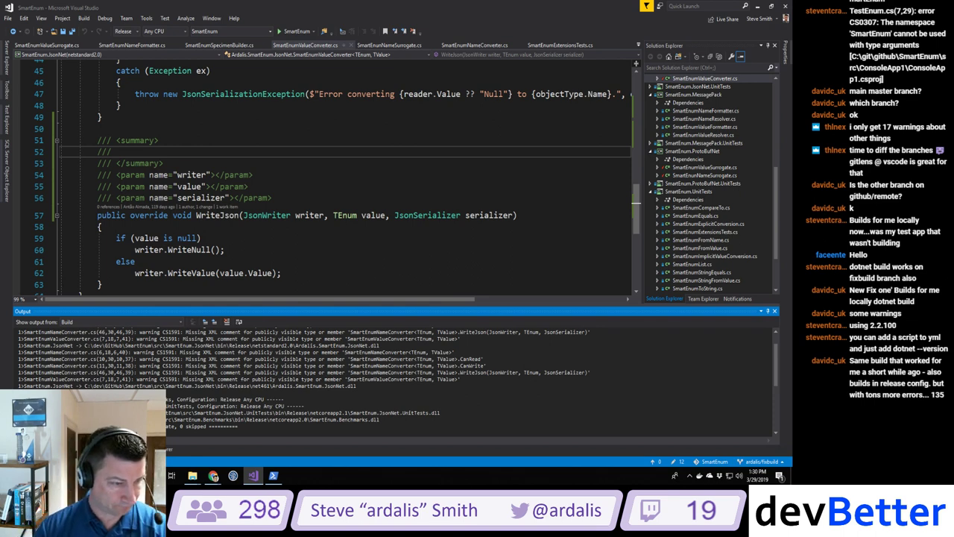
Step: Add /// doc stubs above CanRead and CanWrite in SmartEnumNameConverter.cs
double_click(223, 358)
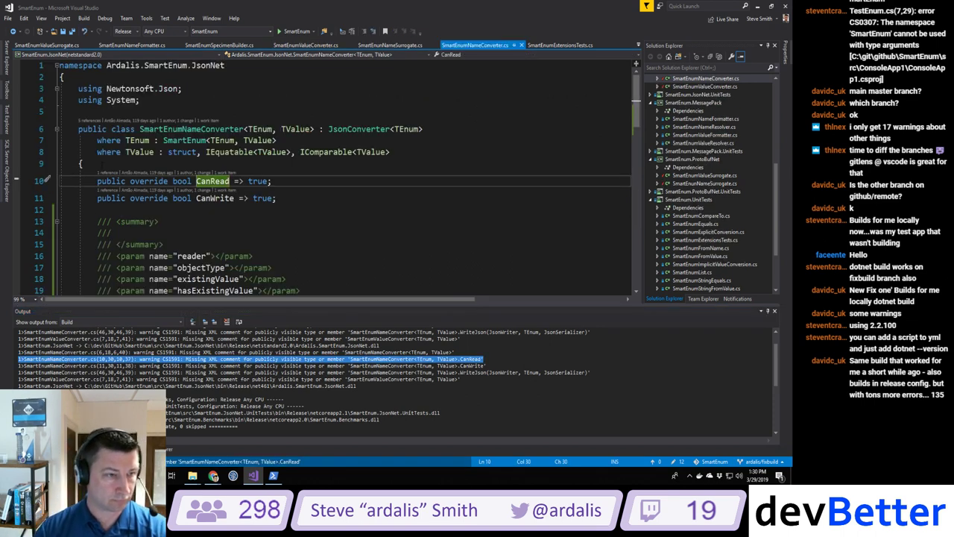
key("Home")
key("ctrl+Return")
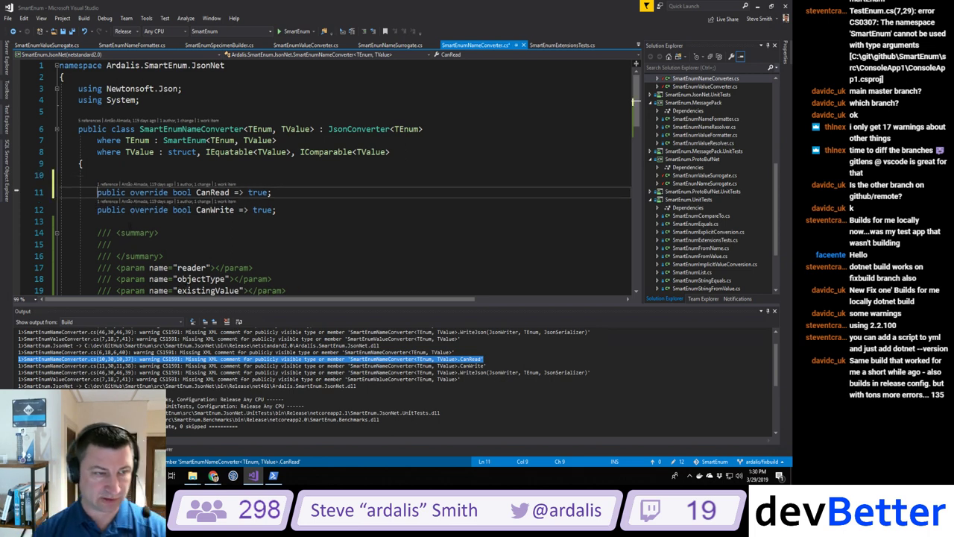
type("/// <summary>")
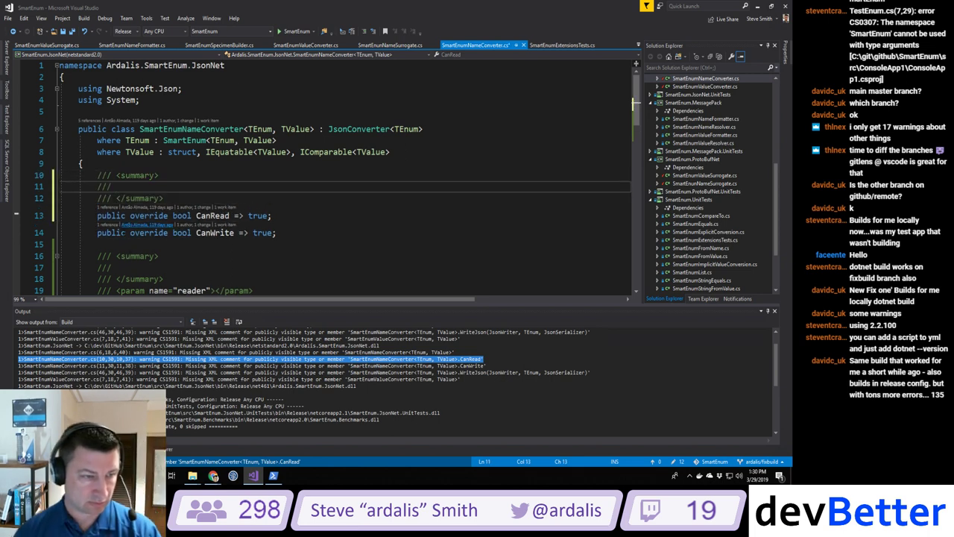
key("Down")
key("Down")
key("Down")
key("ctrl+Return")
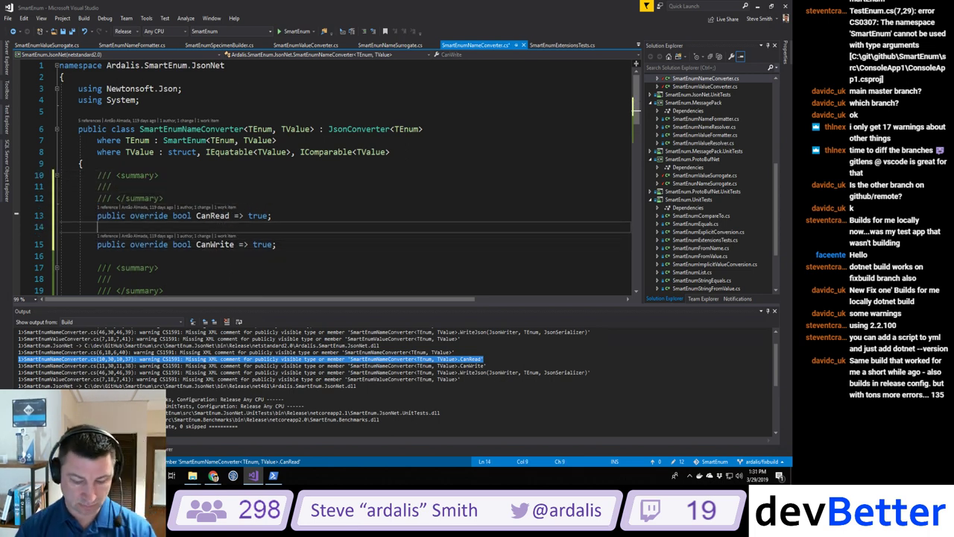
type("/// <summary>")
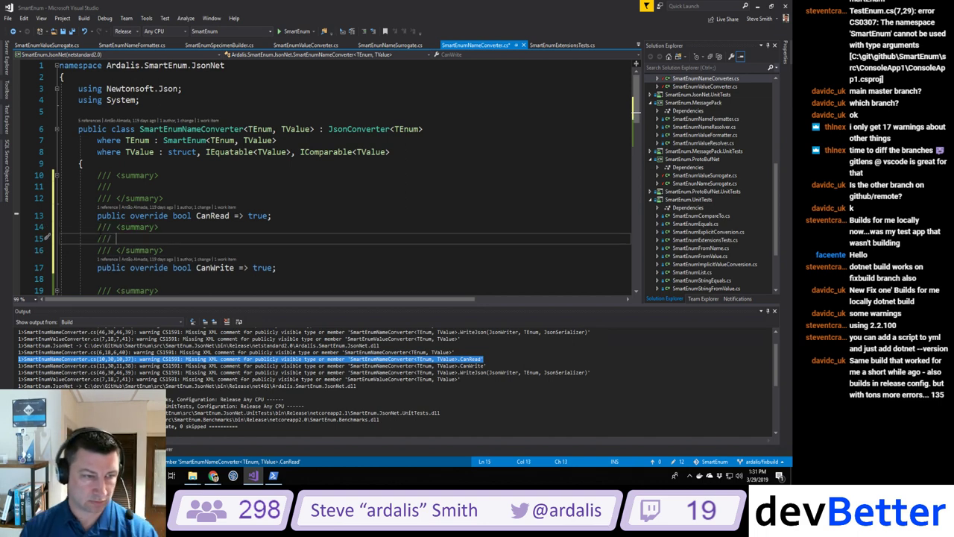
Step: Add a /// doc stub above the WriteJson method
left_click(97, 227)
key("Down")
scroll(94, 264, "down", 7)
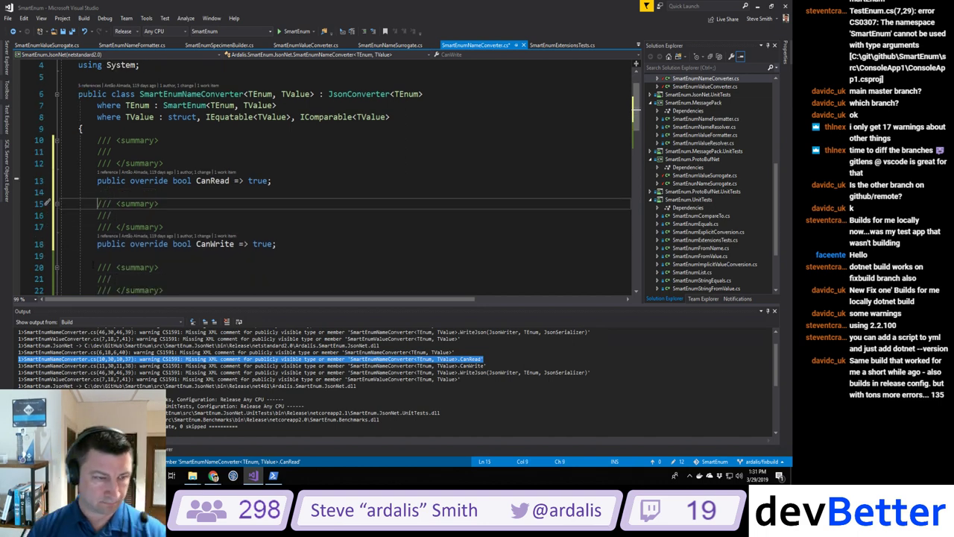
scroll(94, 264, "down", 7)
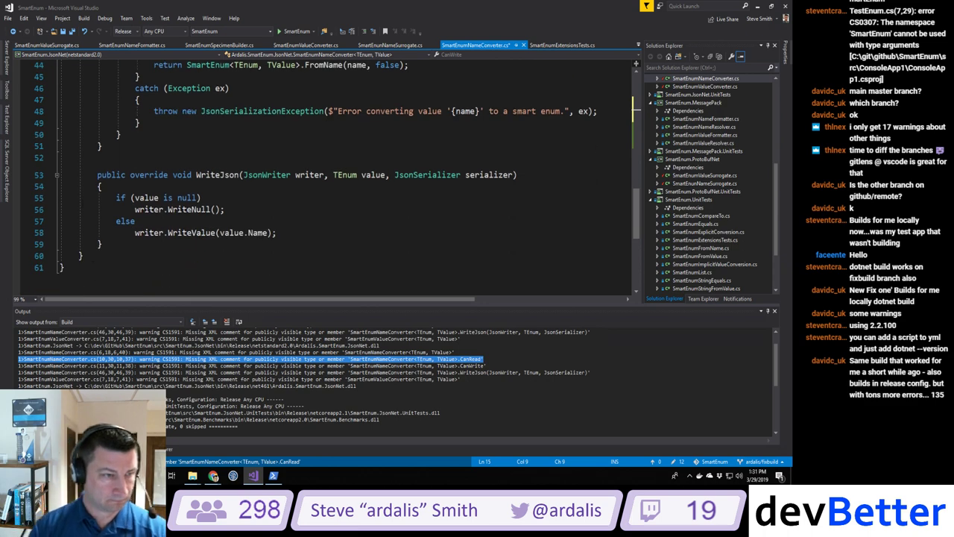
left_click(97, 174)
key("Return")
key("Up")
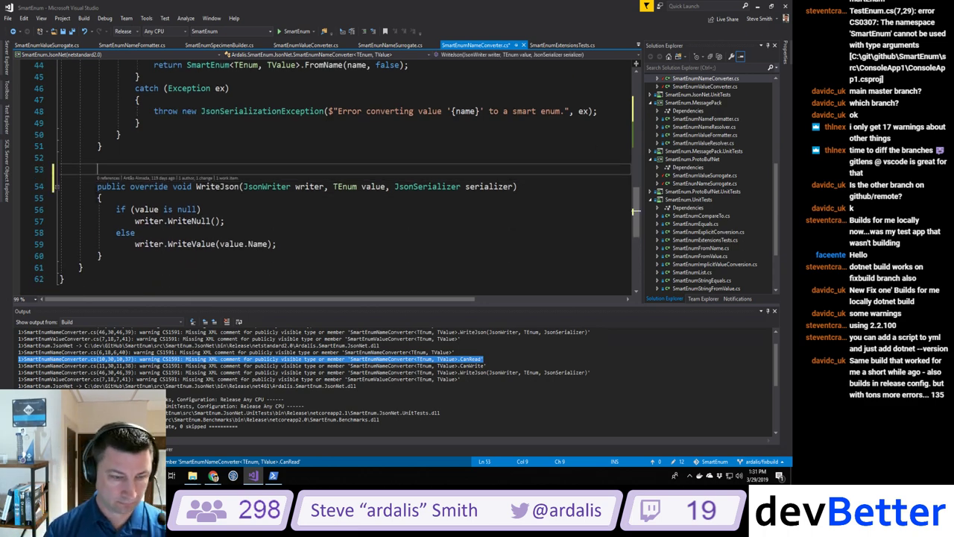
type("/// <summary>")
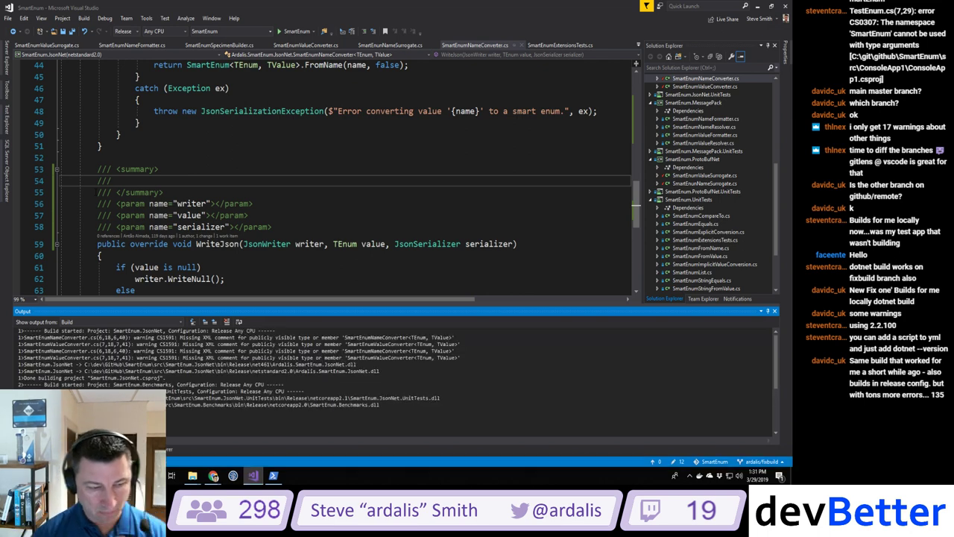
Step: Rebuild the whole solution and check the output
left_click(83, 18)
left_click(108, 33)
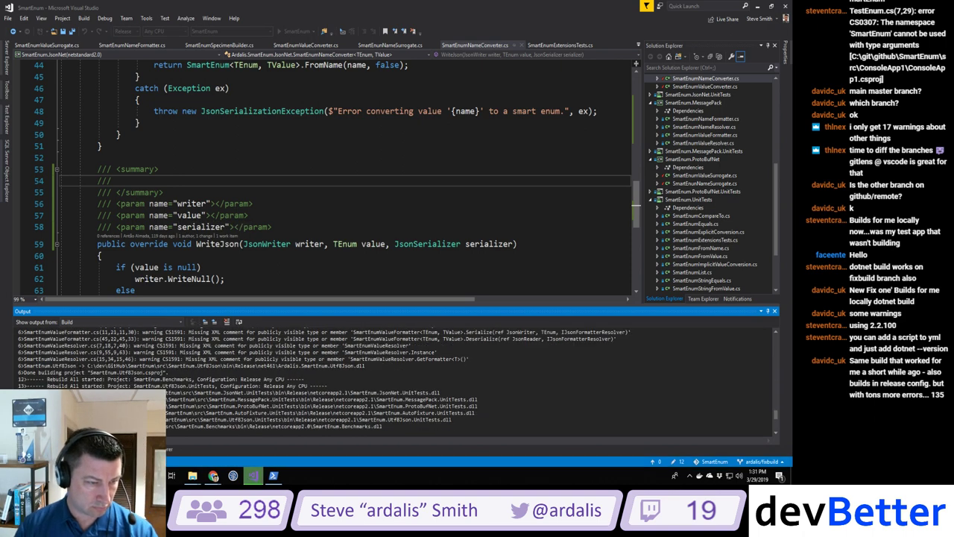
scroll(321, 380, "up", 1)
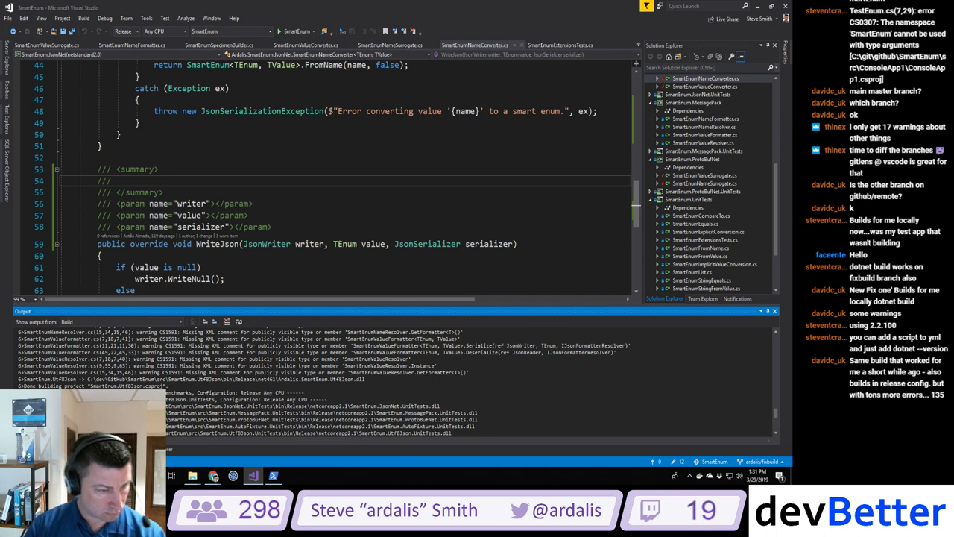
scroll(320, 381, "down", 1)
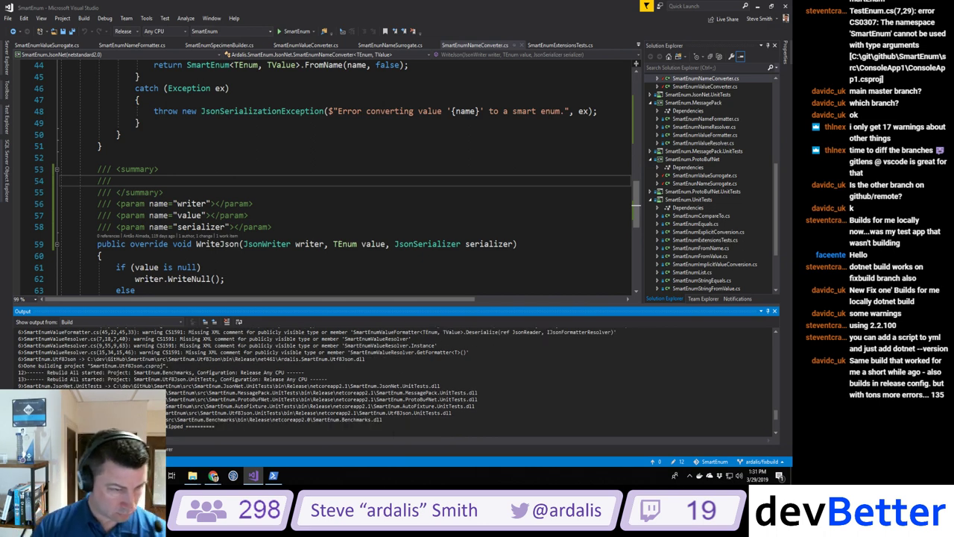
Step: Add a /// doc stub above GetFormatter in SmartEnumValueResolver.cs
double_click(165, 352)
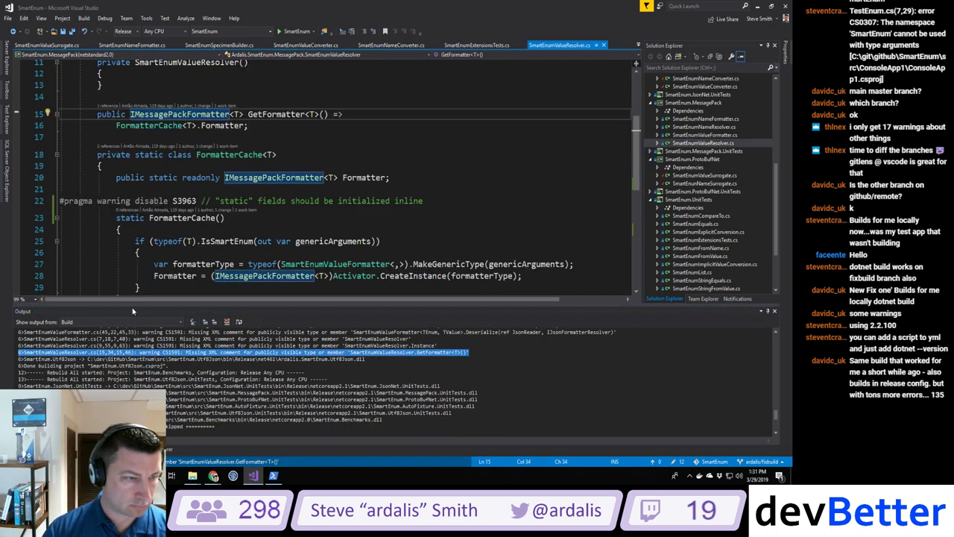
scroll(238, 223, "up", 1)
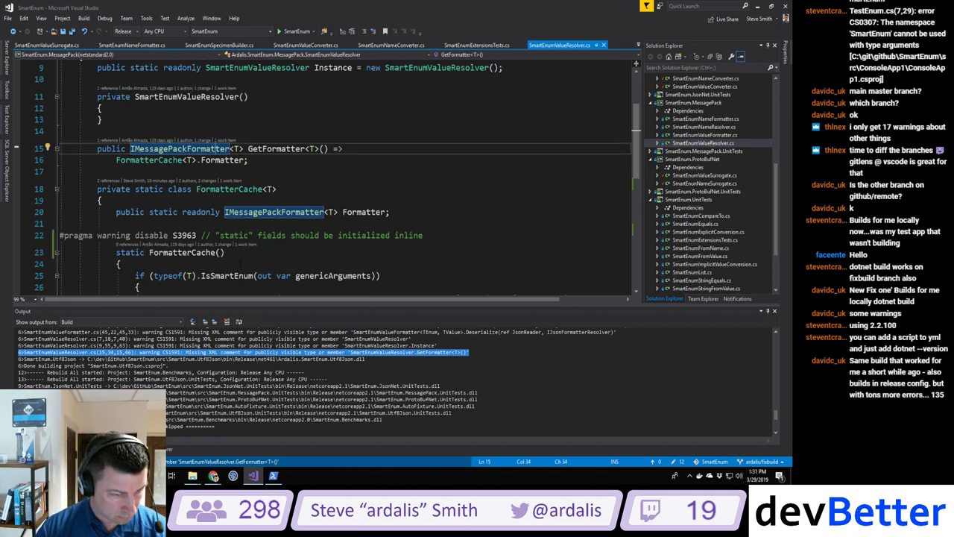
scroll(239, 263, "down", 6)
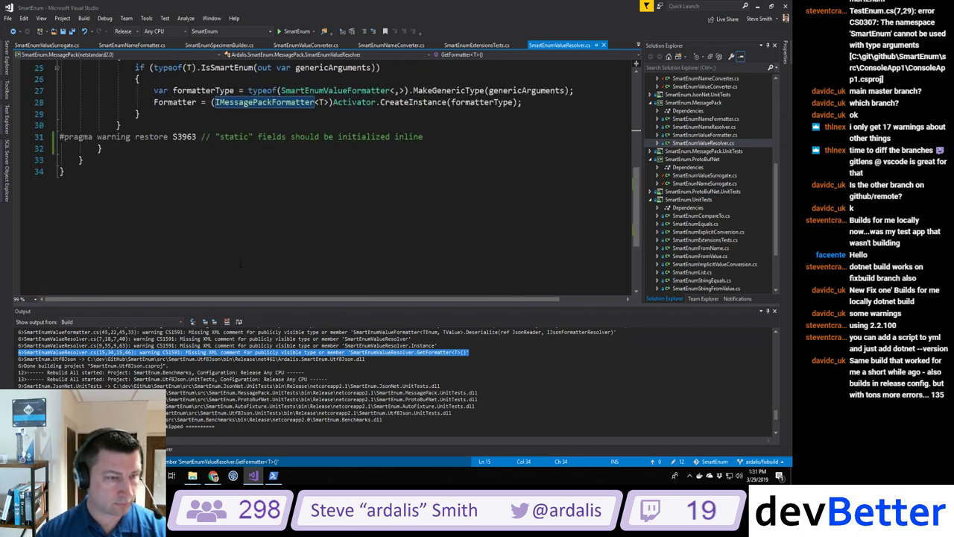
scroll(240, 262, "up", 4)
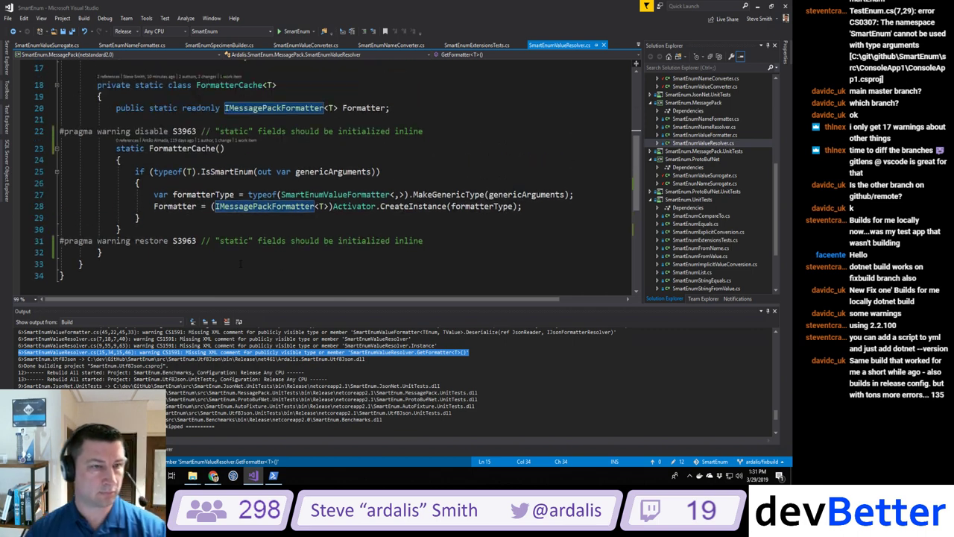
scroll(241, 263, "up", 2)
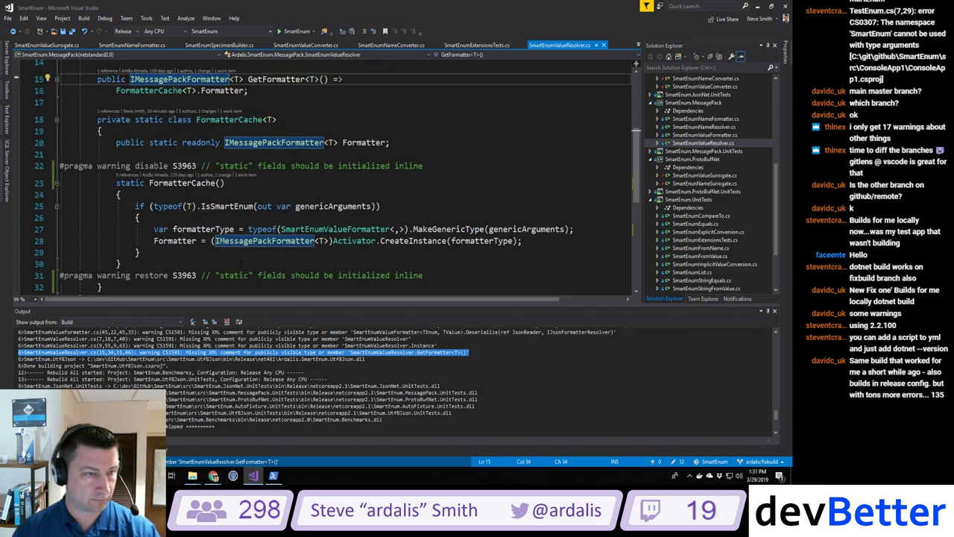
scroll(241, 263, "up", 1)
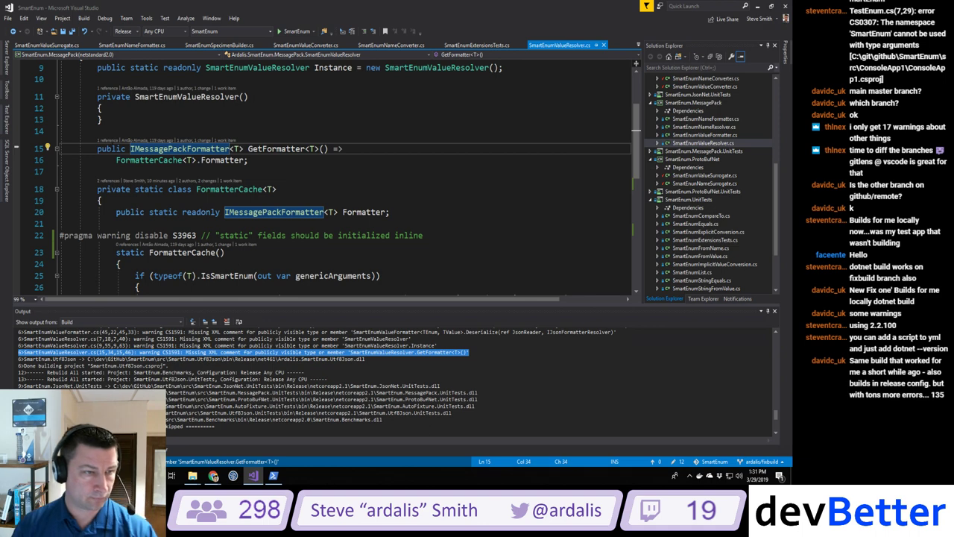
left_click(97, 148)
key("Return")
key("Up")
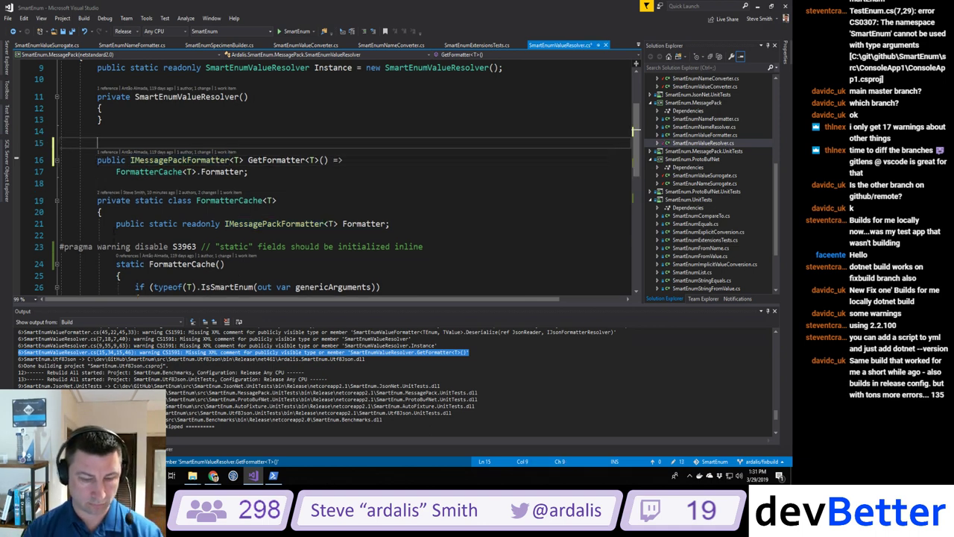
type("/// <summary>")
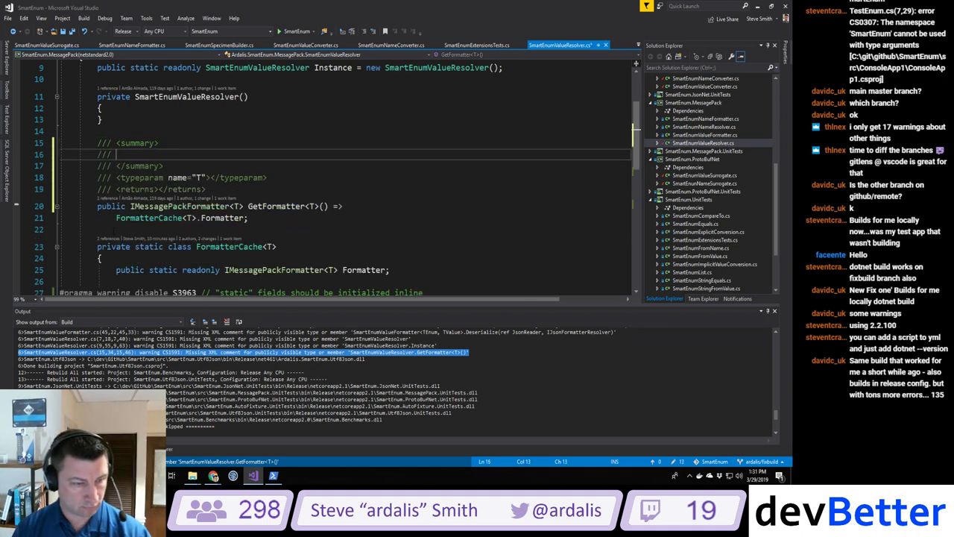
Step: Add a /// doc stub above the Instance field
key("shift+F8")
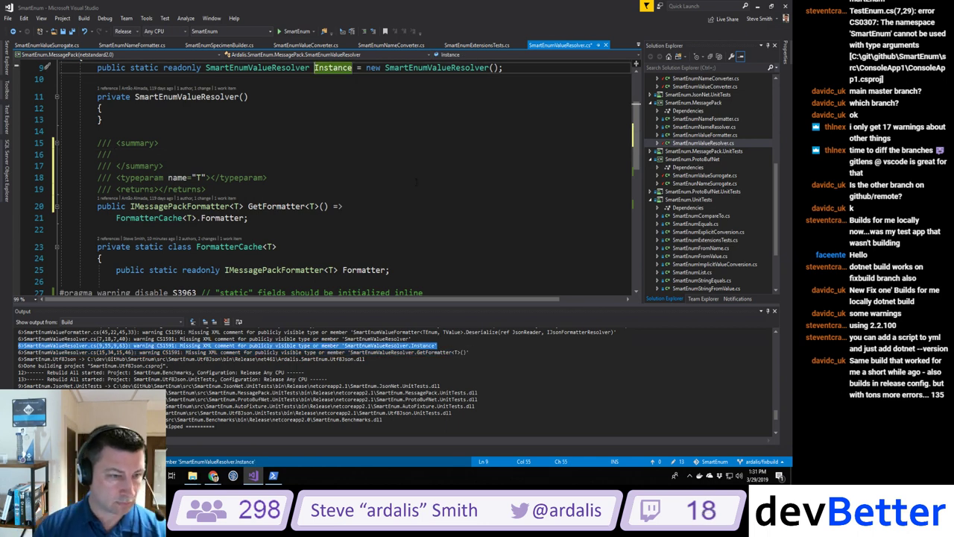
scroll(415, 181, "up", 2)
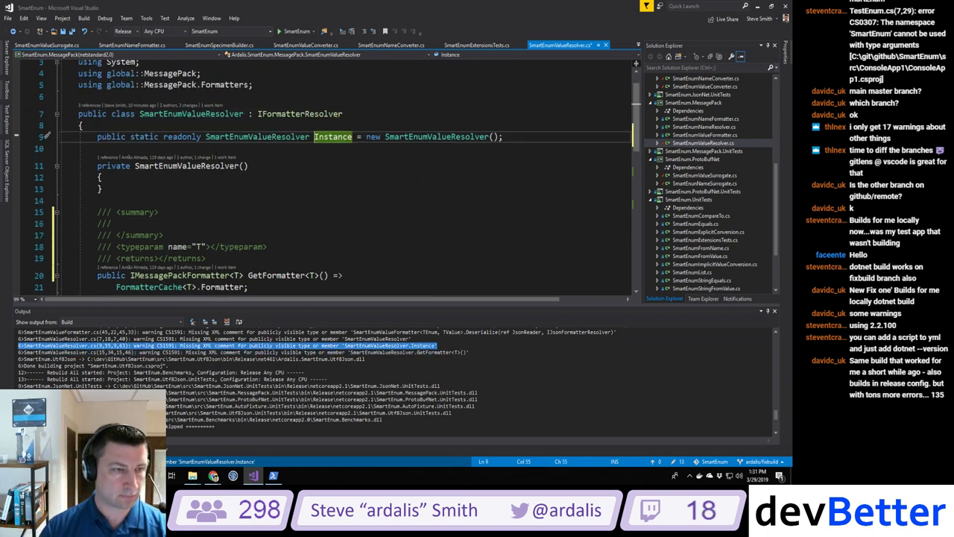
key("Home")
key("ctrl+Return")
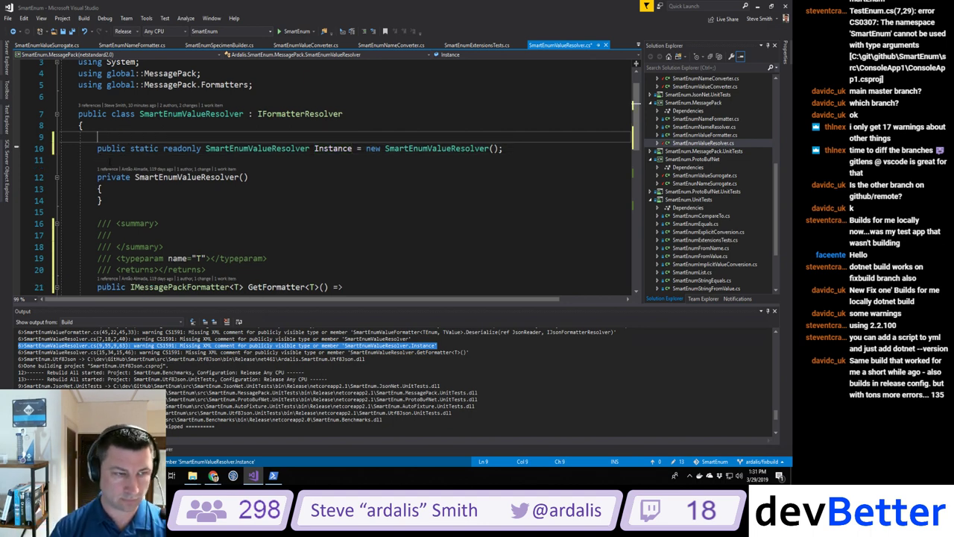
type("/// <summary>")
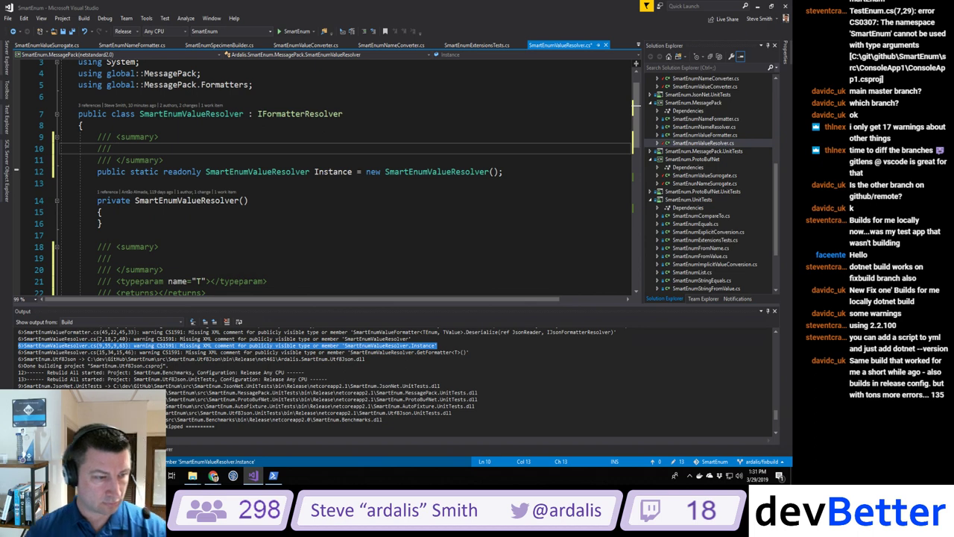
Step: Add a /// doc stub above the SmartEnumValueResolver class and build again
key("shift+F8")
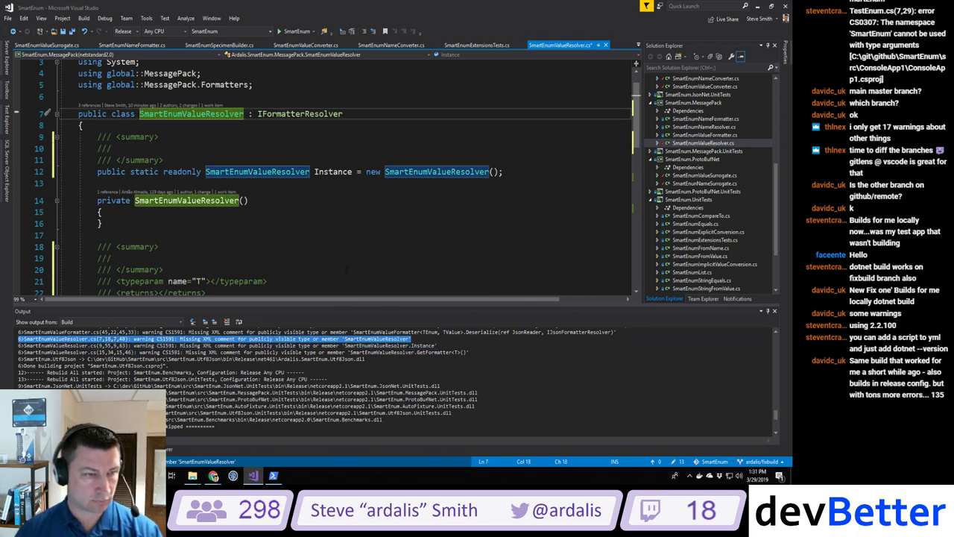
scroll(268, 301, "up", 1)
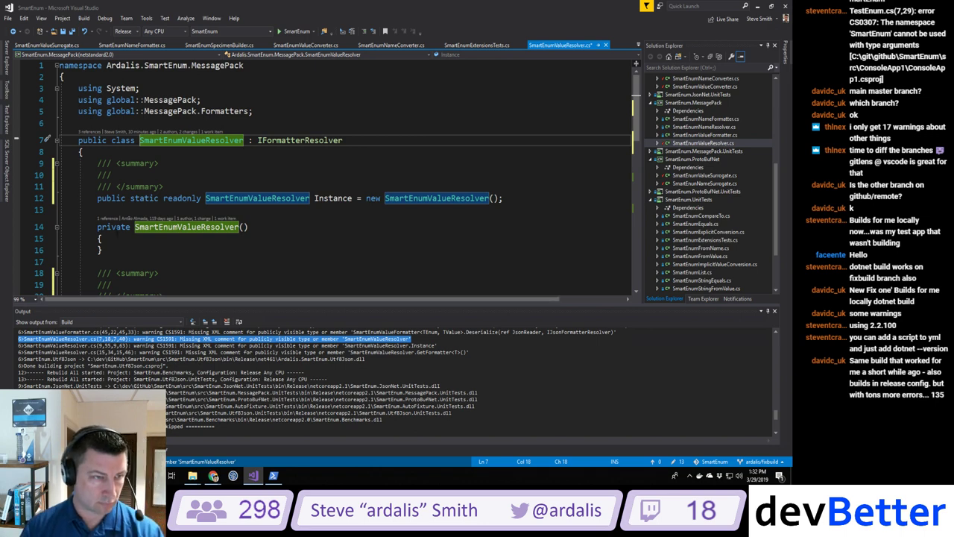
key("Home")
key("ctrl+Return")
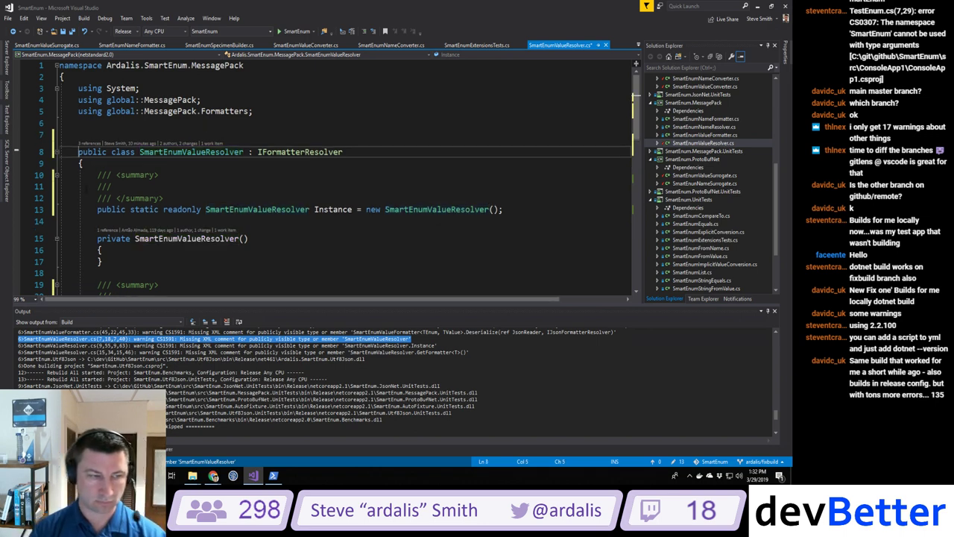
type("/// <summary>")
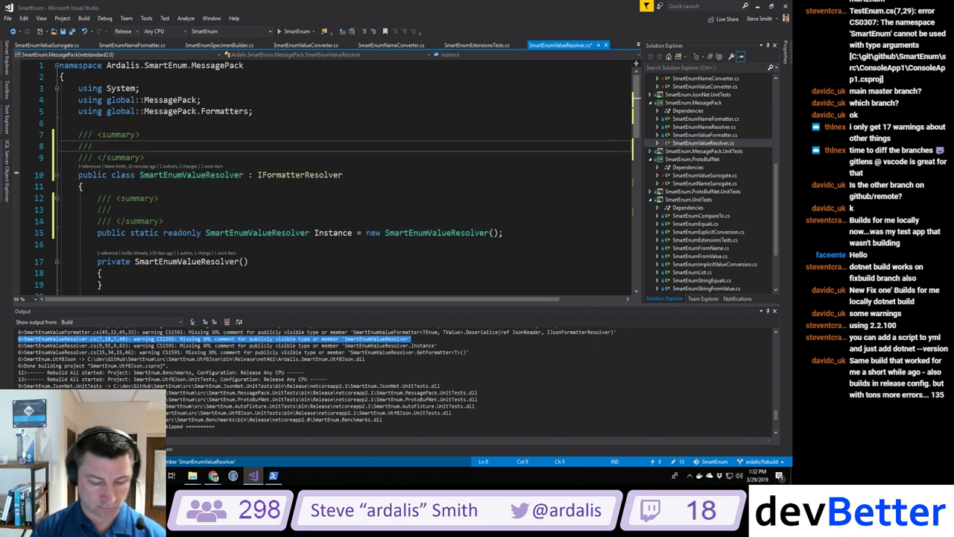
key("ctrl+shift+b")
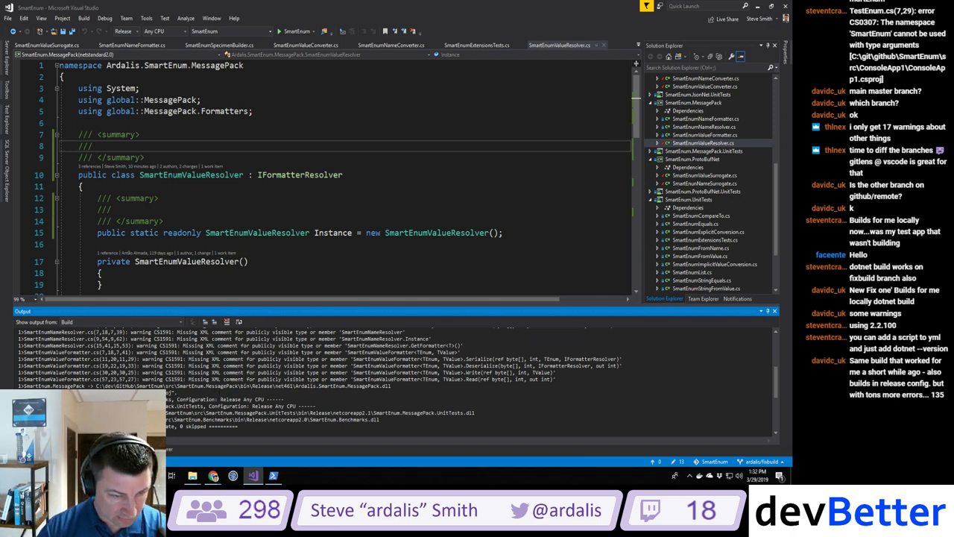
Step: Add /// doc stubs above the Read and Write methods in SmartEnumValueFormatter.cs
double_click(298, 379)
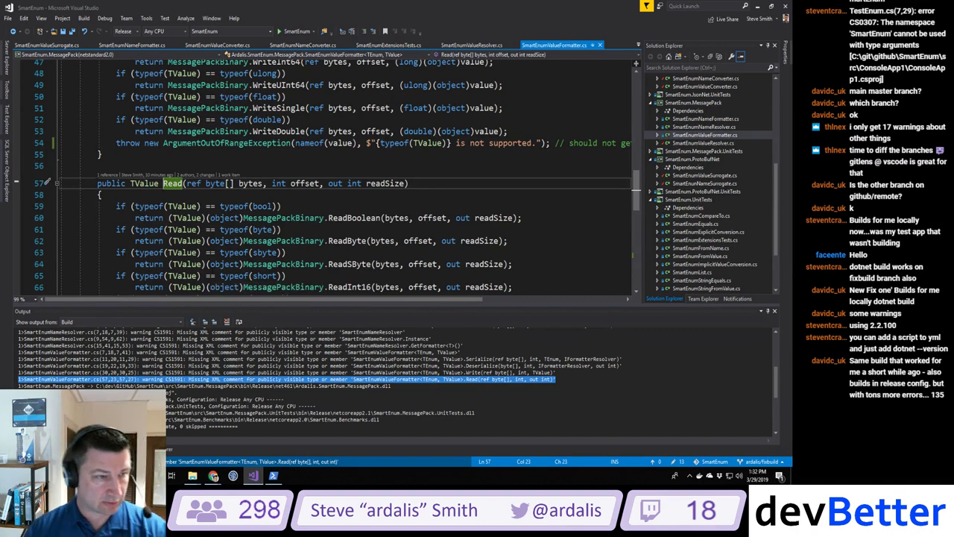
key("Home")
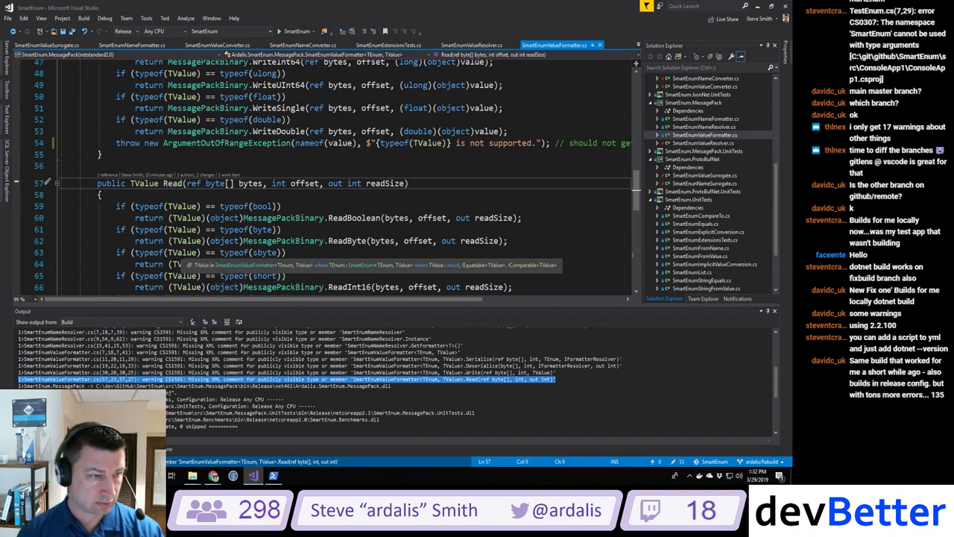
key("Return")
key("Up")
type("///")
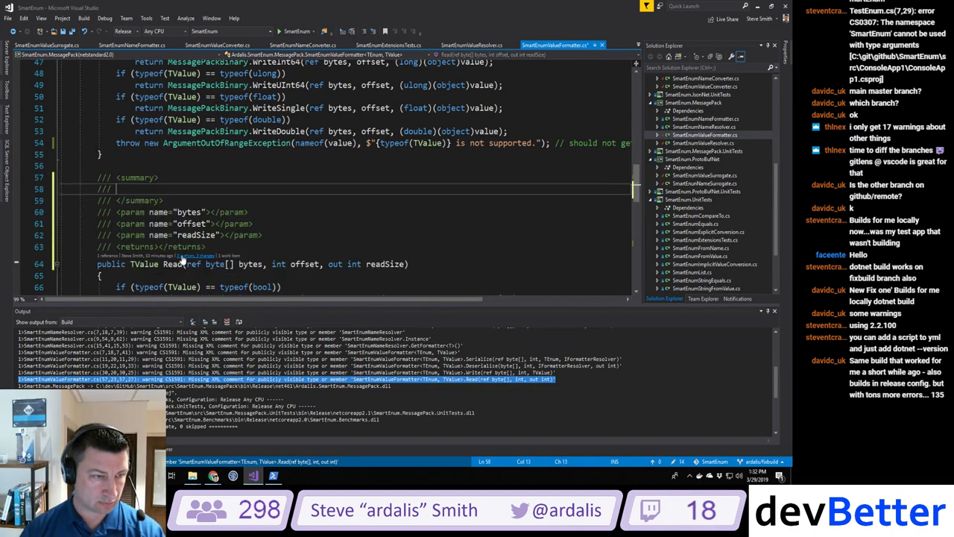
scroll(183, 259, "up", 11)
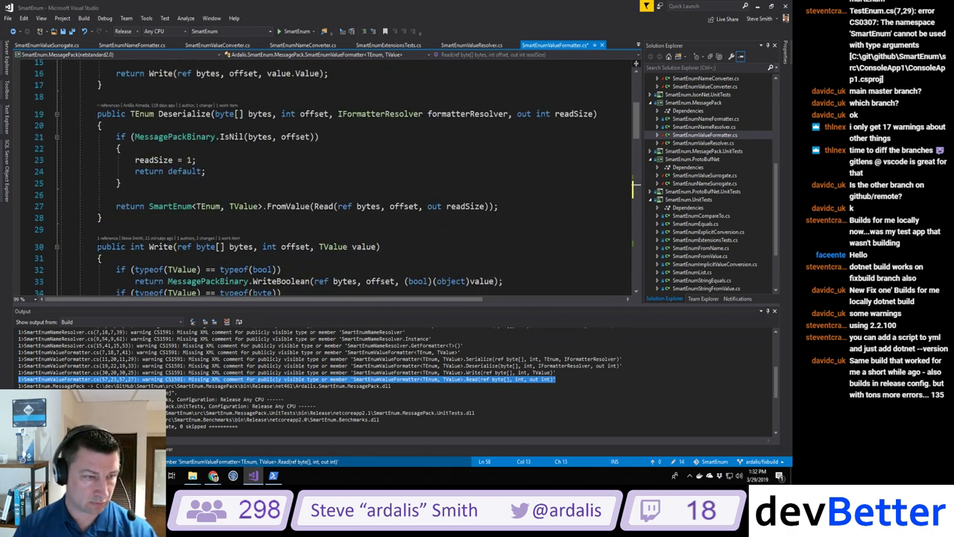
left_click(97, 246)
key("Return")
key("Up")
type("///")
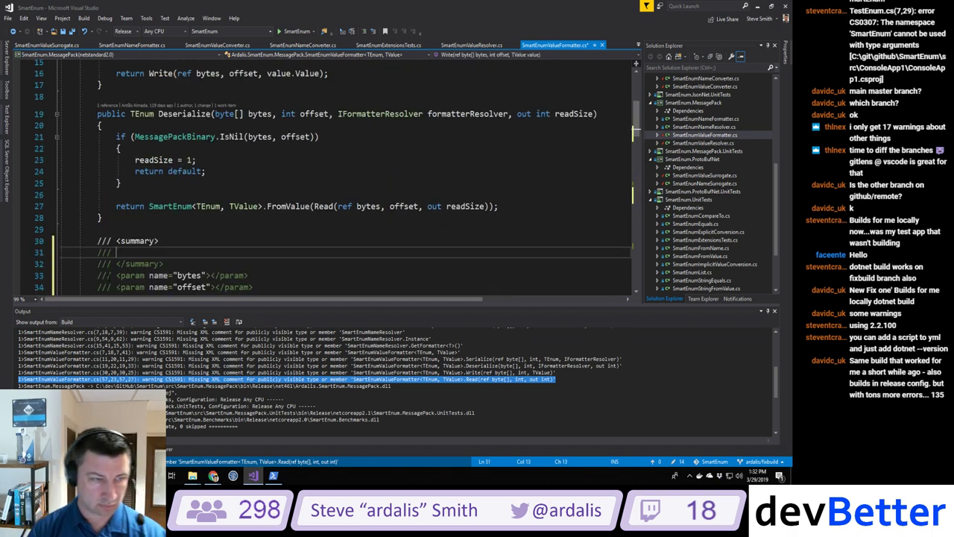
Step: Add /// doc stubs above Deserialize and Serialize, then rebuild to refresh warnings
scroll(321, 178, "up", 3)
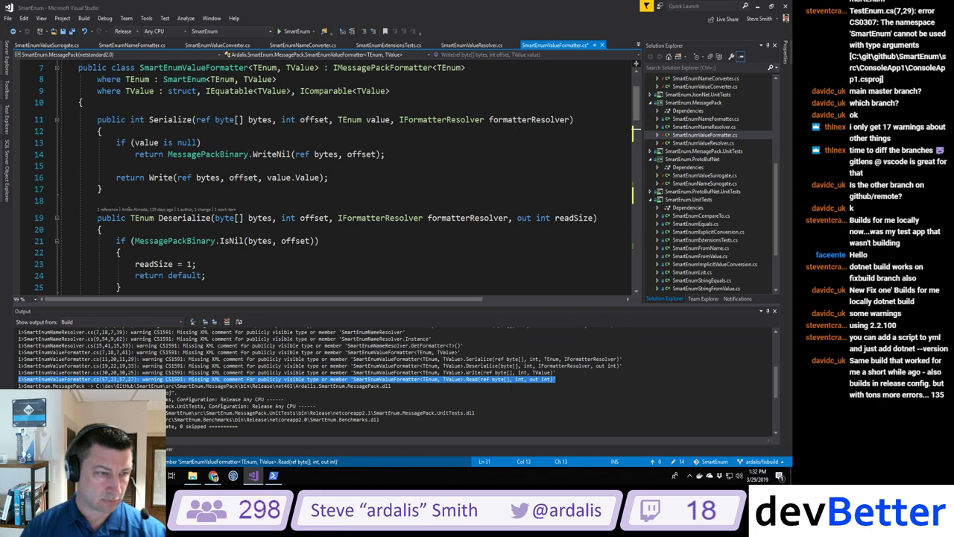
left_click(97, 218)
key("Return")
key("Up")
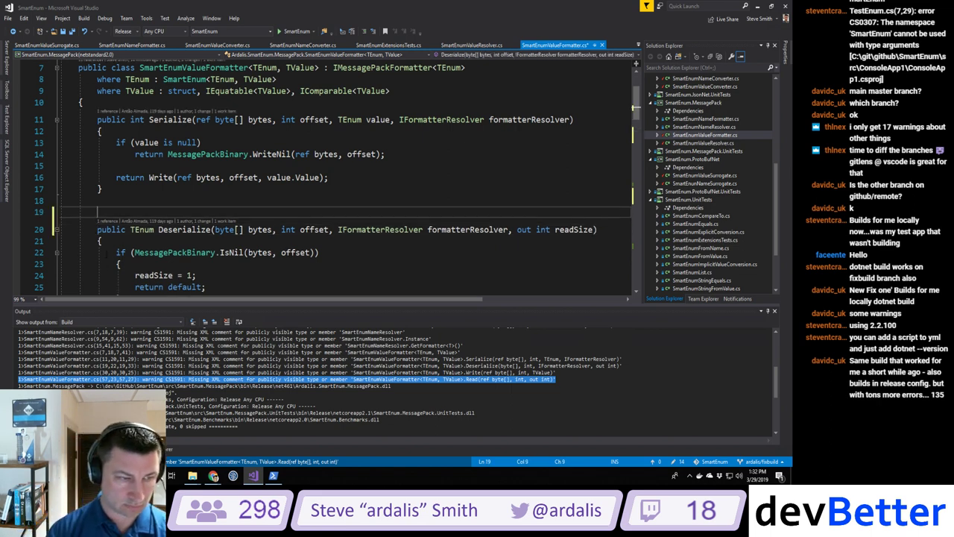
type("/// <summary>")
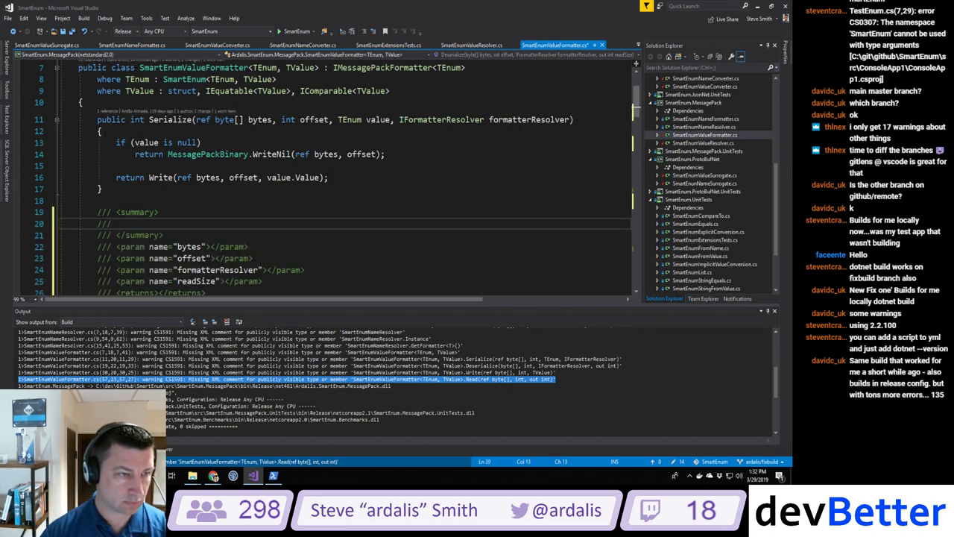
left_click(97, 120)
key("Return")
key("Up")
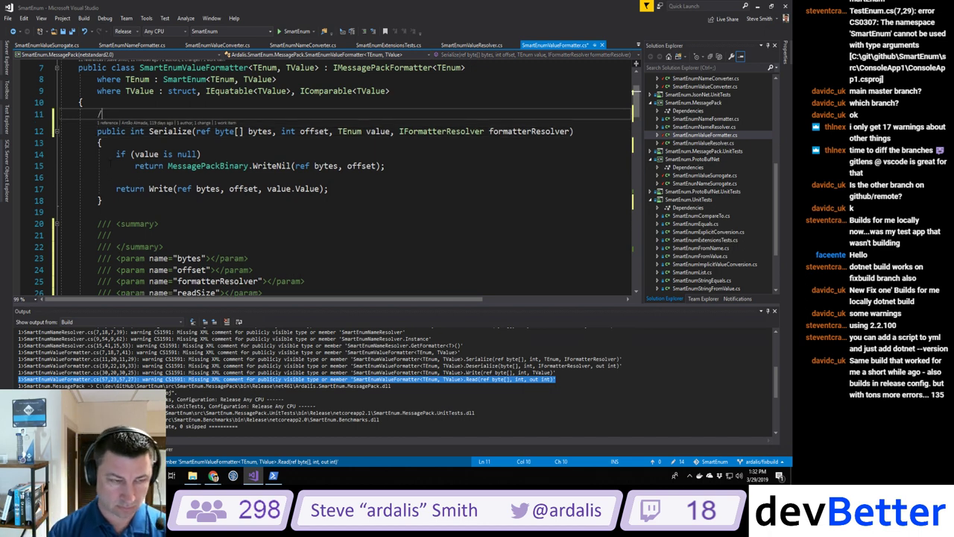
type("/// <summary>")
key("ctrl+shift+b")
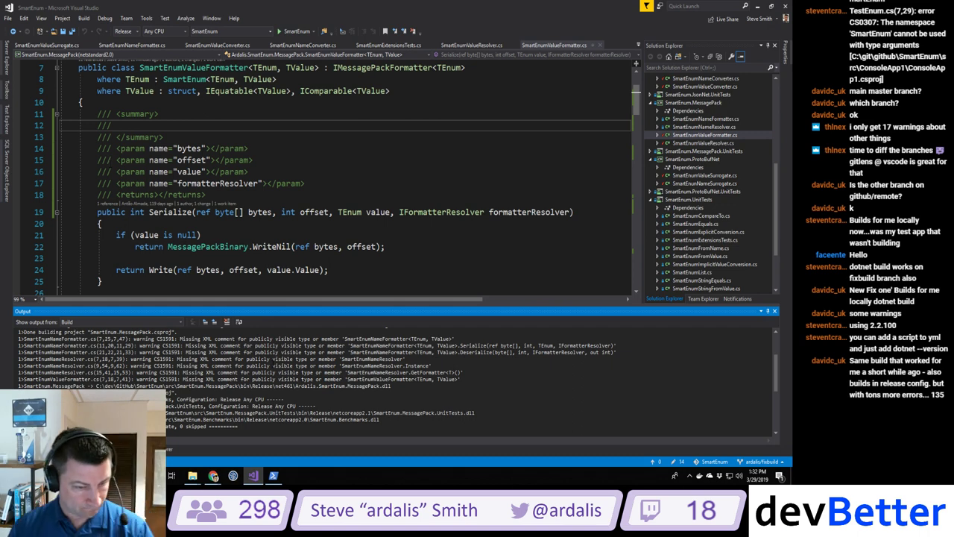
Step: Add a /// doc stub with TEnum and TValue typeparams above the formatter class
key("F8")
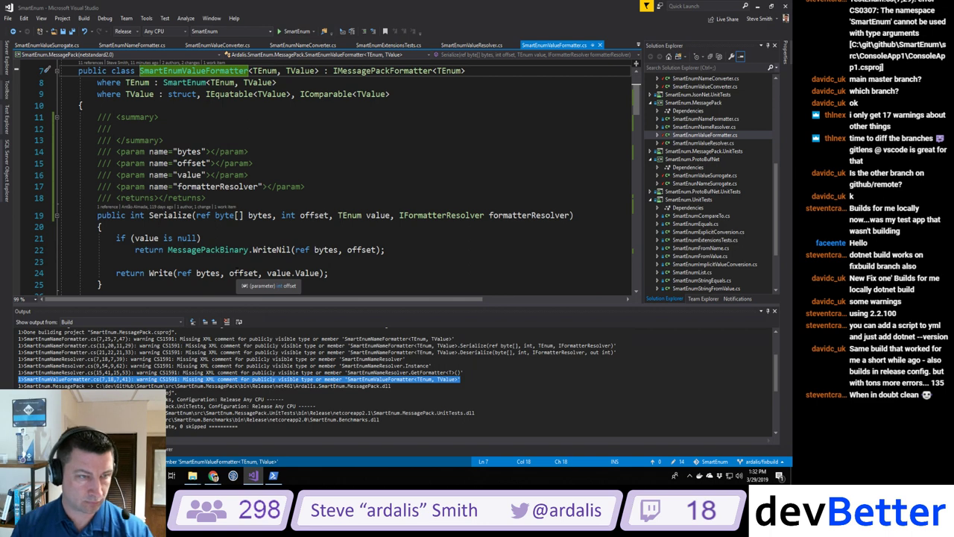
scroll(245, 273, "up", 1)
key("Home")
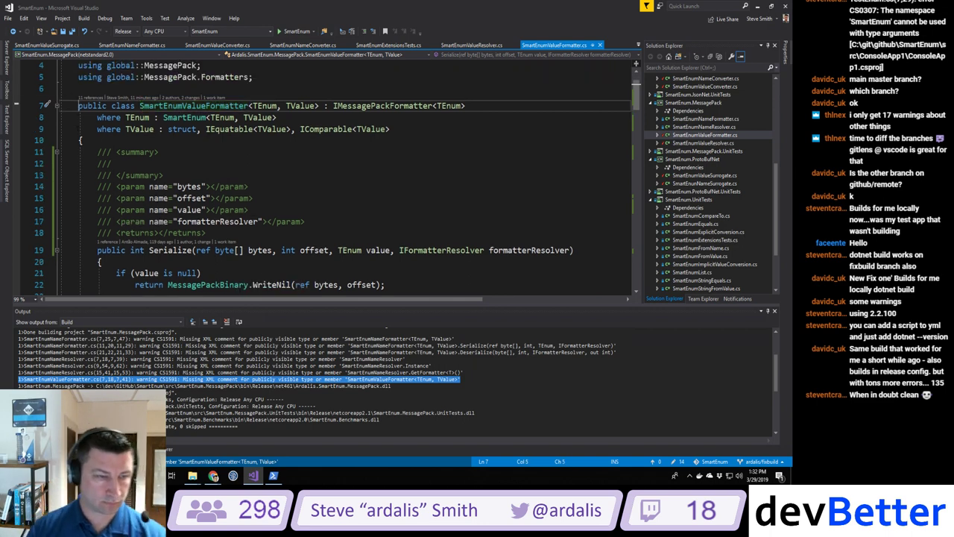
key("Return")
key("Up")
type("///")
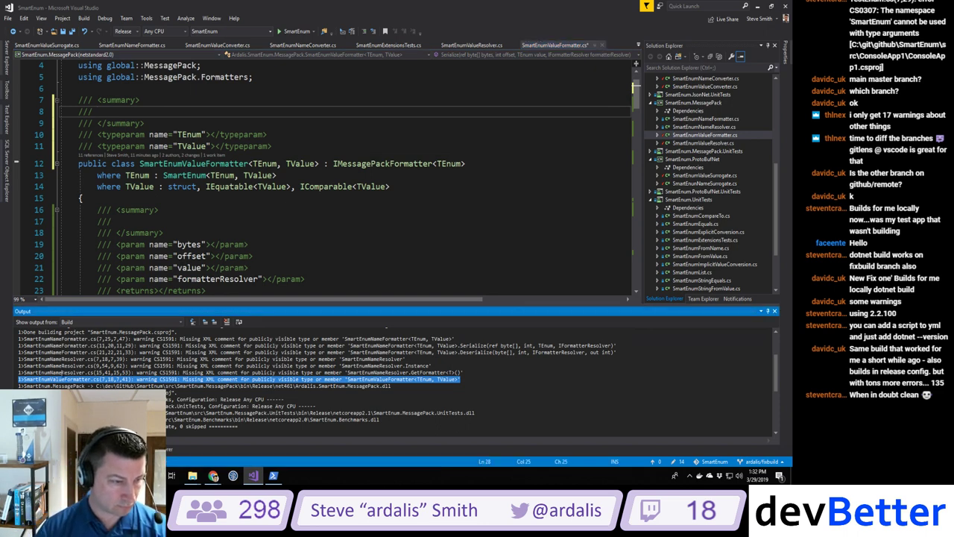
key("shift+F8")
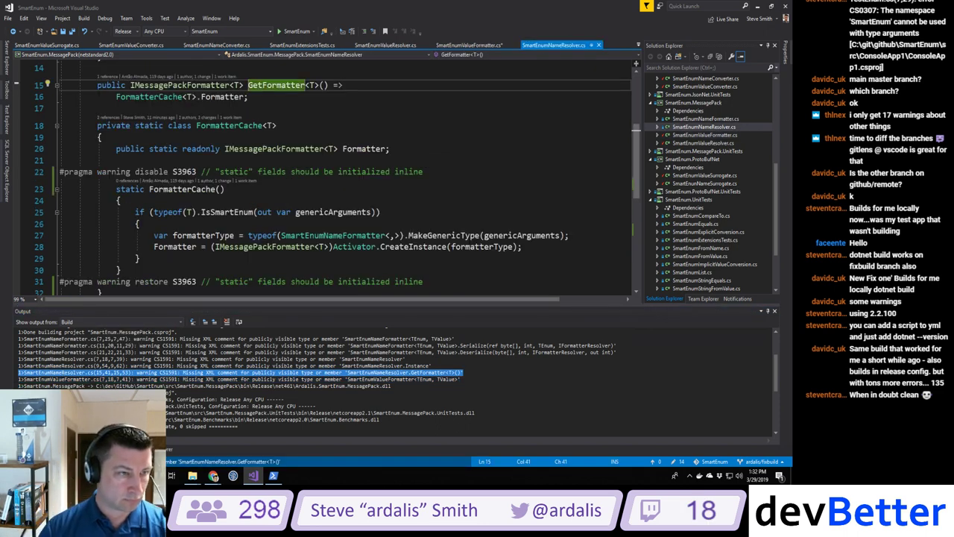
Step: Add /// doc stubs above GetFormatter and the Instance field in SmartEnumNameResolver.cs
key("Home")
key("Return")
key("Up")
type("///")
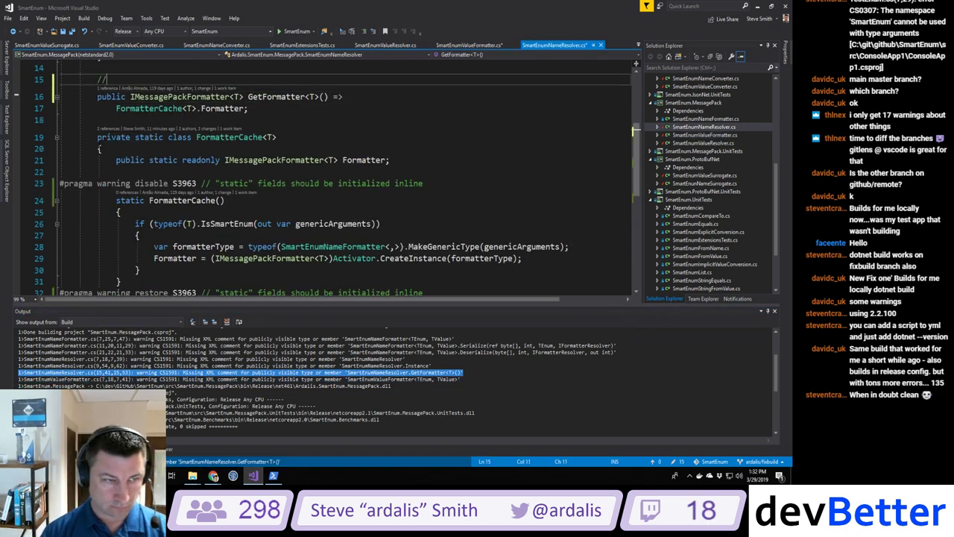
scroll(336, 179, "up", 4)
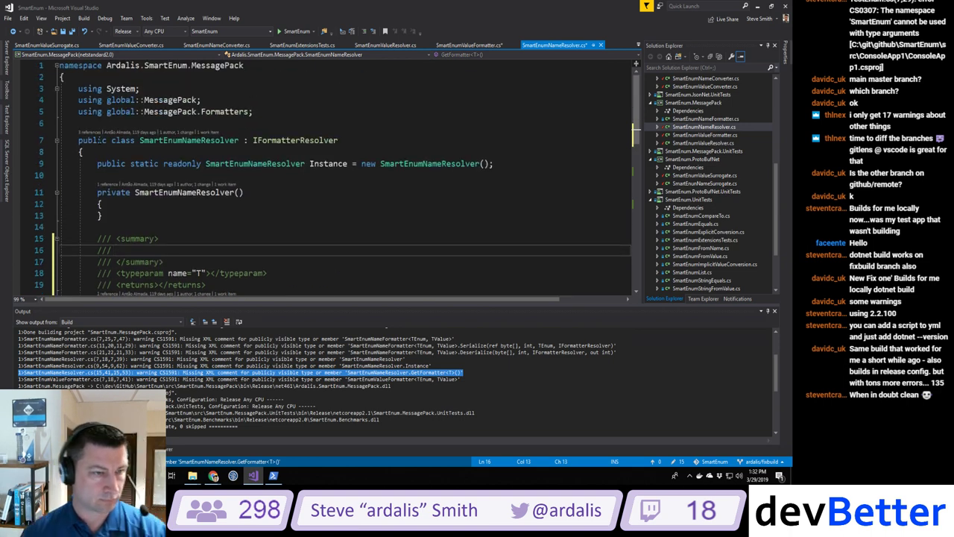
left_click(97, 164)
key("Return")
key("Up")
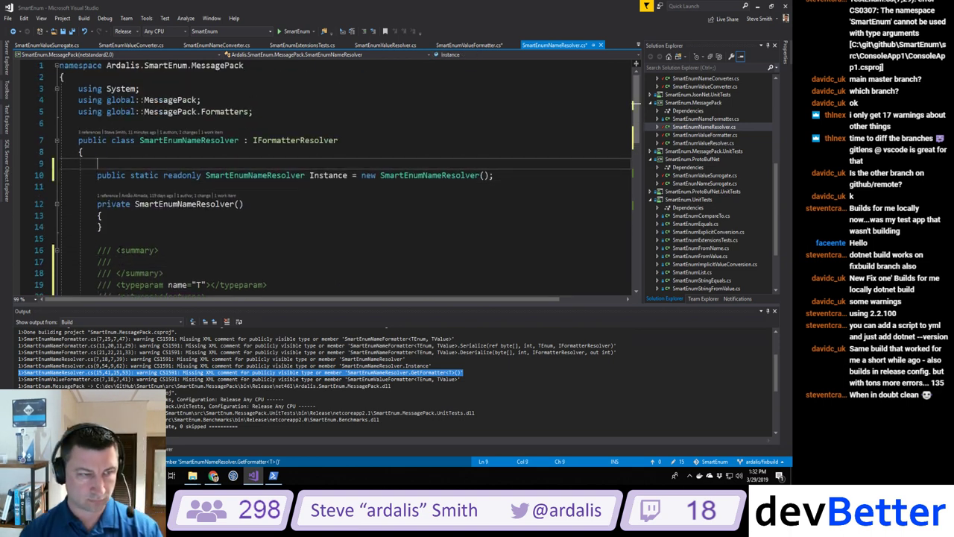
type("/// <summary>")
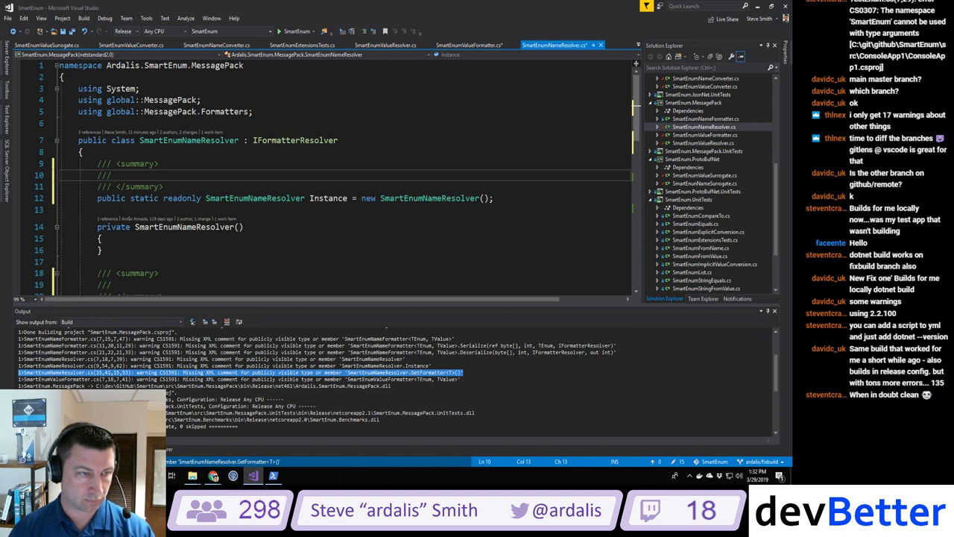
Step: Add a /// doc stub above the SmartEnumNameResolver class, then save and build
left_click(78, 140)
key("Return")
key("Up")
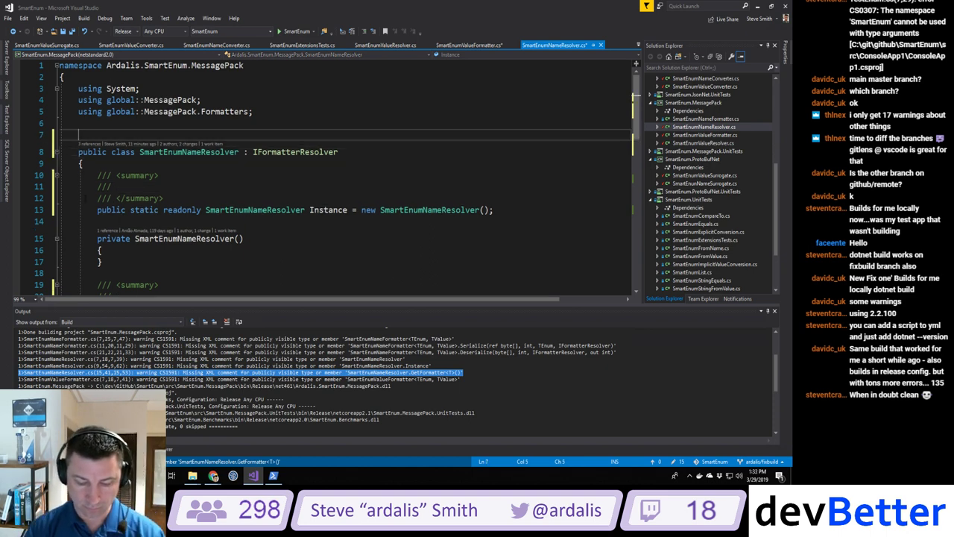
type("/// <summary>")
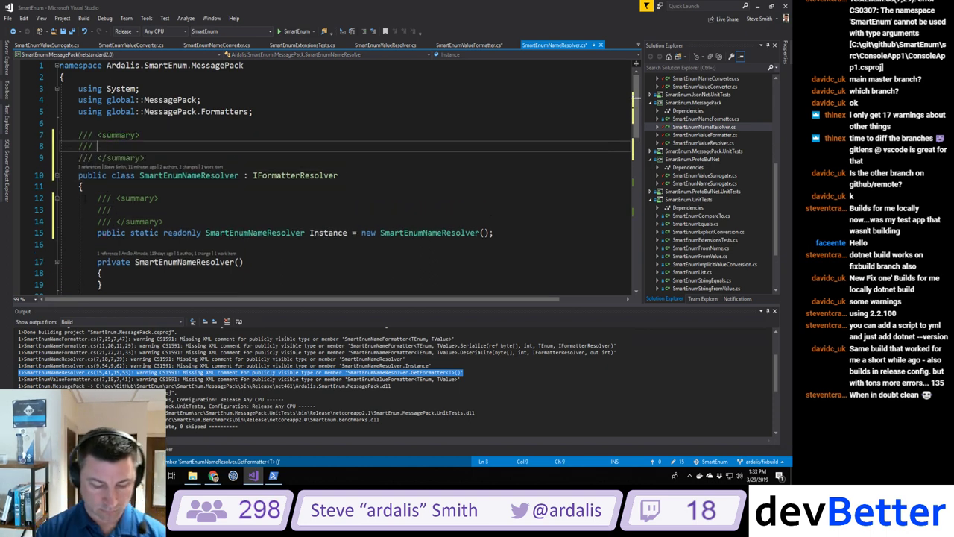
key("ctrl+shift+b")
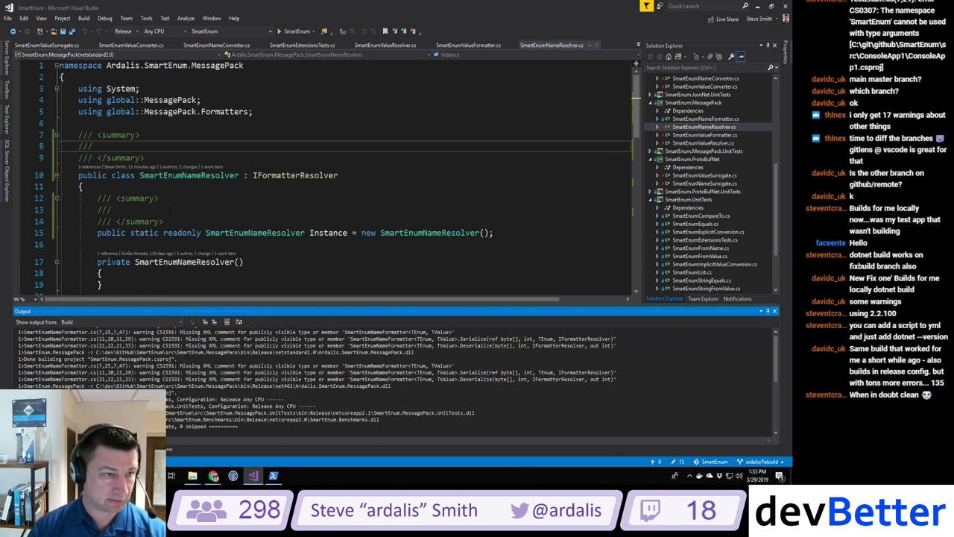
left_click(84, 18)
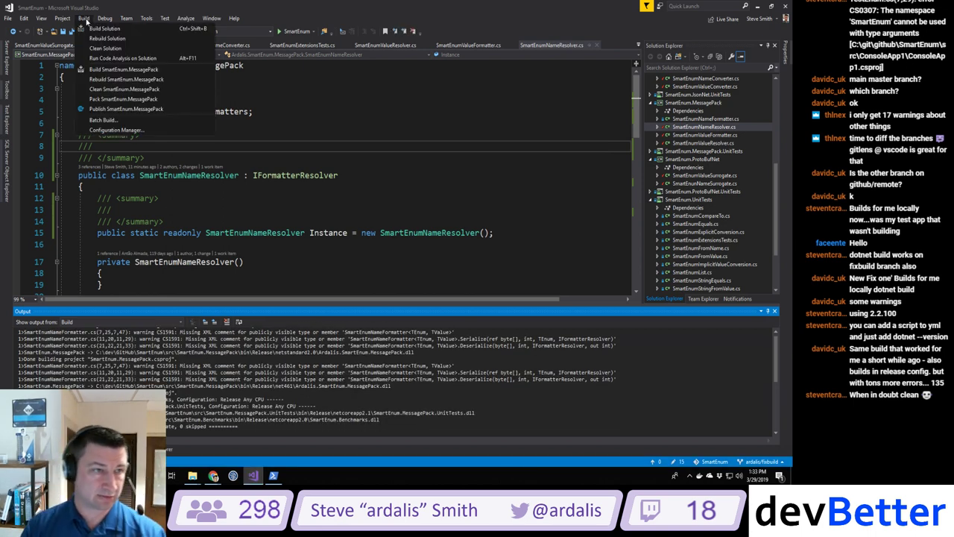
Step: Clean the solution and then rebuild it entirely
left_click(101, 55)
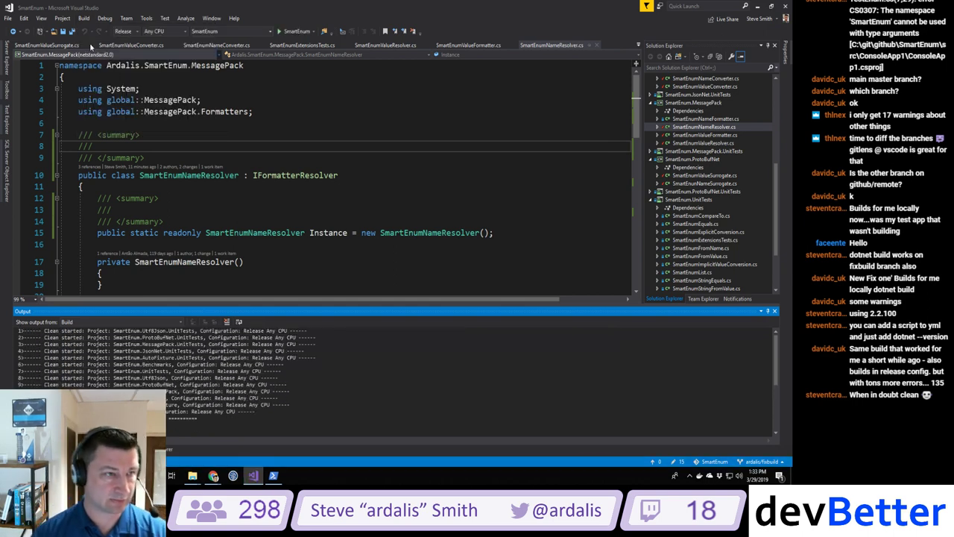
left_click(83, 18)
left_click(102, 43)
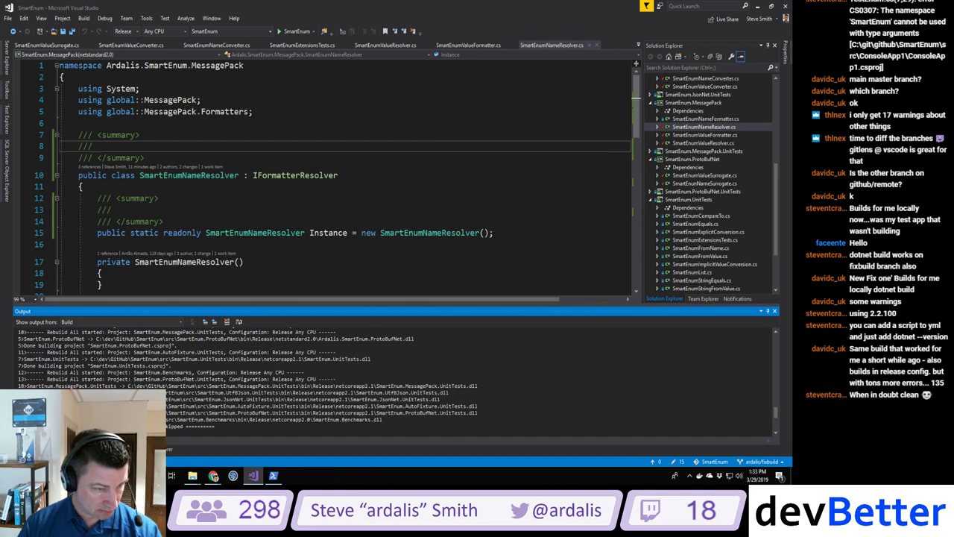
Step: Open the SmartEnumValueResolver.cs warning and show the Error List with its single warning
scroll(395, 380, "up", 2)
scroll(395, 380, "up", 4)
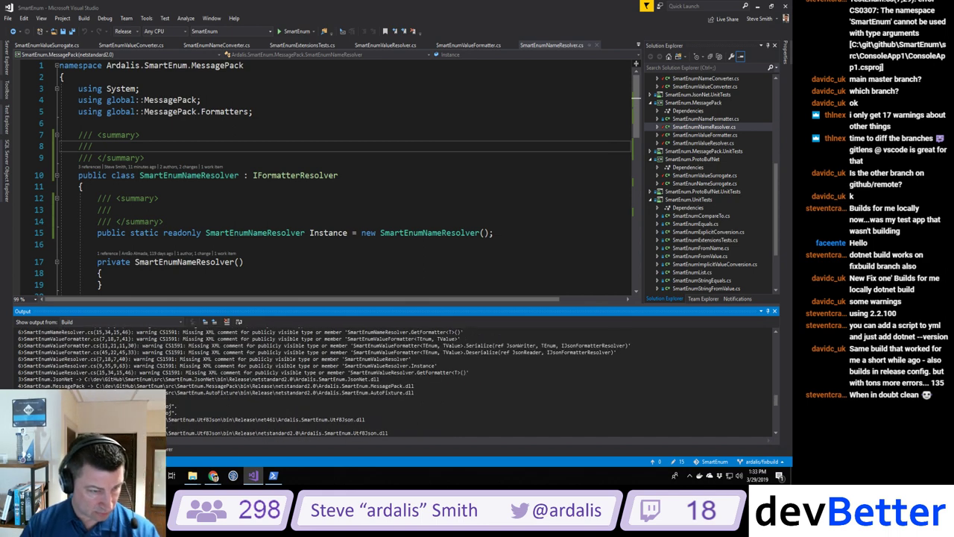
double_click(246, 372)
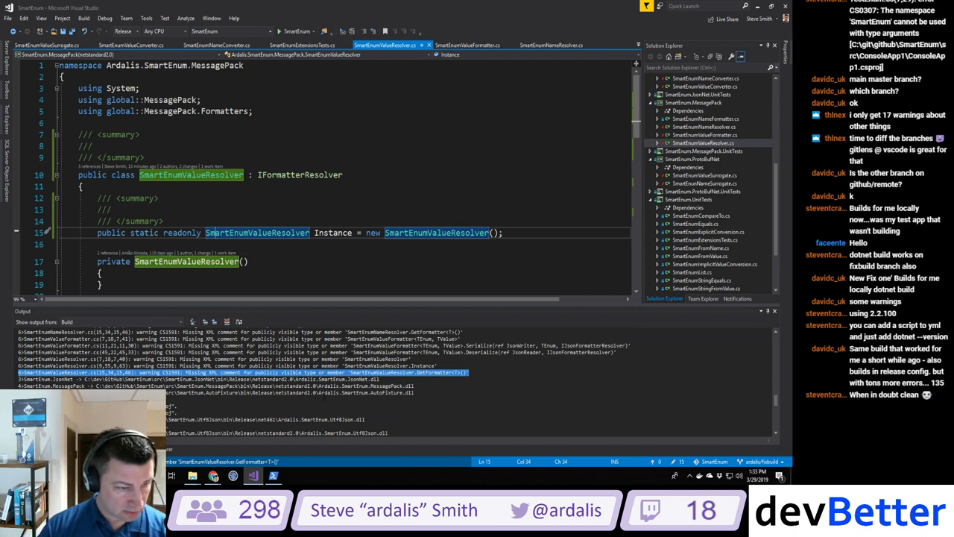
scroll(395, 380, "down", 6)
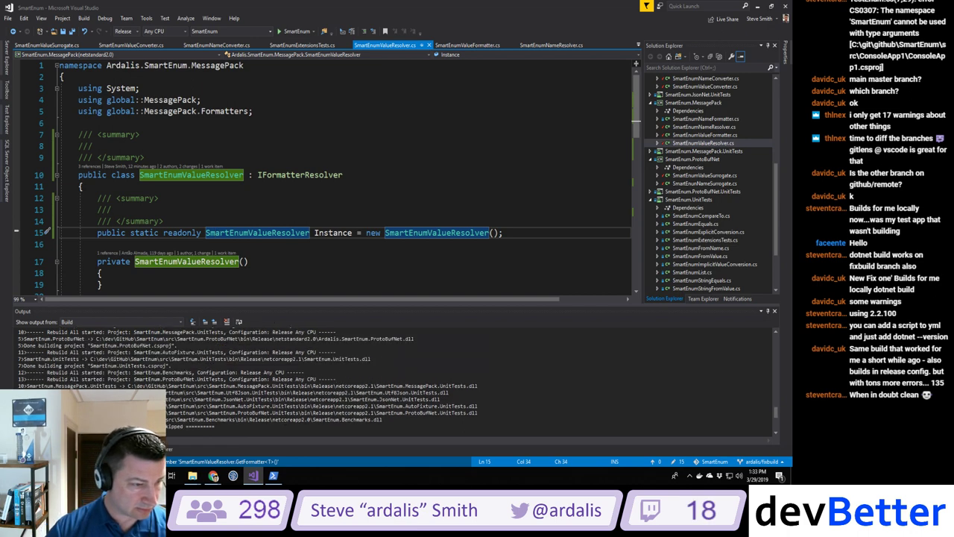
key("ctrl+backslash")
Step: Comment out the Type[] parameter on line 32 of IsSmartEnumReturnsExpected with '//)' and rebuild the test project
key("e")
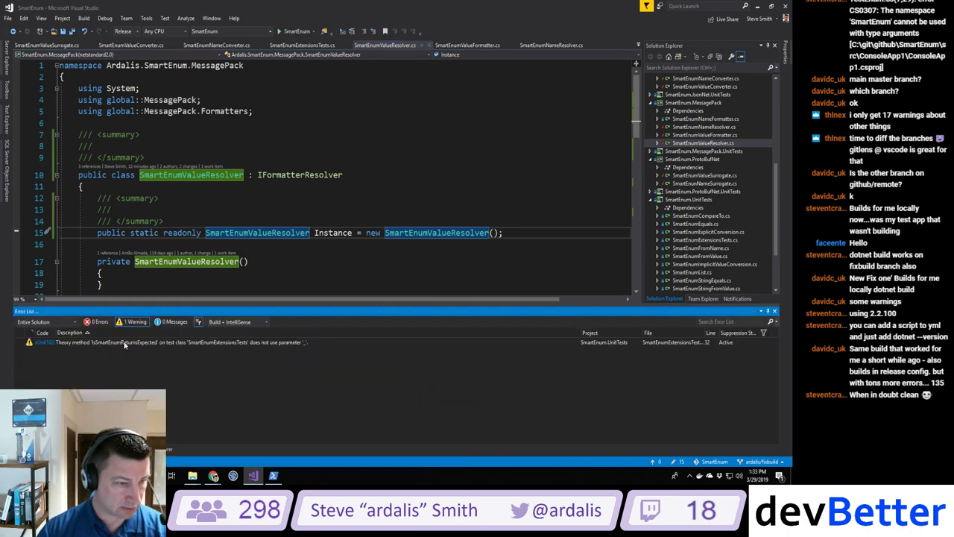
double_click(140, 343)
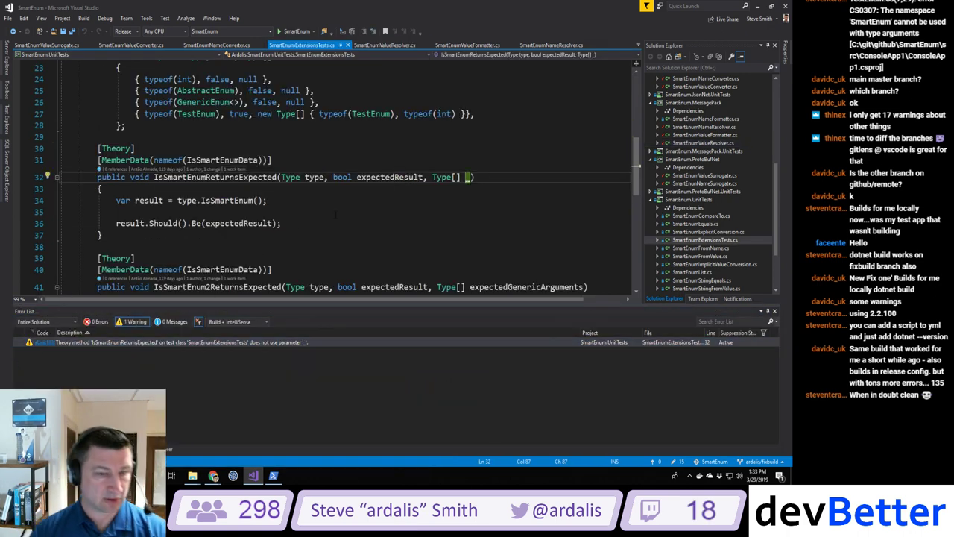
left_click(423, 177)
type(") //")
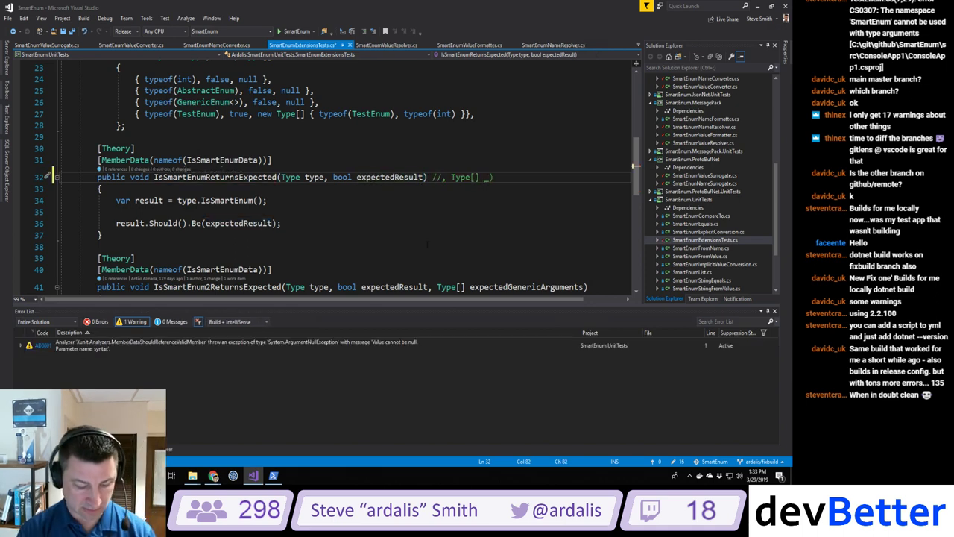
key("ctrl+shift+b")
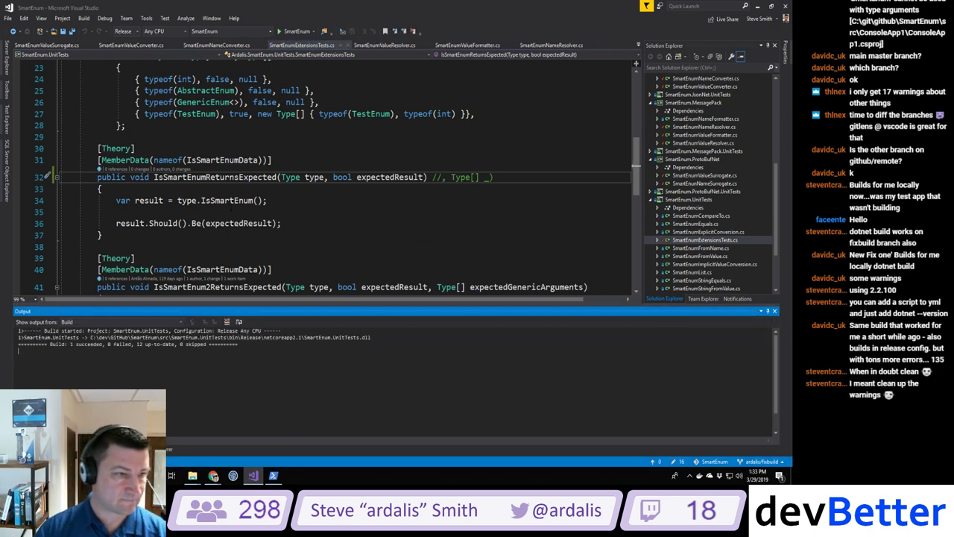
Step: Run the IsSmartEnumReturnsExpected test and review why it failed
left_click(99, 167)
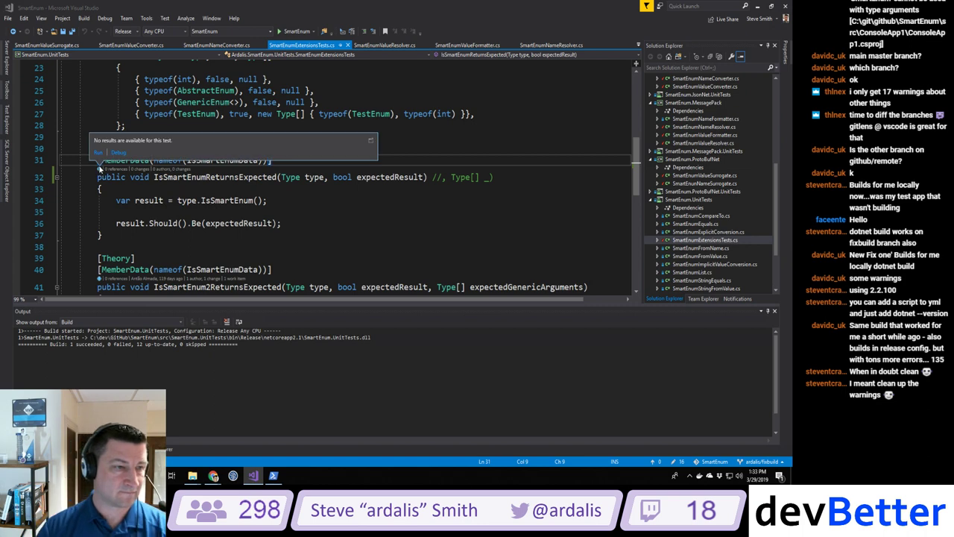
left_click(97, 152)
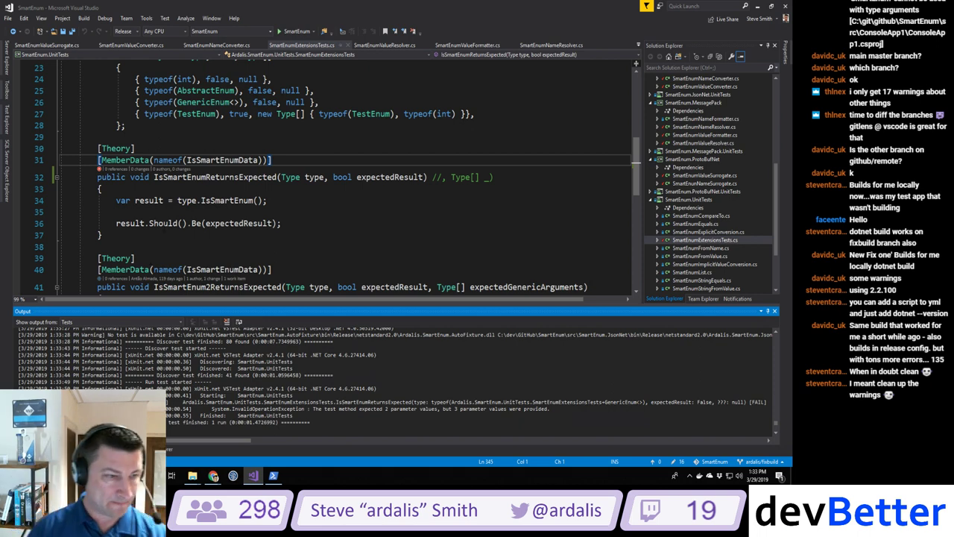
left_click(98, 170)
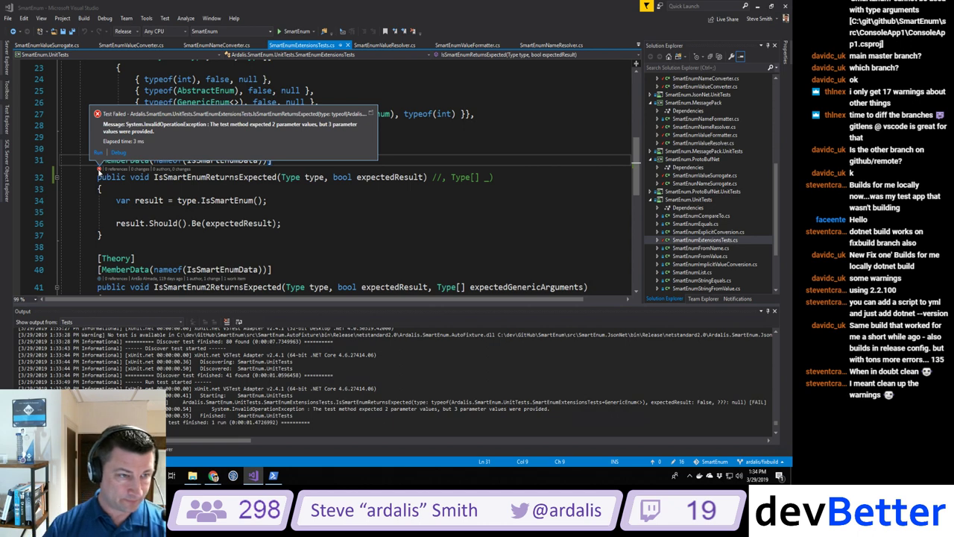
left_click(334, 235)
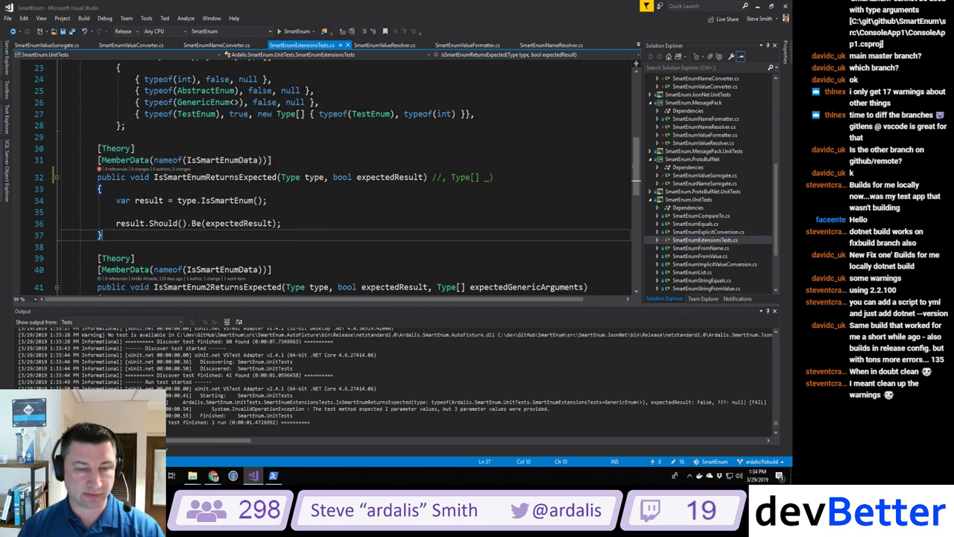
Step: Delete the '//' and stray ')' on line 32 to restore Type[] _, rerunning the test with 'No' for the last build
left_click(441, 177)
key("BackSpace")
key("BackSpace")
key("BackSpace")
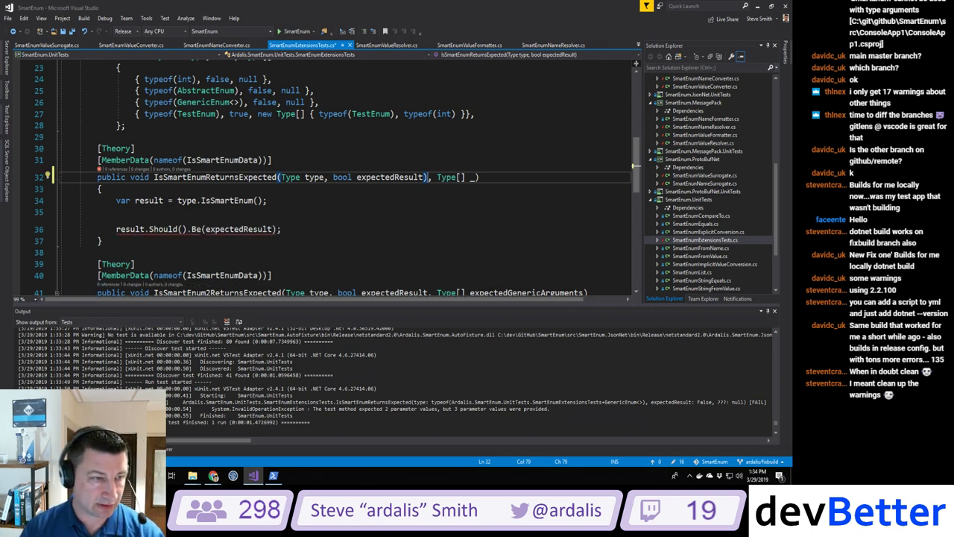
left_click(97, 160)
left_click(99, 168)
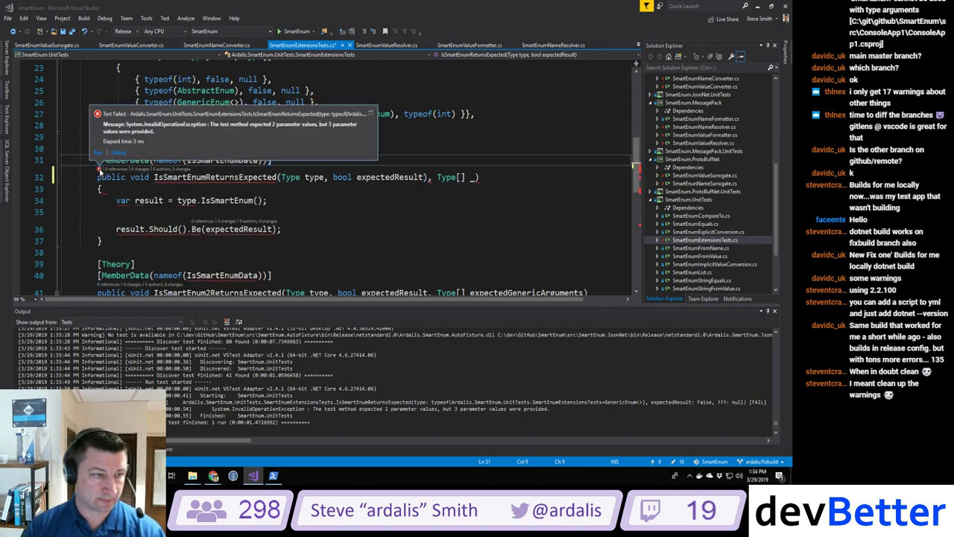
left_click(98, 153)
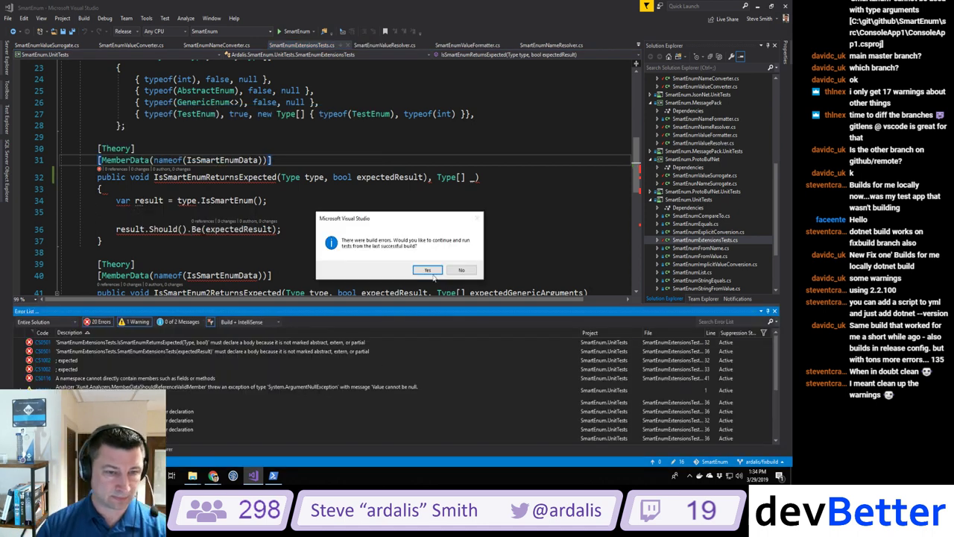
left_click(459, 272)
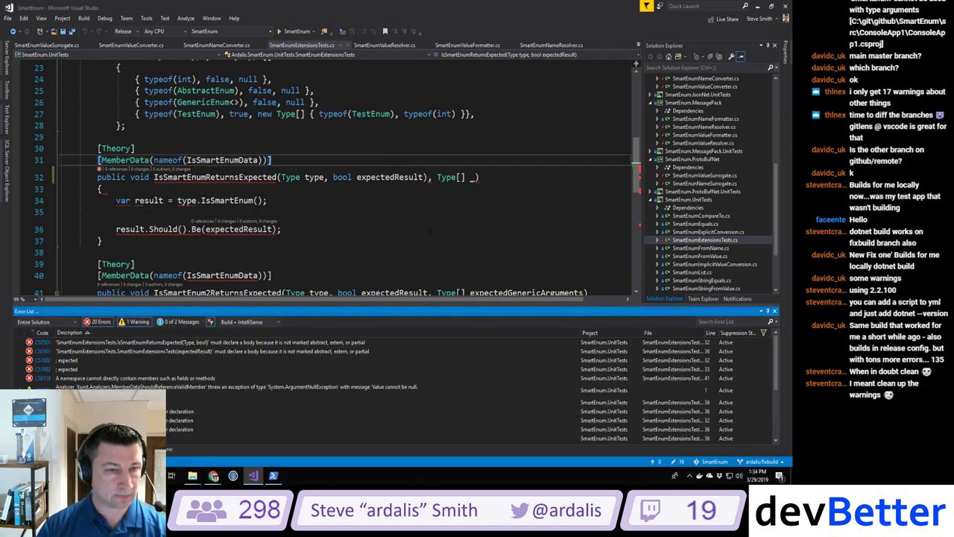
left_click(428, 177)
key("BackSpace")
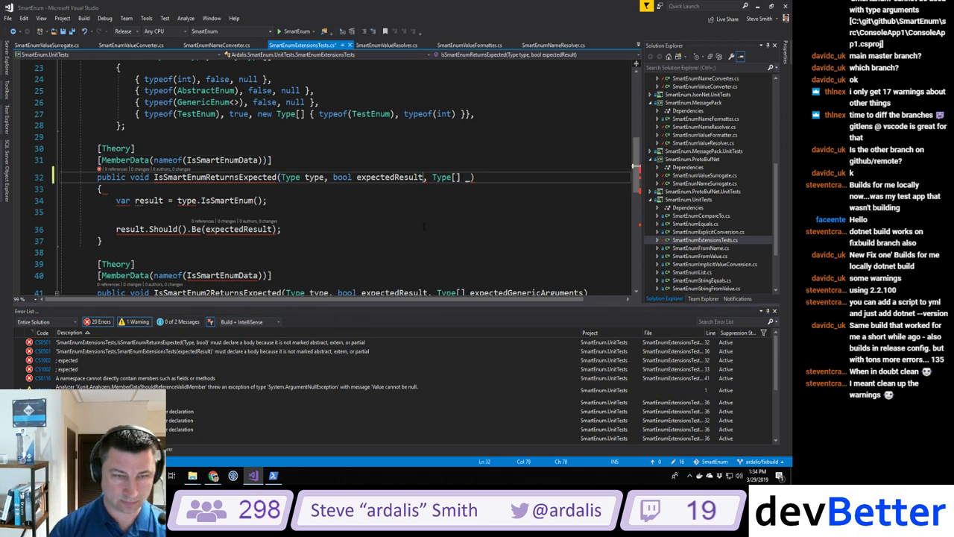
Step: Rerun the IsSmartEnumReturnsExpected test and show the Error List
left_click(99, 170)
left_click(97, 152)
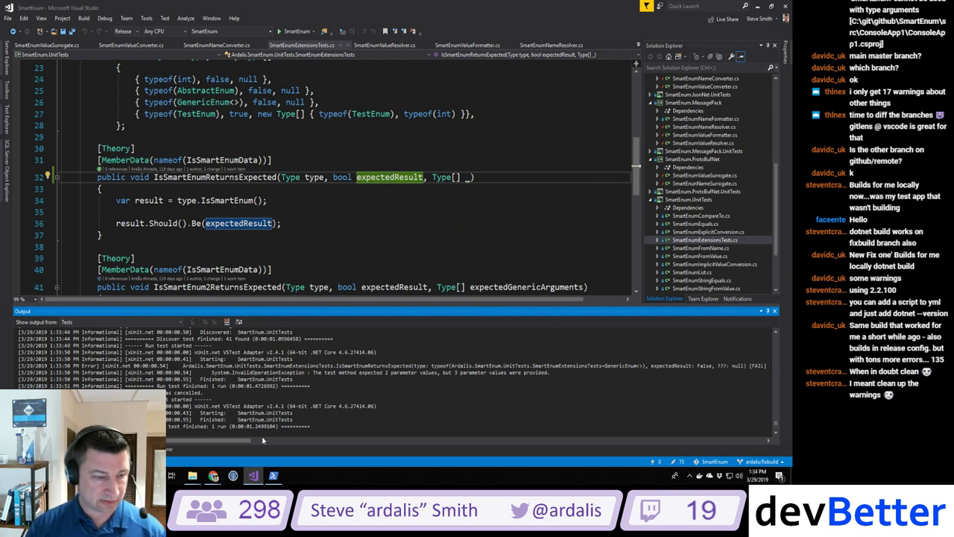
left_click(30, 448)
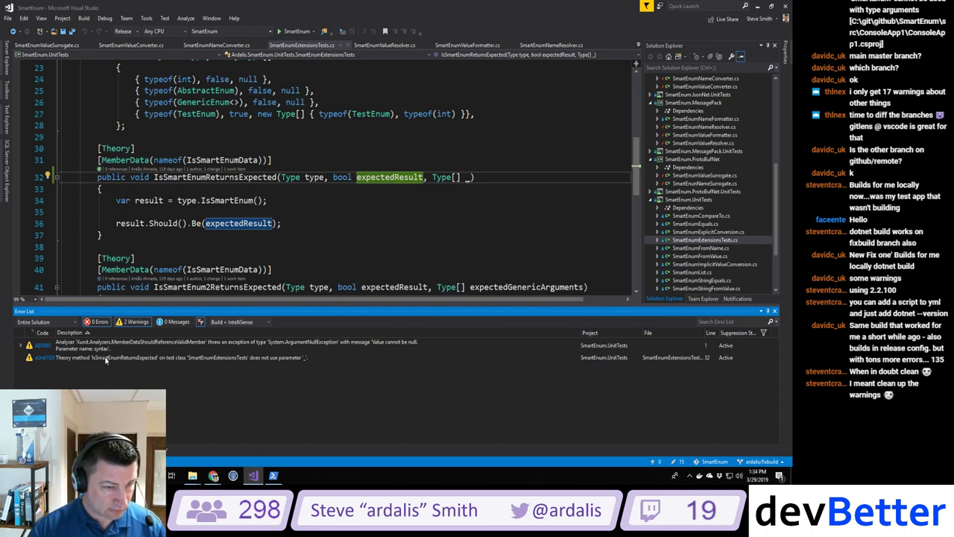
Step: Suppress the xUnit1026 unused-parameter warning in source with #pragma lines, then build the project
double_click(105, 360)
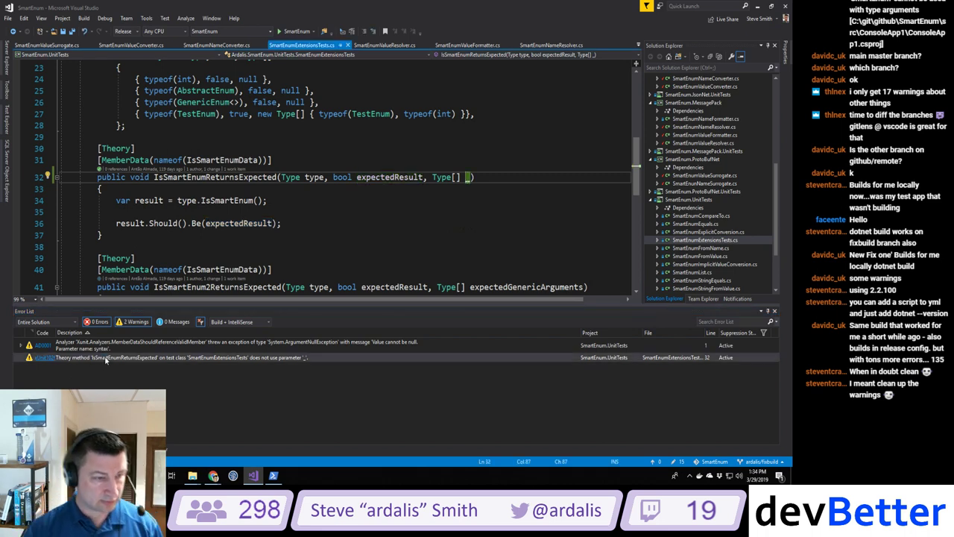
left_click(48, 176)
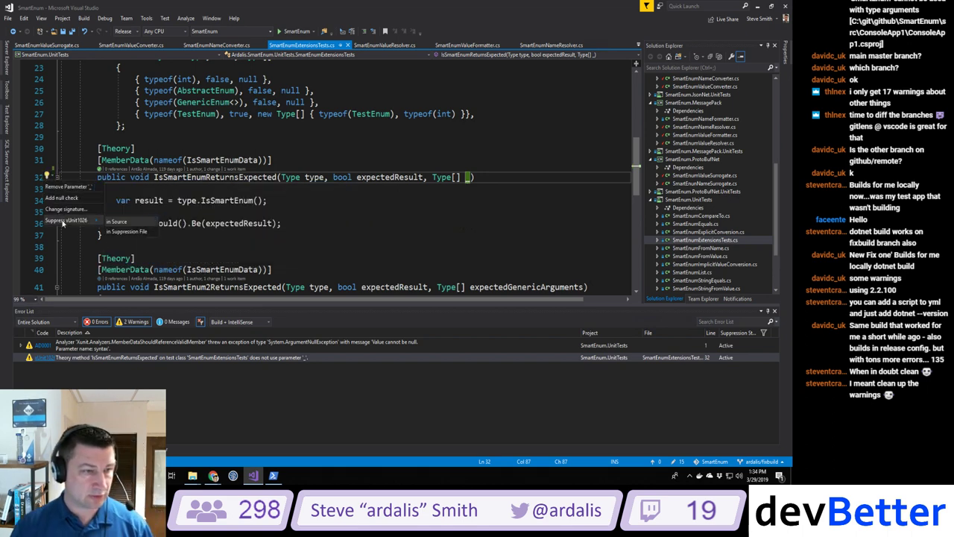
mouse_move(67, 220)
left_click(119, 221)
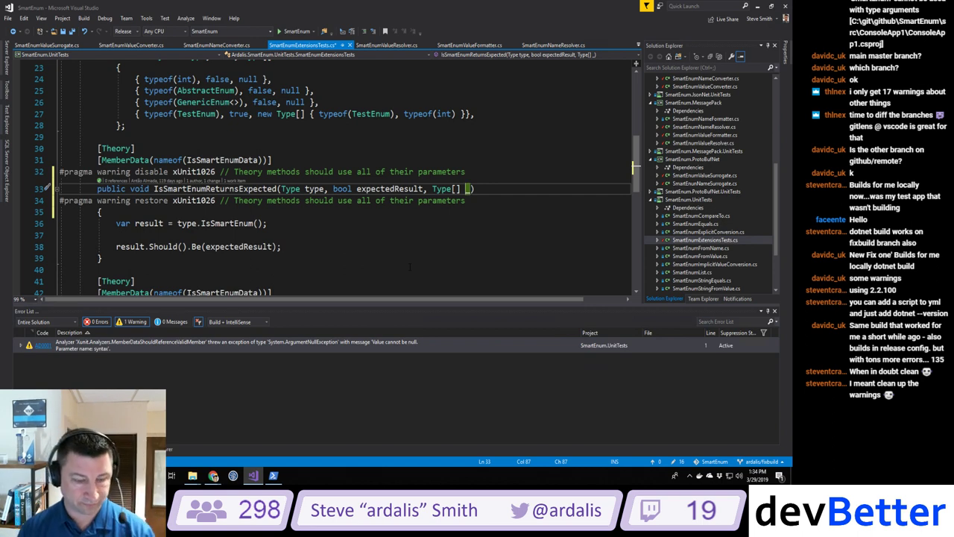
key("ctrl+shift+b")
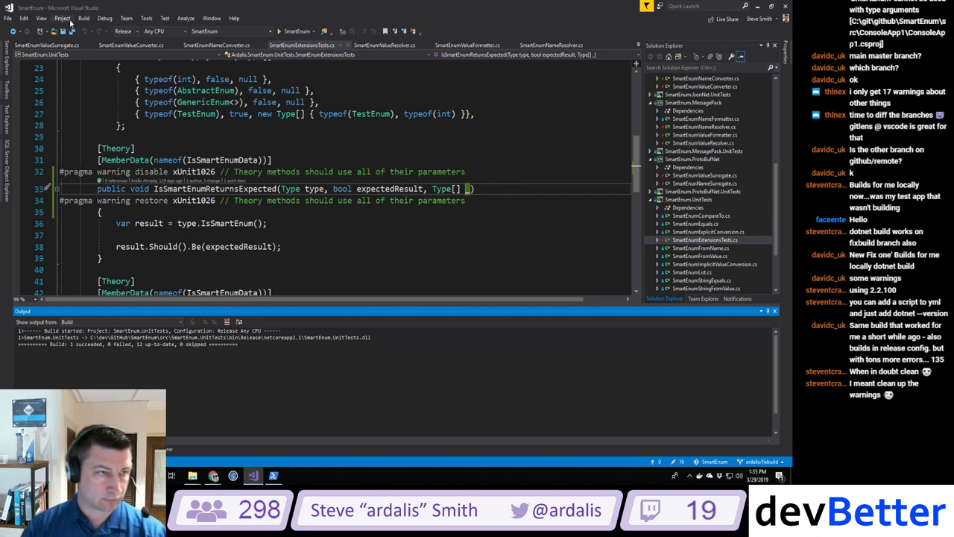
Step: Rebuild the solution, give the Instance field the summary 'Return the instance.', then save and build again
left_click(84, 17)
left_click(102, 38)
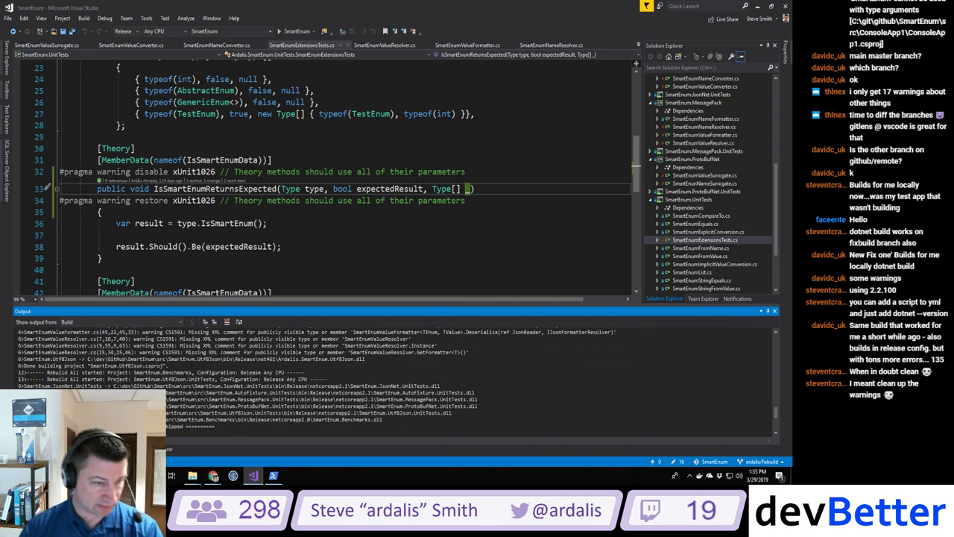
double_click(223, 345)
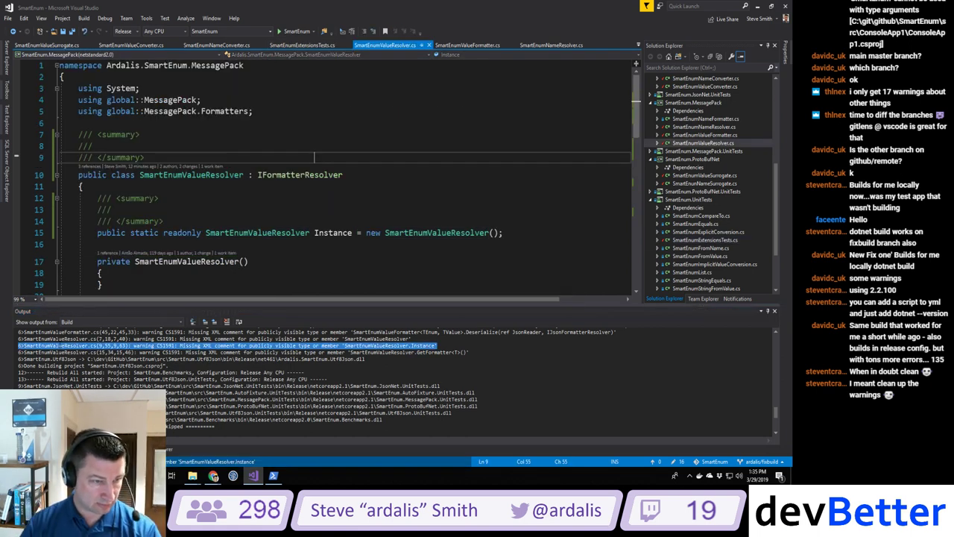
left_click(134, 210)
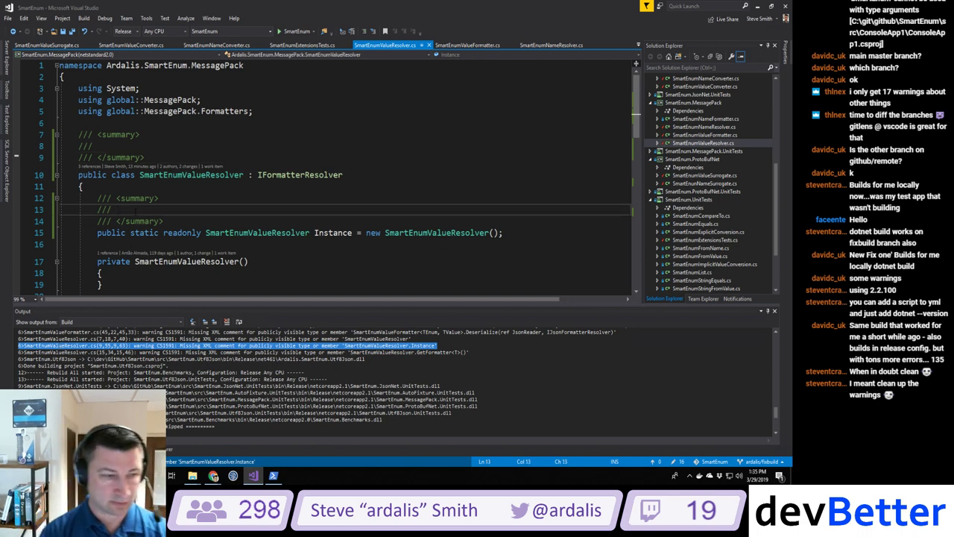
type("Ret")
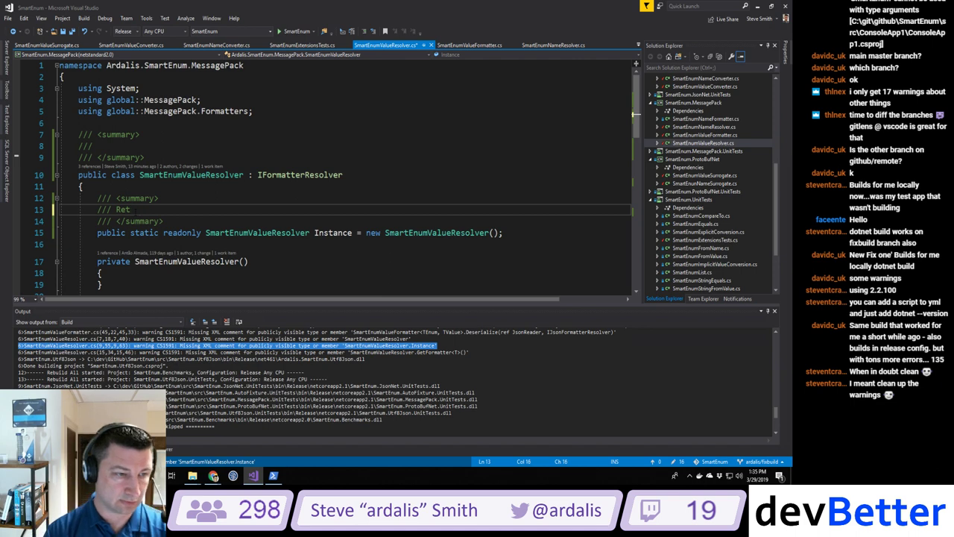
type("urn the instance.")
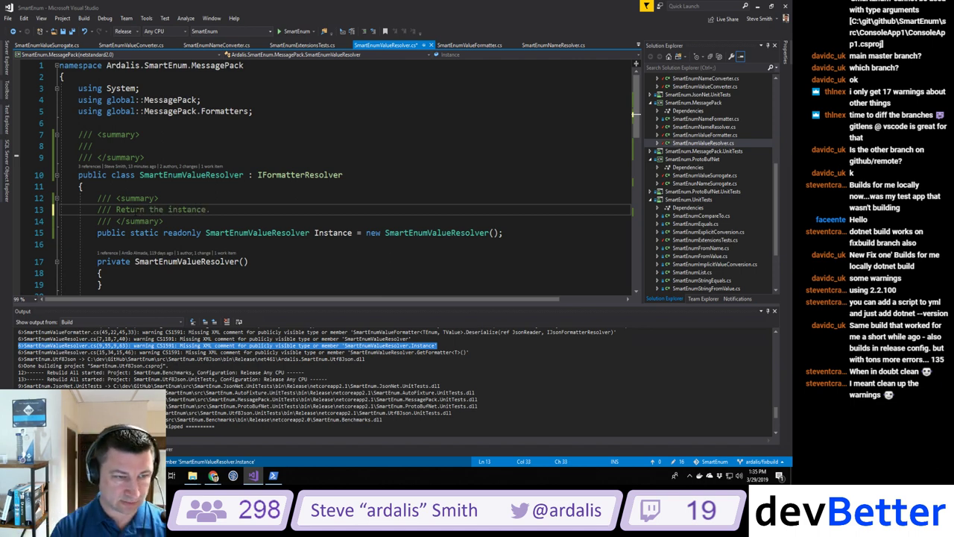
key("ctrl+shift+b")
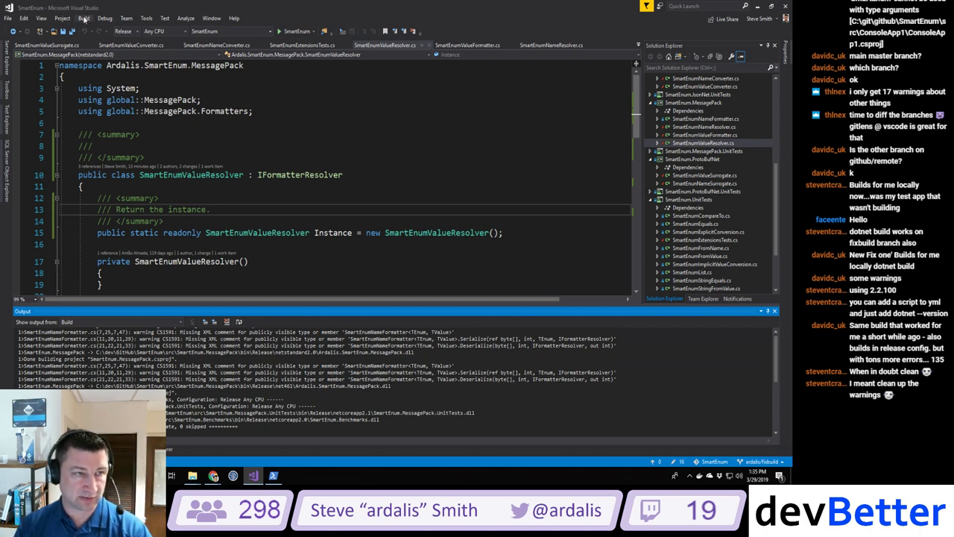
Step: Rebuild the solution and select the empty doc comment above GetFormatter<T>() in SmartEnumValueResolver.cs
left_click(84, 18)
left_click(105, 38)
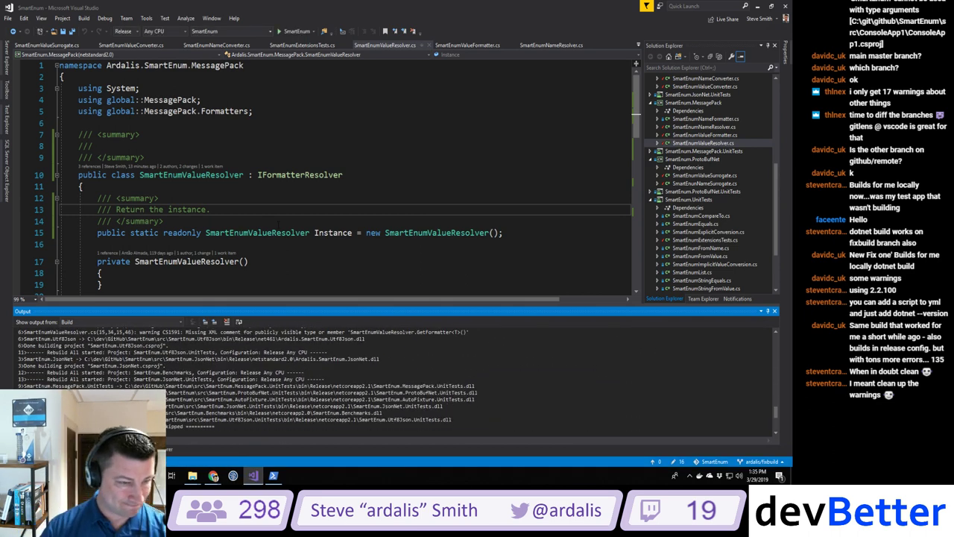
scroll(318, 382, "up", 1)
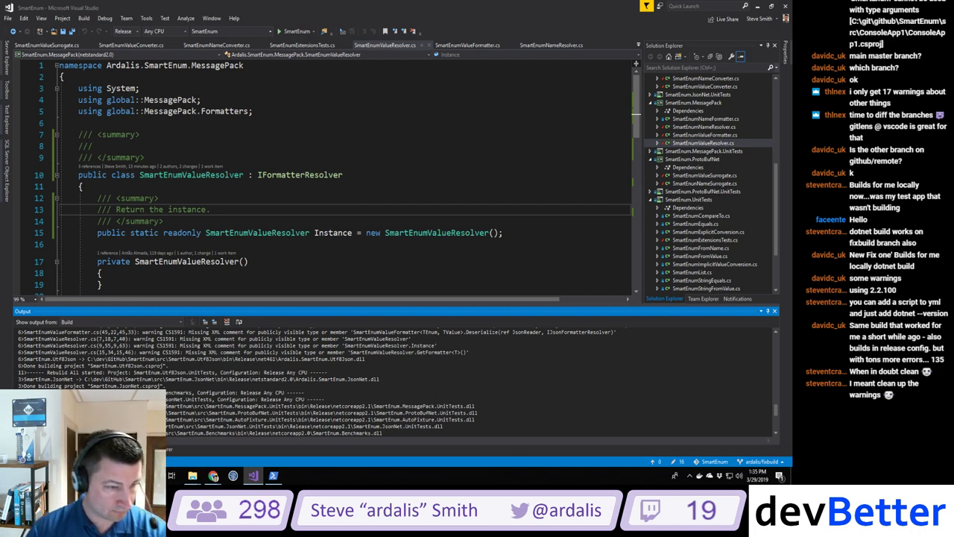
double_click(223, 352)
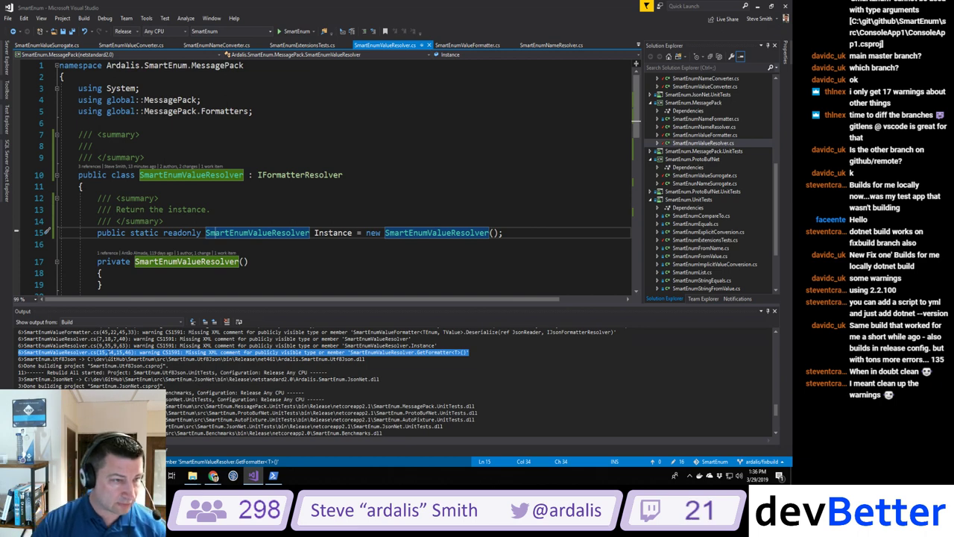
scroll(84, 170, "down", 8)
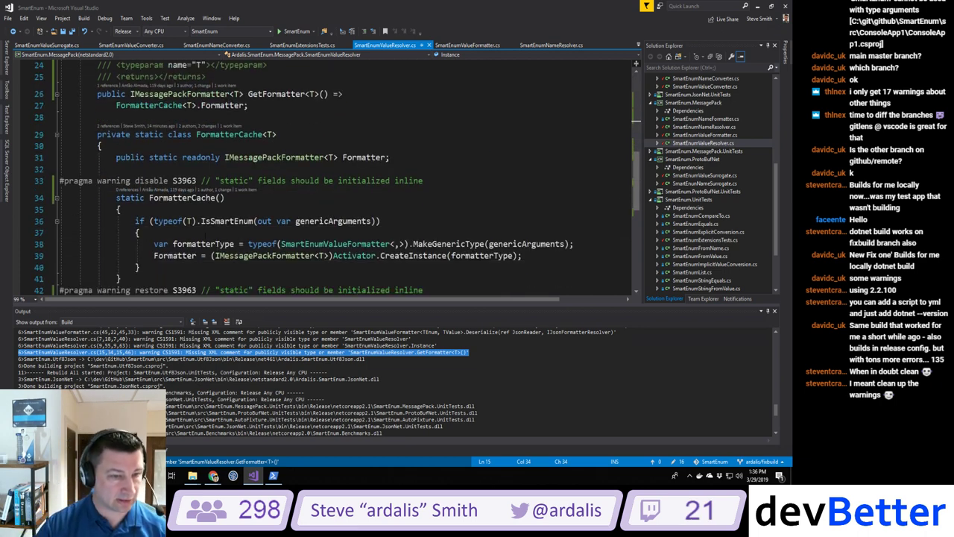
scroll(204, 235, "down", 1)
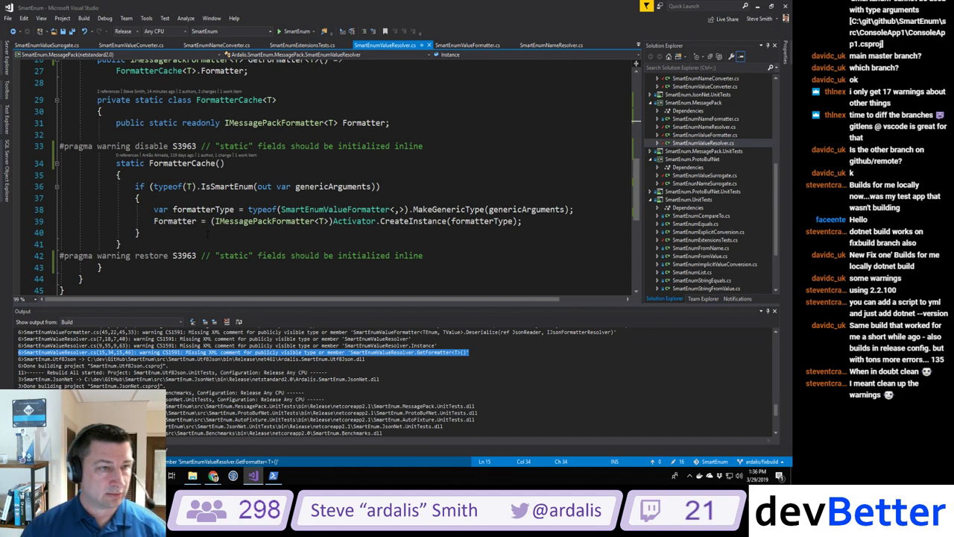
scroll(207, 228, "up", 1)
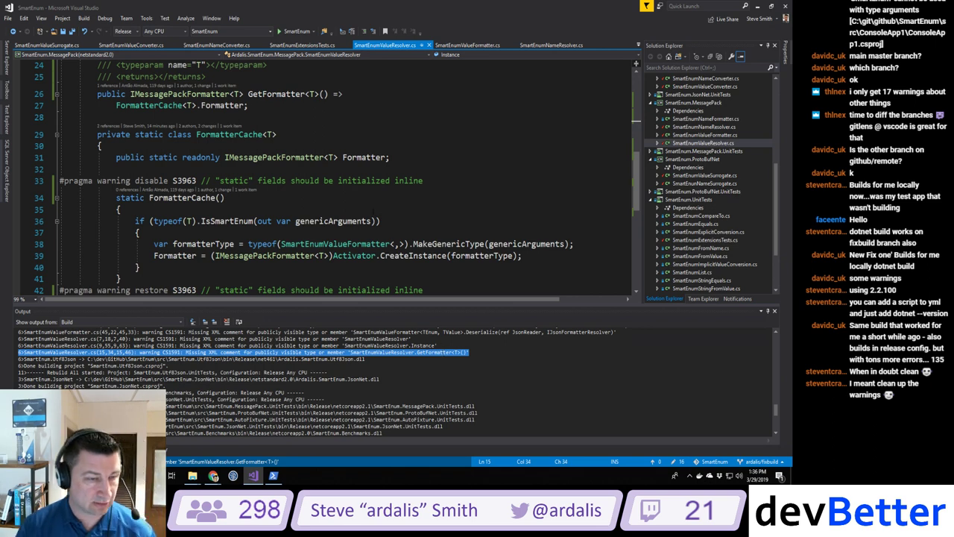
scroll(320, 179, "up", 2)
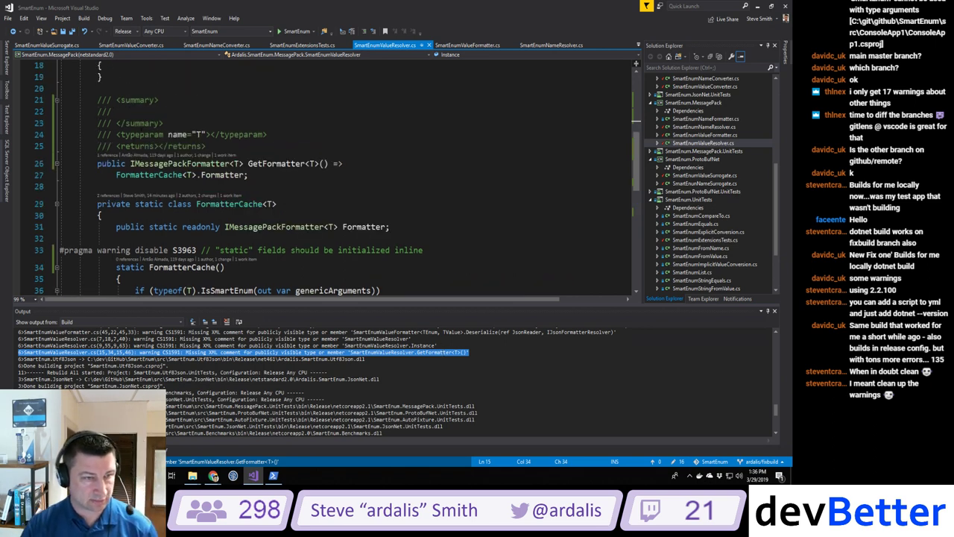
left_click(306, 163)
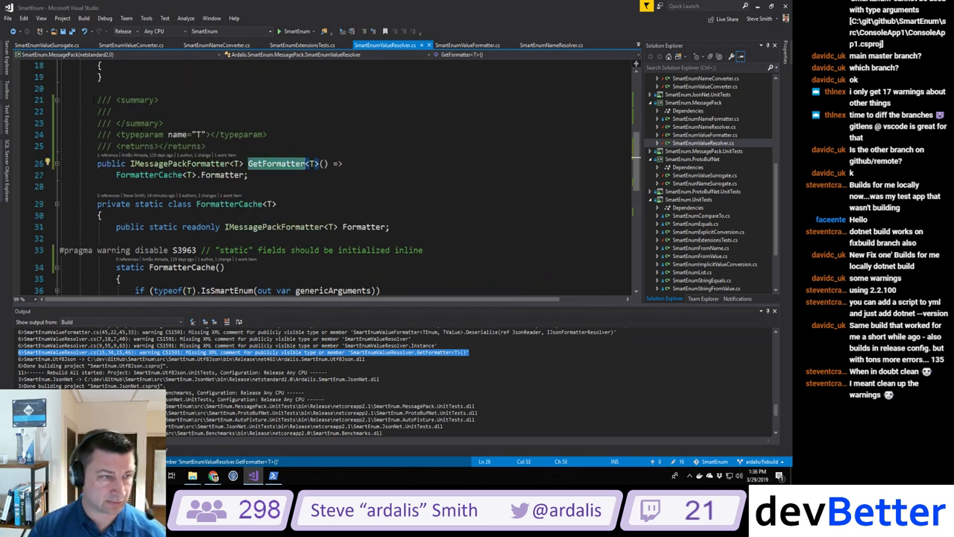
left_click_drag(96, 100, 206, 146)
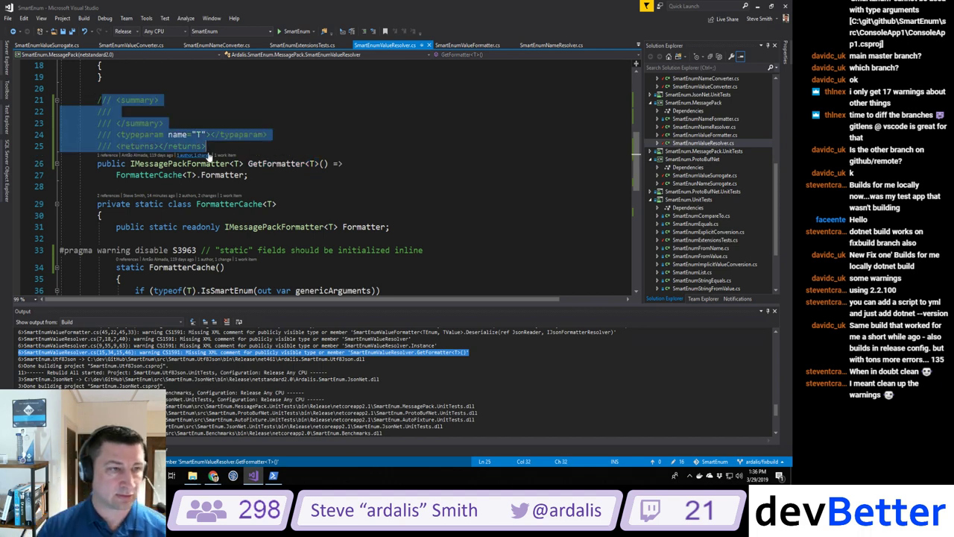
left_click(85, 19)
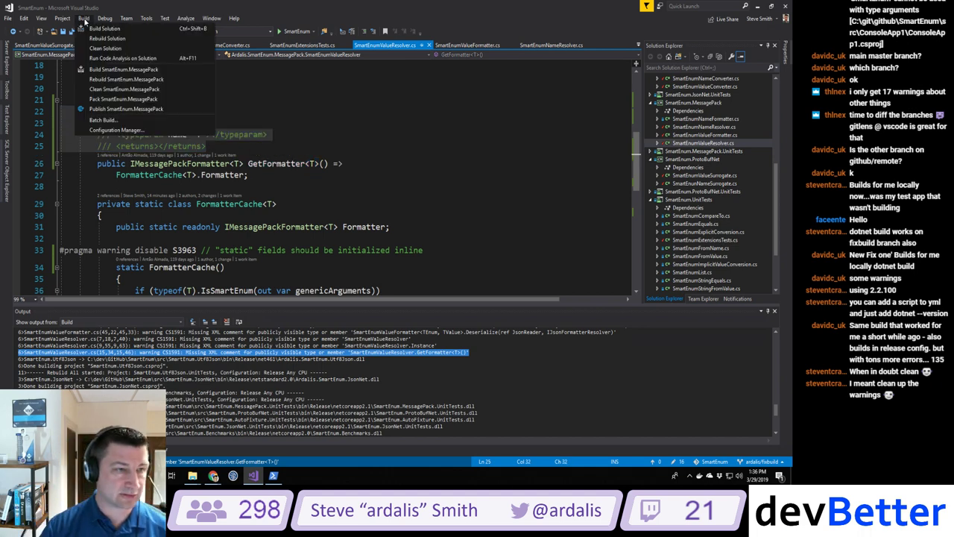
Step: Clean the solution, then rerun 'dotnet build --configuration Release' in PowerShell
left_click(104, 48)
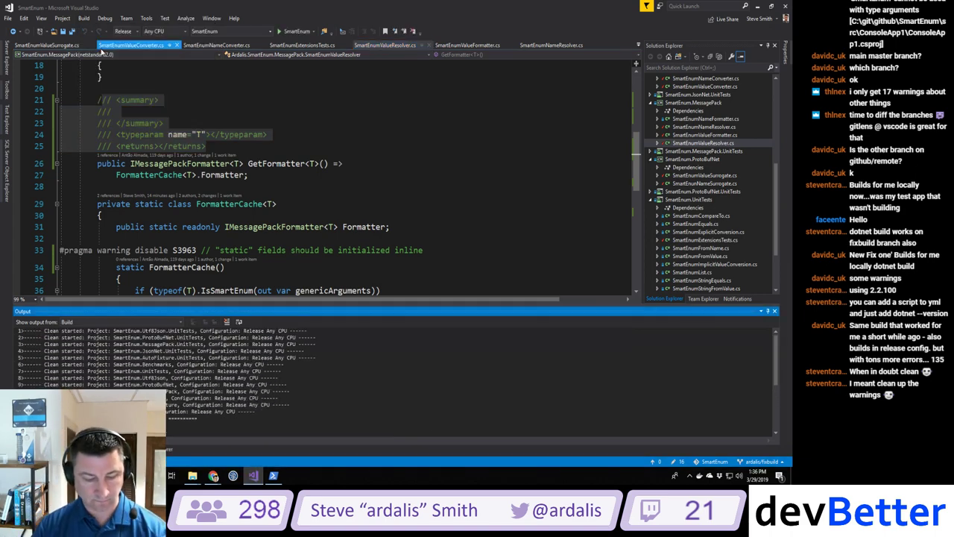
left_click(273, 474)
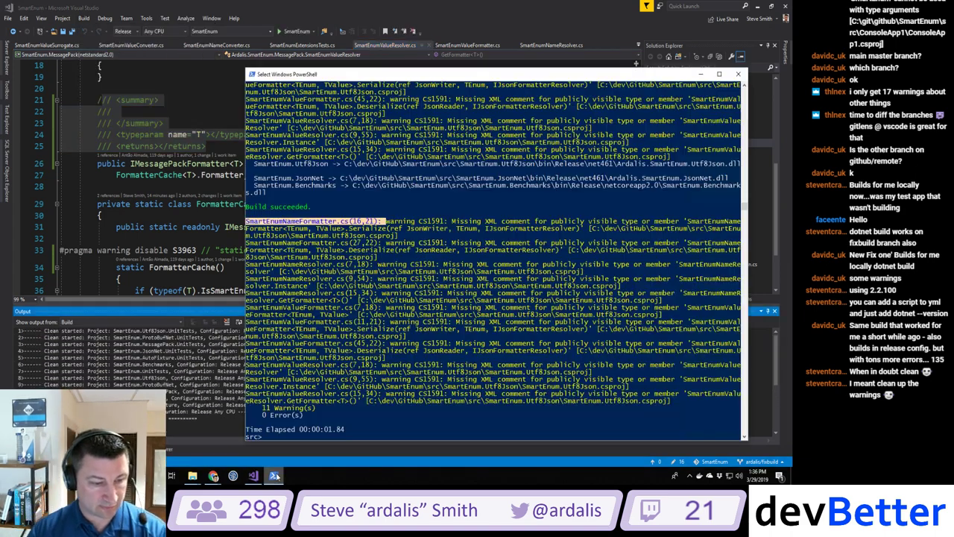
key("Up")
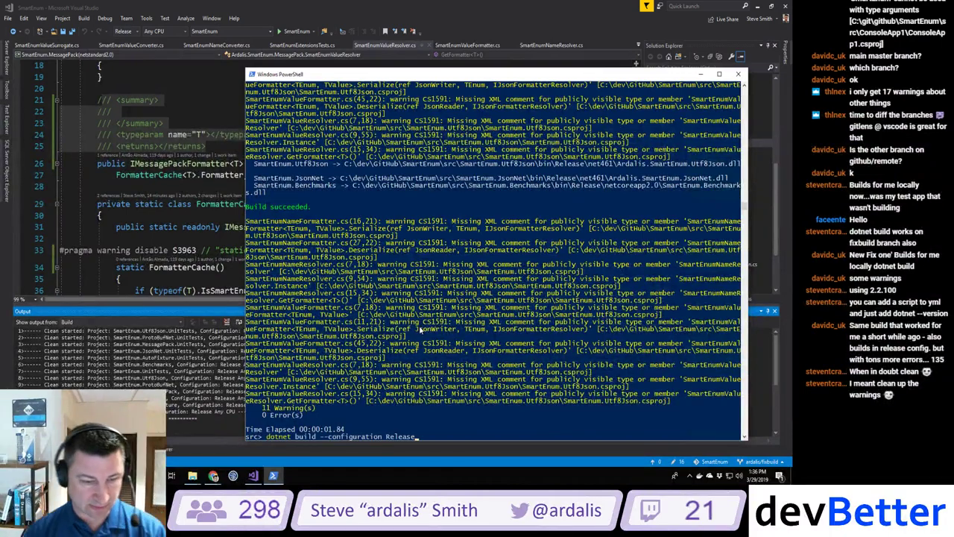
key("Return")
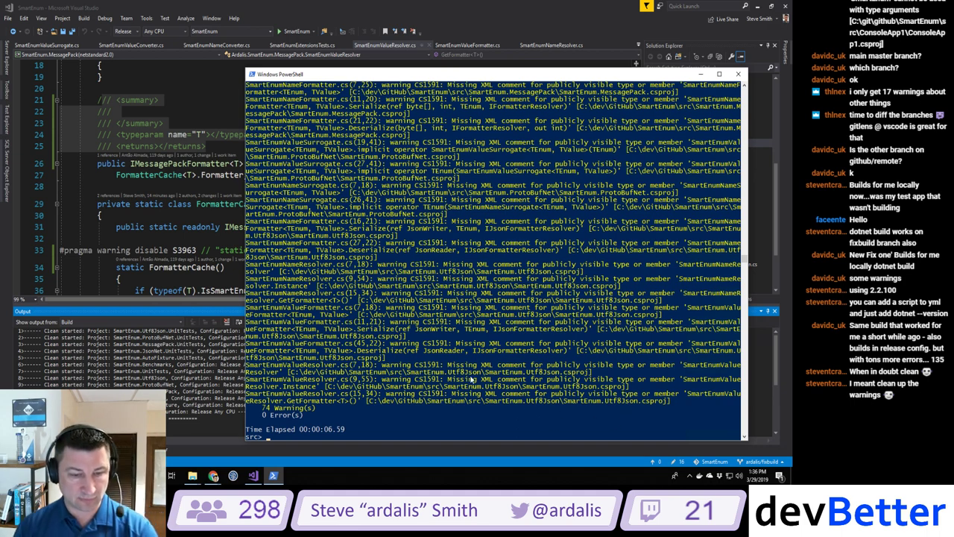
Step: Close all open documents in Visual Studio and check the project named in the last PowerShell warning
left_click(395, 50)
right_click(395, 49)
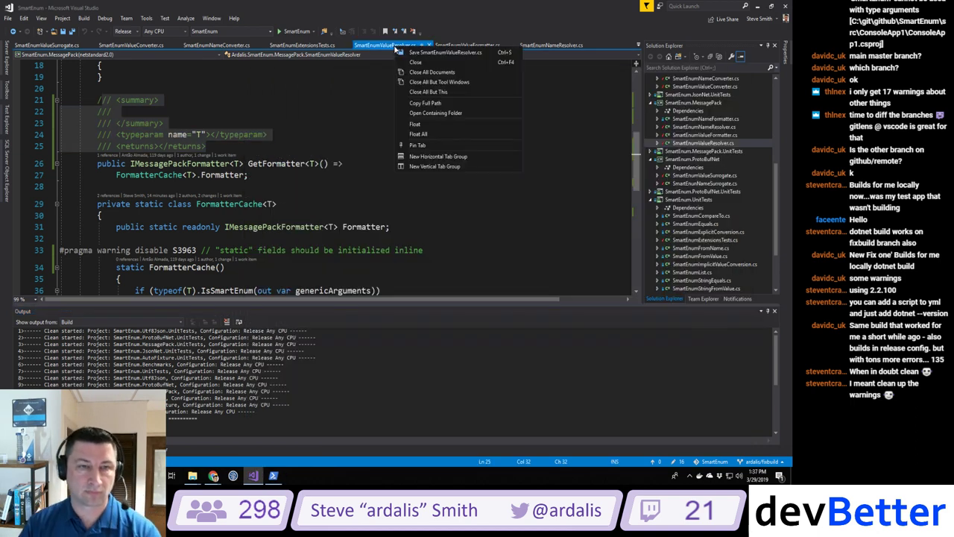
left_click(417, 70)
scroll(701, 215, "down", 3)
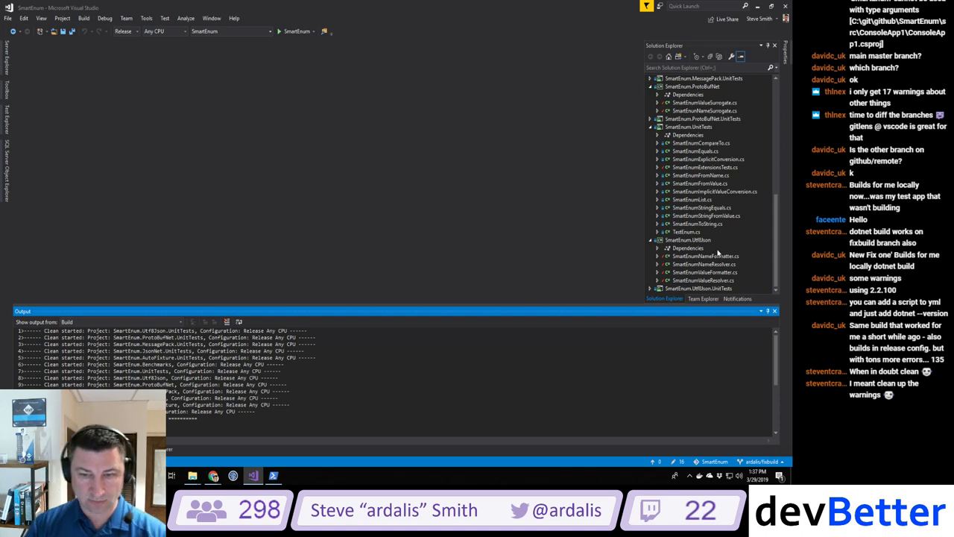
key("alt+Tab")
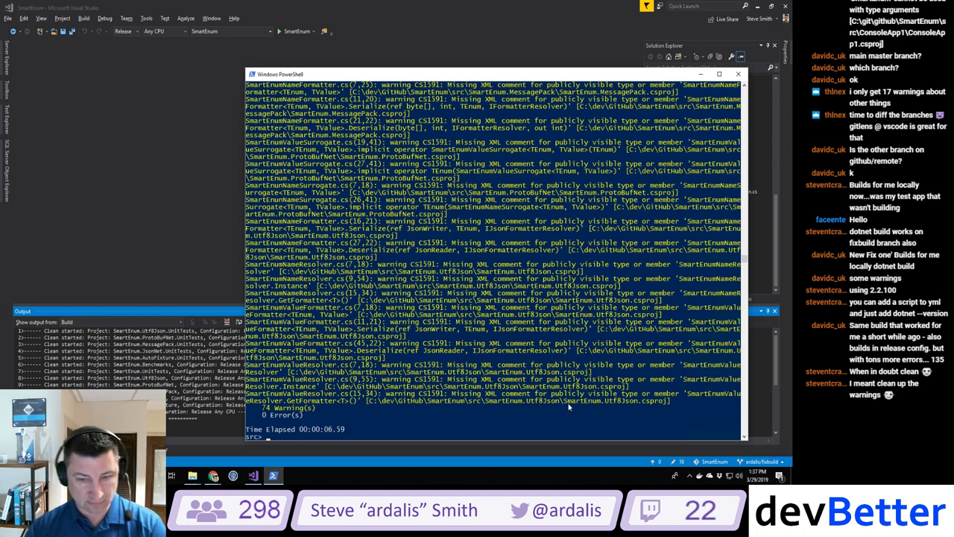
left_click_drag(568, 401, 674, 402)
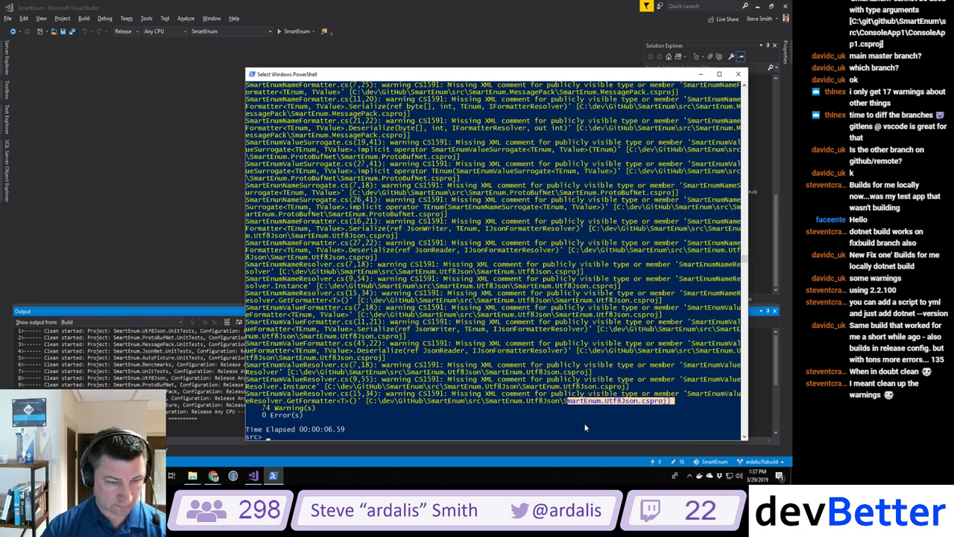
left_click(167, 224)
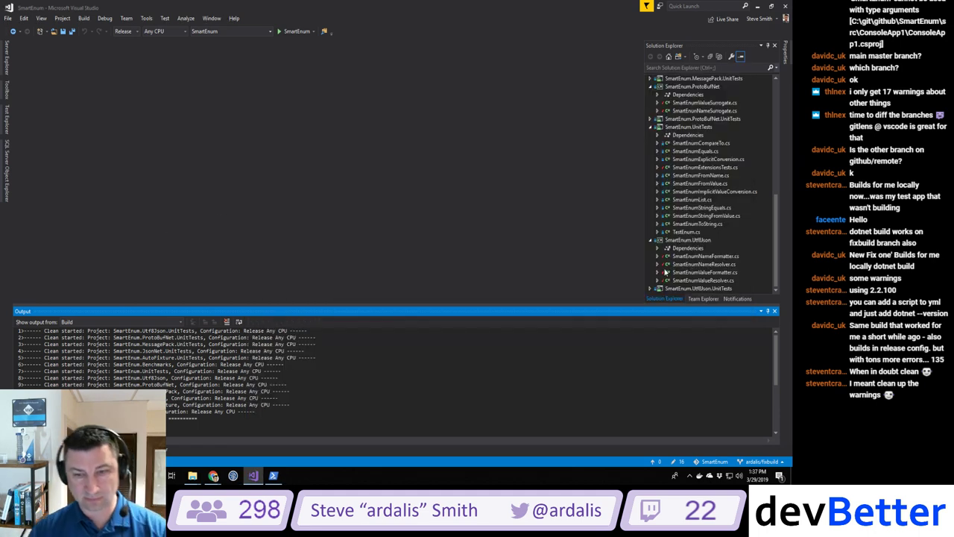
Step: Open SmartEnumValueResolver.cs and add an empty /// summary stub above GetFormatter
double_click(705, 280)
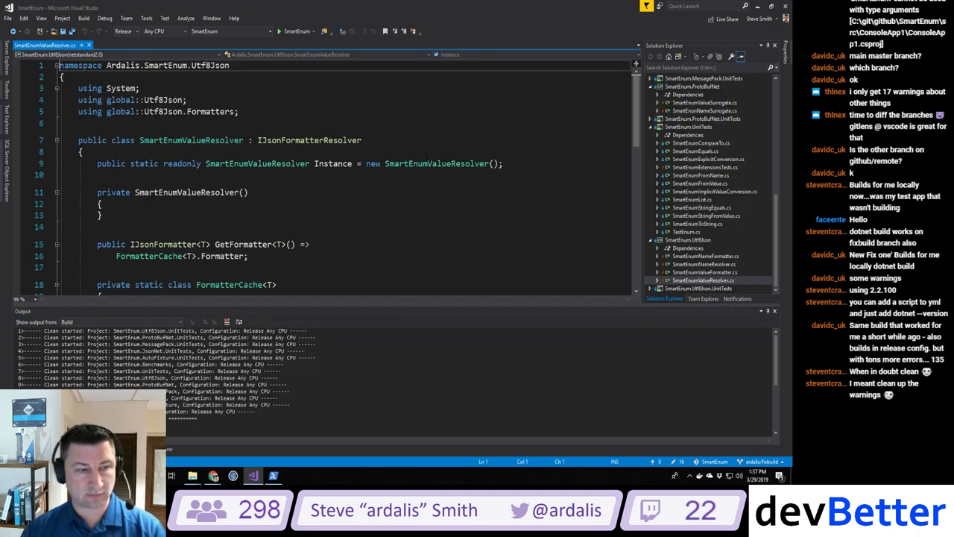
scroll(185, 205, "down", 7)
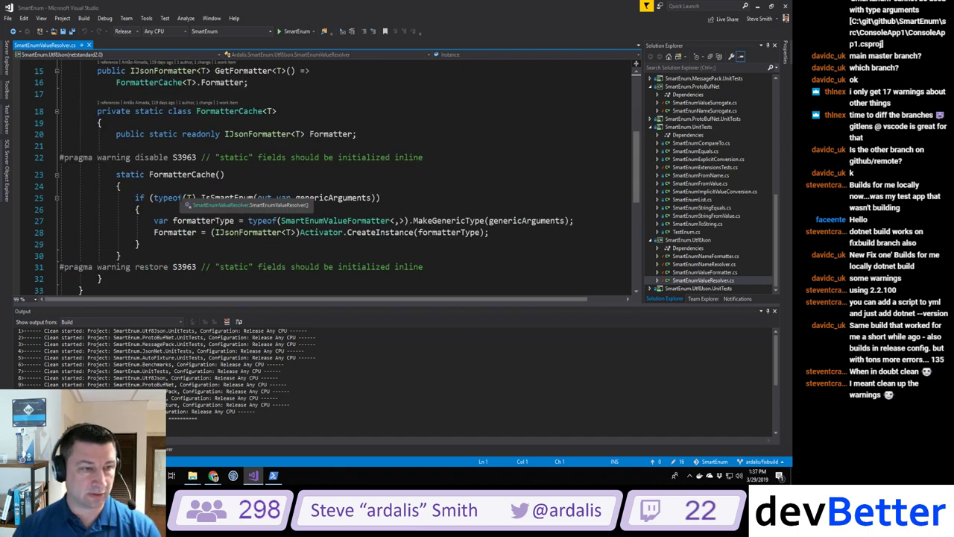
scroll(340, 237, "up", 3)
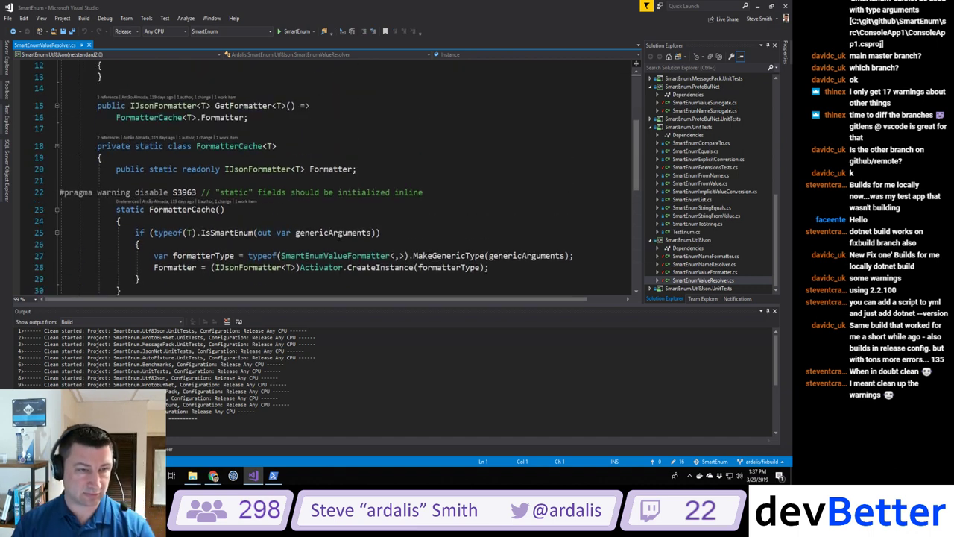
scroll(340, 237, "down", 2)
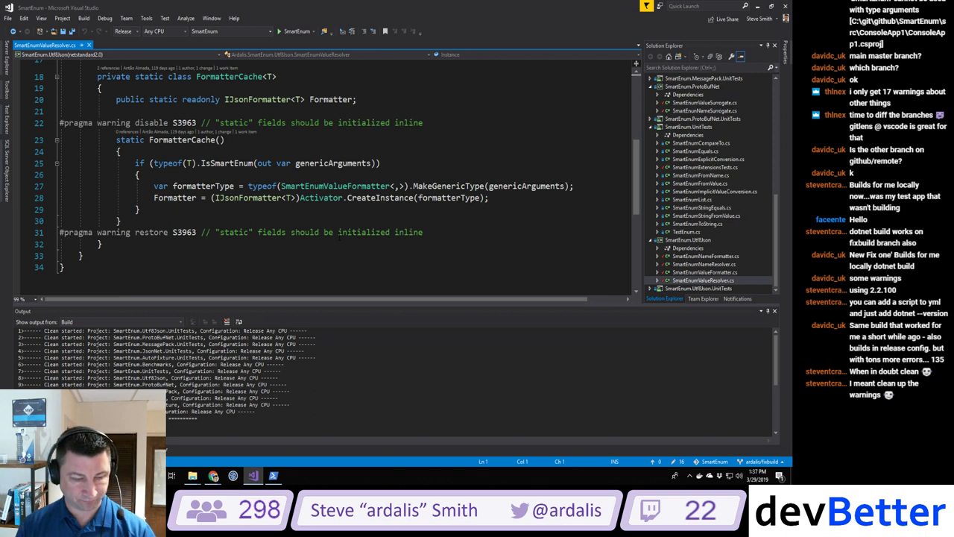
scroll(340, 237, "up", 3)
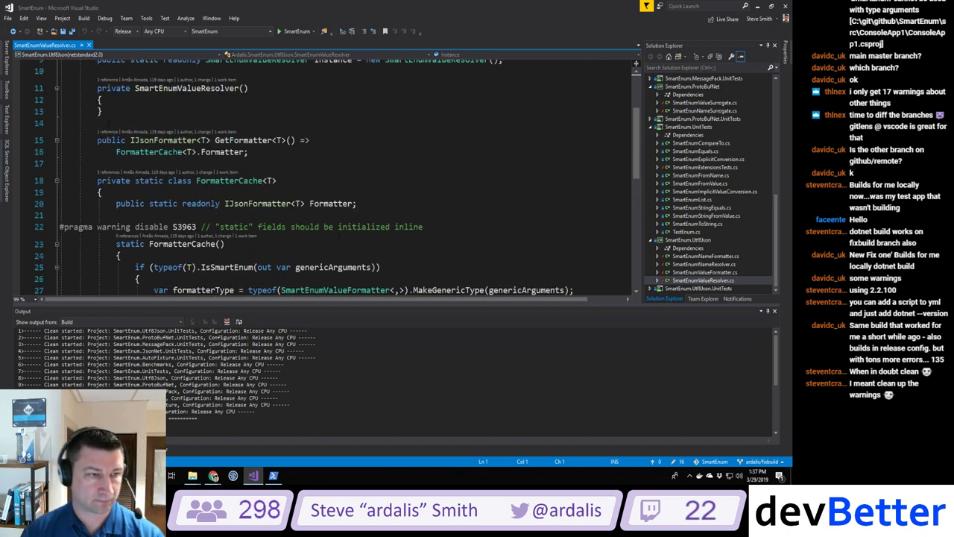
left_click(98, 140)
key("Return")
key("Up")
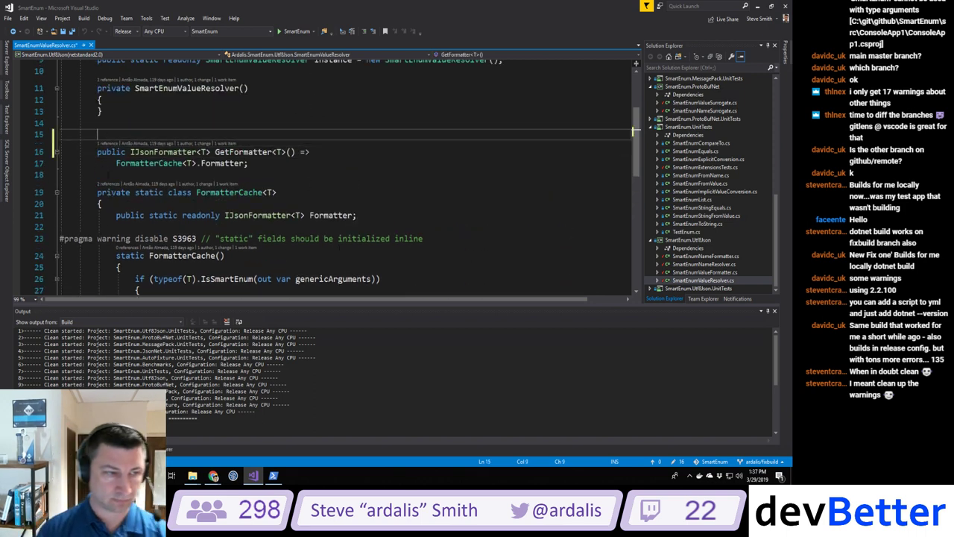
type("/// <summary>")
Step: Add /// summary stubs above the Instance field and the class declaration, then build
scroll(340, 179, "up", 3)
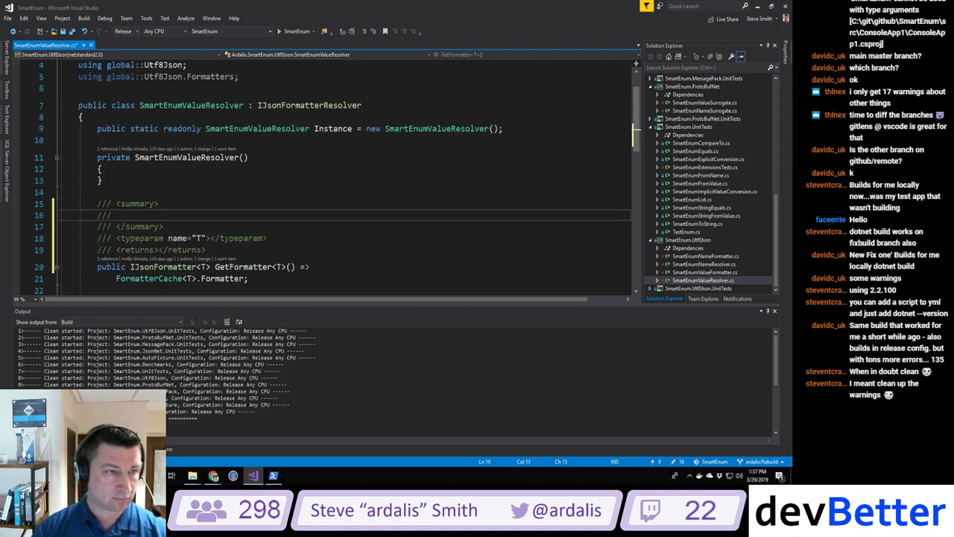
left_click(97, 163)
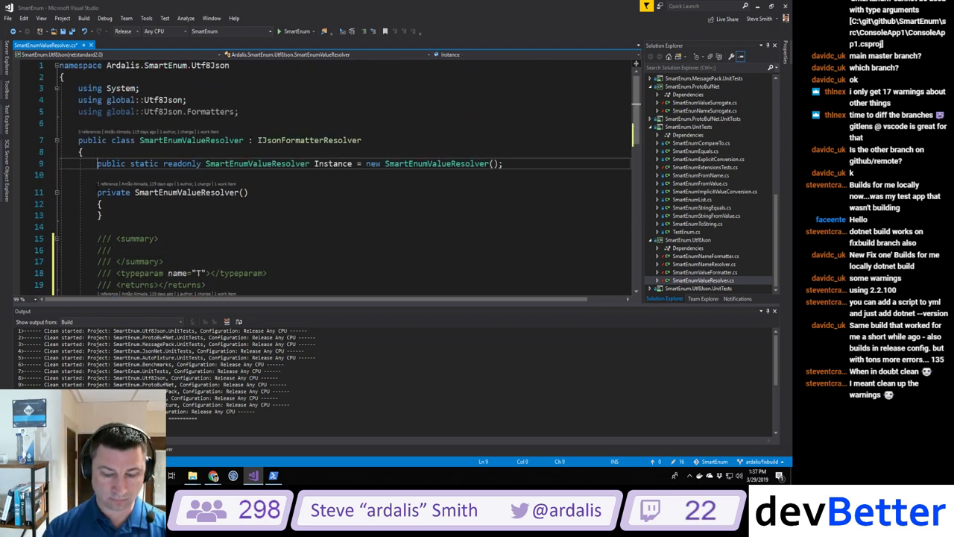
key("Return")
key("Up")
type("///")
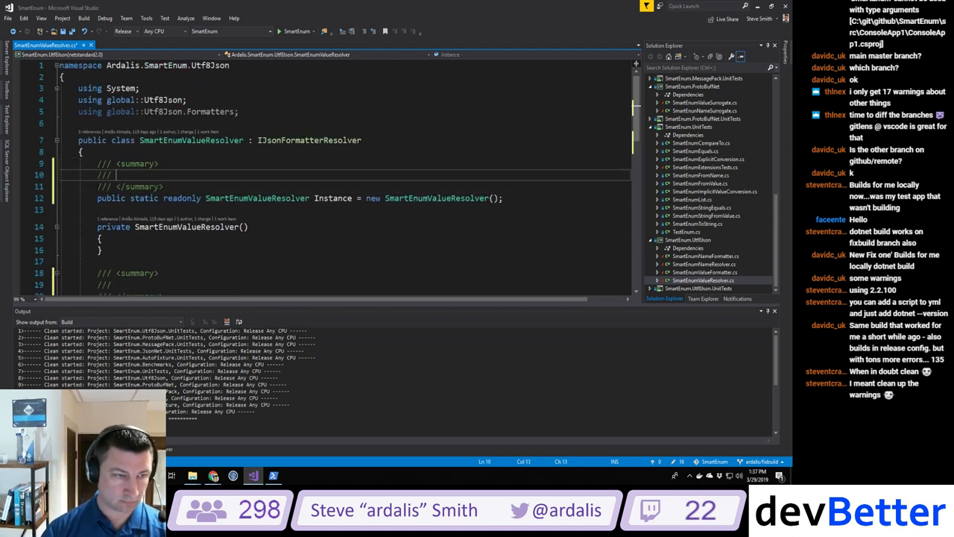
left_click(78, 140)
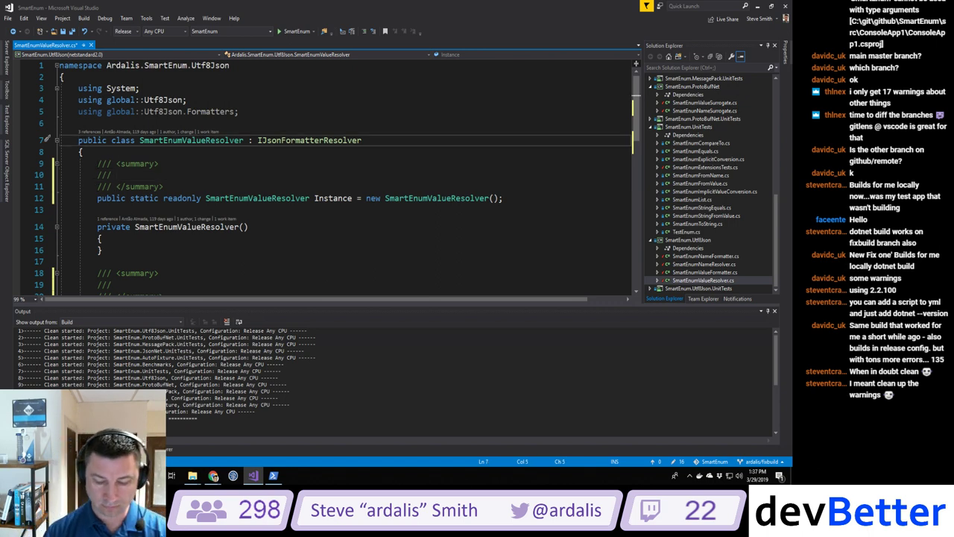
key("Return")
key("Up")
type("///")
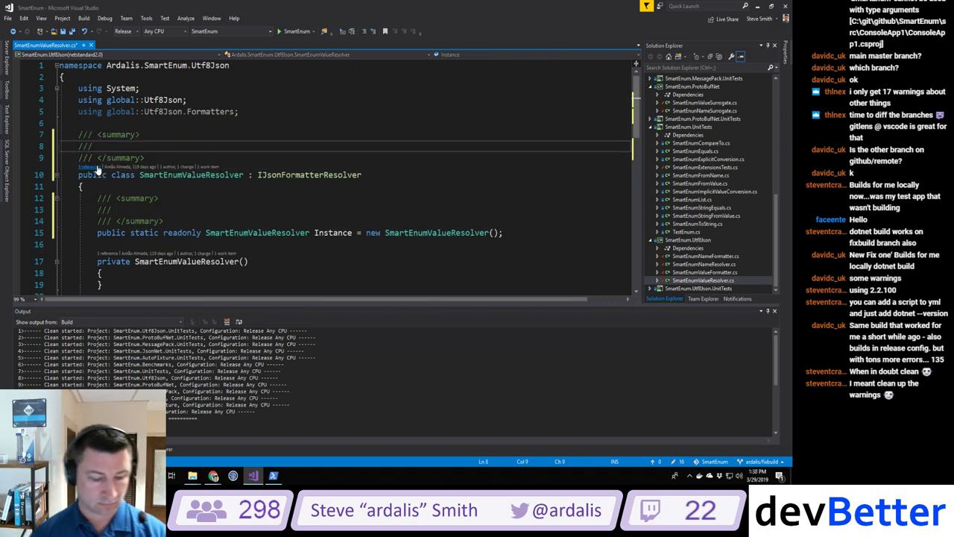
key("ctrl+shift+b")
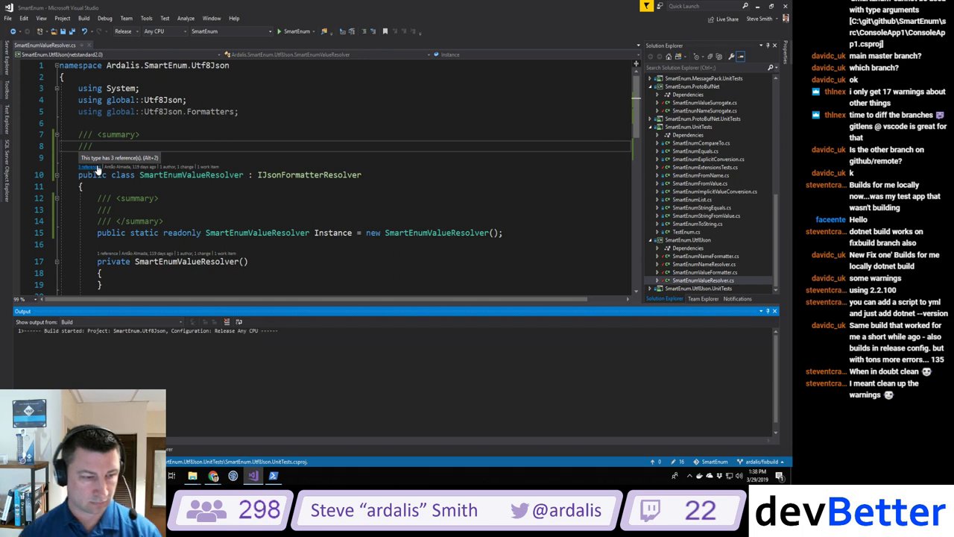
Step: Rerun the Release dotnet build in PowerShell, getting 69 warnings and a locked test DLL message
left_click(273, 475)
left_click(414, 315)
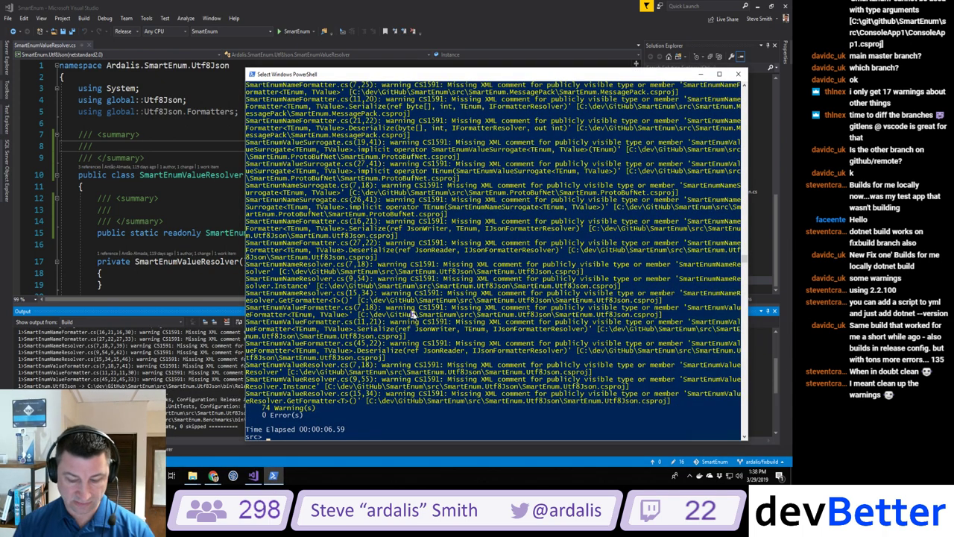
key("Up")
key("Return")
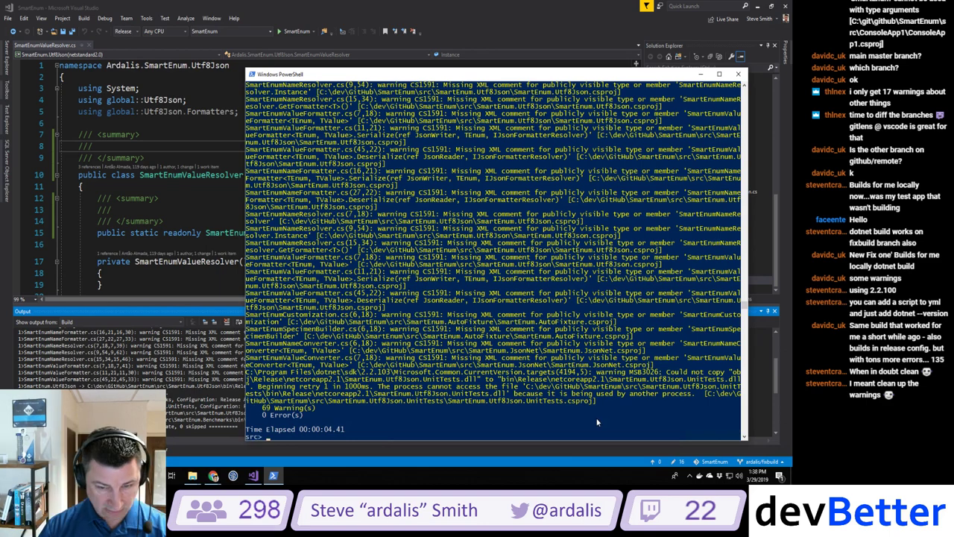
left_click_drag(511, 392, 696, 395)
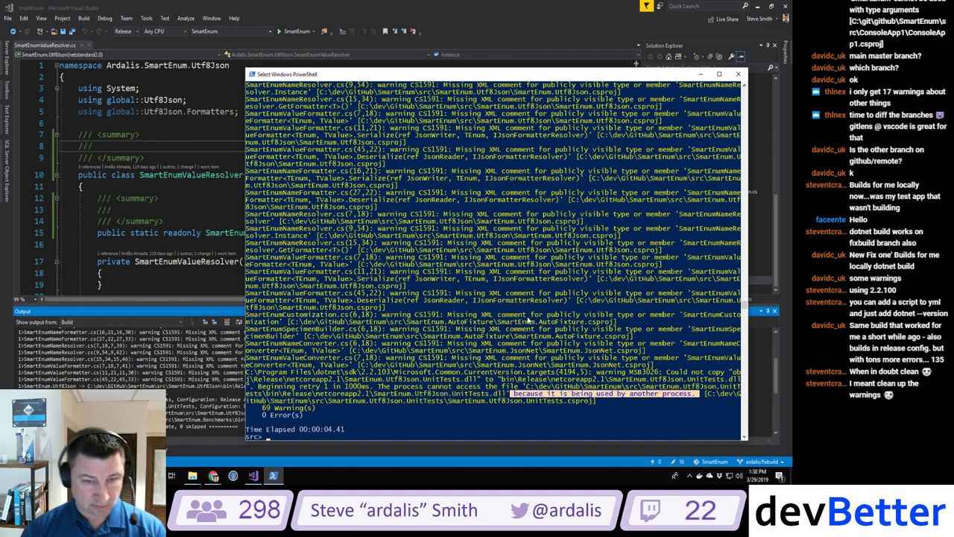
left_click(527, 316)
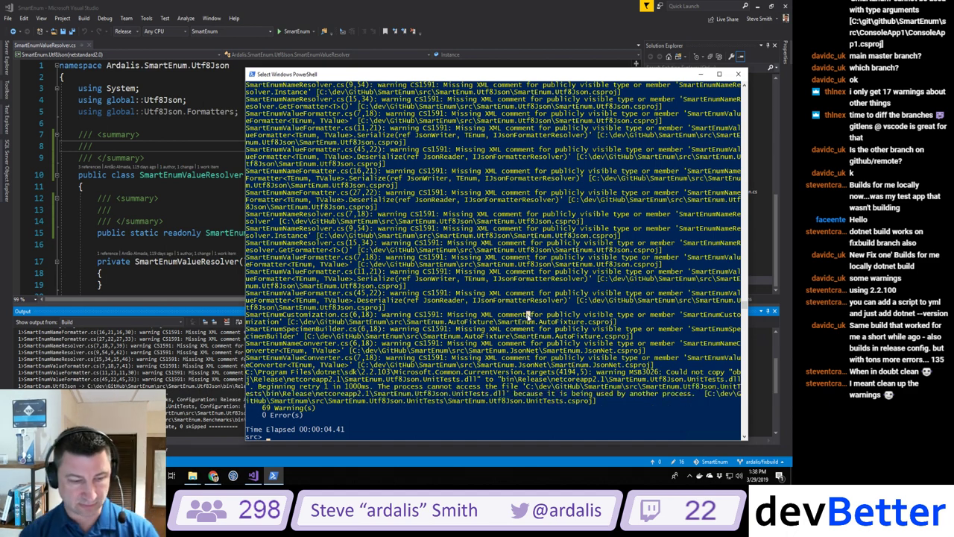
Step: Move up to the repository root, list its files and check git status
type("cd ..")
key("Return")
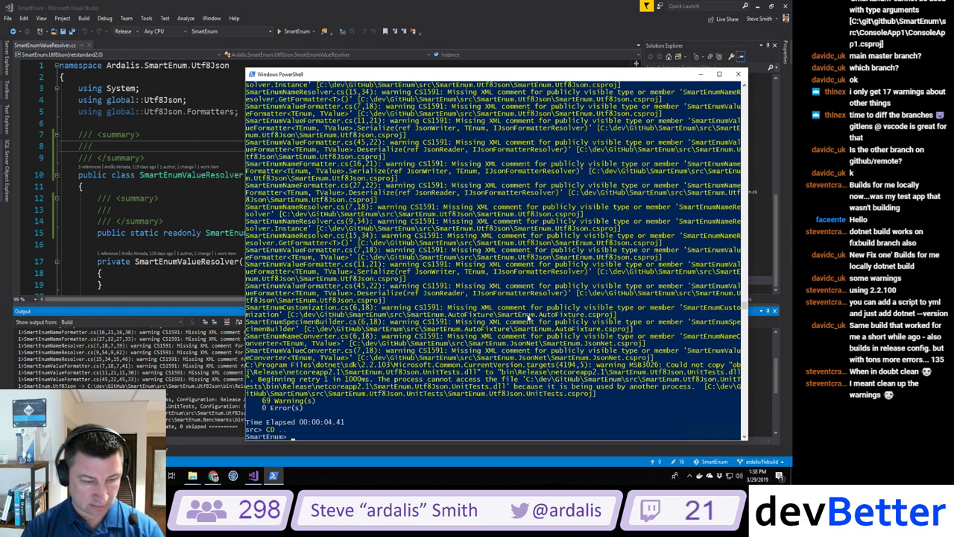
type("ls")
key("Return")
type("cd")
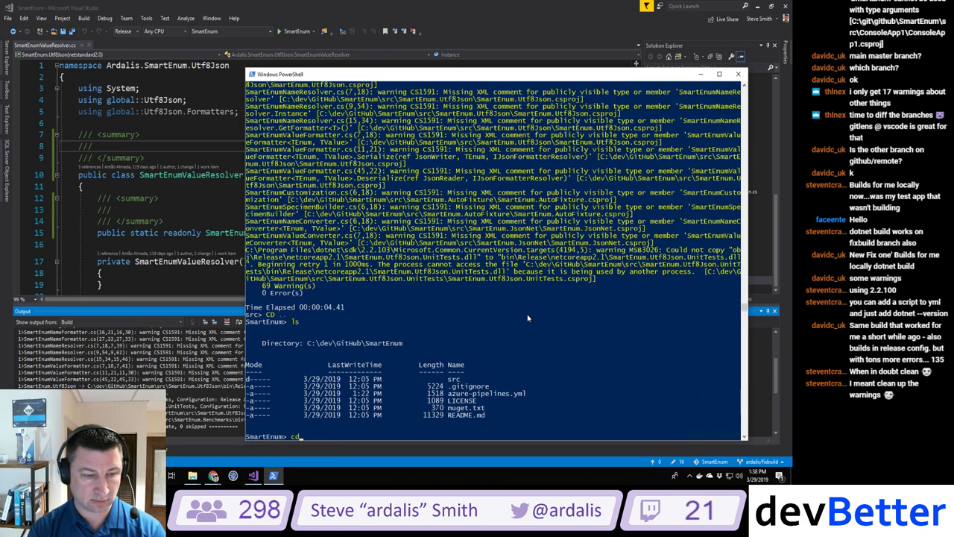
key("BackSpace")
key("BackSpace")
type("git statu")
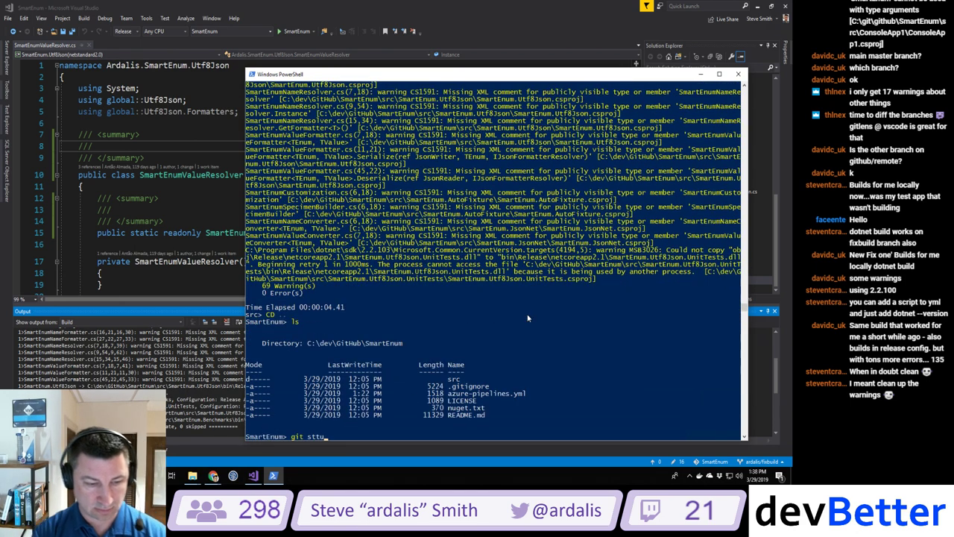
type("s")
key("Return")
Step: Stage all changes, commit them as 'cleaning up warnings' and push to the remote branch
type("git commit")
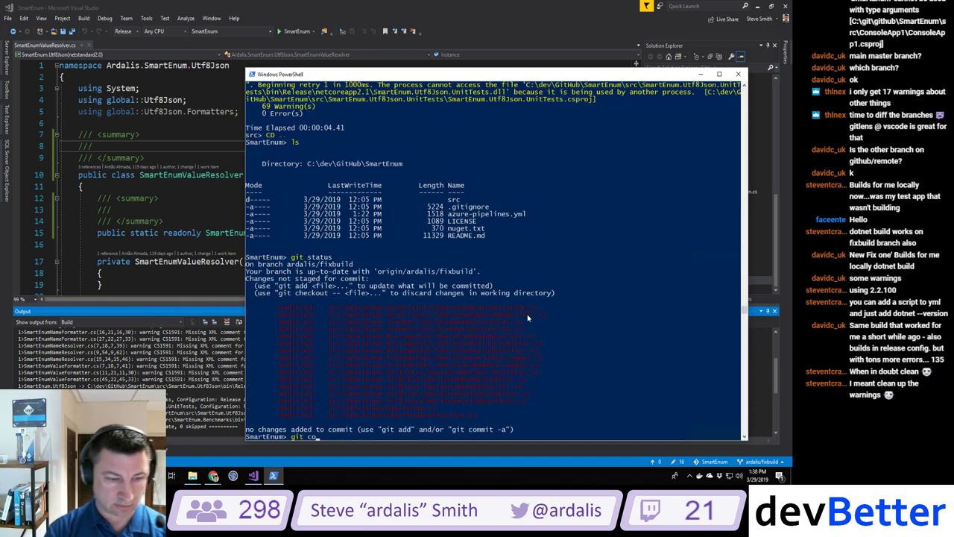
key("BackSpace")
key("BackSpace")
key("BackSpace")
key("BackSpace")
key("BackSpace")
key("BackSpace")
type("add .")
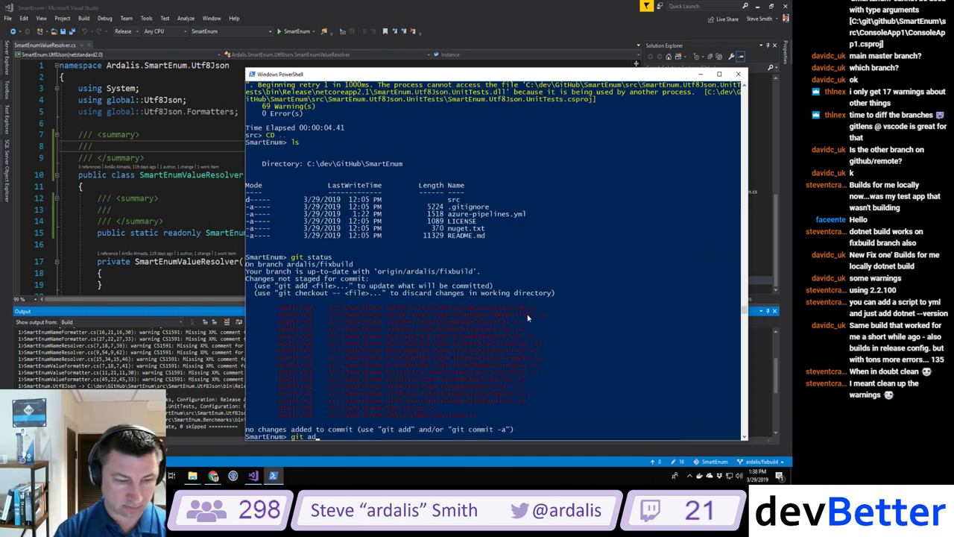
key("Return")
type("git commit ")
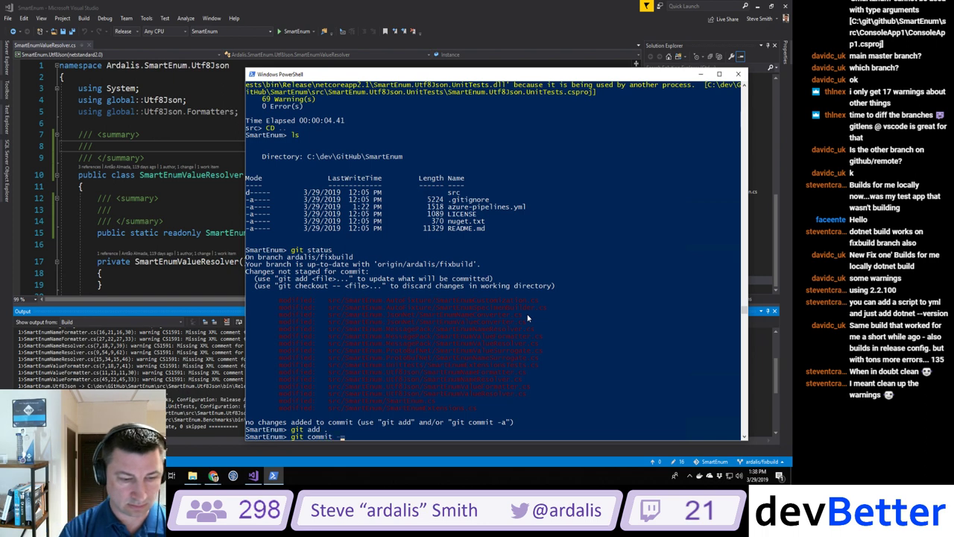
type("-m 'cleaning up wa")
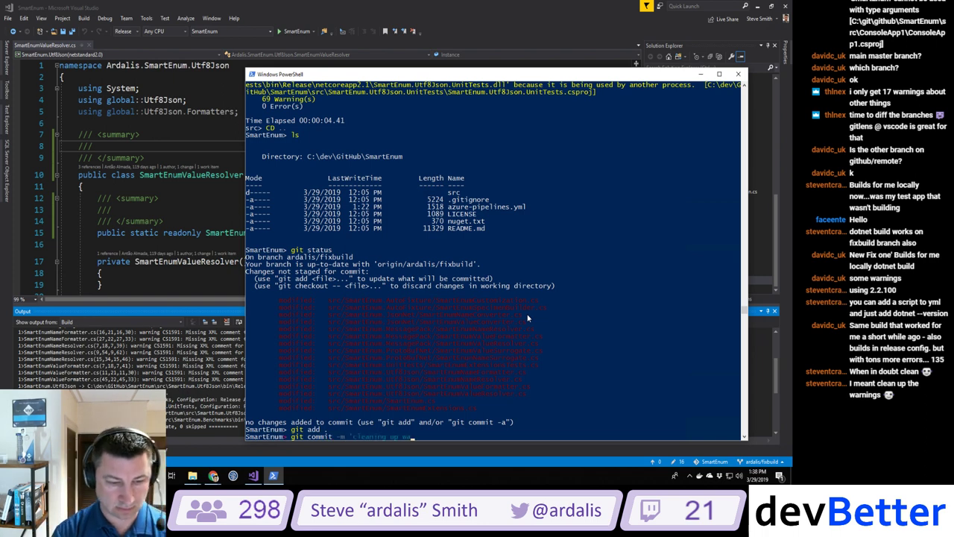
type("rnings'")
key("Return")
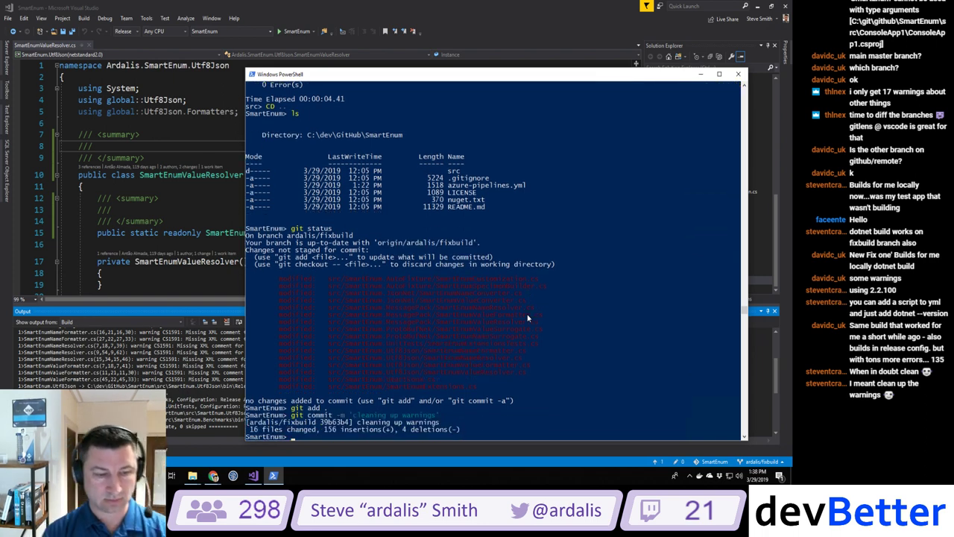
type("git push")
key("Return")
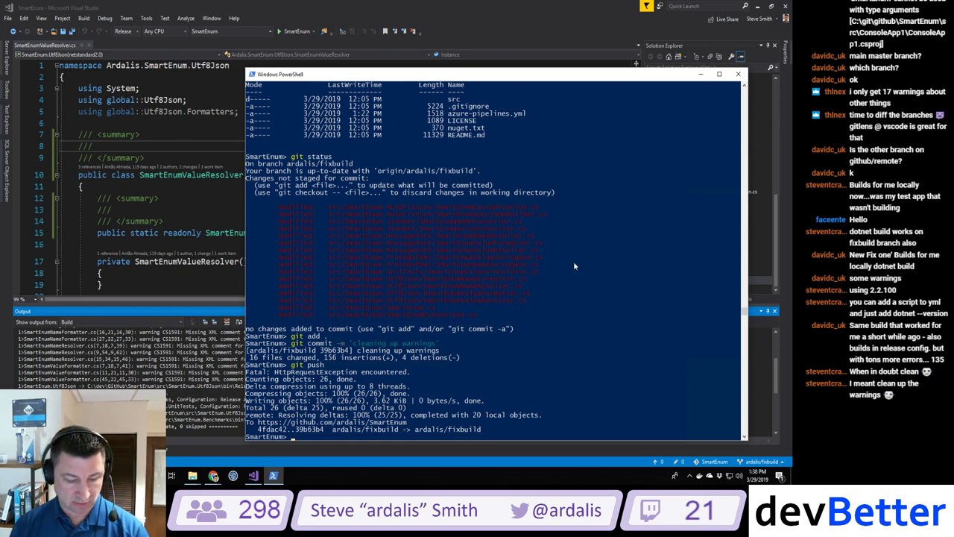
key("alt+Tab")
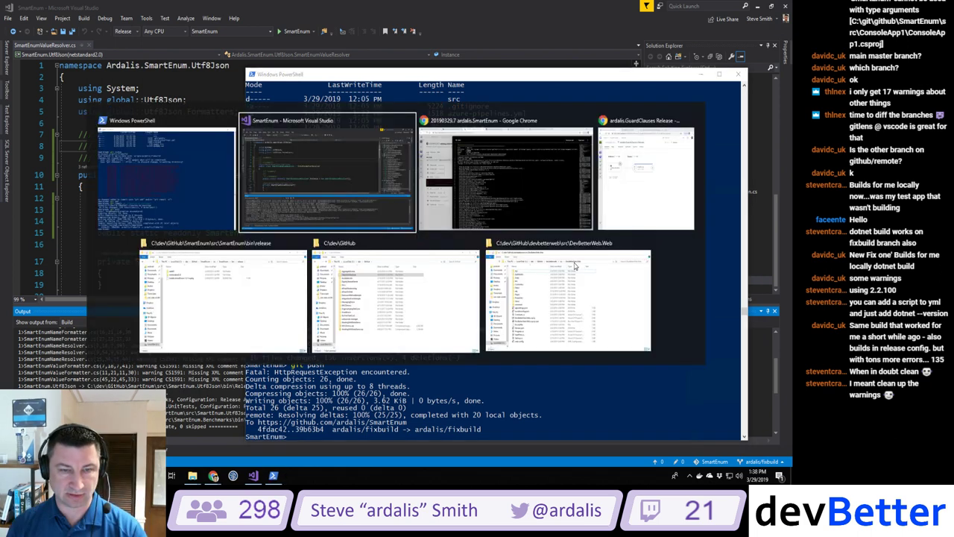
Step: Switch to the Azure DevOps page and close the build log panel to view the failed build summary
key("Tab")
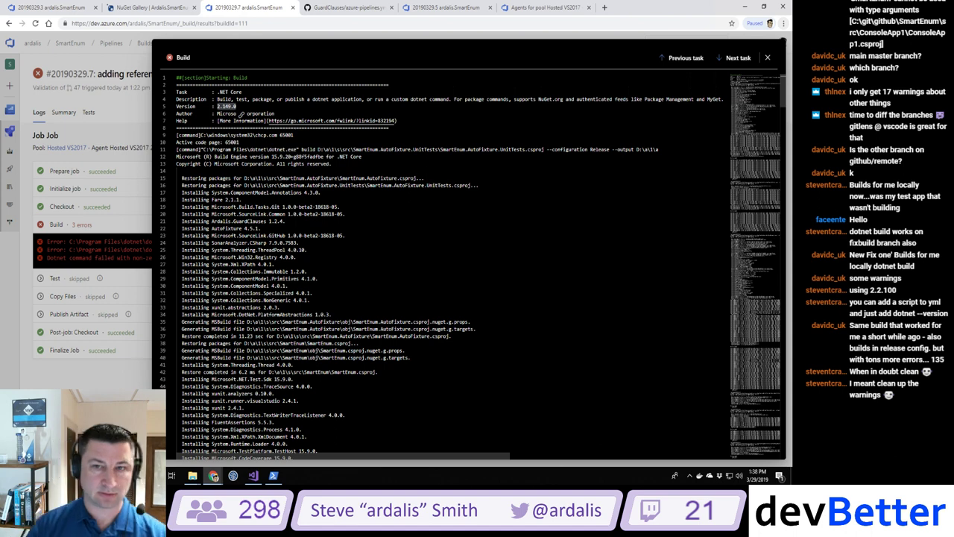
left_click(768, 57)
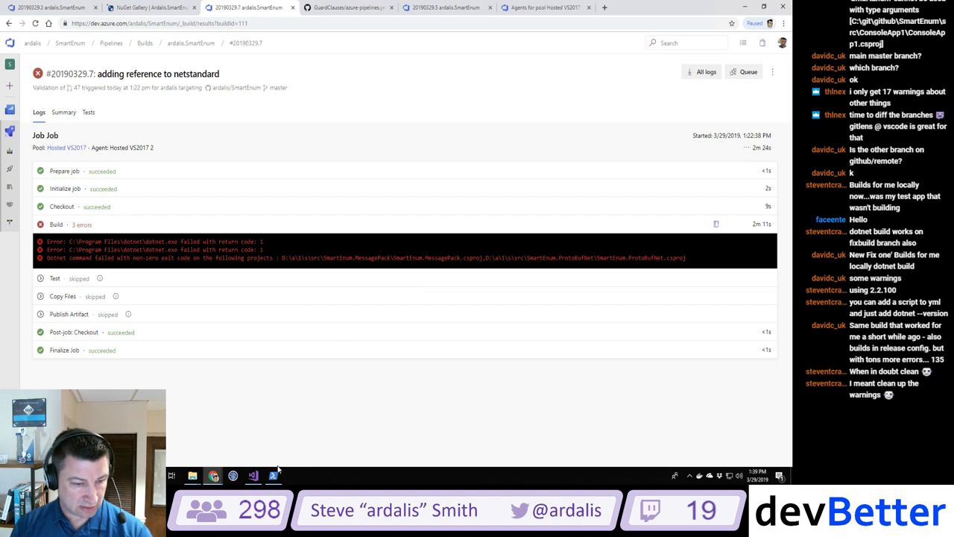
Step: Add the existing .editorconfig file to the SmartEnum Solution folder
left_click(252, 477)
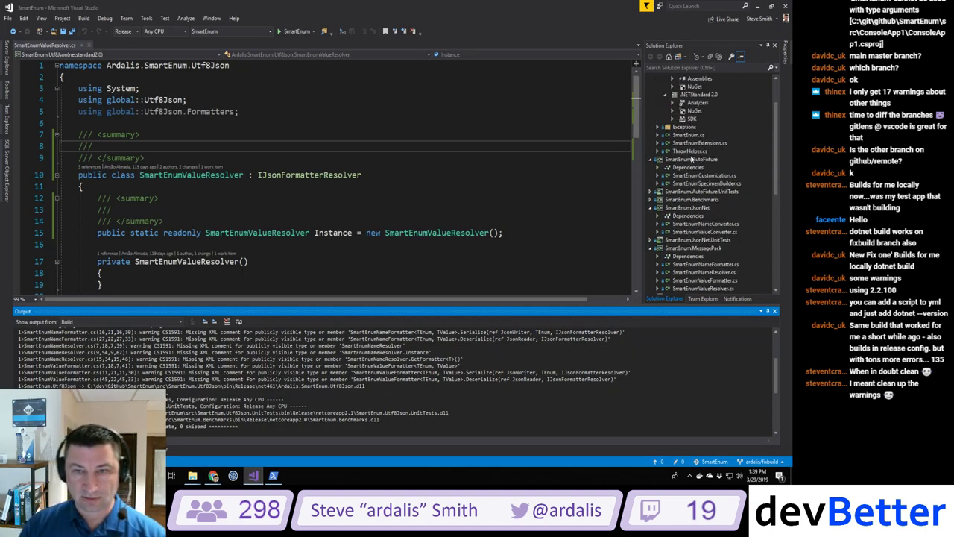
left_click(650, 87)
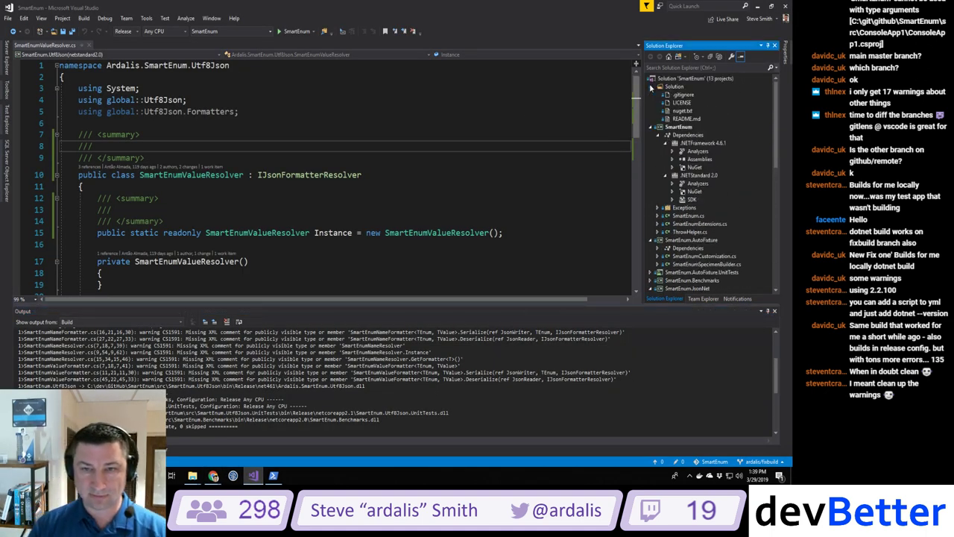
right_click(677, 88)
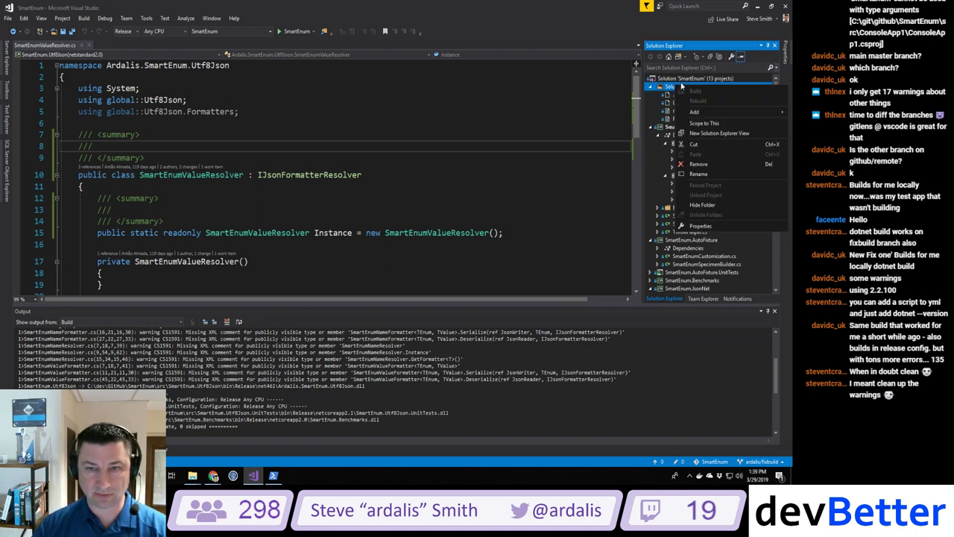
mouse_move(708, 115)
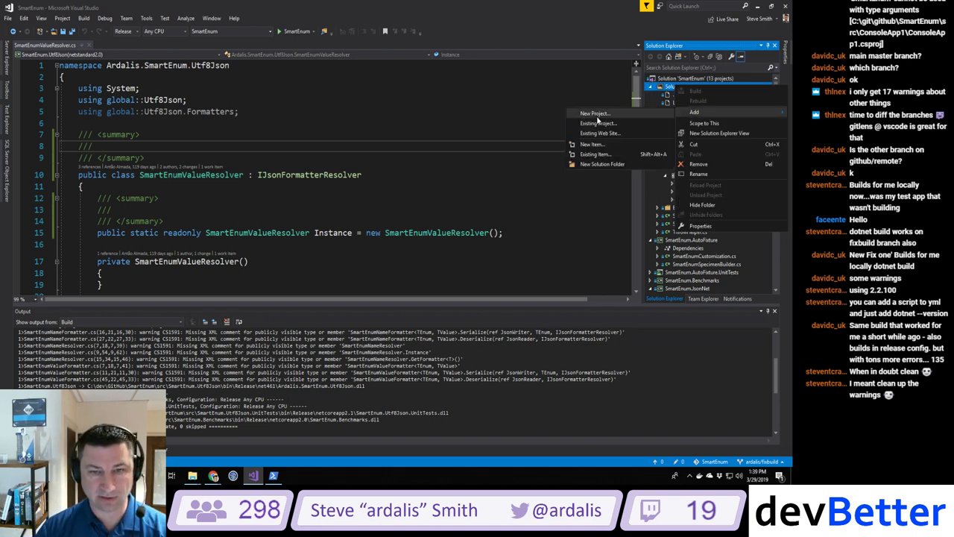
left_click(597, 153)
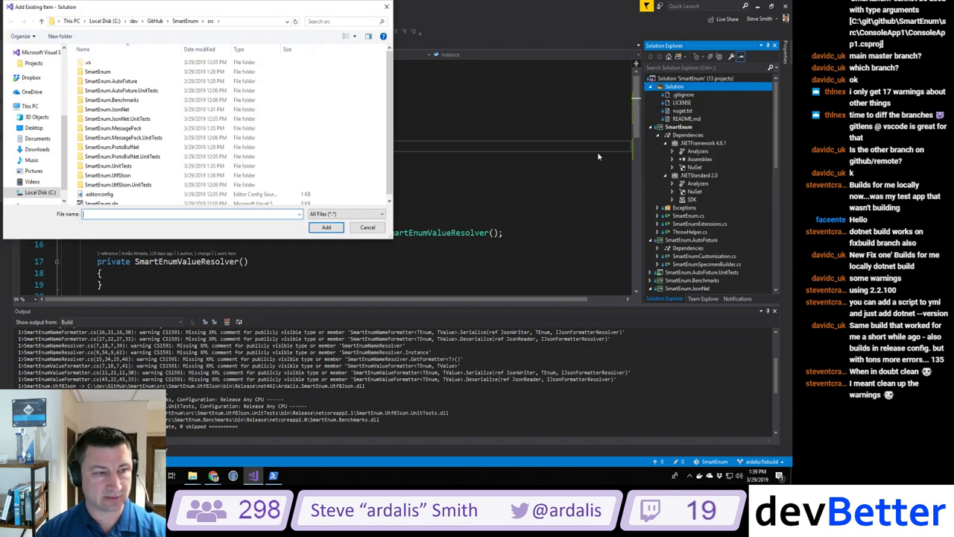
scroll(149, 116, "down", 1)
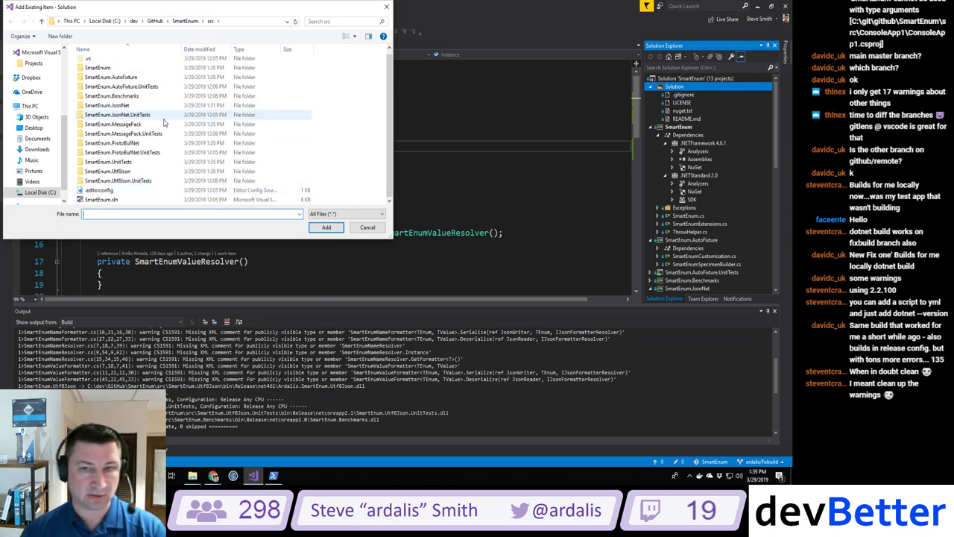
left_click(99, 190)
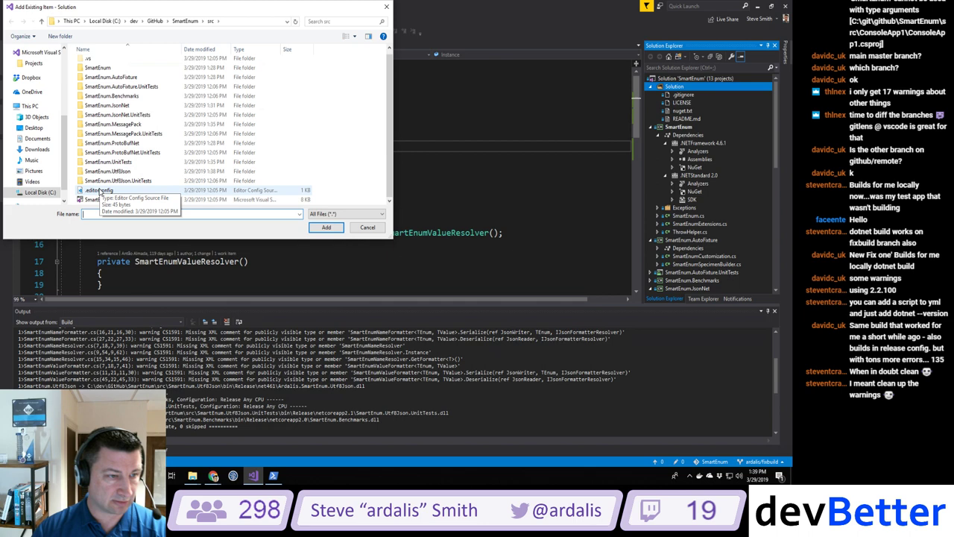
left_click(326, 228)
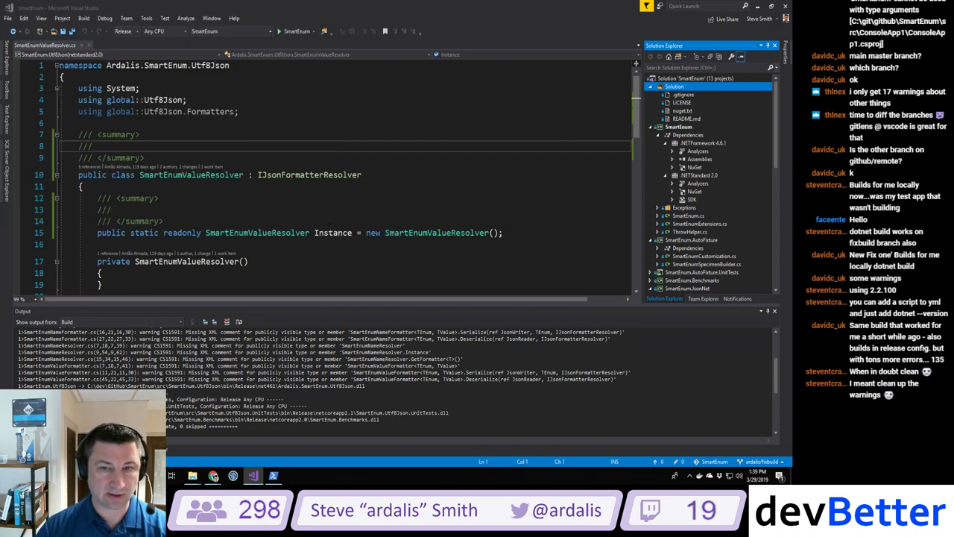
Step: Add azure-pipelines.yml from the repository root to the Solution folder
right_click(675, 87)
mouse_move(701, 112)
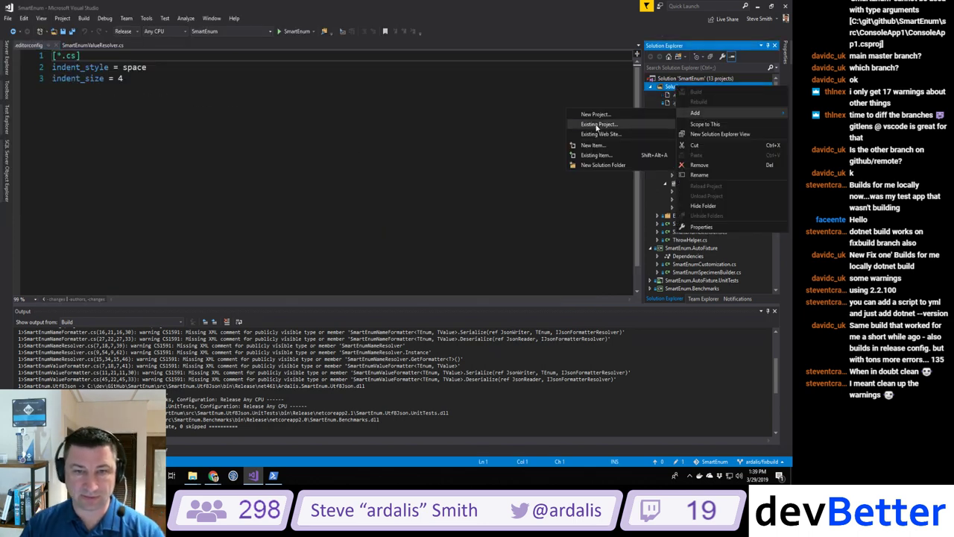
left_click(594, 155)
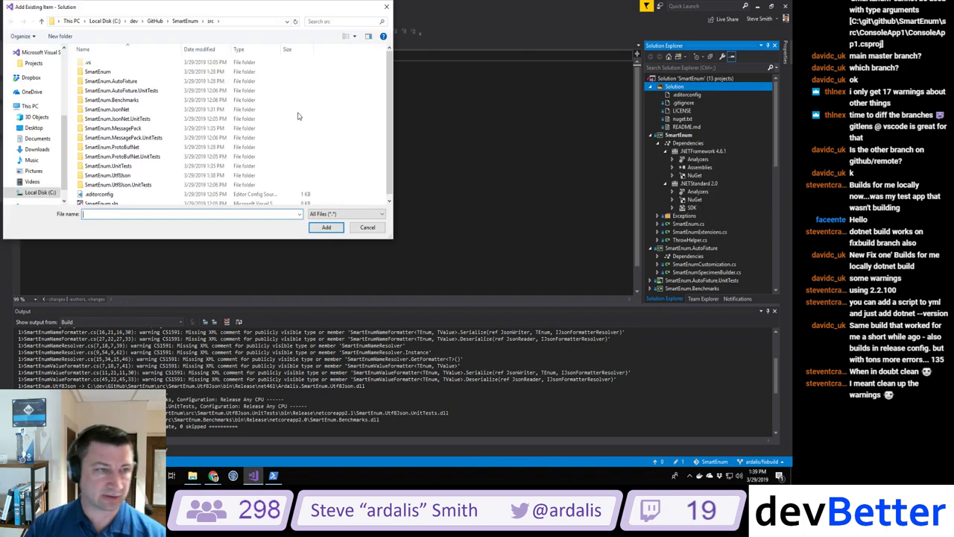
left_click(186, 21)
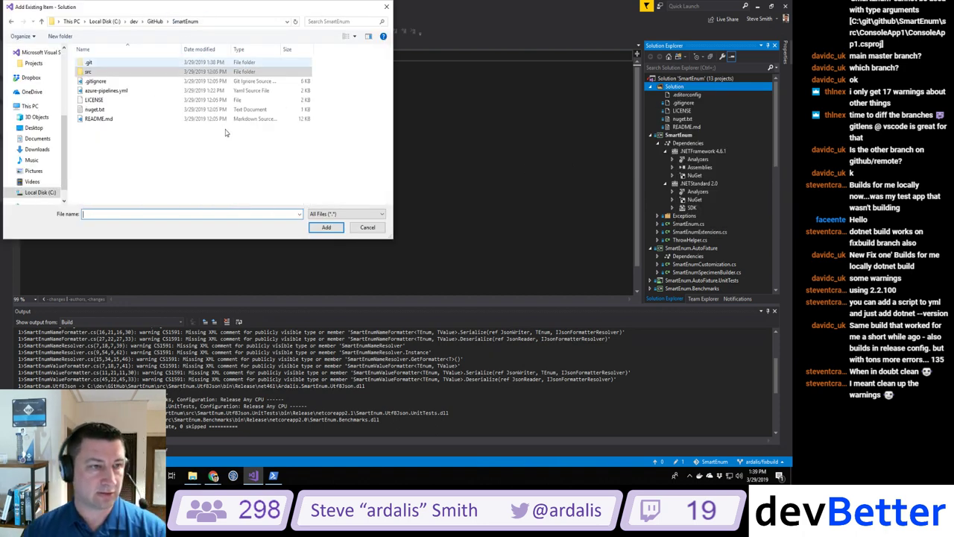
left_click(108, 90)
left_click(328, 228)
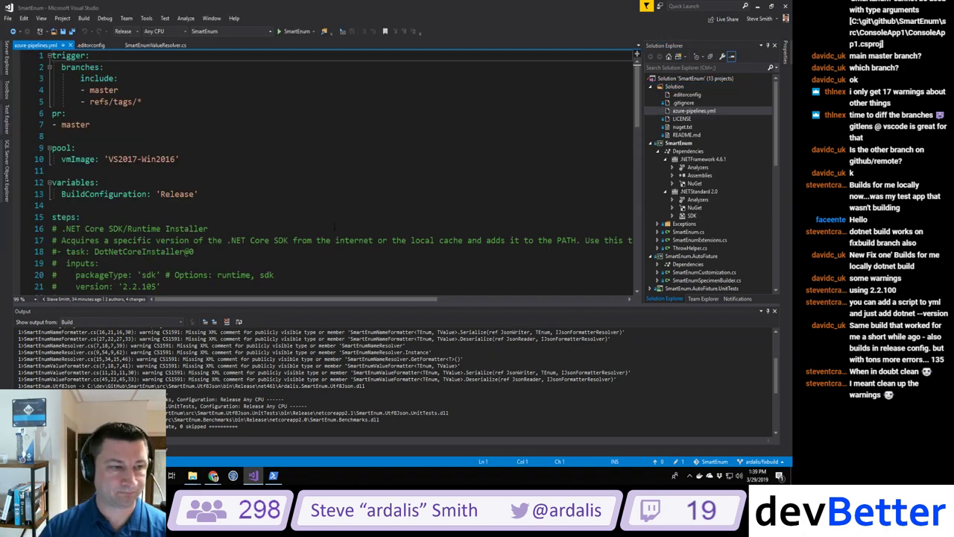
Step: Insert a 'script: dotnet --version' line after line 28, just before the Build task
scroll(334, 227, "down", 5)
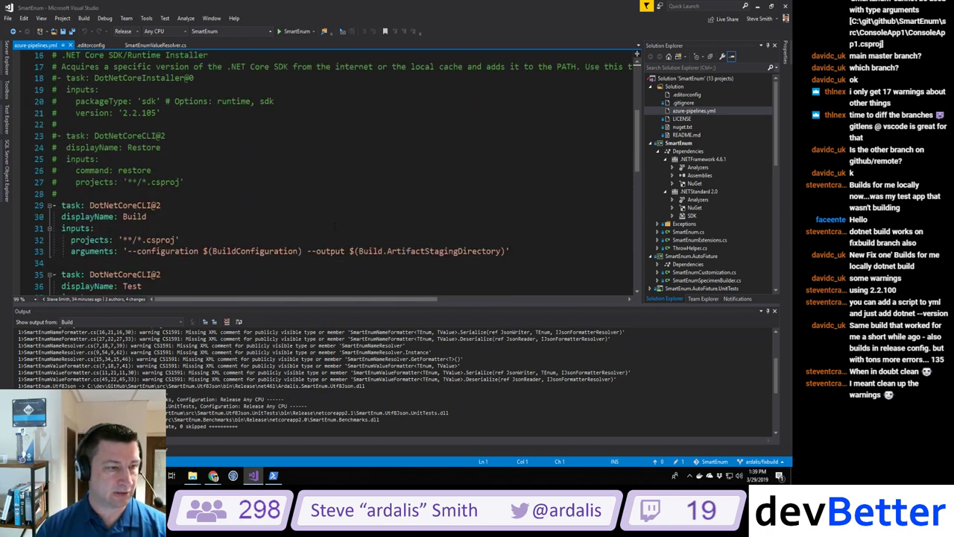
scroll(334, 226, "down", 3)
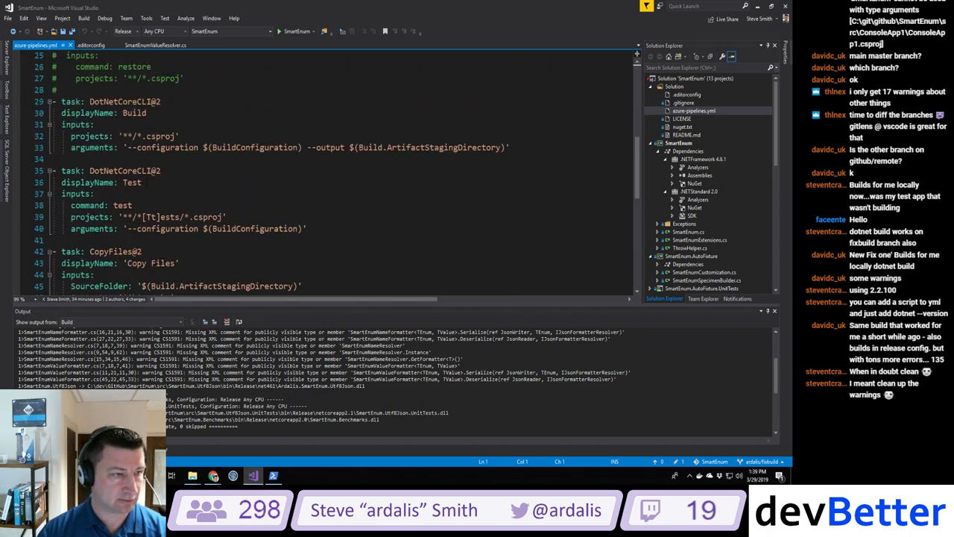
scroll(334, 227, "down", 6)
scroll(334, 227, "up", 7)
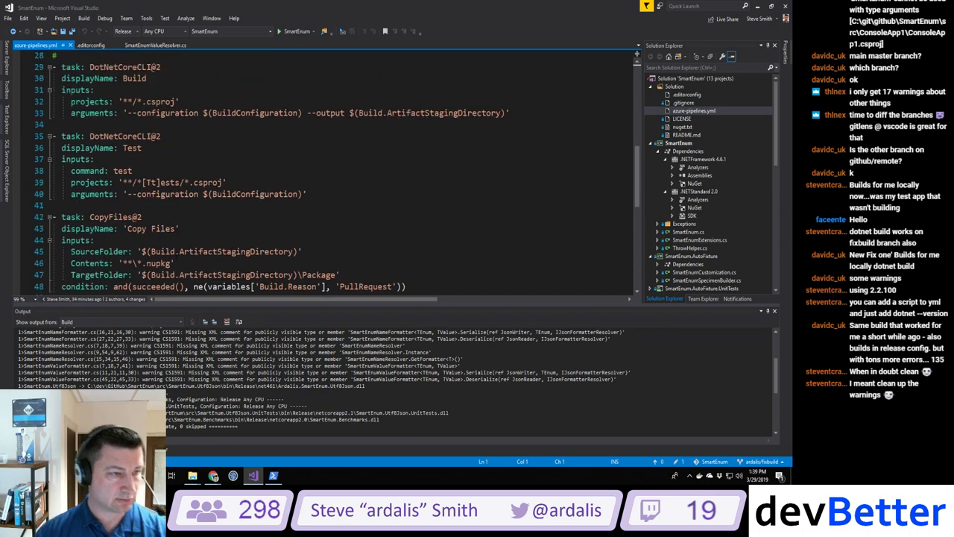
scroll(176, 256, "up", 1)
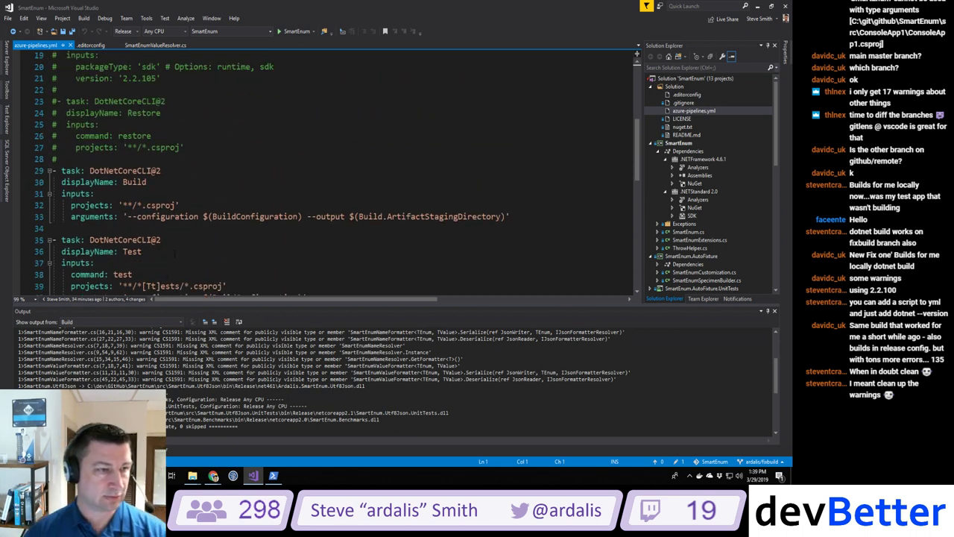
scroll(334, 168, "up", 2)
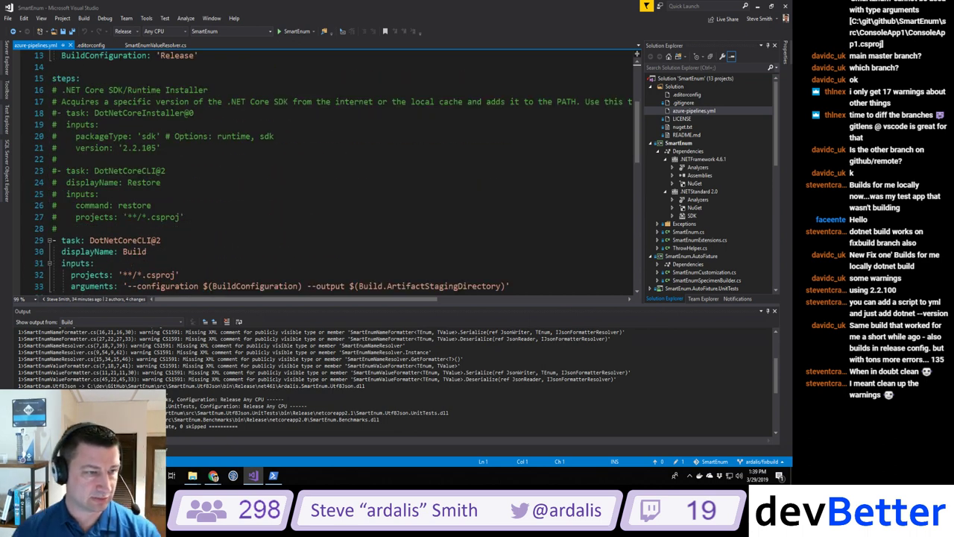
scroll(333, 173, "down", 1)
left_click(79, 191)
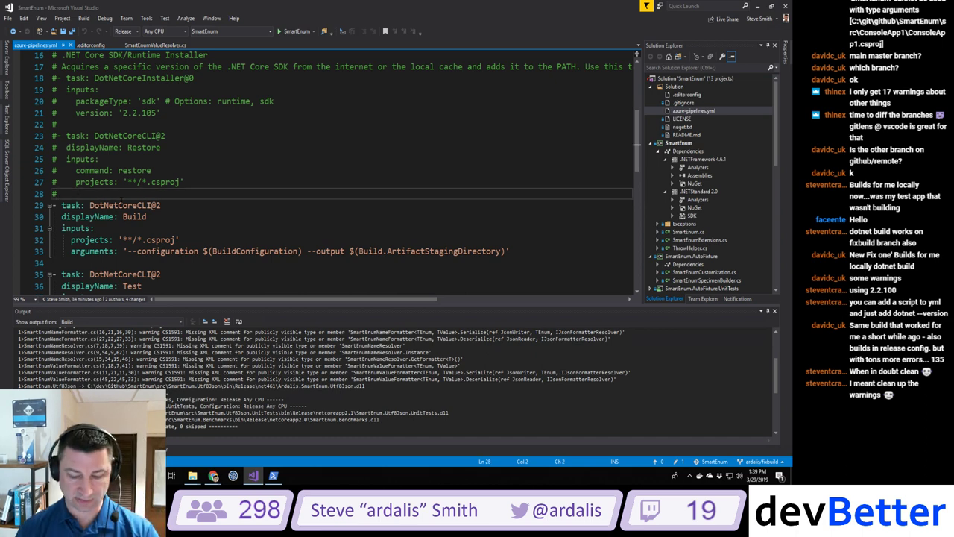
key("Return")
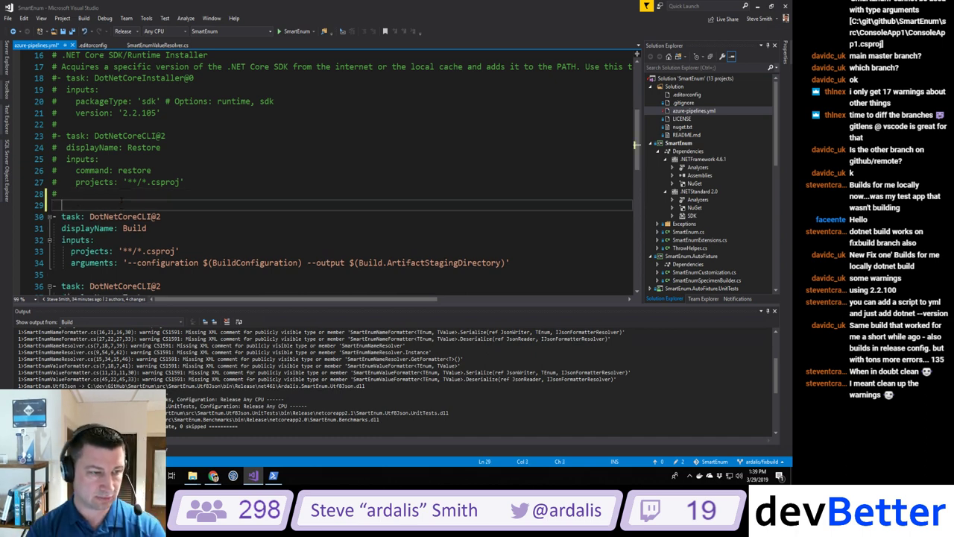
type("script: dotnet ")
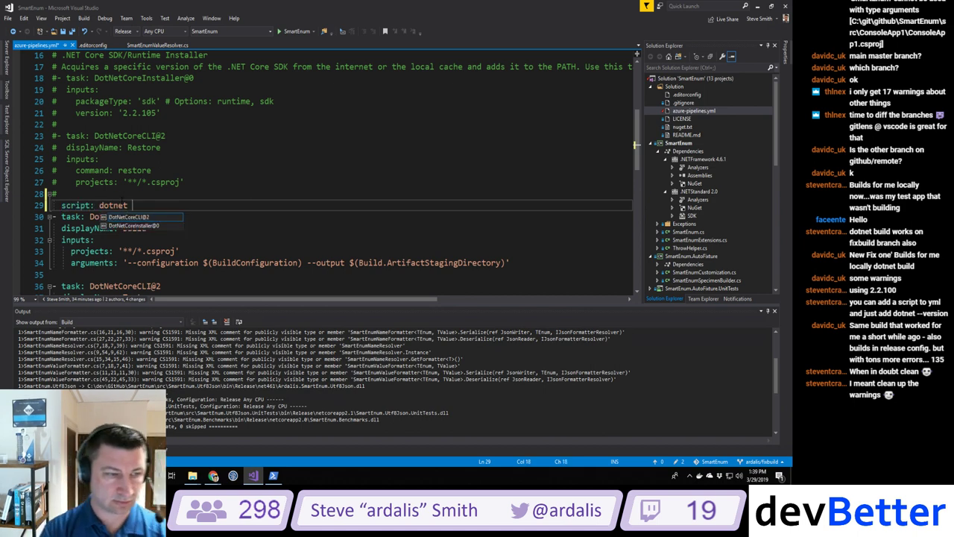
type("--version")
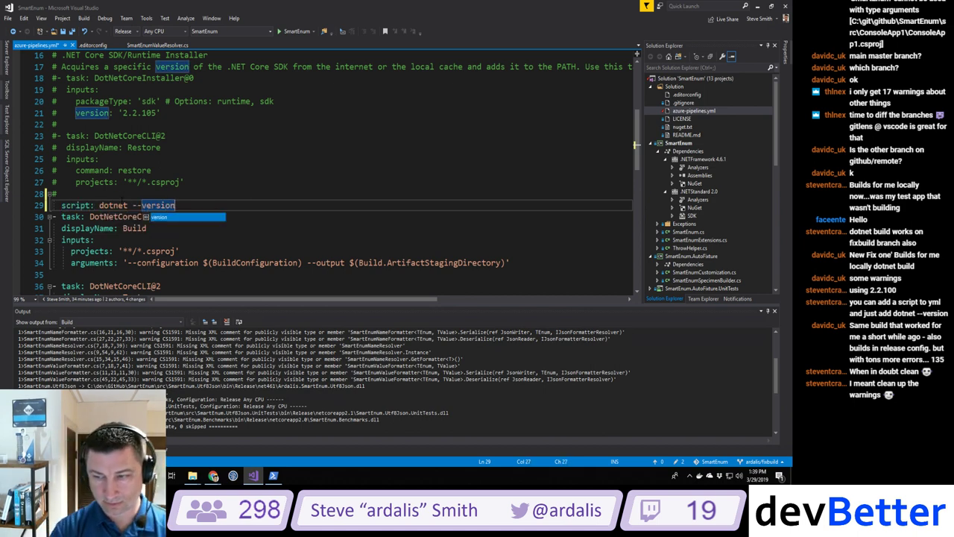
key("Escape")
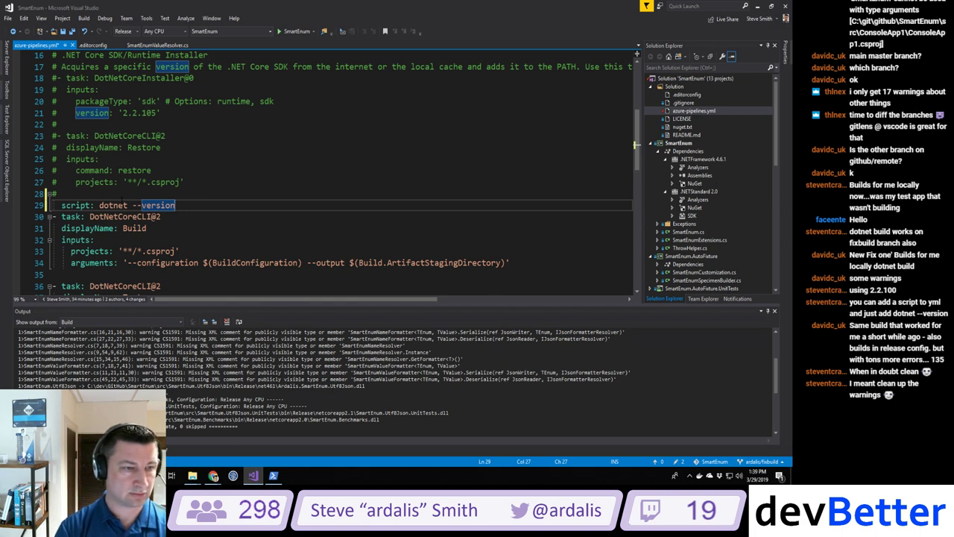
key("Return")
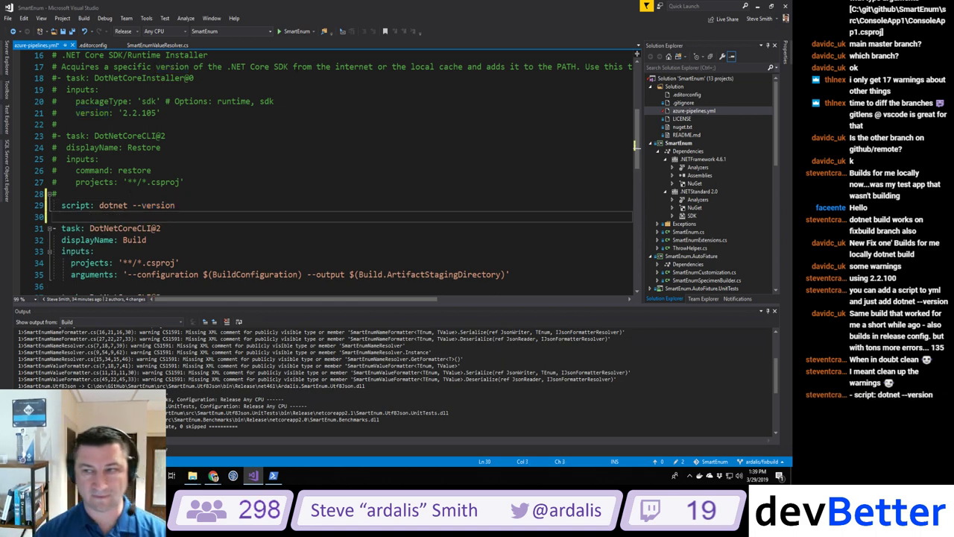
key("alt+Tab")
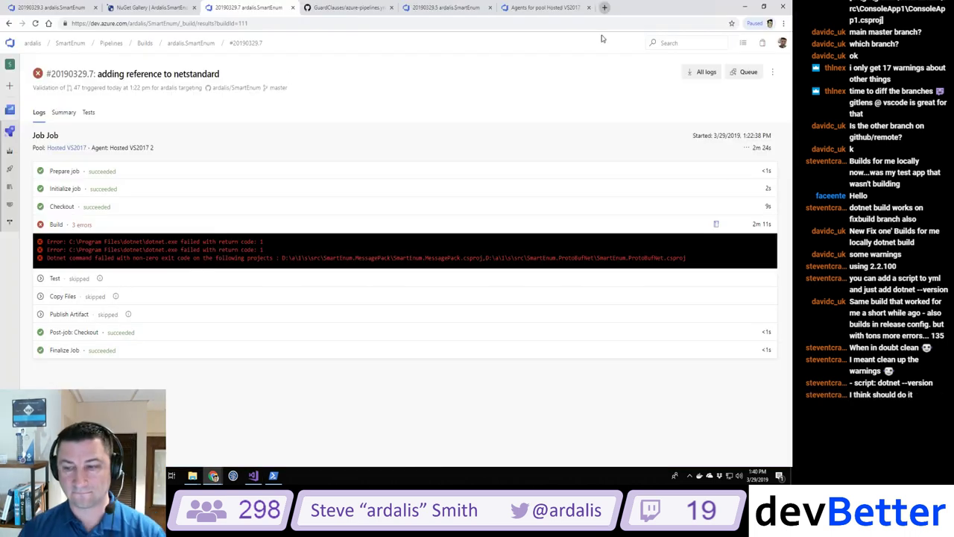
Step: Search Google for 'azure pipelineyaml script dotnet version' and open the YAML schema reference
key("ctrl+t")
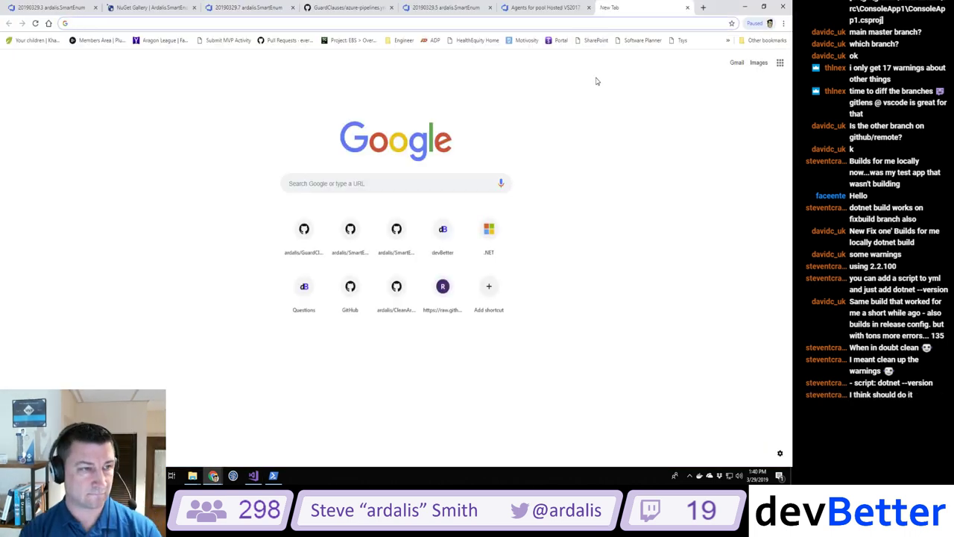
type("azure pipe")
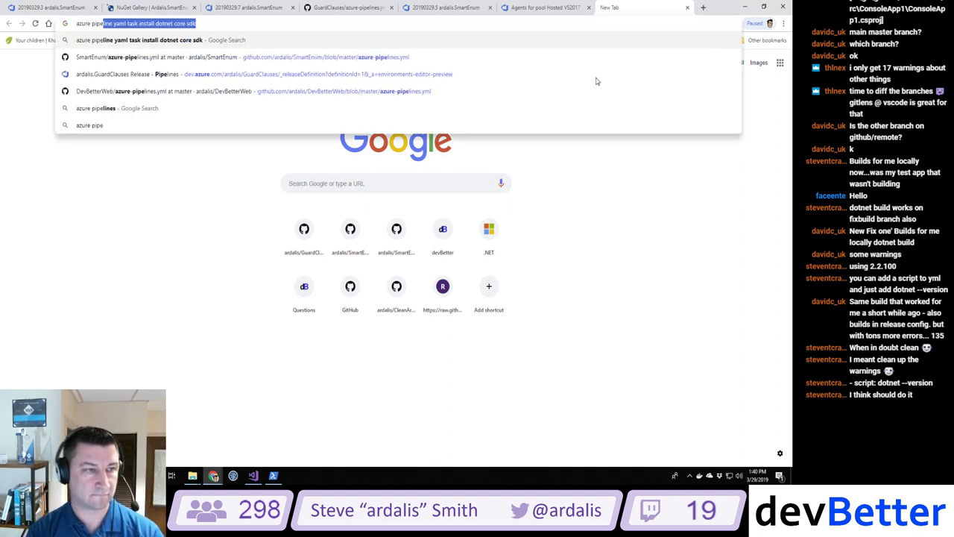
type("lineyaml scr")
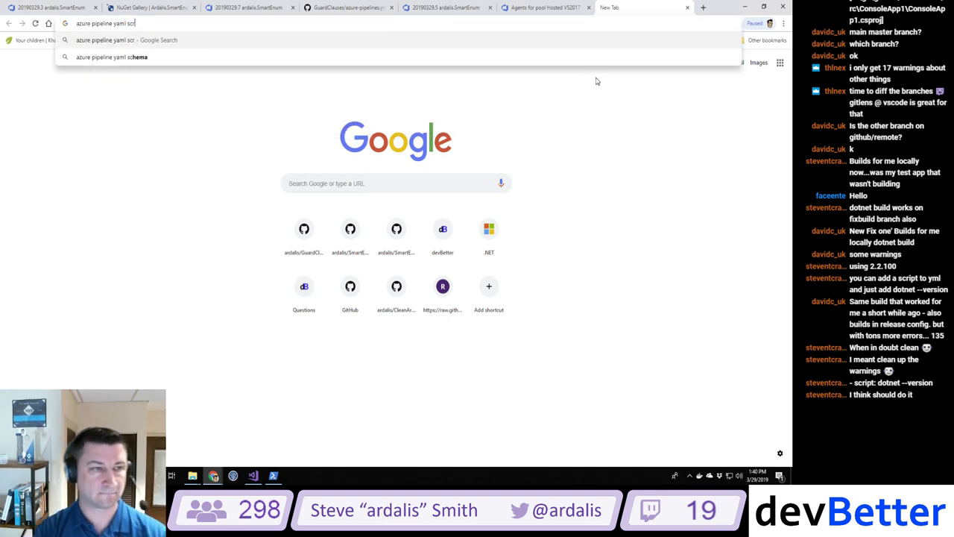
type("ipt dotnet version")
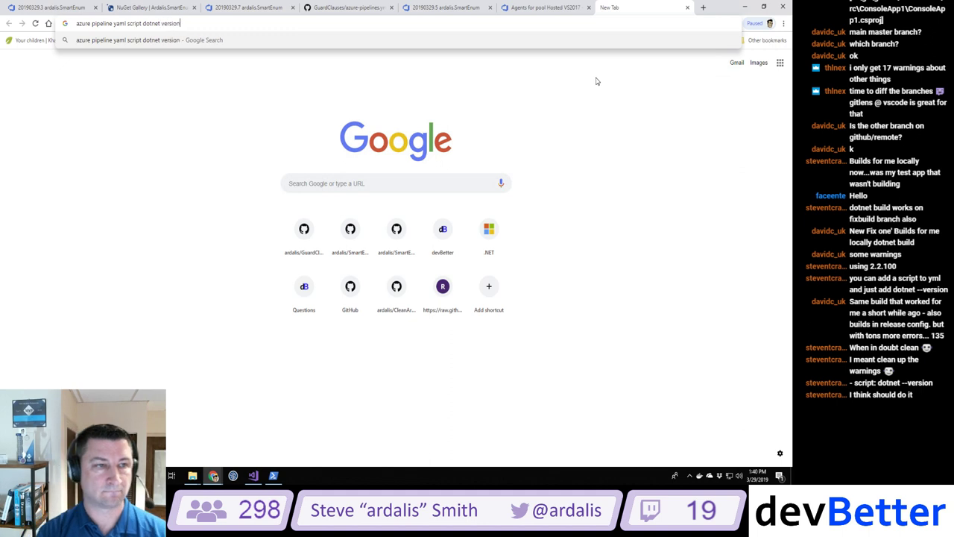
key("Return")
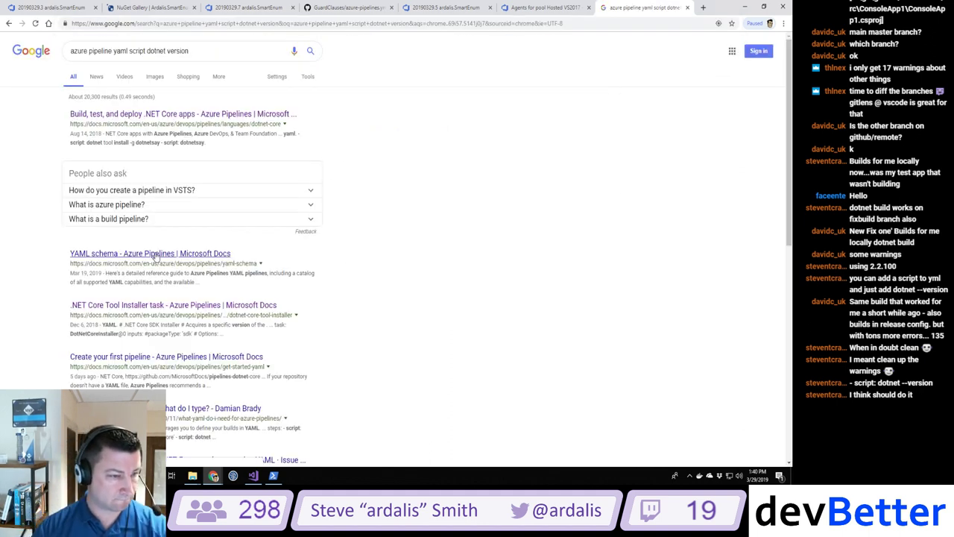
left_click(155, 254)
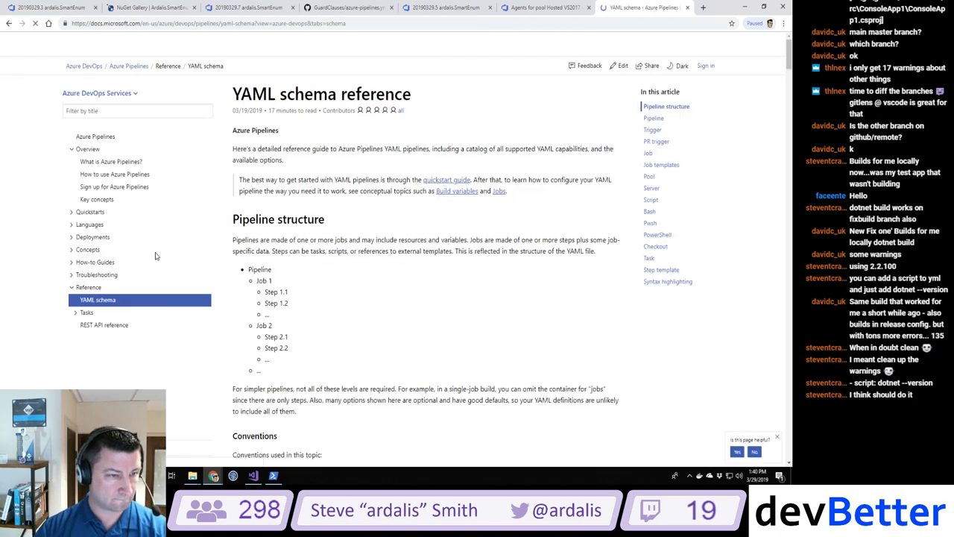
Step: Scroll down to the Script section and show its example step
scroll(347, 254, "down", 4)
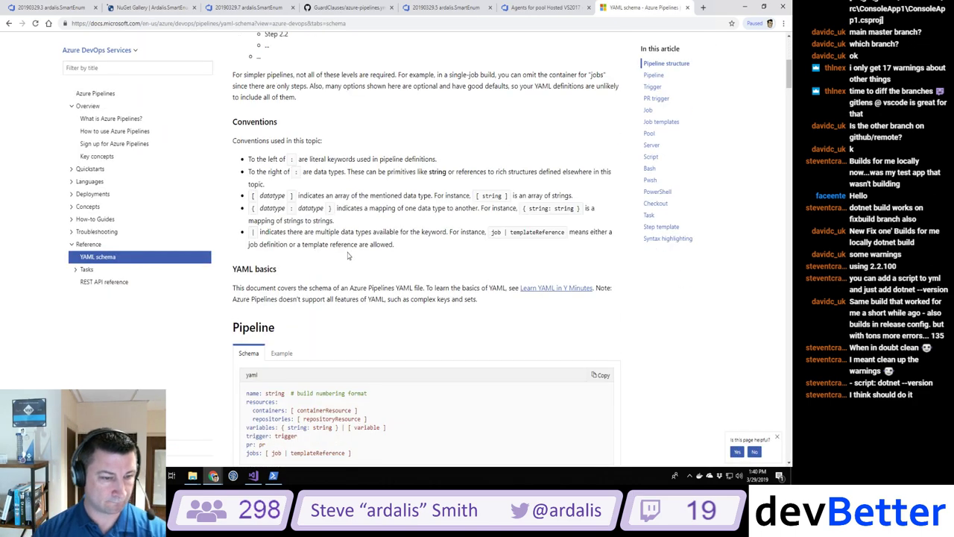
scroll(347, 255, "down", 4)
scroll(347, 256, "down", 7)
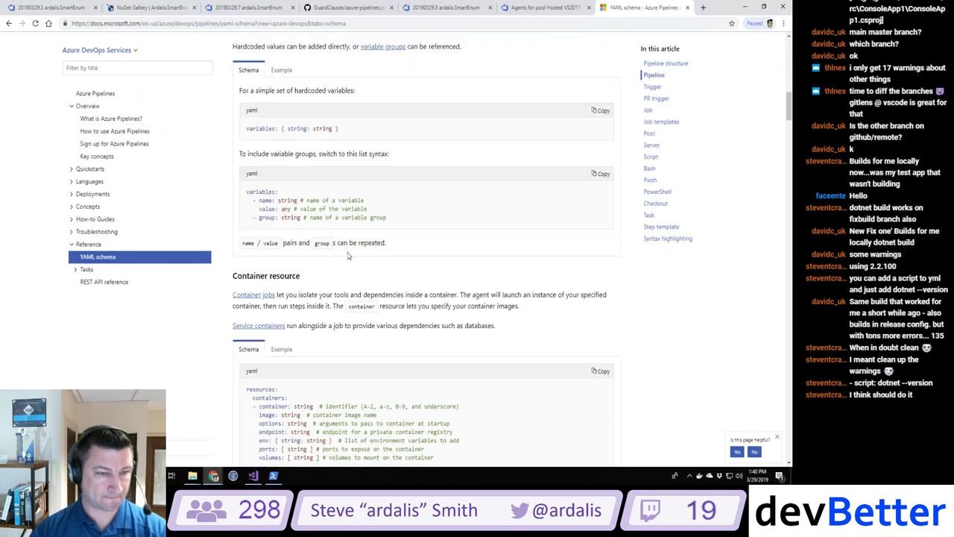
scroll(347, 256, "down", 12)
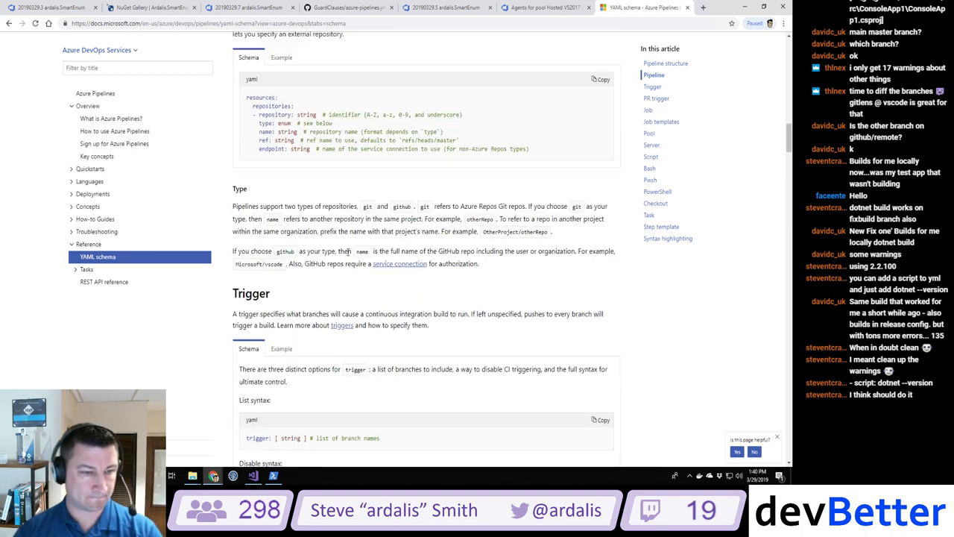
scroll(347, 251, "down", 7)
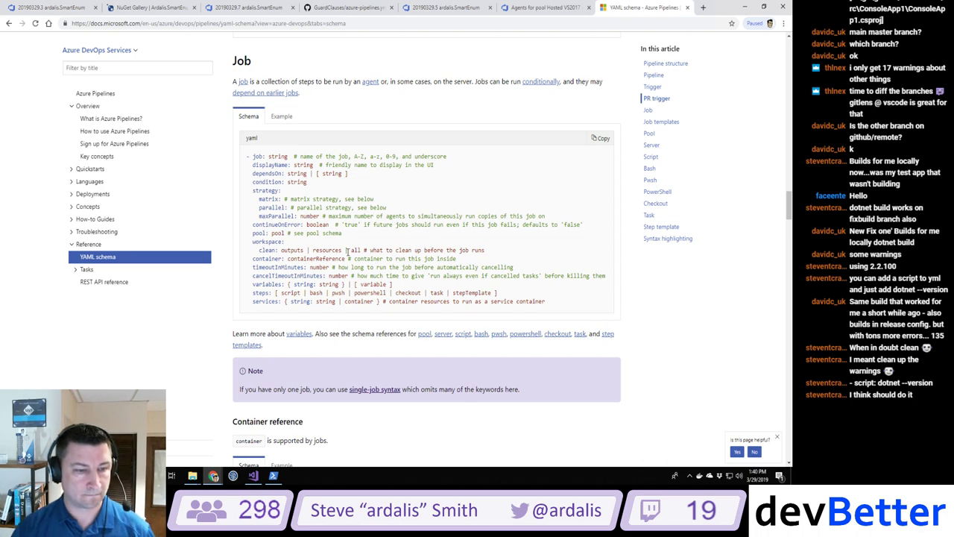
scroll(347, 251, "down", 7)
scroll(347, 251, "down", 3)
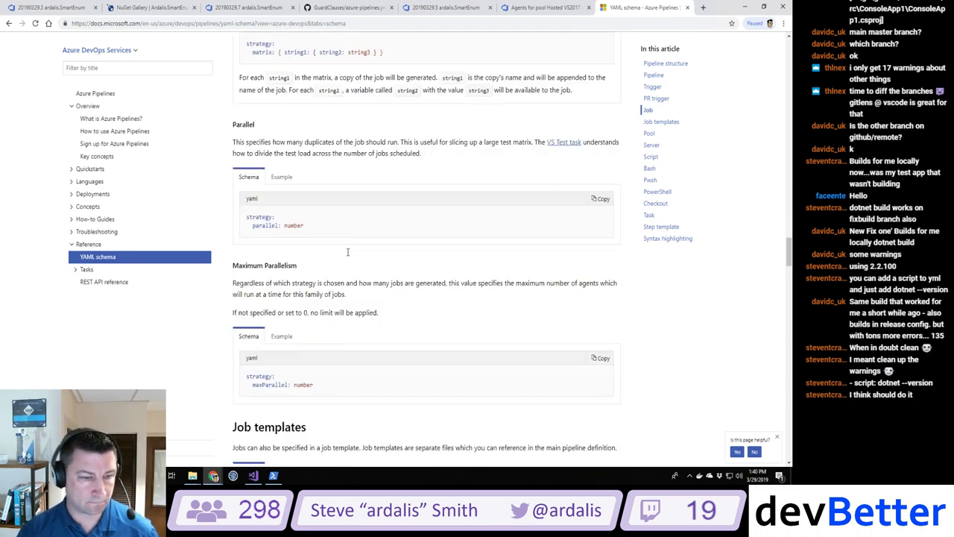
scroll(347, 255, "down", 4)
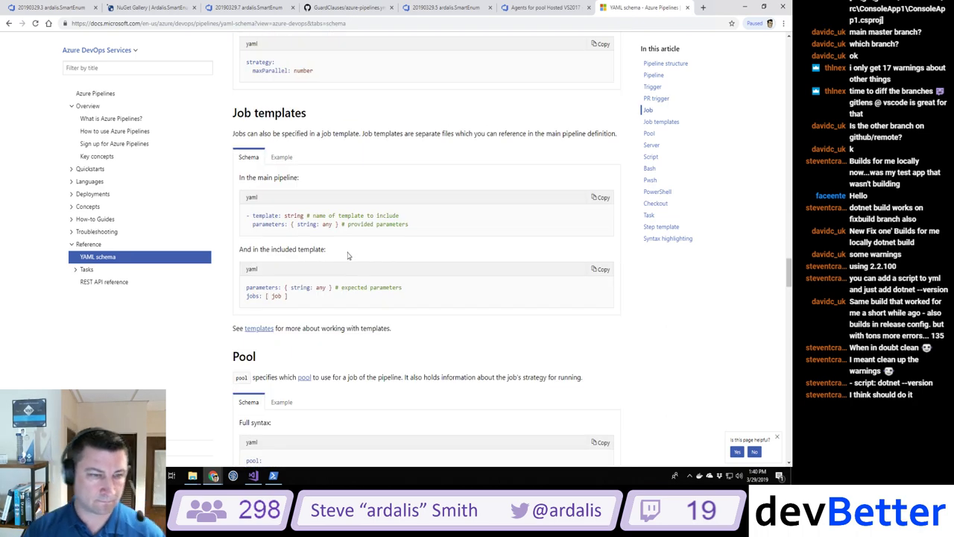
scroll(347, 255, "down", 4)
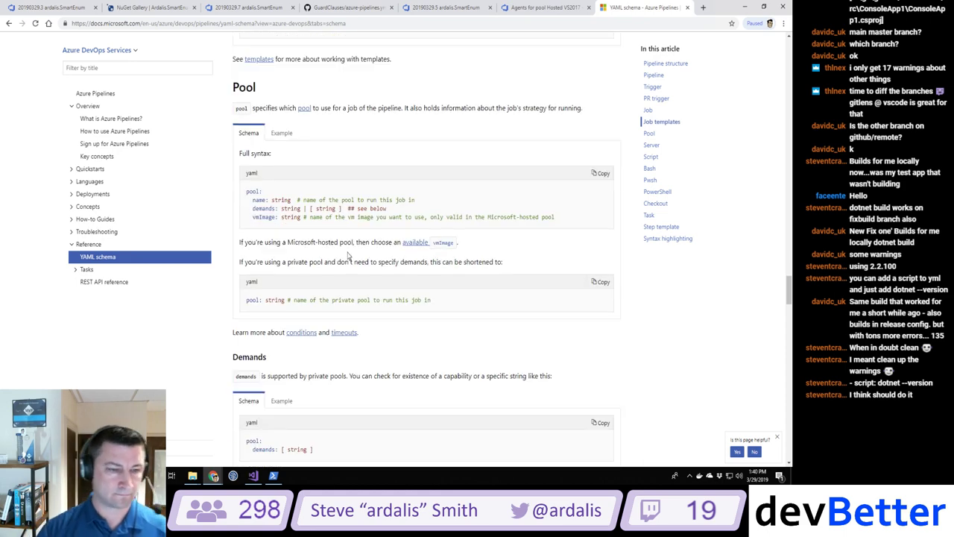
scroll(348, 255, "down", 8)
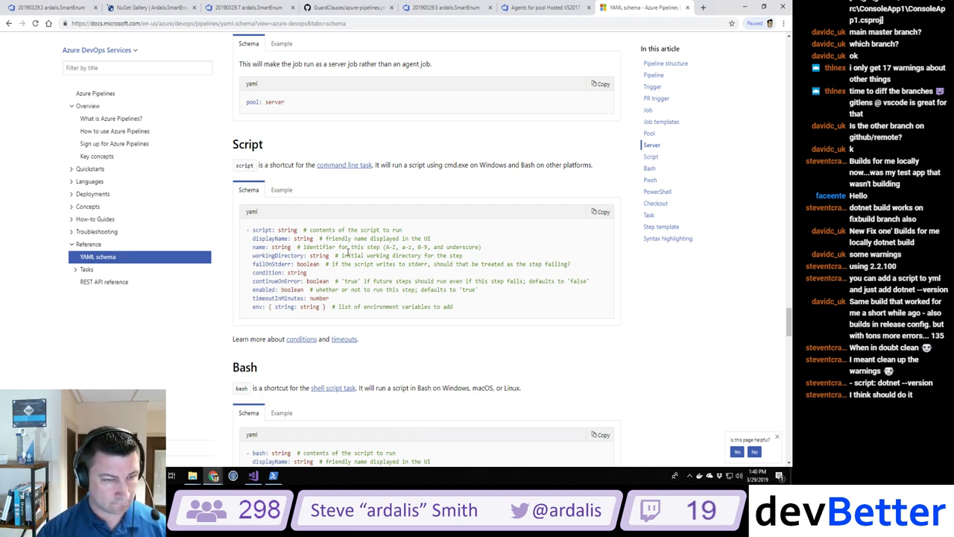
scroll(347, 255, "down", 1)
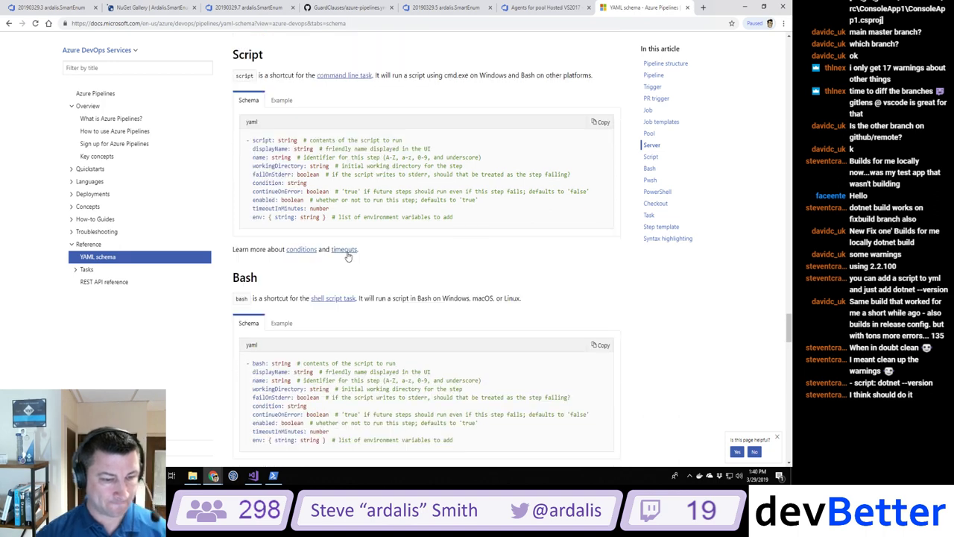
scroll(347, 255, "down", 3)
scroll(347, 255, "up", 1)
scroll(347, 255, "up", 2)
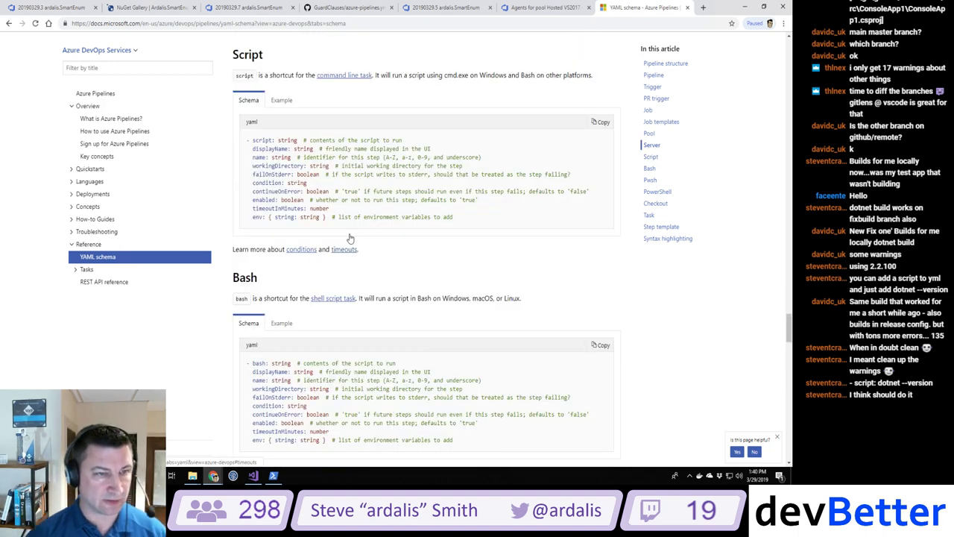
left_click(282, 100)
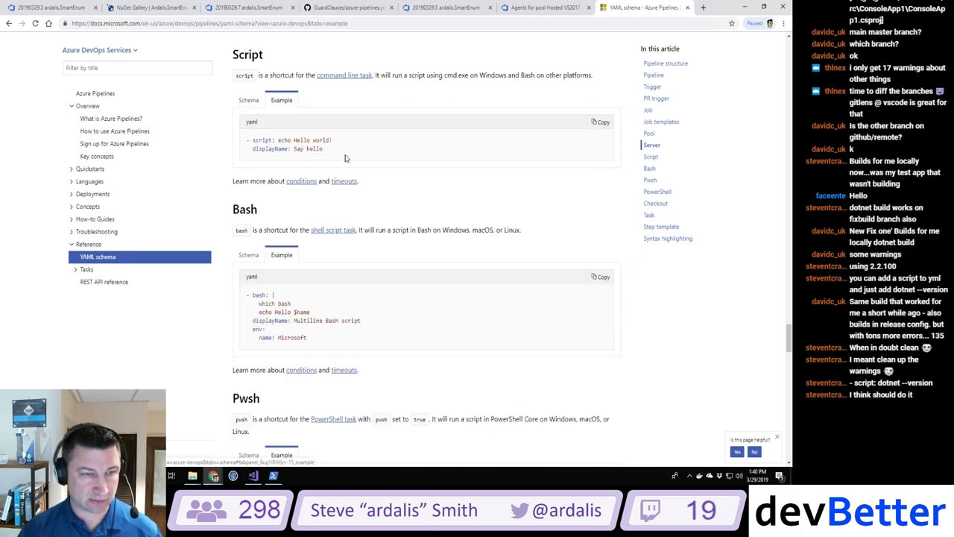
Step: Stage and commit the change as 'Adding dotnet version to azure pipeline yml', then push to fixbuild
key("alt+Tab")
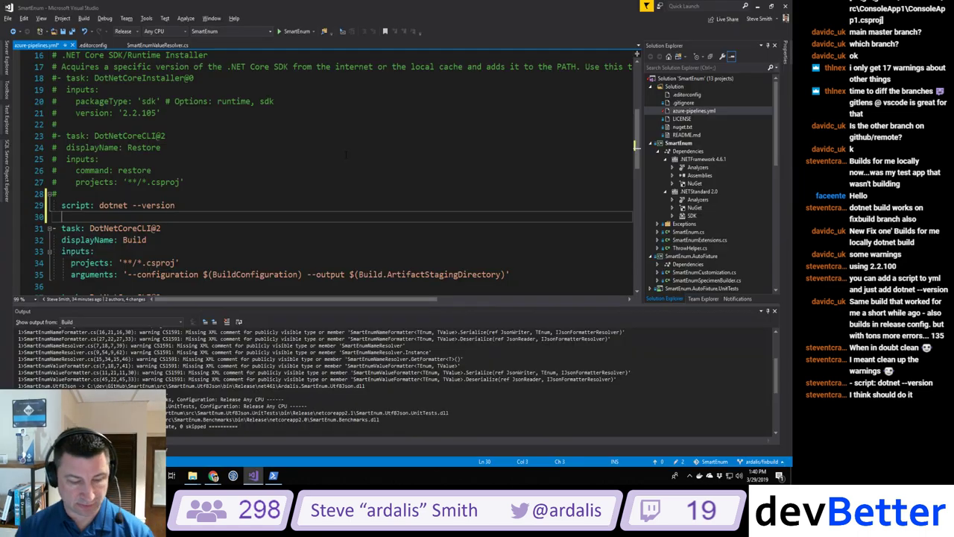
left_click(274, 473)
type("git add .")
key("Return")
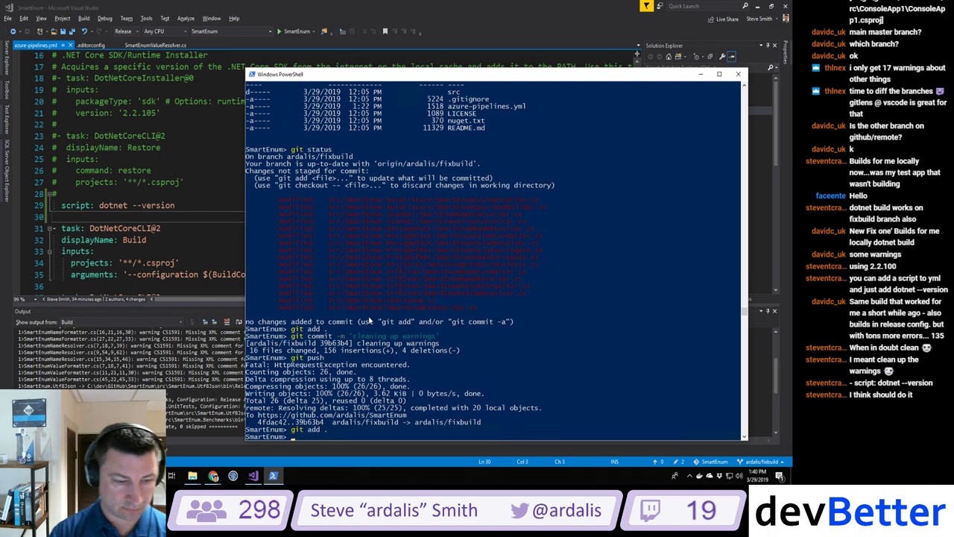
type("git commit")
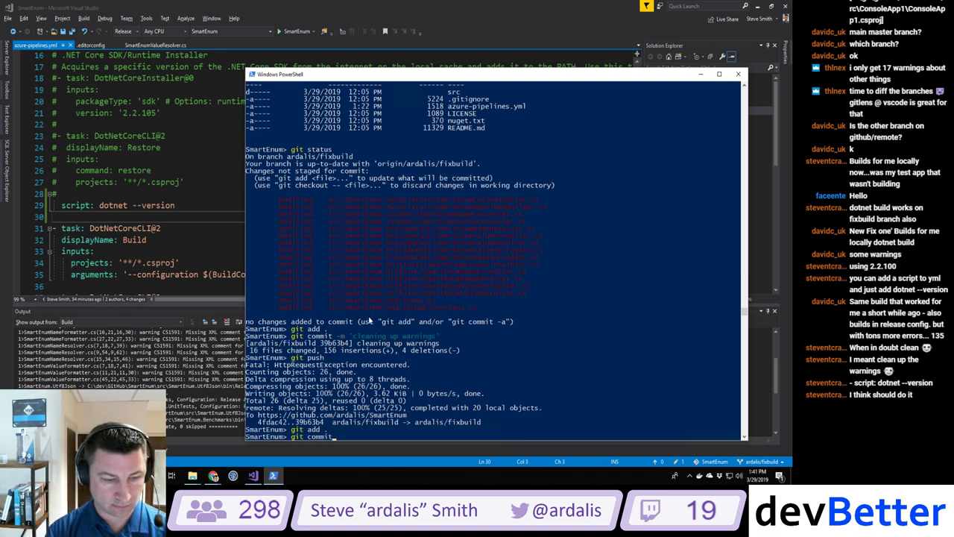
type(" -m 'Adding ")
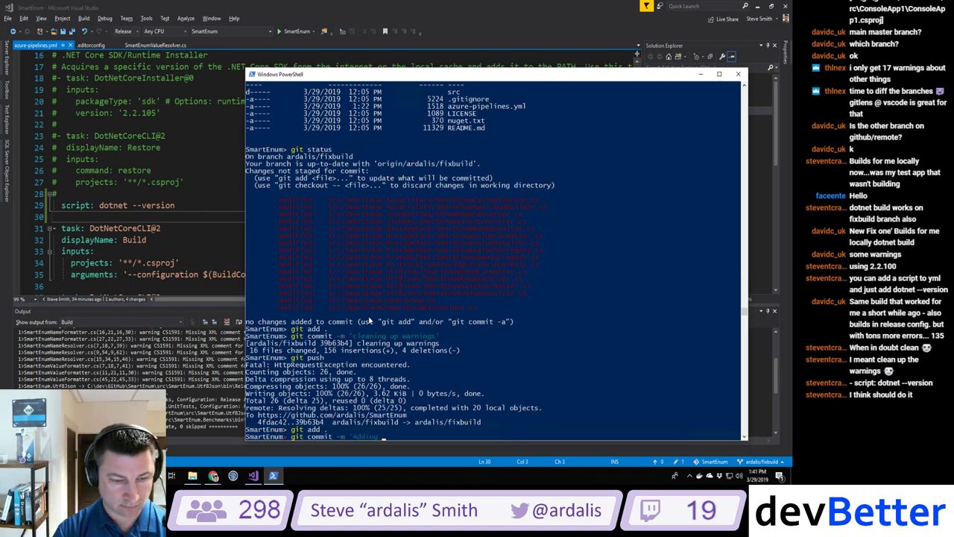
type("dotnet version st")
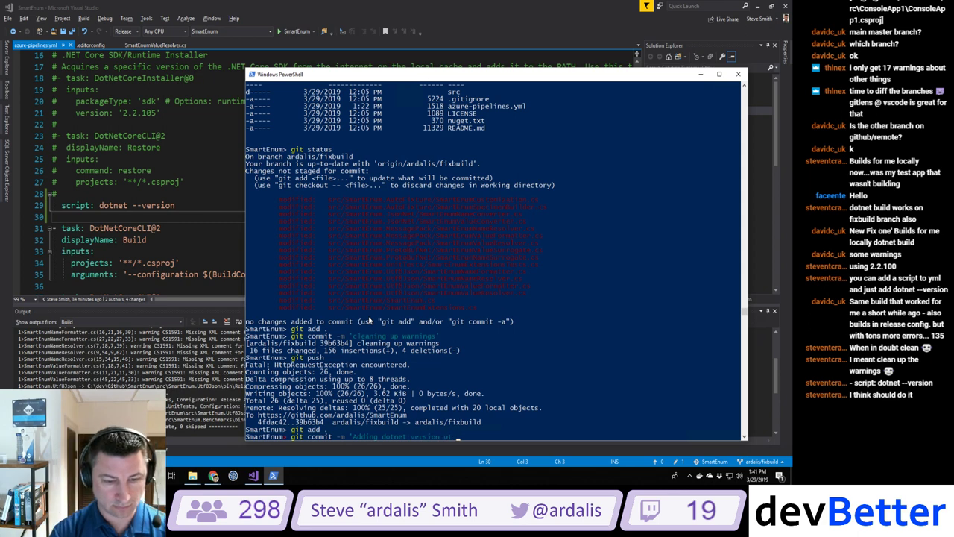
key("BackSpace")
key("BackSpace")
key("BackSpace")
key("BackSpace")
type("to azure pipe")
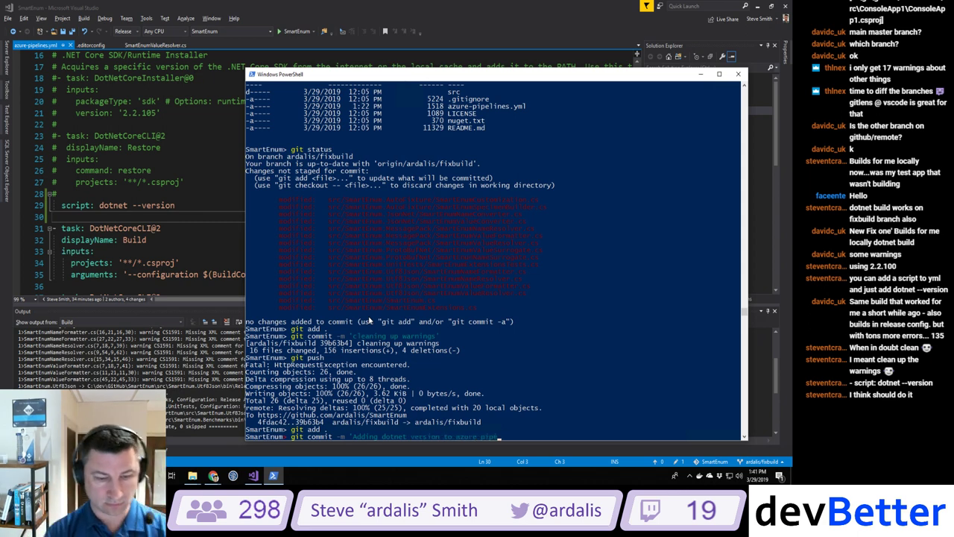
type("line yml'")
key("Return")
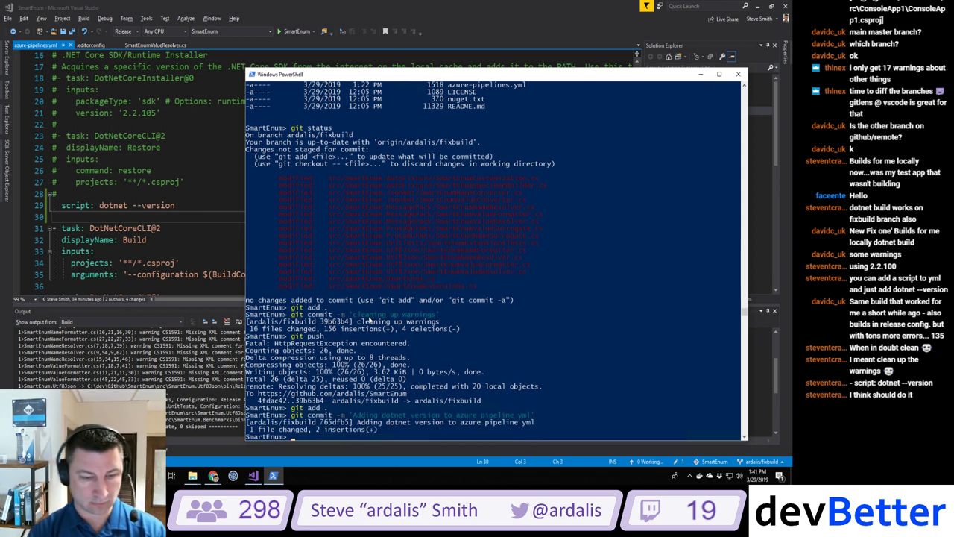
type("git push")
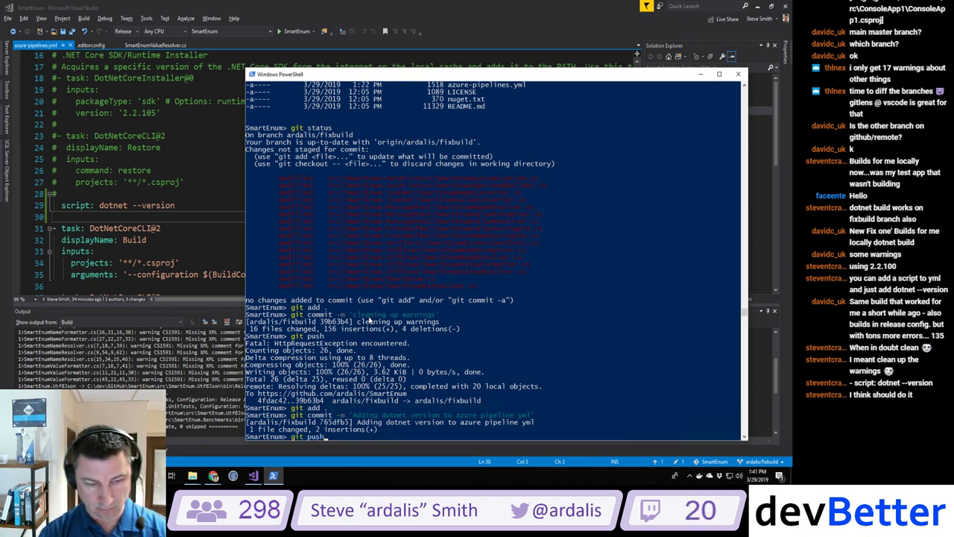
key("Return")
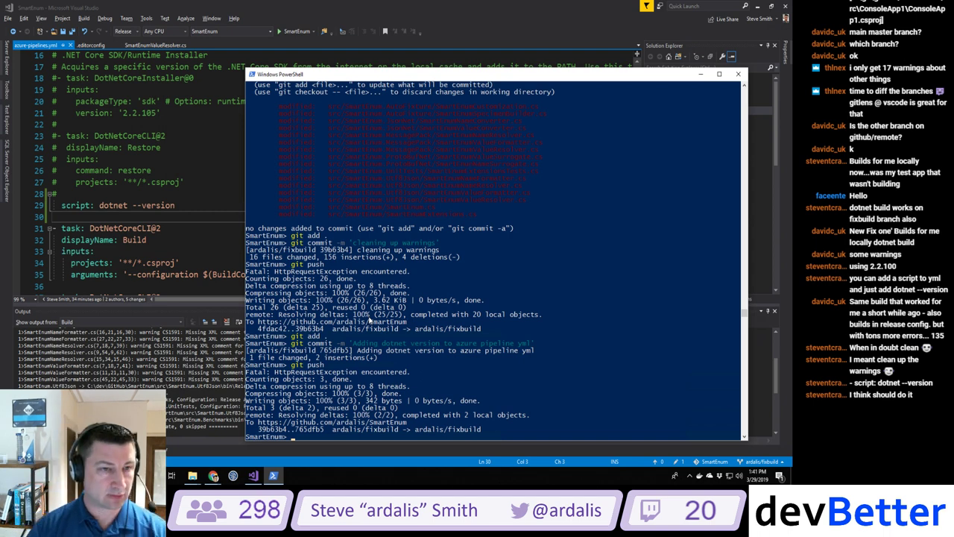
key("alt+Tab")
key("Tab")
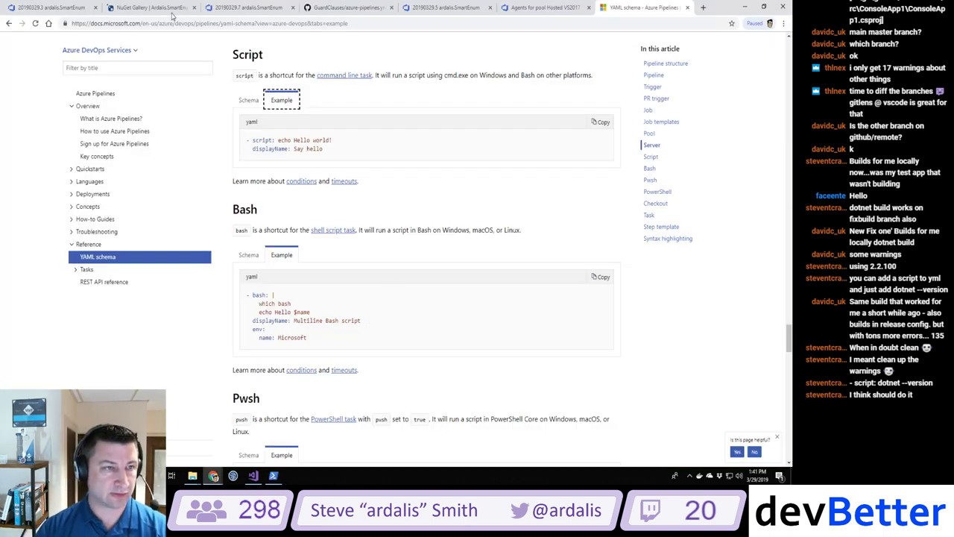
Step: Open build #113 from the build history to read its YAML parsing error at line 31
left_click(241, 10)
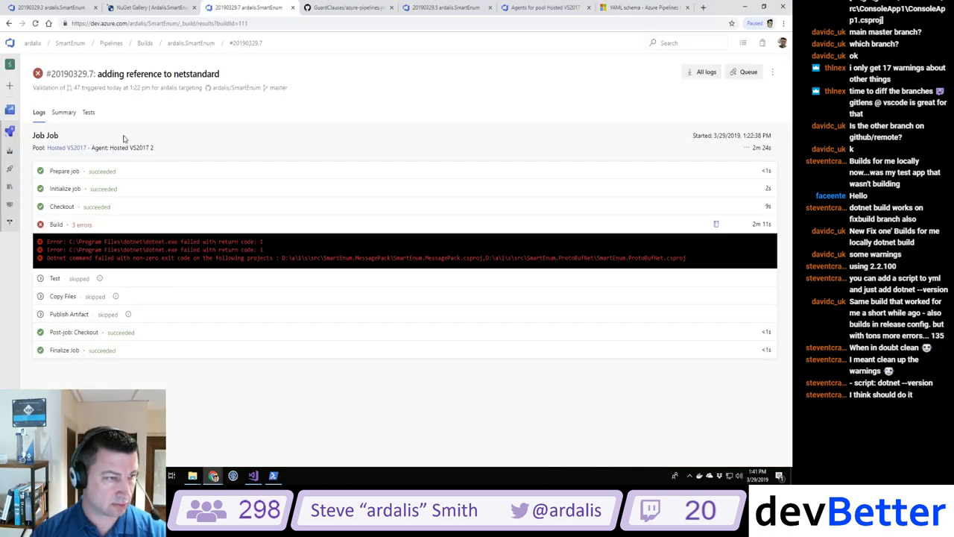
left_click(10, 151)
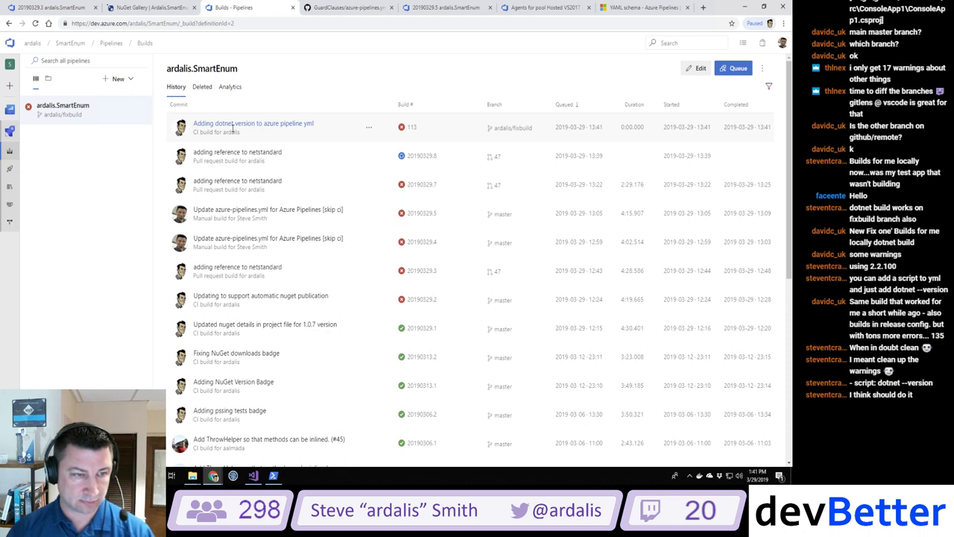
left_click(249, 124)
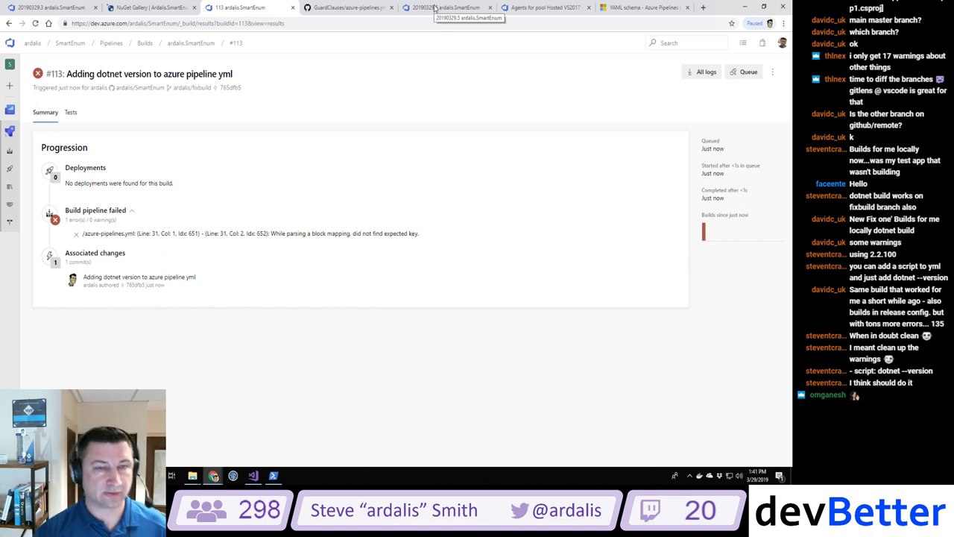
Step: Select the two-line Script example in the schema docs and return to the YAML file
left_click(634, 9)
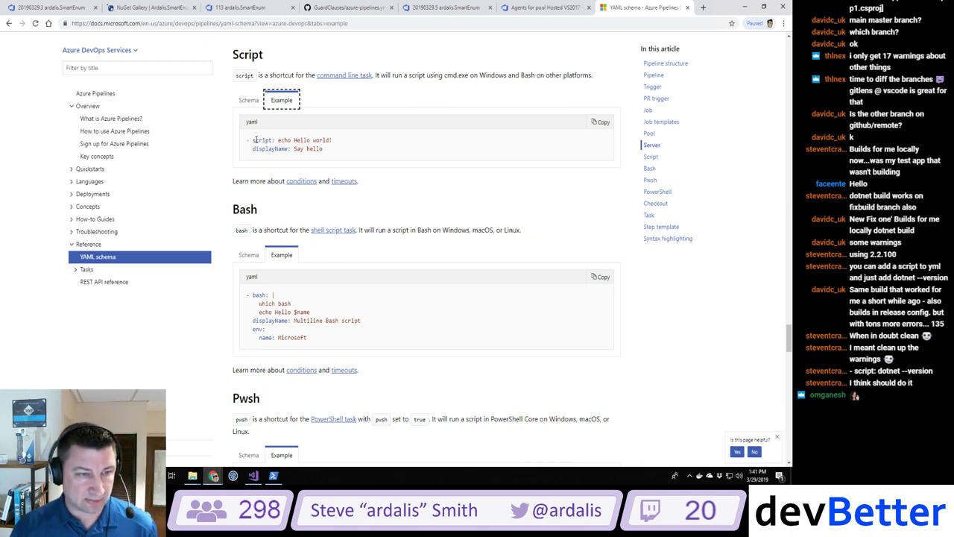
left_click_drag(247, 140, 364, 155)
key("ctrl+c")
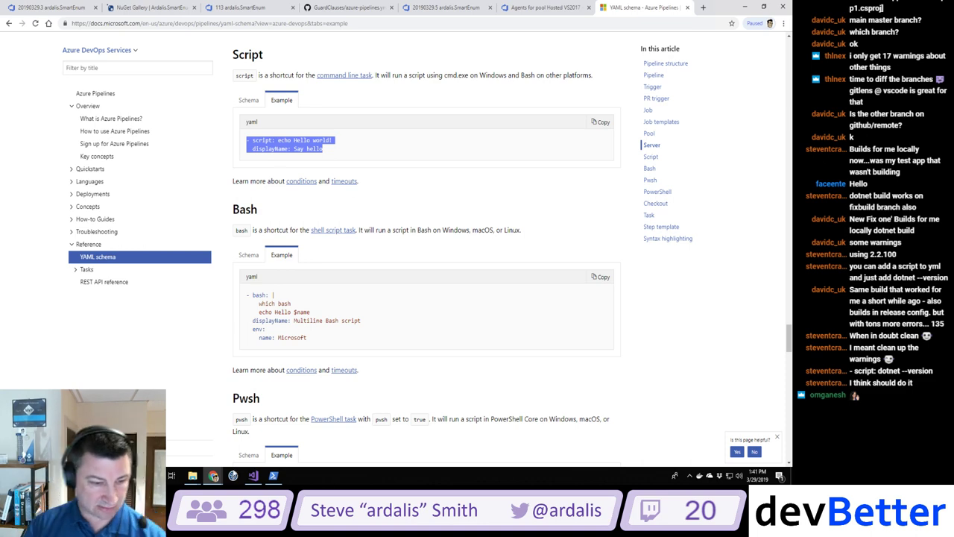
left_click(253, 474)
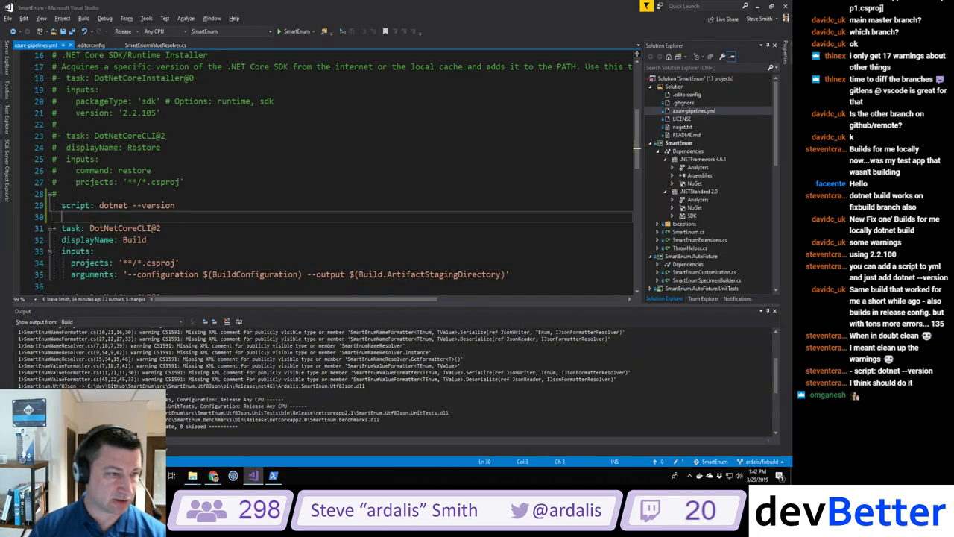
Step: Paste the docs example step and turn the dotnet line into '- script: dotnet --version'
key("BackSpace")
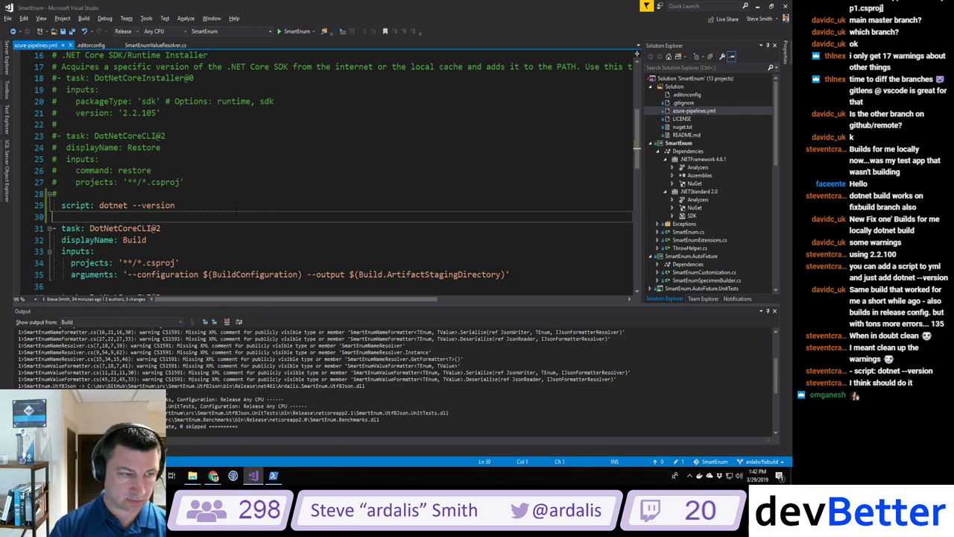
key("ctrl+v")
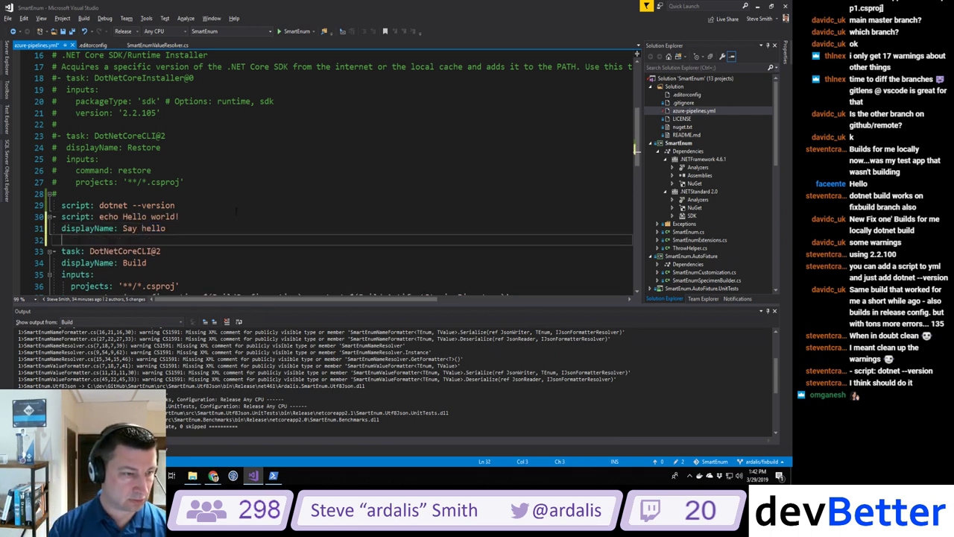
key("Return")
key("Up")
key("Up")
key("Up")
key("Left")
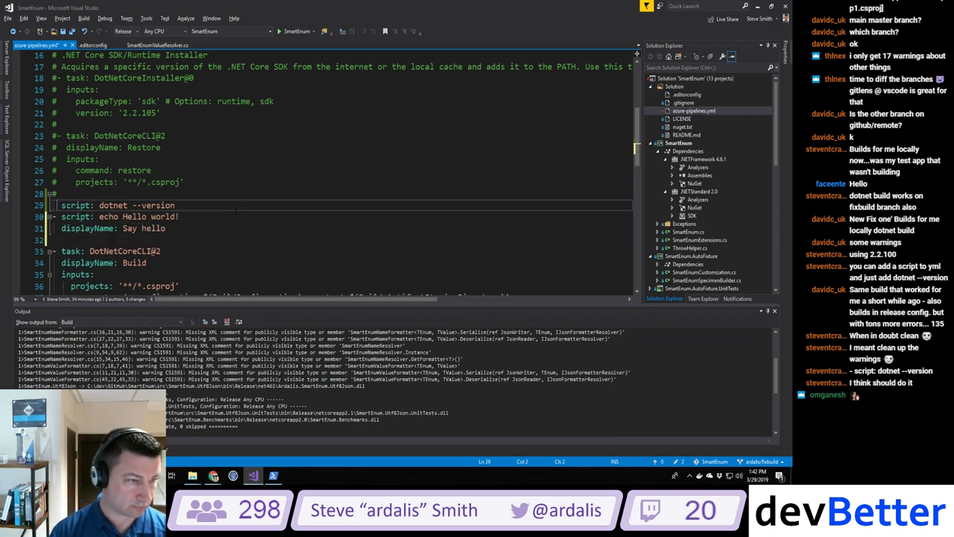
type("-")
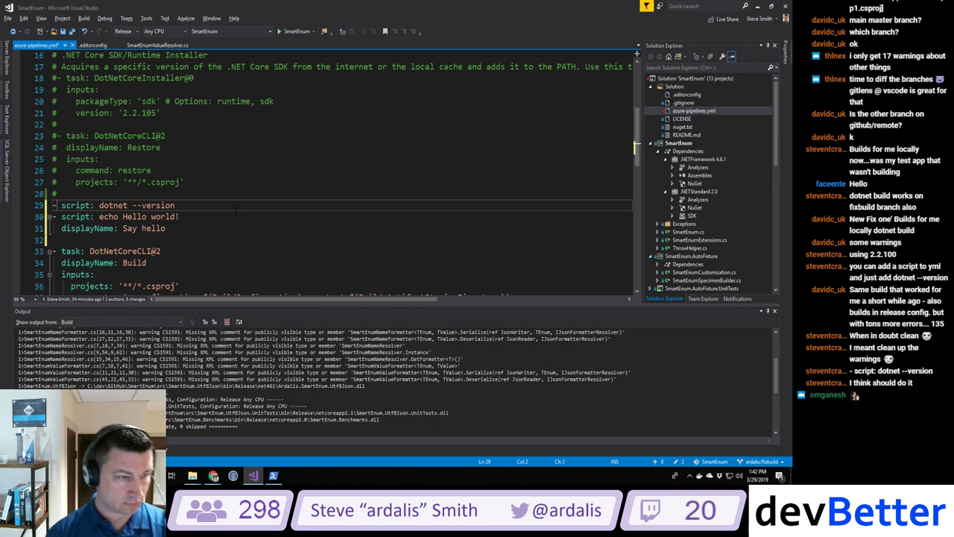
key("End")
key("Return")
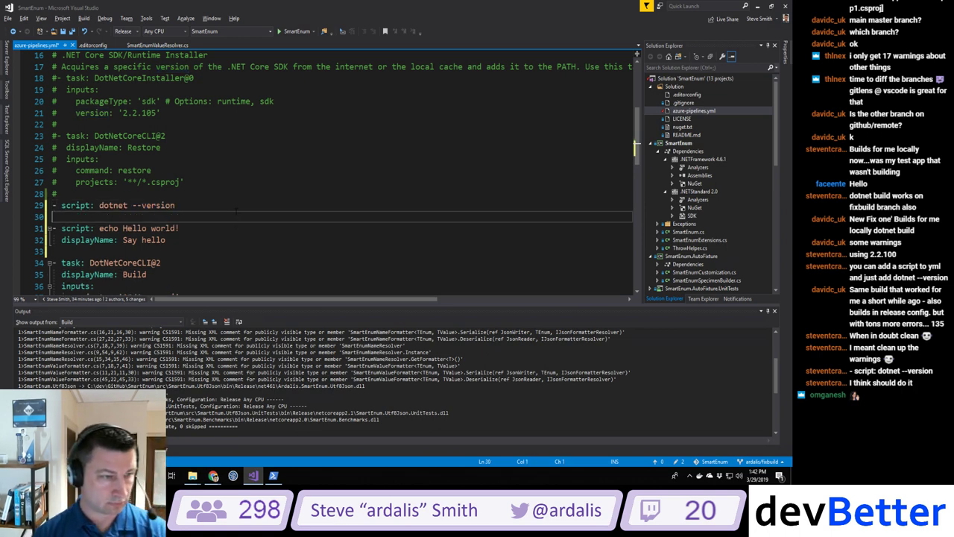
Step: Delete the echo Hello world line and set displayName to 'Show dotnet version'
key("Down")
key("shift+Down")
key("Delete")
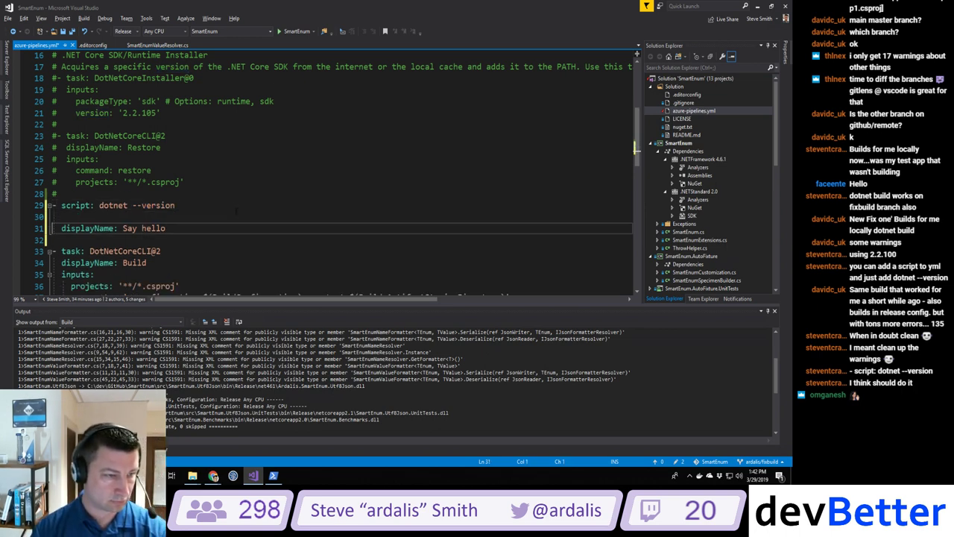
key("BackSpace")
key("End")
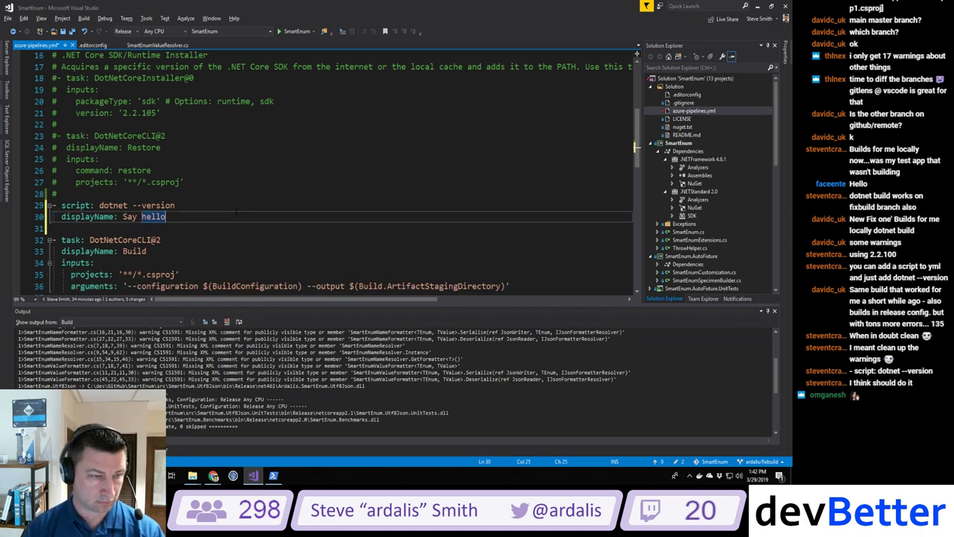
key("BackSpace")
key("BackSpace")
key("BackSpace")
key("BackSpace")
key("BackSpace")
key("BackSpace")
key("BackSpace")
key("BackSpace")
key("BackSpace")
type("S")
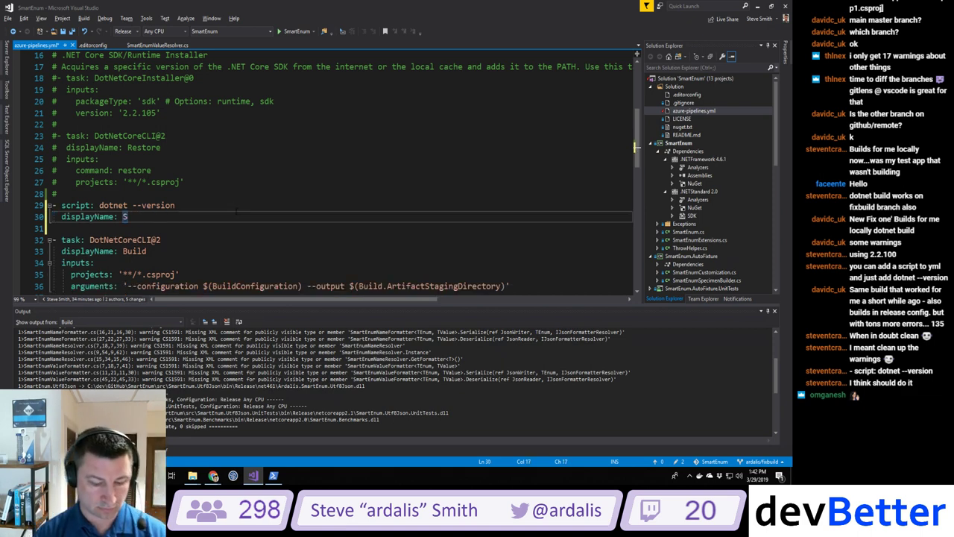
type("how dotnet version")
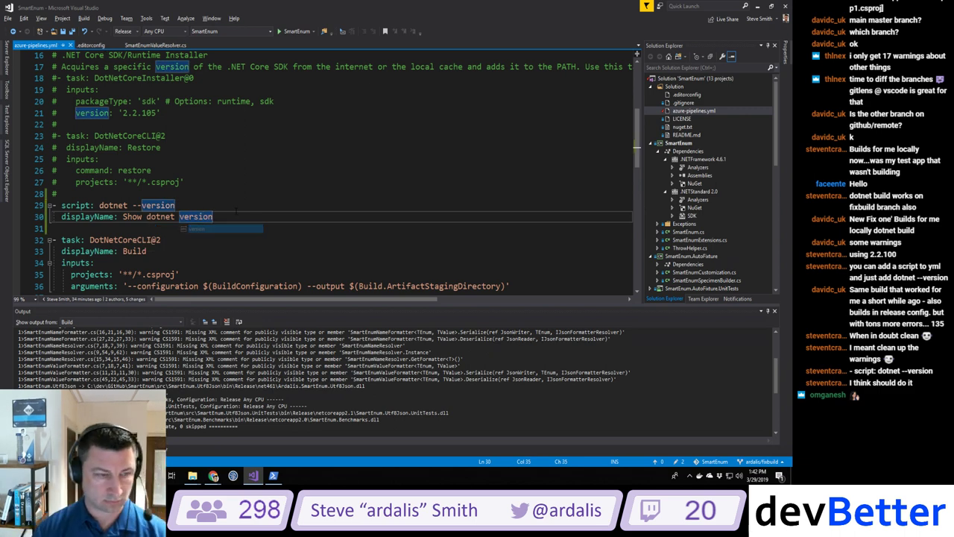
Step: Stage, commit with the earlier message, and push the pipeline fix from PowerShell
left_click(273, 475)
type("git add .")
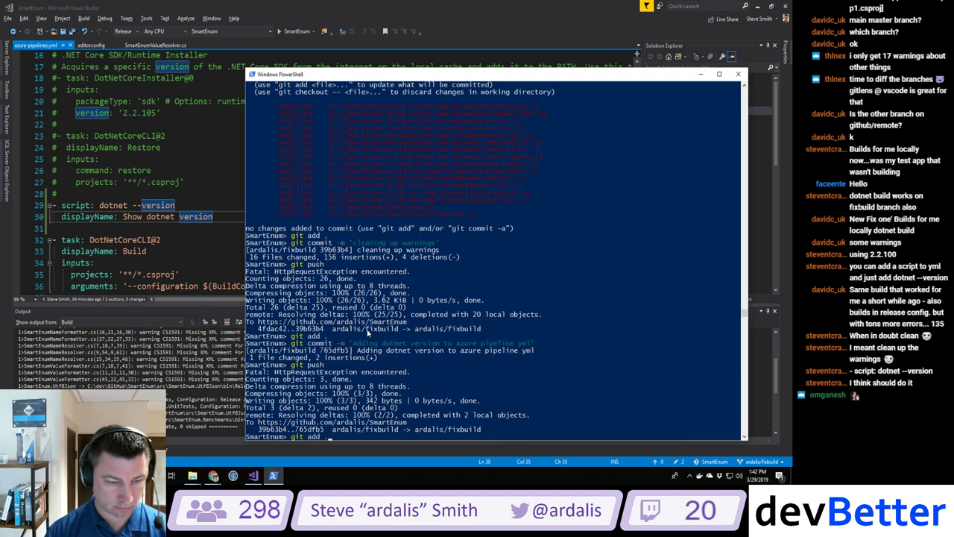
key("Return")
key("Up")
key("Up")
key("Up")
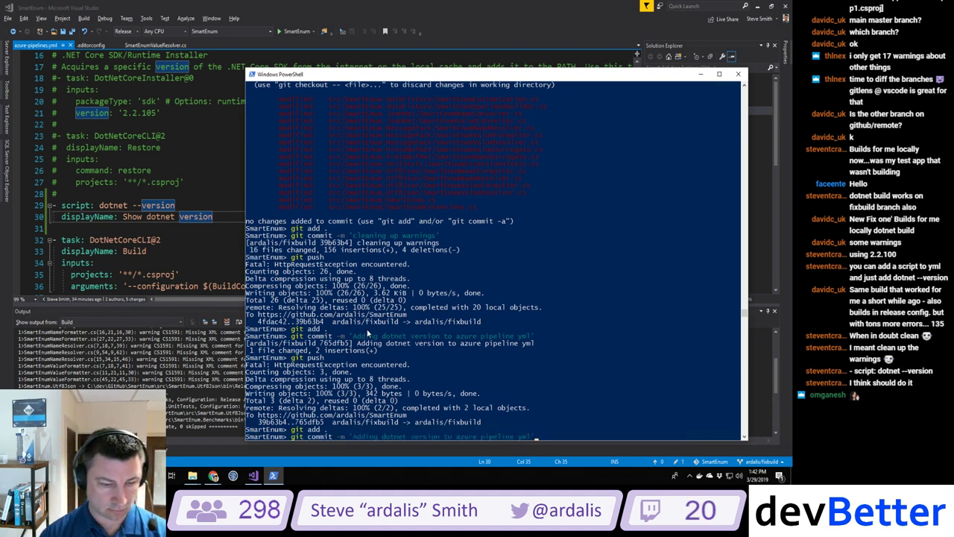
key("Return")
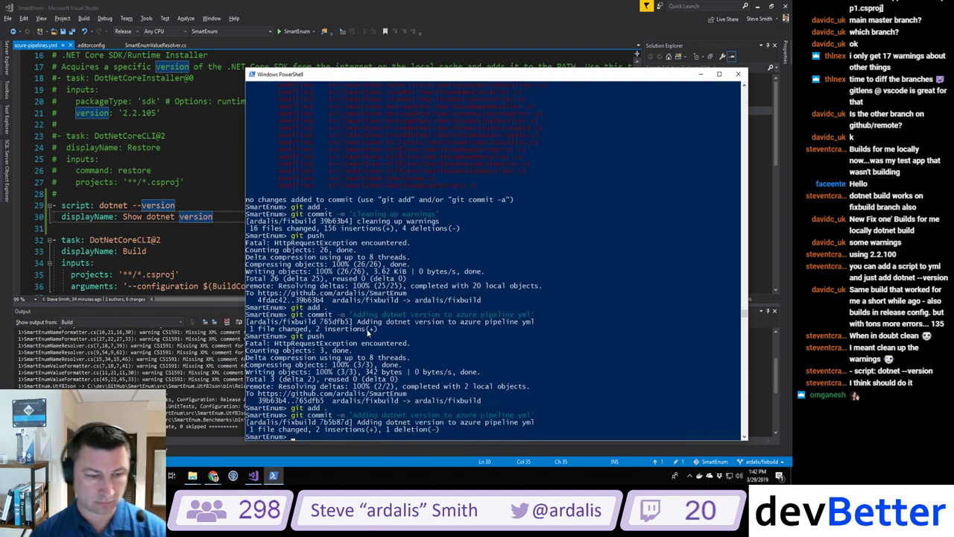
key("Up")
key("Up")
key("Up")
key("Return")
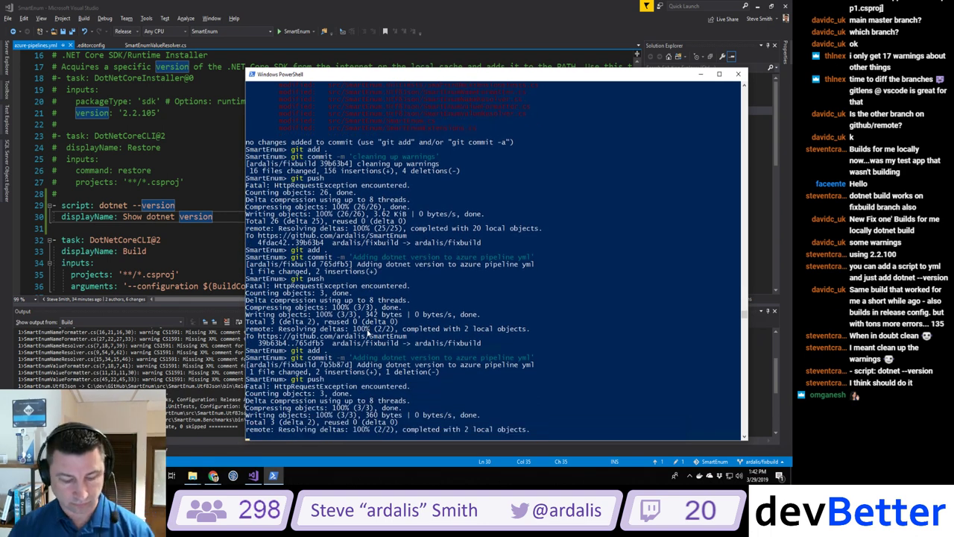
key("alt+Tab")
key("alt+Tab")
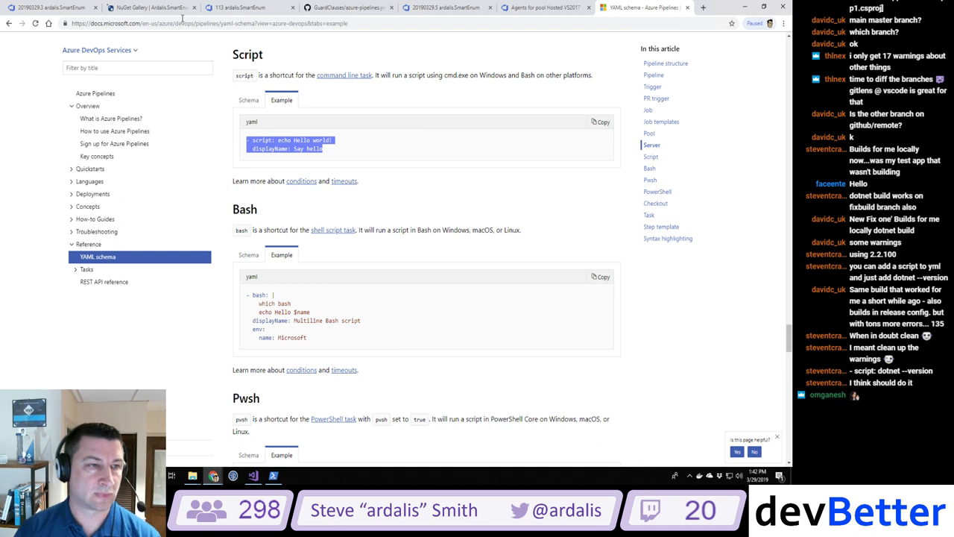
Step: Review failed builds #113 and #114, then refresh the build history to show build 20190329.9
left_click(251, 10)
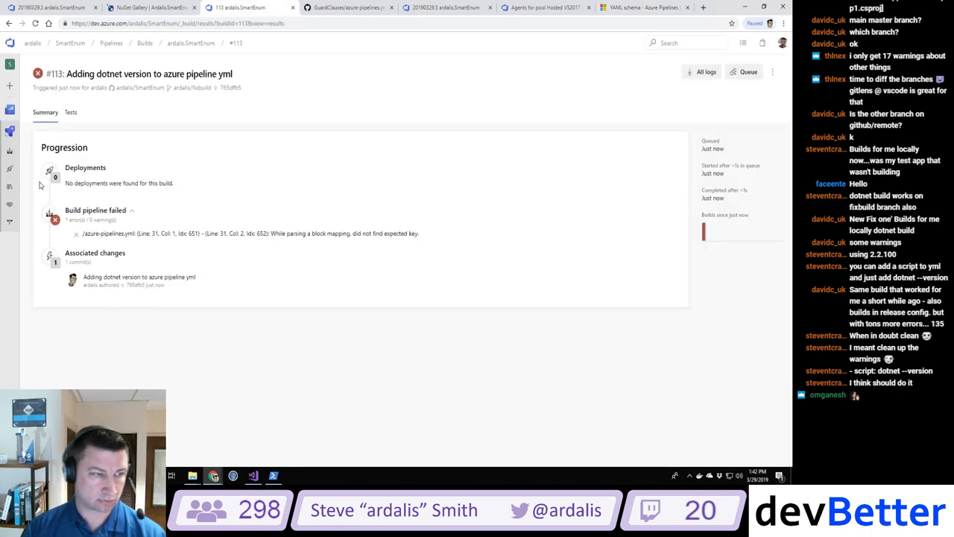
left_click(10, 150)
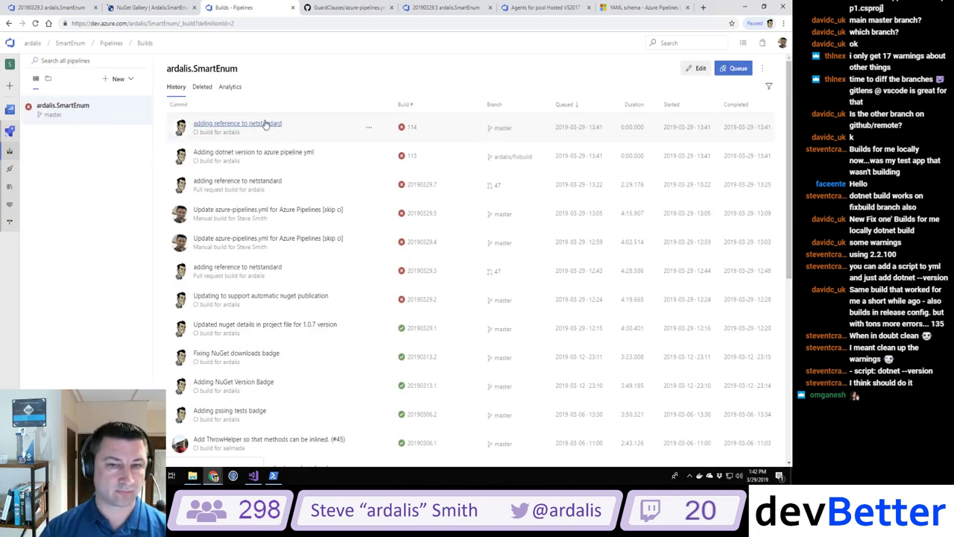
left_click(265, 124)
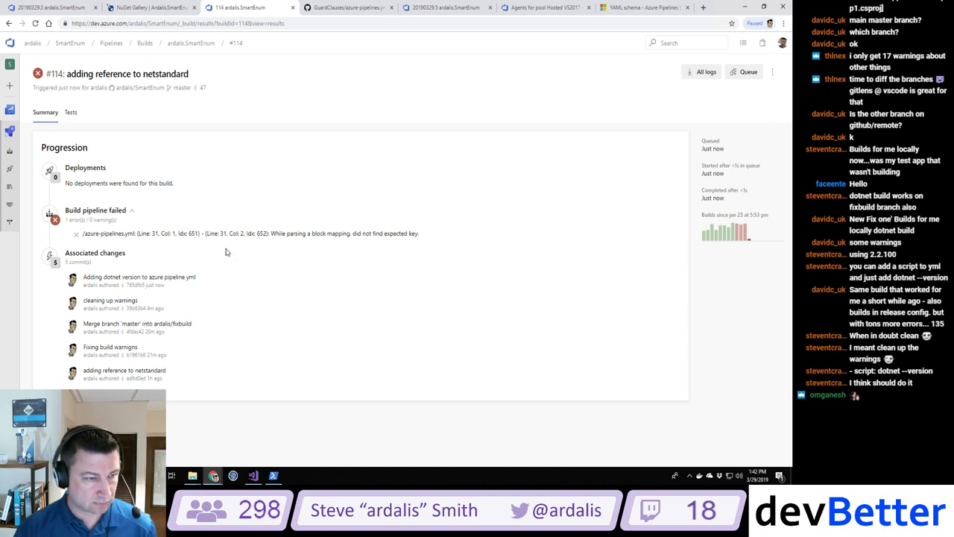
left_click(9, 152)
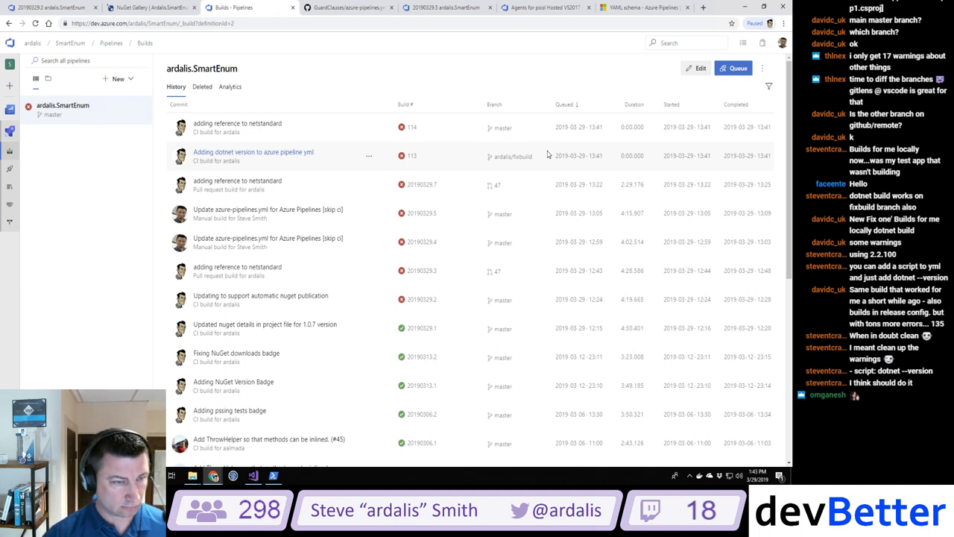
left_click(492, 121)
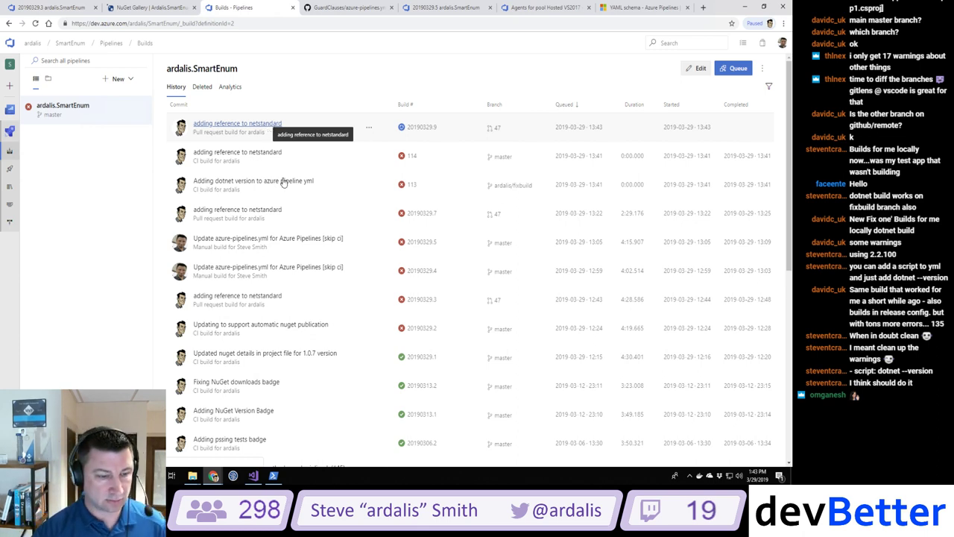
Step: Select the whole script: dotnet --version line in azure-pipelines.yml
left_click(254, 475)
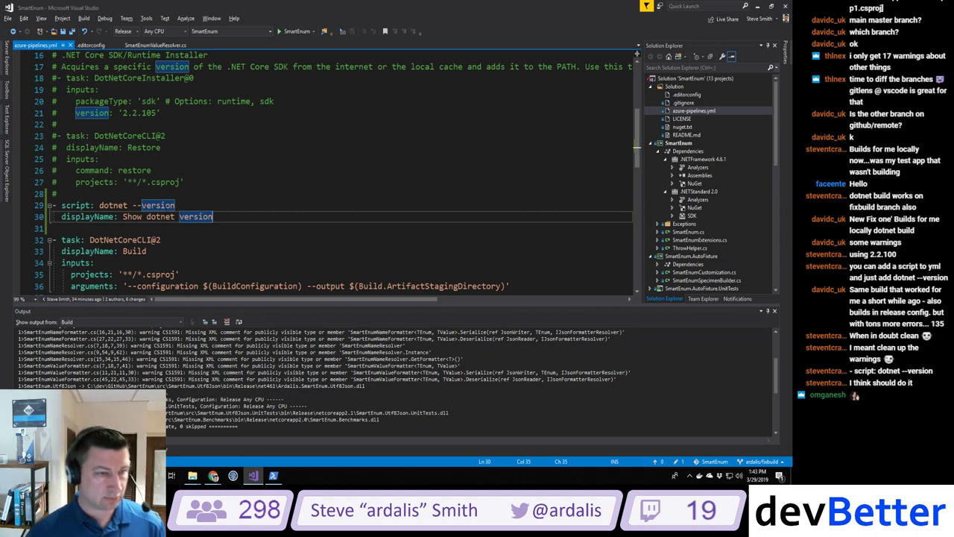
left_click(175, 205)
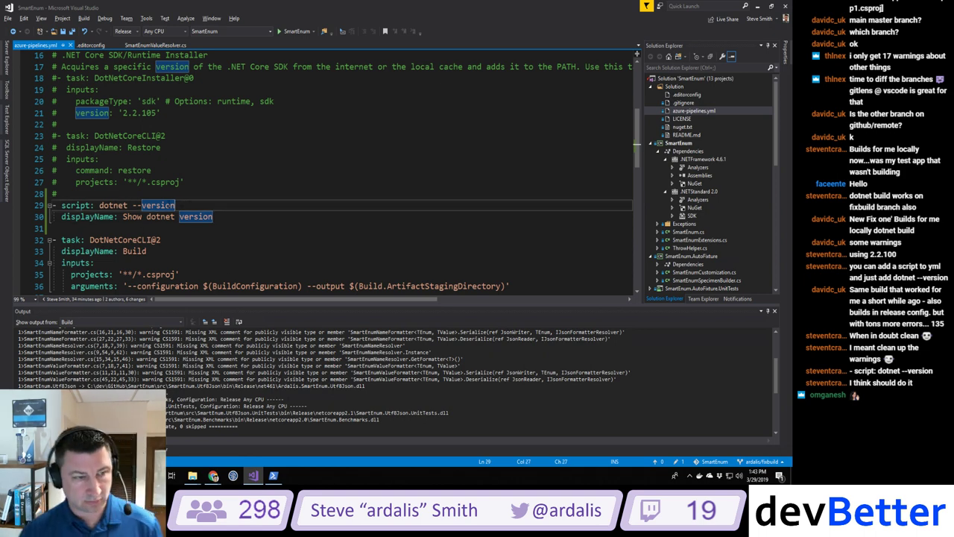
key("shift+Home")
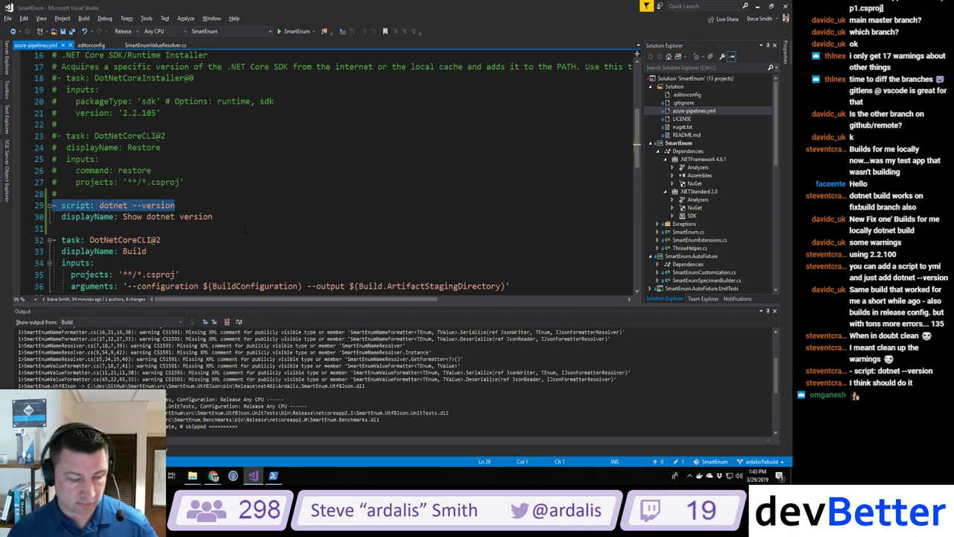
key("alt+Tab")
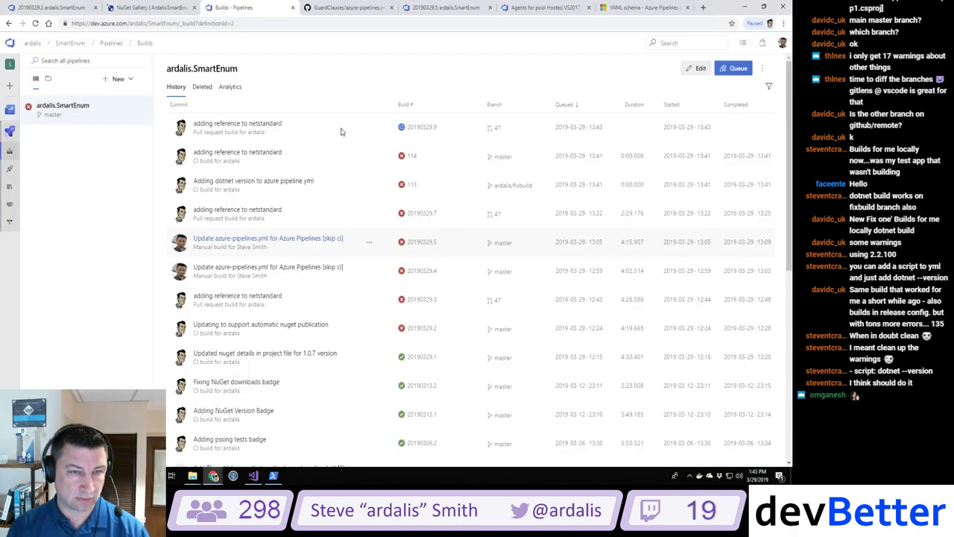
Step: Open build 20190329.9's Show dotnet version log, confirm SDK 2.2.104, then close it
left_click(239, 124)
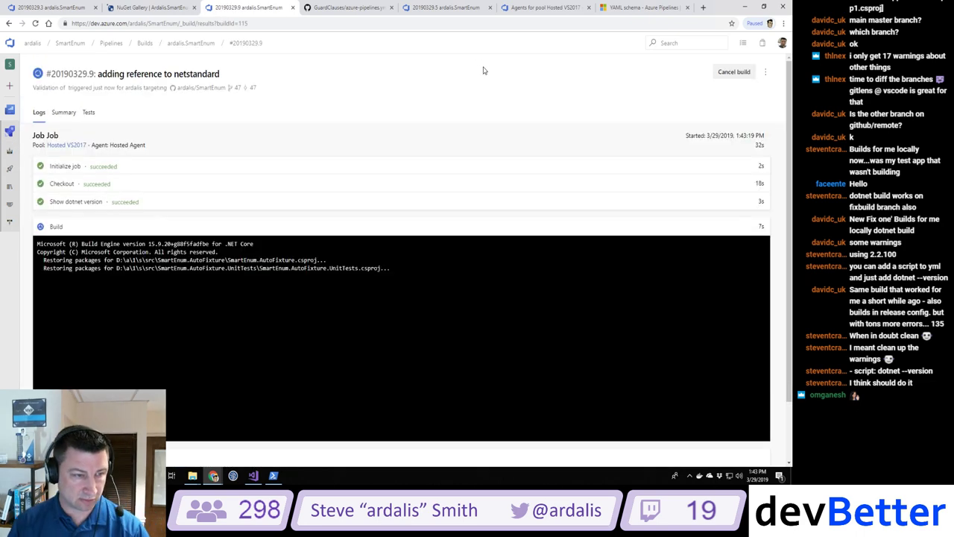
left_click(78, 201)
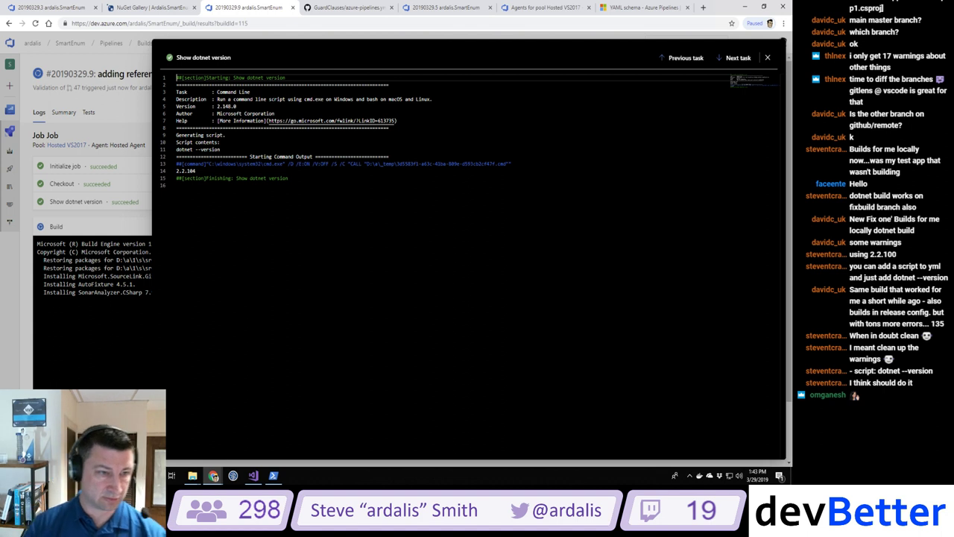
left_click_drag(200, 171, 170, 175)
left_click(196, 170)
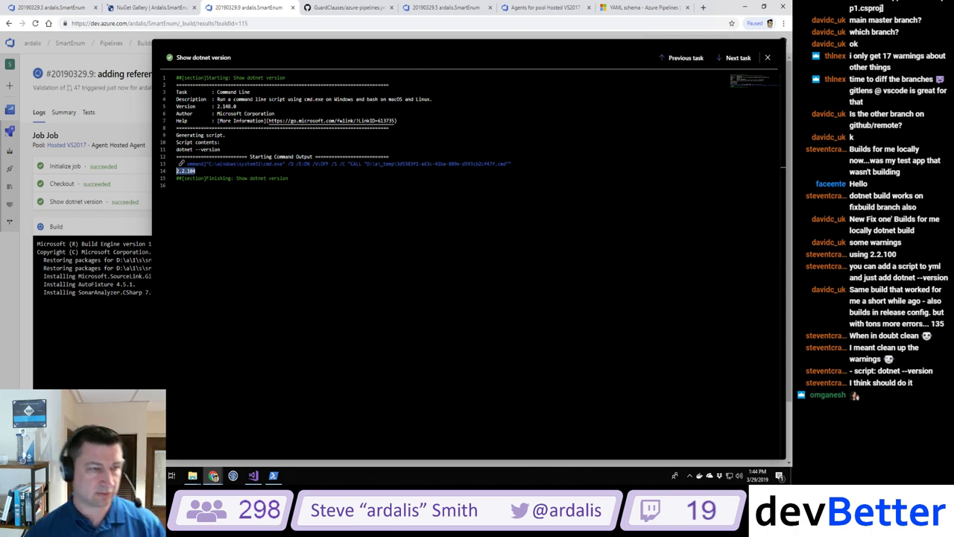
left_click(122, 116)
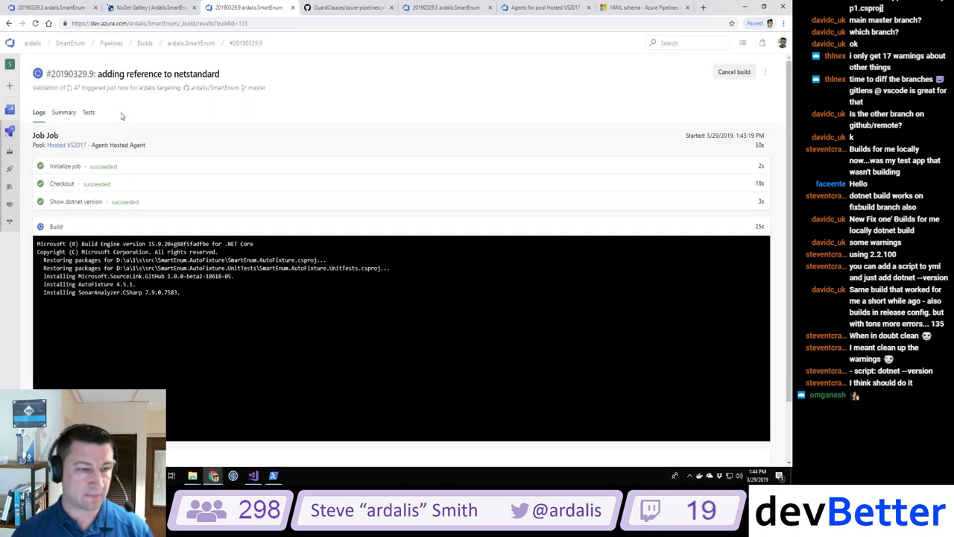
scroll(121, 116, "down", 1)
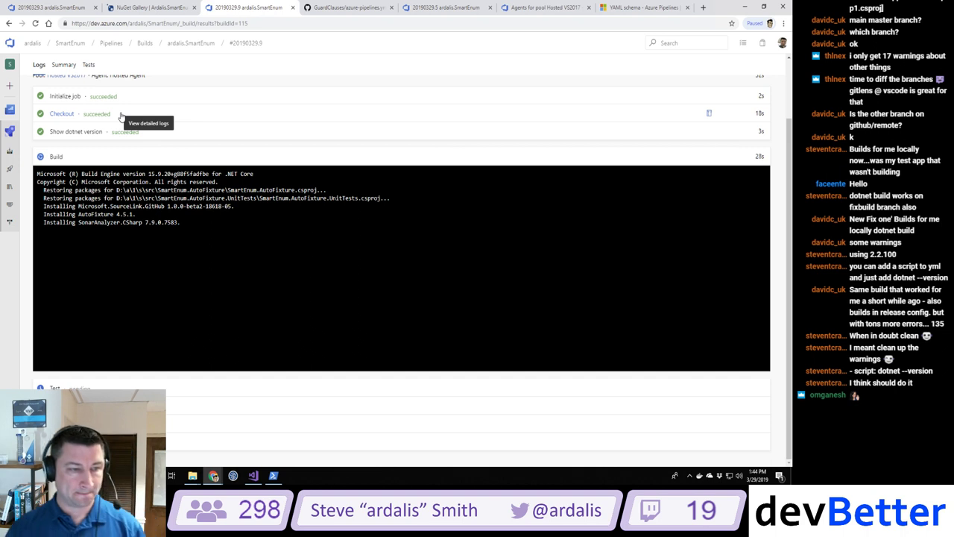
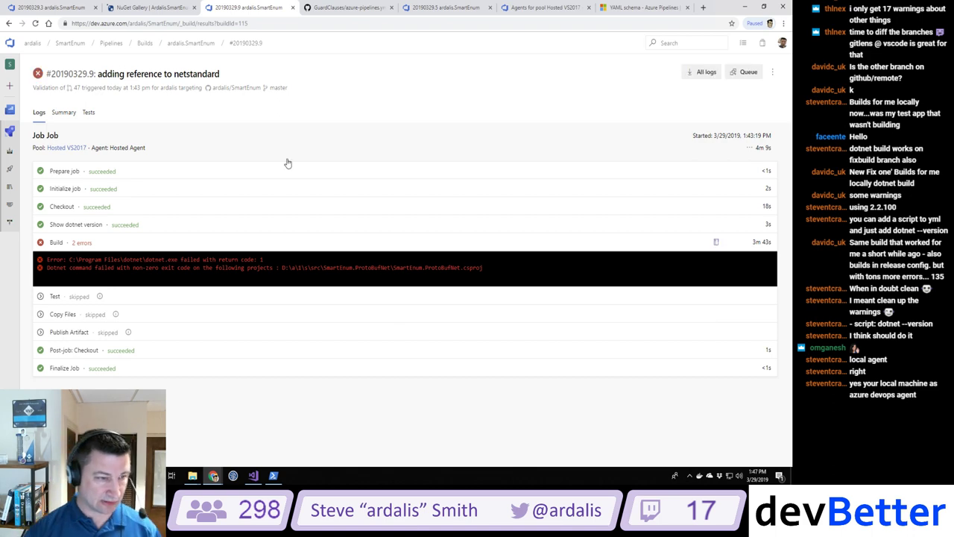
Step: Open the failed Build step's log and select the SmartEnum.ProtoBufNet netstandard reference error
left_click(81, 244)
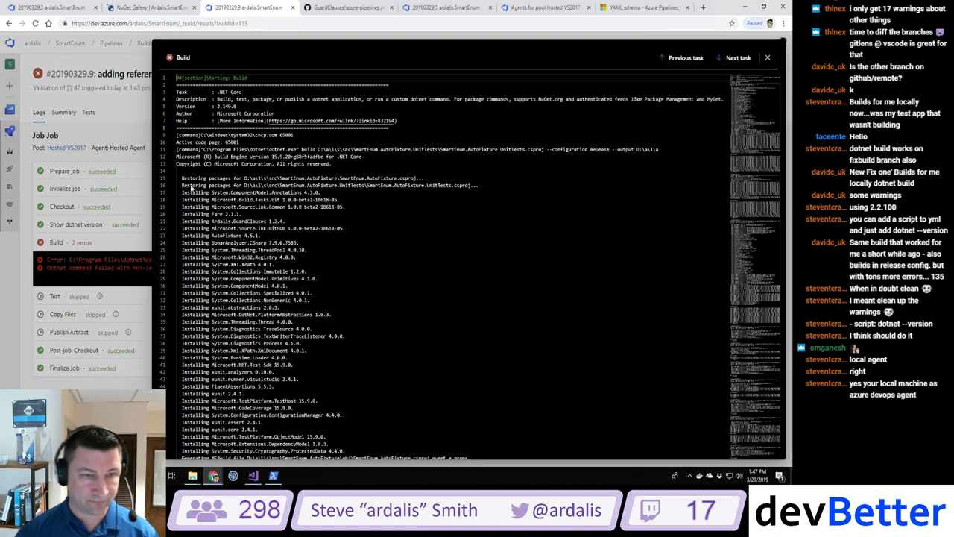
left_click_drag(783, 86, 775, 386)
scroll(774, 383, "up", 2)
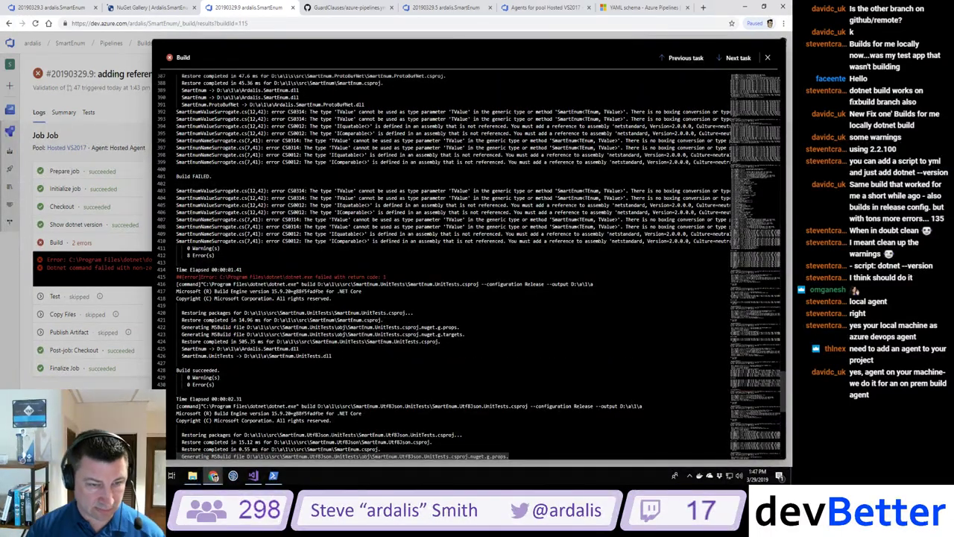
left_click_drag(304, 241, 665, 249)
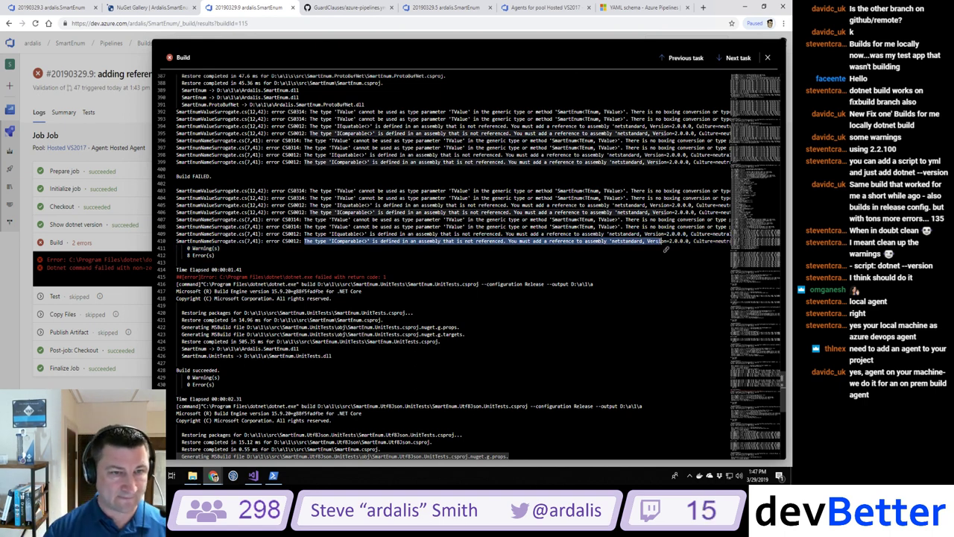
scroll(666, 249, "up", 3)
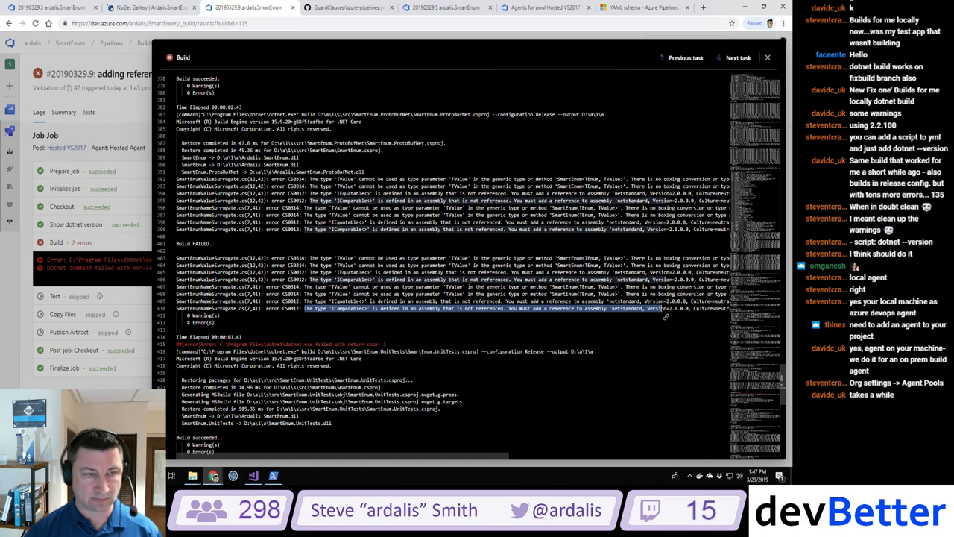
scroll(666, 316, "up", 8)
scroll(666, 316, "down", 8)
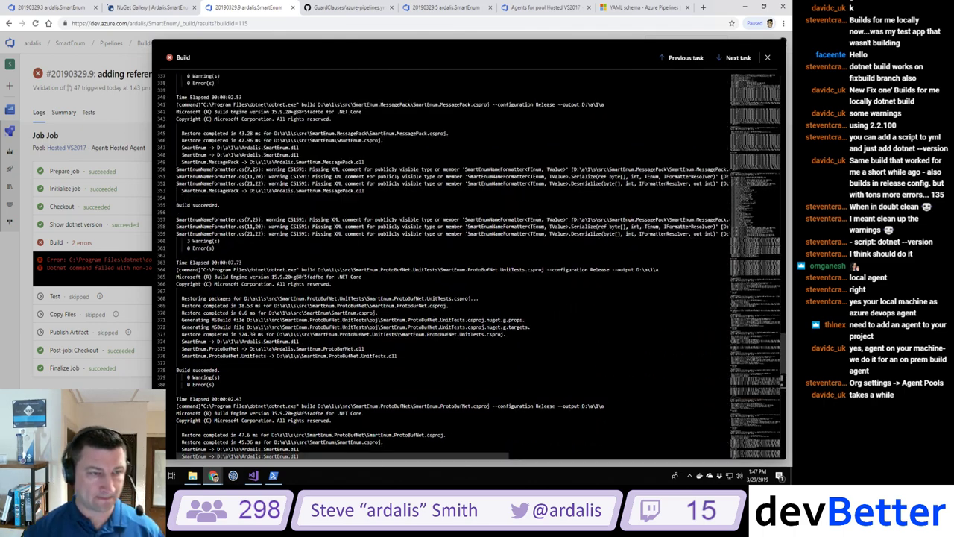
scroll(665, 316, "down", 20)
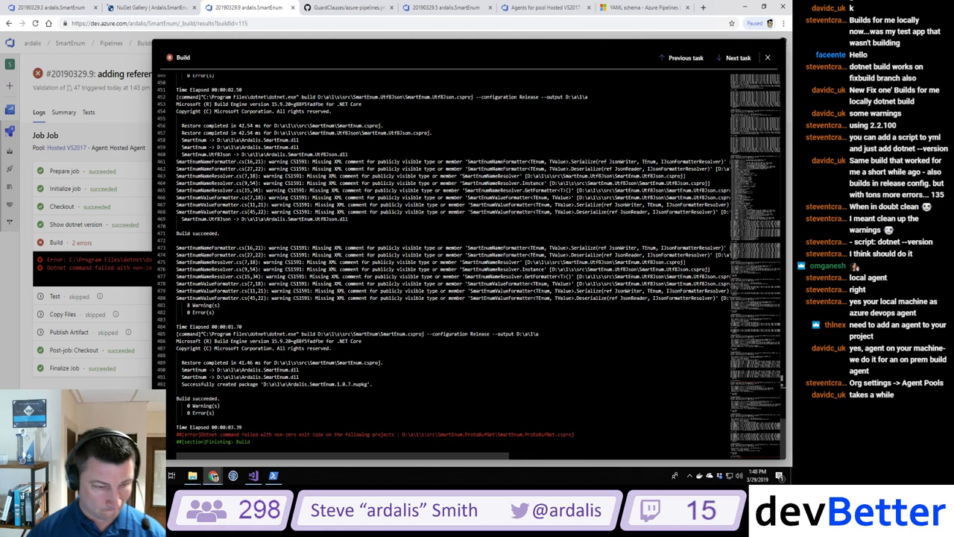
scroll(666, 297, "up", 20)
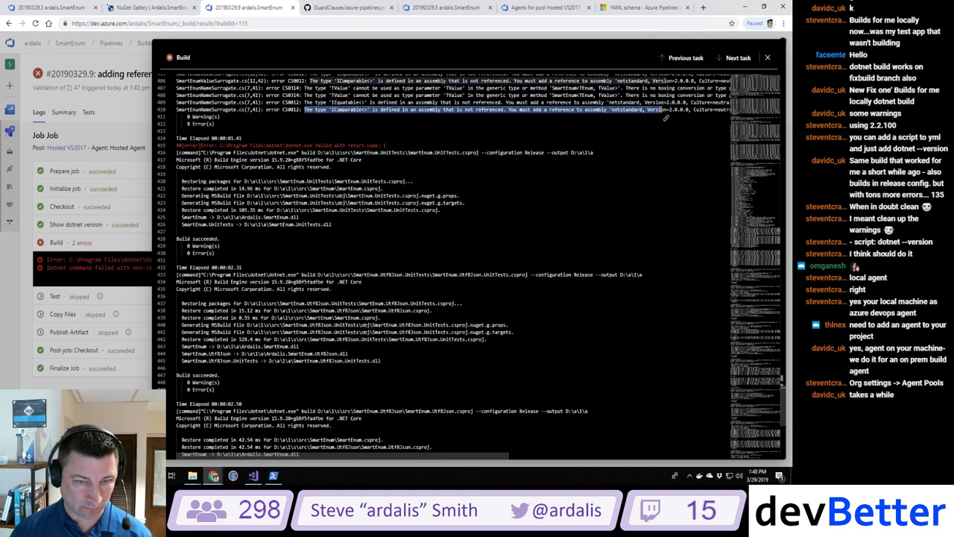
scroll(666, 297, "up", 2)
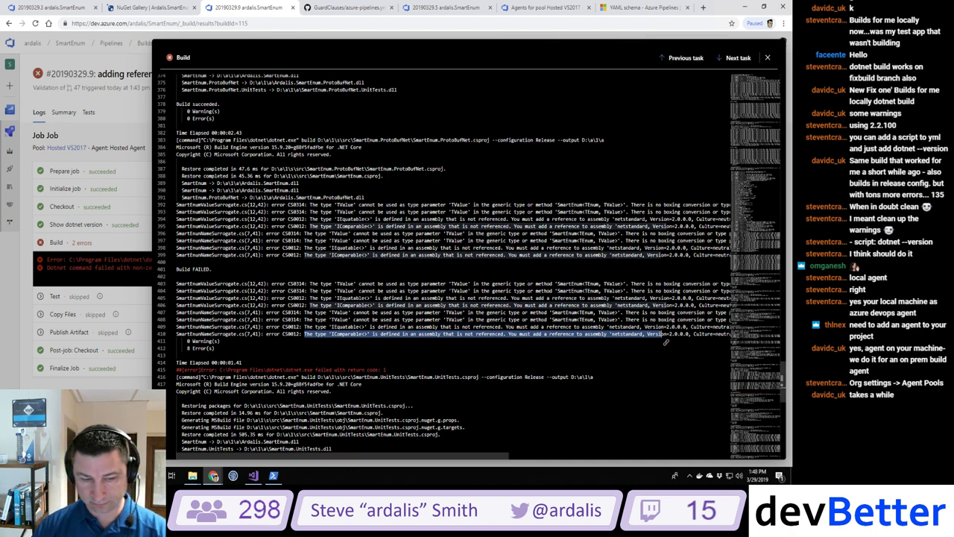
Step: Bring up azure-pipelines.yml in Visual Studio and enlarge the editor above the Output pane
left_click(254, 475)
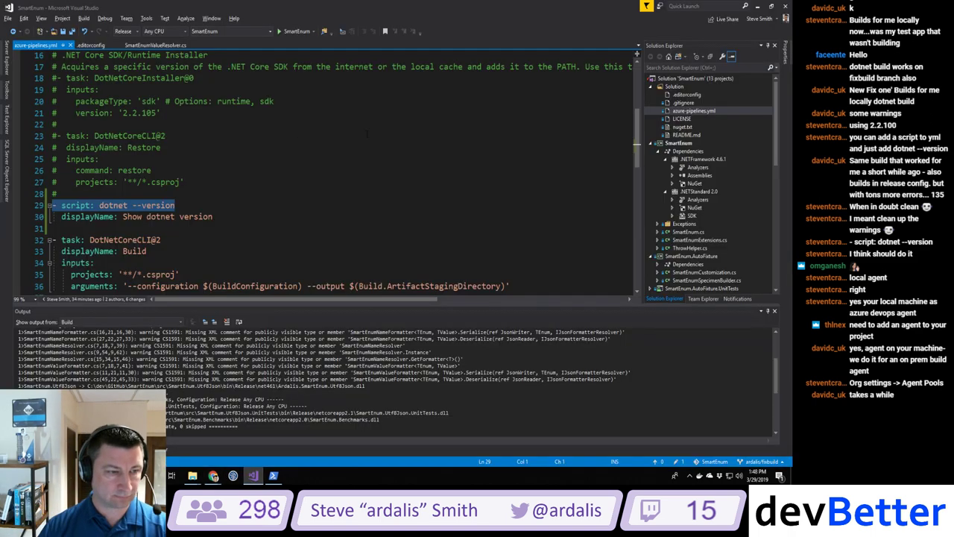
left_click(368, 158)
scroll(367, 158, "down", 3)
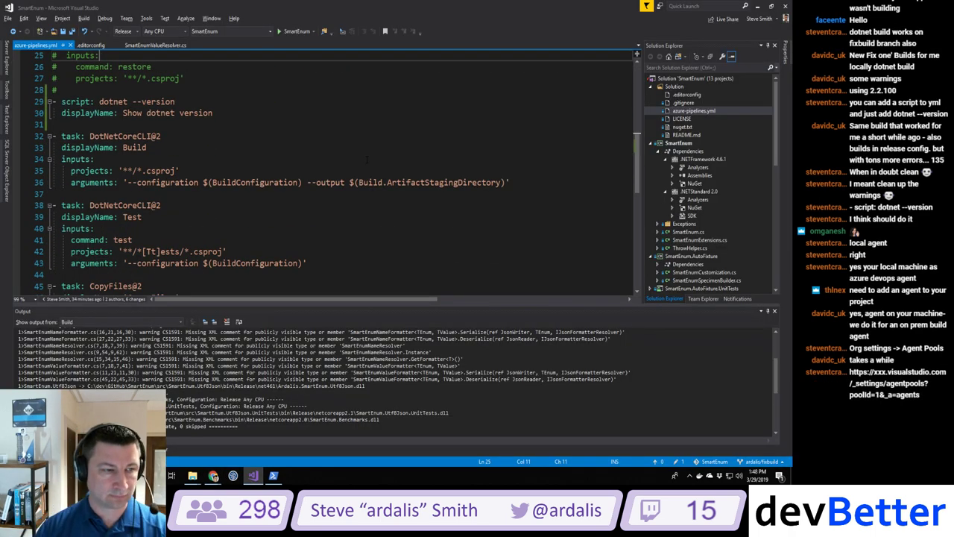
scroll(367, 158, "up", 8)
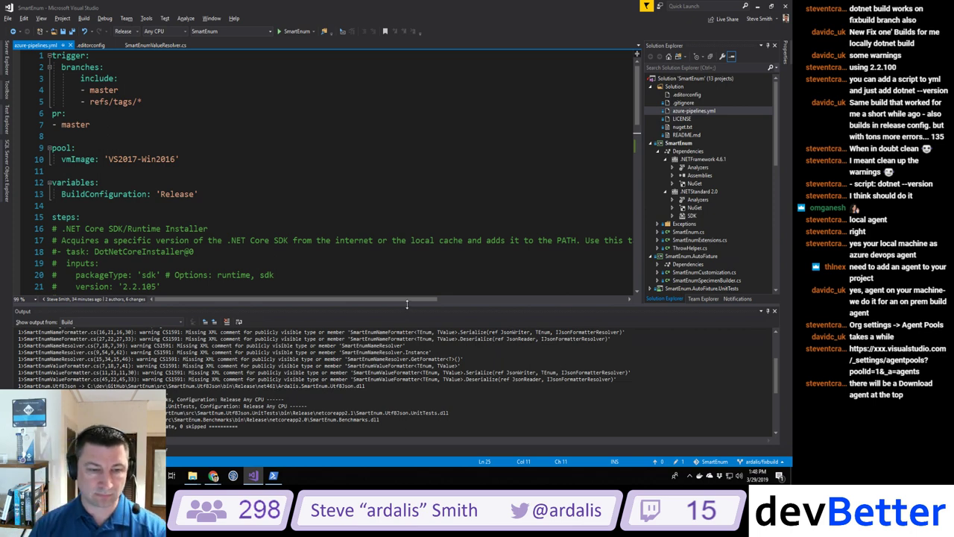
left_click_drag(407, 307, 403, 347)
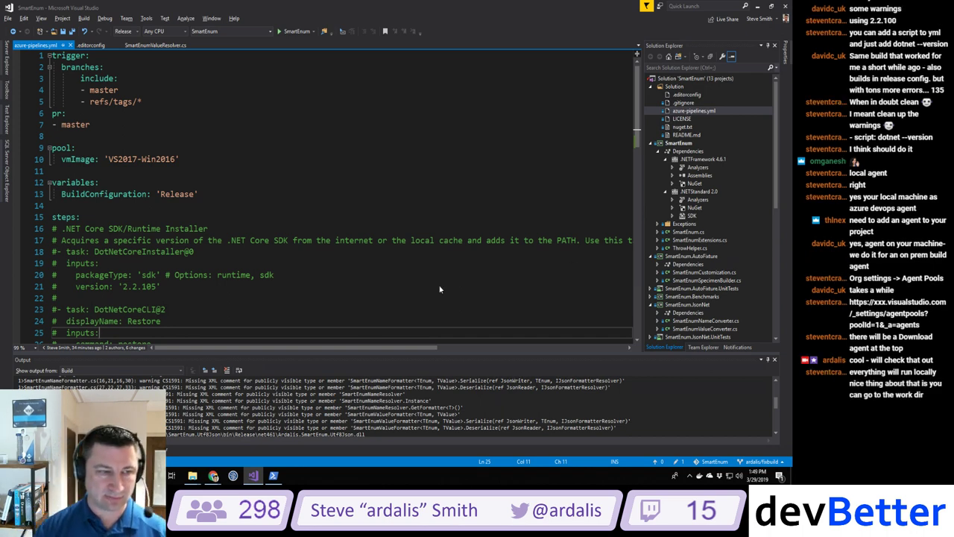
Step: Select the vmImage pool line, then the csproj extension in the Build projects path
left_click(104, 159)
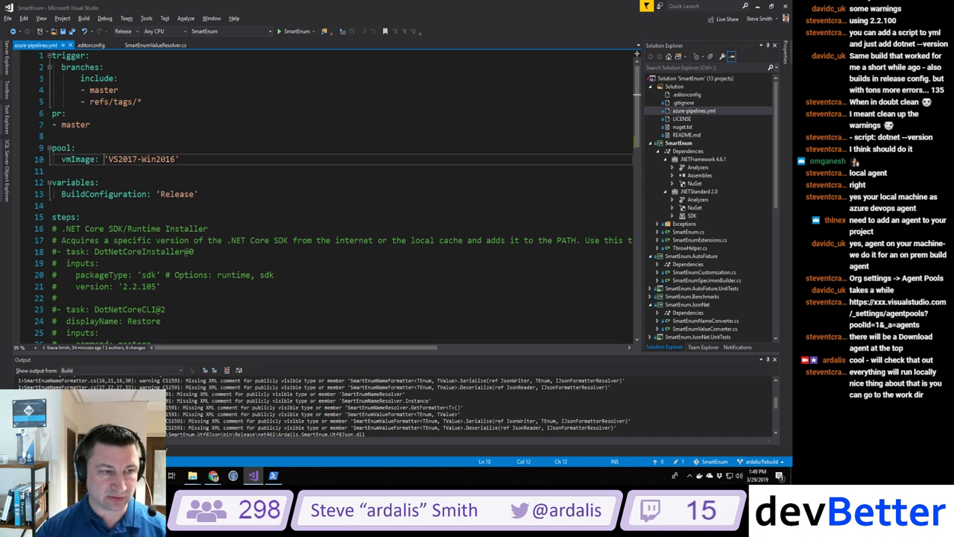
left_click_drag(195, 160, 53, 160)
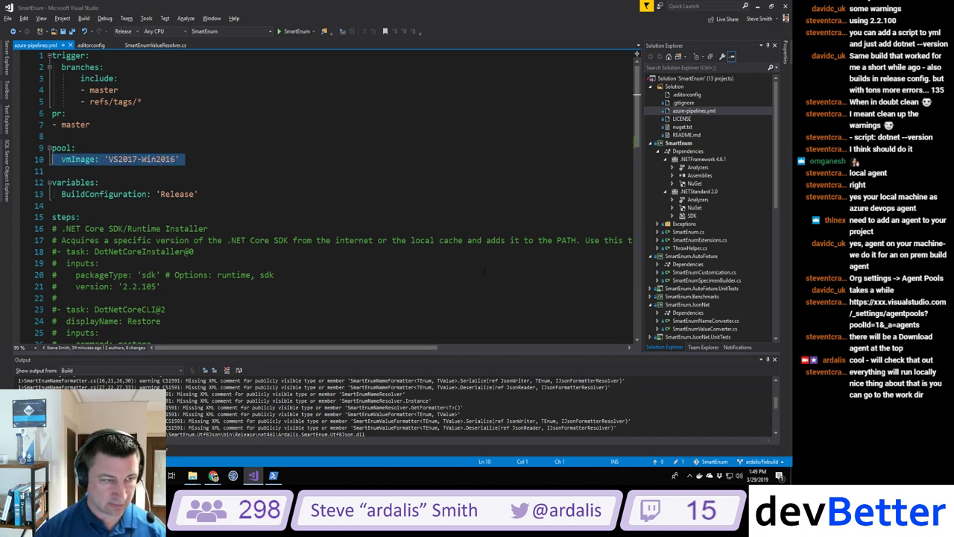
triple_click(95, 162)
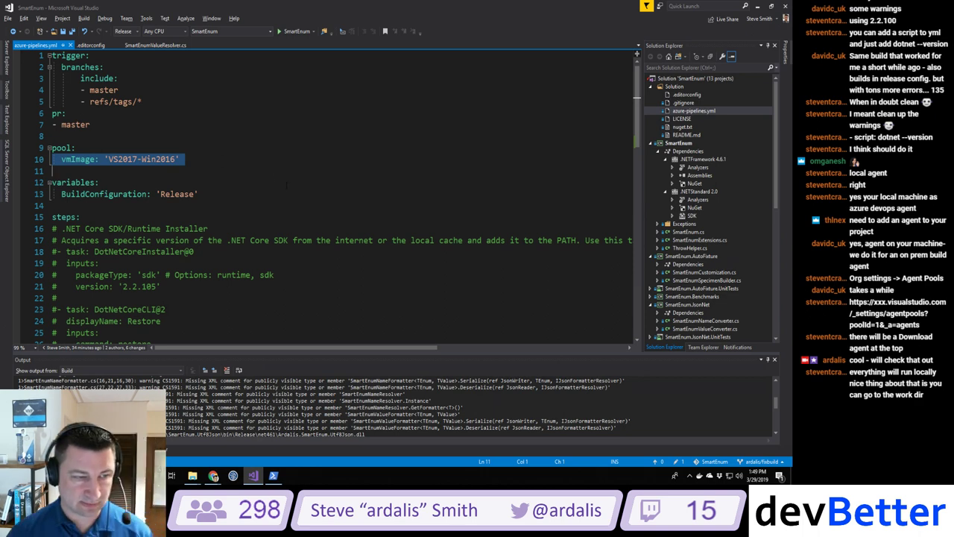
scroll(287, 184, "down", 5)
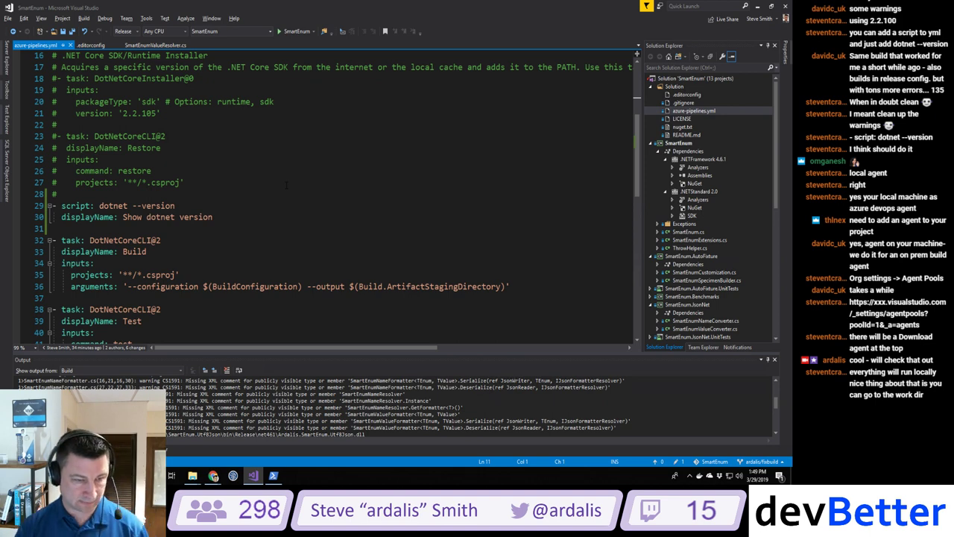
scroll(286, 185, "down", 3)
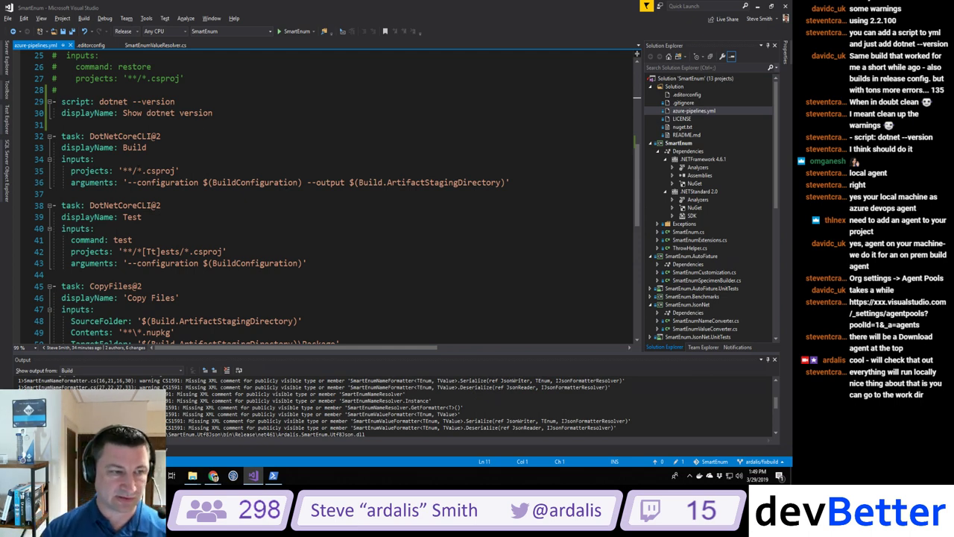
double_click(160, 171)
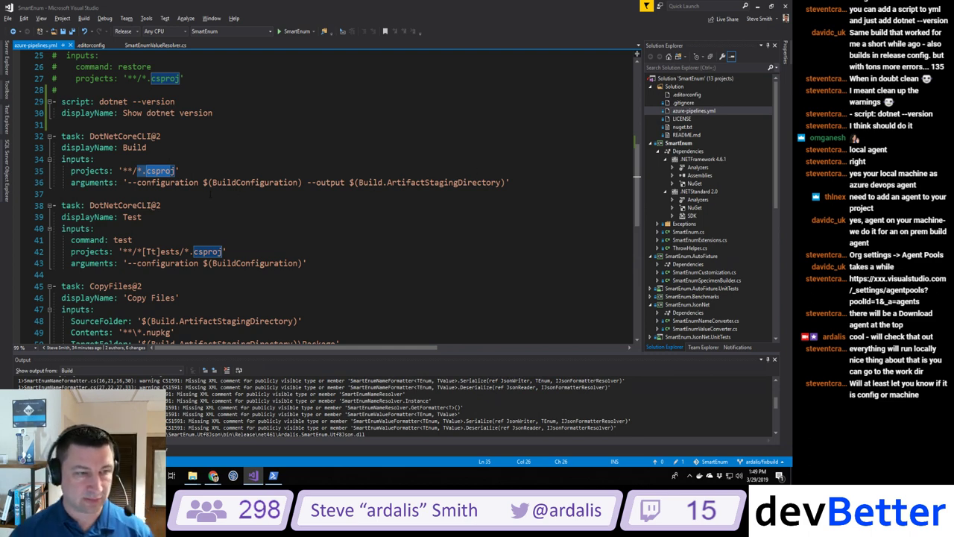
Step: Change the Build task's projects pattern to '**/SmartEnum.csproj'
left_click(144, 172)
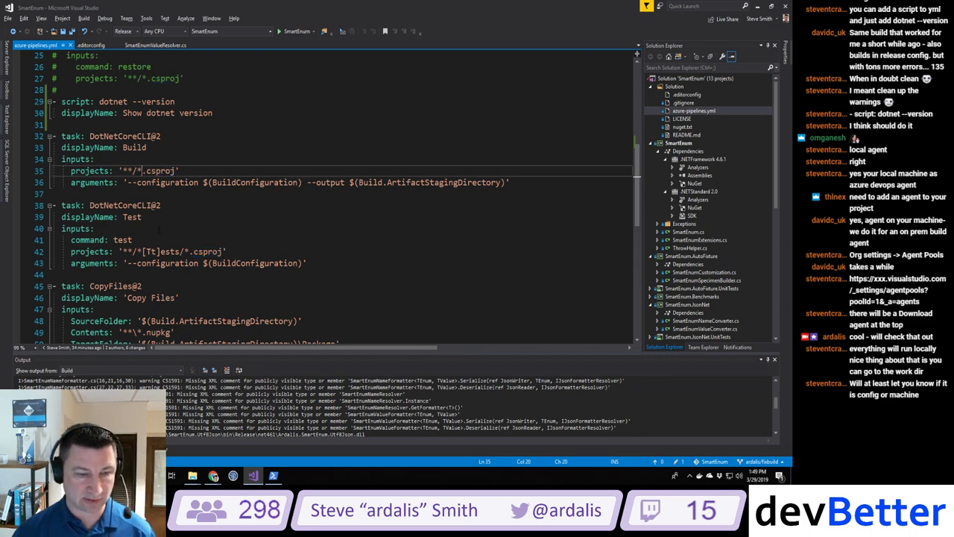
key("BackSpace")
type("SmartE")
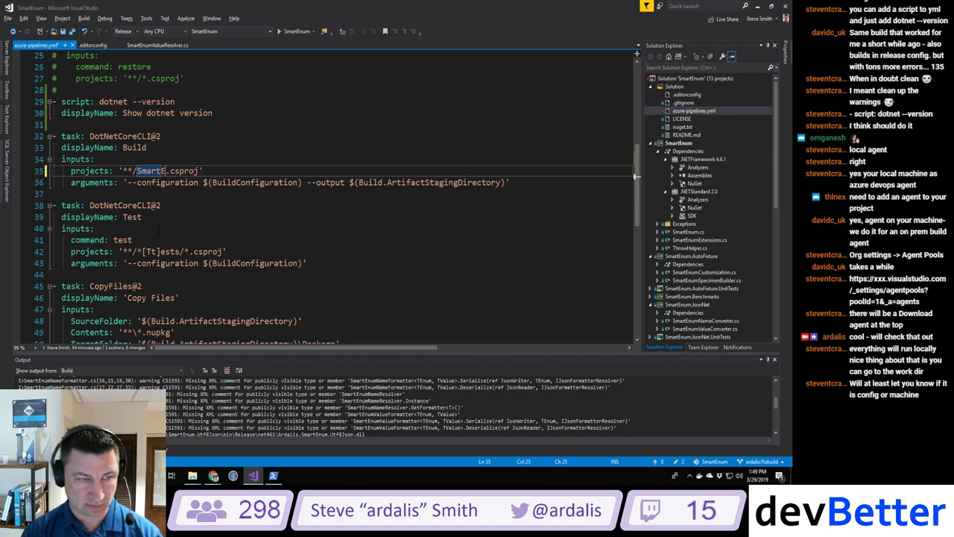
type("num")
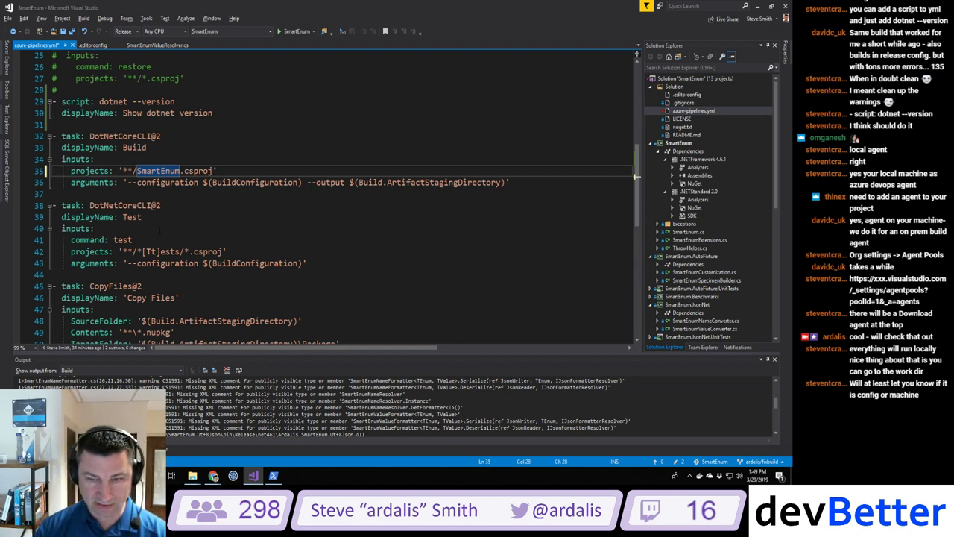
scroll(710, 285, "down", 6)
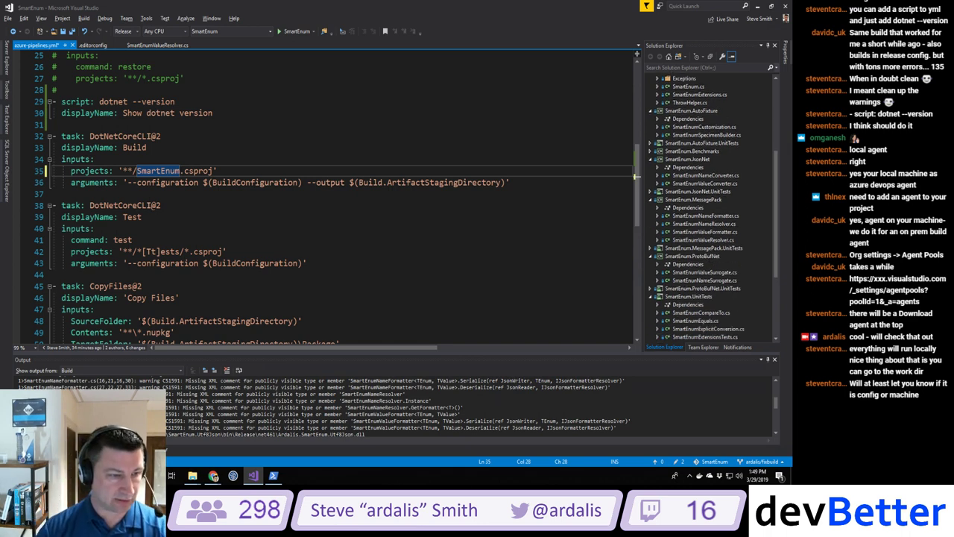
Step: Narrow the Test pattern to '**/*SmartEnum.[Tt]ests/*.csproj' and save the file
left_click(141, 251)
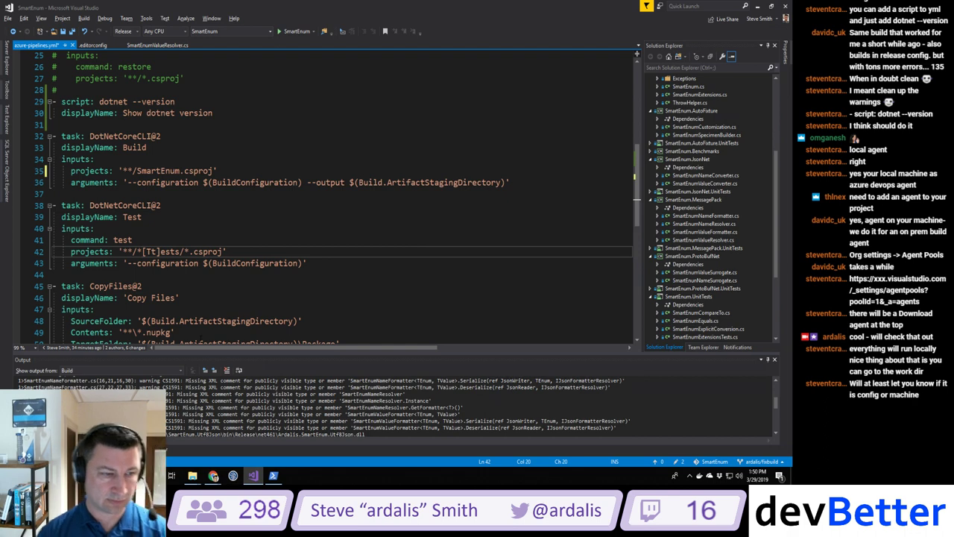
type("SmartEnum.")
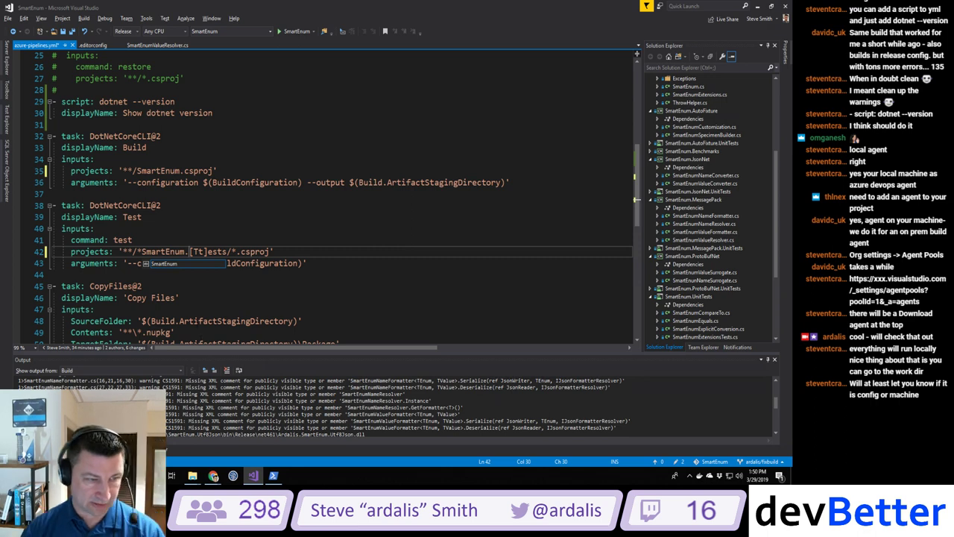
key("Left")
key("Left")
key("Left")
key("Left")
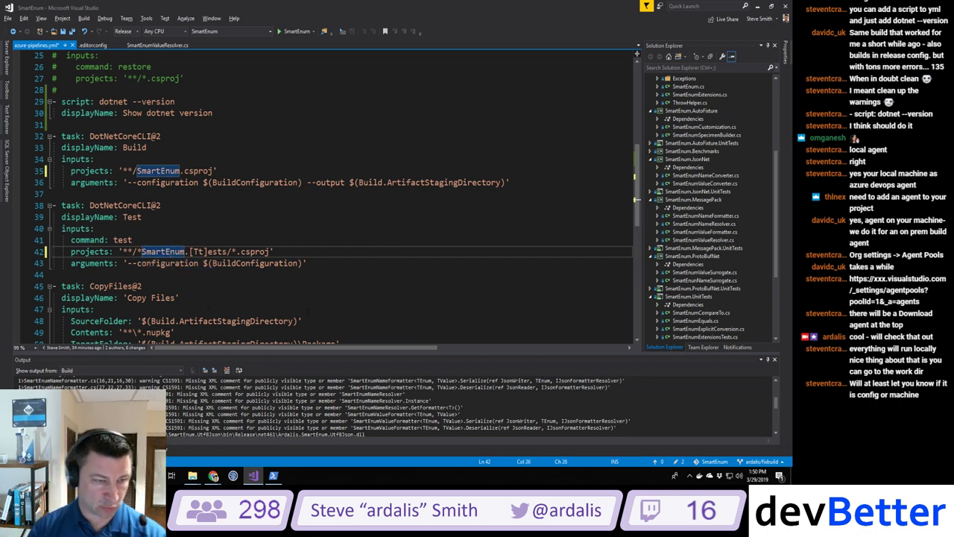
scroll(336, 197, "down", 3)
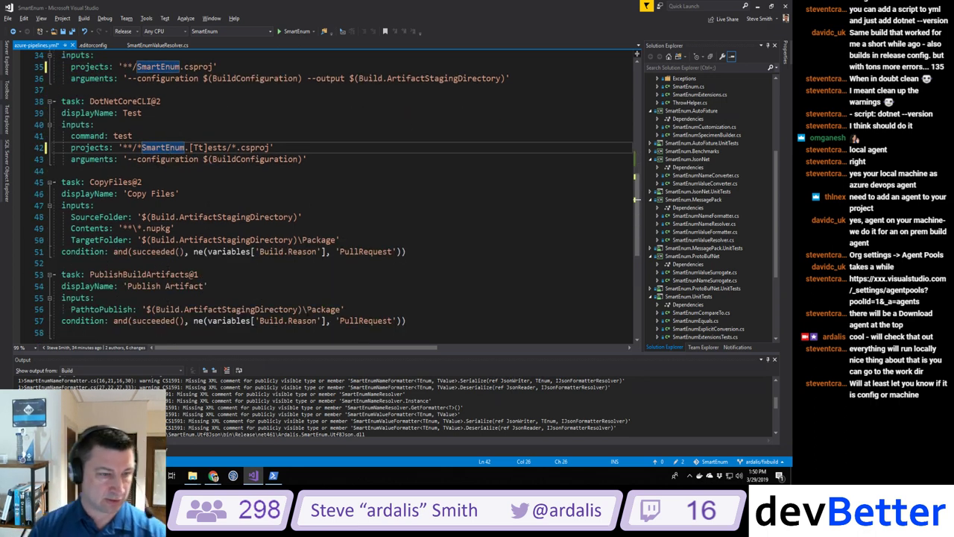
scroll(306, 312, "down", 3)
scroll(307, 312, "up", 2)
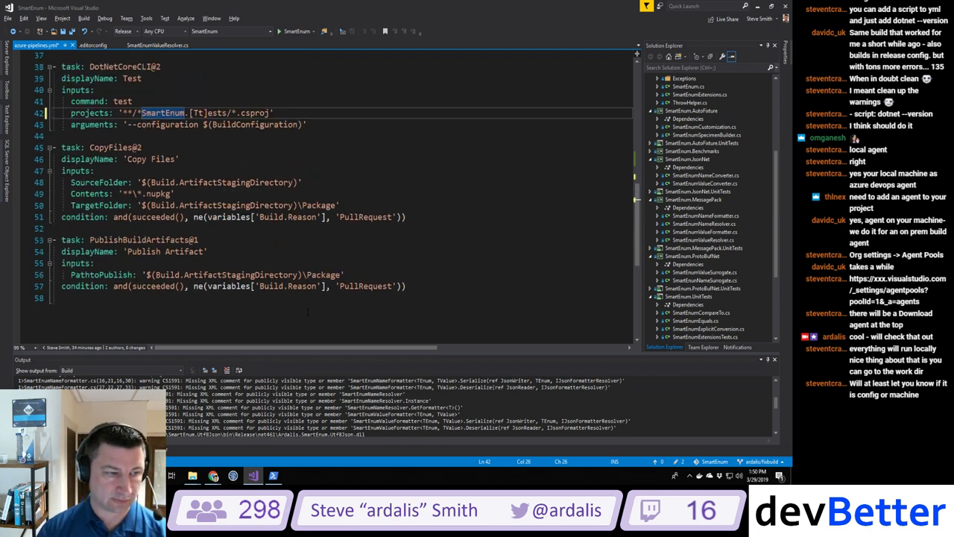
key("ctrl+s")
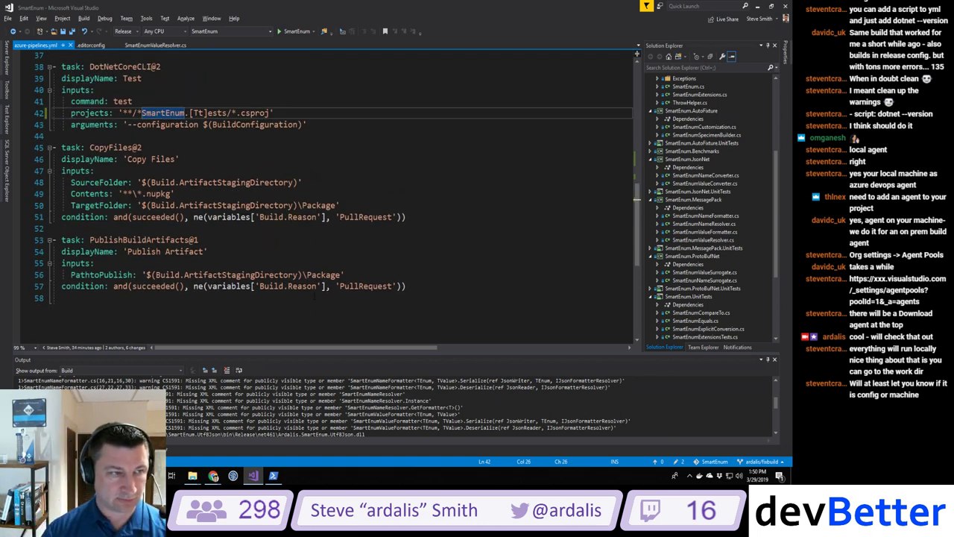
key("alt+Tab")
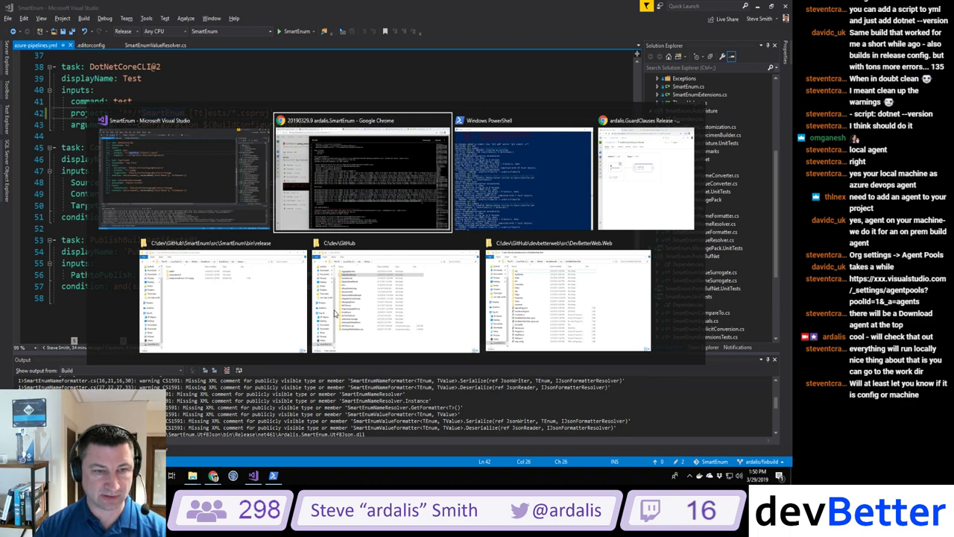
Step: Stage all changes and commit them as 'Only build/test SmartEnum project'
key("alt+Tab")
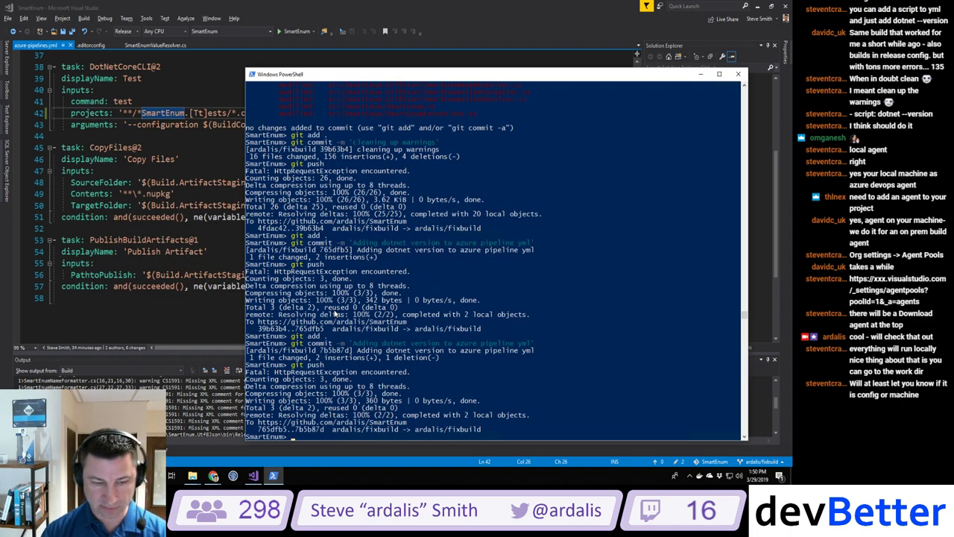
type("git add .")
key("Return")
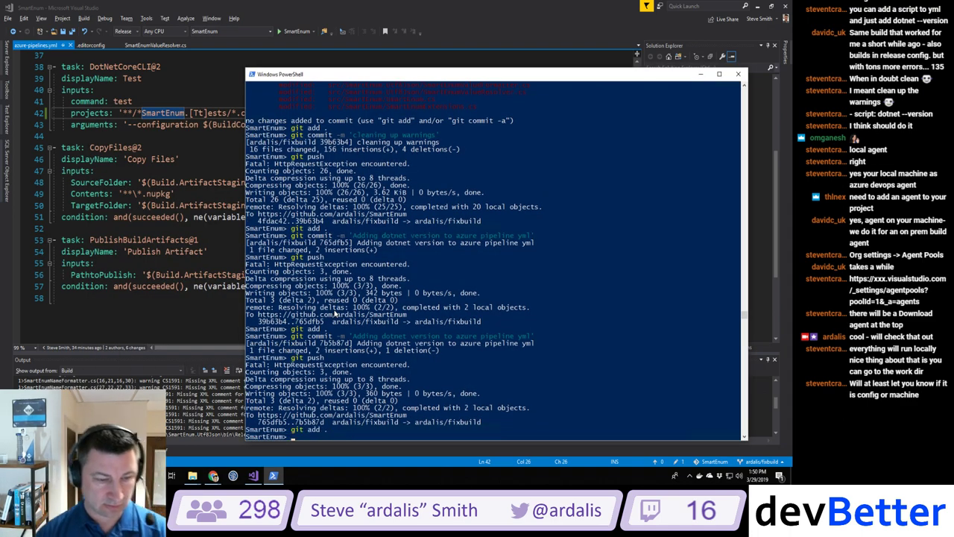
key("Up")
key("Up")
key("Up")
key("BackSpace")
key("BackSpace")
key("BackSpace")
key("BackSpace")
key("BackSpace")
key("BackSpace")
key("BackSpace")
key("BackSpace")
key("BackSpace")
key("BackSpace")
key("BackSpace")
key("BackSpace")
key("BackSpace")
key("BackSpace")
key("BackSpace")
key("BackSpace")
key("BackSpace")
key("BackSpace")
key("BackSpace")
key("BackSpace")
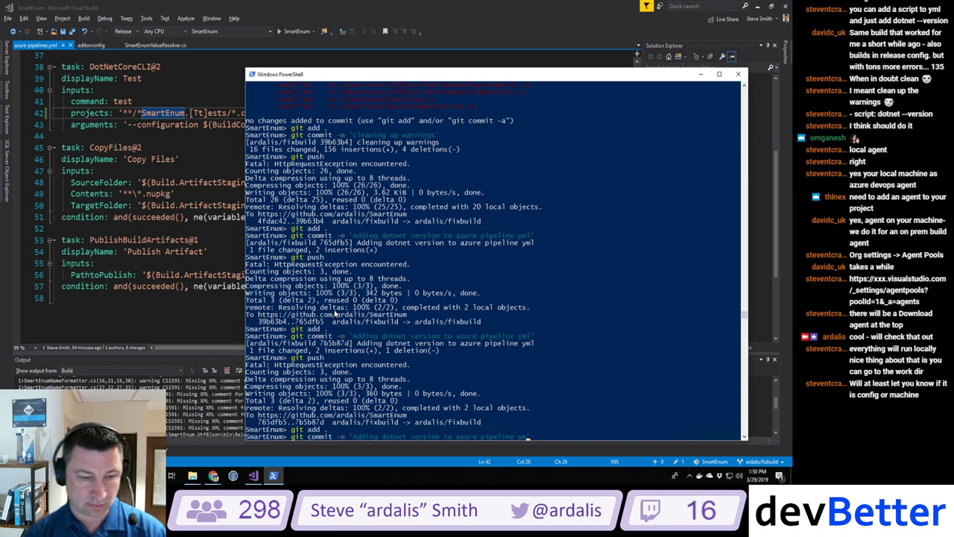
key("BackSpace")
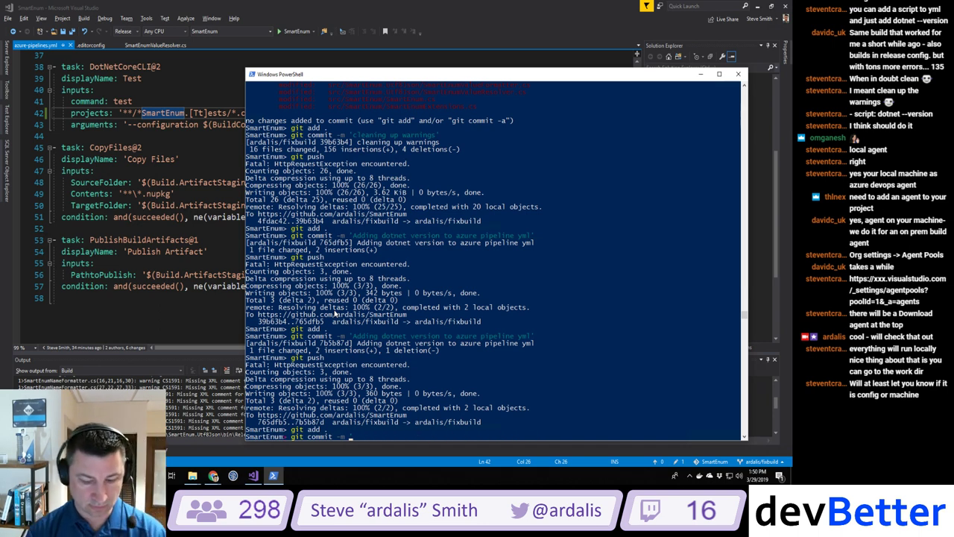
type("Only build/")
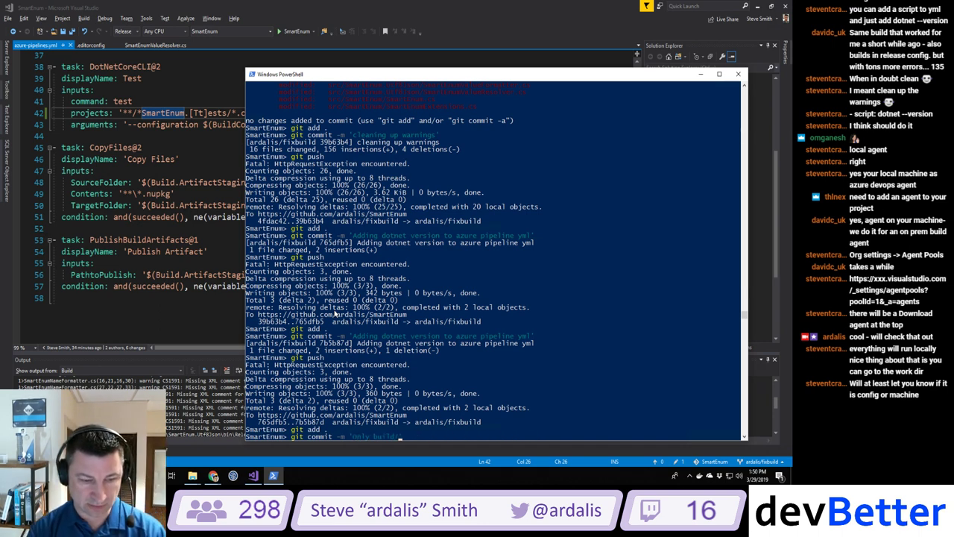
type("test Smart")
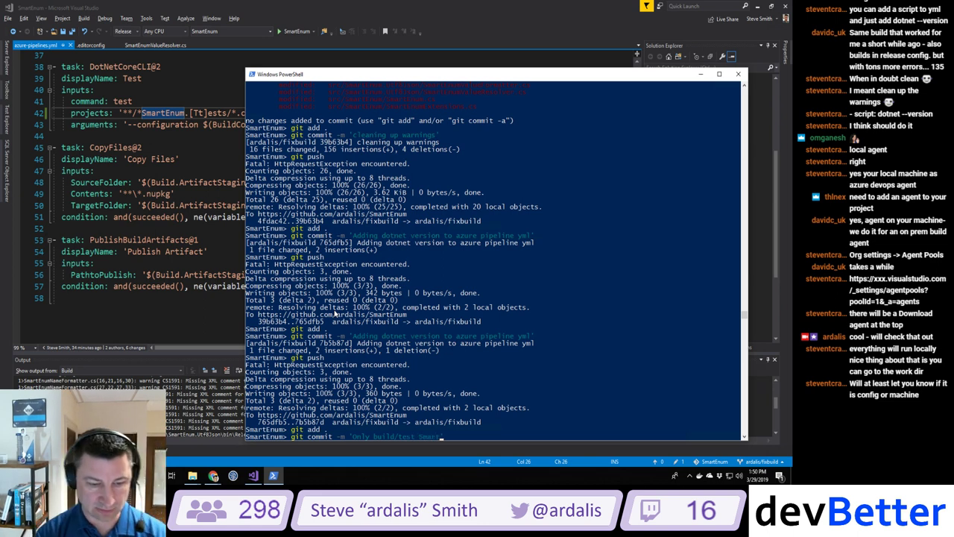
type("Enum project")
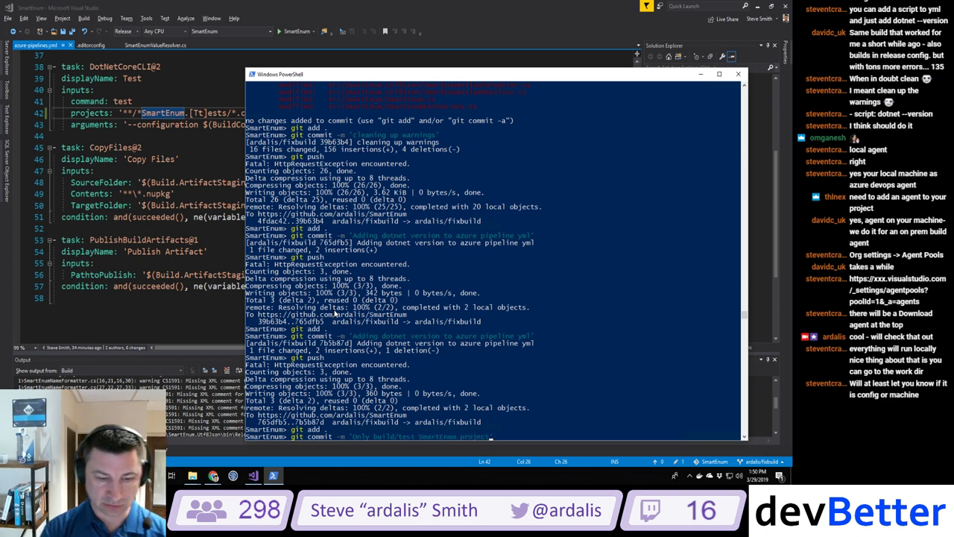
key("Return")
Step: Push the commit to the fixbuild branch on GitHub
type("git push")
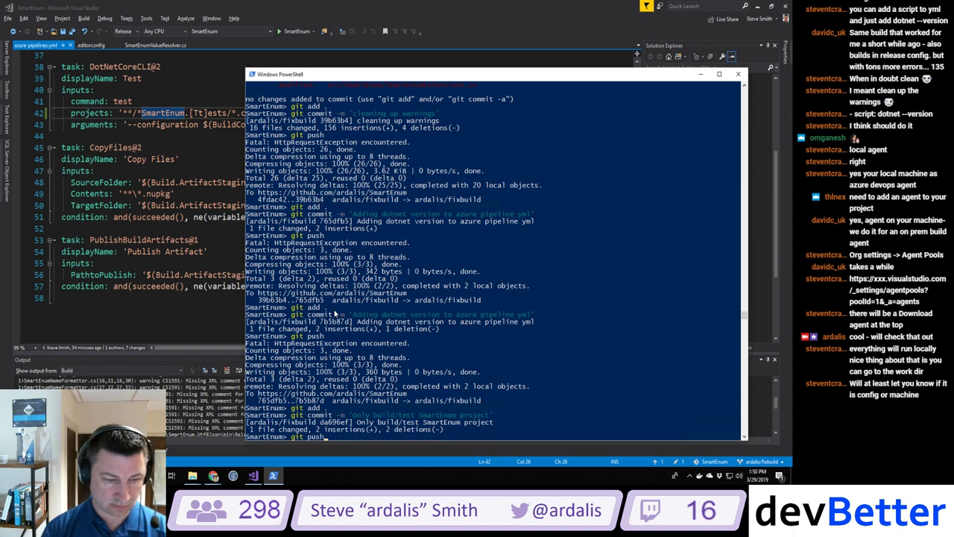
key("Return")
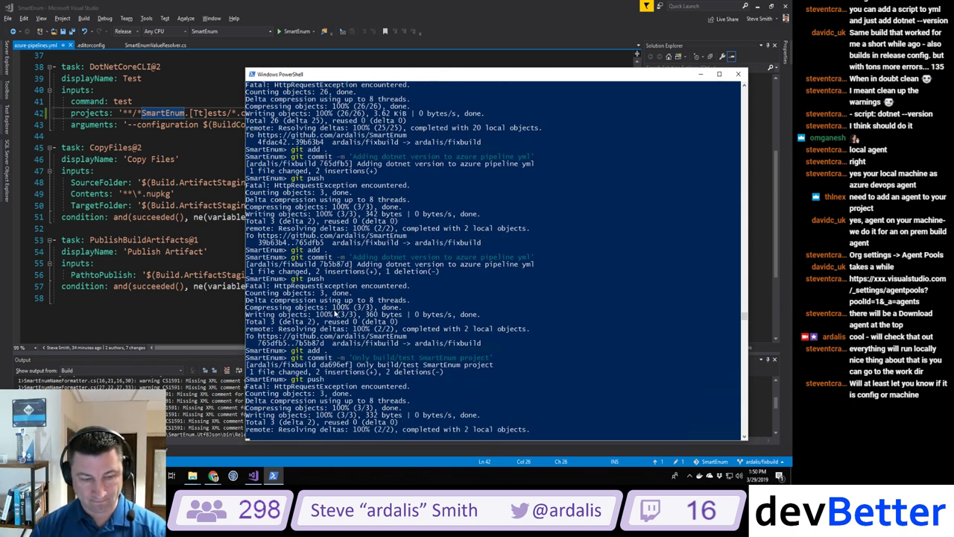
key("alt+Tab")
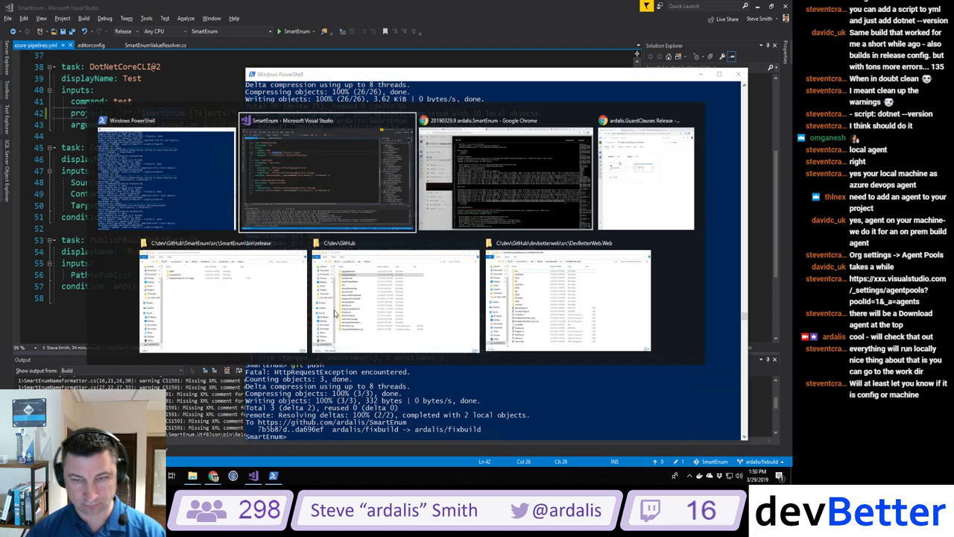
Step: Close the build log and open the pipeline's build history
key("alt+Tab")
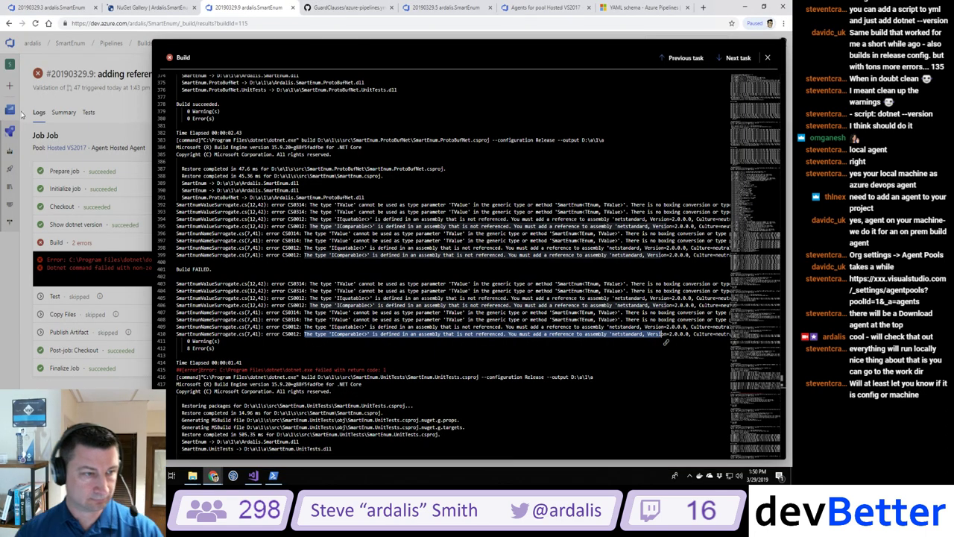
key("Escape")
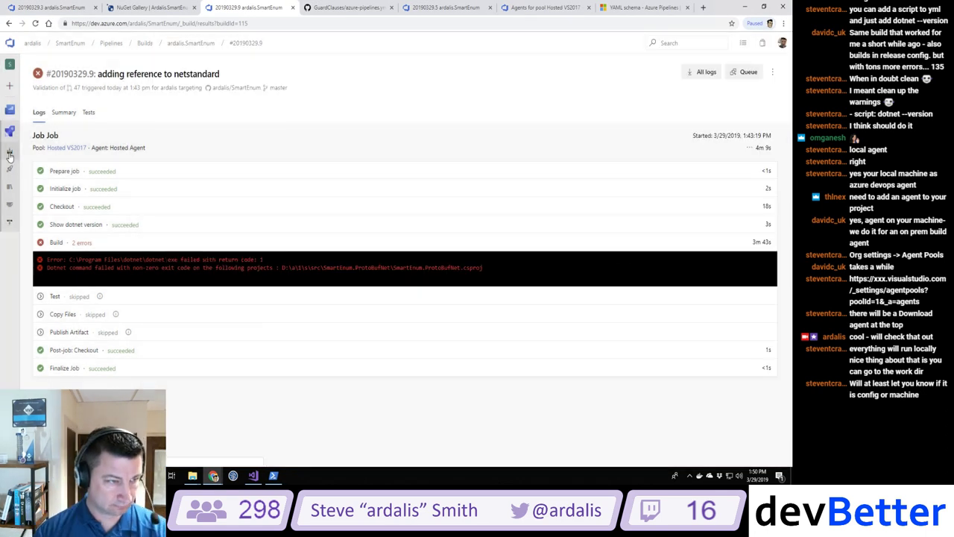
left_click(10, 155)
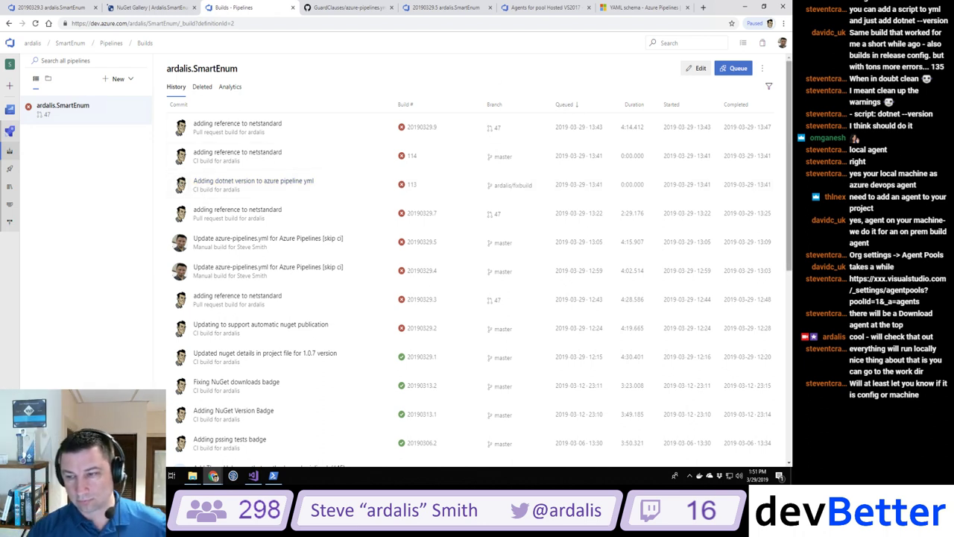
Step: Try the agent pools settings page in a new tab, then open new build 20190329.10
left_click(703, 7)
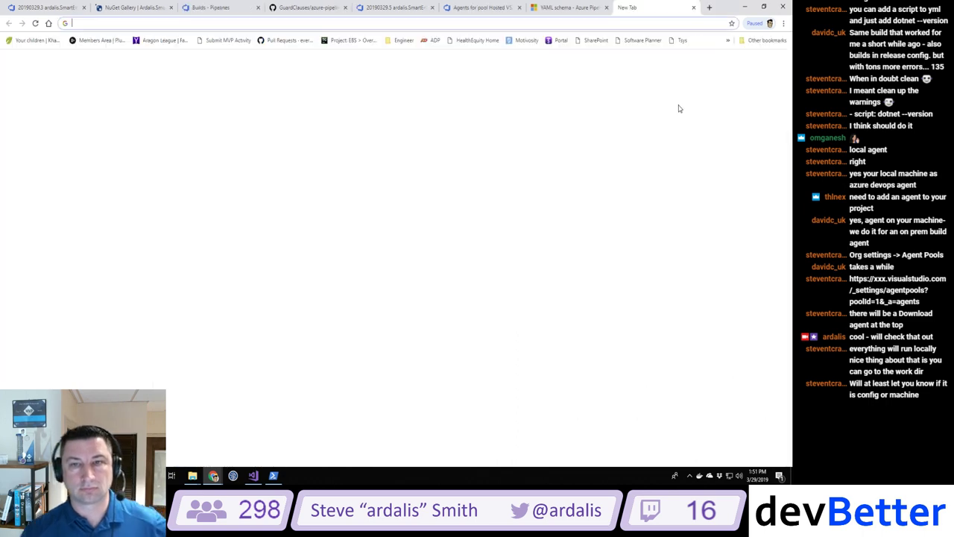
type("https://xxx.visualstudio.com/_settings/agentpools?poolId=1&_a=agents")
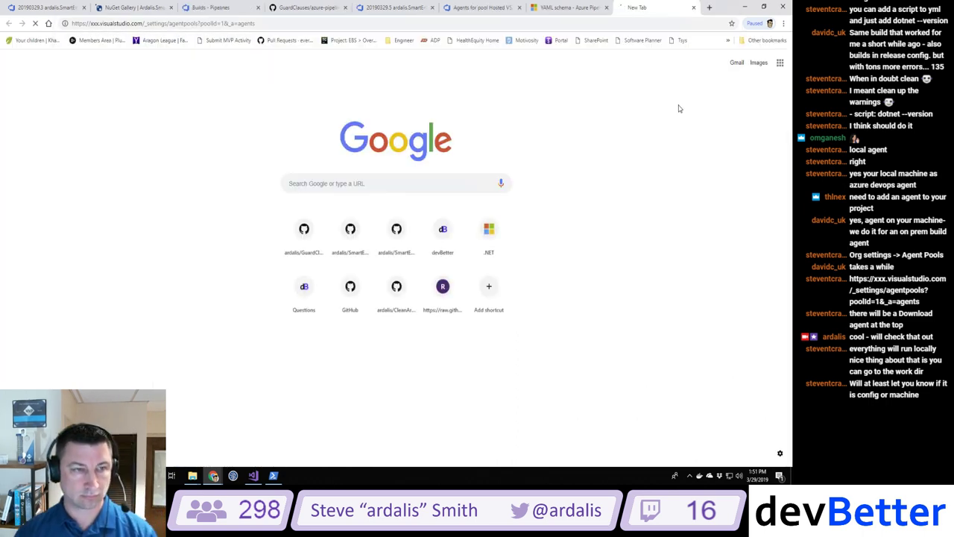
key("Return")
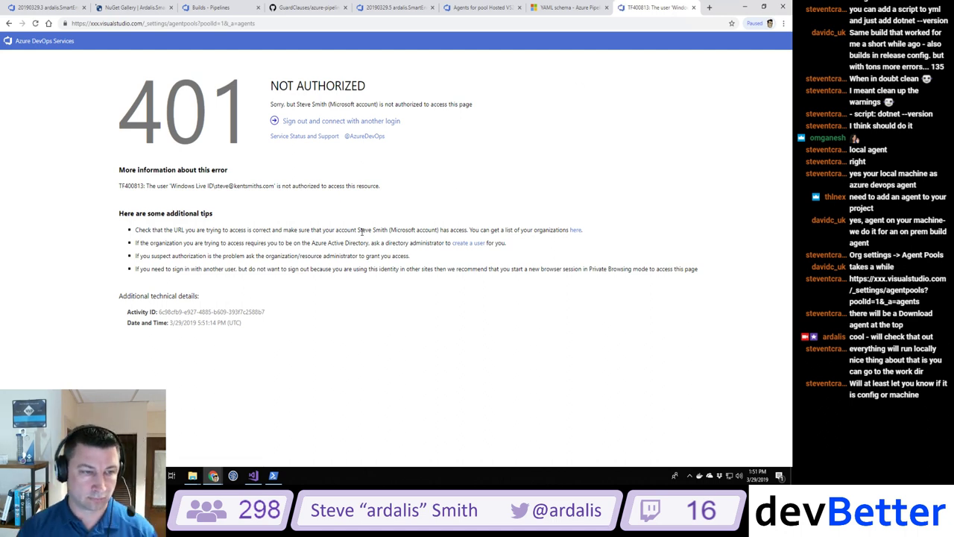
left_click(693, 8)
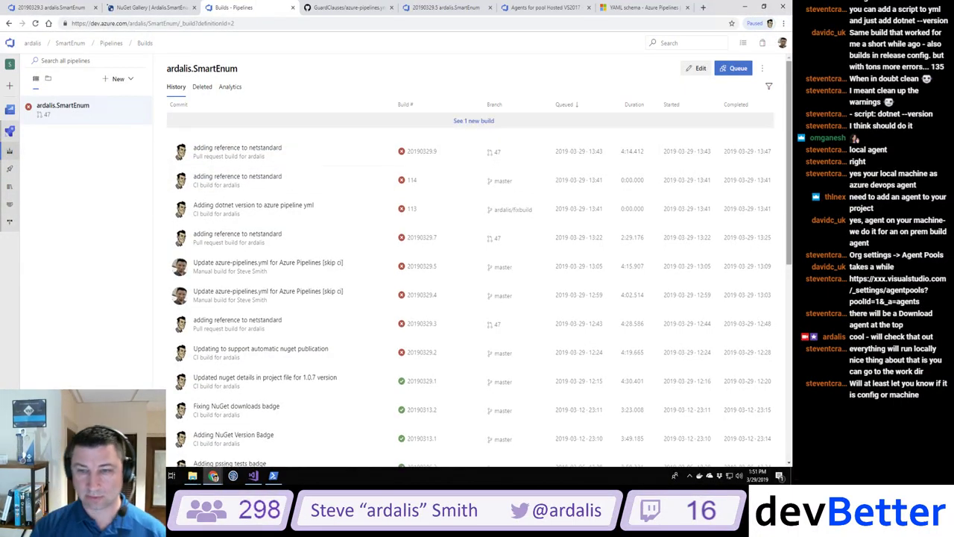
left_click(483, 120)
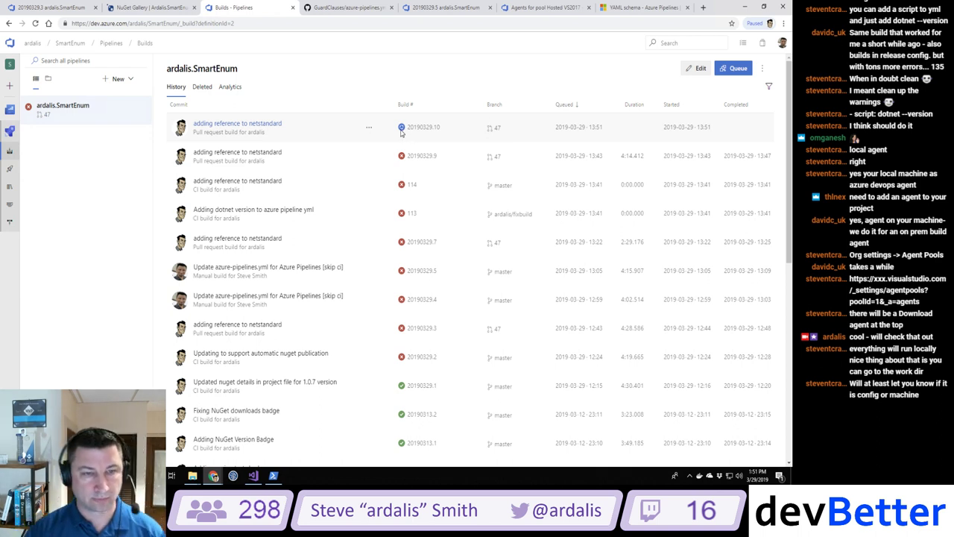
left_click(274, 126)
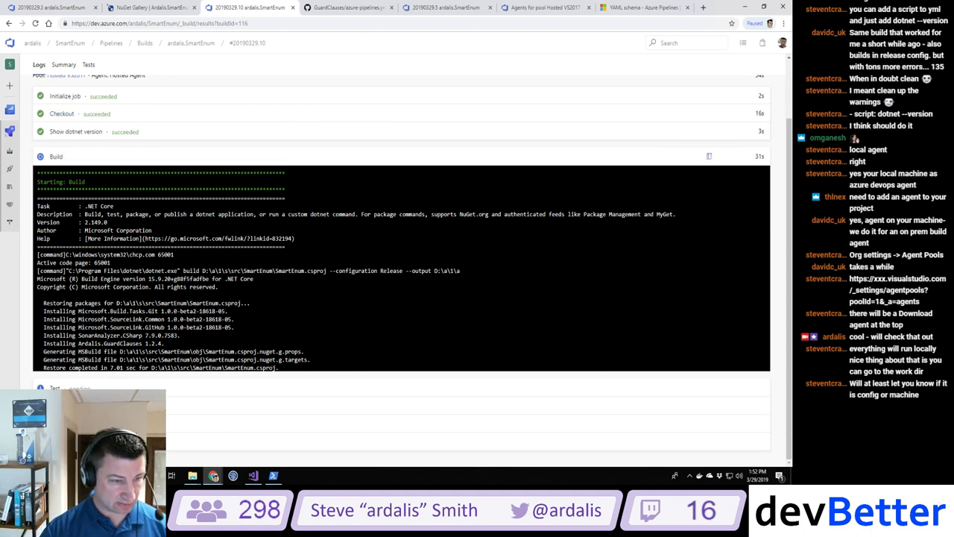
Step: Mark the beta2 package version, then read the Test step's warning in its log
double_click(184, 311)
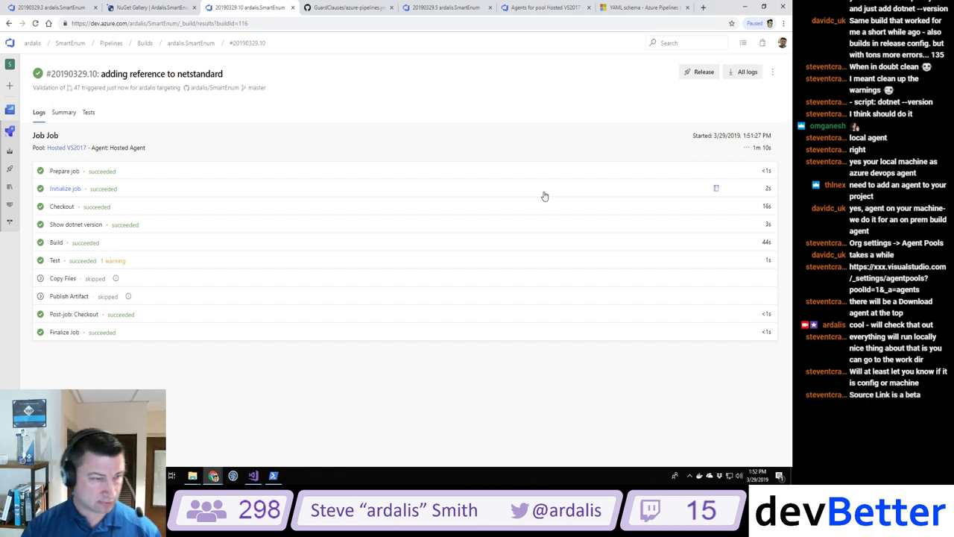
left_click(110, 262)
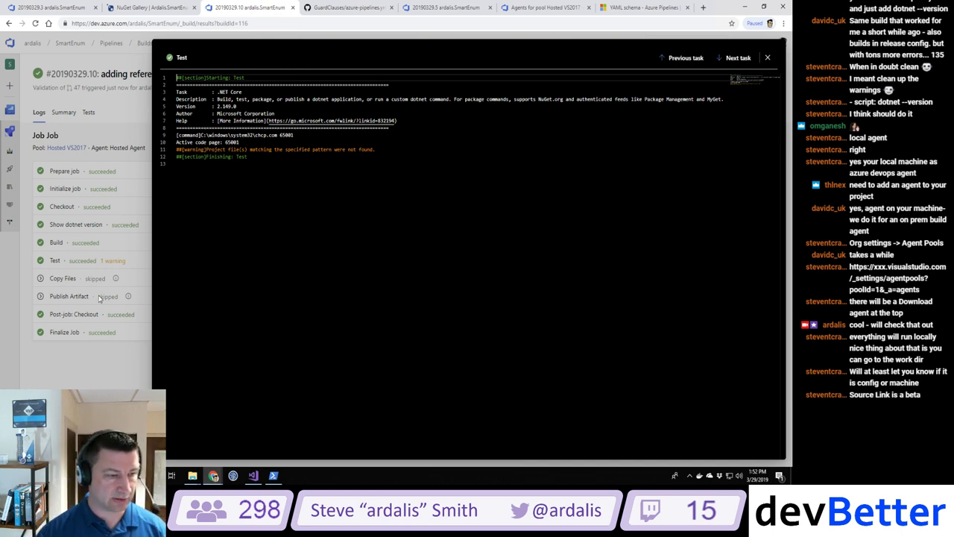
left_click(65, 280)
mouse_move(116, 279)
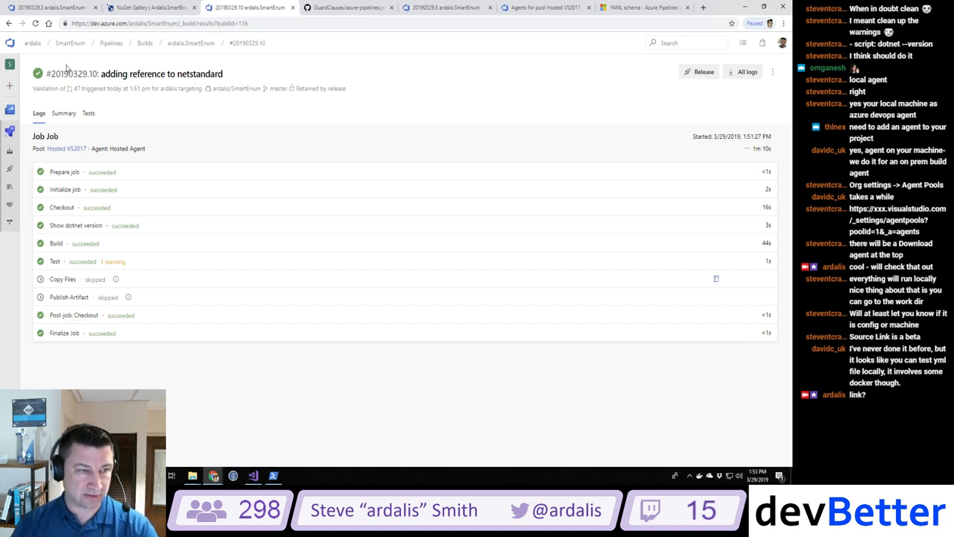
Step: Glance at the GuardClauses pull requests, then close that tab and the old 20190329.5 build
left_click(364, 9)
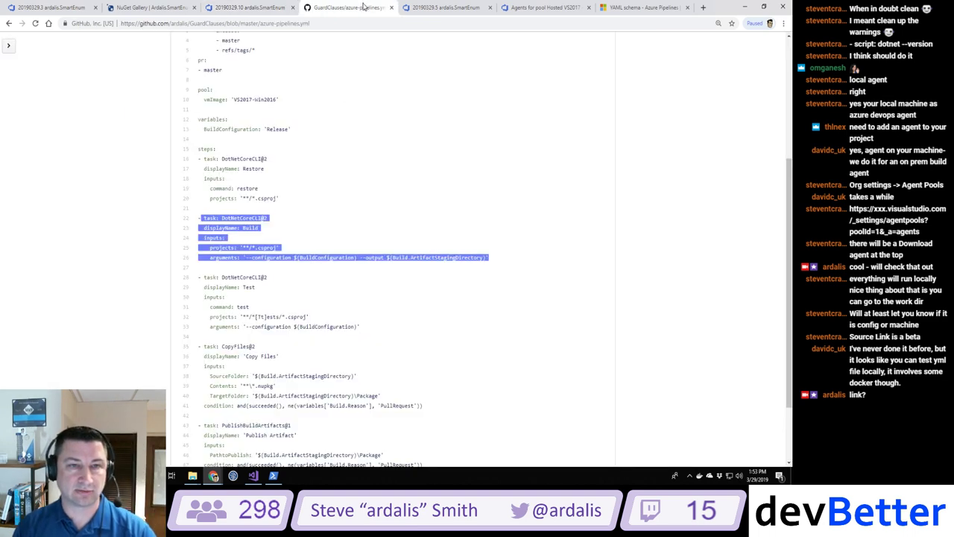
scroll(358, 149, "up", 3)
left_click(283, 103)
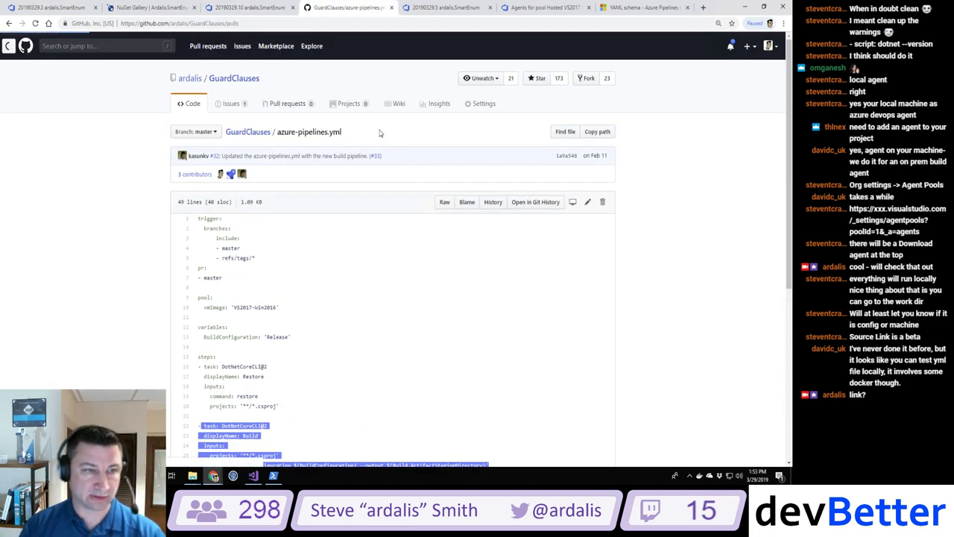
left_click(391, 8)
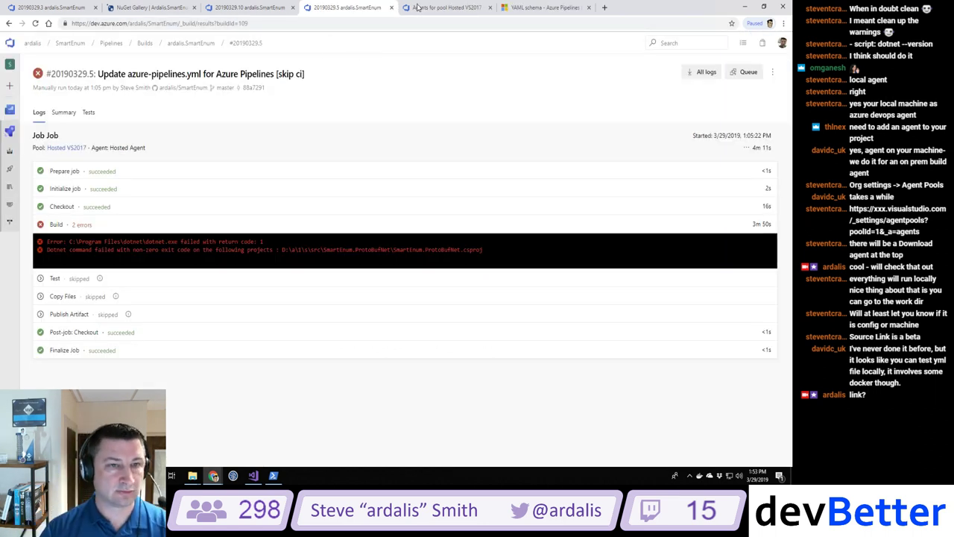
left_click(391, 8)
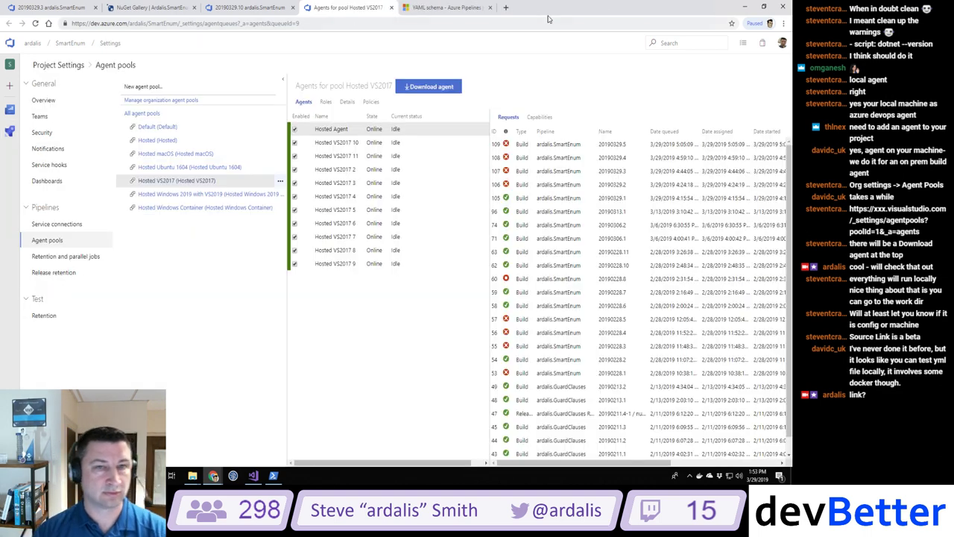
Step: Open pull request #47 in the github.com/ardalis/smartenum repository
left_click(504, 8)
type("github.com/ard")
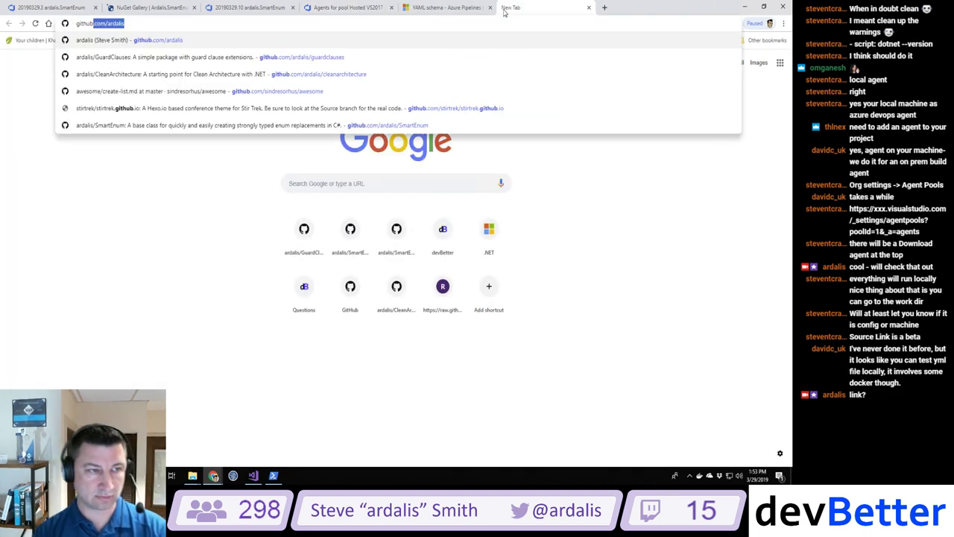
type("alis/smartenum")
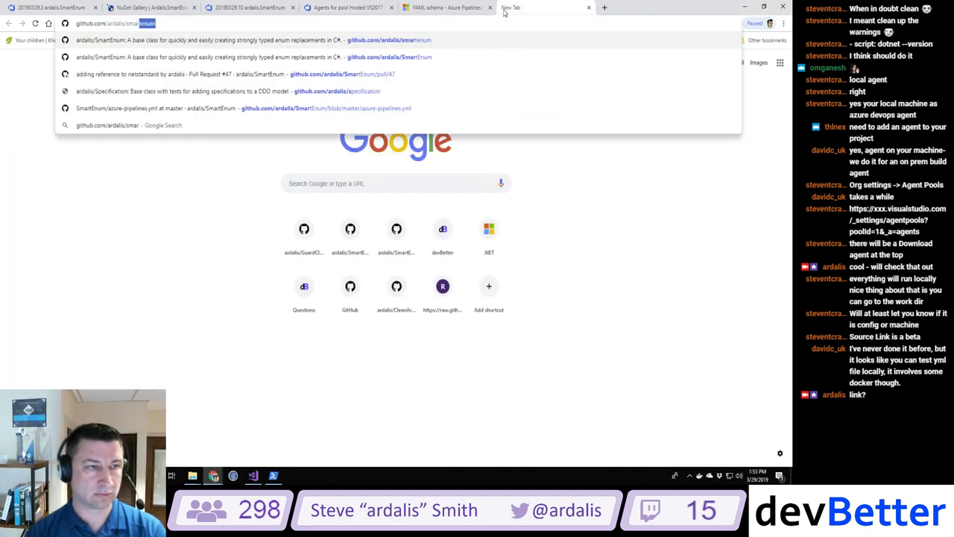
key("Return")
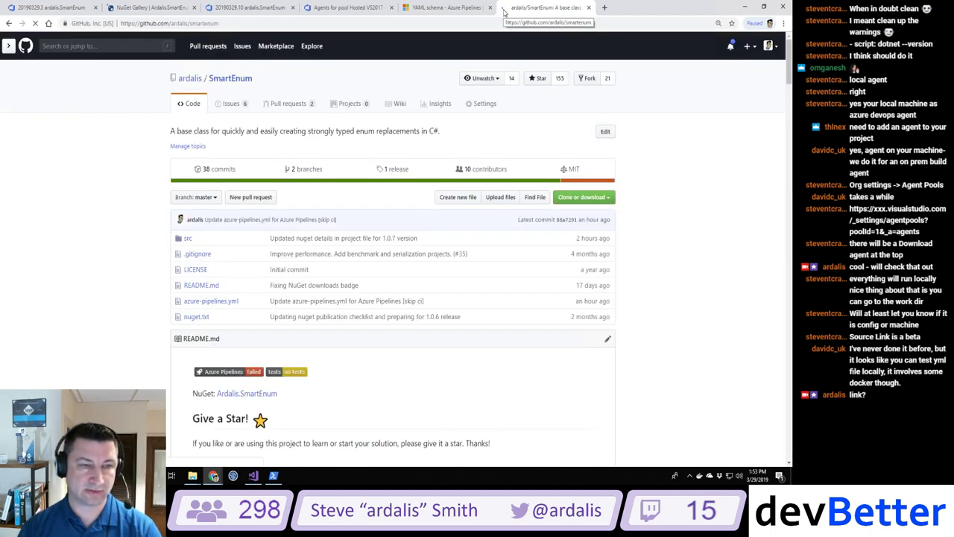
left_click(296, 106)
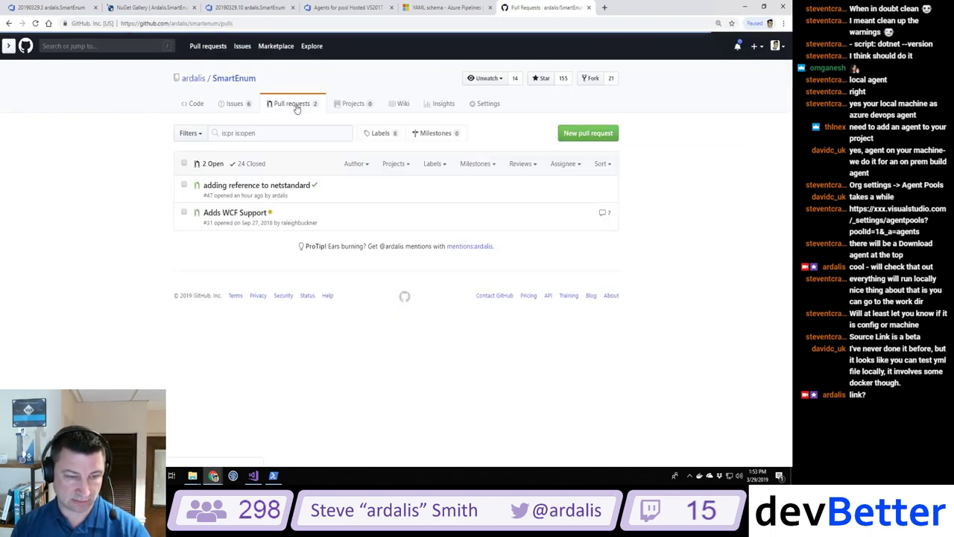
left_click(301, 185)
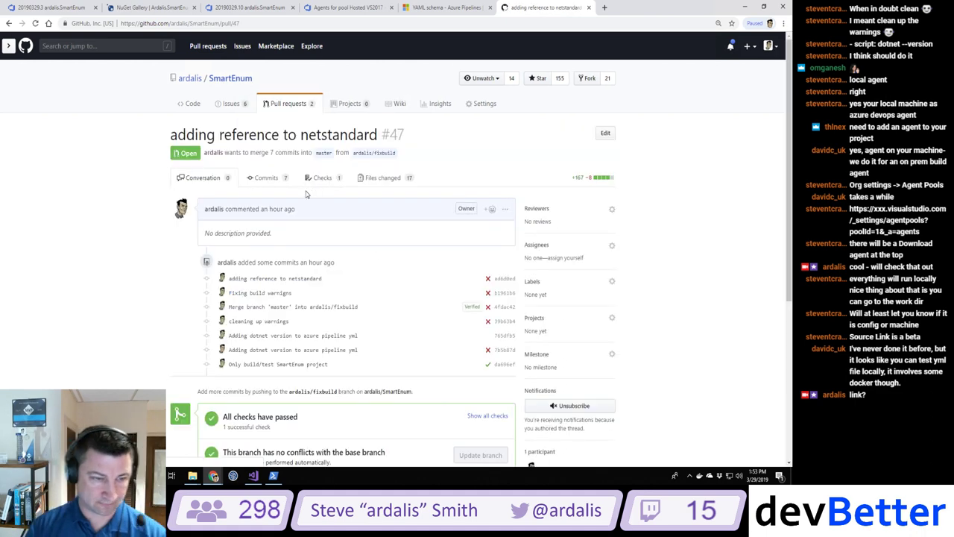
Step: Squash-merge pull request #47 and delete the fixbuild branch
scroll(264, 78, "down", 2)
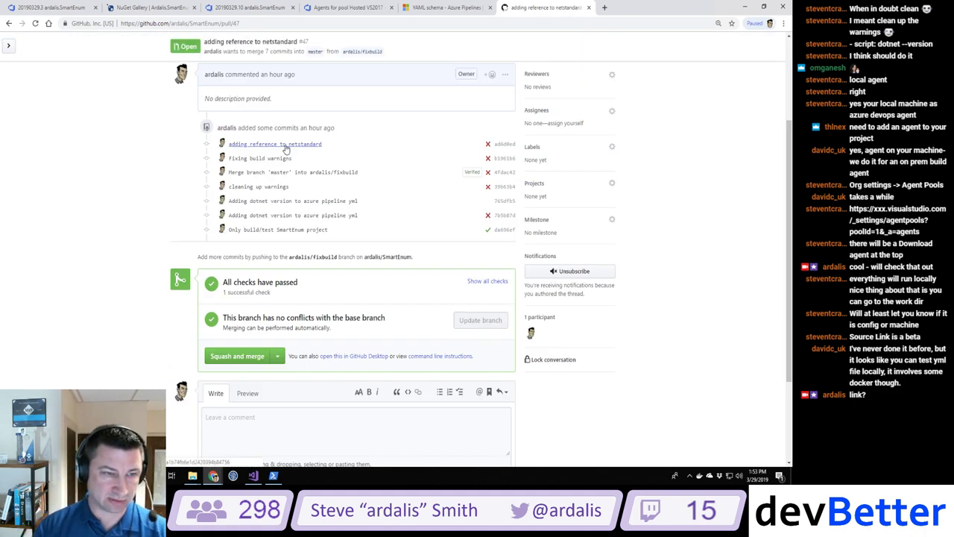
left_click(245, 357)
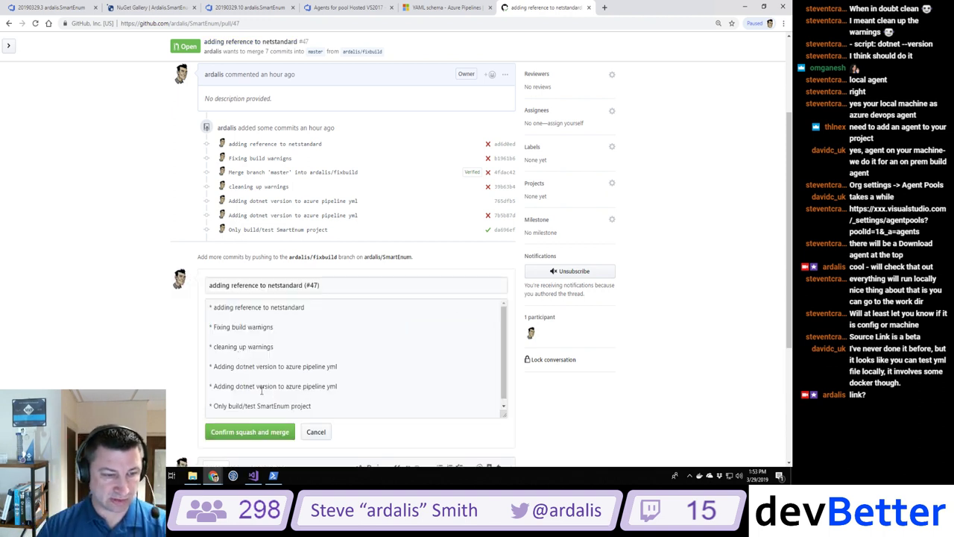
left_click(234, 432)
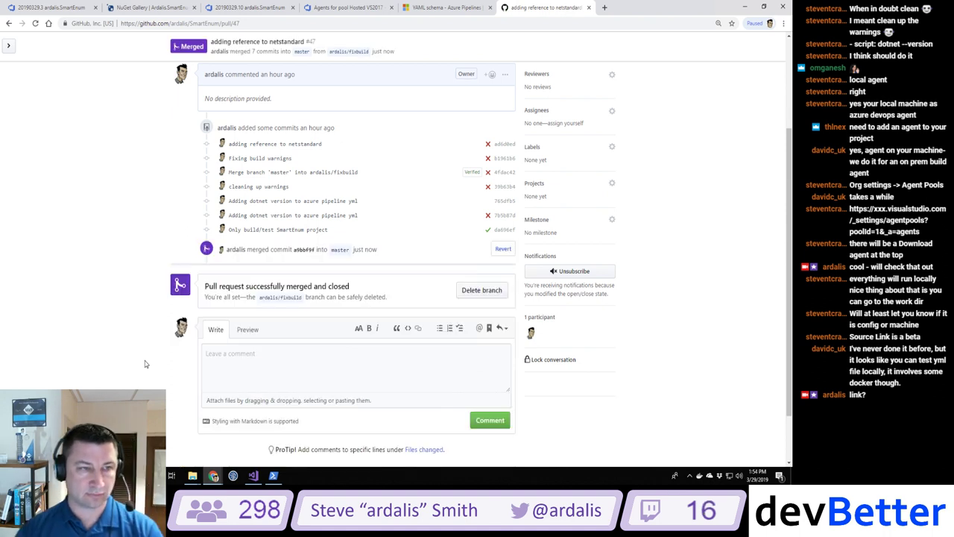
left_click(479, 289)
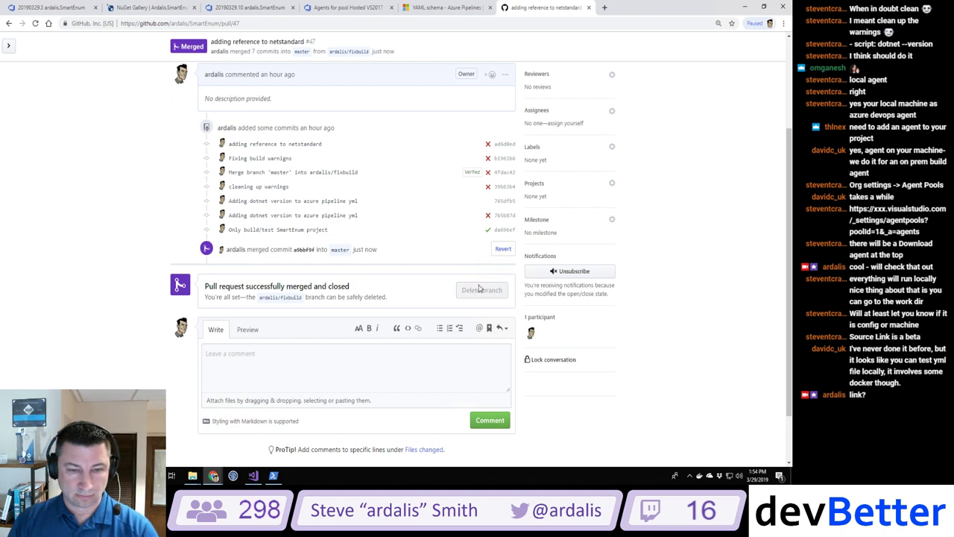
Step: Check out master locally and pull the merged changes, updating 17 files
left_click(272, 474)
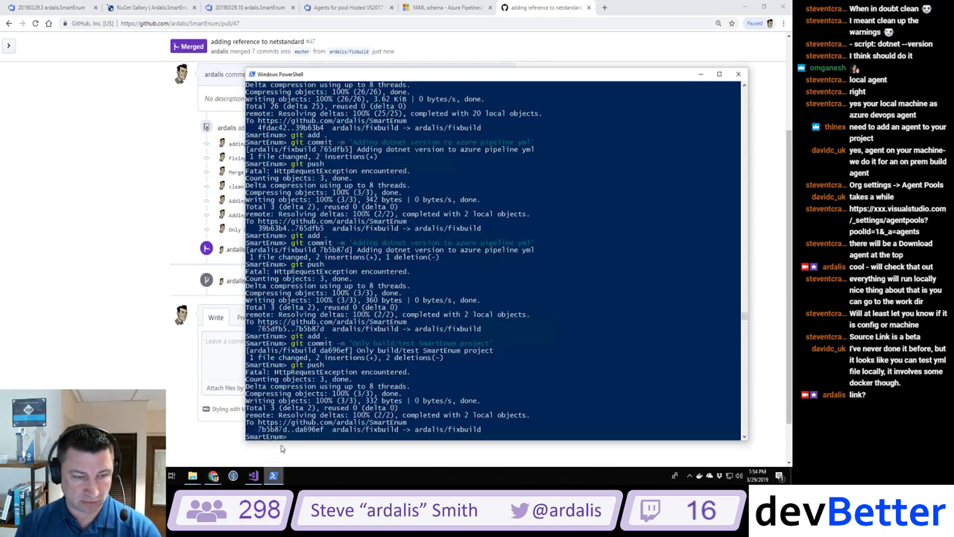
type("git c")
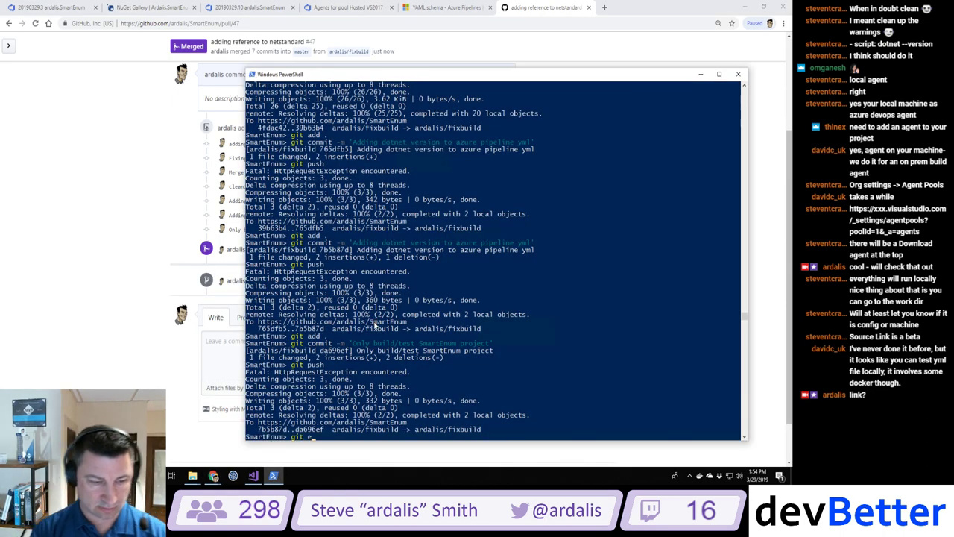
type("heckout master")
key("Return")
type("git g")
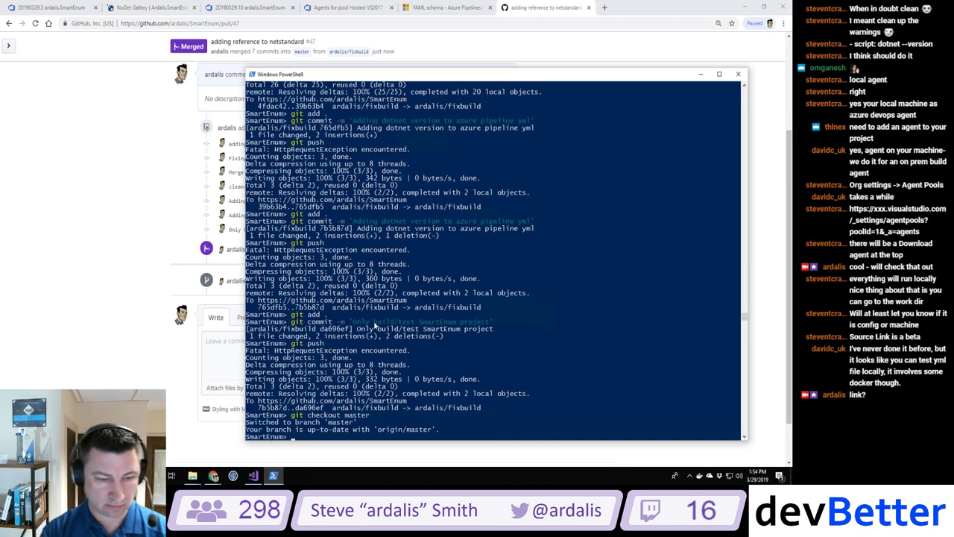
type("ull")
key("Return")
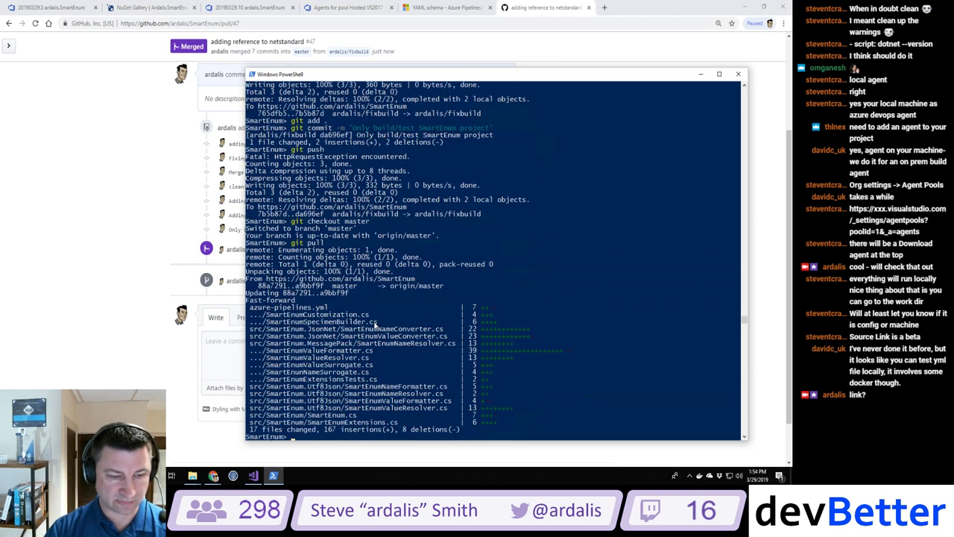
left_click(128, 184)
scroll(168, 113, "up", 2)
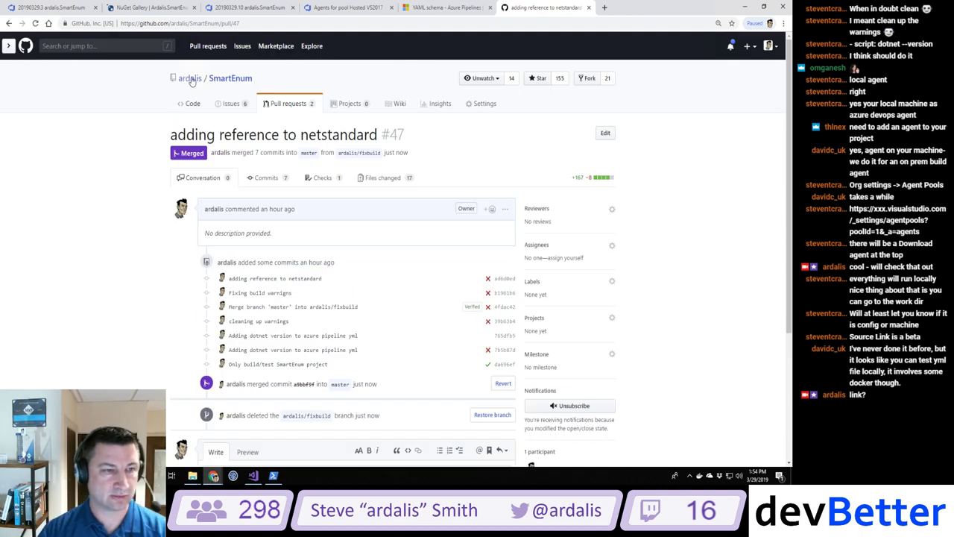
Step: Follow the SmartEnum README's failed Azure Pipelines badge to build #114
left_click(224, 78)
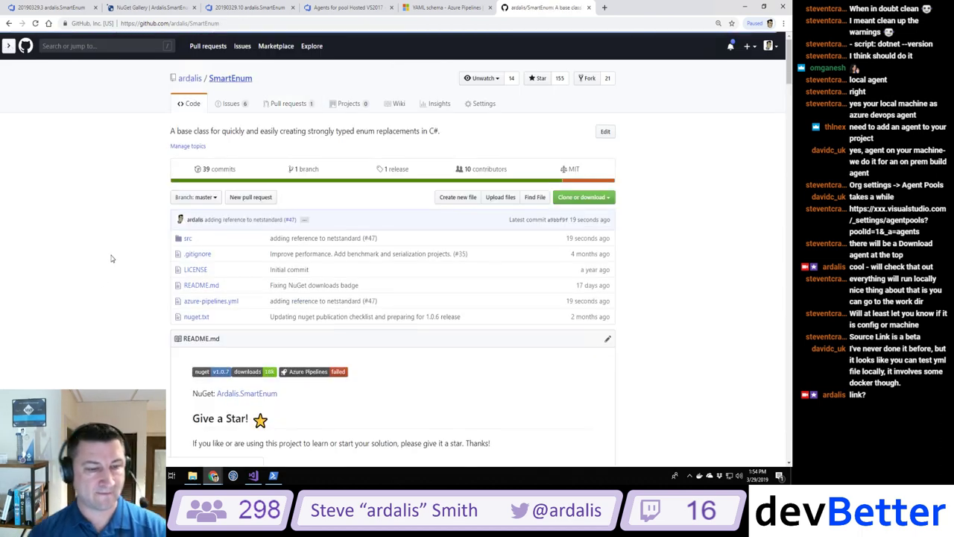
scroll(101, 280, "down", 1)
scroll(100, 281, "down", 2)
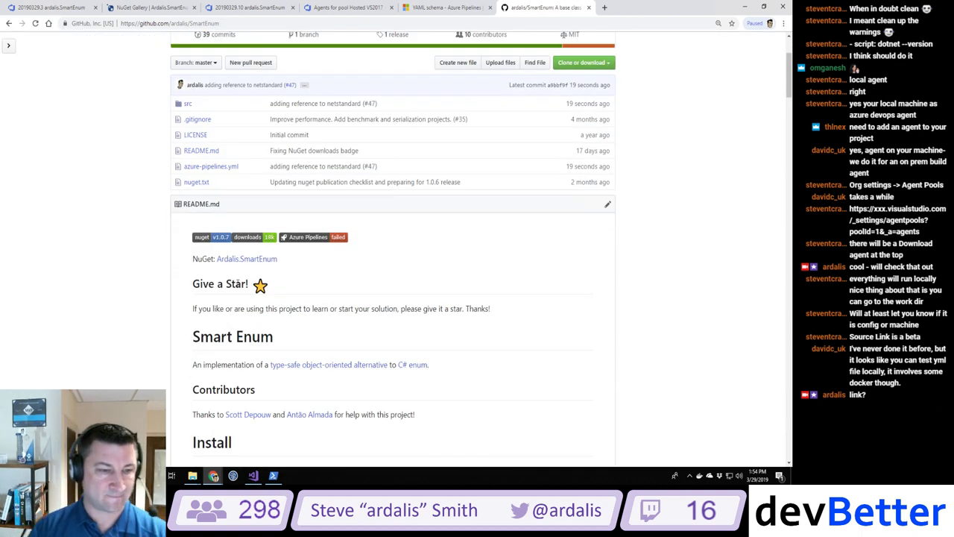
left_click(310, 239)
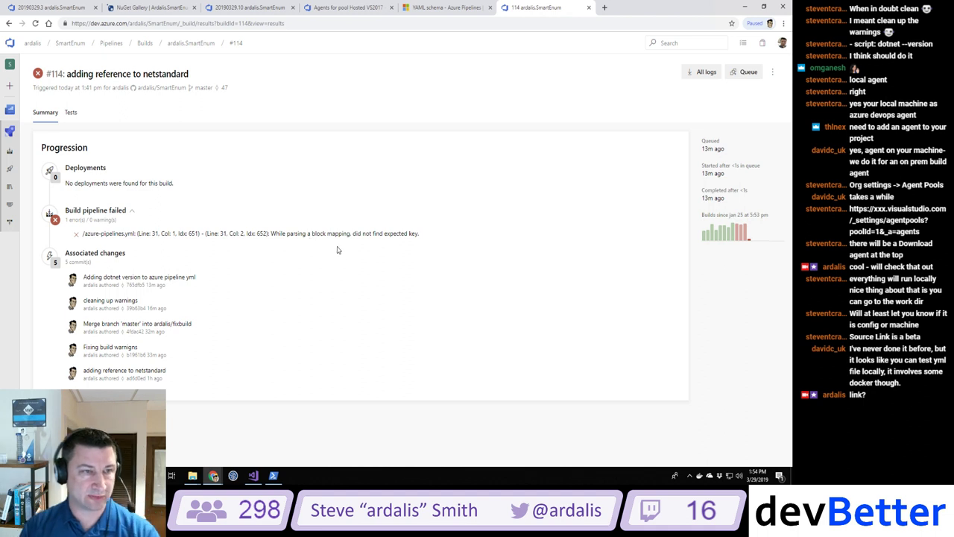
Step: Close the 20190329.10 tab, check organization agent pools, then open the SmartEnum build history
left_click(254, 9)
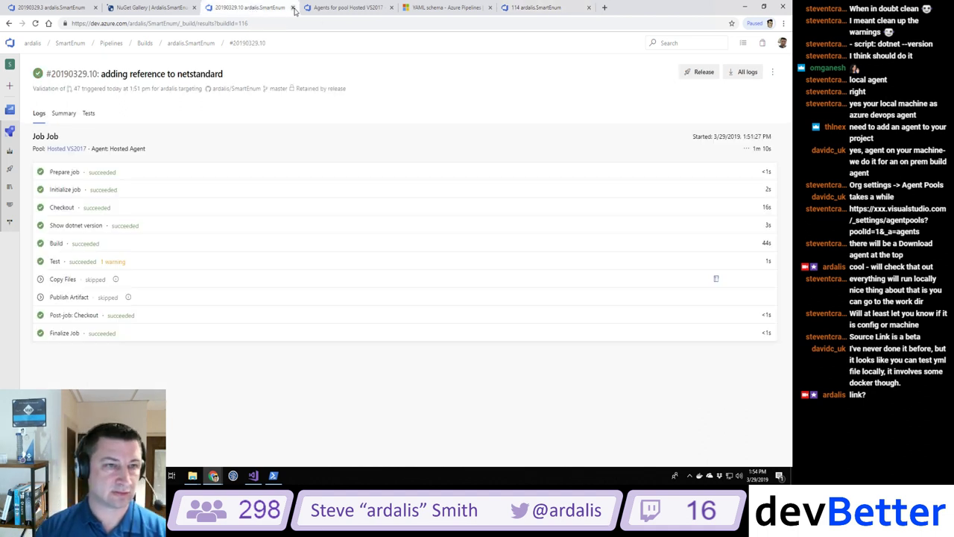
left_click(293, 8)
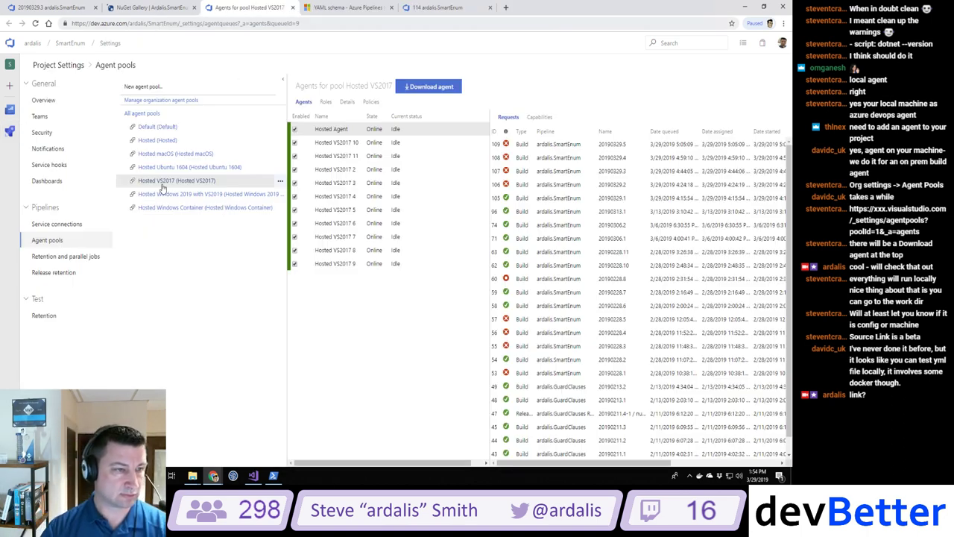
left_click(155, 100)
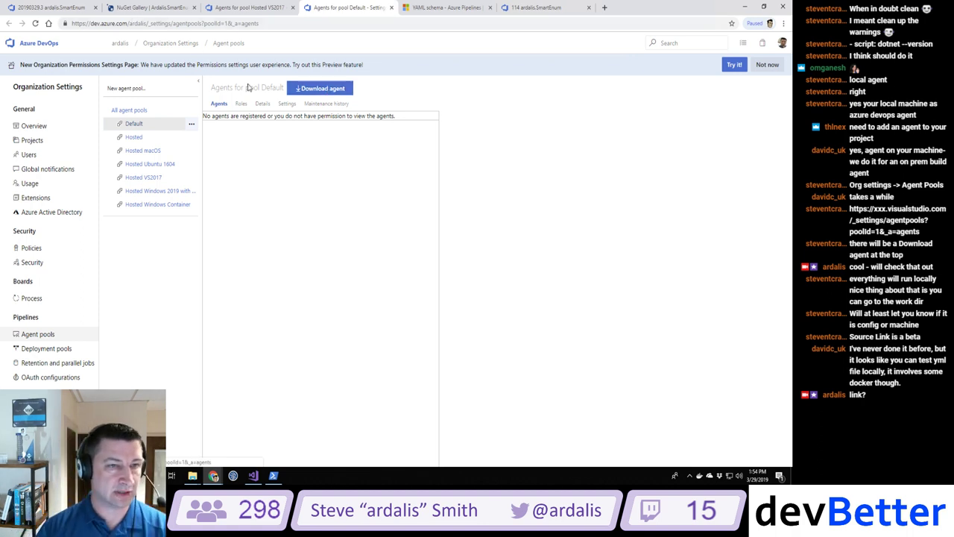
left_click(531, 7)
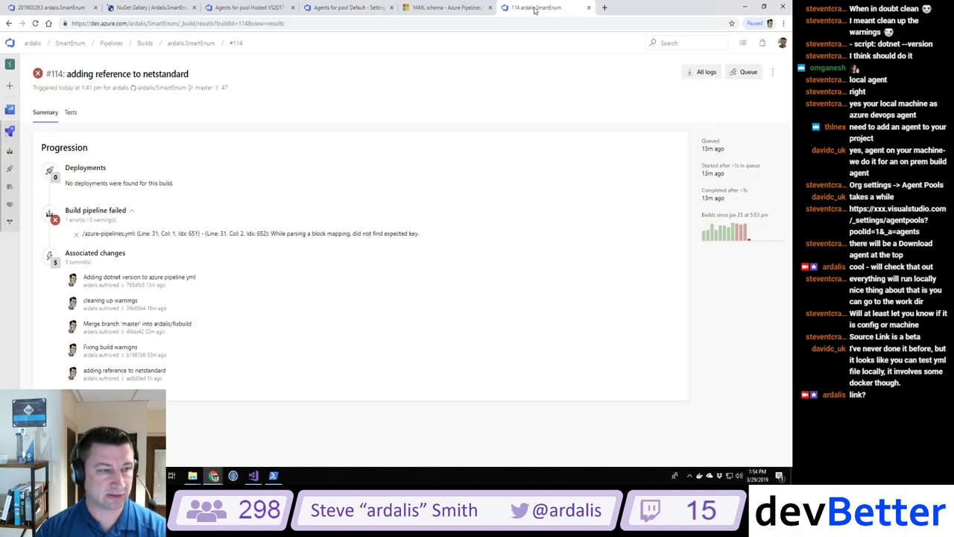
left_click(9, 152)
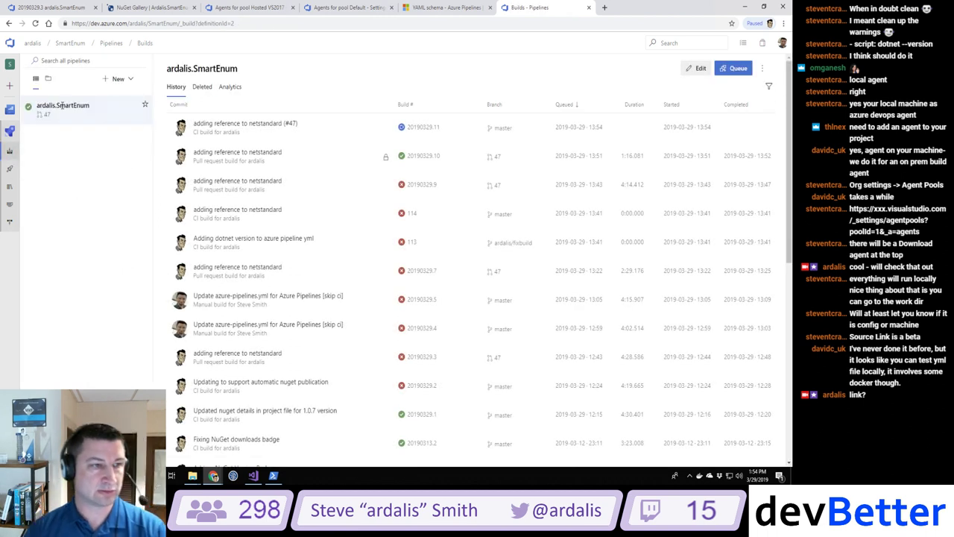
Step: In the web YAML editor, change line 42's test path to SmartEnum.UnitTests and reload the YAML in Visual Studio
left_click(703, 69)
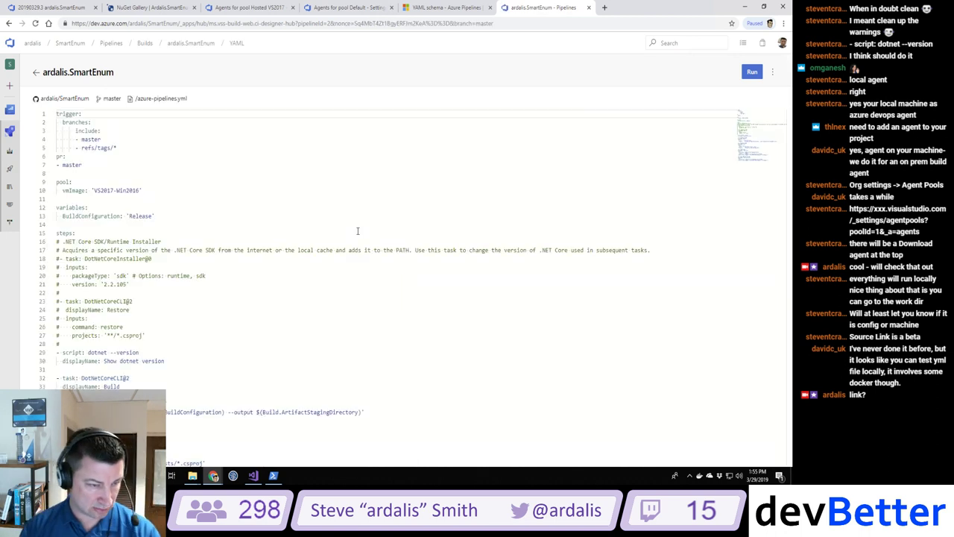
scroll(347, 233, "down", 4)
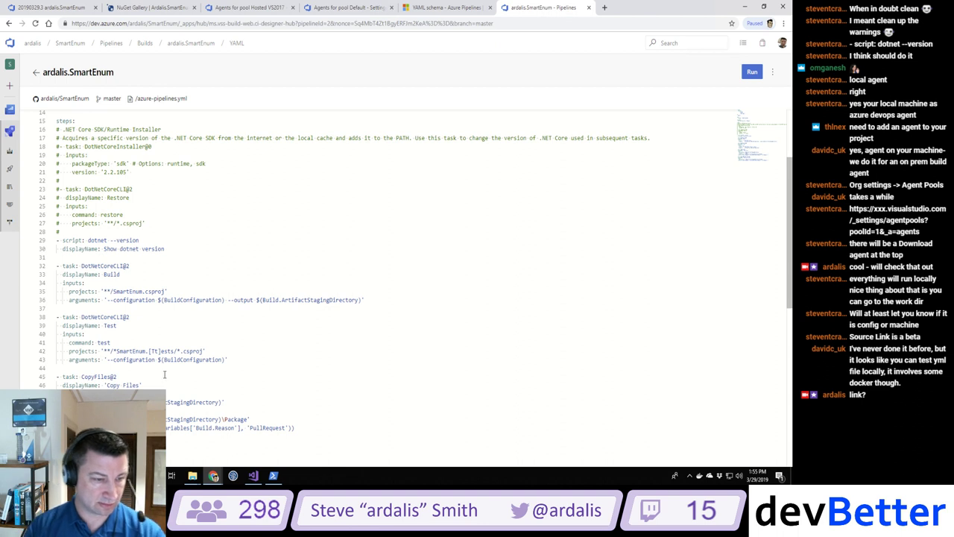
key("Delete")
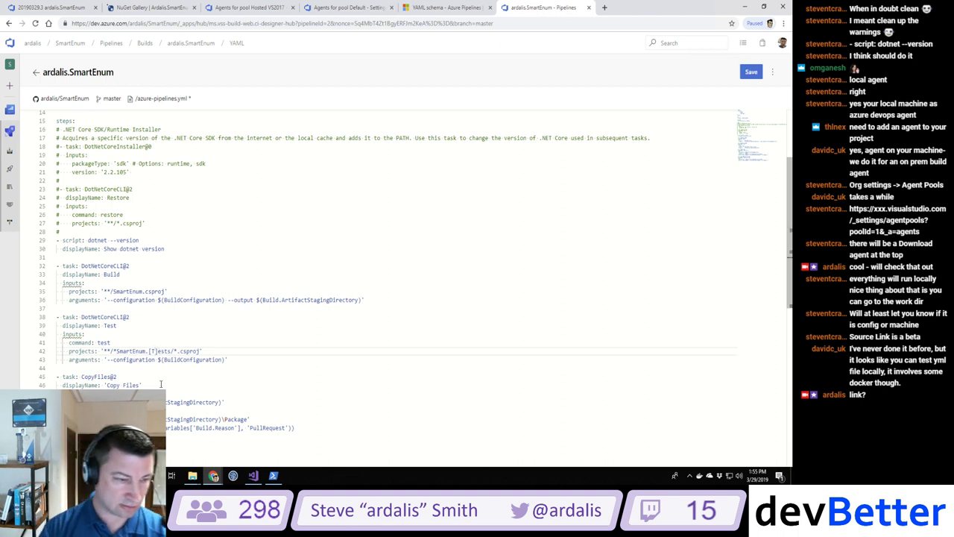
key("Delete")
key("BackSpace")
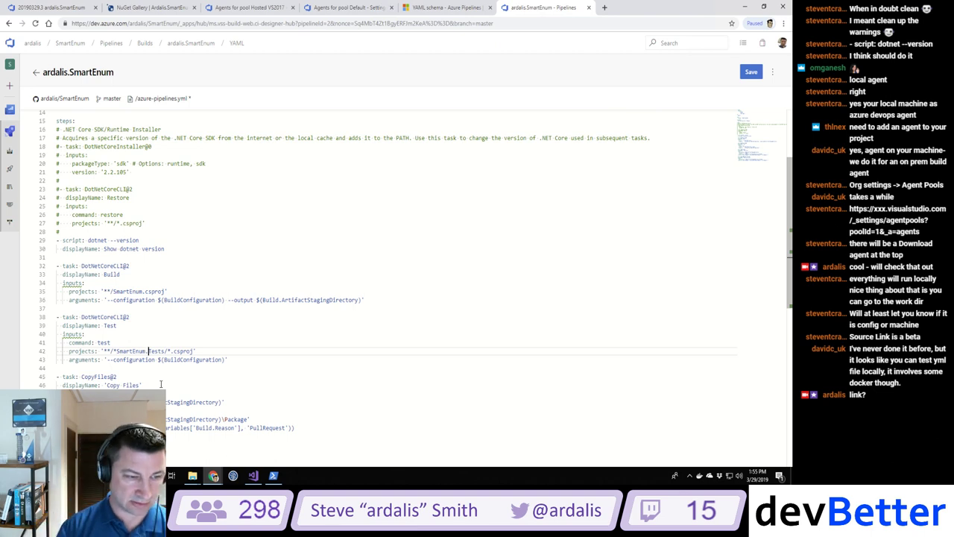
type("Unit")
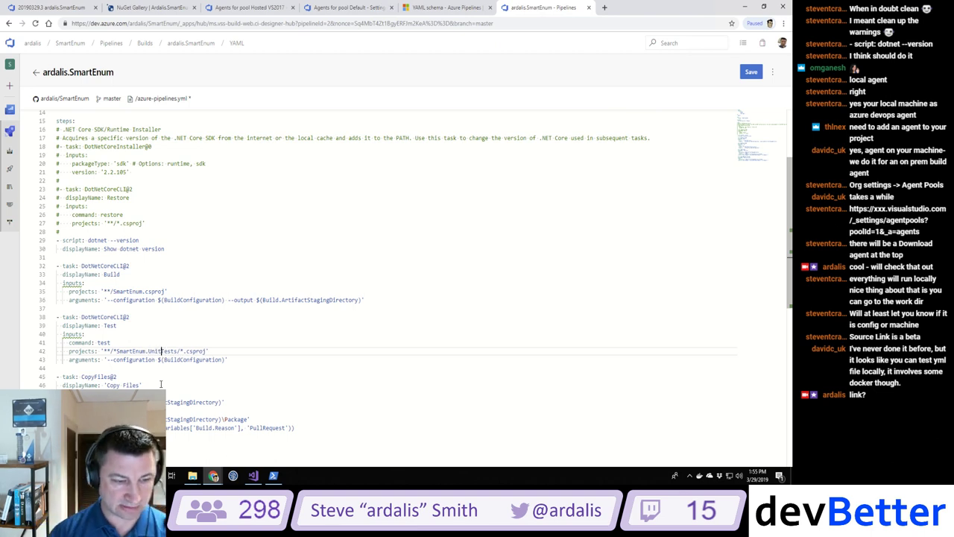
left_click(254, 474)
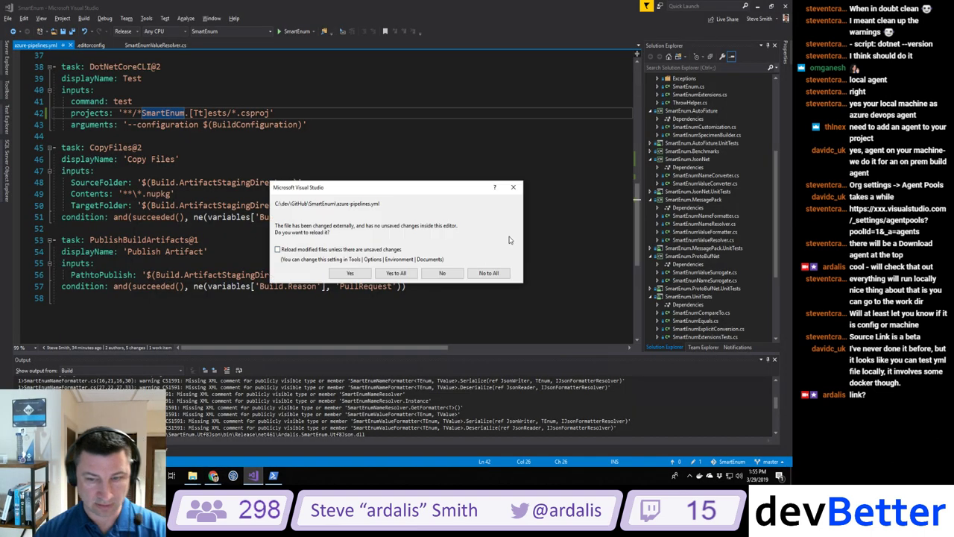
left_click(396, 273)
left_click(757, 7)
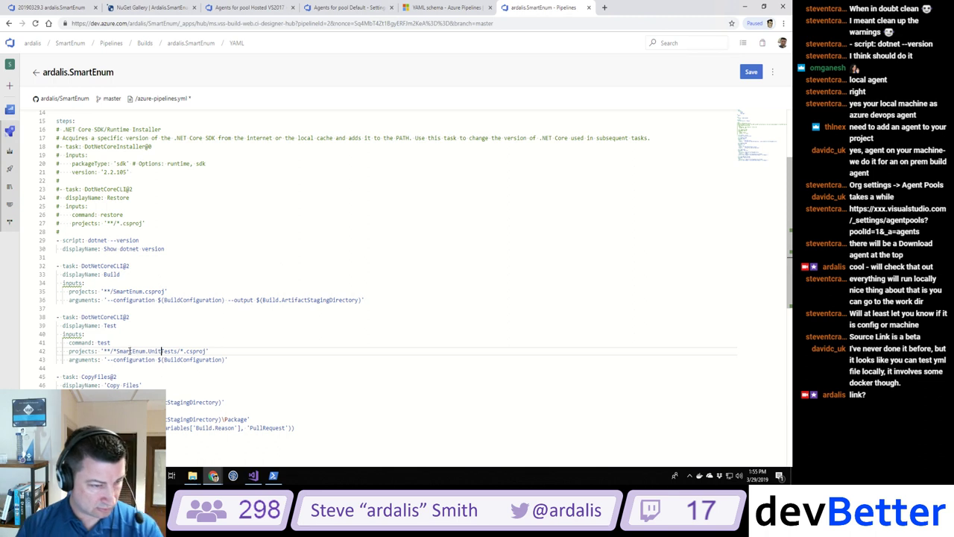
Step: Clean the test path up to '**/SmartEnum.UnitTests.csproj' and commit azure-pipelines.yml to master
left_click(113, 350)
key("Delete")
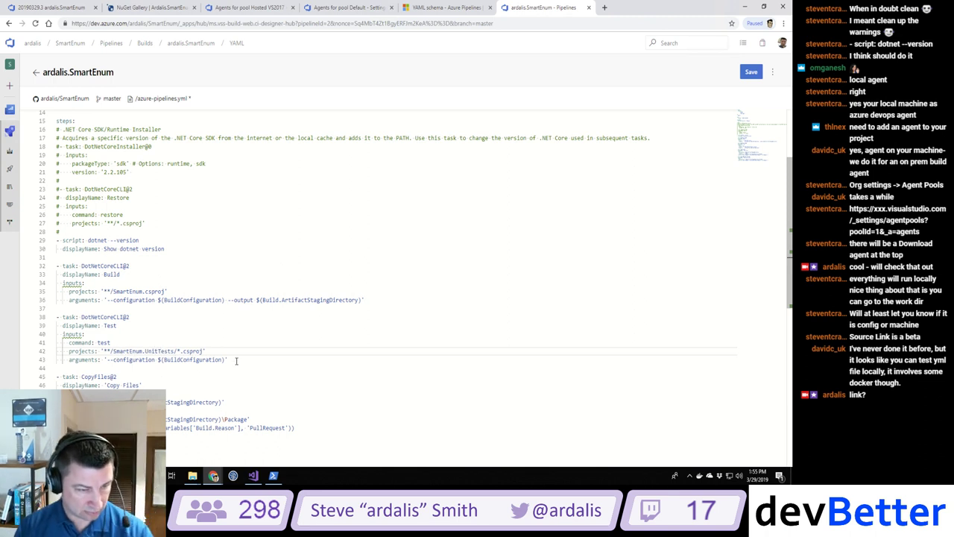
left_click(180, 351)
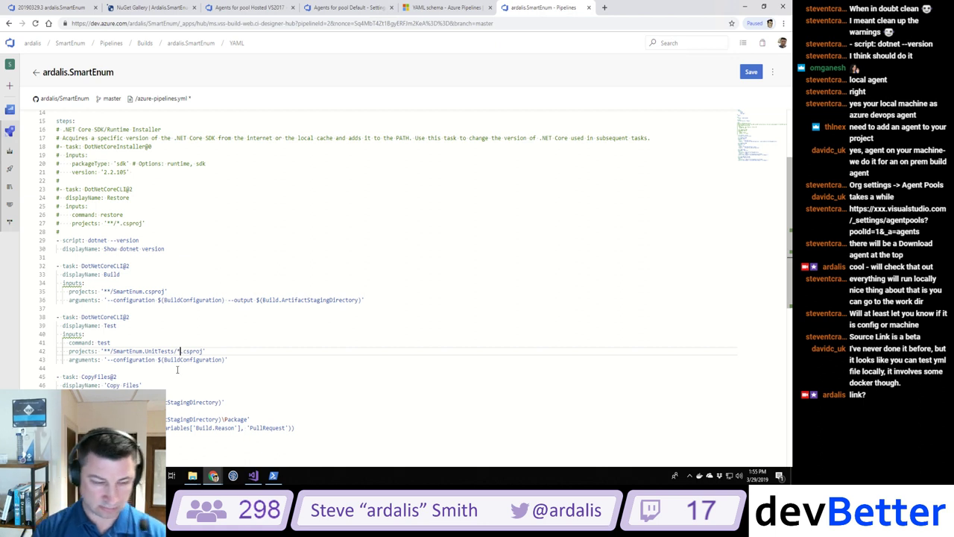
key("BackSpace")
key("BackSpace")
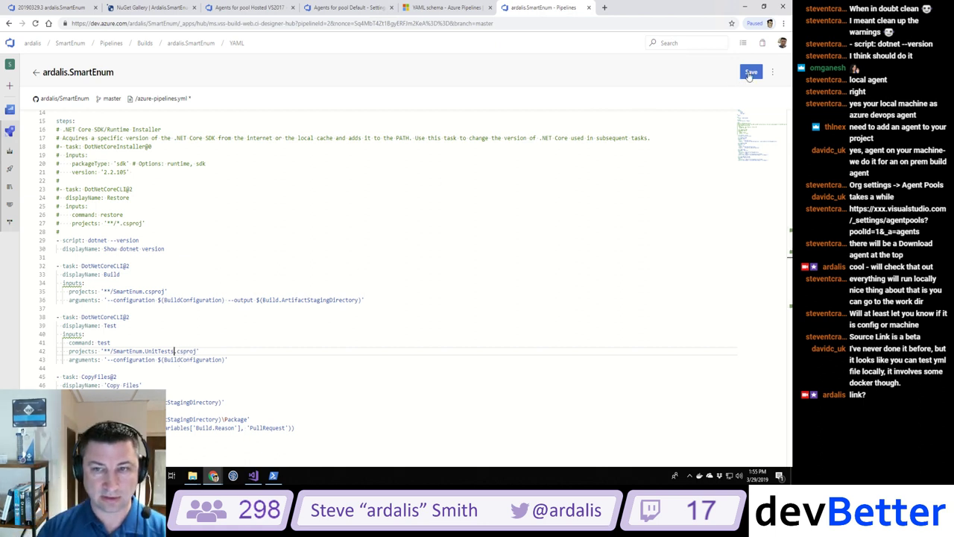
left_click(750, 72)
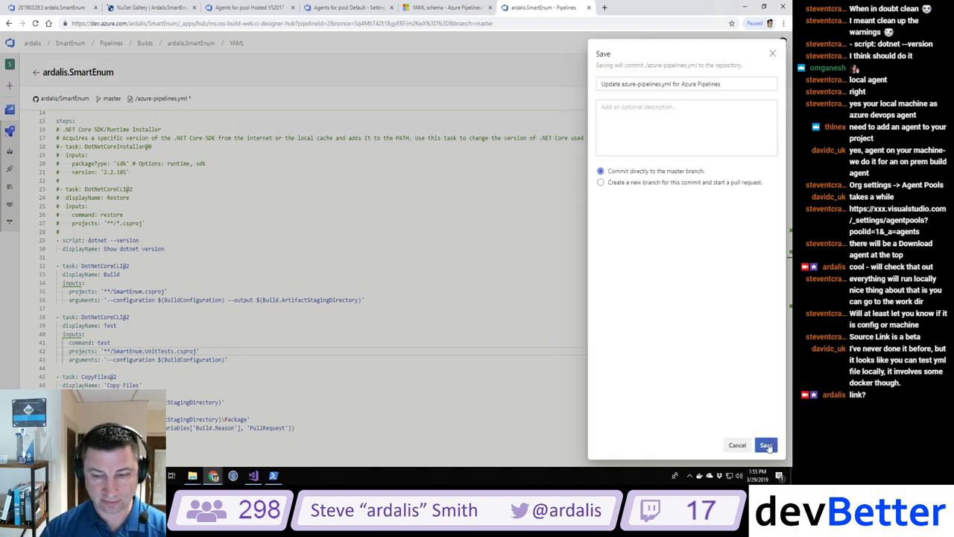
left_click(766, 445)
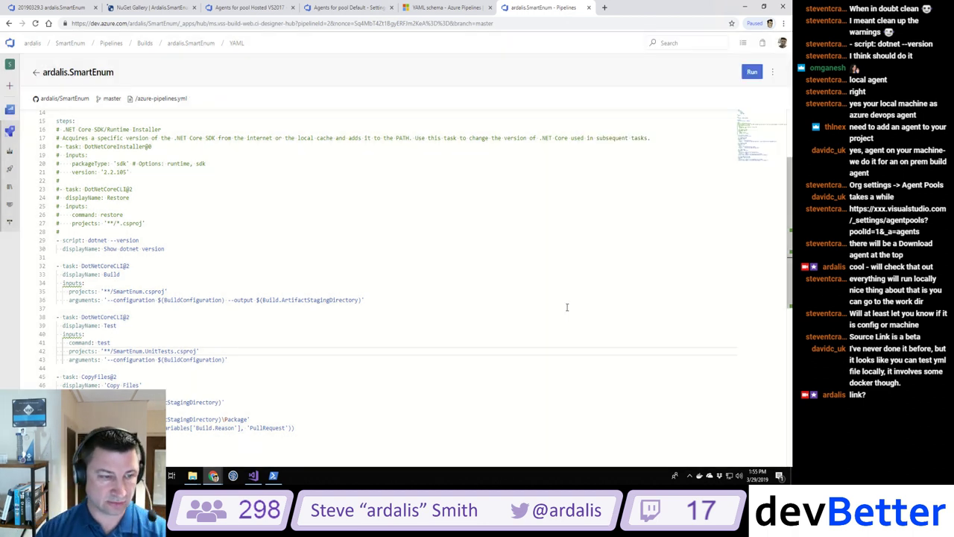
Step: Queue a new pipeline run and open build #20190329.12's run log
left_click(752, 71)
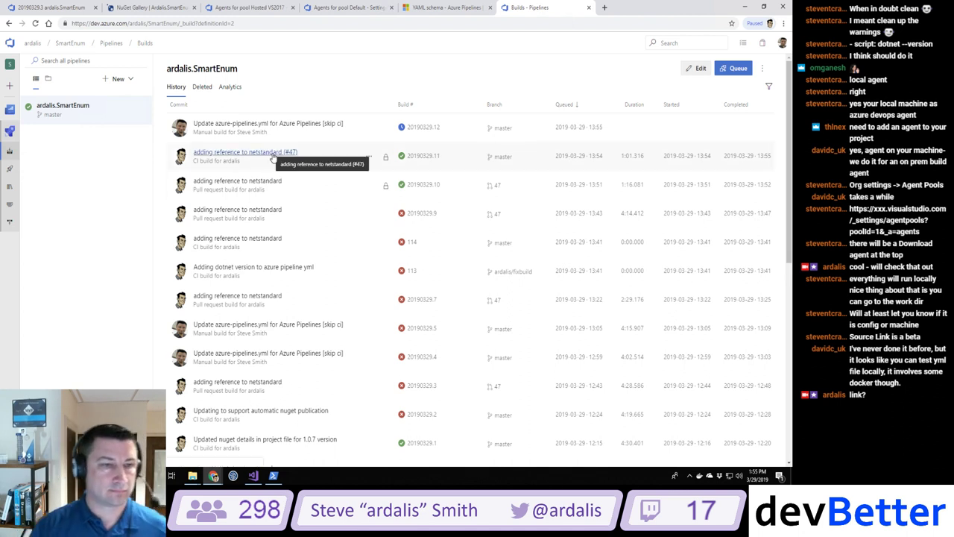
left_click(284, 125)
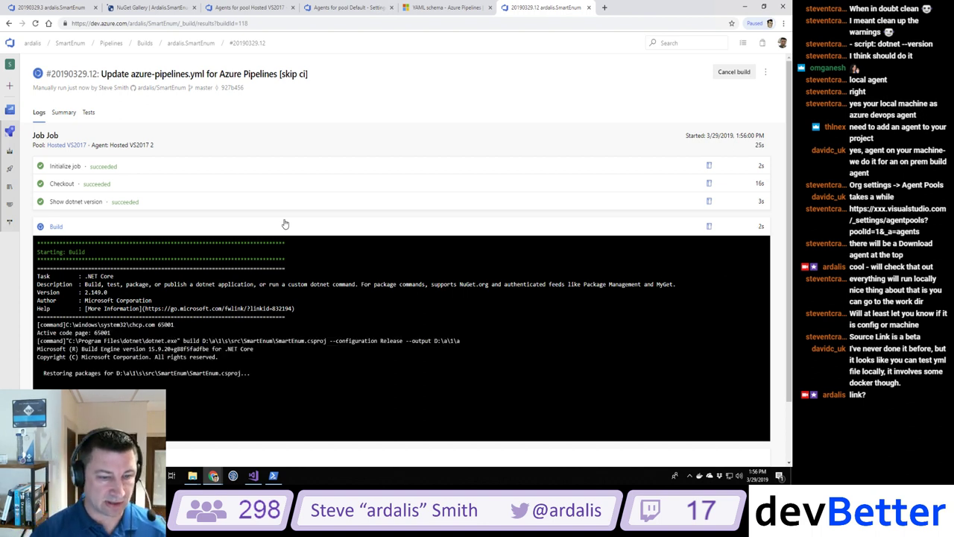
Step: Refresh the SmartEnum NuGet page, check both agent pool tabs, and close the YAML schema docs
left_click(176, 9)
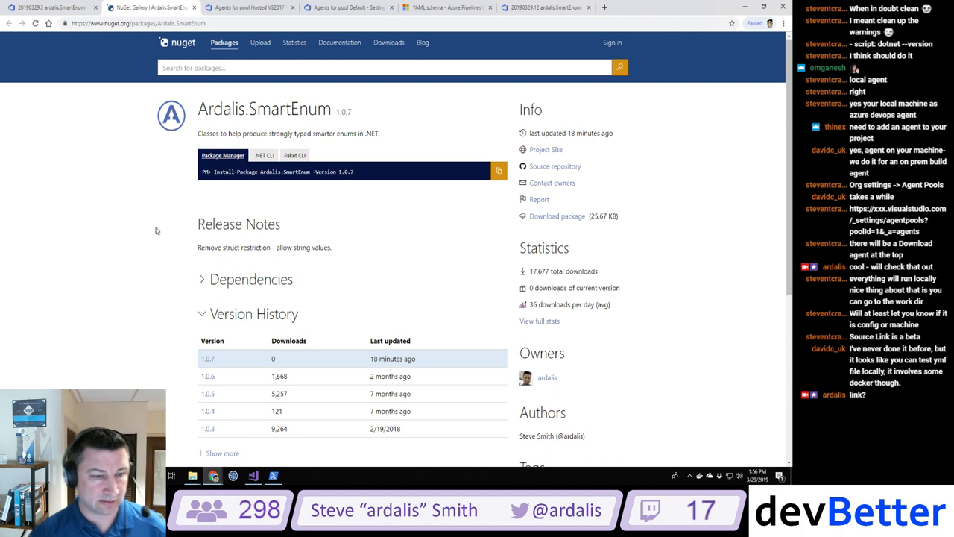
left_click(35, 23)
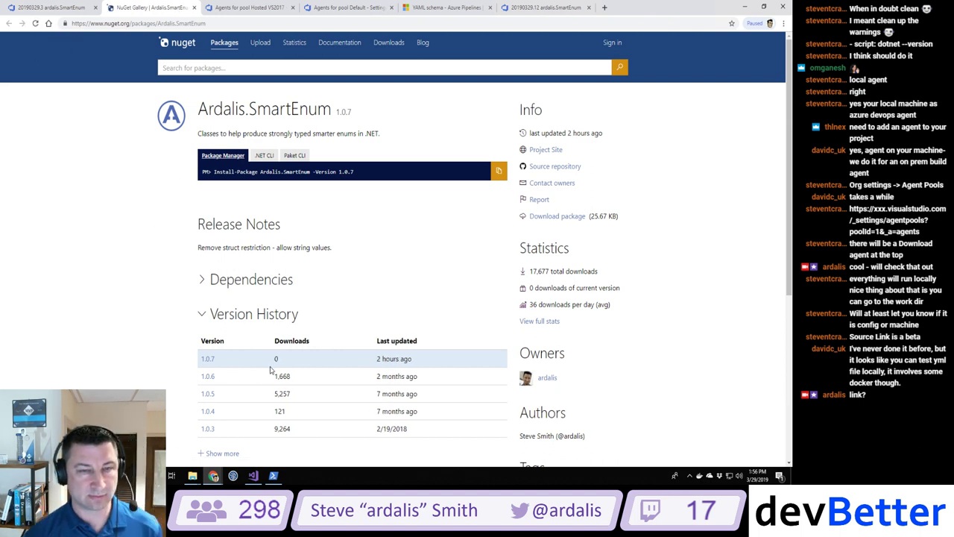
left_click(272, 10)
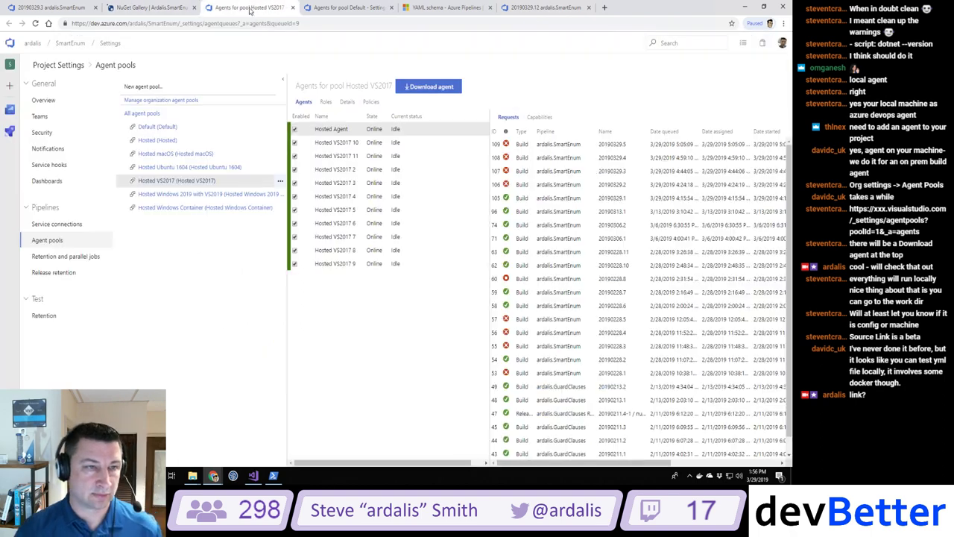
left_click(331, 8)
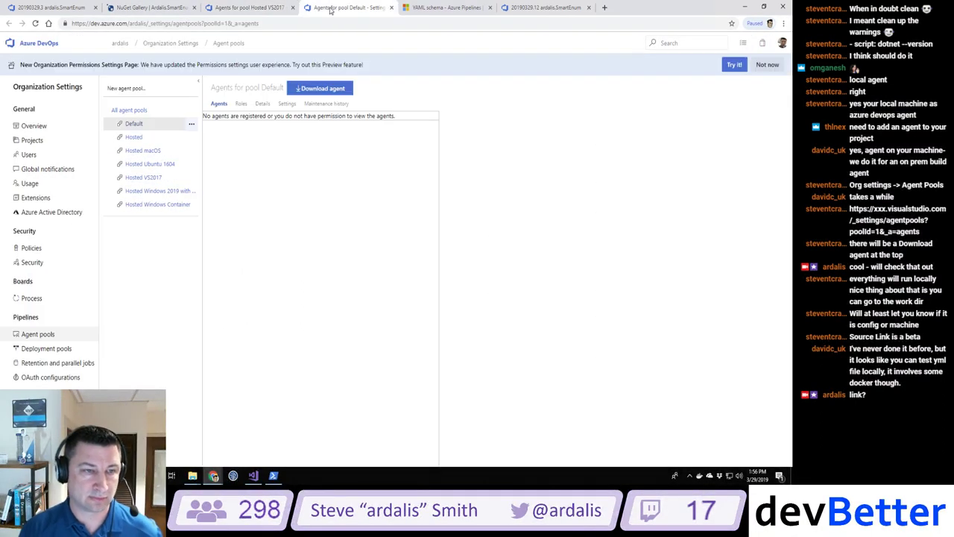
left_click(467, 9)
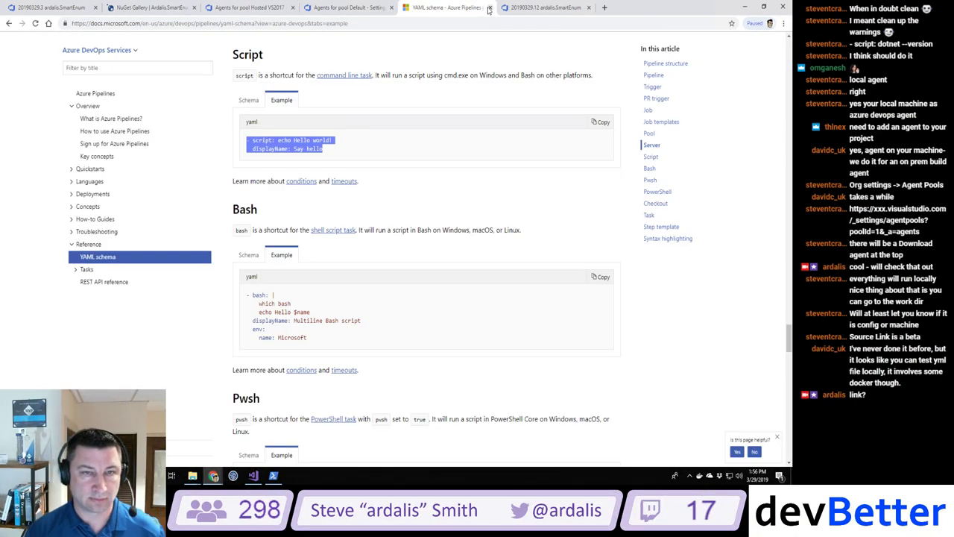
left_click(489, 7)
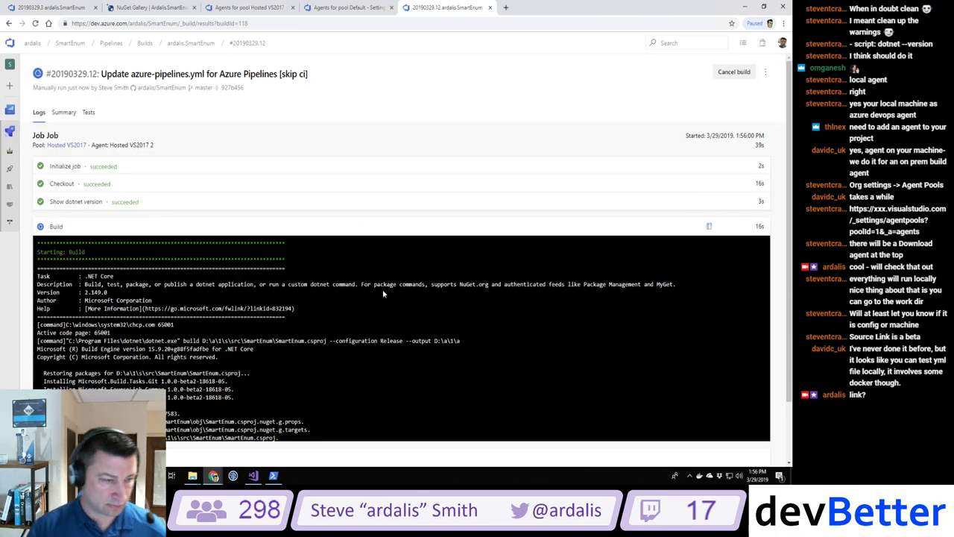
Step: Follow build #20190329.12's log as Build succeeds and Test starts running
scroll(383, 293, "down", 1)
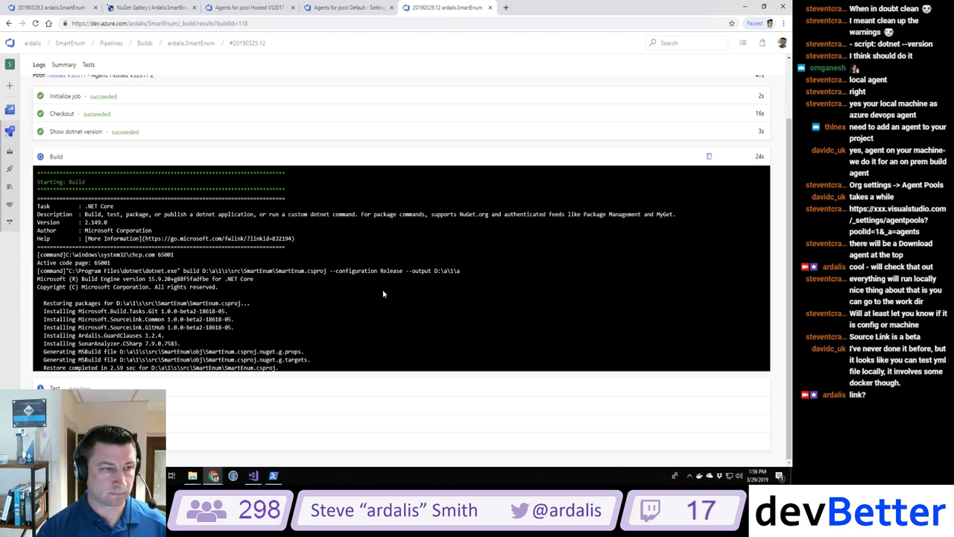
scroll(383, 293, "up", 1)
scroll(383, 293, "down", 1)
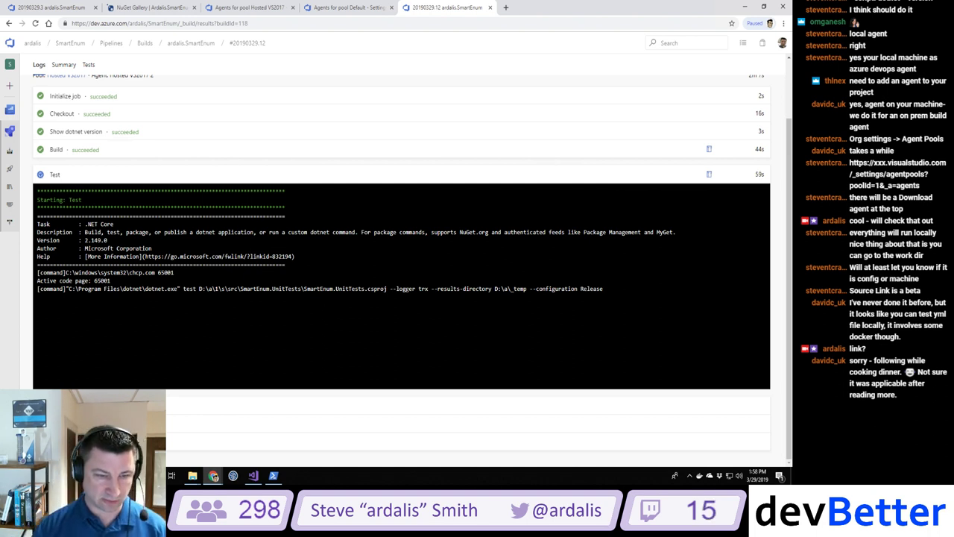
left_click_drag(389, 288, 430, 300)
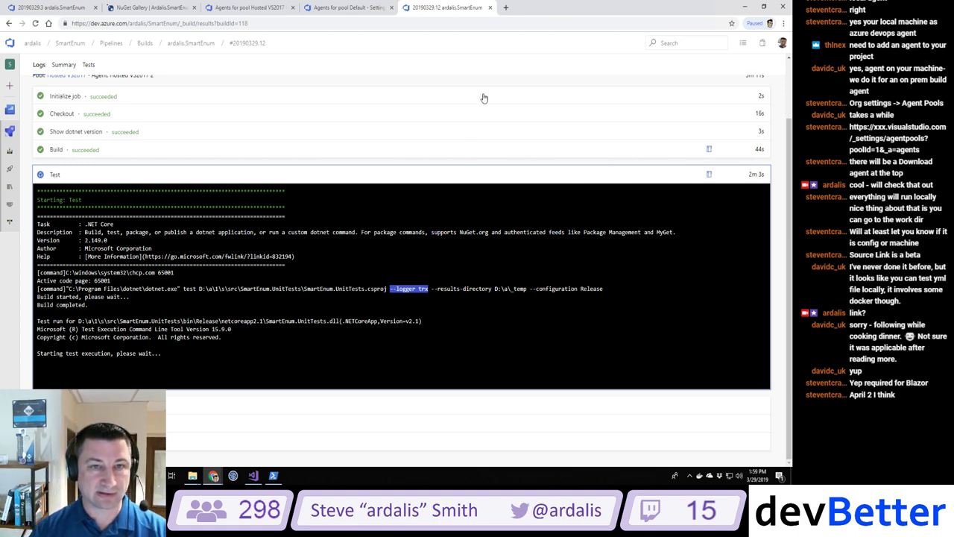
Step: Search Google for 'dotnet test don't rebuild' and open the dotnet test documentation
left_click(505, 7)
type("do")
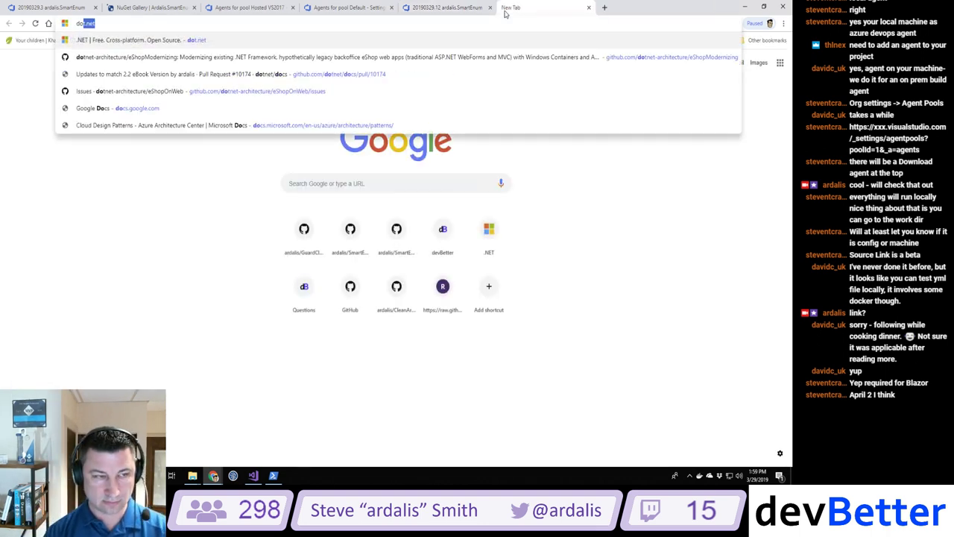
type("tnet test don't reb")
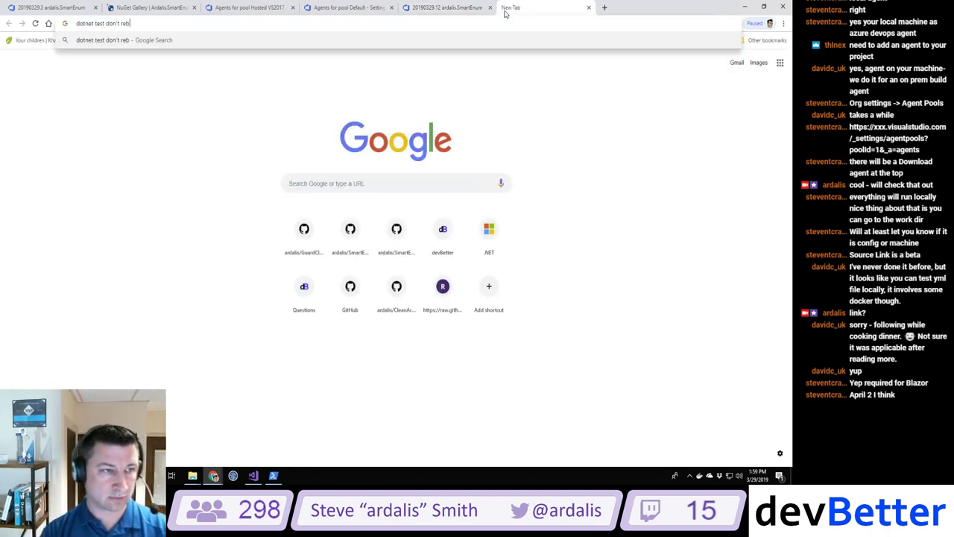
type("uild")
key("Return")
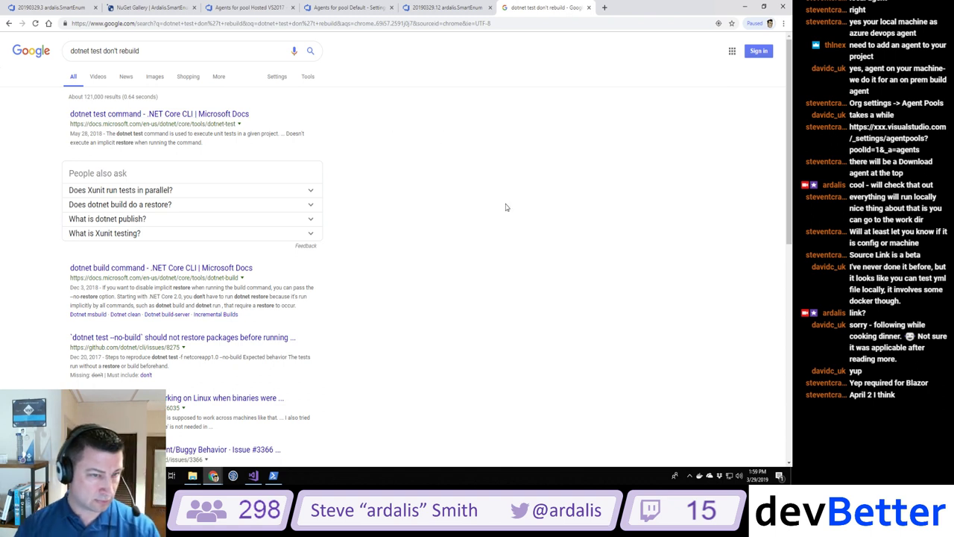
left_click(119, 119)
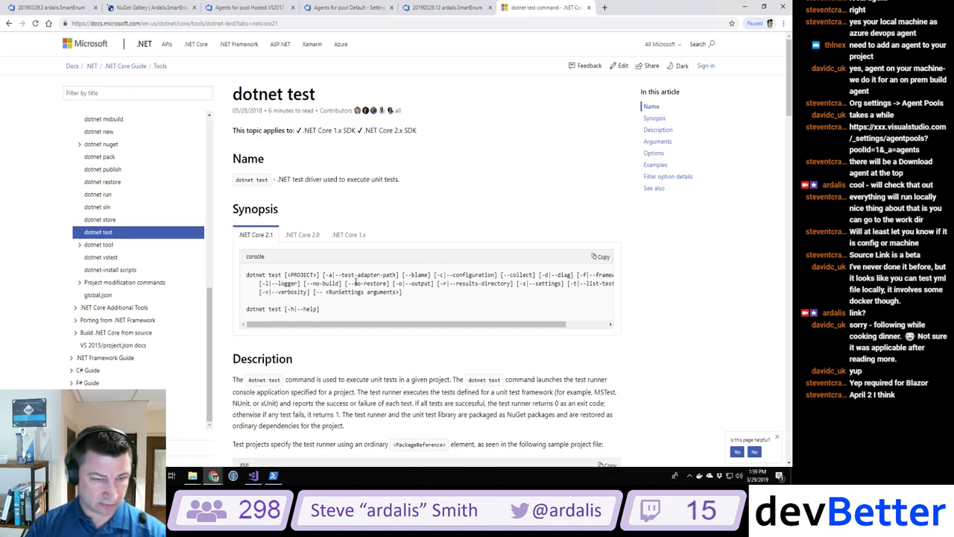
Step: Highlight [--no-build] [--no-restore] in the docs and scroll down to the Options section
left_click_drag(303, 284, 389, 283)
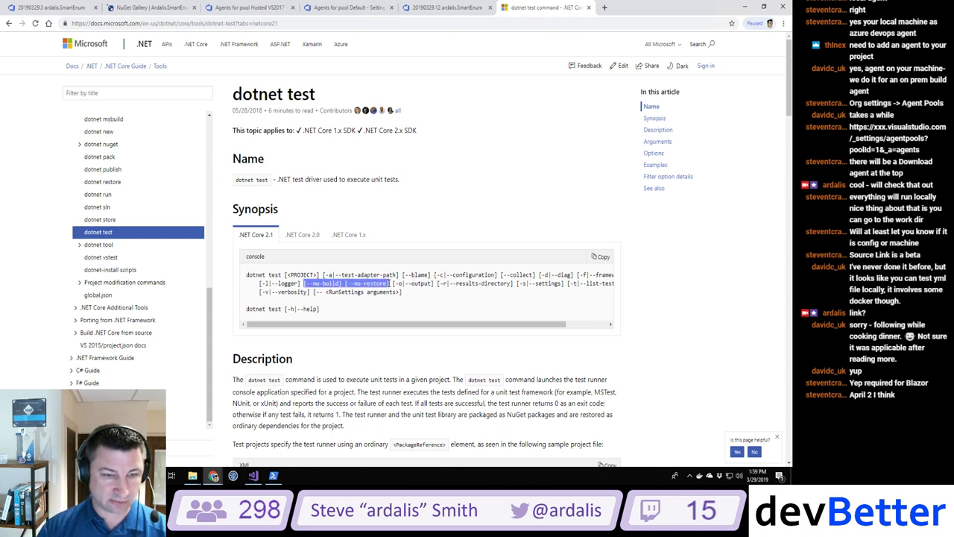
scroll(382, 358, "down", 4)
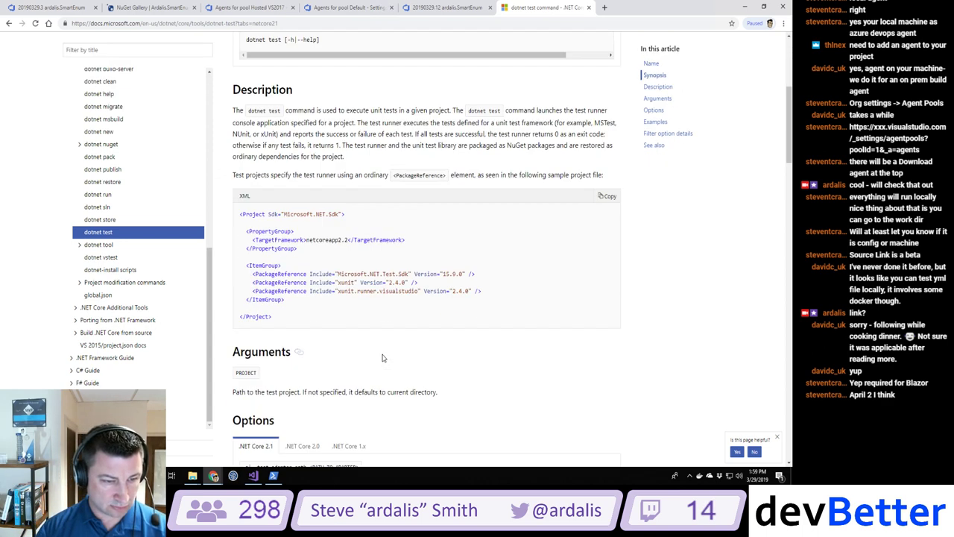
scroll(383, 358, "down", 2)
scroll(382, 357, "down", 2)
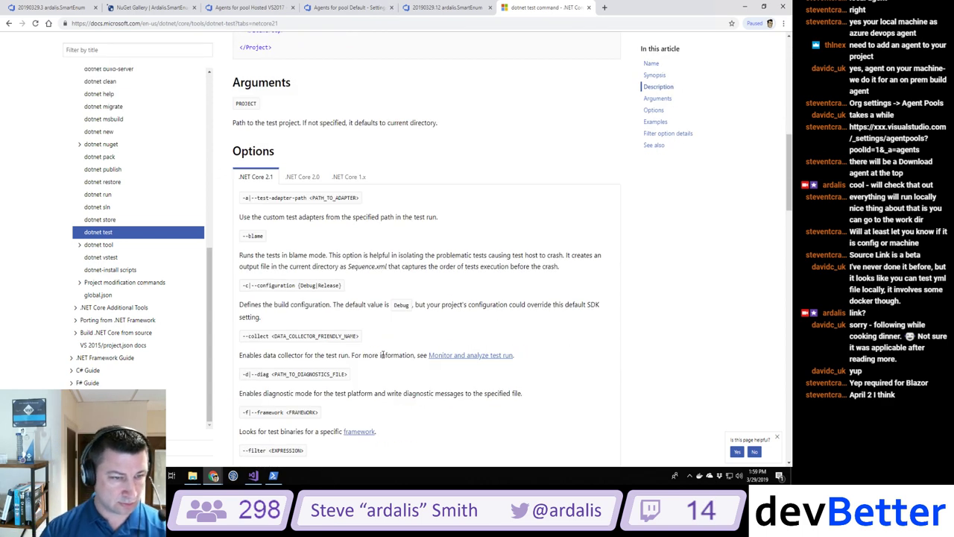
Step: Close the old 20190329.3 build tab and return to the fully succeeded #20190329.12 results
left_click(429, 9)
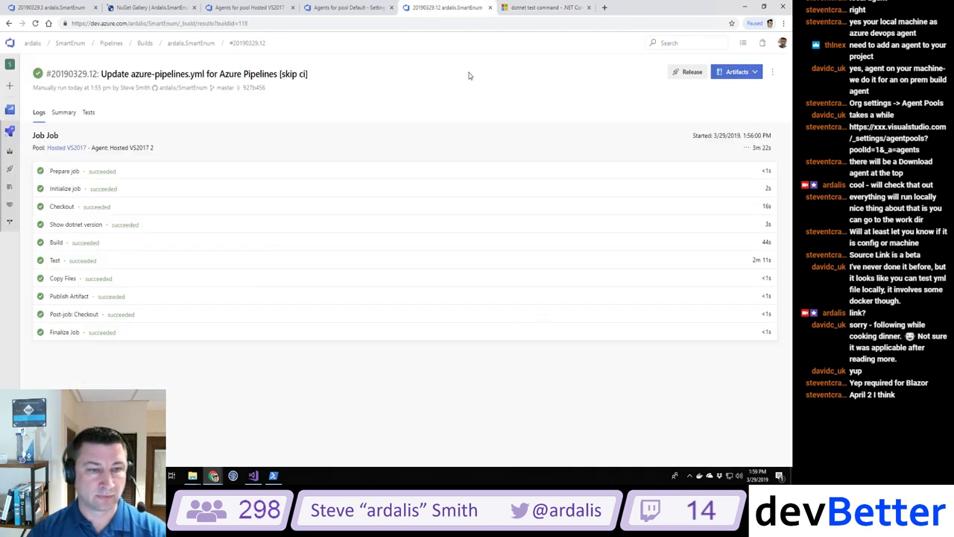
left_click(332, 7)
left_click(244, 8)
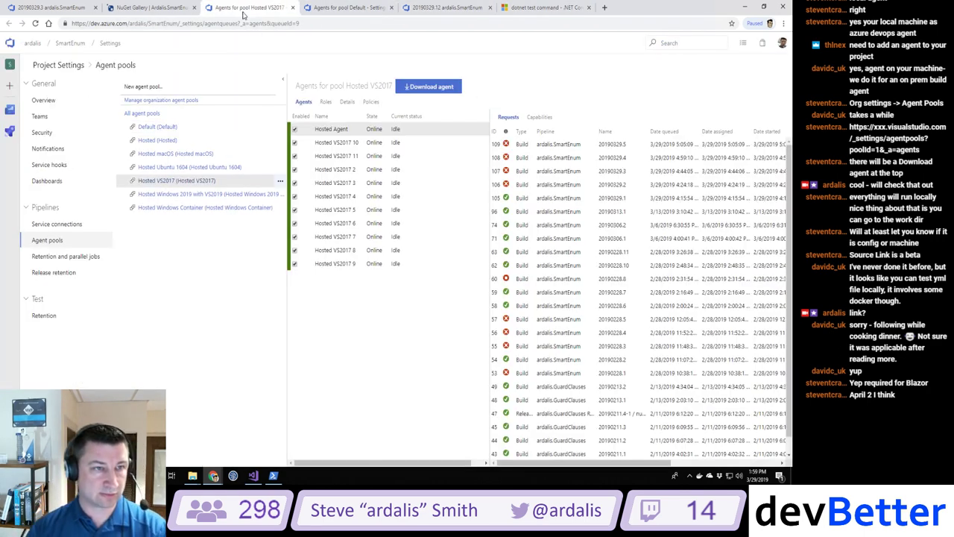
left_click(165, 8)
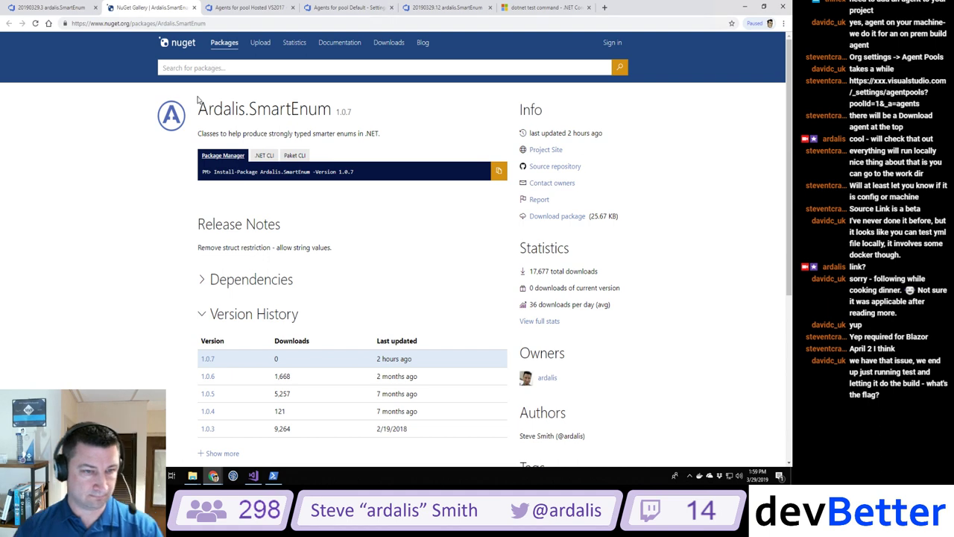
left_click(63, 9)
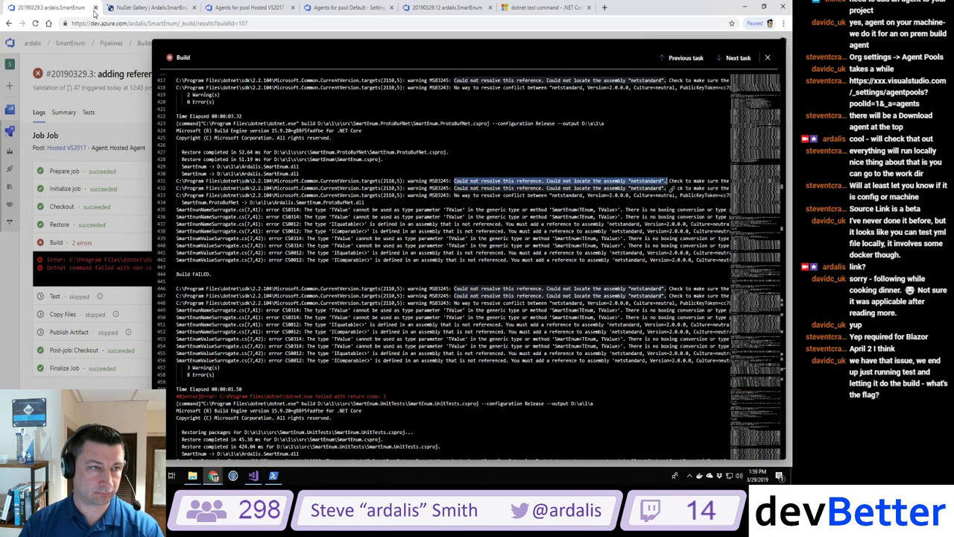
left_click(94, 8)
left_click(454, 9)
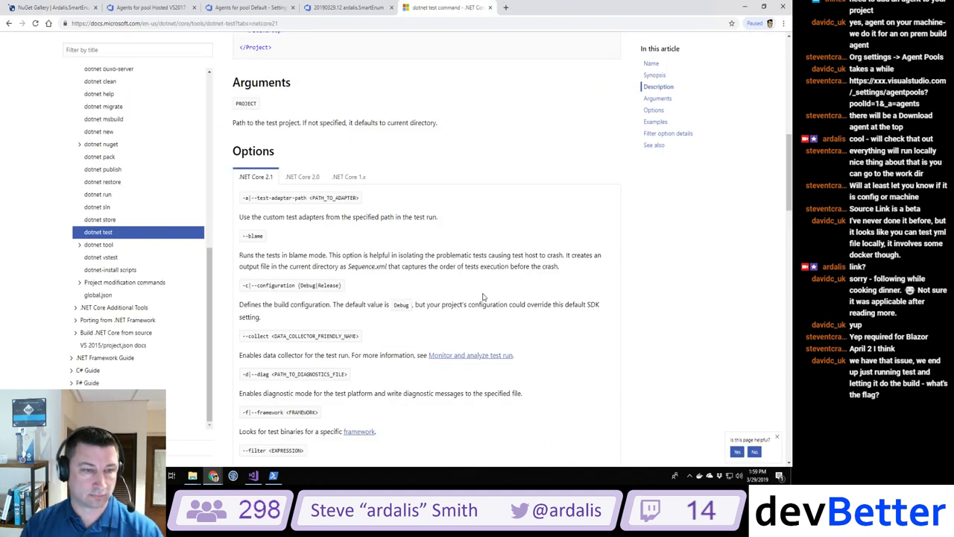
left_click(324, 9)
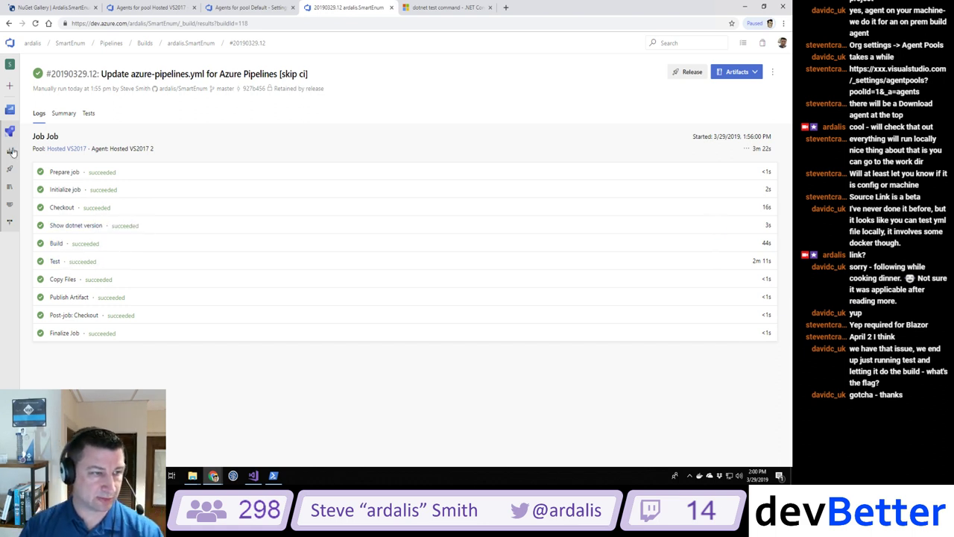
Step: Review the local azure-pipelines.yml in Visual Studio
left_click(254, 477)
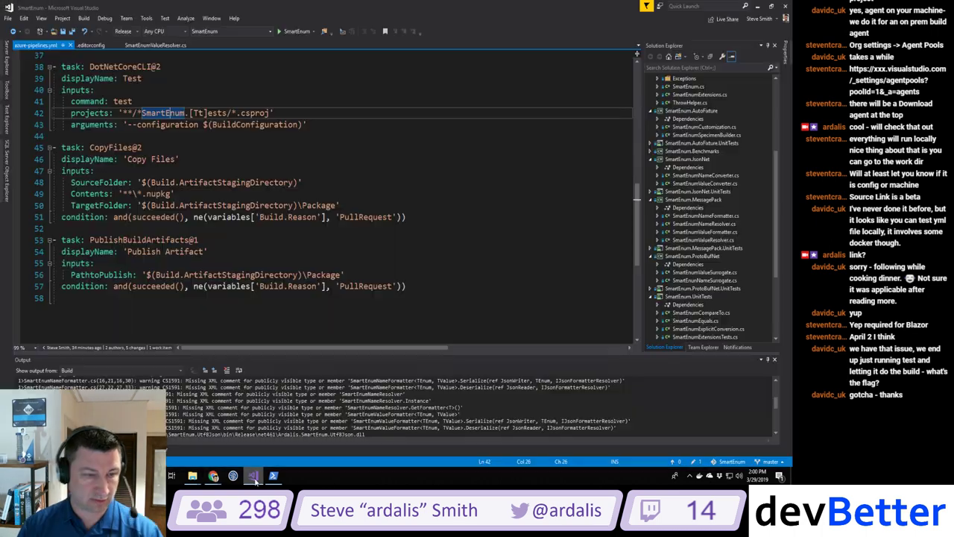
scroll(762, 157, "up", 5)
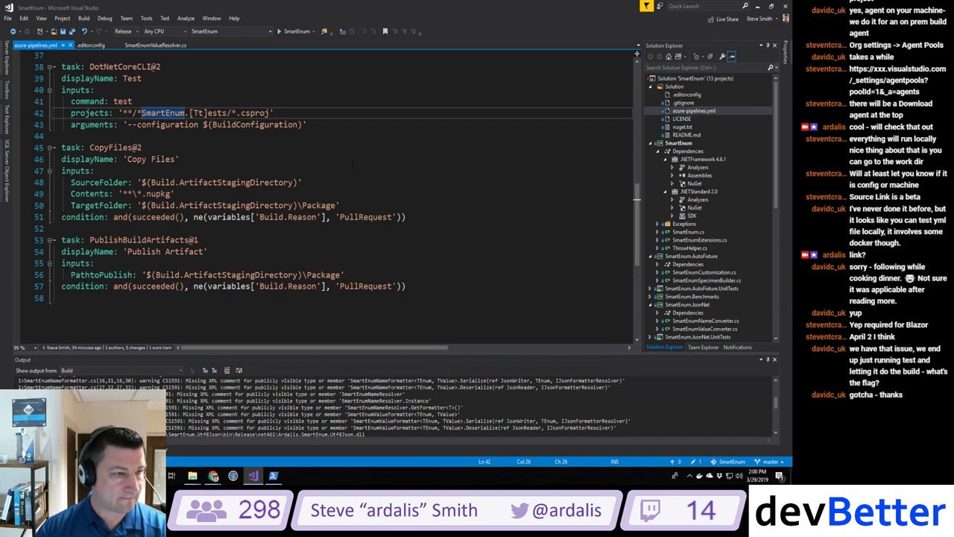
scroll(368, 159, "up", 4)
scroll(368, 159, "down", 1)
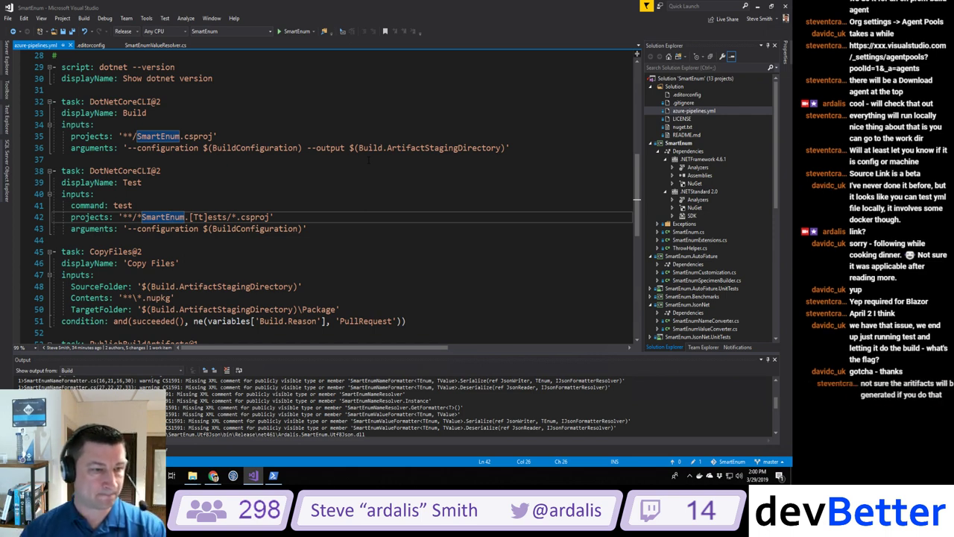
Step: Run git pull on master in PowerShell and reload azure-pipelines.yml in Visual Studio
left_click(273, 474)
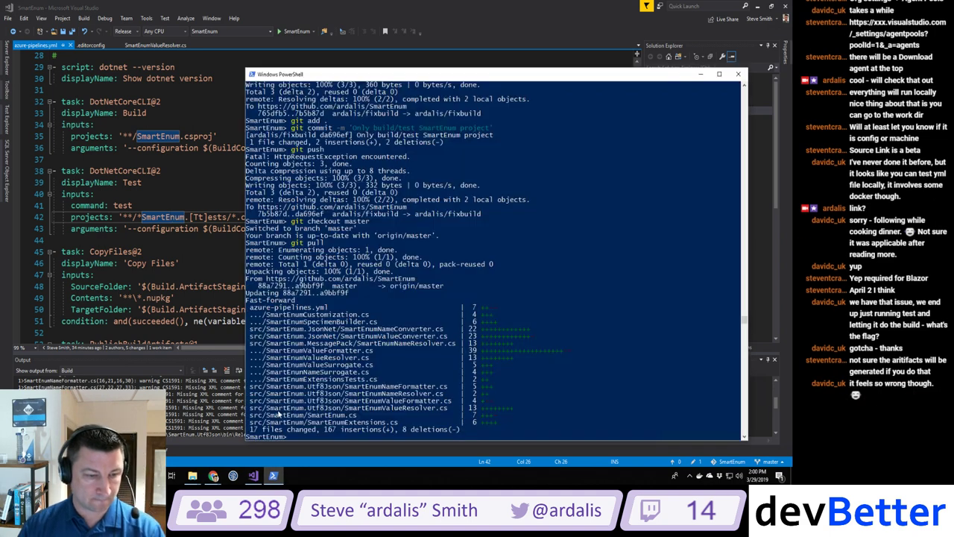
type("git pull")
key("Return")
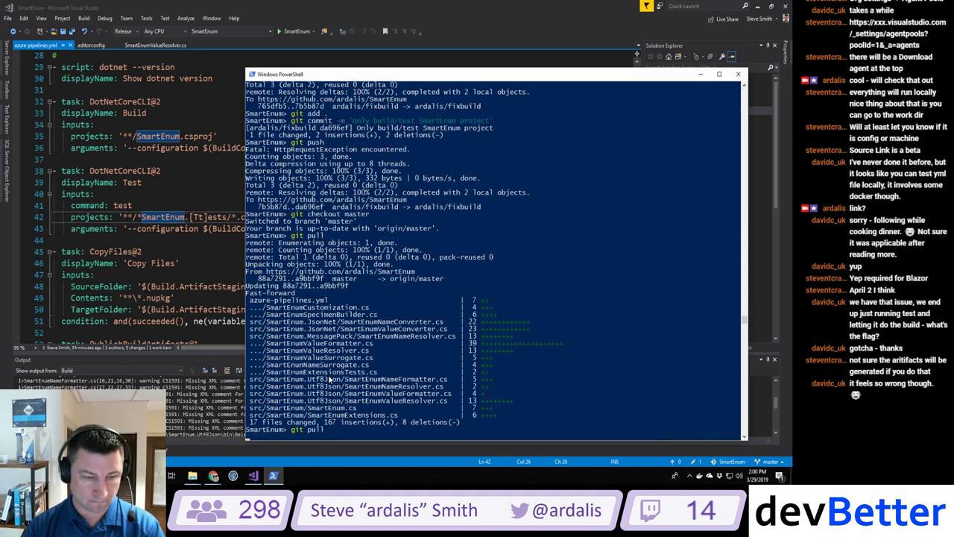
left_click(141, 181)
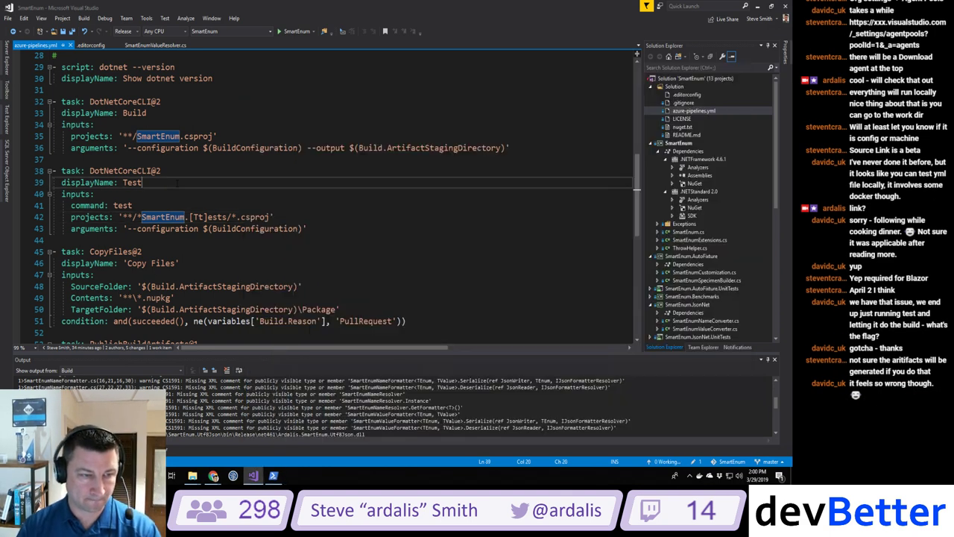
left_click(396, 273)
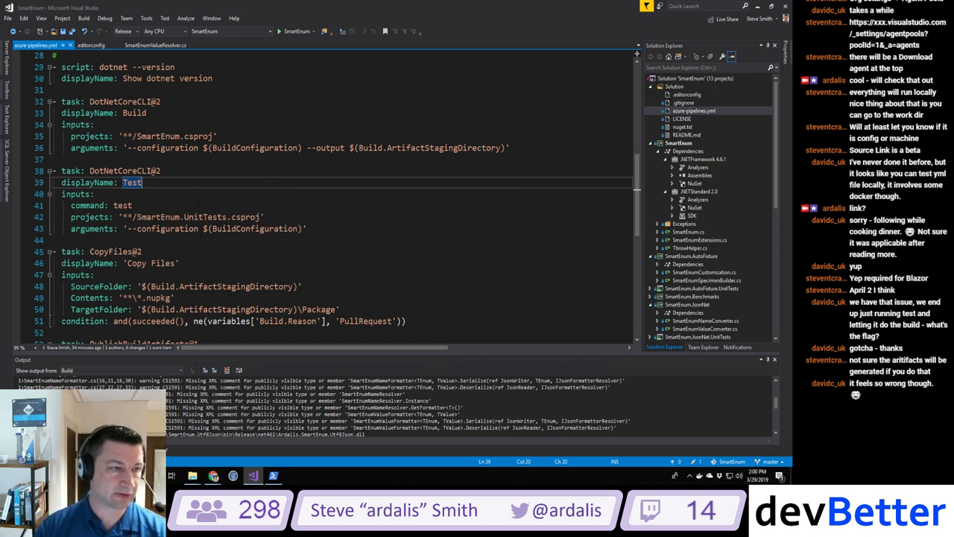
Step: Try commenting out the Build task and moving its --output argument, then undo the move
left_click(61, 101)
left_click_drag(31, 103, 31, 149)
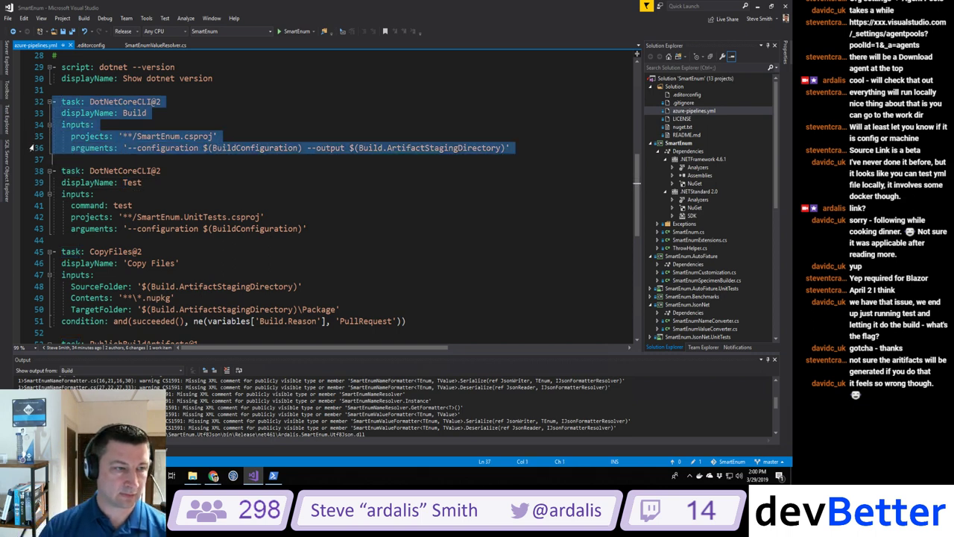
key("ctrl+k")
key("ctrl+c")
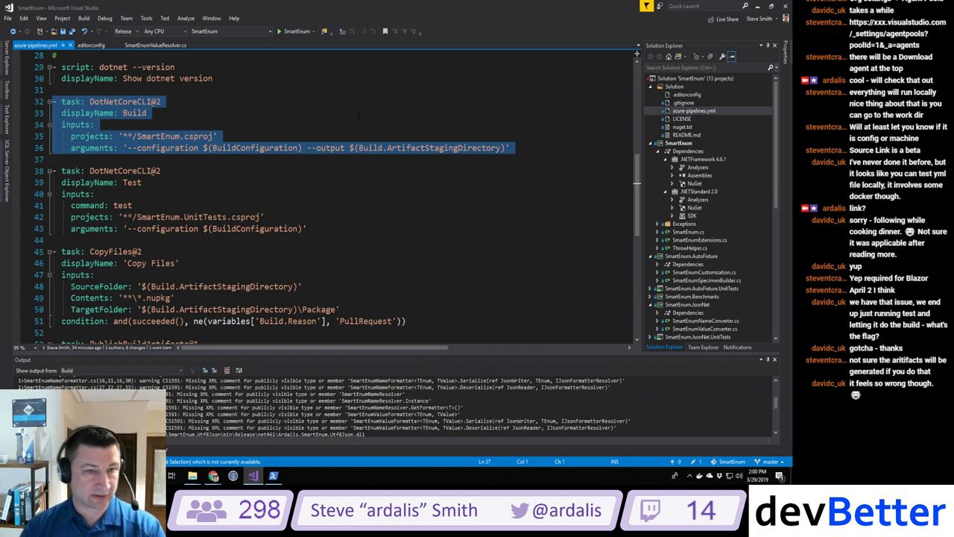
left_click(358, 148)
left_click_drag(307, 147, 512, 148)
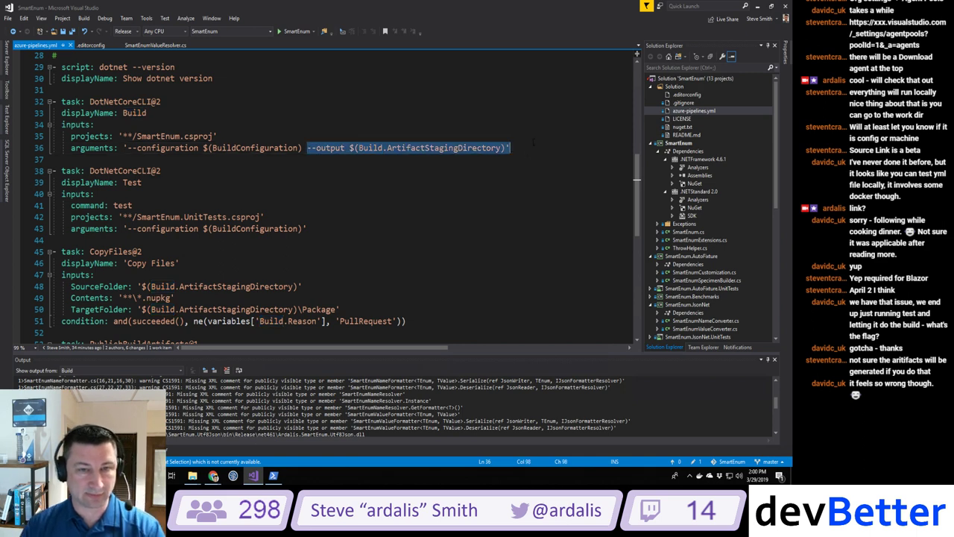
left_click_drag(410, 147, 217, 137)
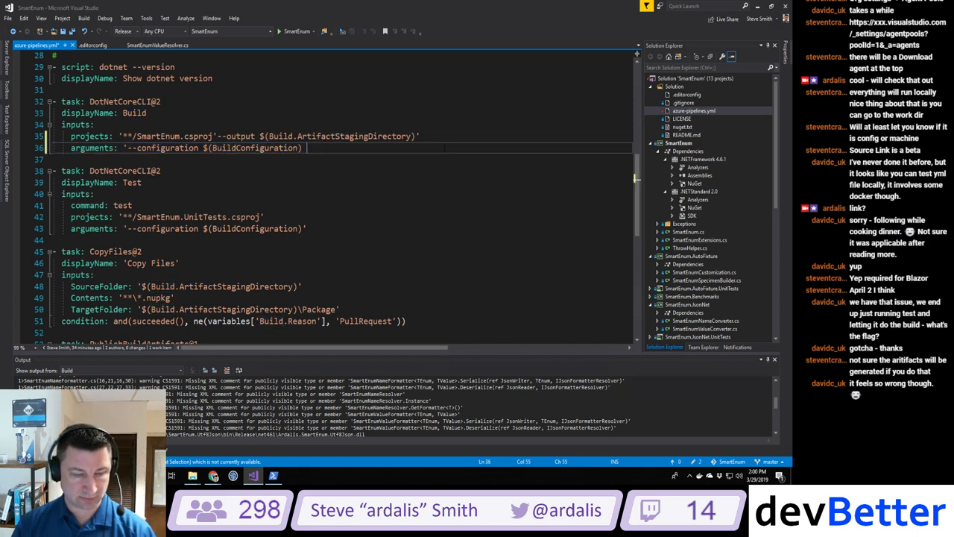
key("ctrl+z")
left_click(161, 170)
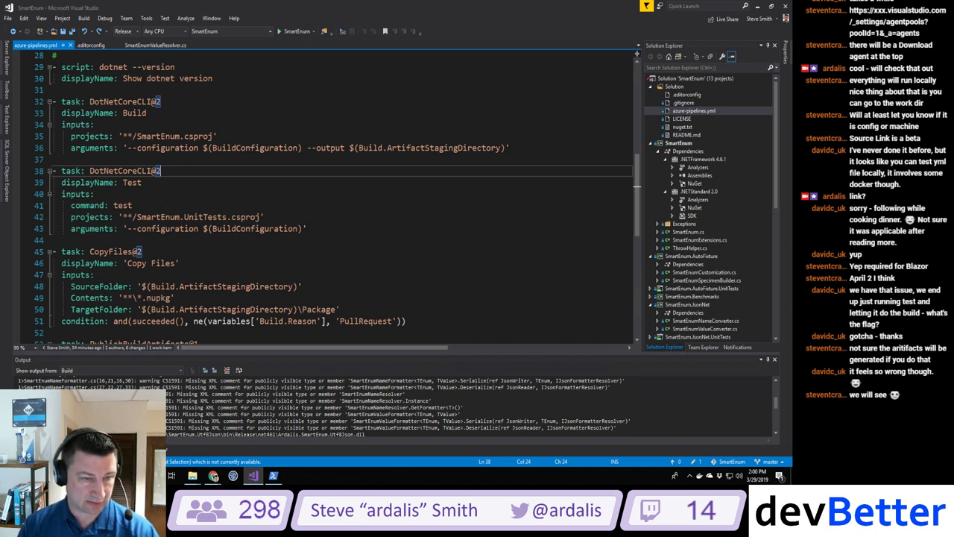
Step: Append ' --' to the Test task arguments on line 43 and check the dotnet test docs
left_click(306, 229)
type("-")
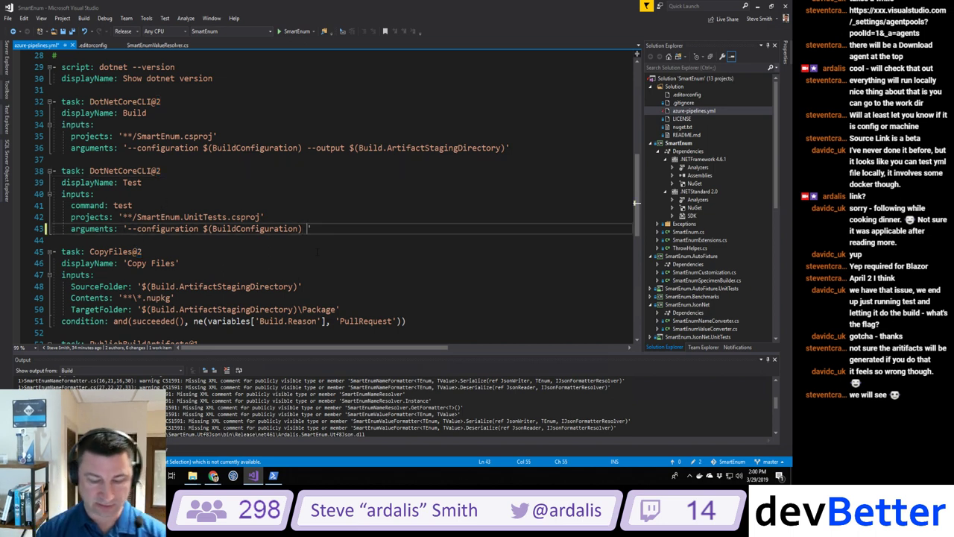
type("-")
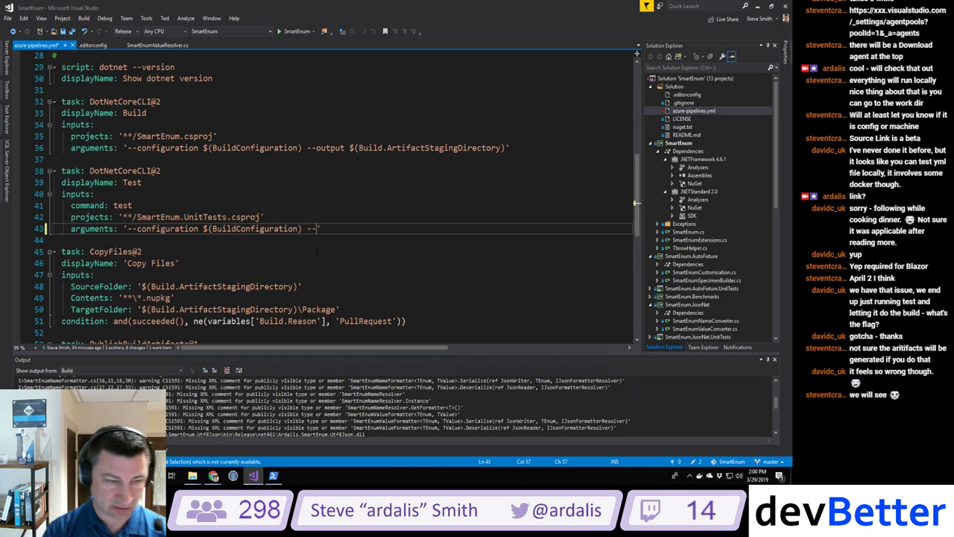
key("alt+Tab")
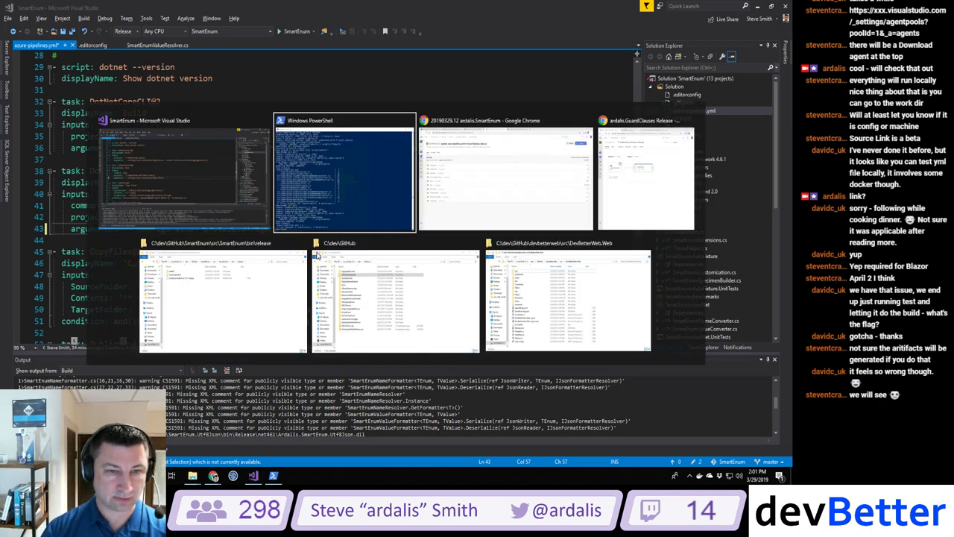
key("Tab")
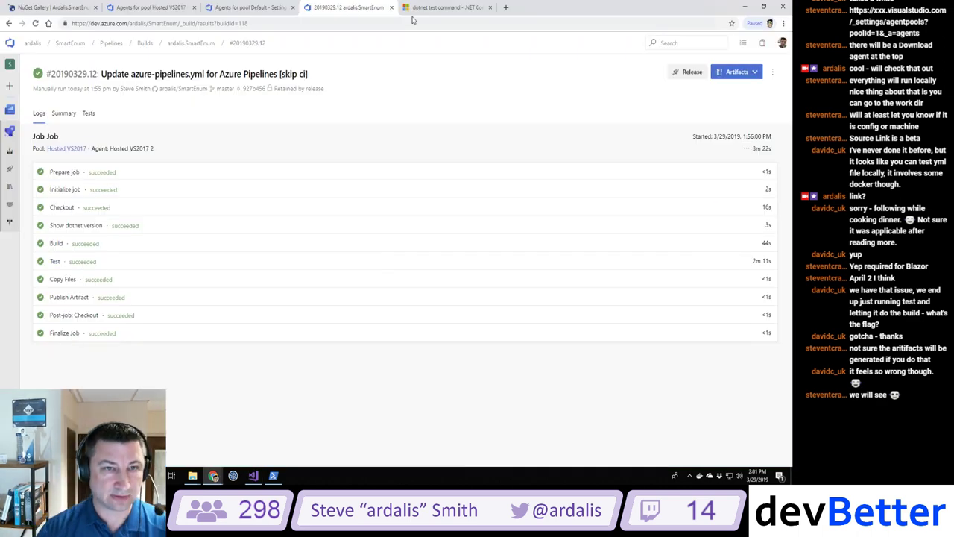
left_click(431, 9)
scroll(417, 192, "up", 5)
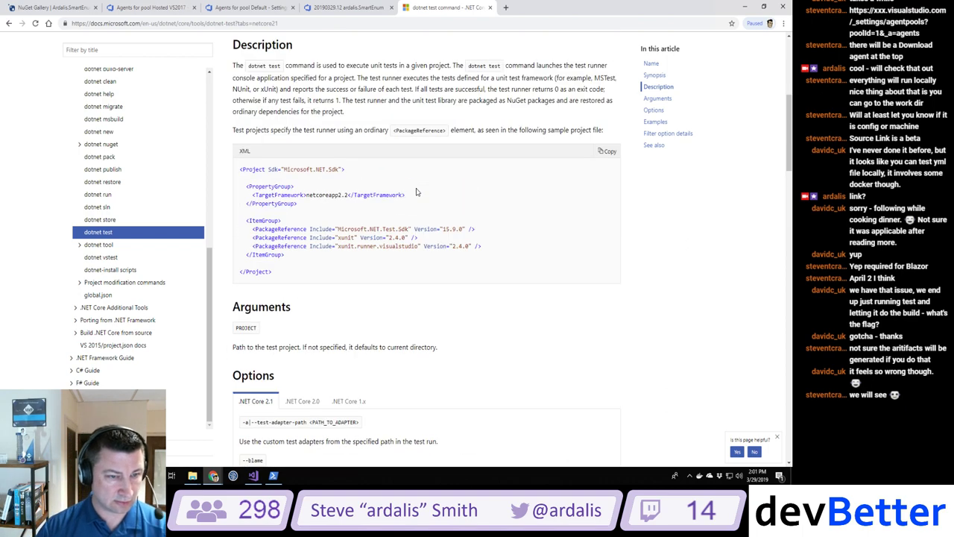
scroll(360, 246, "up", 1)
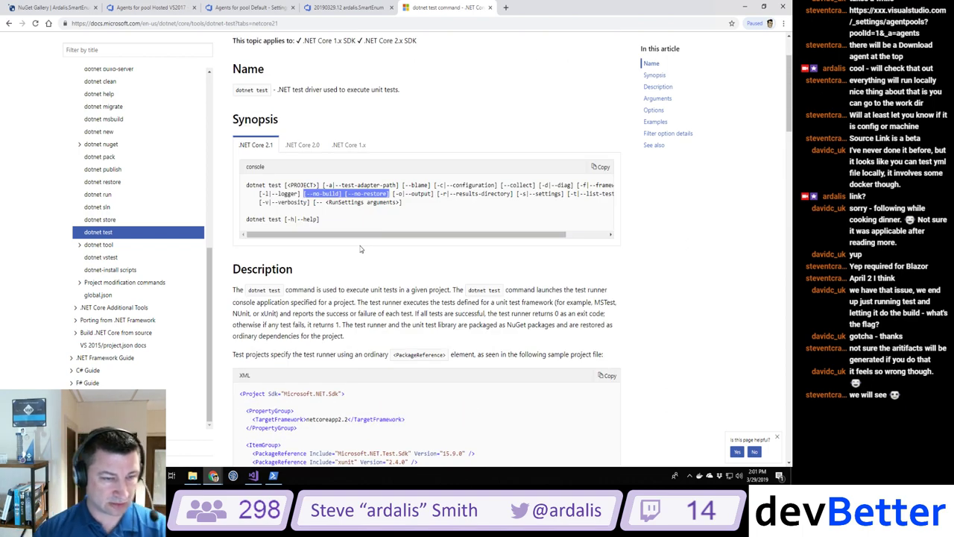
key("alt+Tab")
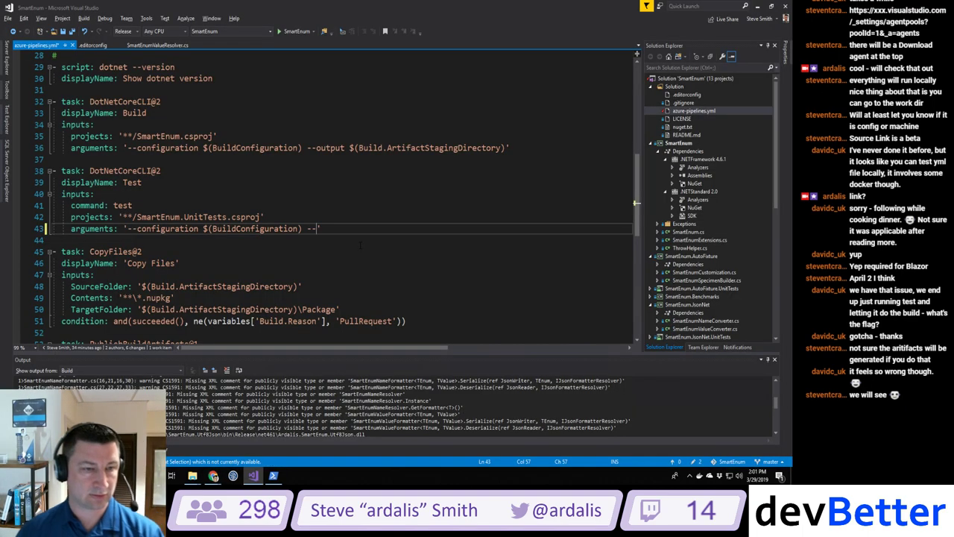
Step: End Test arguments with '--no-build --no-restore' and add '**/SmartEnum.UnitTests.csproj' to Build projects
type("no-build ")
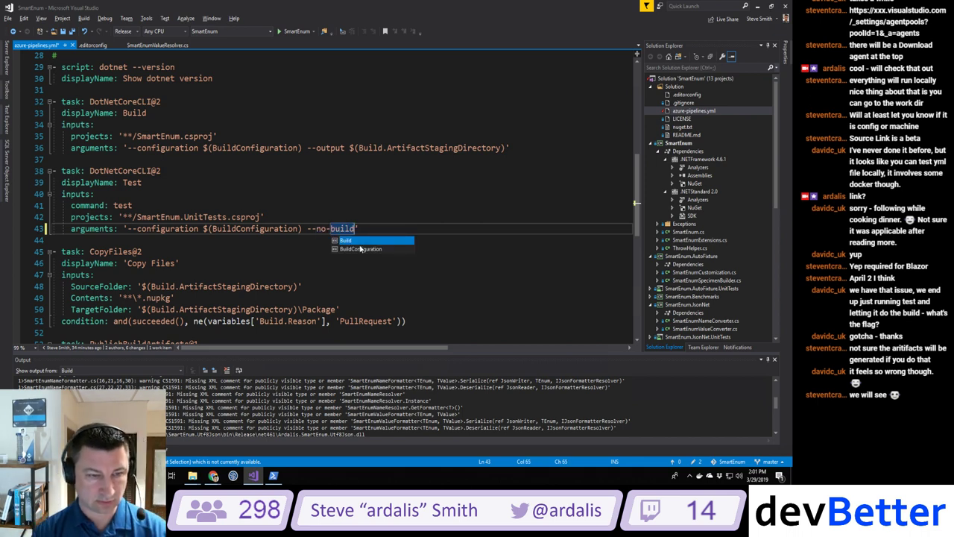
type("--no-restore")
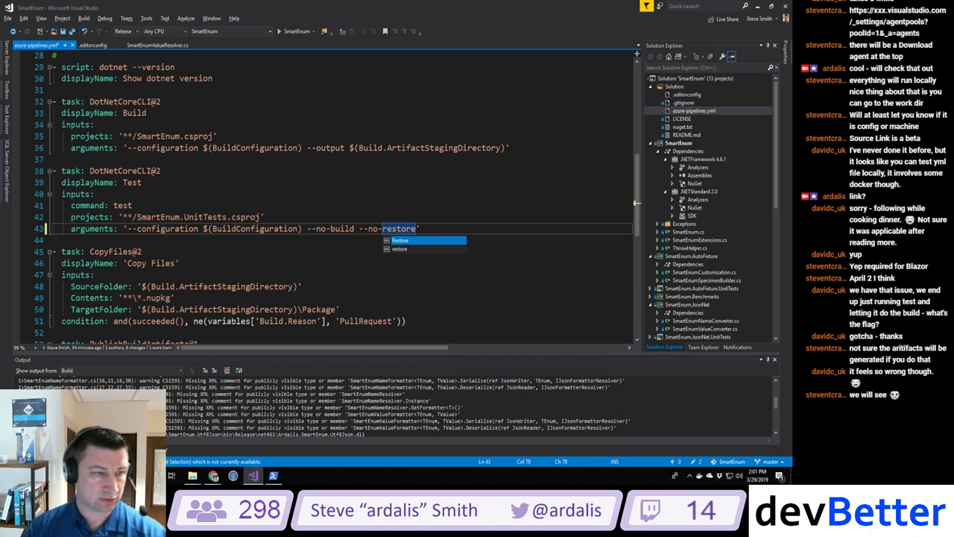
double_click(198, 135)
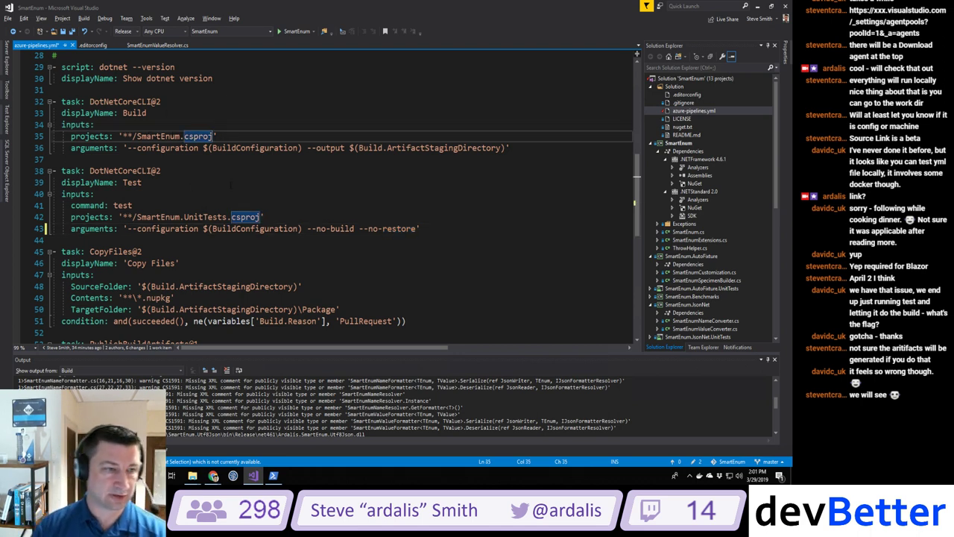
key("Right")
type("**")
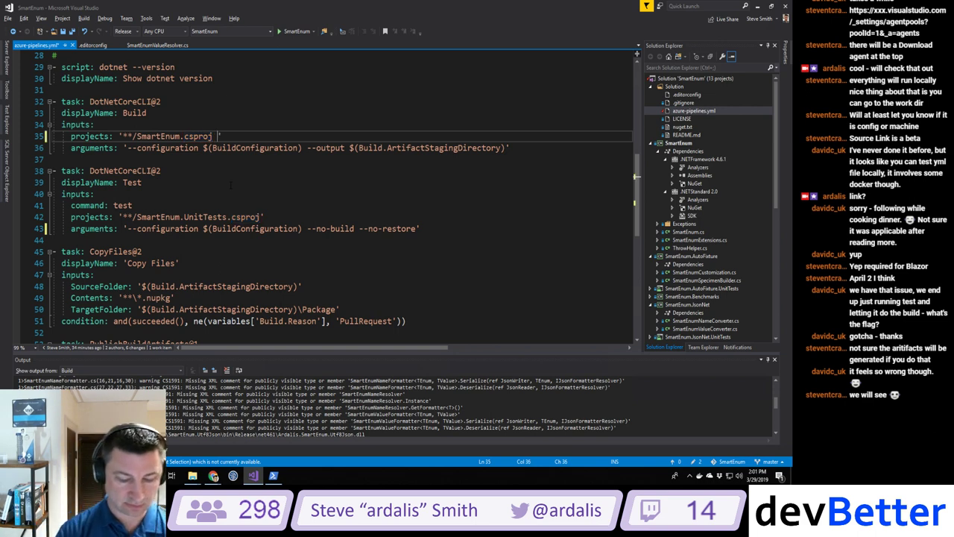
type("/SmartEnum")
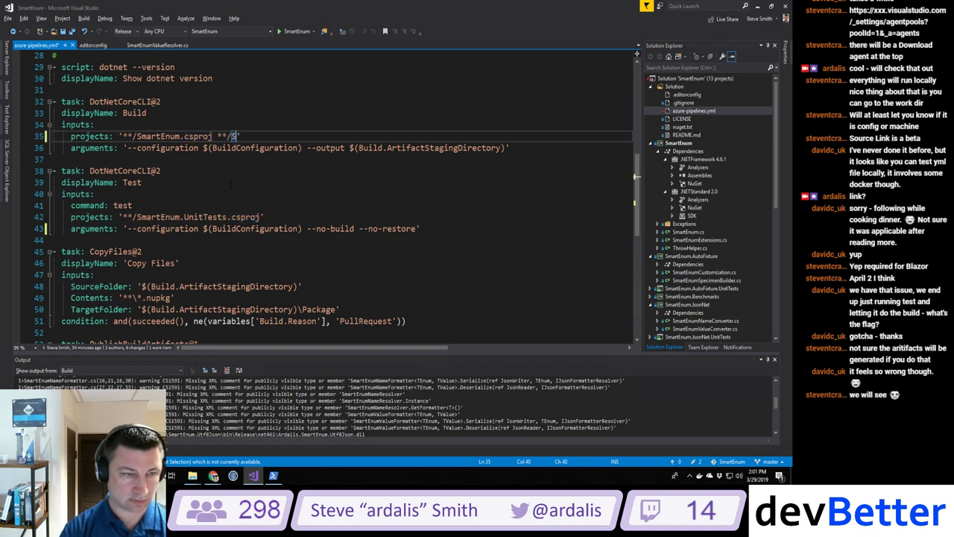
type(".UnitTests.")
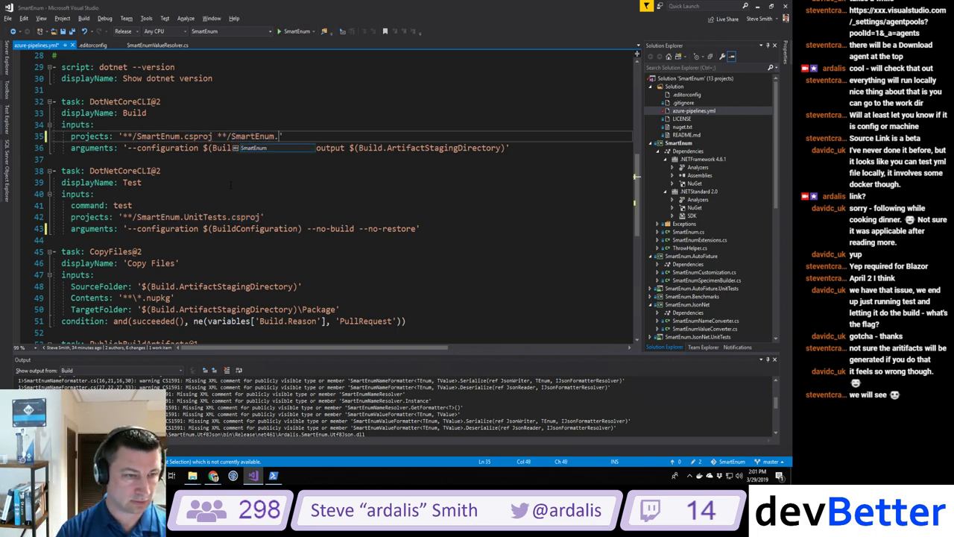
type("csproj")
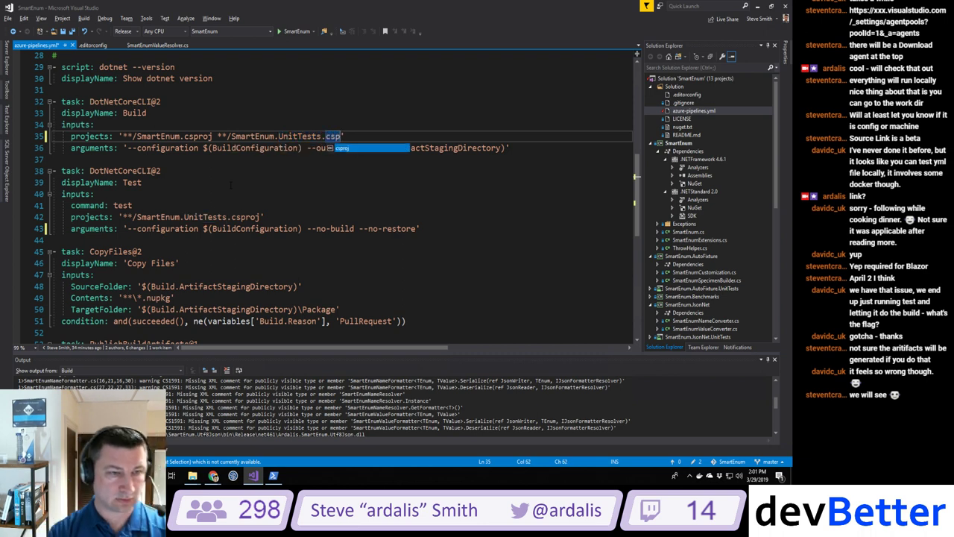
left_click(236, 137)
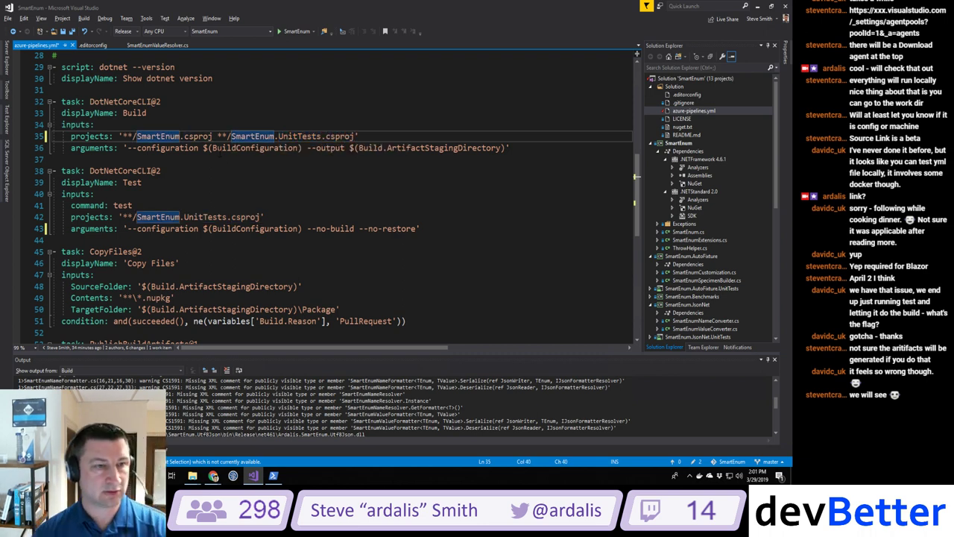
left_click(217, 137)
left_click(220, 169)
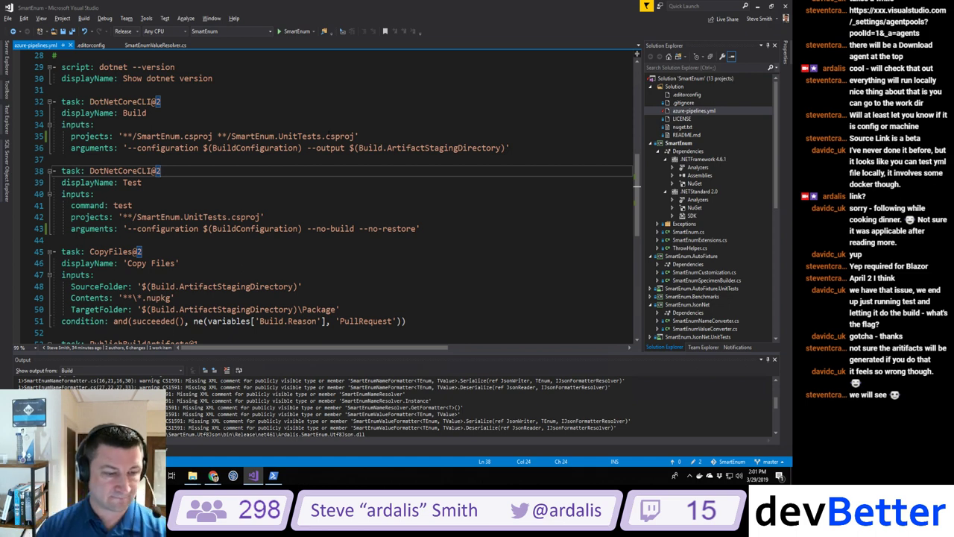
Step: Run 'dotnet build **/SmartEnum.csproj' locally in PowerShell, which fails with MSB1009, and inspect the Build path
left_click(273, 475)
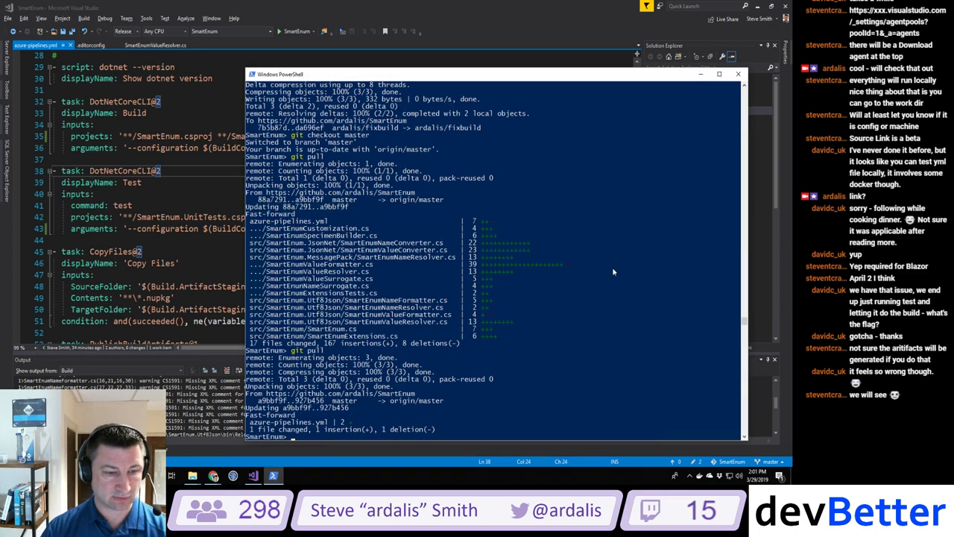
type("dot")
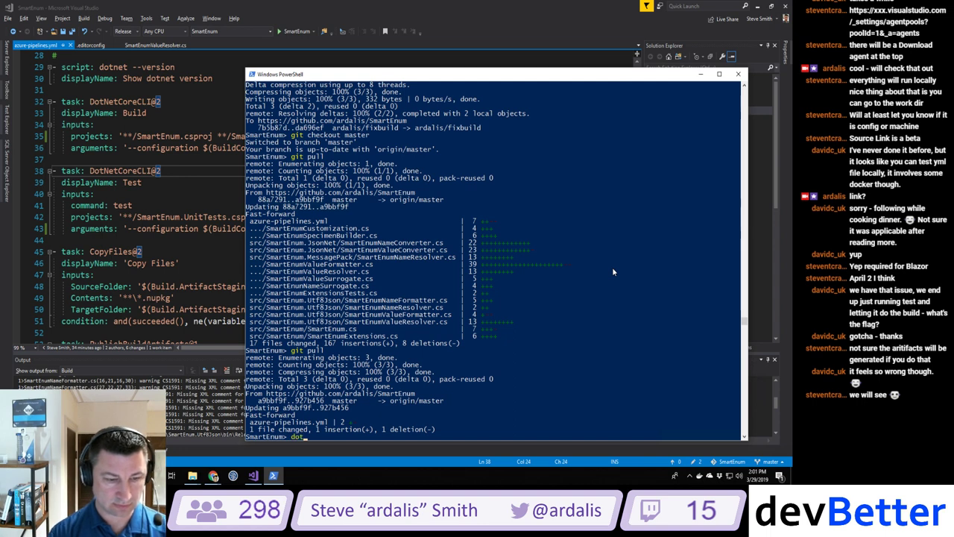
type("net build ")
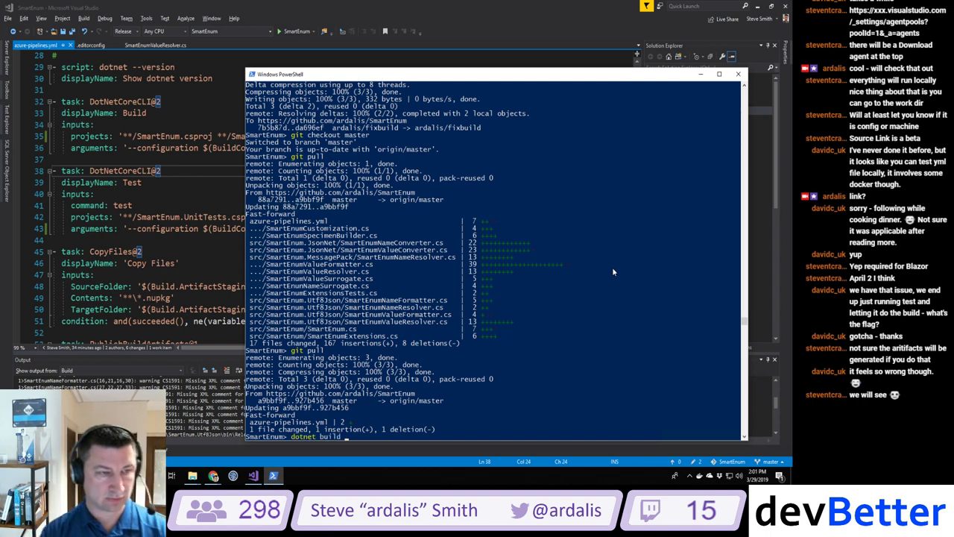
type("**/Smart")
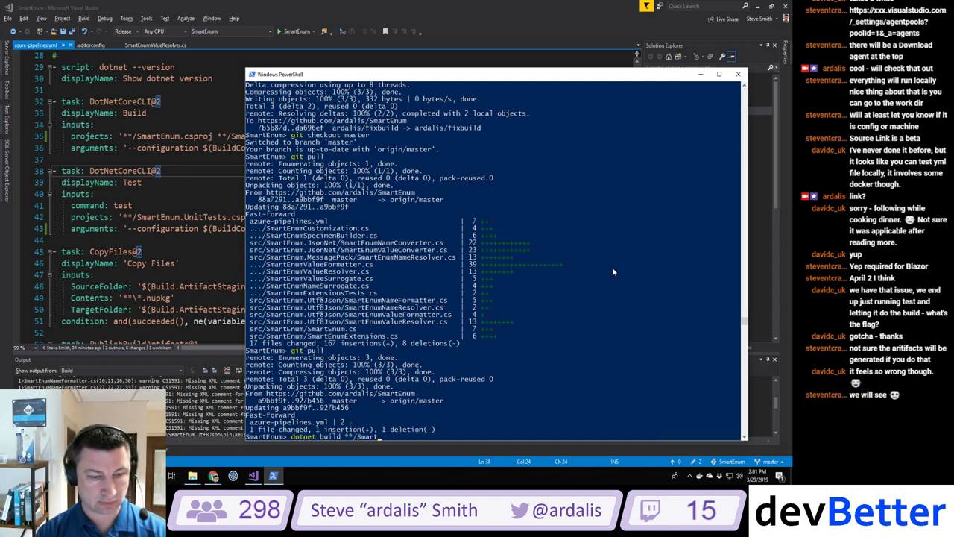
type("Enum.csproj")
key("Return")
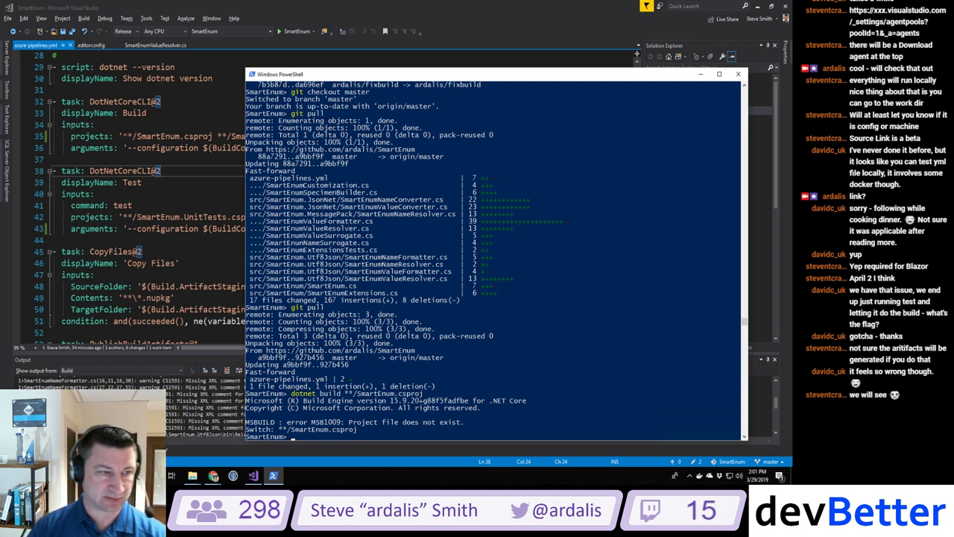
double_click(127, 136)
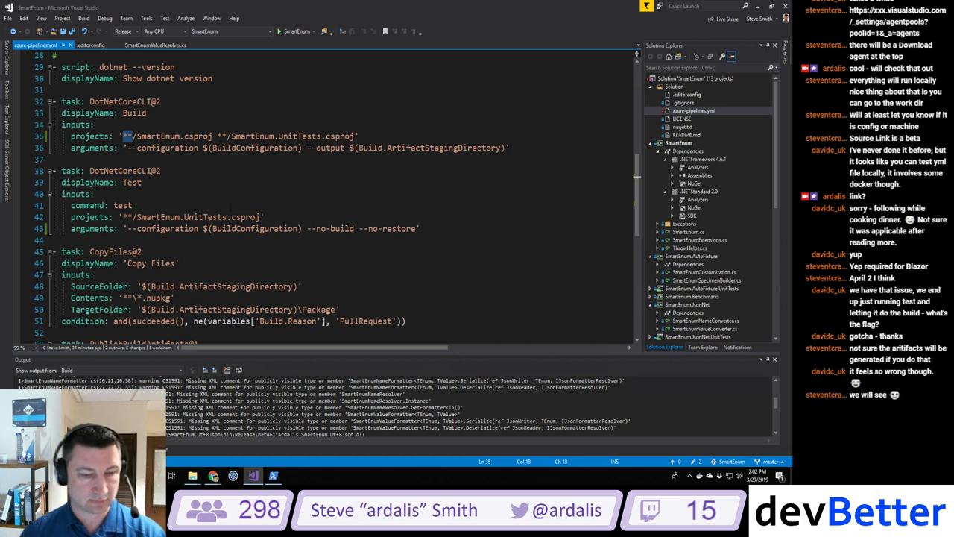
Step: Stage all changes and commit them with a message about adding the test project and no-build testing
left_click(277, 476)
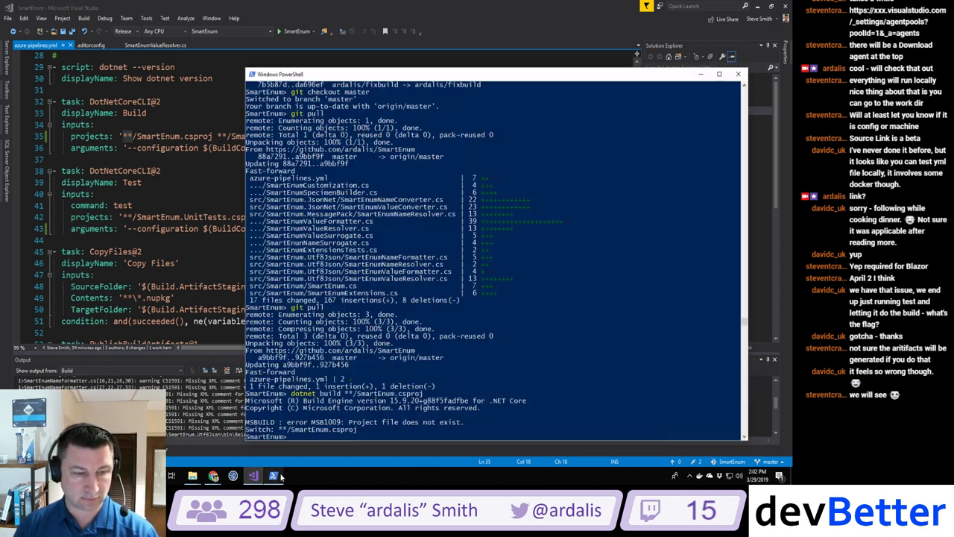
type("git add .")
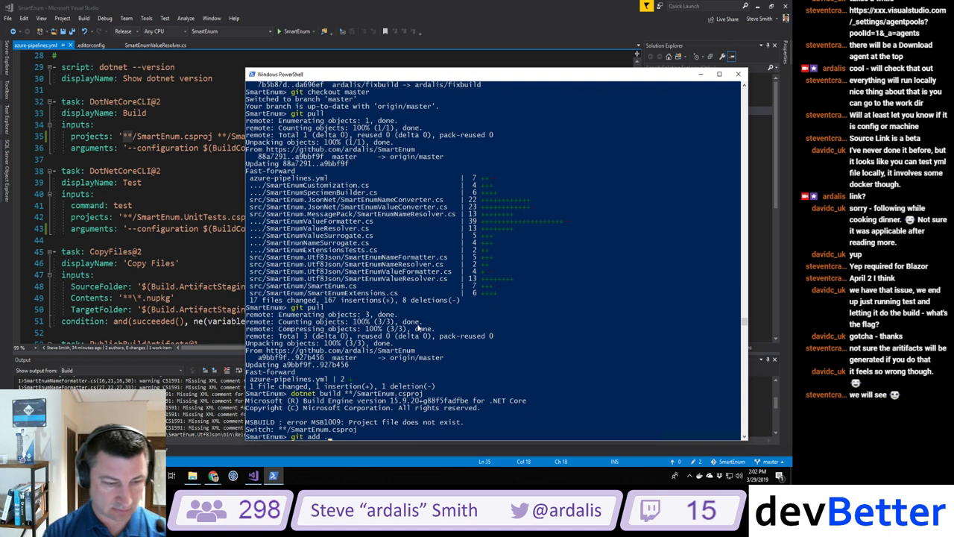
key("Return")
type("git commit -m ")
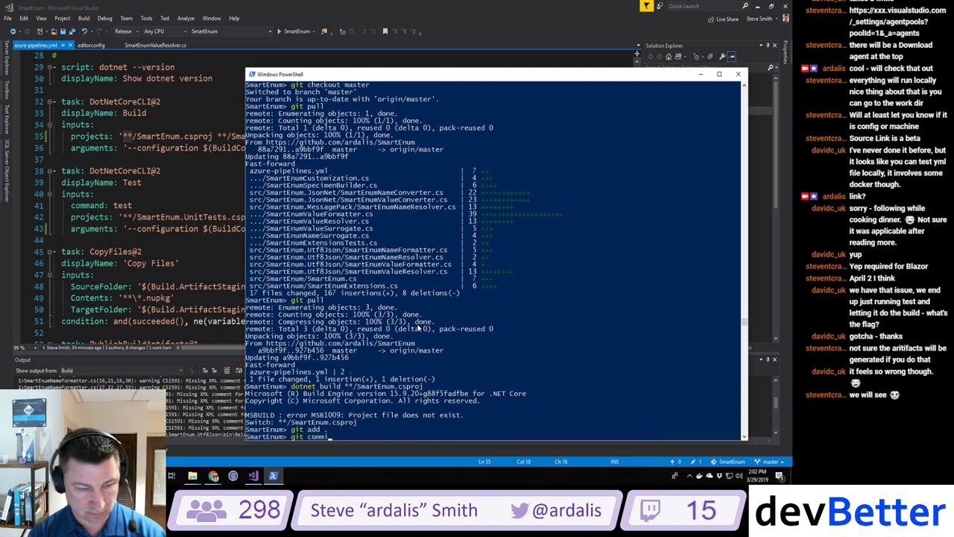
type("'Adding test project'")
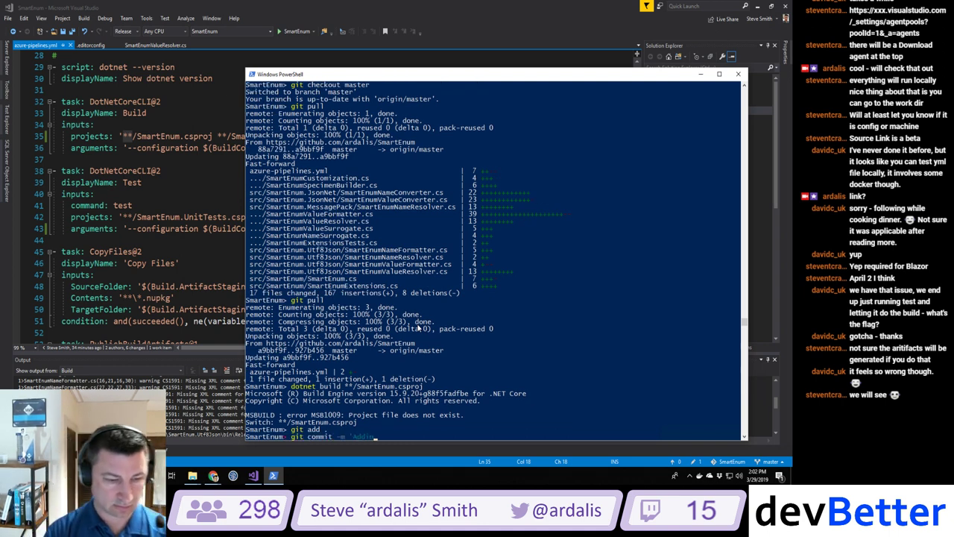
type(" to build")
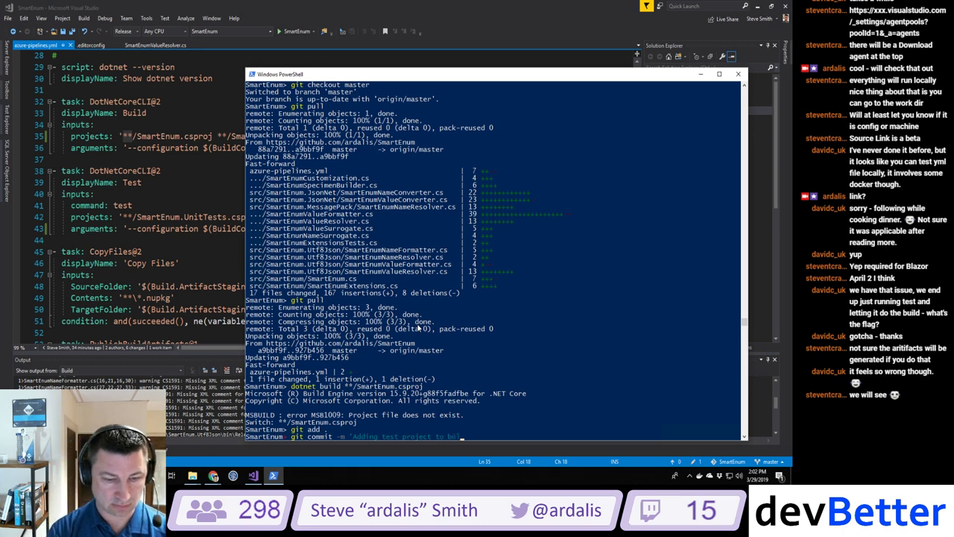
type(" task")
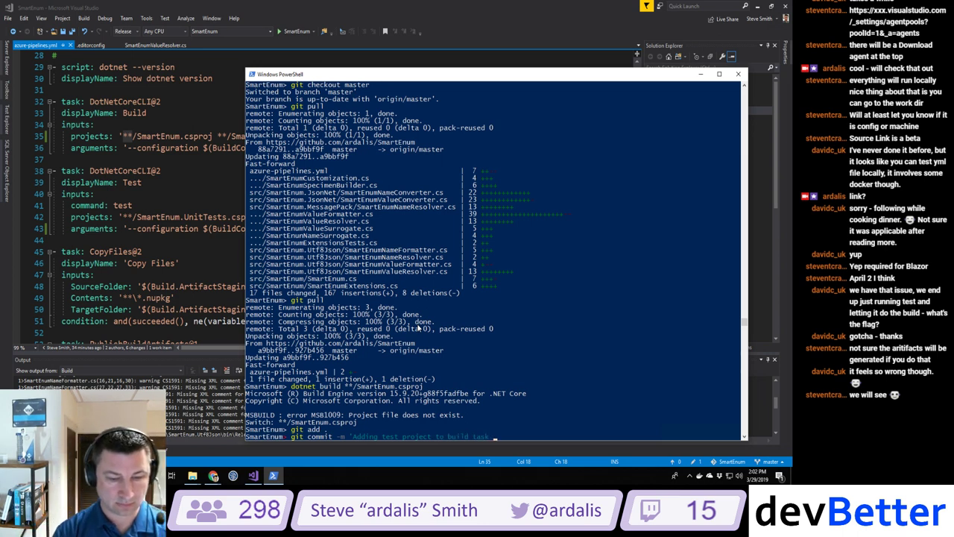
type(" explicitly'")
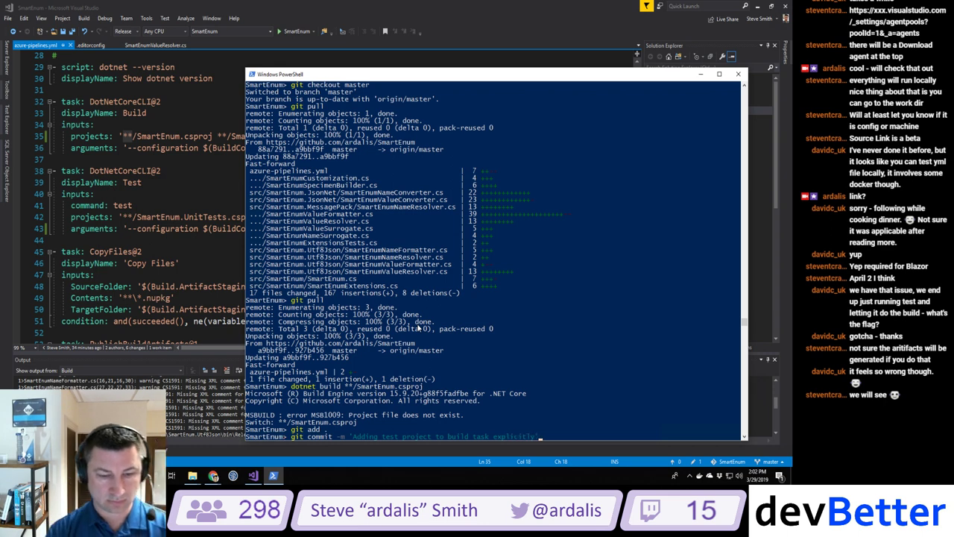
type(" and ")
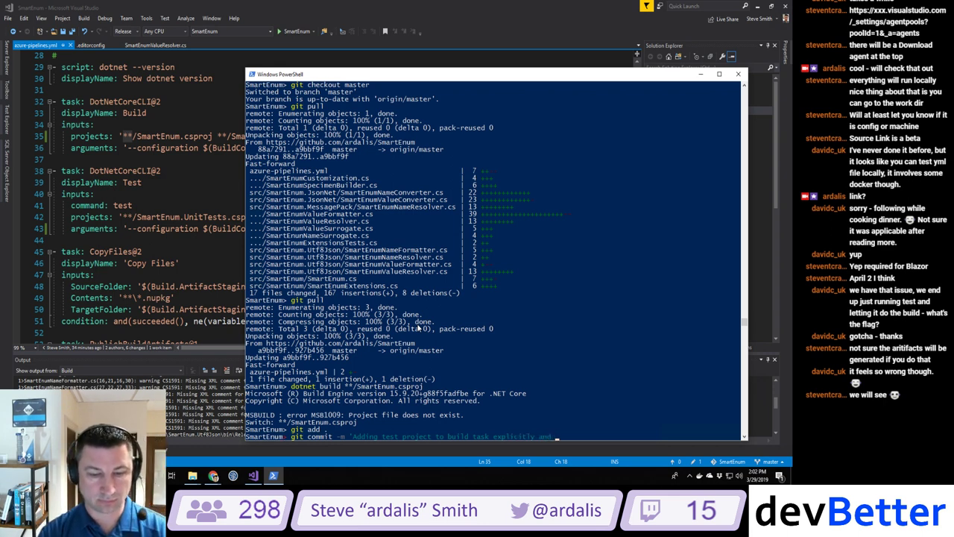
type("adding nuge")
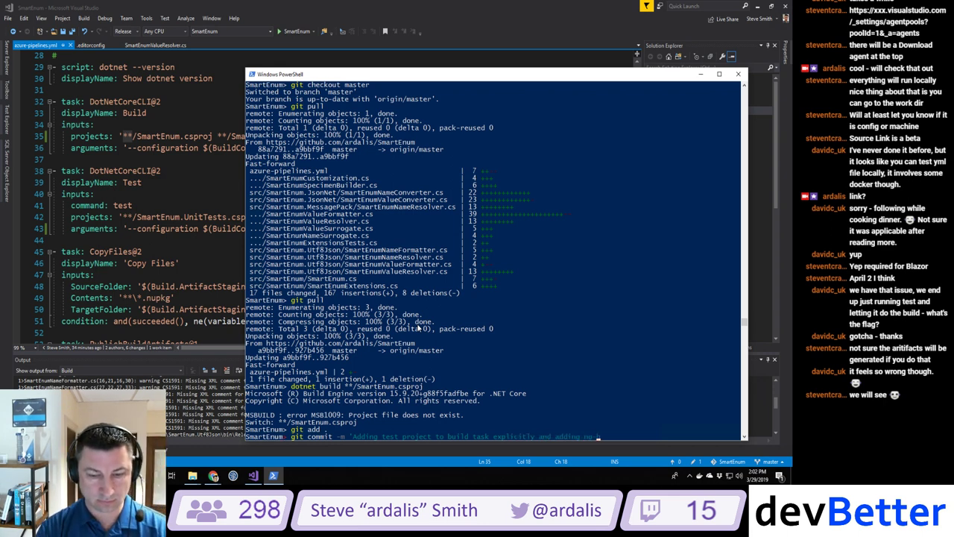
type("uild no-restore to tes")
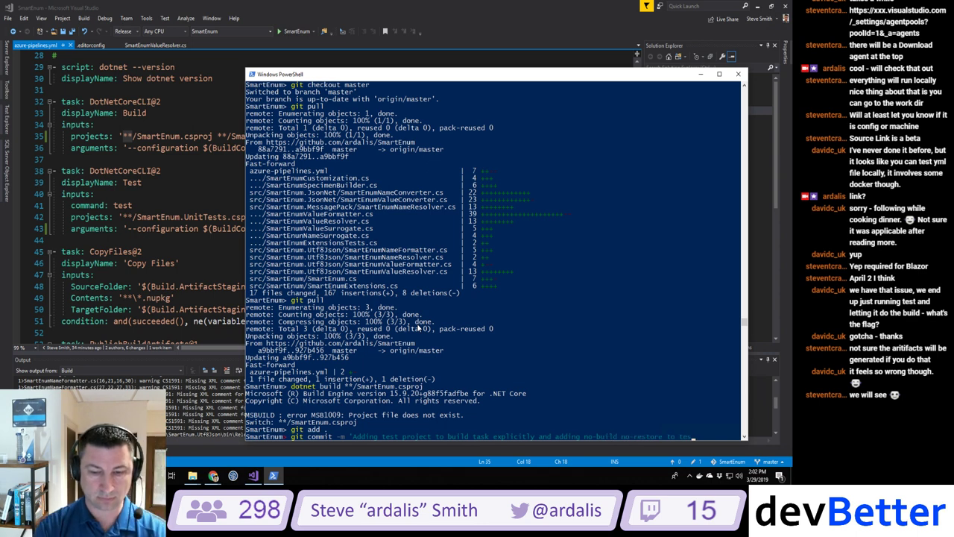
type("t task'")
key("Return")
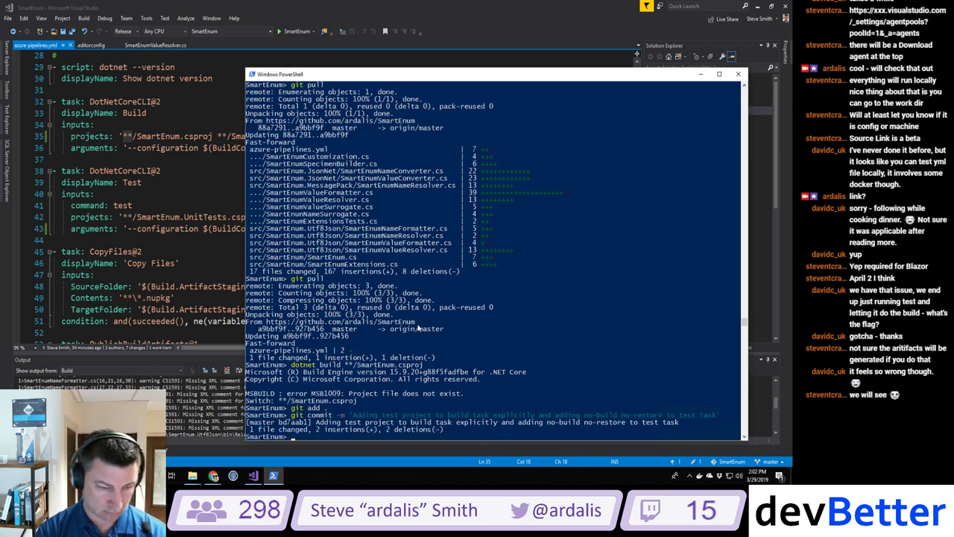
Step: Push the commit to master
type("b")
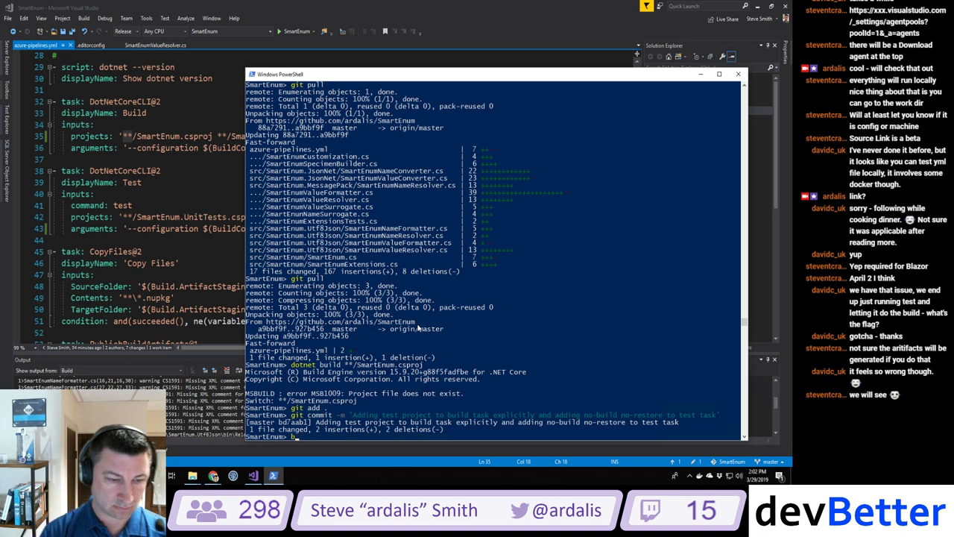
type("it push")
key("Return")
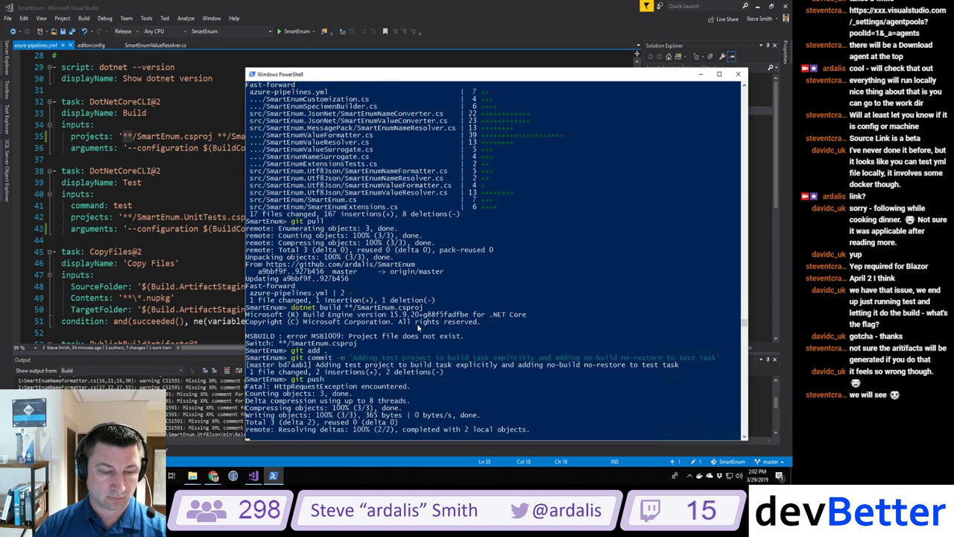
key("alt+Tab")
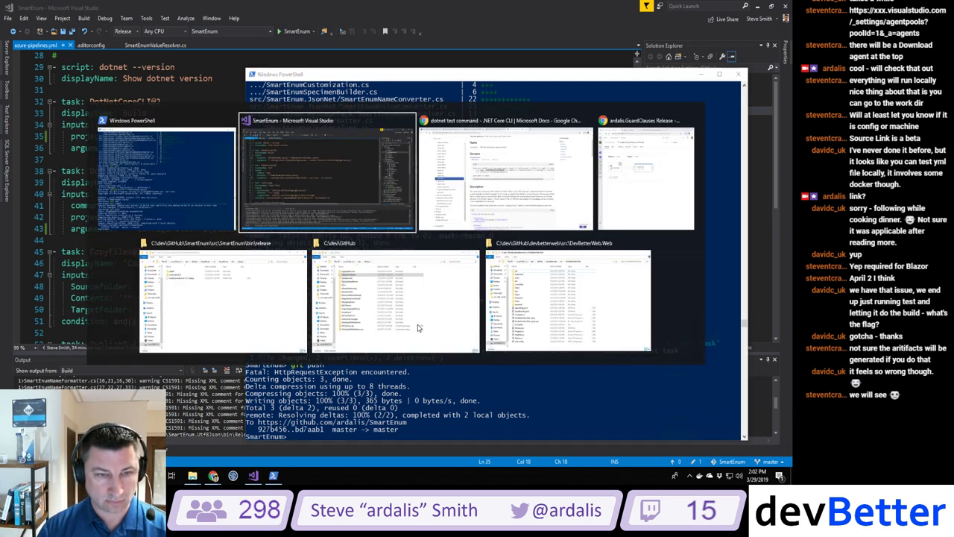
key("alt+Tab")
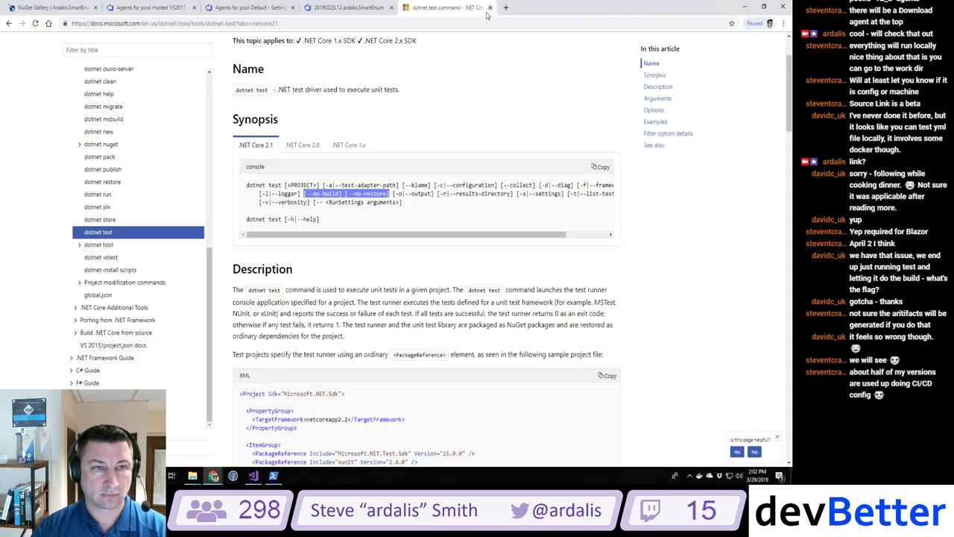
Step: Close the dotnet test docs and open build 20190329.13 from the ardalis.SmartEnum build history
left_click(490, 8)
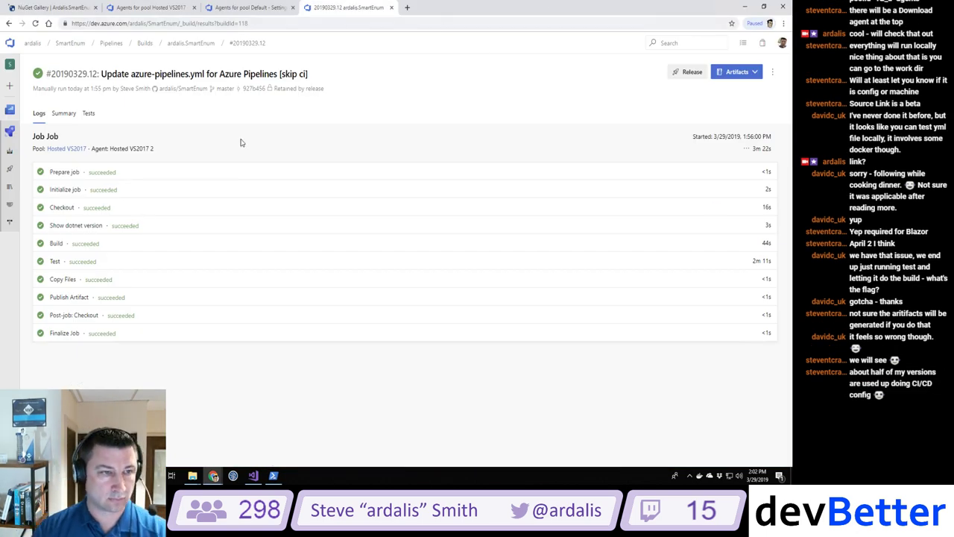
left_click(191, 42)
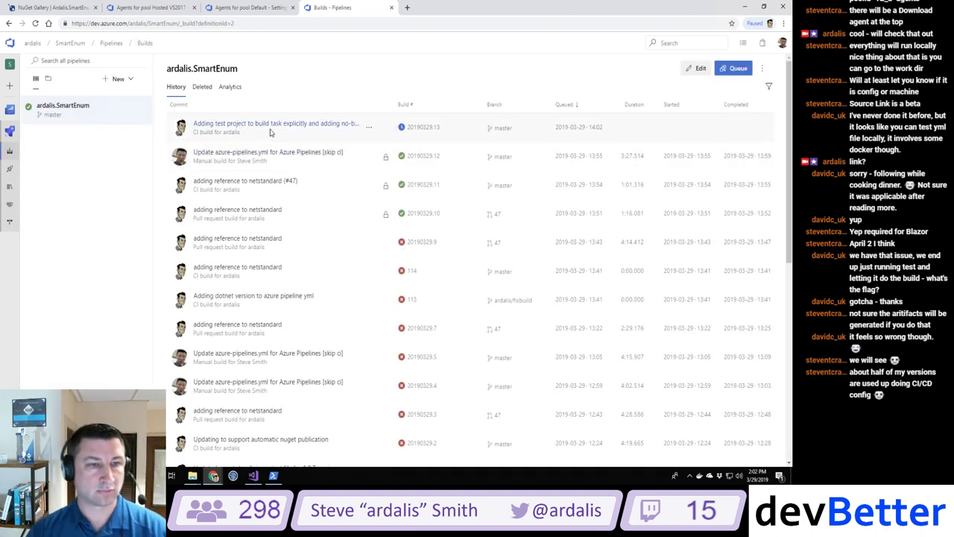
left_click(271, 131)
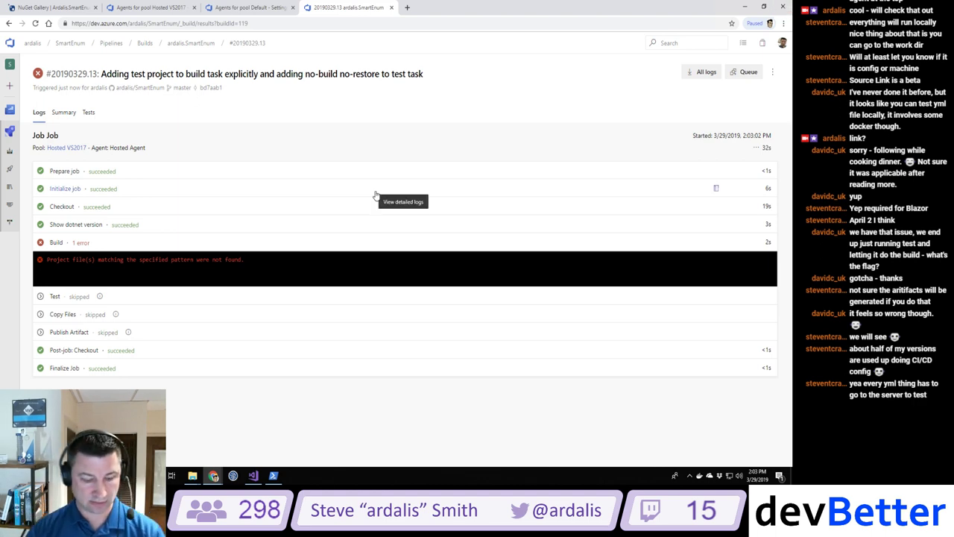
Step: On line 35, replace the ** wildcards before SmartEnum.csproj and SmartEnum.UnitTests.csproj with src
left_click(254, 475)
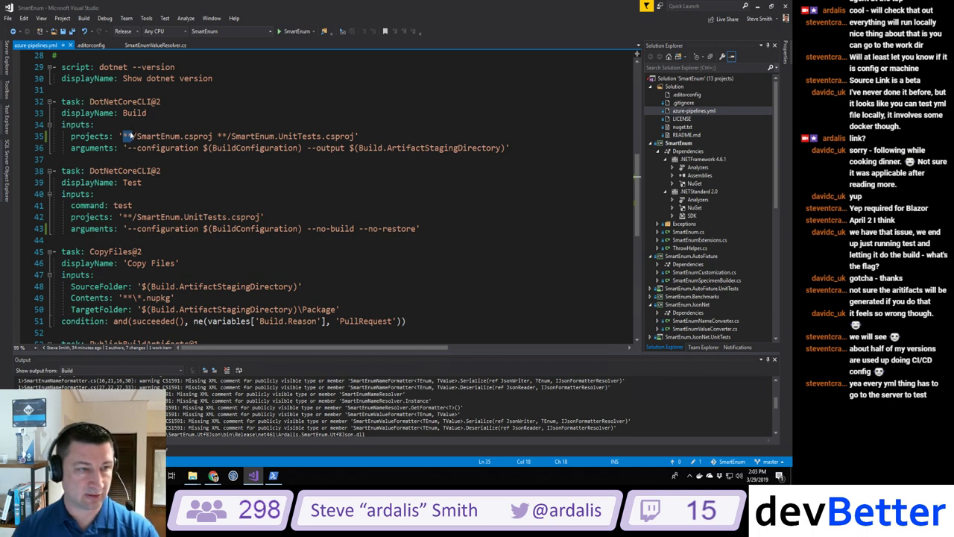
key("Right")
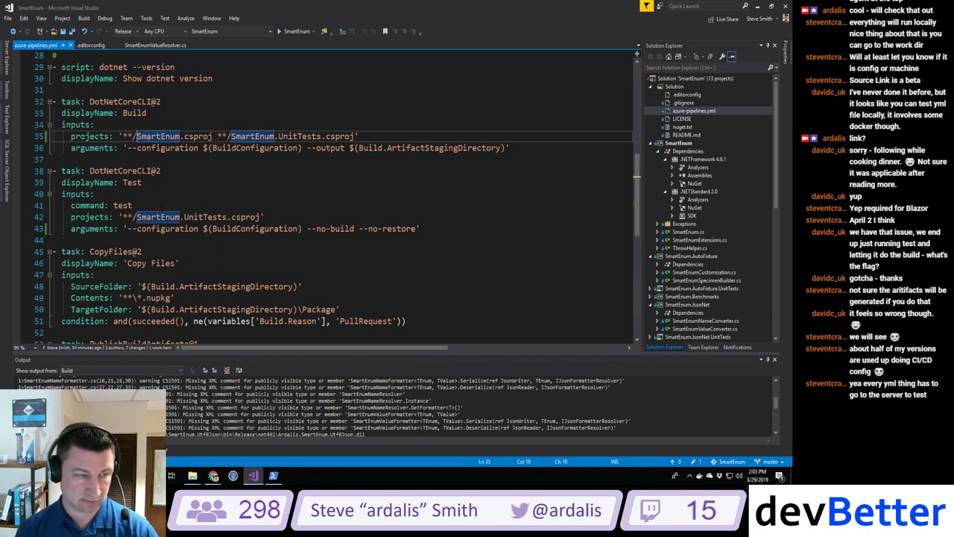
key("Left")
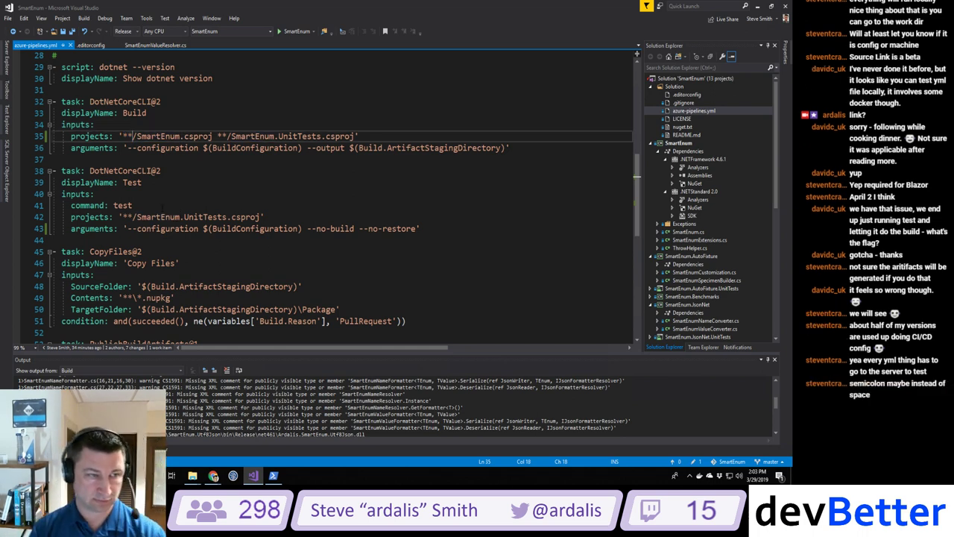
key("BackSpace")
key("BackSpace")
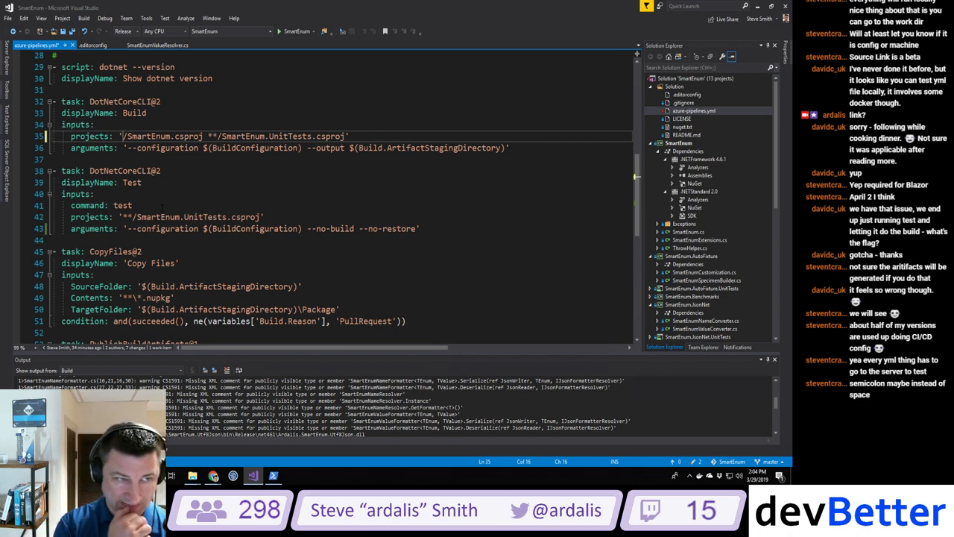
type("src")
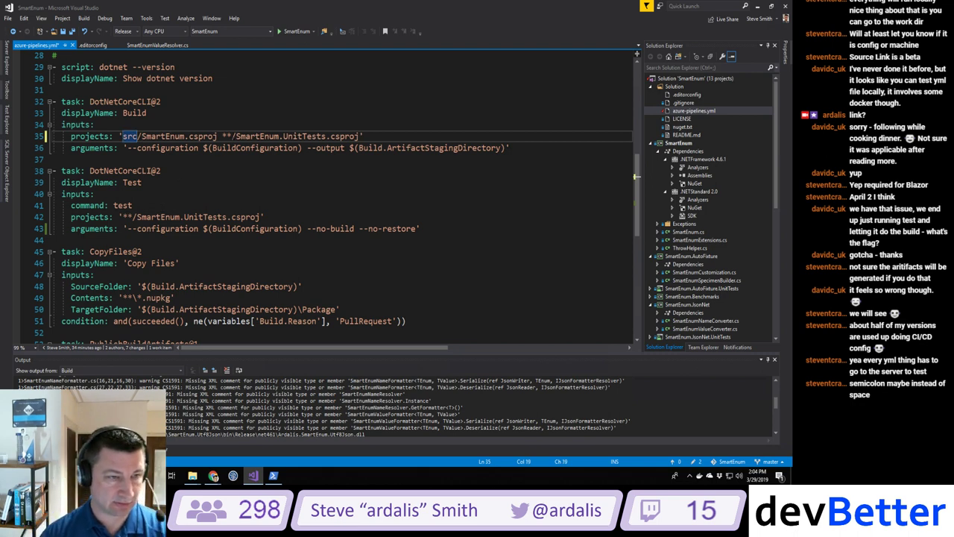
left_click(221, 136)
key("Delete")
key("Delete")
Step: Finish the second src path, then list the repository root folder in PowerShell
type("src")
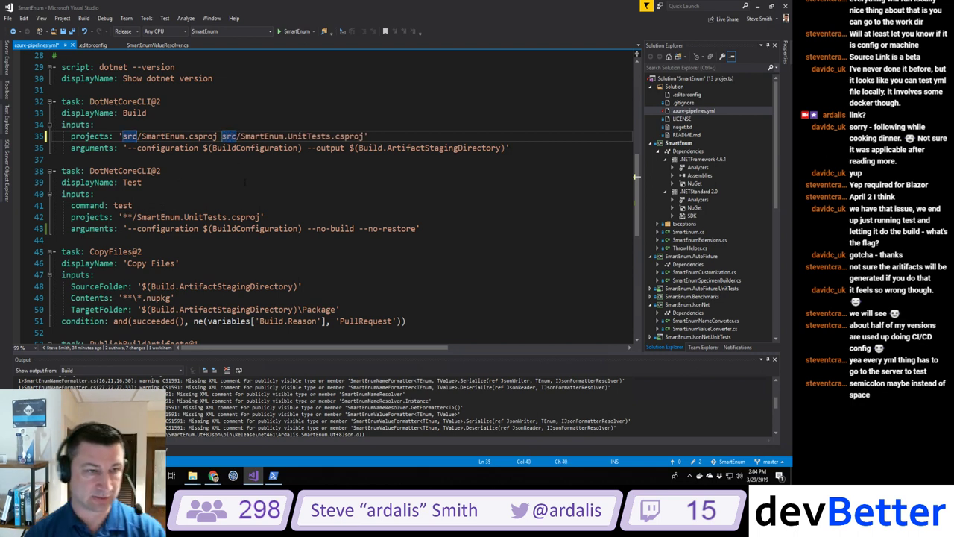
key("alt+Tab")
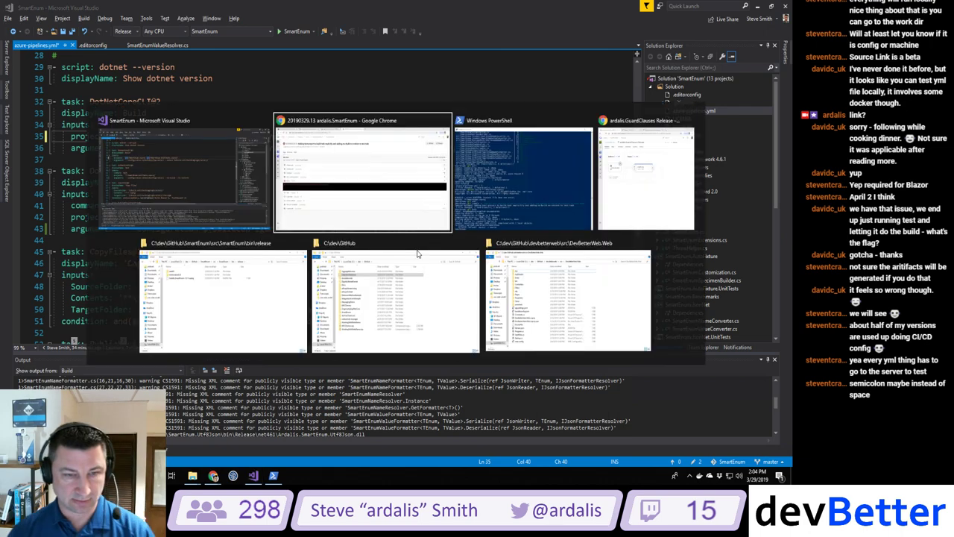
key("alt+Tab")
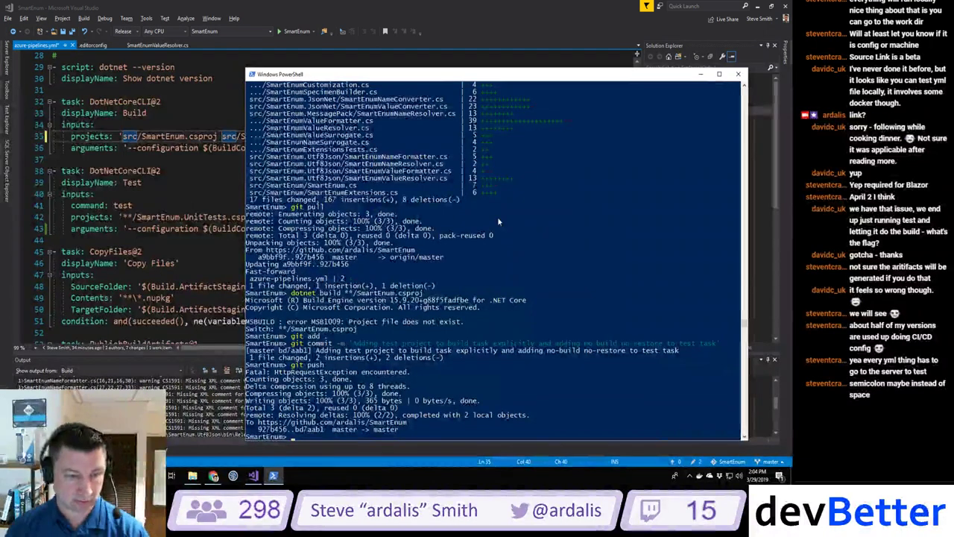
type("ls")
key("Return")
type("cs src")
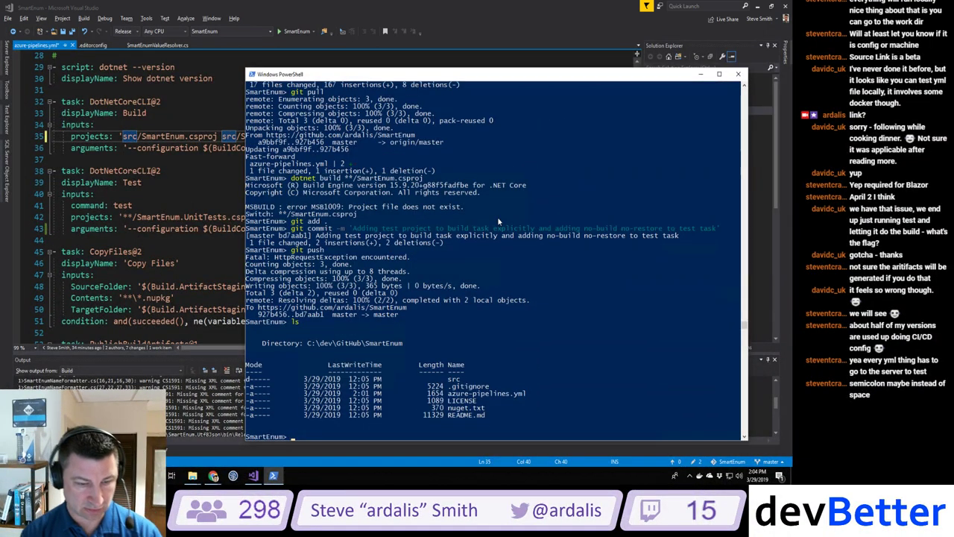
key("Return")
type("ls")
key("Return")
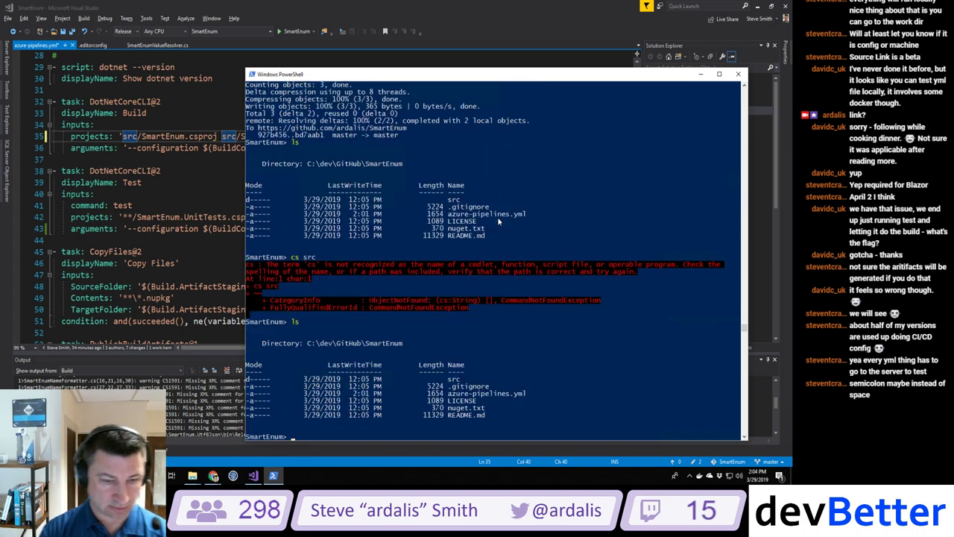
Step: Change into src and list it, showing the SmartEnum and SmartEnum.UnitTests folders
type("cd src")
key("Return")
type("ls")
key("Return")
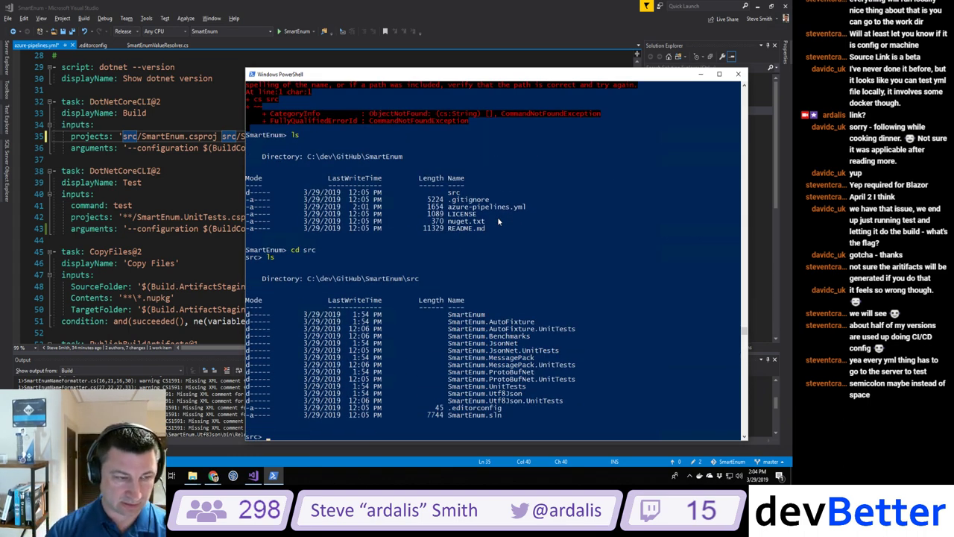
left_click(141, 135)
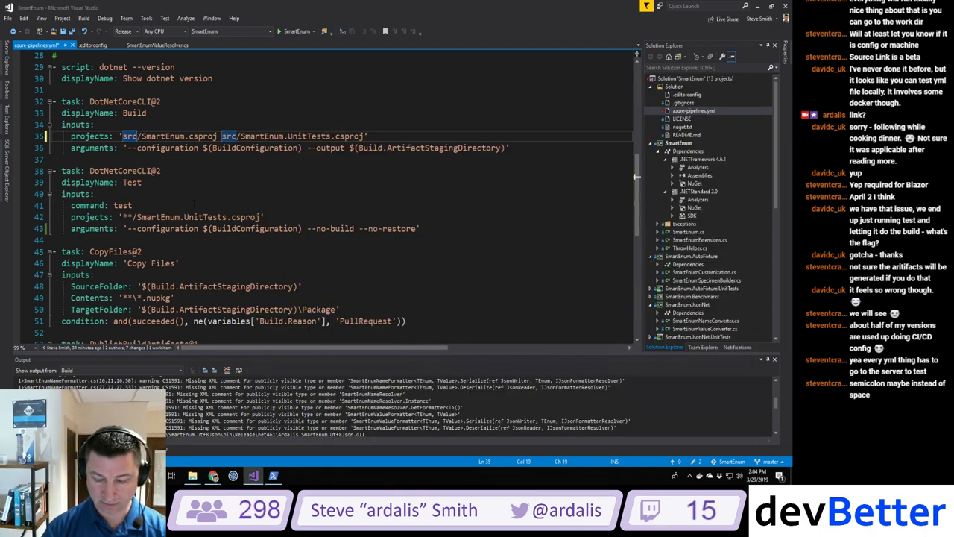
Step: Change line 35 paths to src/SmartEnum/SmartEnum.csproj and src/SmartEnum.UnitTests/SmartEnum.UnitTests.csproj
type("Smart")
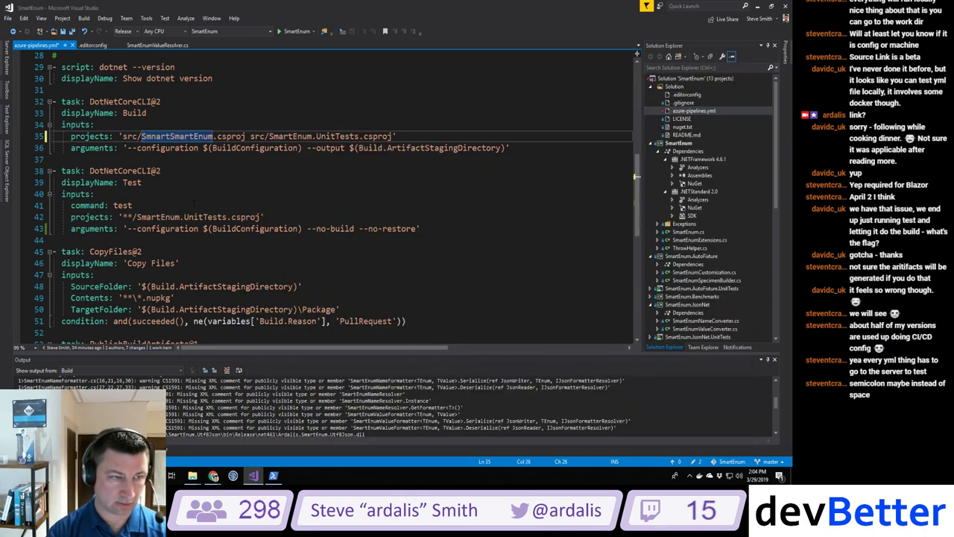
type("Enum/")
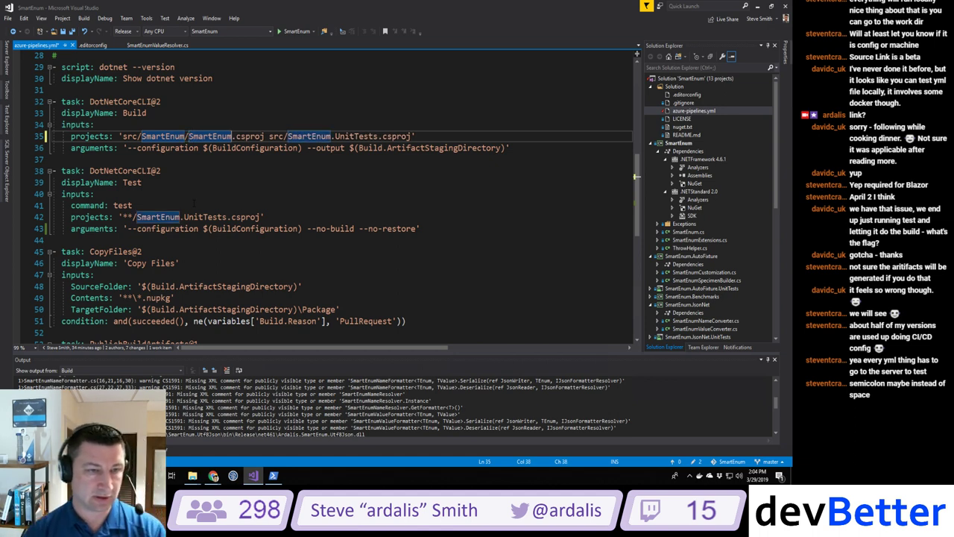
key("ctrl+Right")
key("ctrl+Right")
key("ctrl+Right")
key("ctrl+Right")
key("ctrl+Right")
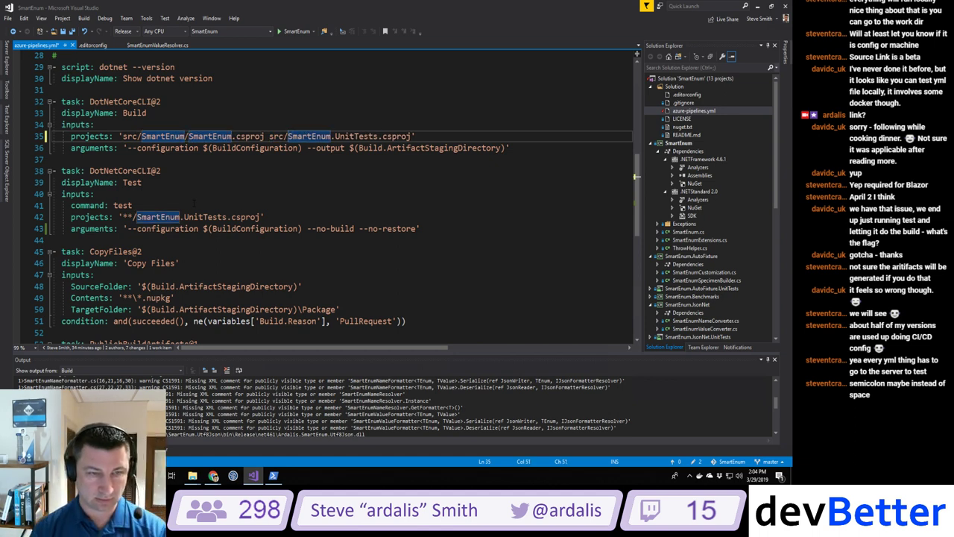
key("ctrl+shift+Right")
key("ctrl+shift+Right")
key("ctrl+shift+Right")
key("ctrl+c")
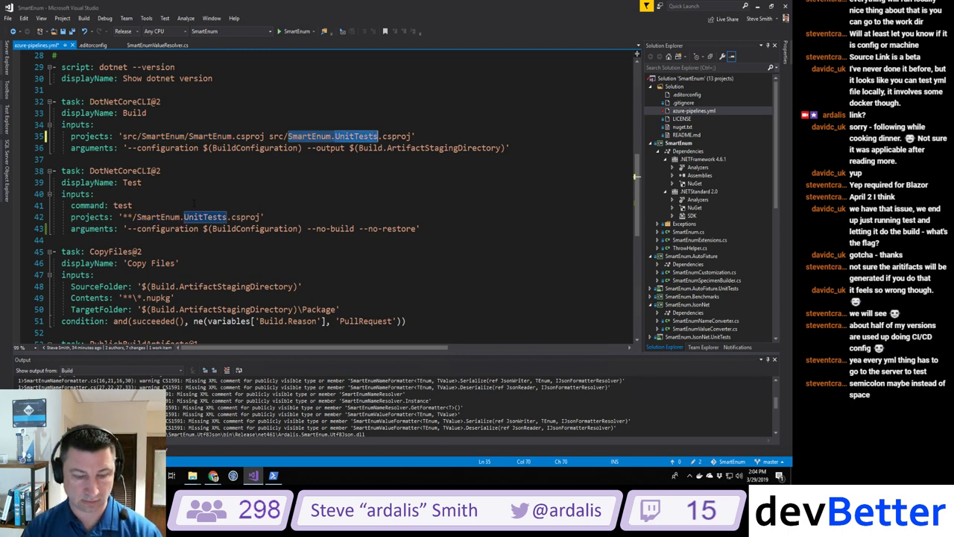
key("ctrl+Left")
key("ctrl+shift+Right")
type("/")
key("ctrl+v")
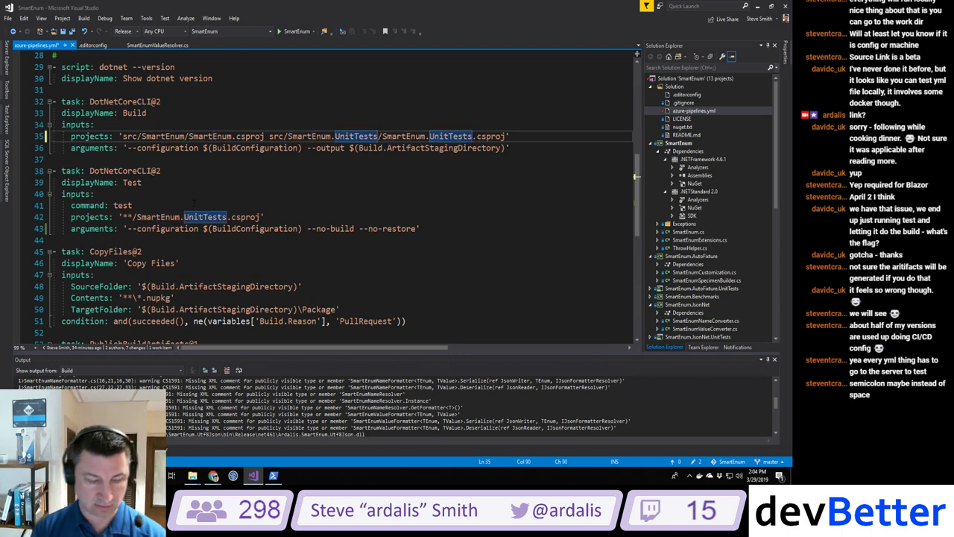
key("alt+Tab")
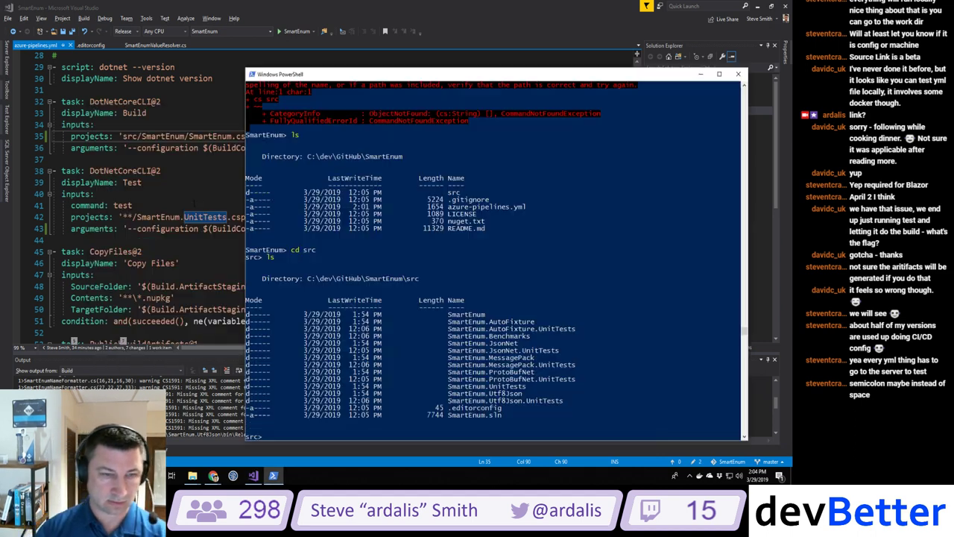
Step: Go back up to the SmartEnum repository root and list its files
type("ls")
key("BackSpace")
key("BackSpace")
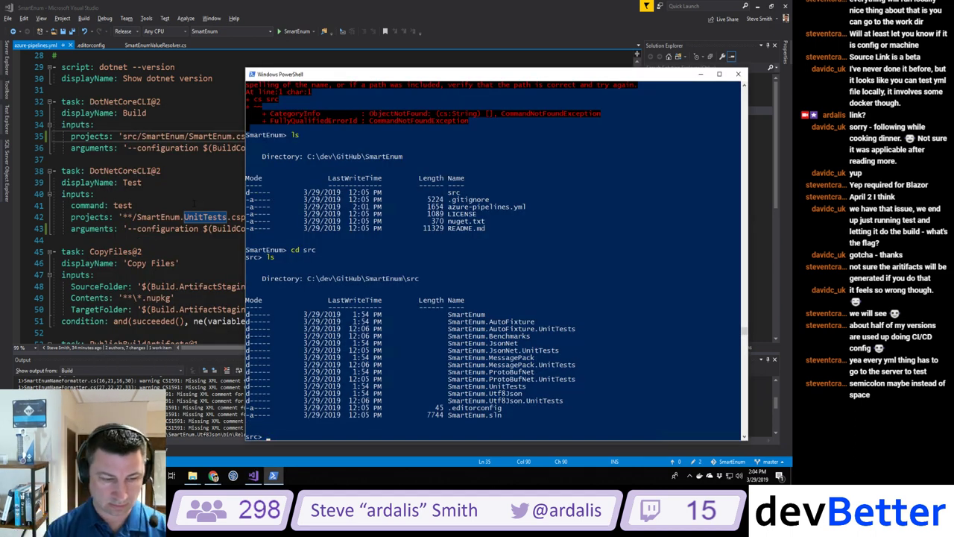
type("cd ..")
key("Return")
type("ls")
key("Return")
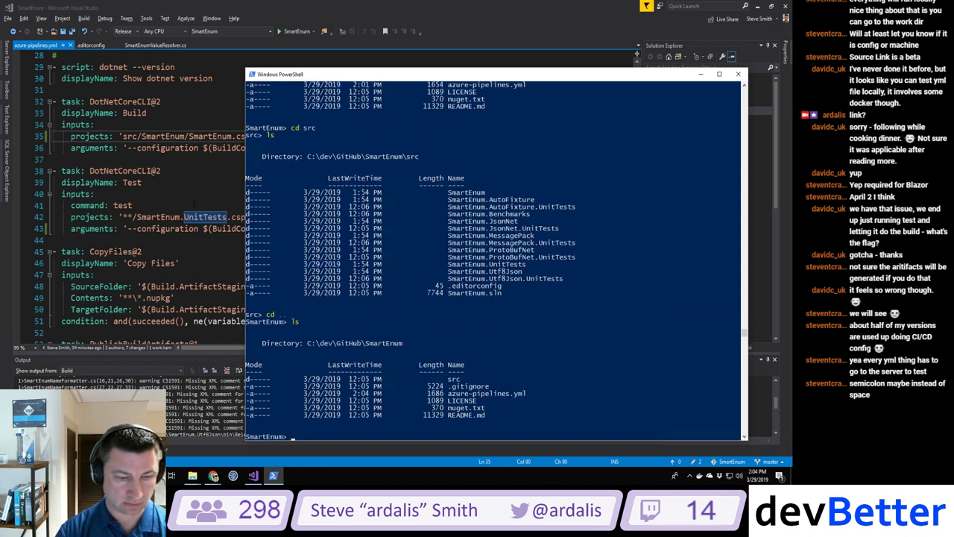
Step: Stage all changes, commit as 'Fixing build project syntax', and push to GitHub
type("git add.")
key("Return")
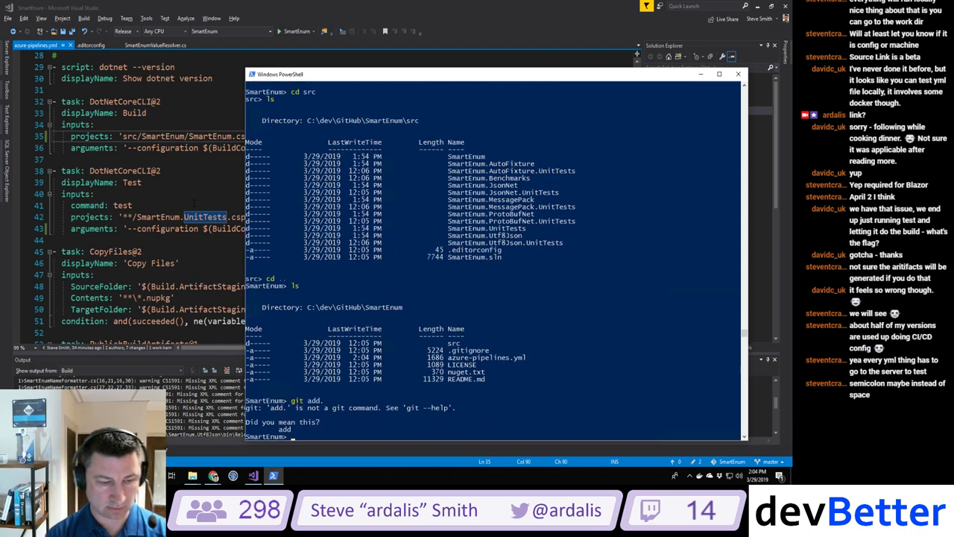
type("git add ")
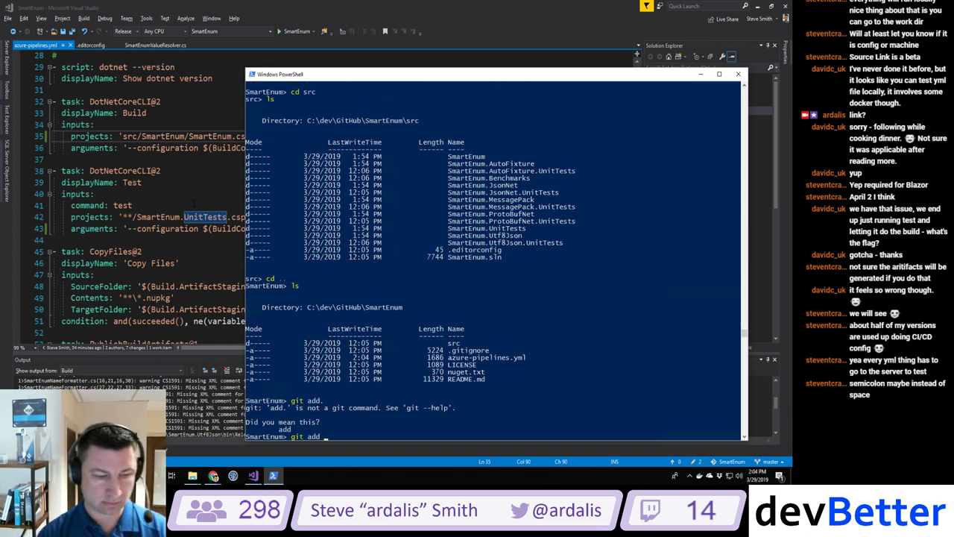
type(".")
key("Return")
type("git commit -m")
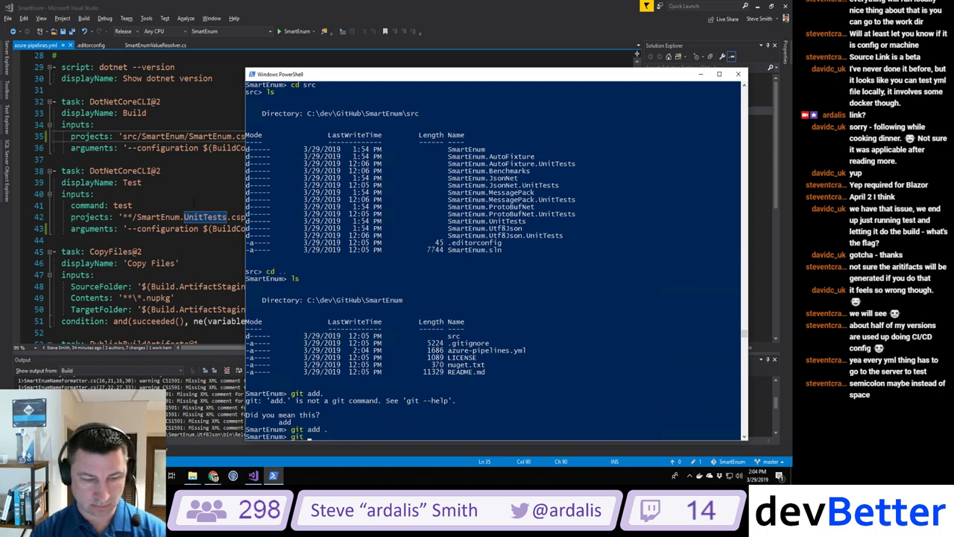
type("Fix")
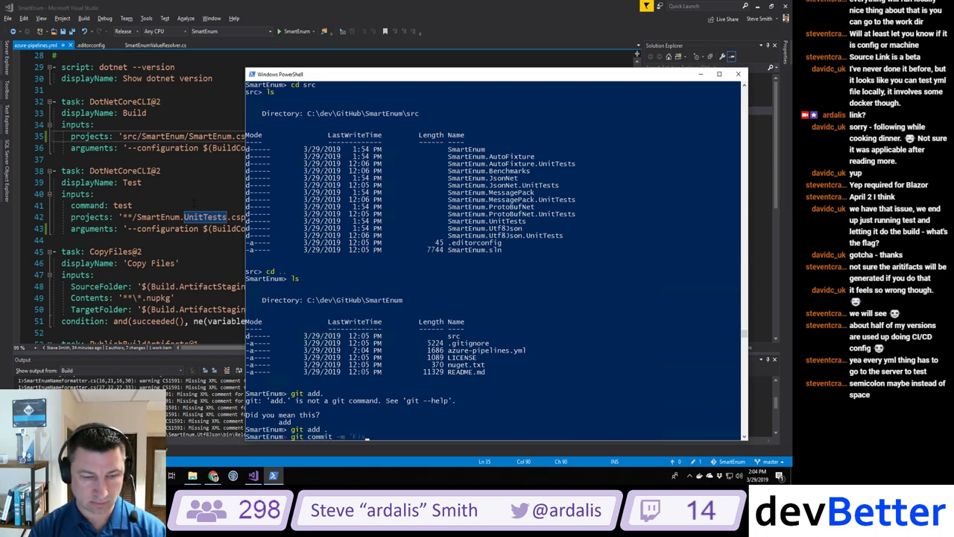
type("ing build project'")
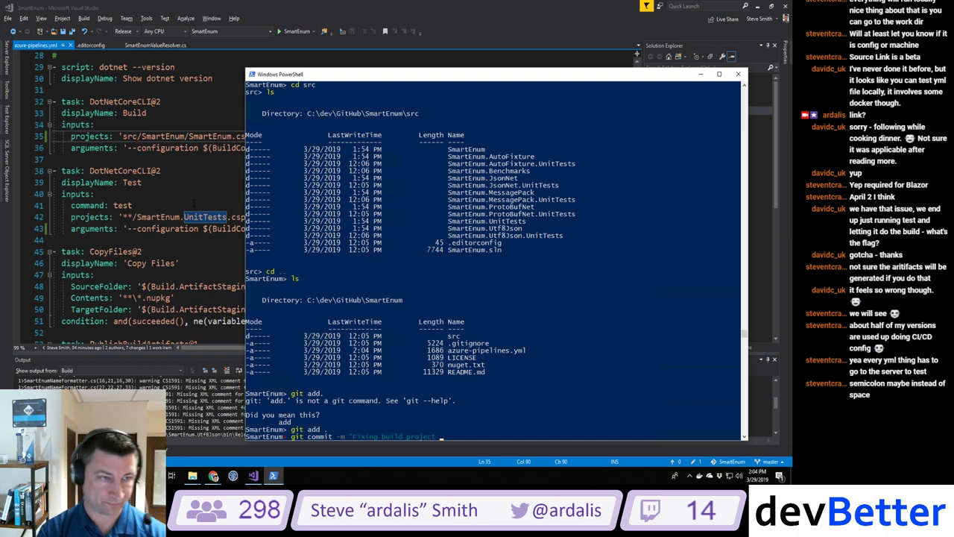
type(" syntax'")
key("Return")
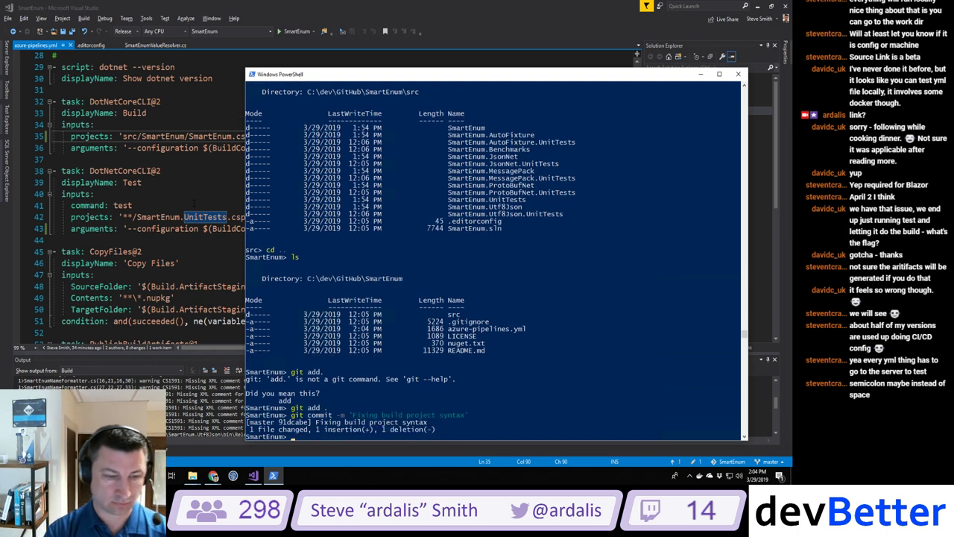
type("git push")
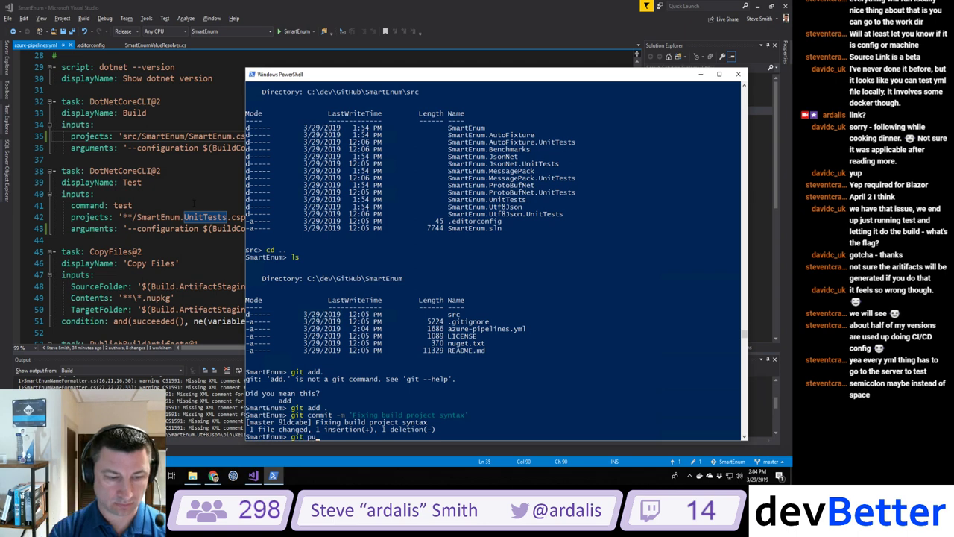
key("Return")
key("alt+Tab")
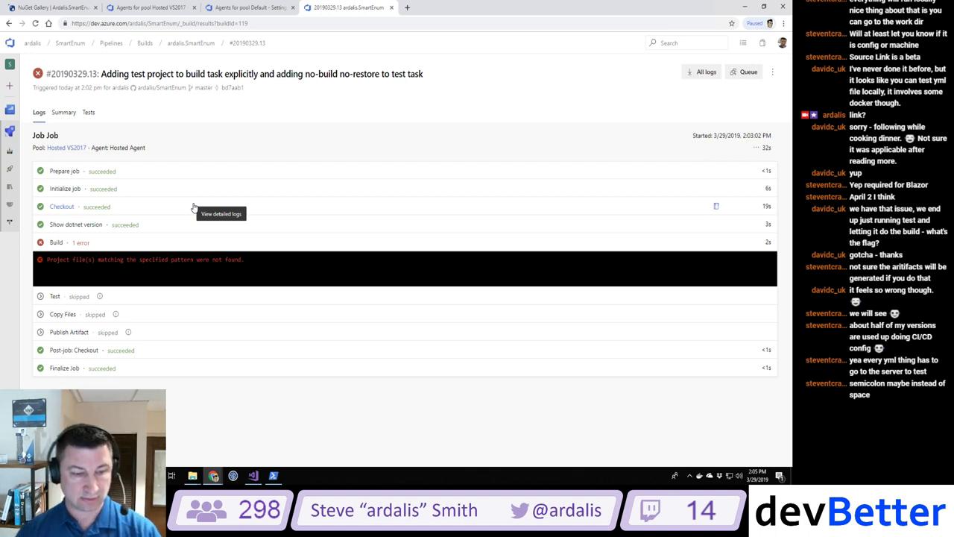
Step: Return to azure-pipelines.yml in Visual Studio after reviewing failed build #20190329.13
left_click(254, 477)
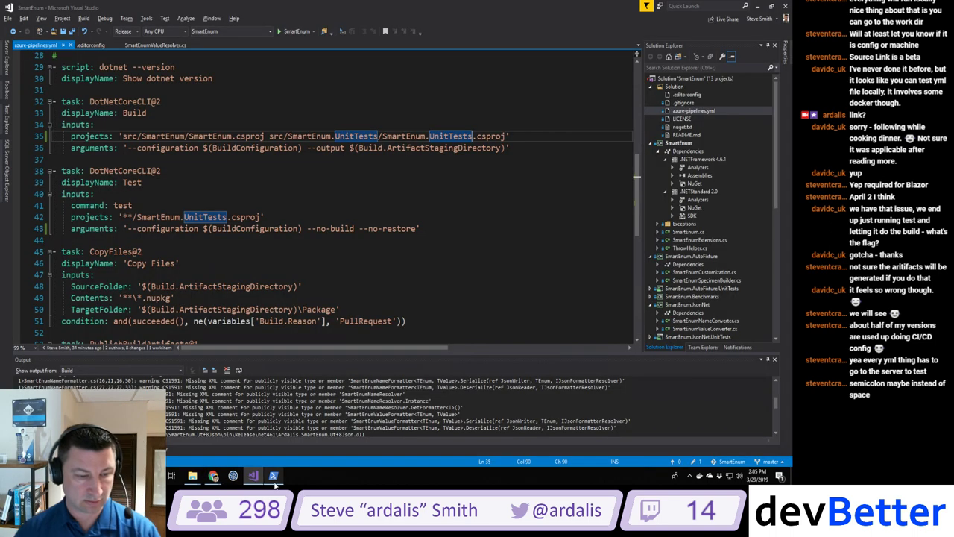
Step: Run a local dotnet build of src\SmartEnum\SmartEnum.csproj in PowerShell
left_click(273, 477)
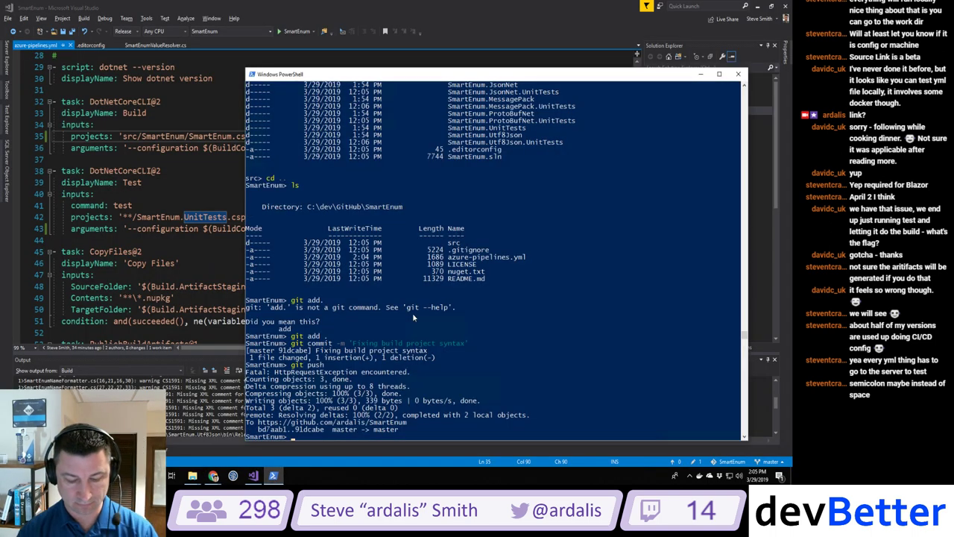
type("dotnet build .\\sr")
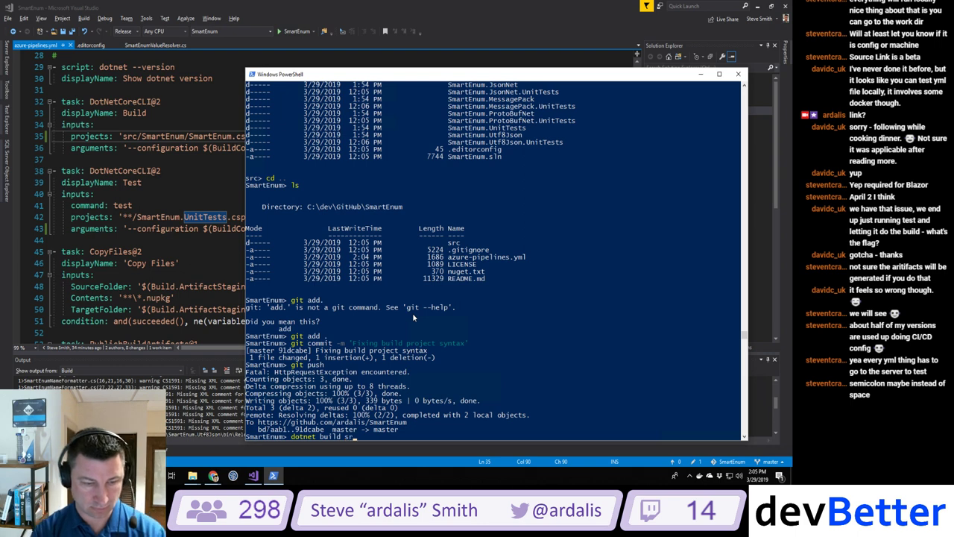
type("c\\Sm")
key("Tab")
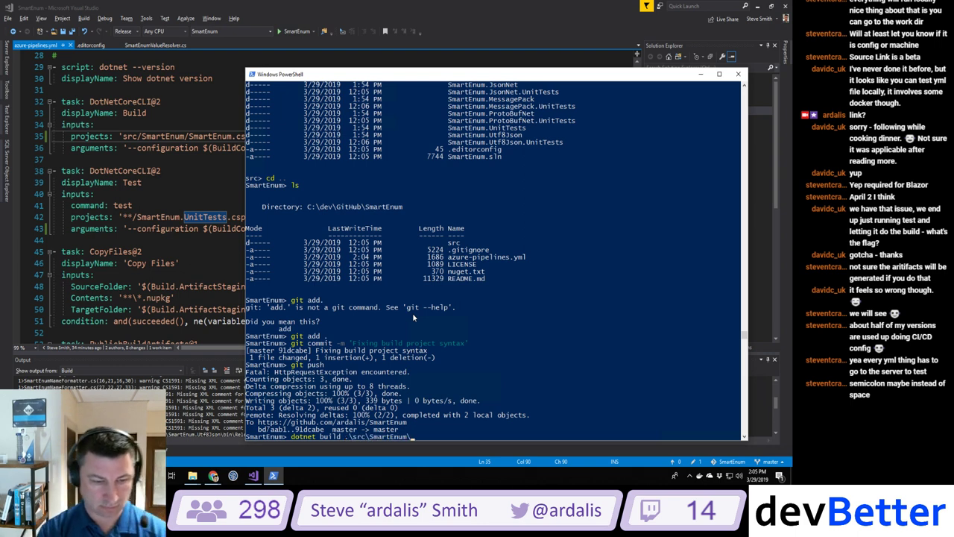
type("SmartEnum.c")
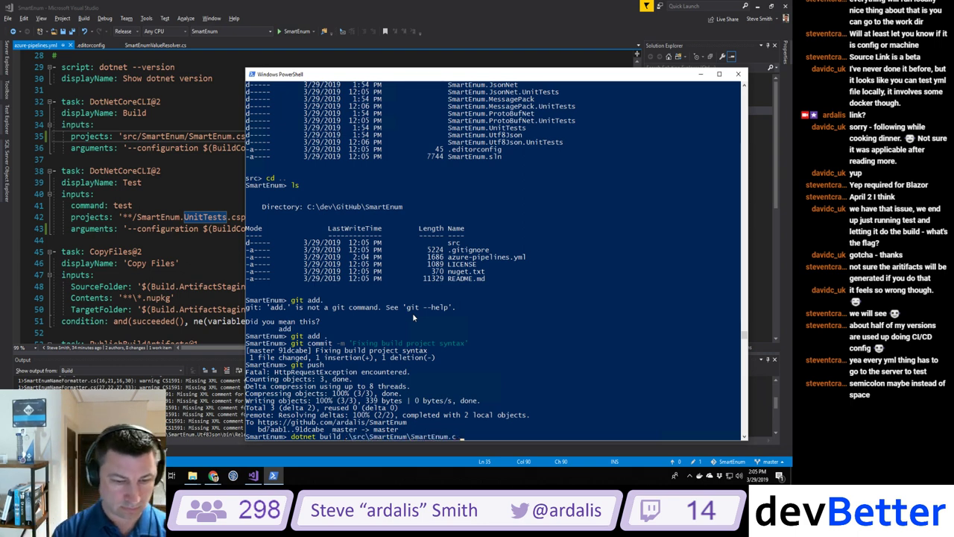
type("s")
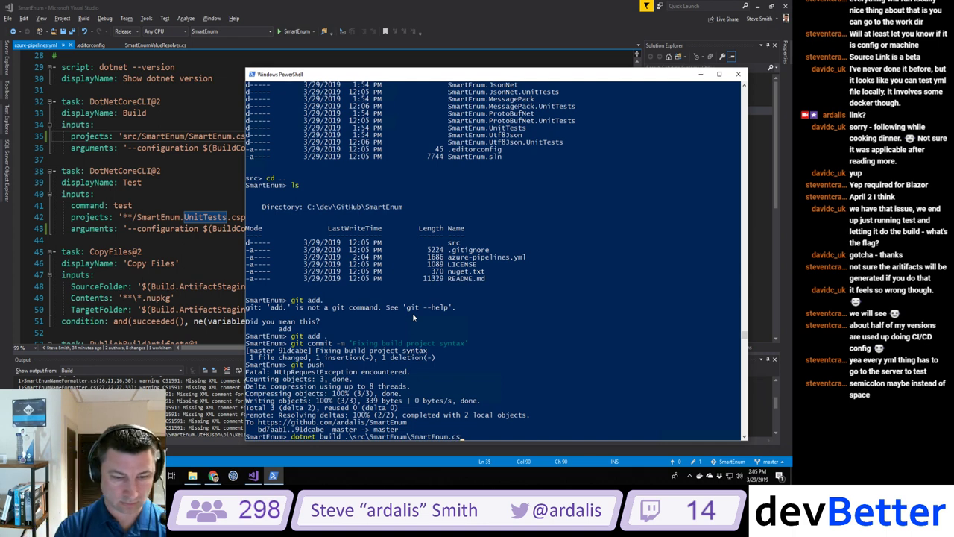
type("proj")
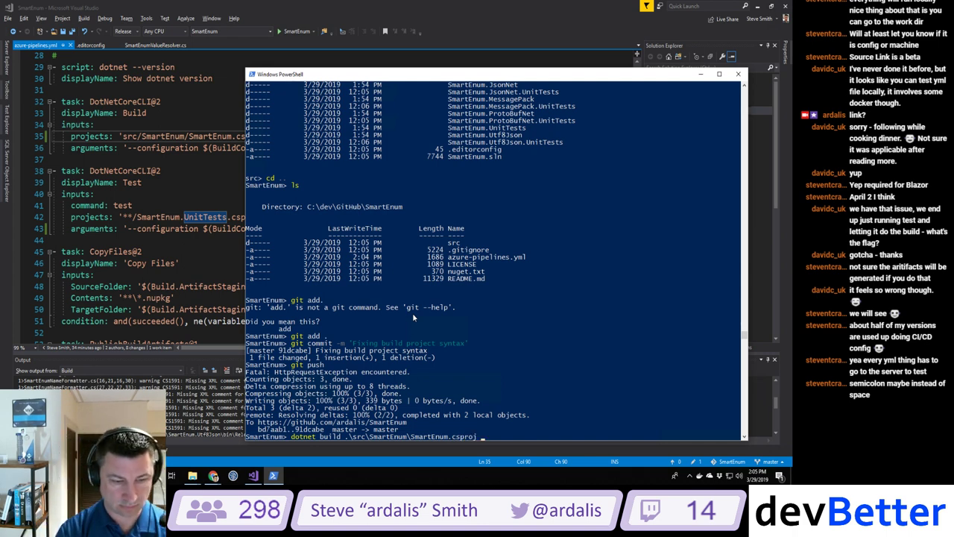
type(" .")
key("Return")
Step: Rerun the build with SmartEnum.UnitTests.csproj added after a space
key("Up")
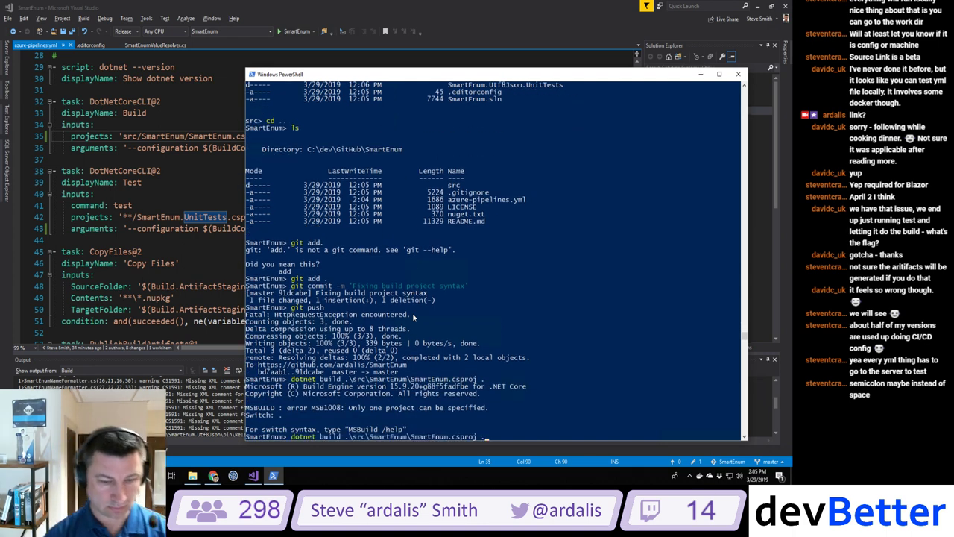
type("\\src\\SmartEnum\\")
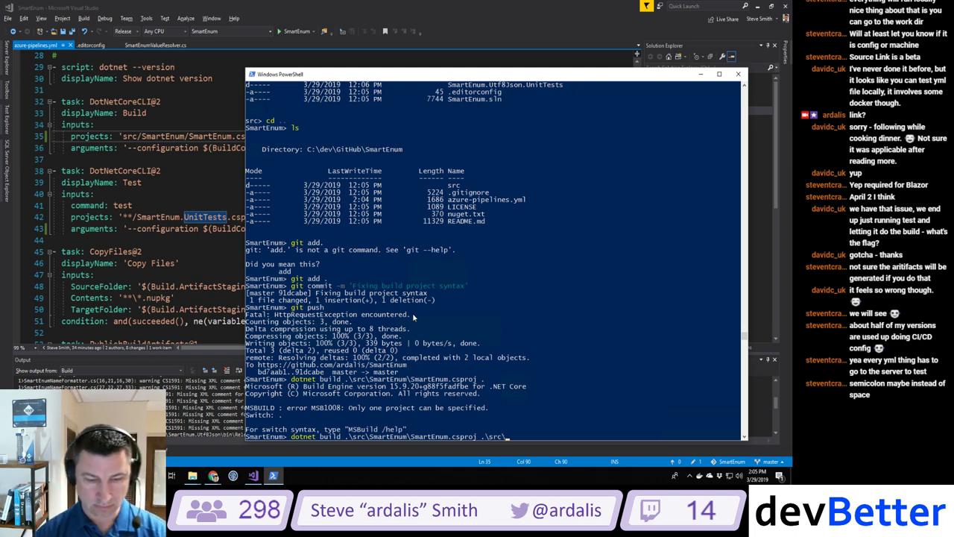
key("BackSpace")
key("Tab")
key("Tab")
key("Tab")
key("Tab")
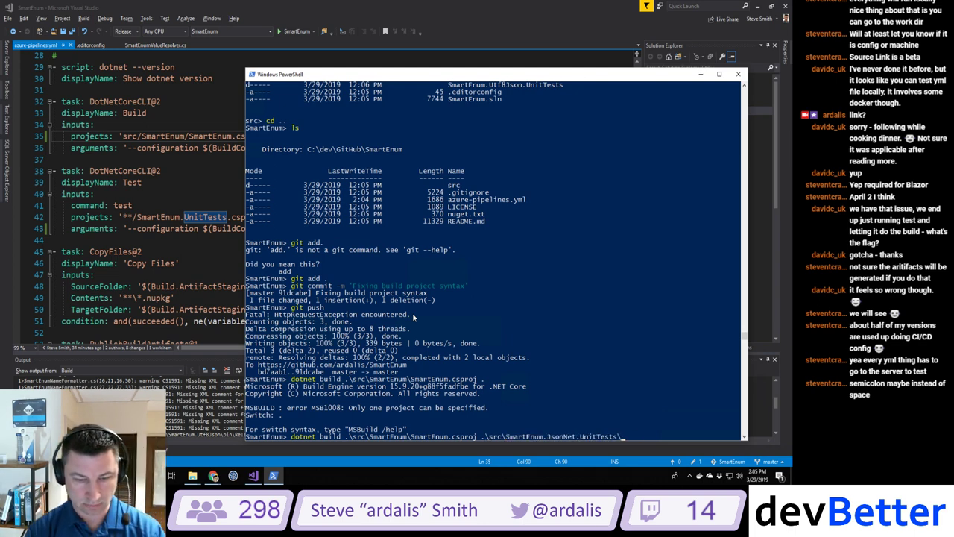
key("Tab")
key("Tab")
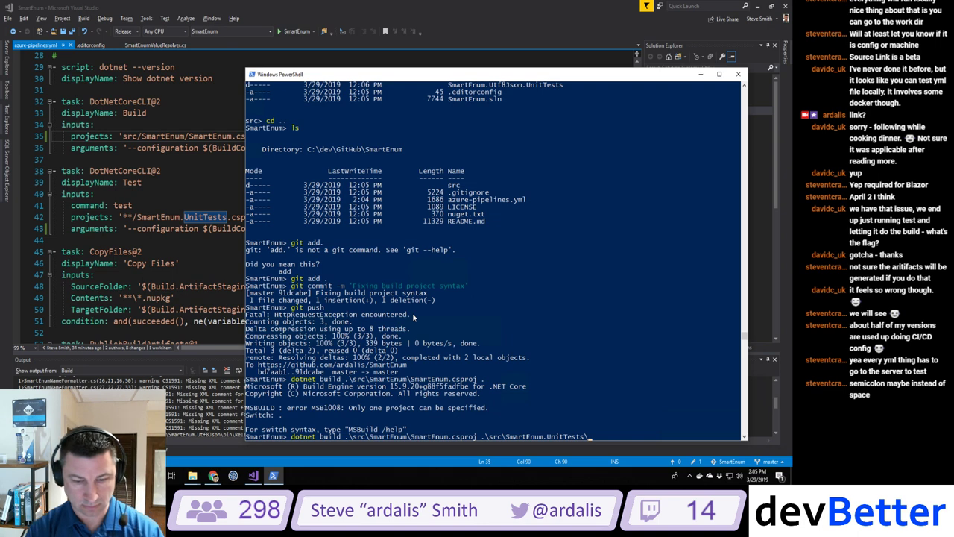
type("S")
key("Tab")
key("Return")
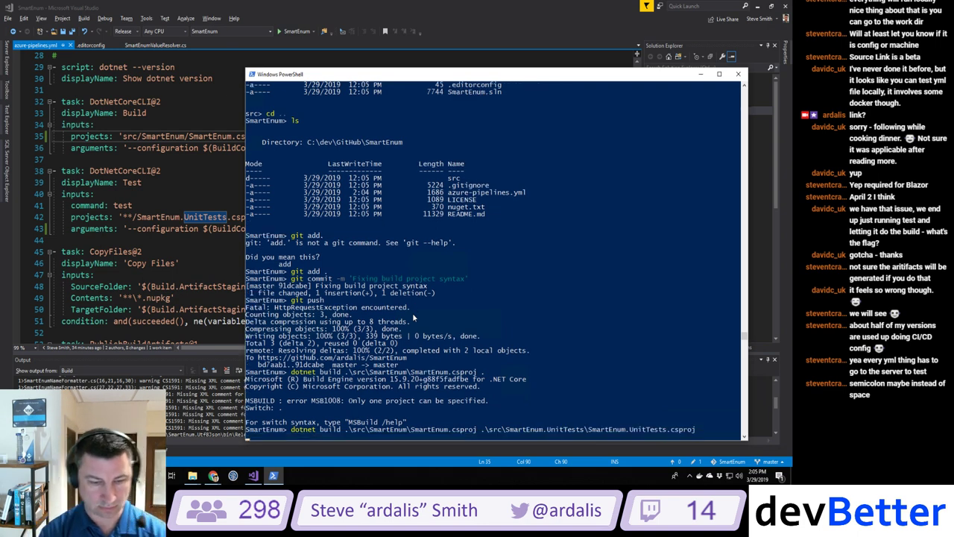
Step: Join the two project paths with a semicolon and rebuild, succeeding with 0 errors
key("Up")
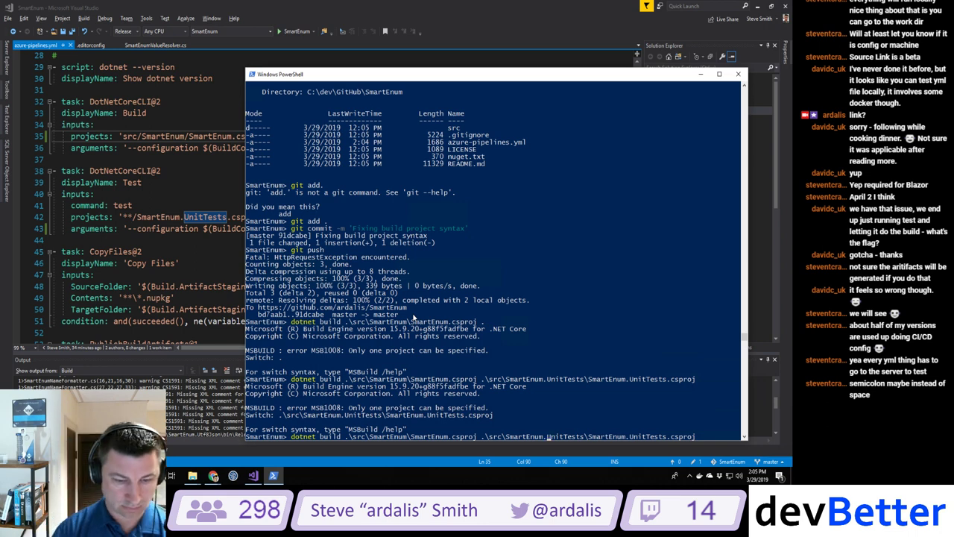
key("Left")
key("Left")
key("Left")
key("Left")
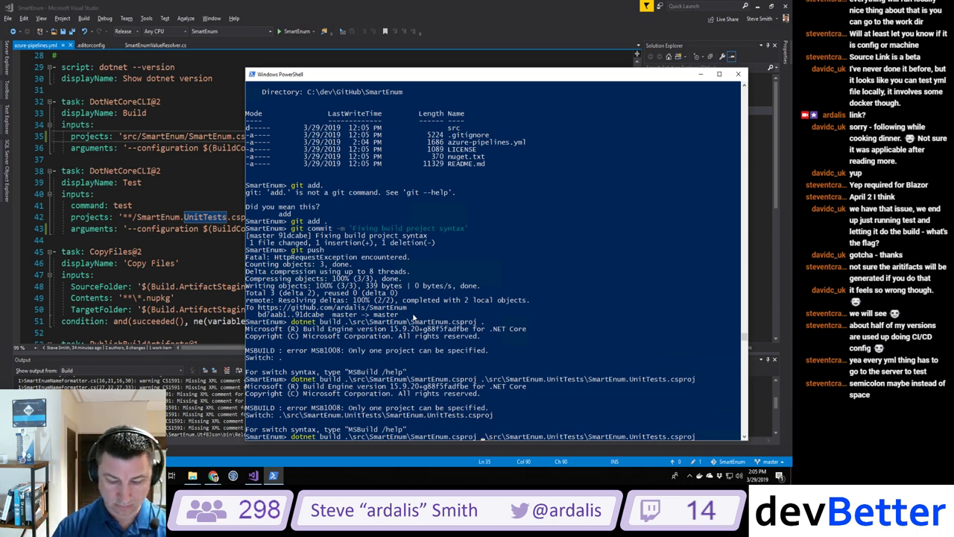
key("BackSpace")
type(";")
key("Return")
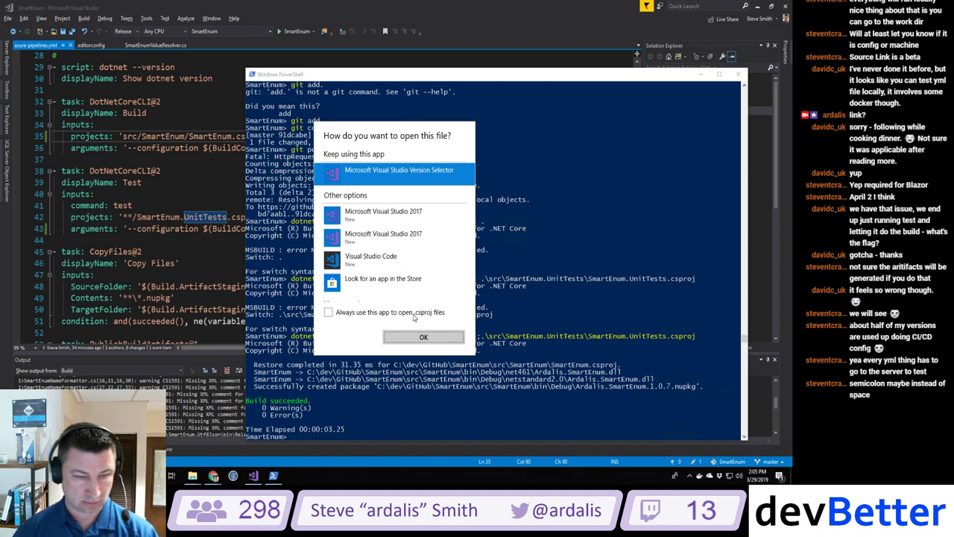
key("Escape")
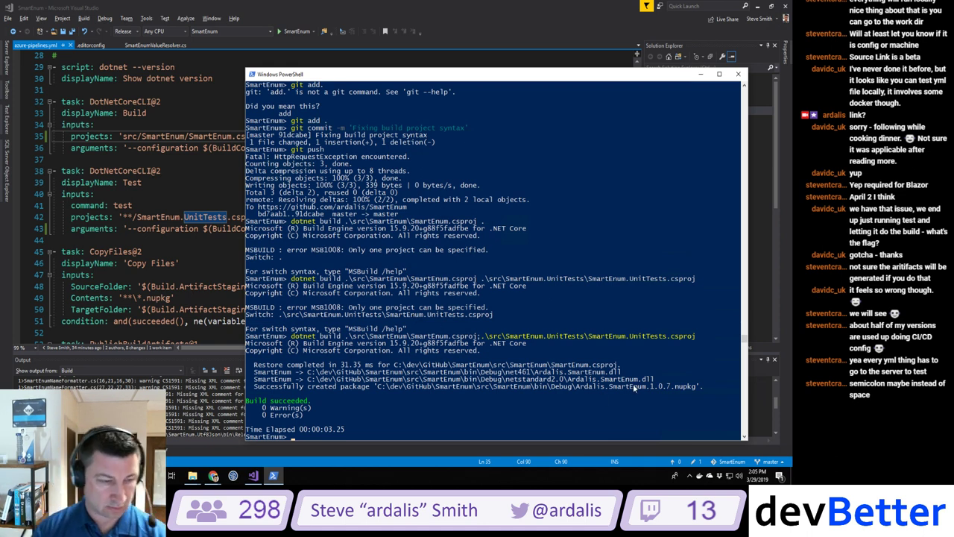
left_click(142, 251)
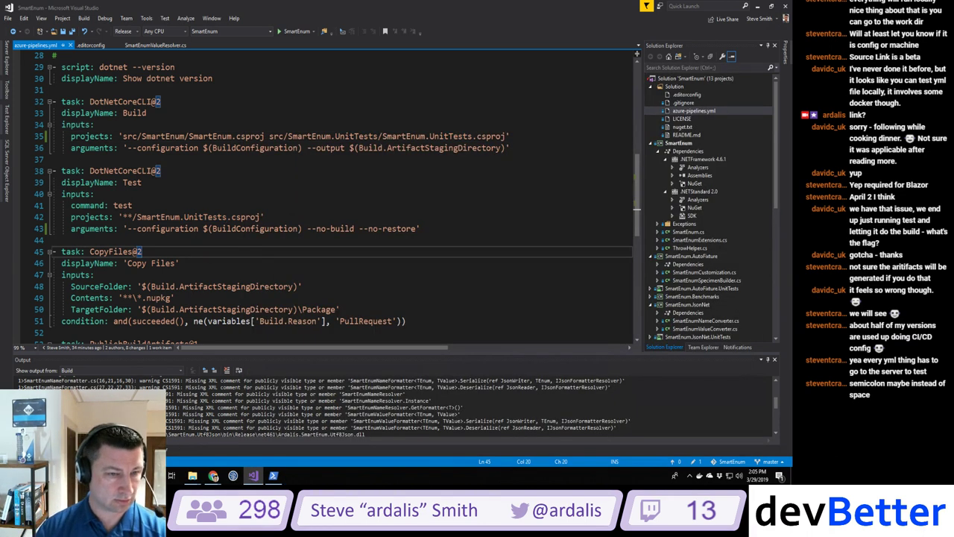
Step: Replace the space between line 35's two project paths with a semicolon and save
left_click(268, 136)
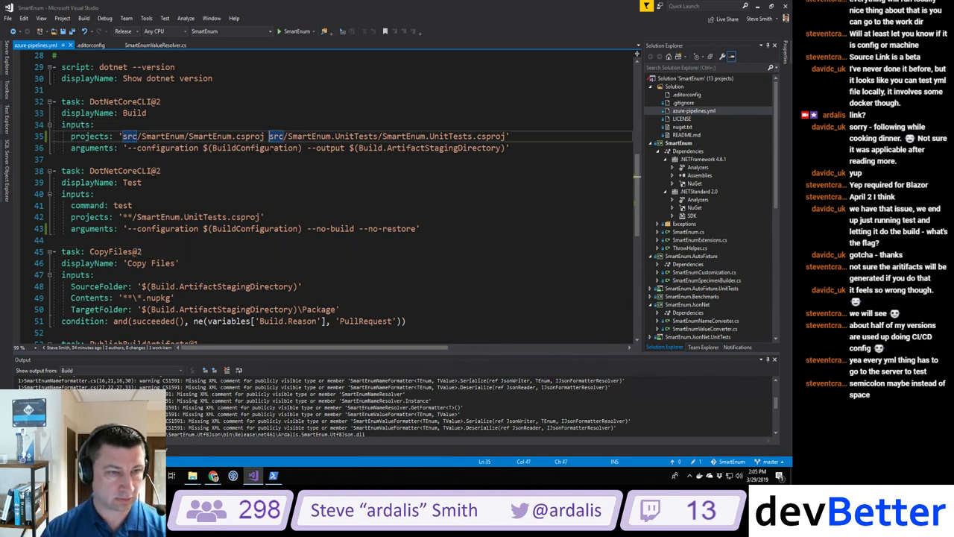
key("BackSpace")
type(";")
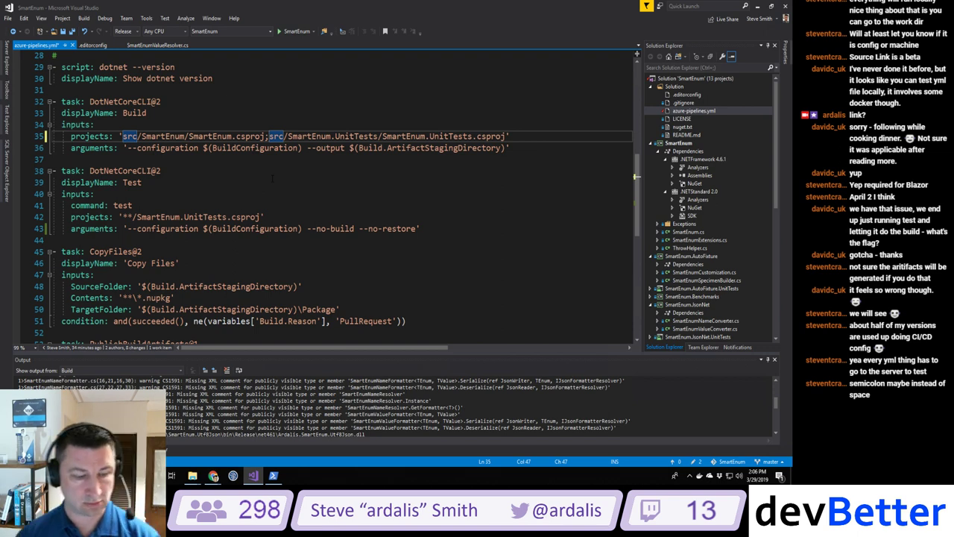
key("ctrl+s")
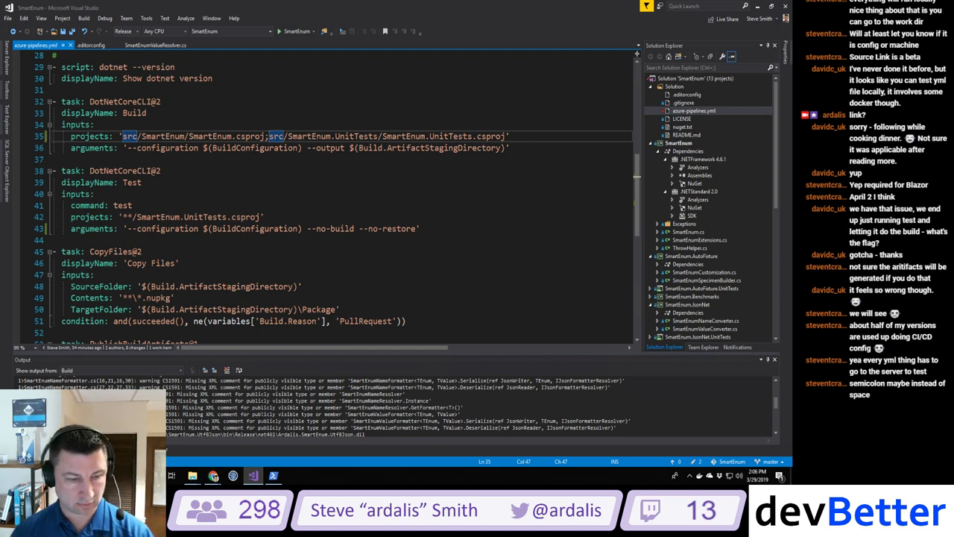
Step: Stage the YAML change in PowerShell and enter commit message 'adding ;'
left_click(273, 474)
type("git")
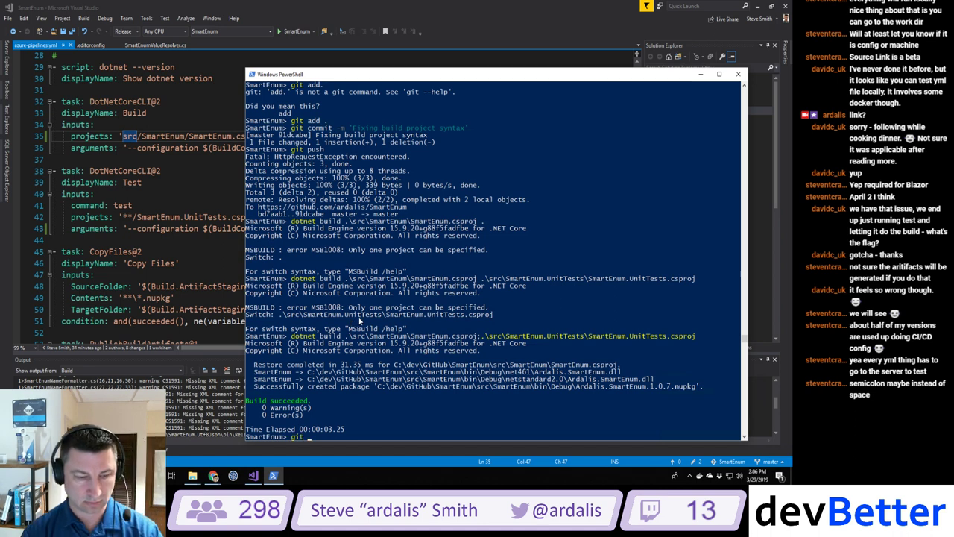
type(" add .")
key("Return")
type("git commit")
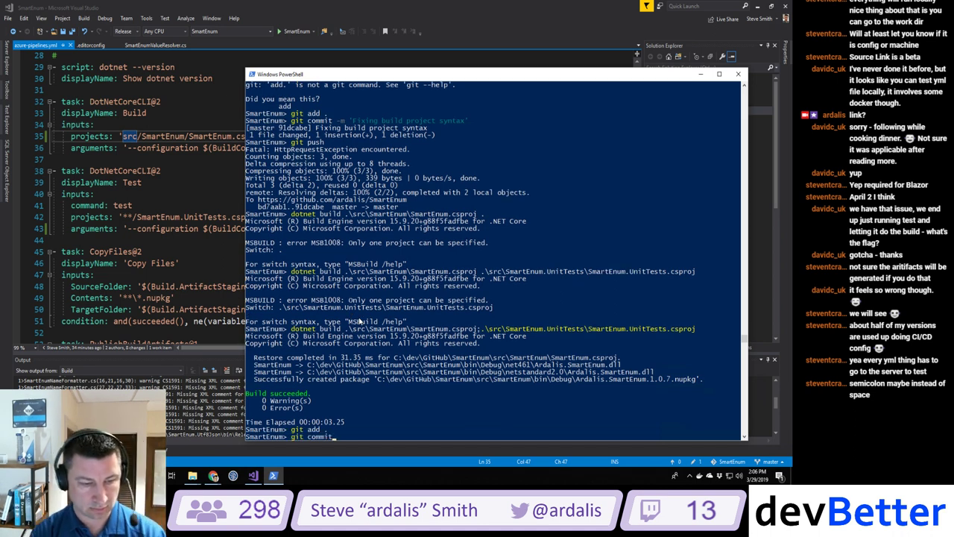
type(" -m 'adding ")
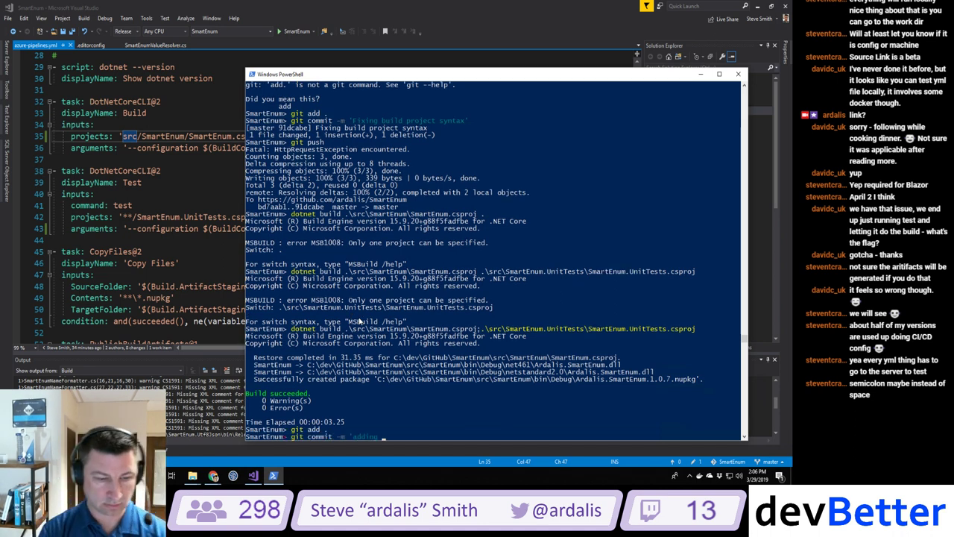
type(";'")
Step: Commit the 'adding ;' change and push it to GitHub master
key("Return")
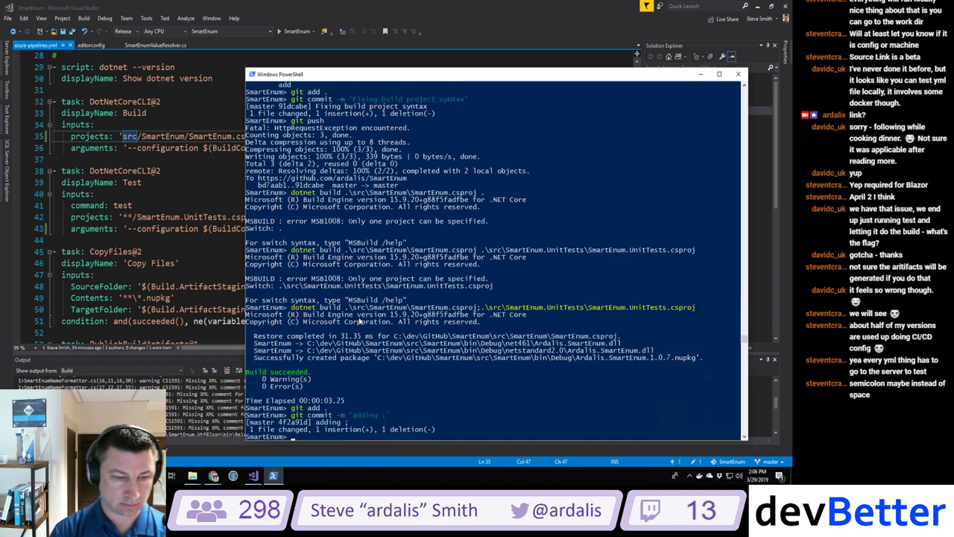
type("git push")
key("Return")
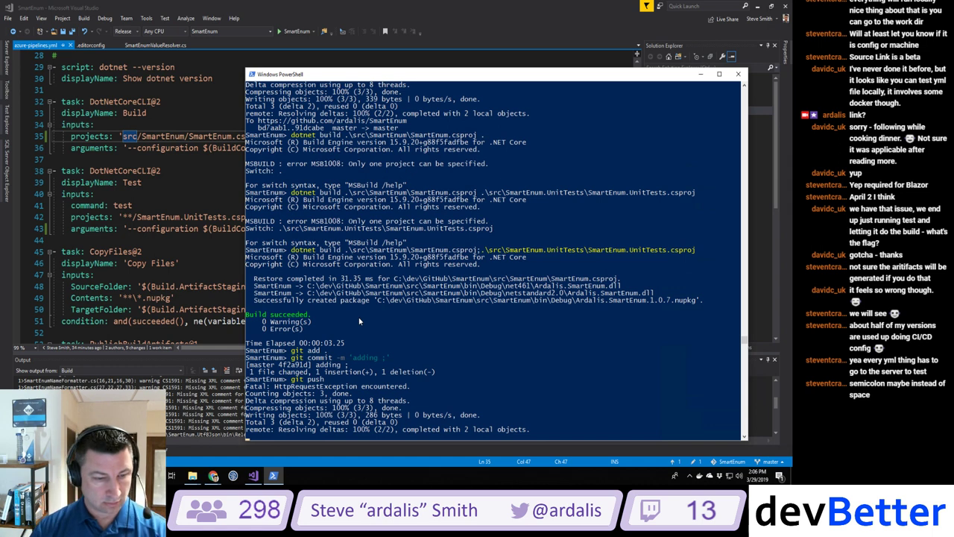
key("alt+Tab")
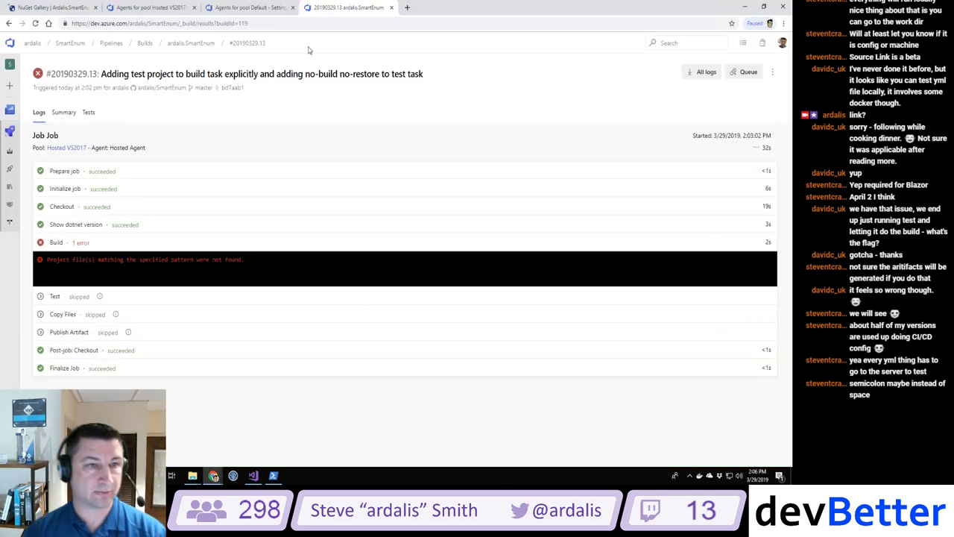
Step: Open build #20190329.15 for the 'adding ;' commit from the build history
left_click(149, 43)
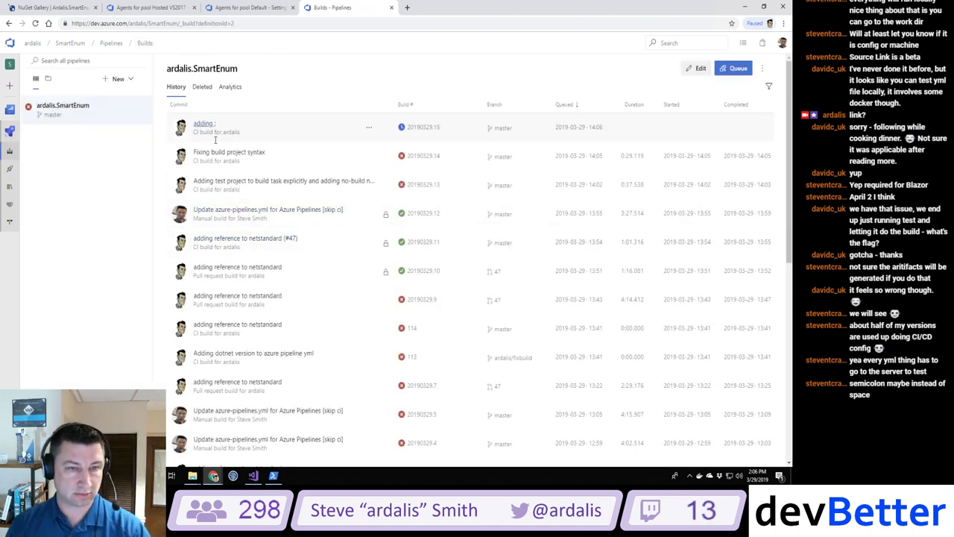
left_click(205, 125)
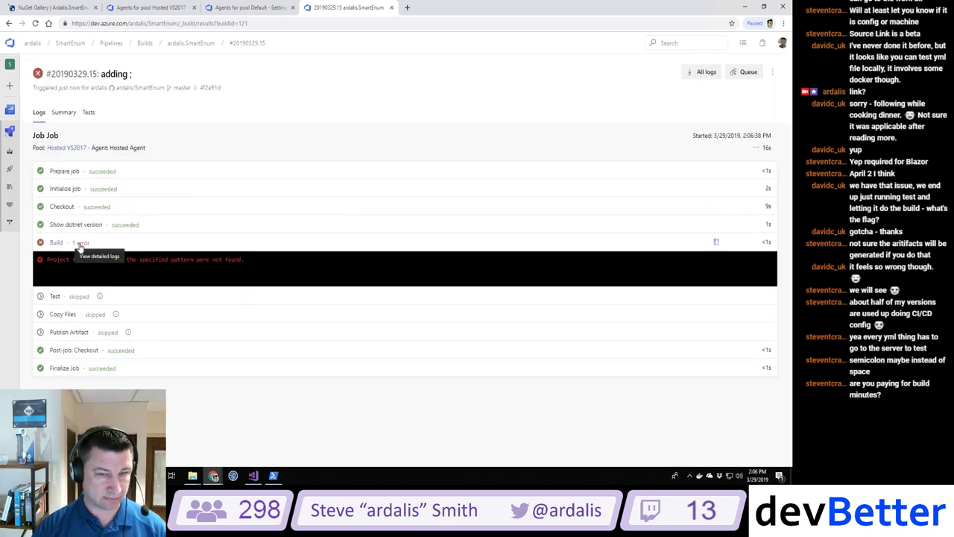
Step: Inspect the failed Build step's error lines and recheck the YAML in Visual Studio
left_click(79, 243)
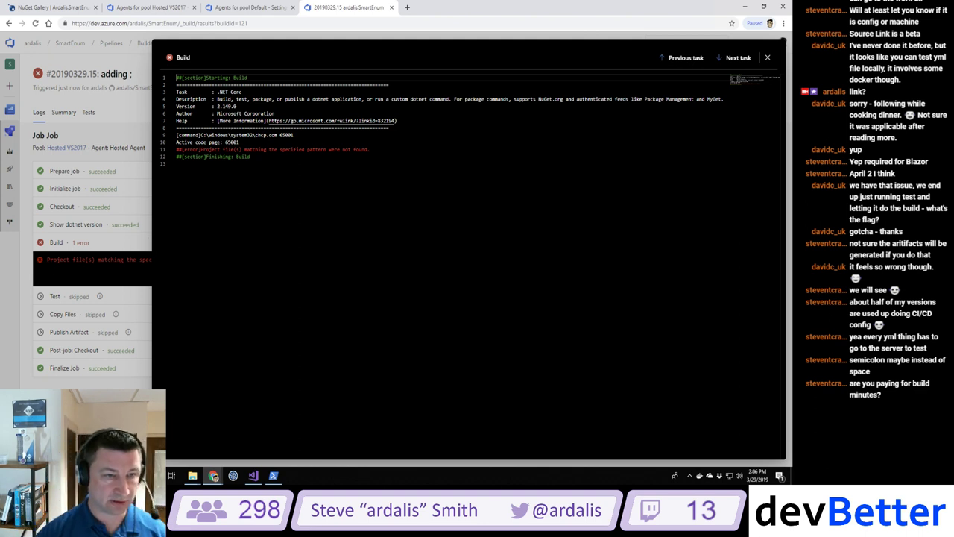
left_click_drag(179, 149, 254, 164)
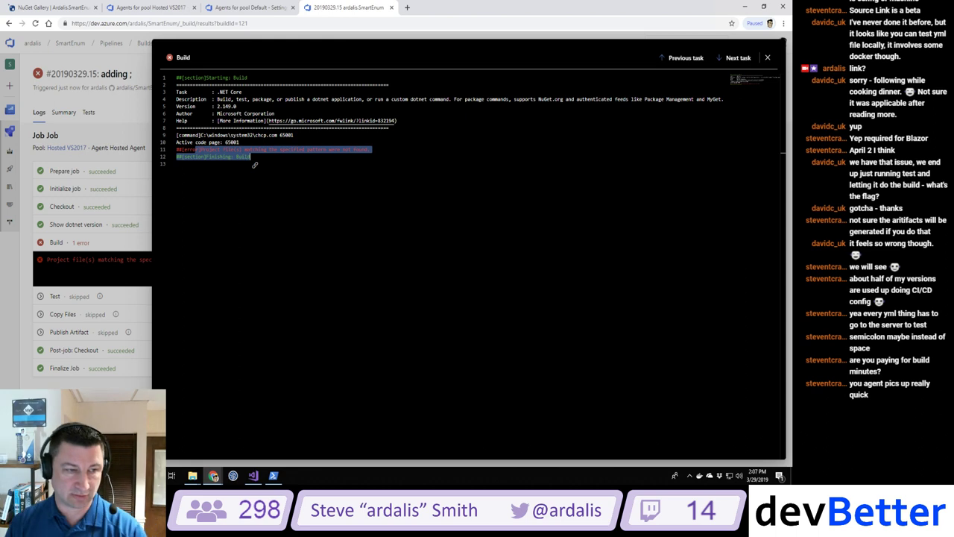
left_click(253, 475)
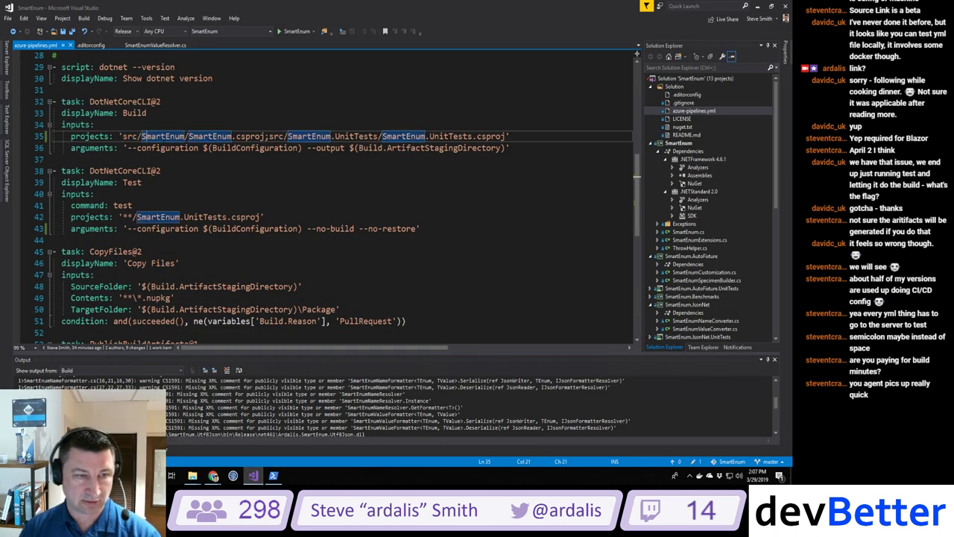
key("Down")
key("Down")
key("Down")
key("Down")
key("Down")
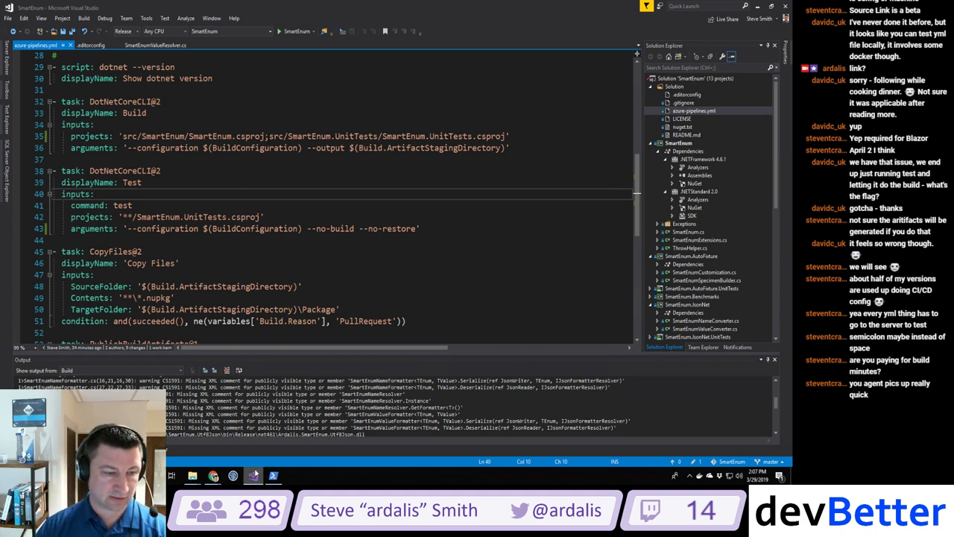
Step: Return to the browser and open a new empty tab beside the failed run
mouse_move(214, 475)
left_click(235, 424)
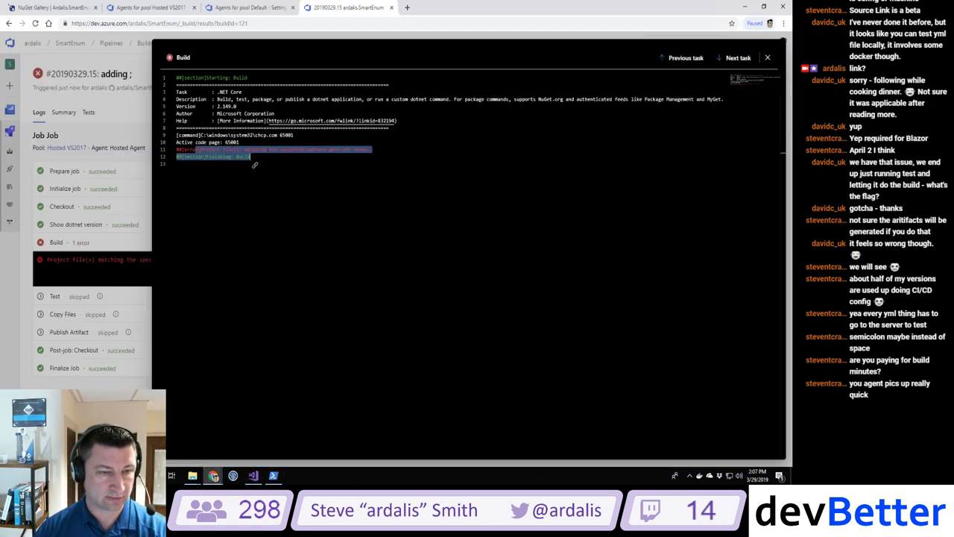
left_click(407, 7)
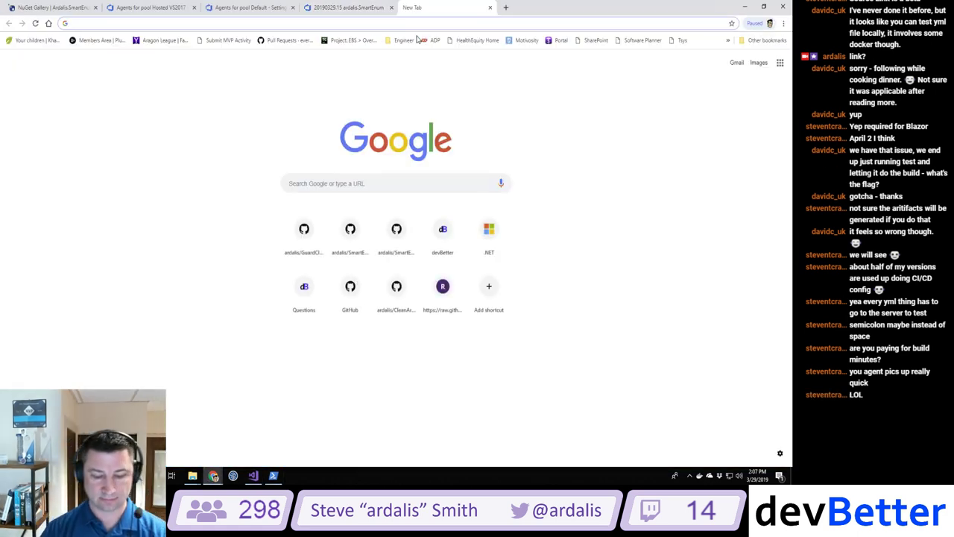
Step: Search Google for 'azure devops pipeline yaml specify multiple projects' and skim the results
type("azure devops ")
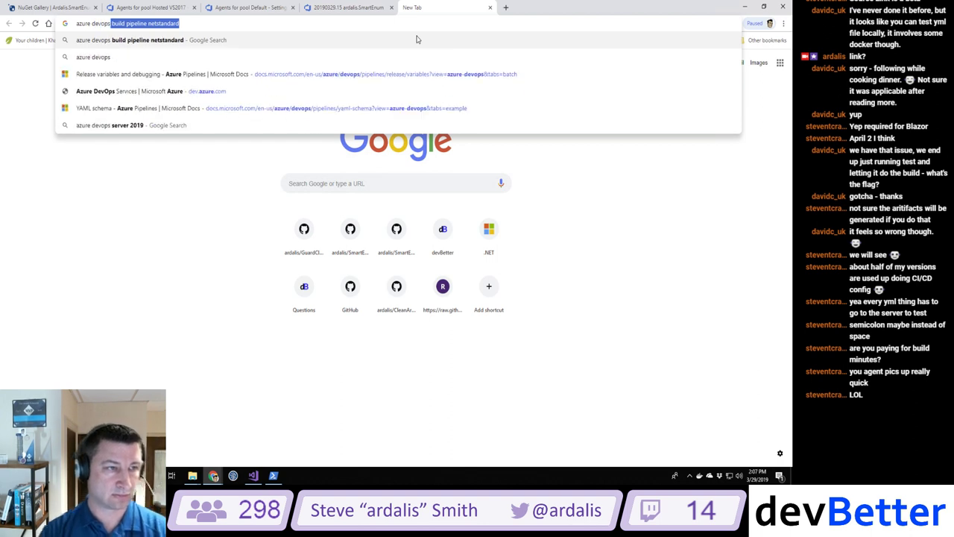
type("pipeline yaml")
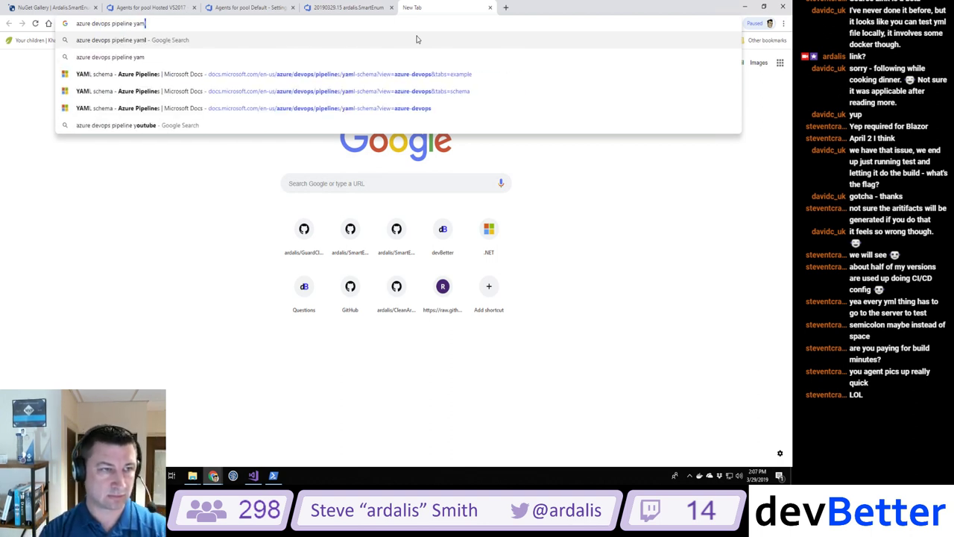
type(" specify")
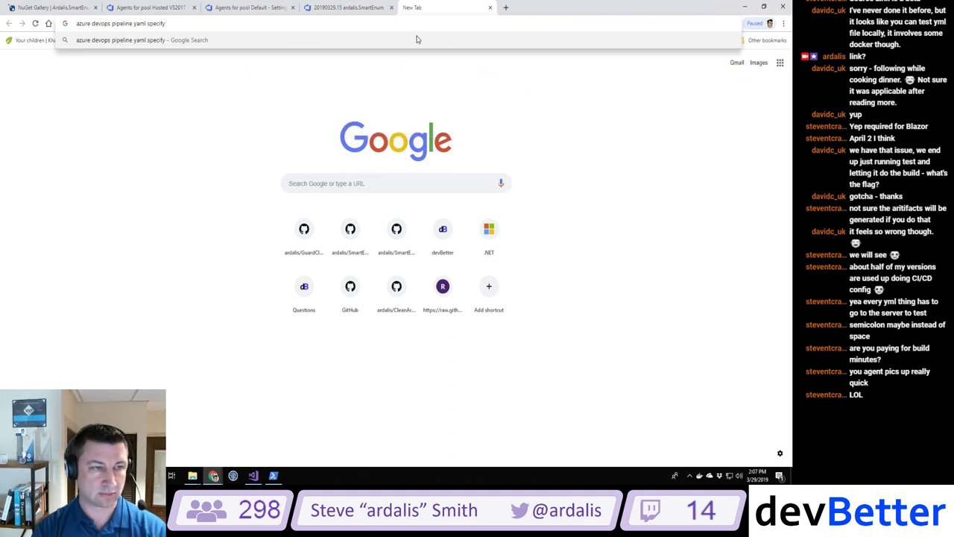
type(" multiple projects")
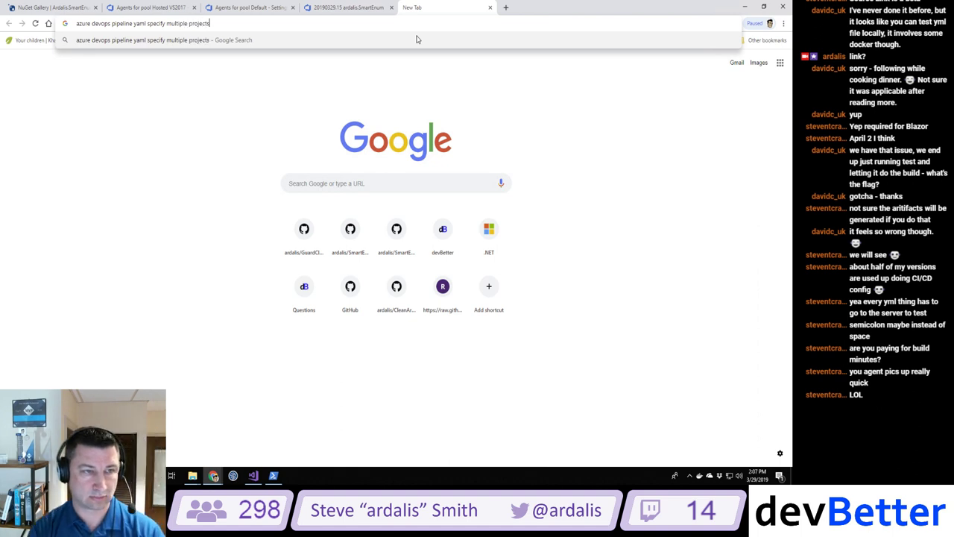
key("Return")
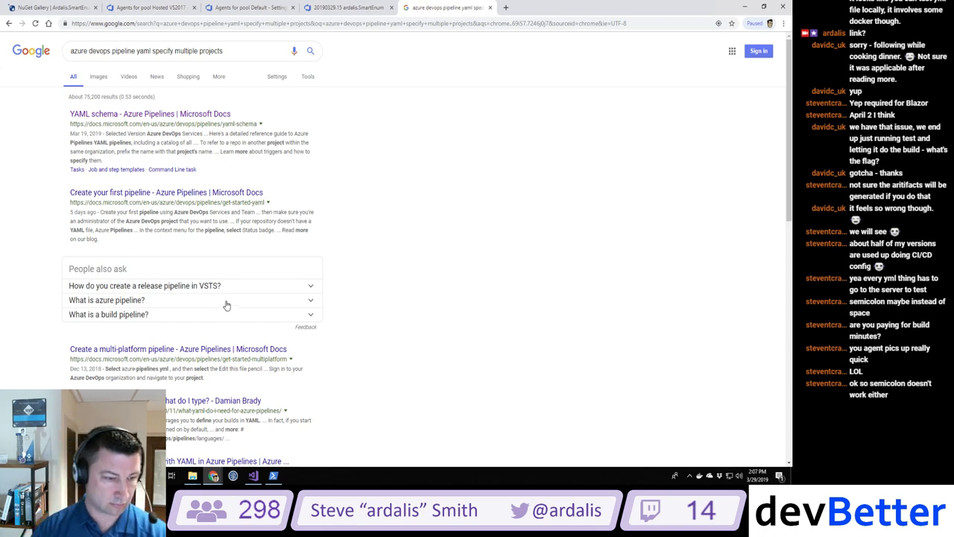
scroll(226, 302, "down", 2)
scroll(227, 302, "up", 3)
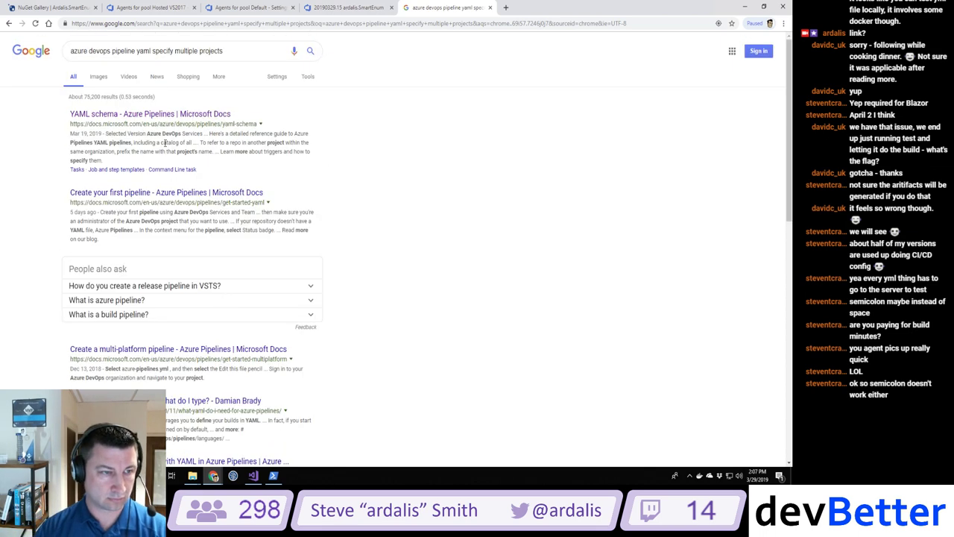
Step: Open the Microsoft Docs Azure Pipelines YAML schema reference and scroll through it to the bottom
left_click(157, 117)
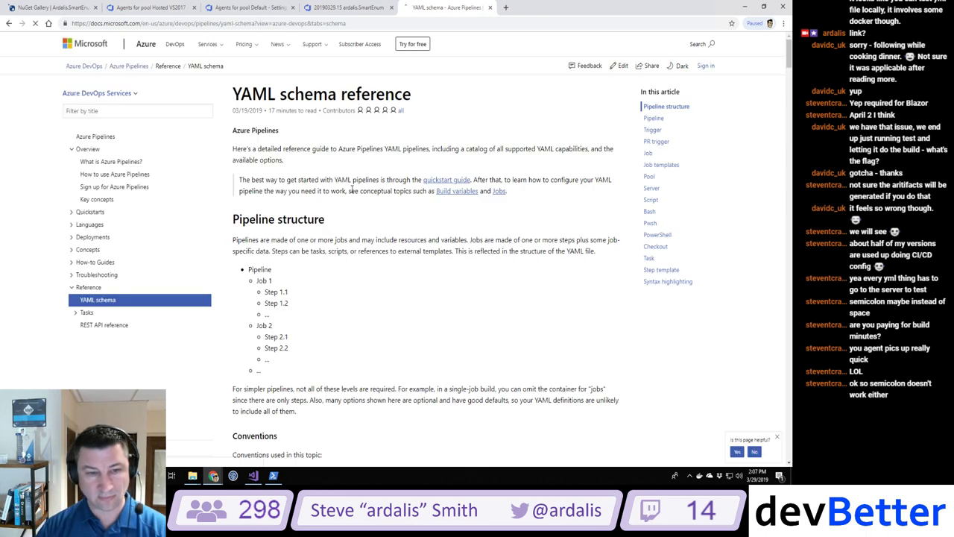
scroll(458, 300, "down", 3)
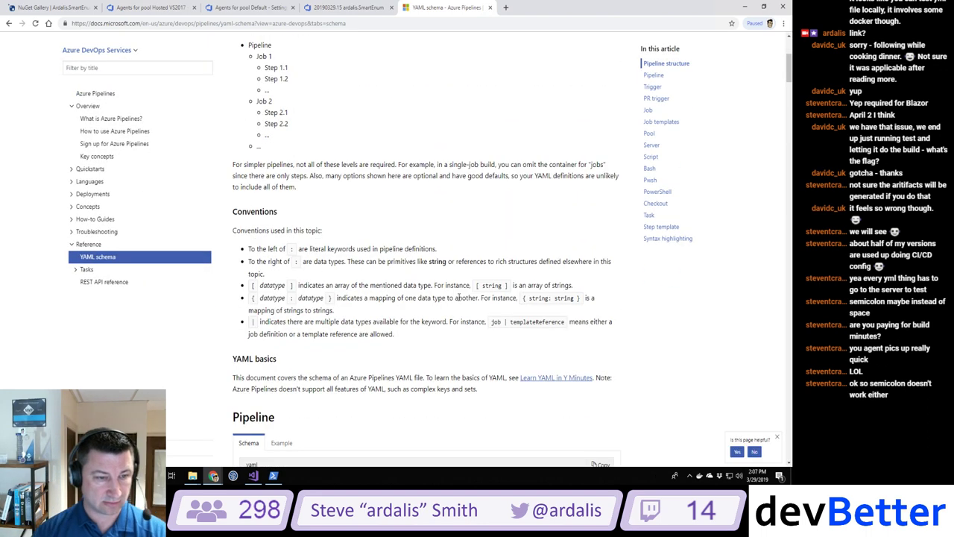
scroll(458, 300, "down", 4)
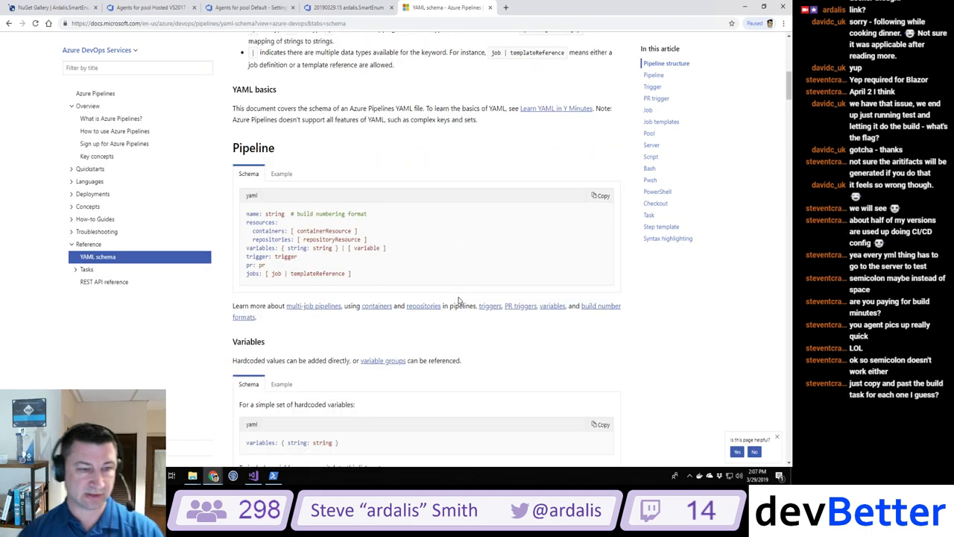
scroll(458, 301, "down", 5)
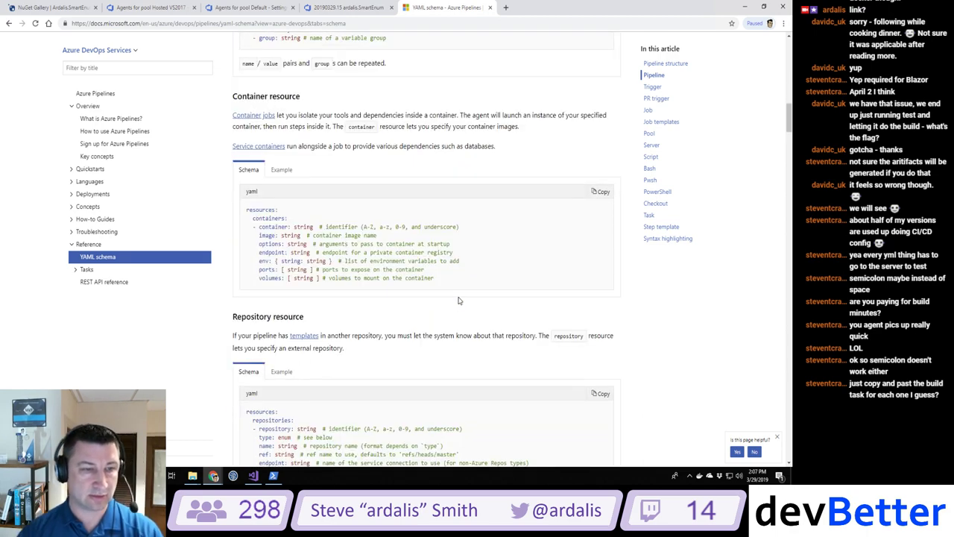
scroll(458, 300, "down", 5)
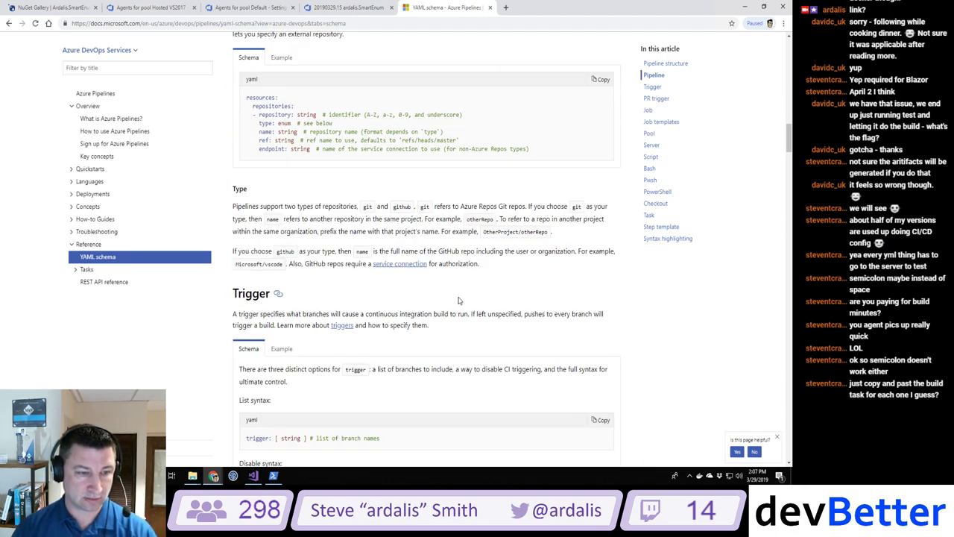
scroll(459, 300, "down", 3)
scroll(458, 300, "down", 10)
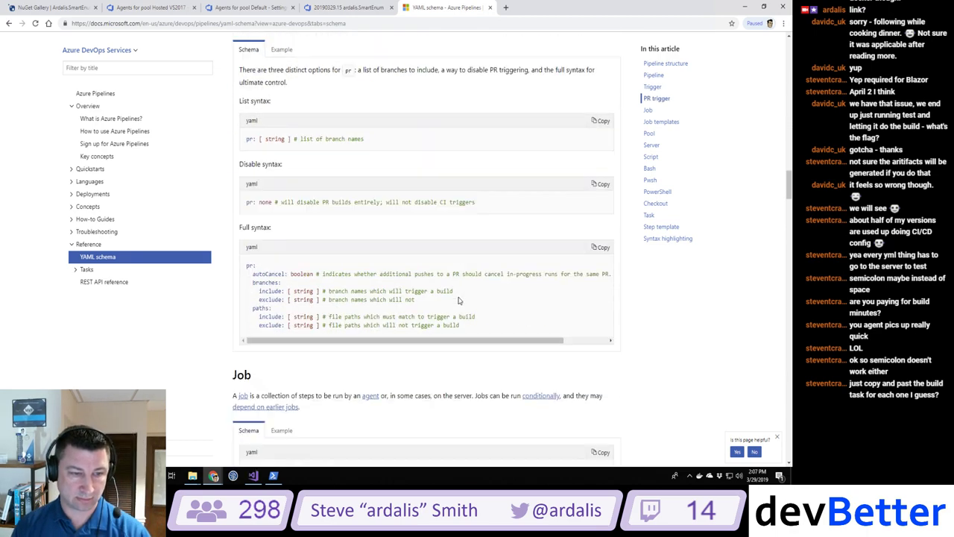
scroll(458, 300, "down", 10)
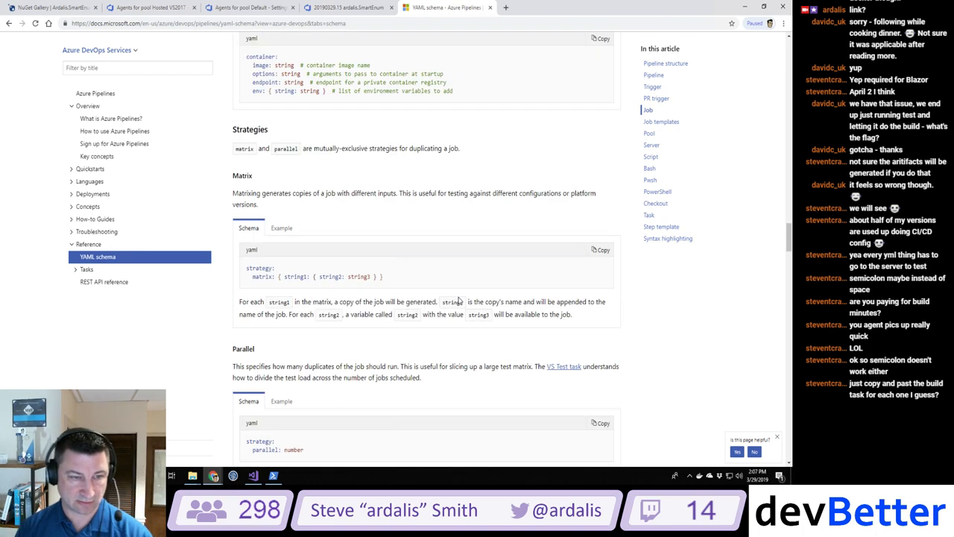
scroll(458, 300, "down", 6)
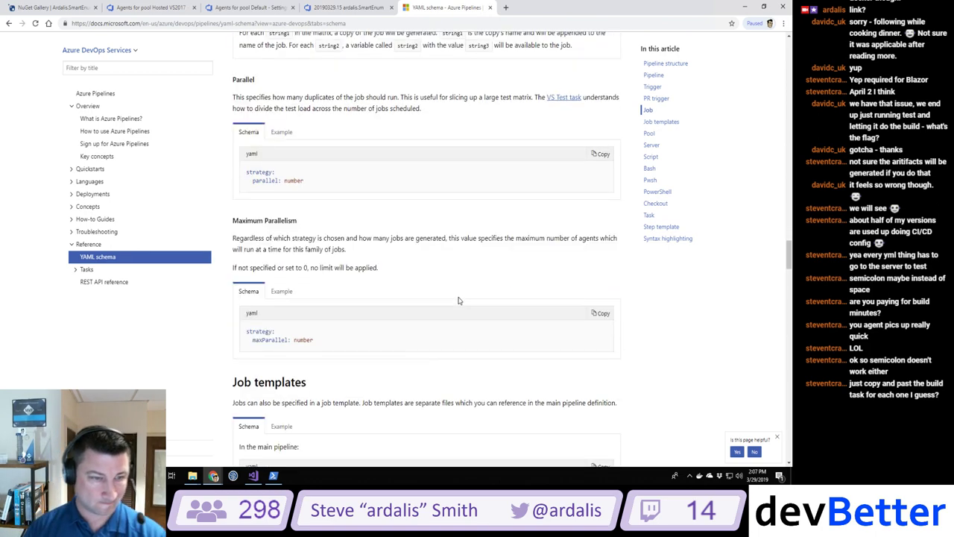
scroll(458, 300, "down", 1)
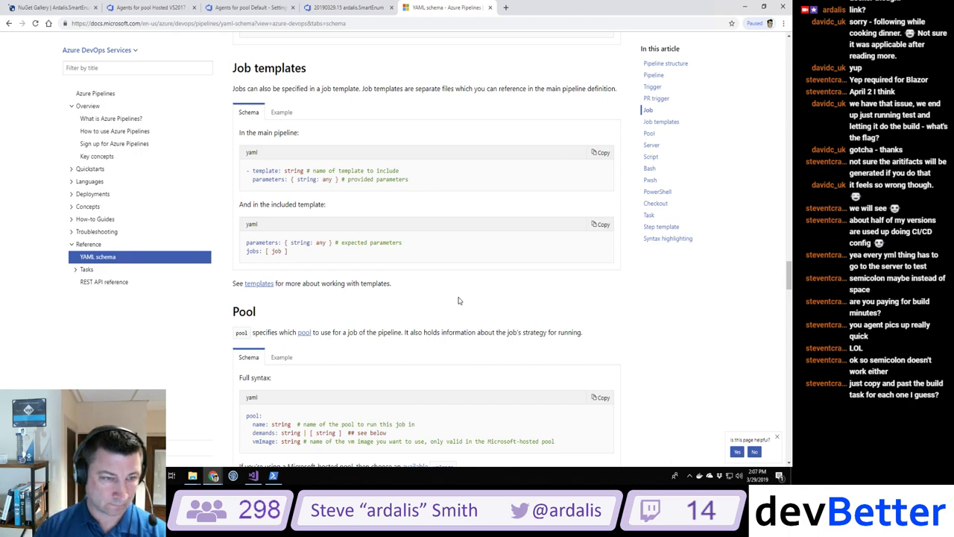
scroll(458, 300, "down", 10)
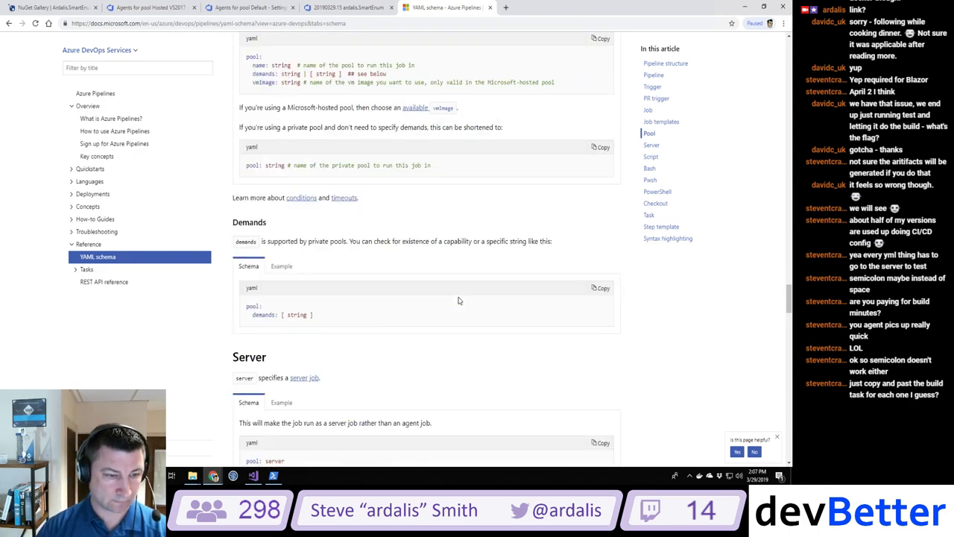
scroll(458, 298, "down", 9)
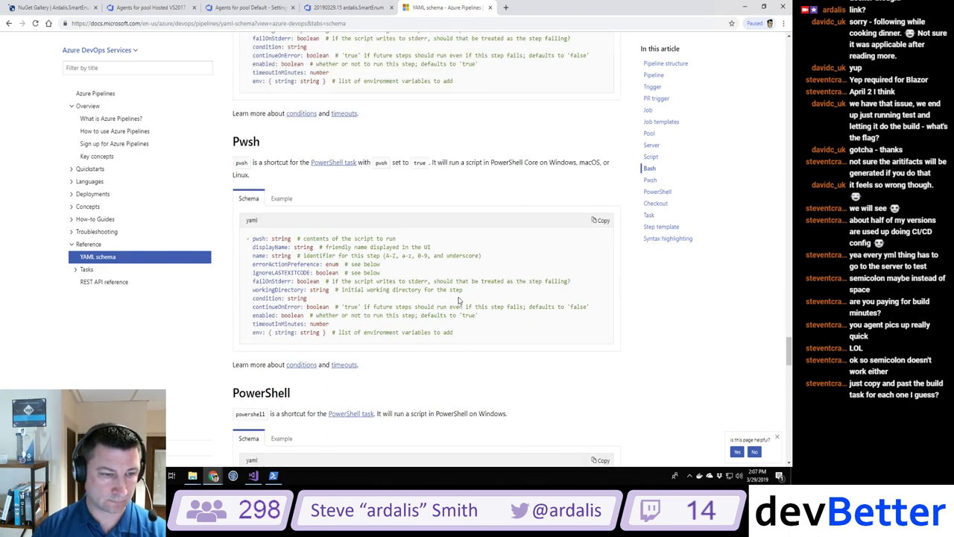
scroll(458, 301, "down", 6)
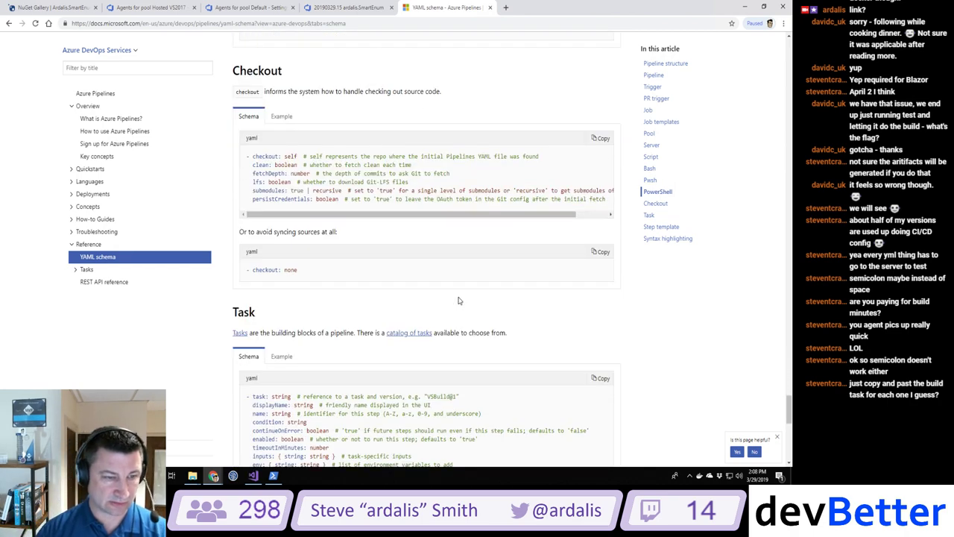
scroll(459, 300, "down", 3)
scroll(458, 300, "down", 4)
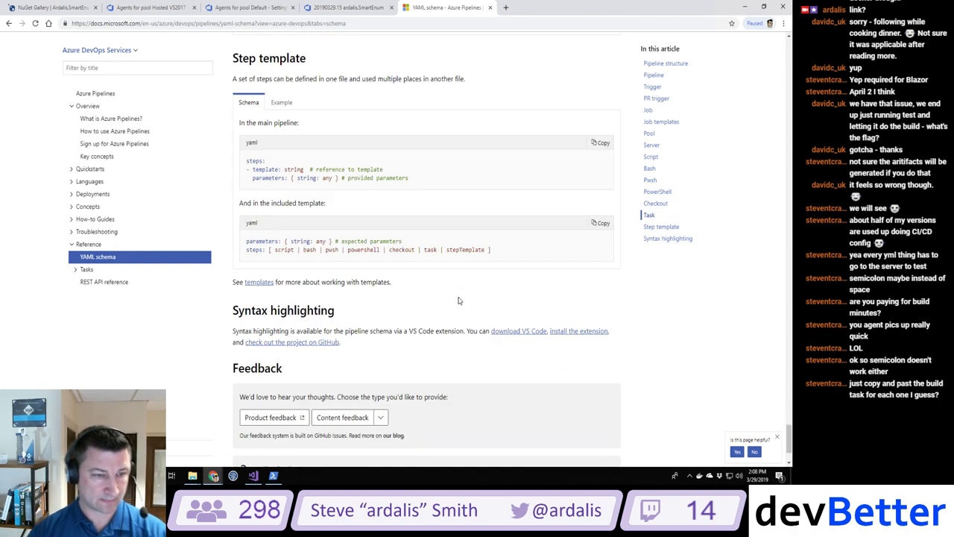
Step: Read the blog post on multiple YAML build definitions, then go back to azure-pipelines.yml in Visual Studio
key("alt+Left")
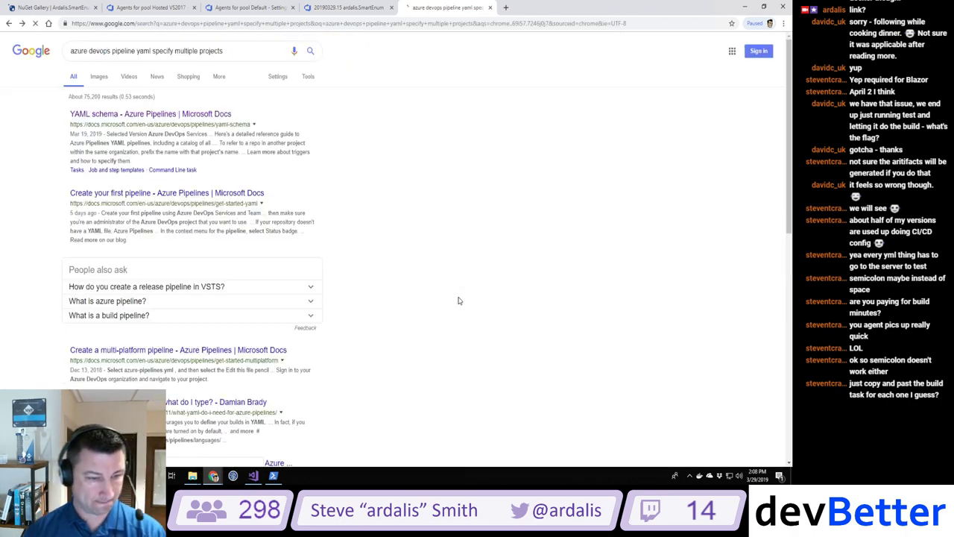
scroll(458, 301, "down", 4)
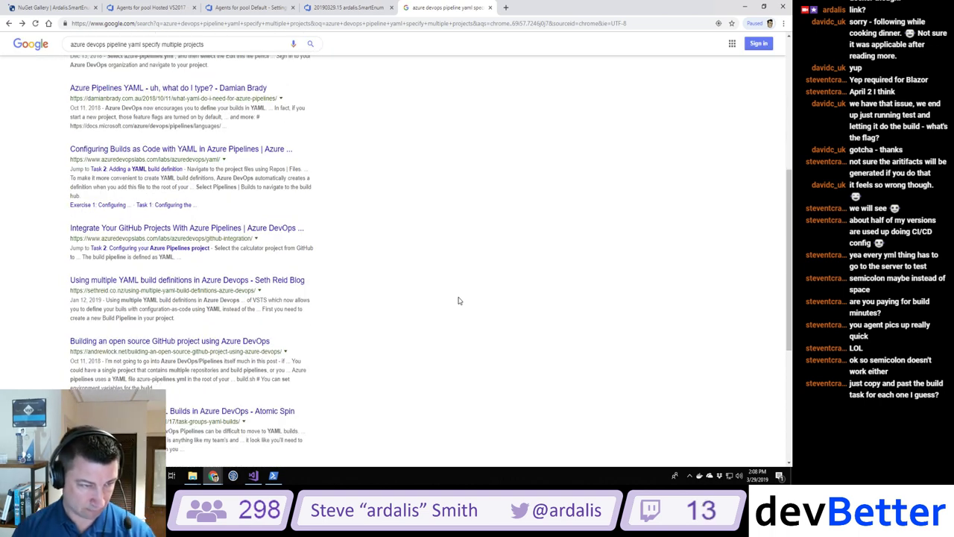
left_click(229, 282)
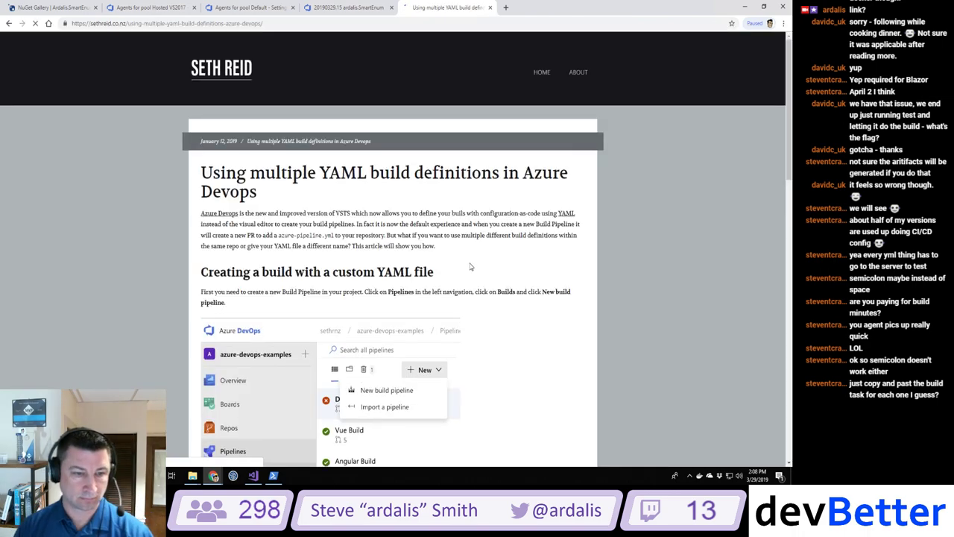
scroll(469, 266, "down", 15)
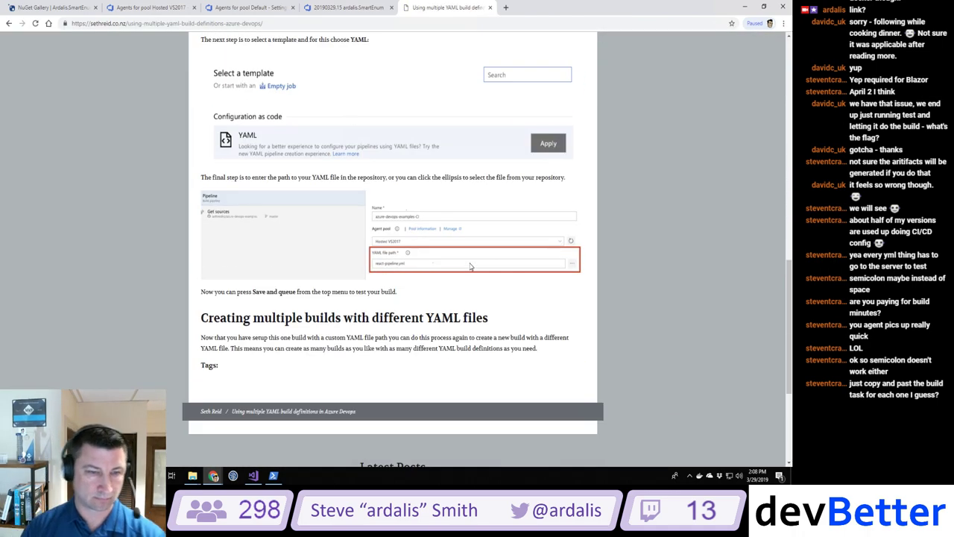
scroll(469, 266, "down", 3)
key("alt+Left")
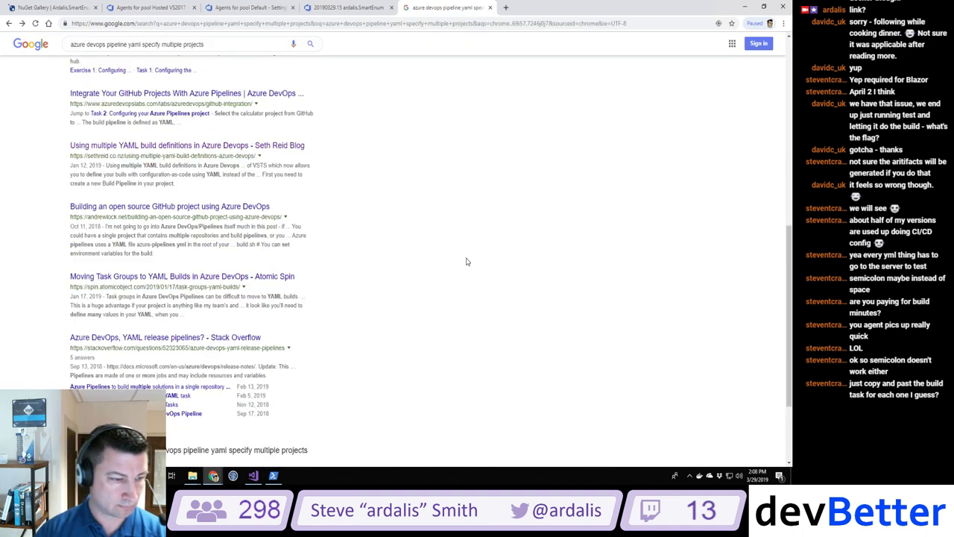
scroll(466, 261, "down", 1)
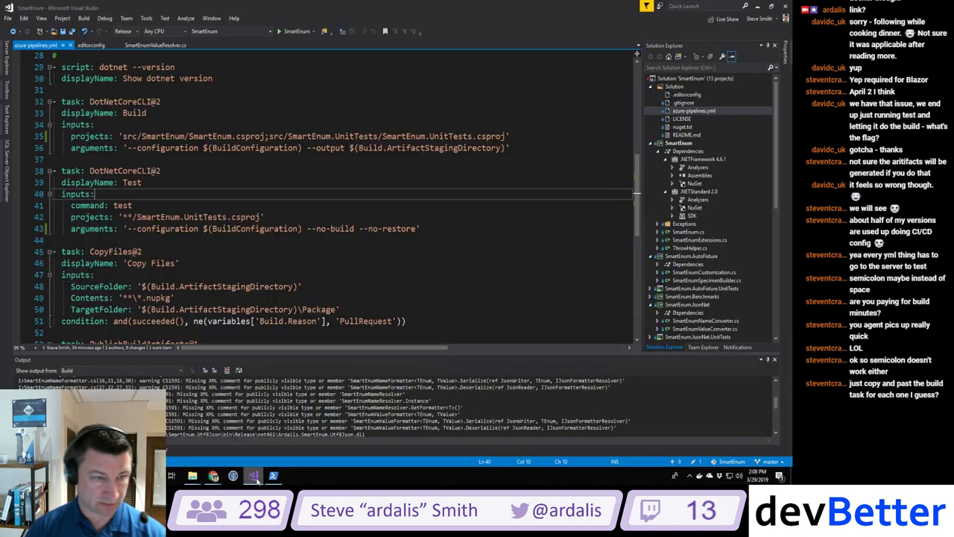
left_click(254, 475)
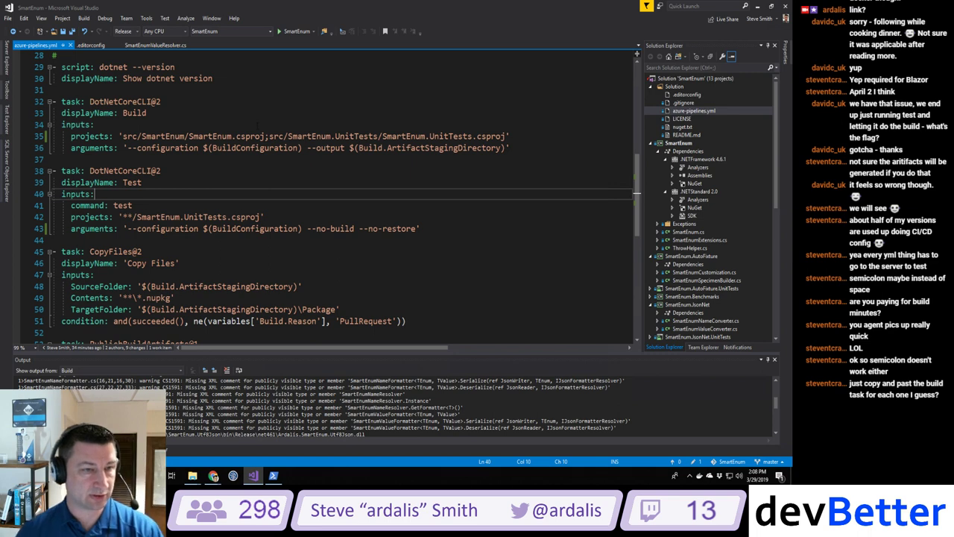
Step: Duplicate the Build task block in azure-pipelines.yml, placing the copy before the Test task
left_click_drag(236, 136, 506, 136)
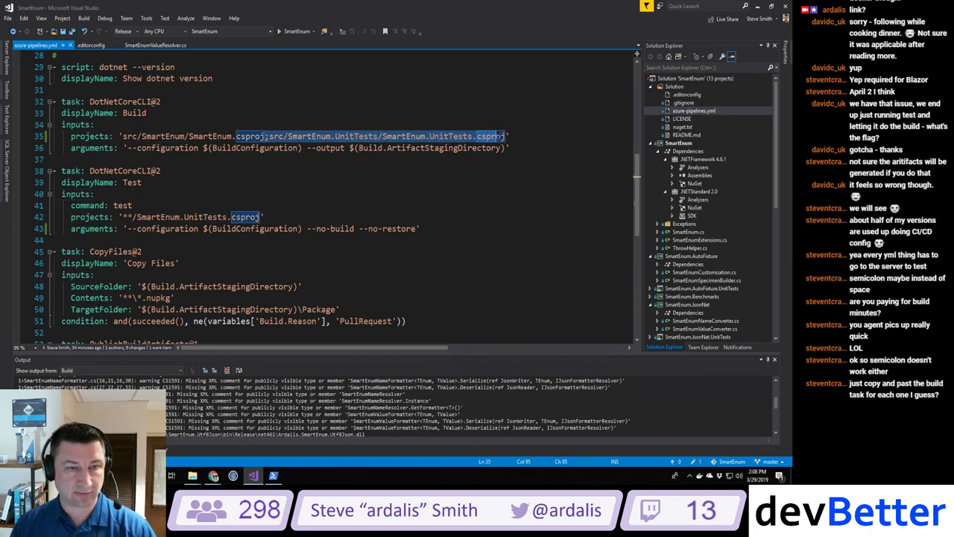
left_click(367, 91)
left_click_drag(33, 102, 33, 163)
key("ctrl+c")
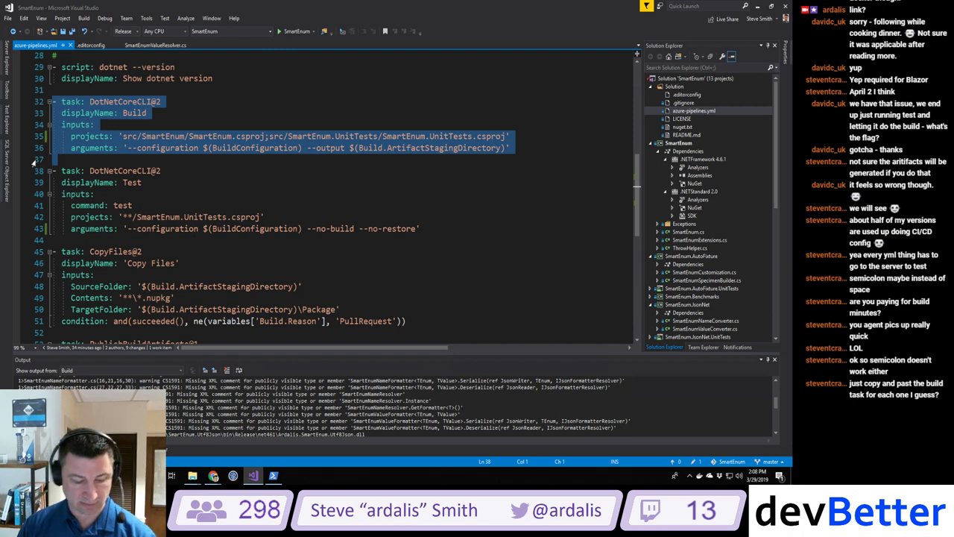
key("Escape")
key("ctrl+v")
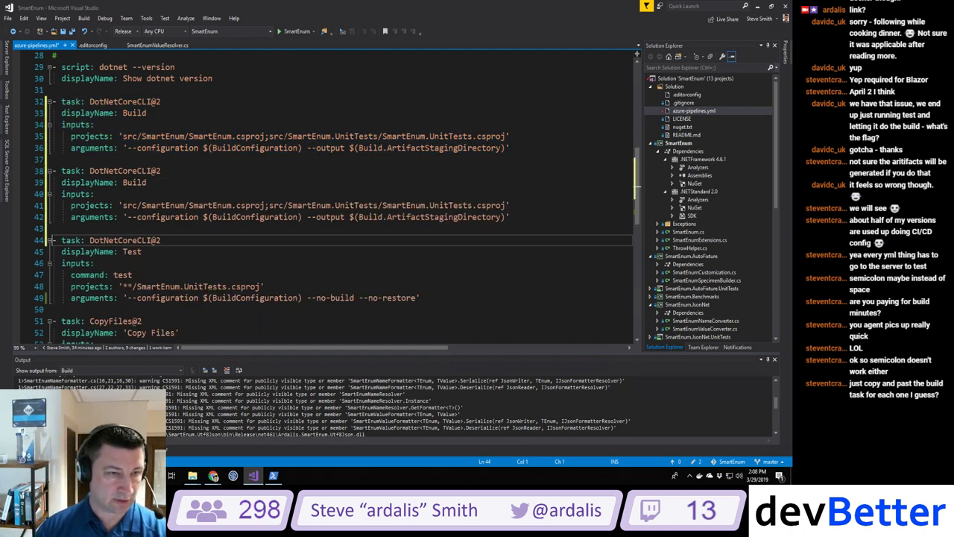
Step: Limit the first Build task's projects path to '**/SmartEnum.csproj' alone
left_click(320, 136)
left_click_drag(320, 136, 505, 138)
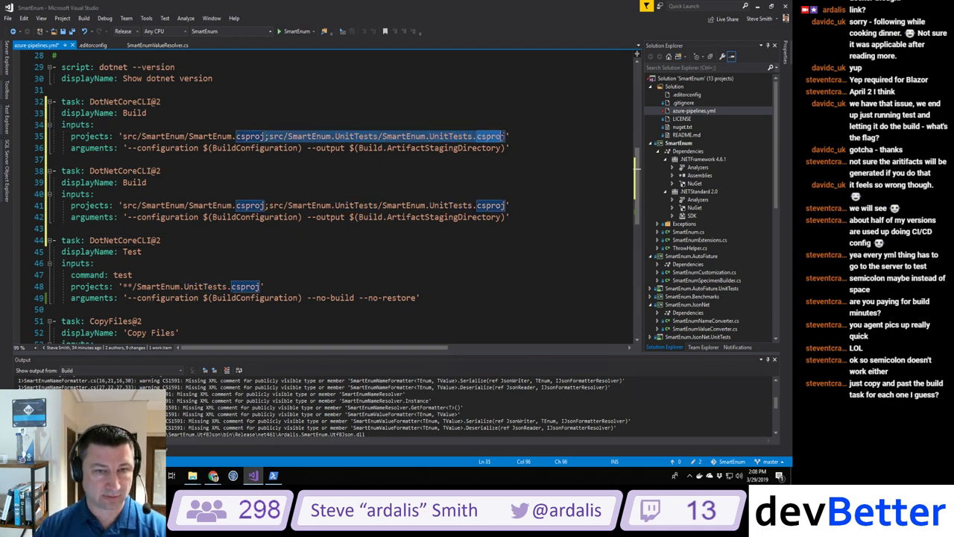
key("Delete")
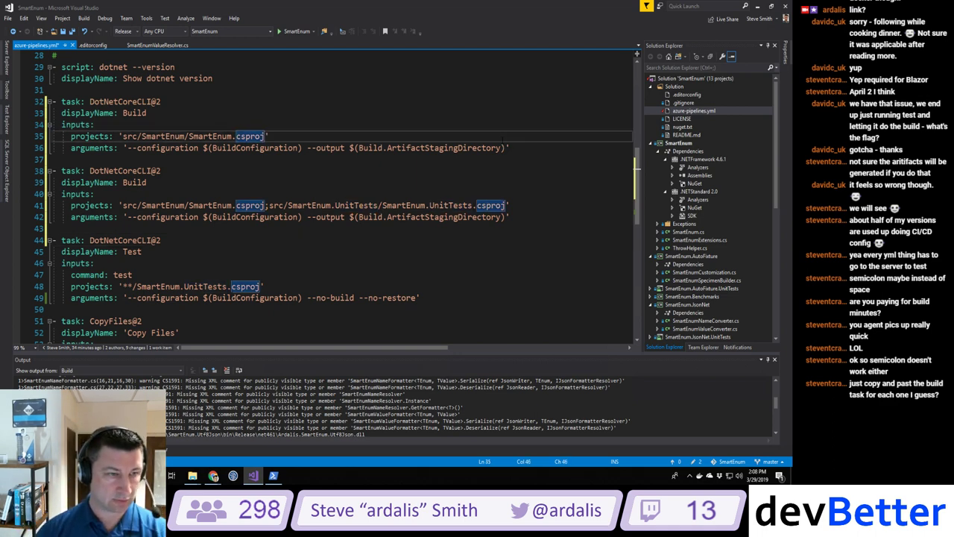
left_click(122, 136)
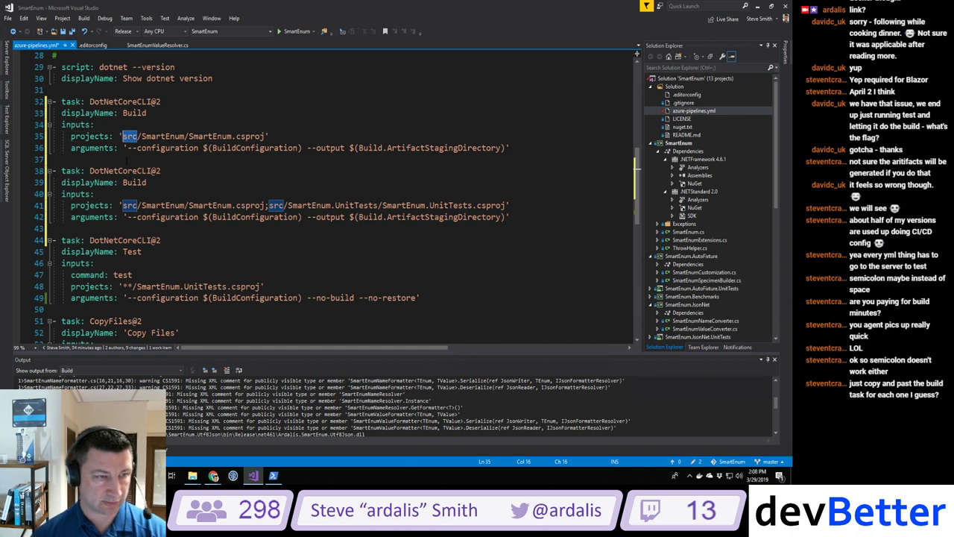
key("Delete")
key("Delete")
key("Delete")
type("**")
key("Right")
key("Right")
key("Right")
key("Right")
key("Right")
key("Right")
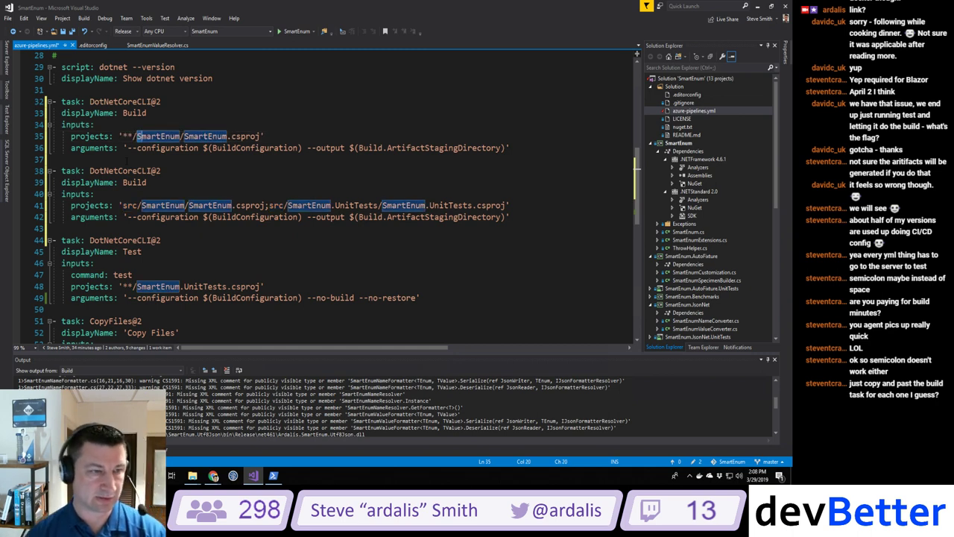
key("Right")
key("Right")
key("Right")
key("Right")
key("ctrl+BackSpace")
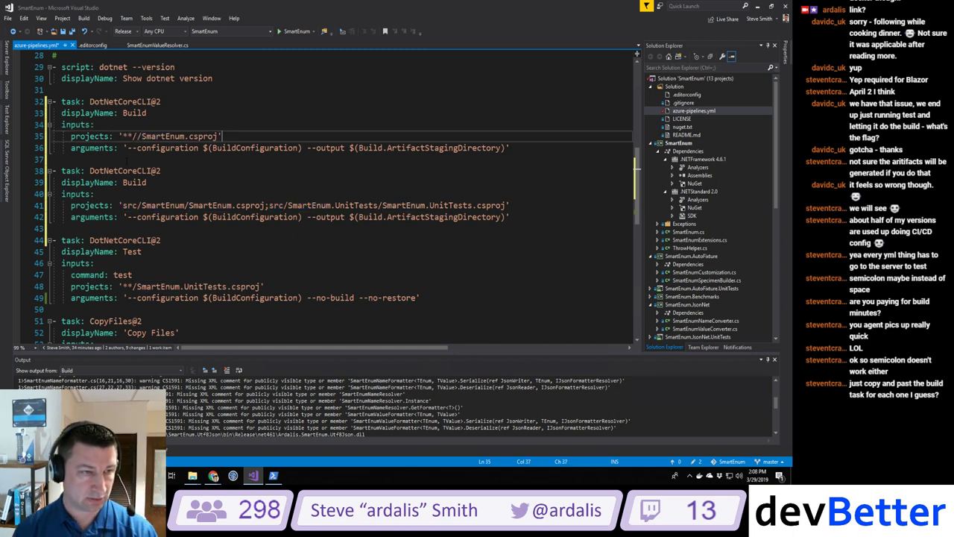
key("End")
key("Left")
key("Left")
key("Left")
key("Left")
key("Left")
key("Left")
key("Left")
key("Left")
key("Left")
key("Left")
key("Left")
key("Left")
key("Left")
key("Left")
key("Left")
key("Left")
key("Left")
key("Left")
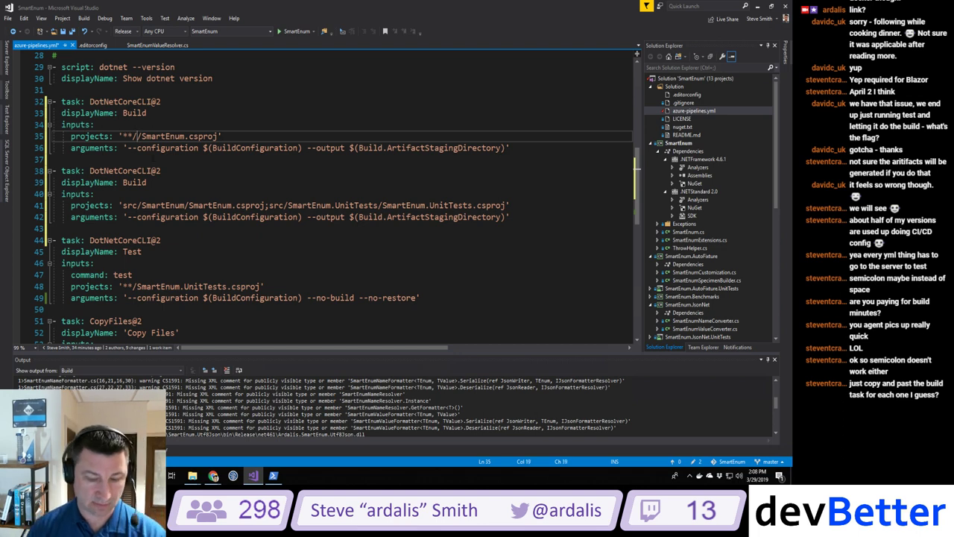
key("Delete")
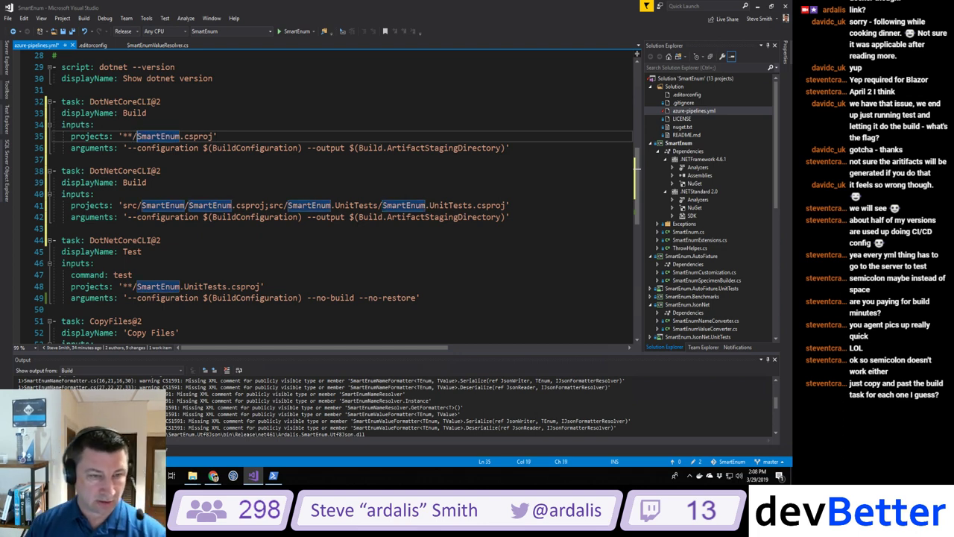
Step: Point the second Build task at '**/SmartEnum.UnitTests.csproj' and delete its output argument
key("Down")
key("Down")
key("Down")
key("Down")
key("Down")
key("Down")
key("ctrl+Right")
key("ctrl+Right")
key("ctrl+Right")
key("ctrl+Right")
key("ctrl+Right")
key("ctrl+Right")
key("ctrl+Right")
key("ctrl+Right")
key("ctrl+Right")
key("ctrl+Right")
key("ctrl+Right")
key("ctrl+Right")
key("ctrl+shift+Left")
key("ctrl+shift+Left")
key("ctrl+shift+Left")
key("ctrl+shift+Left")
key("ctrl+shift+Left")
key("ctrl+shift+Left")
key("ctrl+shift+Left")
key("ctrl+shift+Left")
key("ctrl+shift+Left")
key("ctrl+shift+Left")
key("ctrl+shift+Left")
key("ctrl+shift+Left")
key("ctrl+shift+Left")
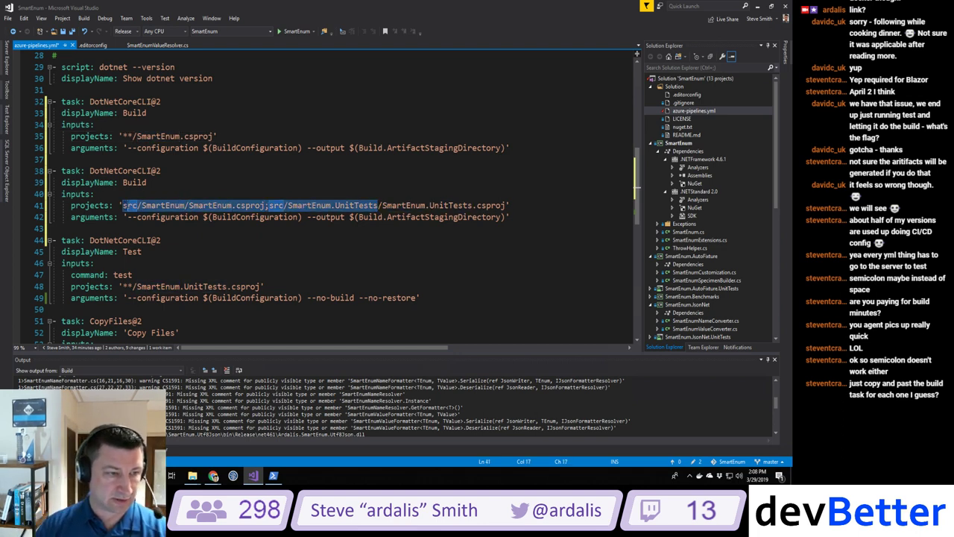
type("**")
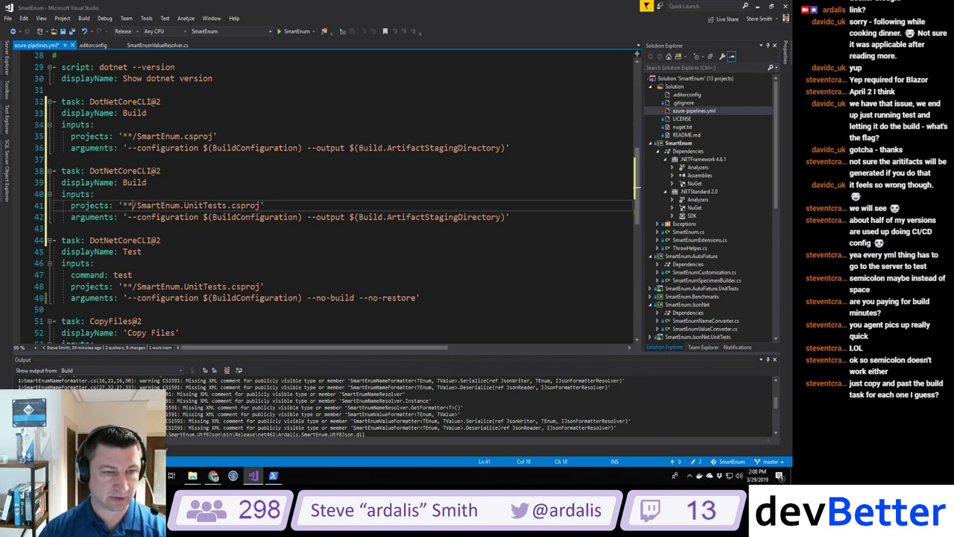
left_click_drag(307, 217, 506, 217)
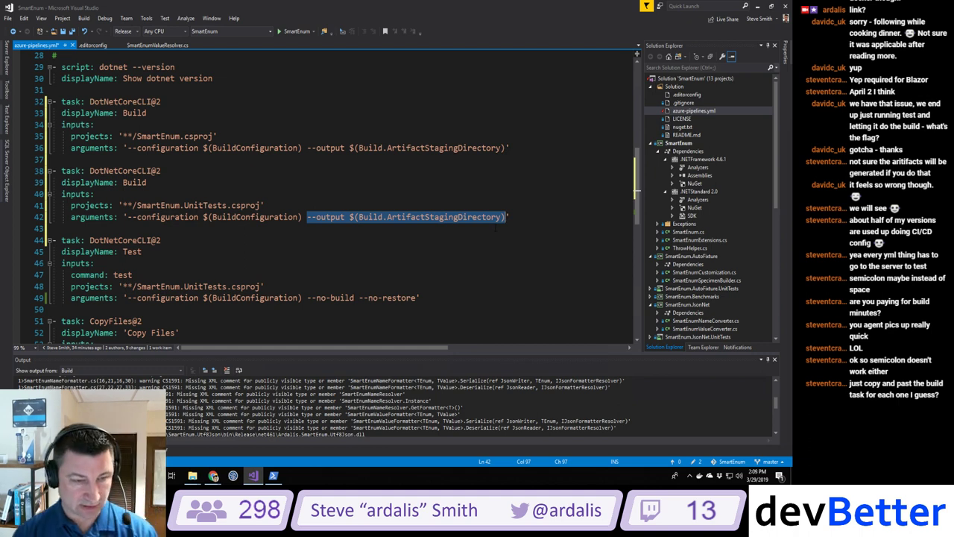
key("Delete")
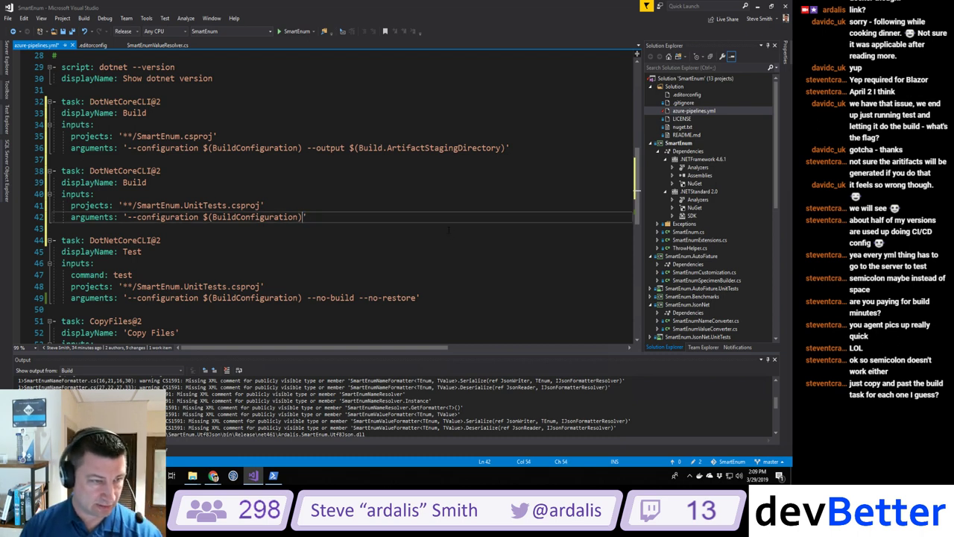
Step: Name the two tasks 'Build SmartEnum' and 'Build SmartEnum UnitTests'
left_click(155, 113)
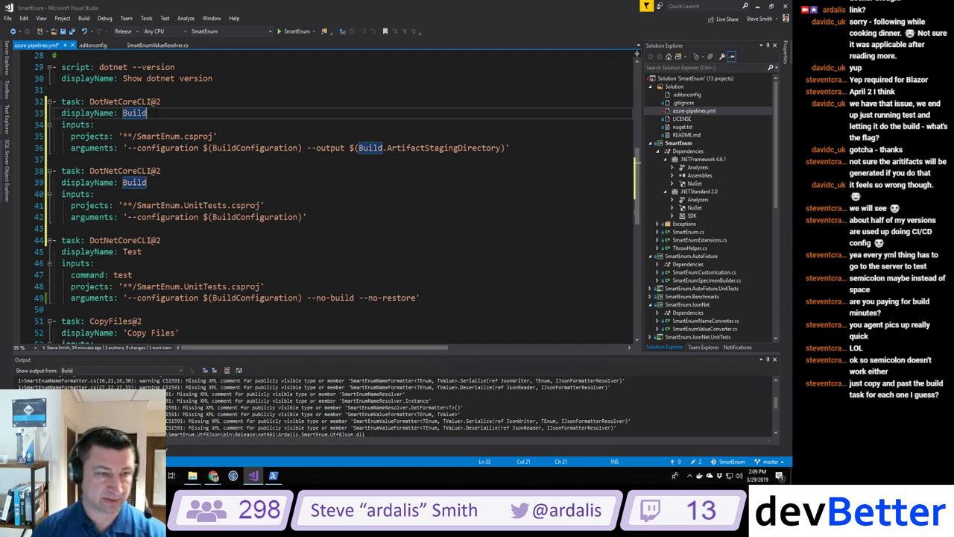
type("SmartEnum")
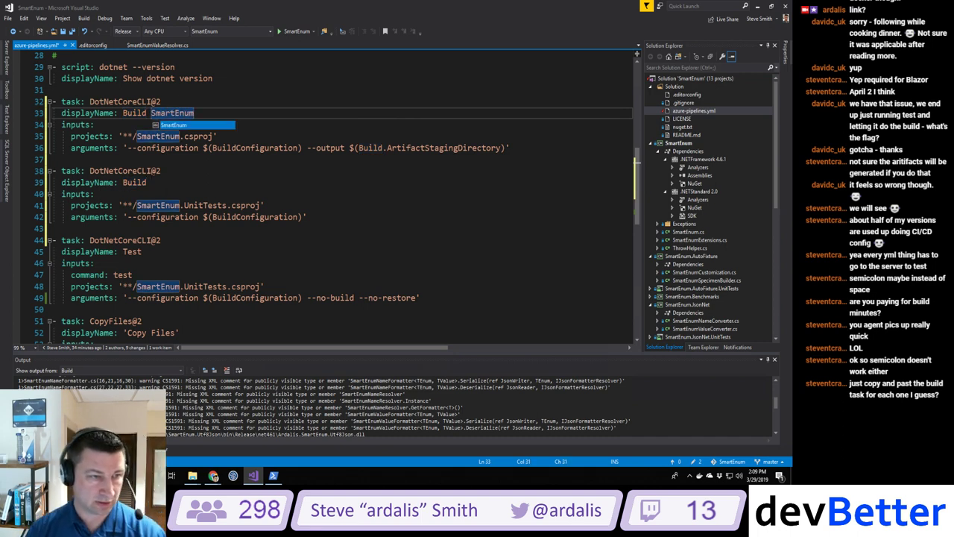
left_click(157, 182)
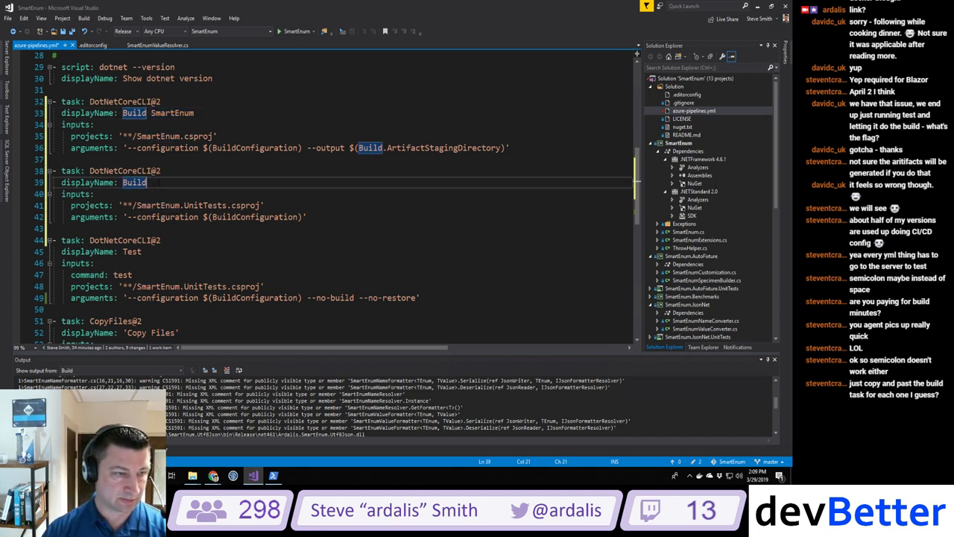
type("SmartEnu")
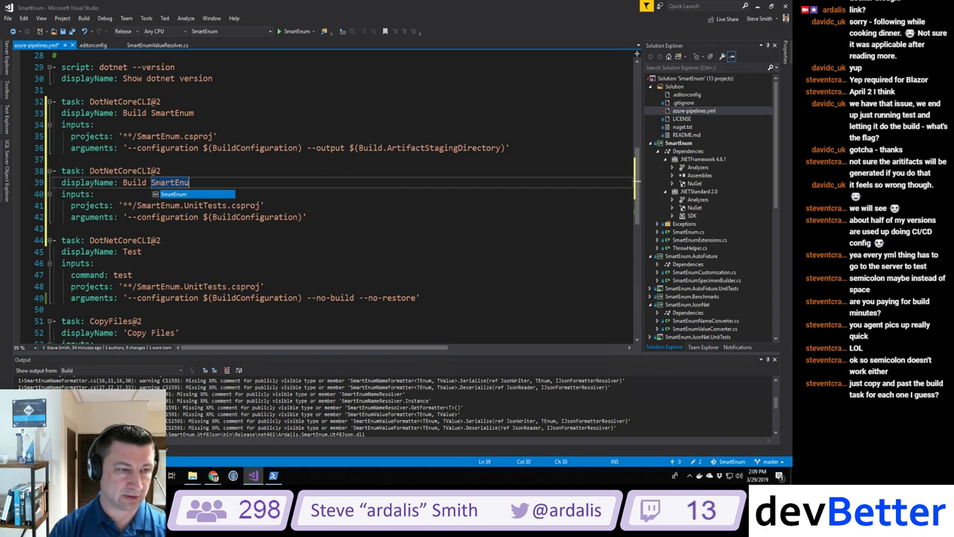
type("m UnitTests")
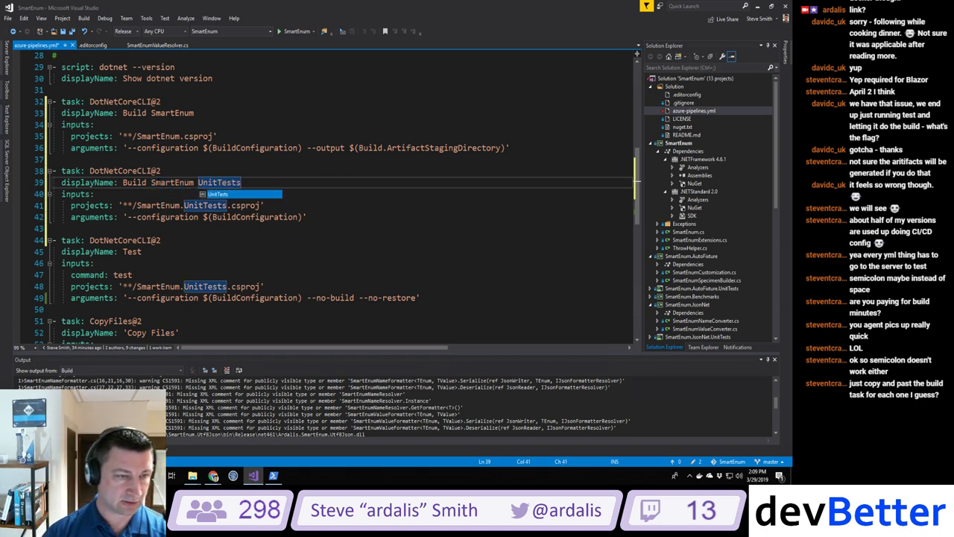
left_click(255, 286)
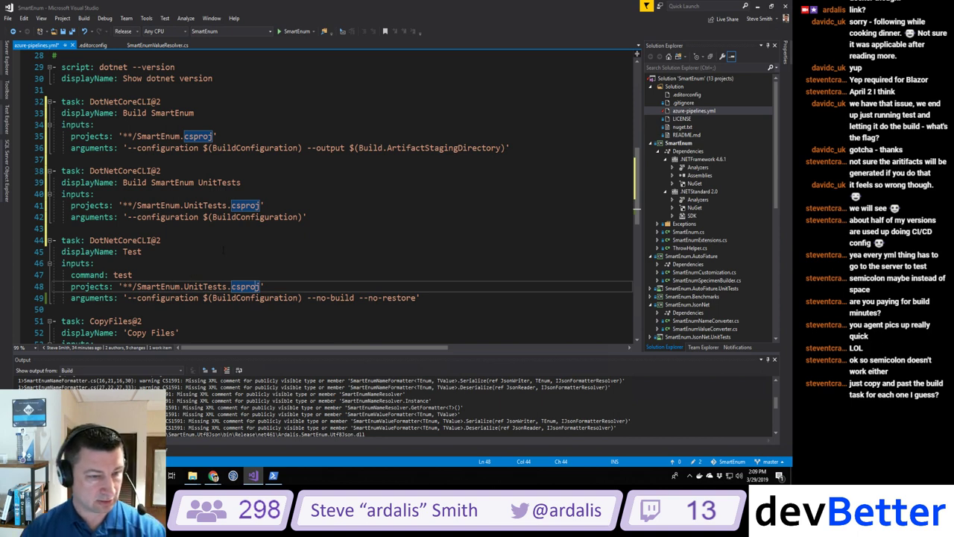
scroll(336, 198, "down", 3)
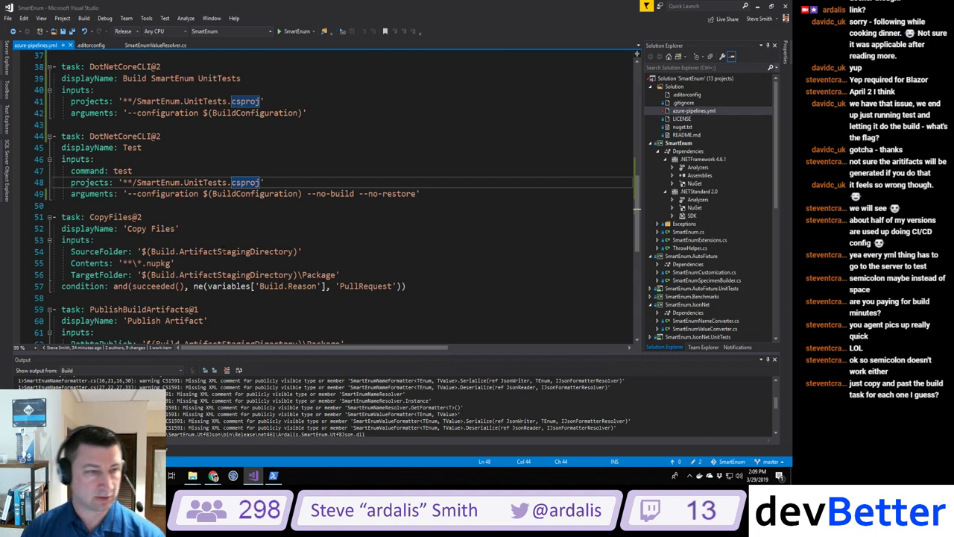
scroll(336, 194, "up", 2)
scroll(335, 194, "down", 2)
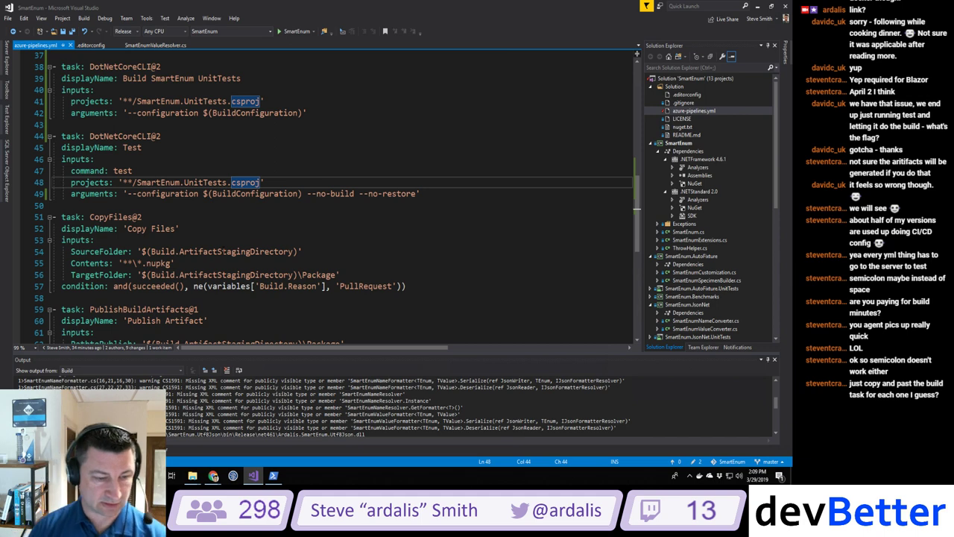
Step: Stage all changes, commit as 'using separate build tasks' and push to master
left_click(273, 475)
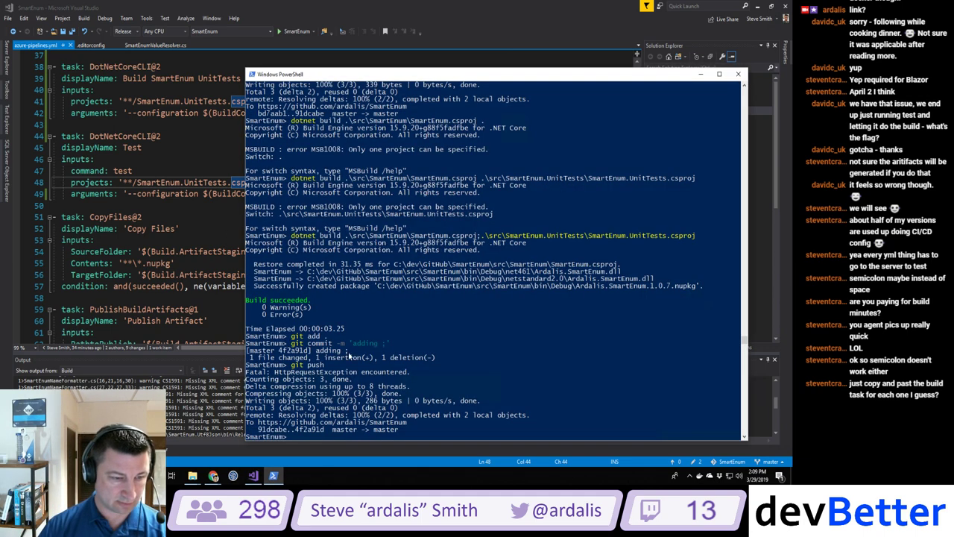
type("git add .")
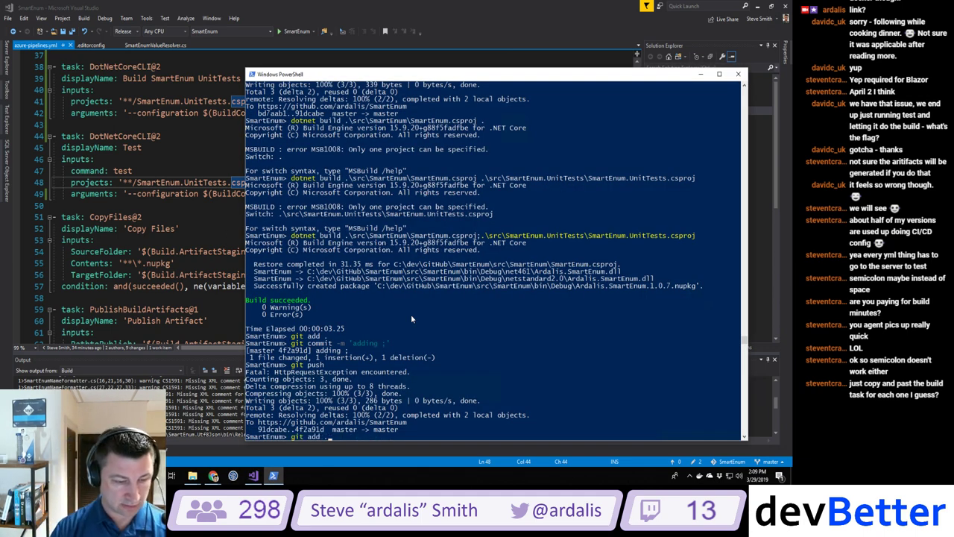
key("Return")
key("Up")
key("Up")
key("Up")
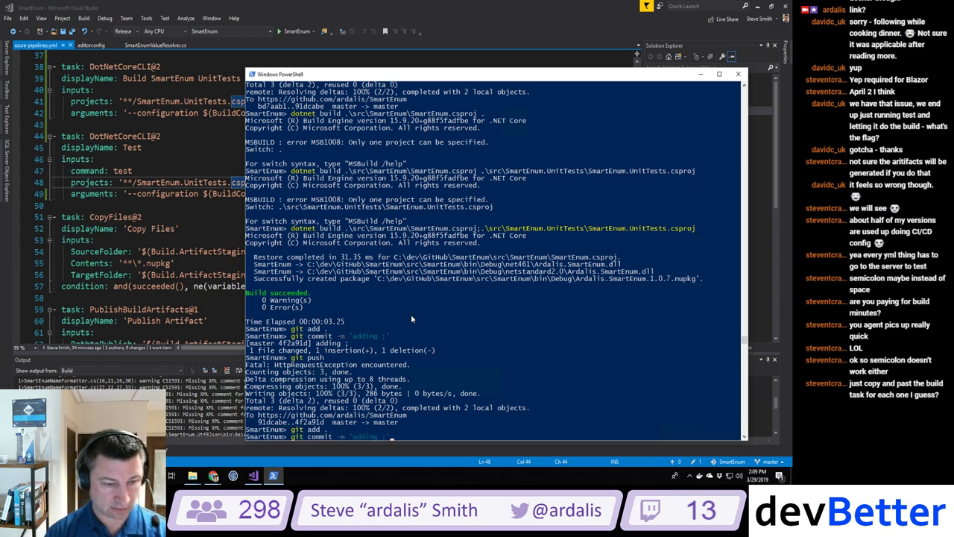
key("BackSpace")
key("BackSpace")
key("BackSpace")
key("BackSpace")
key("BackSpace")
key("BackSpace")
key("BackSpace")
key("BackSpace")
key("BackSpace")
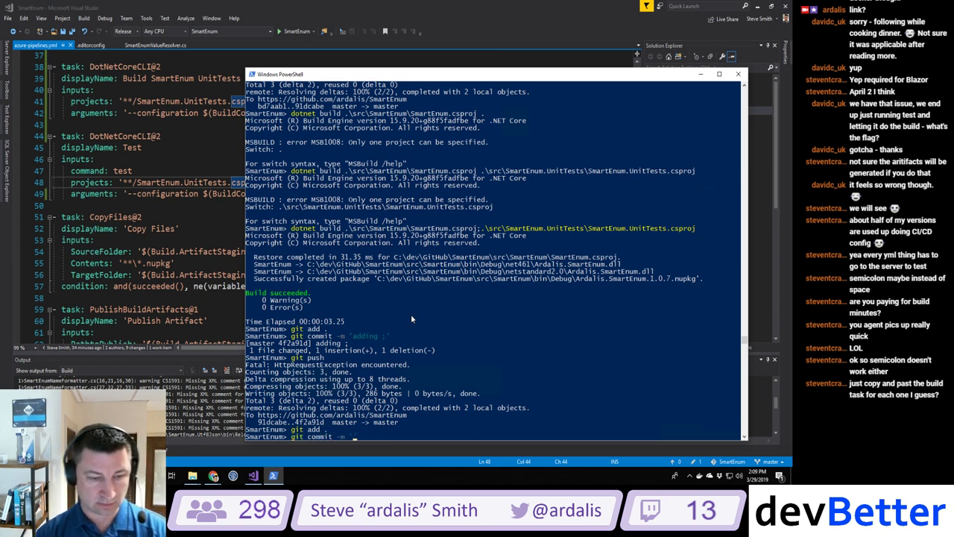
type("using separate build ;")
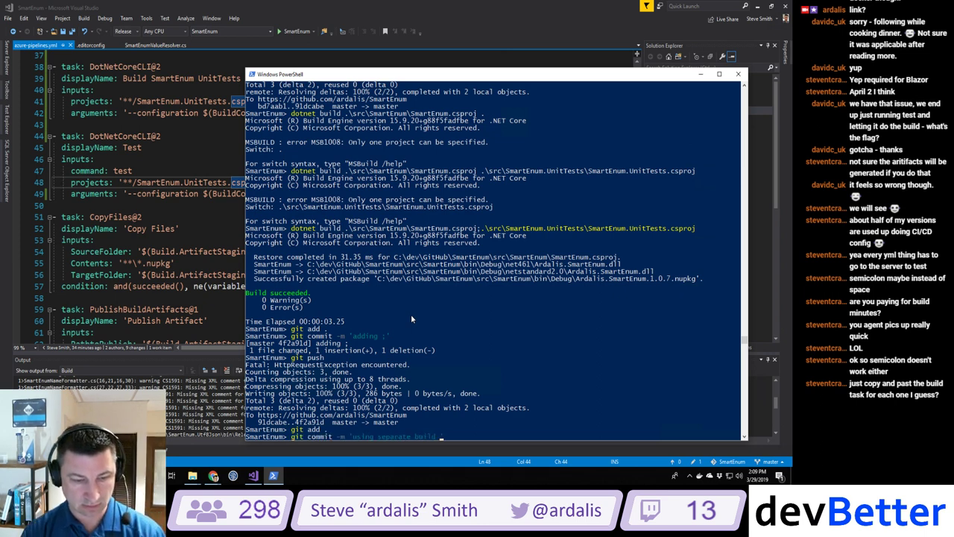
type("tasks")
key("Return")
key("Up")
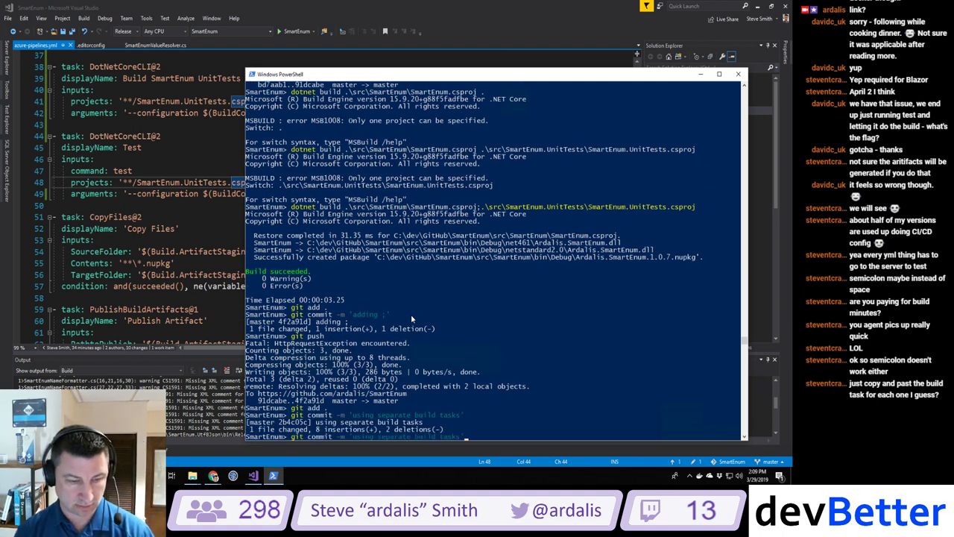
key("Up")
key("Up")
key("Return")
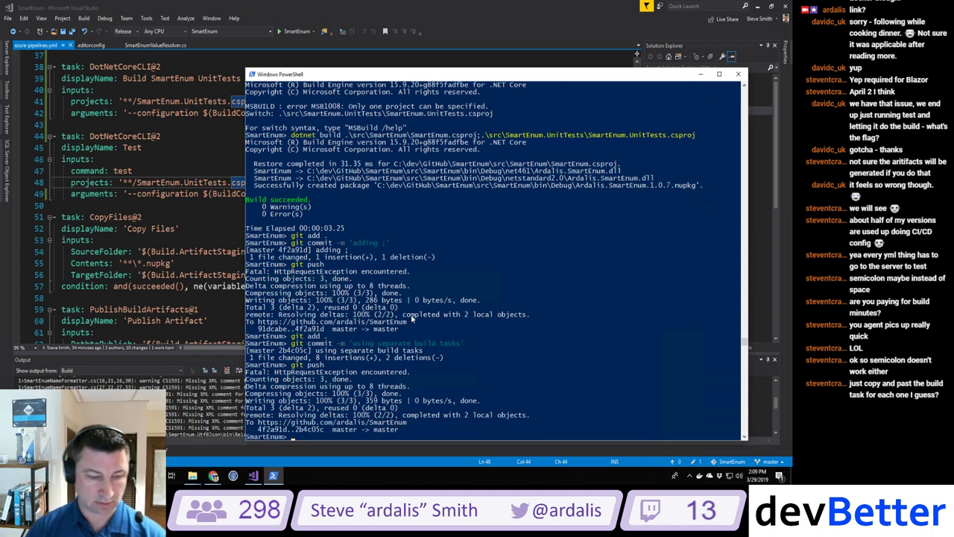
key("alt+Tab")
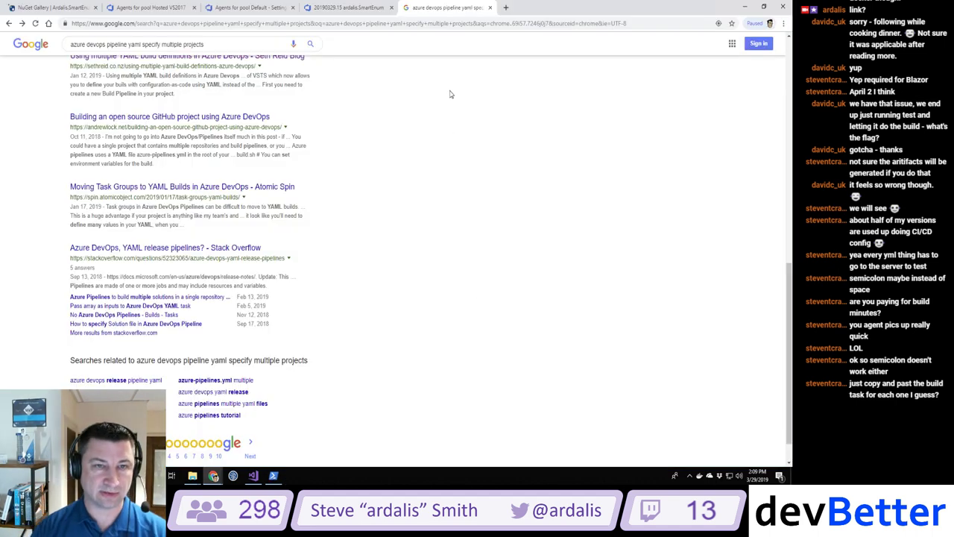
Step: Close the Google tab and the Build log, then open build 'using separate build tasks' from Builds
left_click(491, 8)
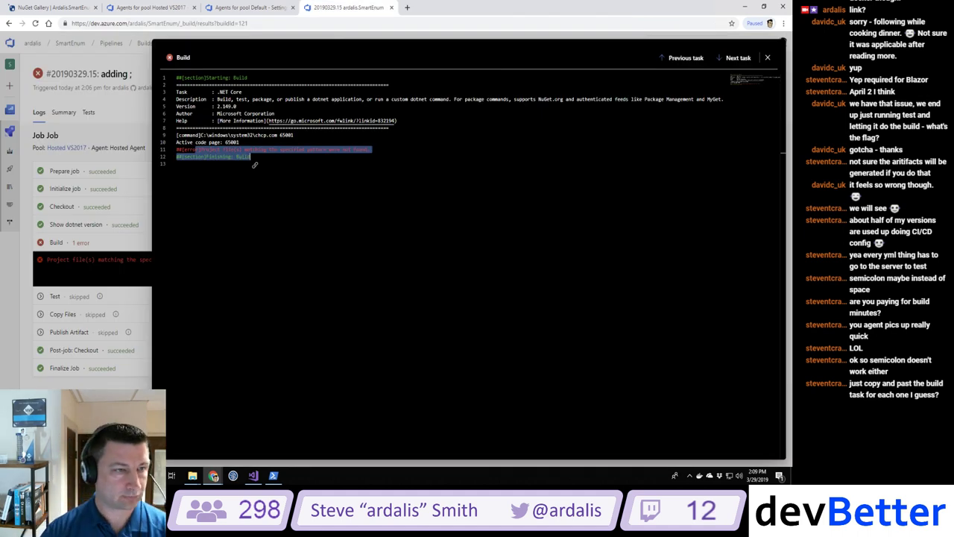
left_click(767, 57)
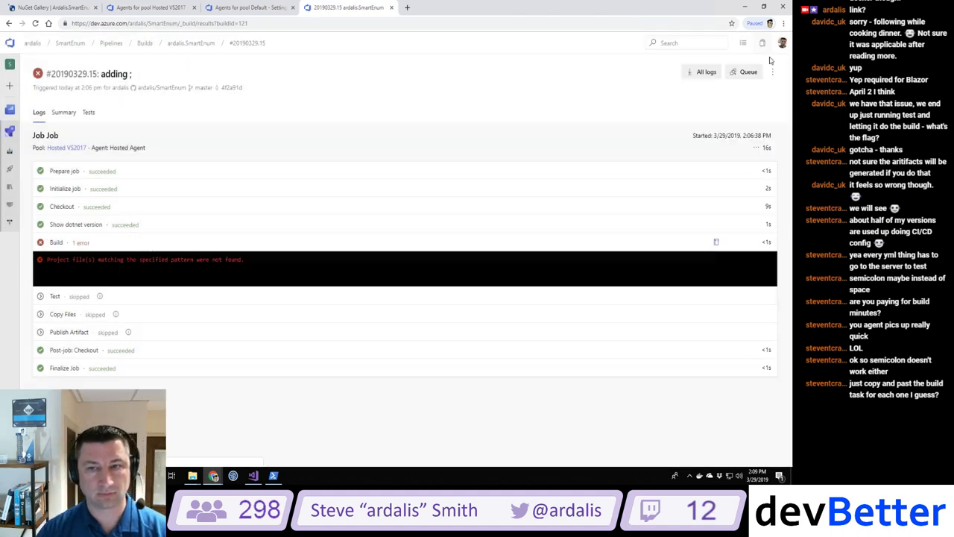
left_click(143, 43)
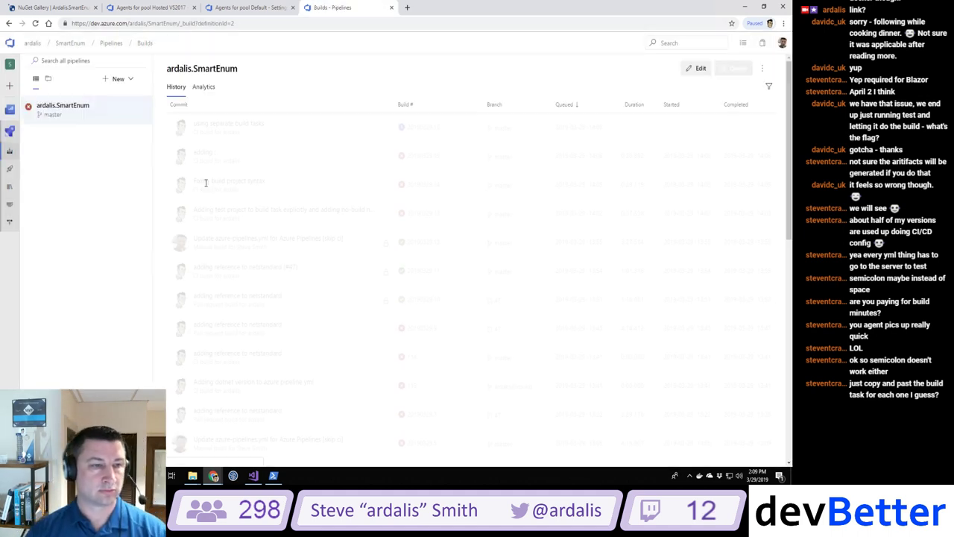
left_click(238, 125)
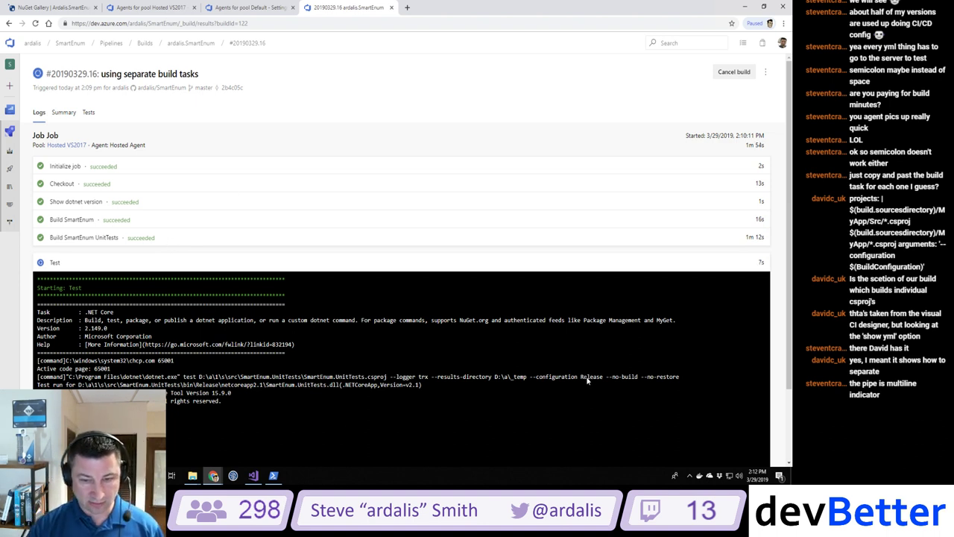
Step: Check the Test log's --no-build --no-restore arguments while build 20190329.16 completes successfully
left_click(662, 376)
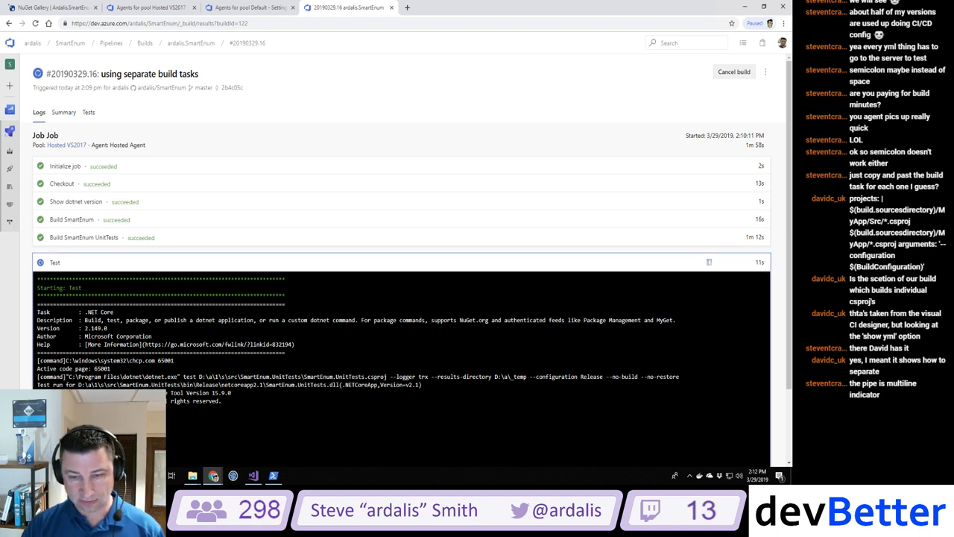
left_click_drag(605, 377, 690, 382)
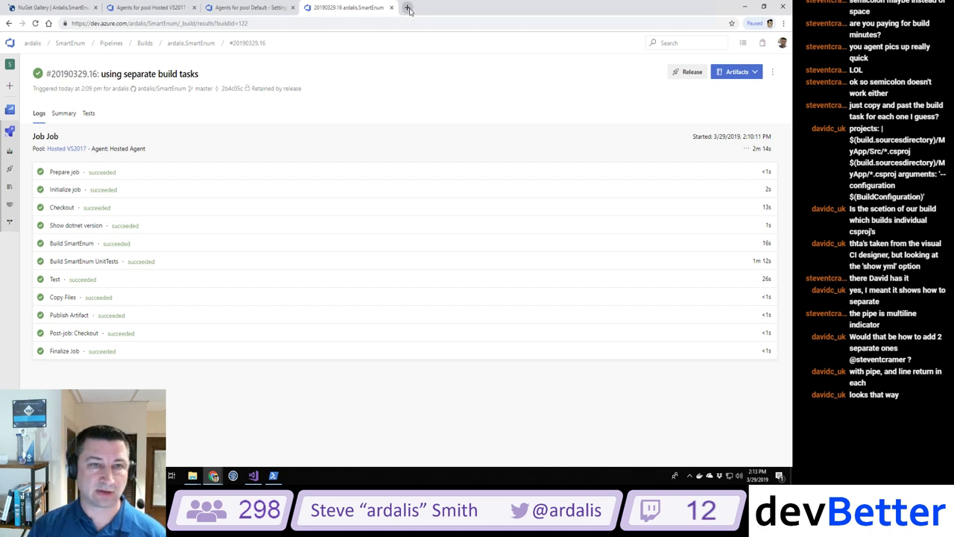
Step: Go to the SmartEnum repository on GitHub and confirm the README shows Azure Pipelines succeeded
left_click(407, 7)
type("github.com/ardalis")
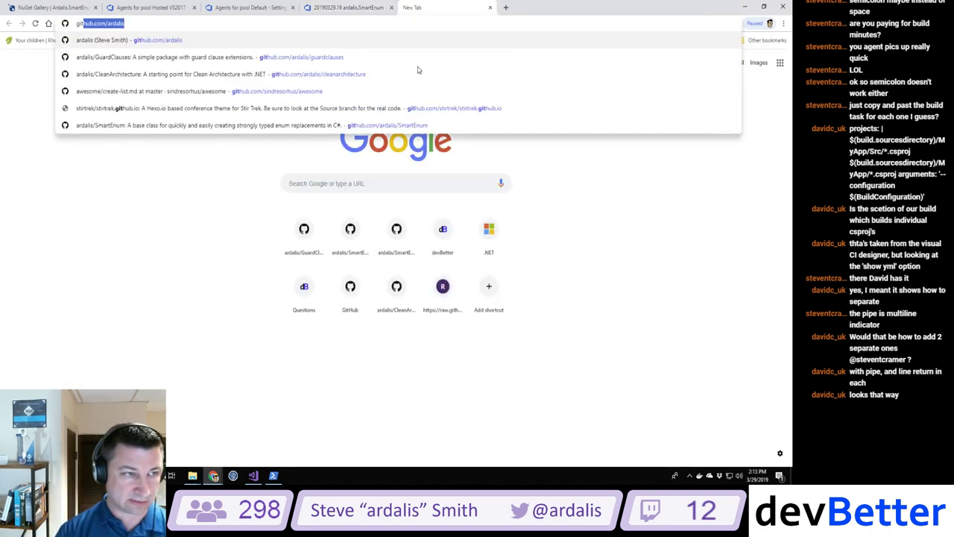
key("Down")
key("Down")
key("Up")
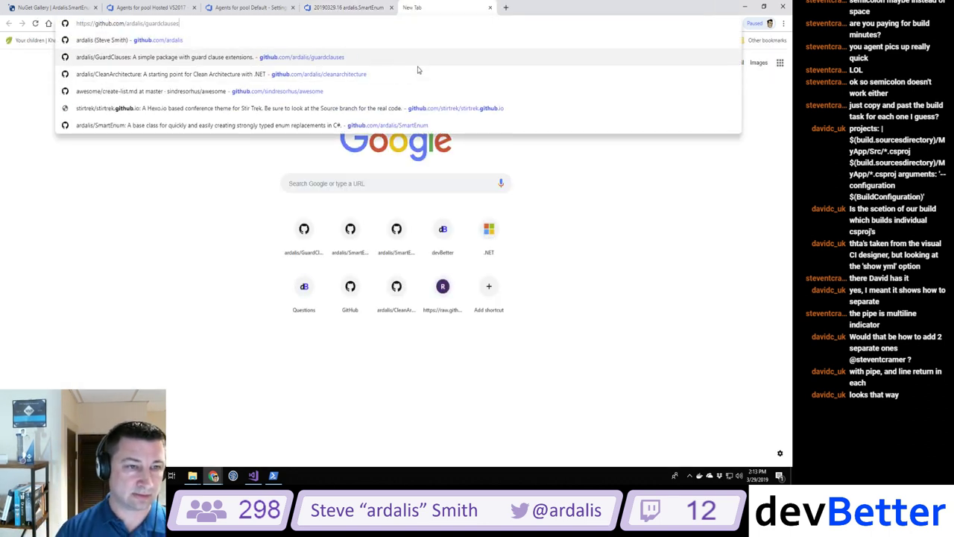
key("BackSpace")
key("BackSpace")
key("BackSpace")
key("BackSpace")
key("BackSpace")
key("BackSpace")
key("BackSpace")
key("BackSpace")
key("BackSpace")
key("BackSpace")
key("BackSpace")
key("BackSpace")
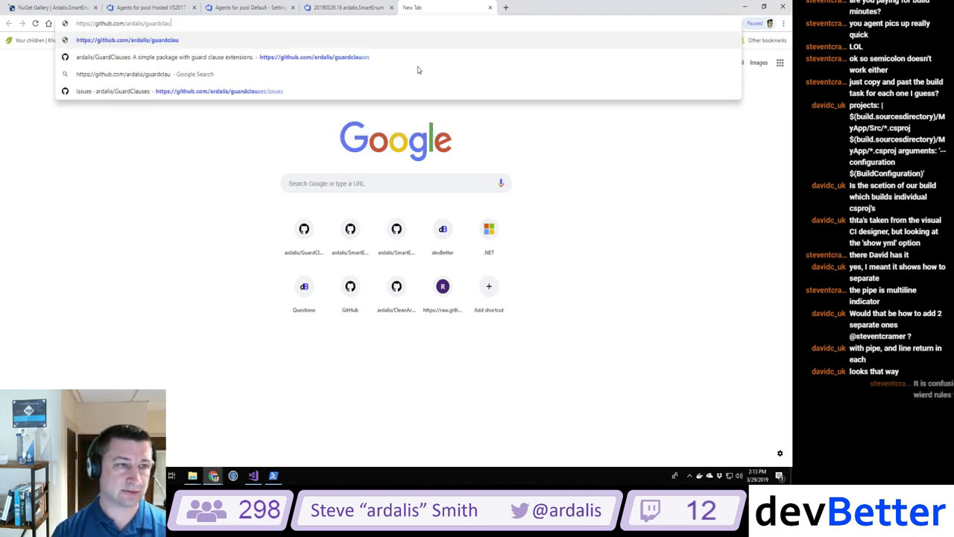
type("smart")
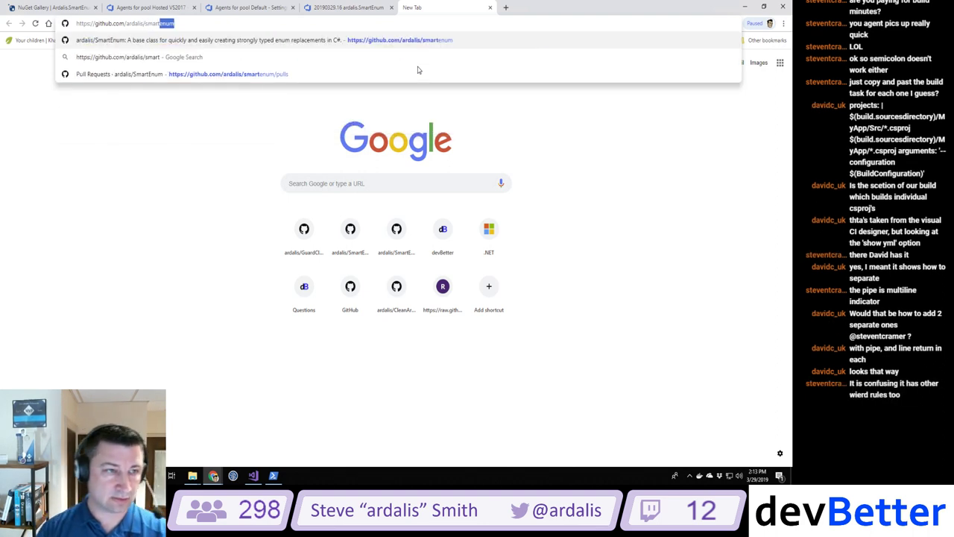
key("Return")
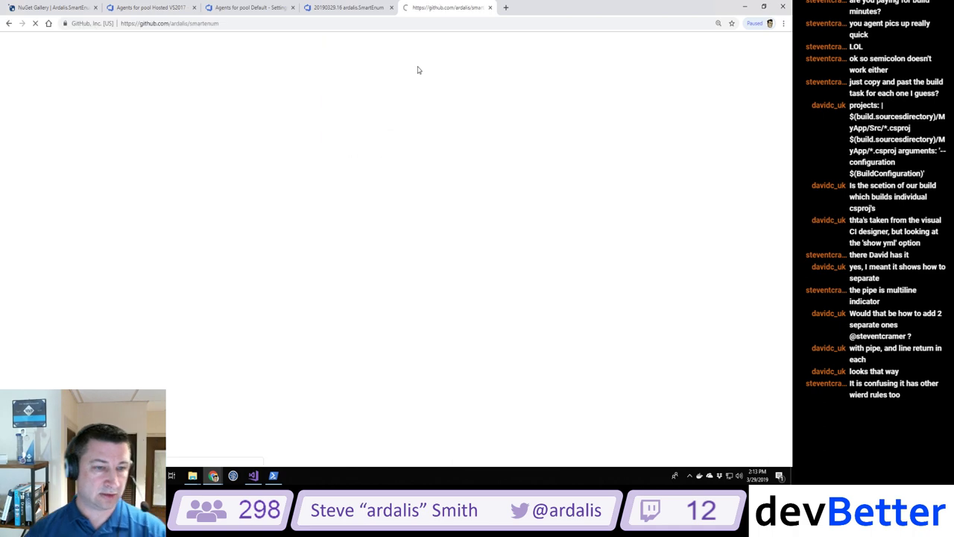
scroll(398, 362, "down", 1)
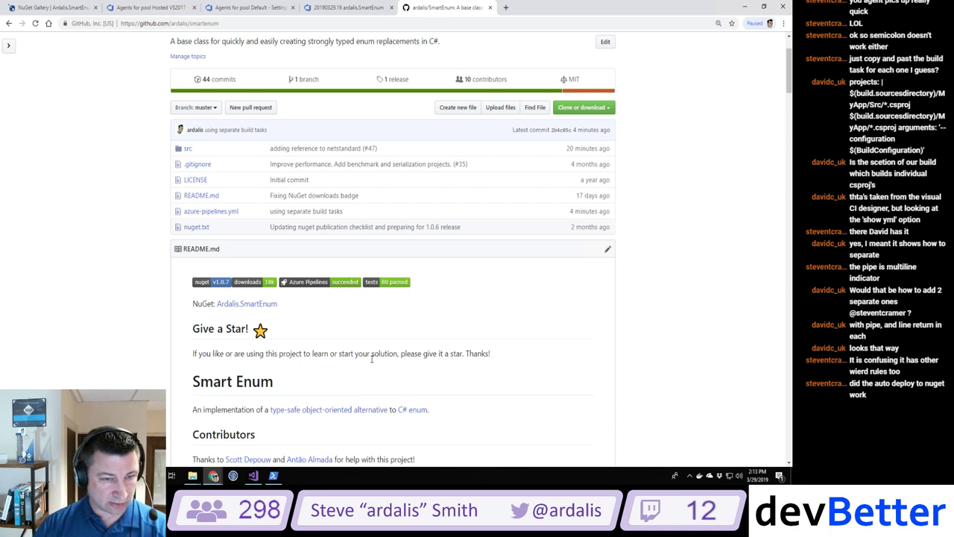
scroll(372, 361, "down", 2)
scroll(372, 362, "down", 2)
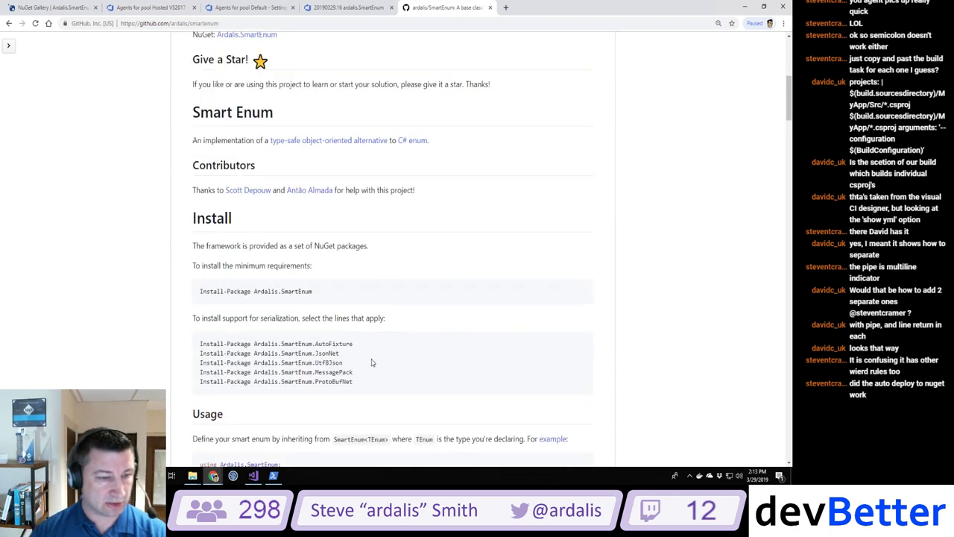
scroll(372, 362, "up", 5)
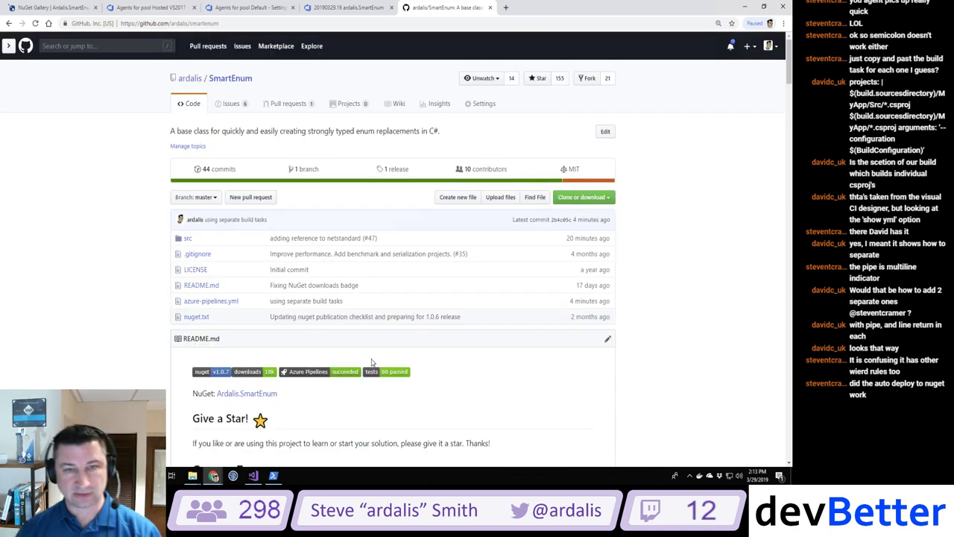